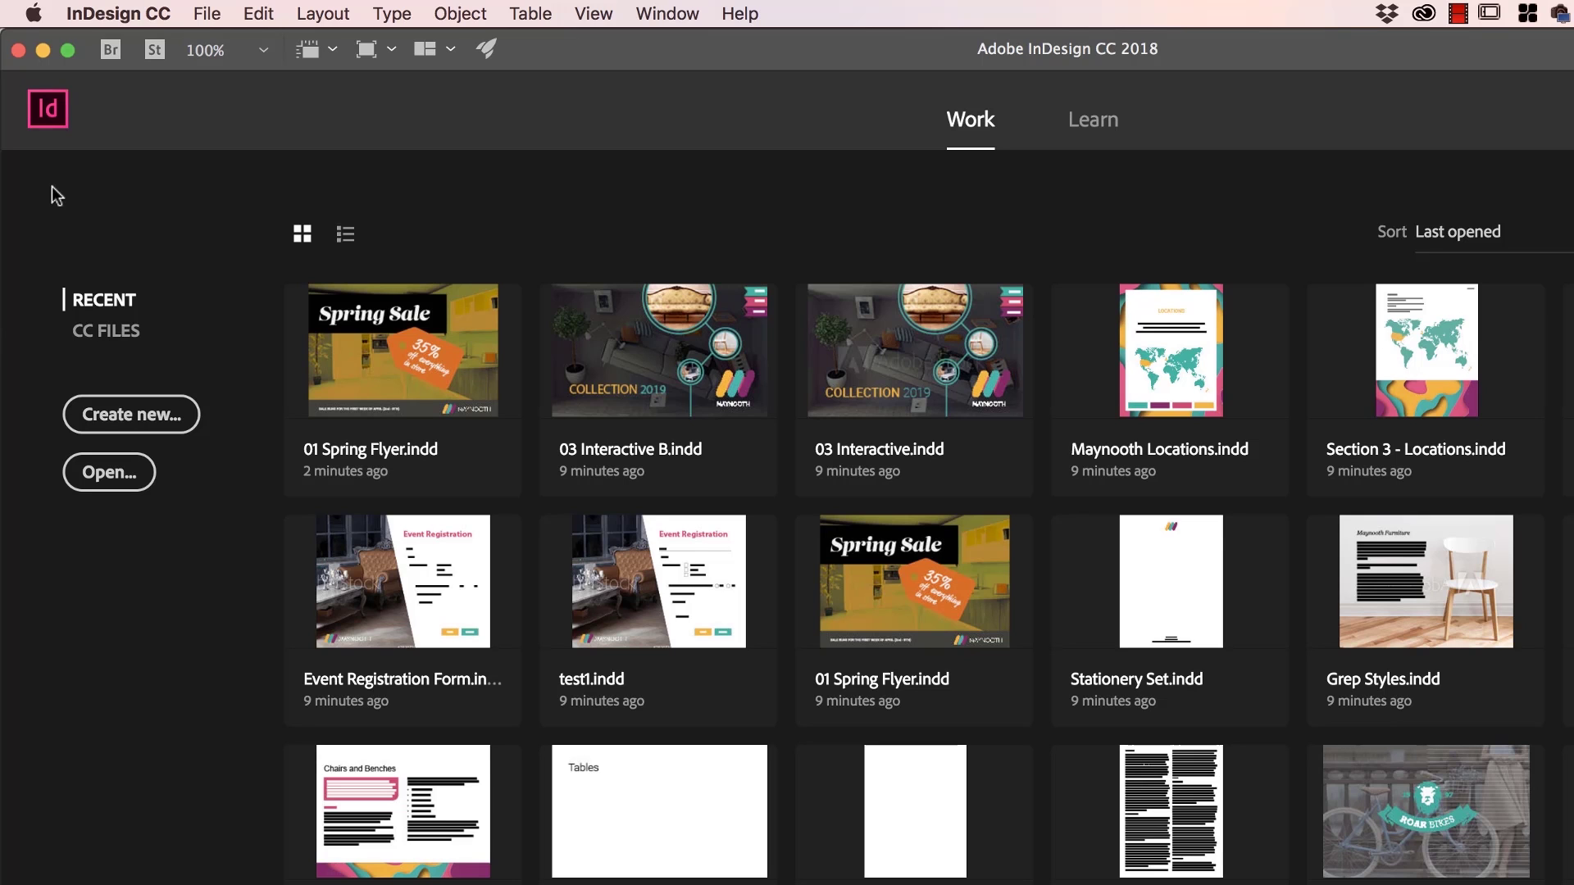
{"action": "left_click", "coordinate": [105, 20]}
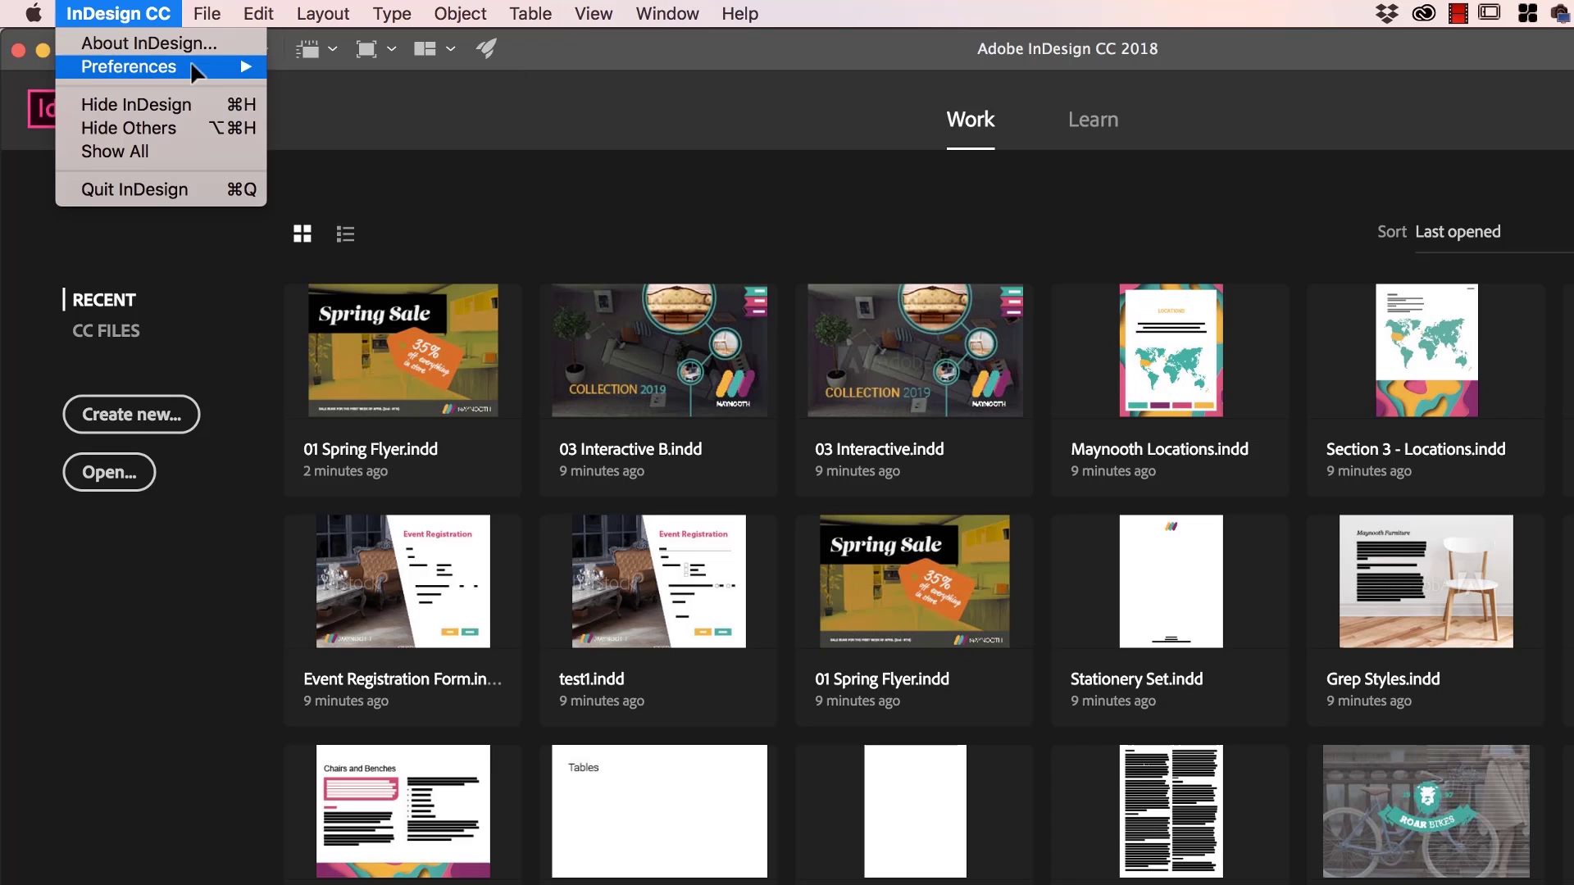
{"action": "mouse_move", "coordinate": [246, 67]}
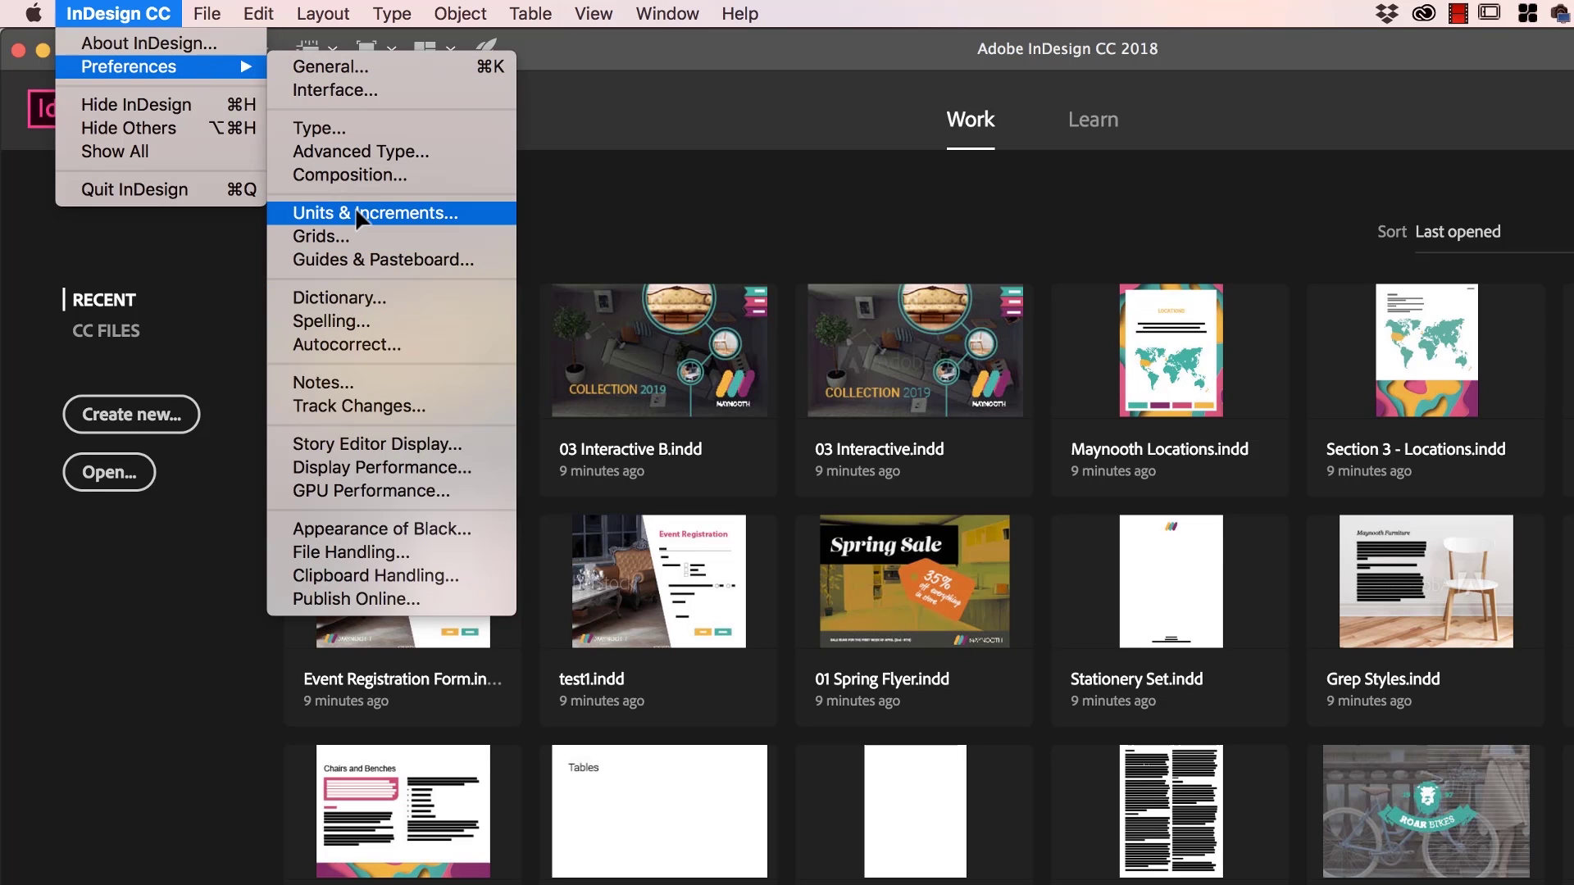
{"action": "mouse_move", "coordinate": [259, 13]}
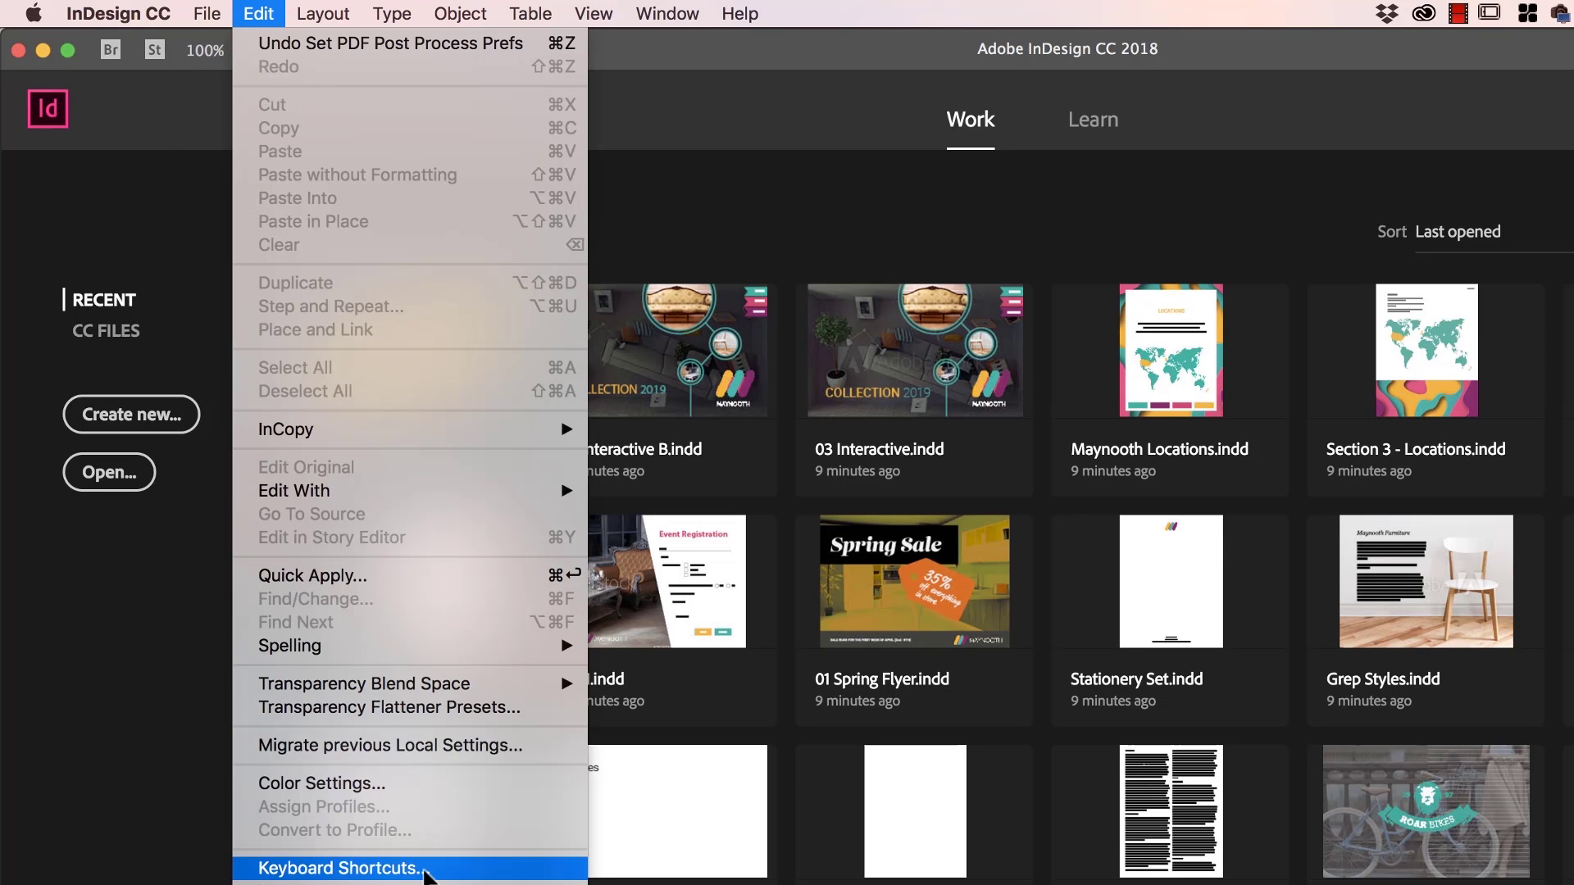
{"action": "mouse_move", "coordinate": [118, 13]}
{"action": "mouse_move", "coordinate": [167, 74]}
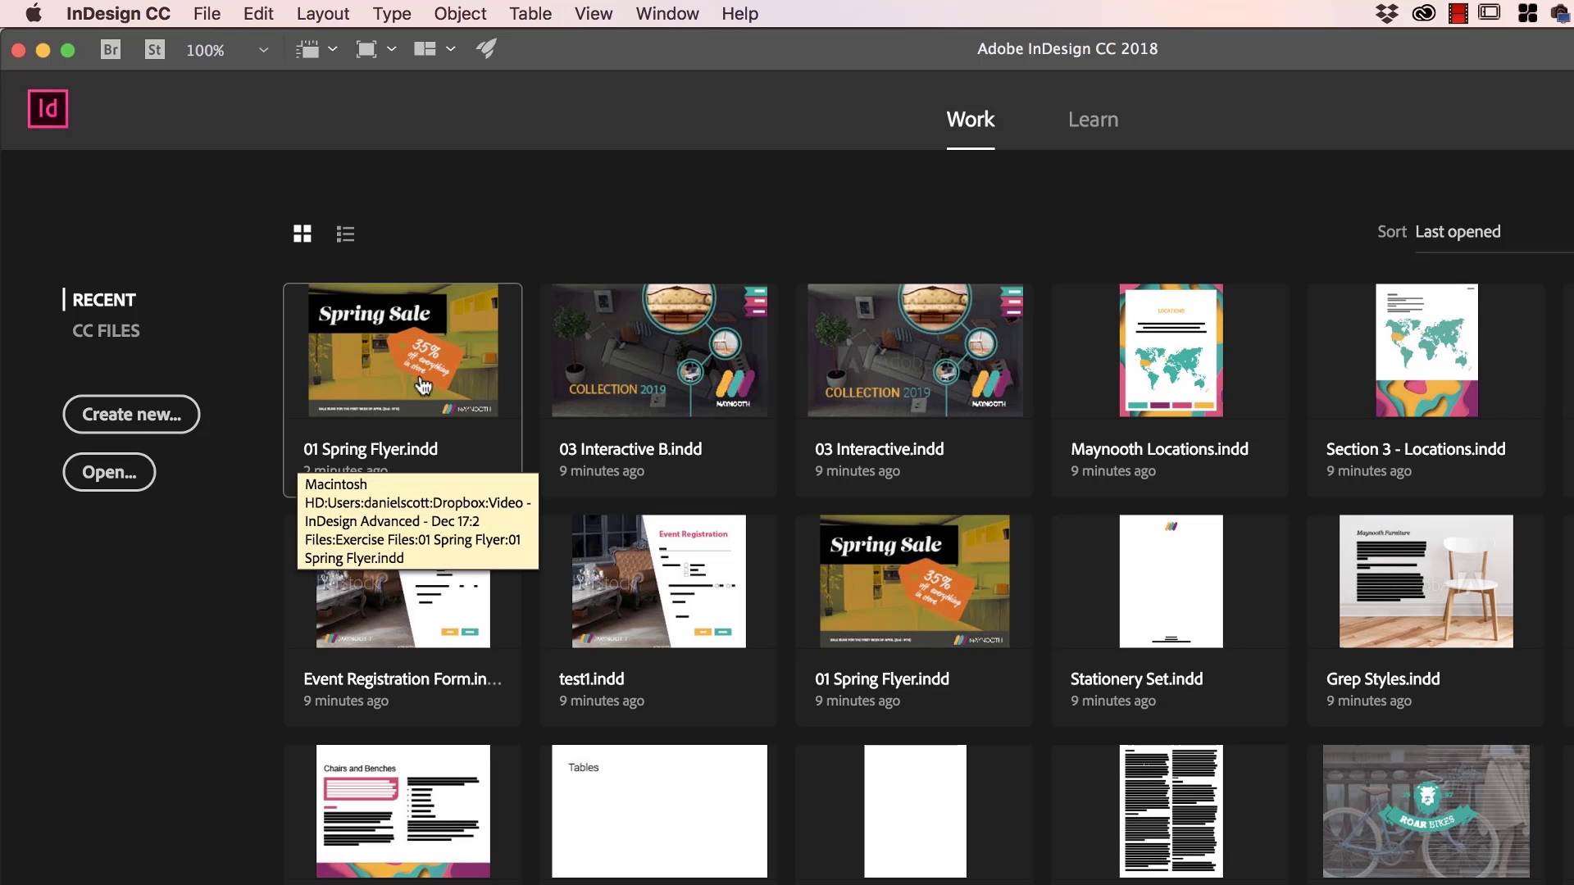
Set the horizontal and vertical ruler units to Inches in the Units & Increments preferences, keeping Stroke in Points
{"action": "left_click", "coordinate": [118, 14]}
{"action": "mouse_move", "coordinate": [153, 71]}
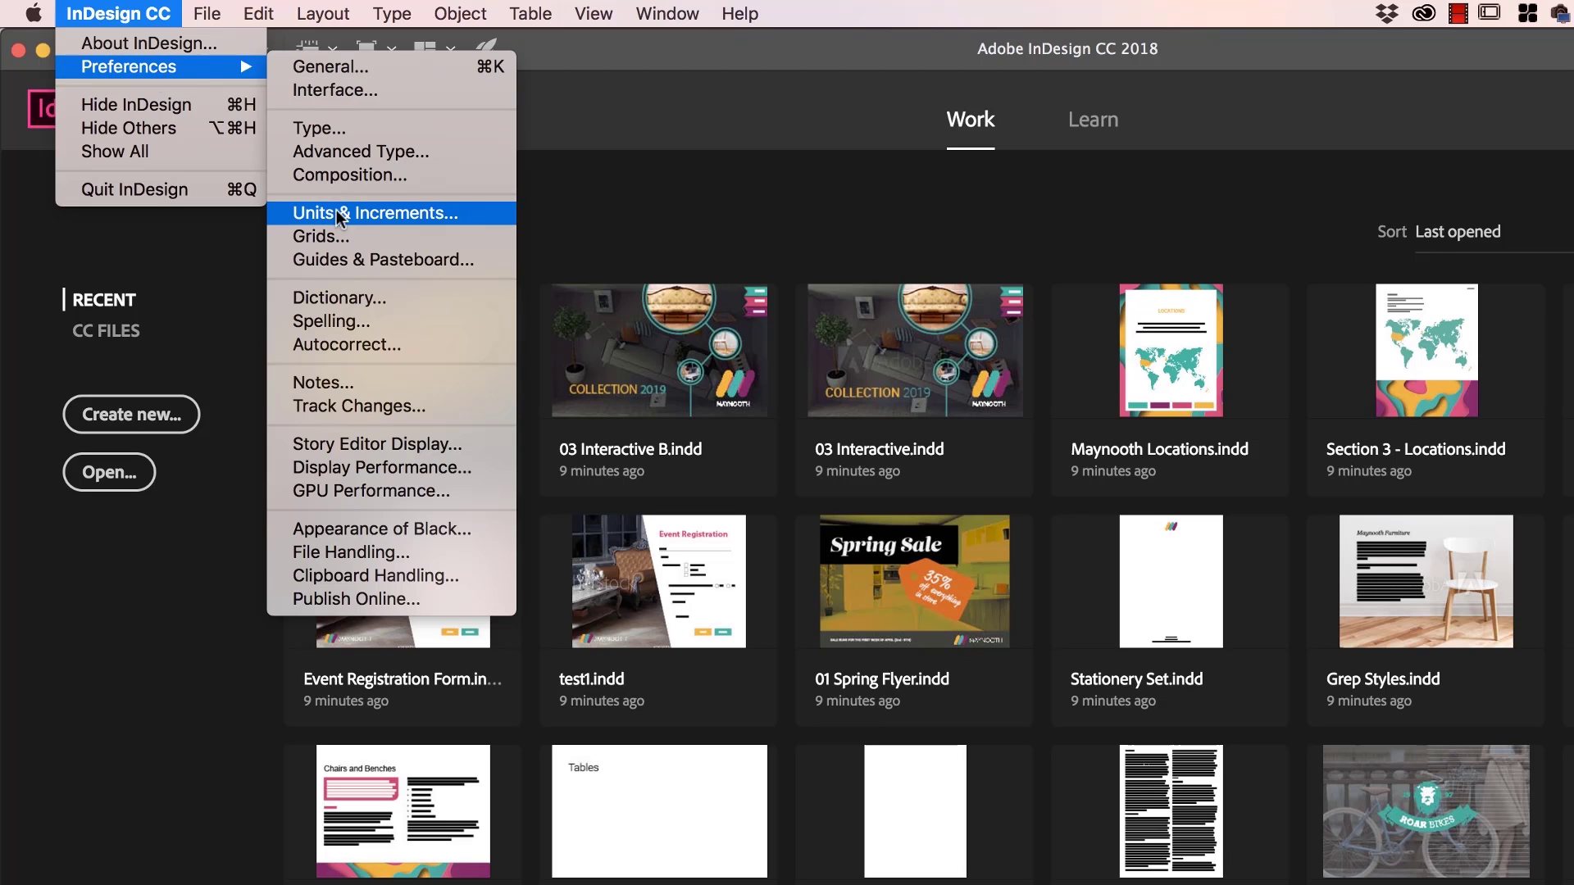
{"action": "left_click", "coordinate": [403, 215]}
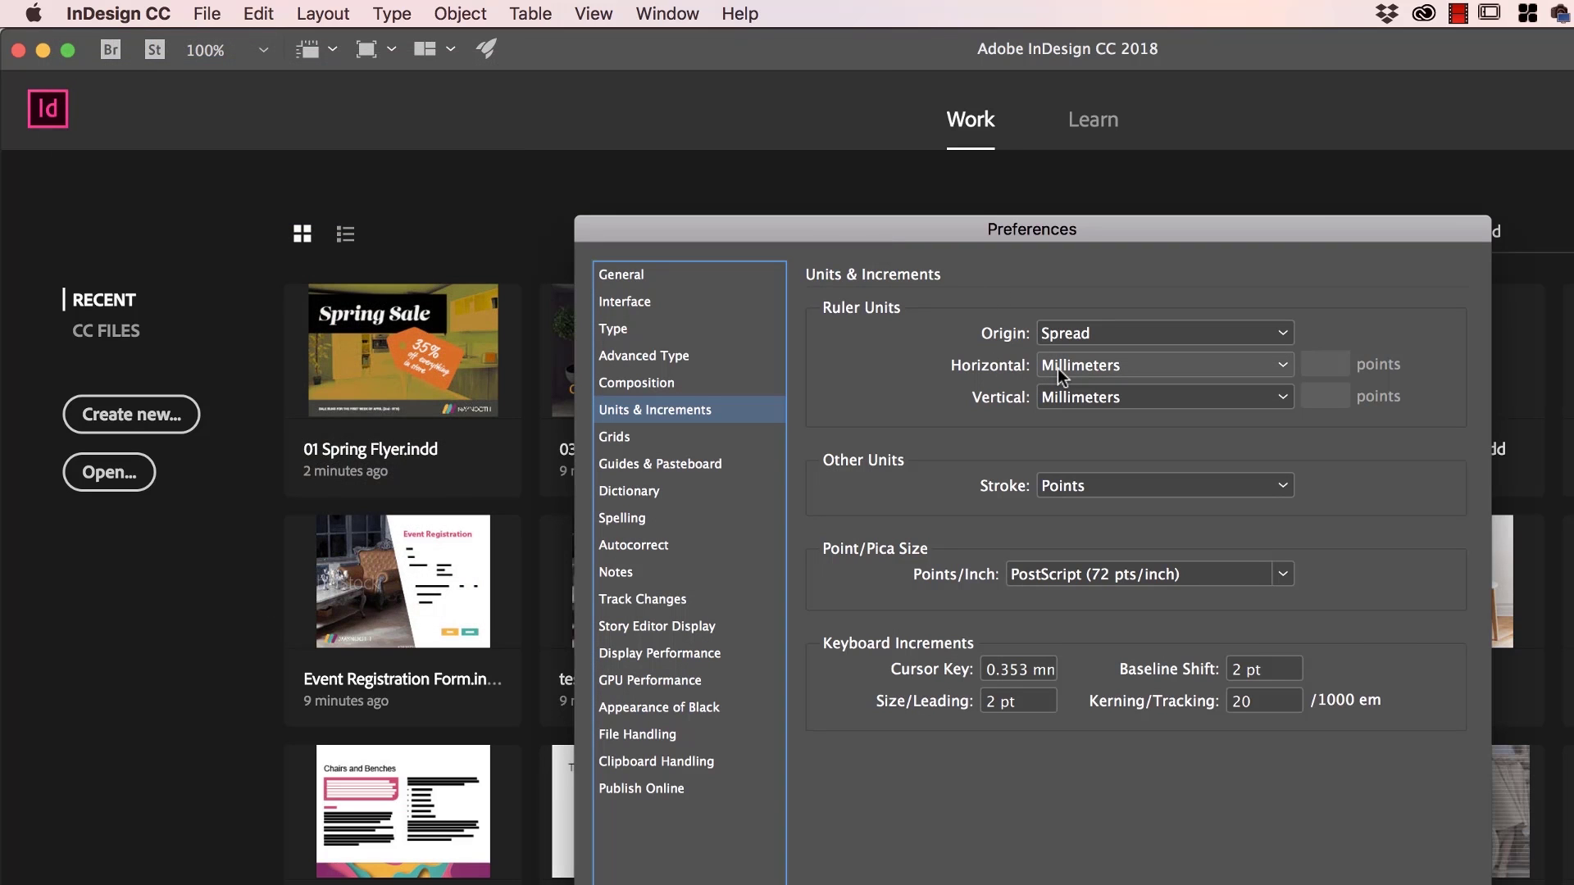
{"action": "left_click", "coordinate": [1085, 367]}
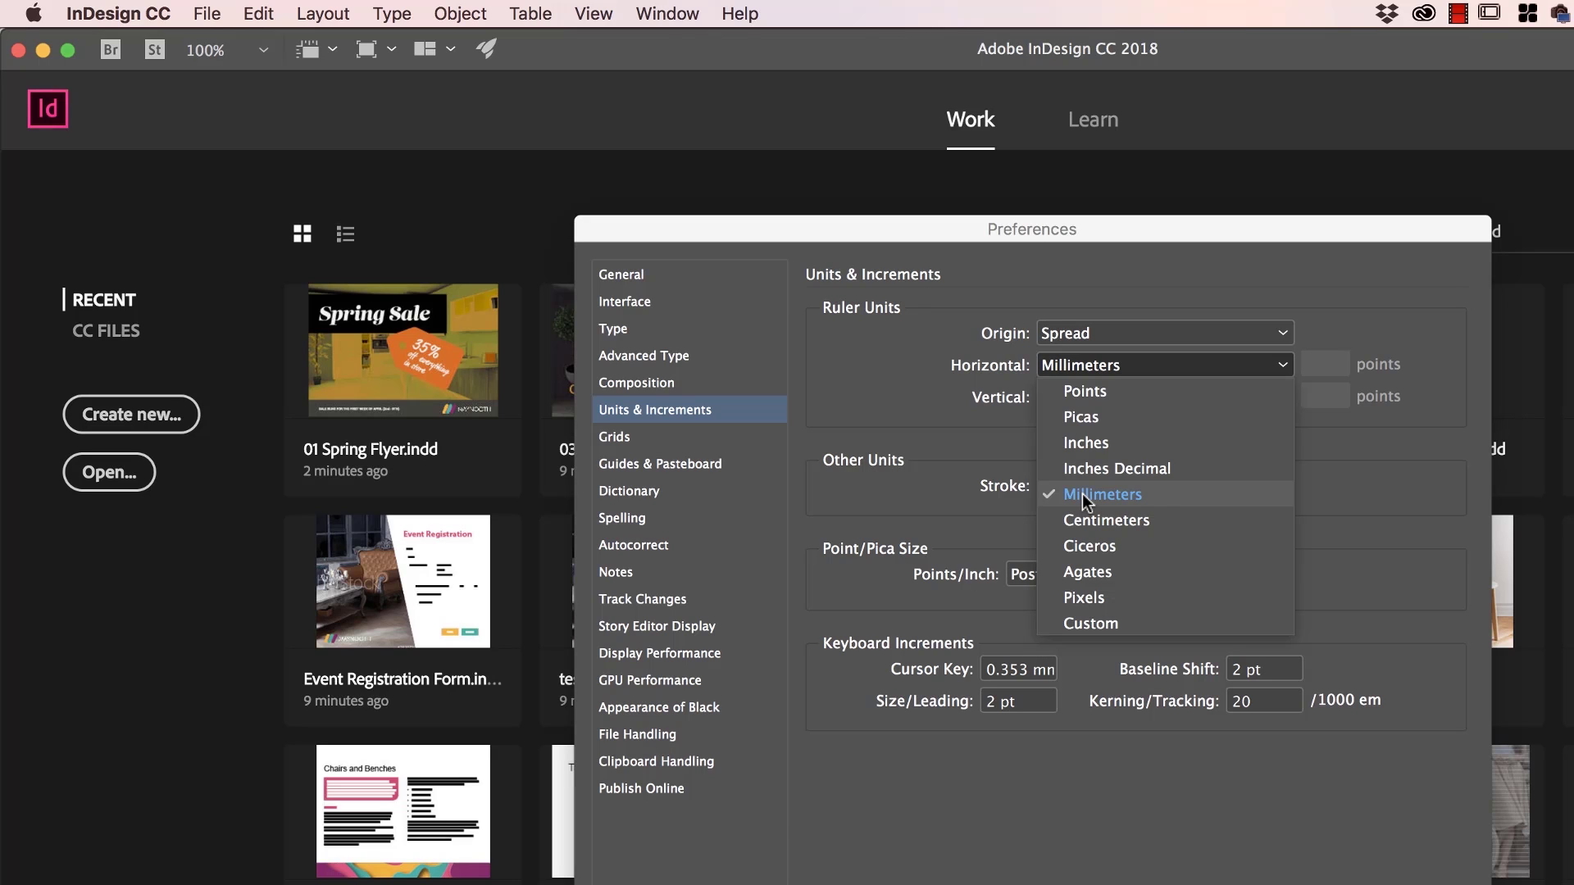
{"action": "left_click", "coordinate": [1081, 444]}
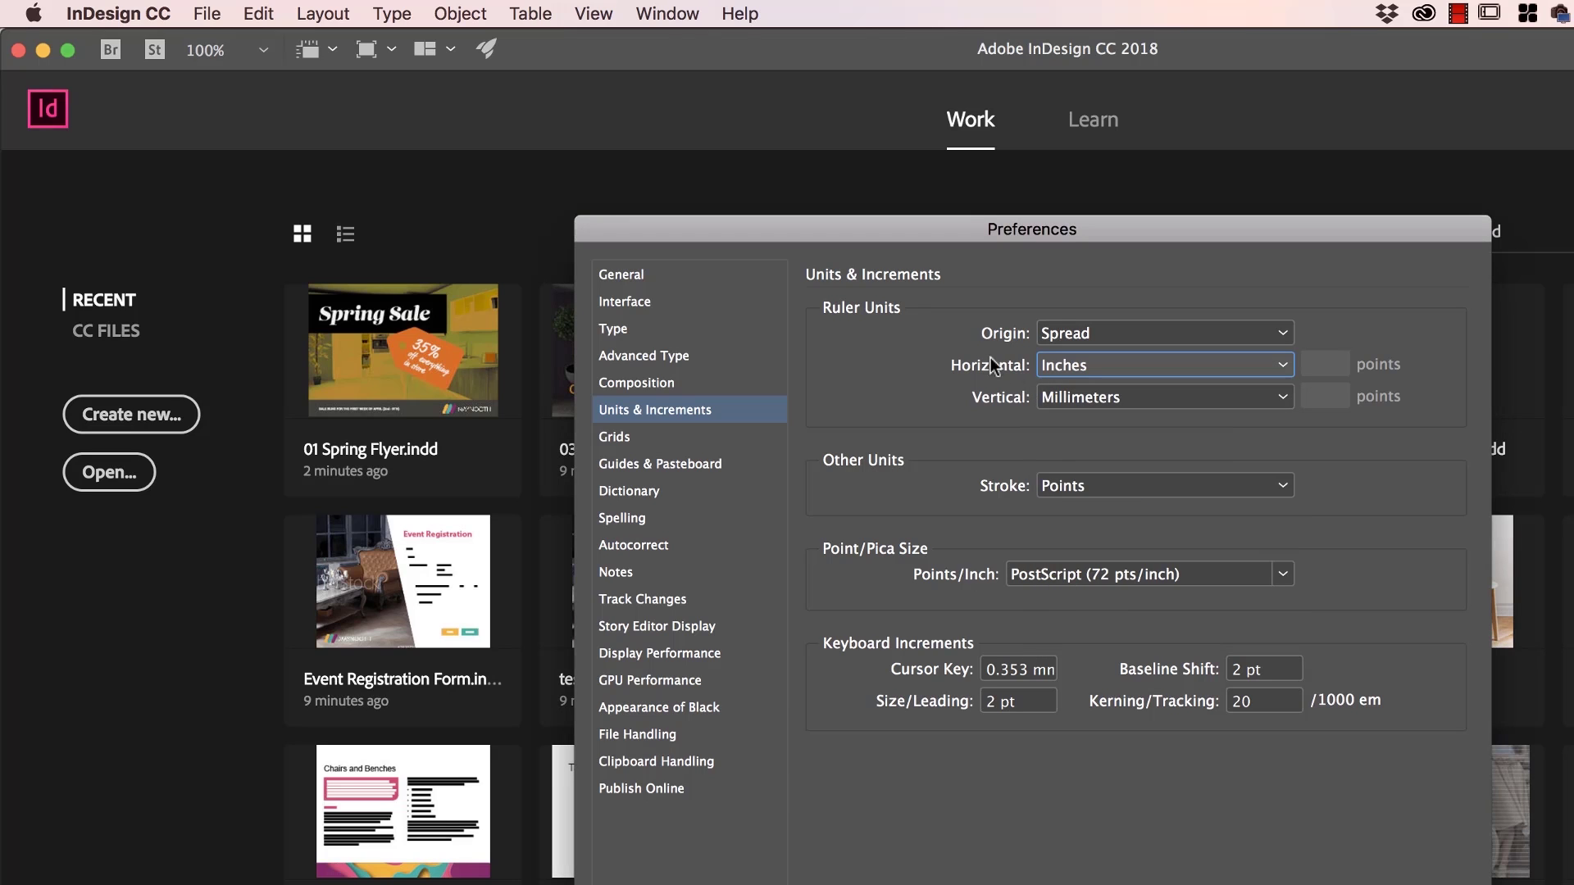
{"action": "left_click", "coordinate": [1082, 397]}
{"action": "left_click", "coordinate": [1102, 471]}
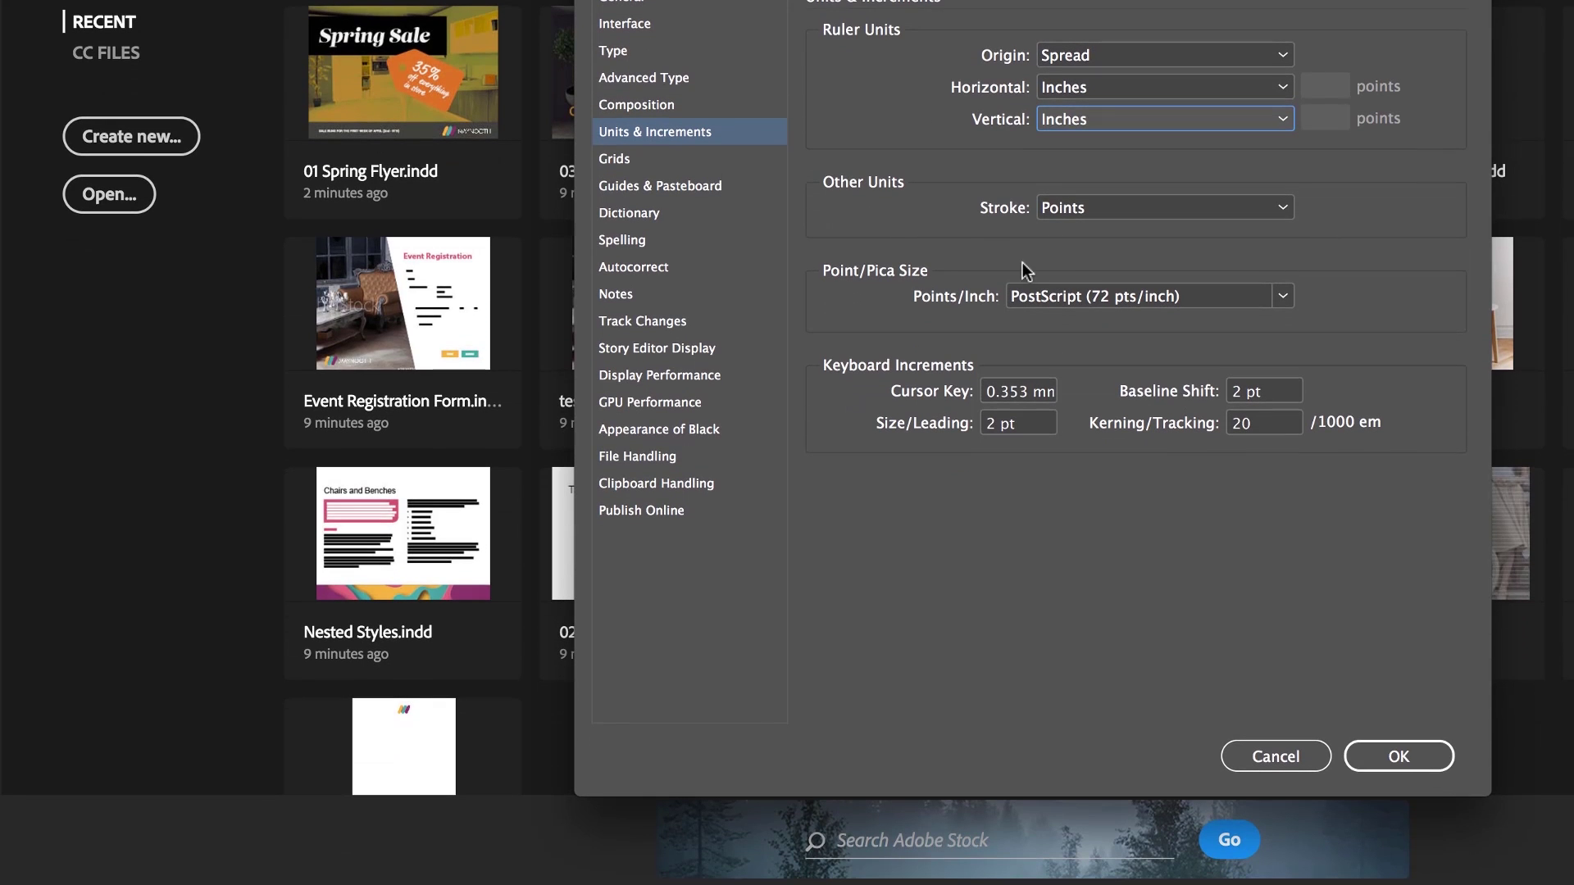
{"action": "left_click", "coordinate": [1101, 215]}
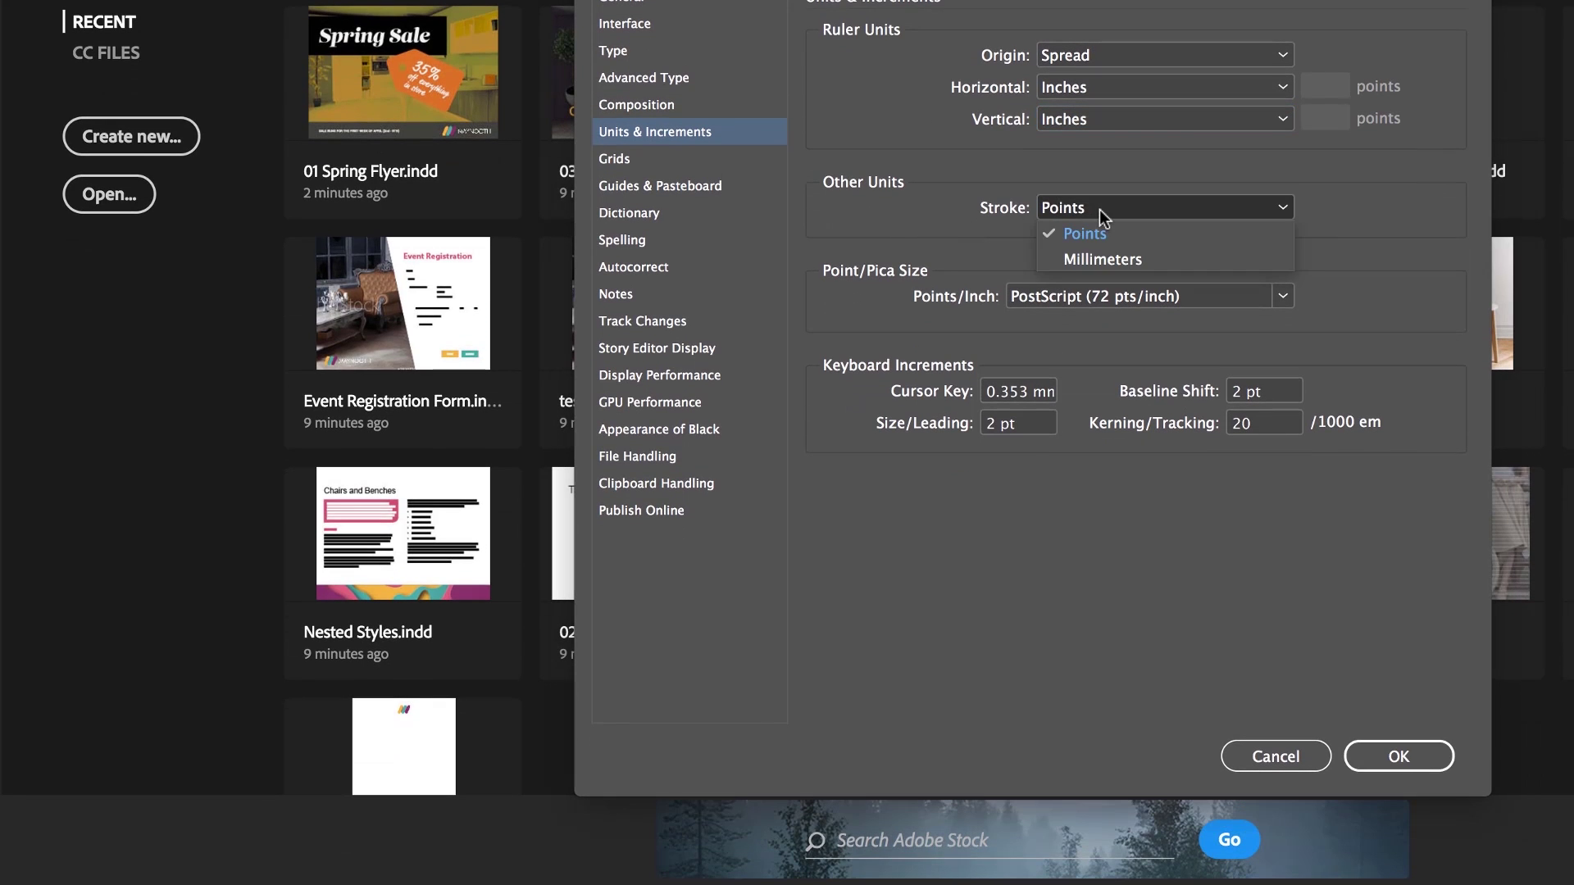
{"action": "left_click", "coordinate": [927, 239]}
{"action": "left_click", "coordinate": [1429, 761]}
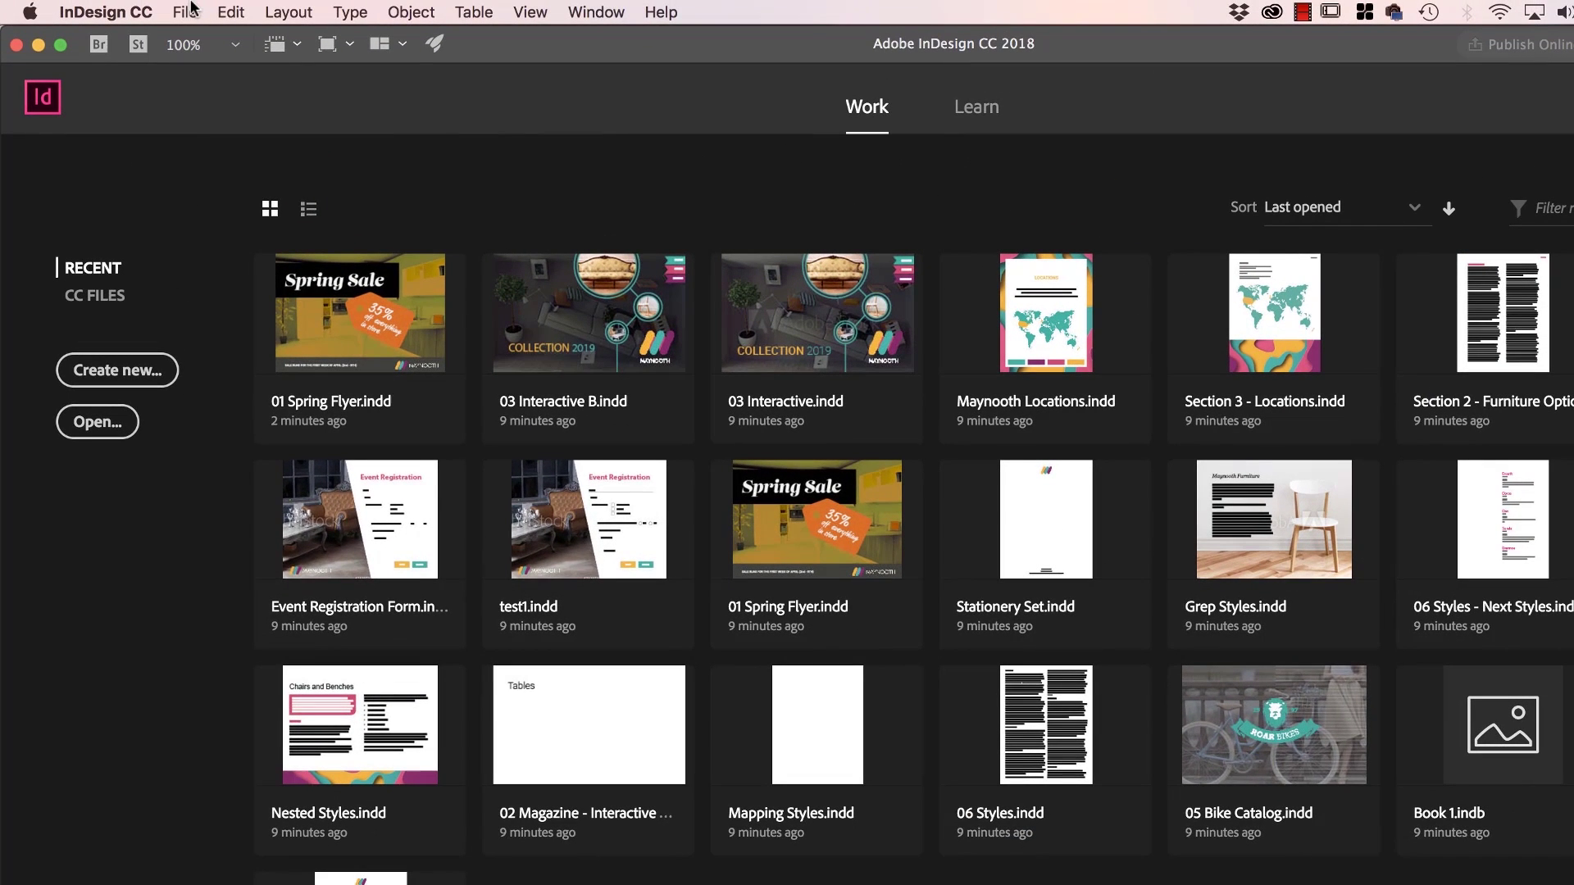
Open 01 Spring Flyer.indd from the 01 Spring Flyer folder in Exercise Files
{"action": "left_click", "coordinate": [191, 12]}
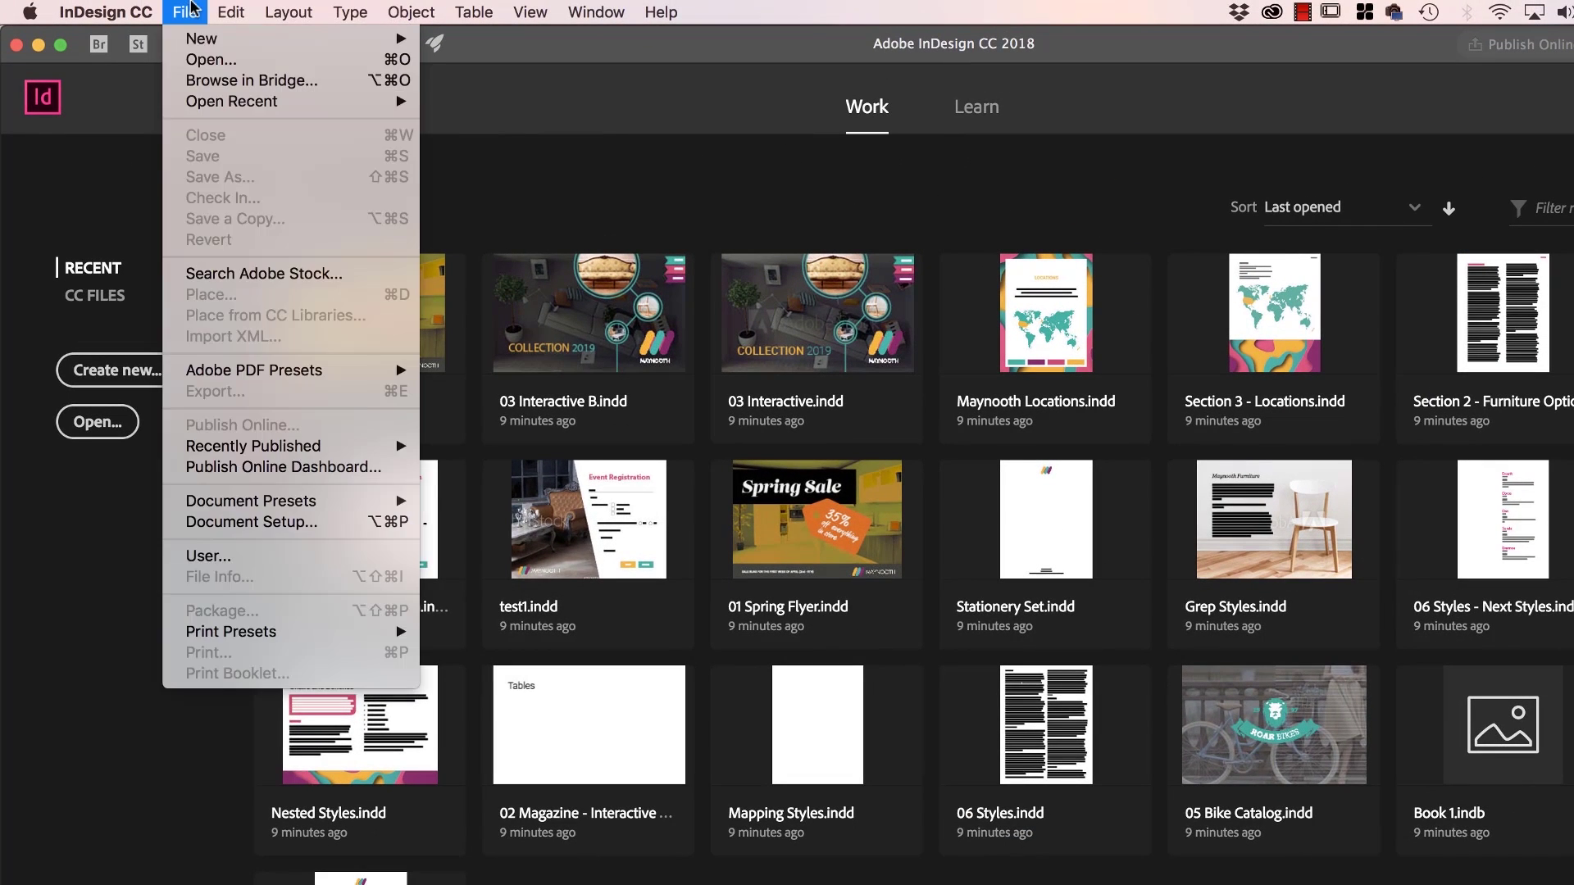
{"action": "left_click", "coordinate": [215, 60]}
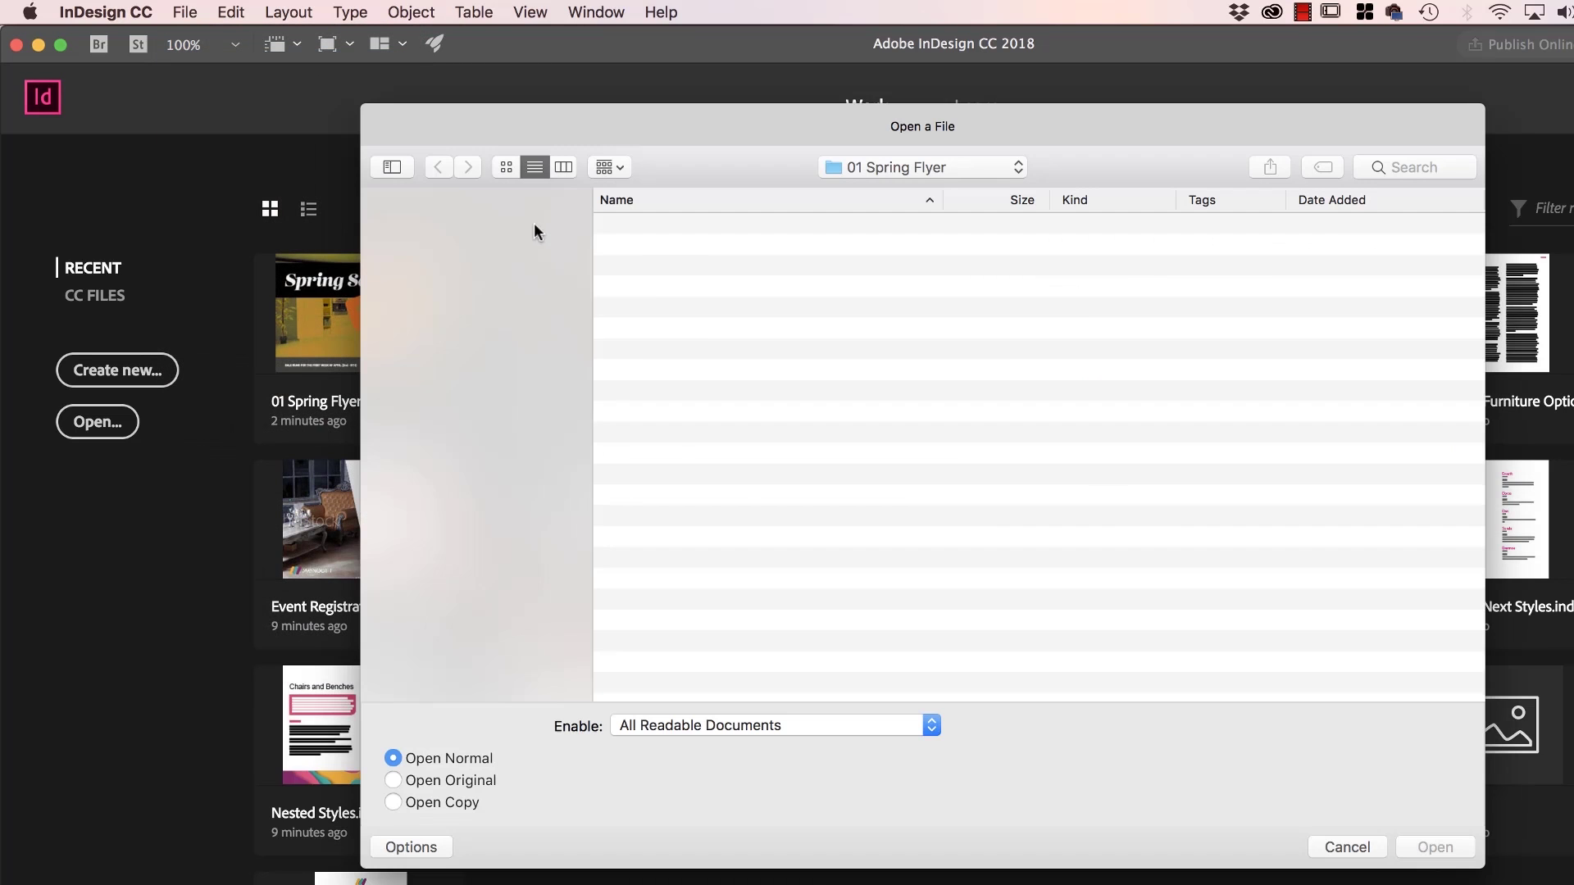
{"action": "left_click", "coordinate": [471, 371]}
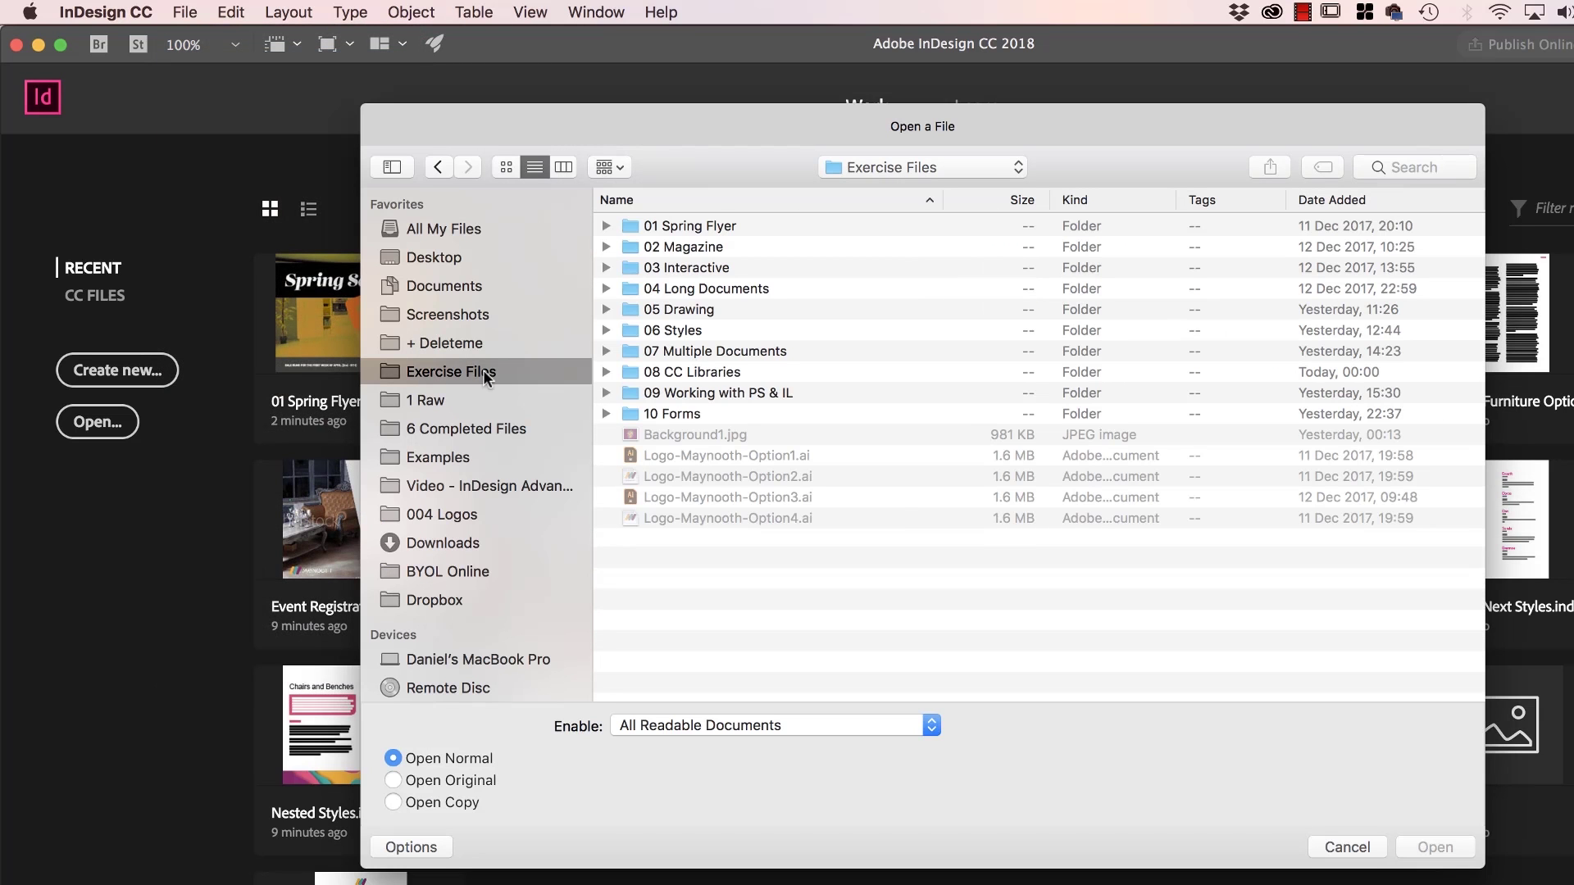
{"action": "double_click", "coordinate": [684, 228]}
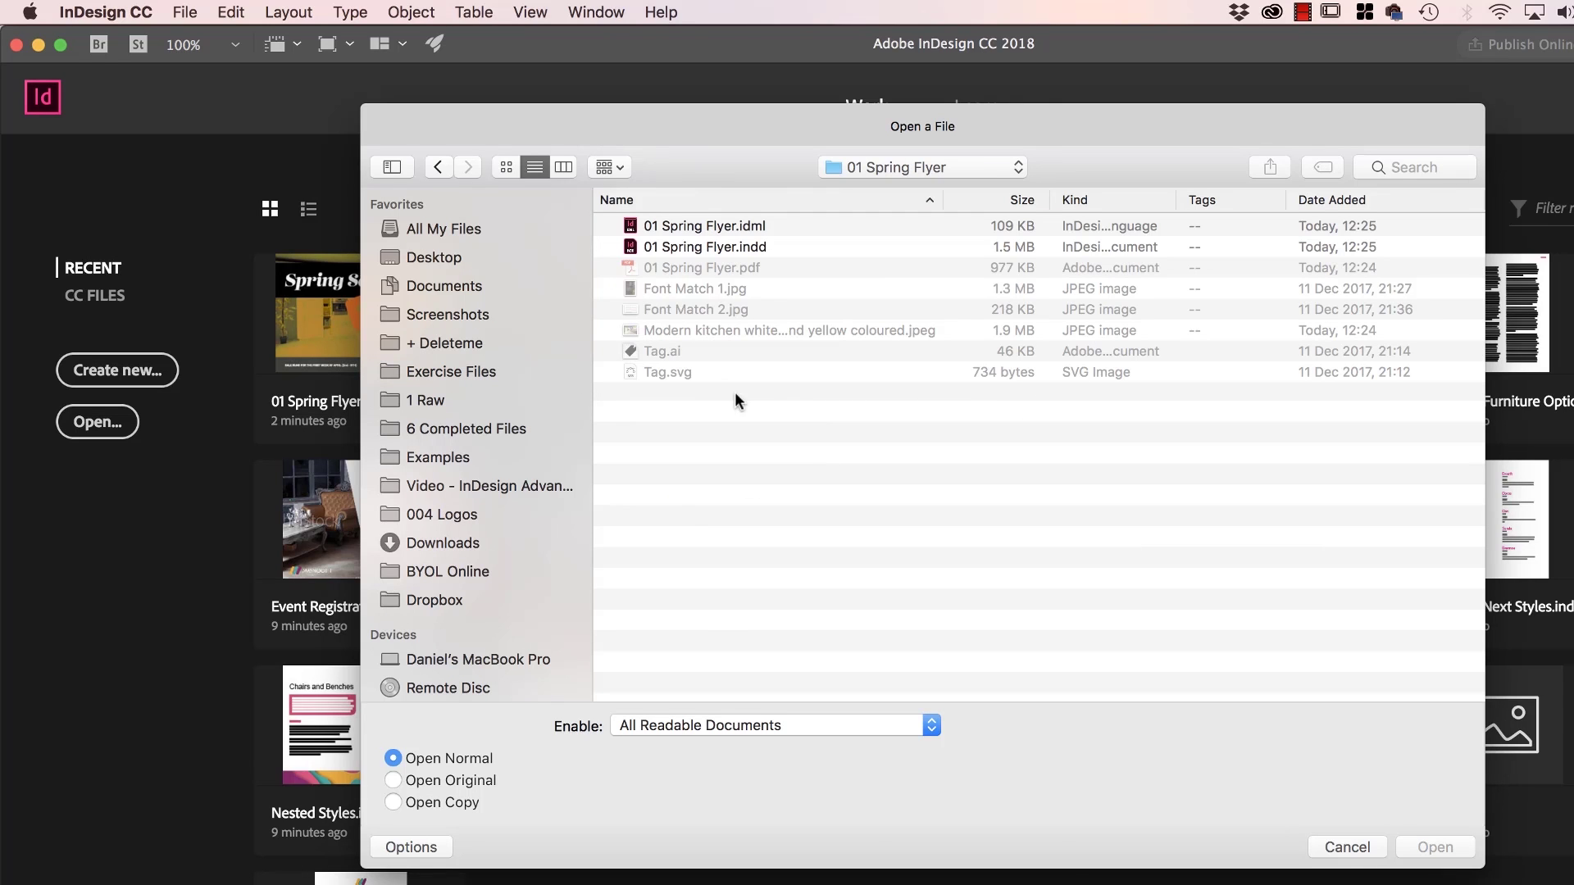
{"action": "left_click", "coordinate": [754, 249]}
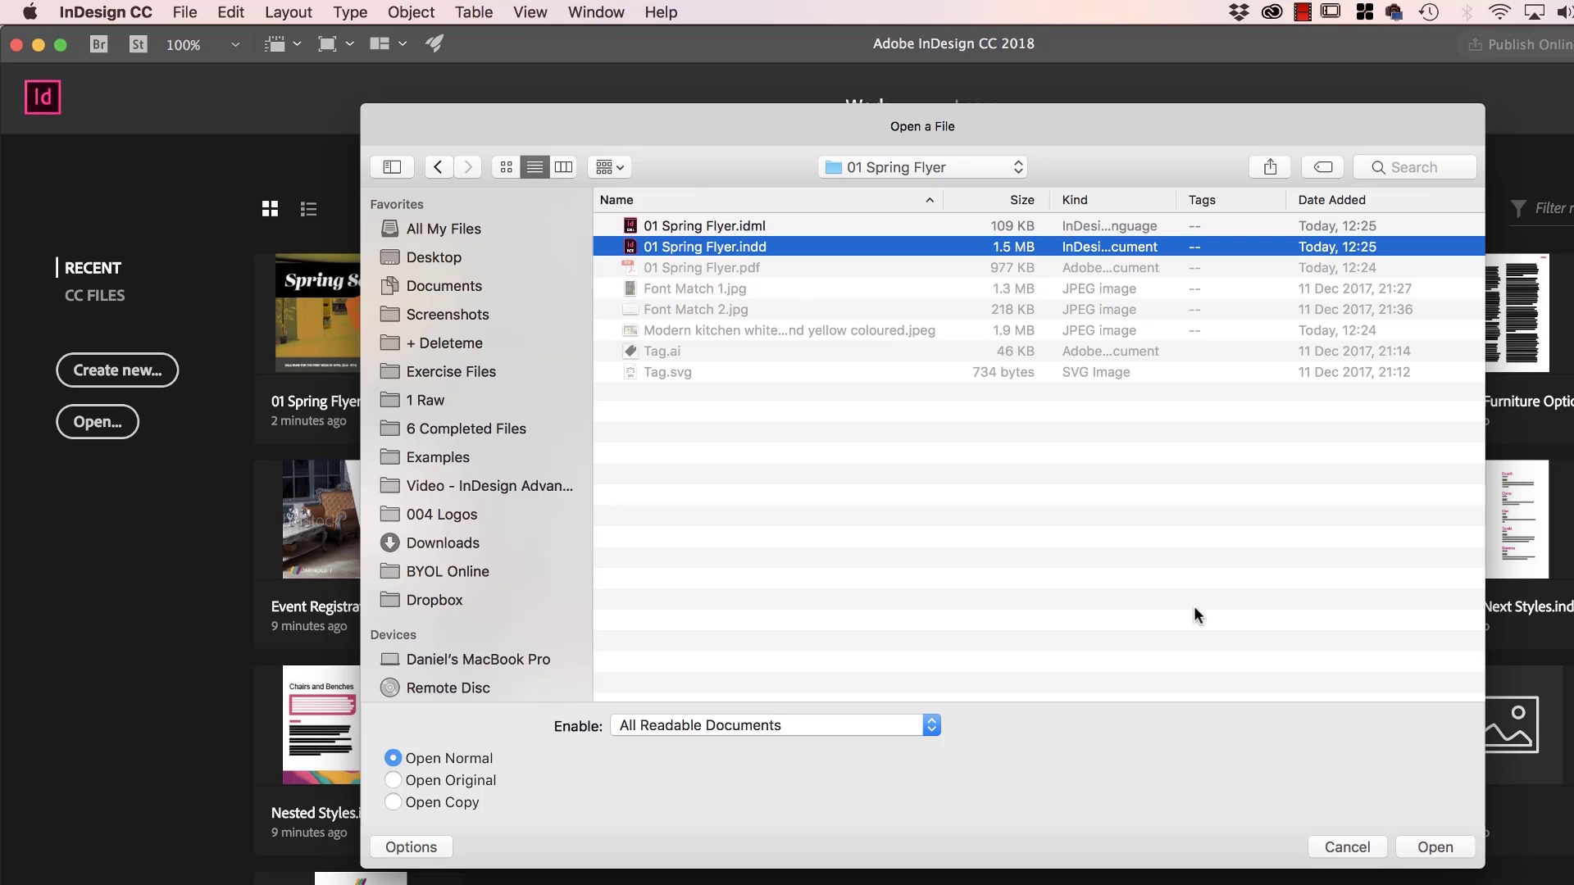
{"action": "left_click", "coordinate": [1443, 849]}
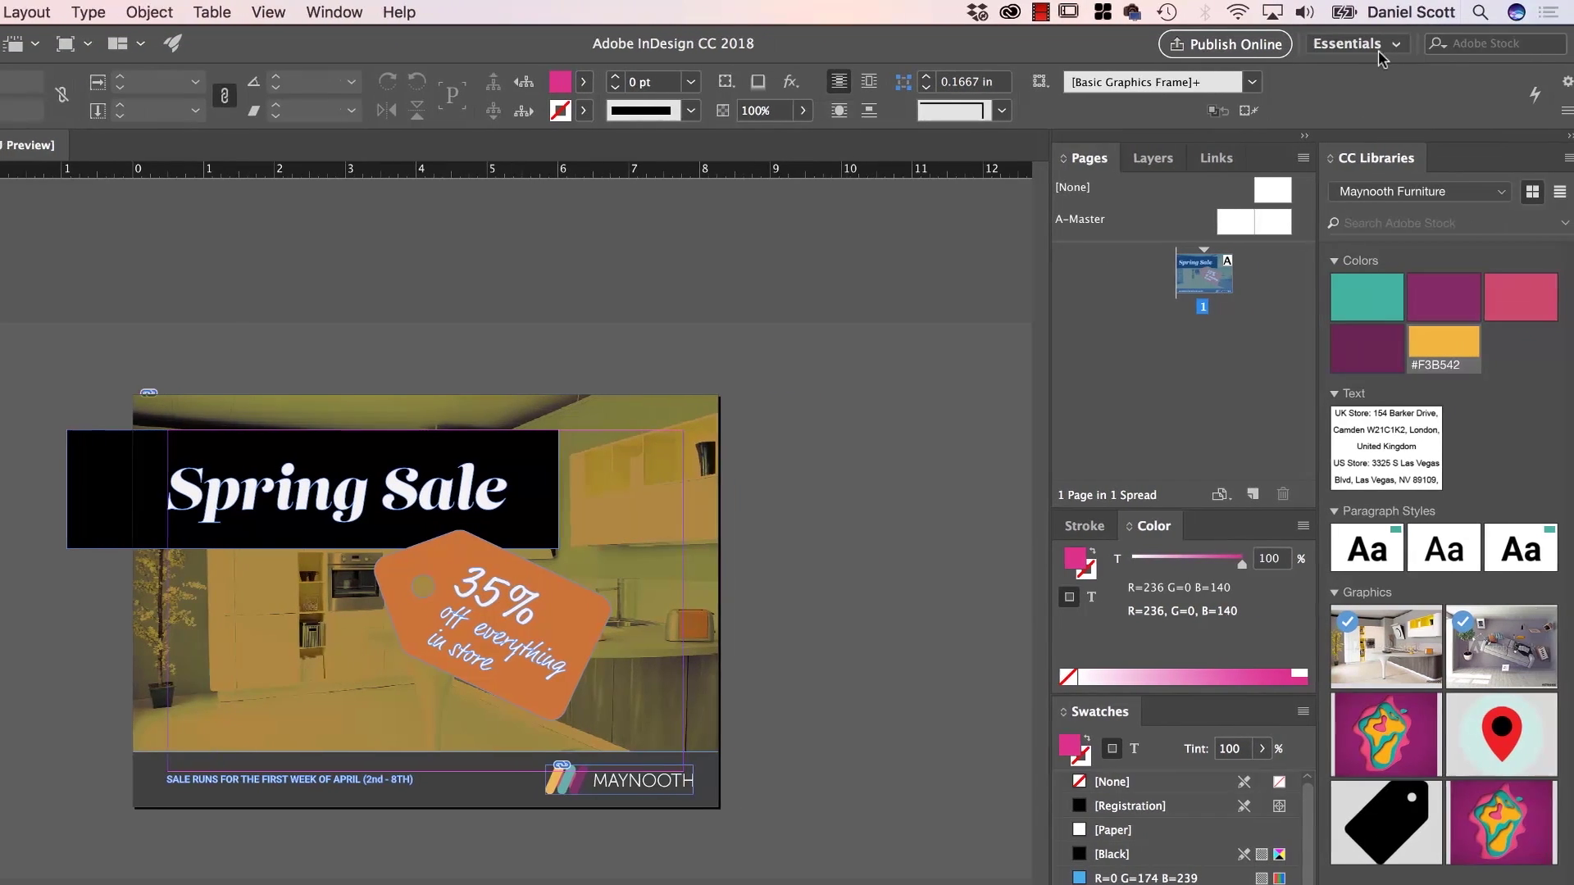
Reset the Essentials workspace and expand the collapsed column holding Pages, Color and Swatches
{"action": "left_click", "coordinate": [1562, 45]}
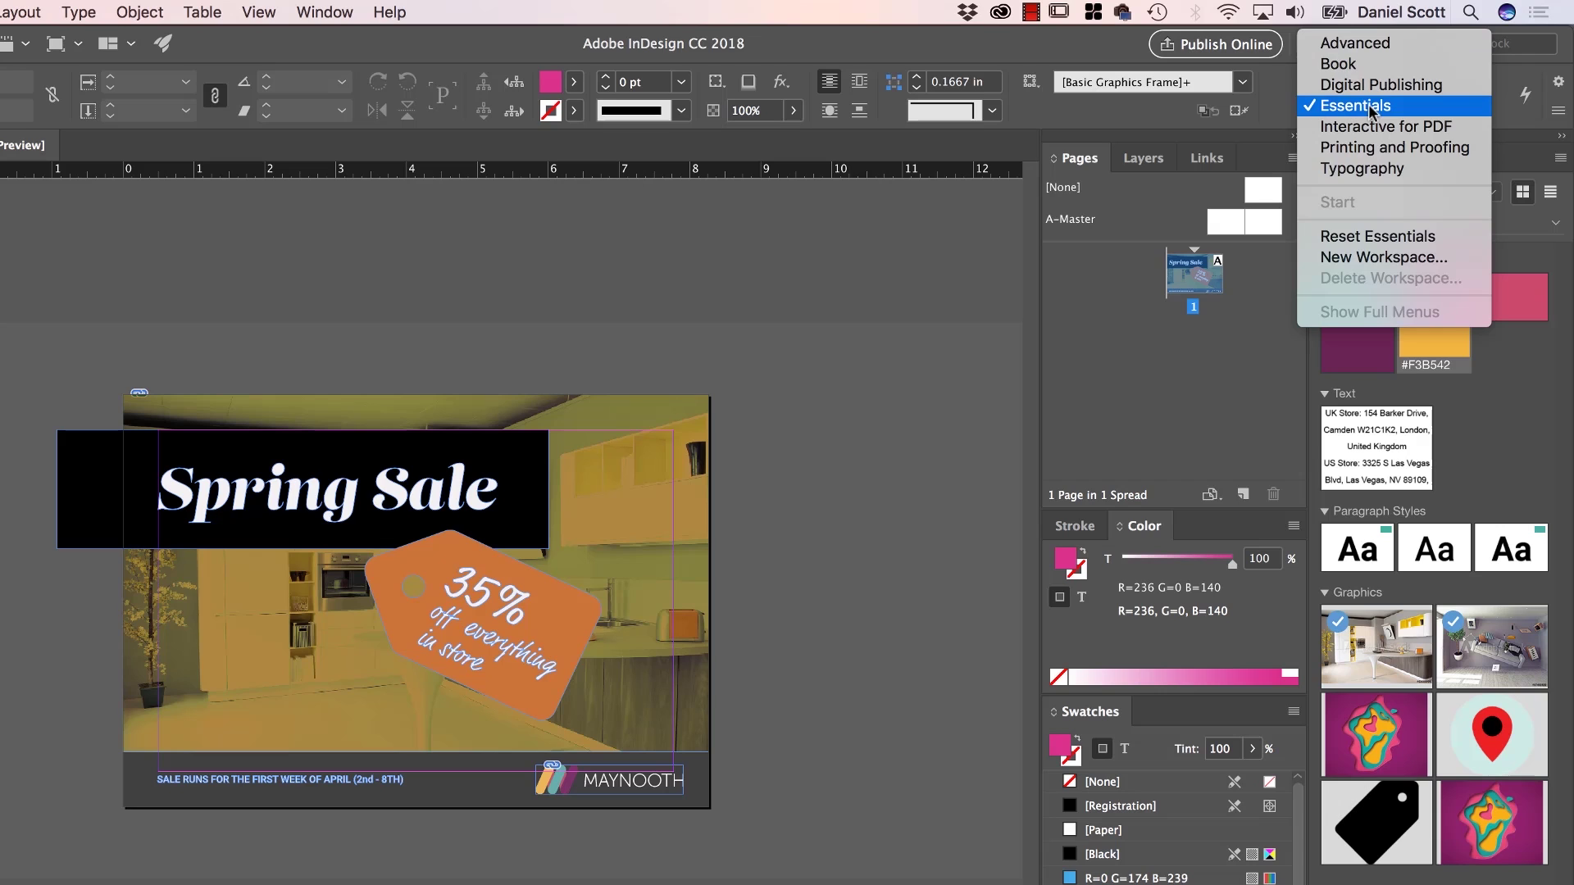
{"action": "left_click", "coordinate": [1377, 236]}
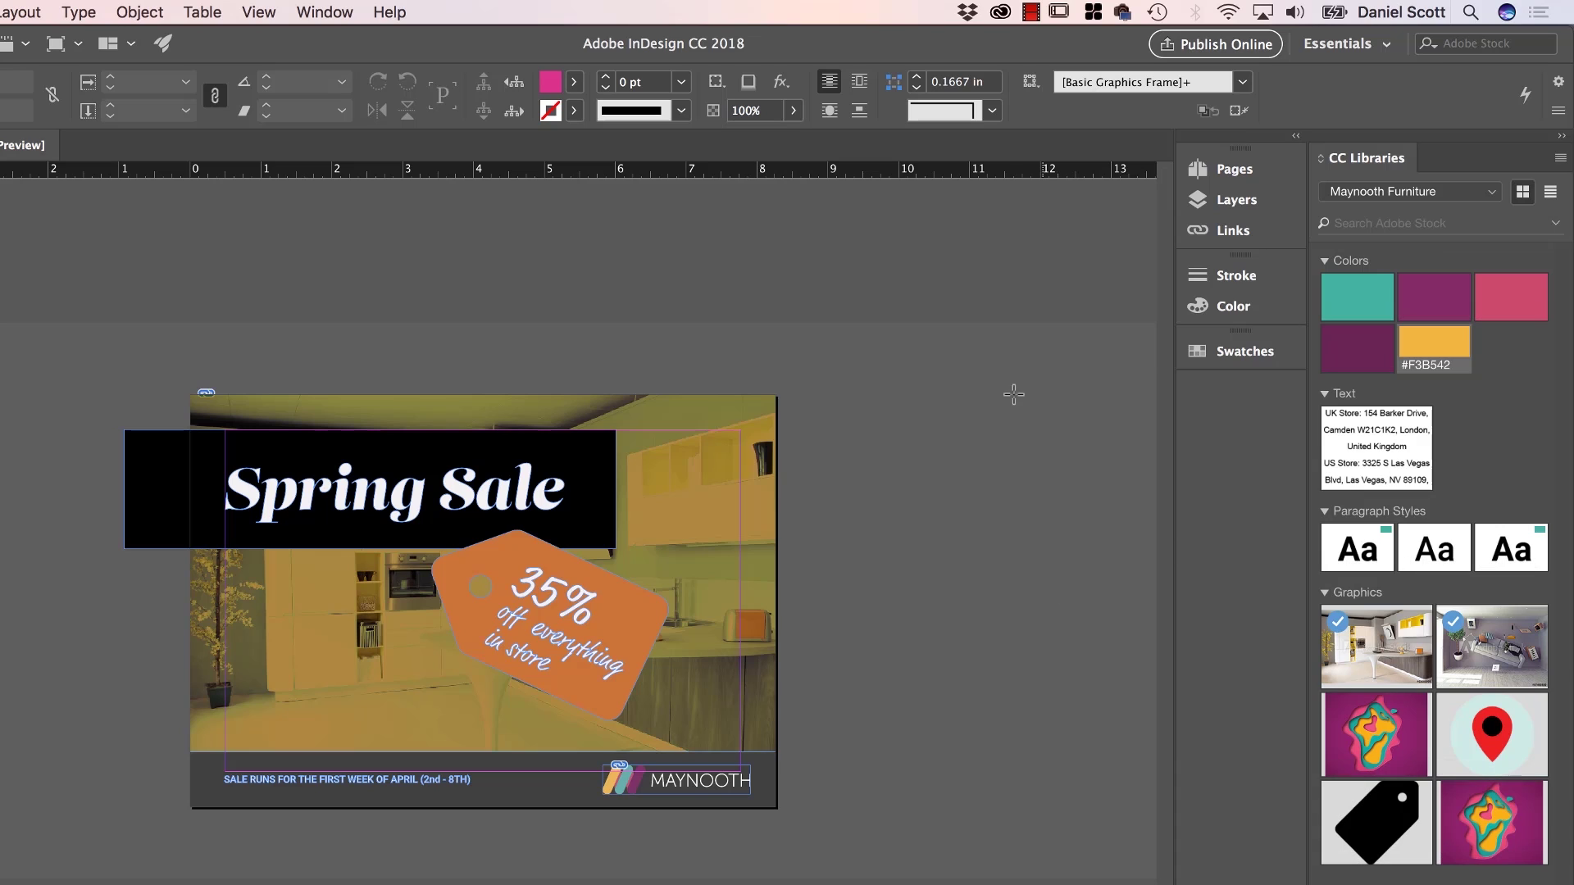
{"action": "left_click", "coordinate": [1295, 137]}
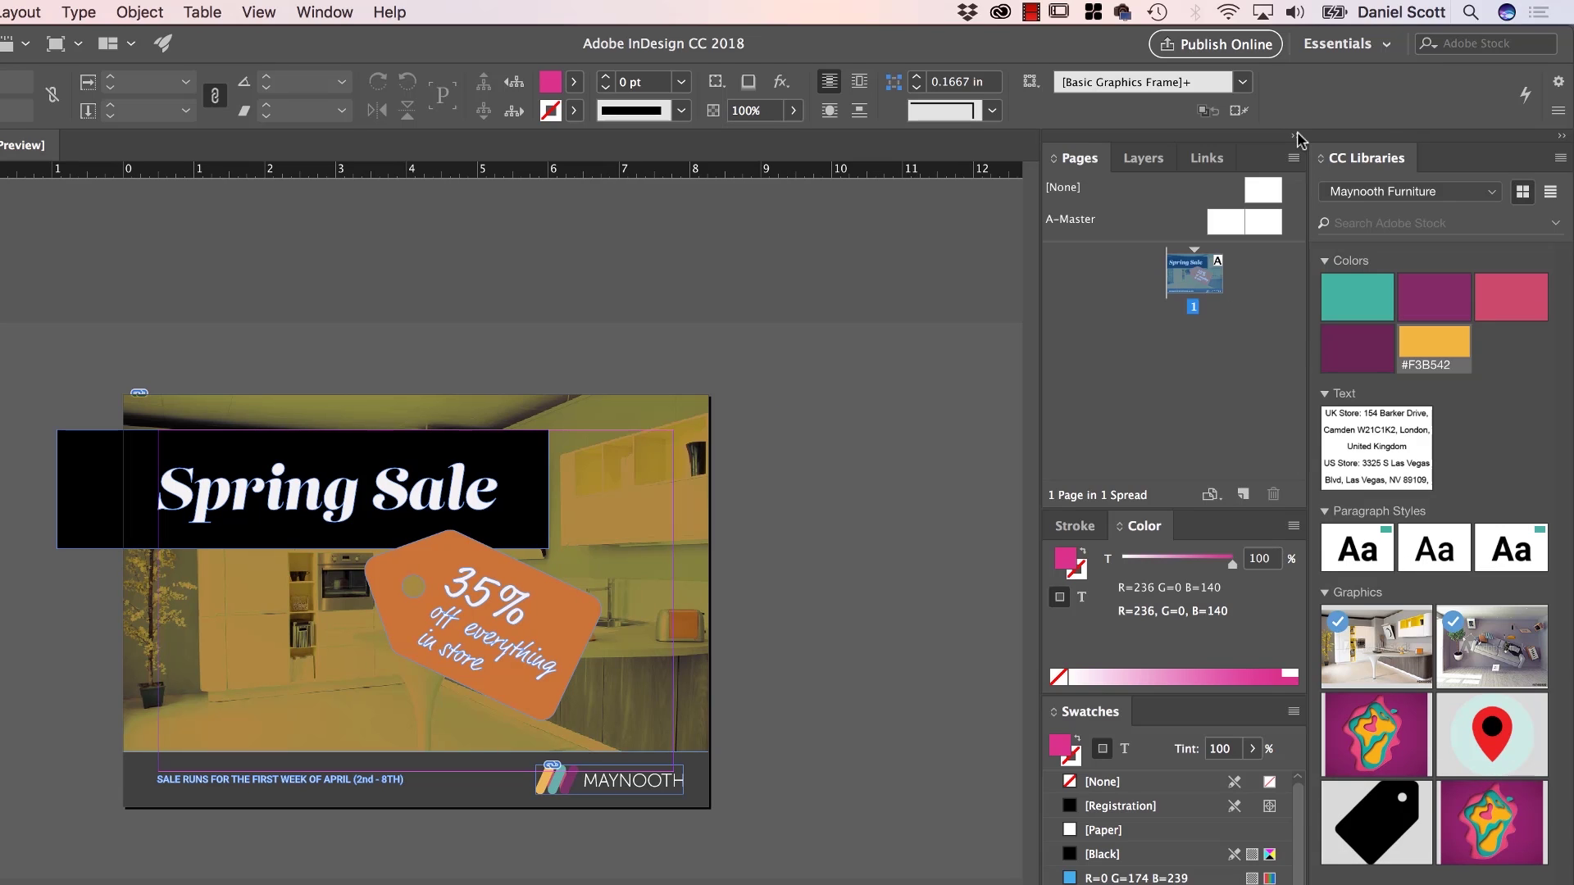
{"action": "left_click", "coordinate": [1295, 138]}
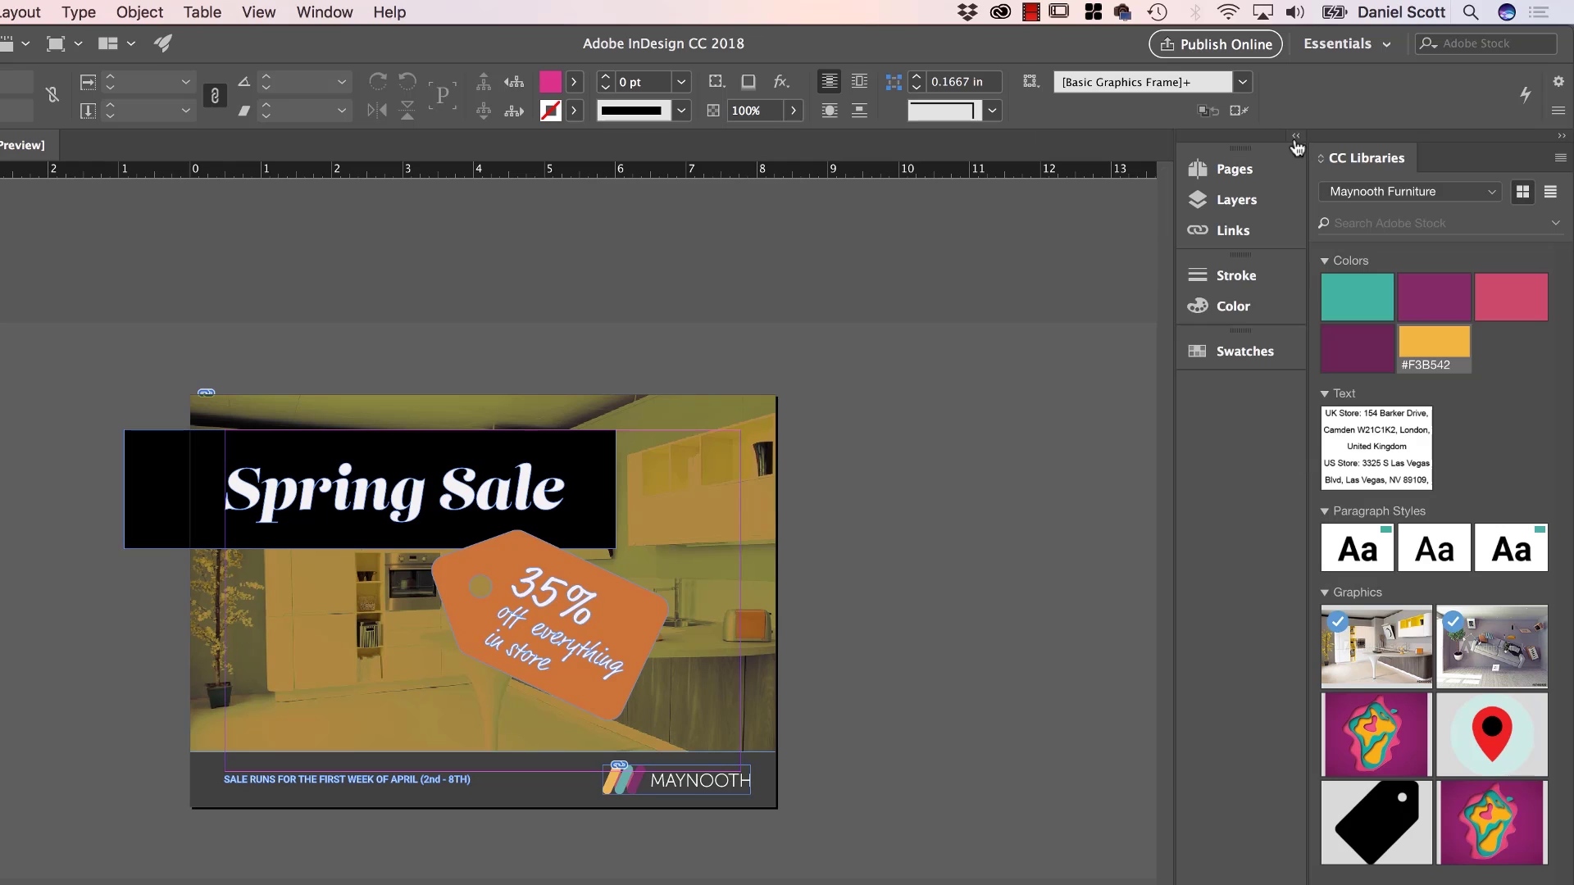
{"action": "left_click", "coordinate": [1295, 136]}
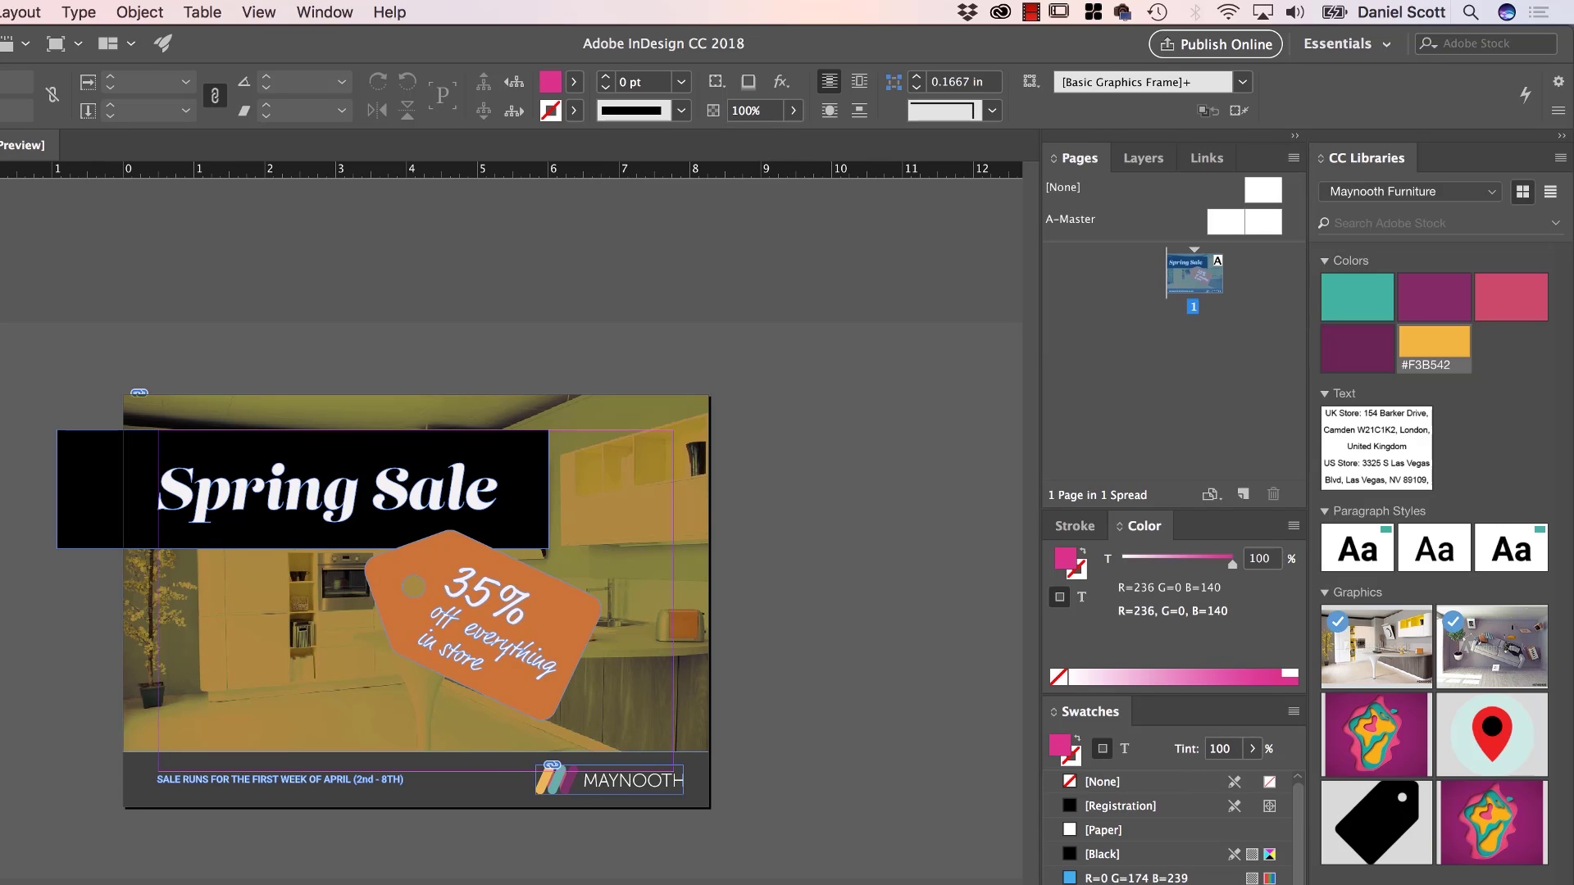
{"action": "left_click", "coordinate": [1295, 137]}
{"action": "left_click", "coordinate": [1295, 137]}
{"action": "left_click", "coordinate": [325, 12]}
{"action": "mouse_move", "coordinate": [347, 68]}
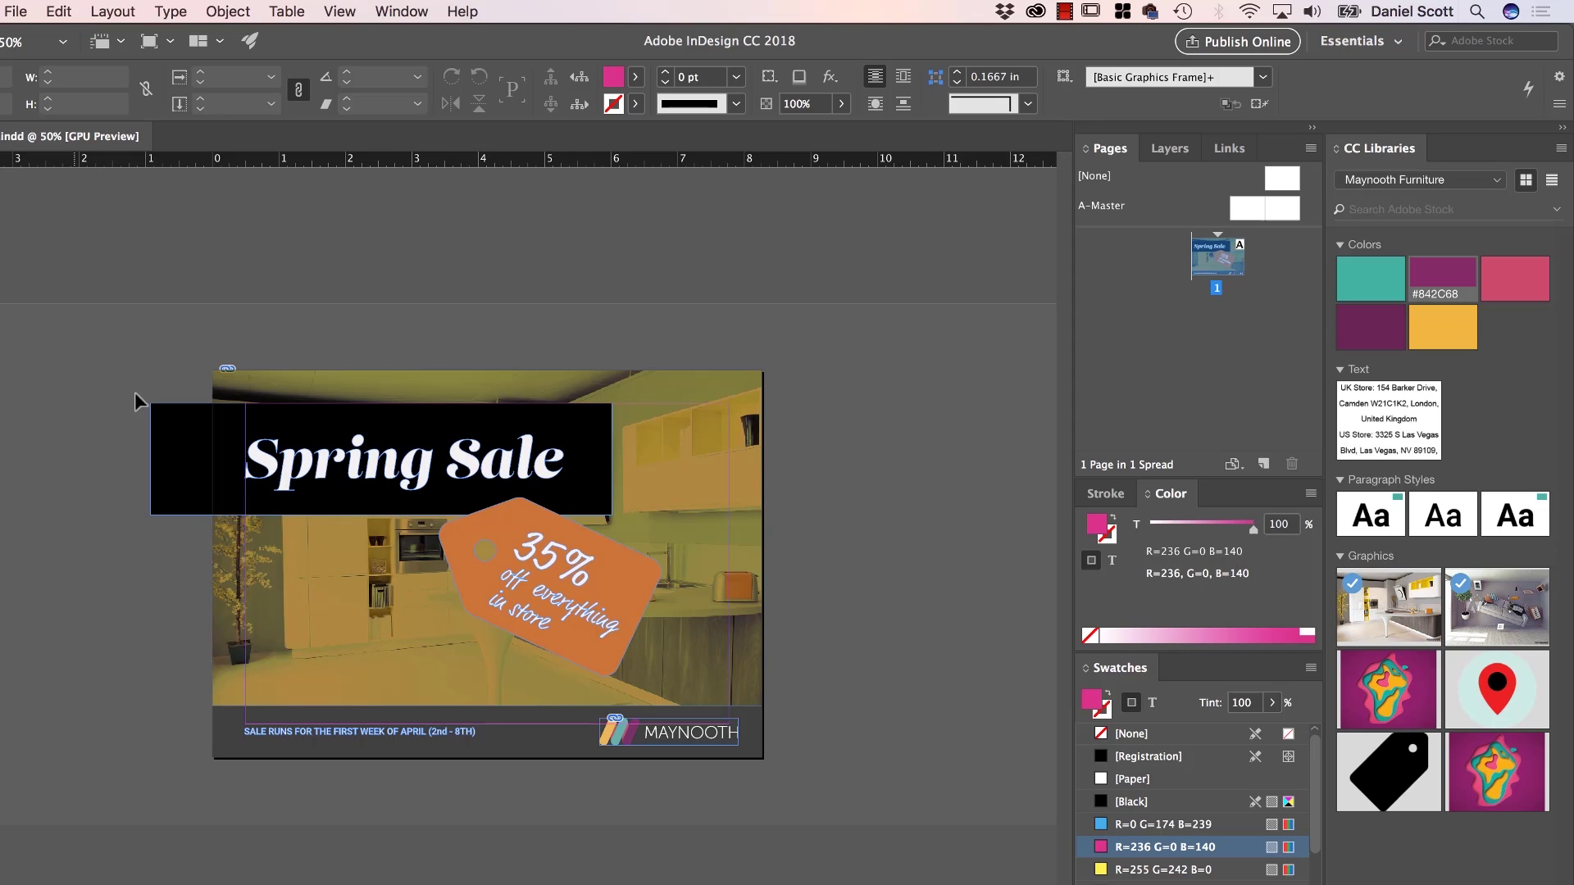
Duplicate the black Spring Sale banner with its text onto the pasteboard beside the flyer
{"action": "scroll", "coordinate": [931, 484], "scroll_direction": "right", "scroll_amount": 5}
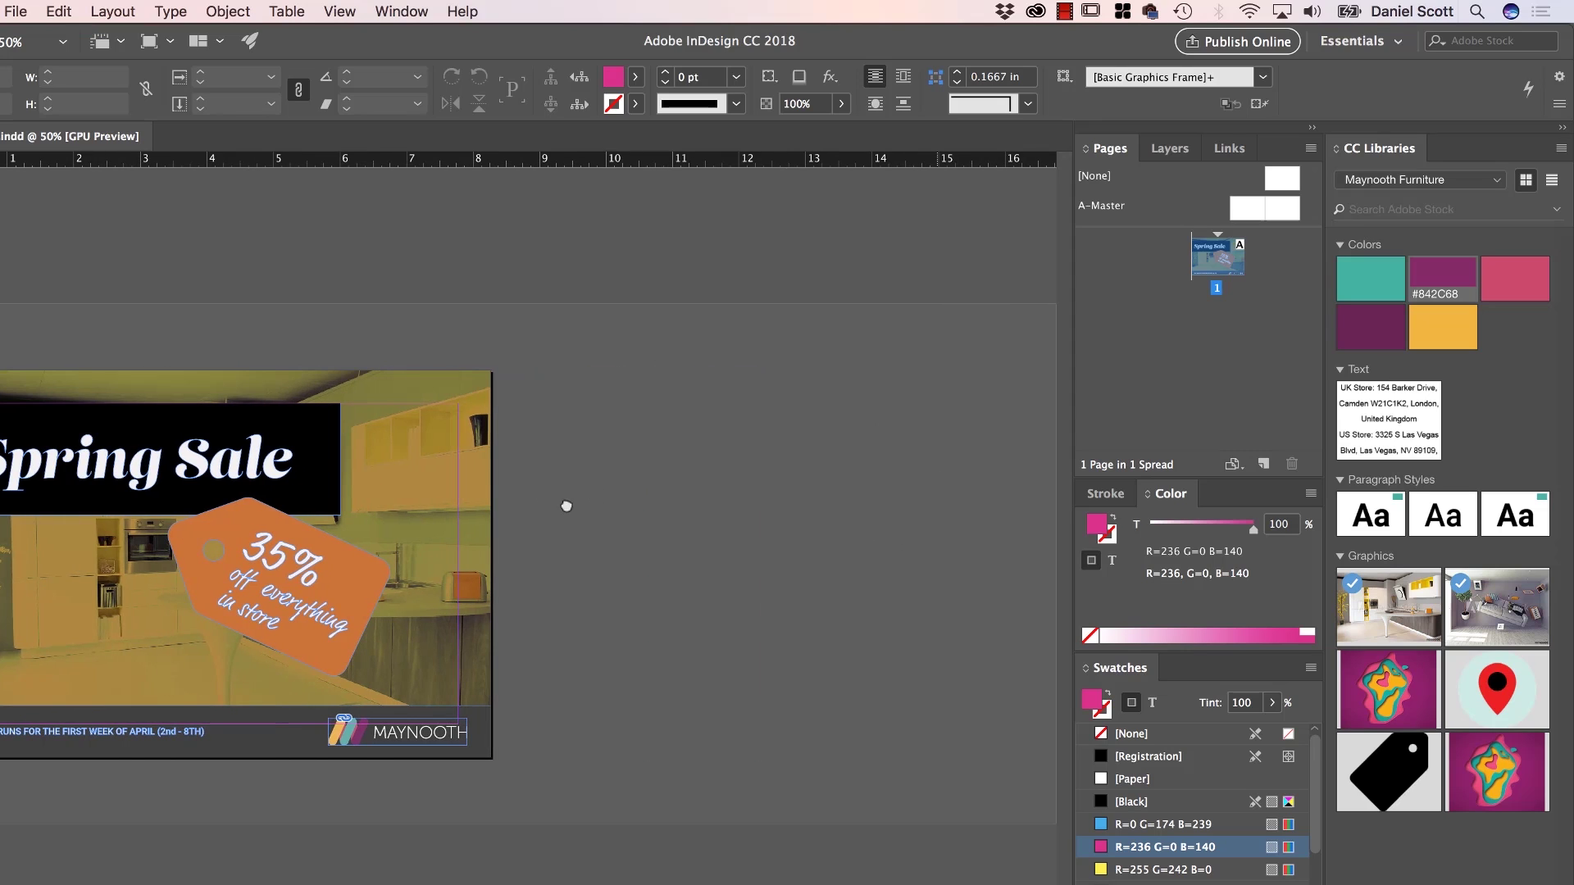
{"action": "scroll", "coordinate": [533, 566], "scroll_direction": "left", "scroll_amount": 2}
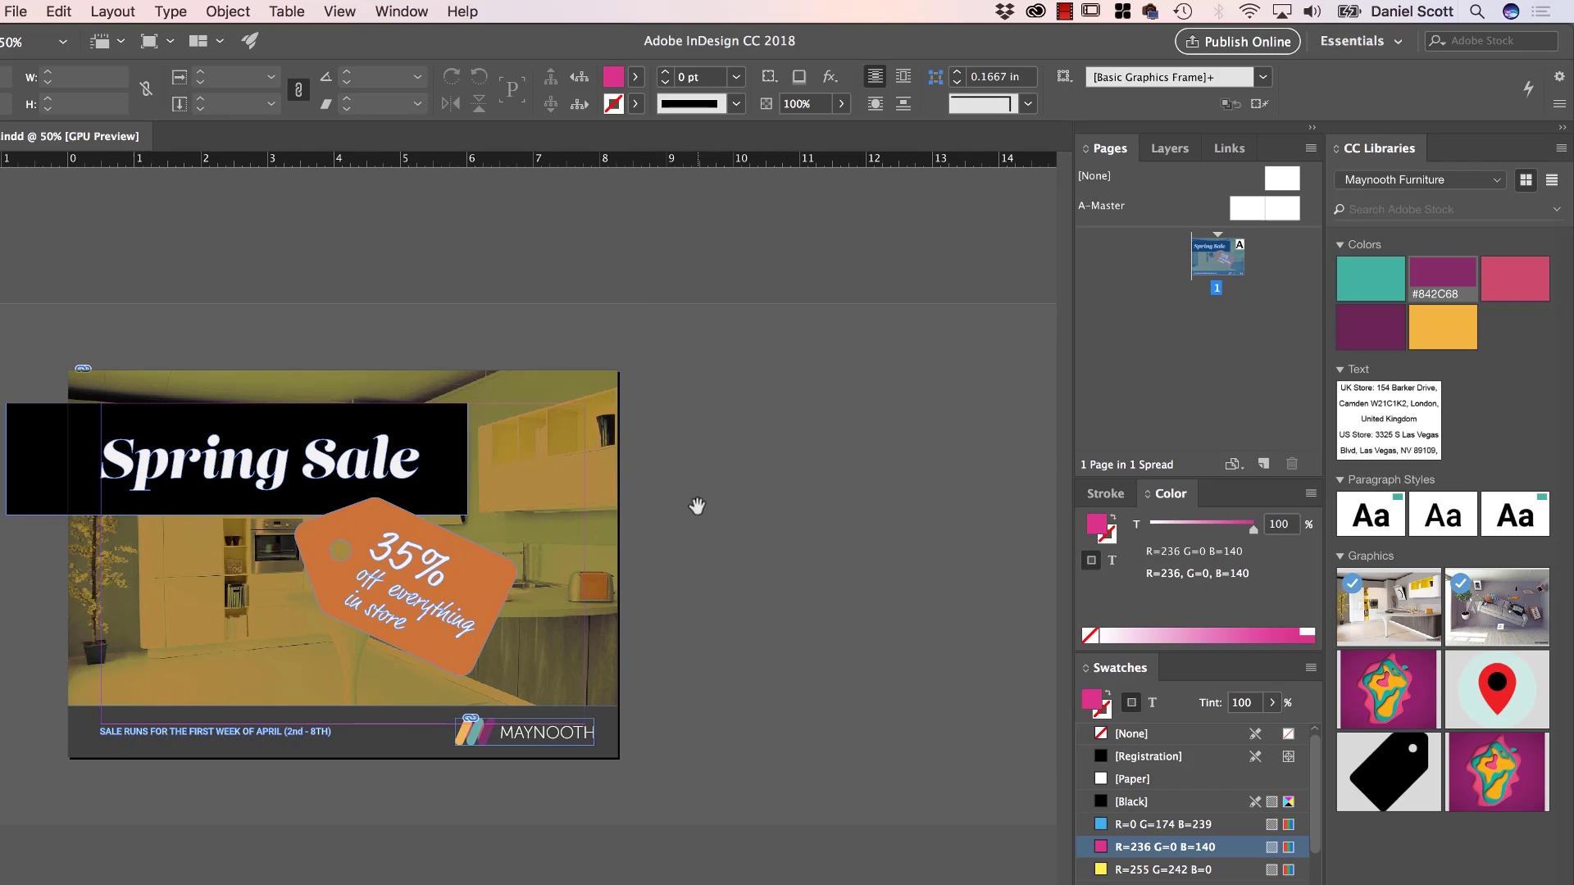
{"action": "left_click", "coordinate": [256, 459]}
{"action": "double_click", "coordinate": [256, 459]}
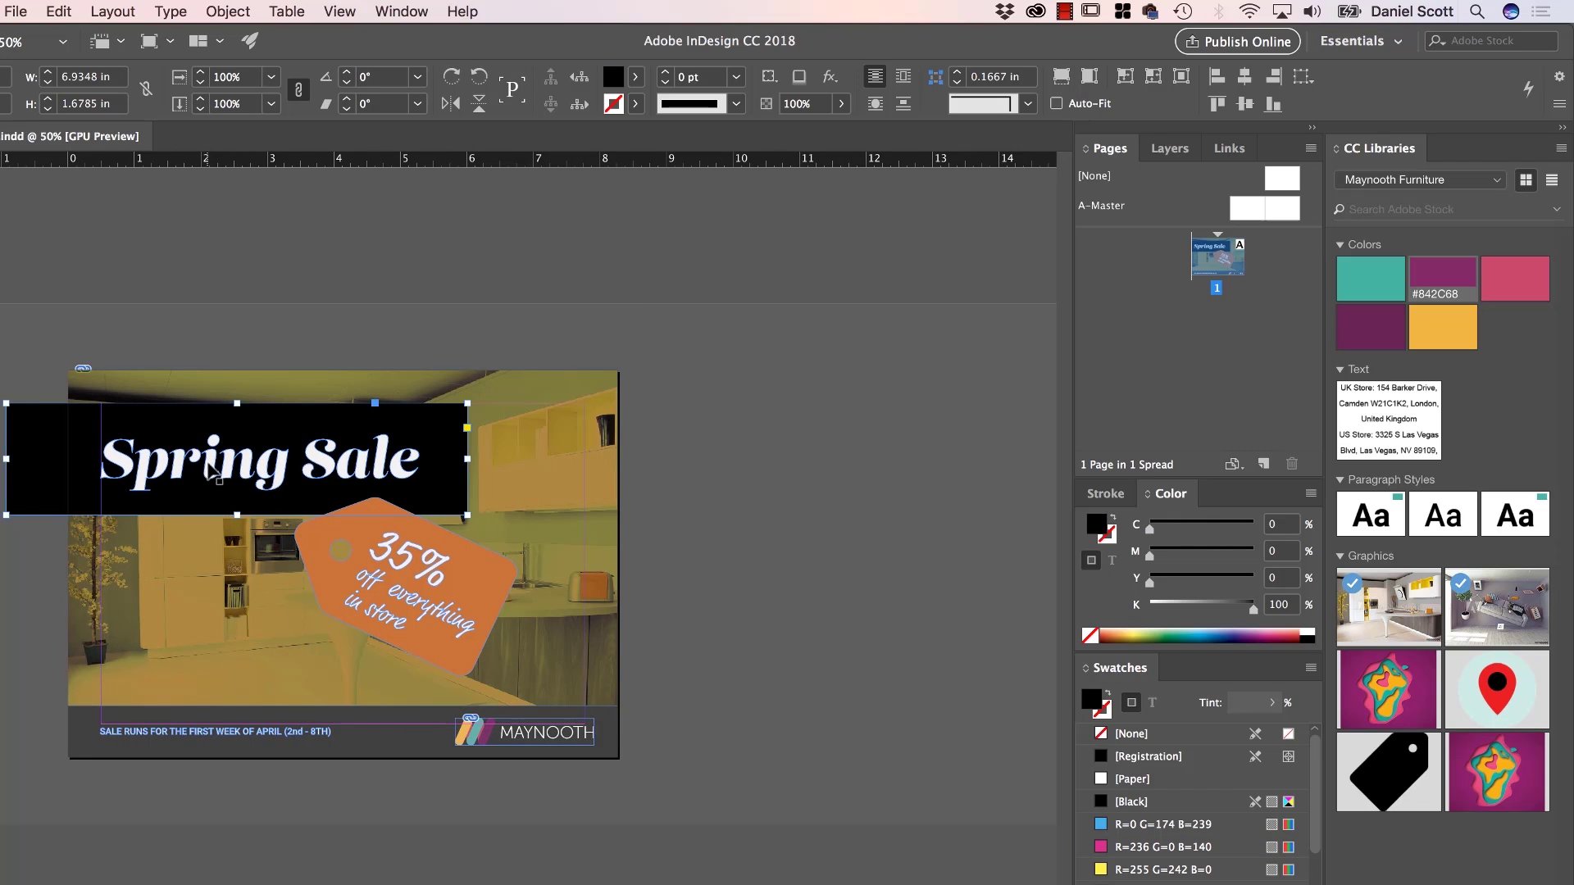
{"action": "left_click_drag", "start_coordinate": [143, 435], "coordinate": [843, 457]}
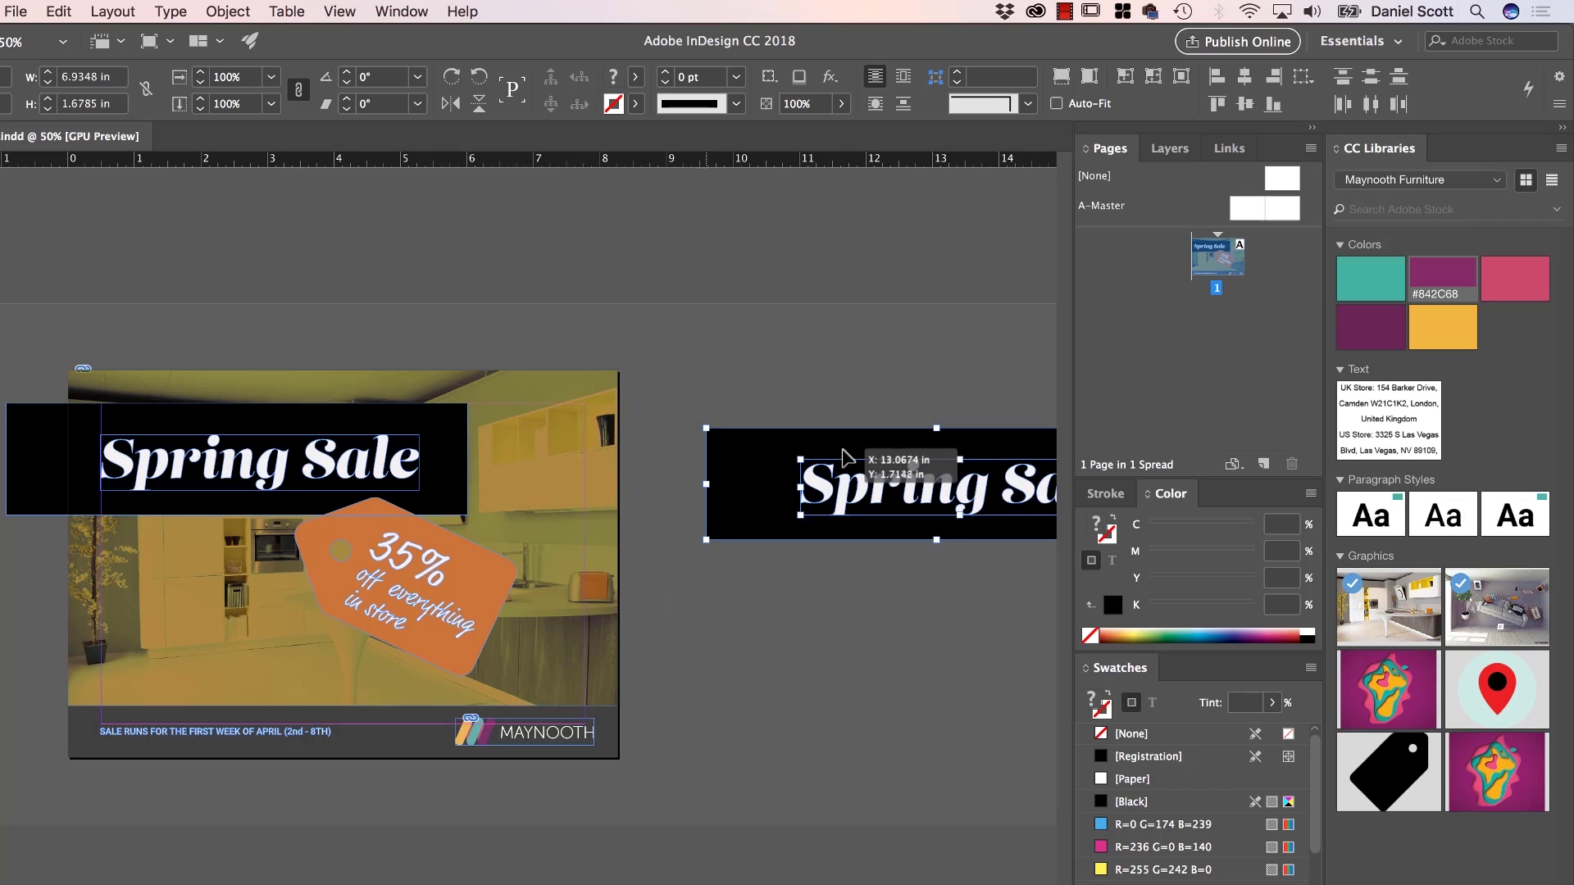
{"action": "scroll", "coordinate": [778, 557], "scroll_direction": "right", "scroll_amount": 2}
Fill the copied banner's rectangle with the library pink #CC4B6E
{"action": "left_click", "coordinate": [823, 437]}
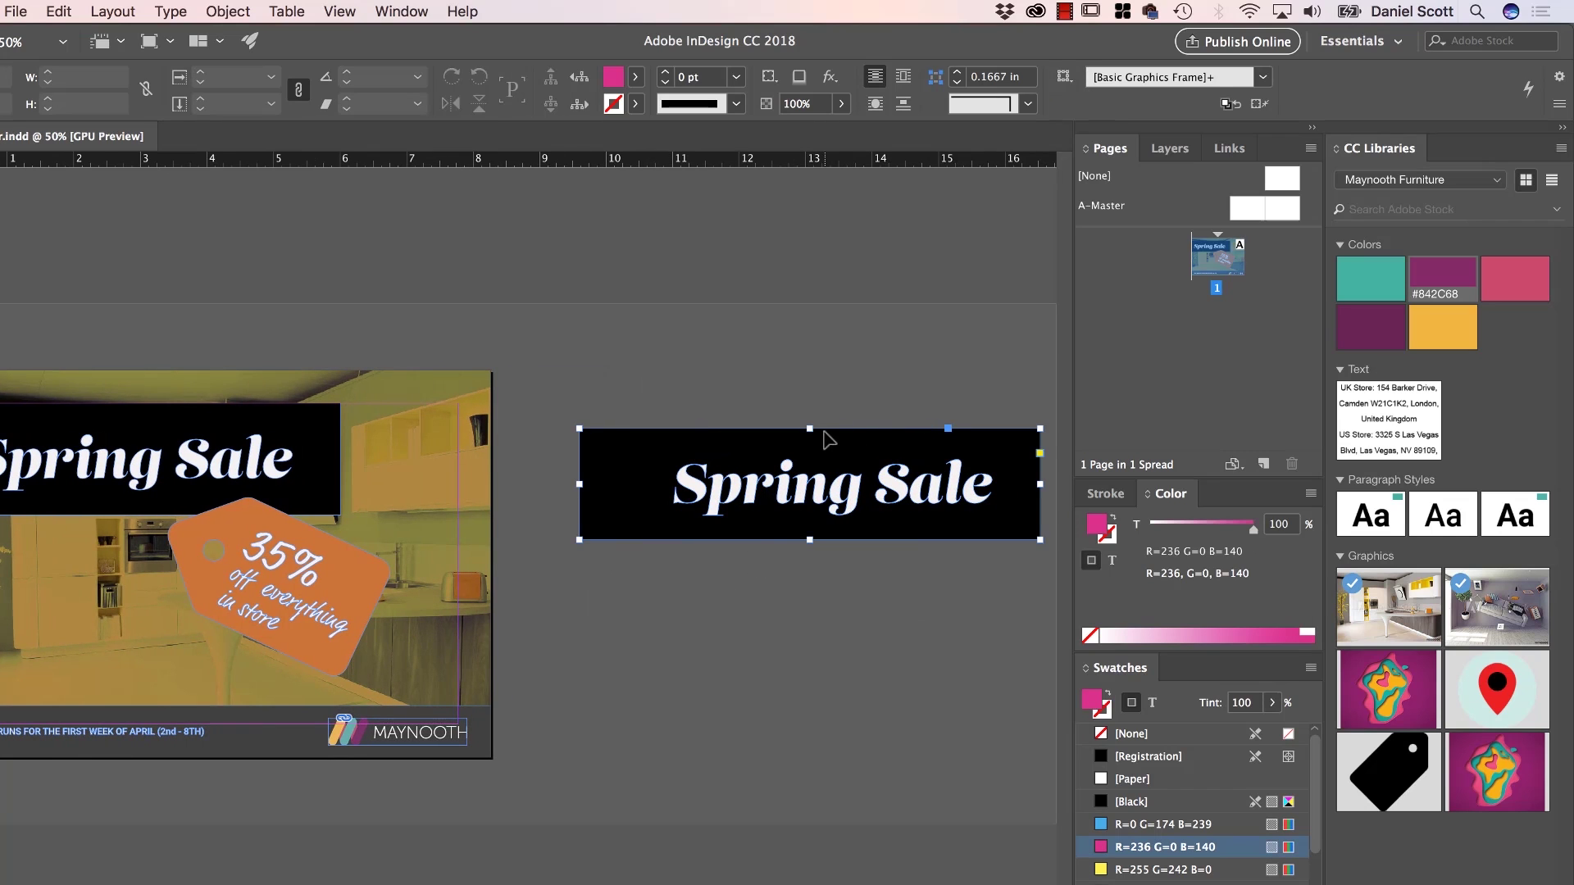
{"action": "left_click", "coordinate": [1515, 274]}
{"action": "left_click", "coordinate": [761, 569]}
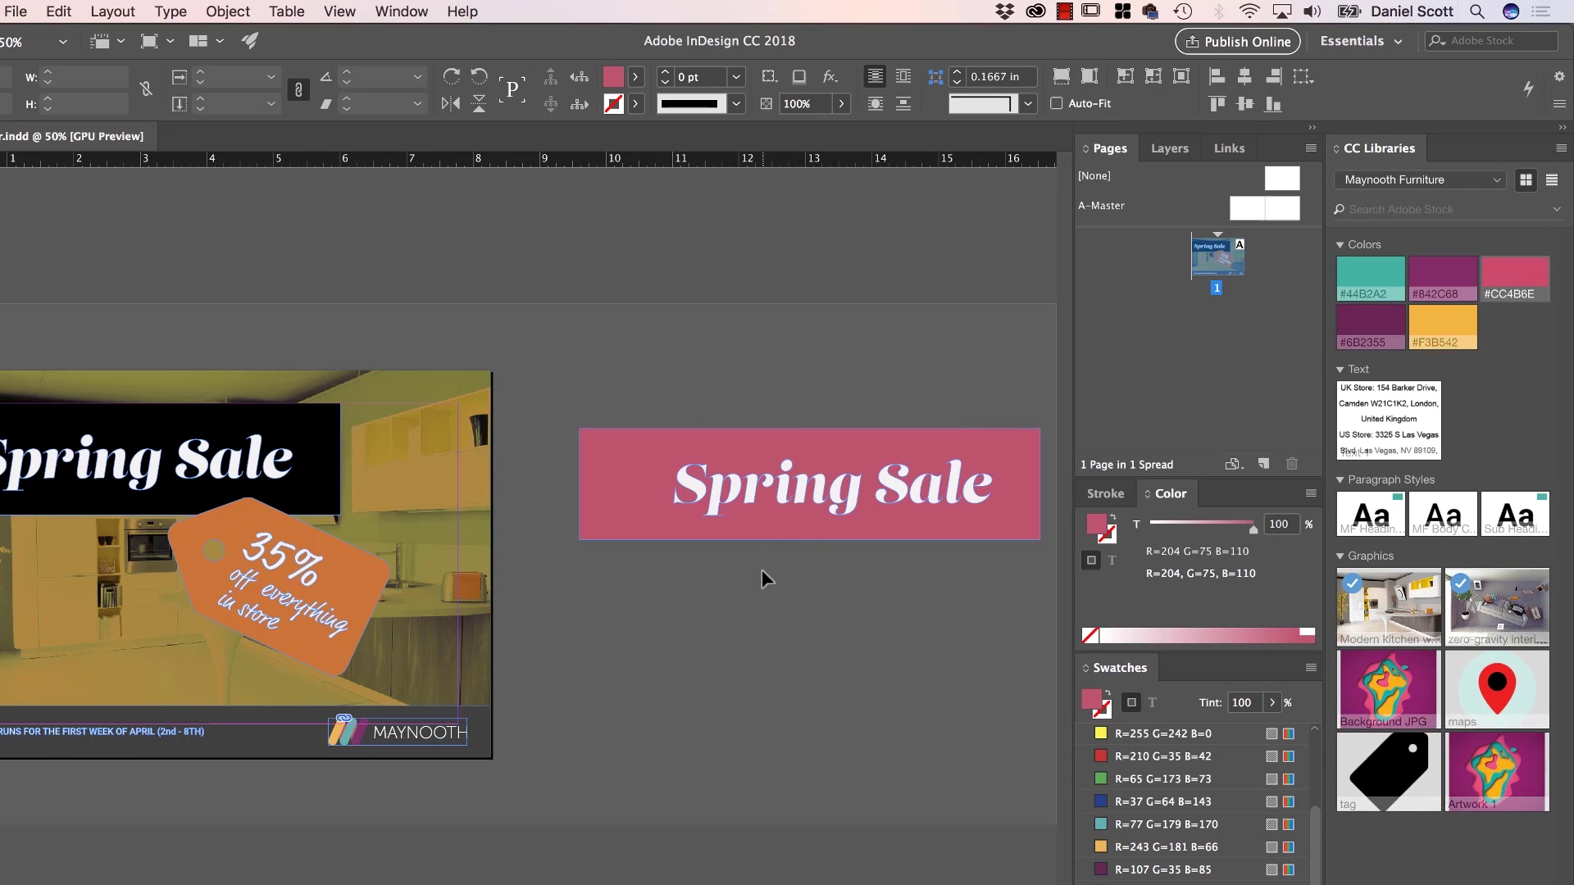
Place a copy of the pink banner below it, offset slightly to the left, and fill its rectangle with the library yellow #F3B542
{"action": "left_click", "coordinate": [813, 510]}
{"action": "left_click_drag", "start_coordinate": [855, 498], "coordinate": [853, 641]}
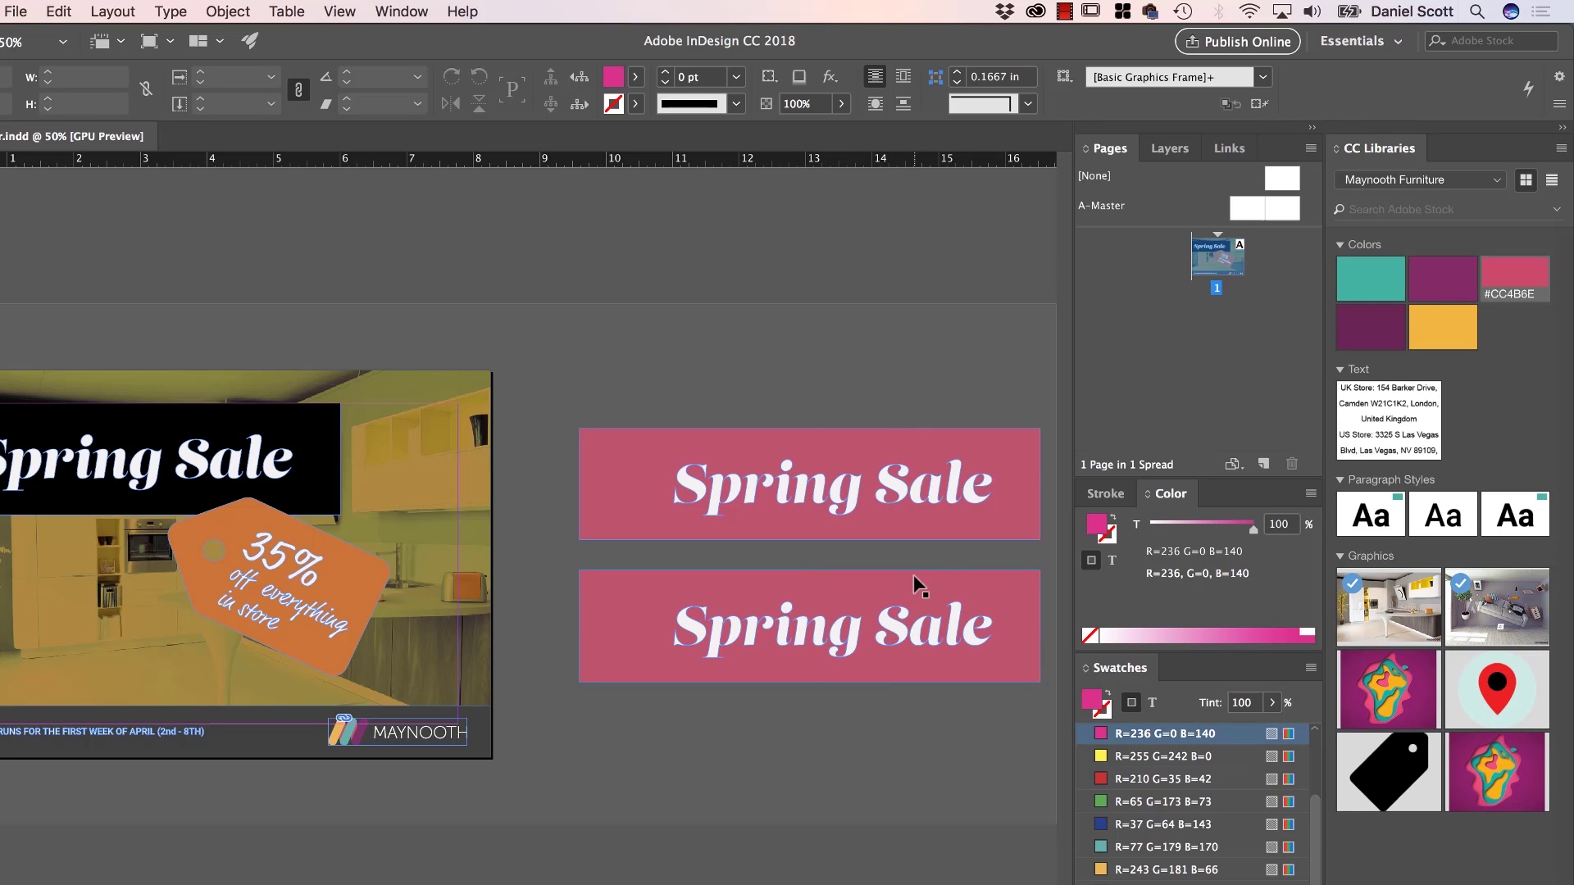
{"action": "left_click", "coordinate": [1457, 324]}
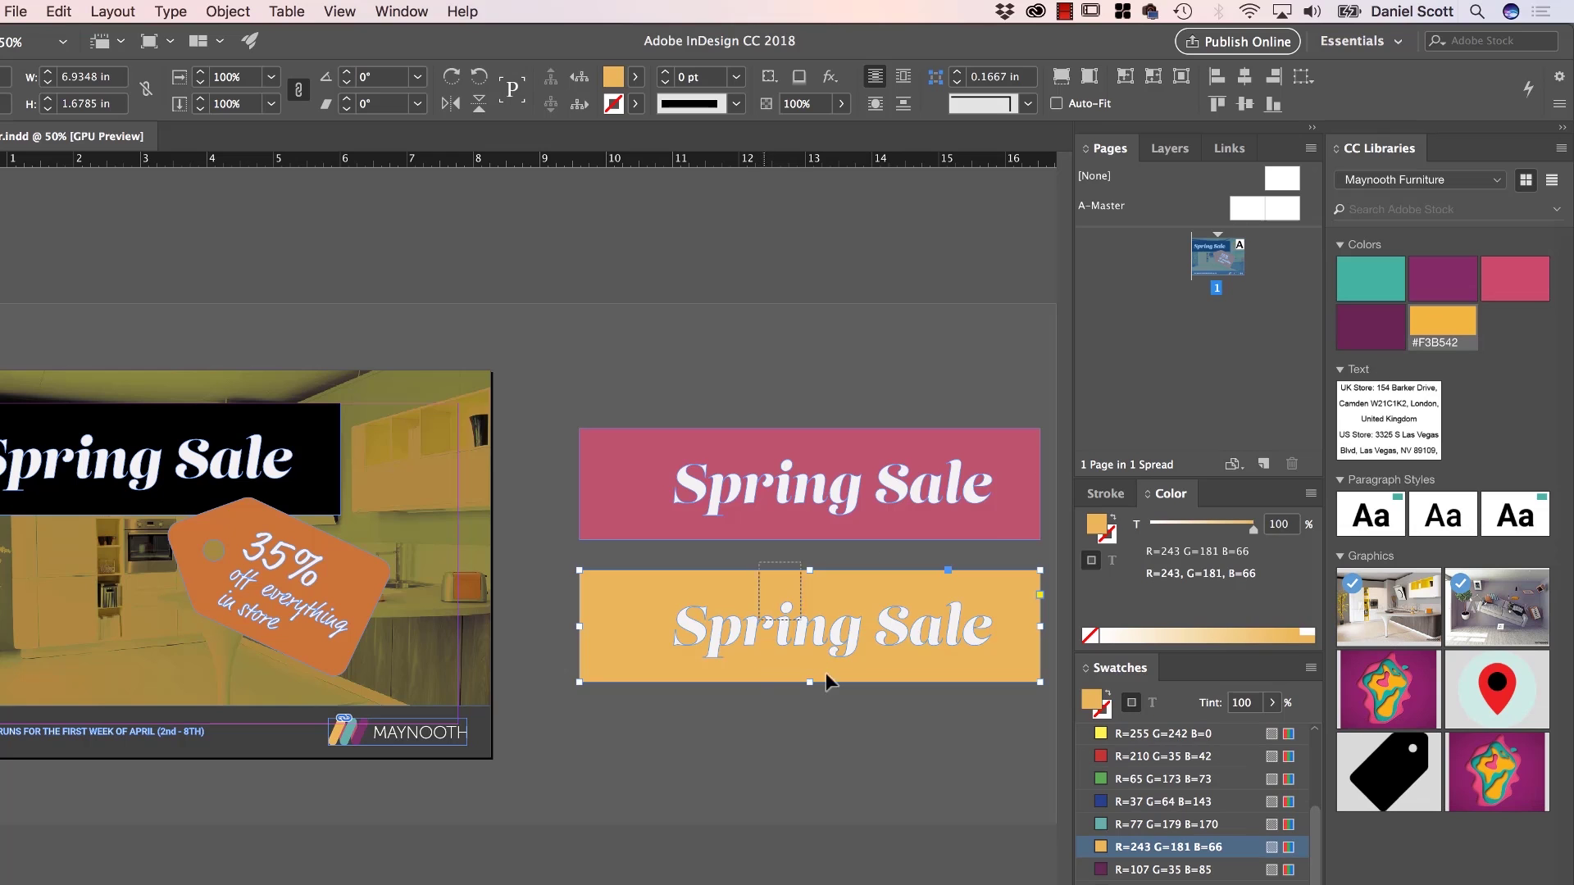
{"action": "left_click_drag", "start_coordinate": [829, 629], "coordinate": [808, 659]}
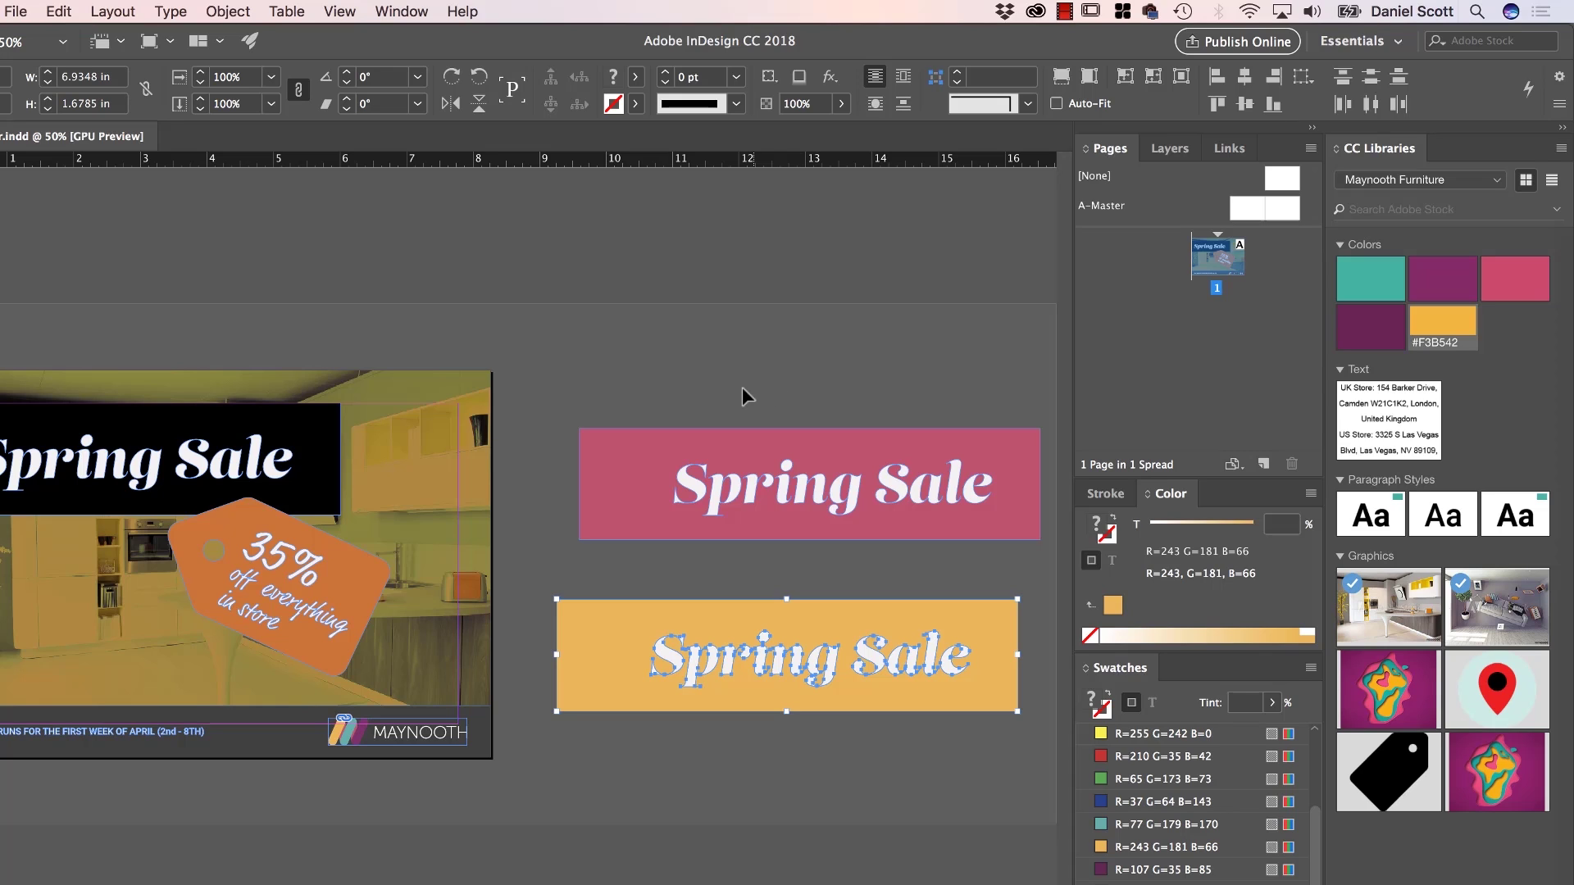
{"action": "left_click", "coordinate": [737, 351]}
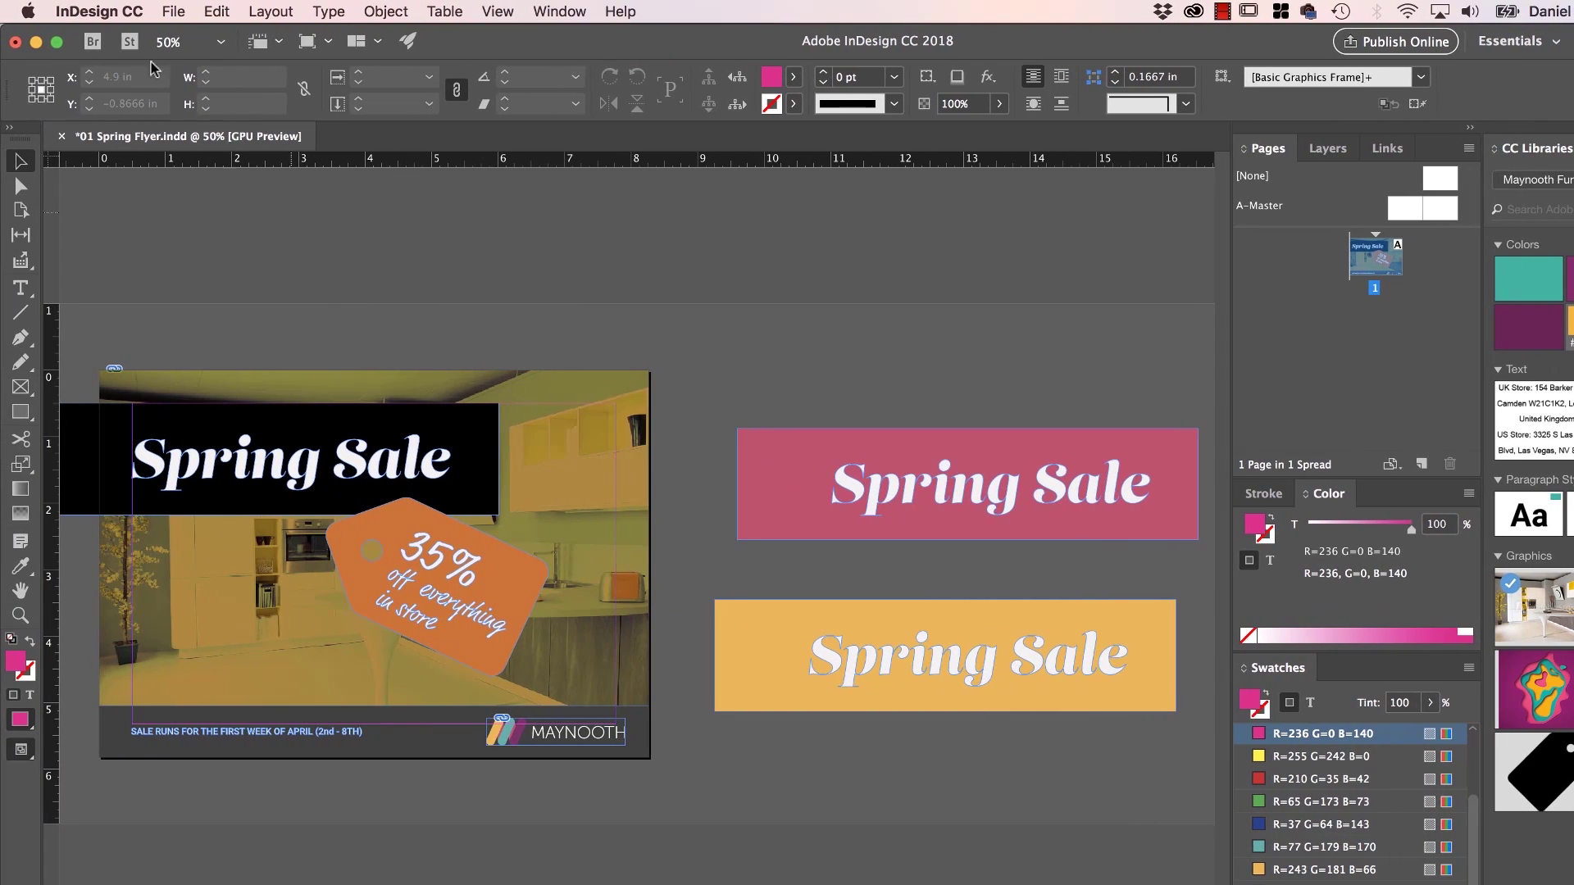
Set the flyer's pasteboard margins to 18.5 in horizontal and 5 in vertical in the Guides & Pasteboard preferences
{"action": "left_click", "coordinate": [123, 9]}
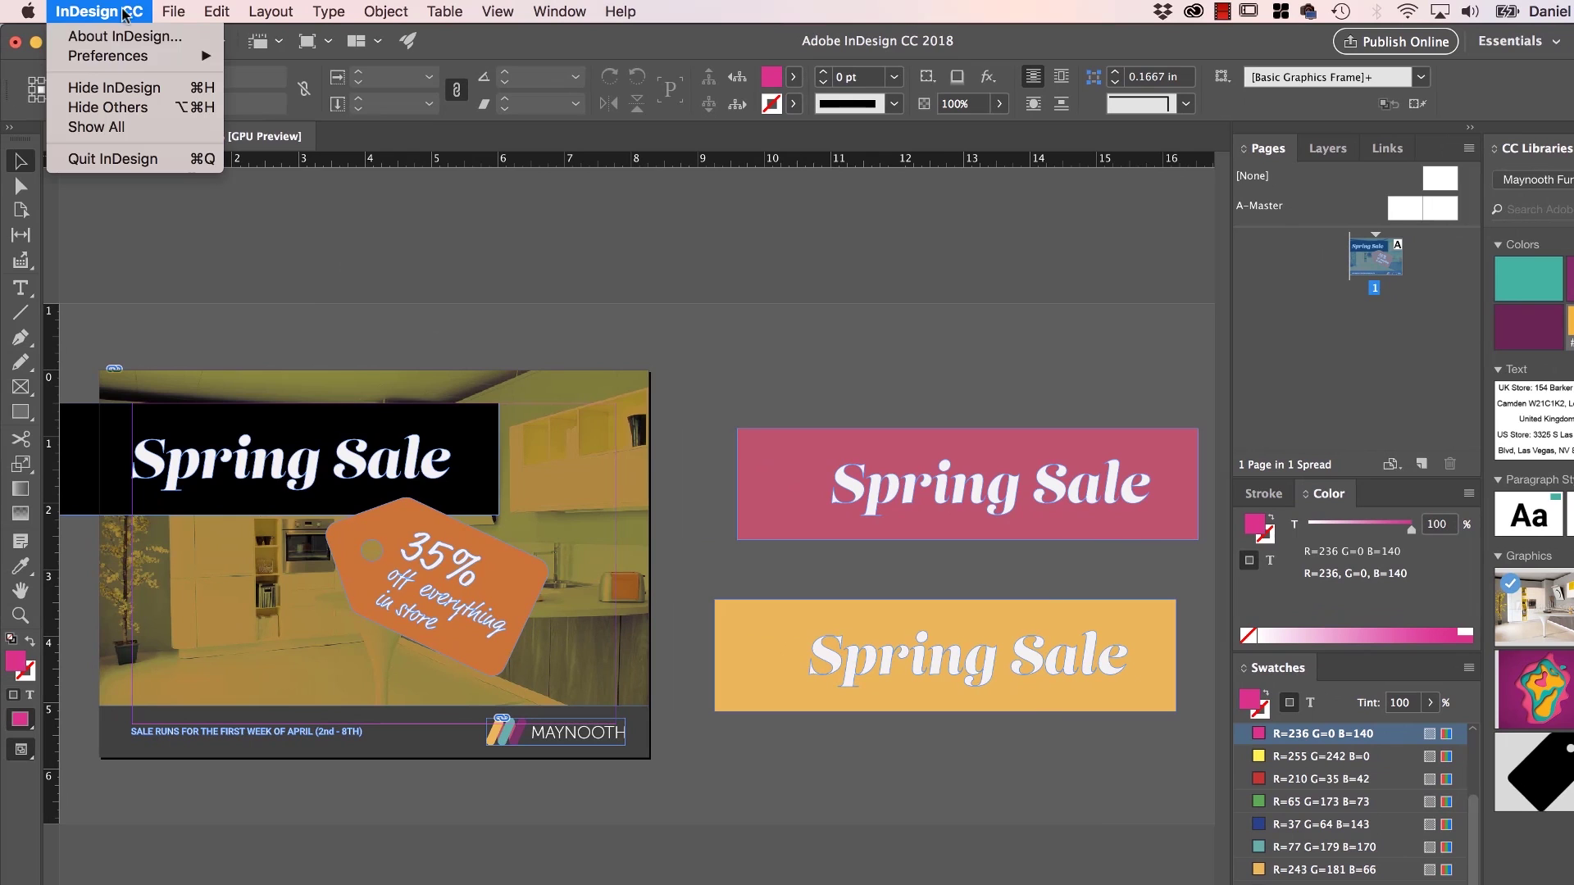
{"action": "mouse_move", "coordinate": [146, 57]}
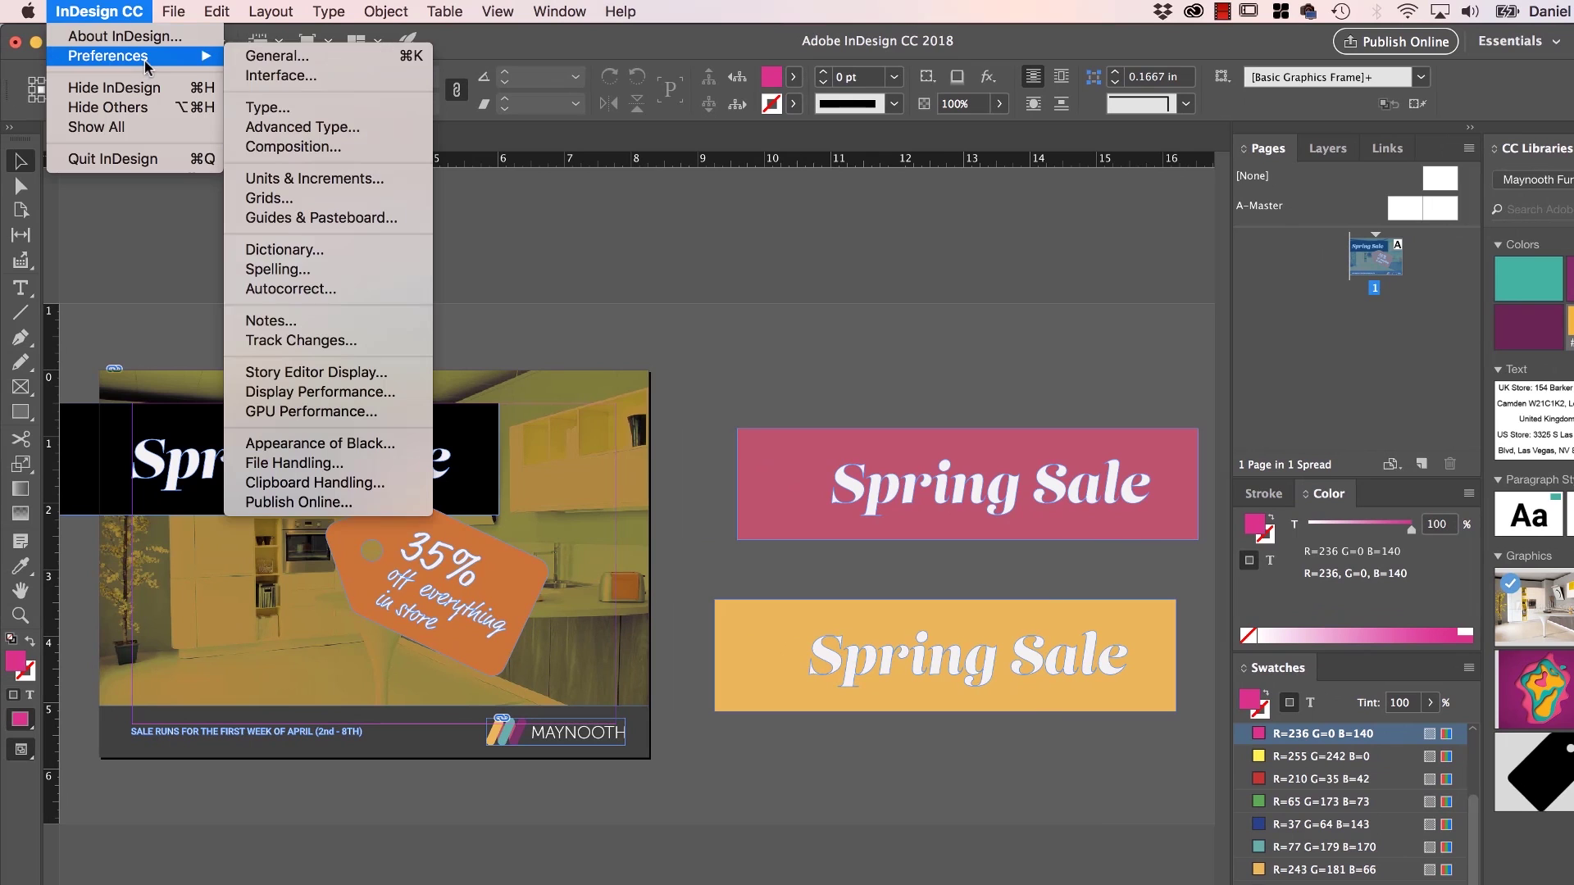
{"action": "left_click", "coordinate": [291, 216]}
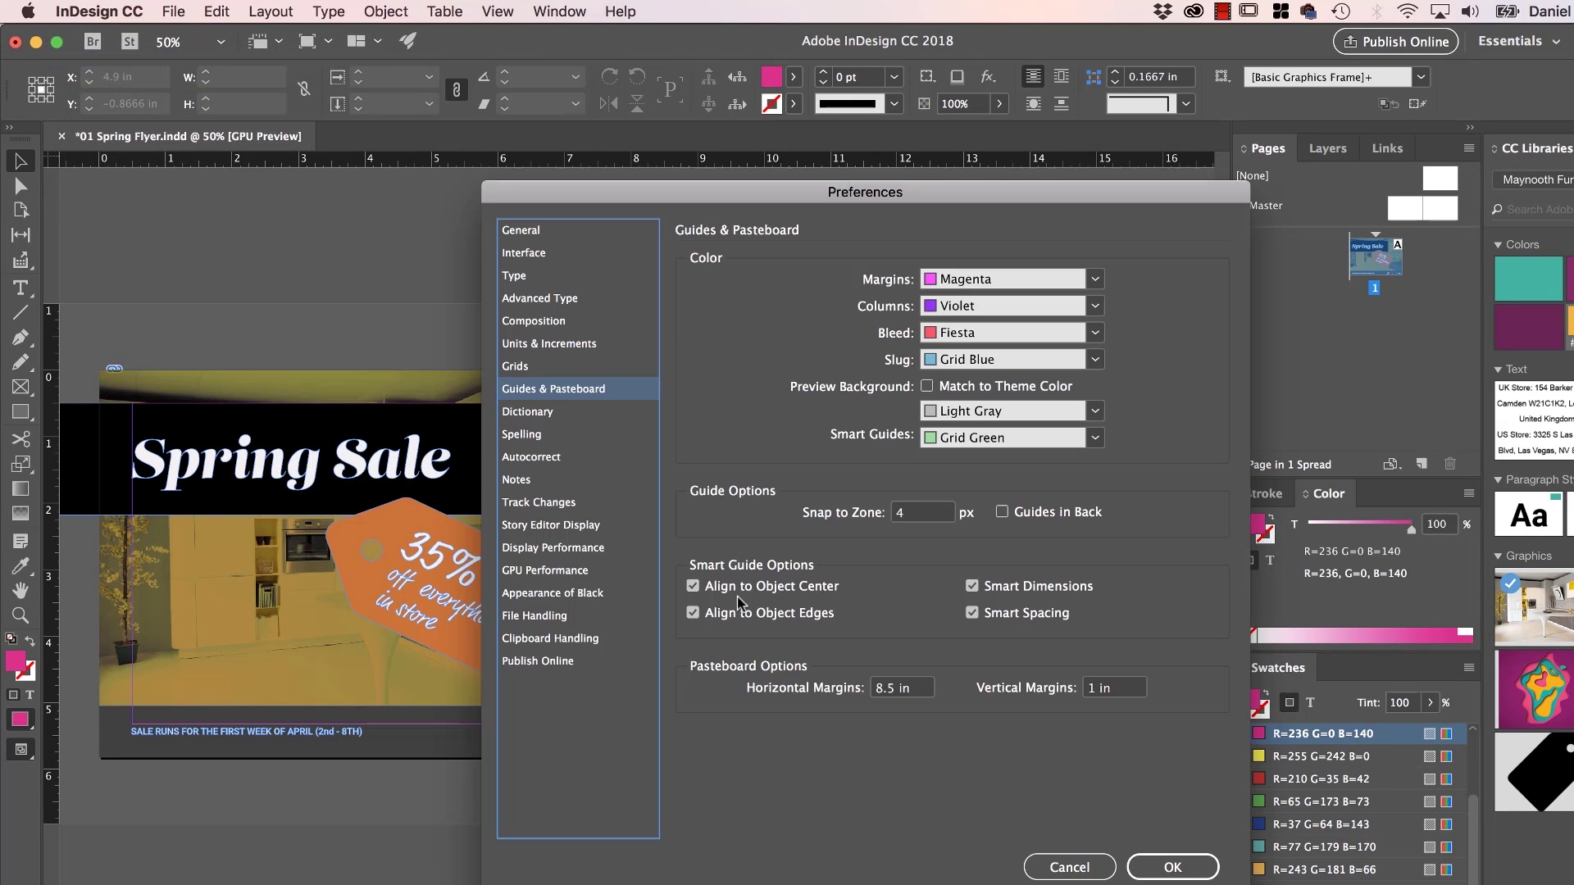
{"action": "left_click", "coordinate": [902, 689]}
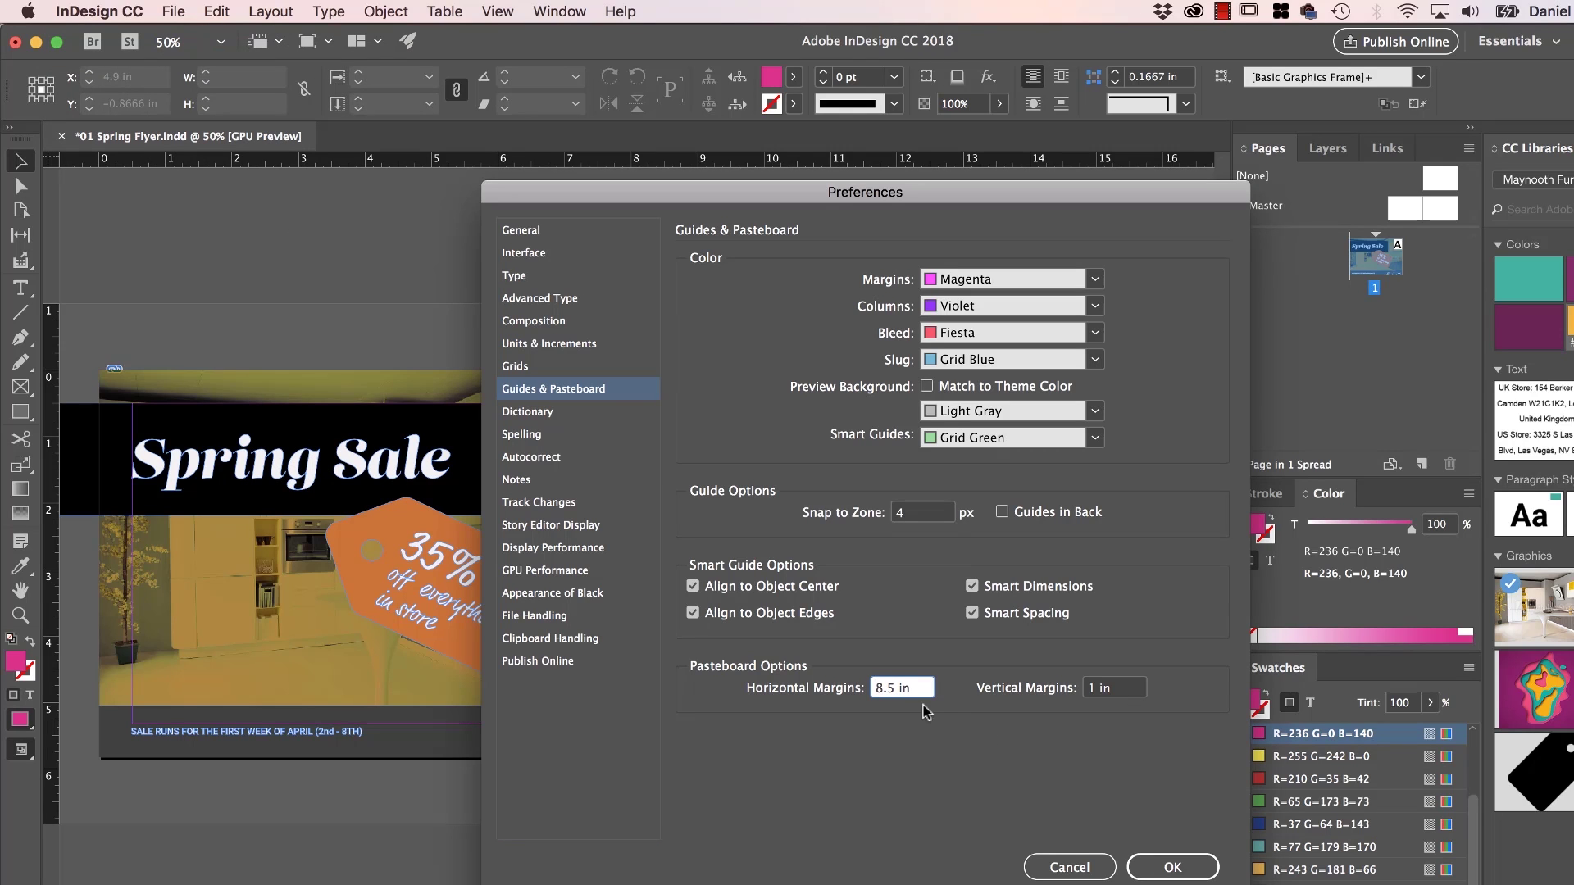
{"action": "type", "text": "1"}
{"action": "left_click", "coordinate": [1090, 688]}
{"action": "key", "text": "BackSpace"}
{"action": "left_click", "coordinate": [1172, 868]}
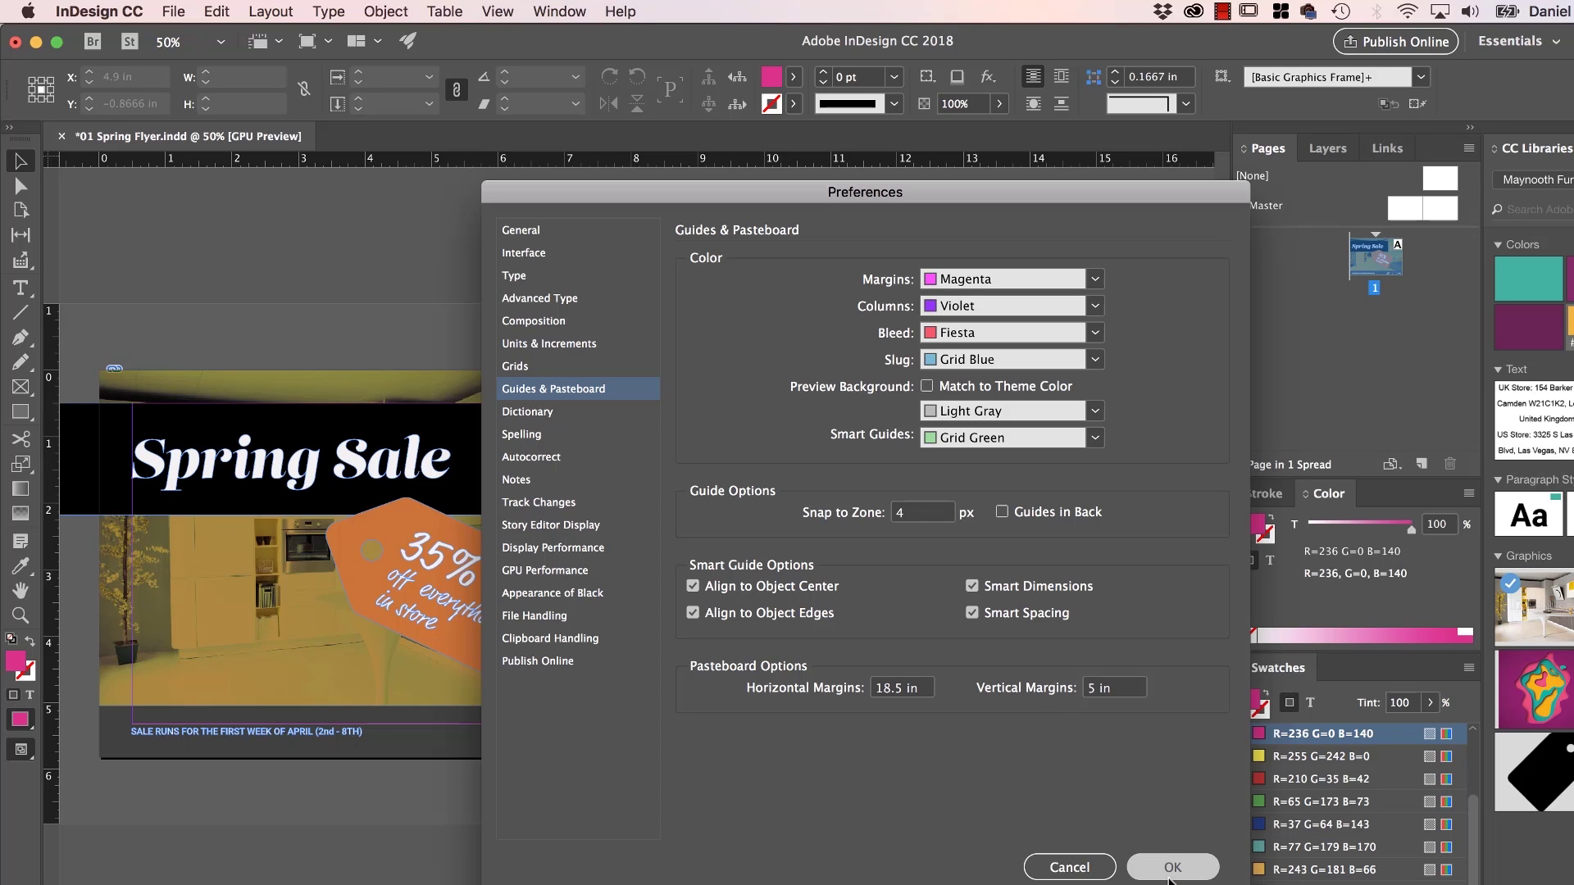
Look over the pasteboard around the flyer and its banner copies, and add a second page to the document
{"action": "scroll", "coordinate": [769, 697], "scroll_direction": "left", "scroll_amount": 10}
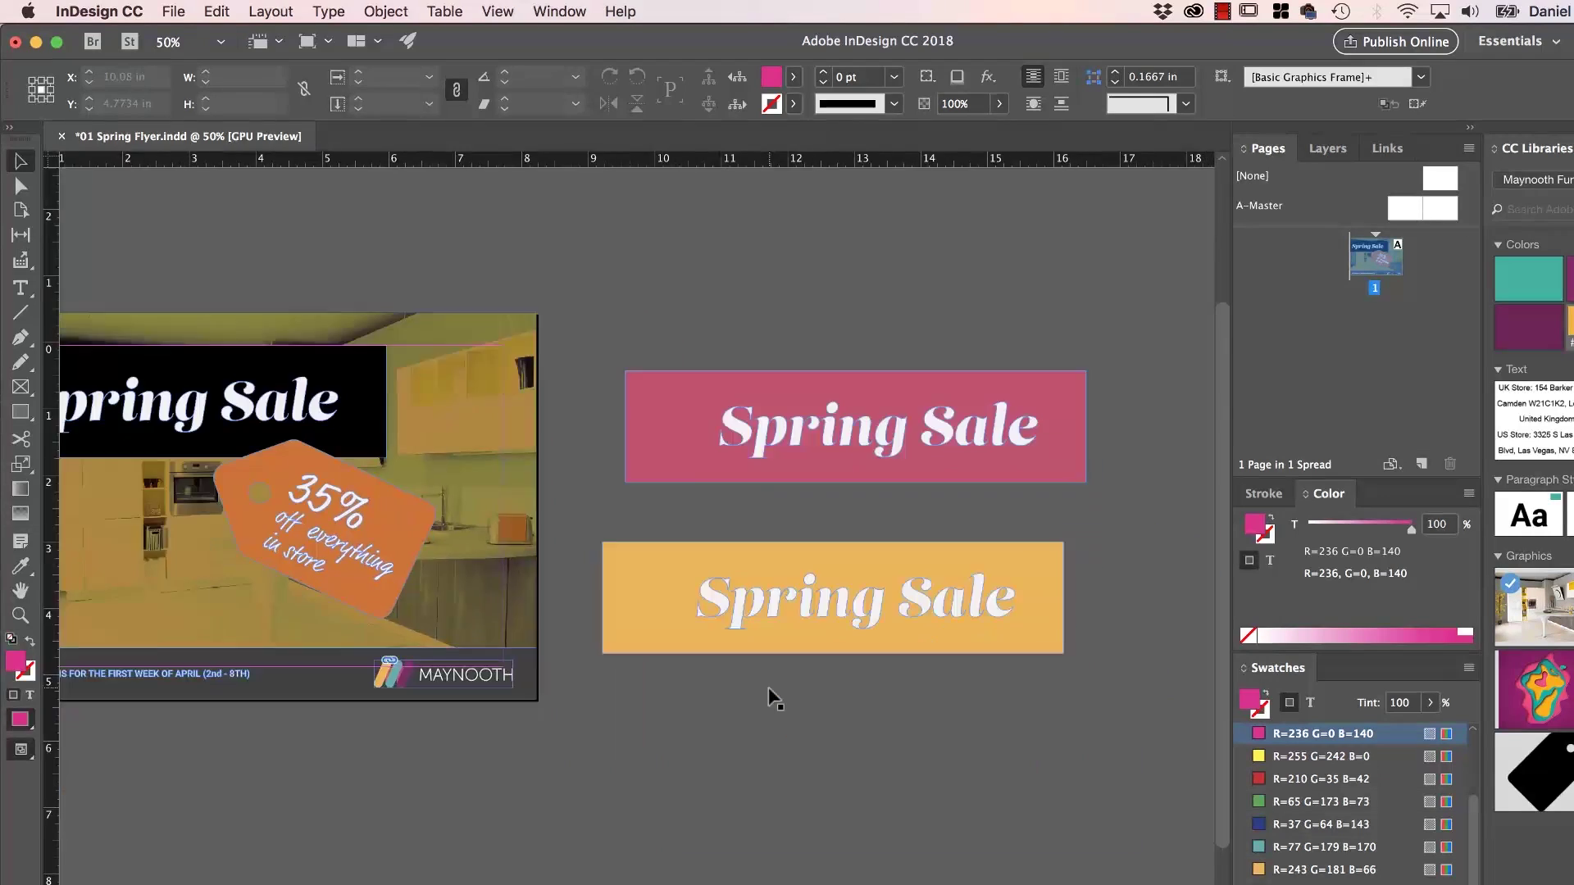
{"action": "scroll", "coordinate": [769, 698], "scroll_direction": "down", "scroll_amount": 4}
{"action": "scroll", "coordinate": [769, 687], "scroll_direction": "right", "scroll_amount": 15}
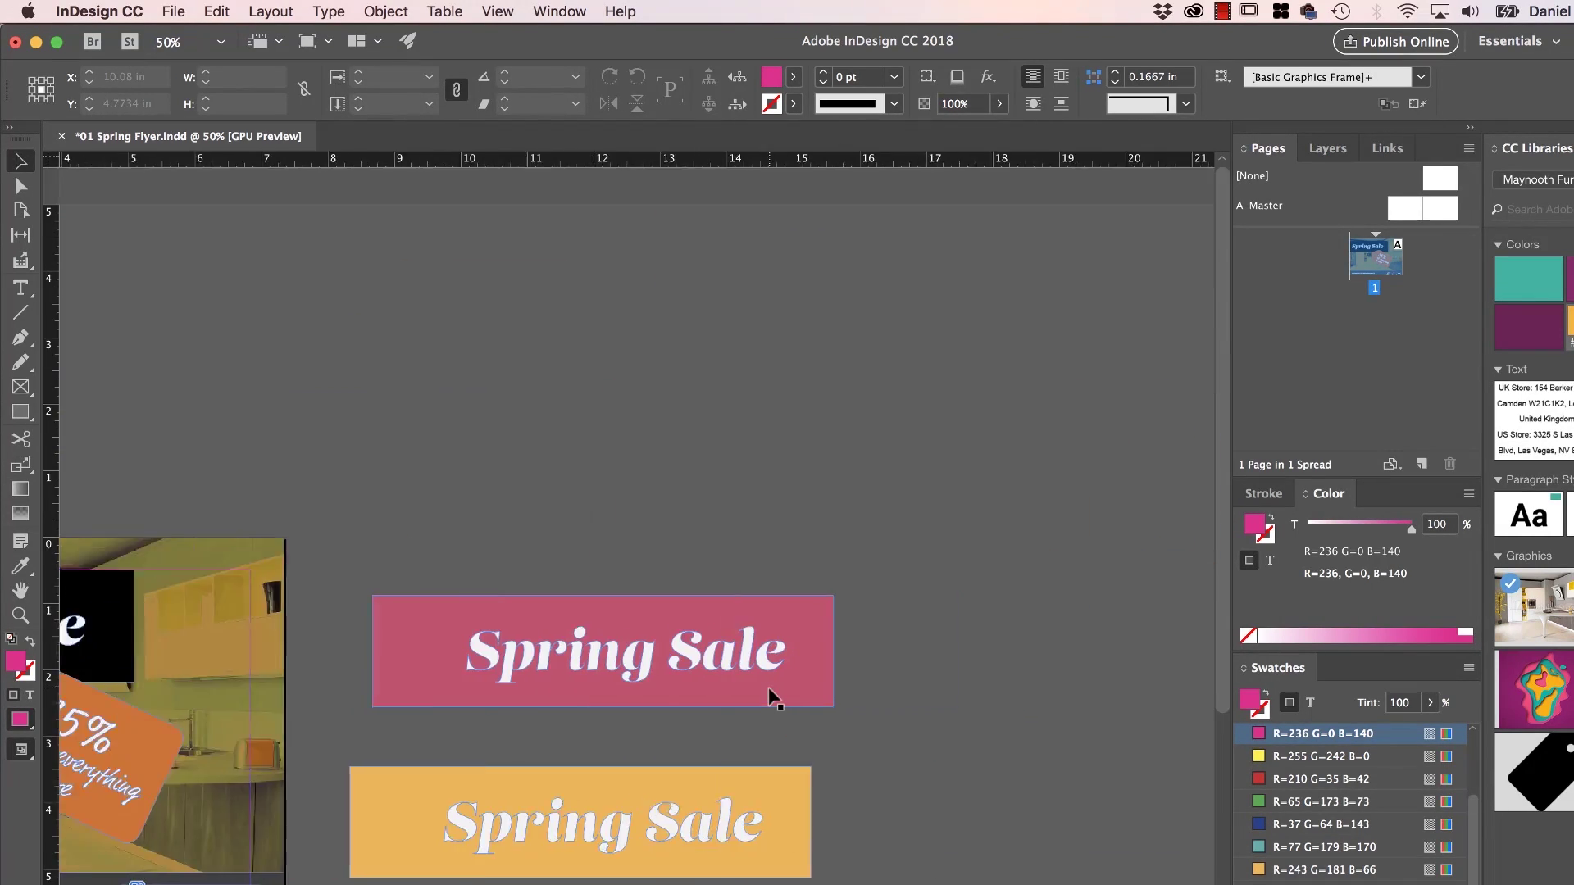
{"action": "scroll", "coordinate": [769, 687], "scroll_direction": "left", "scroll_amount": 6}
{"action": "scroll", "coordinate": [769, 687], "scroll_direction": "left", "scroll_amount": 1}
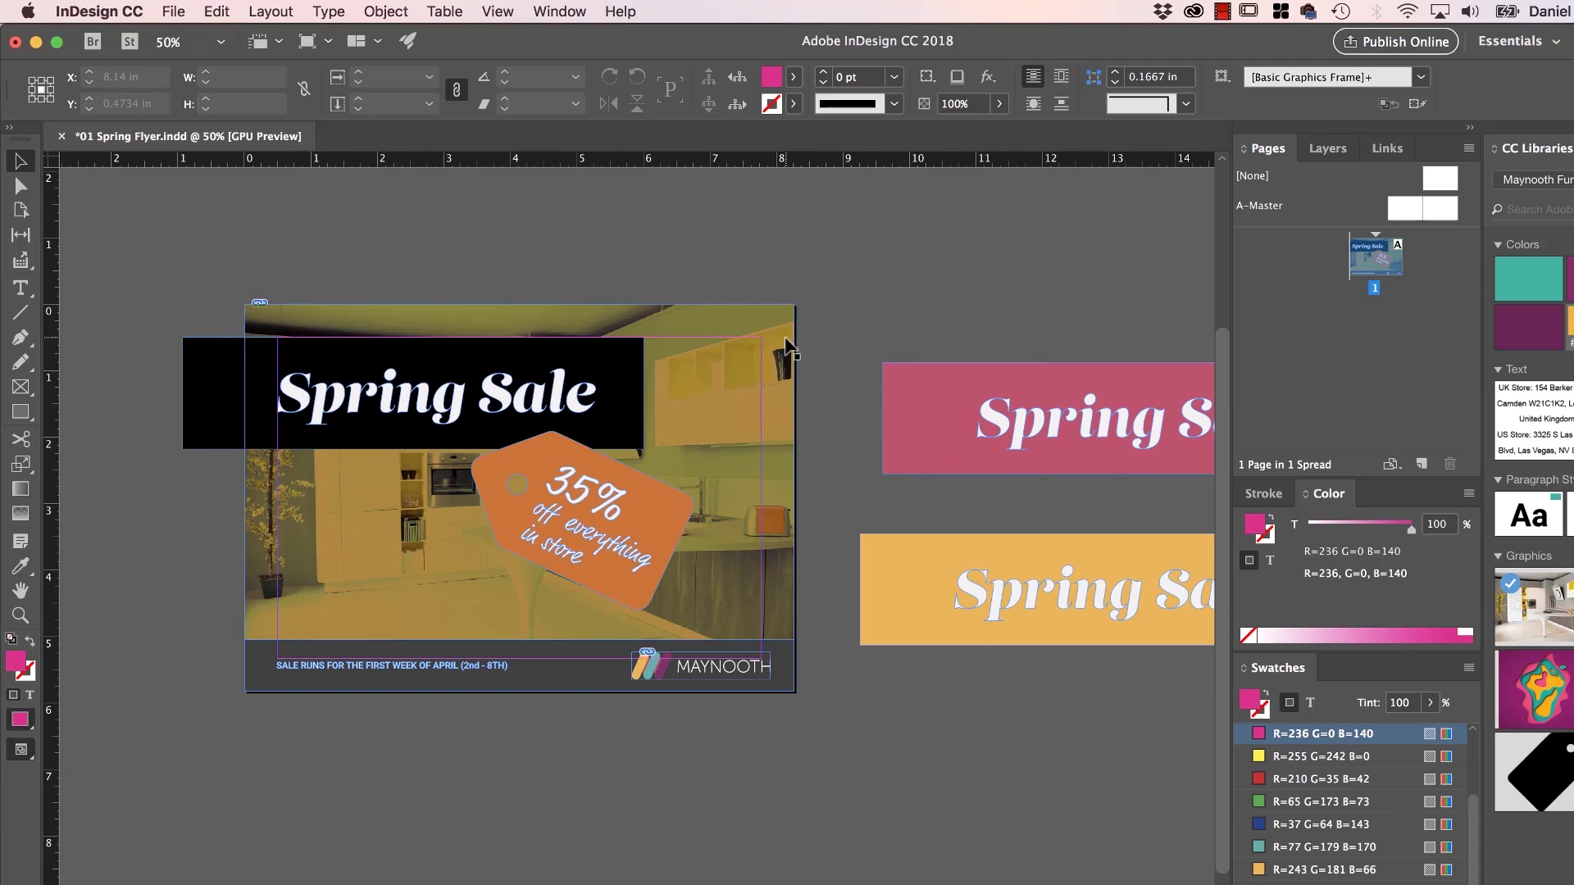
{"action": "scroll", "coordinate": [755, 331], "scroll_direction": "up", "scroll_amount": 5}
{"action": "scroll", "coordinate": [892, 398], "scroll_direction": "down", "scroll_amount": 3}
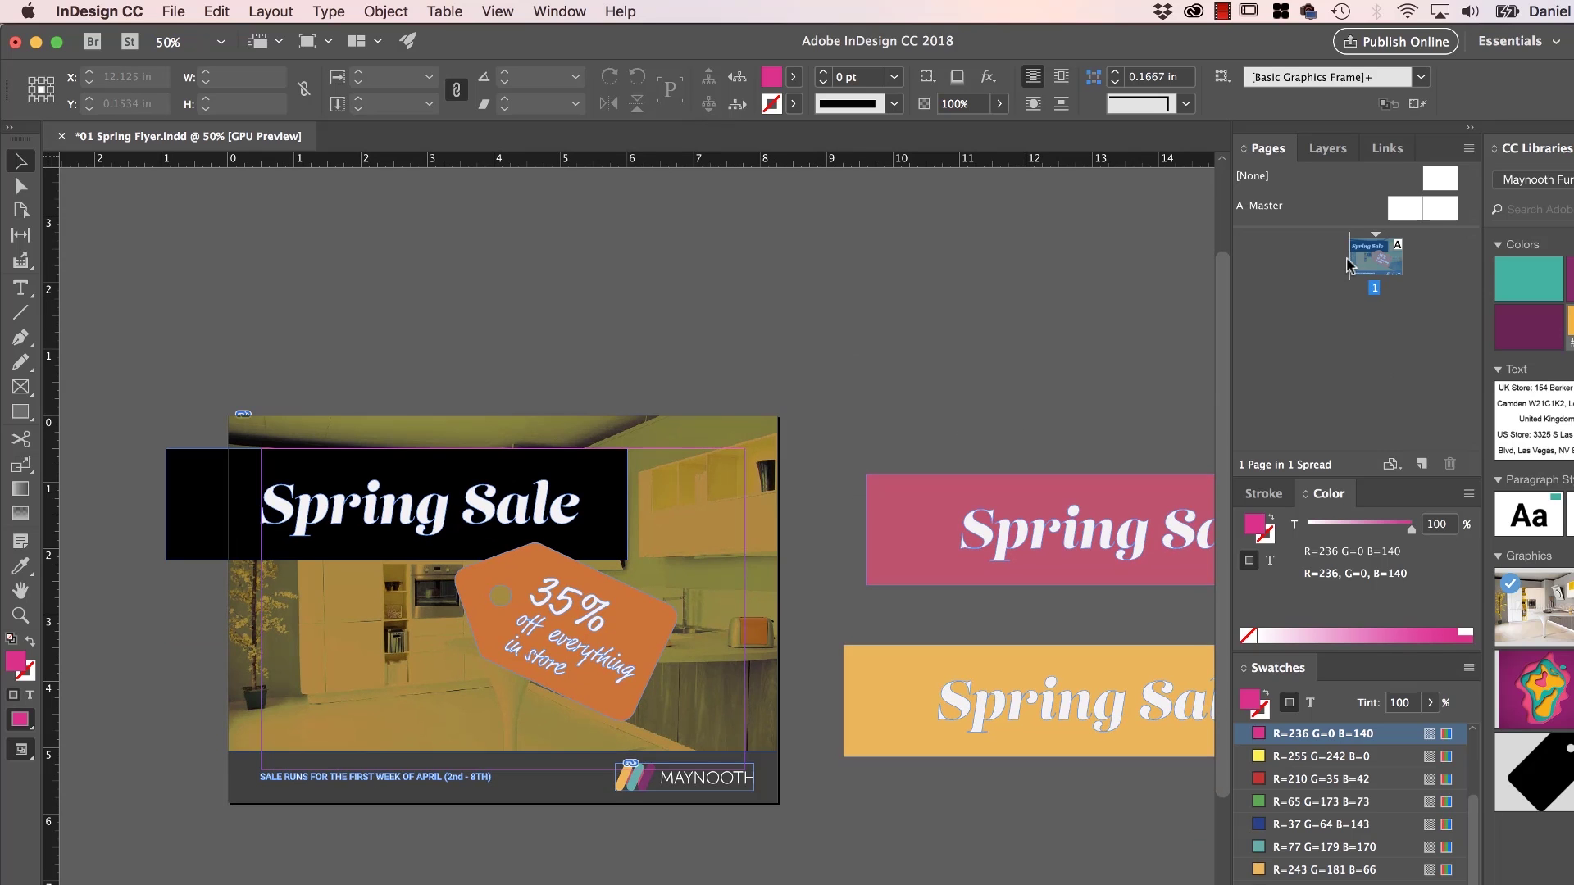
{"action": "left_click", "coordinate": [1422, 464]}
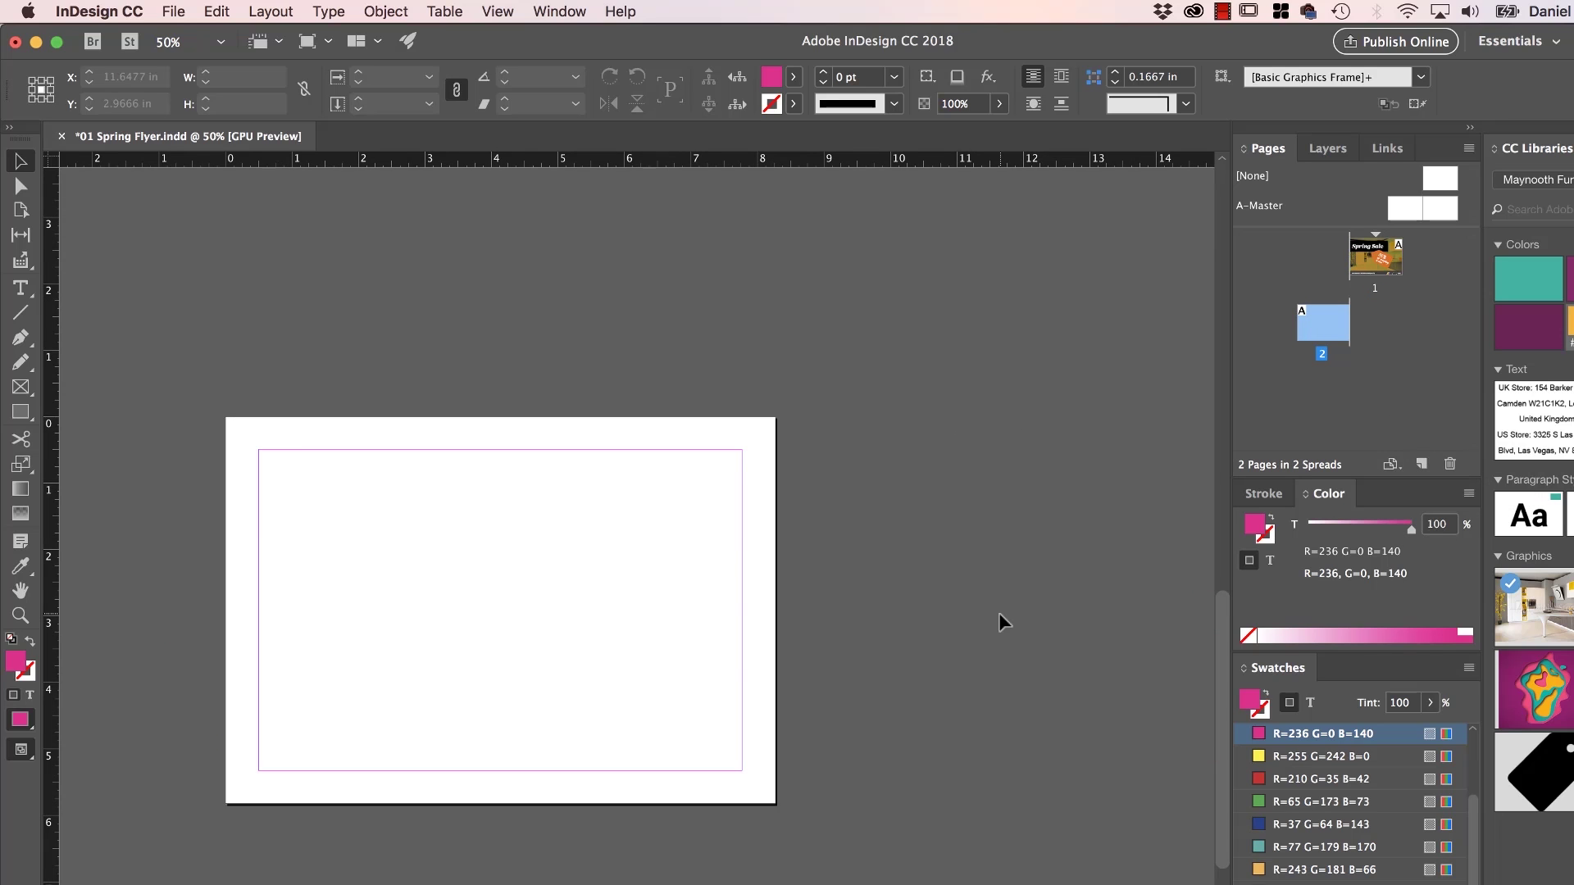
Examine the pasteboard space around and between pages 1 and 2 of the flyer
{"action": "scroll", "coordinate": [999, 612], "scroll_direction": "up", "scroll_amount": 10}
{"action": "scroll", "coordinate": [998, 613], "scroll_direction": "down", "scroll_amount": 12}
{"action": "scroll", "coordinate": [999, 613], "scroll_direction": "right", "scroll_amount": 3}
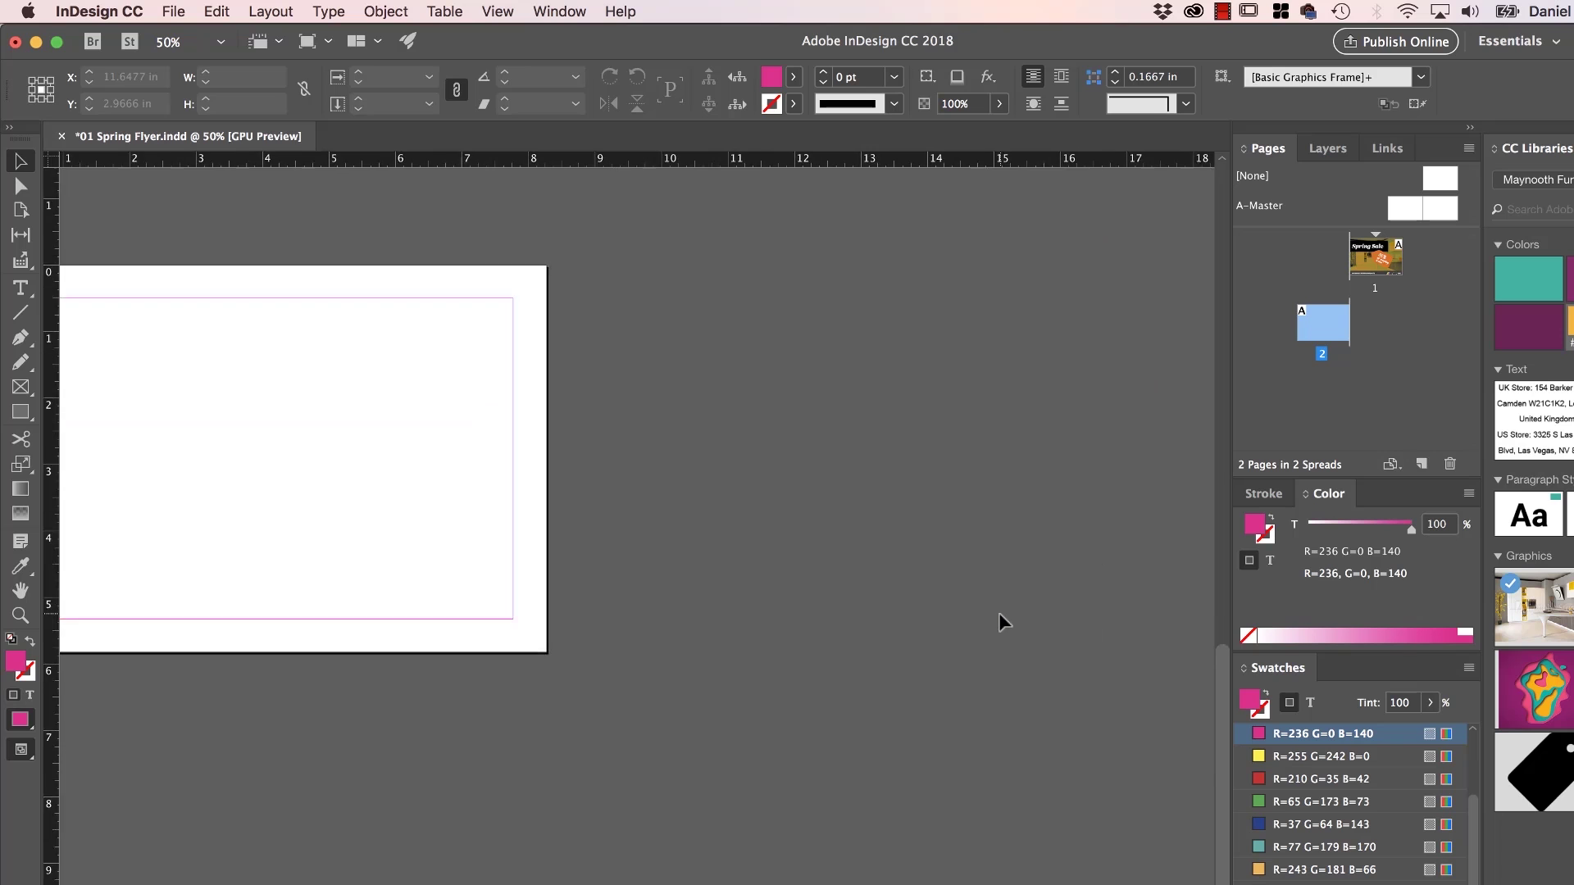
{"action": "scroll", "coordinate": [999, 613], "scroll_direction": "up", "scroll_amount": 10}
{"action": "scroll", "coordinate": [998, 612], "scroll_direction": "down", "scroll_amount": 10}
{"action": "scroll", "coordinate": [998, 612], "scroll_direction": "up", "scroll_amount": 6}
{"action": "scroll", "coordinate": [998, 613], "scroll_direction": "left", "scroll_amount": 3}
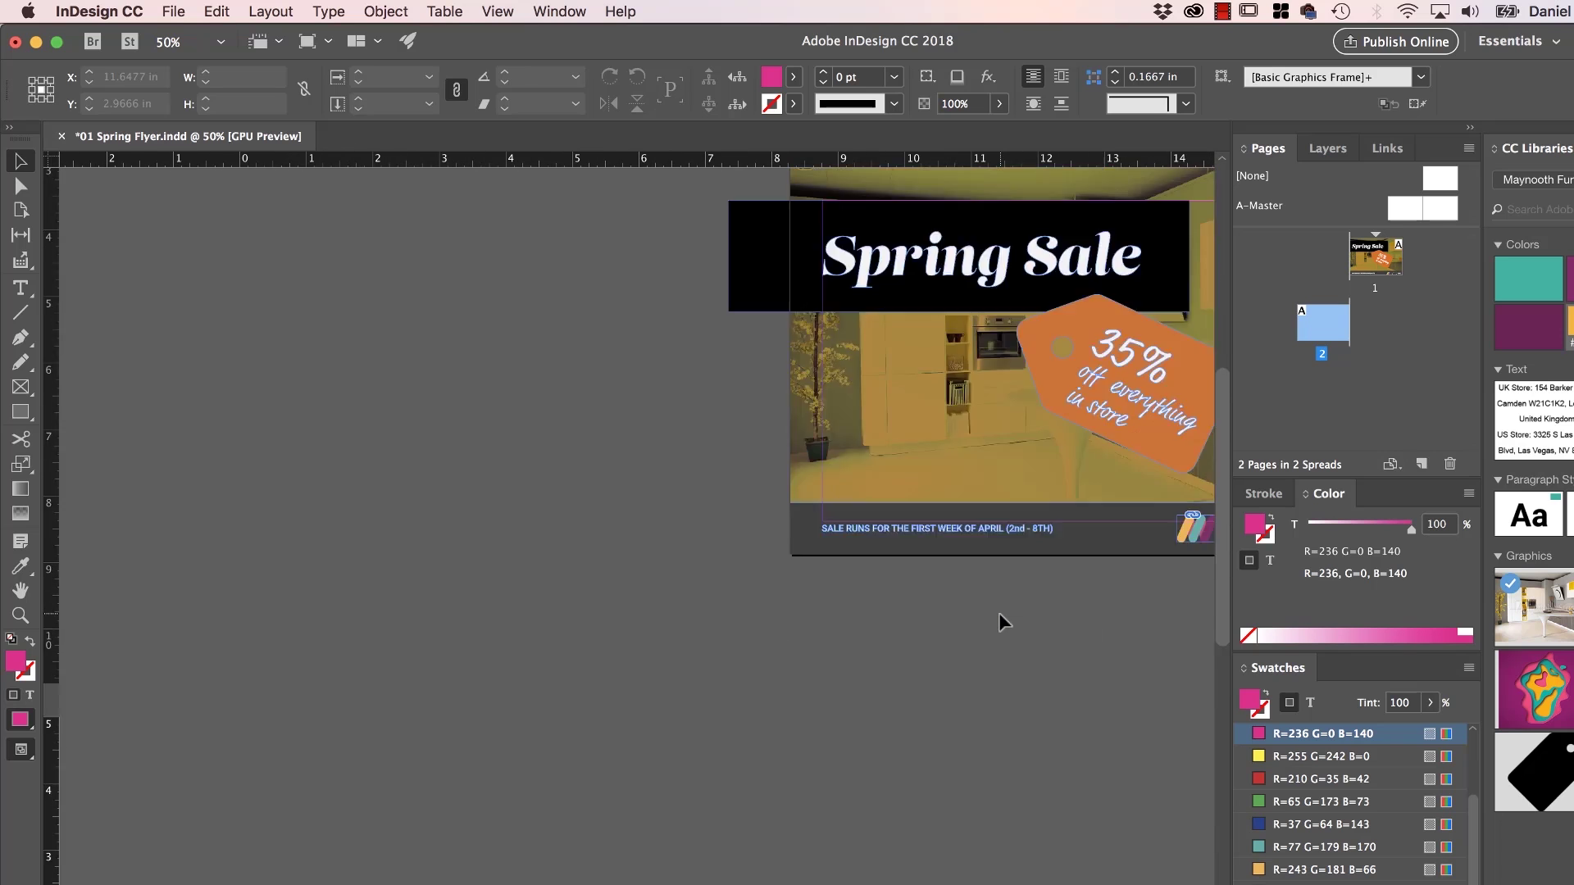
{"action": "scroll", "coordinate": [998, 612], "scroll_direction": "up", "scroll_amount": 4}
{"action": "scroll", "coordinate": [998, 612], "scroll_direction": "right", "scroll_amount": 7}
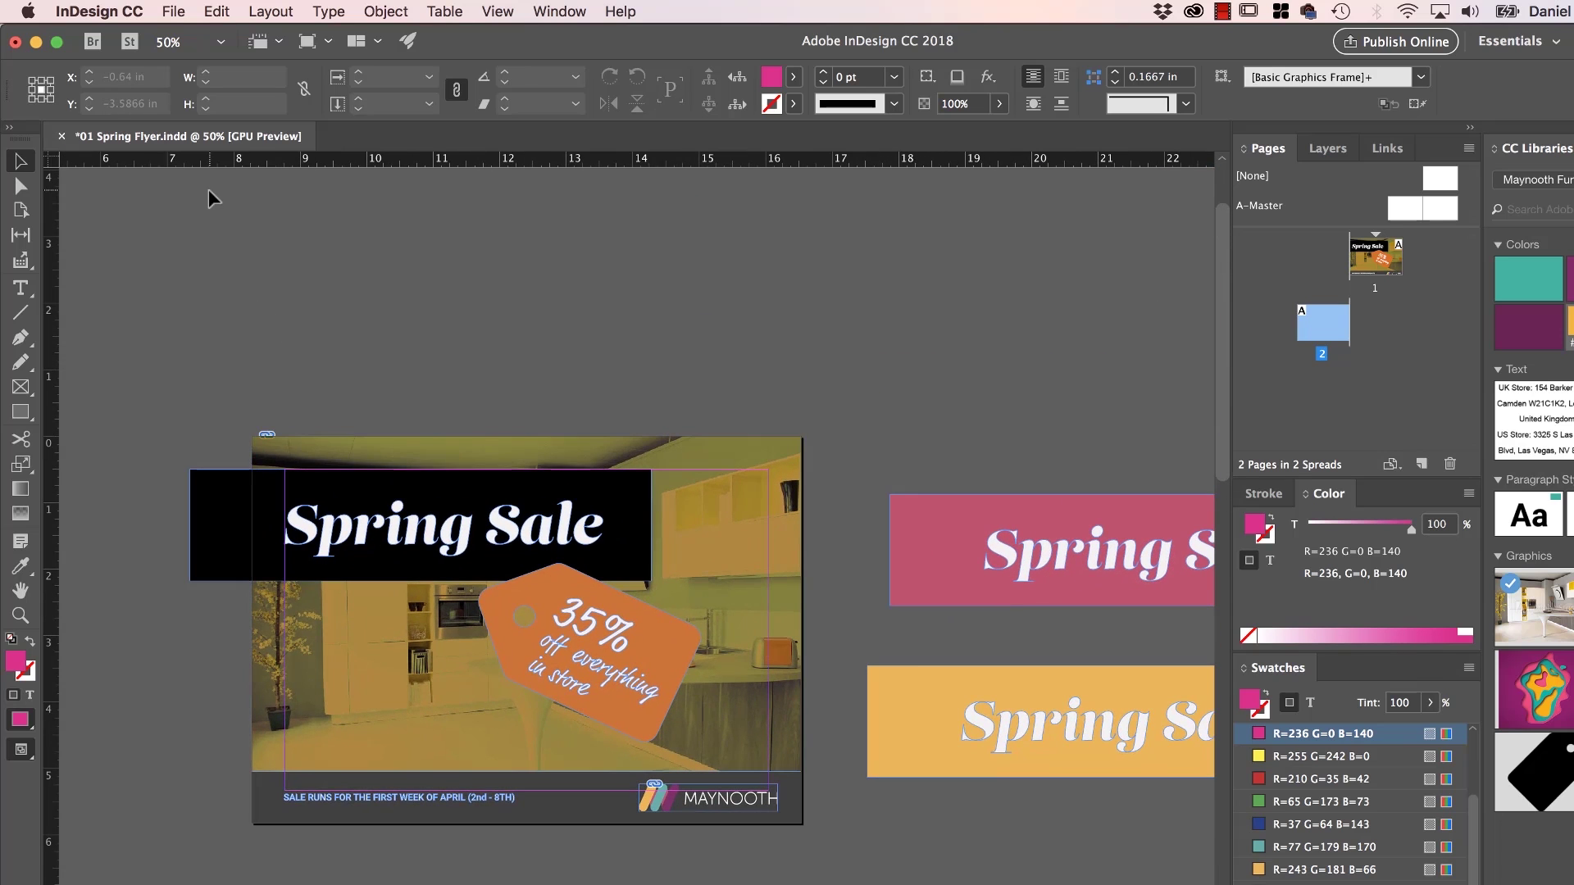
Create a new blank document and look at the pasteboard around its page
{"action": "key", "text": "super+n"}
{"action": "key", "text": "Escape"}
{"action": "scroll", "coordinate": [738, 353], "scroll_direction": "down", "scroll_amount": 2}
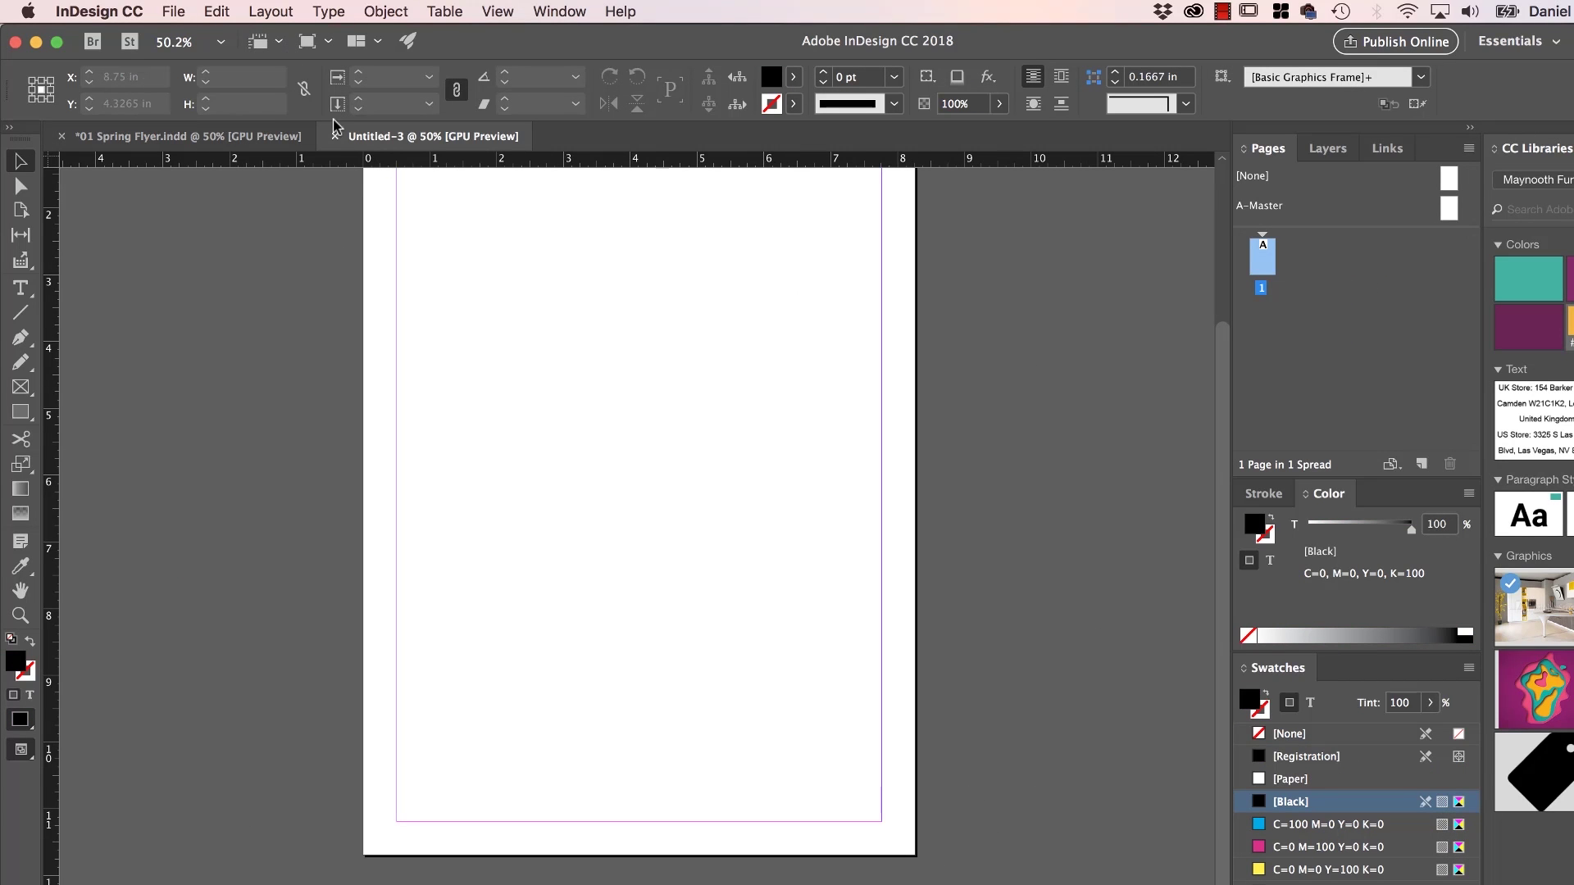
Close the Spring Flyer file and the untitled document so that no documents remain open
{"action": "left_click", "coordinate": [61, 136]}
{"action": "key", "text": "Return"}
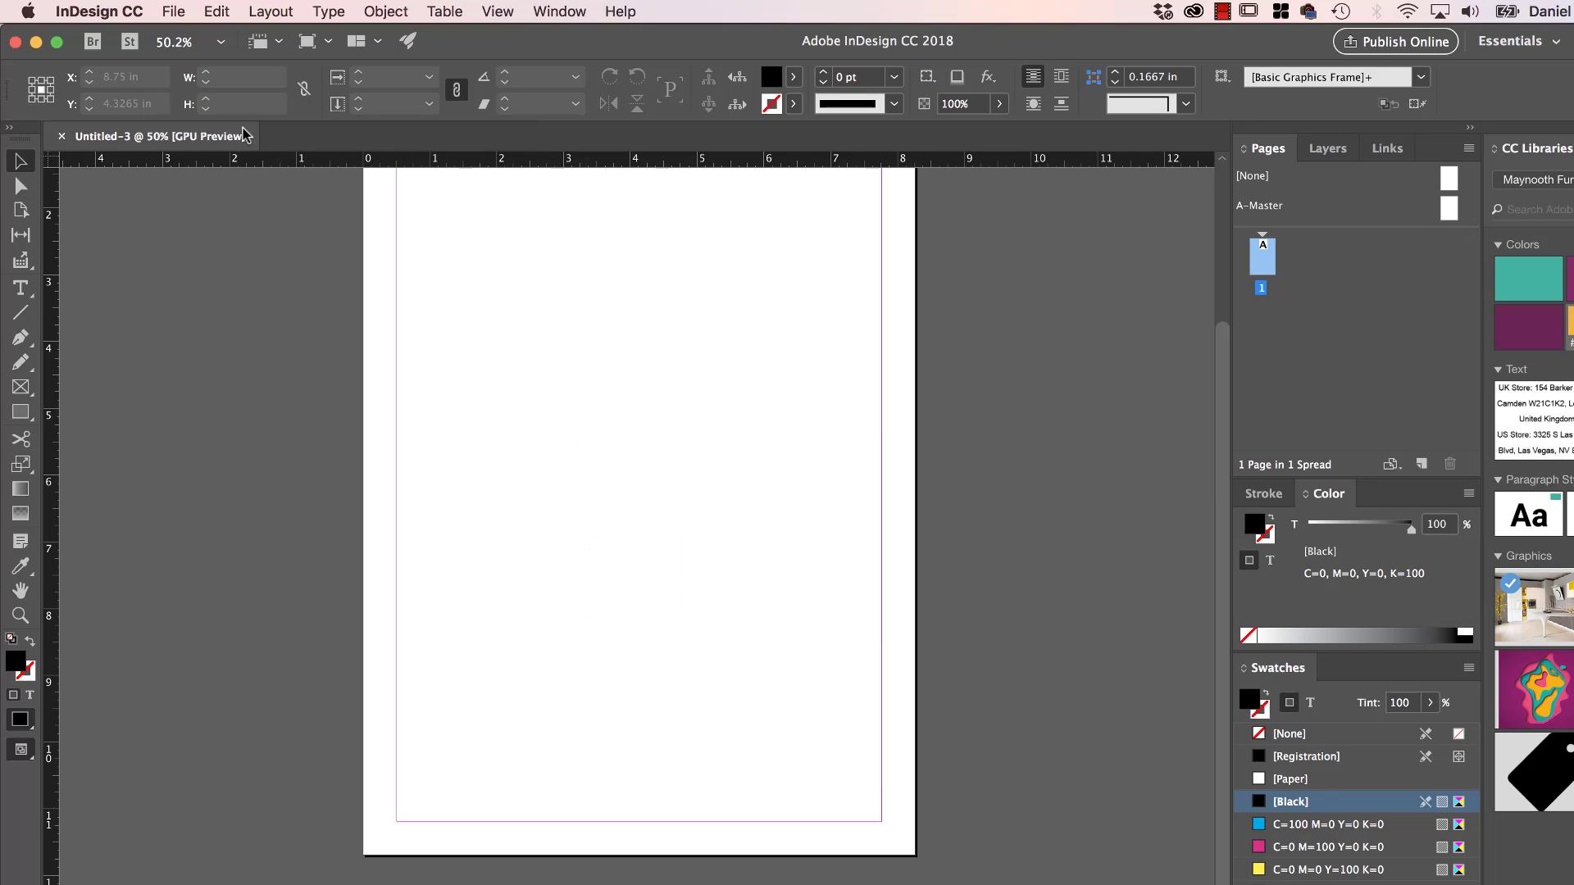
{"action": "left_click", "coordinate": [63, 137]}
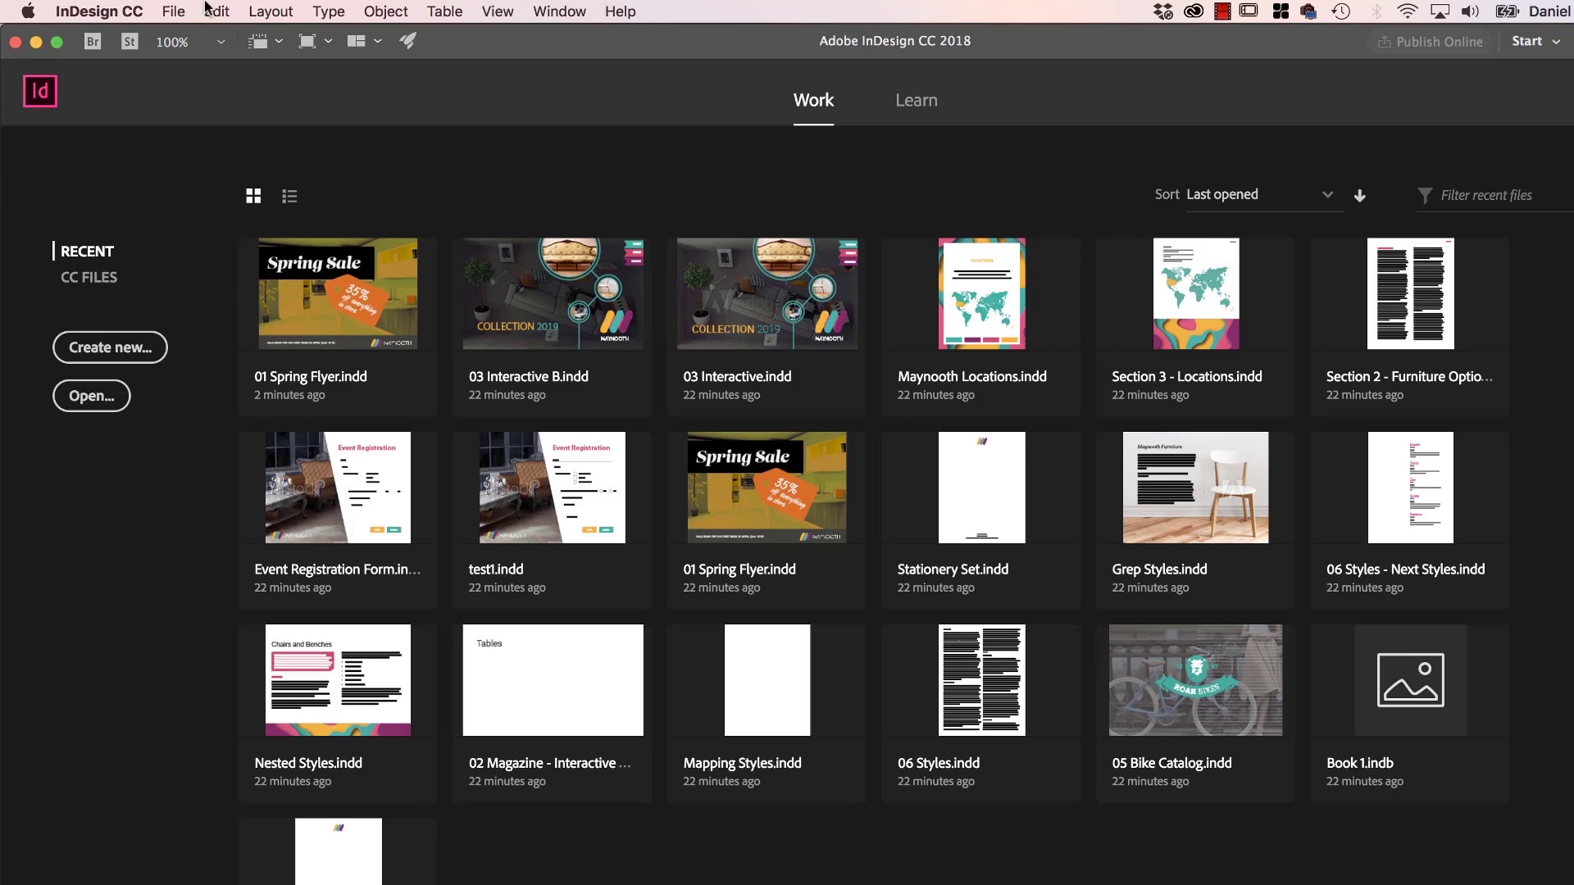
With no document open, check the horizontal and vertical pasteboard margins in the Guides & Pasteboard preferences
{"action": "left_click", "coordinate": [112, 10]}
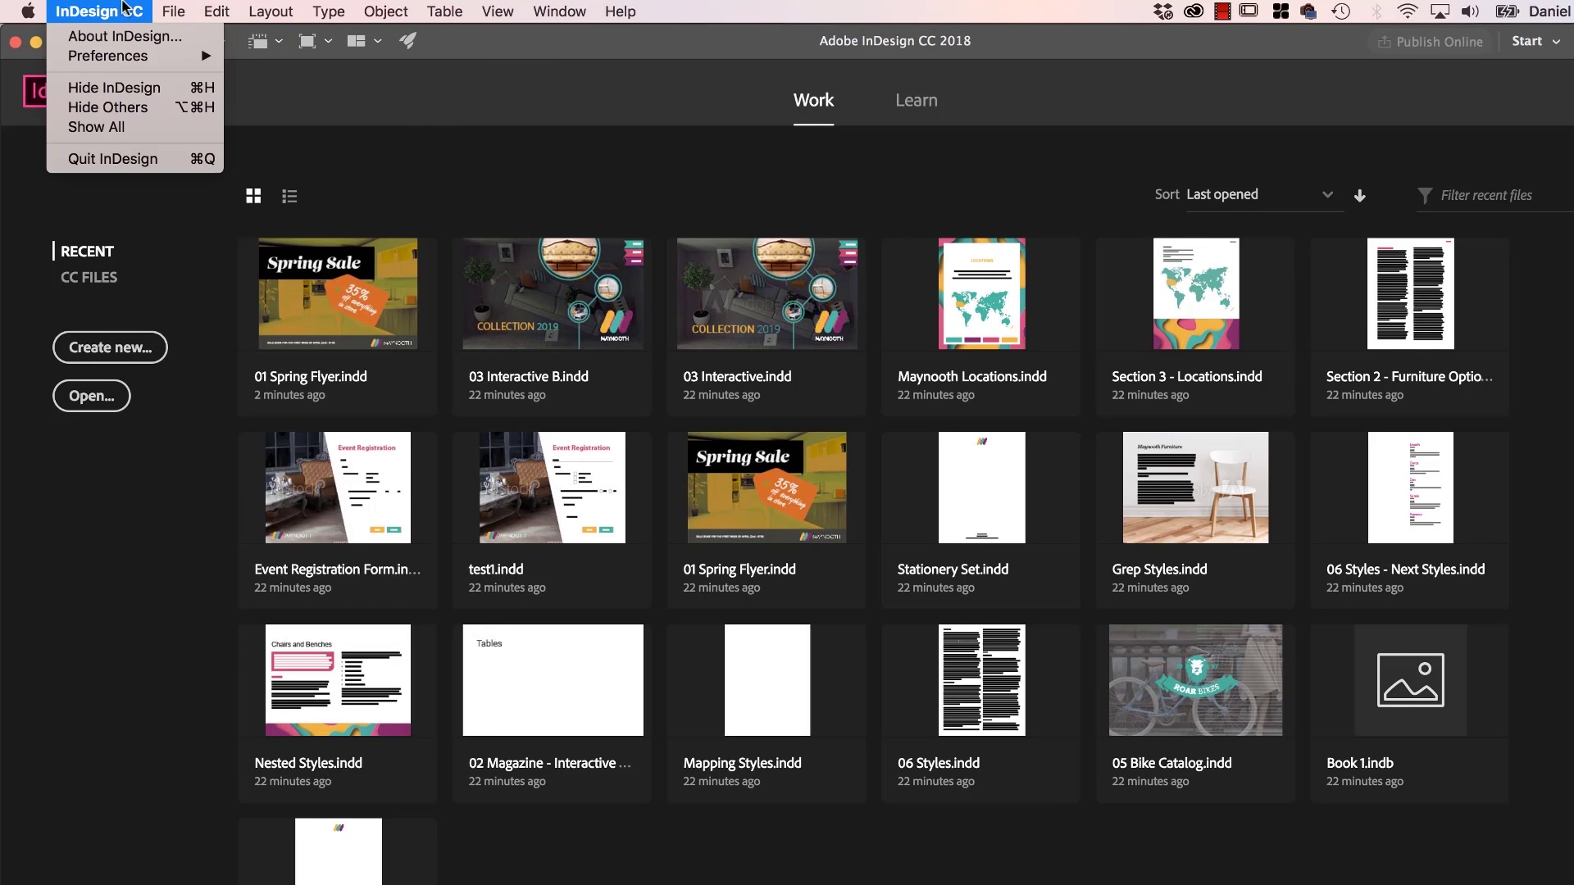
{"action": "mouse_move", "coordinate": [123, 56]}
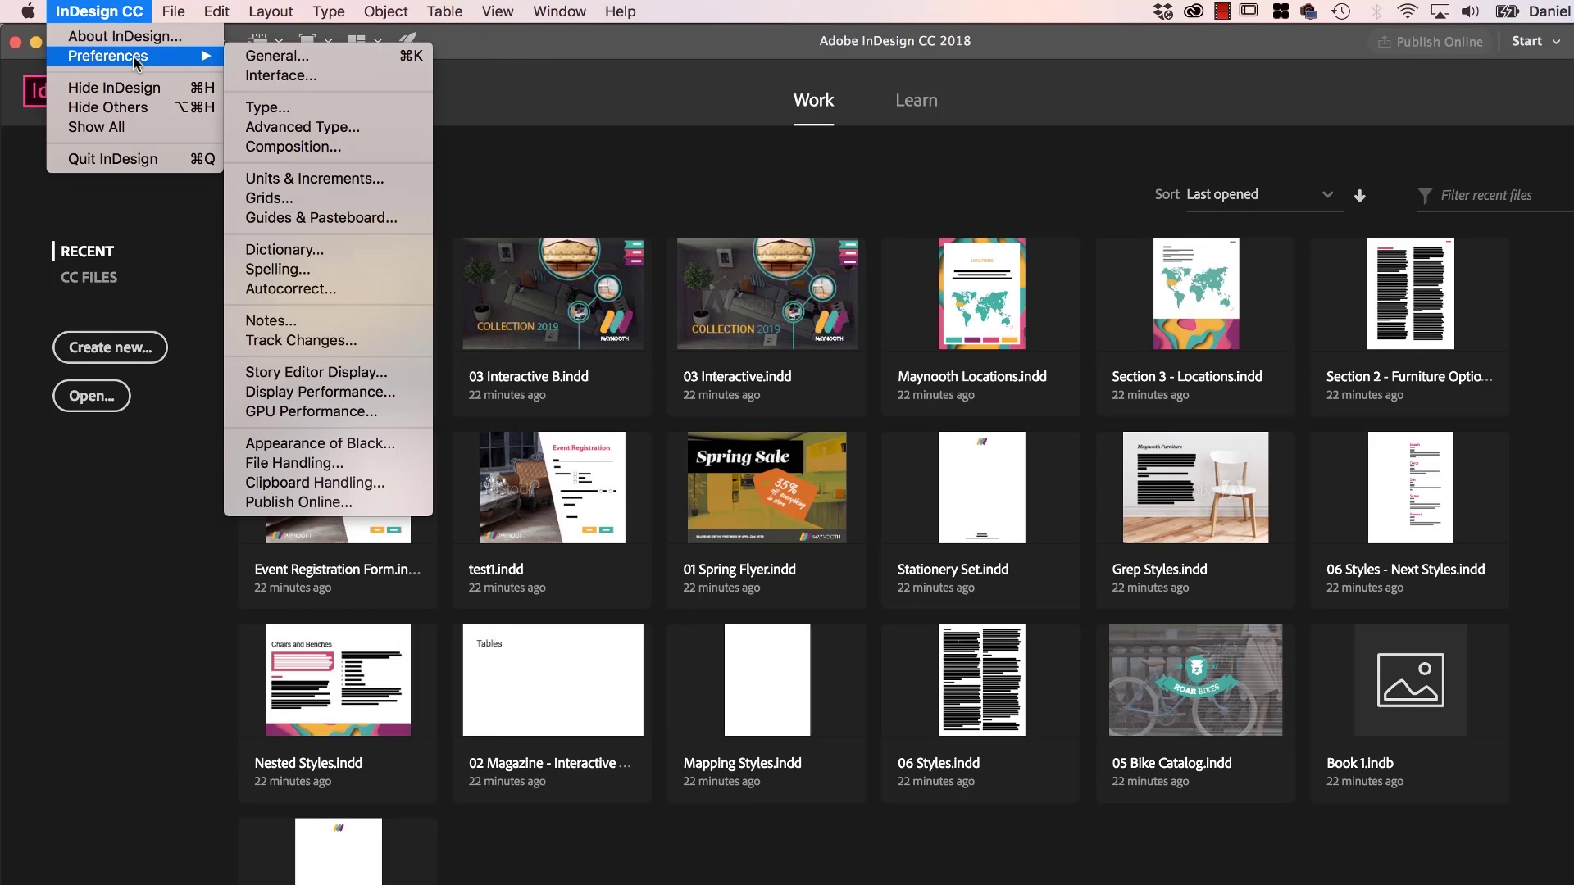
{"action": "left_click", "coordinate": [330, 218]}
{"action": "left_click", "coordinate": [879, 689]}
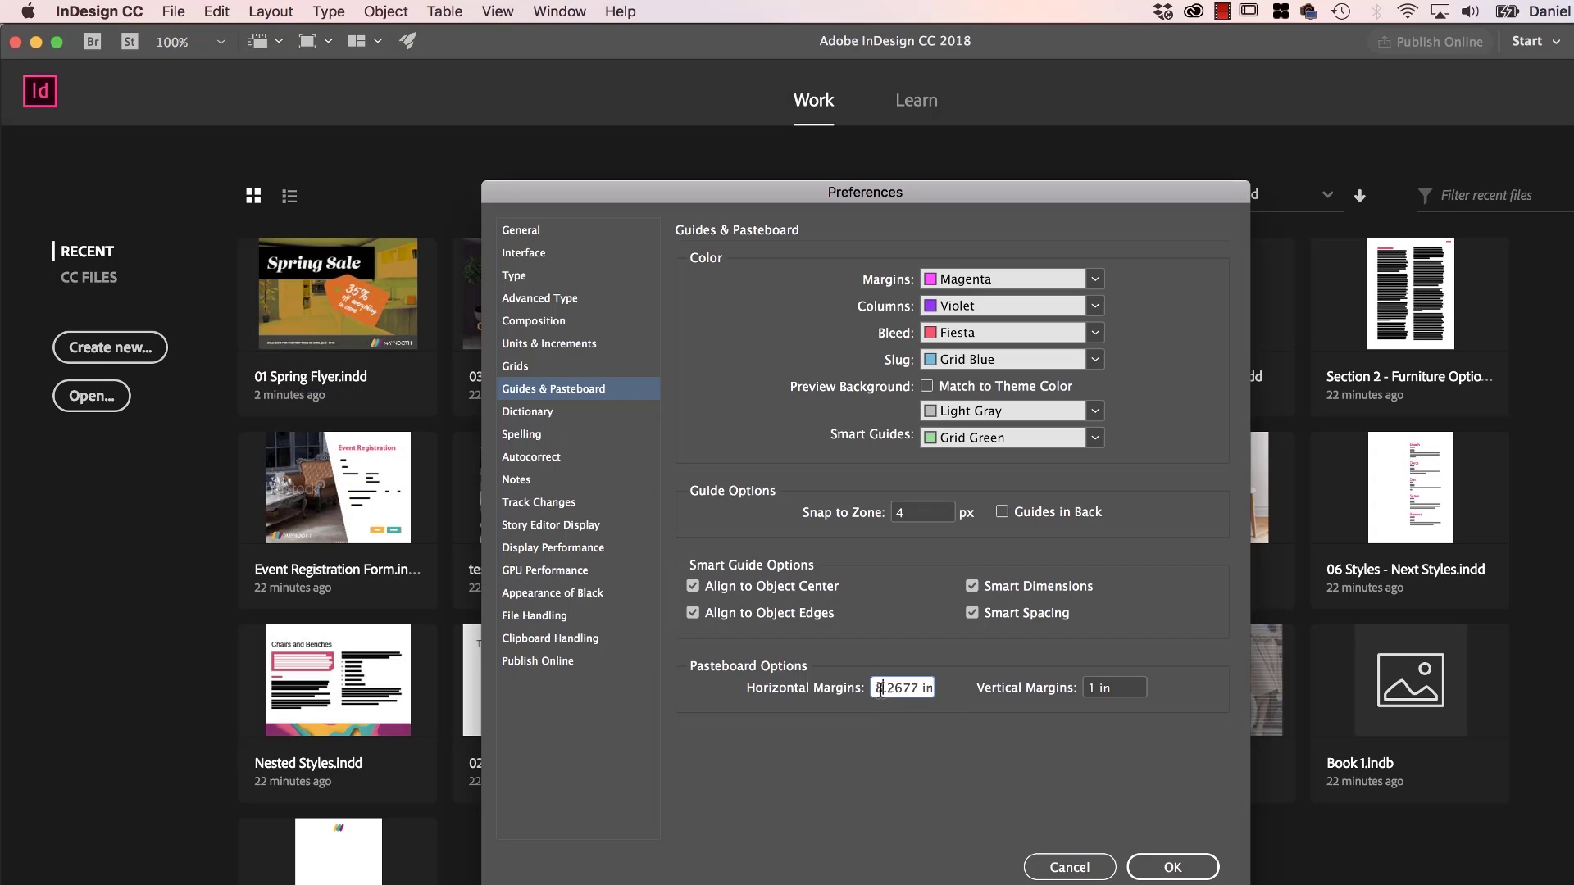
{"action": "left_click", "coordinate": [1127, 696]}
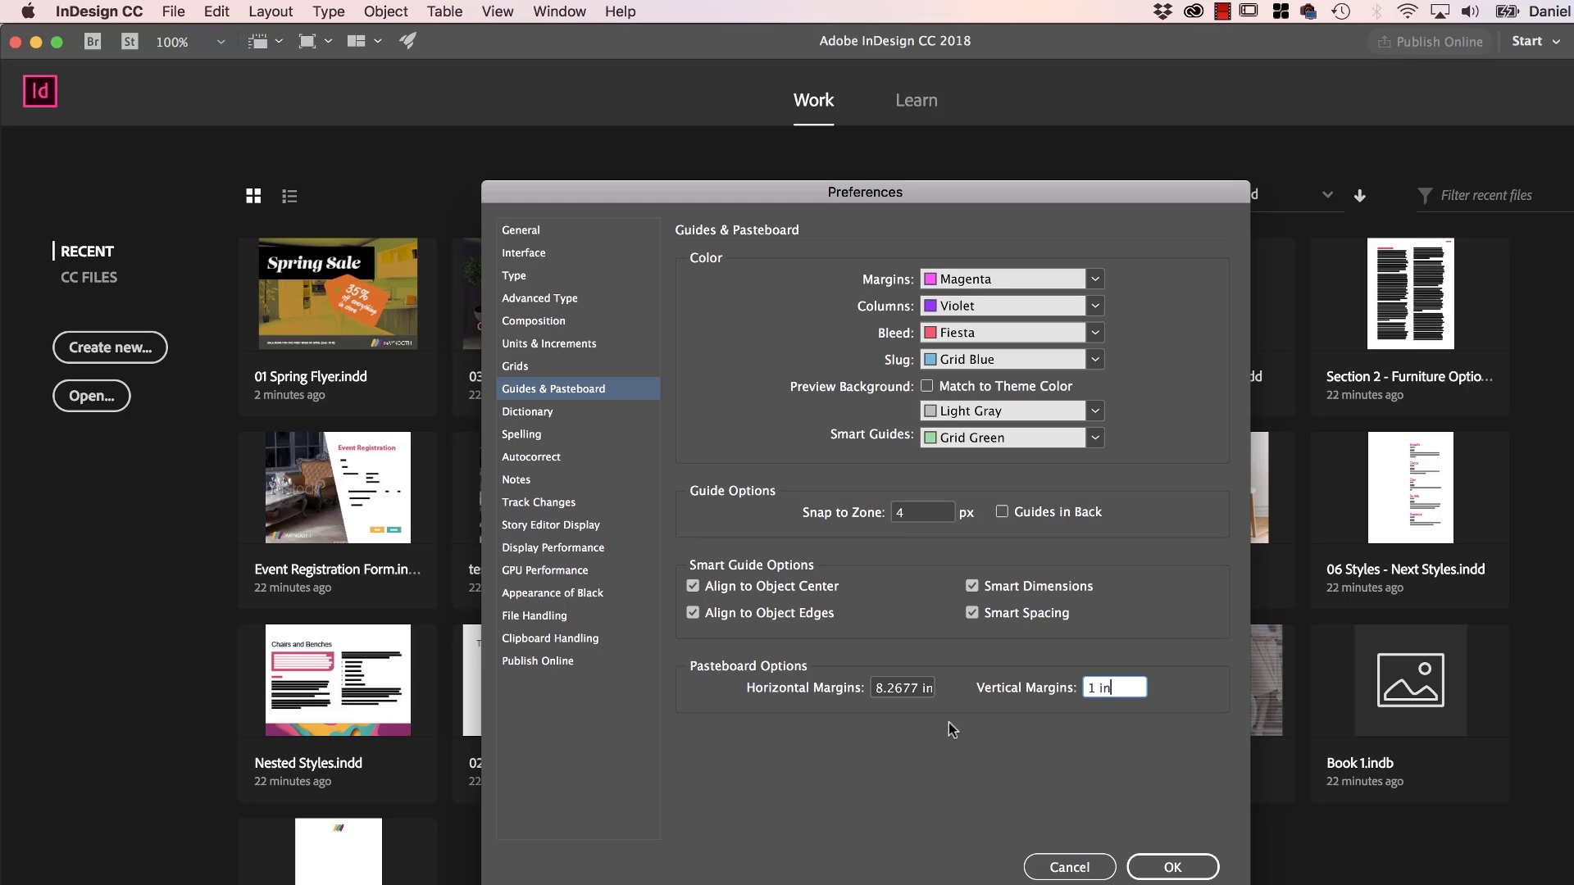
Turn off showing the "Start" workspace when no documents are open in the General preferences and apply the change
{"action": "left_click", "coordinate": [523, 234]}
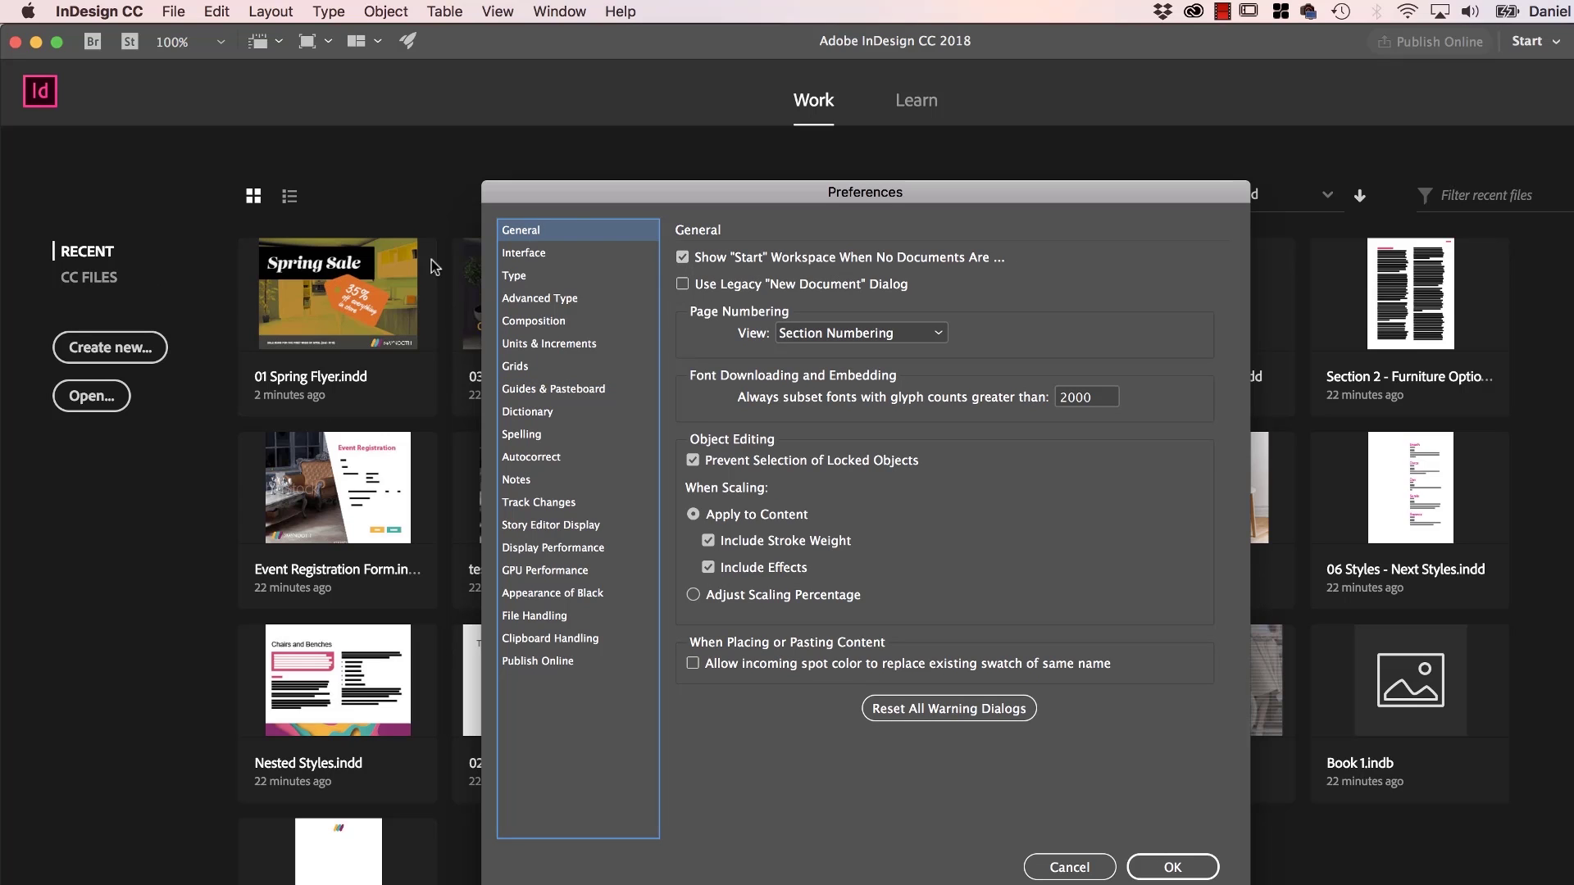
{"action": "left_click_drag", "start_coordinate": [758, 198], "coordinate": [699, 186]}
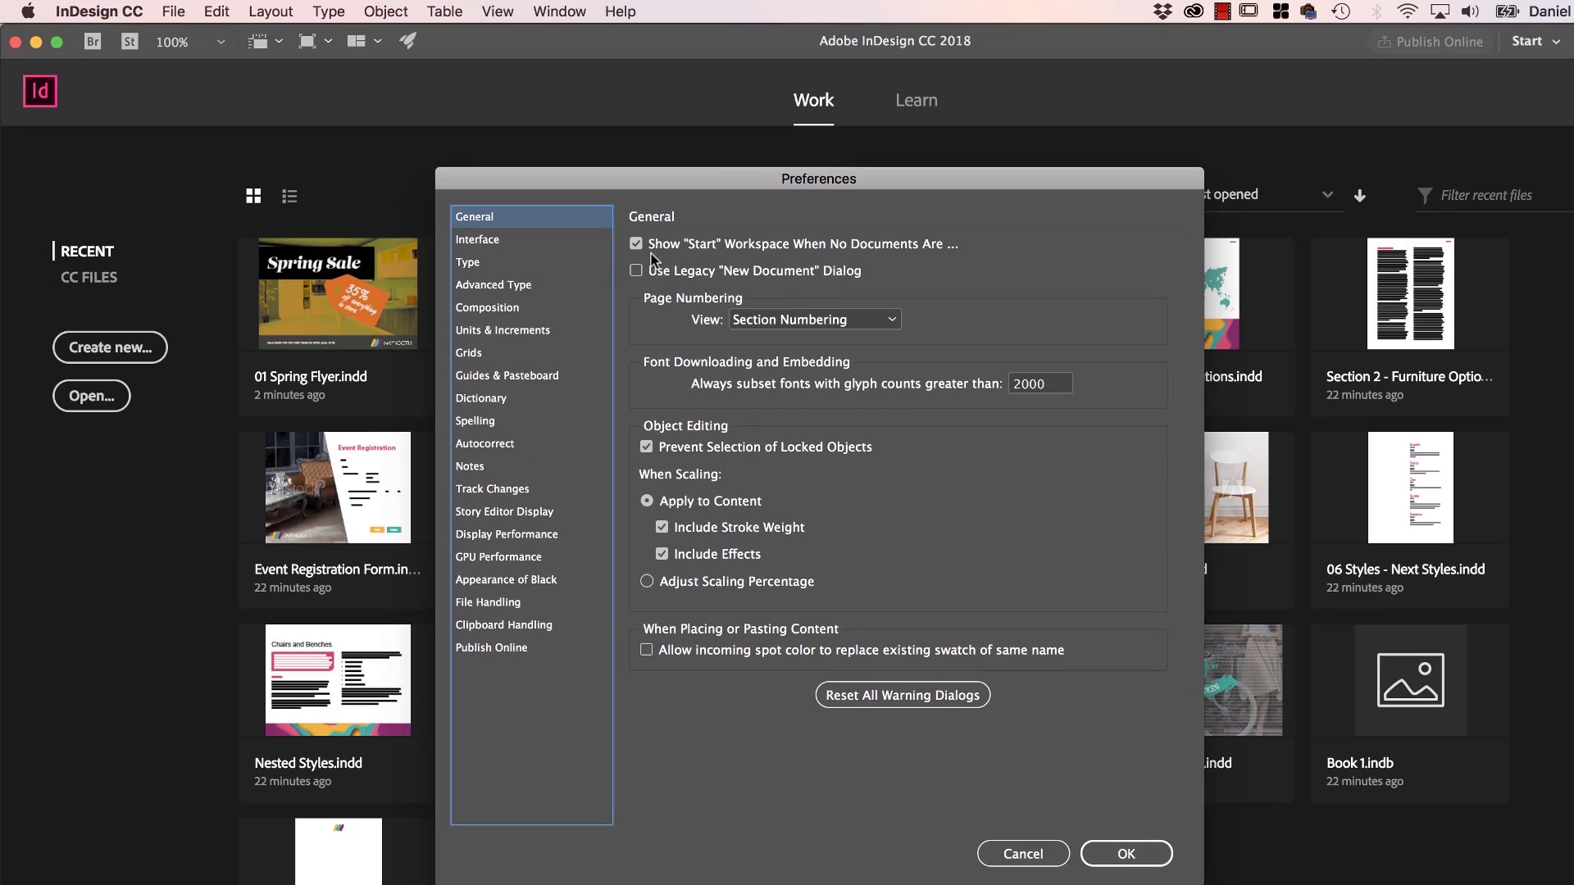
{"action": "left_click", "coordinate": [674, 246]}
{"action": "left_click", "coordinate": [1122, 853]}
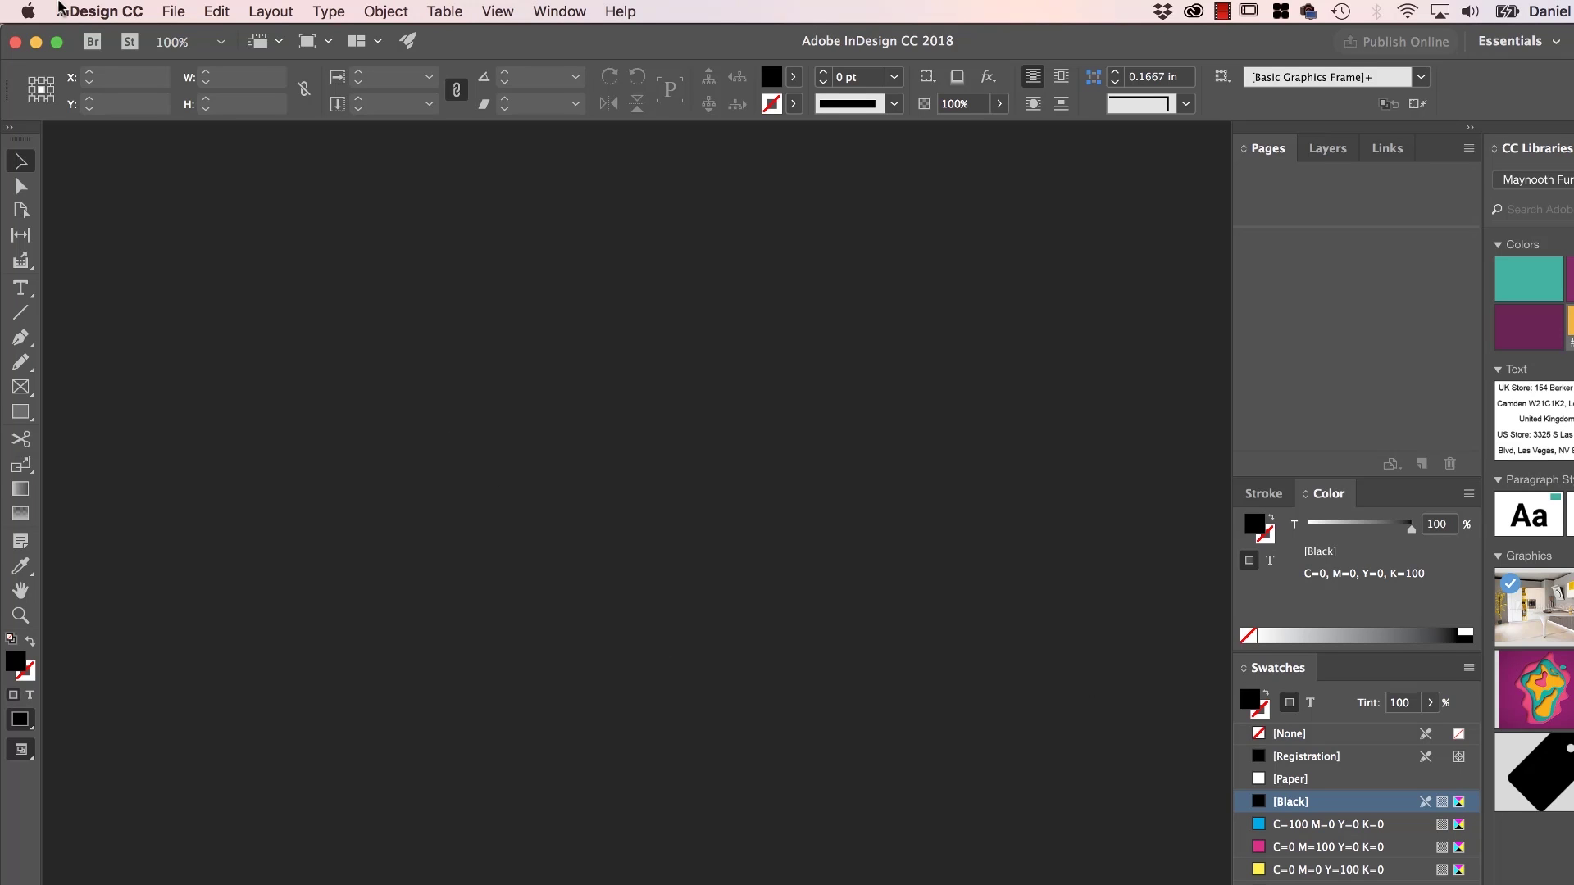
Turn the General preference for showing the "Start" workspace when no documents are open back on
{"action": "left_click", "coordinate": [86, 11]}
{"action": "mouse_move", "coordinate": [123, 55]}
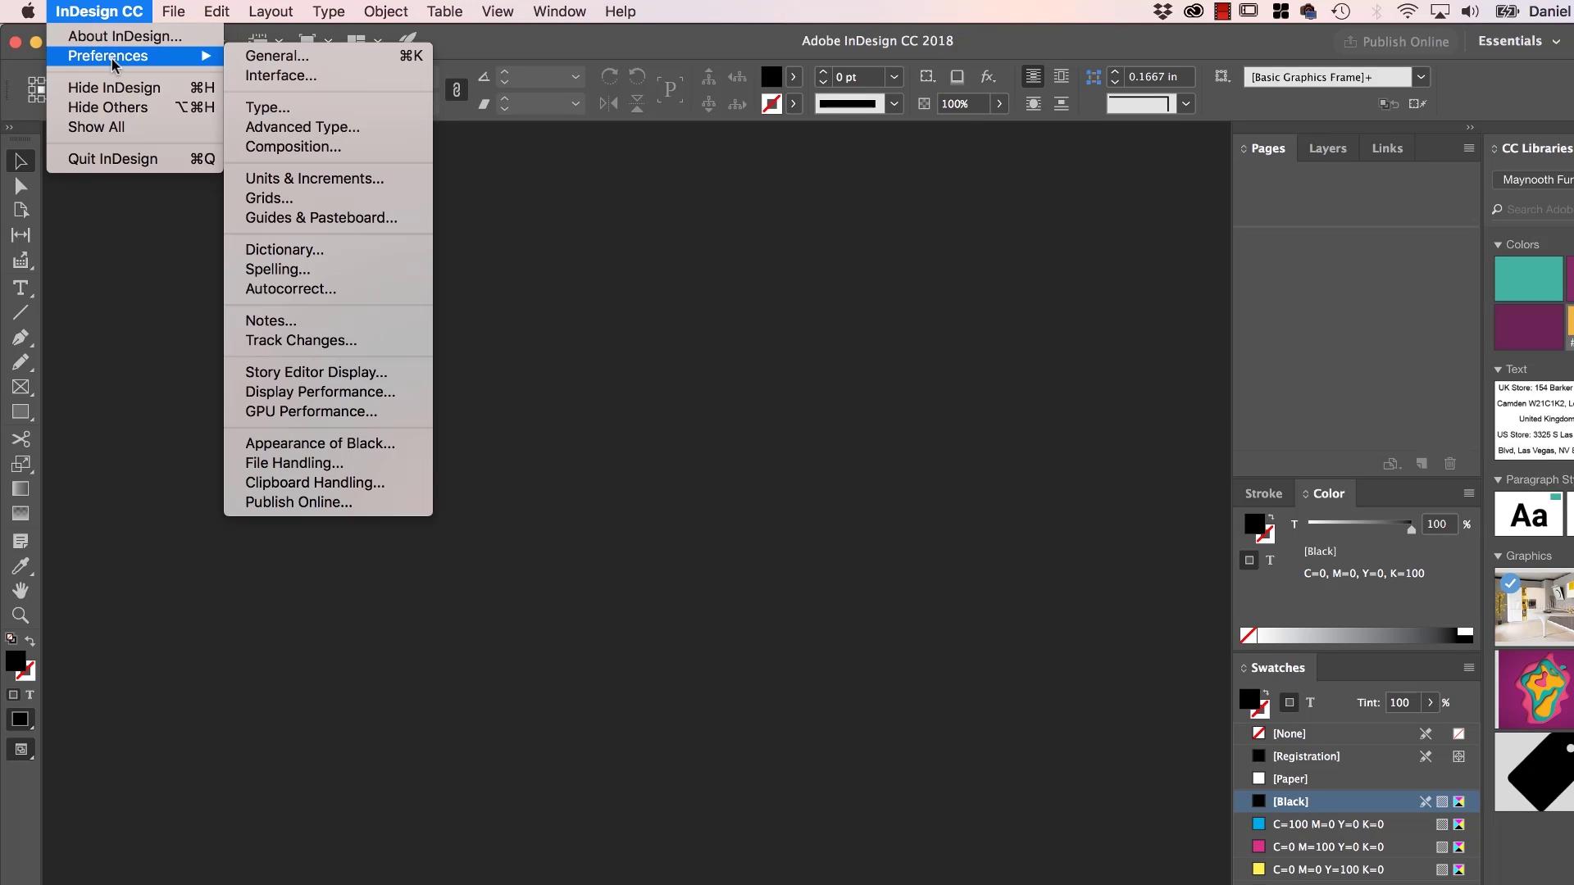
{"action": "left_click", "coordinate": [340, 62]}
{"action": "left_click", "coordinate": [664, 244]}
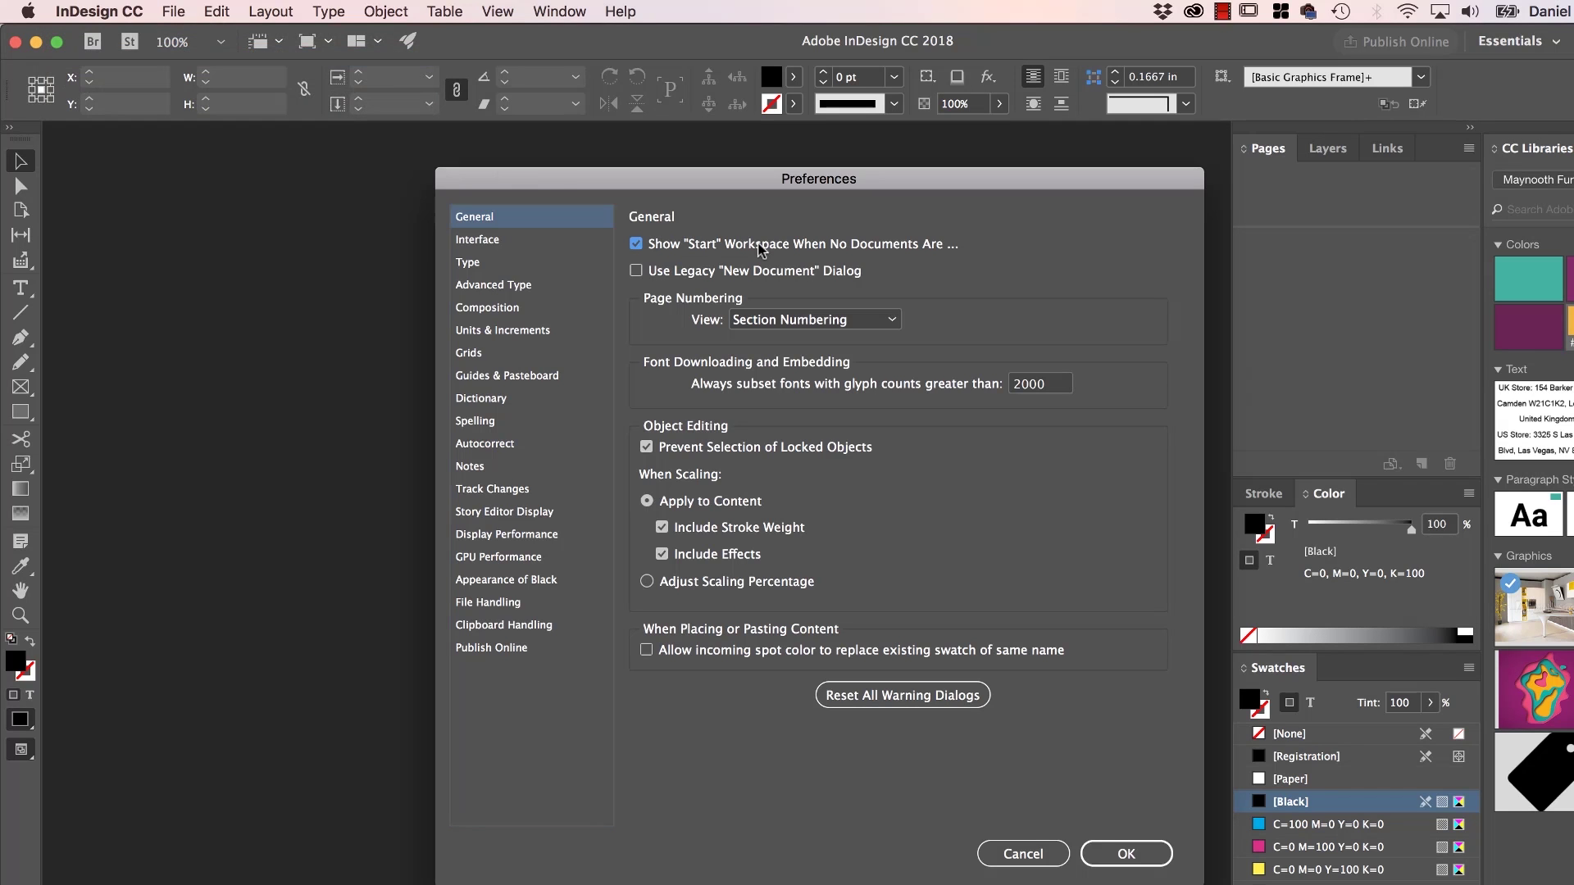
Try the lighter and darker interface color themes, settle on Medium Dark, and apply the preferences
{"action": "left_click", "coordinate": [491, 238]}
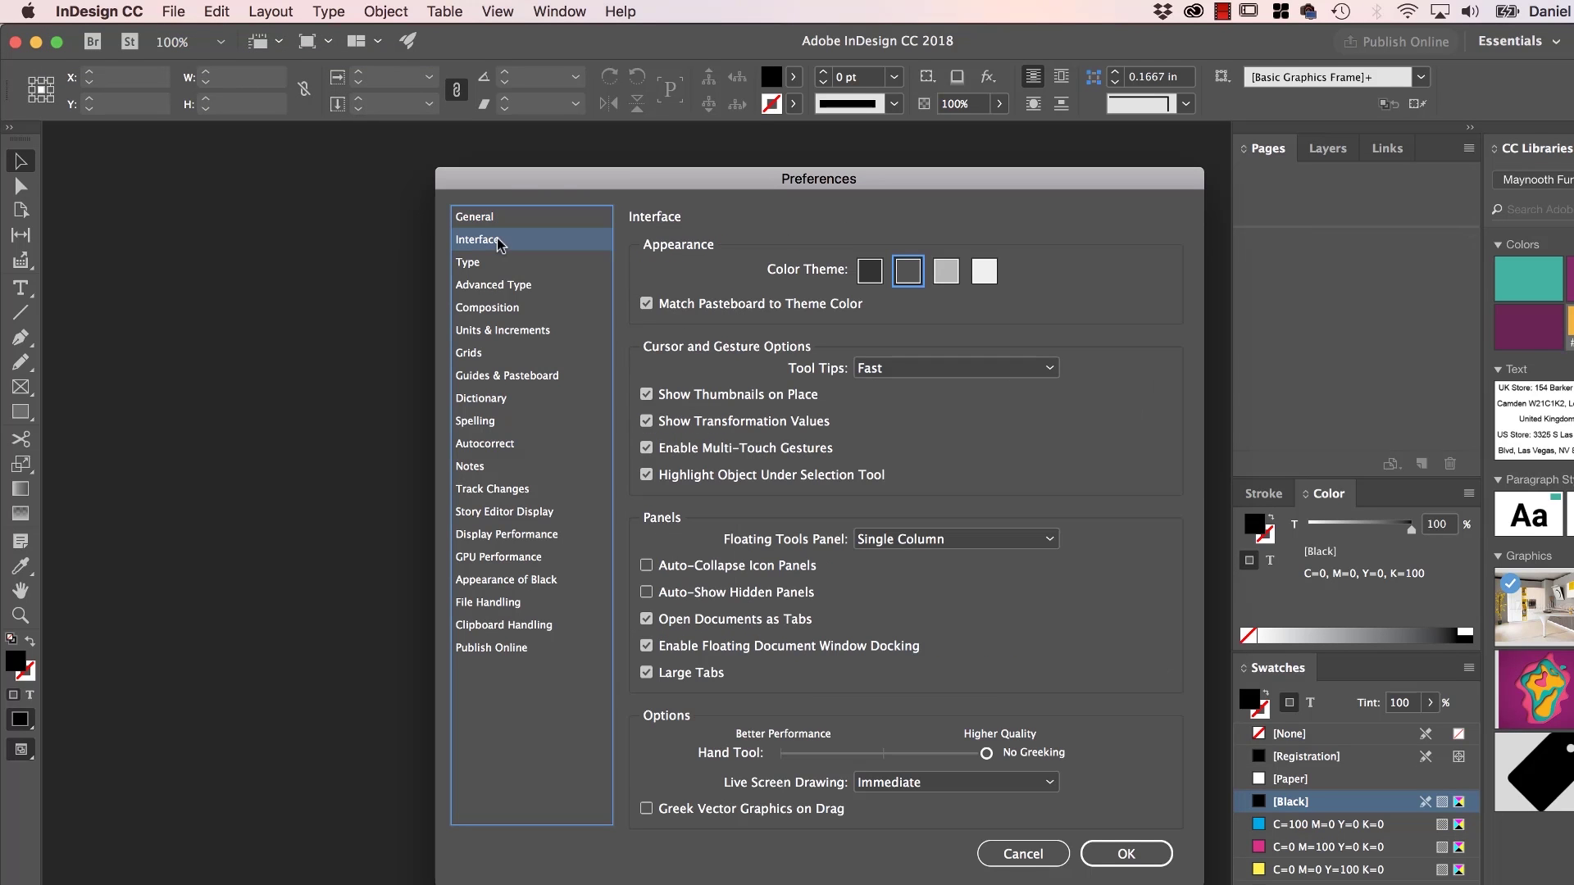
{"action": "left_click", "coordinate": [946, 272]}
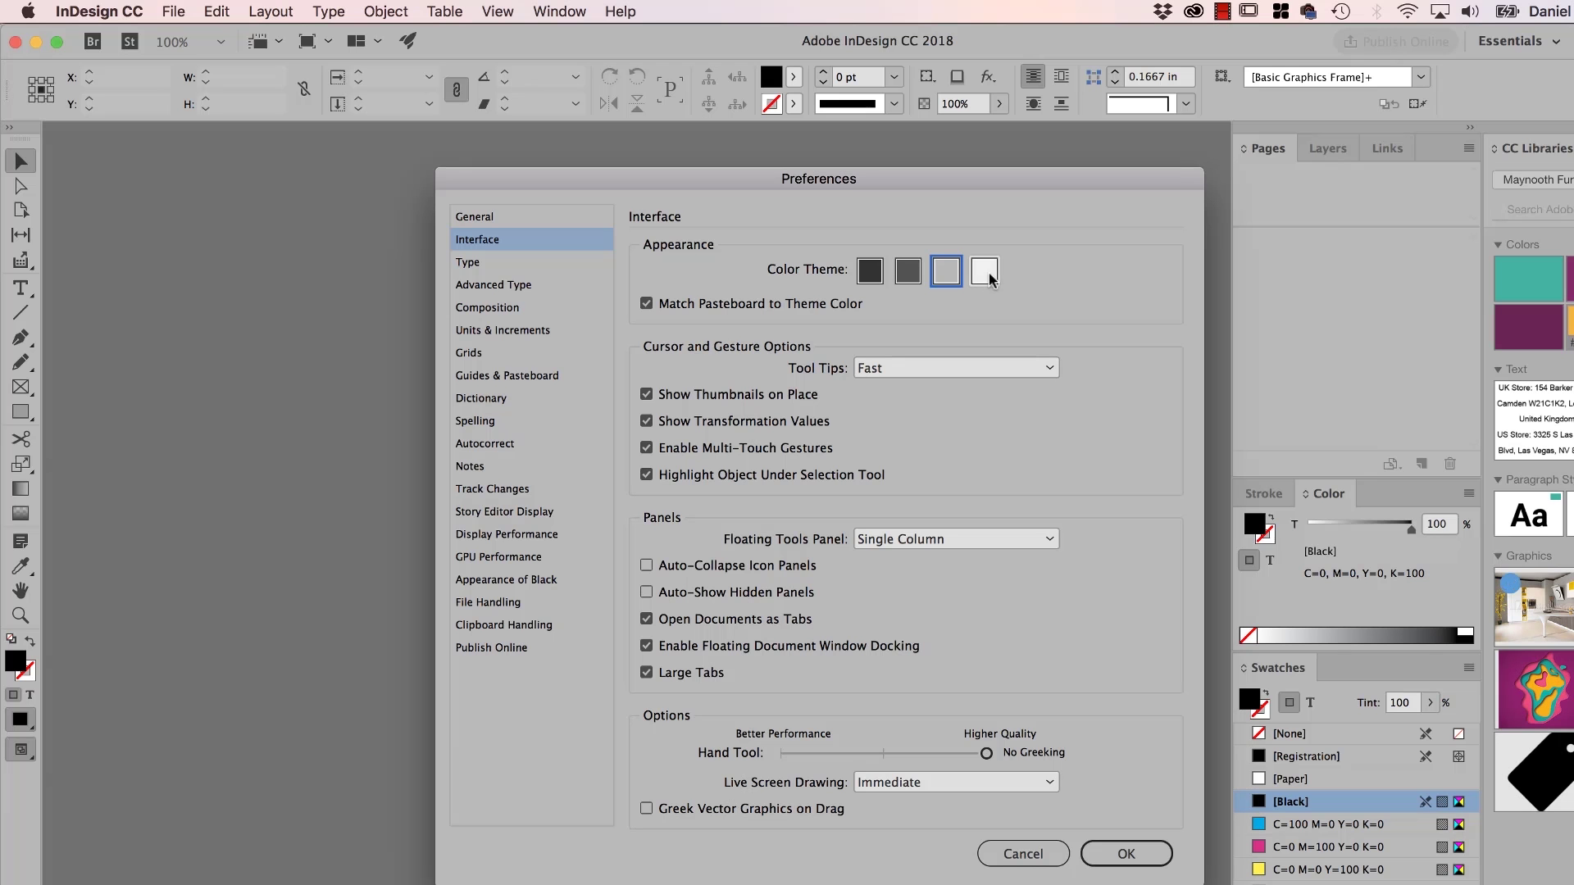
{"action": "left_click", "coordinate": [987, 275]}
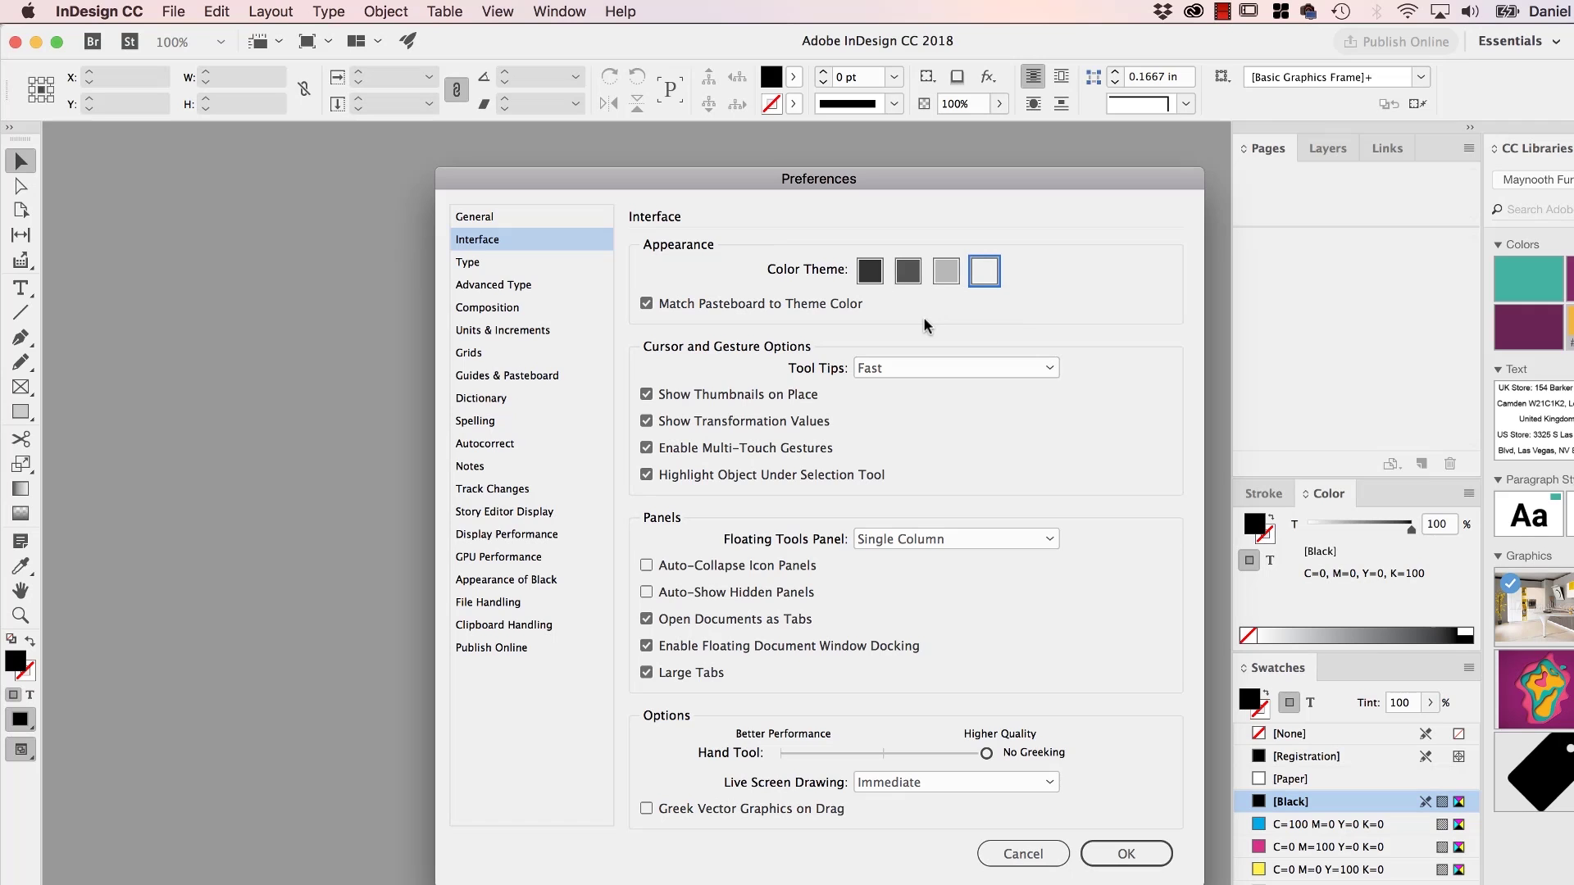
{"action": "left_click", "coordinate": [906, 275]}
{"action": "left_click", "coordinate": [869, 271]}
{"action": "left_click", "coordinate": [906, 271]}
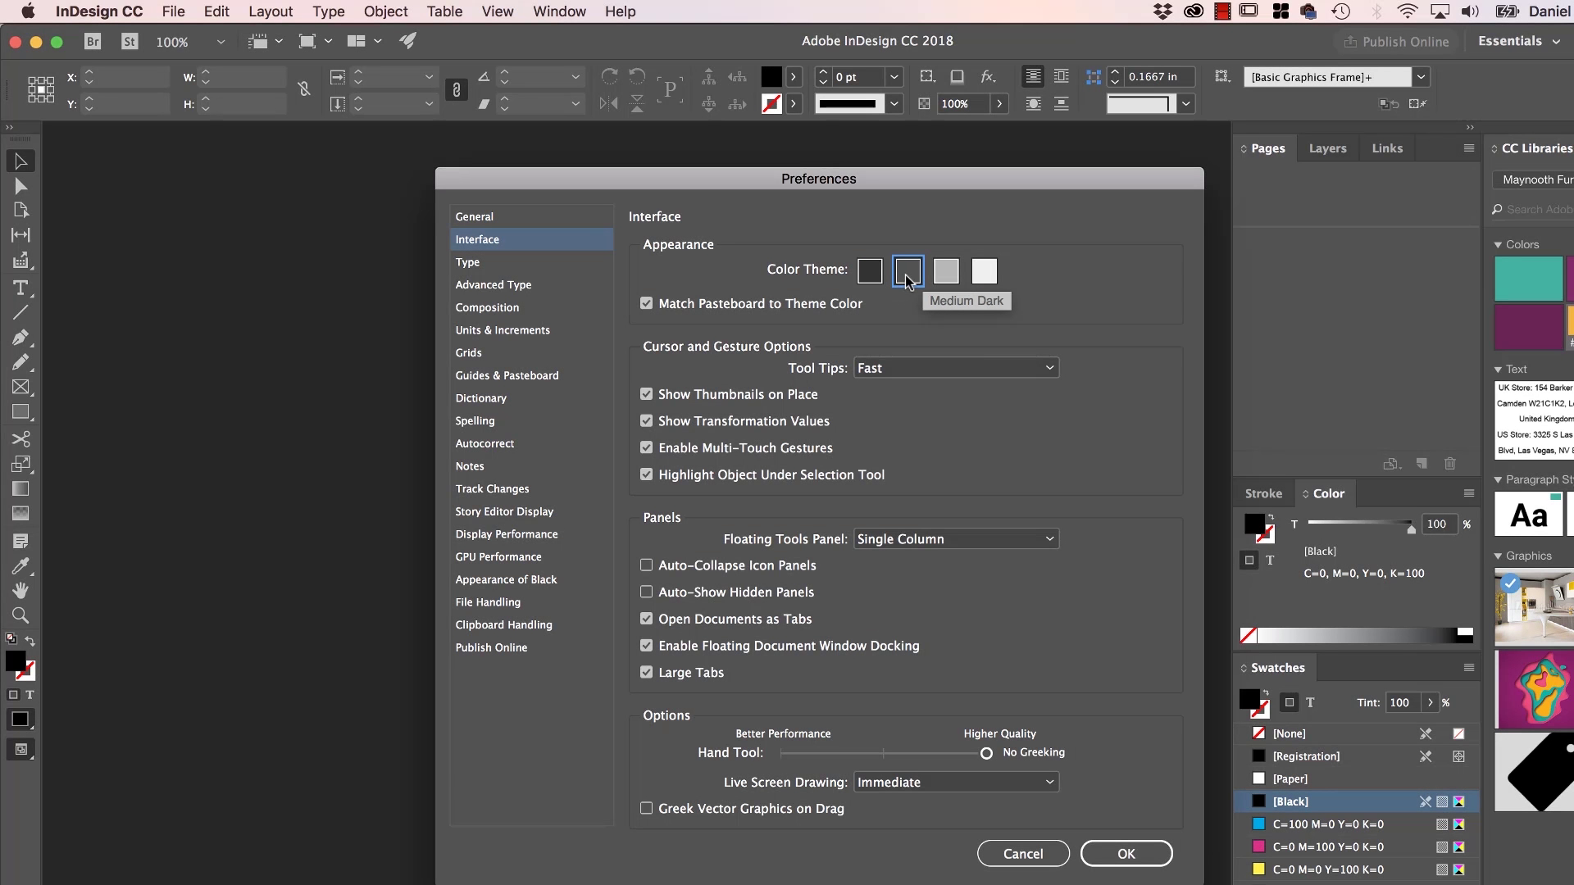
{"action": "left_click", "coordinate": [1132, 855]}
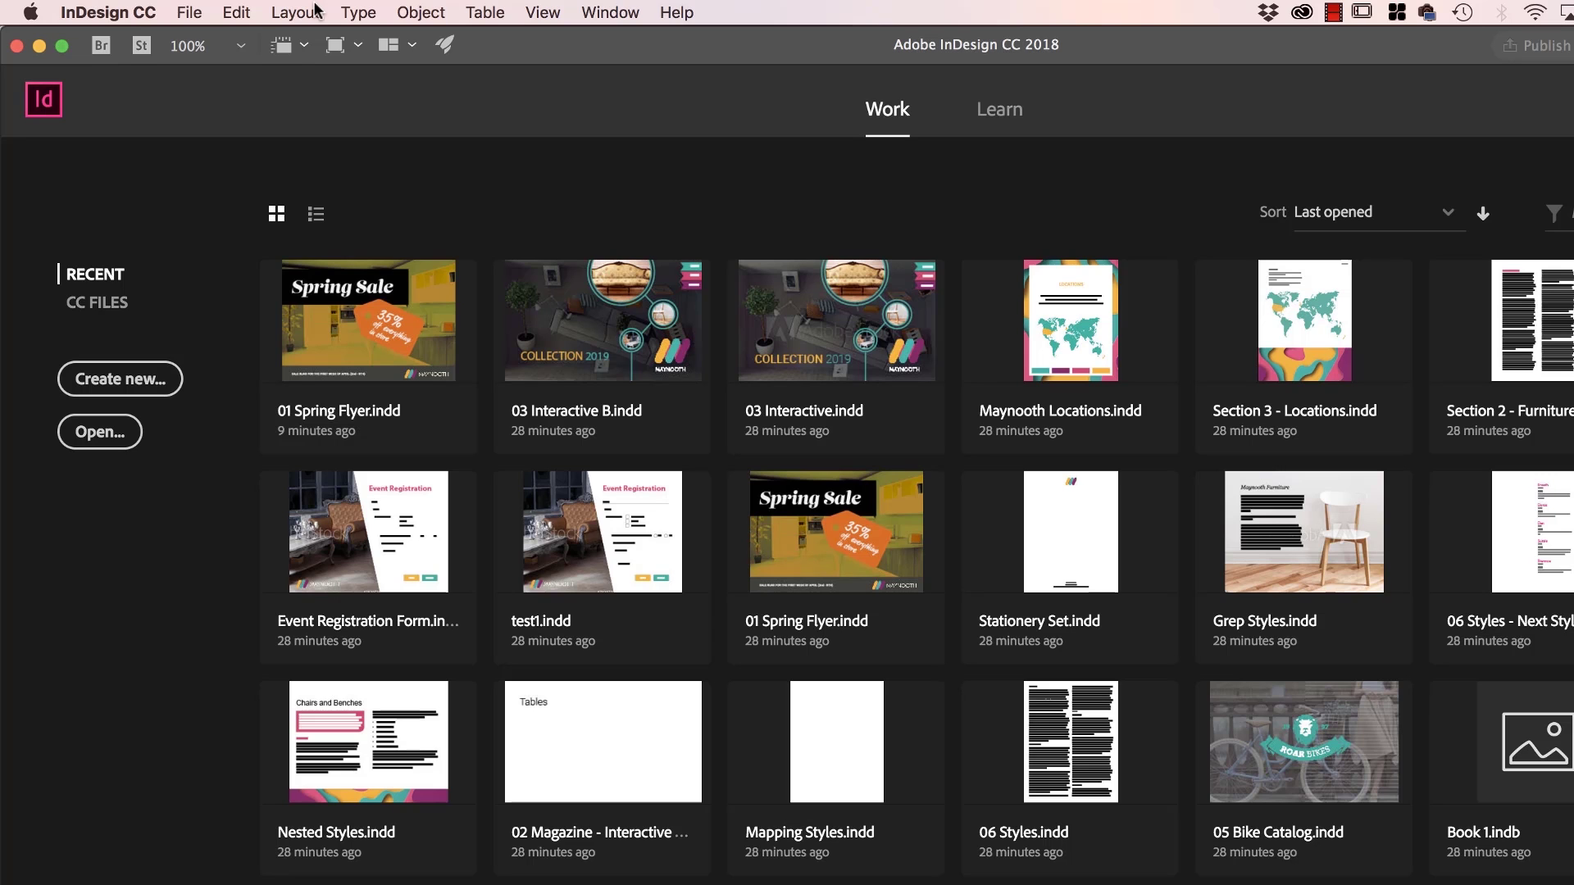
Try two columns on the Letter print preset for a new document, review its bleed, and close without creating it
{"action": "left_click", "coordinate": [197, 14]}
{"action": "mouse_move", "coordinate": [218, 41]}
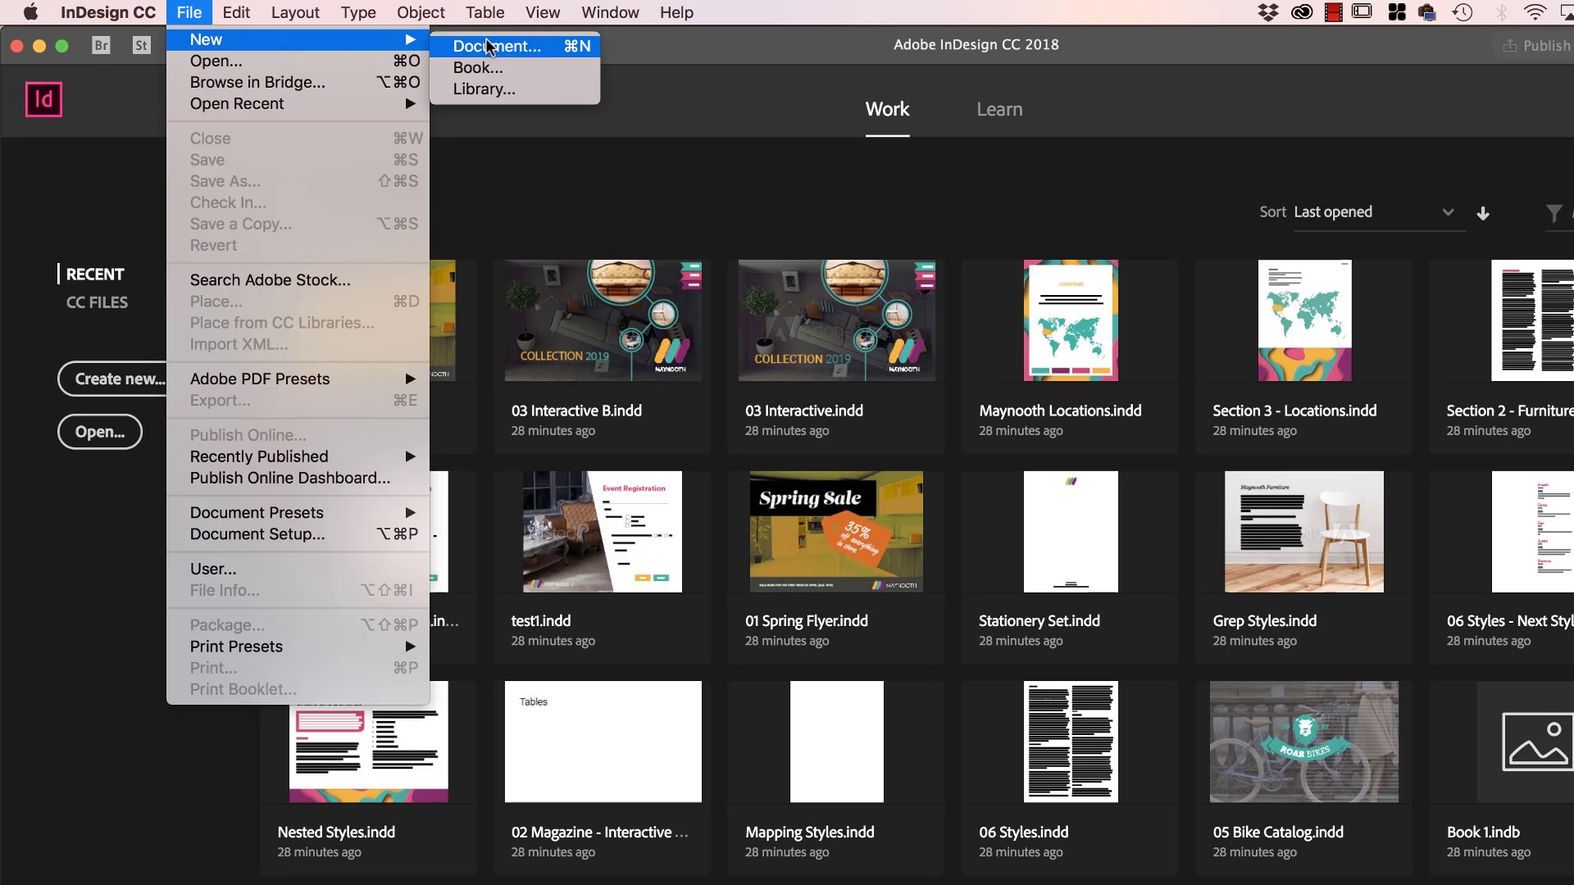
{"action": "left_click", "coordinate": [493, 47]}
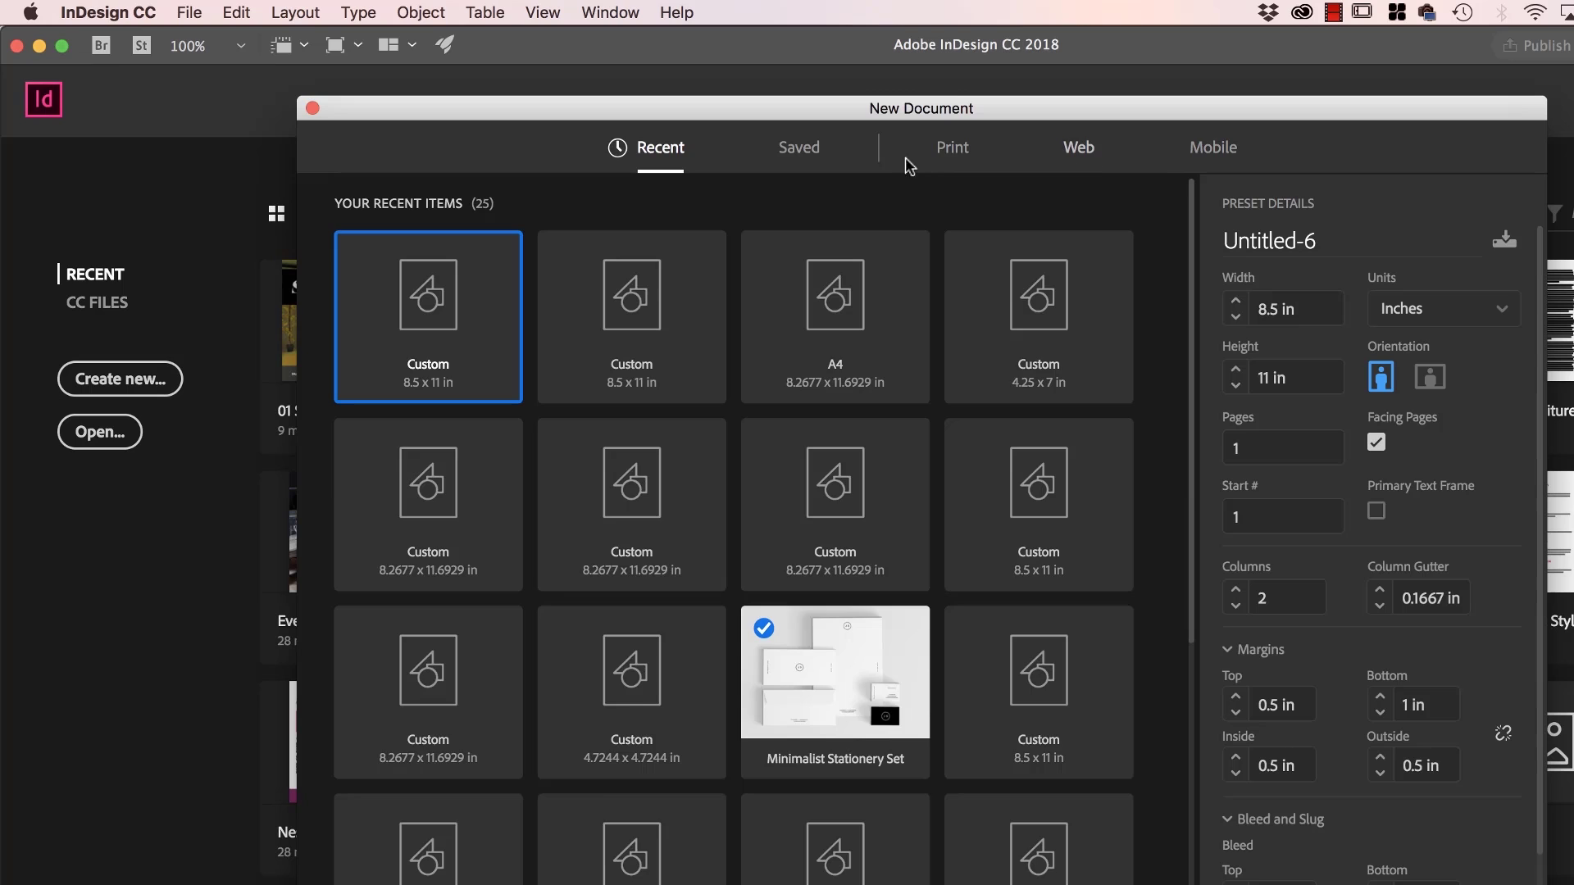
{"action": "left_click", "coordinate": [951, 148]}
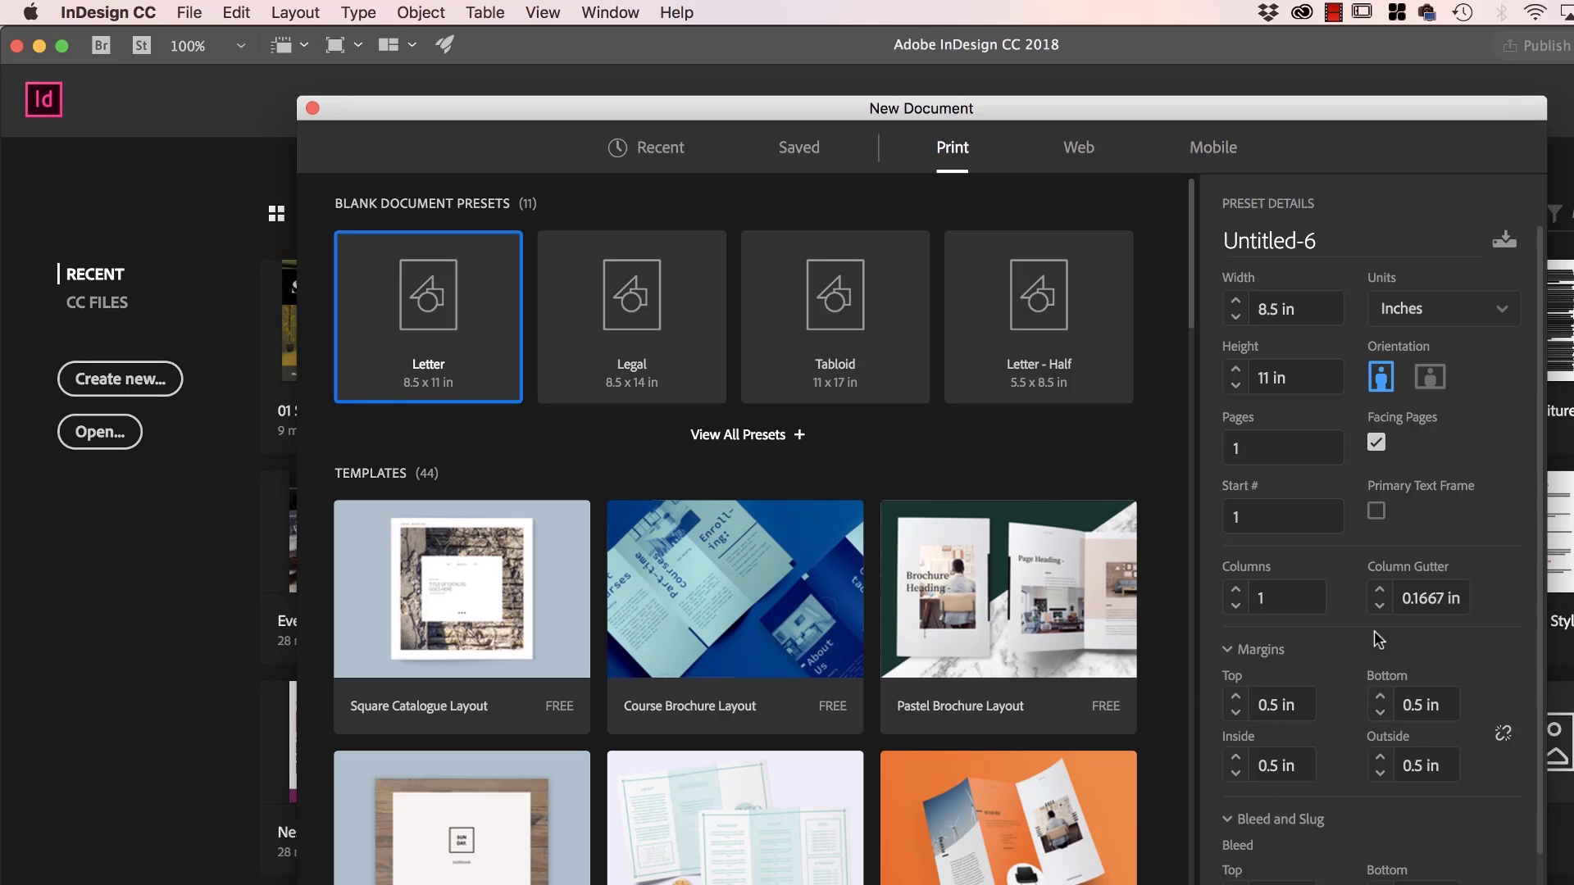
{"action": "left_click", "coordinate": [1235, 589]}
{"action": "scroll", "coordinate": [1320, 705], "scroll_direction": "down", "scroll_amount": 2}
{"action": "scroll", "coordinate": [1334, 759], "scroll_direction": "down", "scroll_amount": 1}
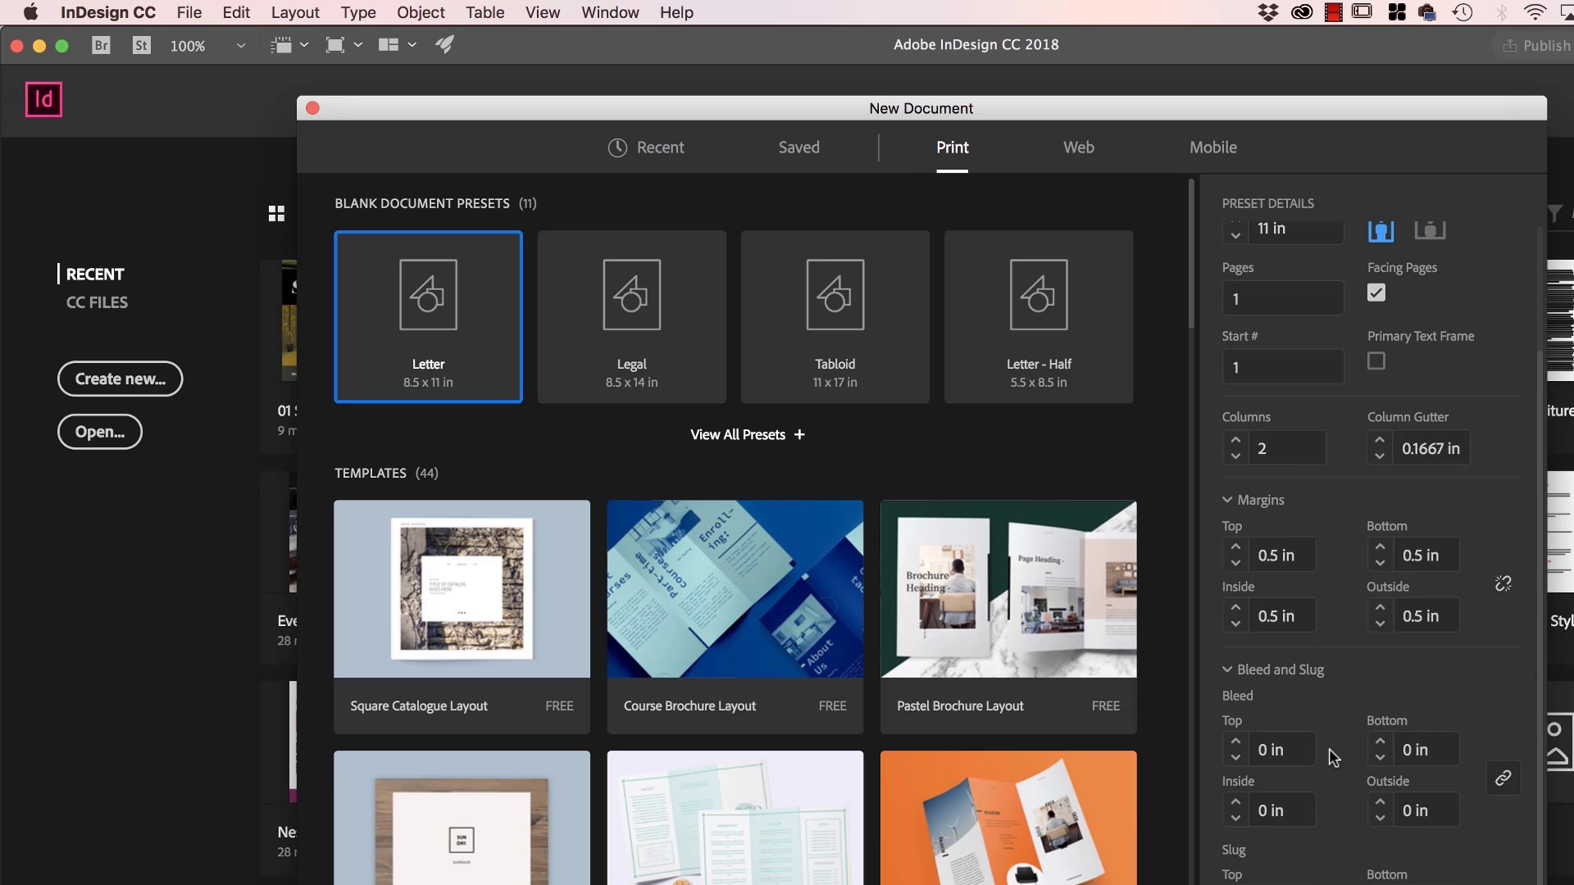
{"action": "scroll", "coordinate": [1356, 715], "scroll_direction": "up", "scroll_amount": 2}
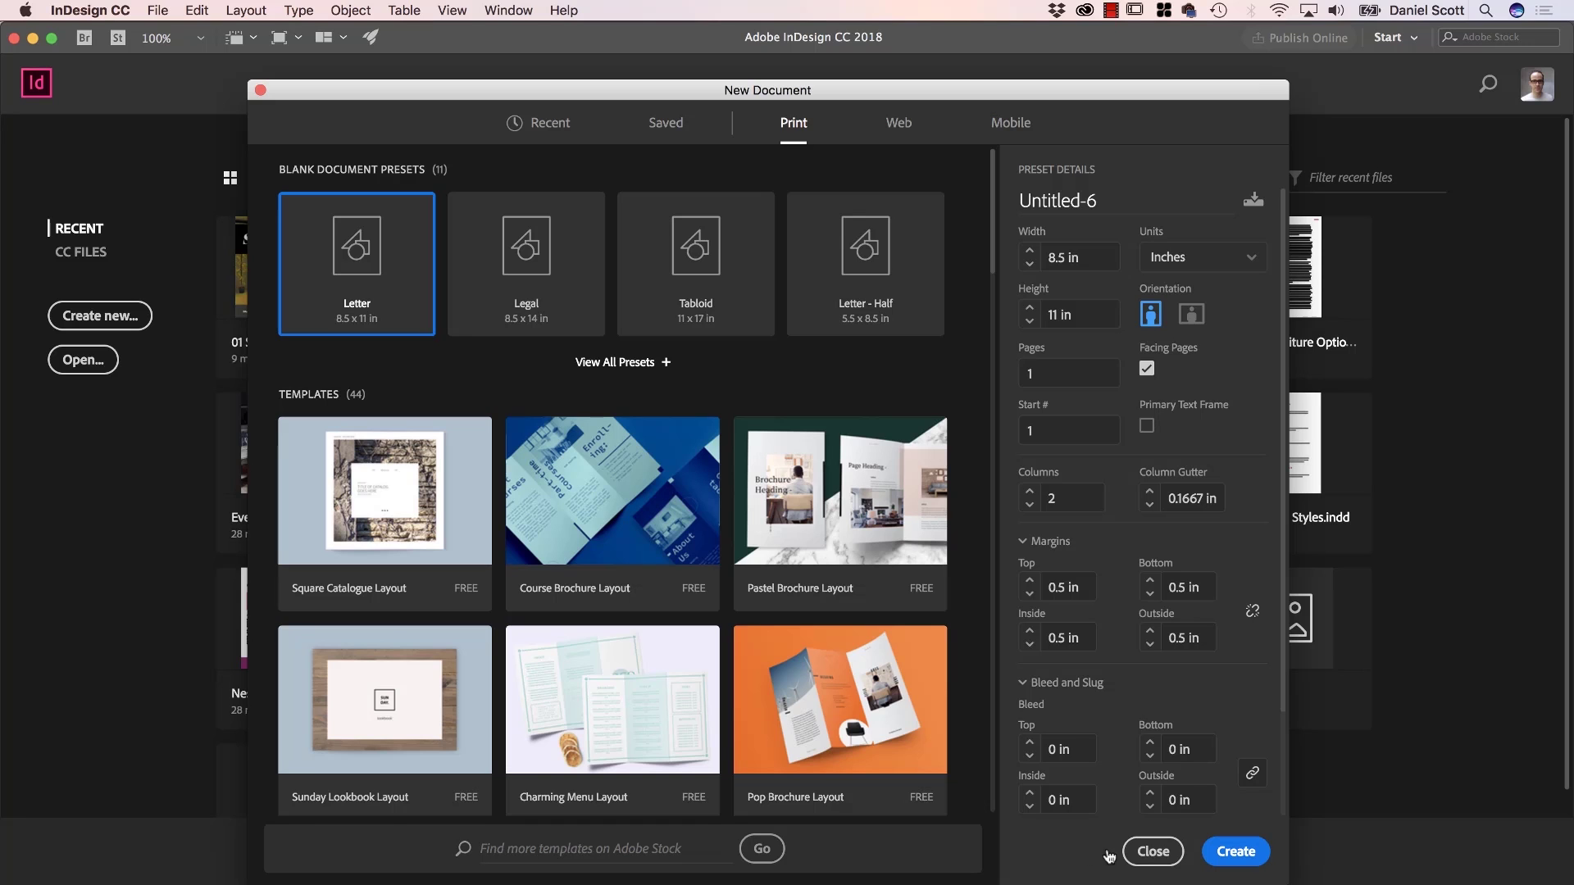
{"action": "left_click", "coordinate": [1152, 853]}
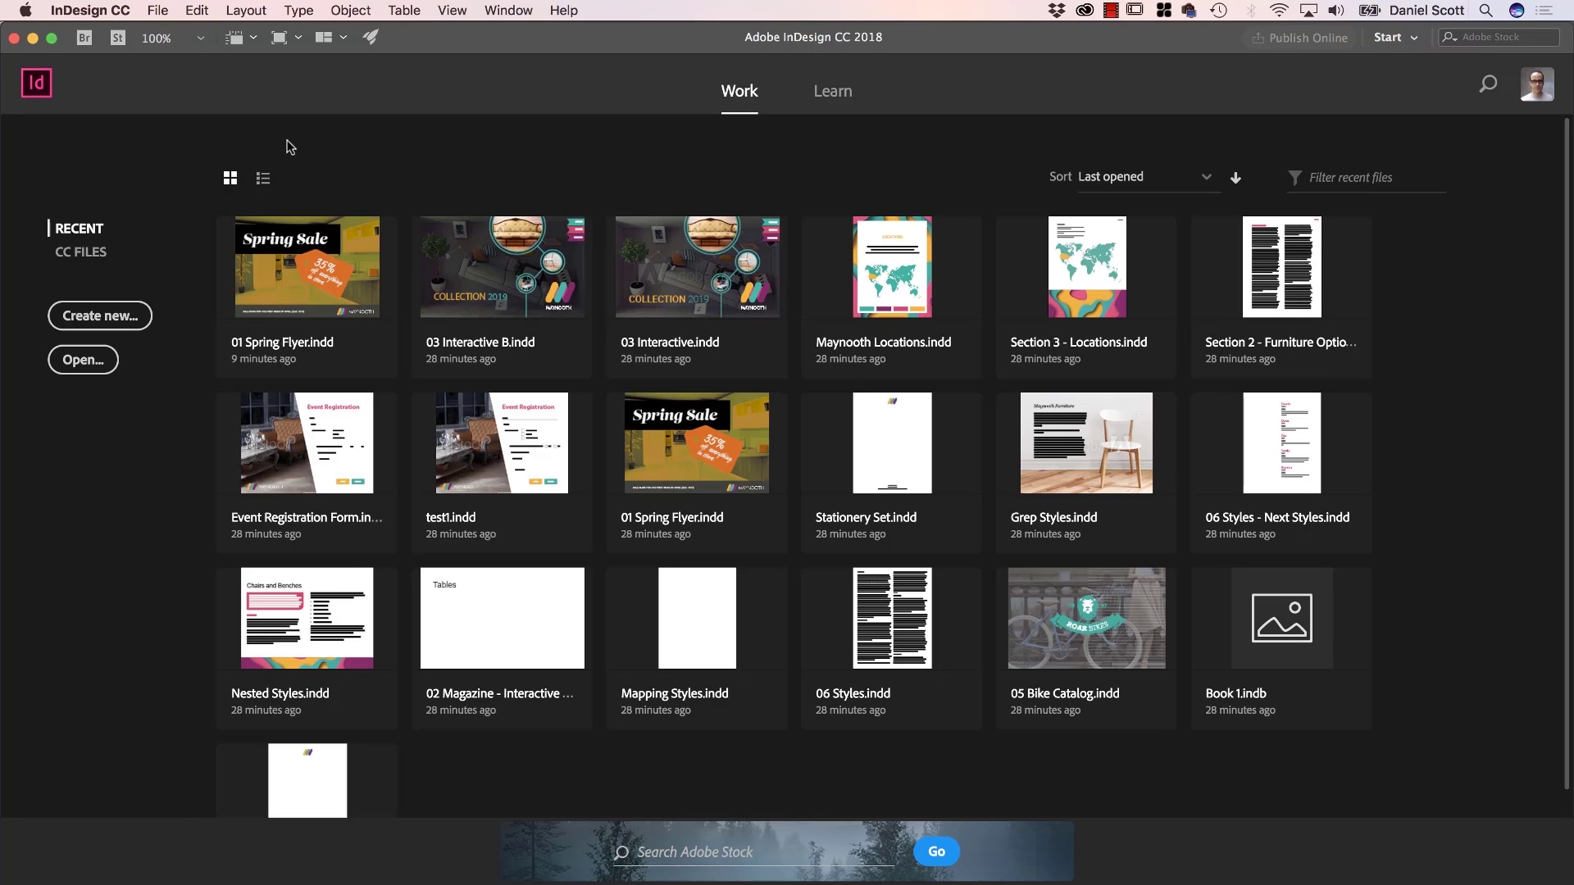
Edit the [Default] document preset to use two columns, a 0.4375 in gutter and a 1 in bottom margin
{"action": "left_click", "coordinate": [155, 10]}
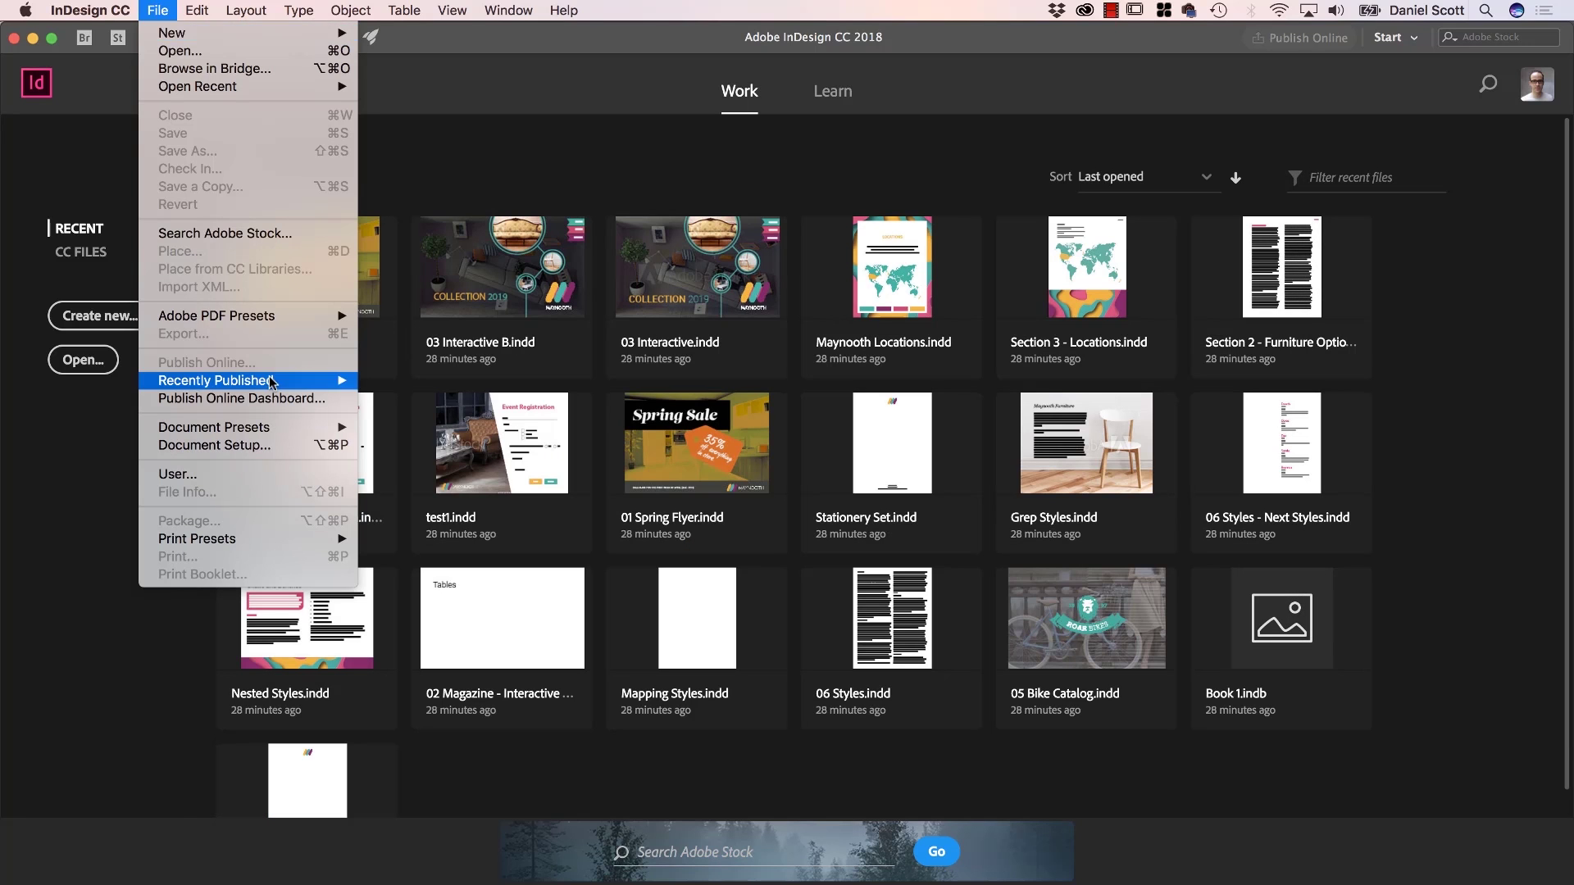
{"action": "mouse_move", "coordinate": [236, 433]}
{"action": "left_click", "coordinate": [398, 428]}
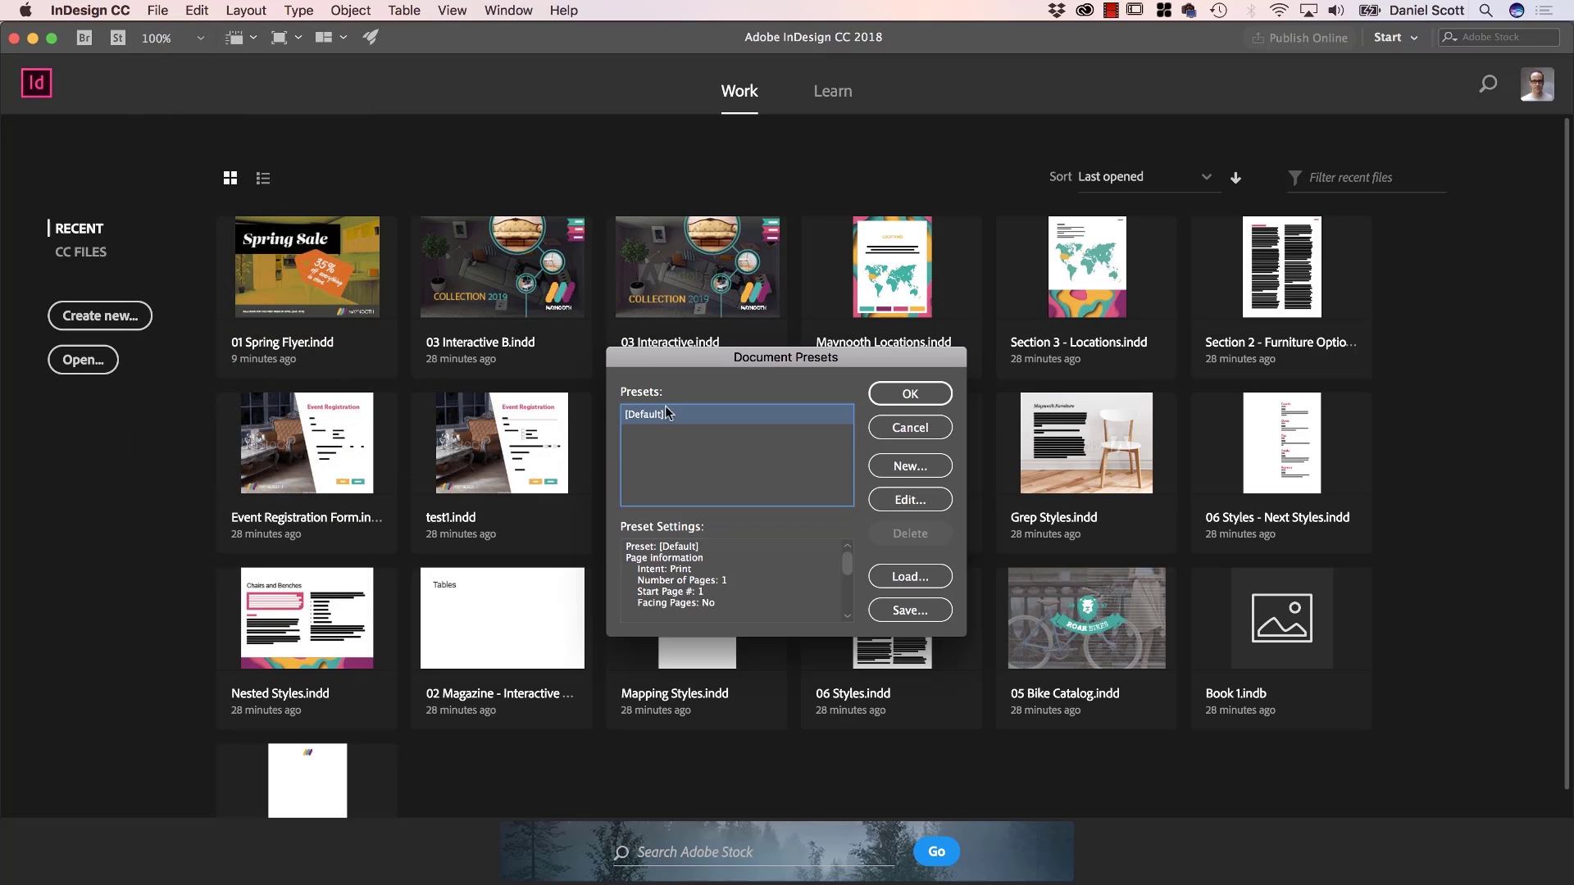
{"action": "double_click", "coordinate": [647, 416]}
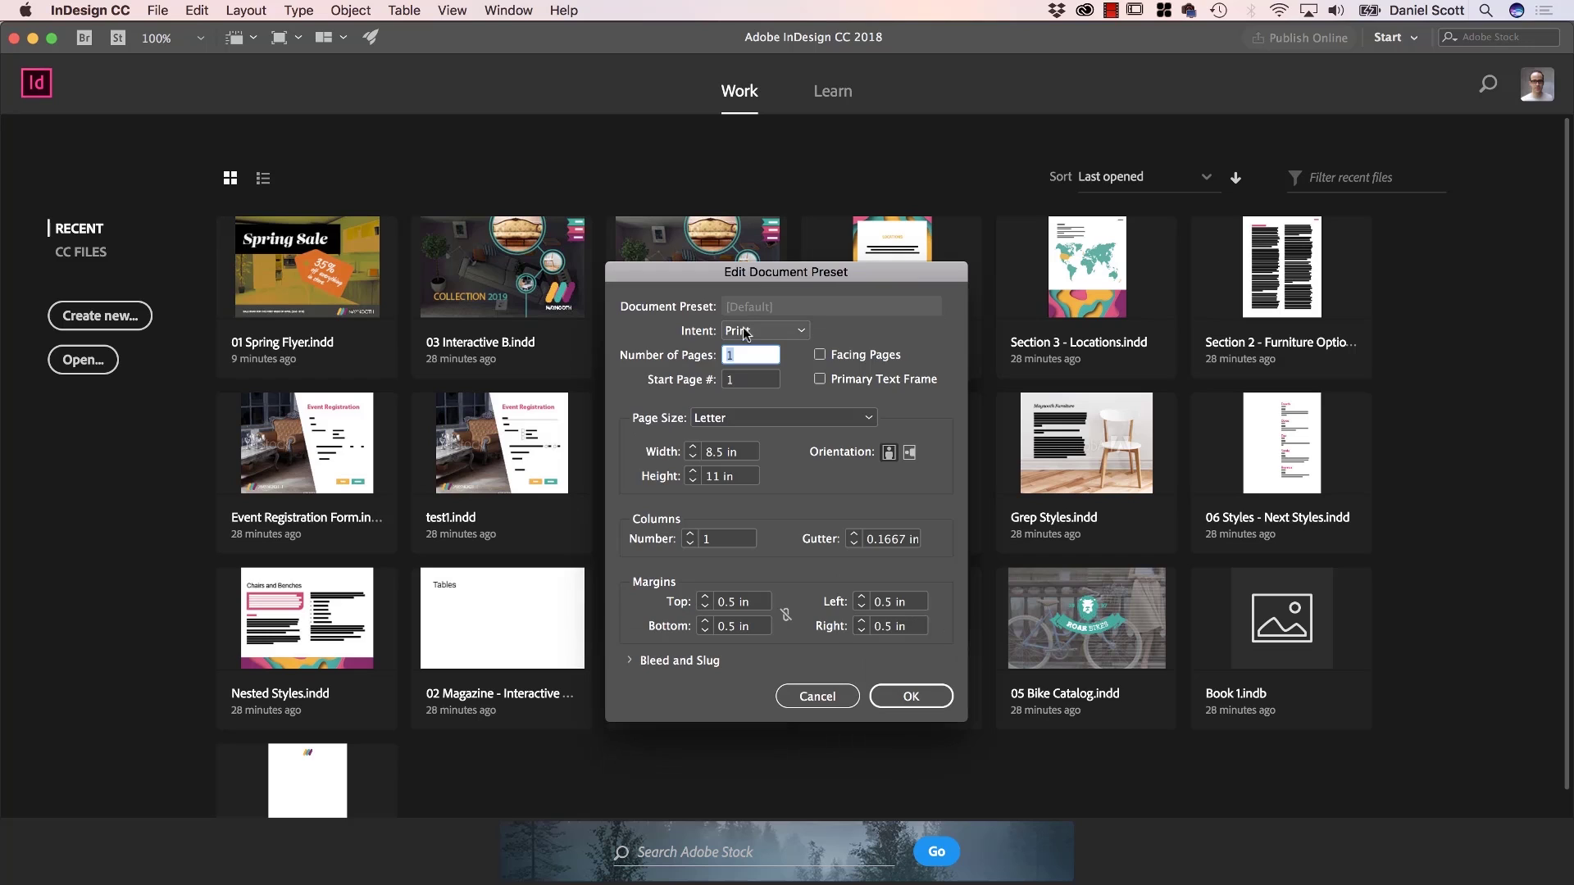
{"action": "left_click", "coordinate": [752, 419]}
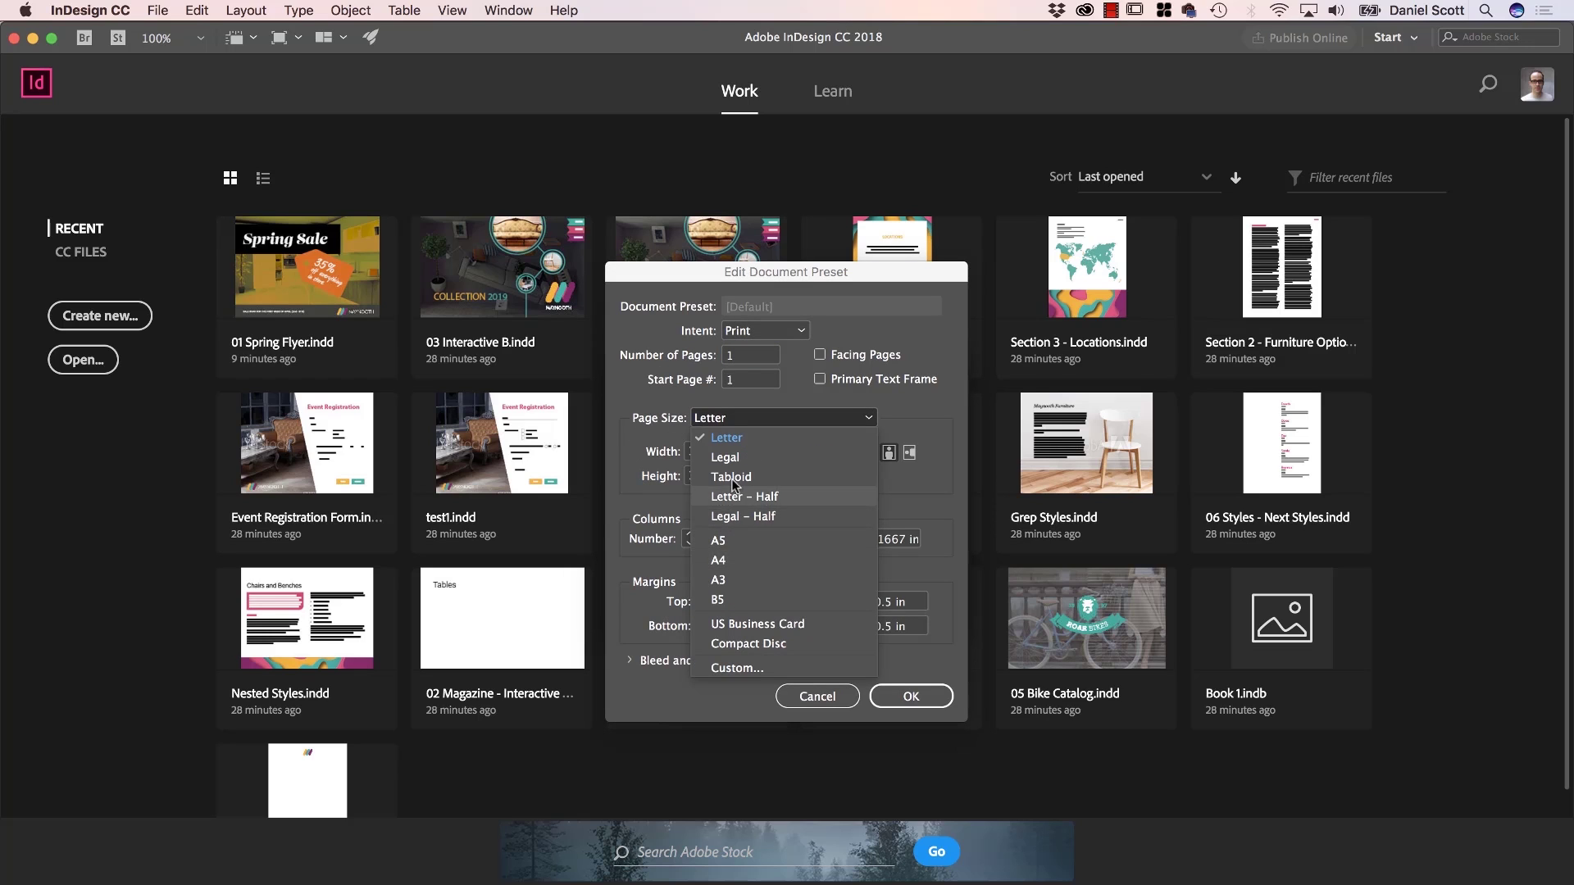
{"action": "left_click", "coordinate": [663, 394]}
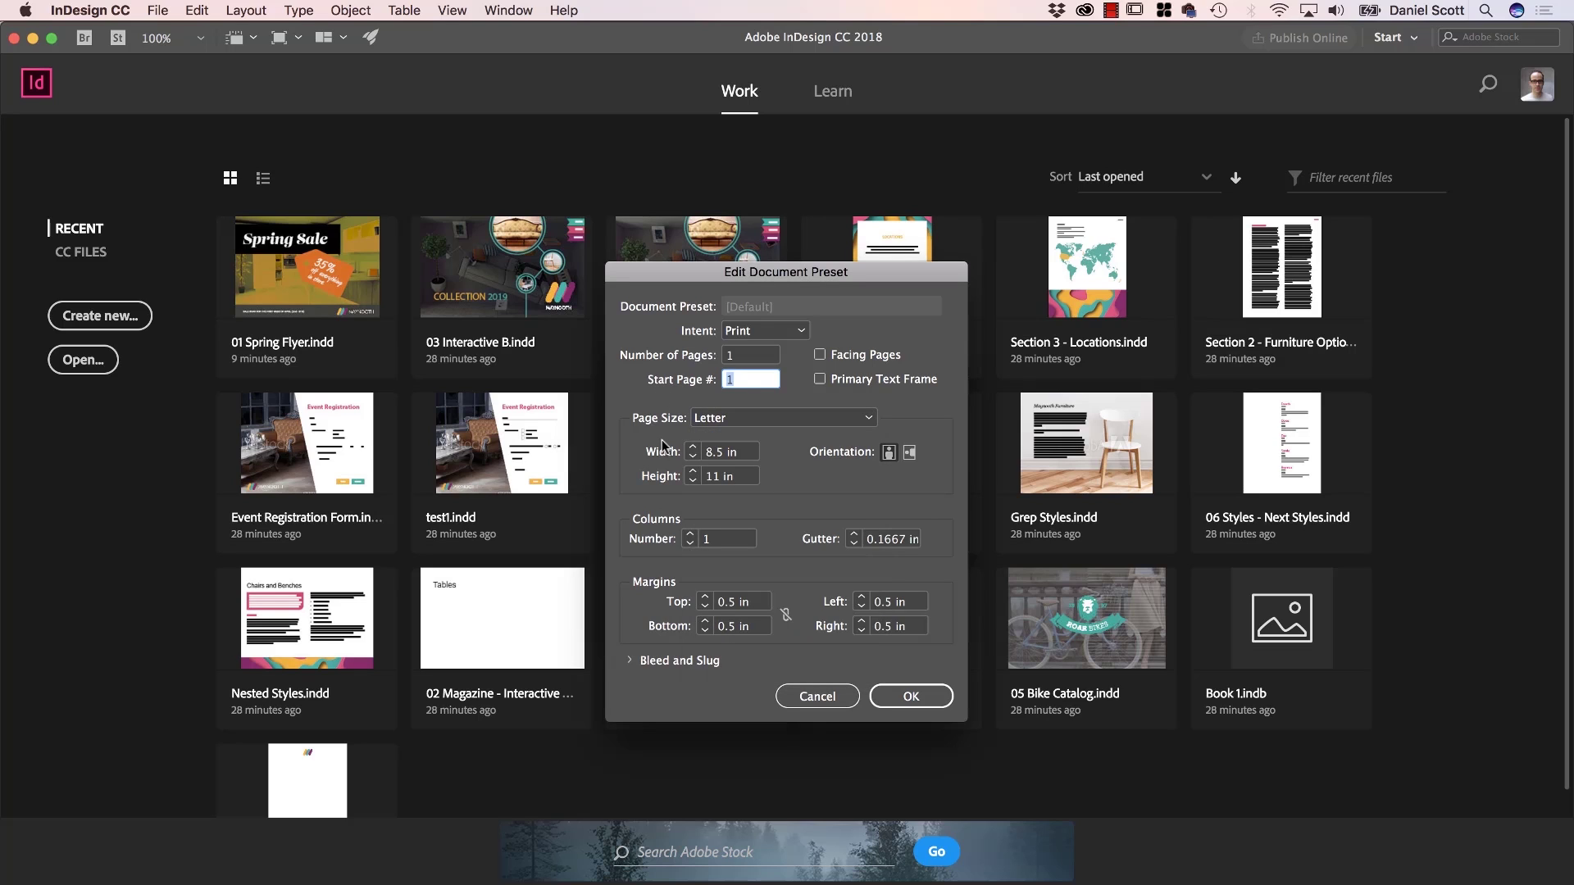
{"action": "left_click", "coordinate": [910, 452]}
{"action": "left_click", "coordinate": [888, 452]}
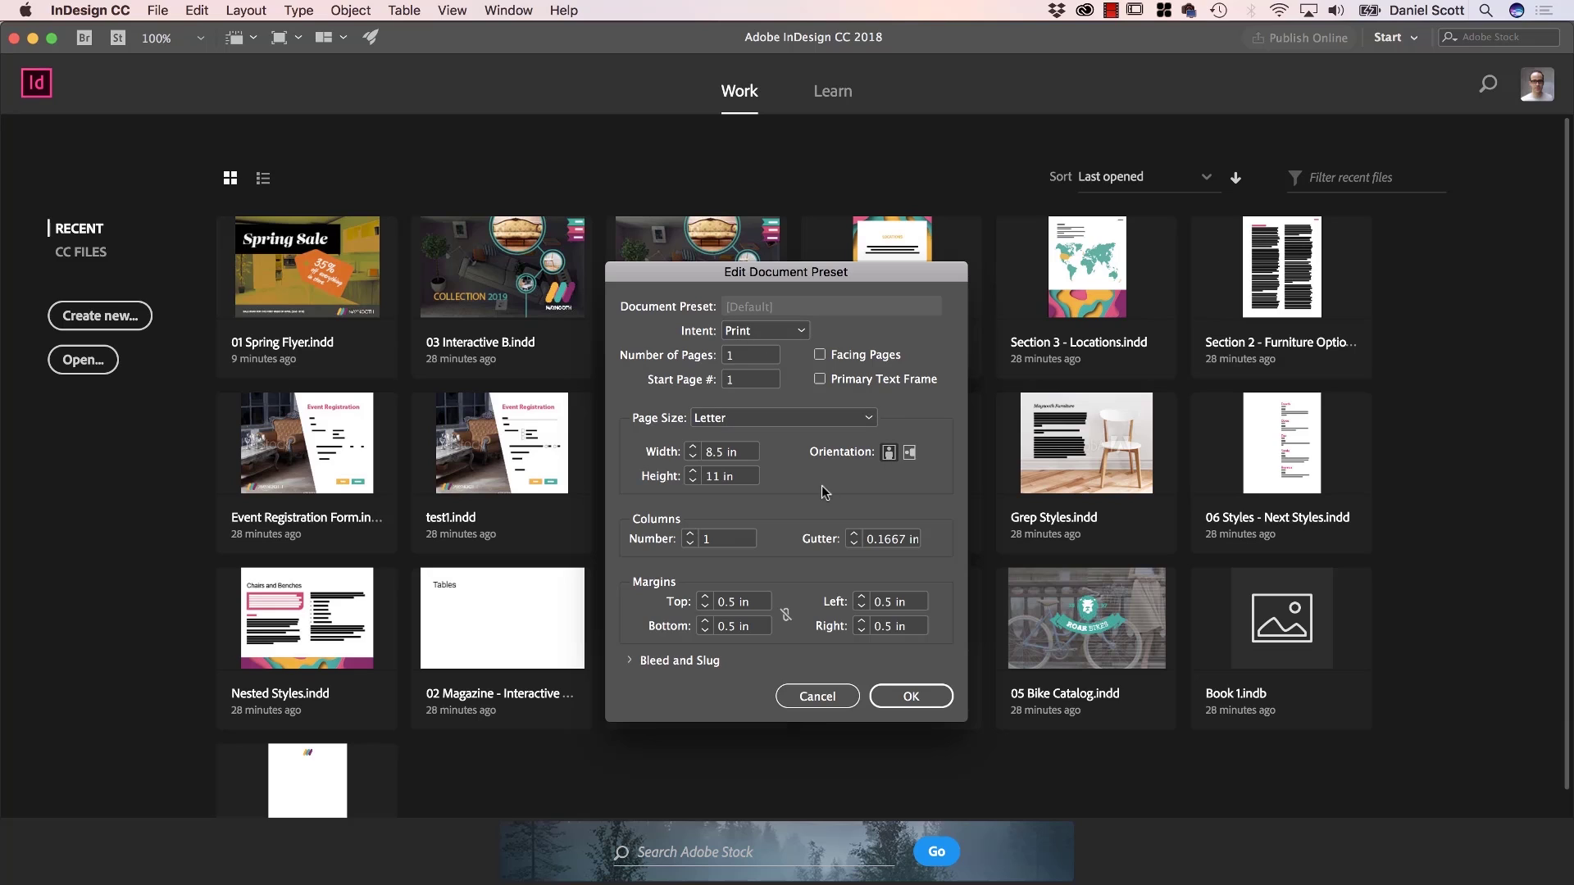
{"action": "left_click", "coordinate": [690, 534]}
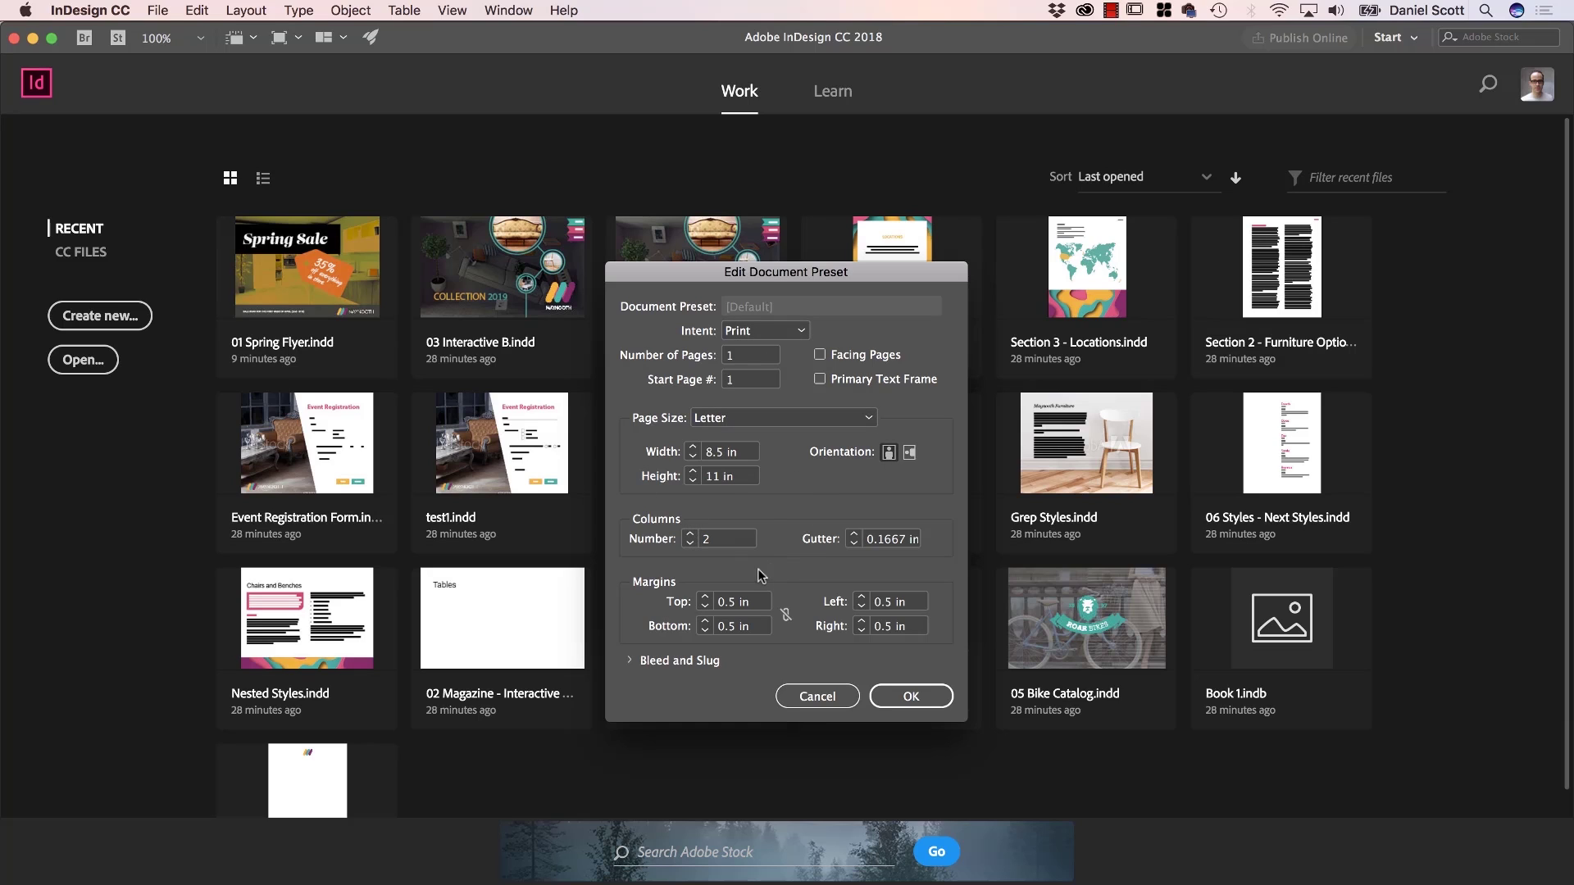
{"action": "left_click", "coordinate": [852, 533]}
{"action": "left_click", "coordinate": [755, 628]}
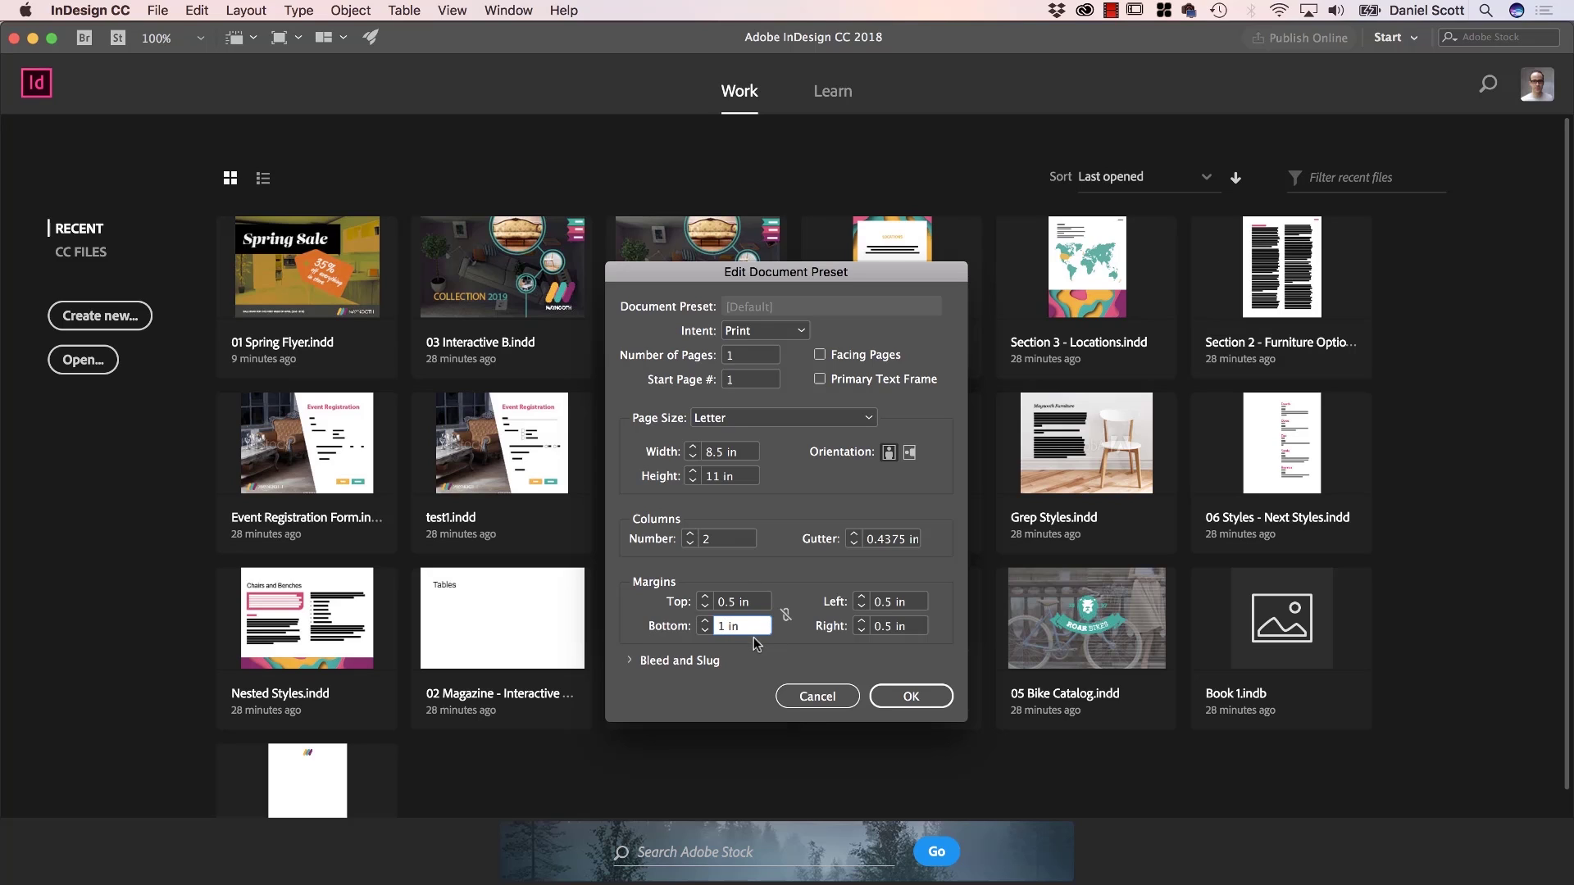
Set the bleed of the [Default] document preset to 0.125 in on all sides and save the preset changes
{"action": "left_click", "coordinate": [645, 661]}
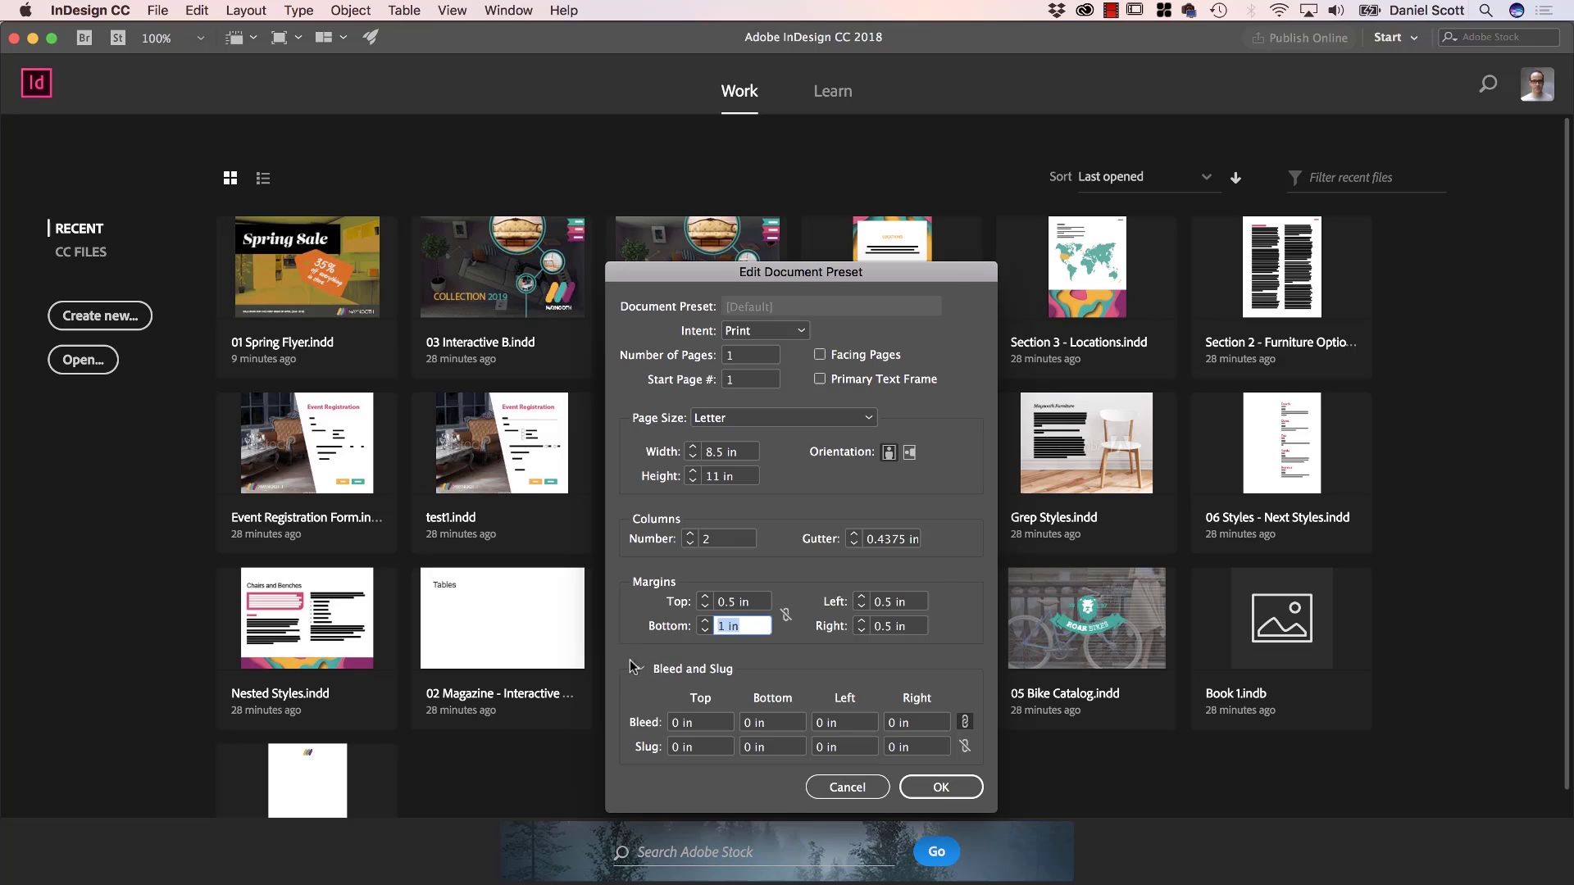
{"action": "left_click", "coordinate": [705, 727]}
{"action": "key", "text": "BackSpace"}
{"action": "type", "text": ".125"}
{"action": "key", "text": "Tab"}
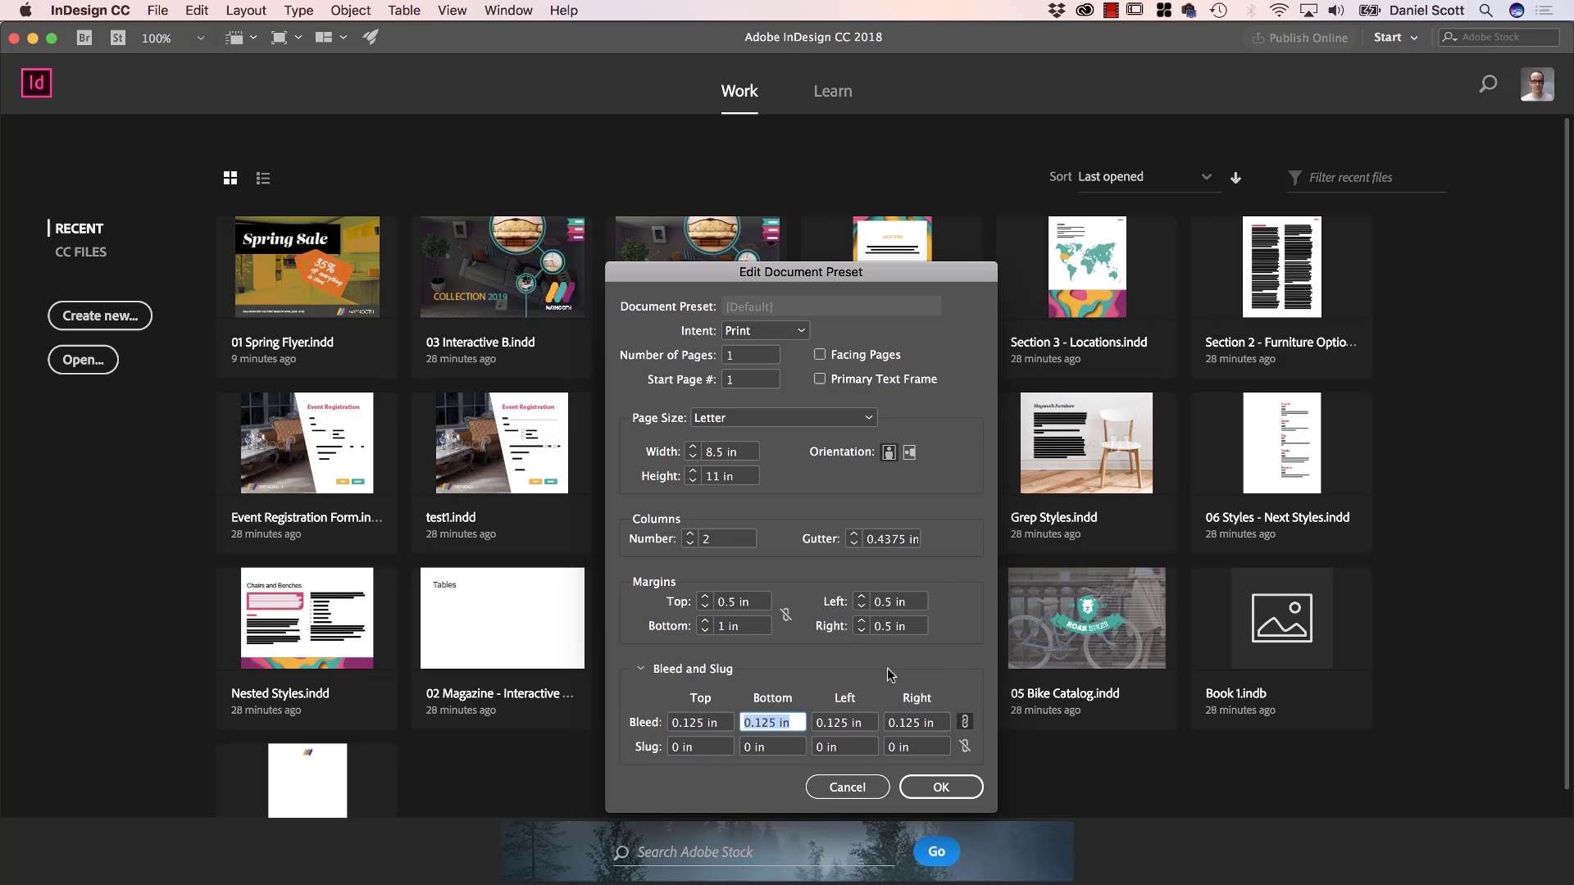
{"action": "left_click", "coordinate": [933, 789]}
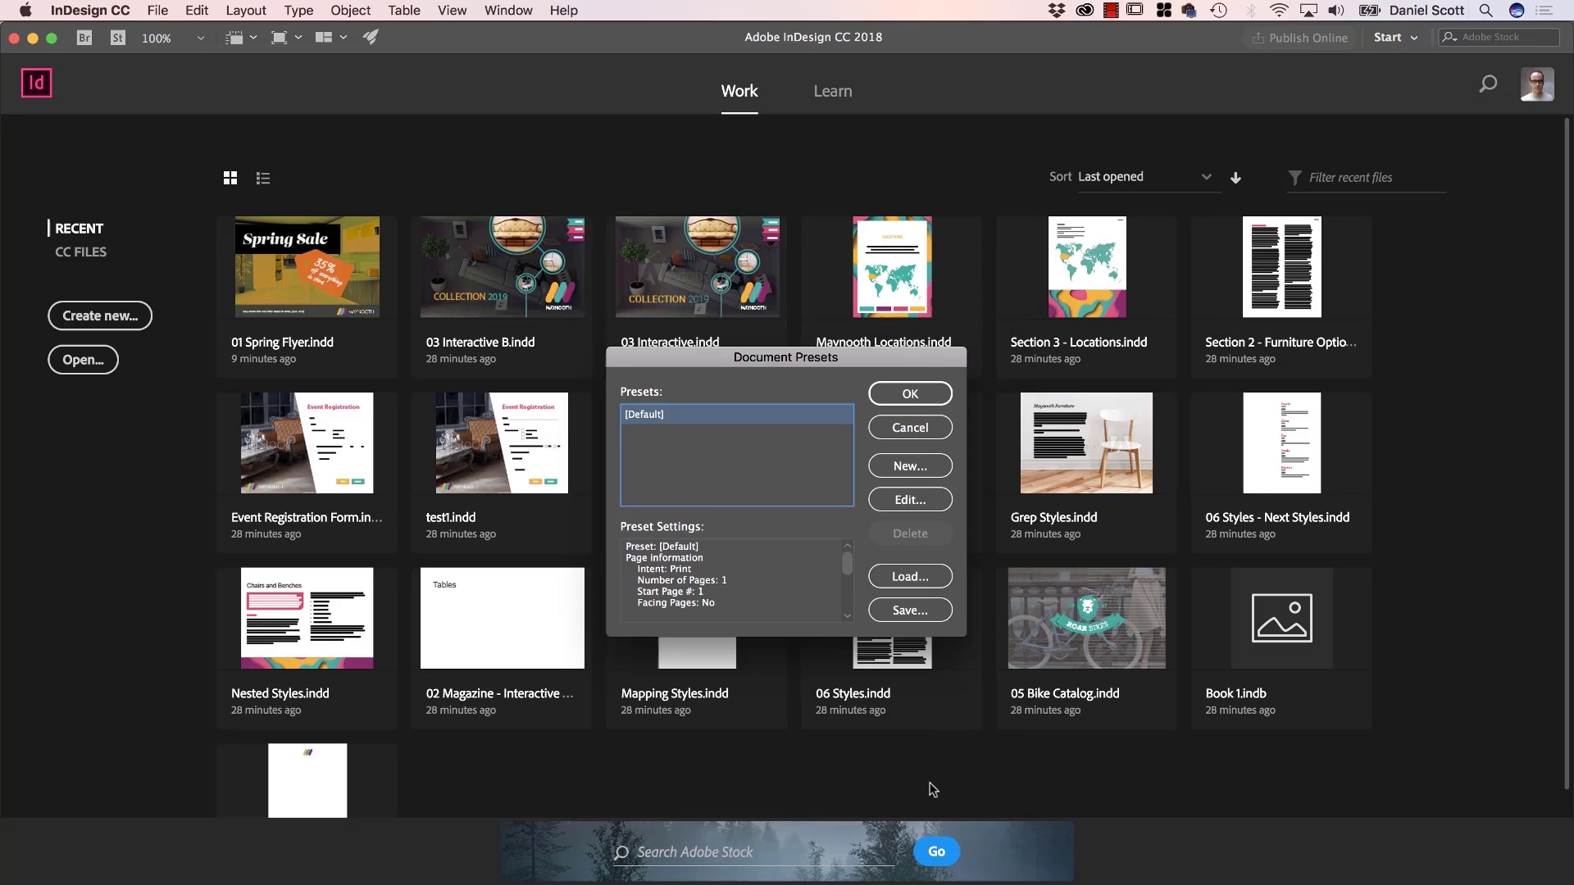
{"action": "left_click", "coordinate": [918, 392]}
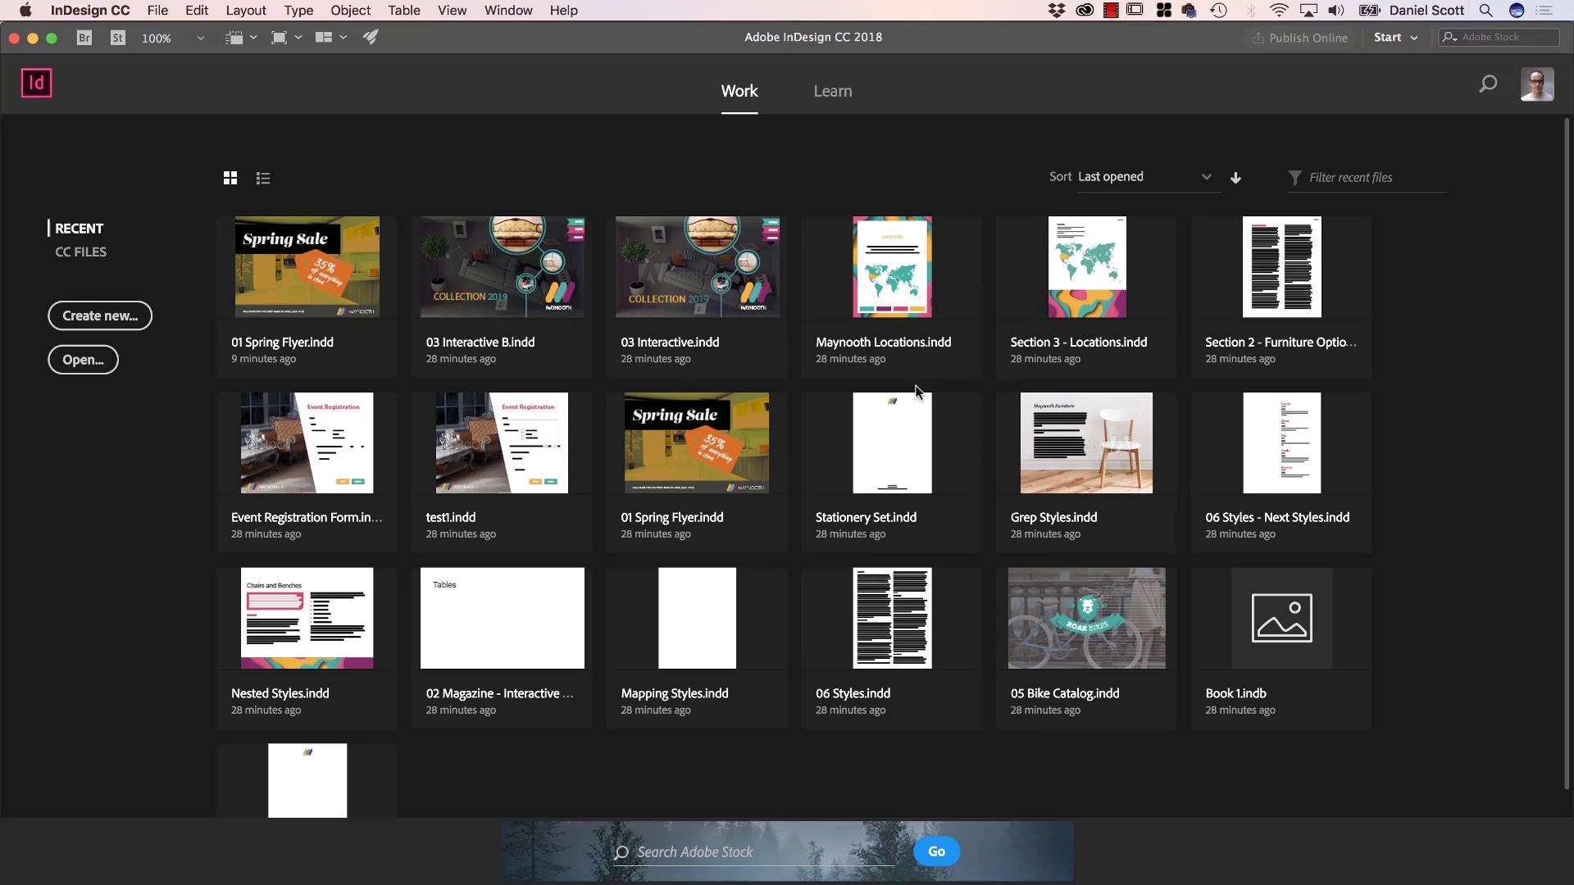
Check the columns, gutter, margins and bleed of the Letter print preset for a new document, and close without creating it
{"action": "left_click", "coordinate": [123, 313]}
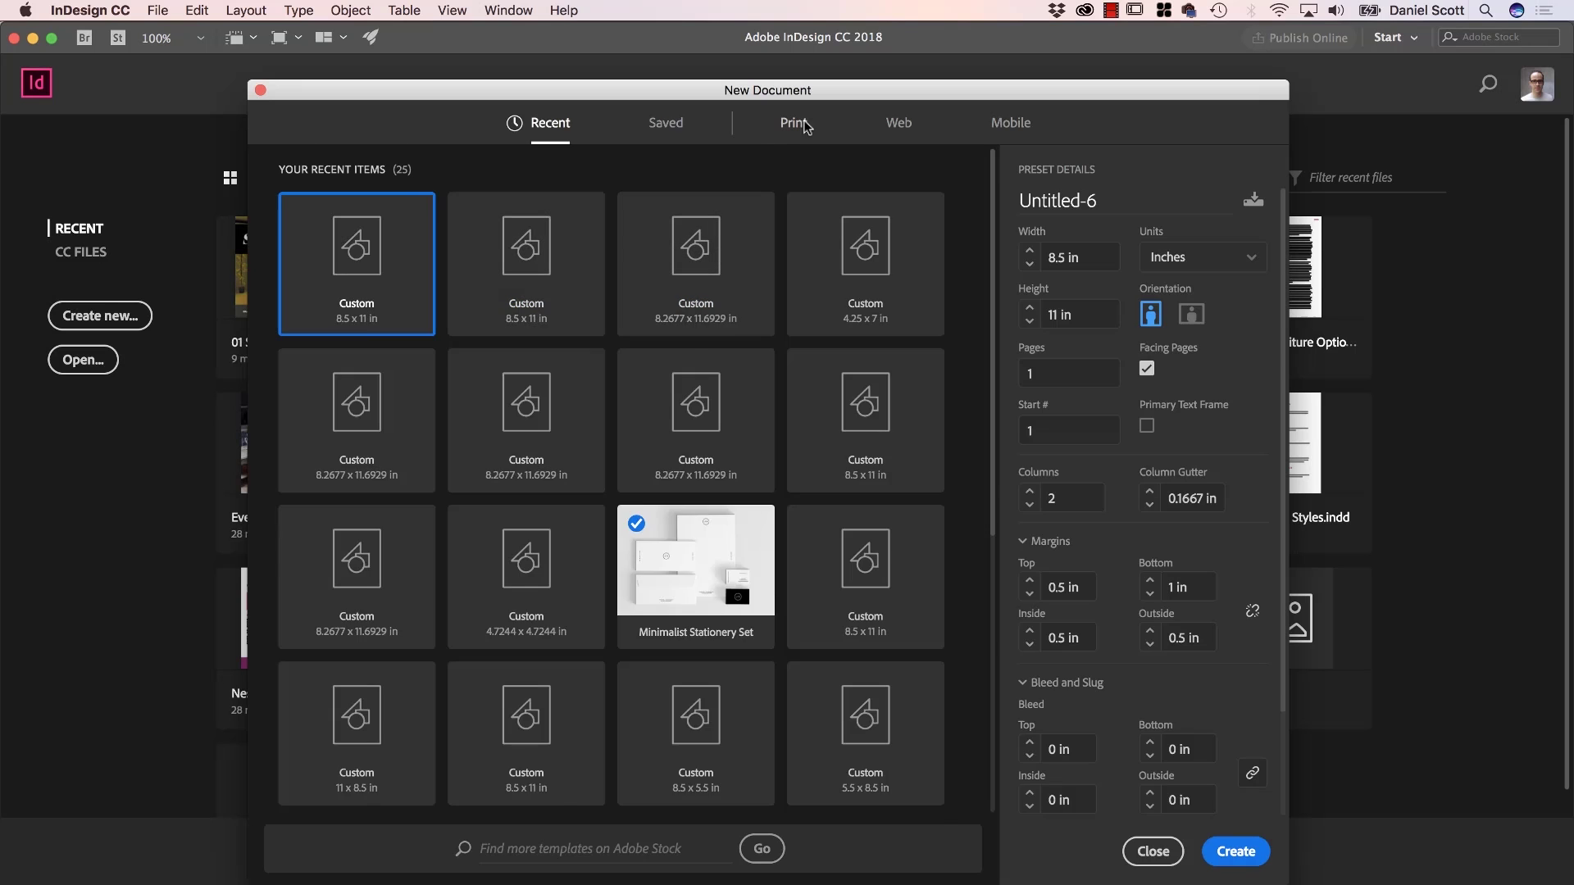
{"action": "left_click", "coordinate": [791, 126]}
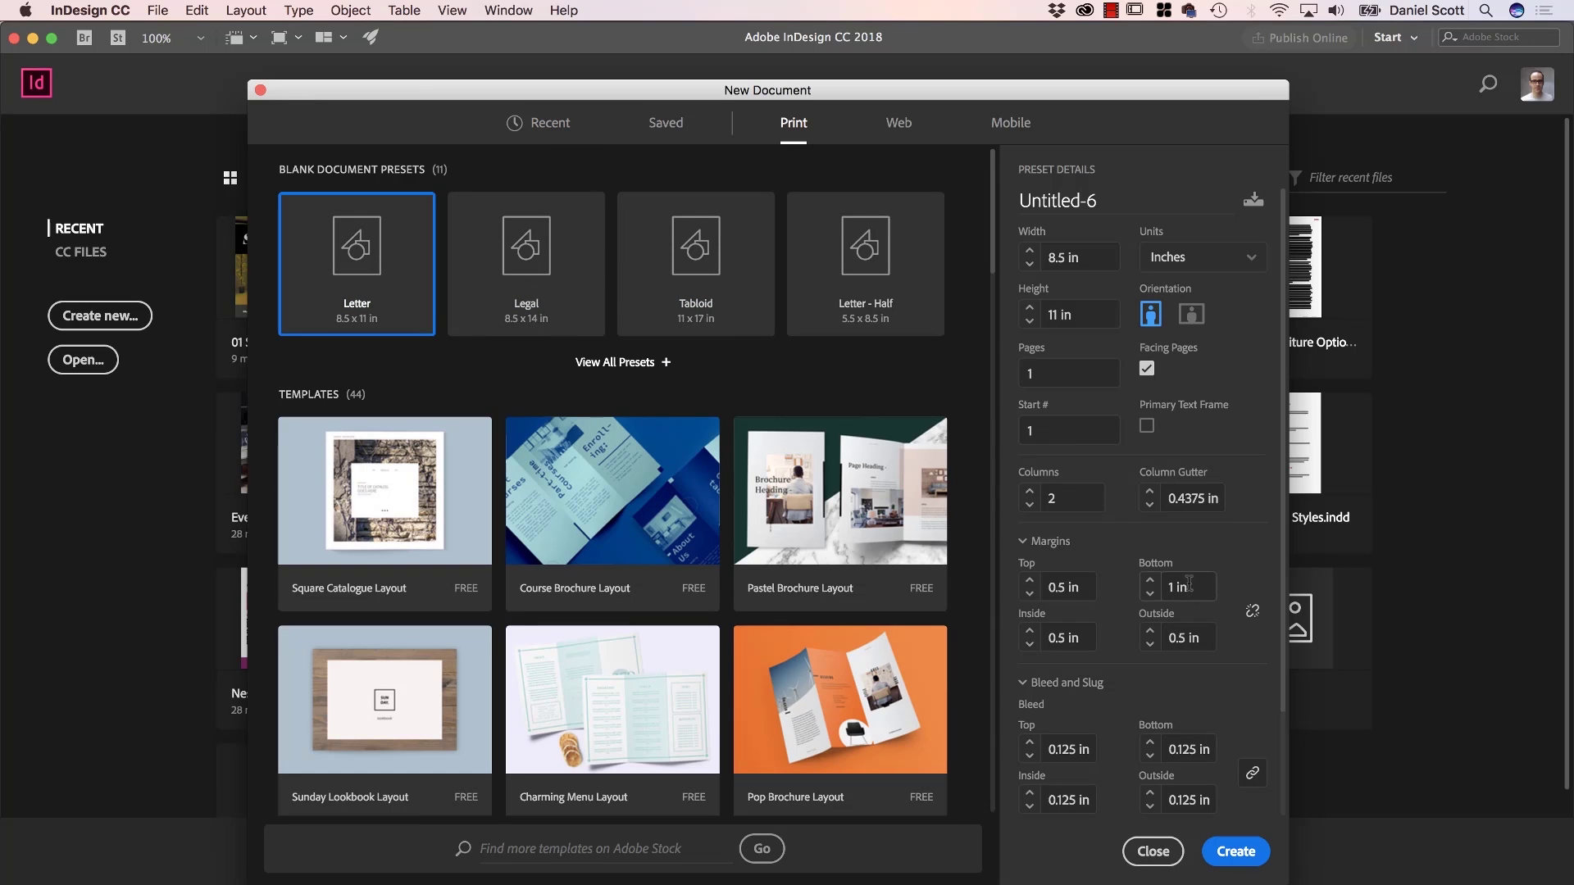
{"action": "scroll", "coordinate": [1184, 597], "scroll_direction": "down", "scroll_amount": 2}
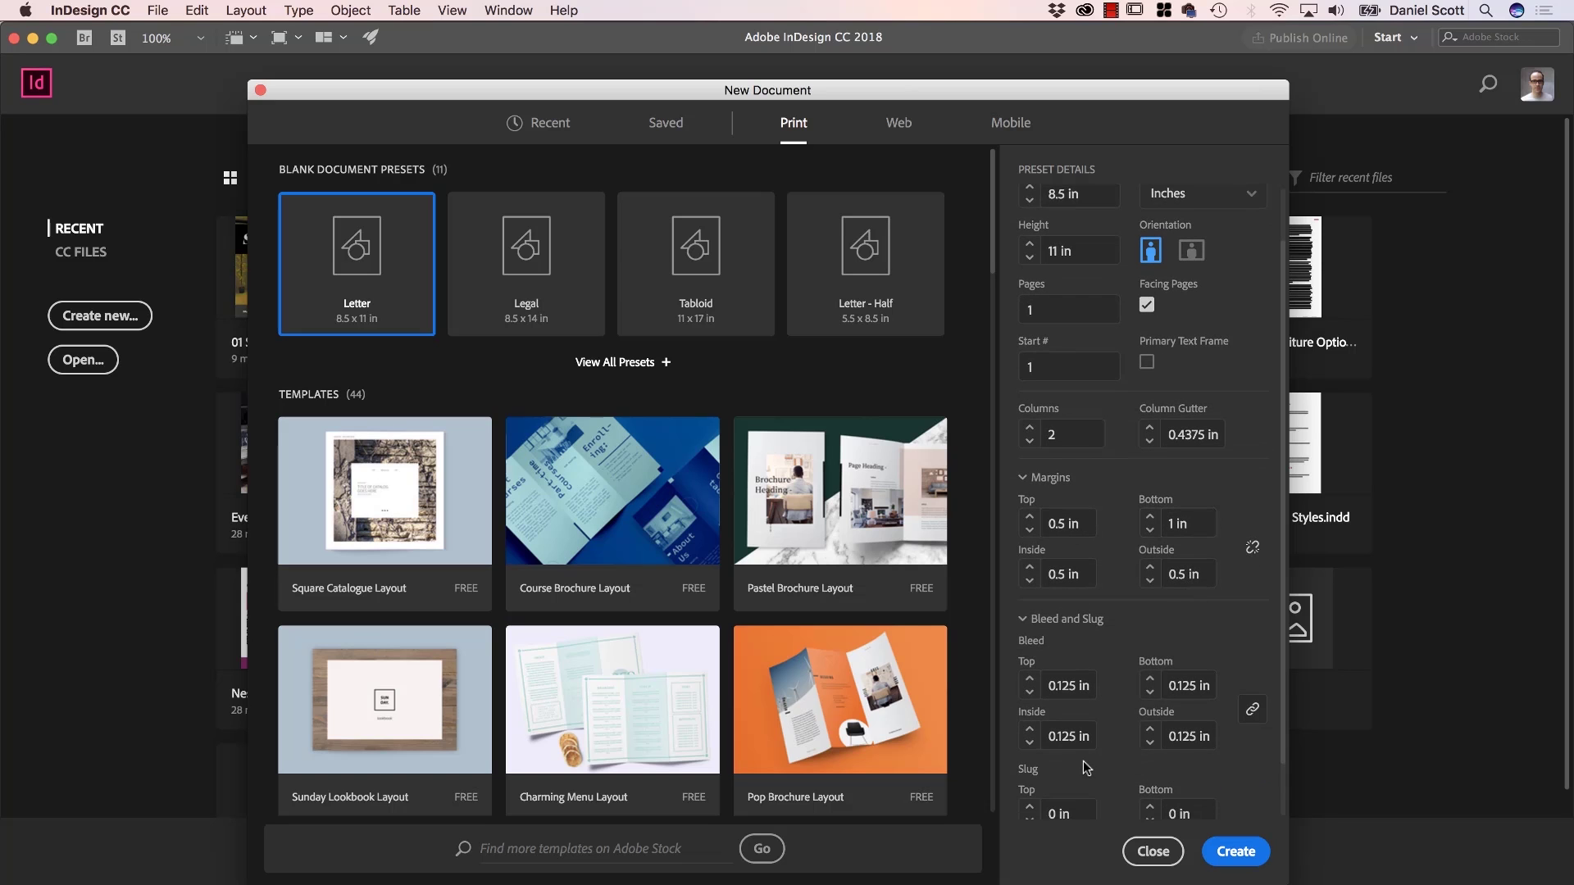
{"action": "scroll", "coordinate": [1087, 768], "scroll_direction": "up", "scroll_amount": 2}
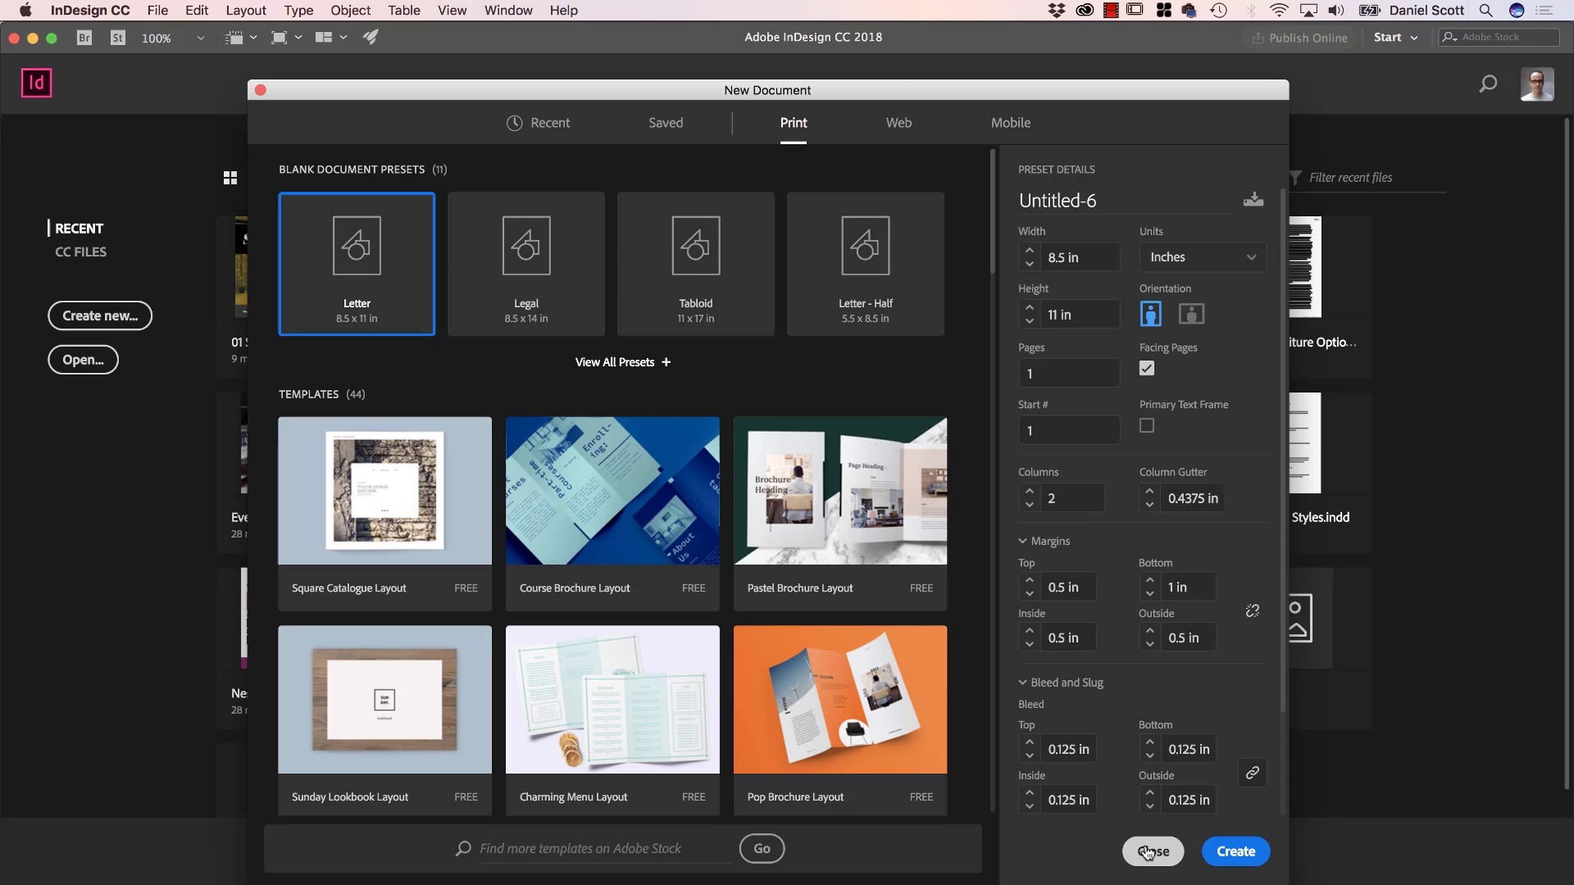
{"action": "left_click", "coordinate": [1151, 851]}
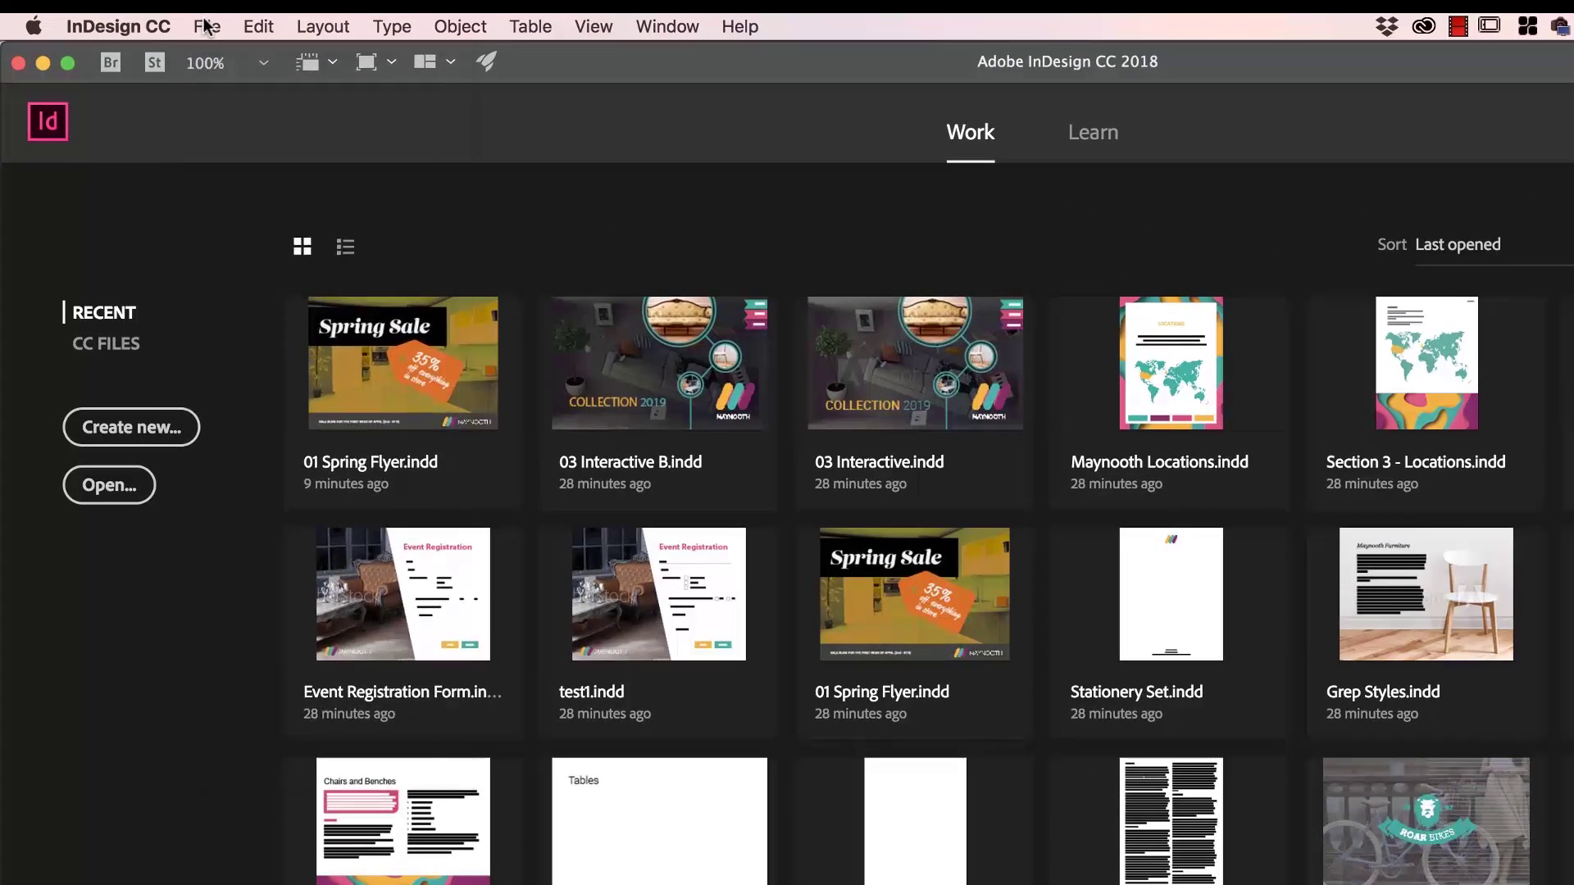
Reopen the document preset definitions and review the options for creating, editing and loading presets
{"action": "left_click", "coordinate": [158, 10]}
{"action": "mouse_move", "coordinate": [320, 574]}
{"action": "left_click", "coordinate": [529, 582]}
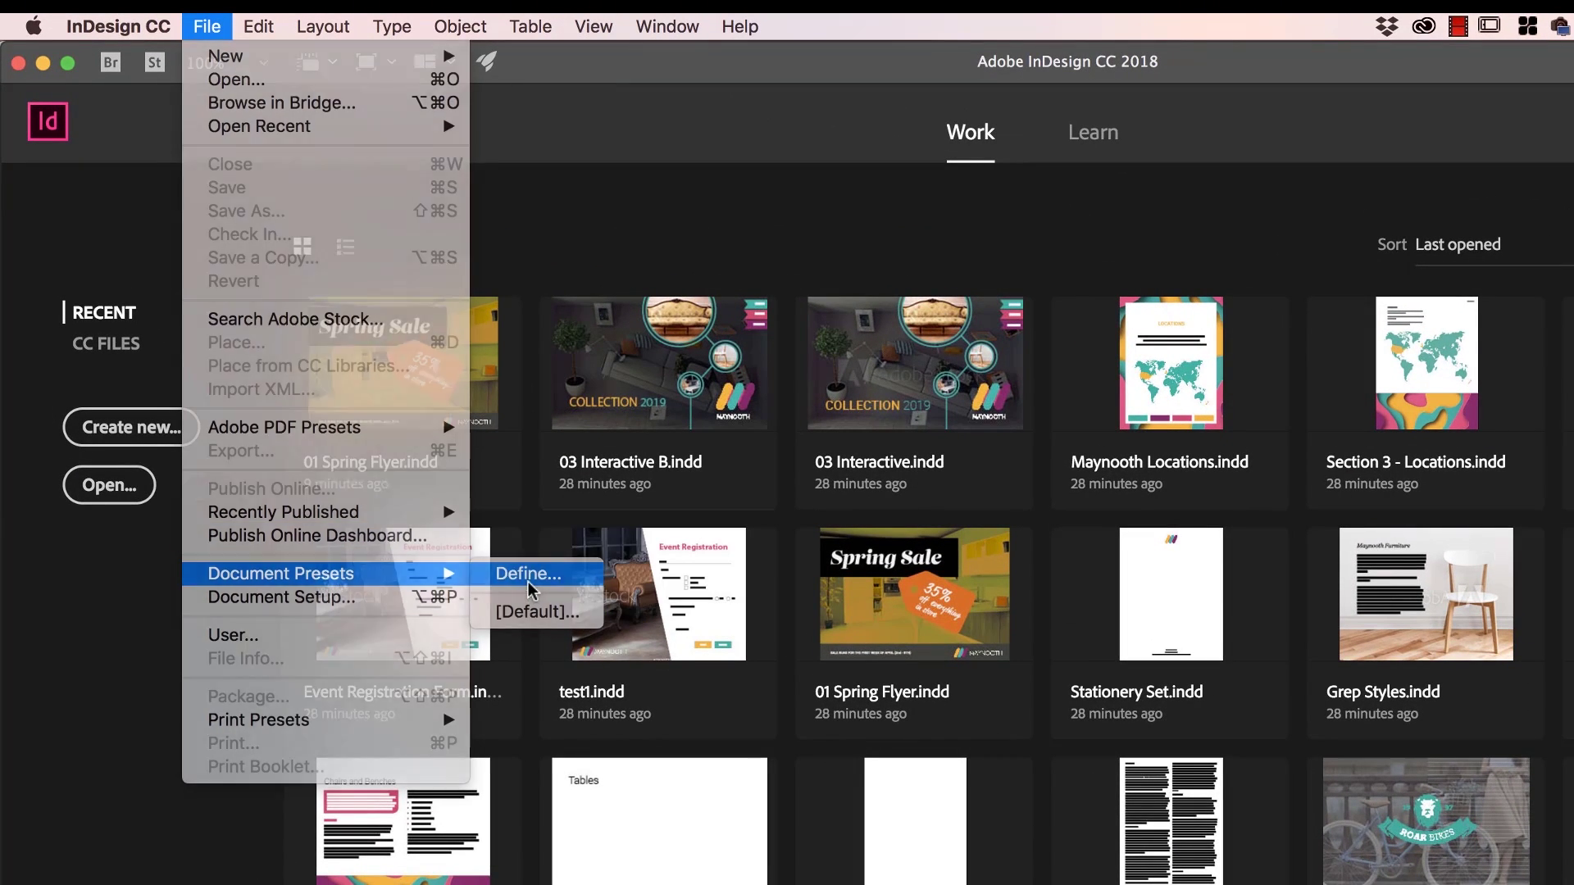
{"action": "left_click", "coordinate": [1183, 627]}
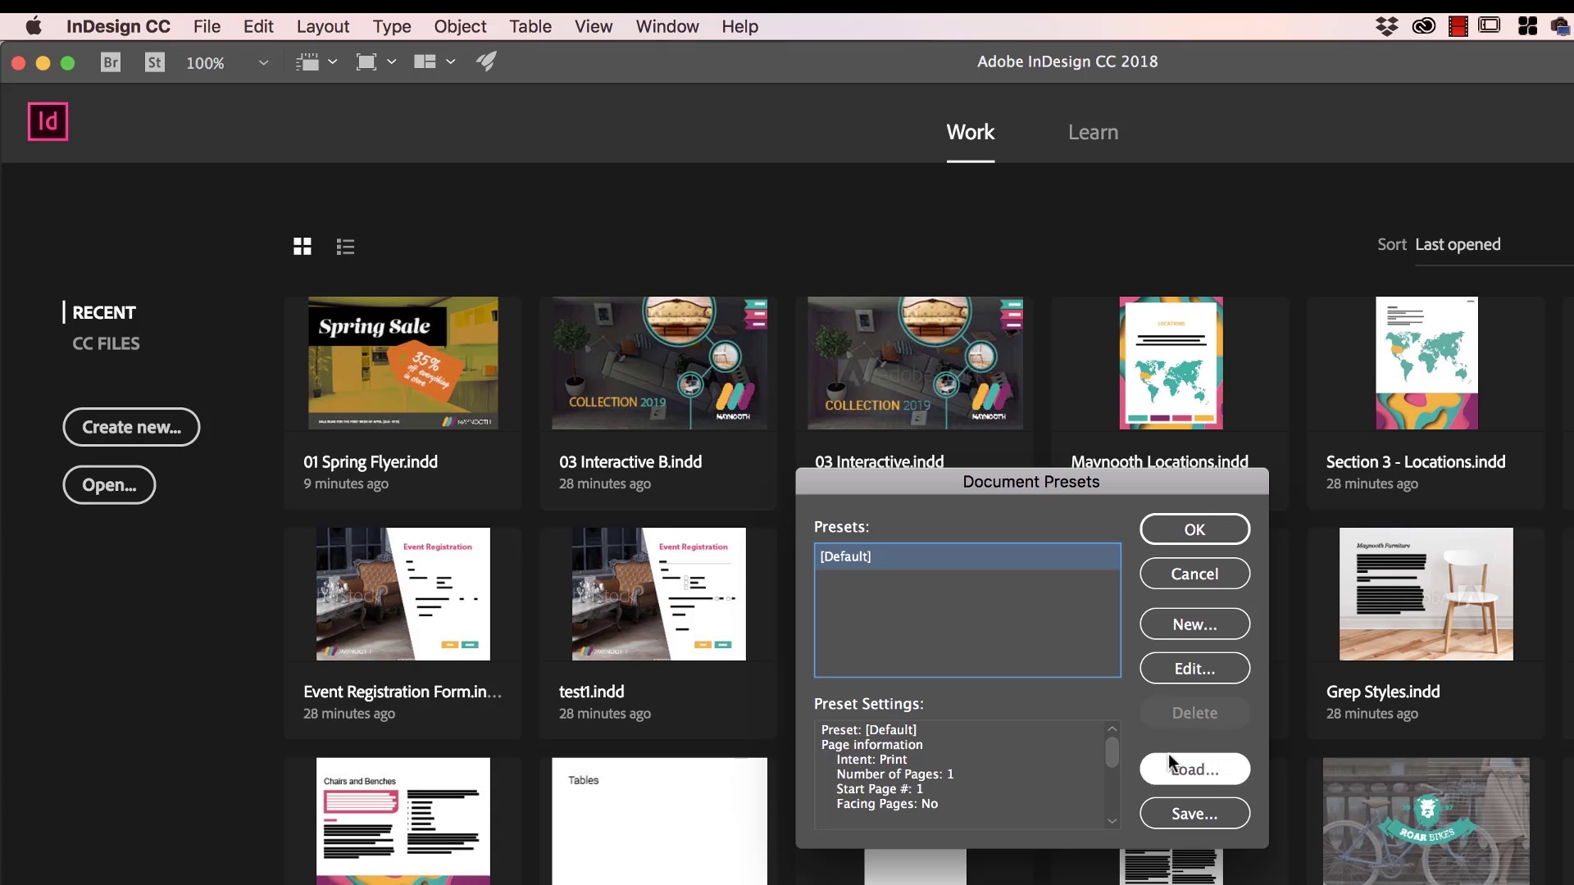
{"action": "left_click", "coordinate": [1195, 669]}
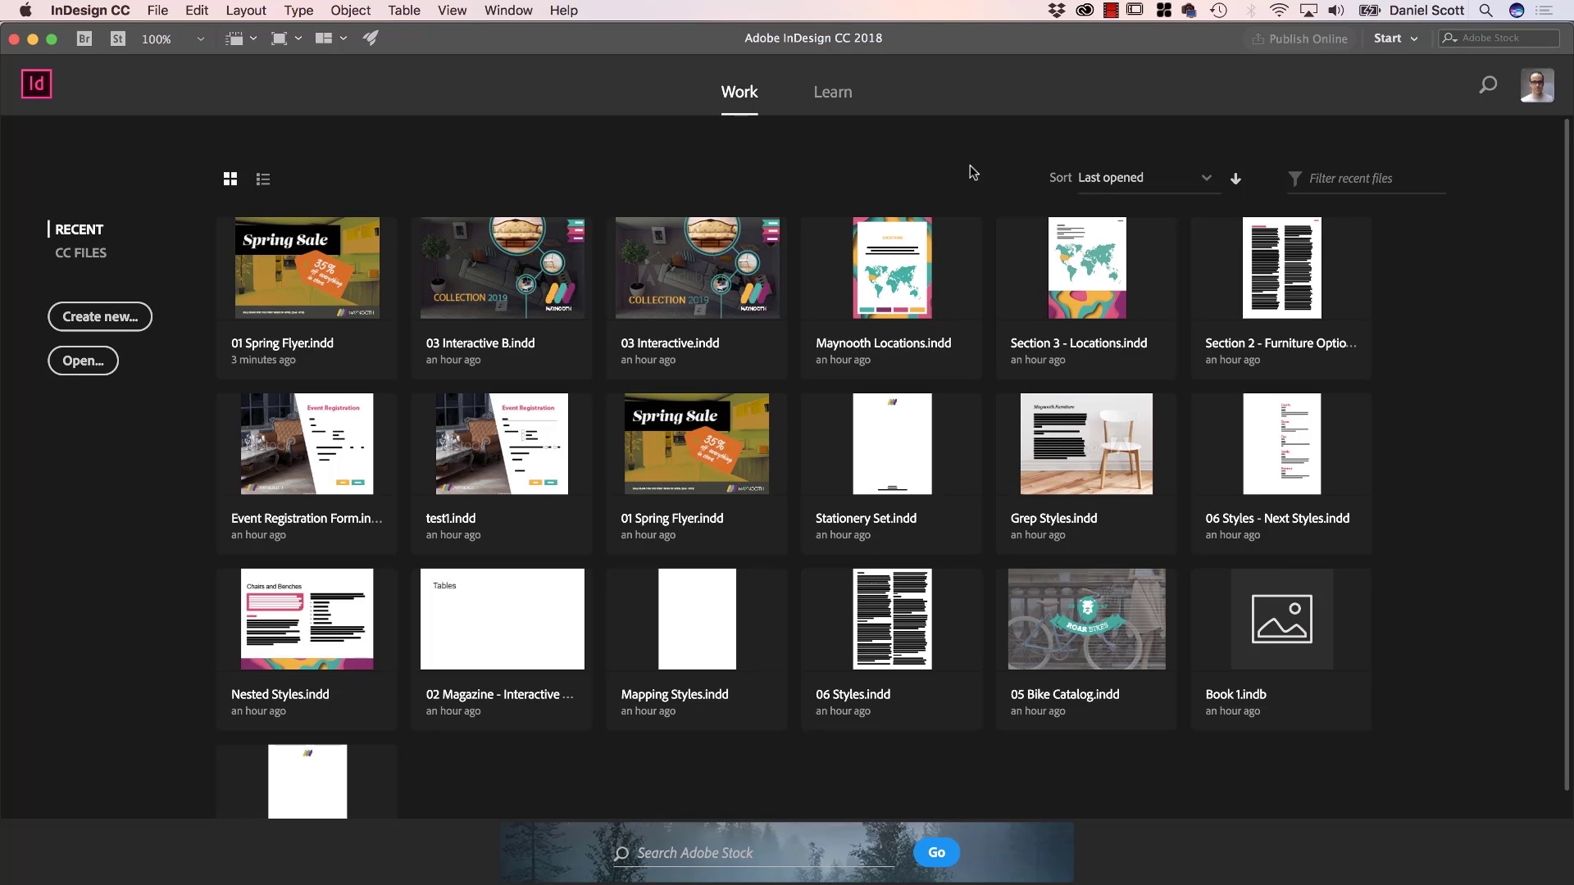
Open the recent file 01 Spring Flyer.indd and expand the collapsed panel group containing Pages
{"action": "left_click", "coordinate": [288, 271]}
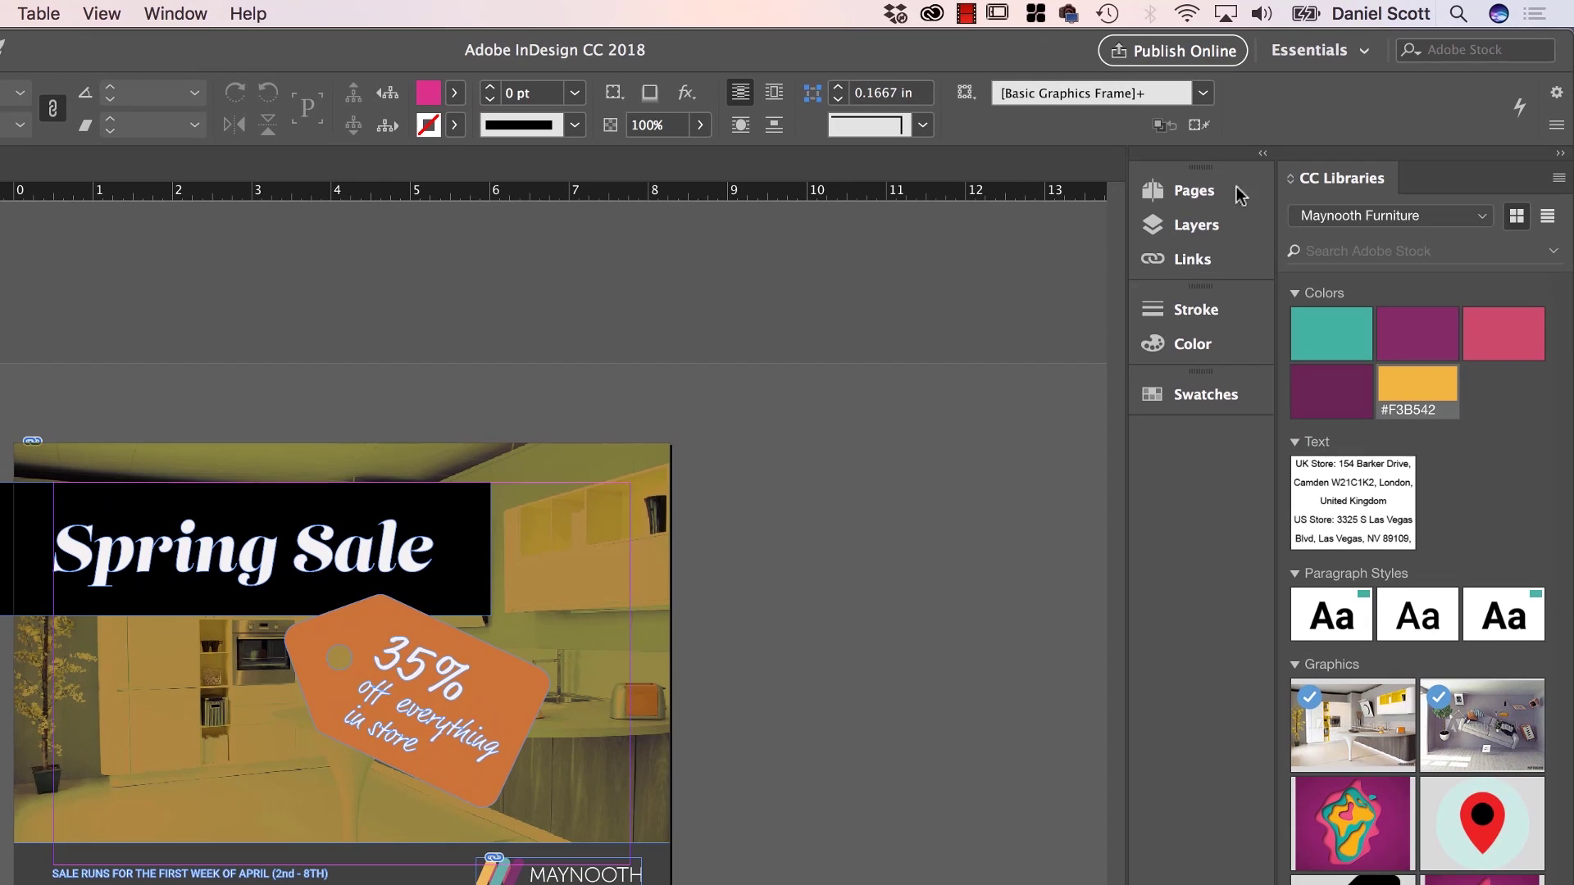
{"action": "left_click", "coordinate": [1196, 192]}
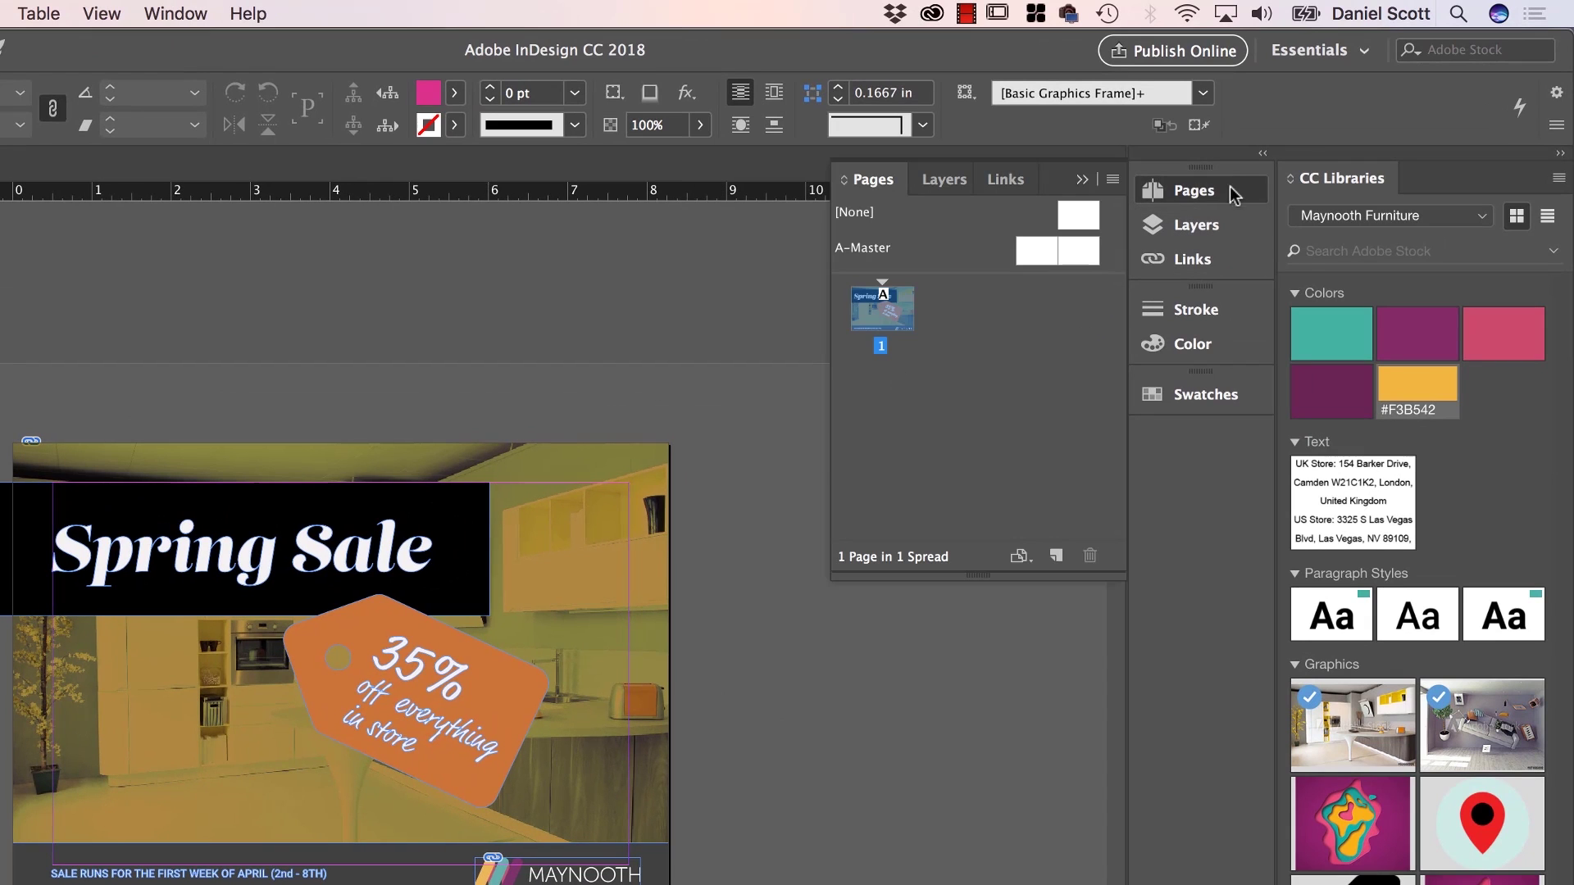
{"action": "left_click", "coordinate": [1264, 153]}
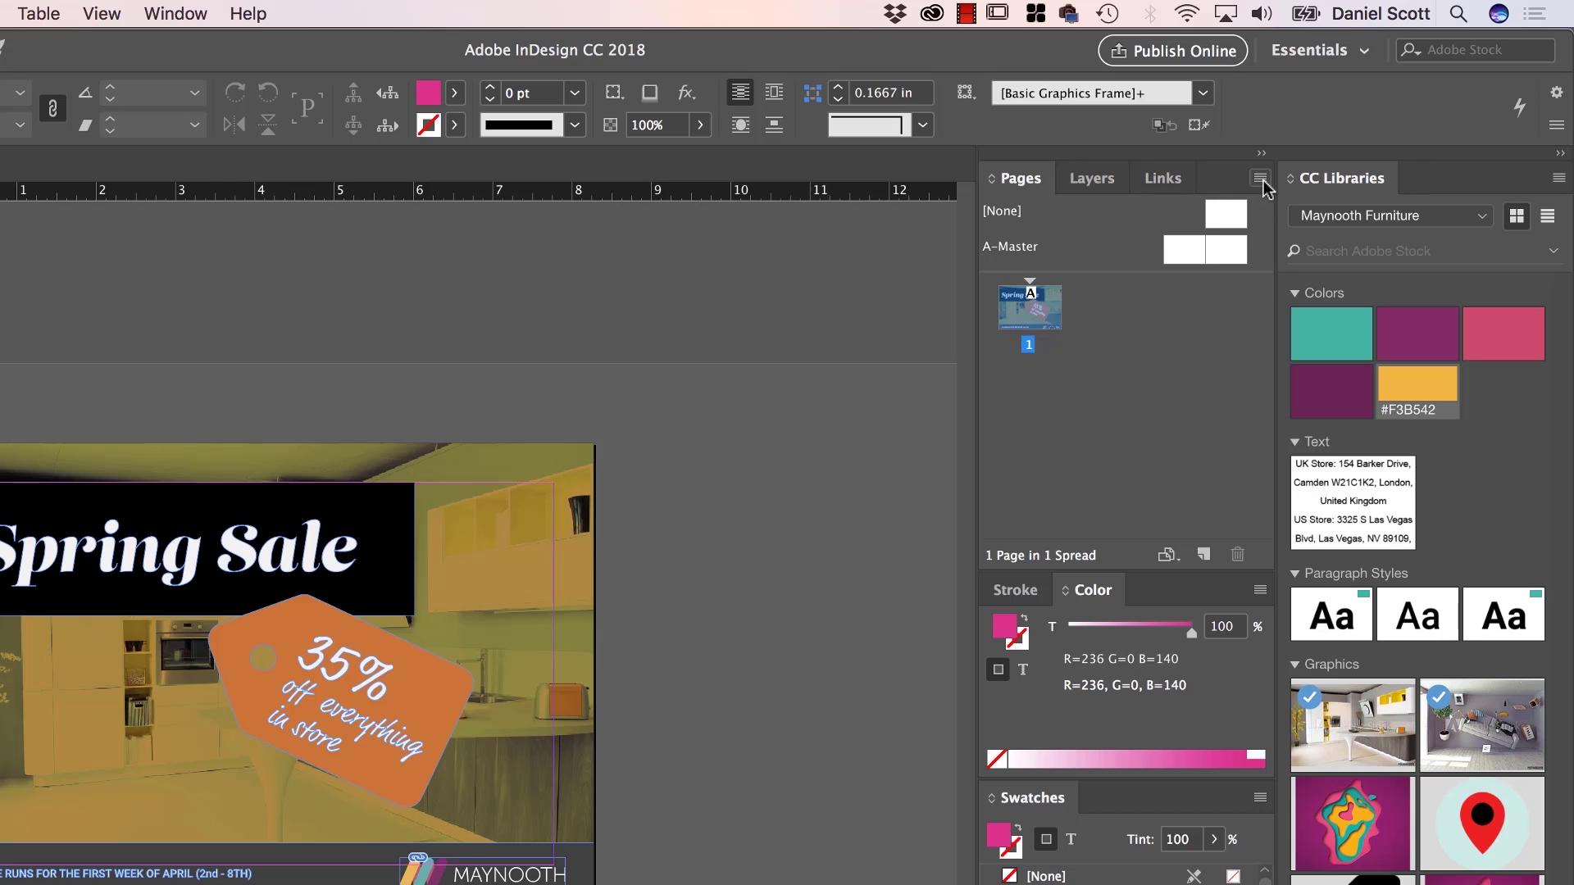
Add four blank pages to the flyer after page 1
{"action": "left_click", "coordinate": [1201, 558]}
{"action": "left_click", "coordinate": [1202, 557]}
{"action": "left_click", "coordinate": [1202, 557]}
{"action": "left_click", "coordinate": [1201, 558]}
{"action": "scroll", "coordinate": [1099, 386], "scroll_direction": "up", "scroll_amount": 3}
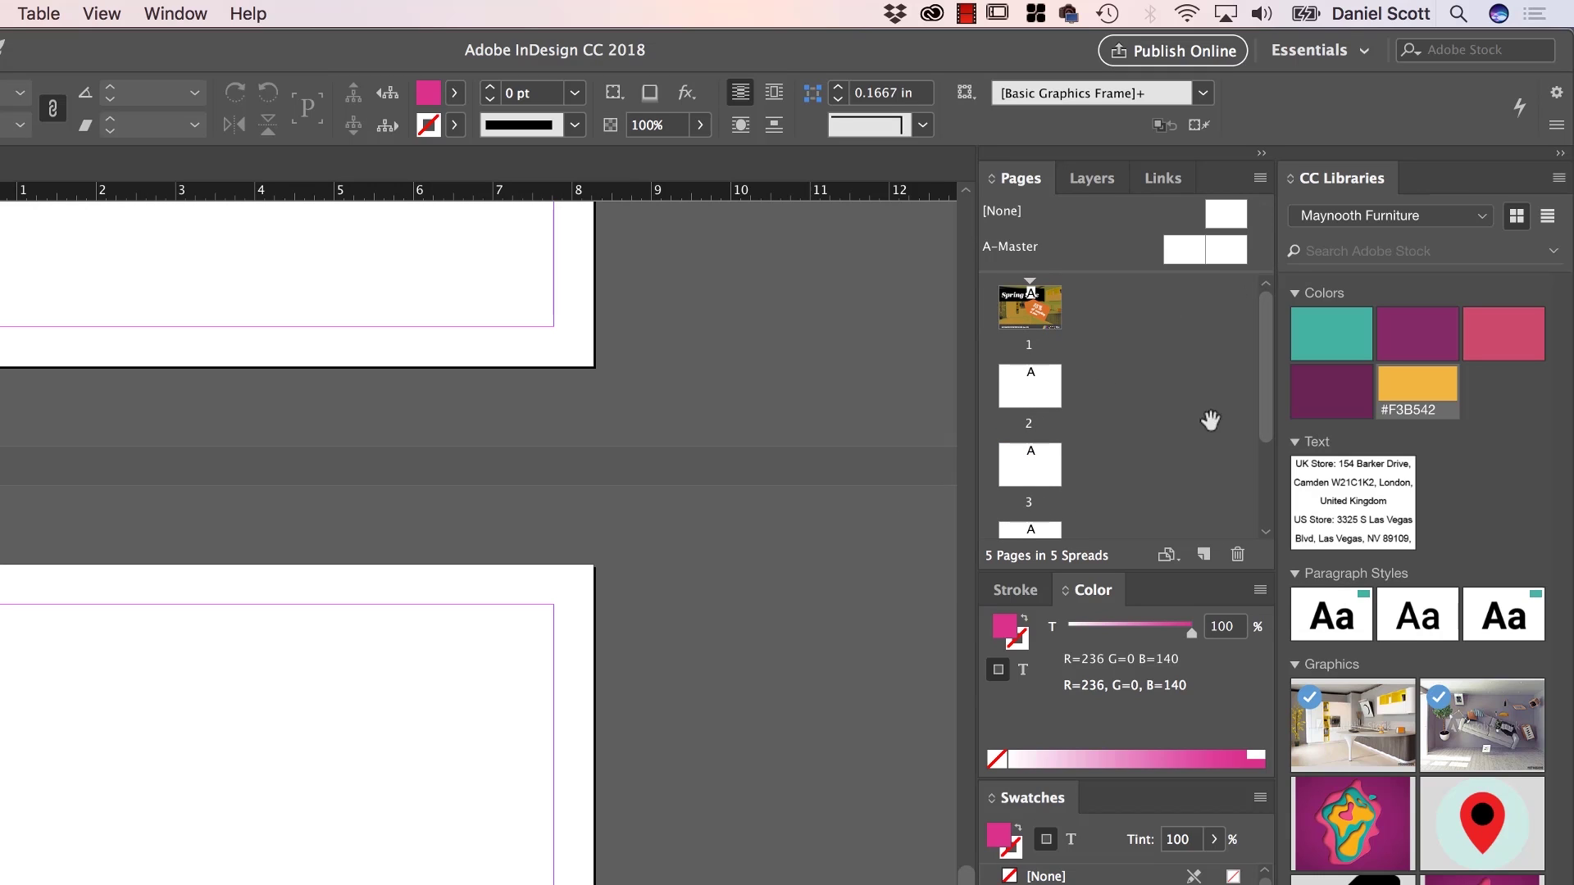
Arrange the page thumbnails horizontally in a widened Pages panel and add a sixth page
{"action": "left_click", "coordinate": [1259, 177]}
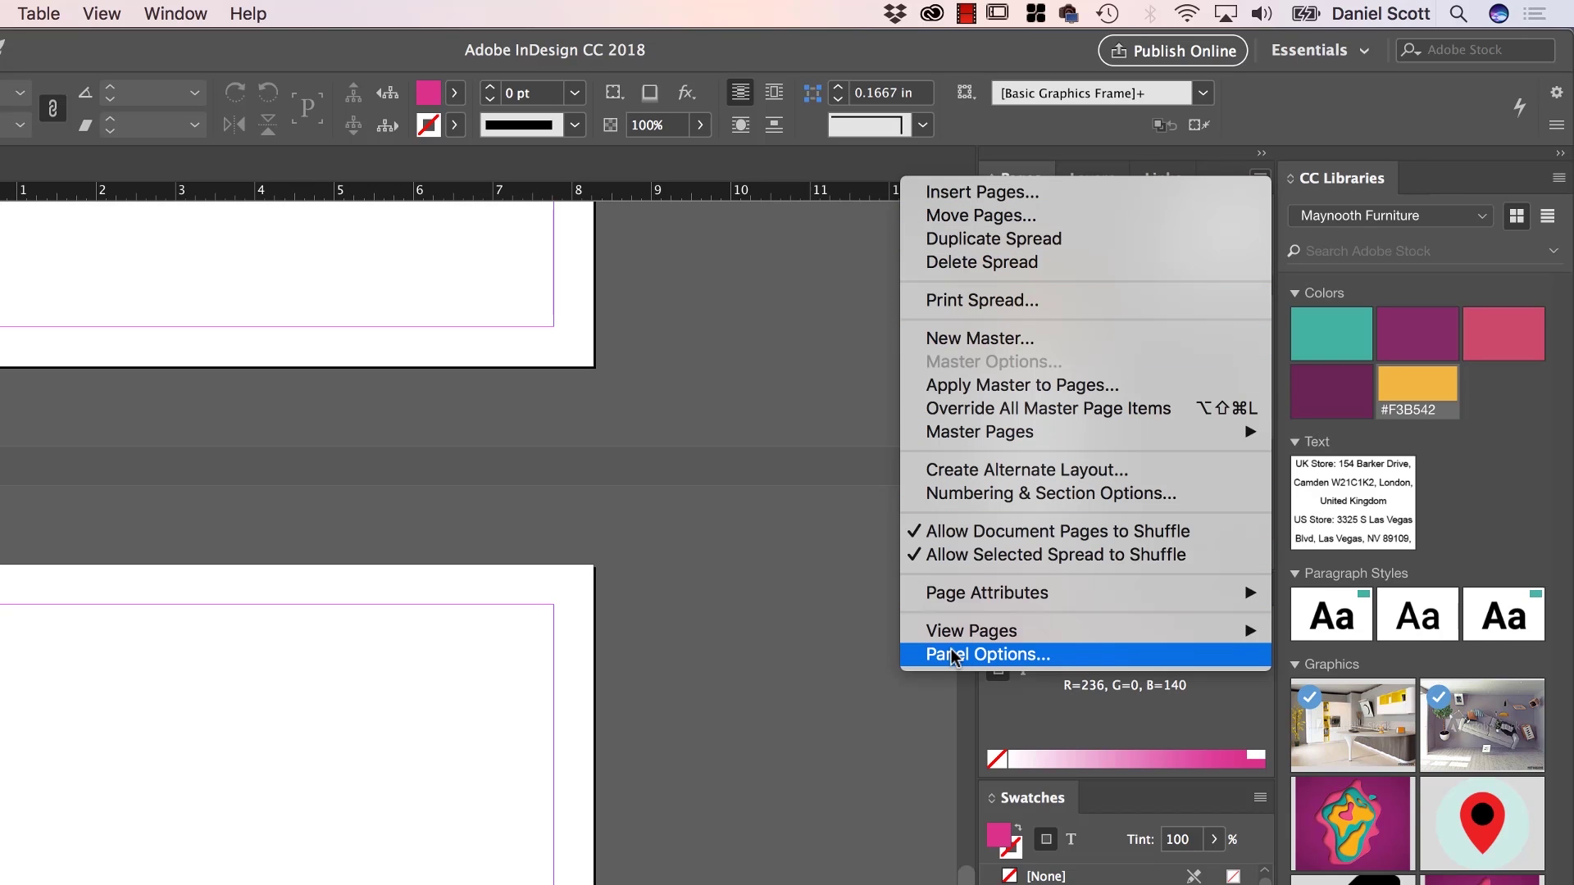
{"action": "mouse_move", "coordinate": [981, 632]}
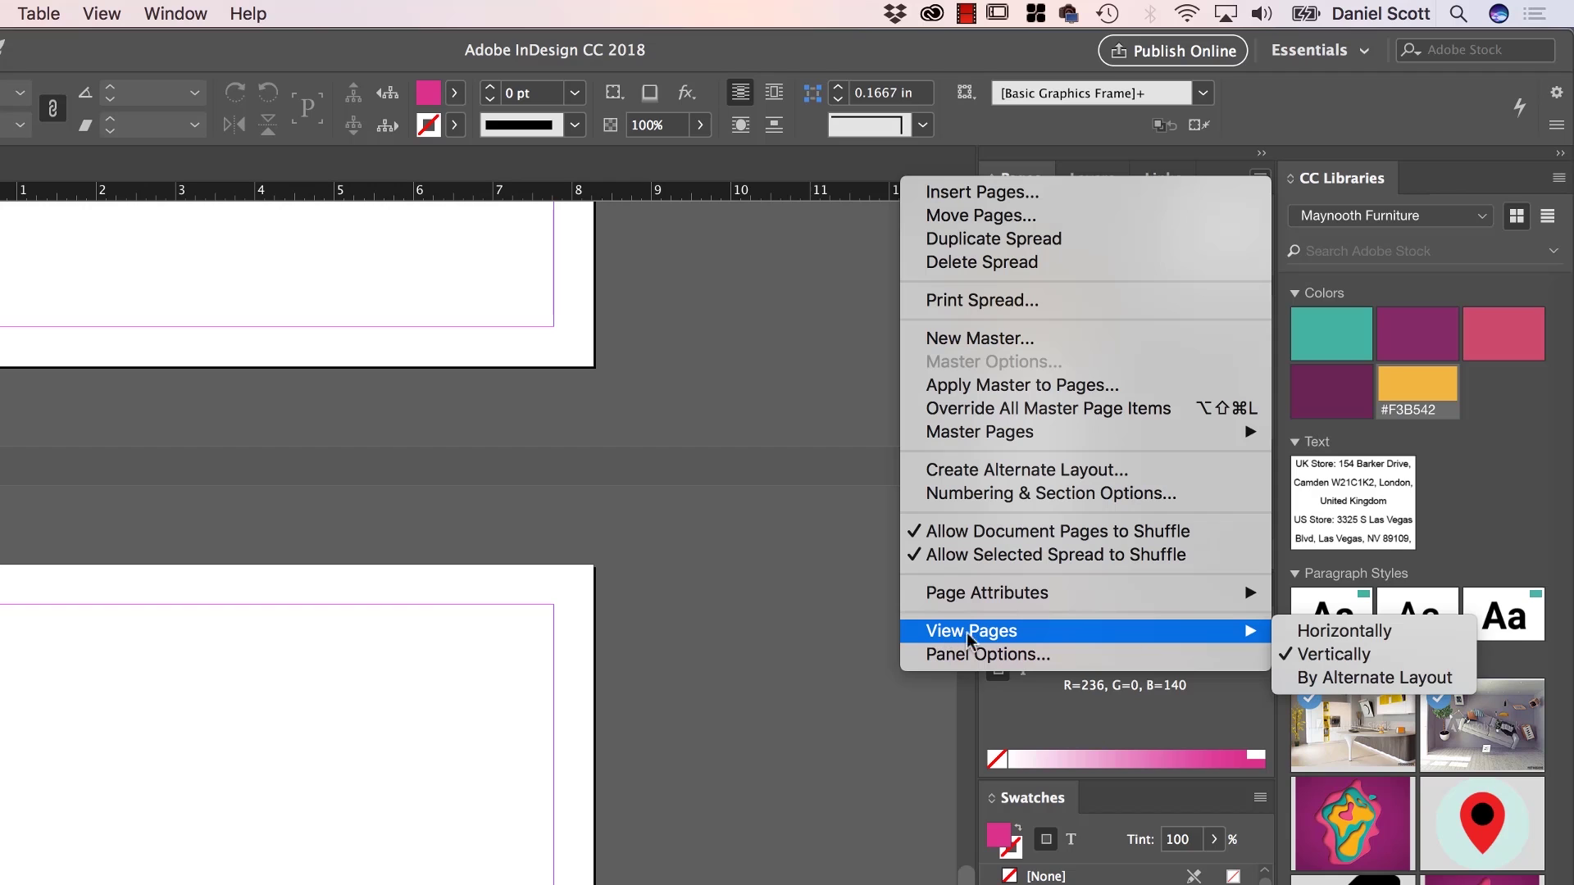
{"action": "left_click", "coordinate": [1416, 631]}
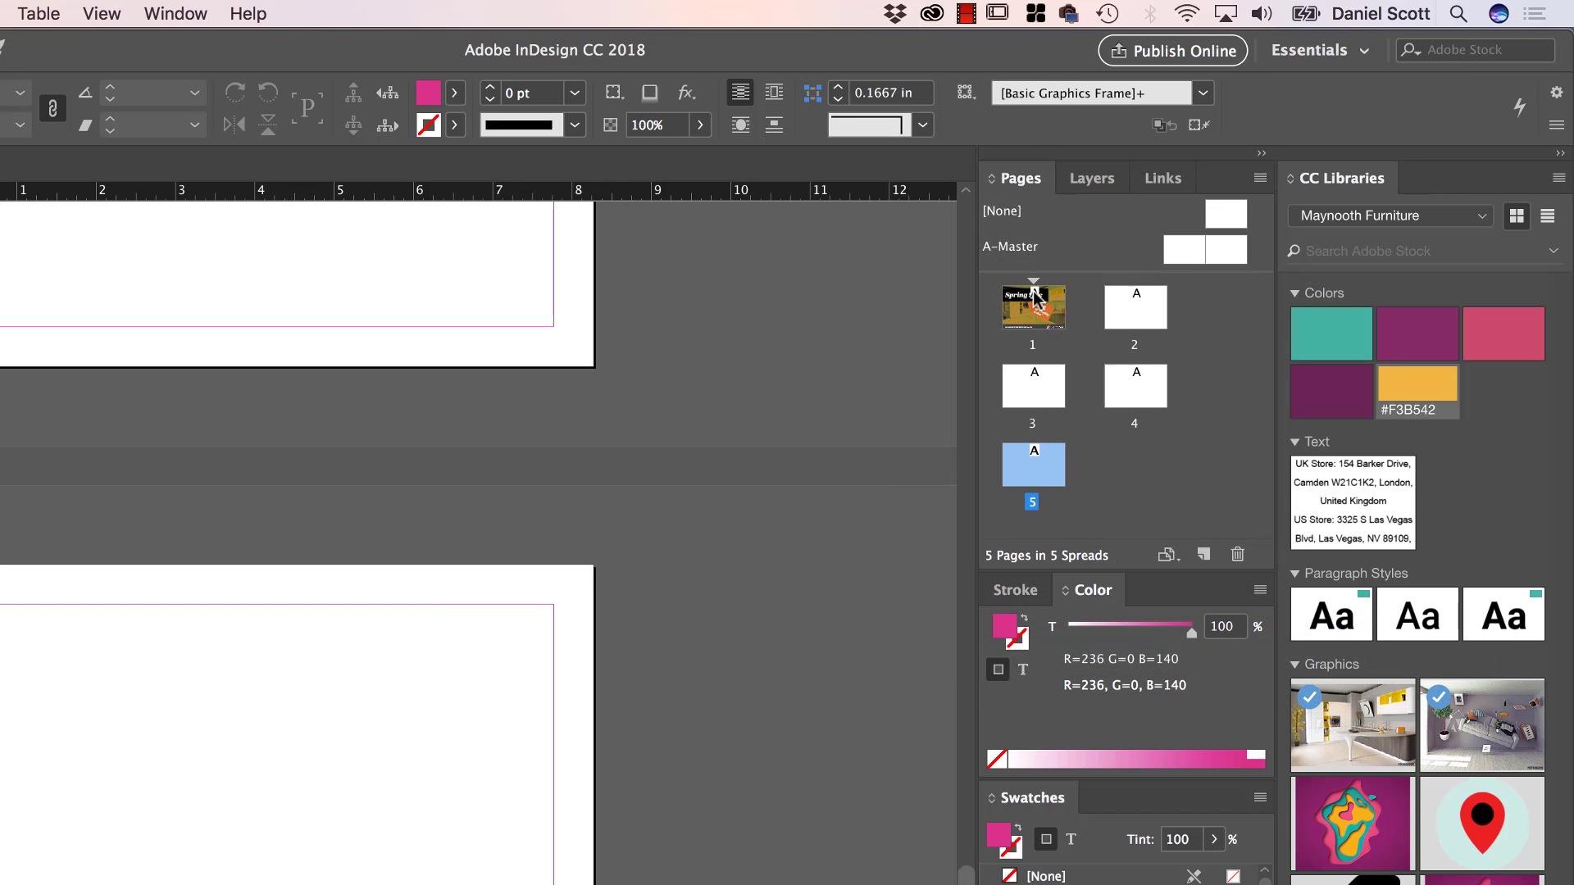
{"action": "left_click_drag", "start_coordinate": [977, 494], "coordinate": [811, 513]}
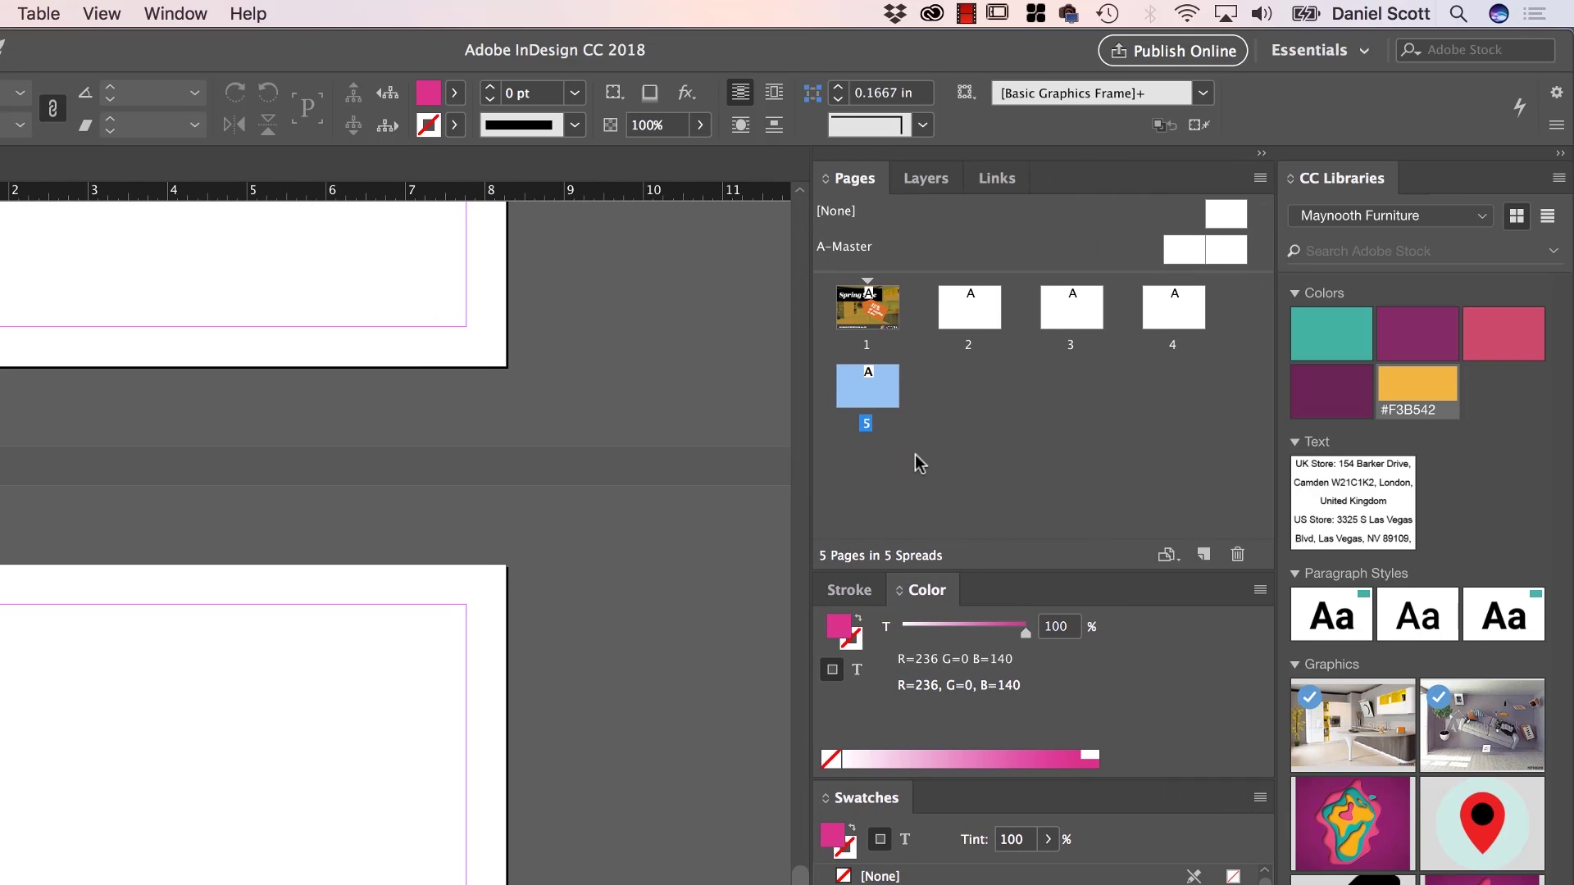
{"action": "left_click", "coordinate": [1204, 556]}
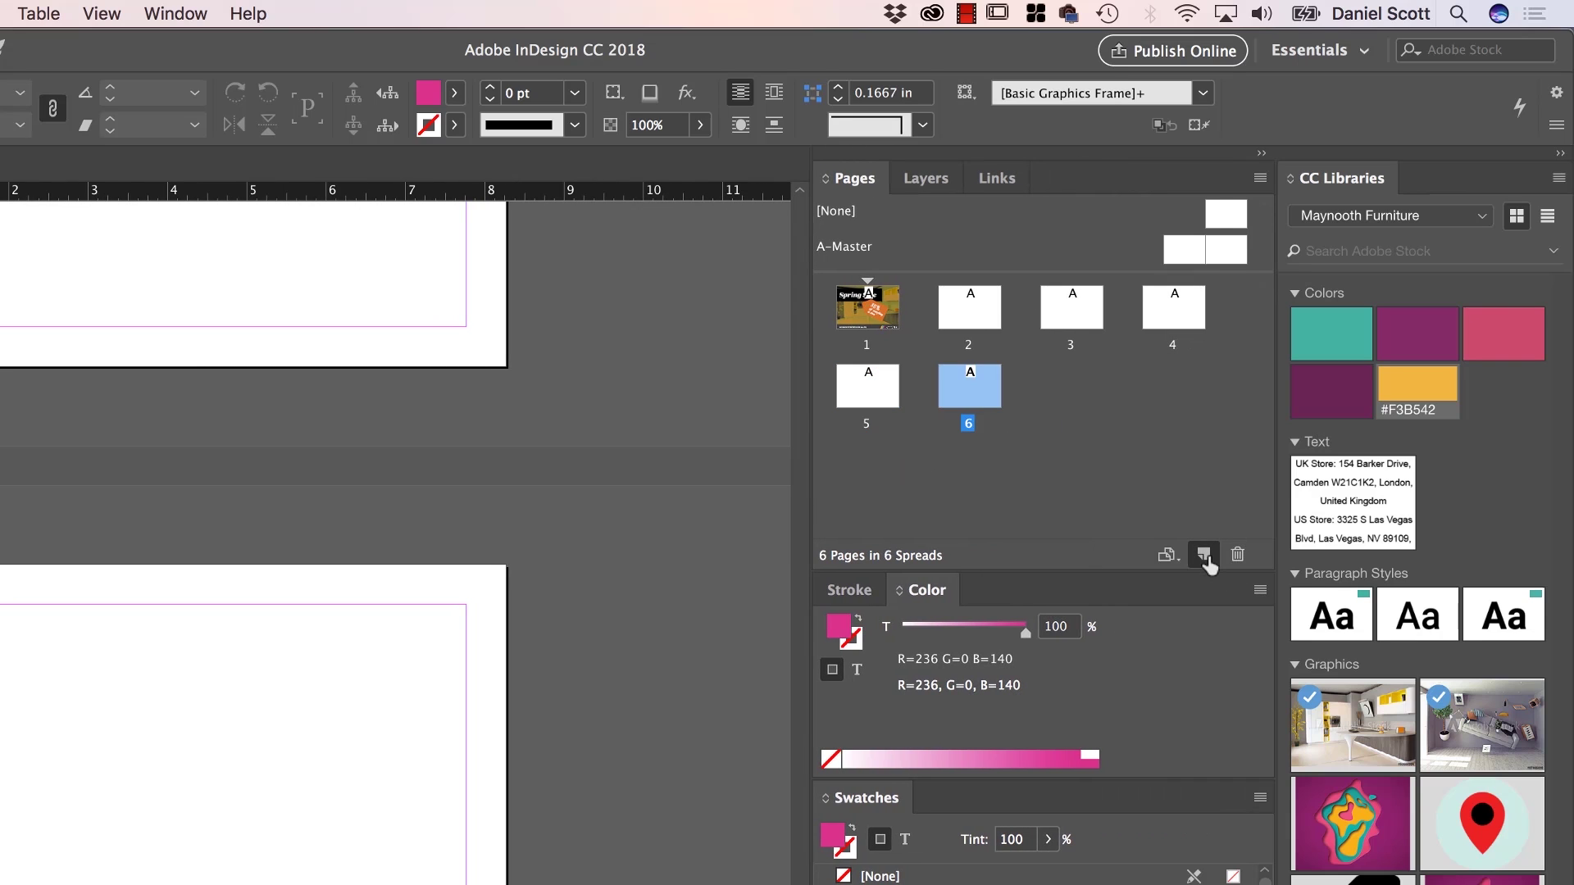
Add five more blank pages after page 6 of the flyer
{"action": "left_click", "coordinate": [1203, 556]}
{"action": "left_click", "coordinate": [1203, 555]}
{"action": "left_click", "coordinate": [1204, 555]}
{"action": "left_click", "coordinate": [1203, 556]}
{"action": "left_click", "coordinate": [1203, 556]}
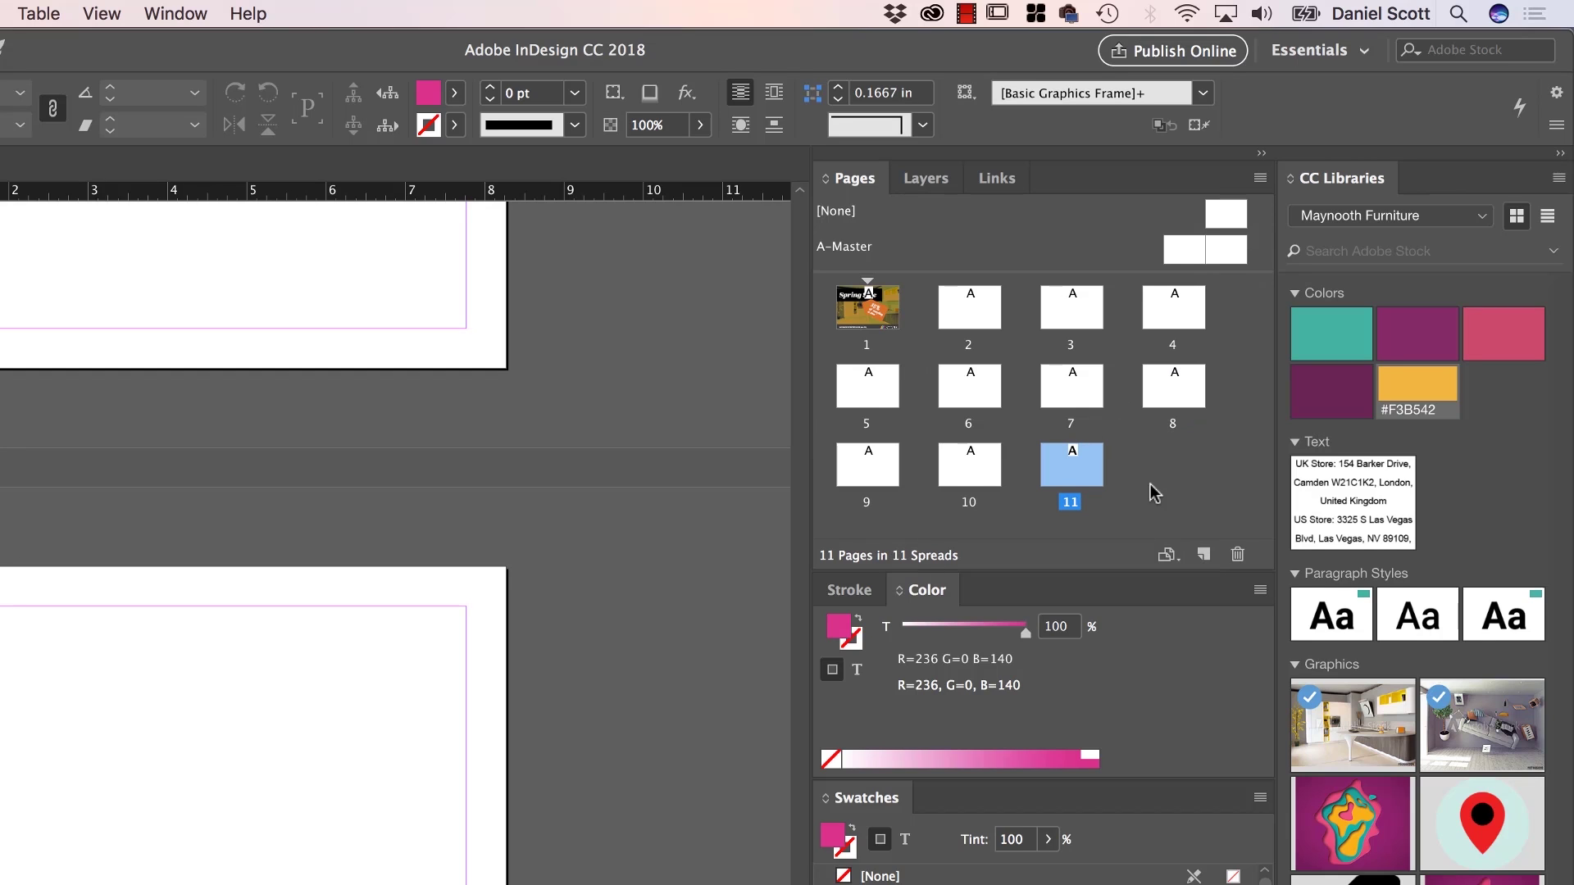
Set the document page thumbnails in the Pages panel to the Large size
{"action": "left_click", "coordinate": [1257, 180]}
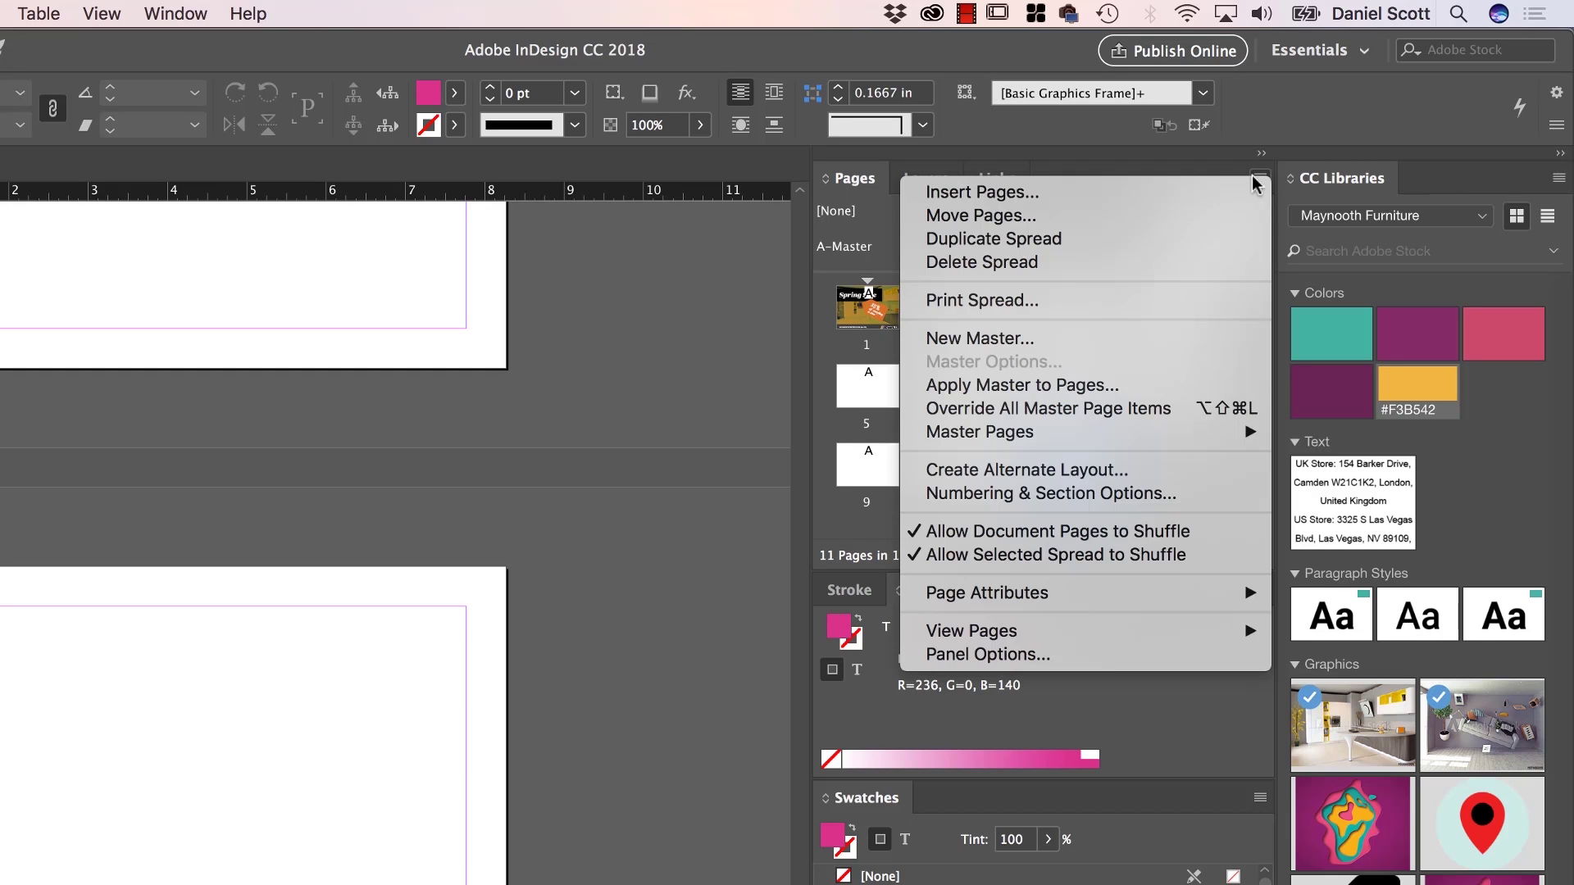
{"action": "left_click", "coordinate": [1003, 656]}
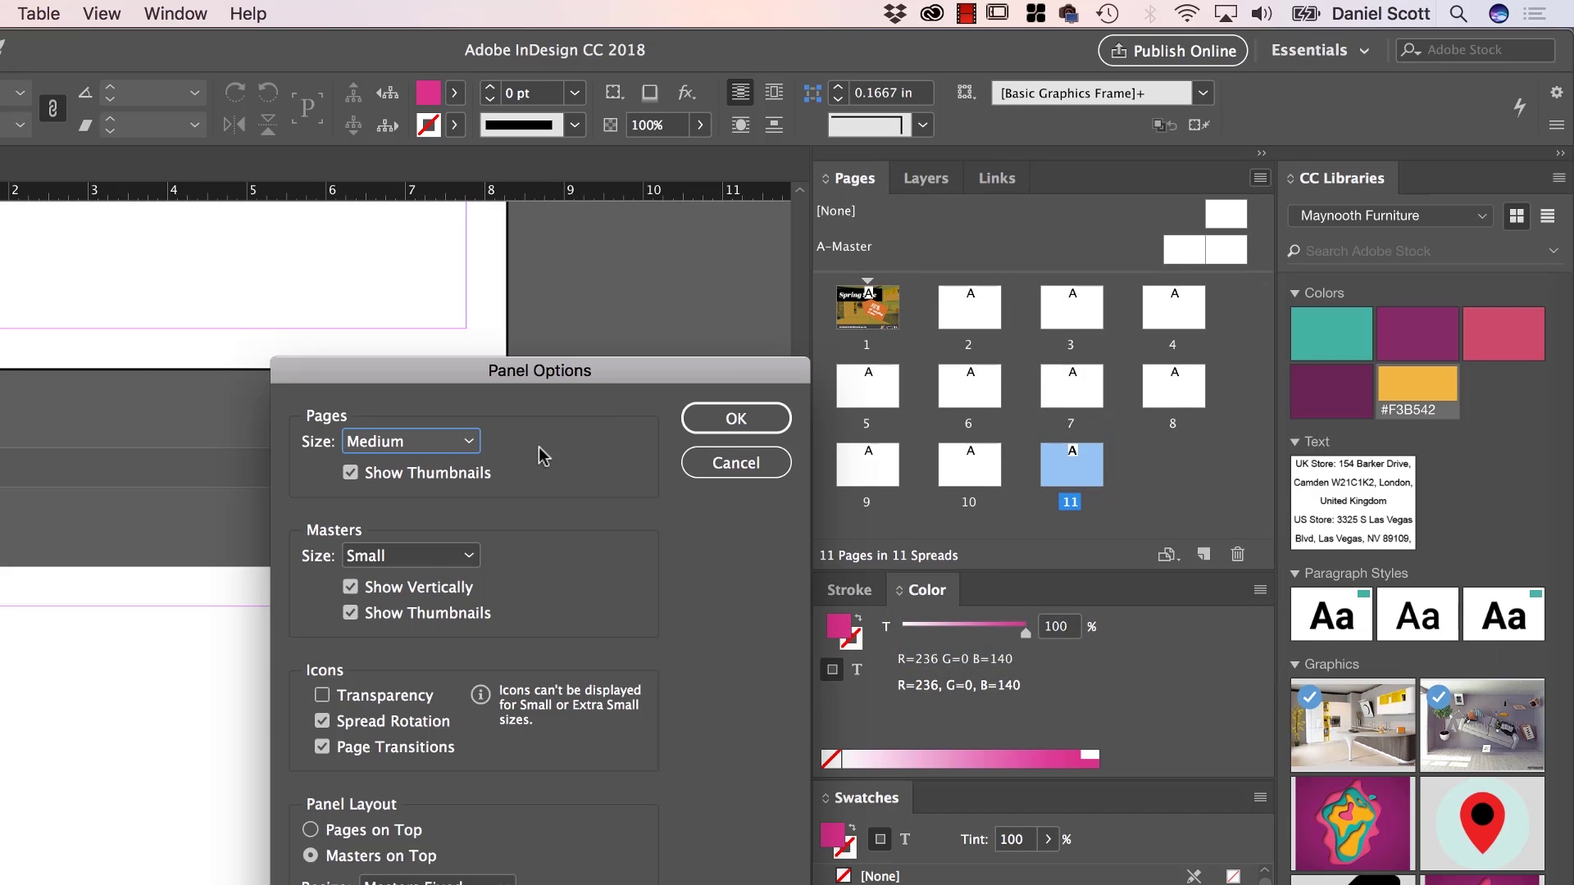
{"action": "left_click", "coordinate": [449, 443]}
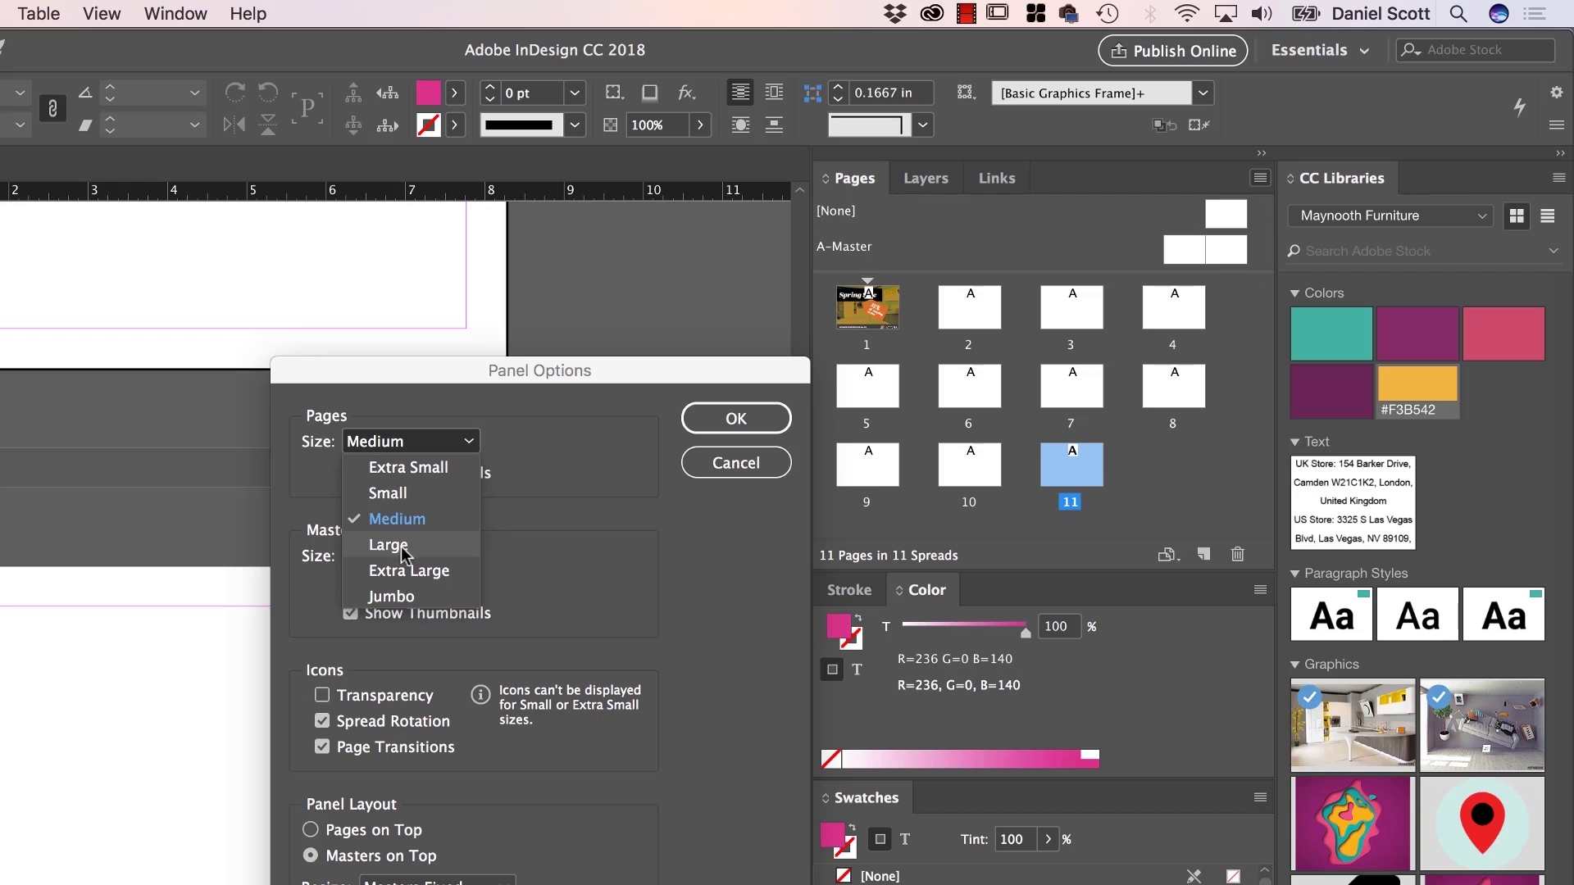
{"action": "left_click", "coordinate": [401, 545]}
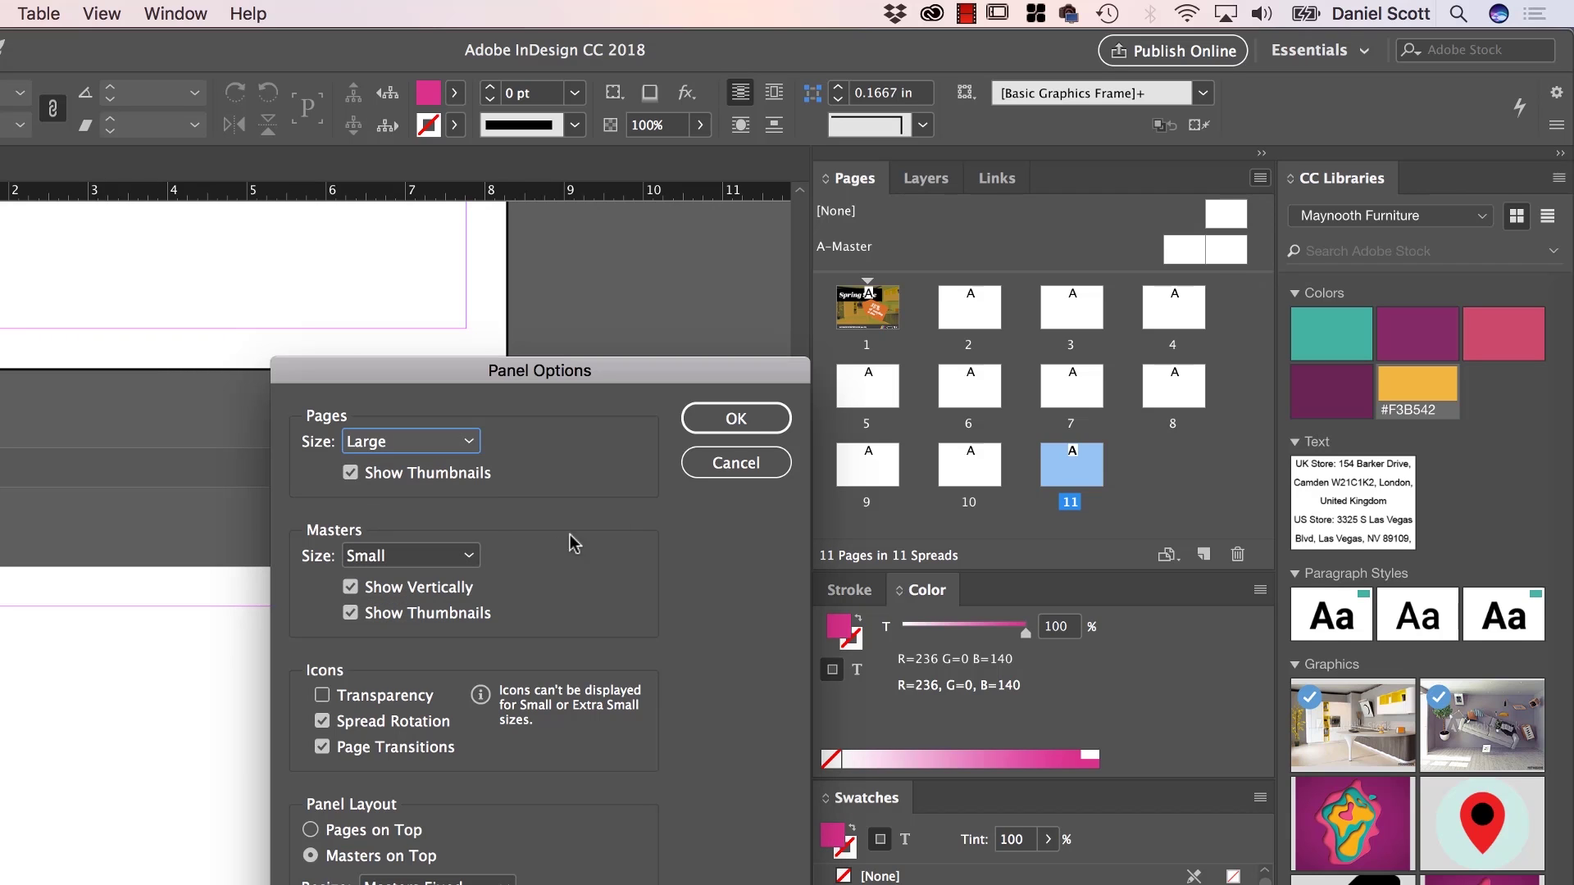
{"action": "left_click", "coordinate": [760, 414]}
{"action": "scroll", "coordinate": [1107, 349], "scroll_direction": "up", "scroll_amount": 5}
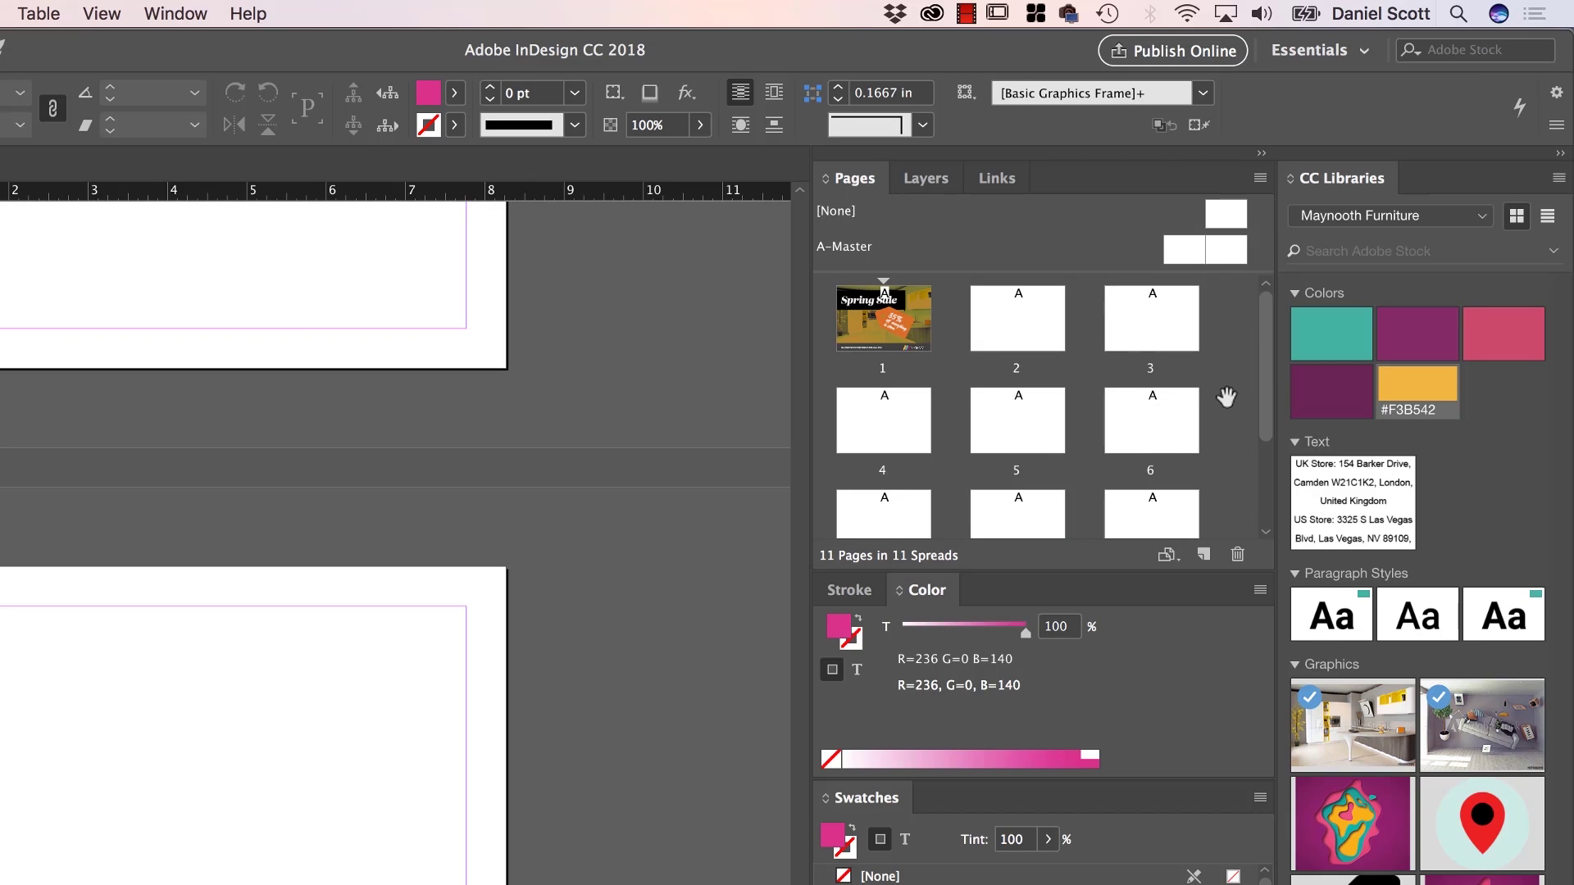
Save the current panel arrangement as a new workspace under the owner's first name, and reset it to its saved layout
{"action": "left_click", "coordinate": [1344, 53]}
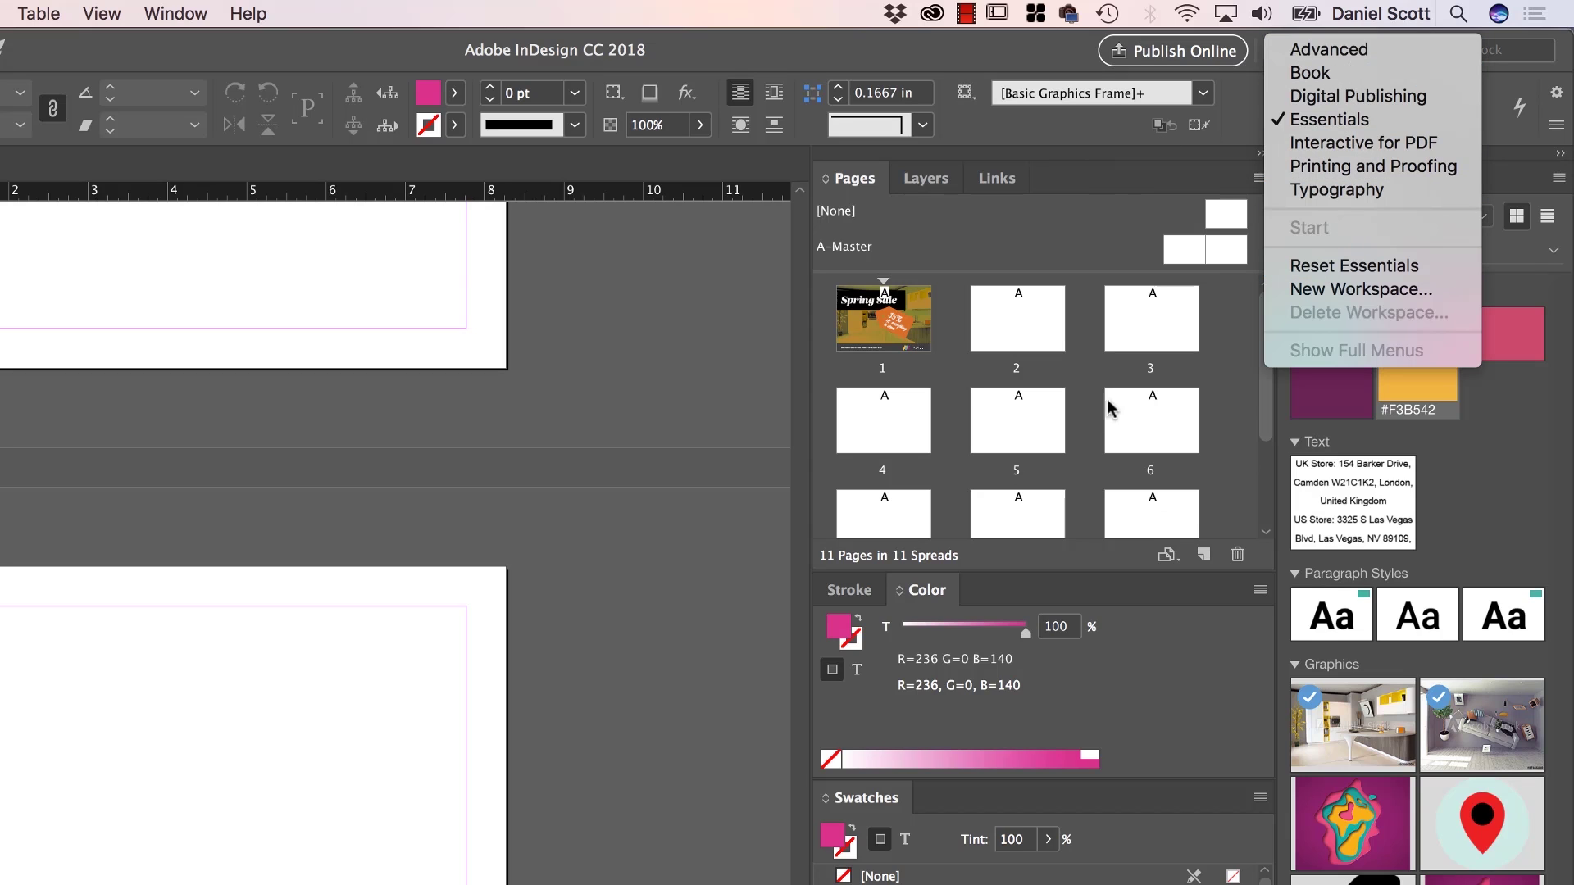
{"action": "left_click", "coordinate": [1219, 390]}
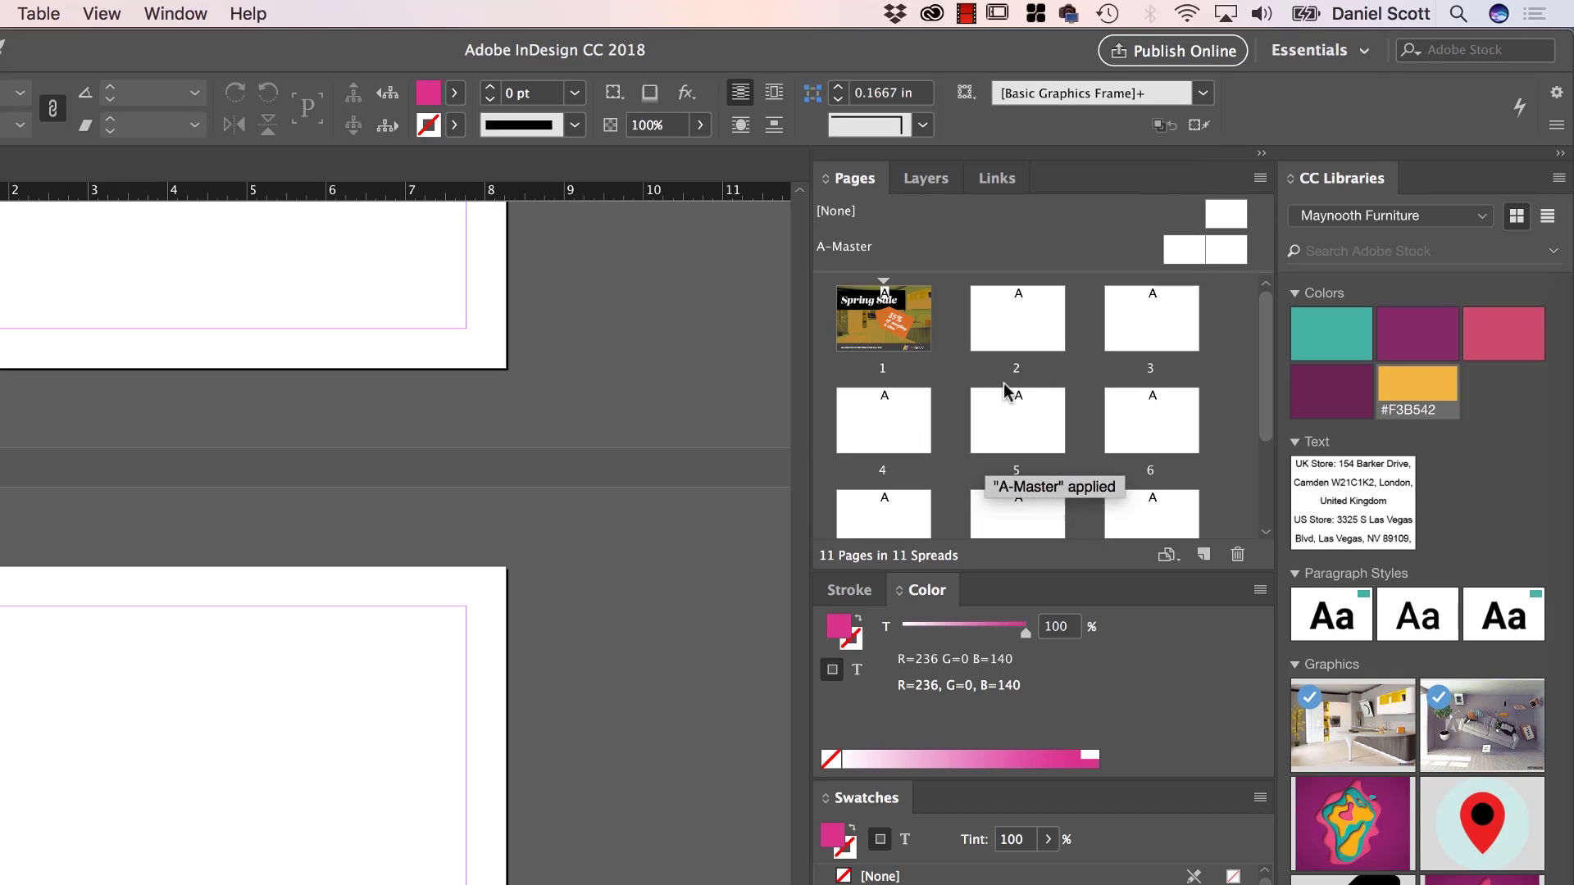
{"action": "left_click", "coordinate": [1344, 54]}
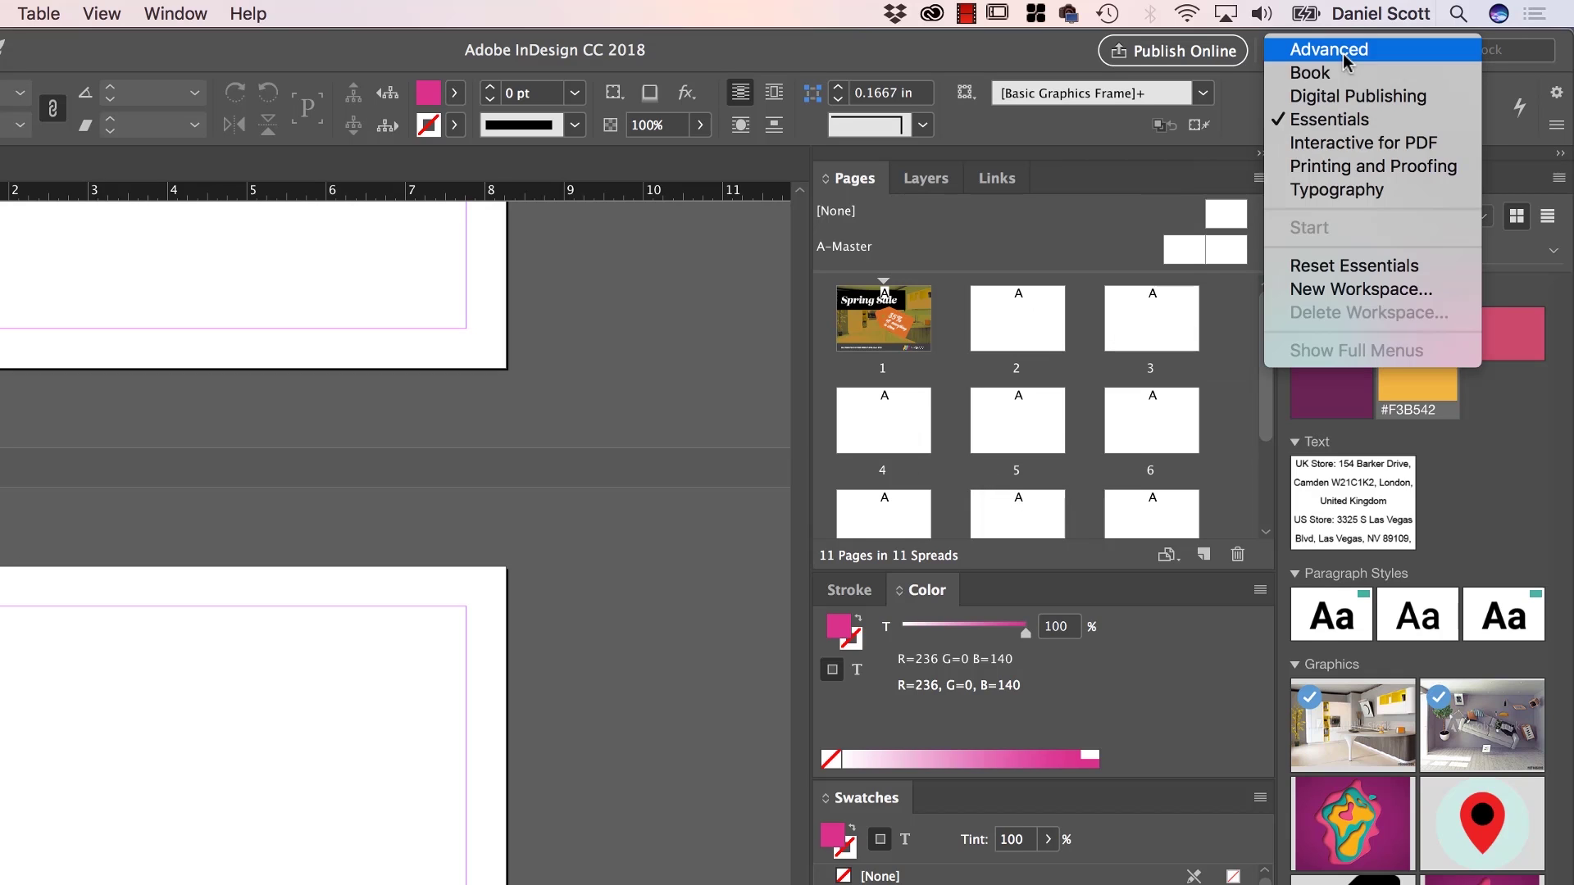
{"action": "left_click", "coordinate": [1305, 291]}
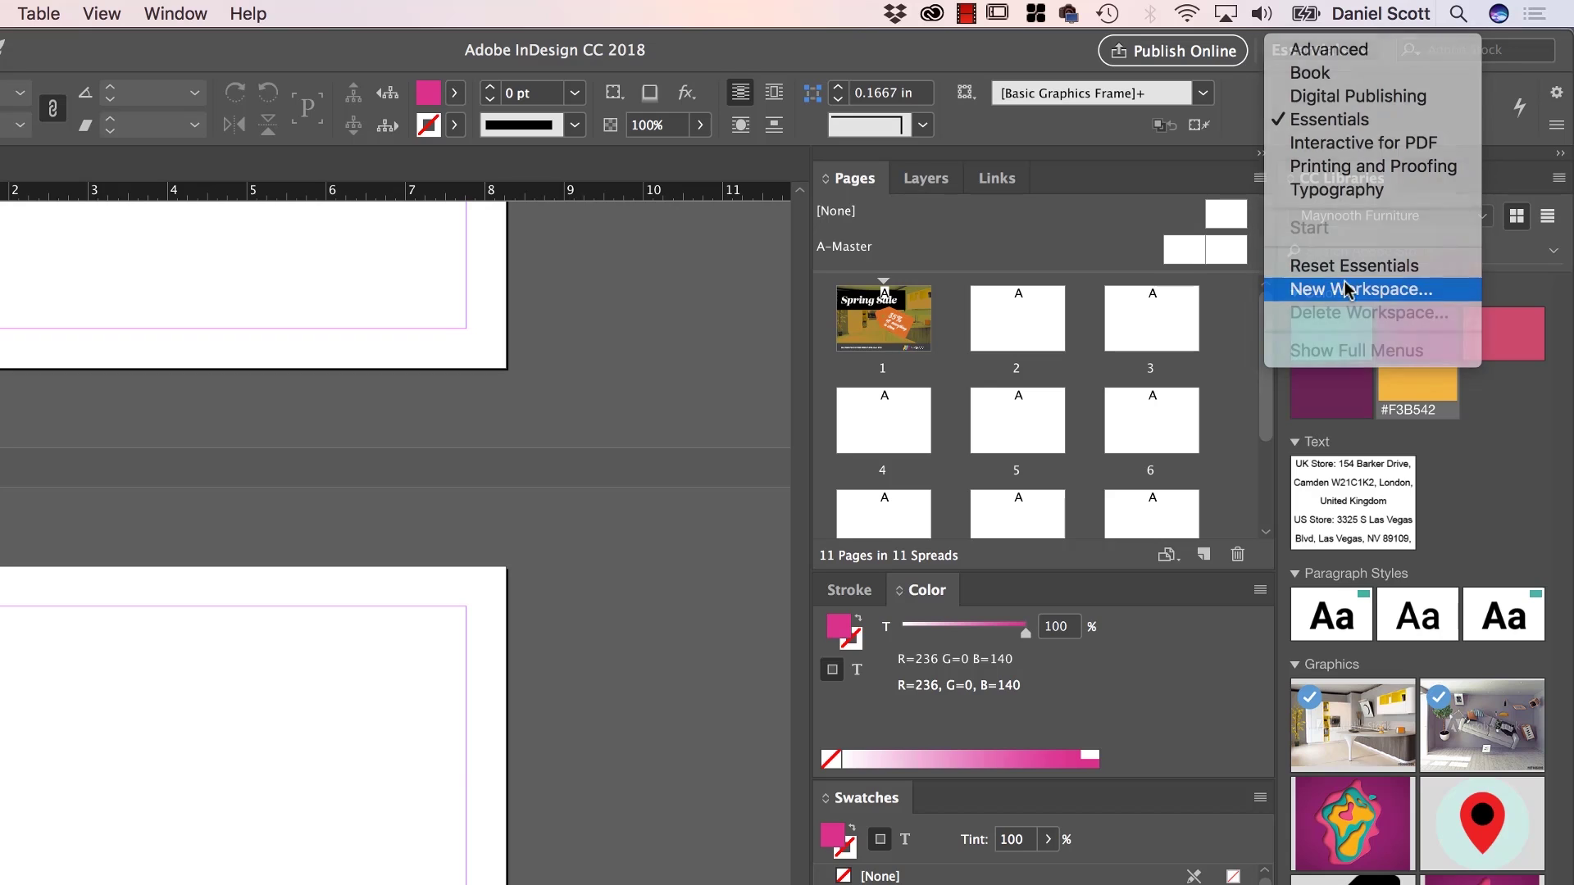
{"action": "type", "text": "Dan"}
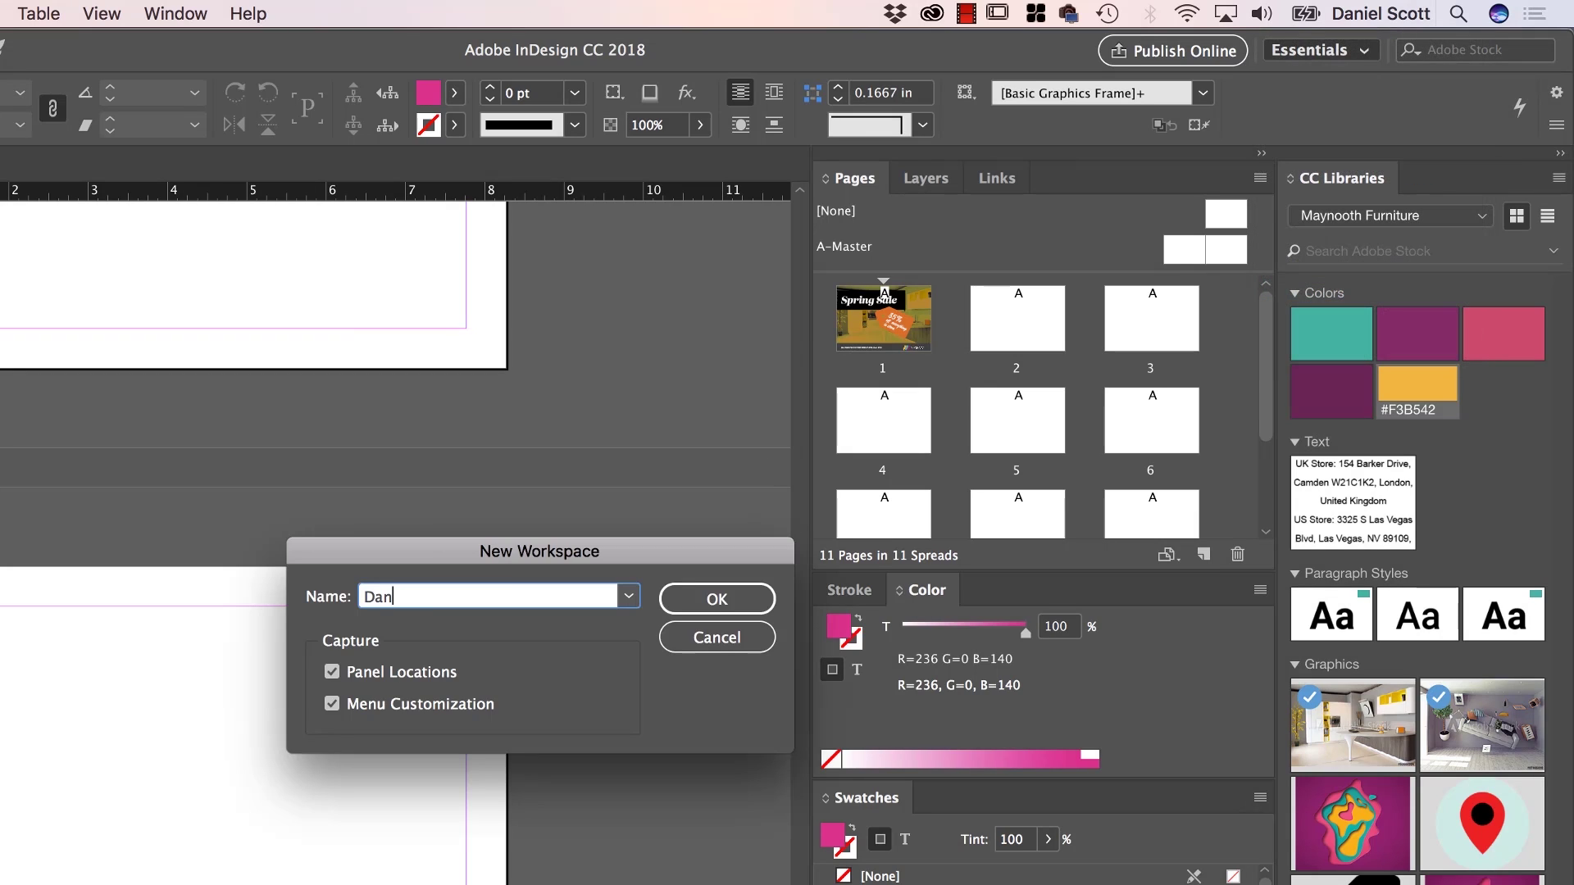
{"action": "left_click", "coordinate": [736, 597]}
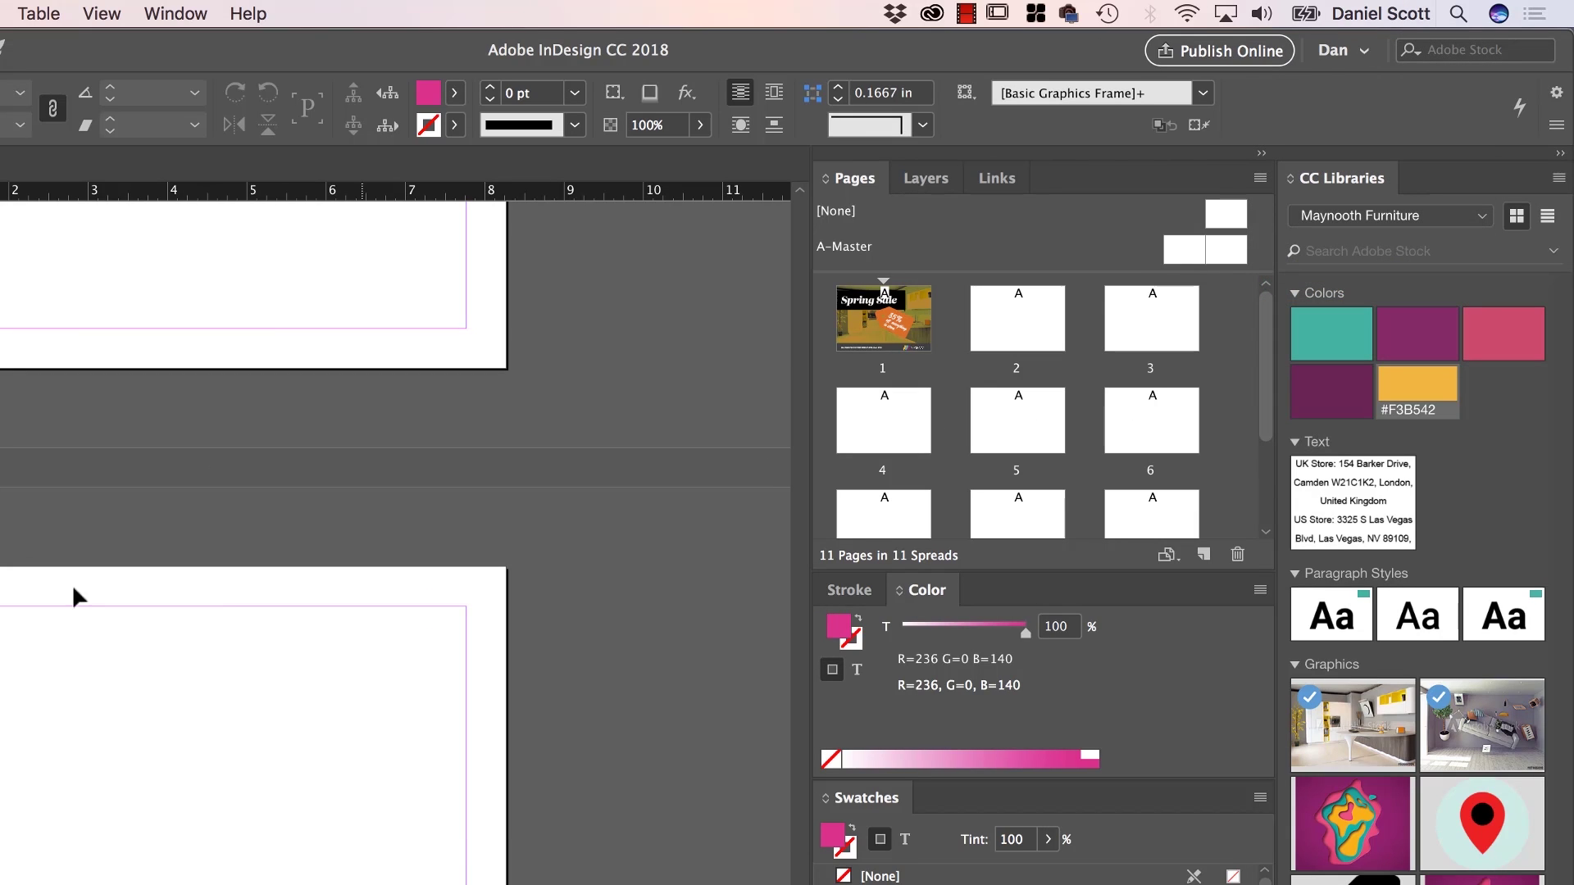
{"action": "left_click", "coordinate": [1343, 50]}
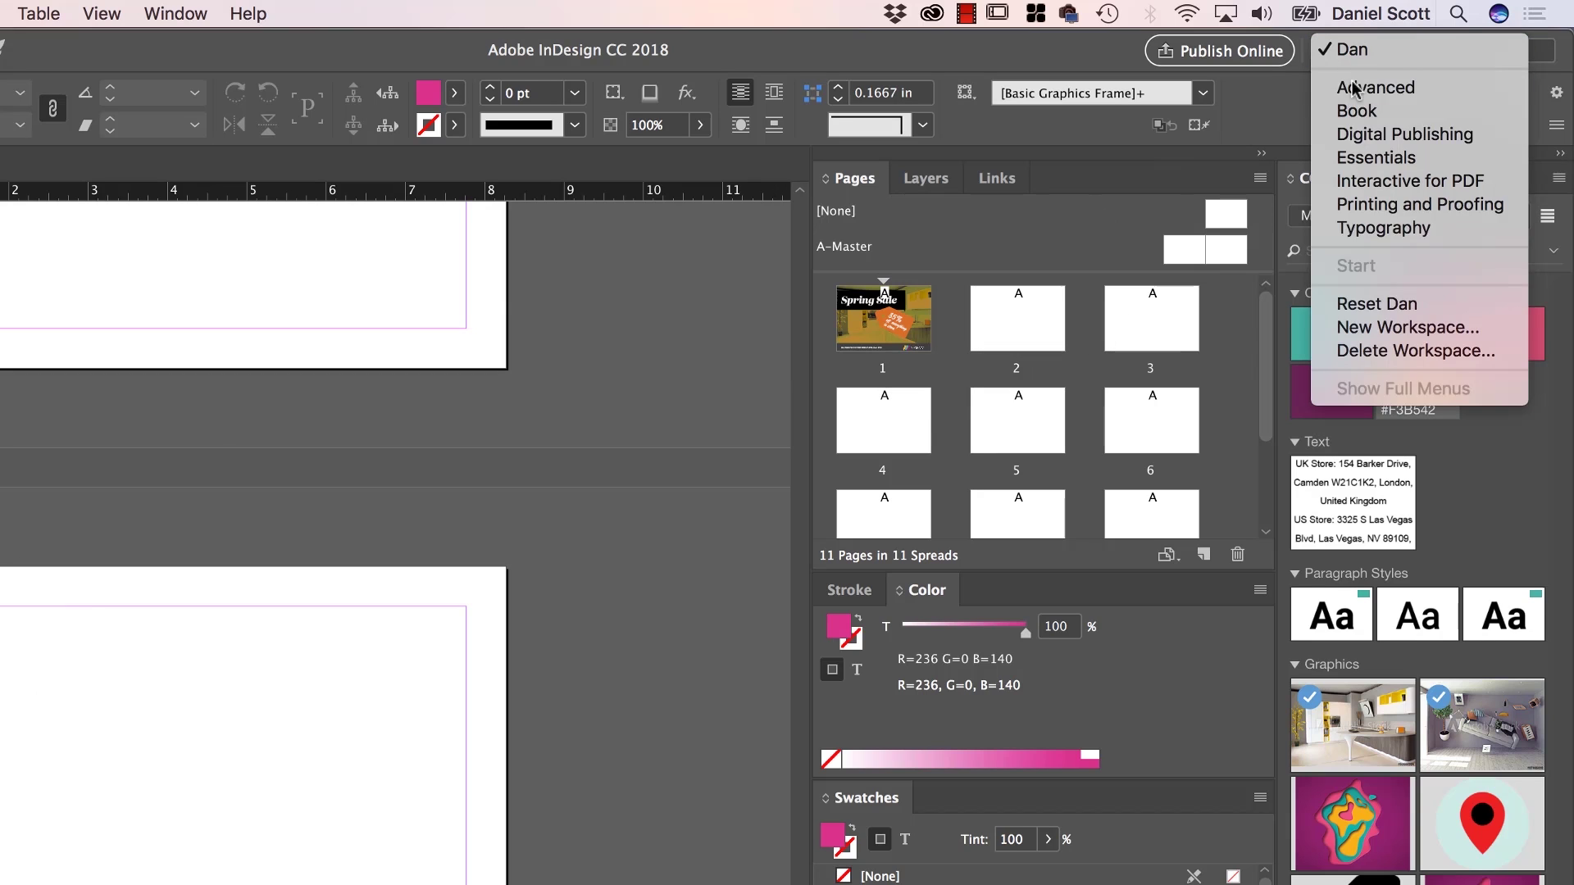
{"action": "left_click", "coordinate": [1354, 305]}
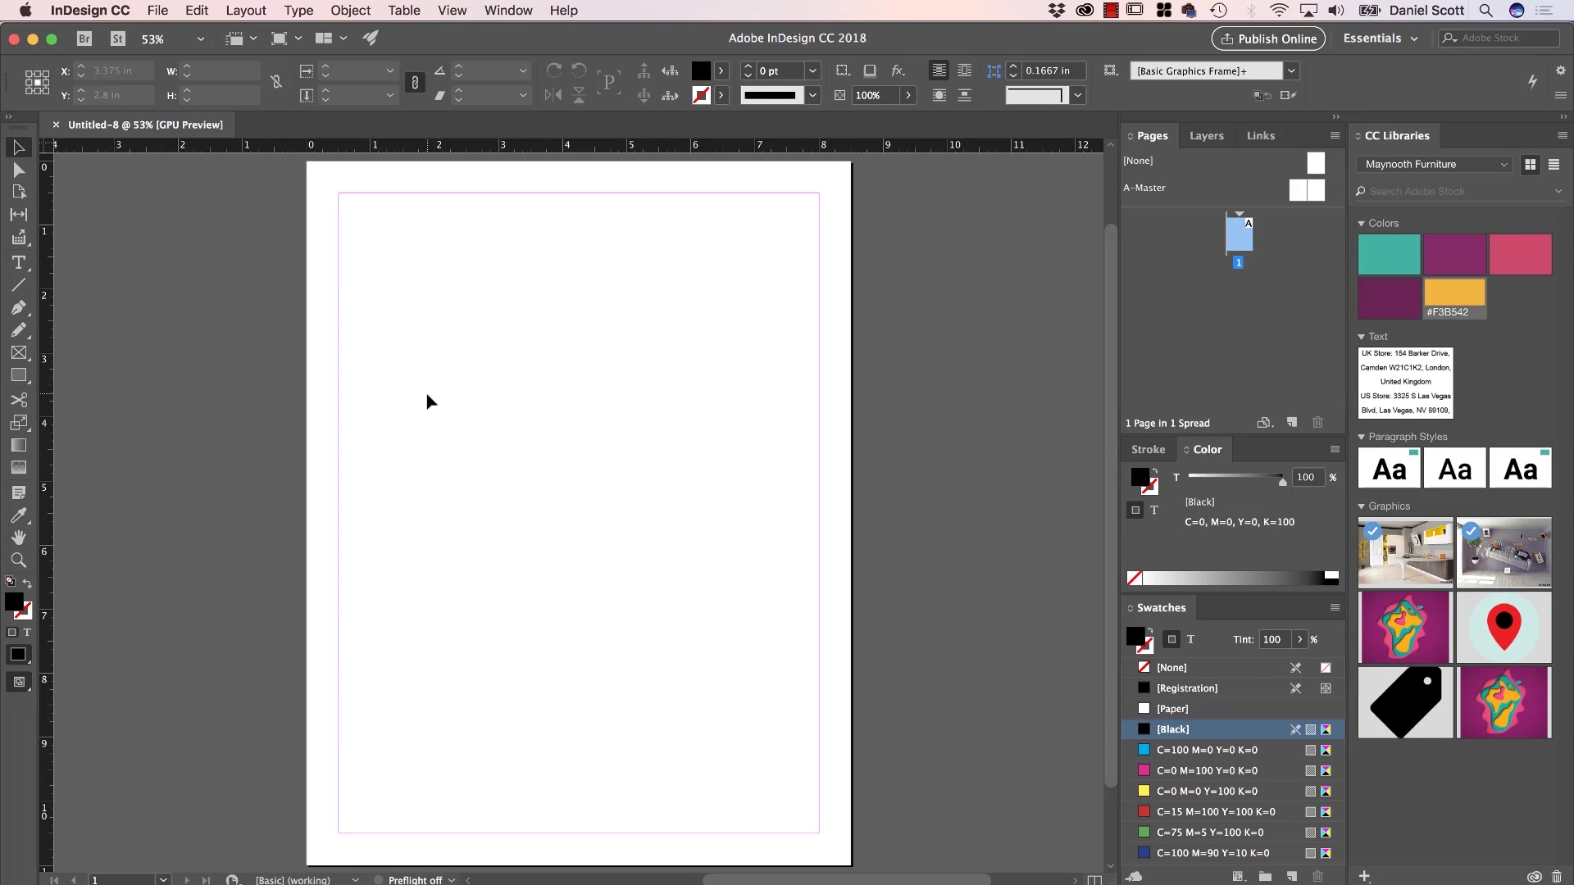
Draw a text frame in the upper part of the blank page to check the default font and size
{"action": "left_click", "coordinate": [18, 262]}
{"action": "left_click_drag", "start_coordinate": [383, 240], "coordinate": [465, 275]}
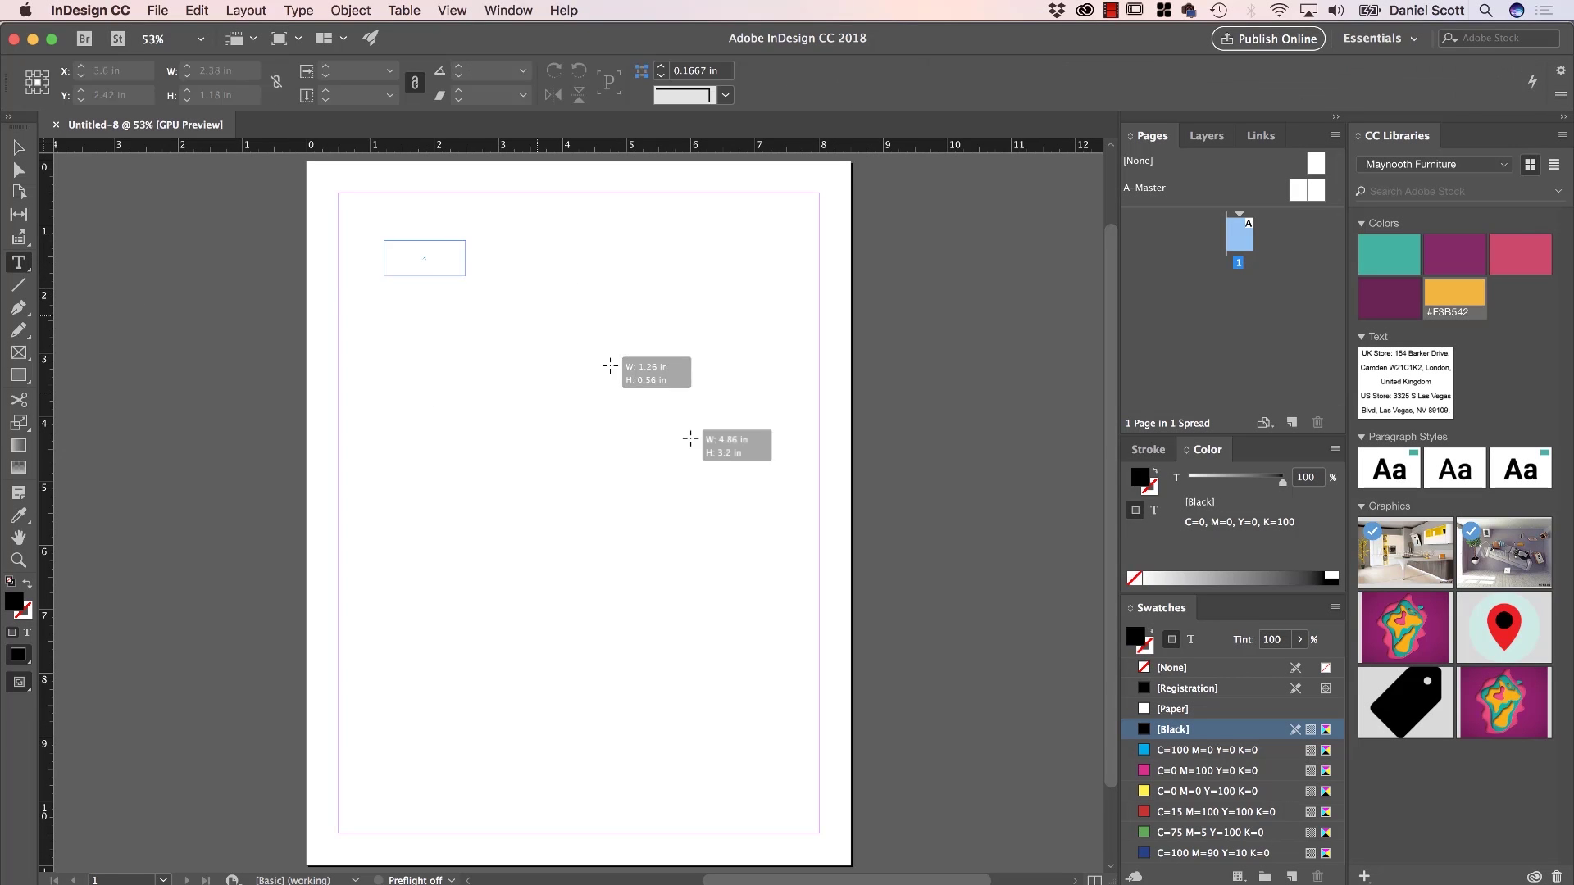
{"action": "left_click_drag", "start_coordinate": [691, 438], "coordinate": [733, 484]}
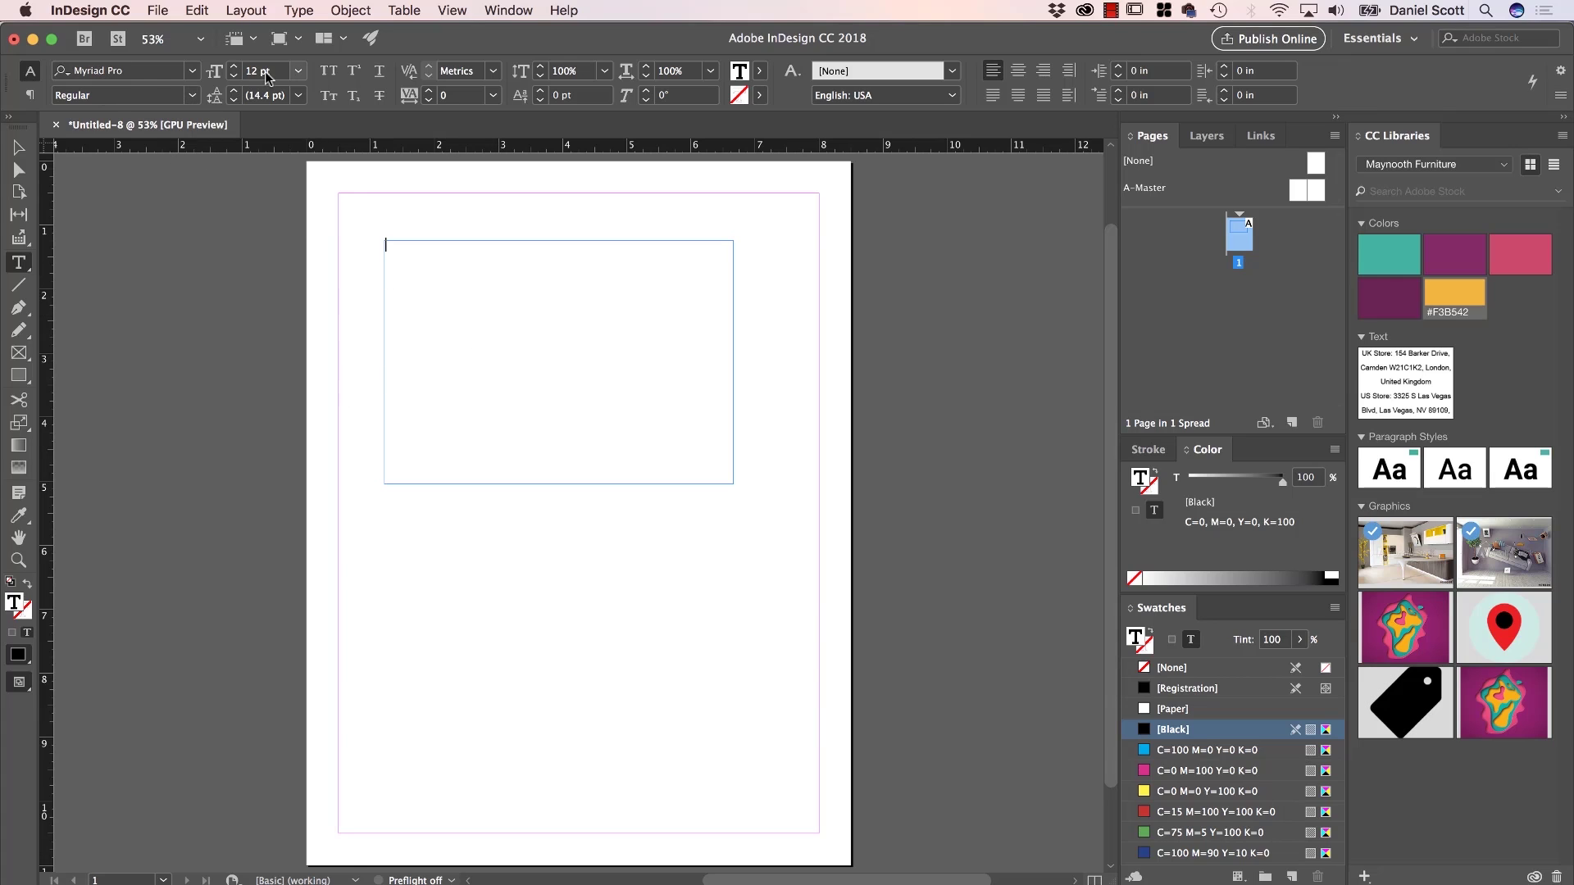
Close the untitled document without saving and switch to the Essentials workspace with no document open
{"action": "left_click", "coordinate": [56, 126]}
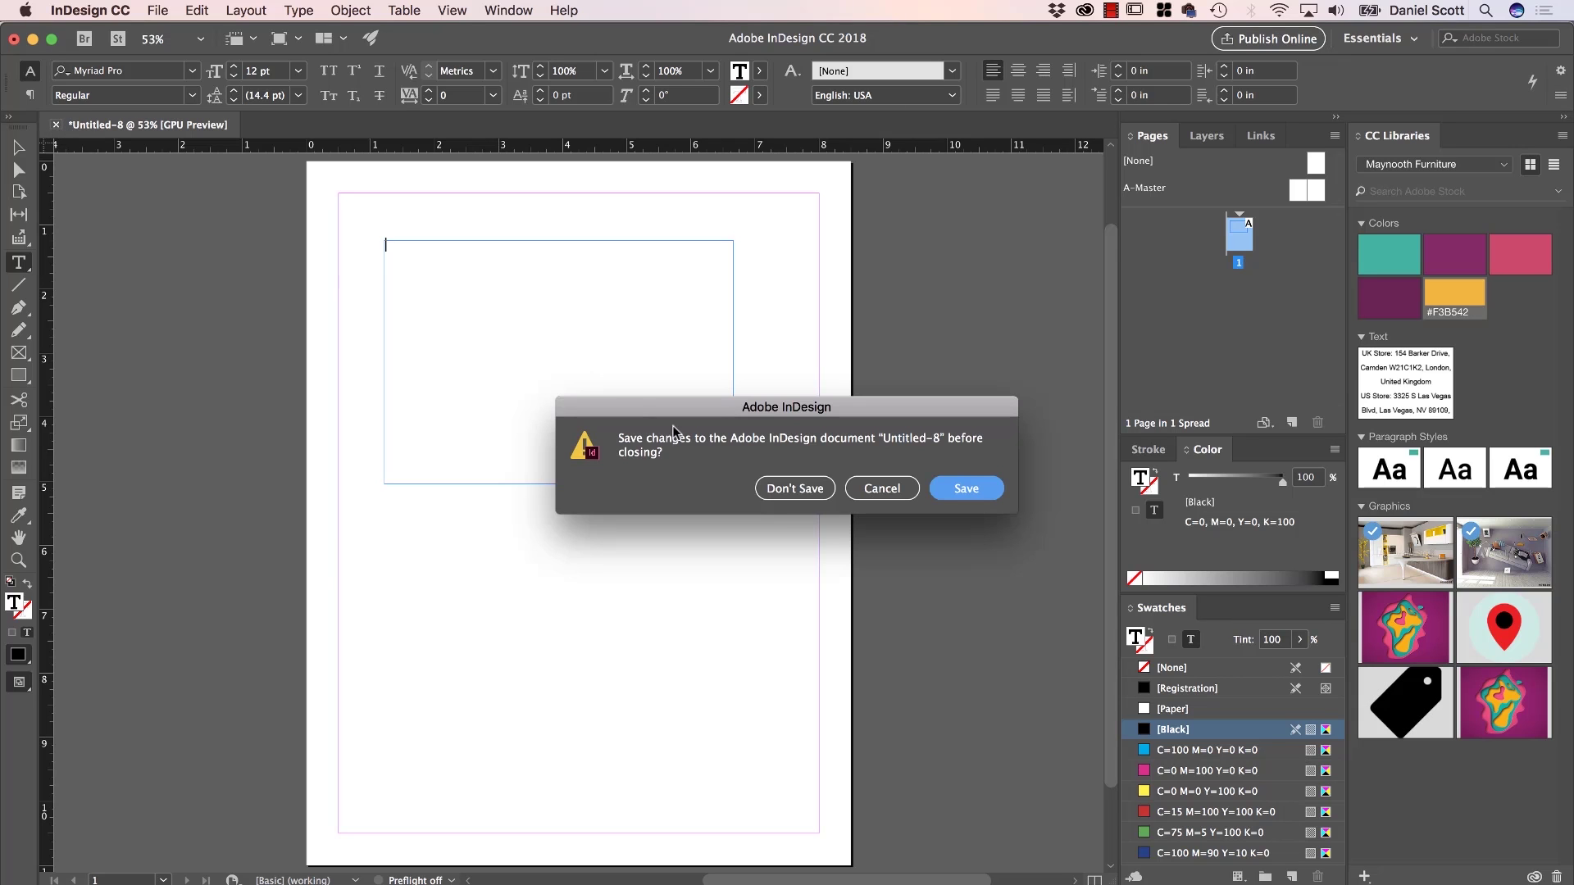
{"action": "left_click", "coordinate": [762, 479]}
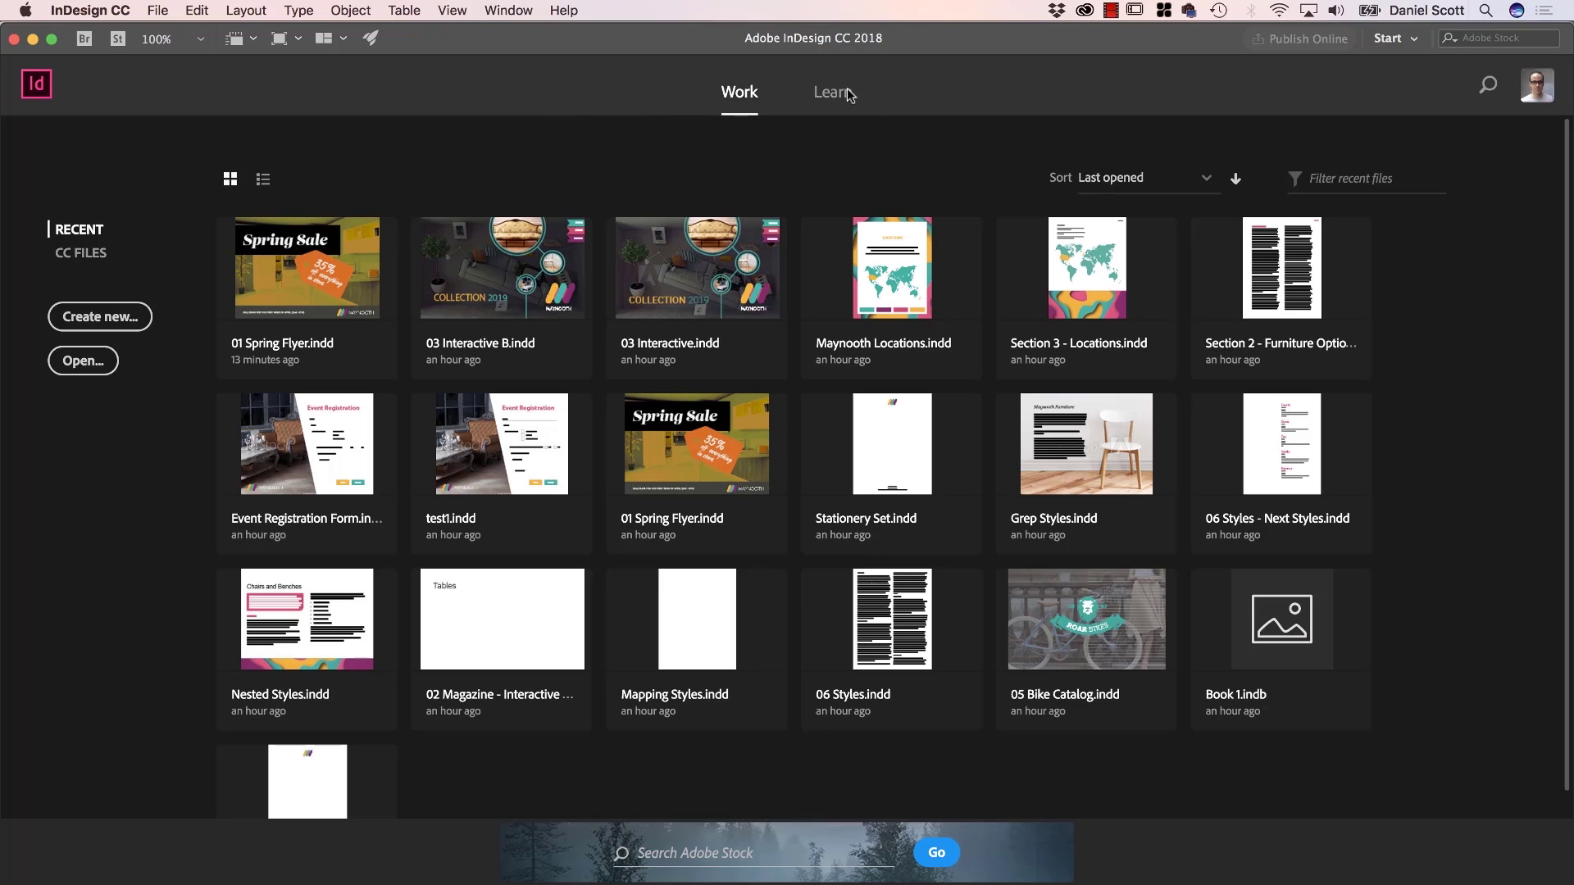
{"action": "left_click", "coordinate": [1414, 39]}
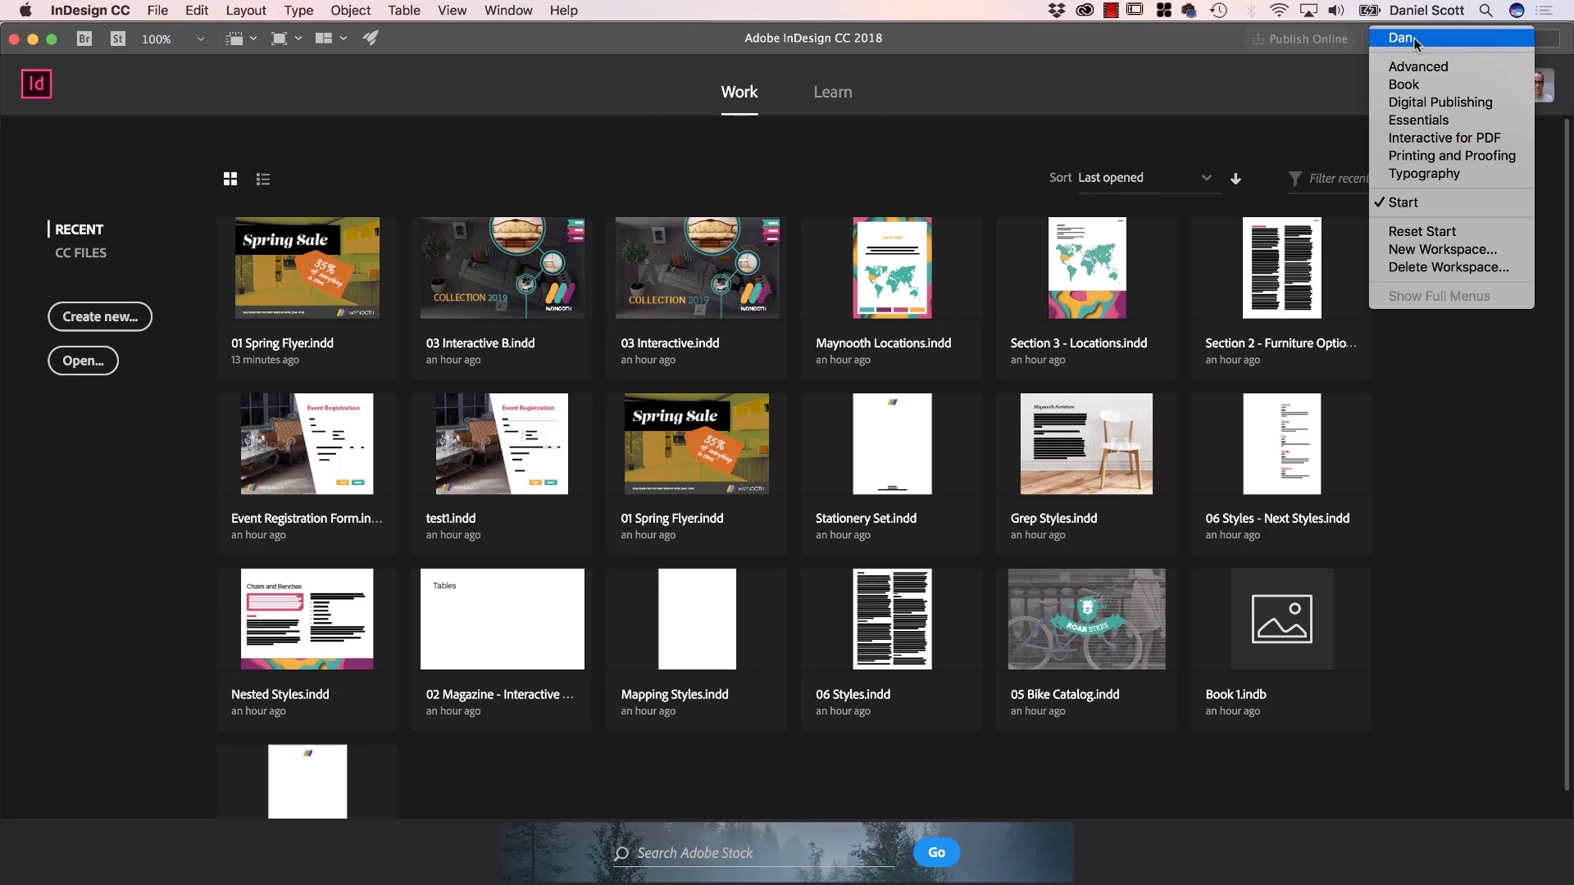
{"action": "left_click", "coordinate": [1424, 121]}
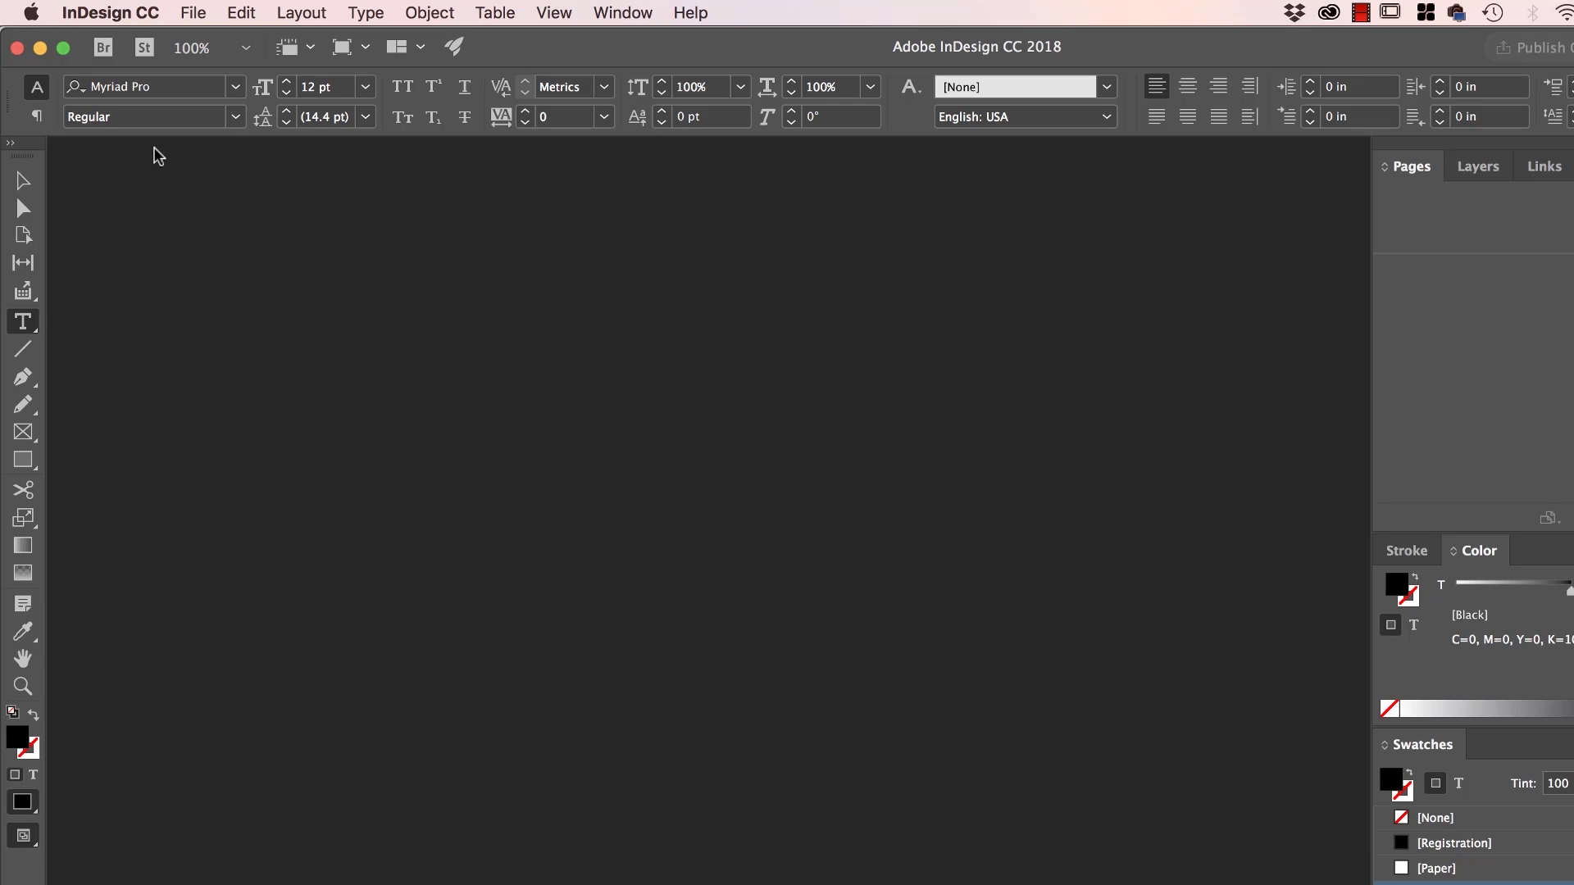
Set the default font to Roboto Light at 10 pt, and bring up the default paragraph formatting options
{"action": "left_click", "coordinate": [176, 87]}
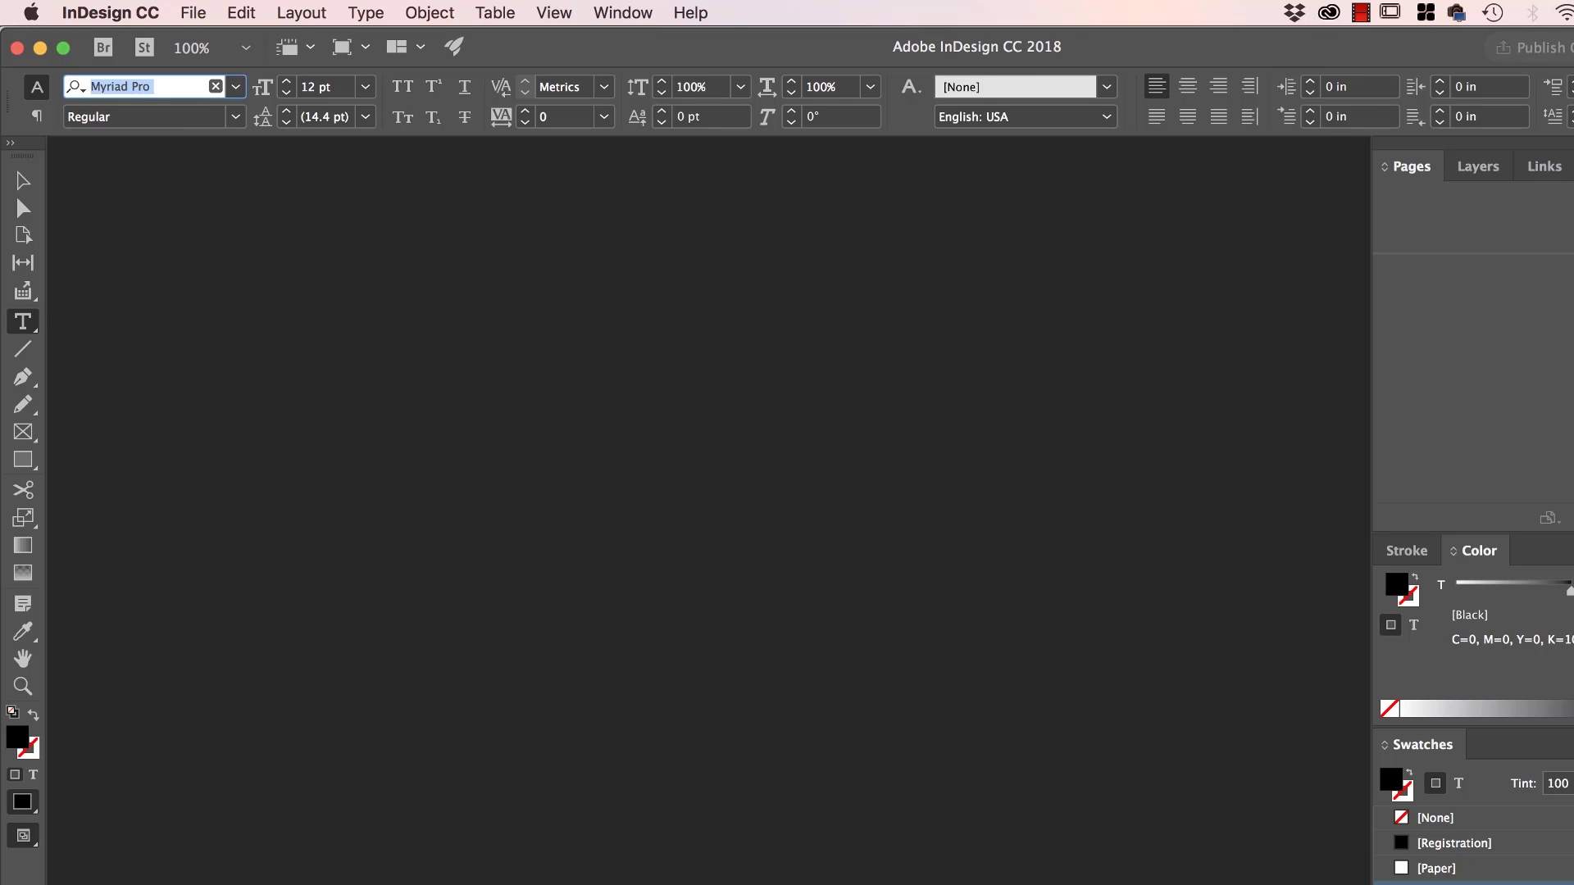
{"action": "type", "text": "robo"}
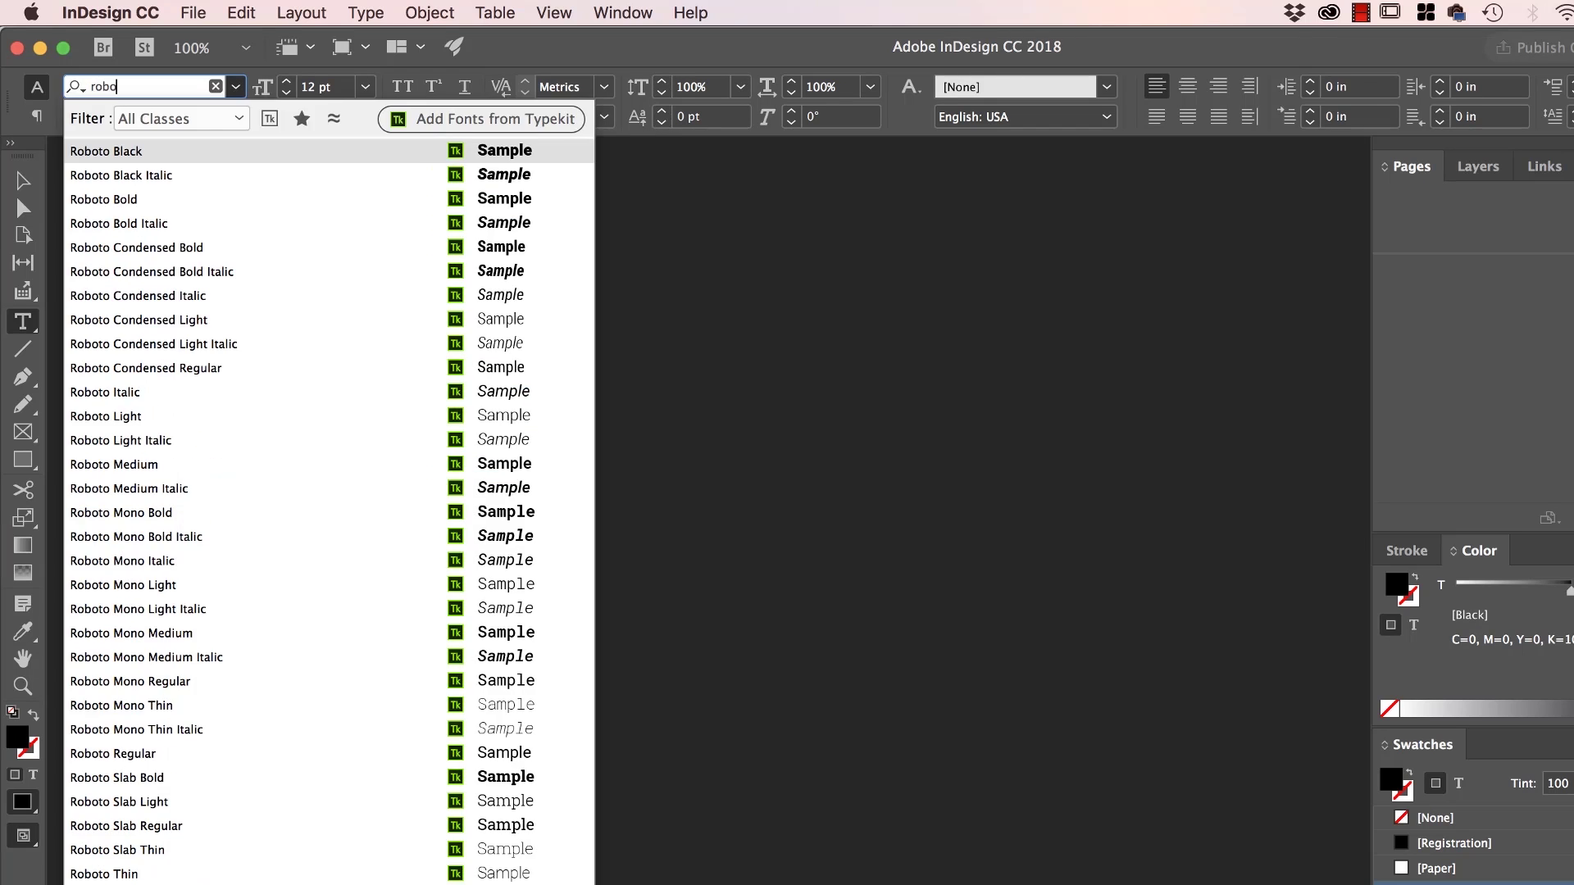
{"action": "left_click", "coordinate": [158, 418]}
{"action": "left_click", "coordinate": [287, 97]}
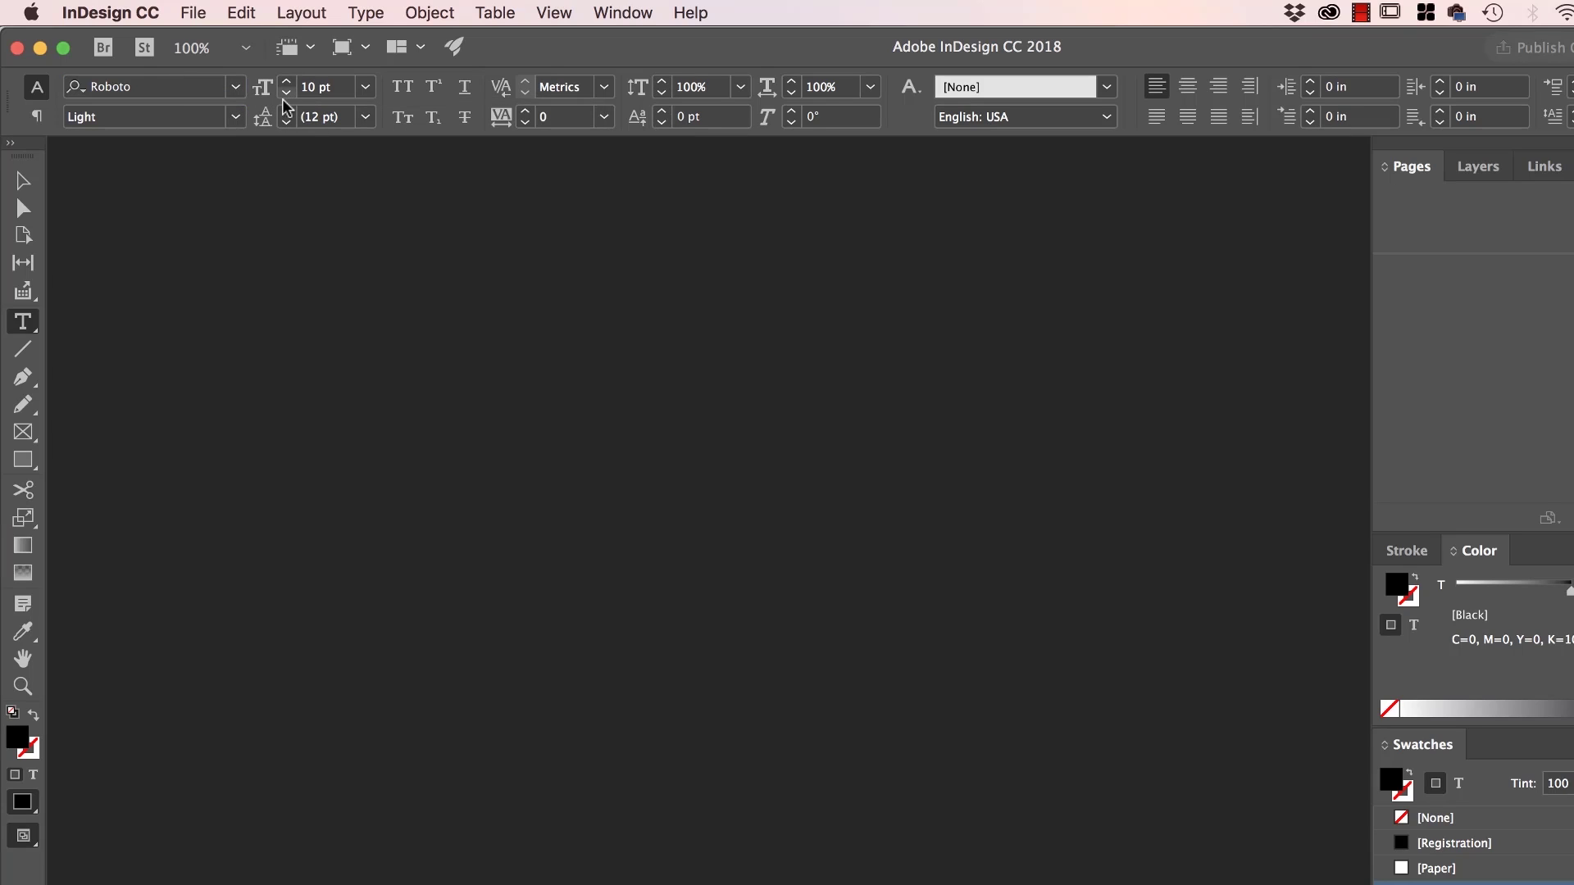
{"action": "left_click", "coordinate": [36, 119]}
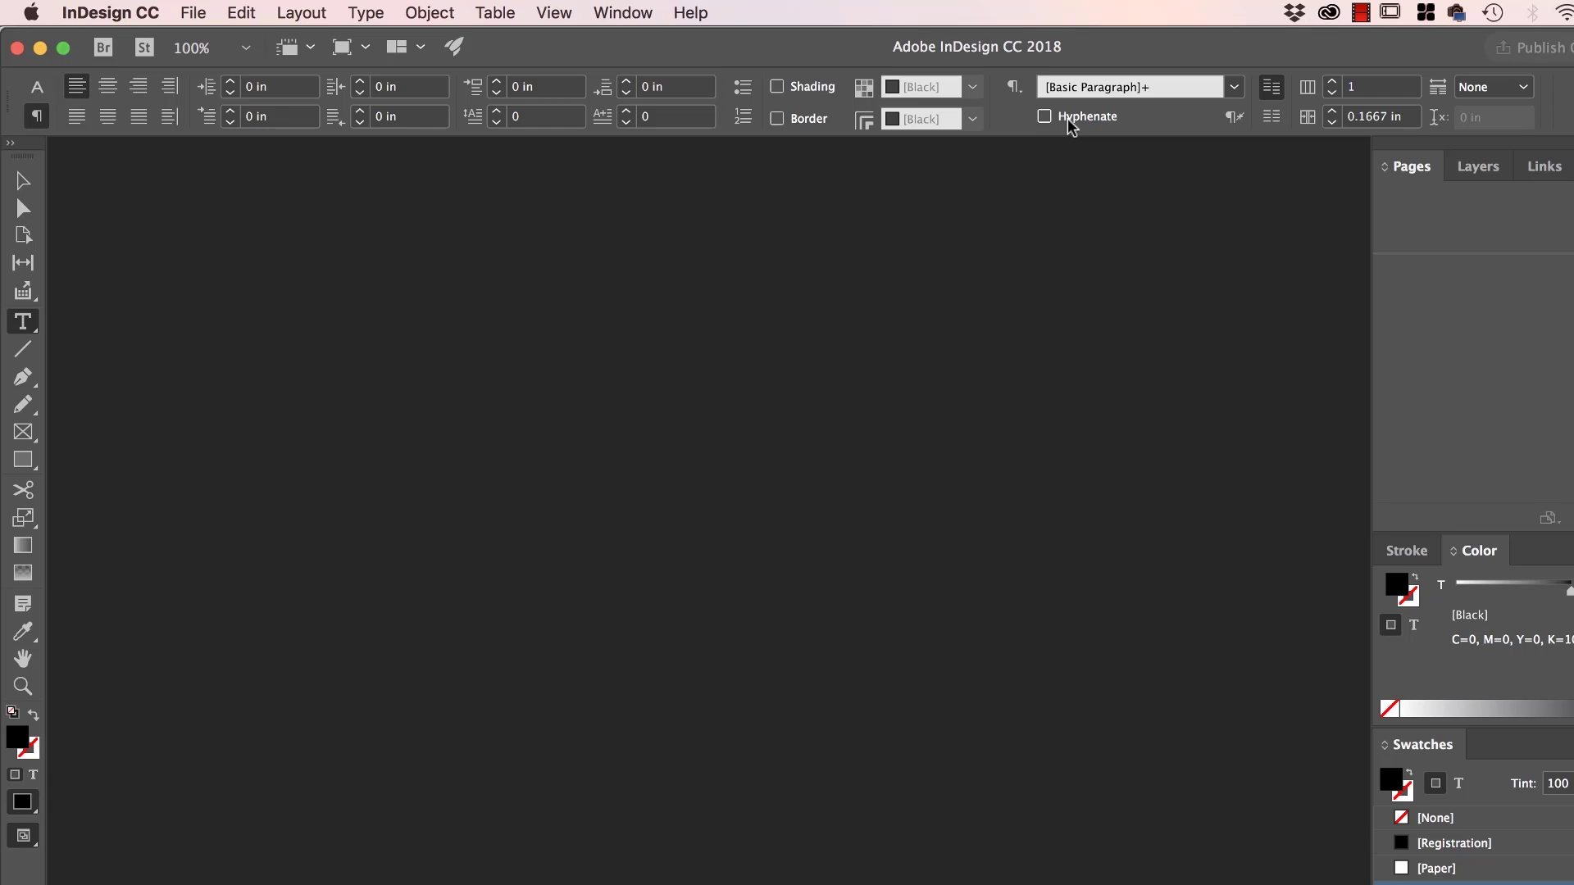
Create a new blank document with the preselected document settings
{"action": "left_click", "coordinate": [193, 12]}
{"action": "mouse_move", "coordinate": [213, 39]}
{"action": "left_click", "coordinate": [502, 45]}
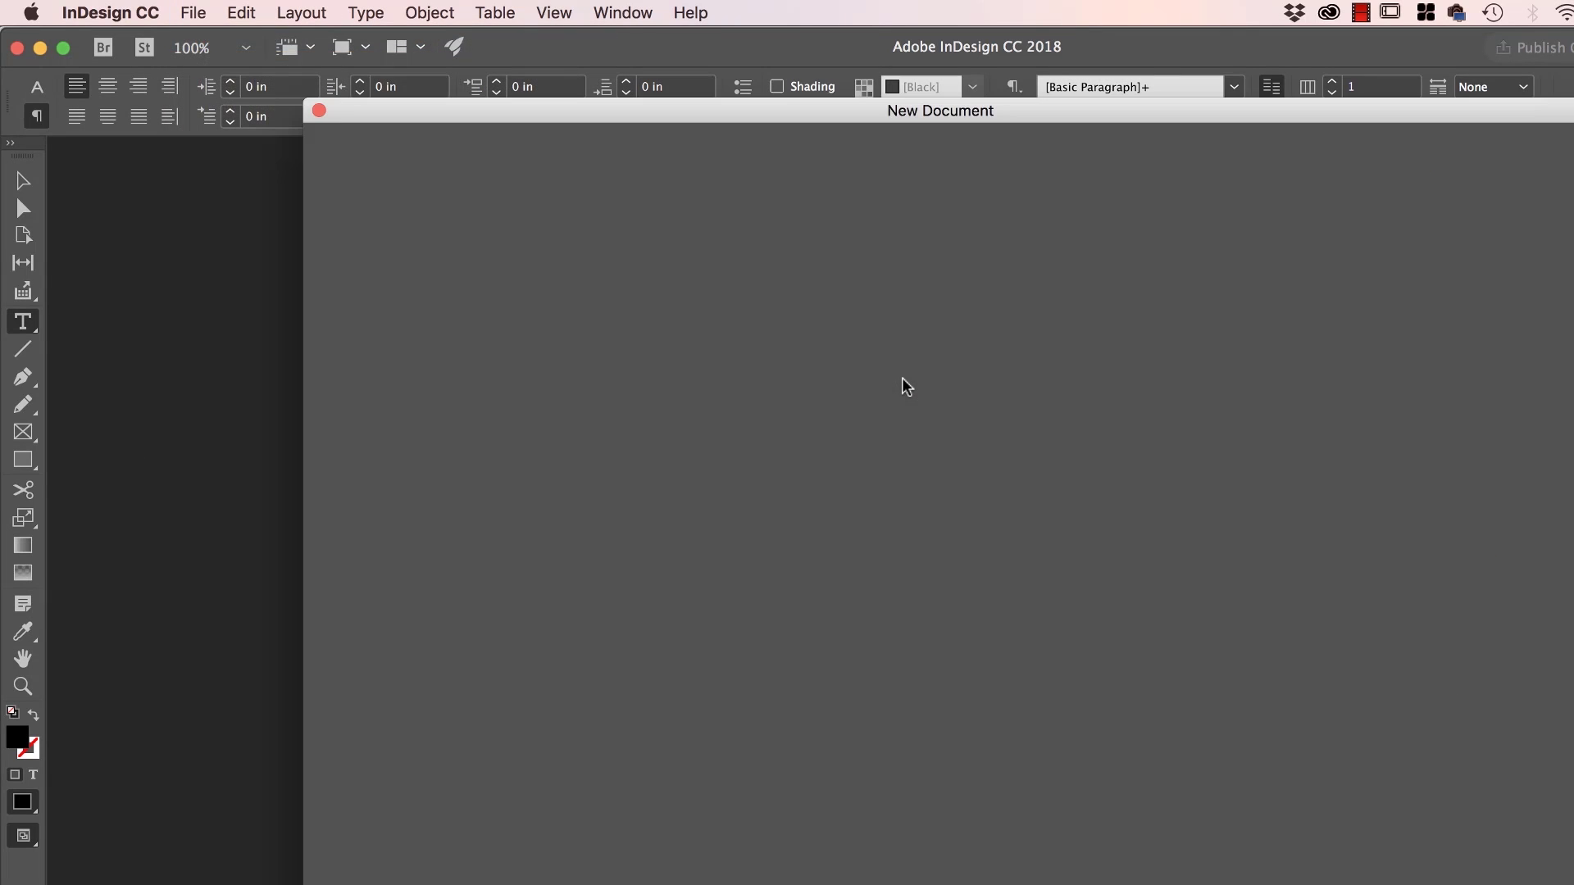
{"action": "key", "text": "Return"}
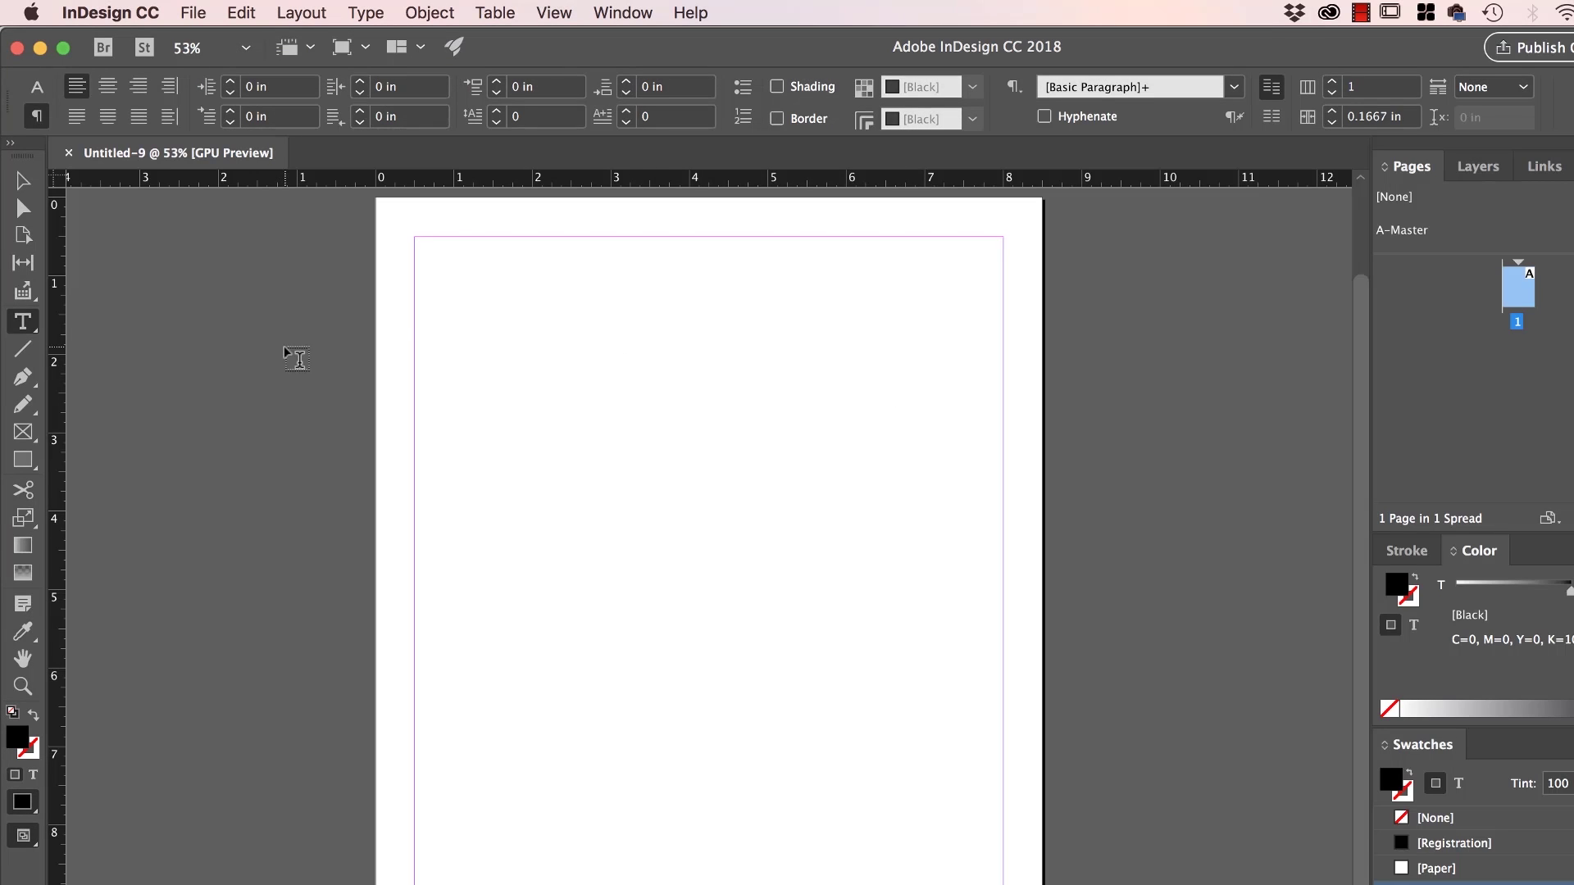
Draw a text frame about 4.1 by 3.9 in near the page's upper left margin and fill it with placeholder text
{"action": "mouse_move", "coordinate": [472, 296]}
{"action": "left_mouse_down"}
{"action": "mouse_move", "coordinate": [660, 451]}
{"action": "mouse_move", "coordinate": [793, 600]}
{"action": "left_mouse_up"}
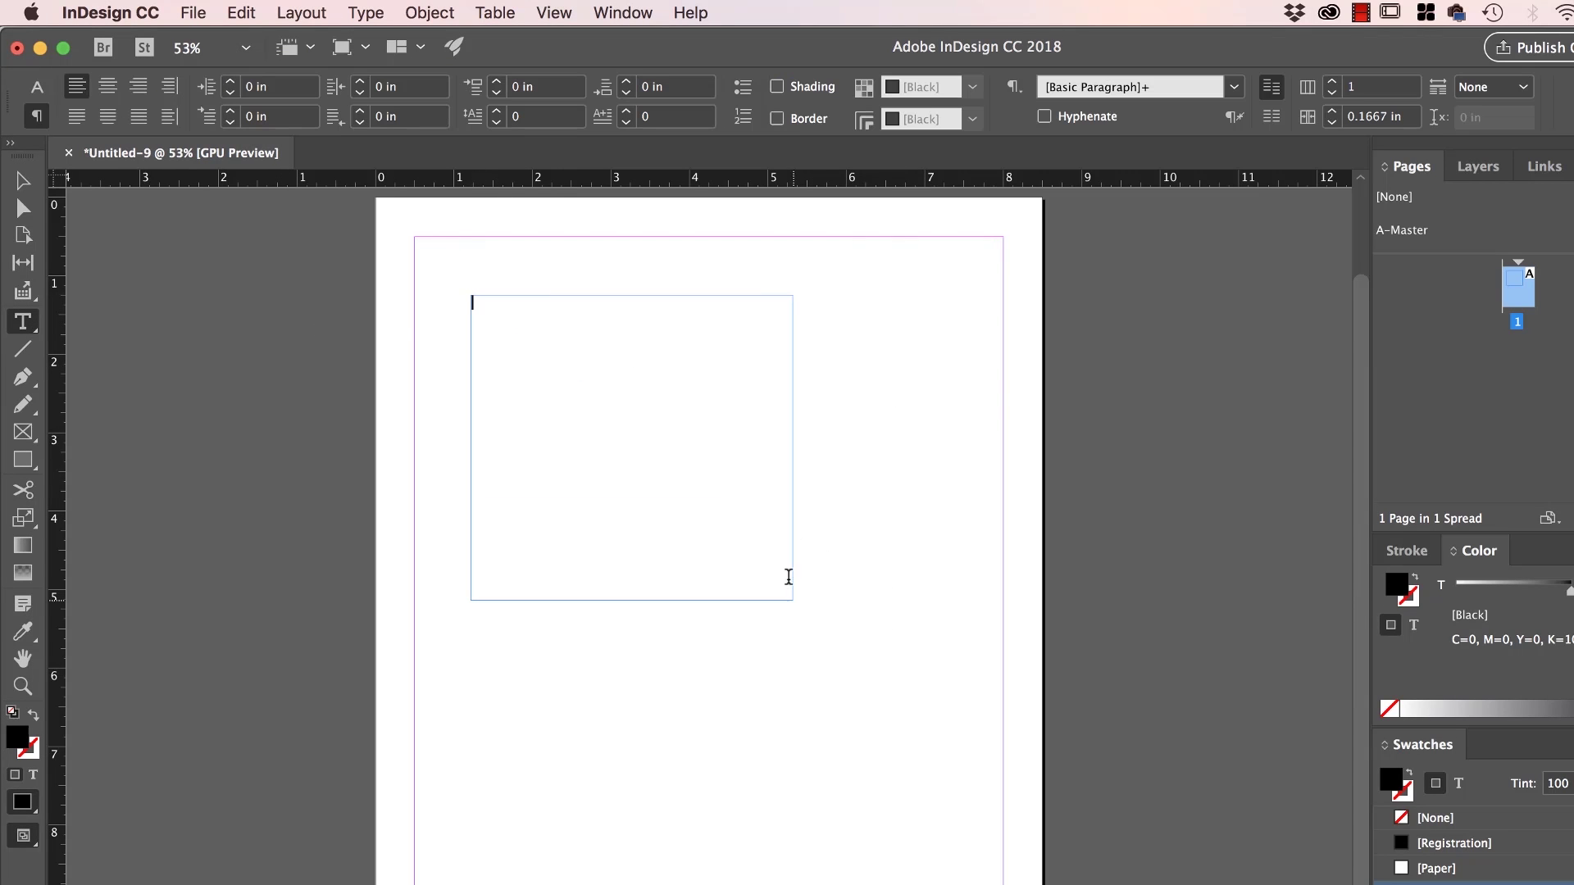
{"action": "left_click", "coordinate": [368, 13]}
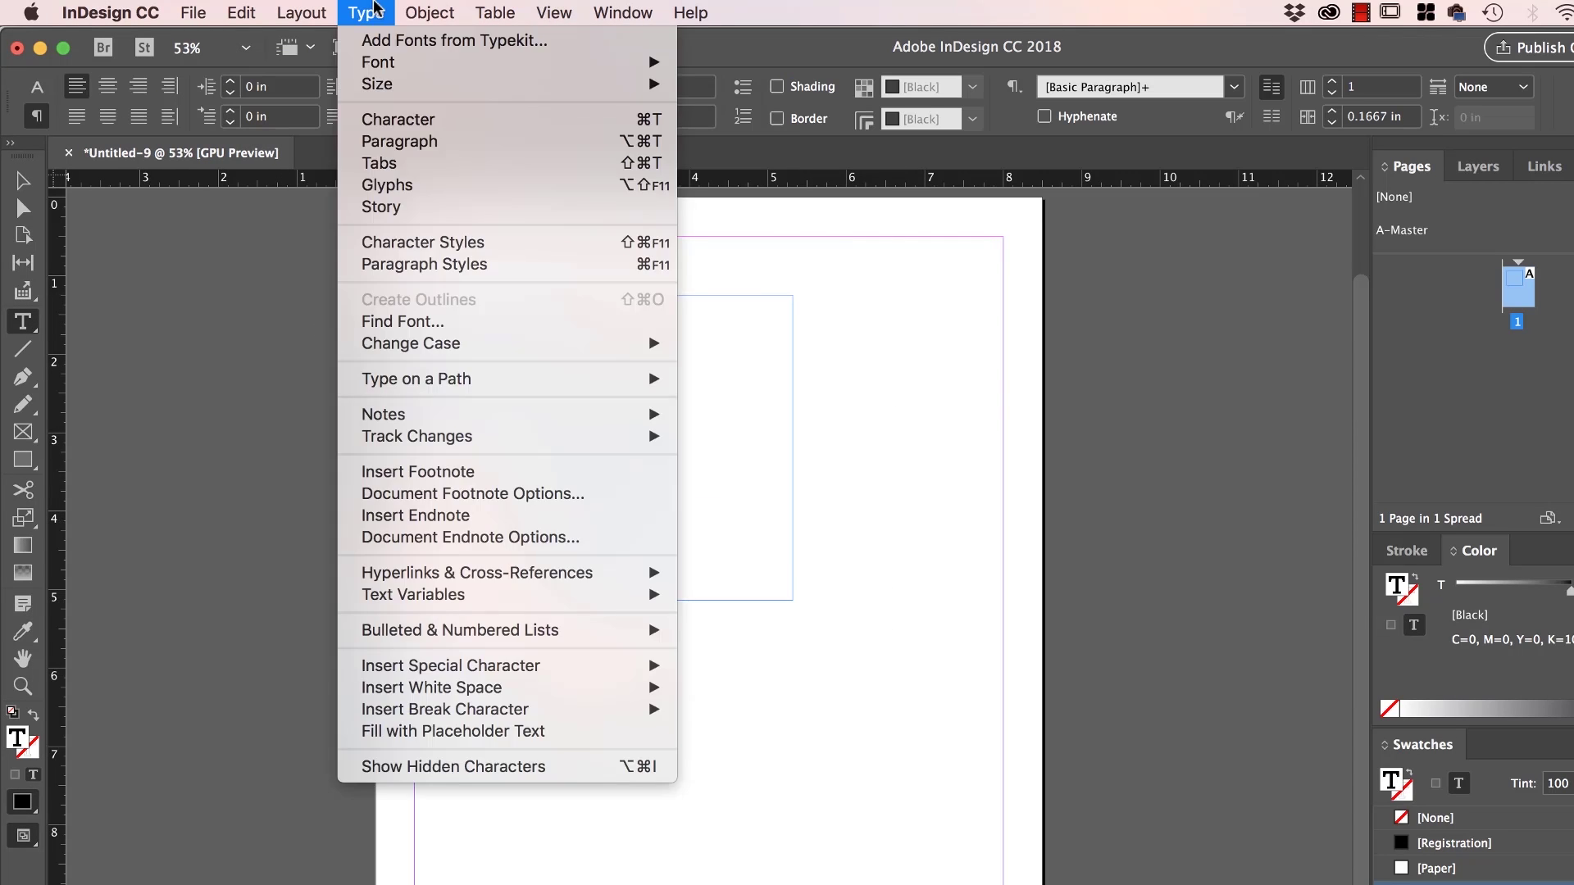
{"action": "left_click", "coordinate": [510, 745]}
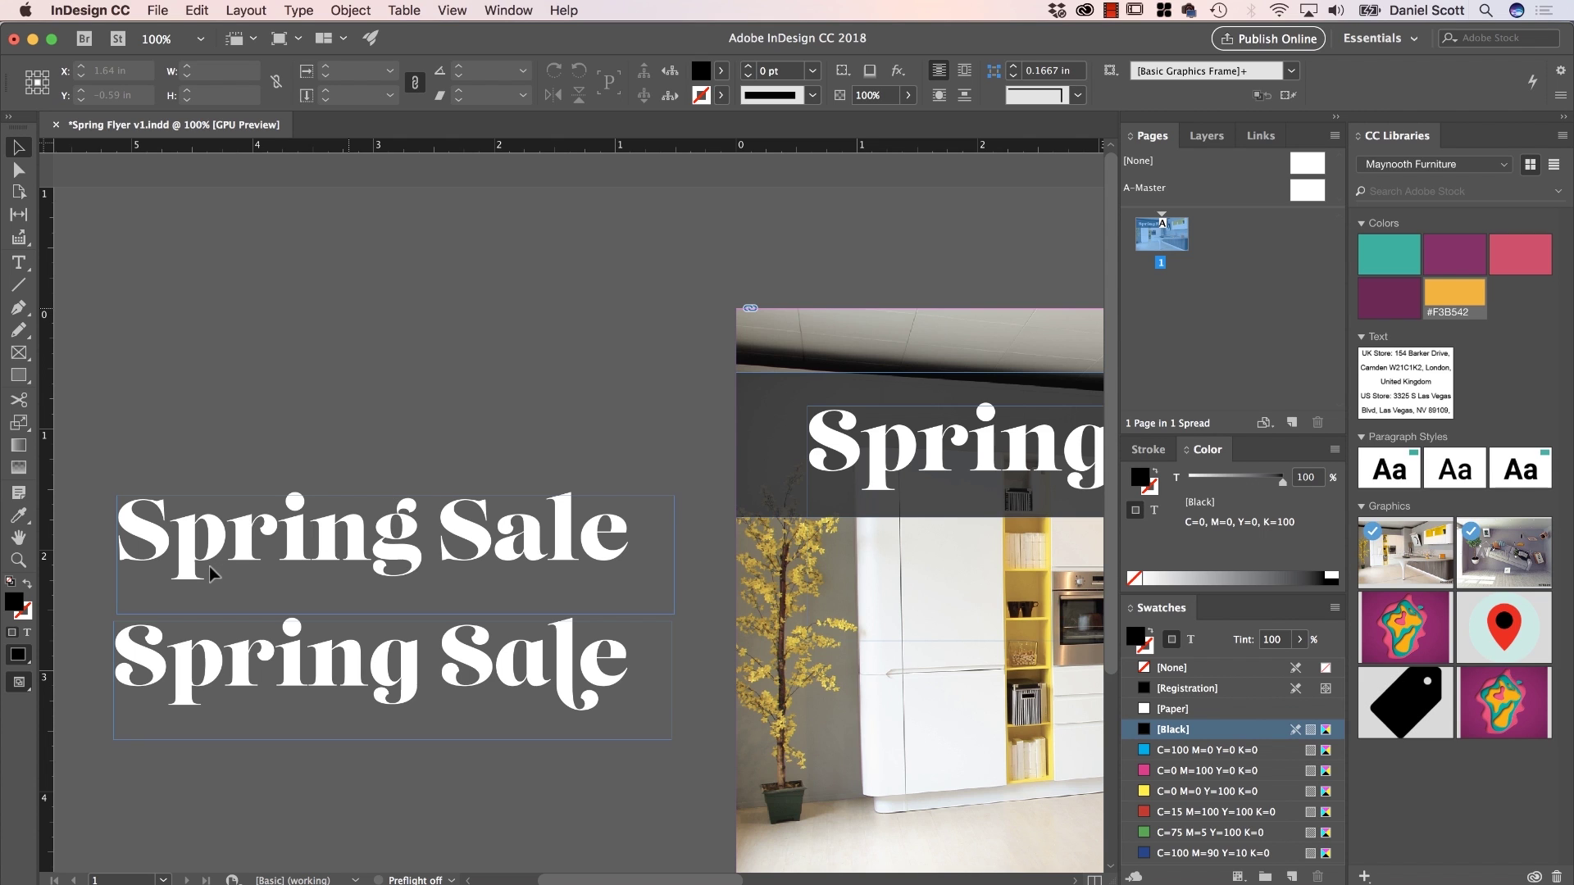
Compare the letterform variations in the Spring Sale text frames on the pasteboard beside the flyer
{"action": "left_click", "coordinate": [345, 562]}
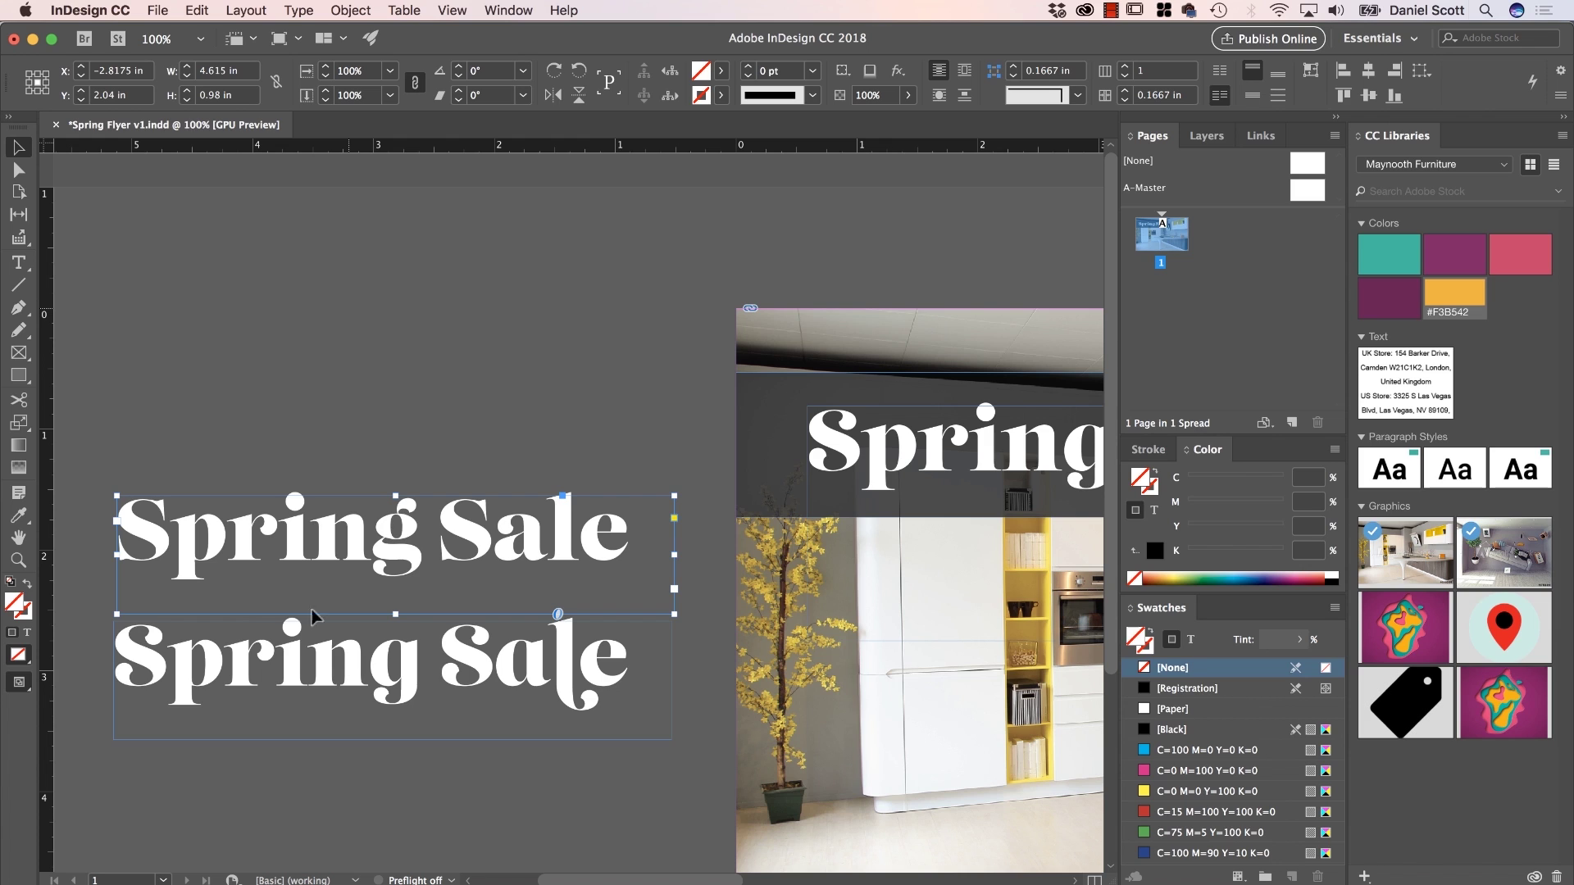
{"action": "left_click", "coordinate": [221, 696]}
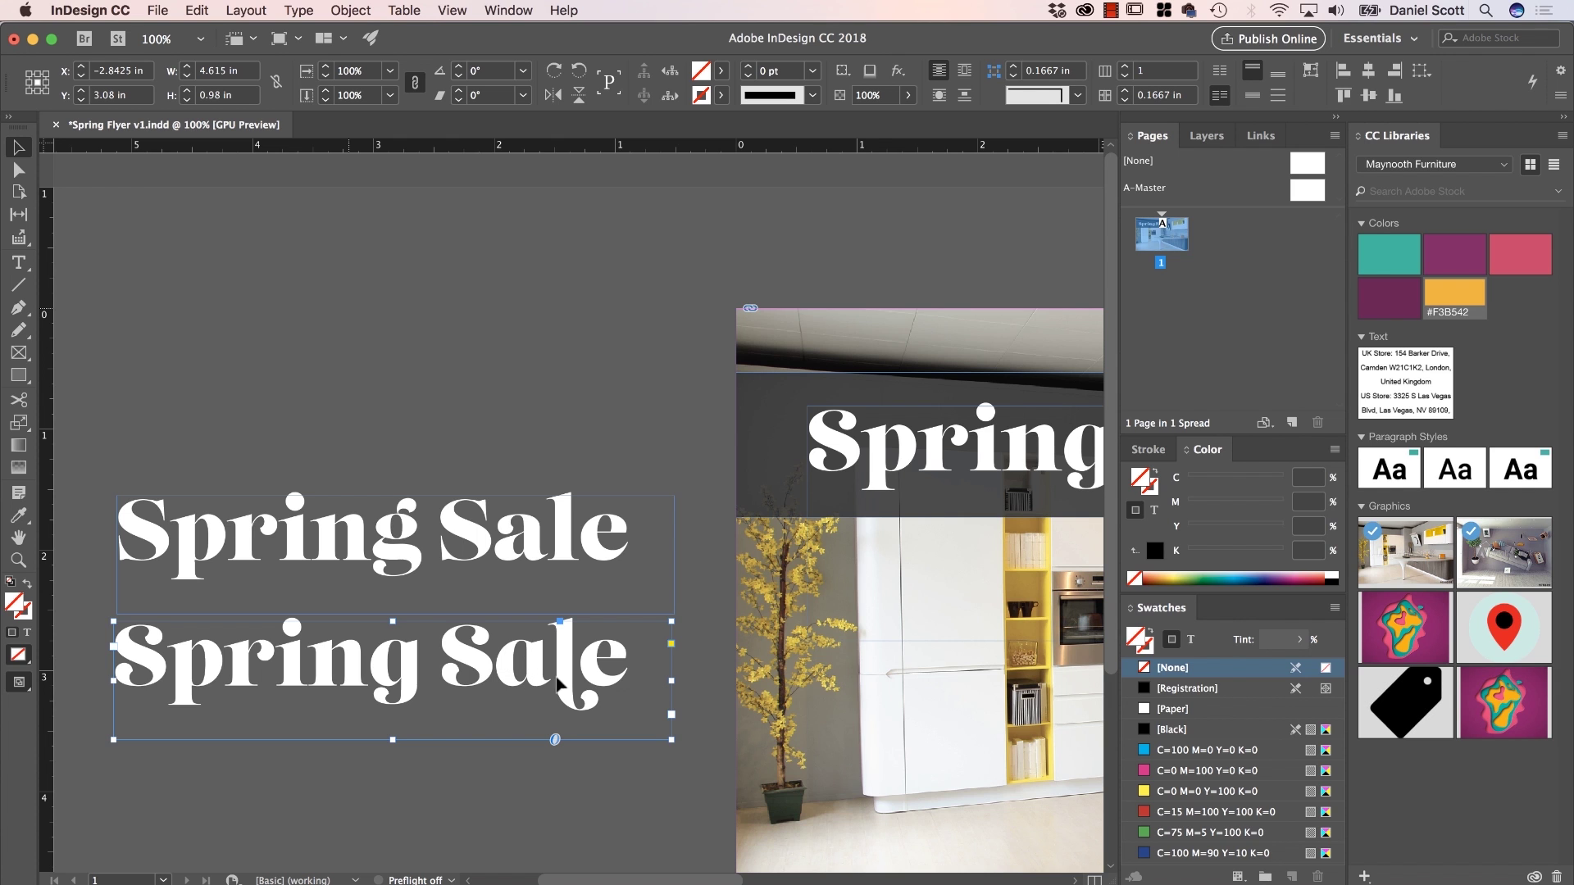
{"action": "left_click_drag", "start_coordinate": [580, 707], "coordinate": [580, 706]}
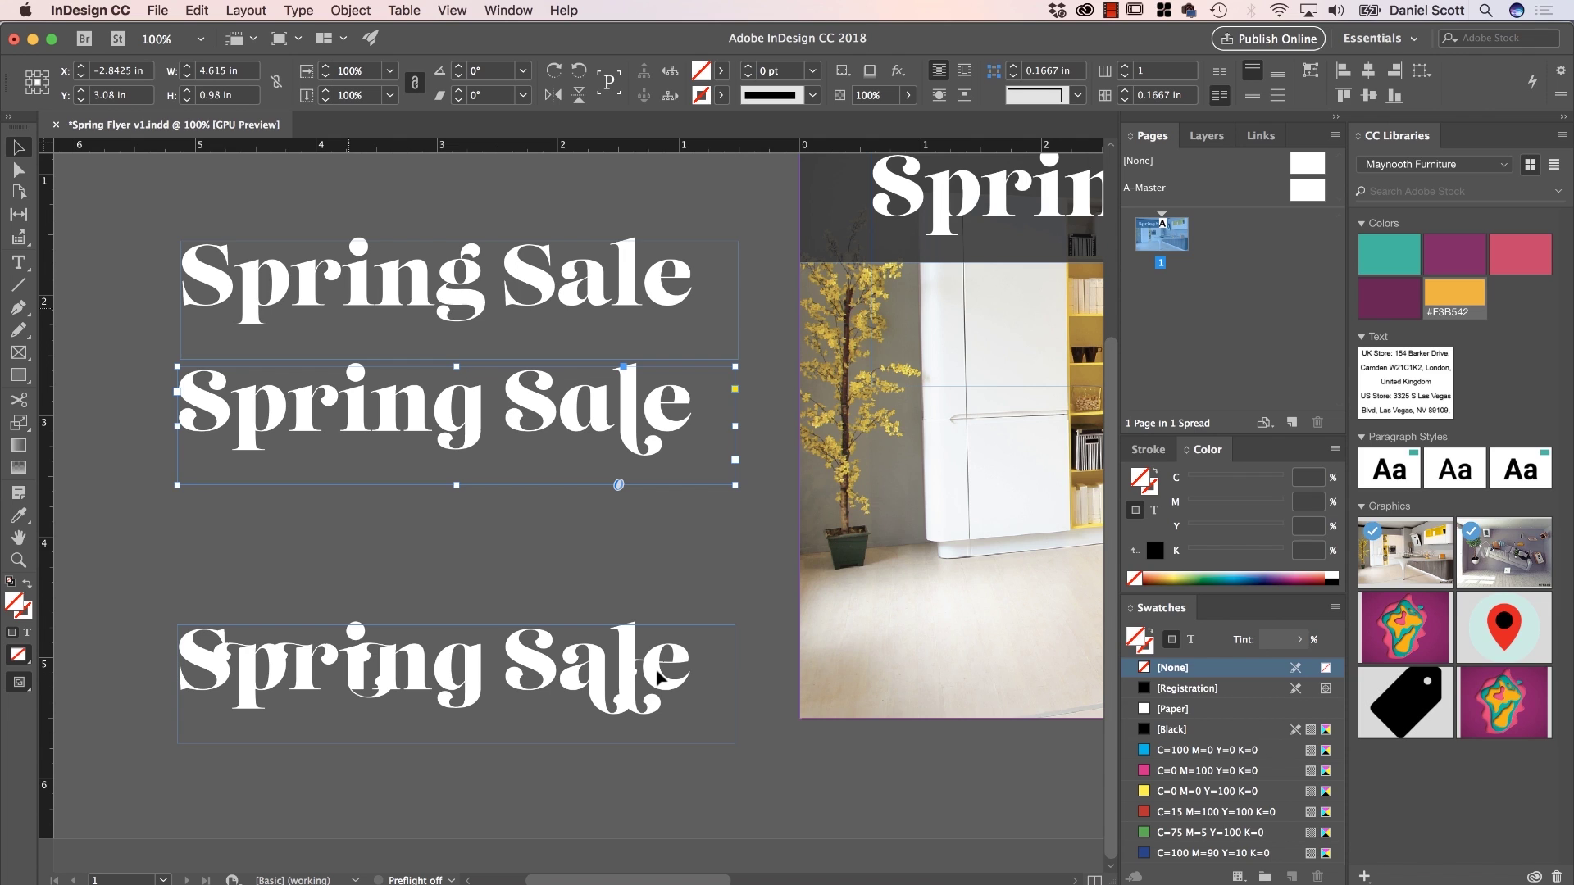
{"action": "left_click", "coordinate": [659, 676]}
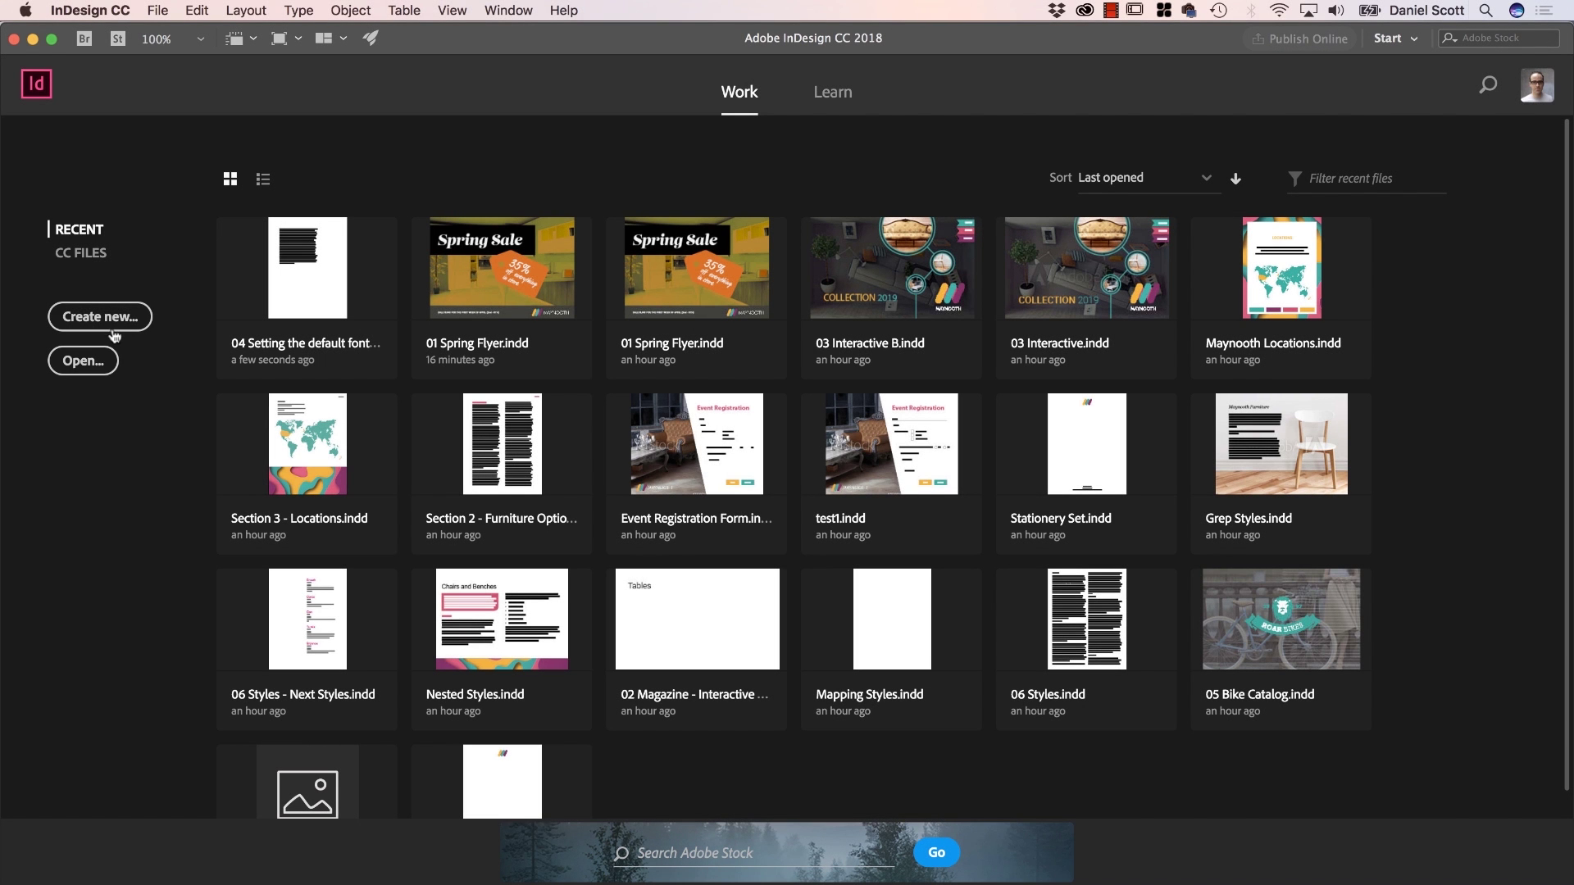
Create a landscape Letter - Half print document, 8.5 x 5.5 in, with 0 in margins and facing pages turned off
{"action": "left_click", "coordinate": [103, 316]}
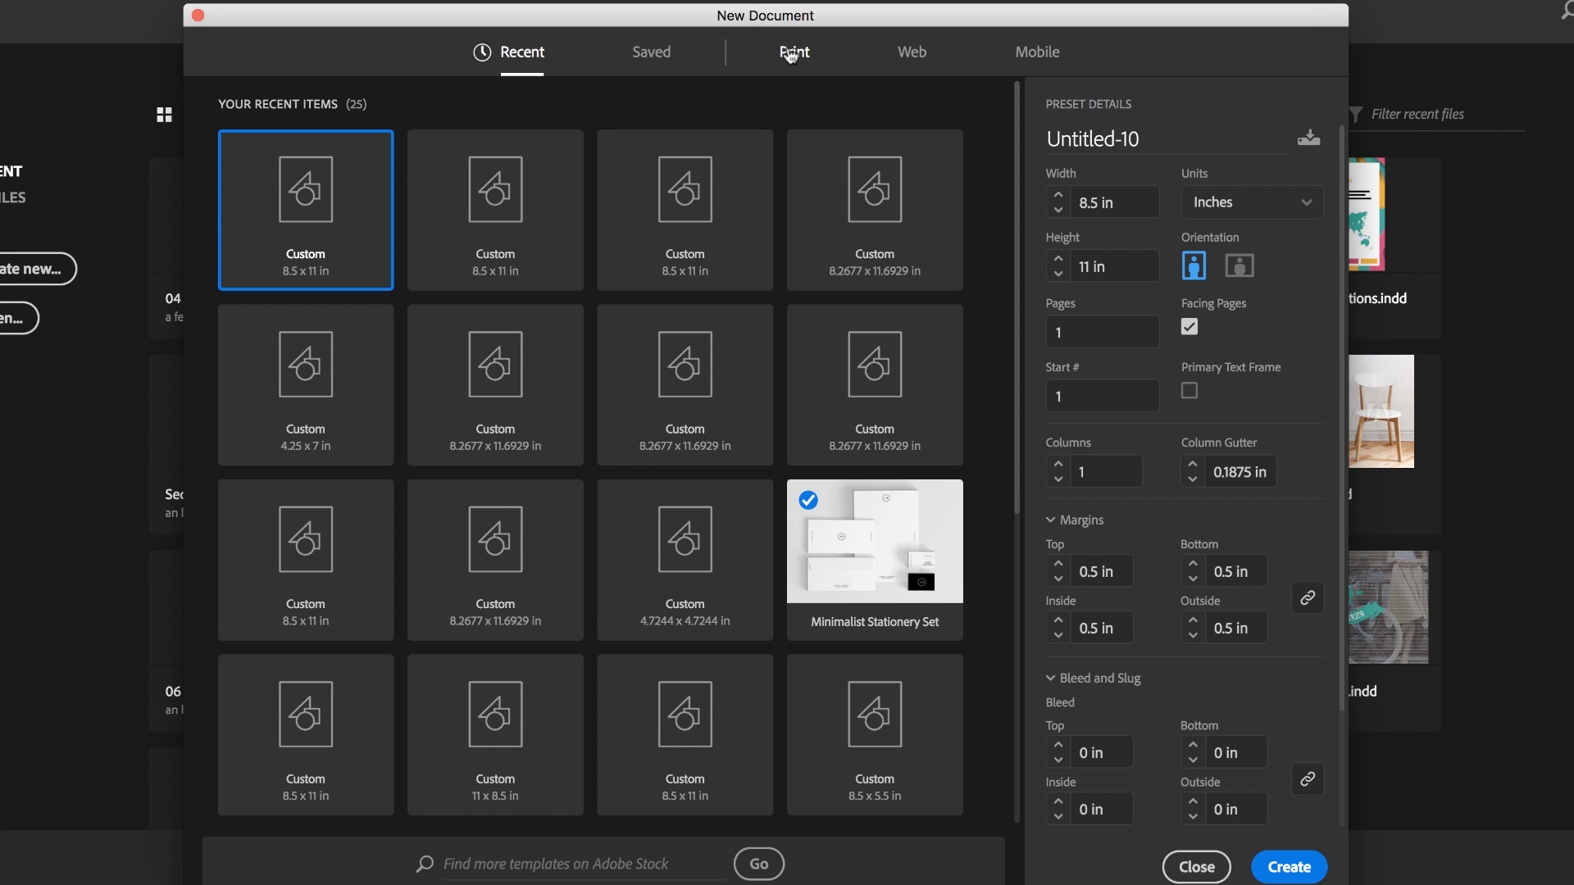
{"action": "left_click", "coordinate": [779, 54]}
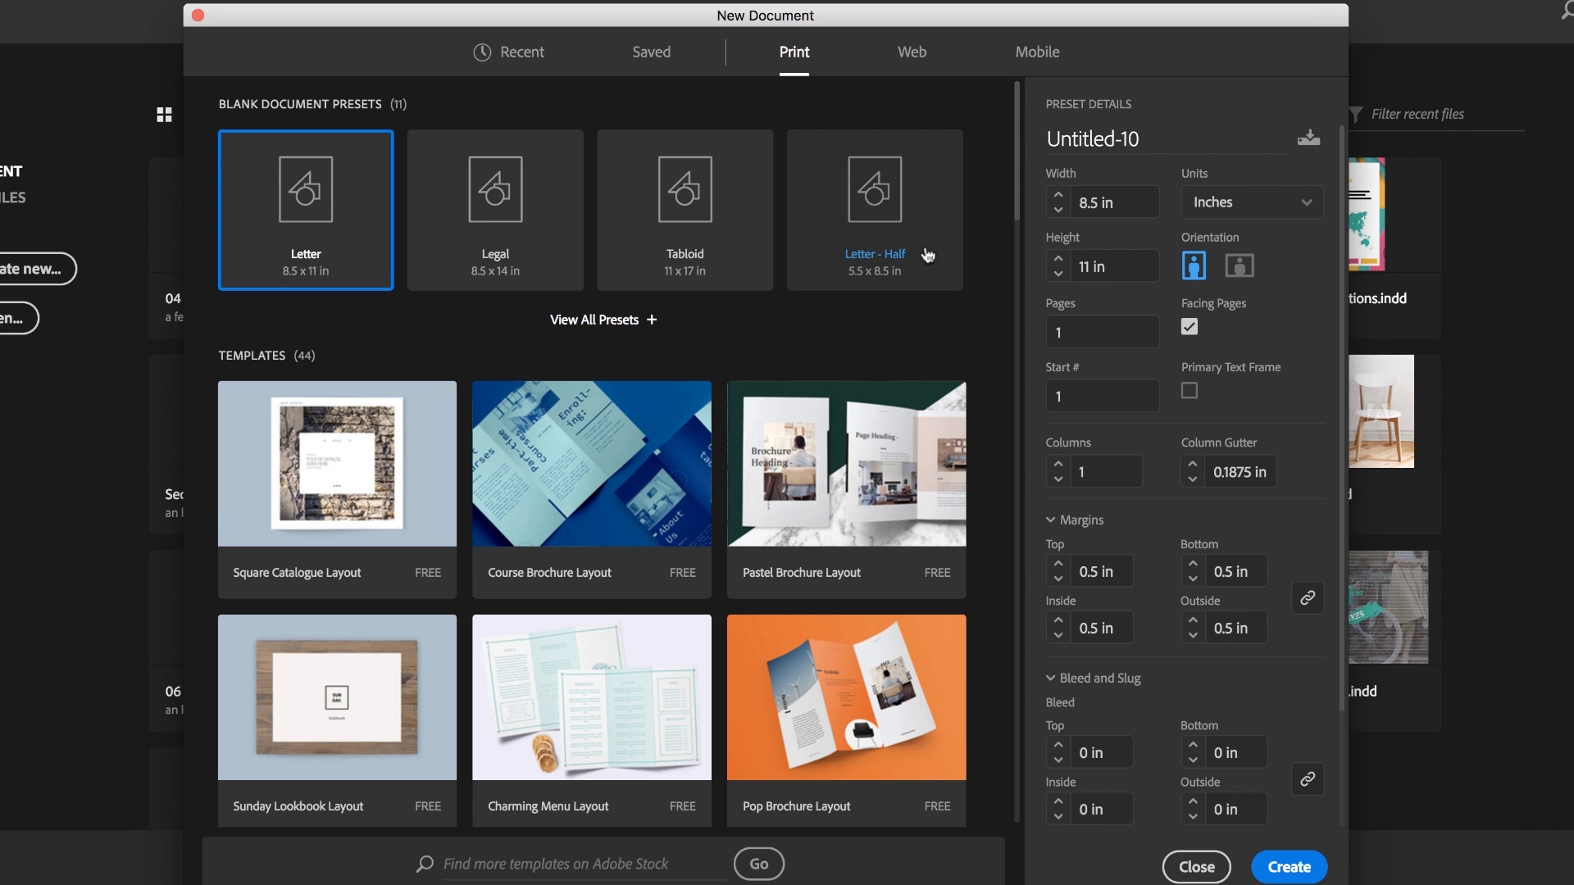
{"action": "left_click", "coordinate": [616, 322]}
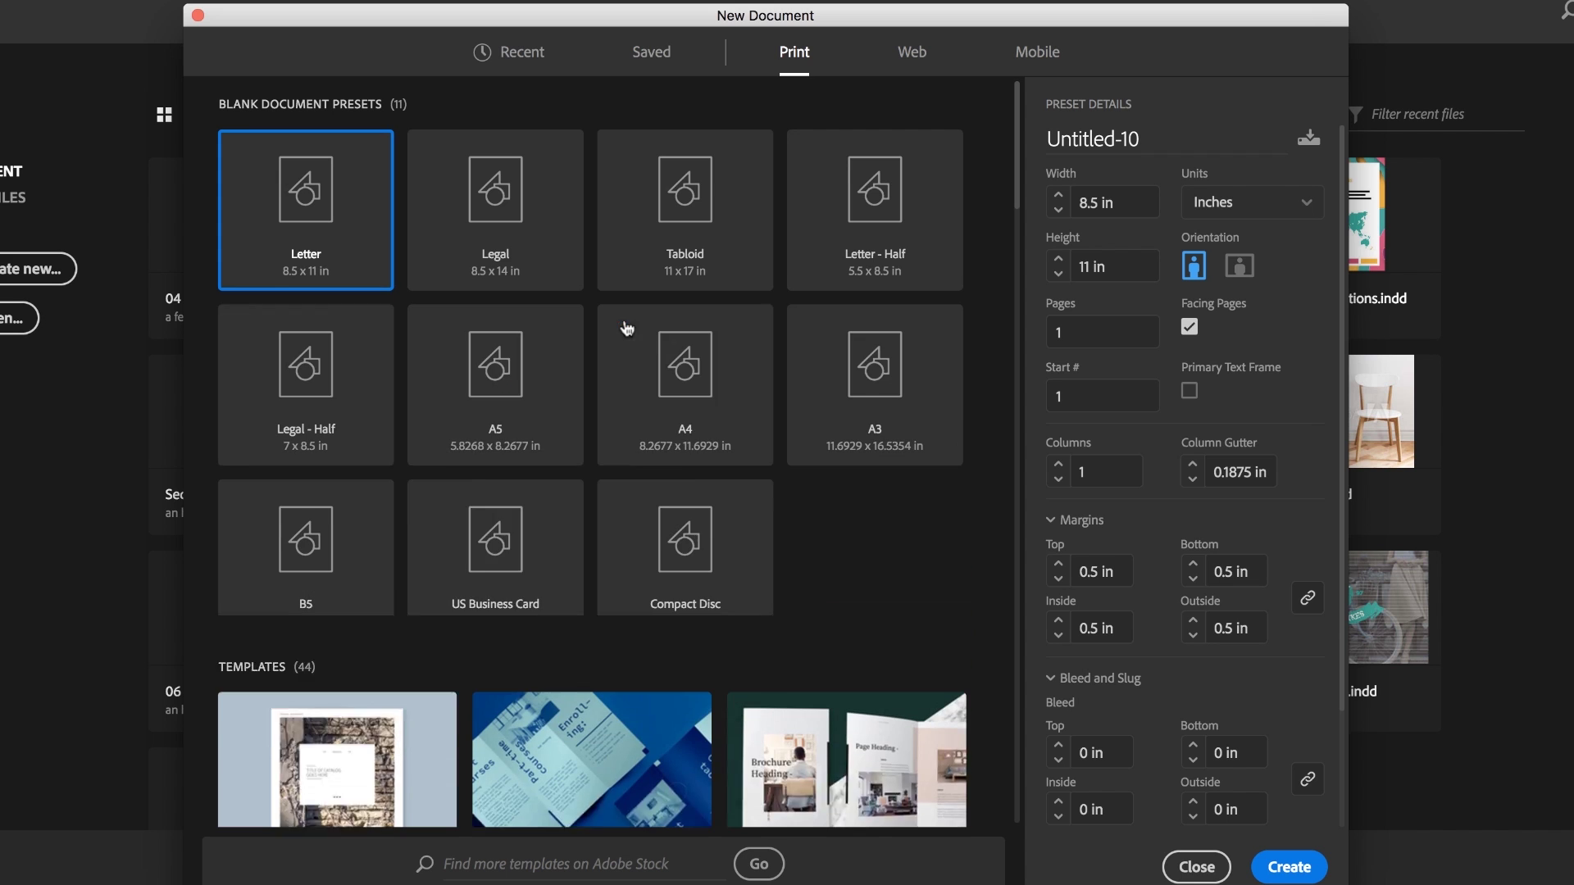
{"action": "left_click", "coordinate": [887, 215]}
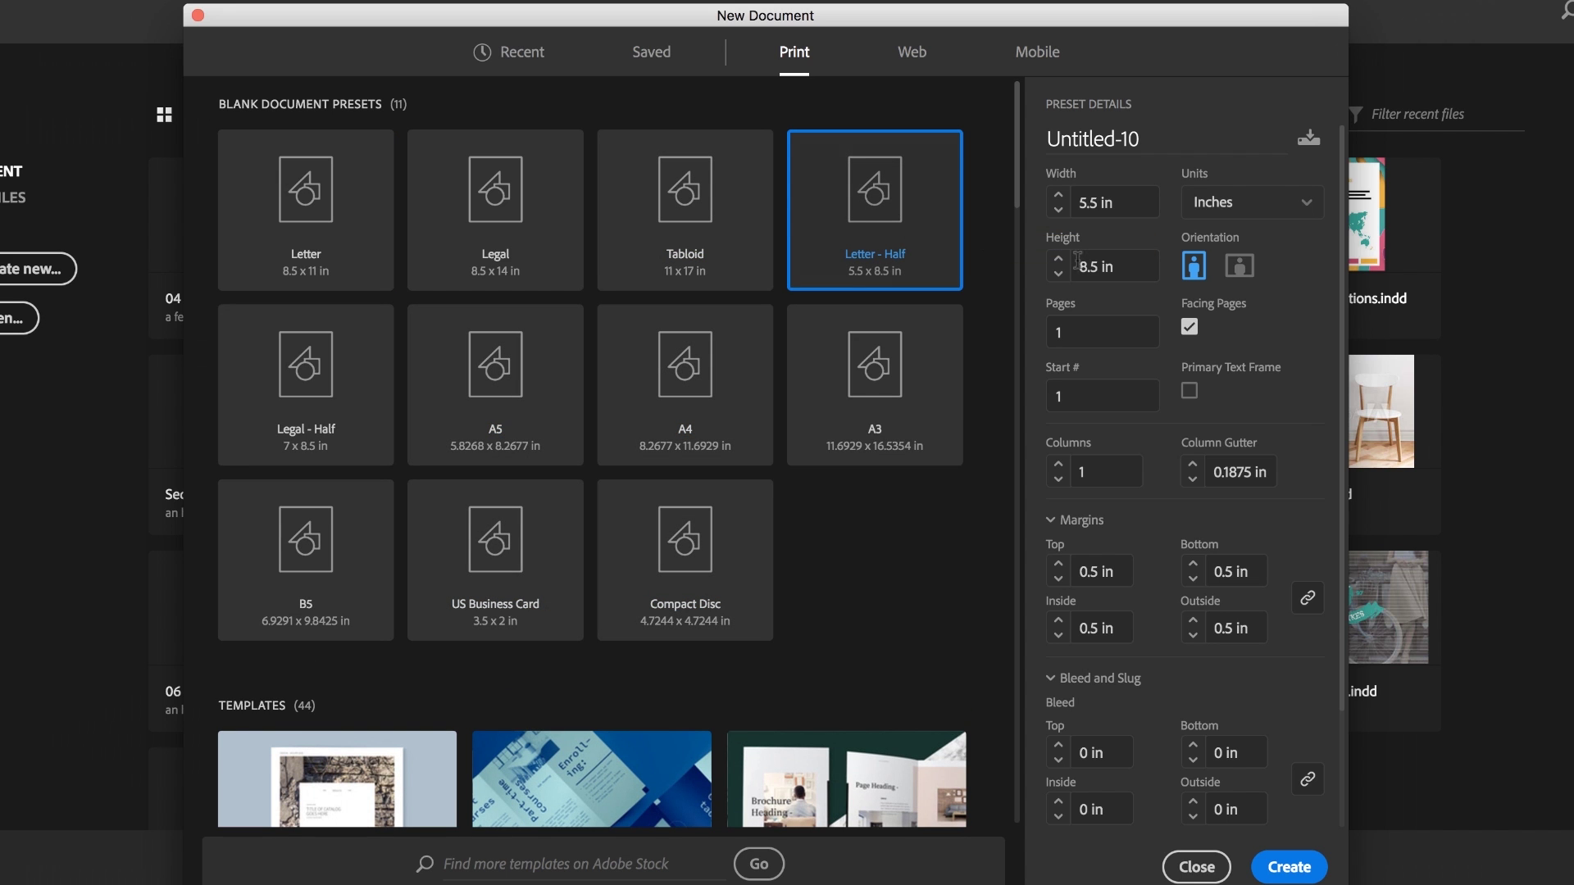
{"action": "left_click", "coordinate": [1239, 271]}
{"action": "left_click", "coordinate": [1115, 570]}
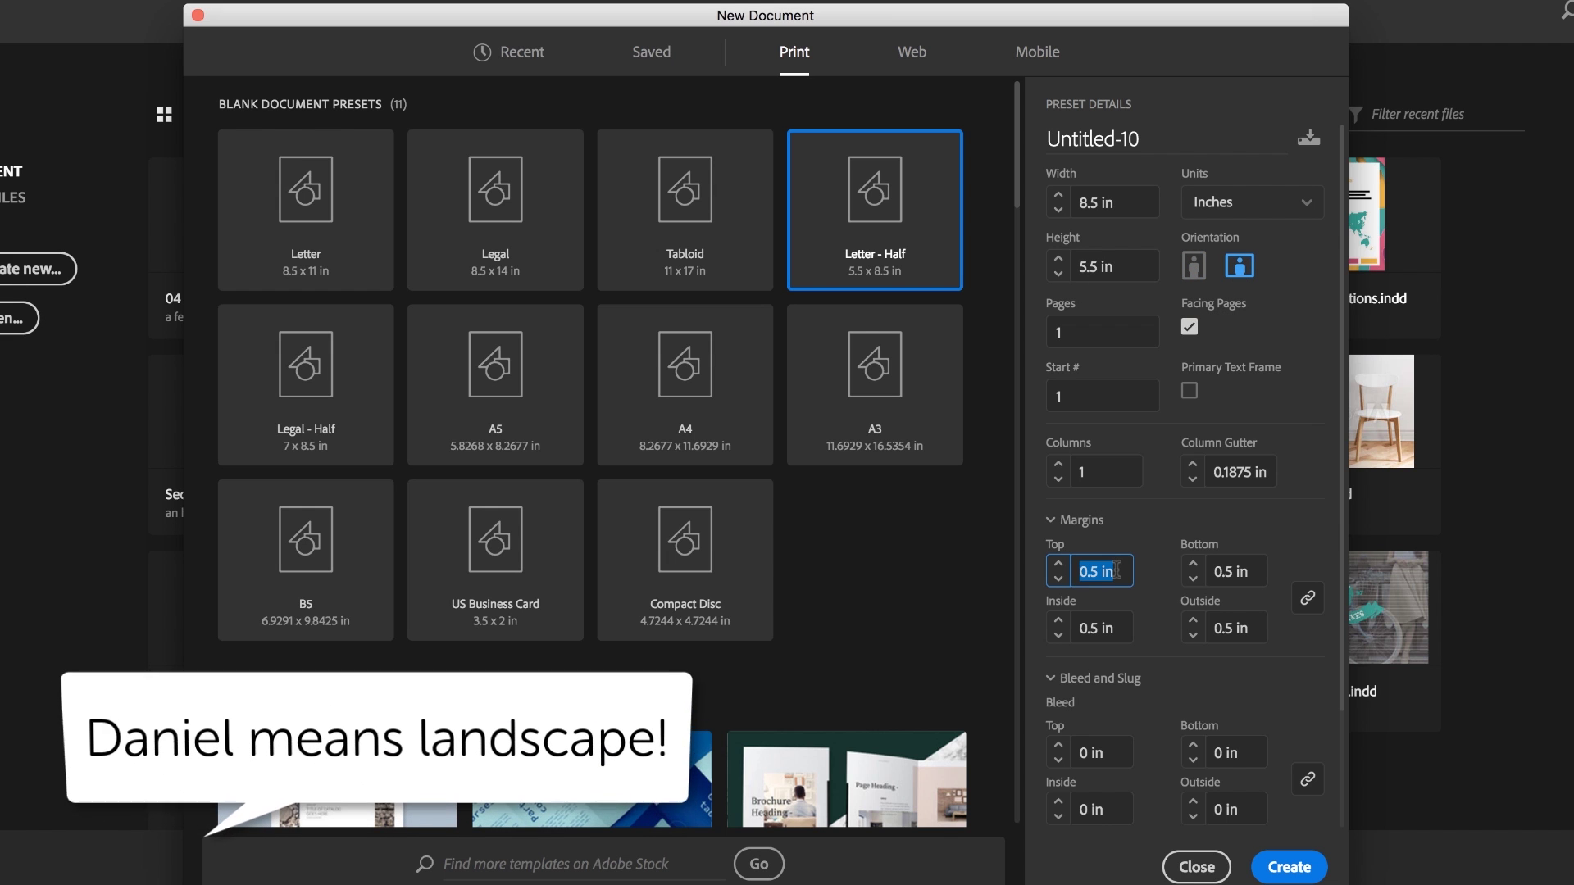
{"action": "type", "text": "0"}
{"action": "key", "text": "Tab"}
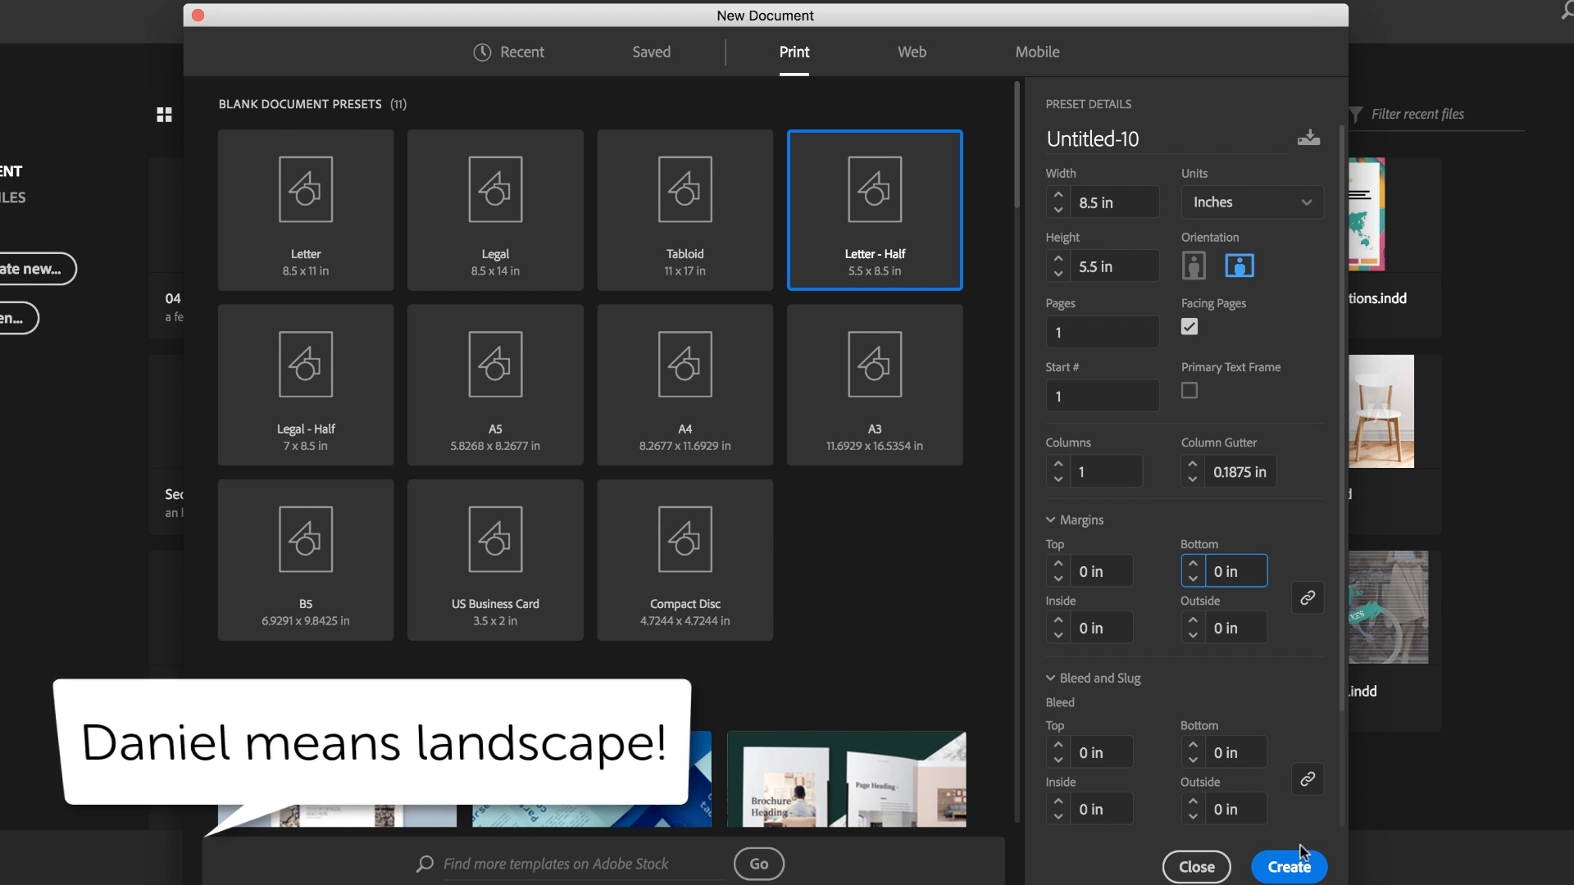
{"action": "left_click", "coordinate": [1190, 330]}
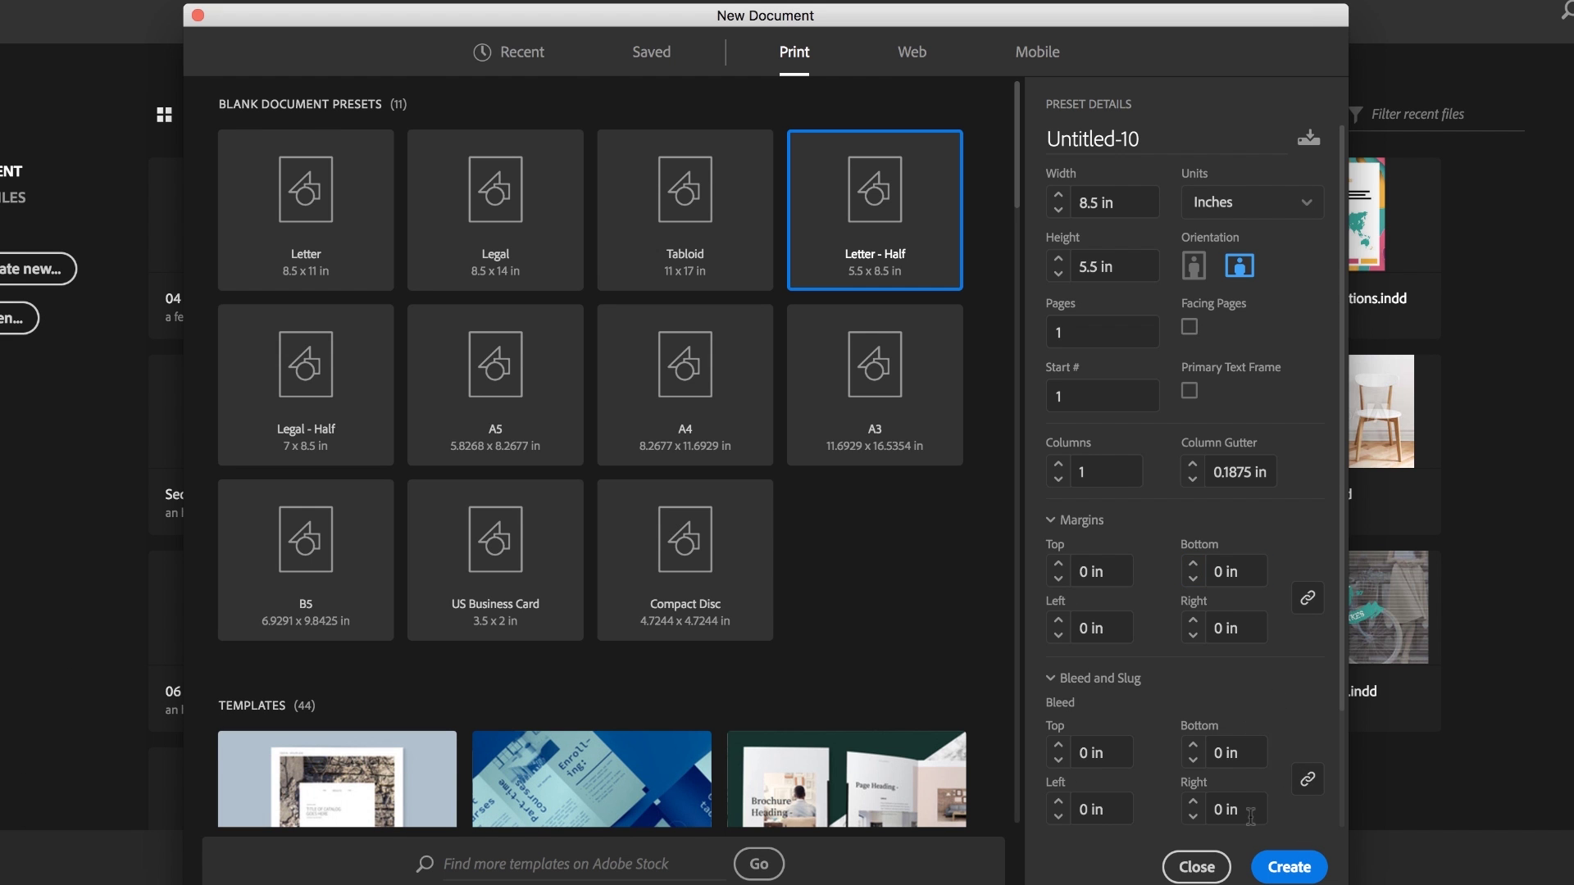
{"action": "left_click", "coordinate": [1274, 863]}
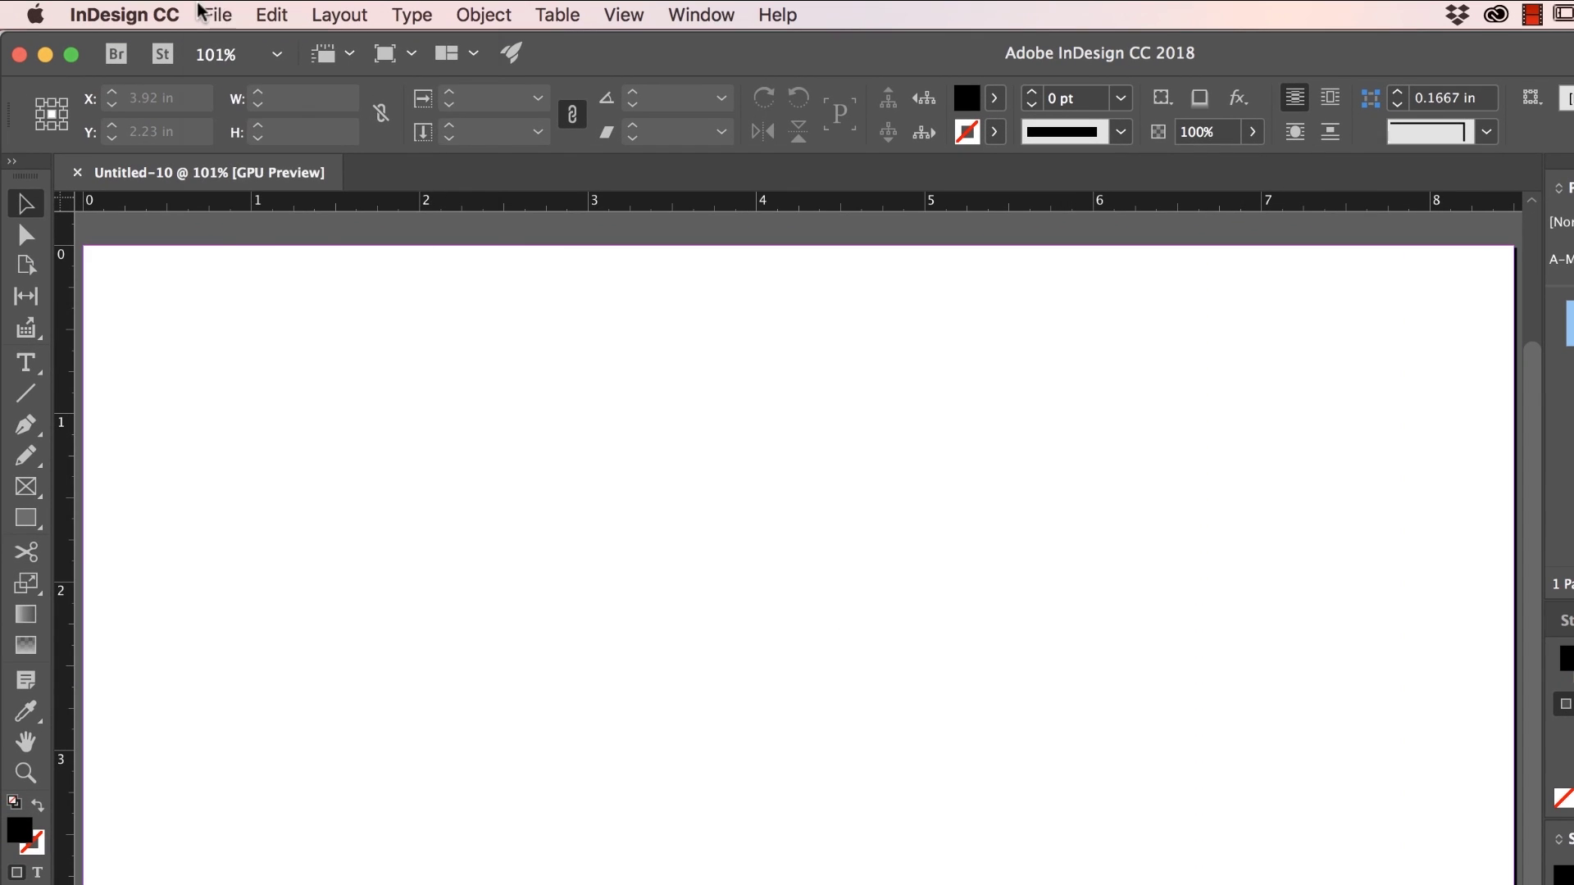
Load the modern kitchen JPEG from the 01 Spring Flyer folder in Exercise Files for placing
{"action": "left_click", "coordinate": [210, 13]}
{"action": "left_click", "coordinate": [323, 348]}
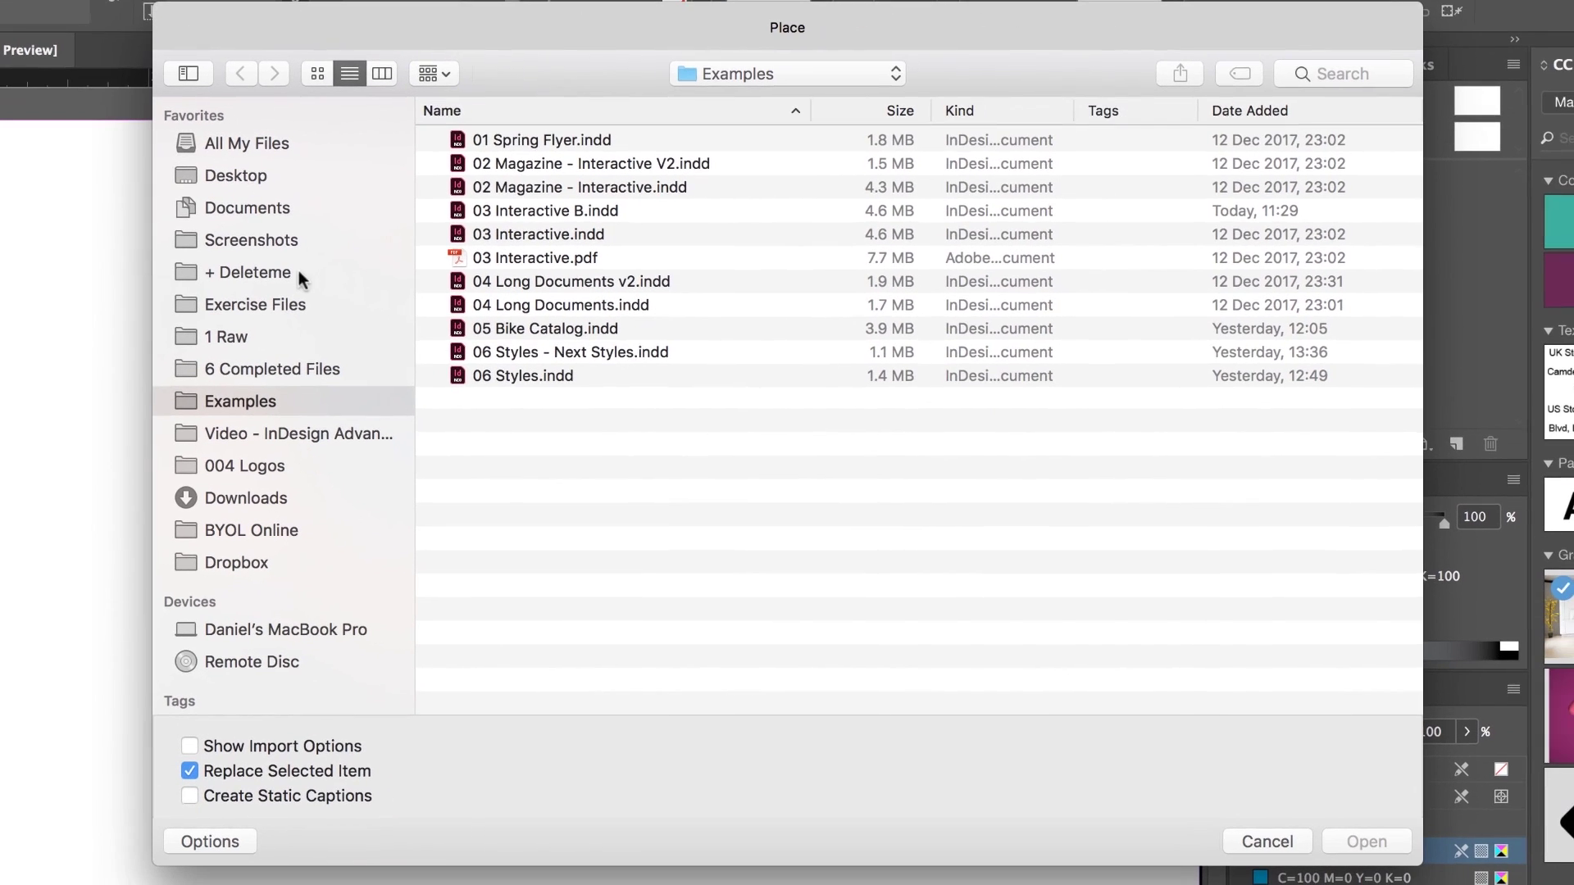
{"action": "left_click", "coordinate": [256, 303]}
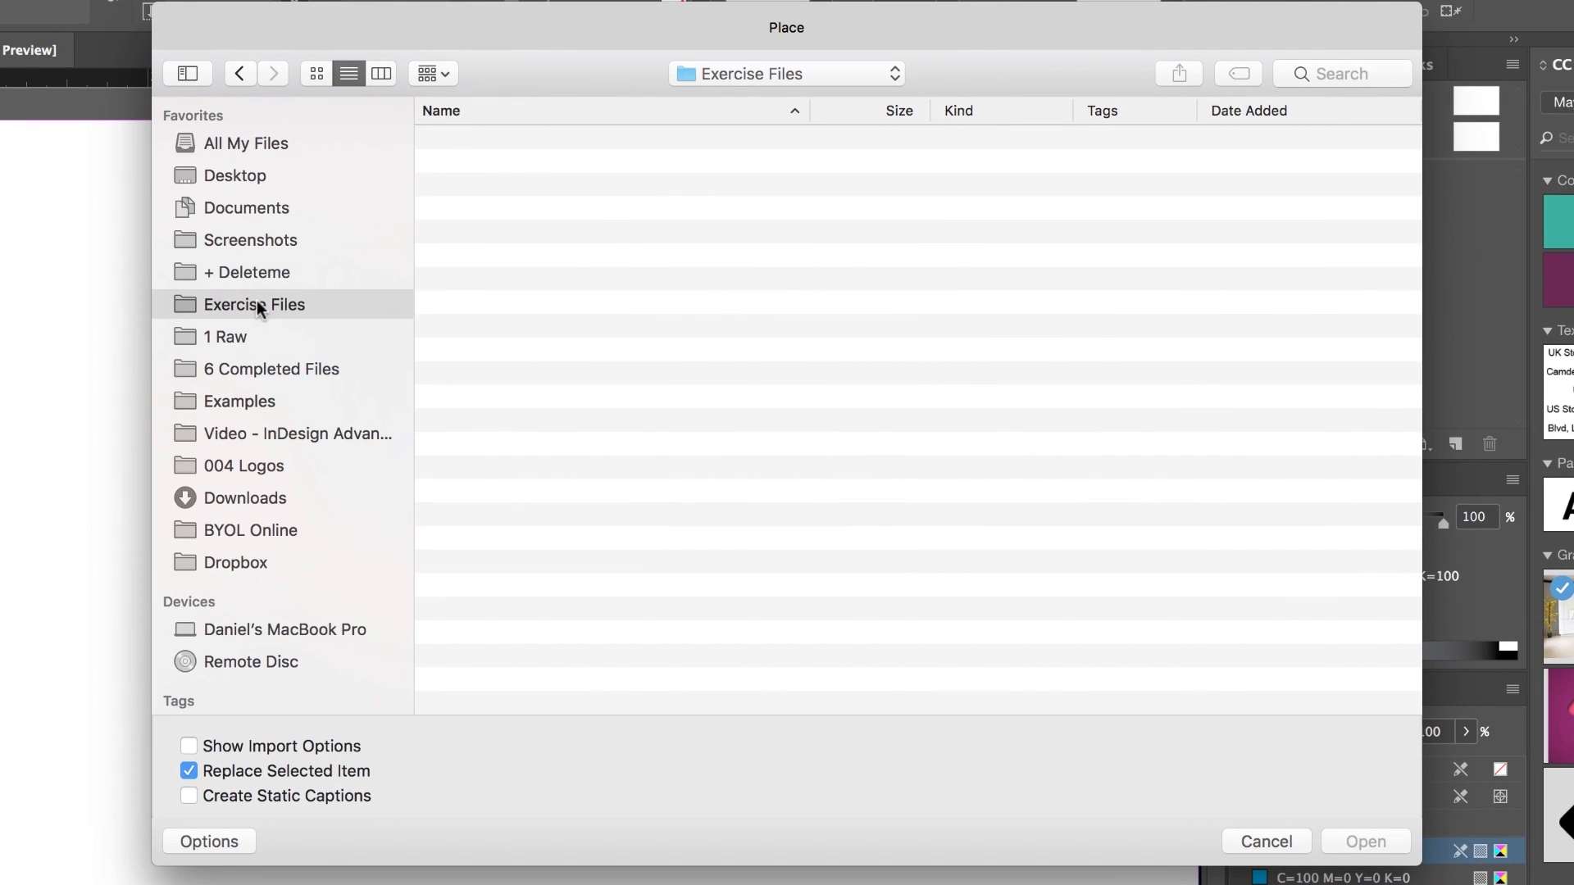
{"action": "left_click", "coordinate": [499, 144]}
{"action": "double_click", "coordinate": [499, 145]}
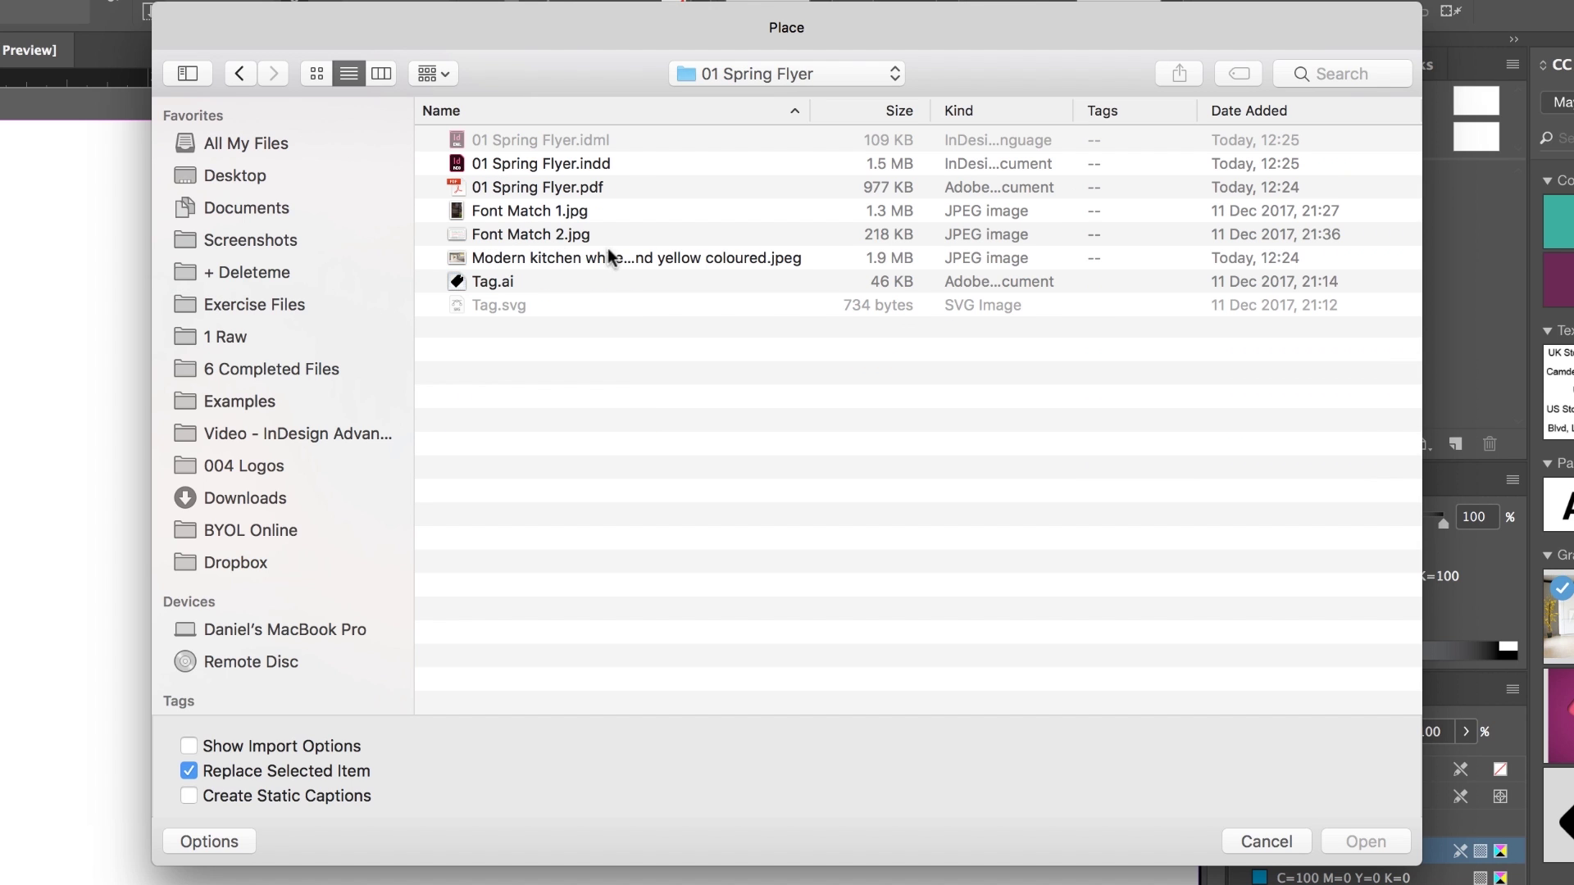
{"action": "left_click", "coordinate": [516, 262]}
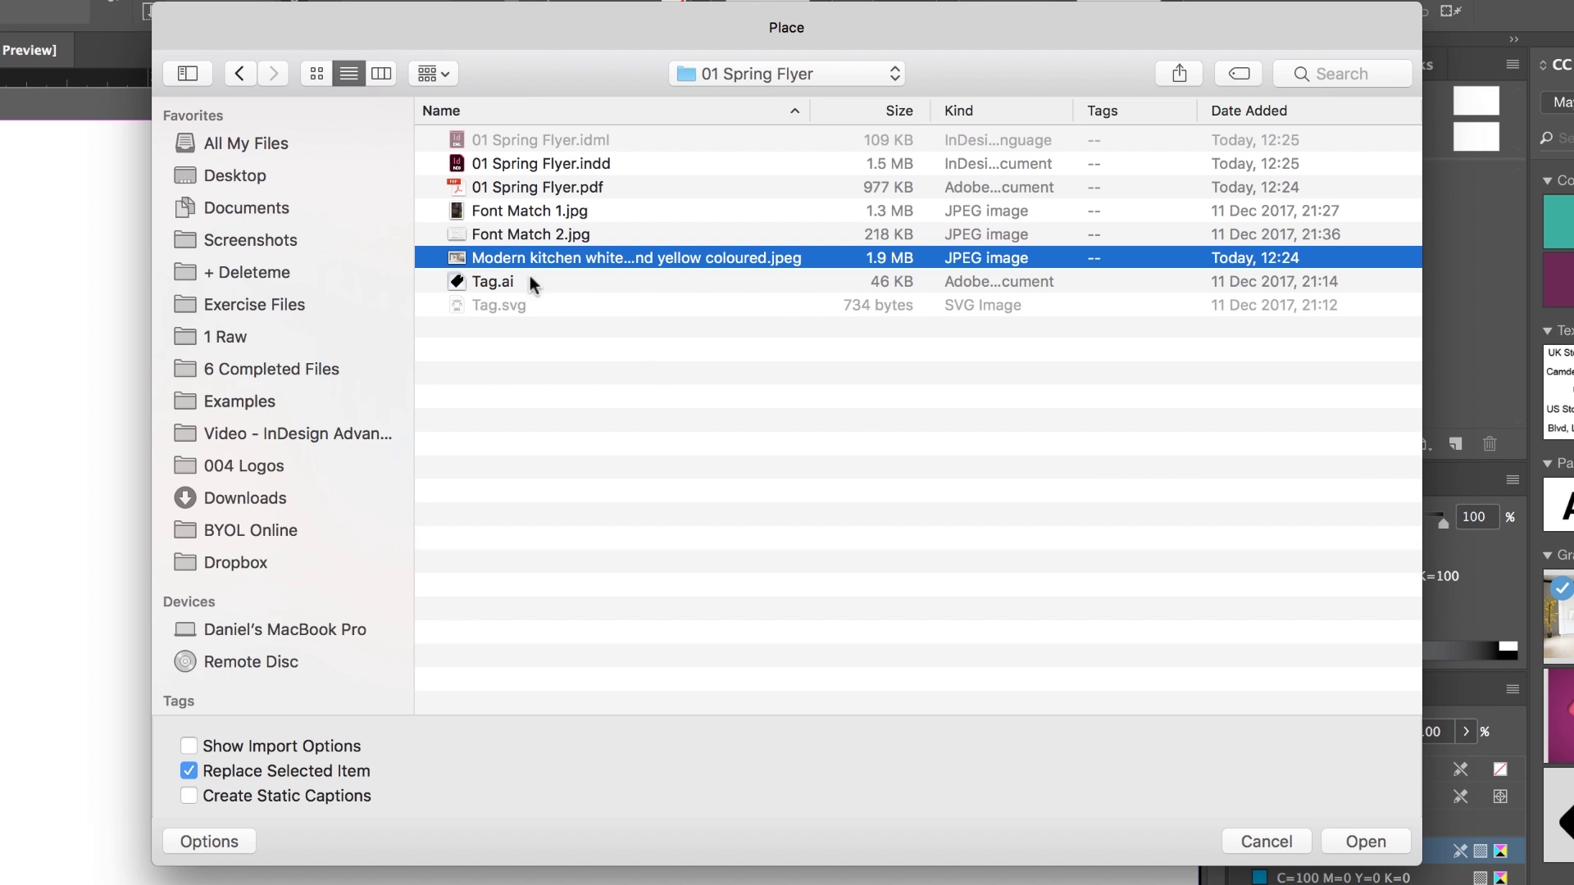
{"action": "left_click", "coordinate": [1363, 840]}
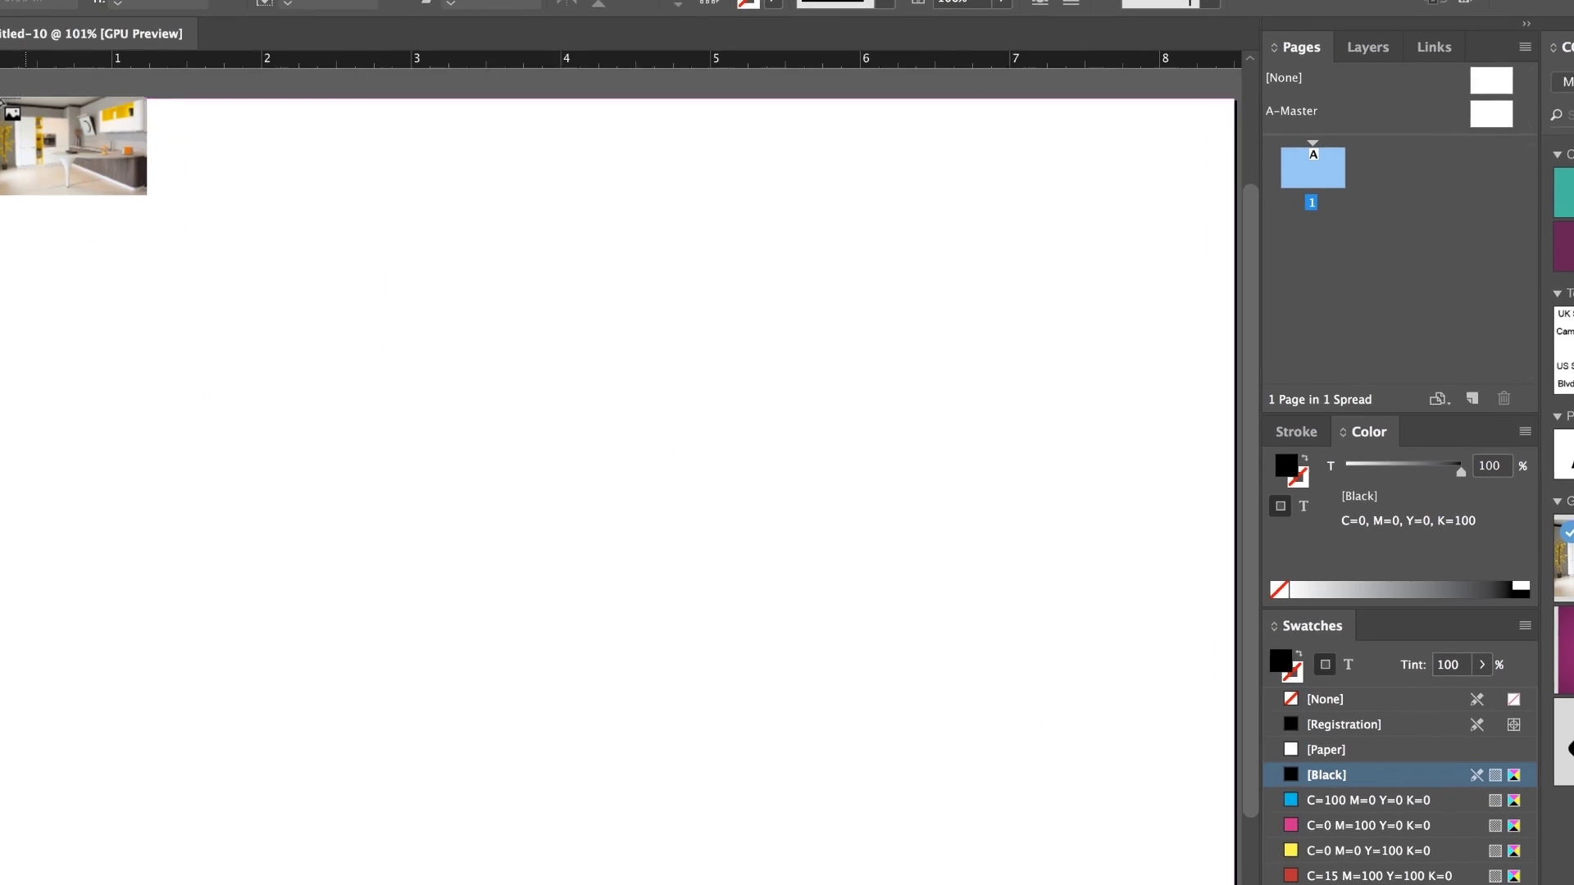
Place the kitchen photo across the full page width and crop its lower edge to the page's bottom edge
{"action": "left_click_drag", "start_coordinate": [0, 98], "coordinate": [733, 600]}
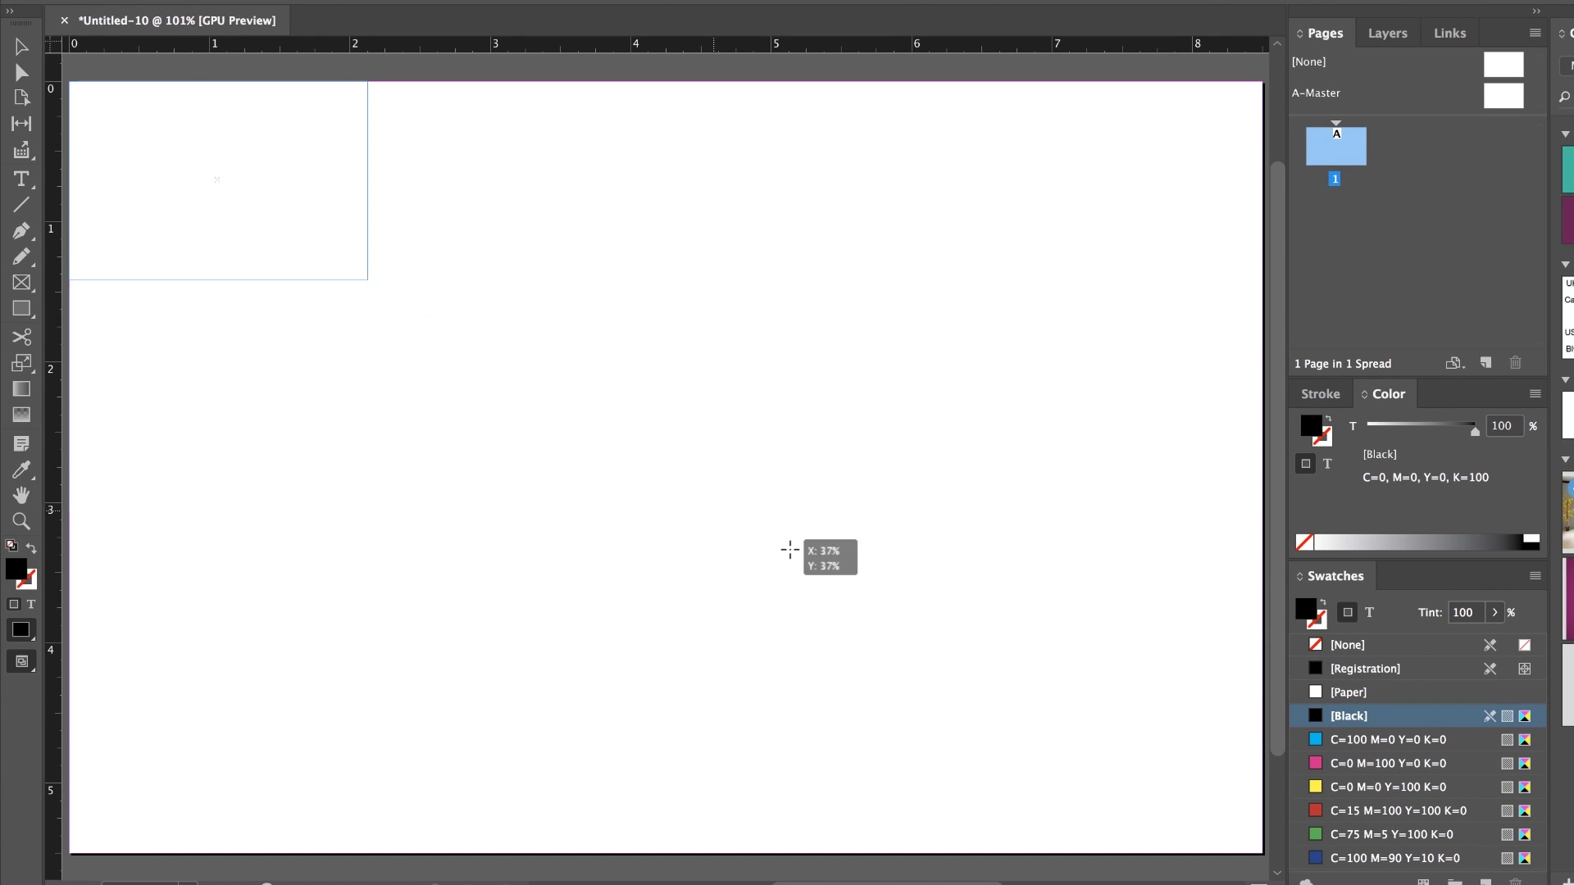
{"action": "left_click_drag", "start_coordinate": [789, 550], "coordinate": [1260, 836]}
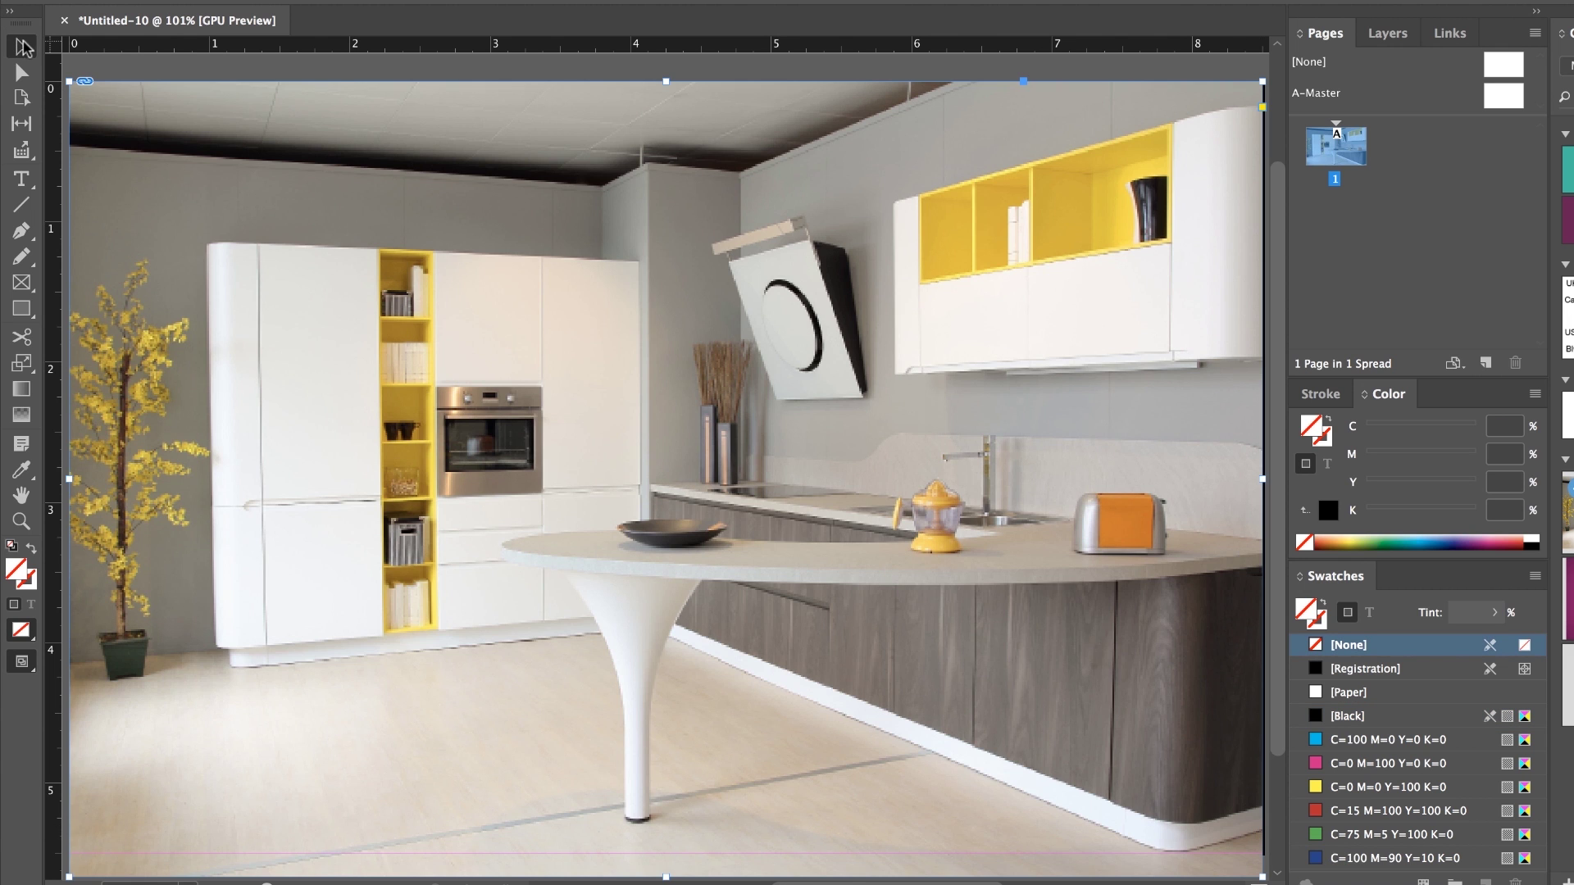
{"action": "left_click_drag", "start_coordinate": [669, 877], "coordinate": [668, 854]}
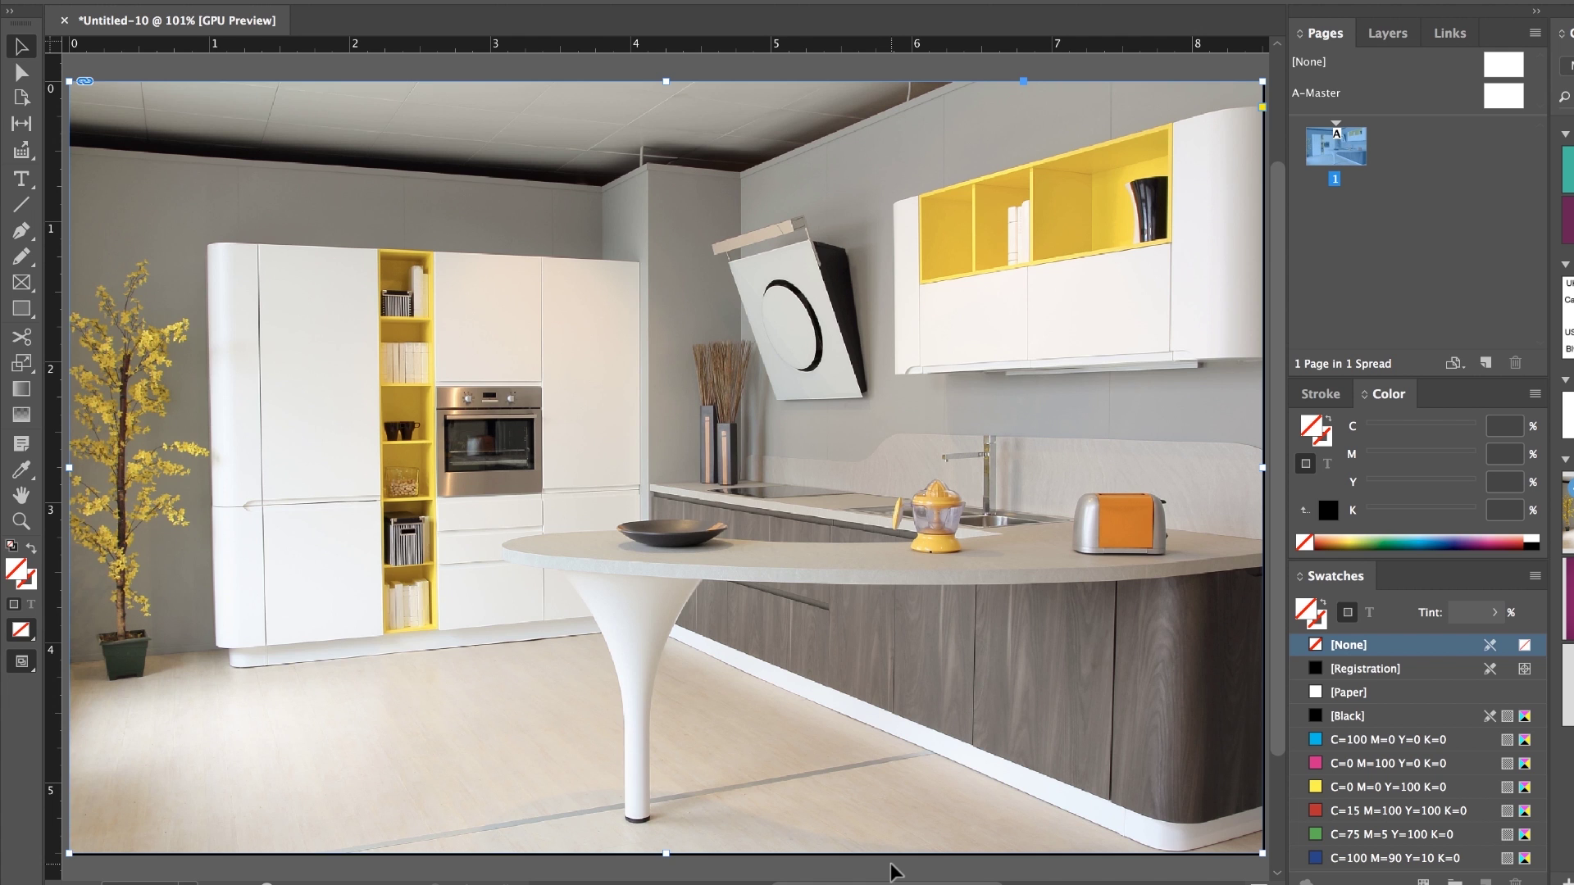
Draw a text frame about 4.6 by 1.9 in on the pasteboard beside the page and enter "Spring Sale" in it
{"action": "key", "text": "ctrl+minus"}
{"action": "left_click", "coordinate": [1186, 684]}
{"action": "scroll", "coordinate": [1186, 685], "scroll_direction": "right", "scroll_amount": 10}
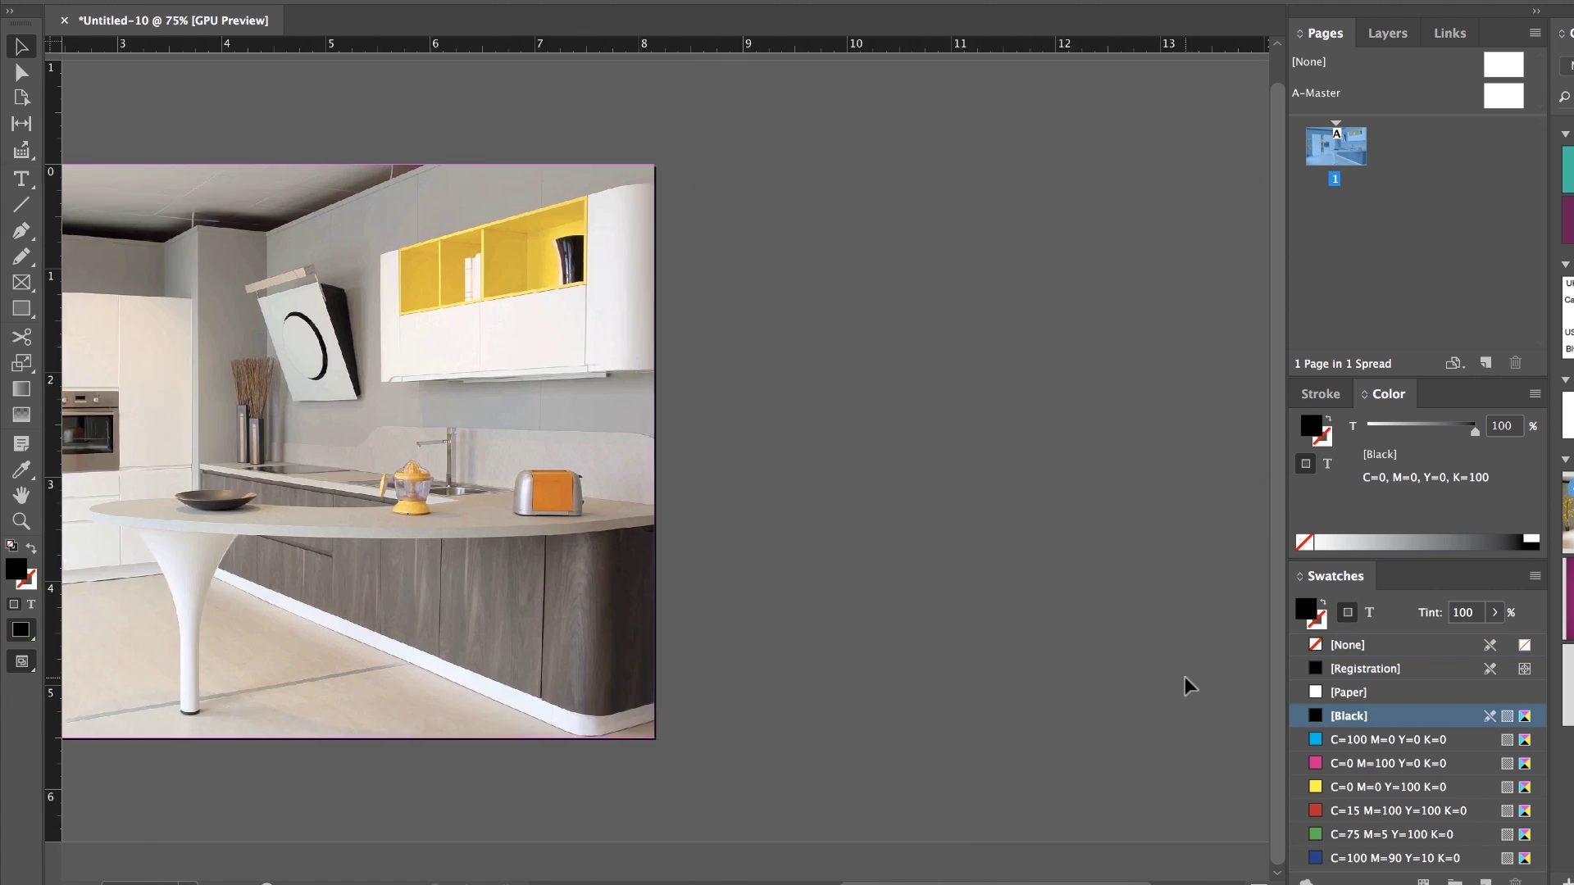
{"action": "left_click", "coordinate": [22, 178]}
{"action": "left_click_drag", "start_coordinate": [573, 206], "coordinate": [1054, 405]}
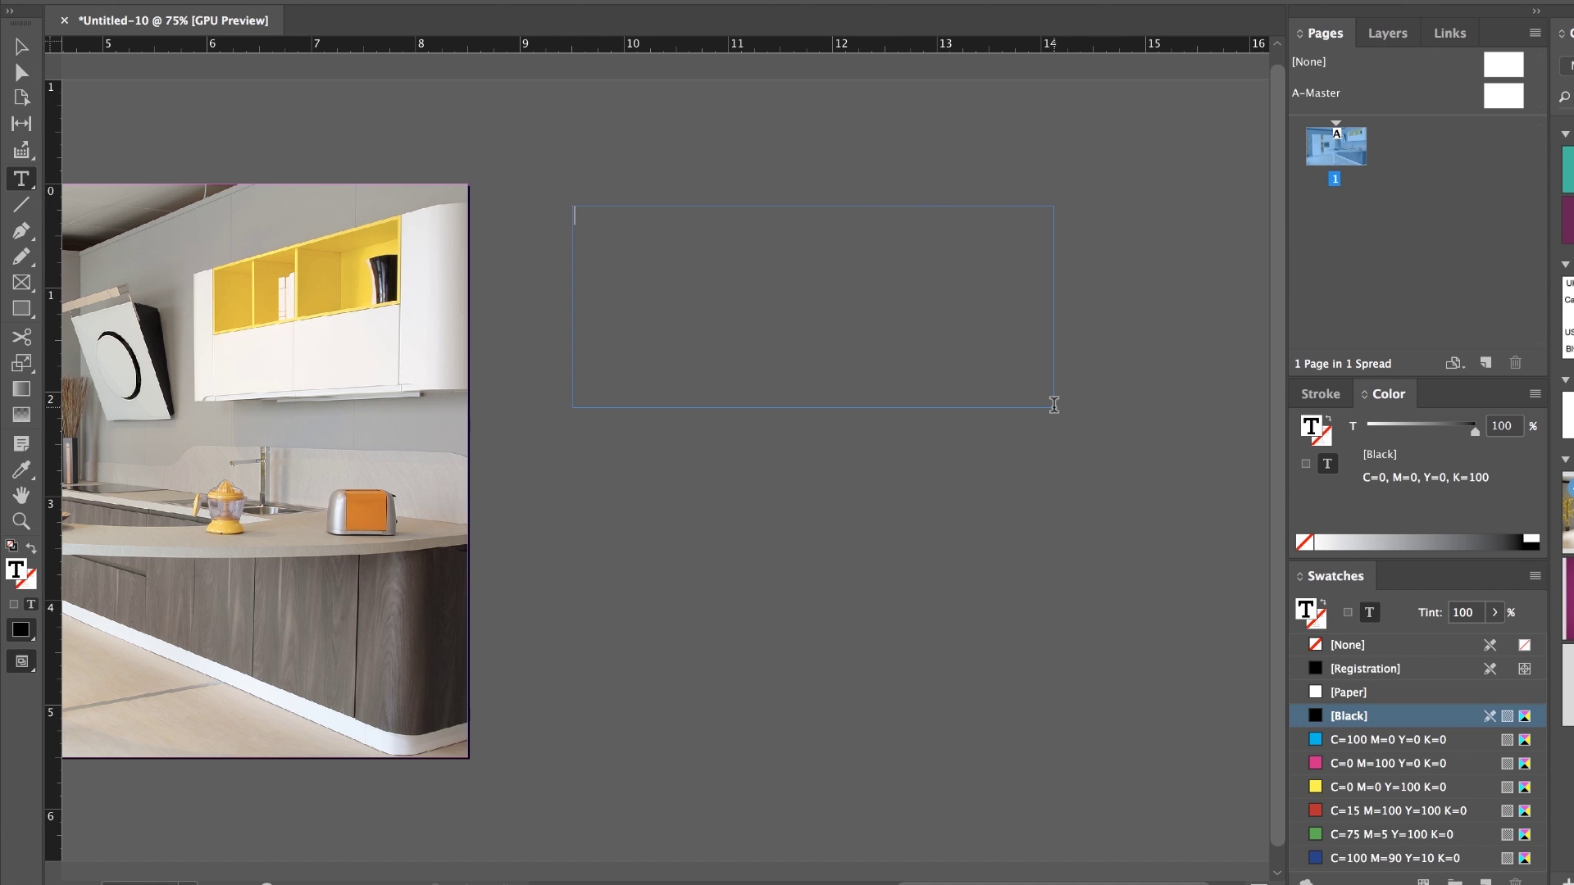
{"action": "type", "text": "Spring Sale"}
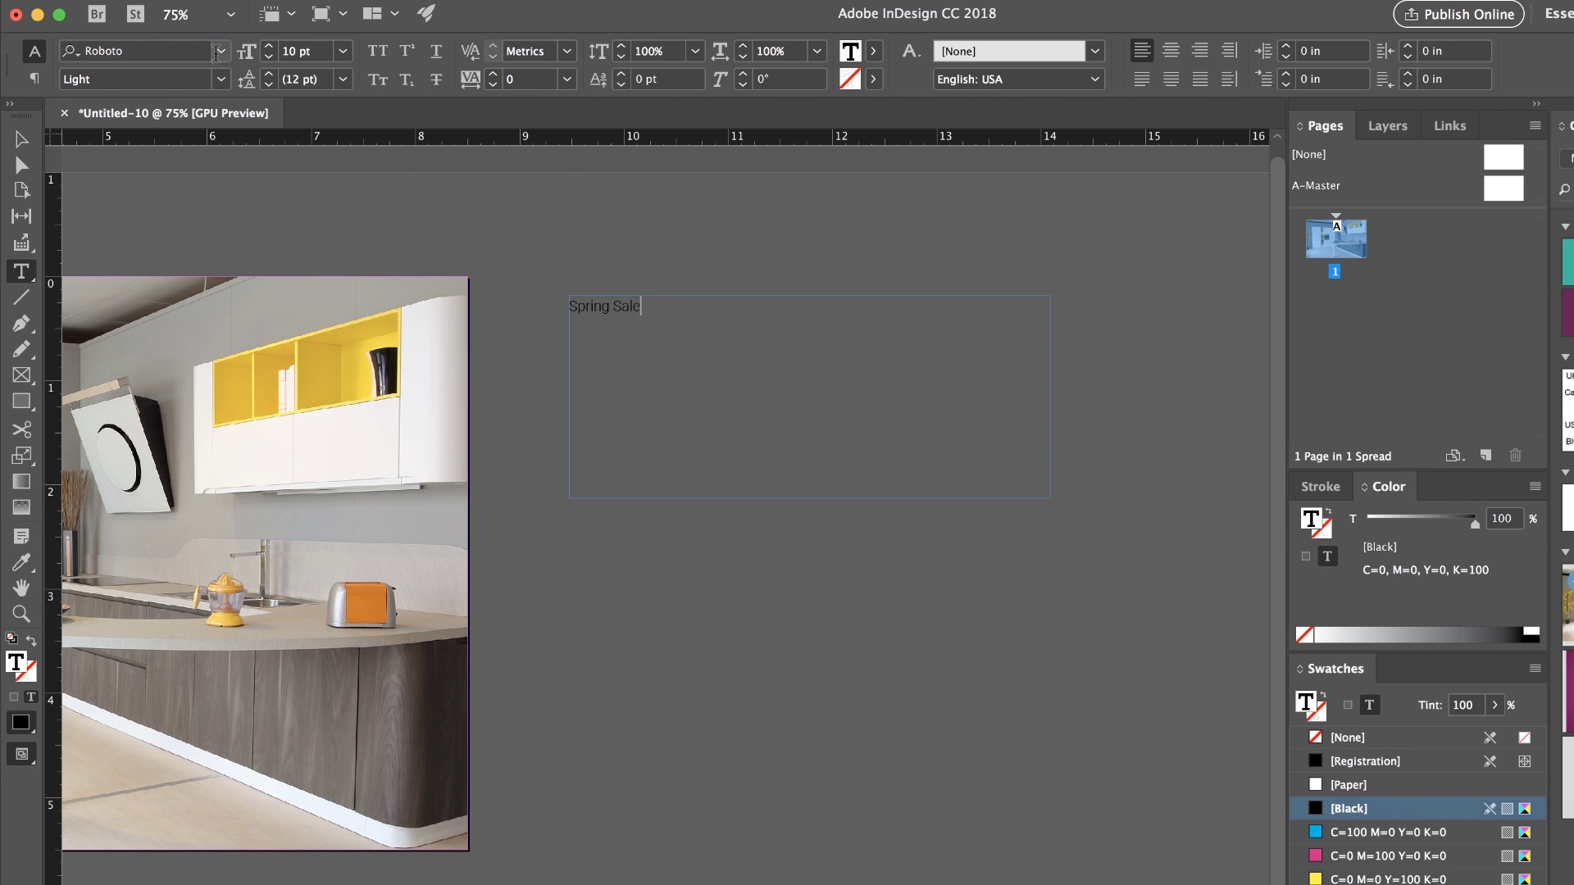
Switch to Typekit to add fonts, preview them with a first name as sample text, and filter by the Script and Hand classifications
{"action": "left_click", "coordinate": [227, 52]}
{"action": "left_click", "coordinate": [451, 81]}
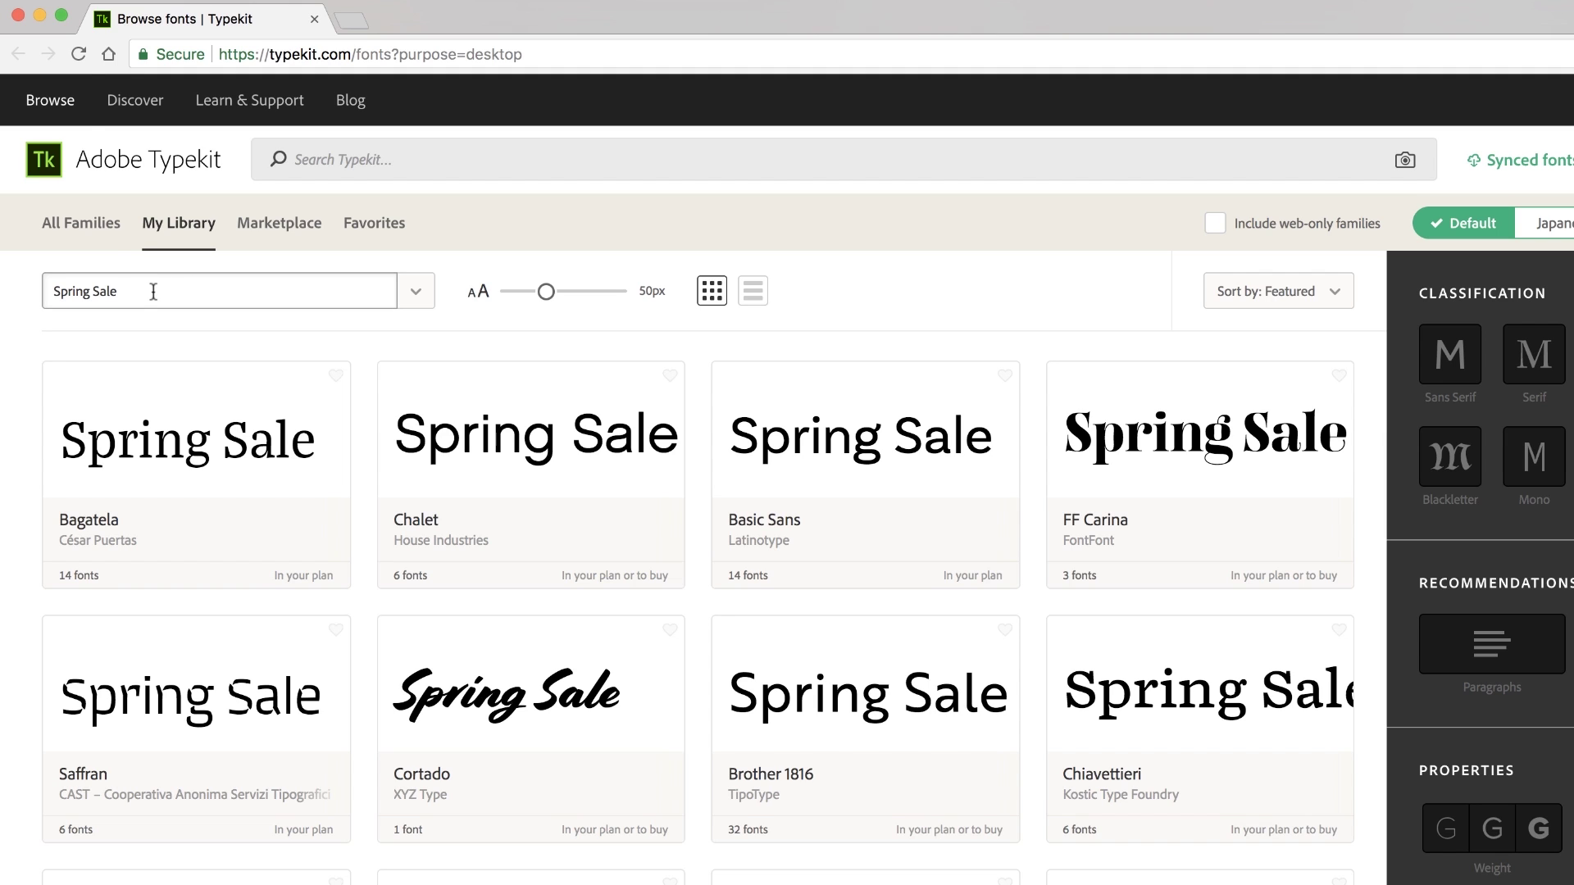
{"action": "triple_click", "coordinate": [153, 291]}
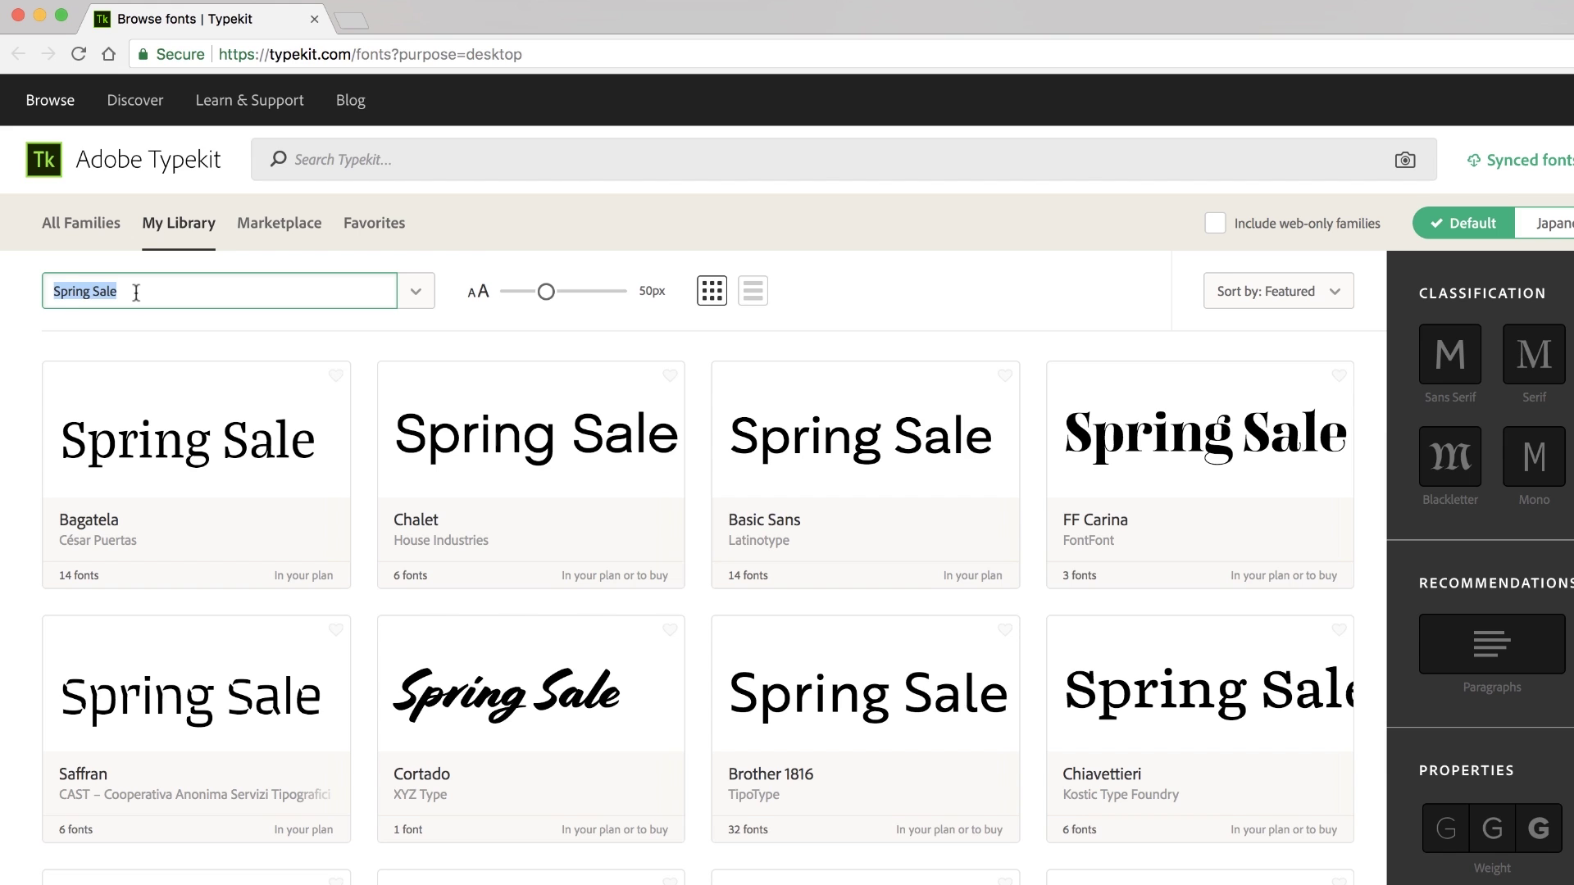
{"action": "type", "text": "Daniel"}
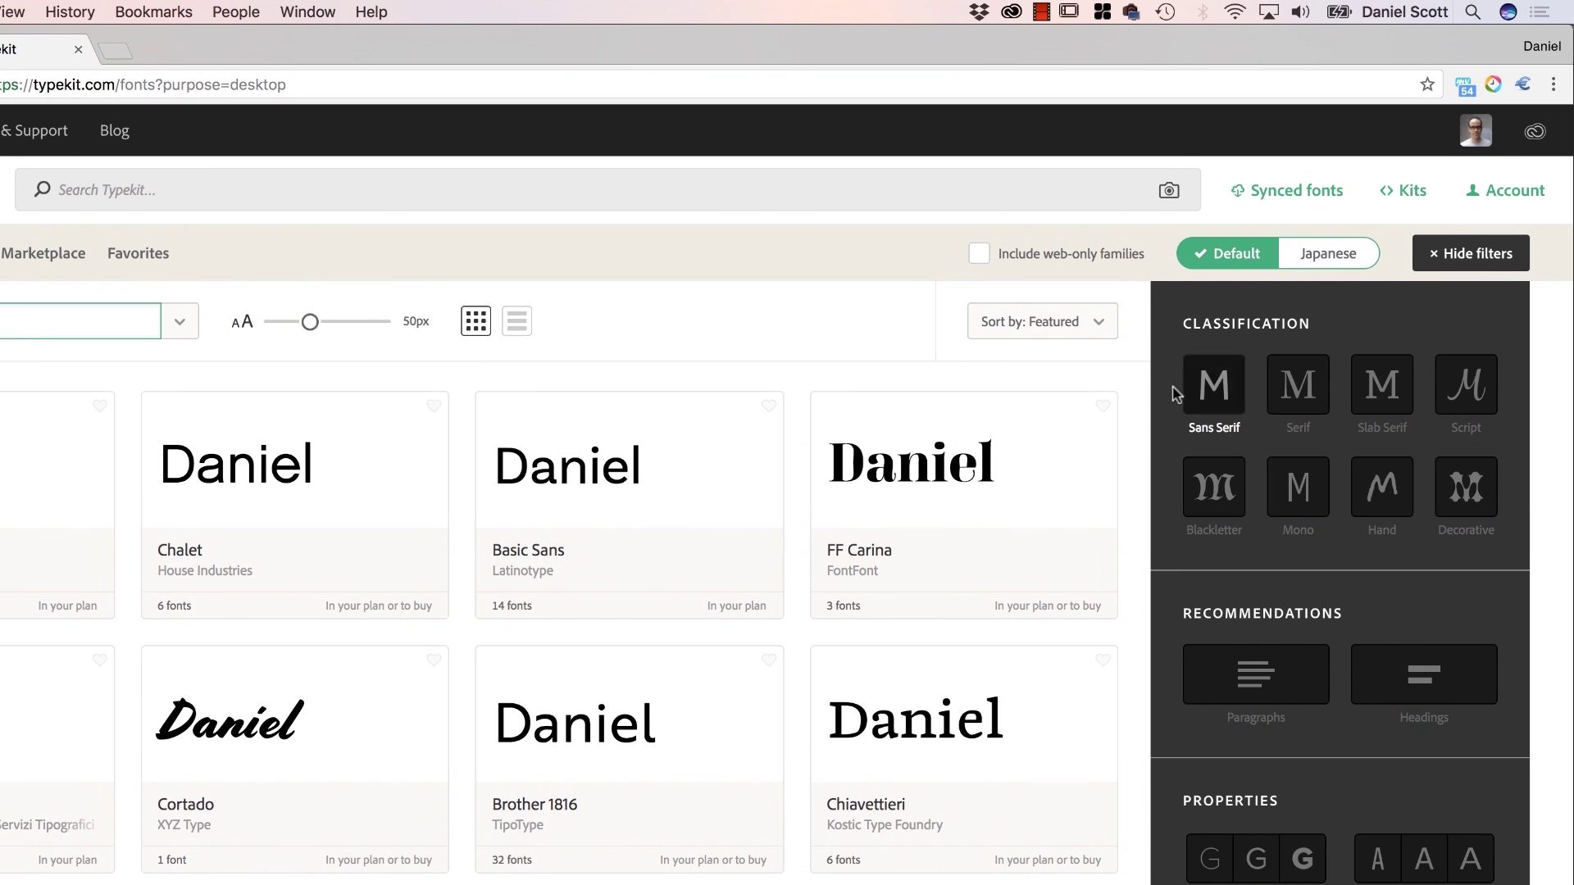
{"action": "left_click", "coordinate": [1468, 391]}
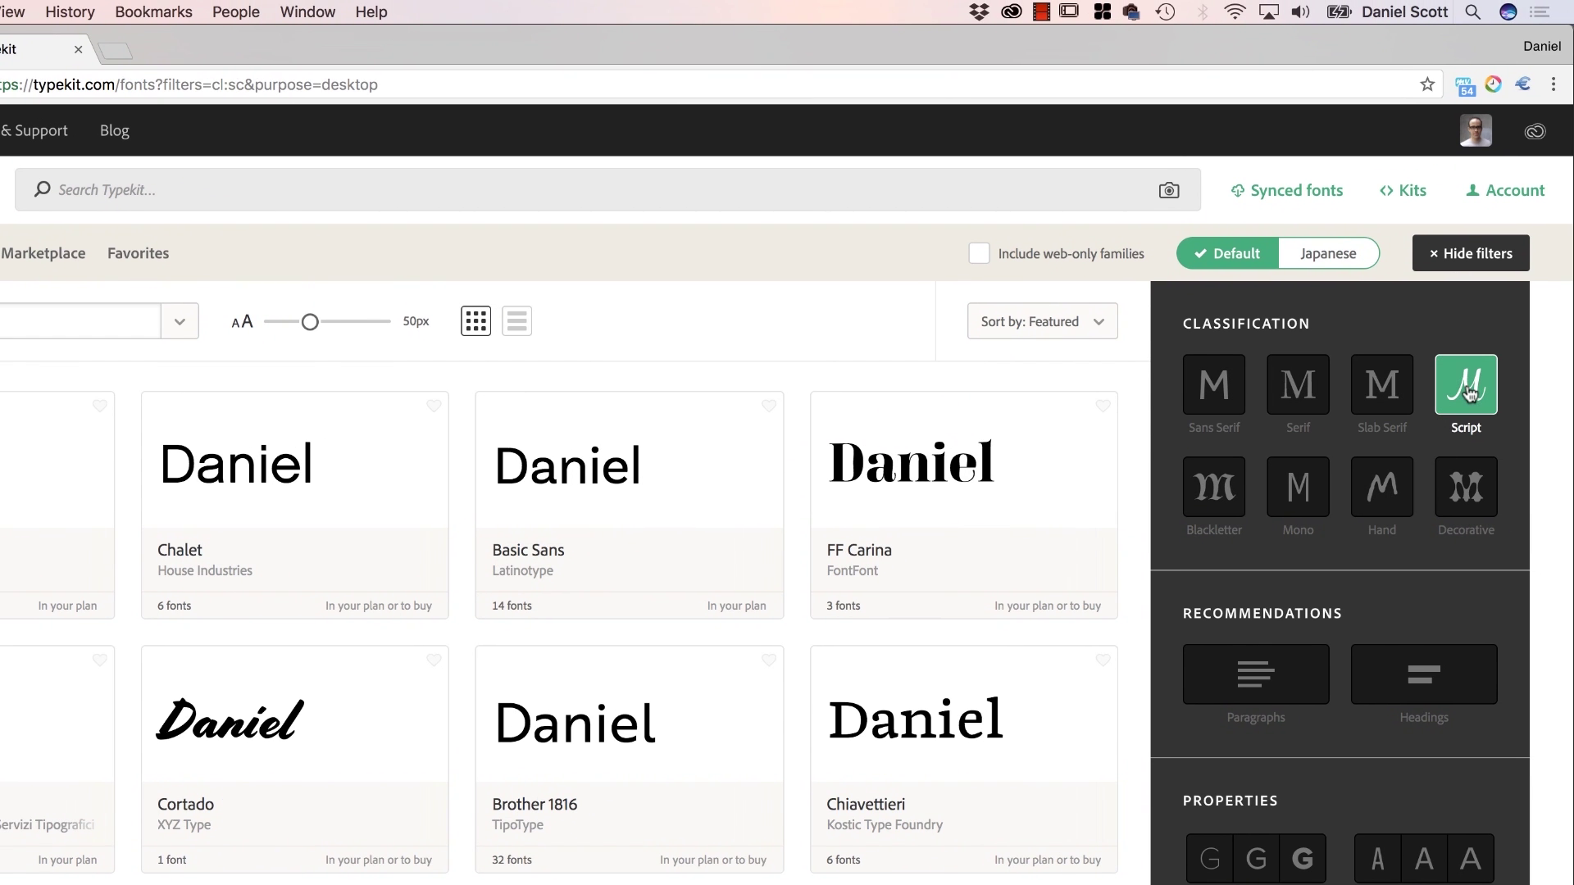
{"action": "left_click", "coordinate": [1385, 504]}
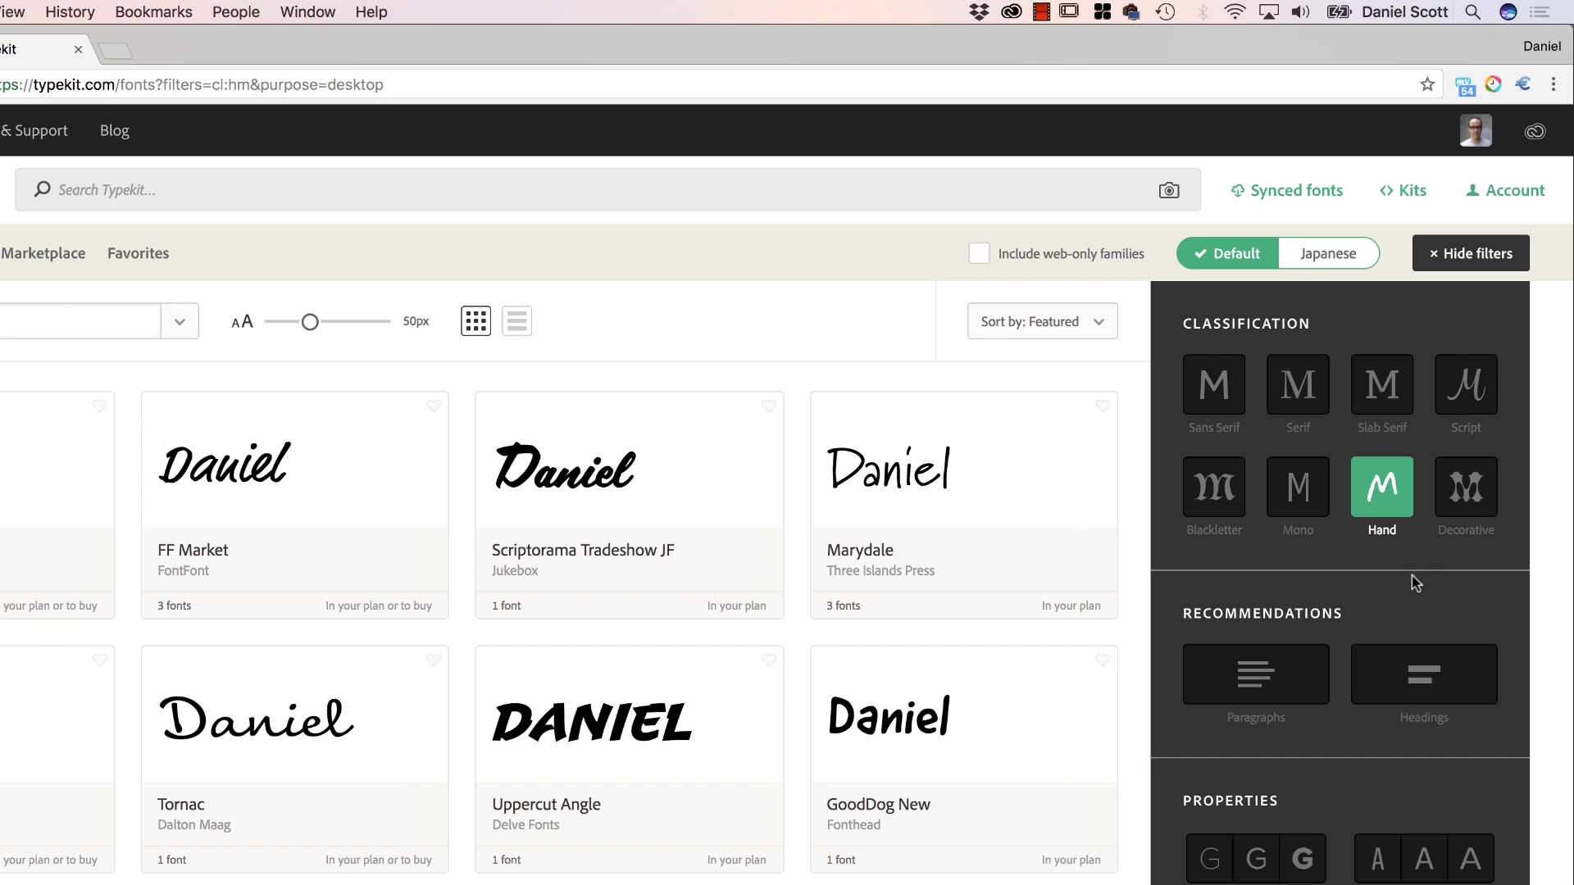
Search Typekit for "lust" and open the Lust font family page
{"action": "left_click", "coordinate": [164, 191]}
{"action": "type", "text": "lust"}
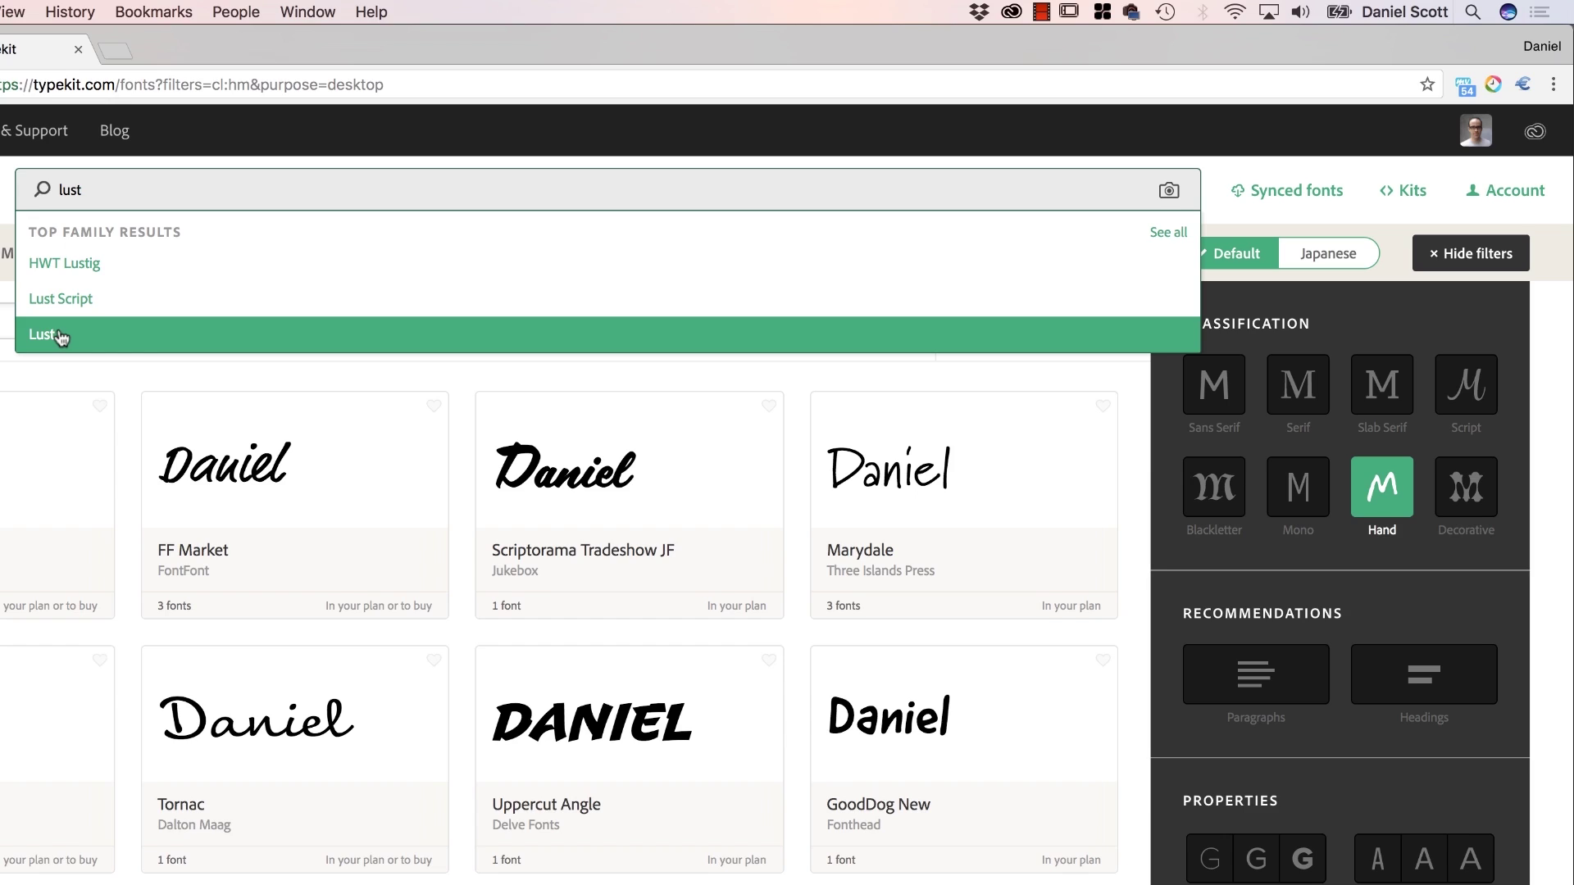
{"action": "left_click", "coordinate": [57, 336]}
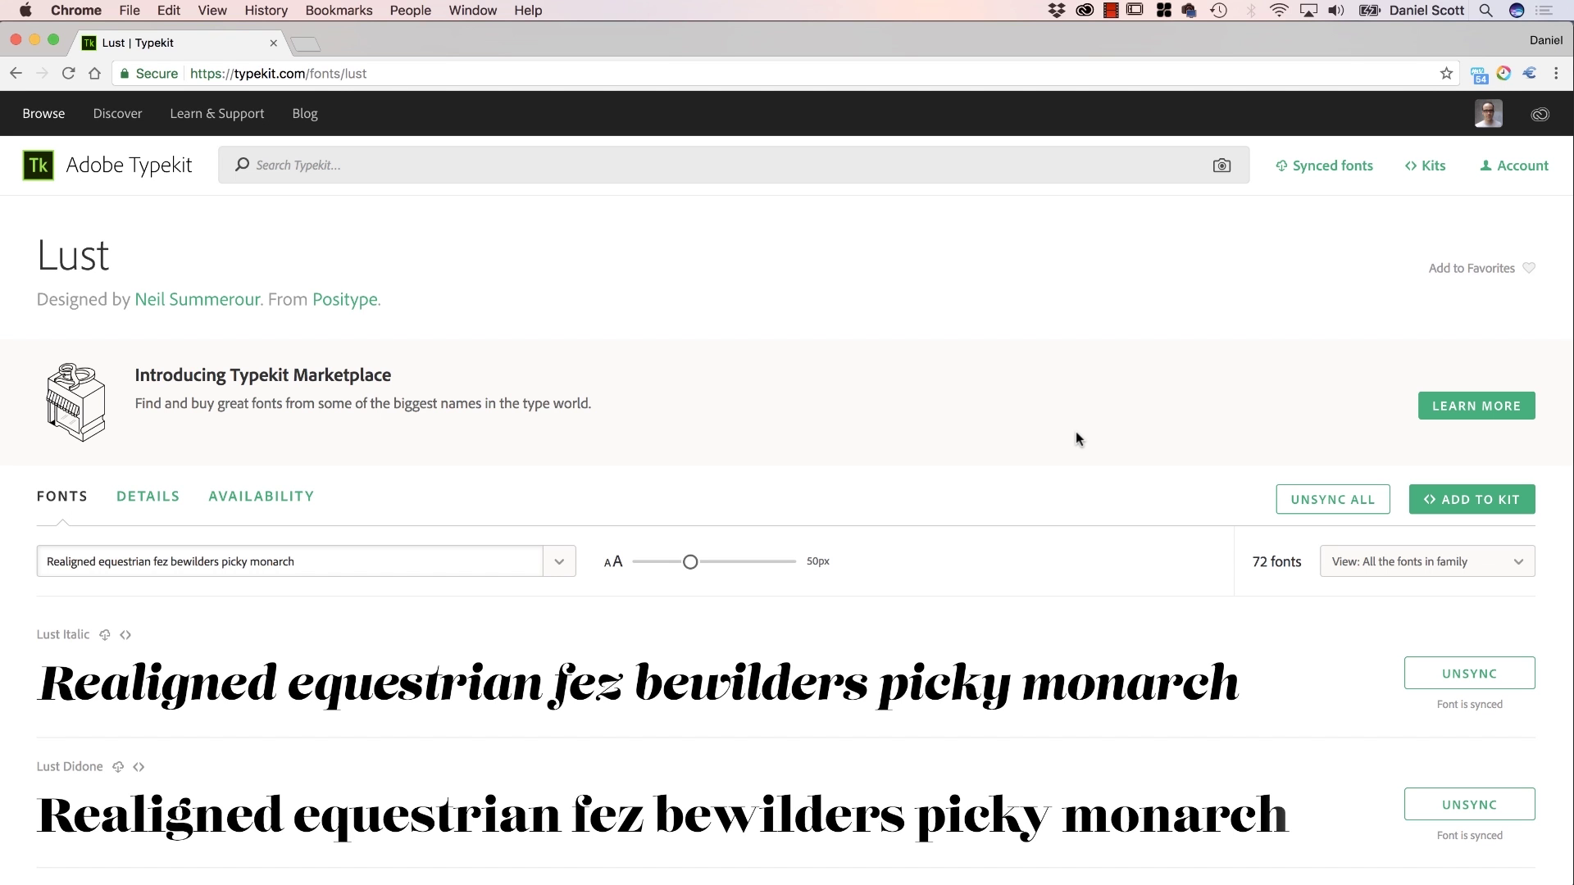
Switch back to InDesign and set the font of the Spring Sale text to Lust Regular
{"action": "key", "text": "super+Tab"}
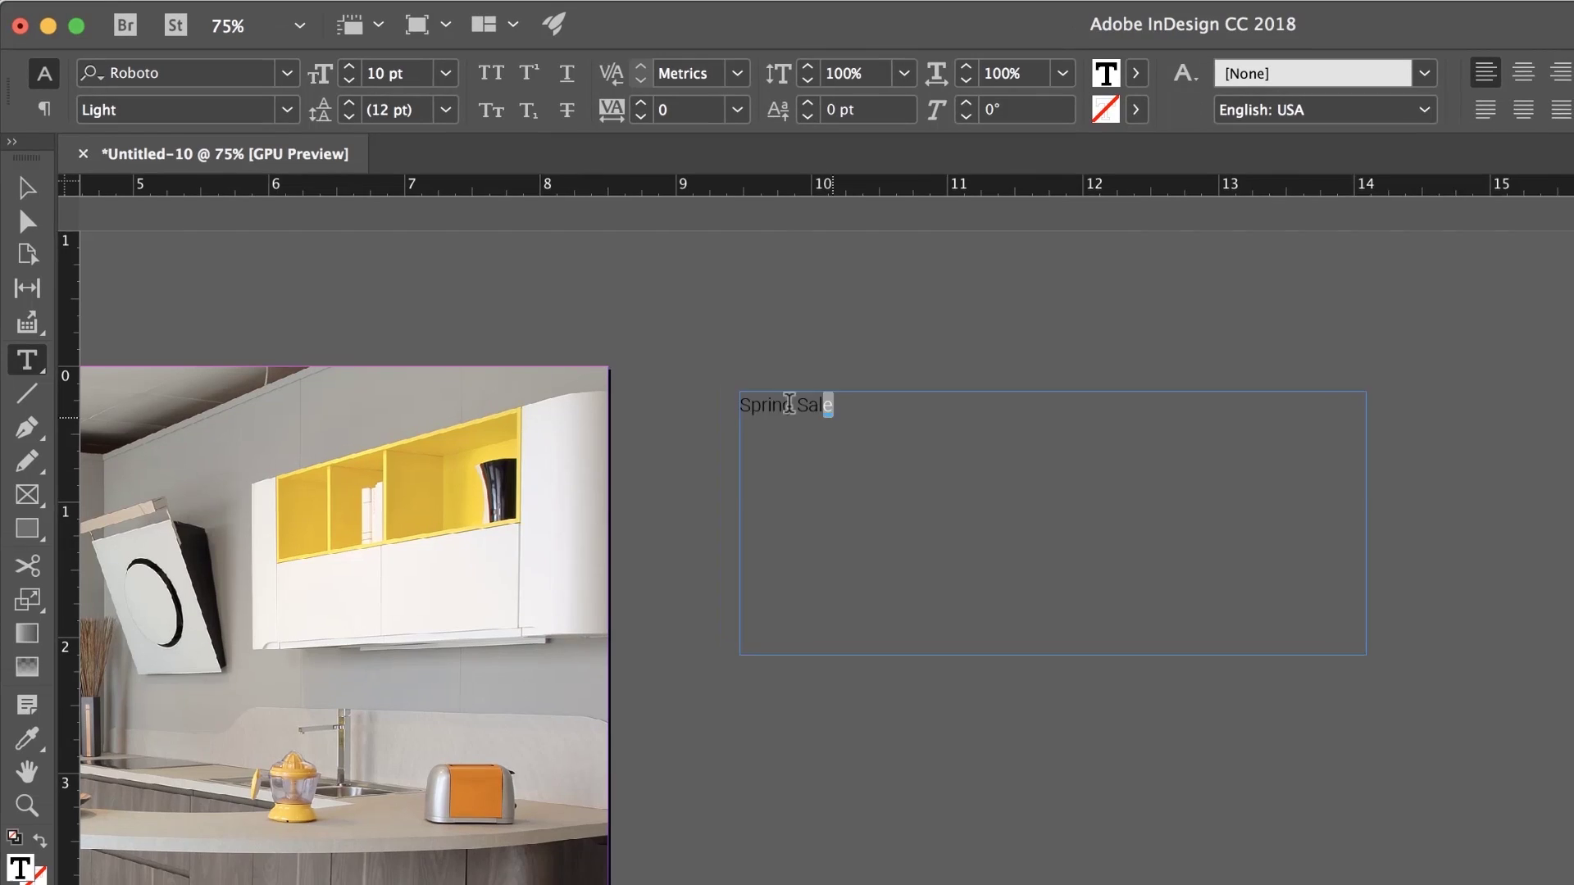
{"action": "left_click_drag", "start_coordinate": [788, 402], "coordinate": [721, 388]}
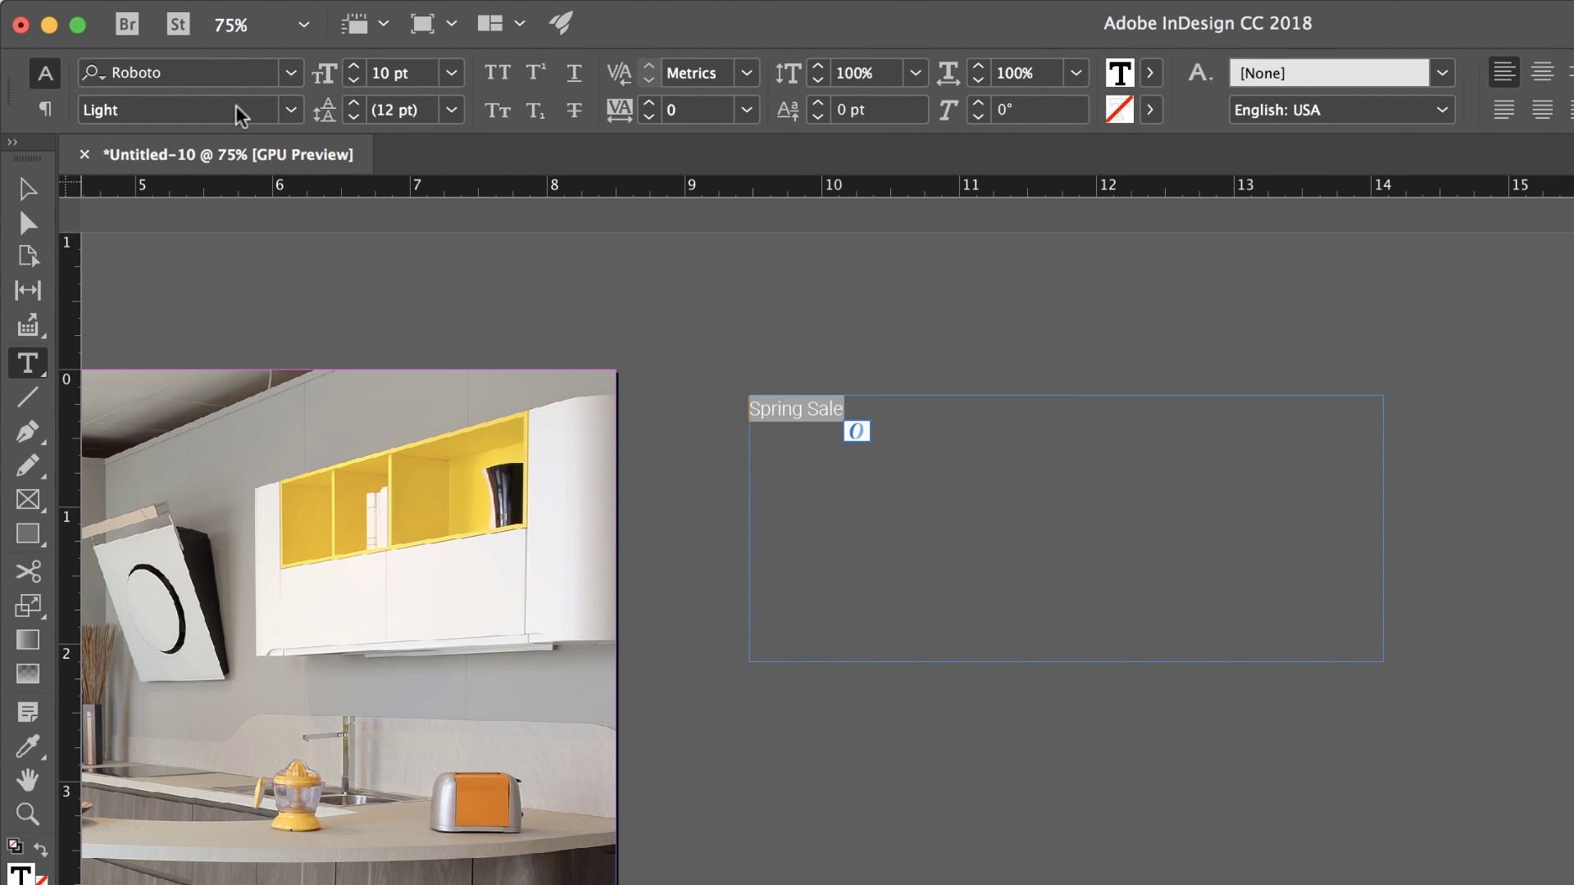
{"action": "left_click", "coordinate": [232, 71]}
{"action": "type", "text": "lust"}
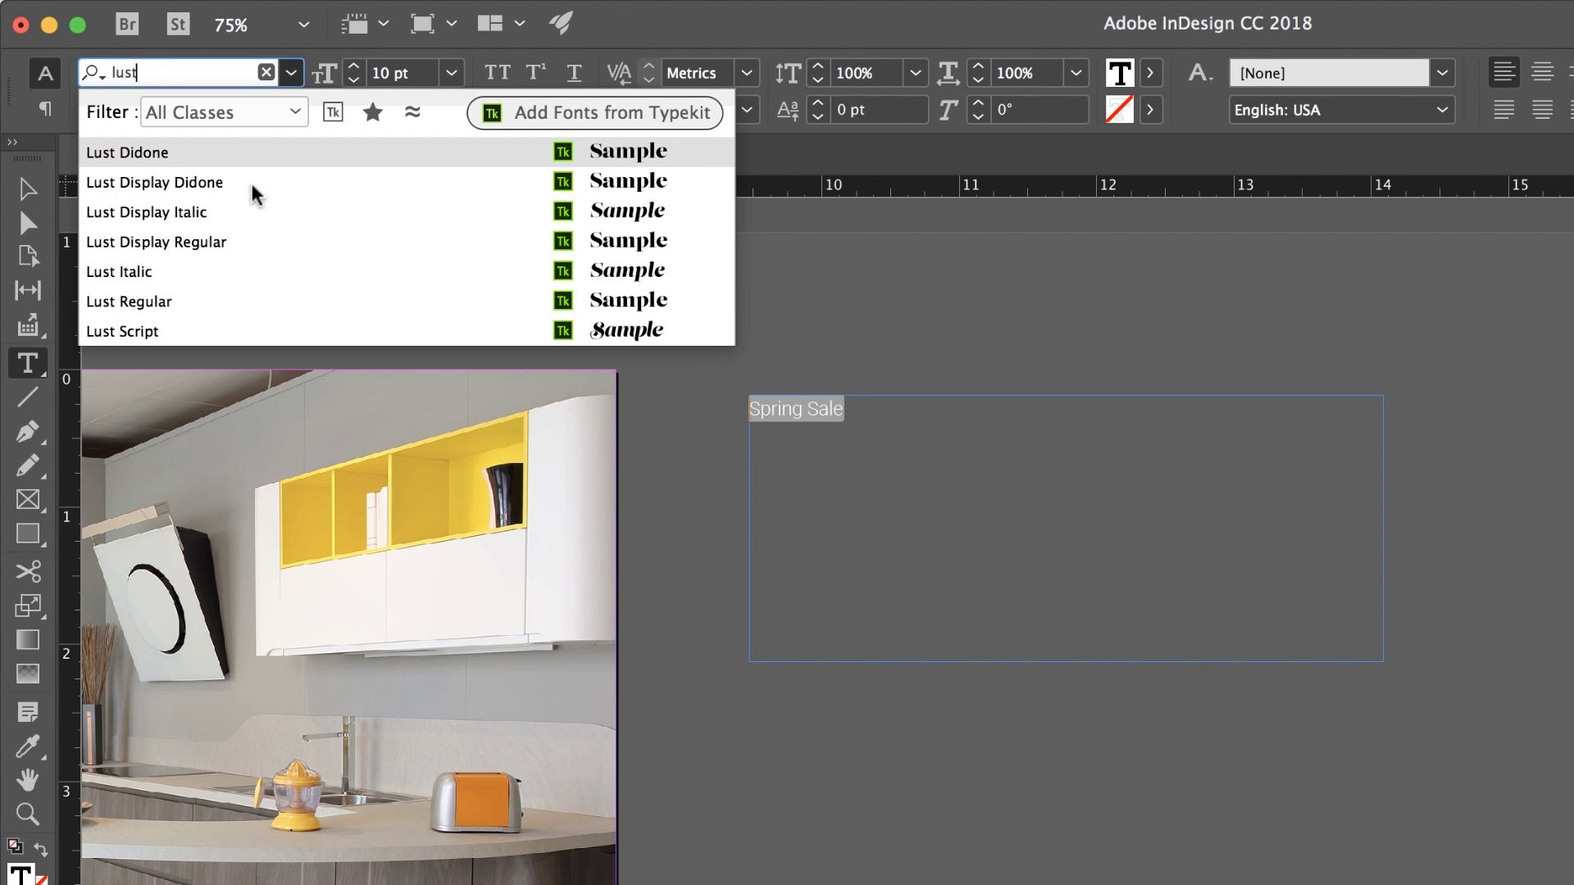
{"action": "left_click", "coordinate": [193, 304]}
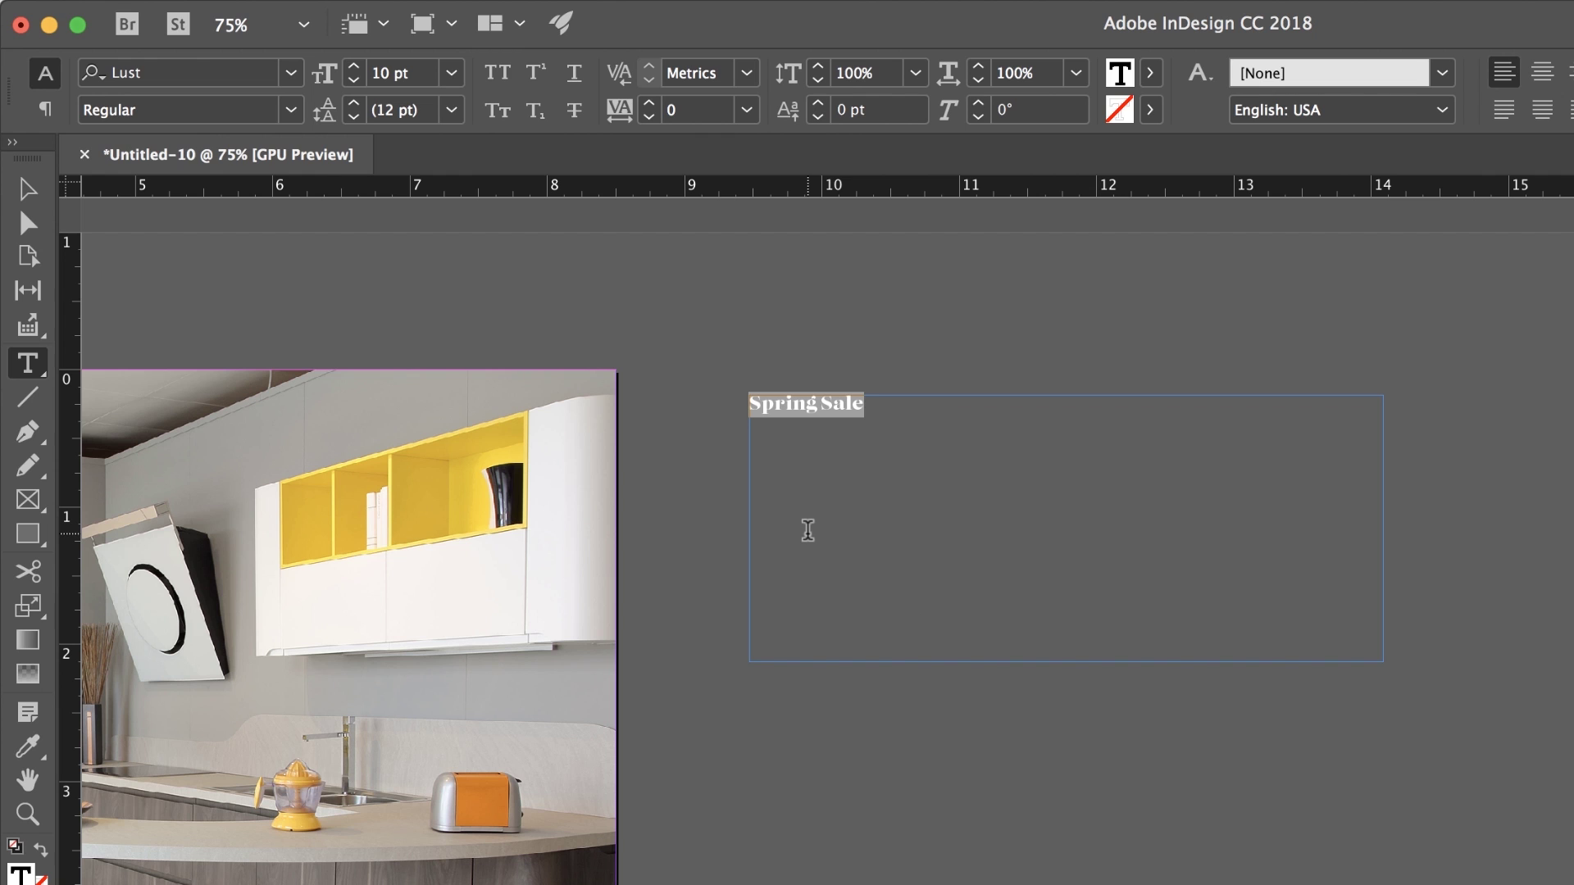
Enlarge the Spring Sale text to 51 pt so both words fit on one line, and finish editing the text
{"action": "left_click", "coordinate": [451, 73]}
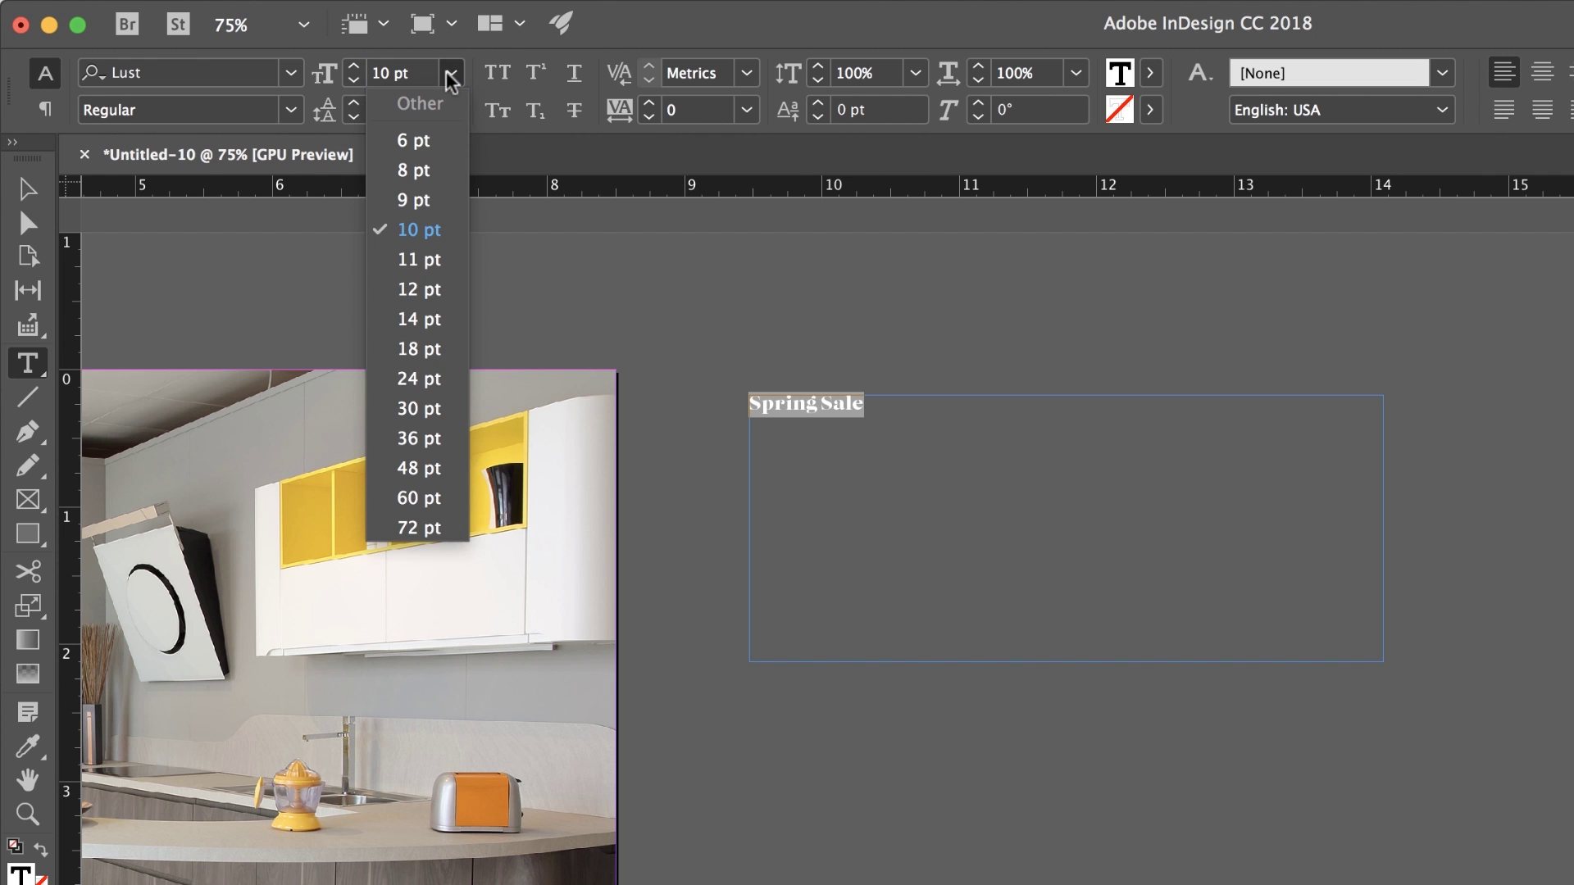
{"action": "left_click", "coordinate": [432, 527]}
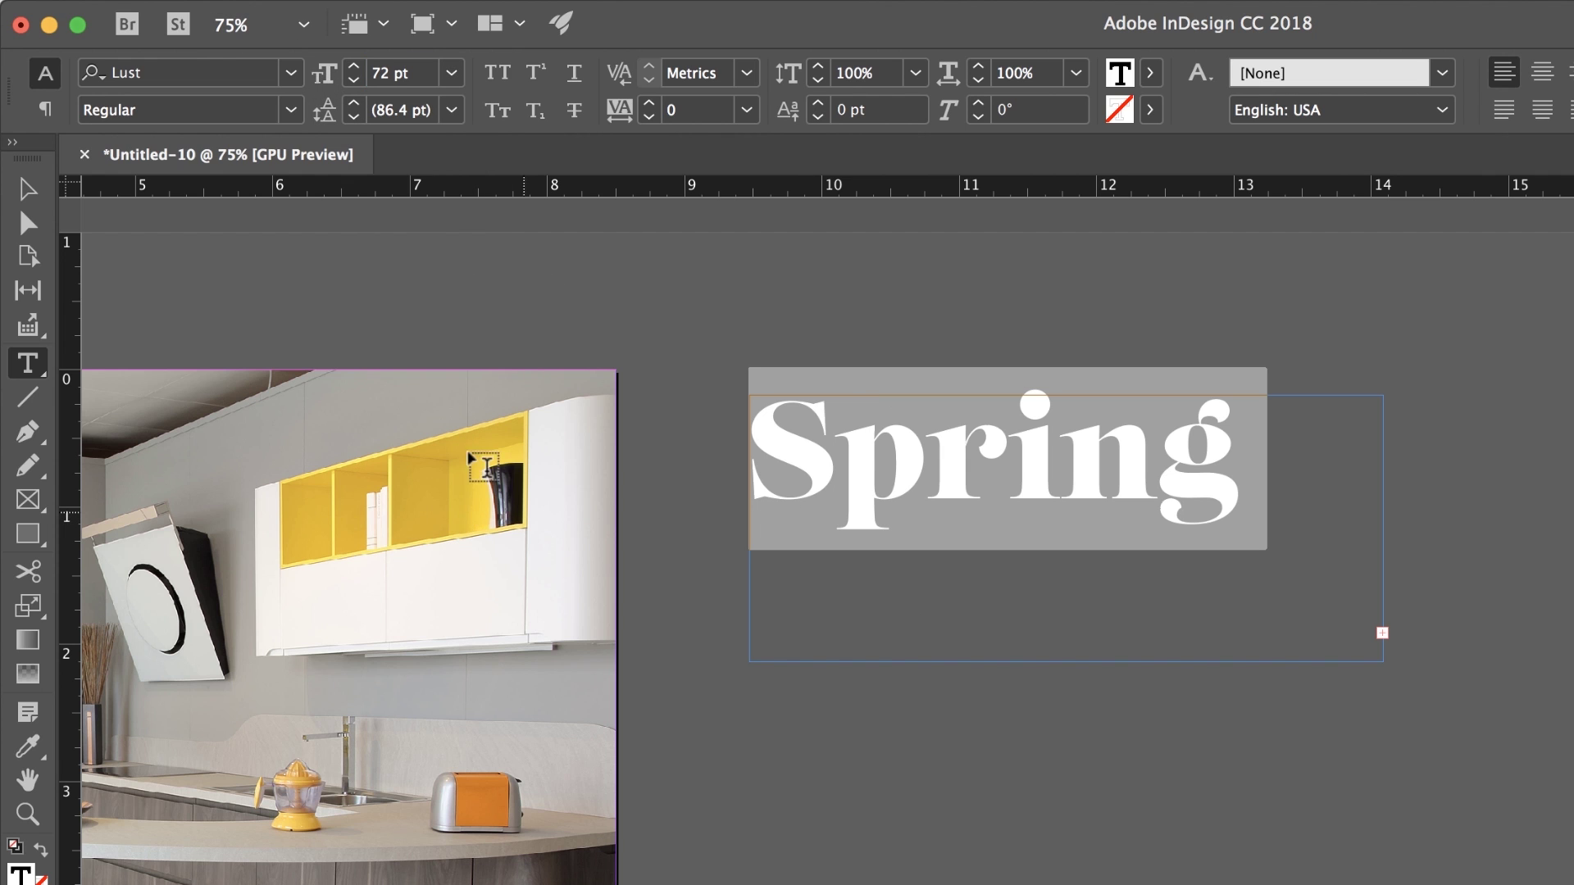
{"action": "left_click", "coordinate": [354, 80]}
{"action": "left_click", "coordinate": [354, 80]}
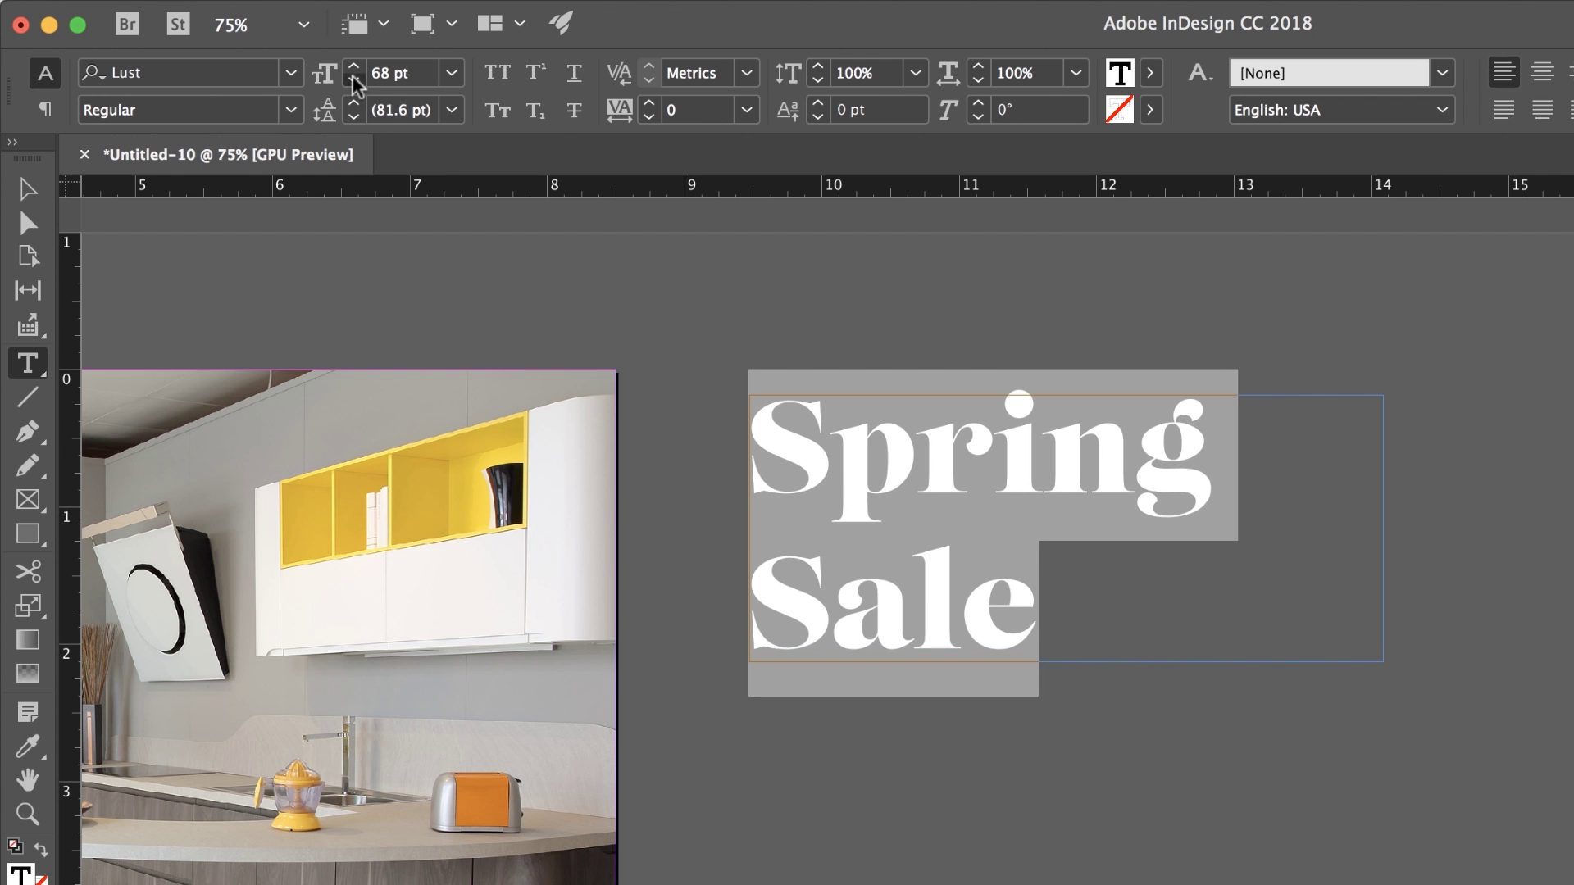
{"action": "left_click", "coordinate": [354, 80]}
{"action": "left_click", "coordinate": [354, 80]}
{"action": "left_click", "coordinate": [354, 81]}
{"action": "left_click", "coordinate": [354, 80]}
{"action": "left_click", "coordinate": [355, 81]}
{"action": "left_click", "coordinate": [354, 80]}
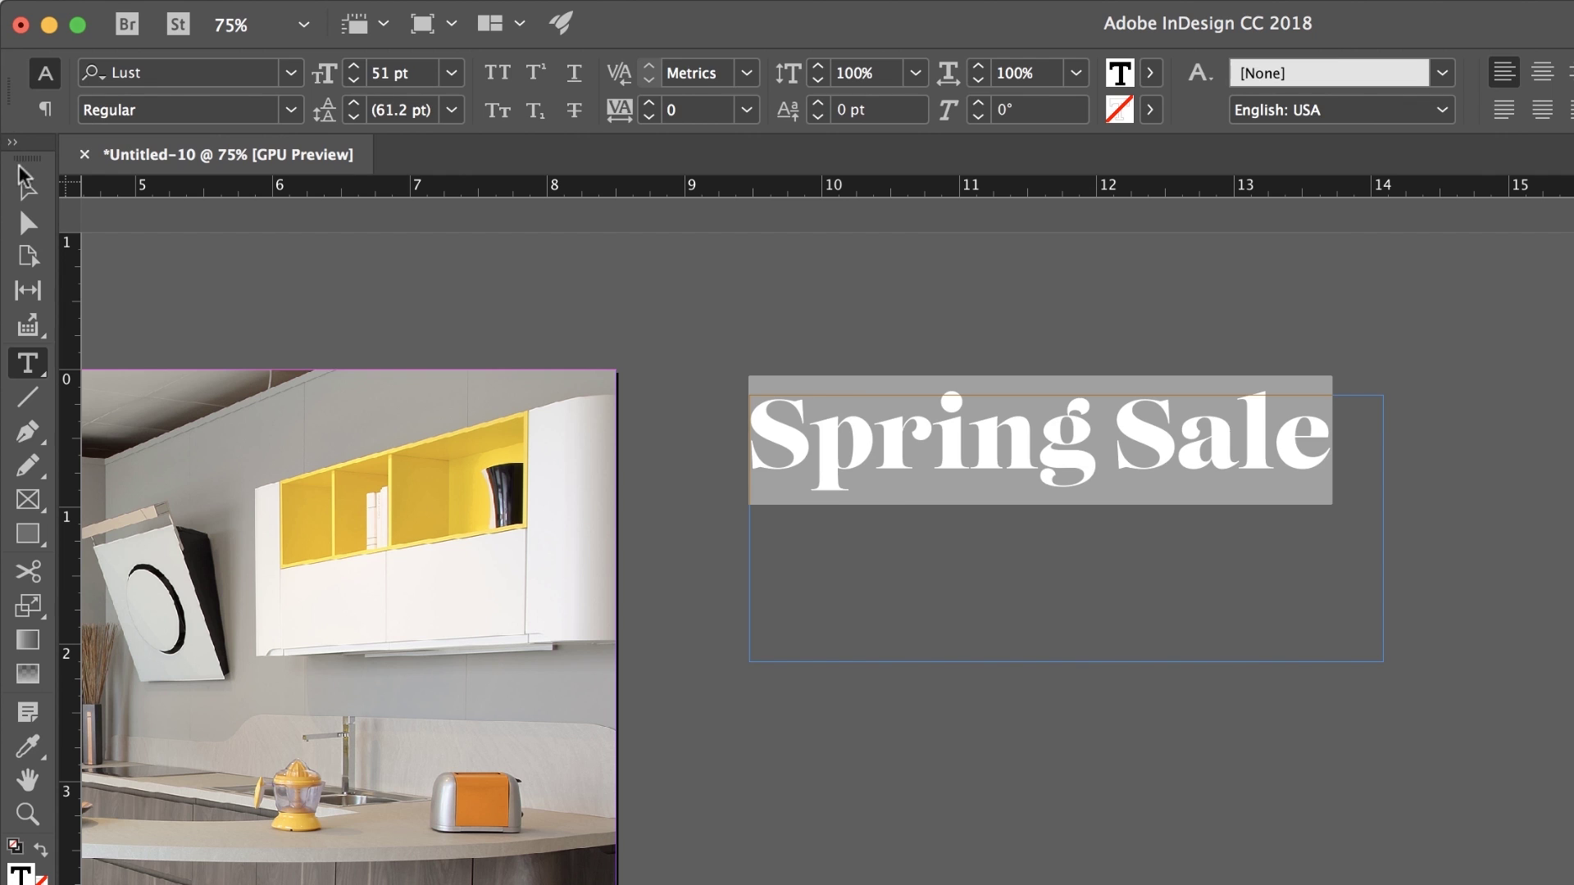
{"action": "key", "text": "Escape"}
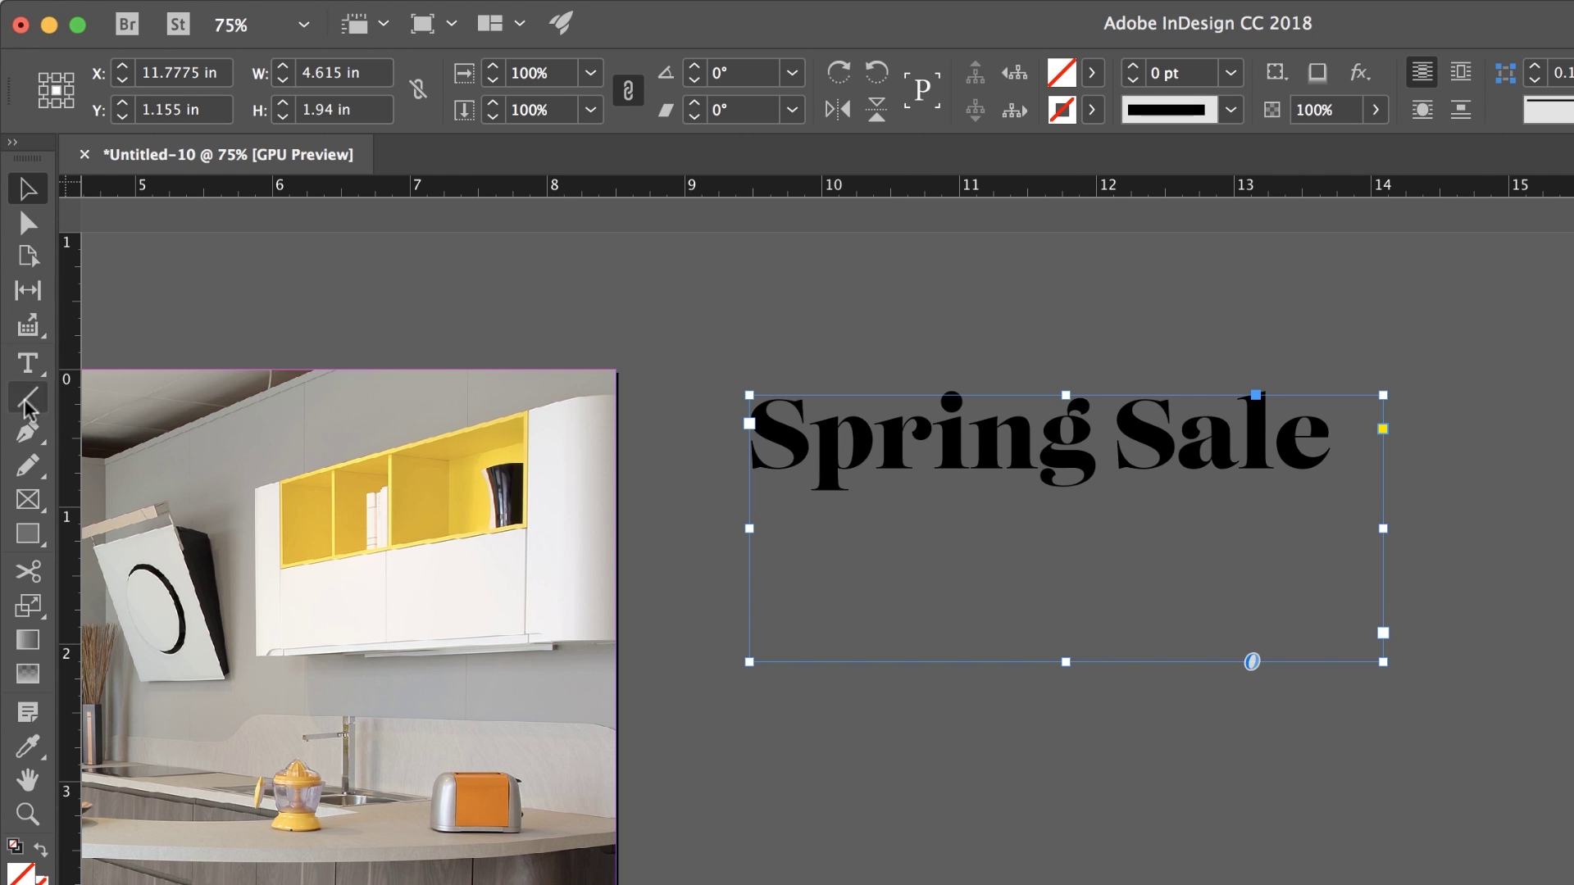
Select the Spring Sale text and recolour it white with a 0% black tint, leaving the frame fill at None
{"action": "left_click", "coordinate": [28, 363]}
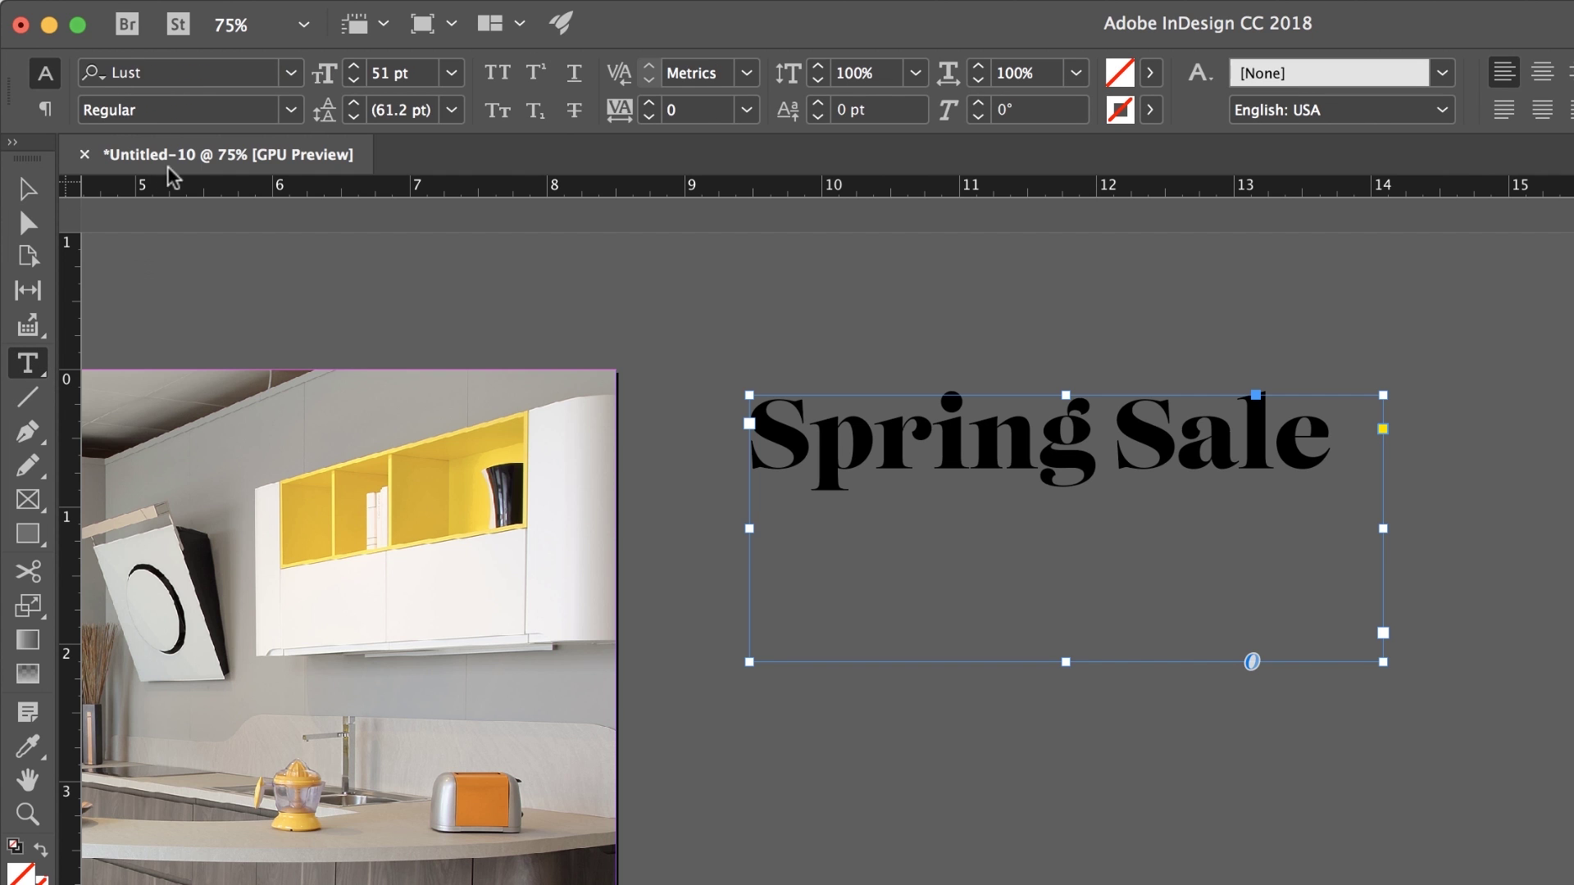
{"action": "left_click", "coordinate": [292, 74]}
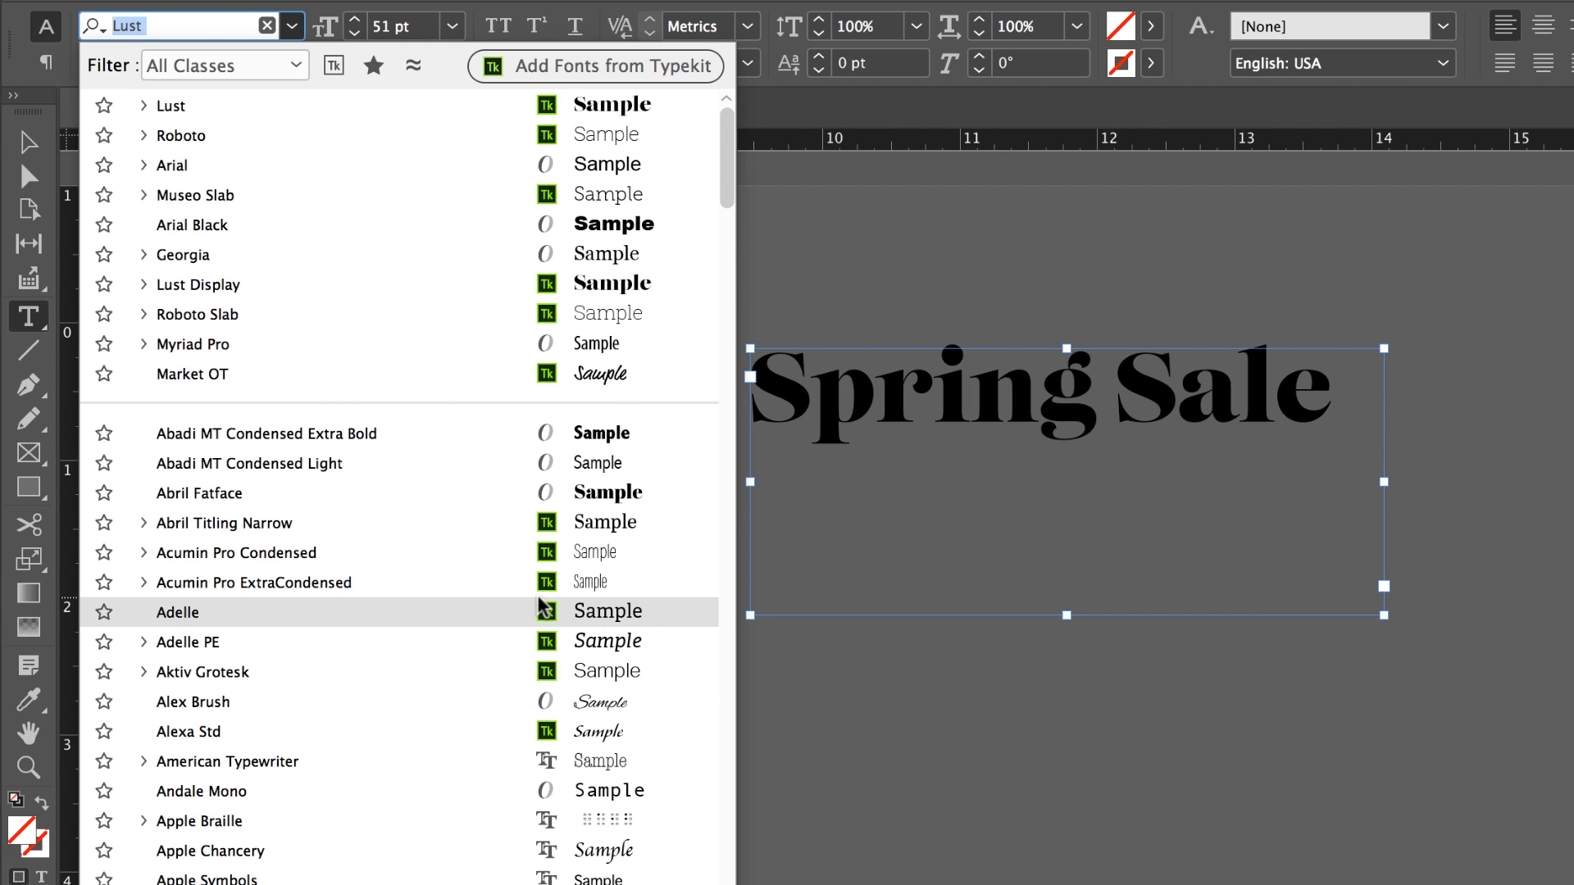
{"action": "triple_click", "coordinate": [1260, 414]}
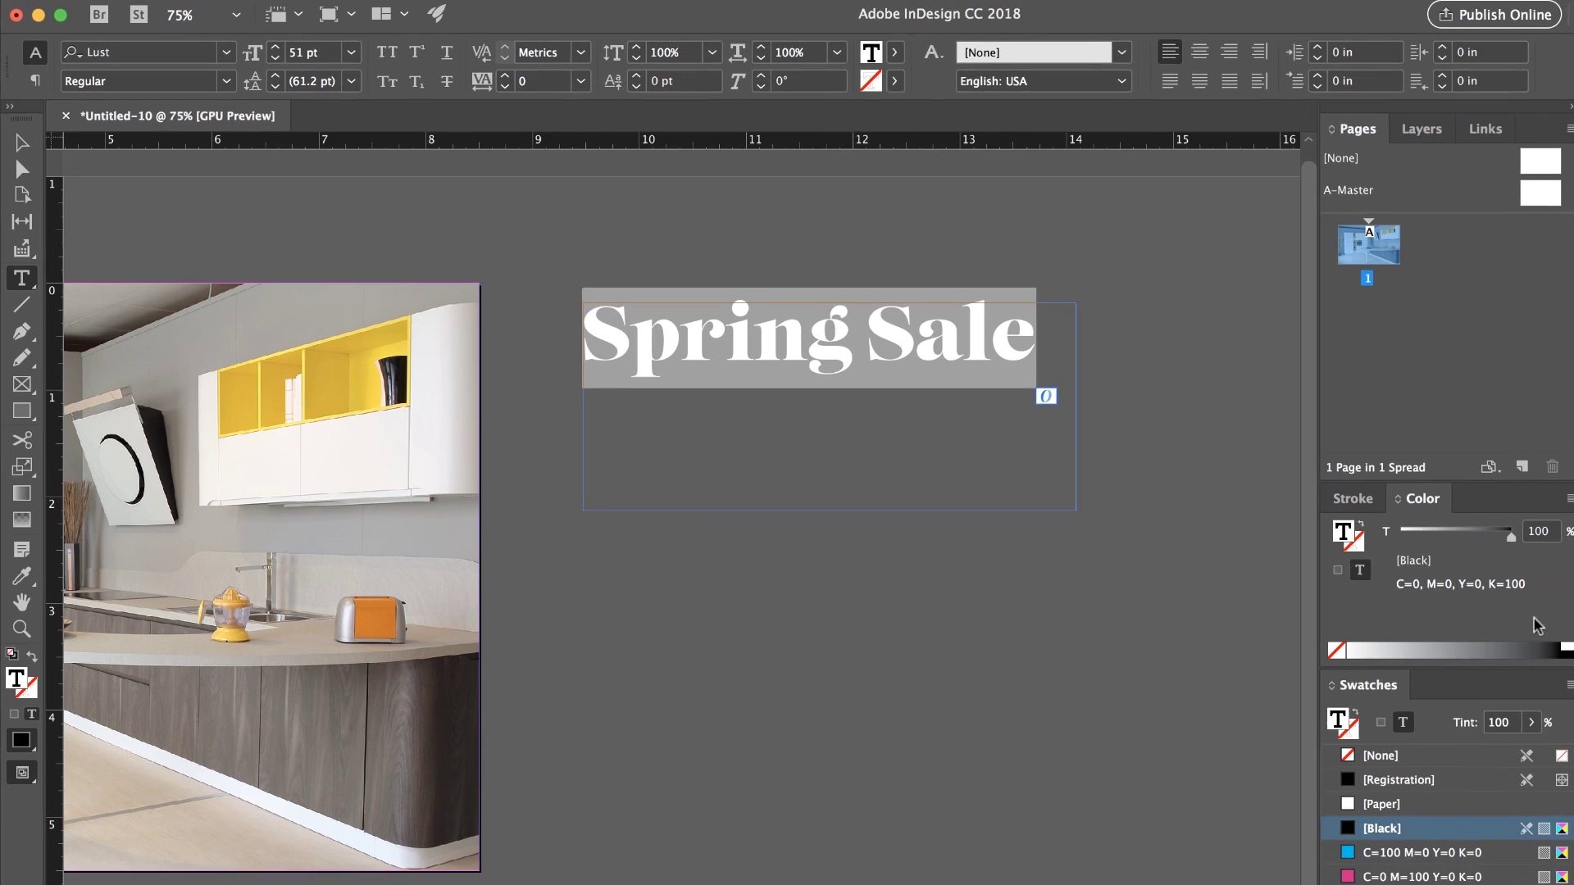
{"action": "left_click", "coordinate": [1351, 651]}
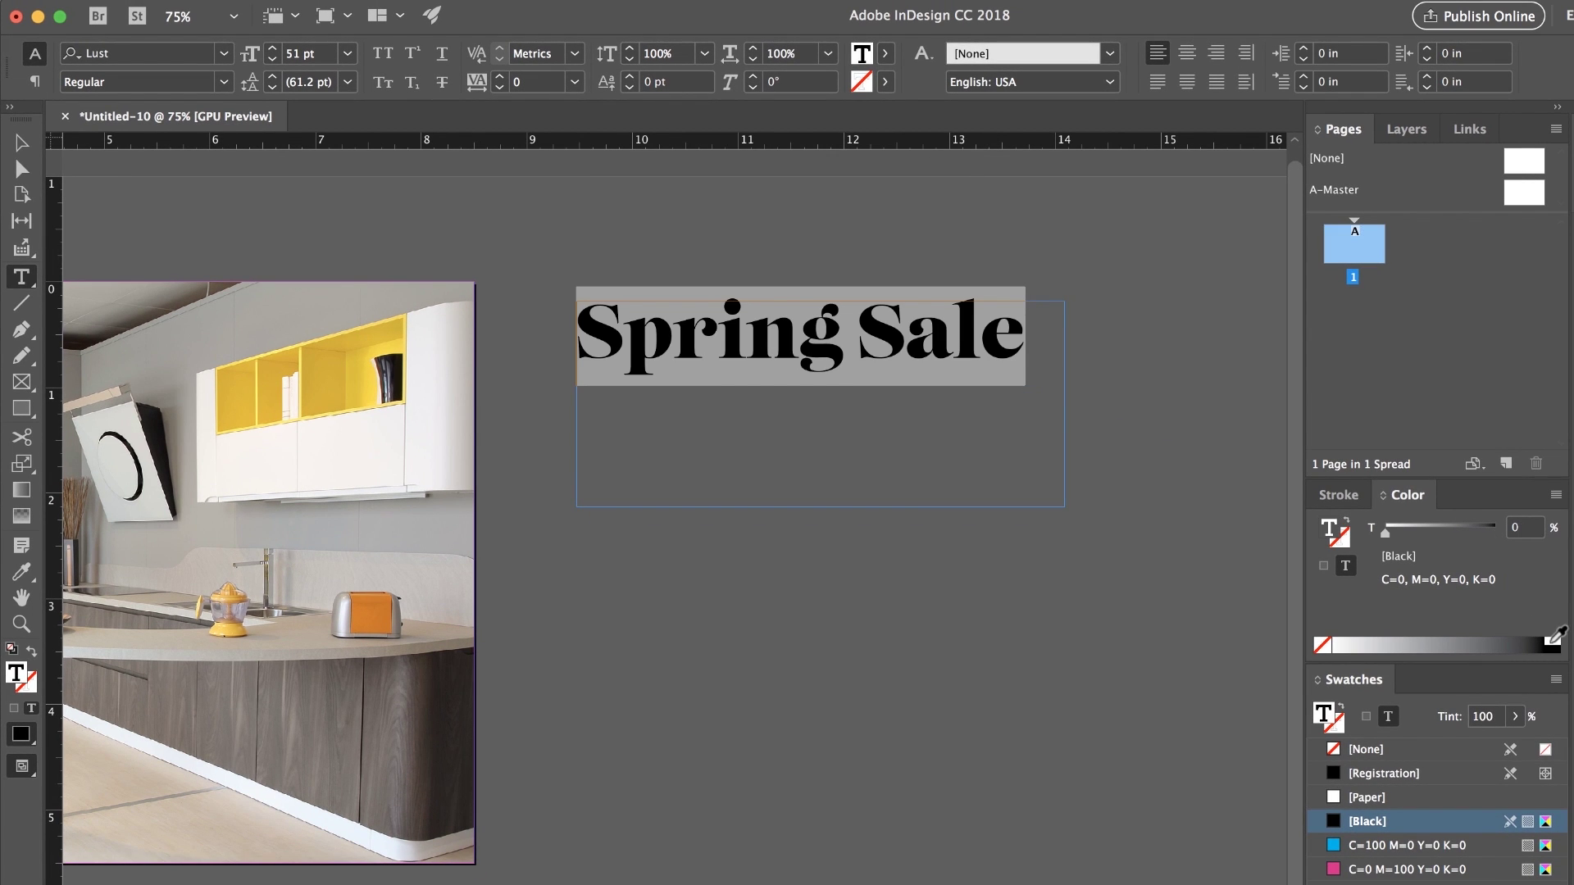
{"action": "left_click", "coordinate": [15, 155]}
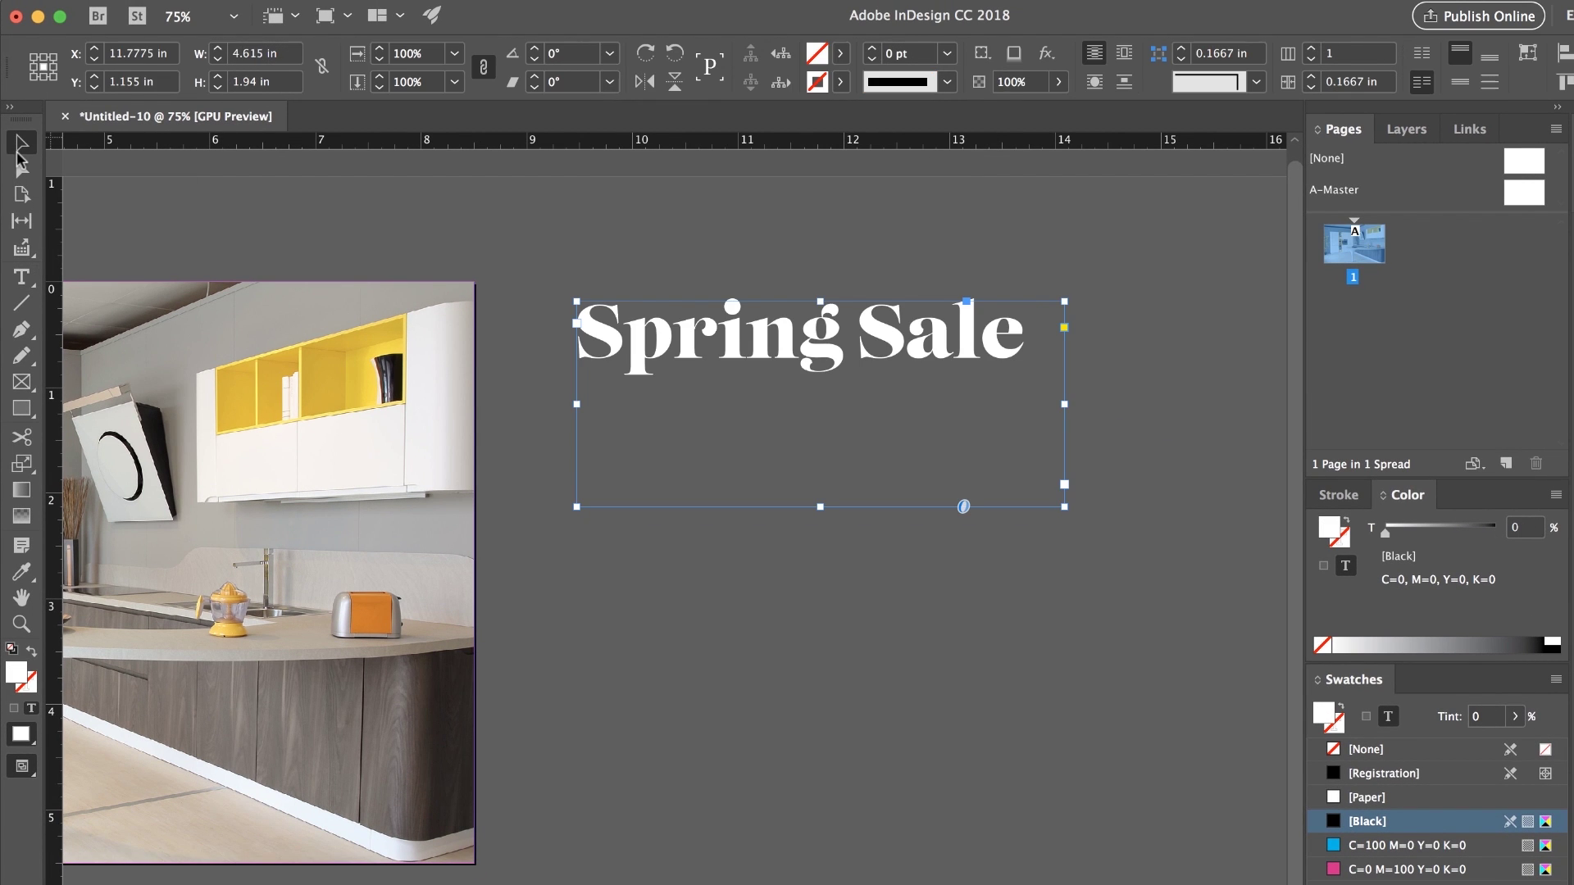
{"action": "left_click", "coordinate": [1366, 750]}
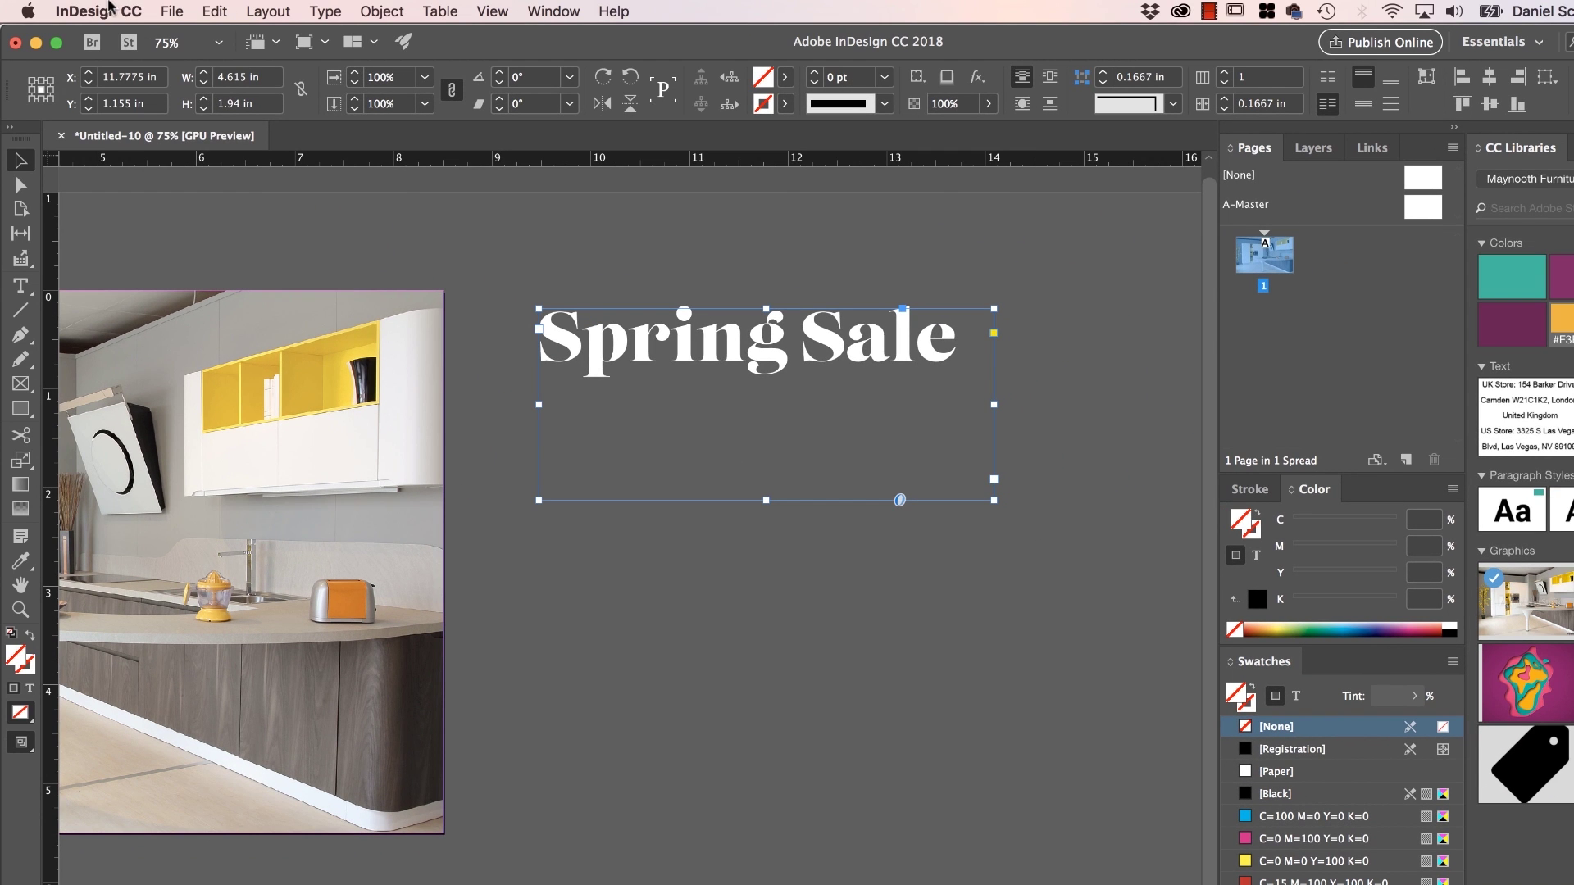
Check in the Advanced Type preferences that both Type Contextual Controls options are enabled, and accept the dialog
{"action": "left_click", "coordinate": [109, 8]}
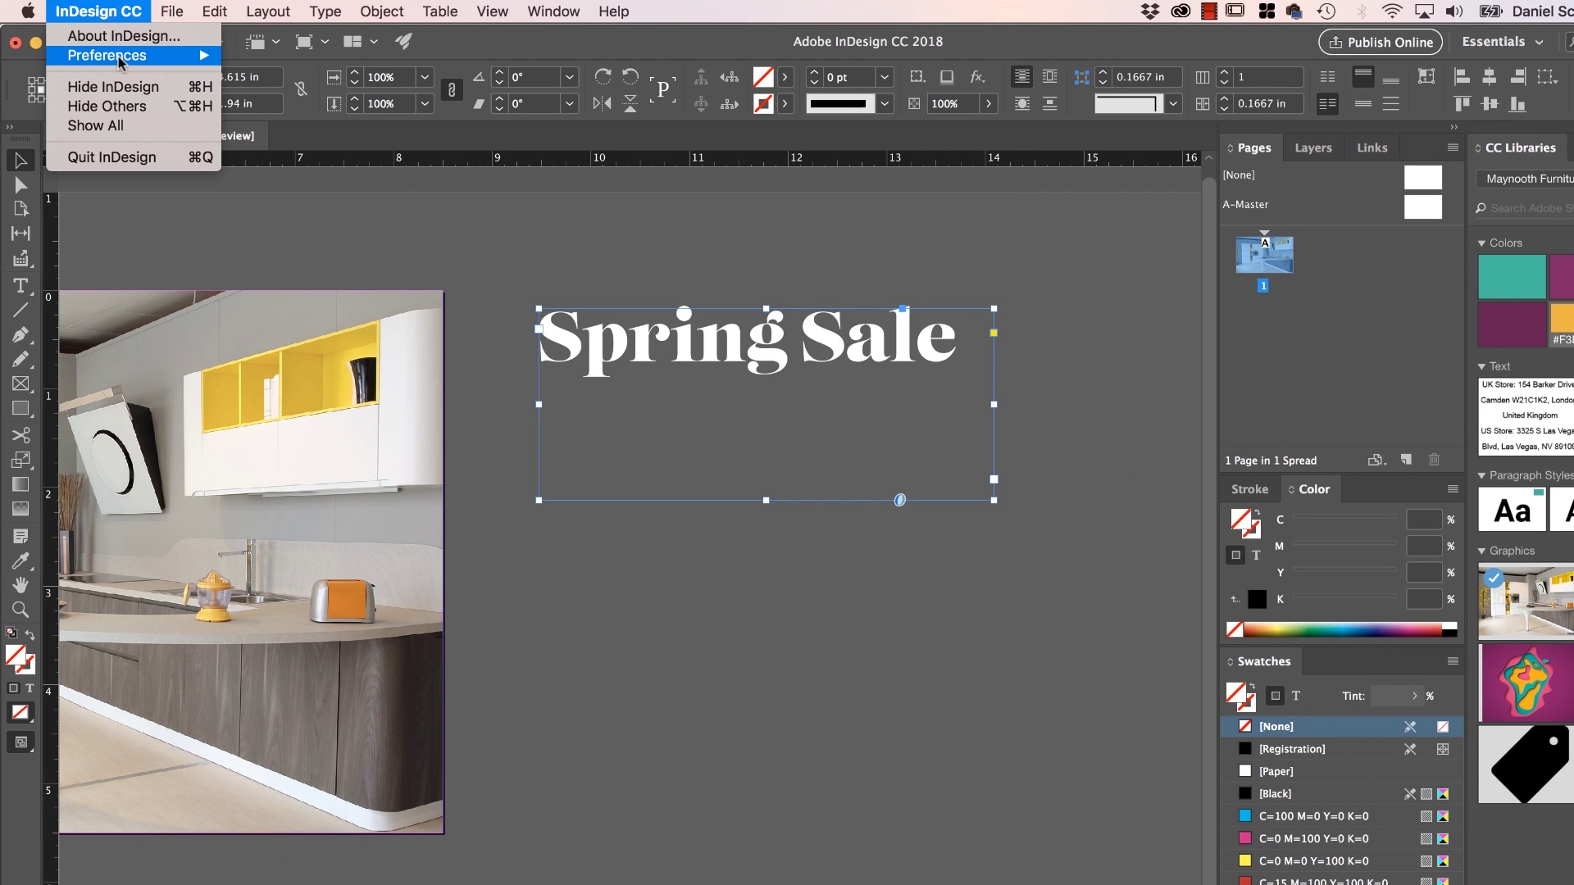
{"action": "mouse_move", "coordinate": [131, 55]}
{"action": "left_click", "coordinate": [299, 125]}
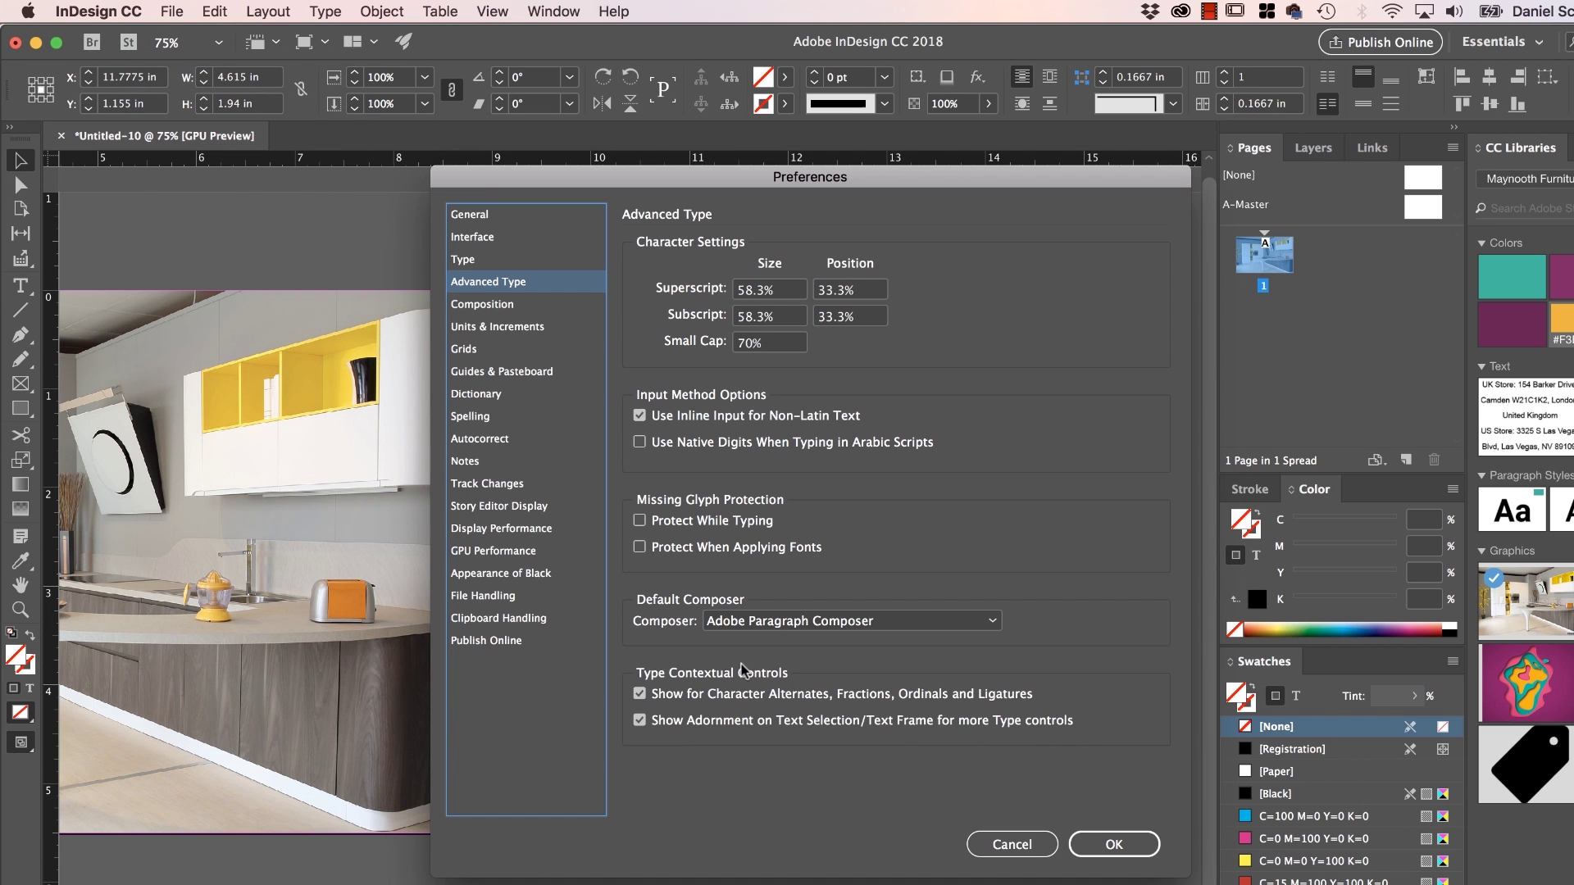
{"action": "left_click", "coordinate": [639, 697]}
{"action": "left_click", "coordinate": [638, 694]}
{"action": "left_click", "coordinate": [639, 720]}
{"action": "left_click", "coordinate": [1137, 849]}
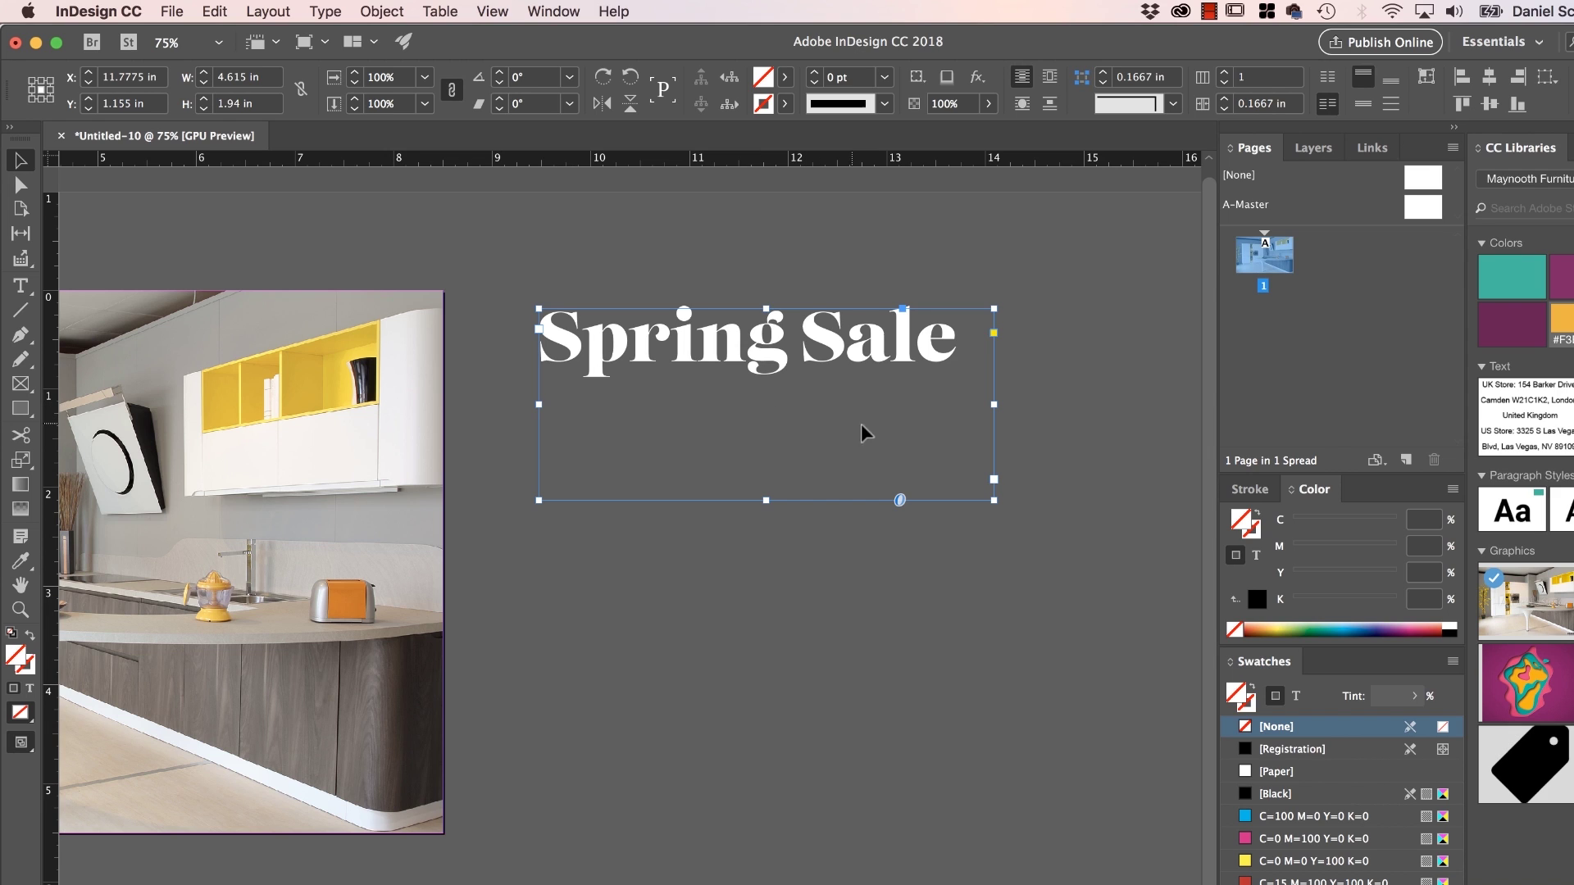
Try Set 1, Set 2, Set 3, Titling Alternates and Swash on the Spring Sale frame, turning each one off again
{"action": "left_click", "coordinate": [899, 499]}
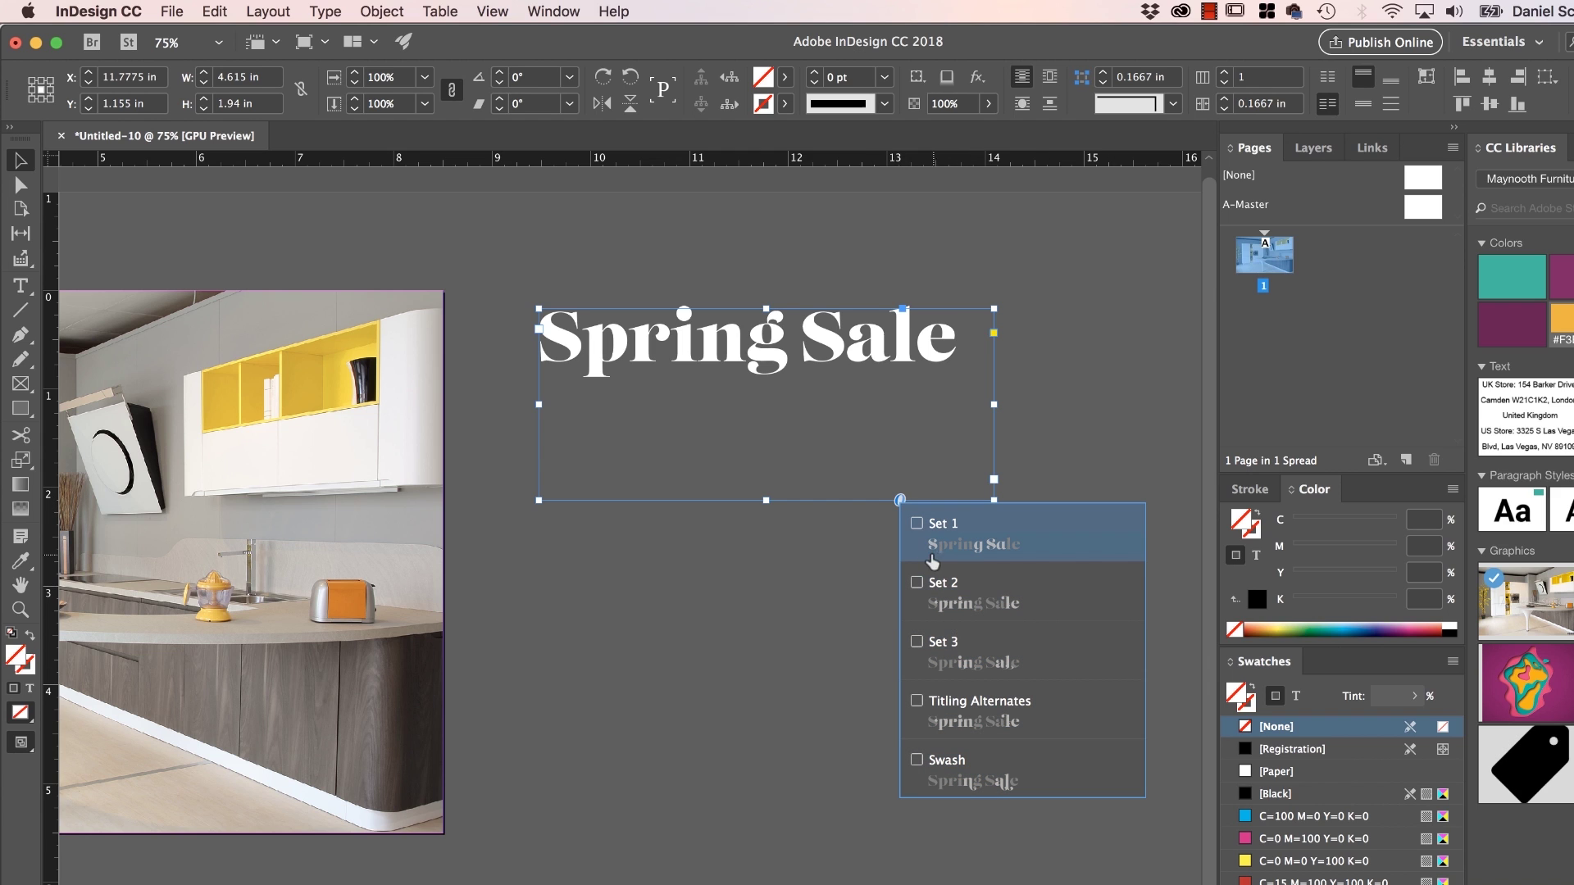
{"action": "left_click", "coordinate": [917, 523]}
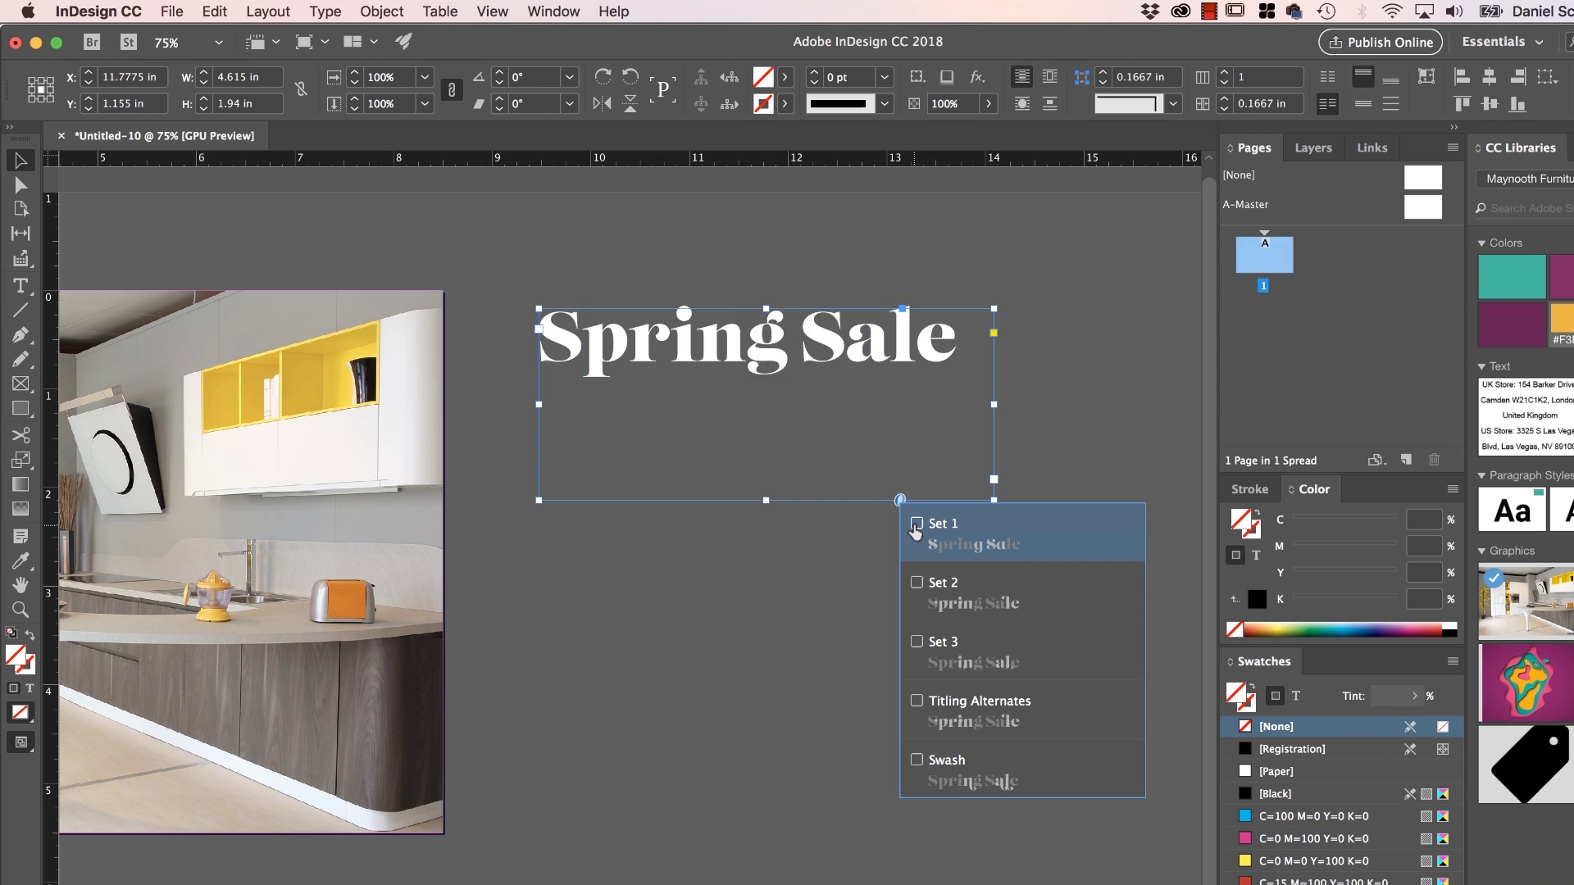
{"action": "left_click", "coordinate": [917, 583]}
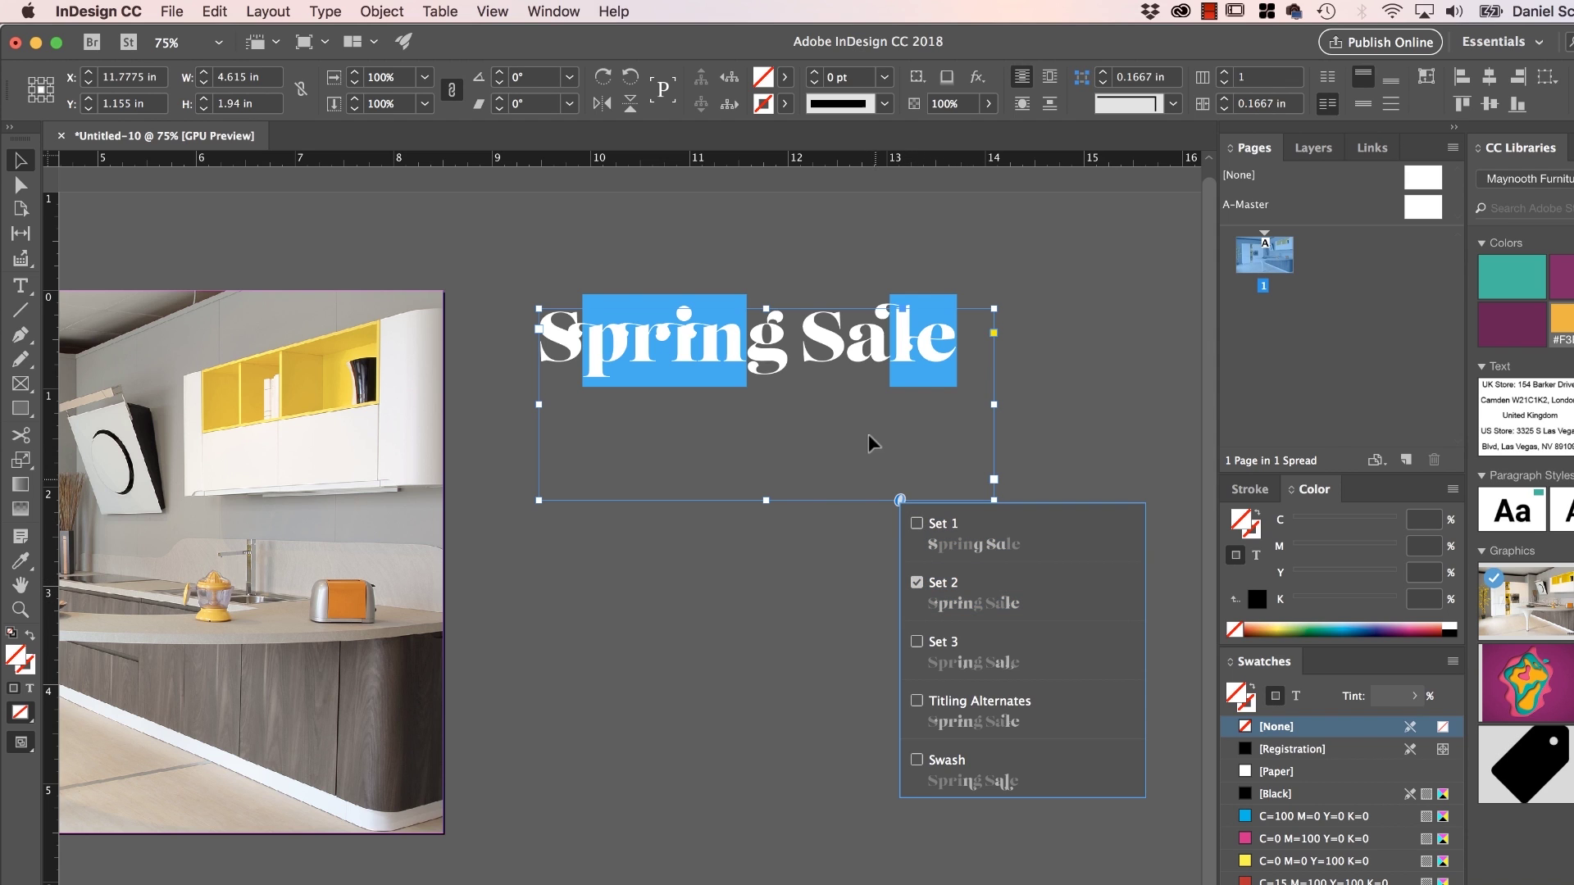
{"action": "left_click", "coordinate": [917, 582]}
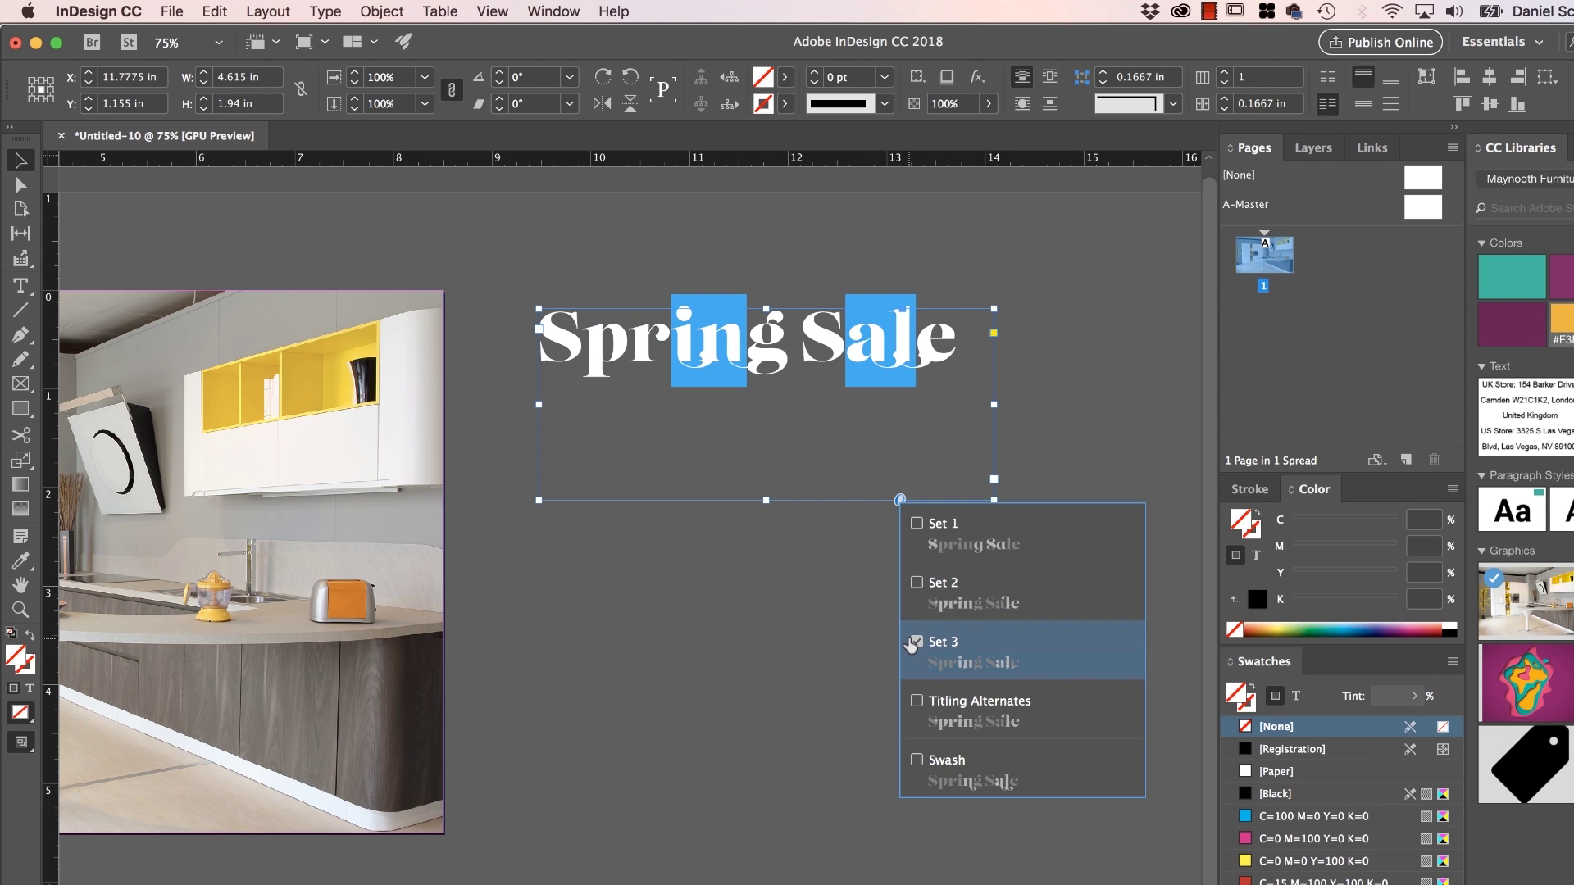
{"action": "left_click", "coordinate": [916, 701]}
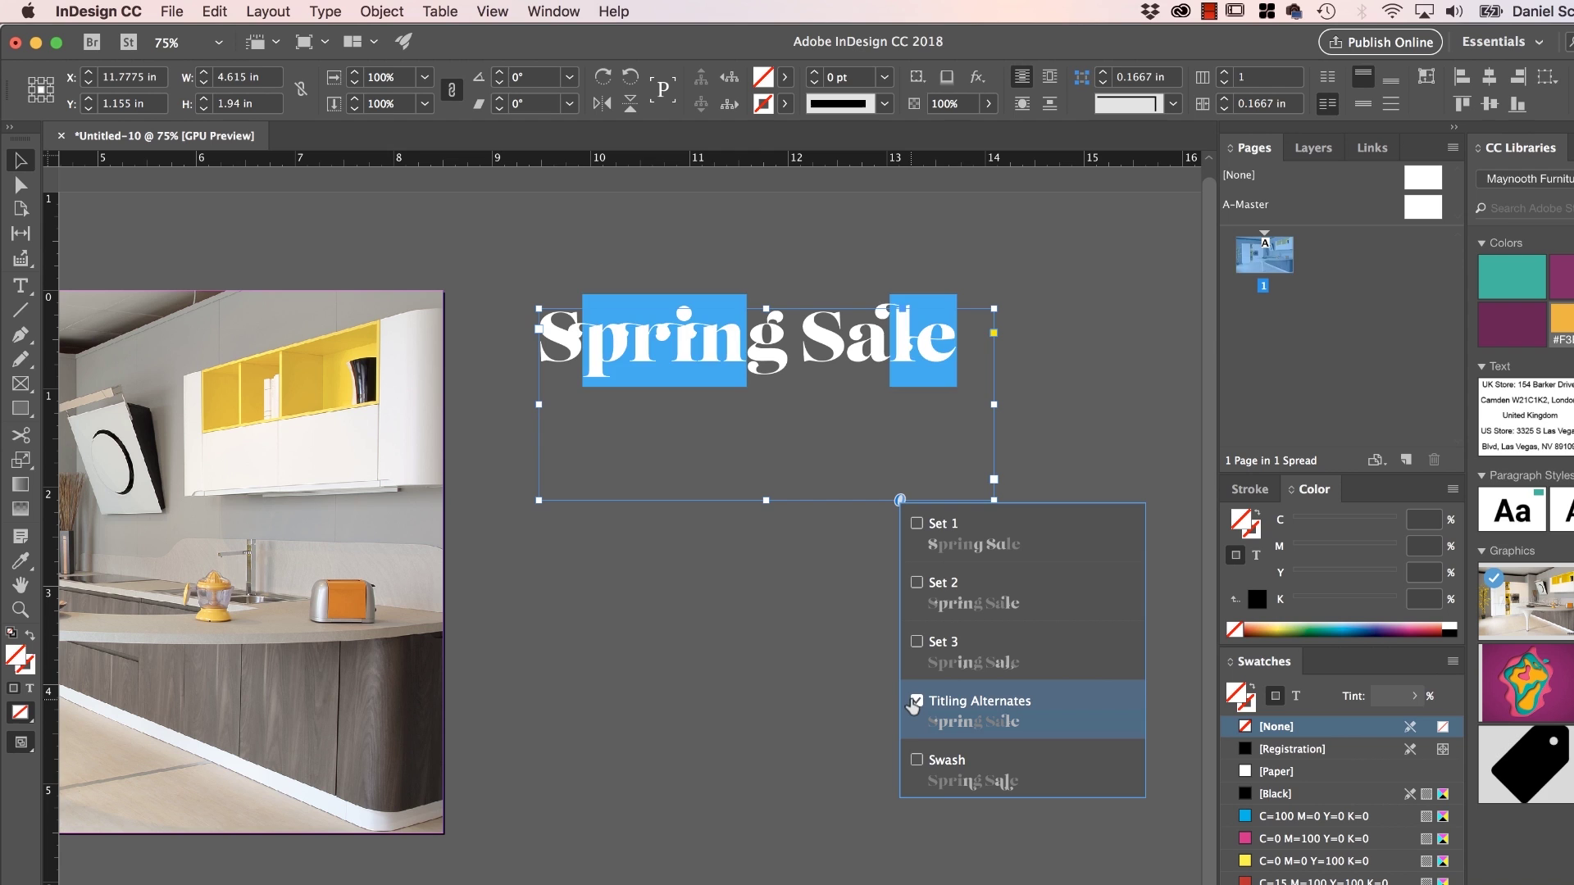
{"action": "left_click", "coordinate": [916, 701]}
{"action": "left_click", "coordinate": [916, 761]}
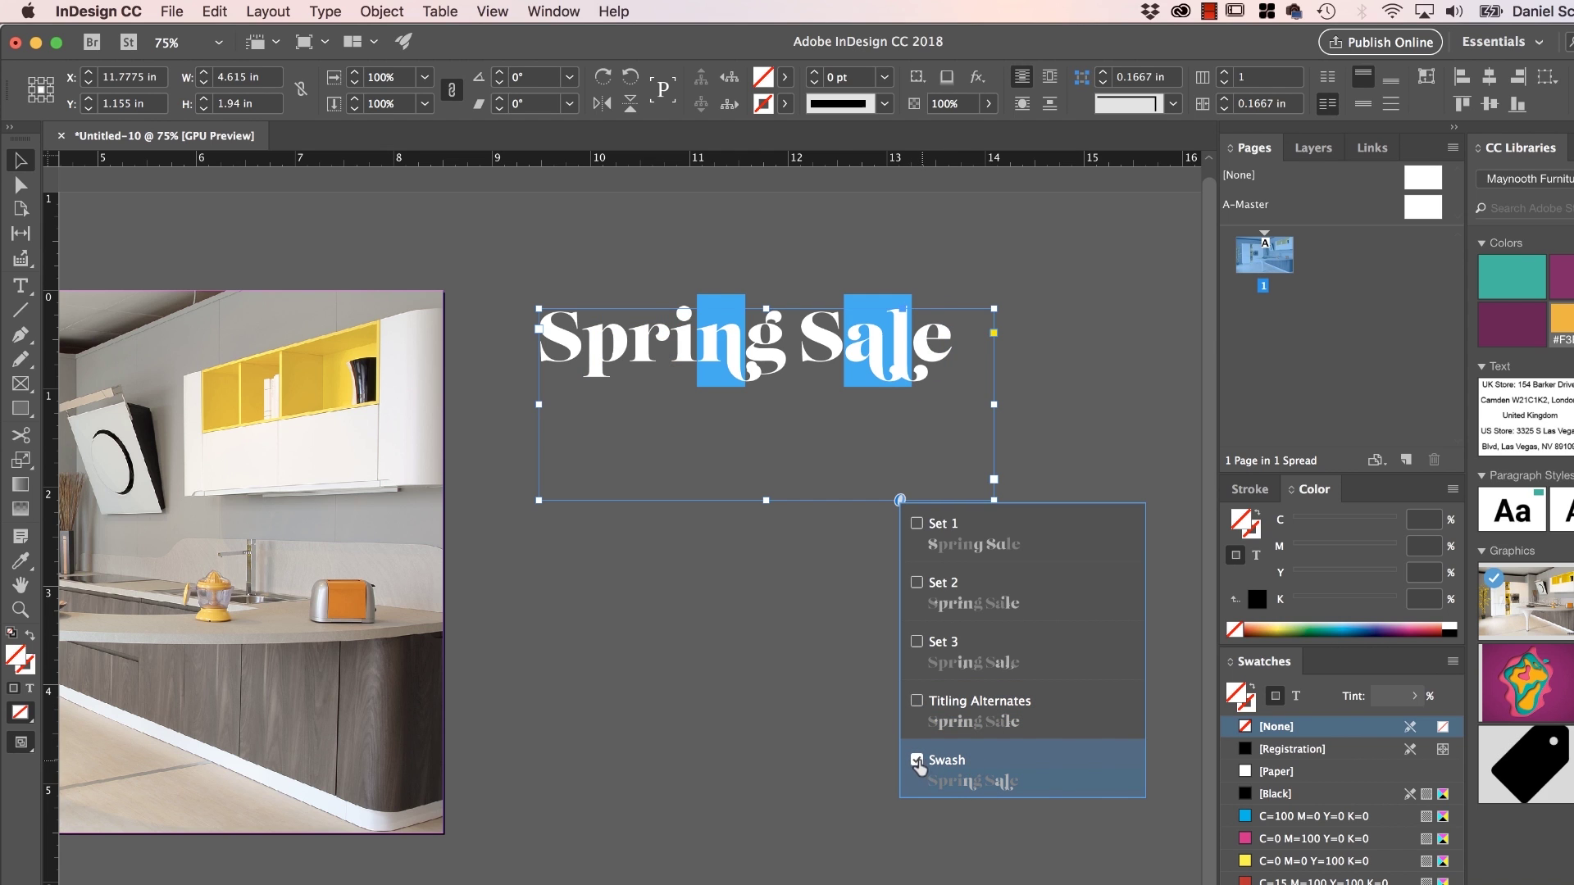
{"action": "left_click", "coordinate": [917, 761]}
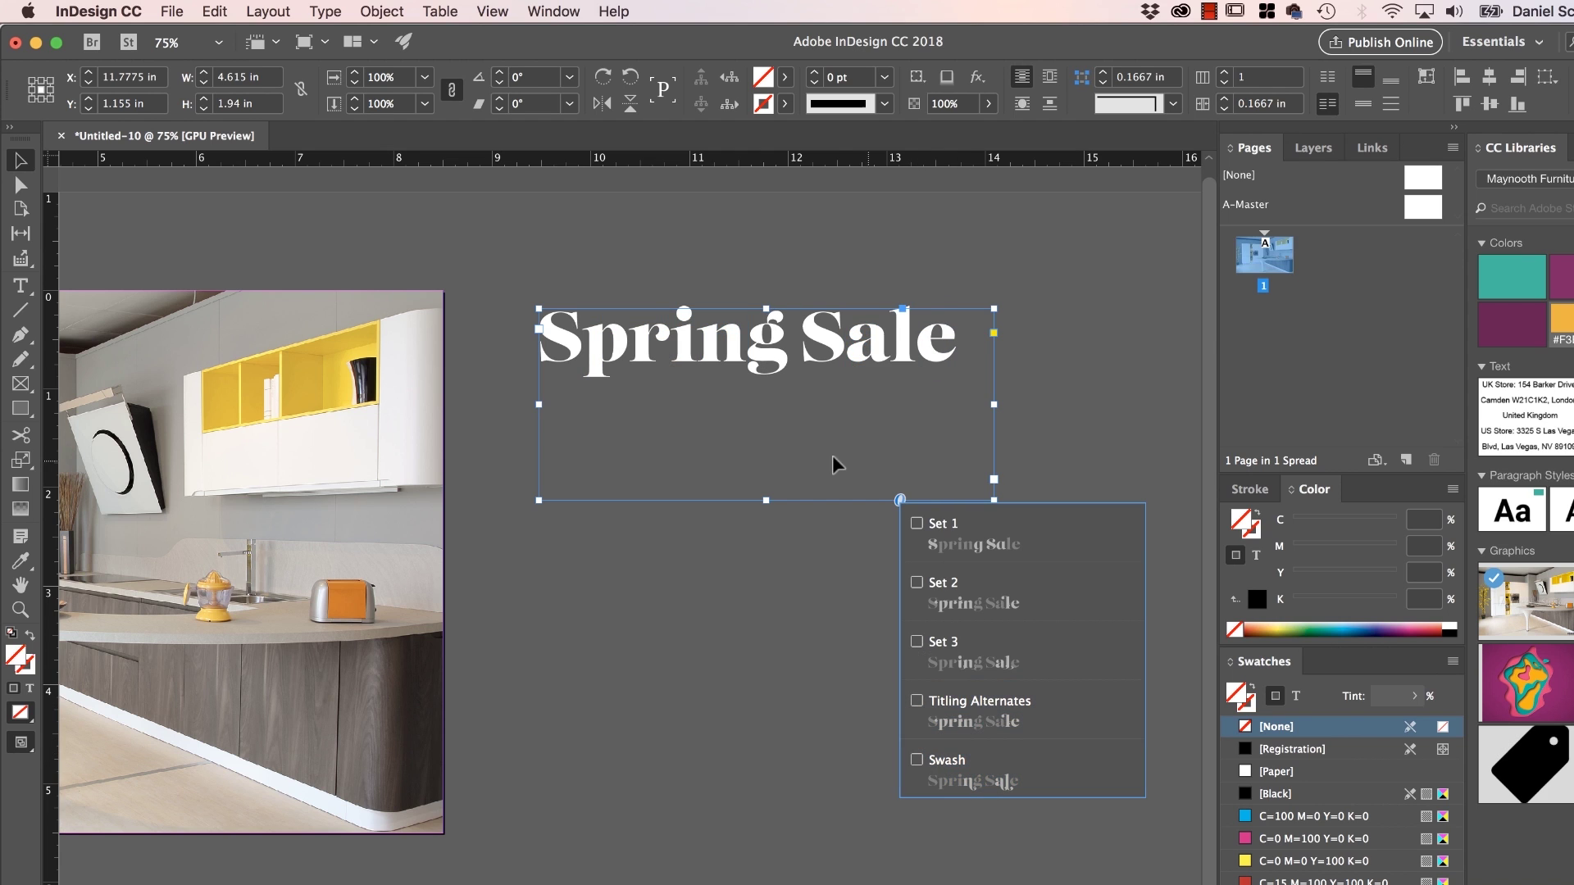
Replace the S of Spring with its alternate glyph
{"action": "double_click", "coordinate": [775, 352]}
{"action": "left_click_drag", "start_coordinate": [559, 336], "coordinate": [578, 338]}
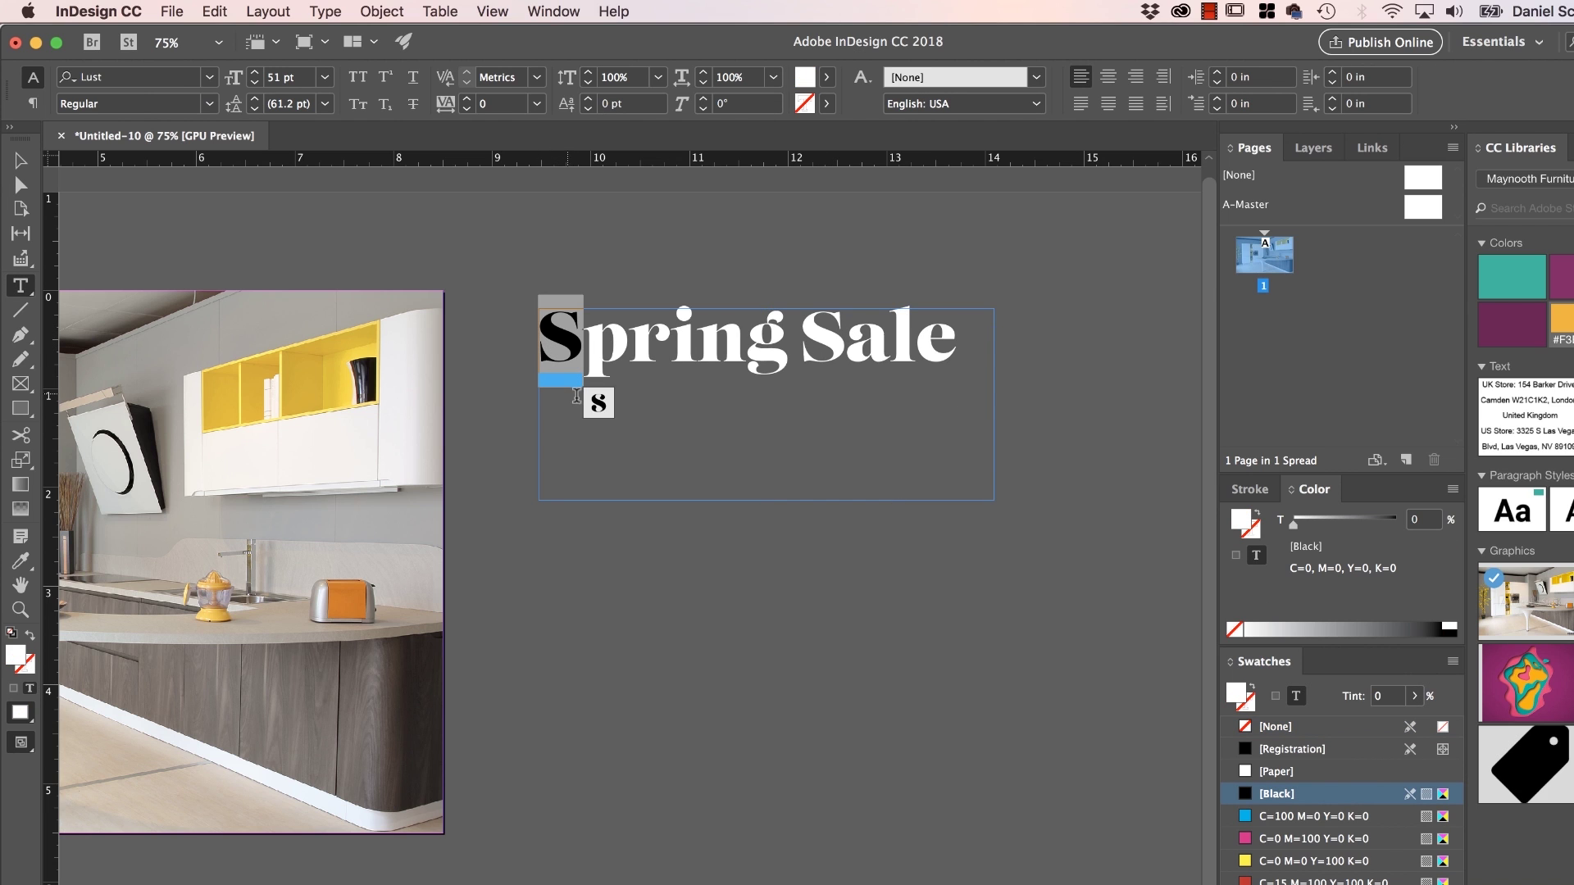
{"action": "left_click", "coordinate": [601, 403]}
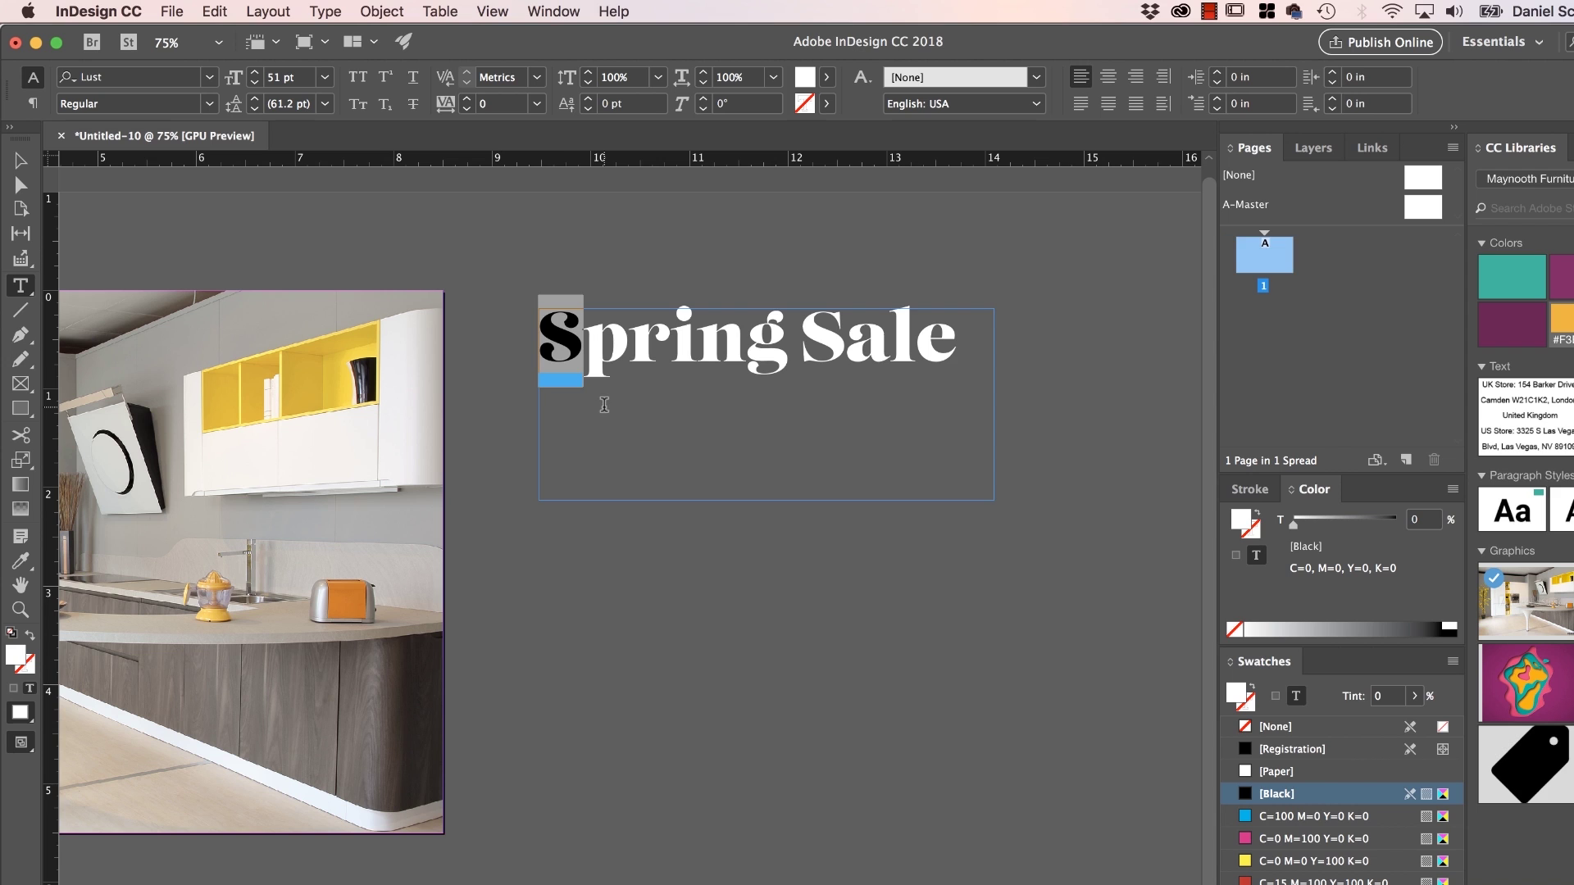
Replace the l of Sale with the alternate that curls below the baseline, and the g of Spring with its alternate glyph
{"action": "left_click_drag", "start_coordinate": [916, 345], "coordinate": [890, 345]}
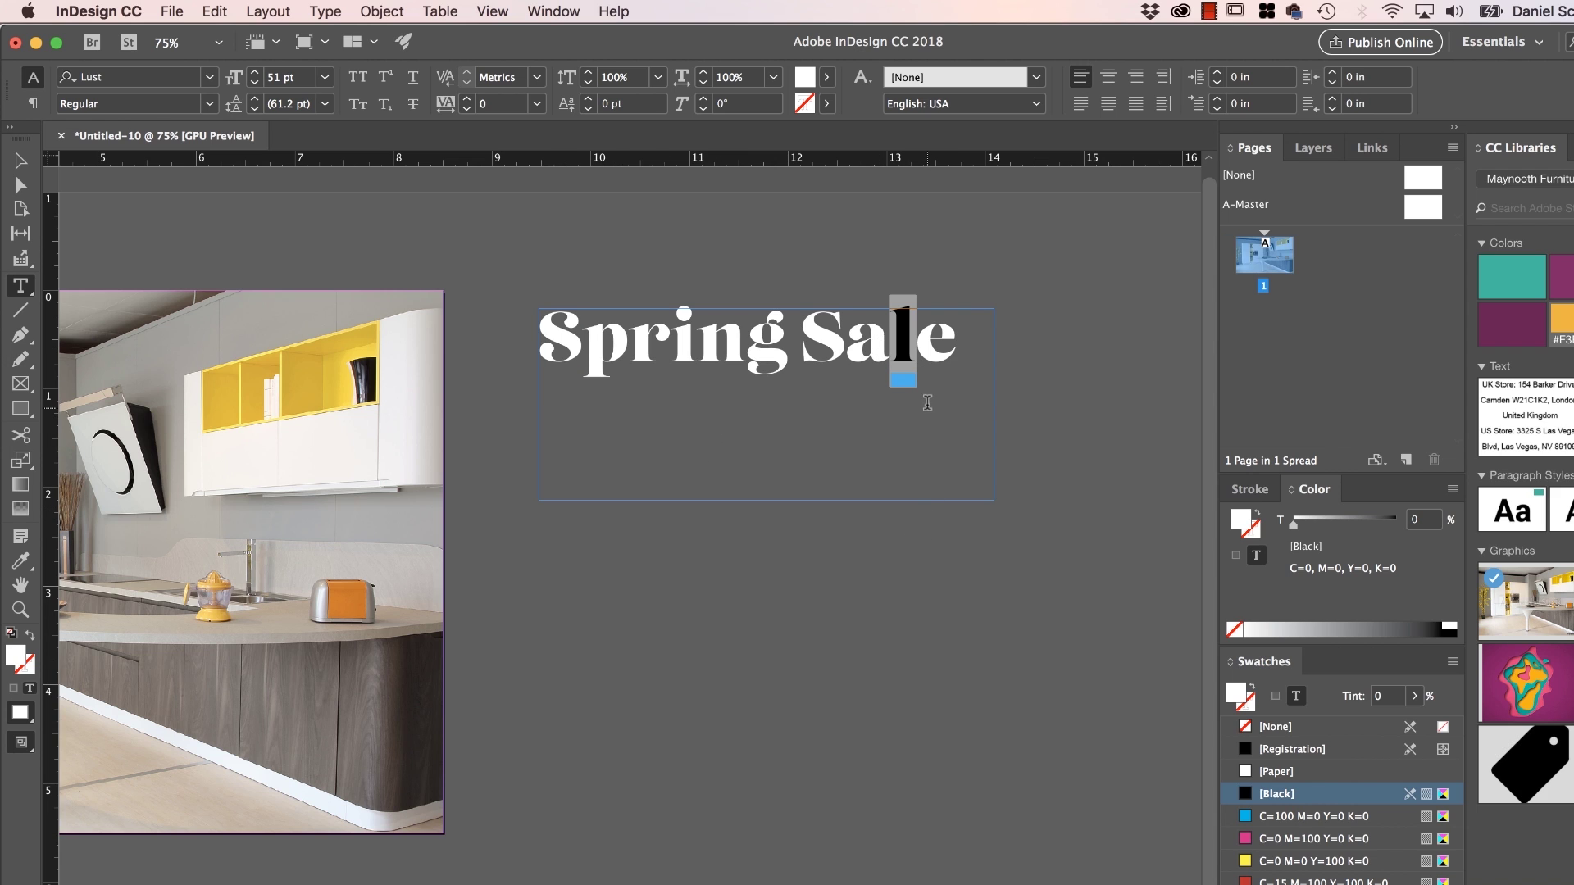
{"action": "mouse_move", "coordinate": [910, 373]}
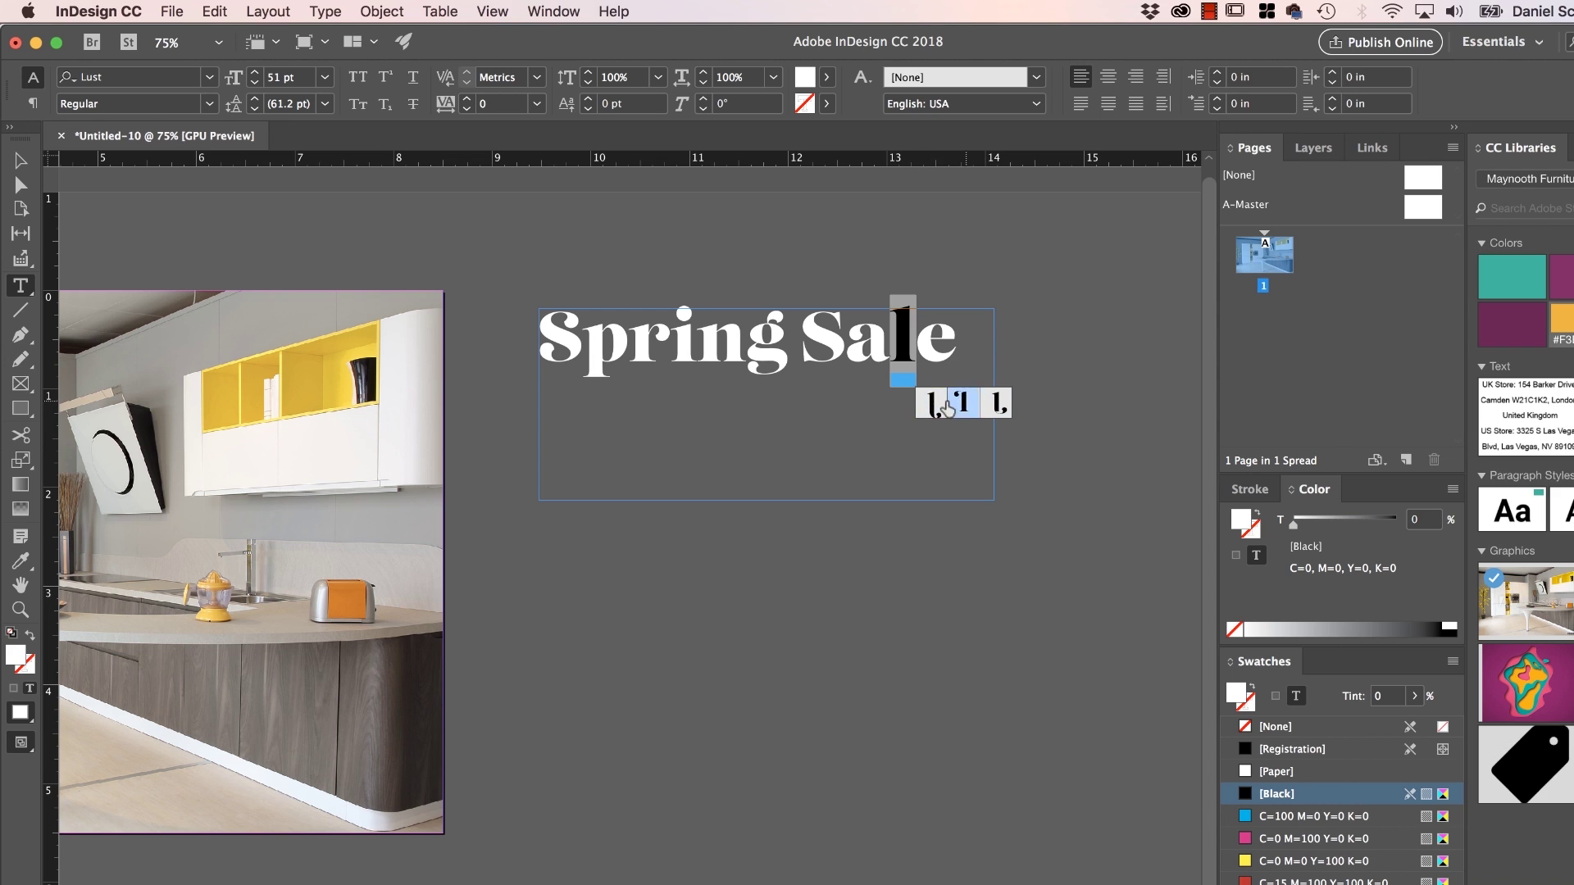
{"action": "left_click", "coordinate": [996, 403]}
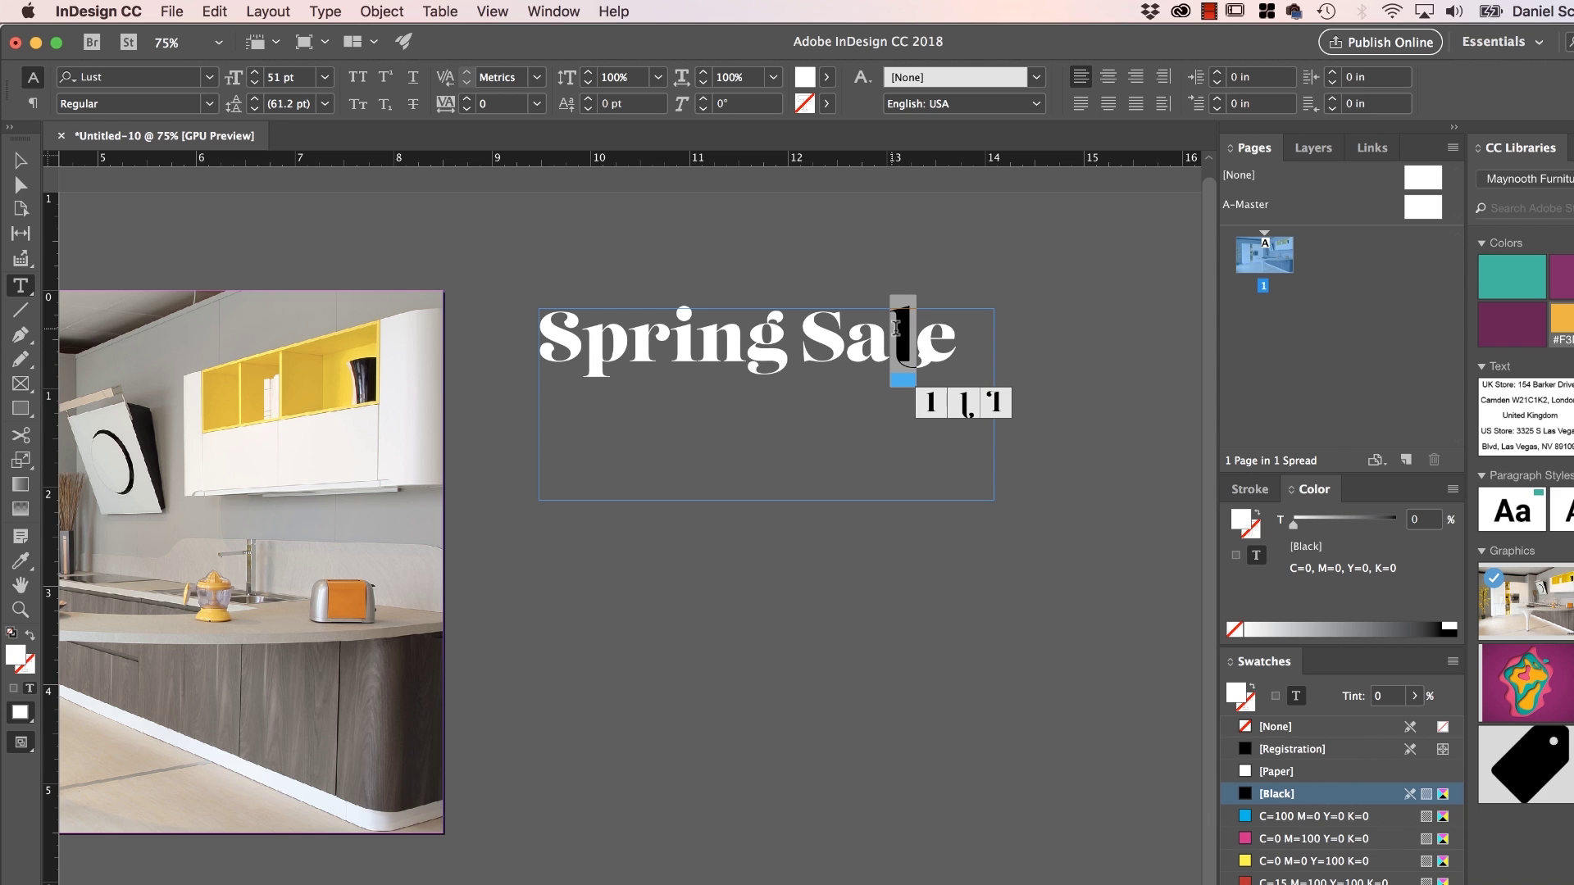
{"action": "left_click", "coordinate": [931, 402]}
{"action": "left_click", "coordinate": [884, 343]}
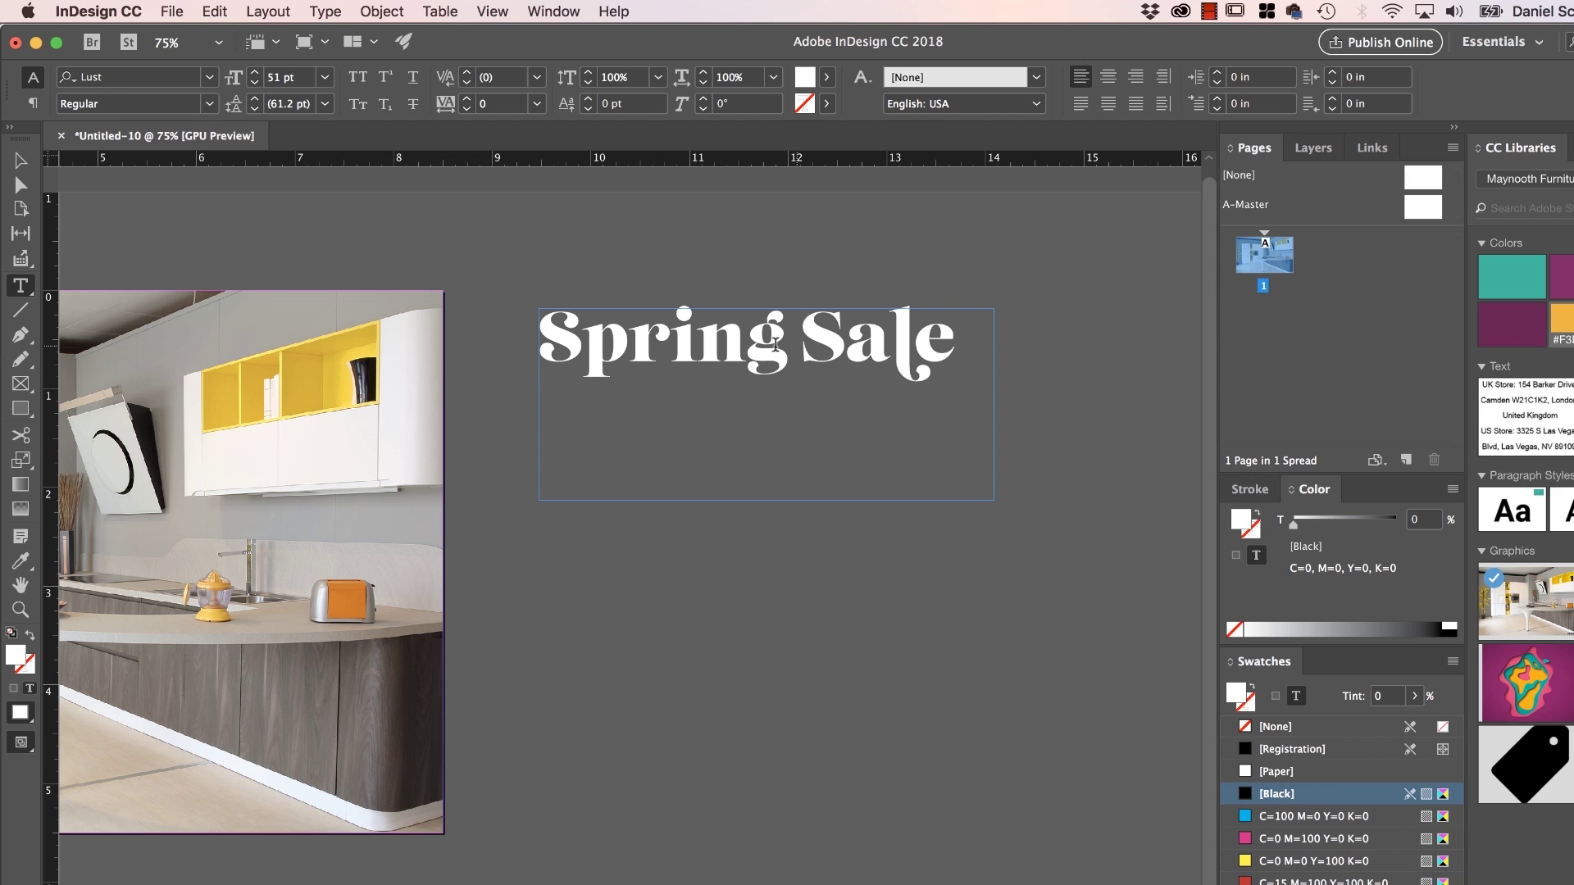
{"action": "left_click_drag", "start_coordinate": [847, 334], "coordinate": [777, 362]}
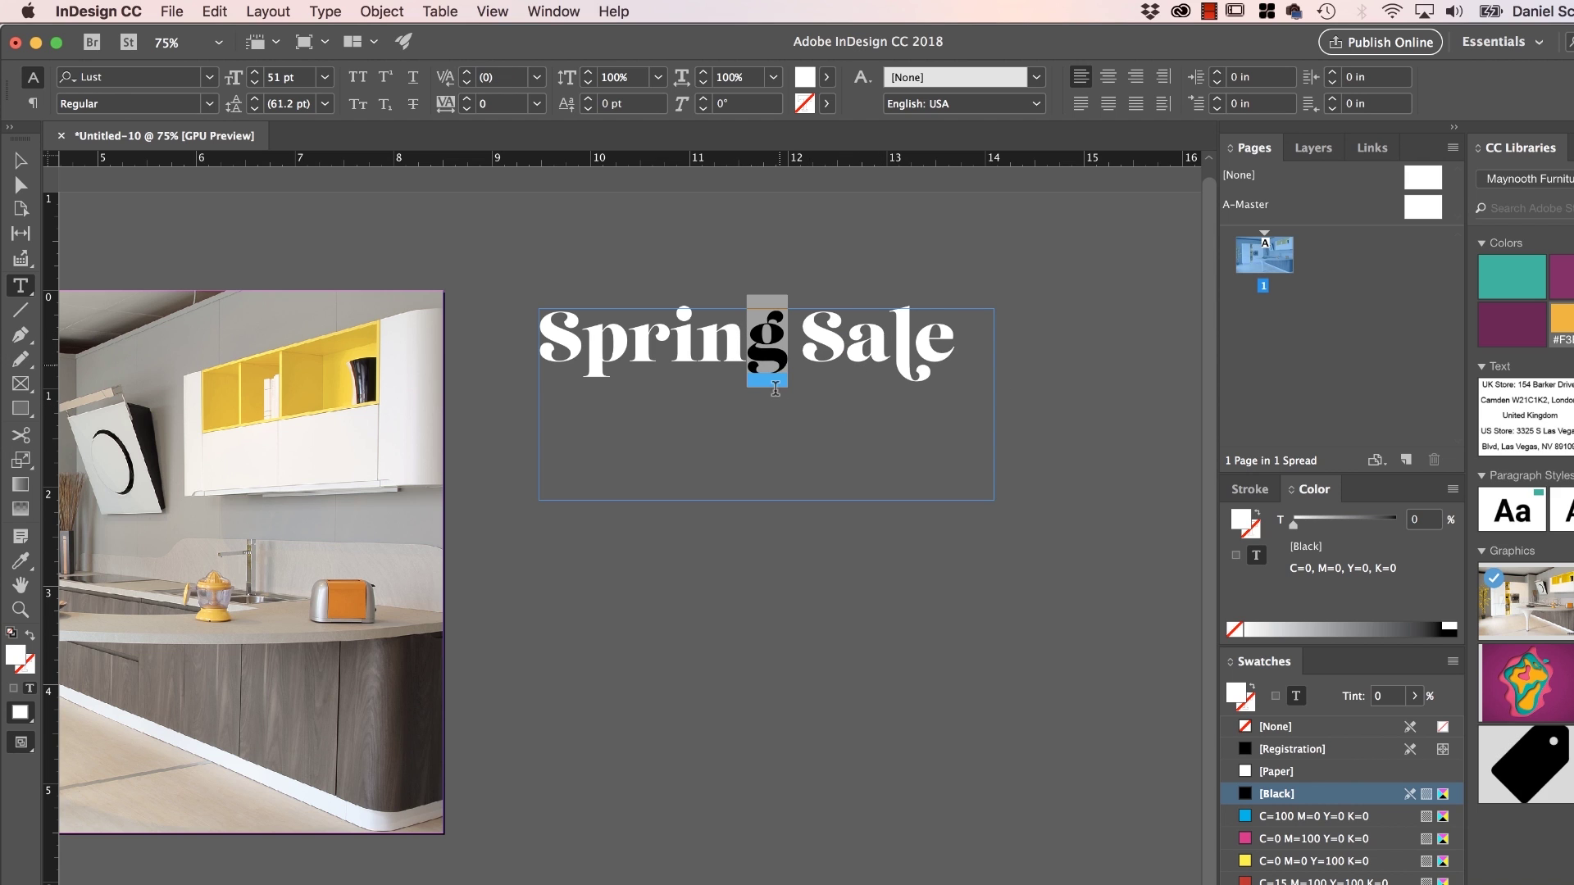
{"action": "left_click", "coordinate": [800, 406]}
Check the r and p of Spring for alternate glyphs, and look over the font list without changing the font
{"action": "left_click", "coordinate": [650, 351]}
{"action": "key", "text": "shift+Right"}
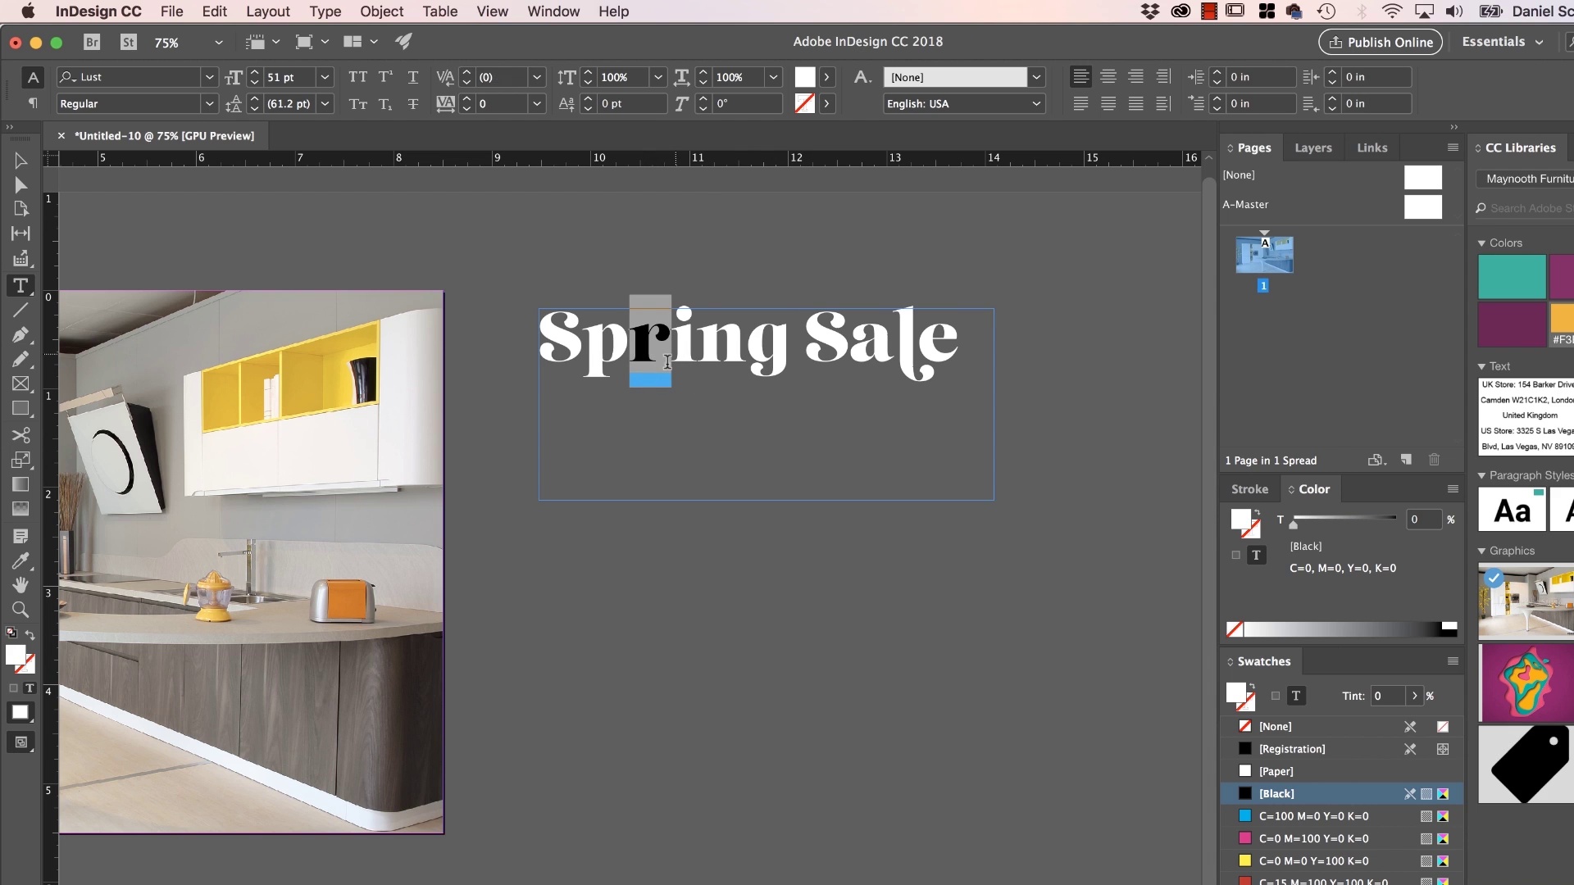
{"action": "key", "text": "Left"}
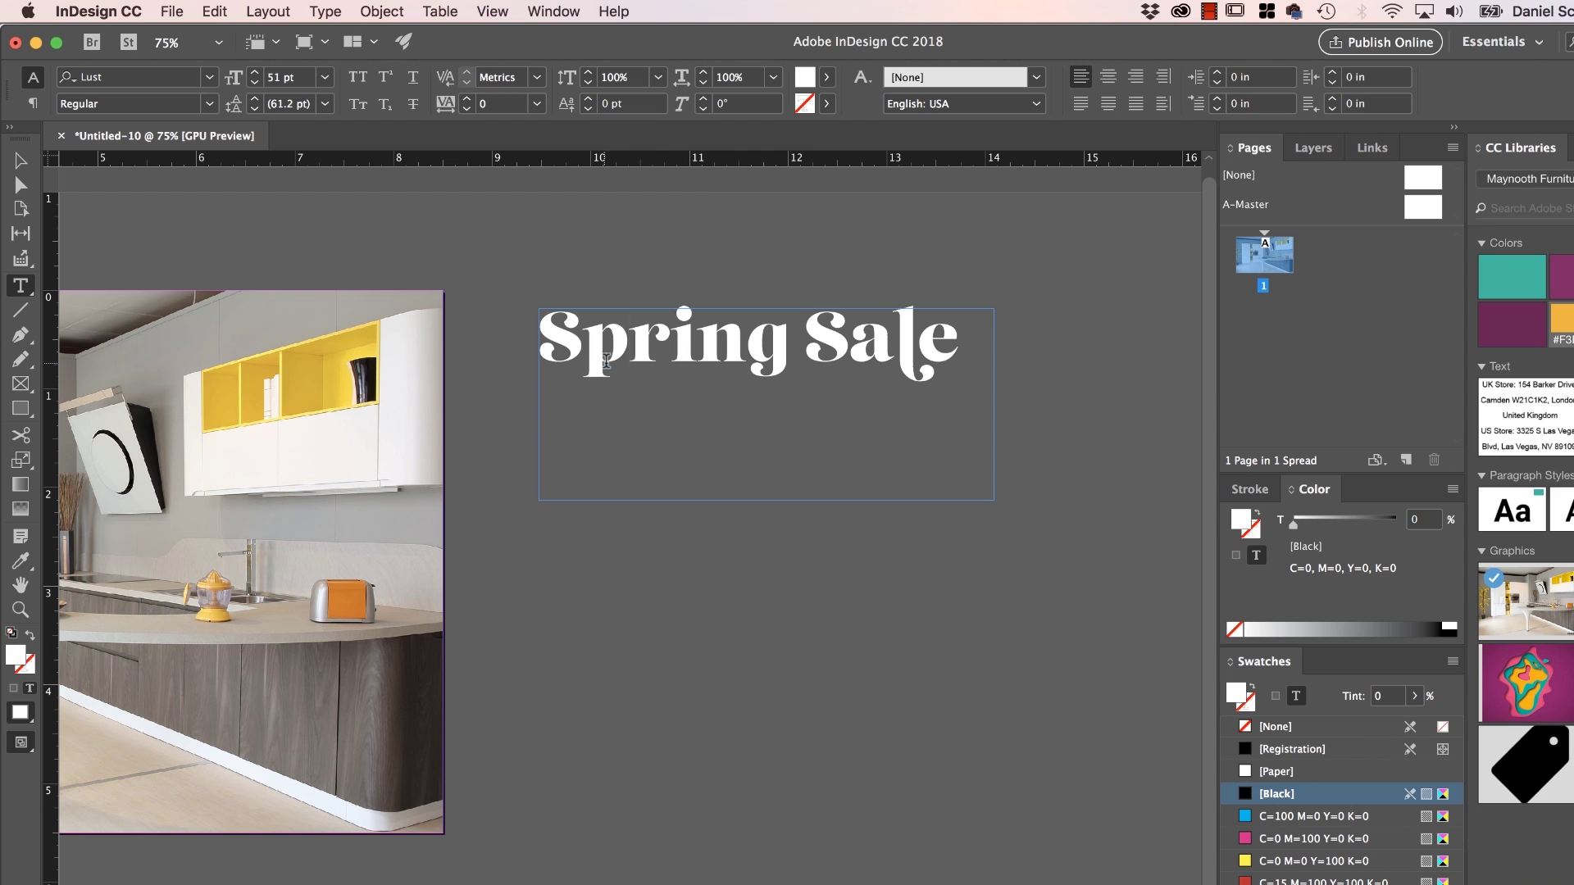
{"action": "key", "text": "shift+Left"}
{"action": "left_click", "coordinate": [905, 338]}
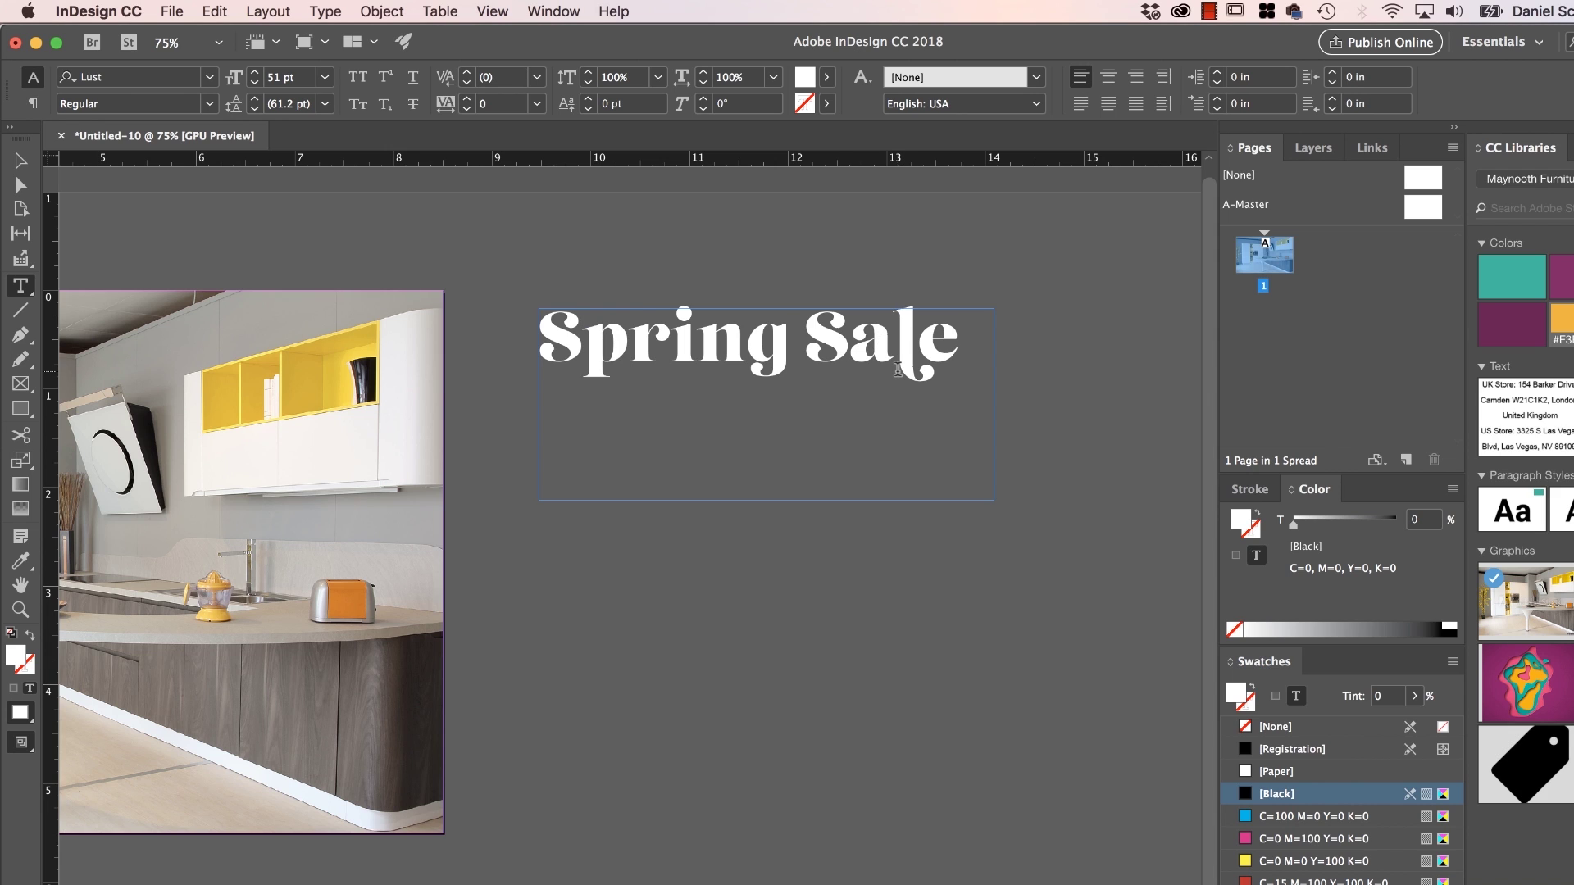
{"action": "left_click", "coordinate": [209, 79]}
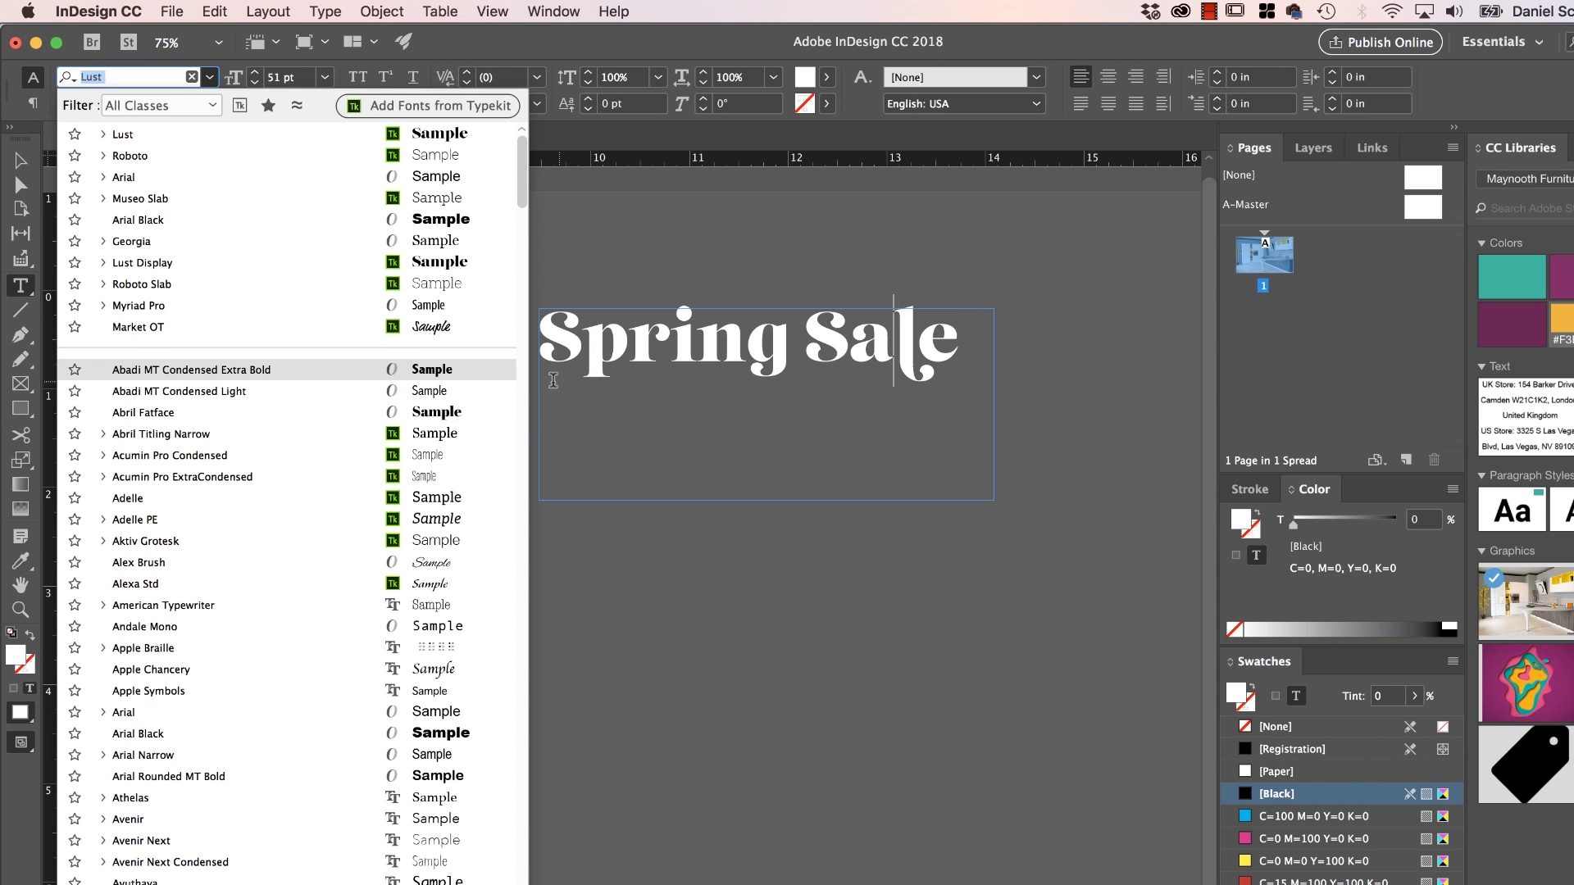
{"action": "key", "text": "Escape"}
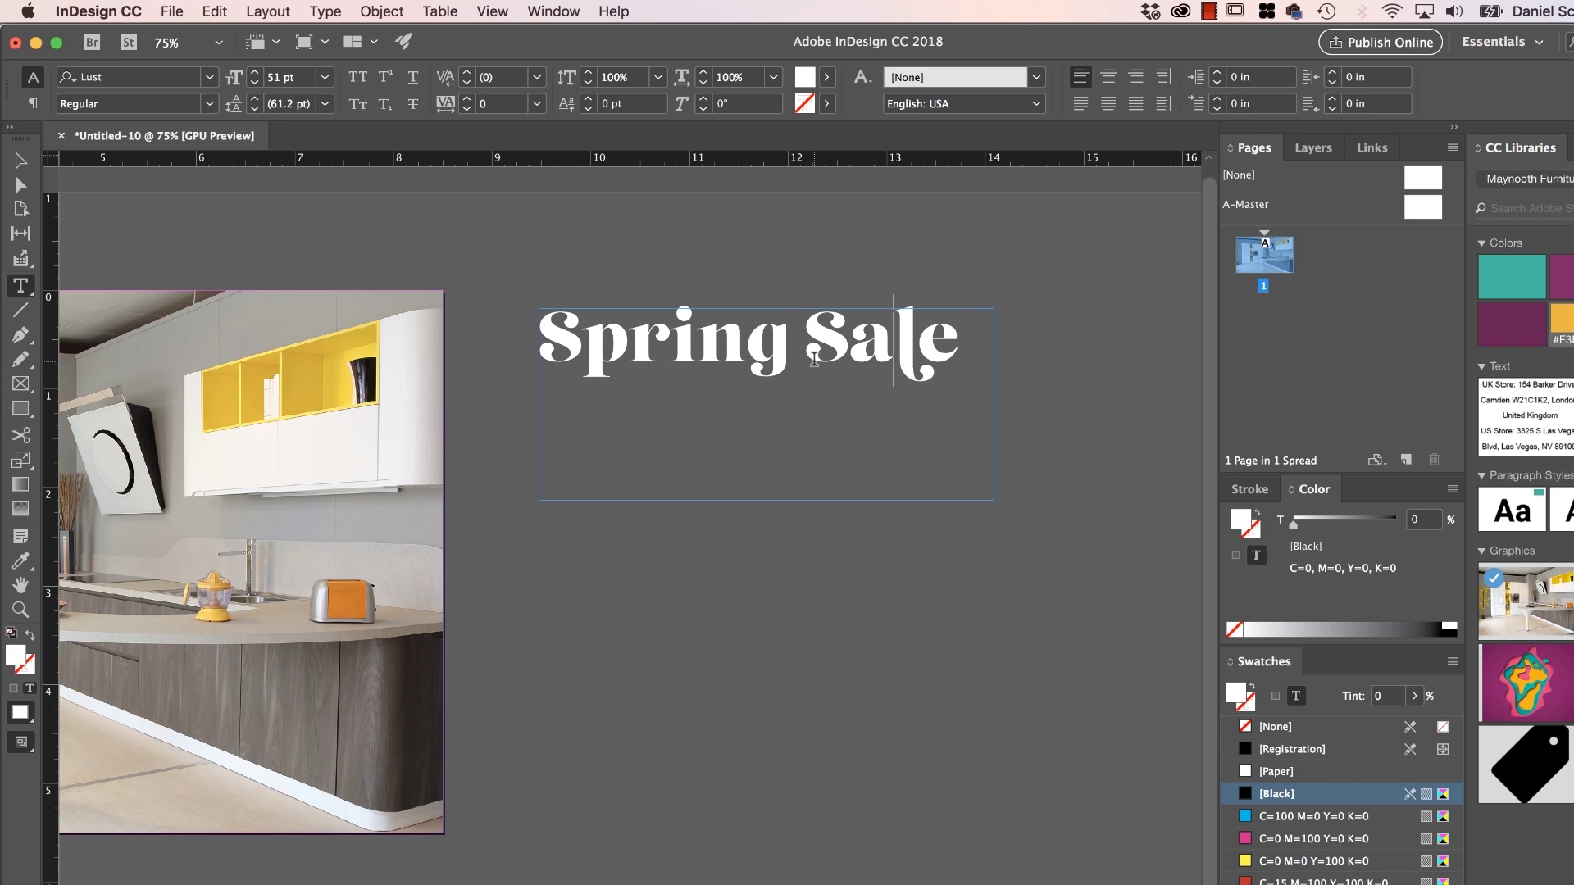
Move the Spring Sale text frame onto the kitchen photo's upper left area, centred at about X 2.9 in, Y 1.8 in
{"action": "left_click", "coordinate": [20, 161]}
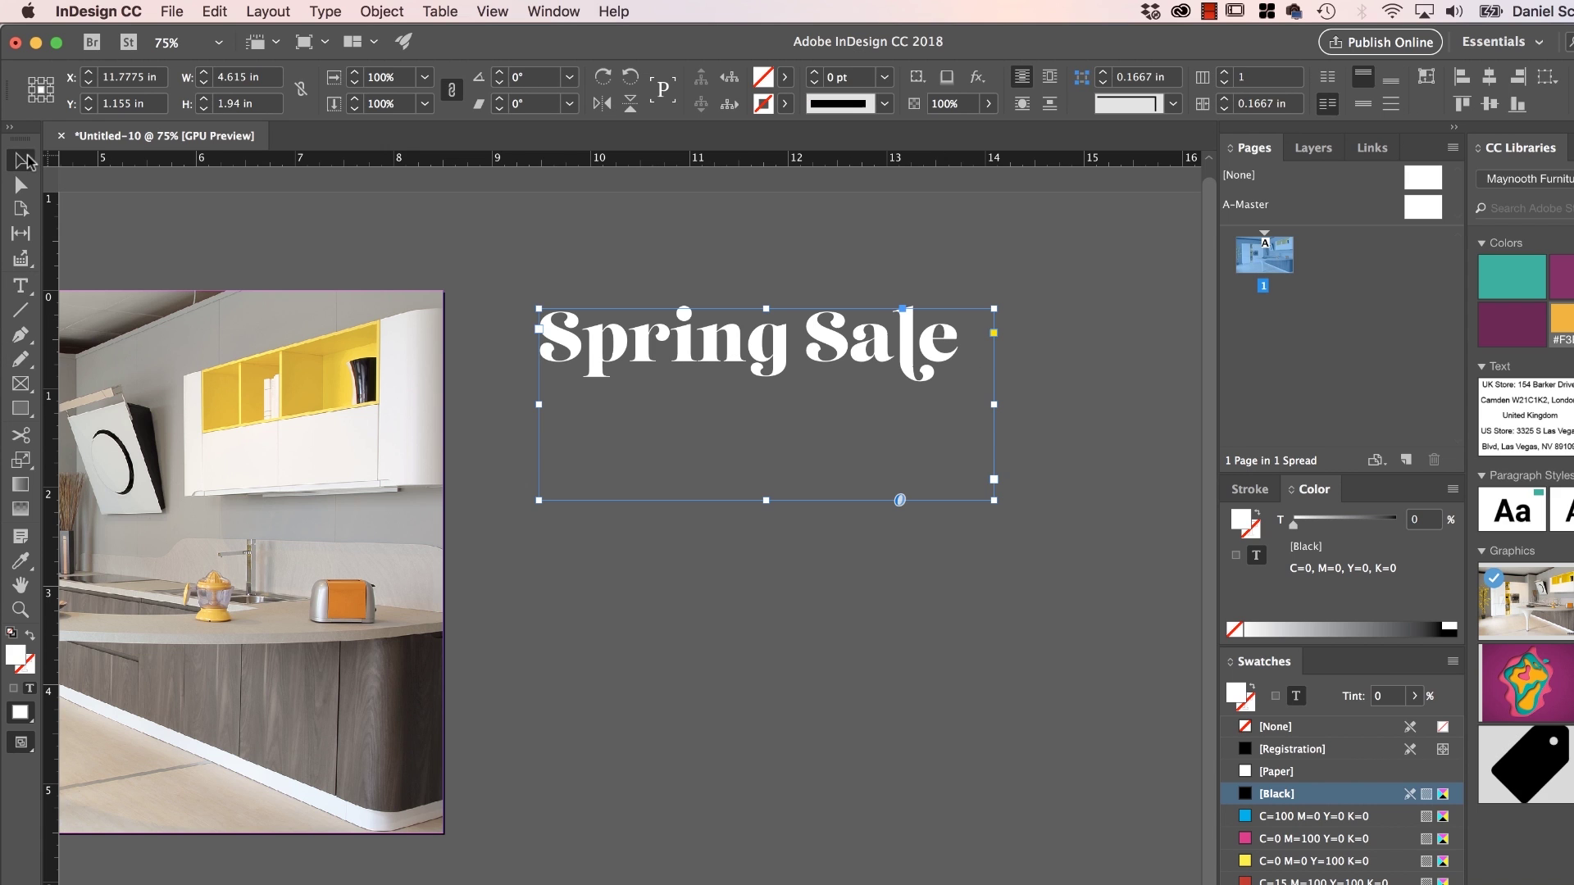
{"action": "scroll", "coordinate": [370, 303], "scroll_direction": "left", "scroll_amount": 10}
{"action": "left_click_drag", "start_coordinate": [1079, 339], "coordinate": [514, 426]}
{"action": "scroll", "coordinate": [906, 337], "scroll_direction": "left", "scroll_amount": 5}
{"action": "left_click", "coordinate": [910, 340]}
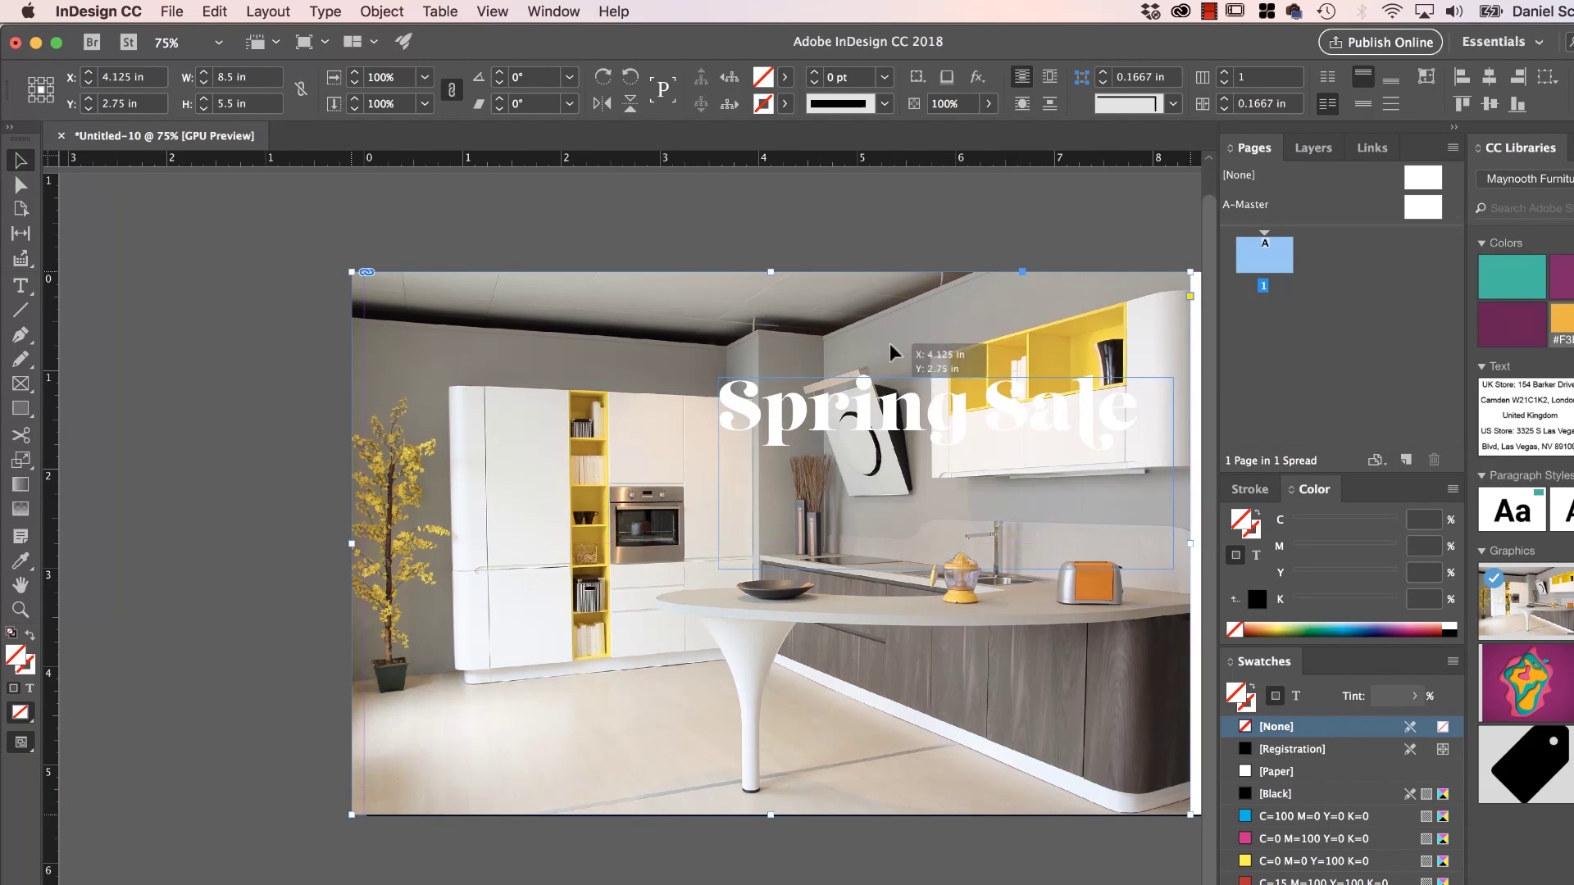
{"action": "left_click_drag", "start_coordinate": [902, 402], "coordinate": [599, 389]}
Draw a black rectangle about 5.27 by 1.2 in behind the Spring Sale heading, starting at the page's left edge
{"action": "left_click", "coordinate": [20, 407]}
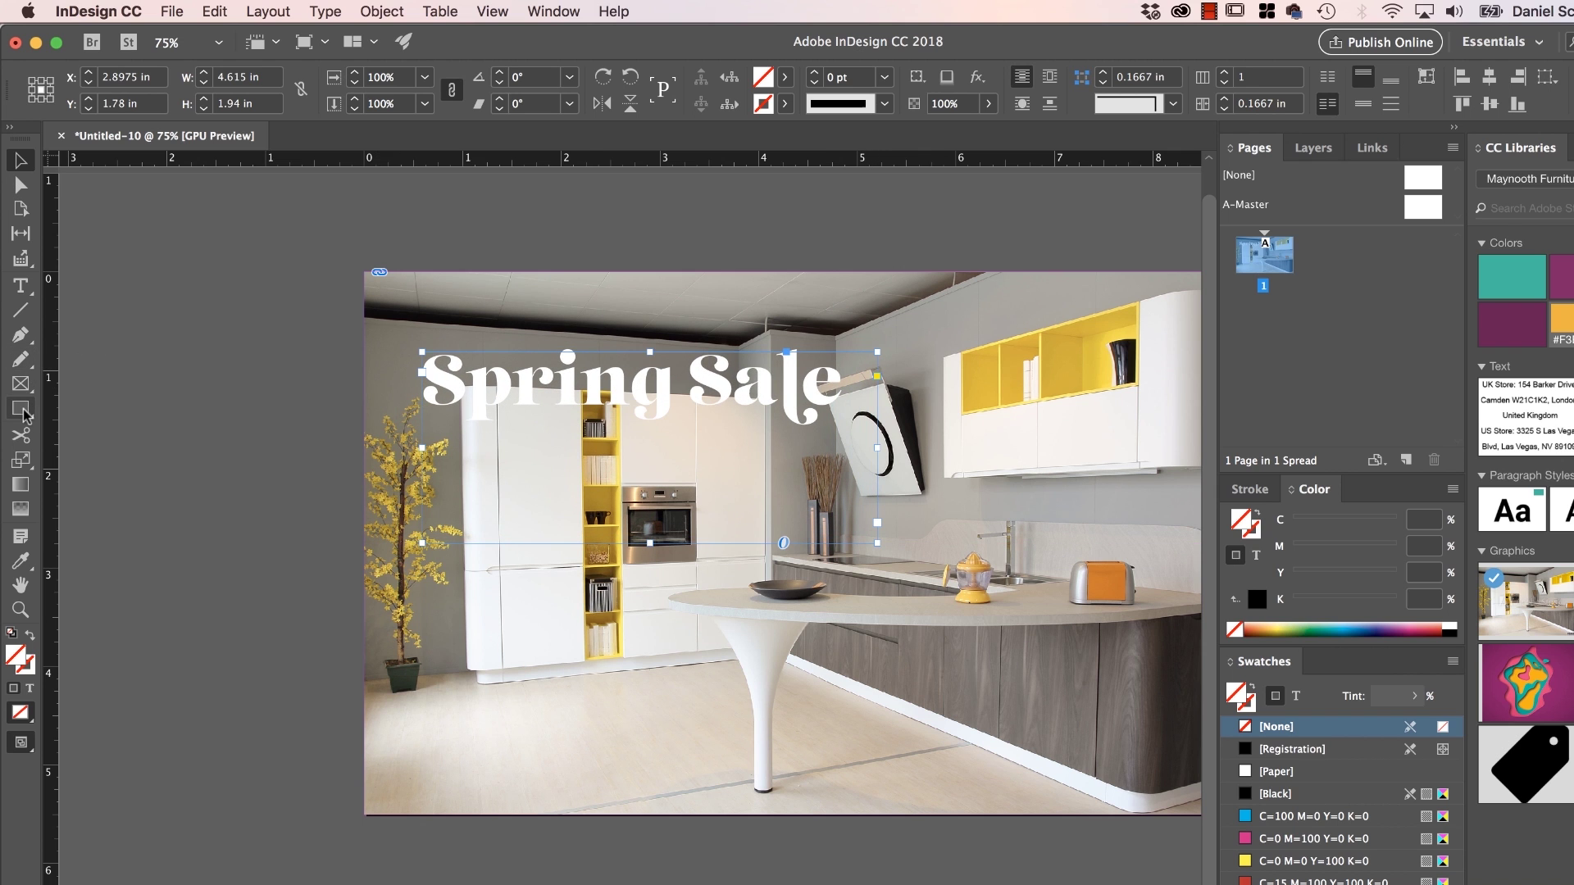
{"action": "left_click_drag", "start_coordinate": [365, 326], "coordinate": [883, 442]}
{"action": "key", "text": "v"}
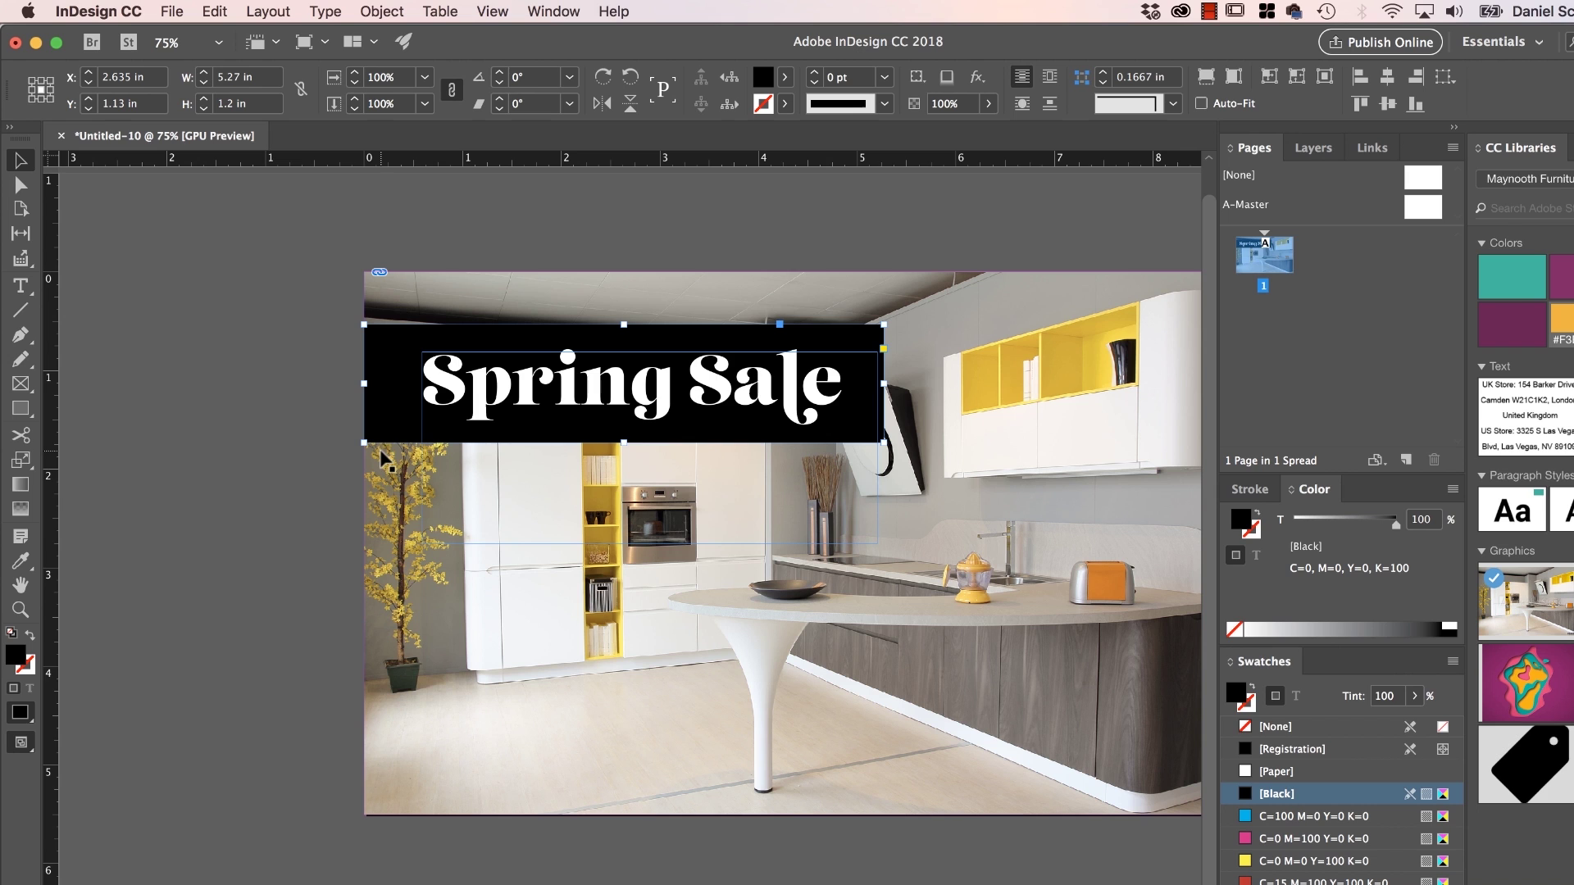
Lower the black rectangle's opacity to 85% and deselect it
{"action": "left_click", "coordinate": [989, 103]}
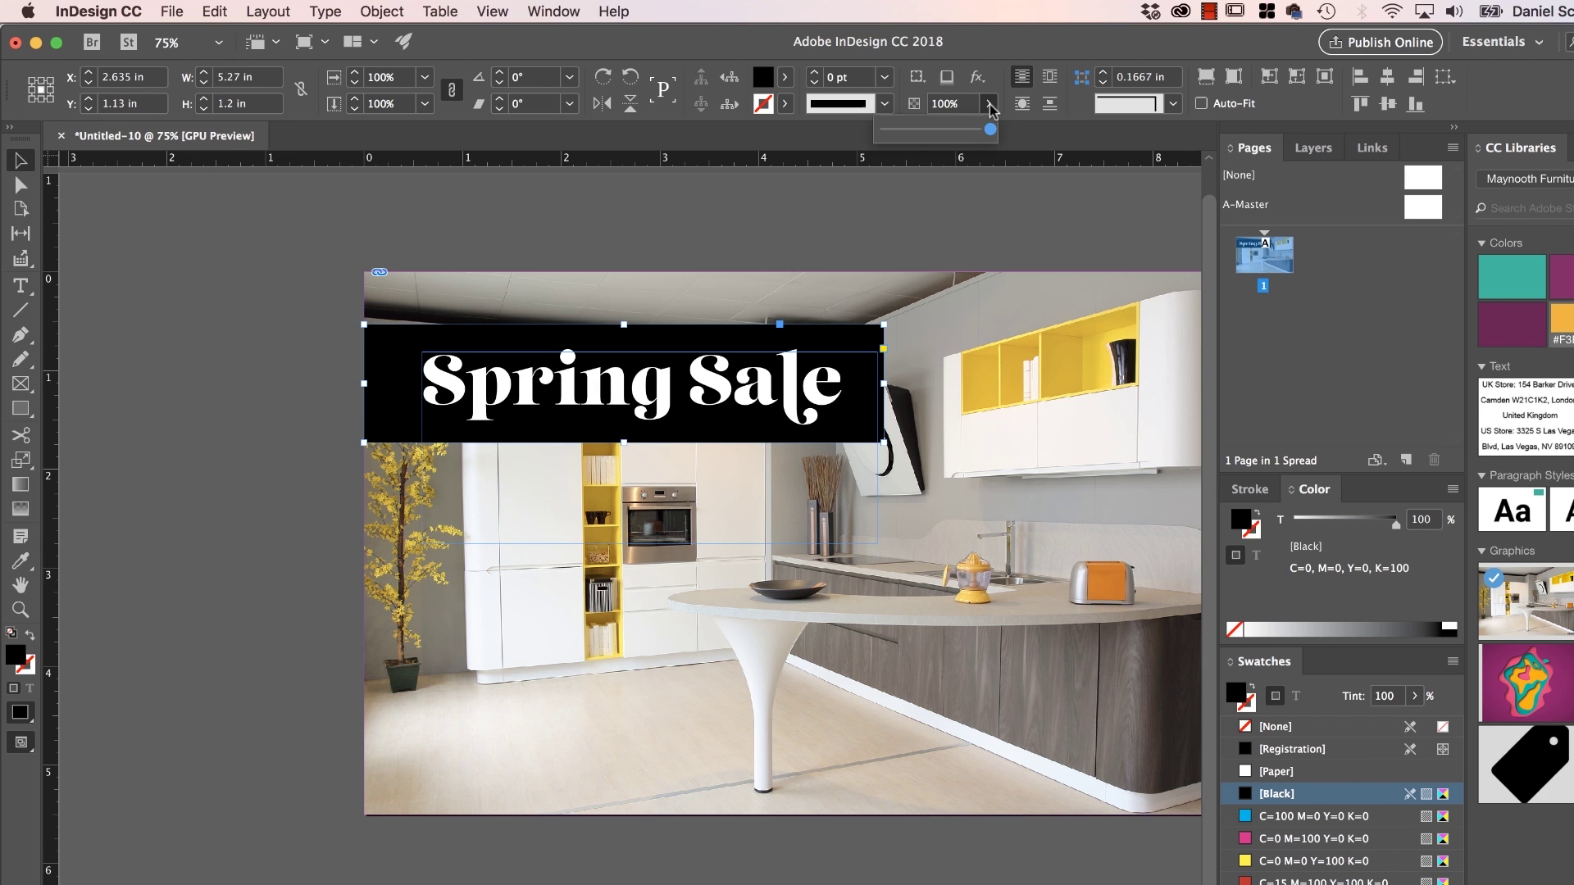
{"action": "left_click_drag", "start_coordinate": [967, 135], "coordinate": [957, 137]}
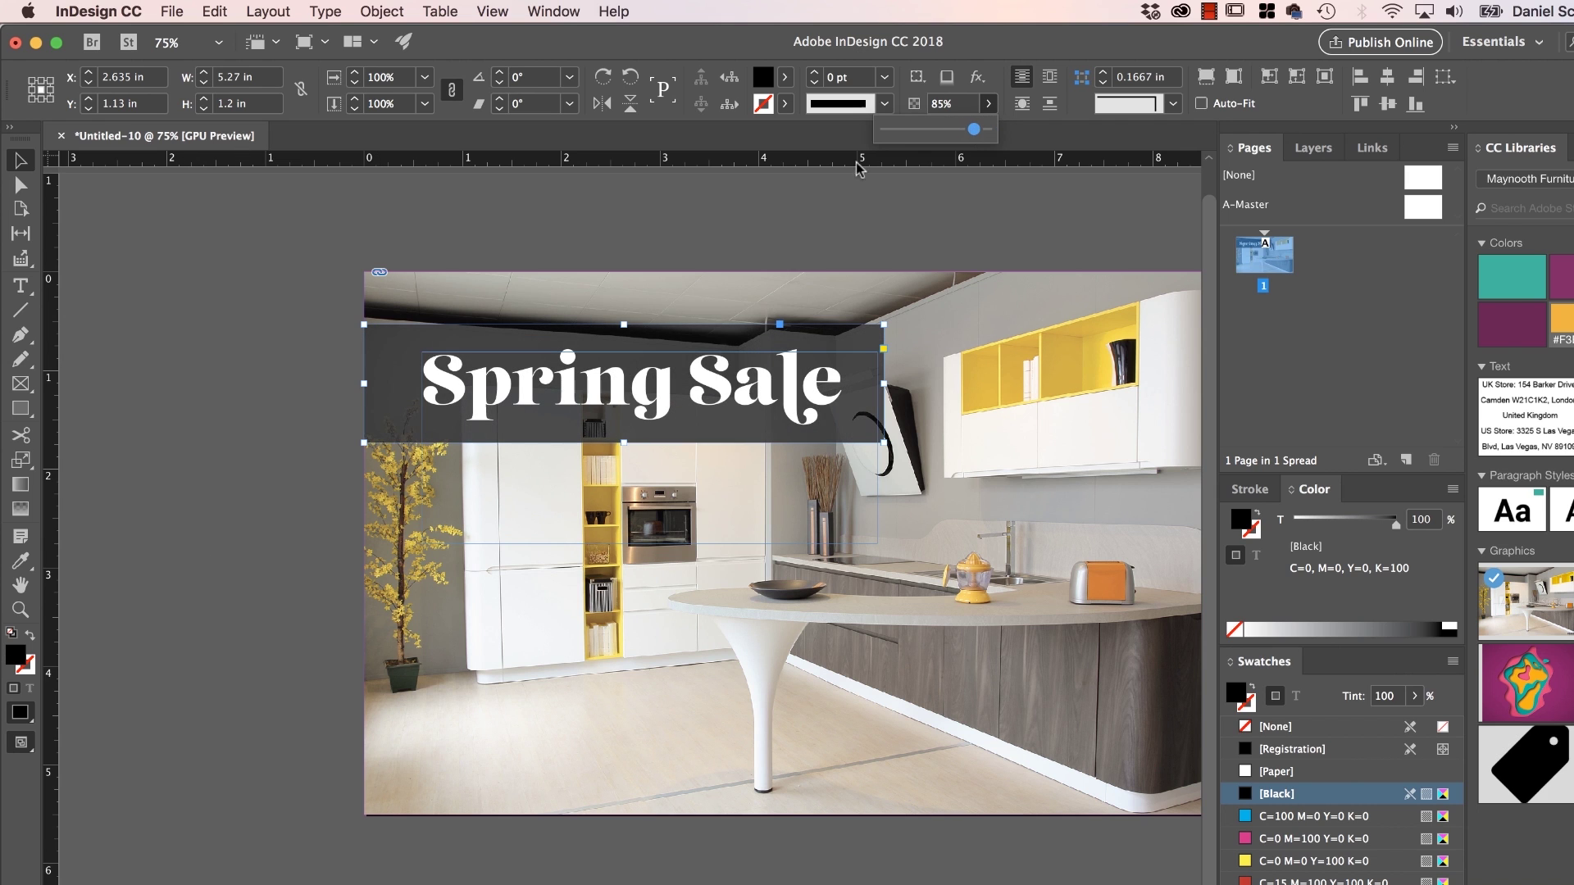
{"action": "left_click", "coordinate": [269, 464]}
Save the flyer as Spring Flyer v1 in a new Desktop folder named InDesign Advanced Coursework
{"action": "key", "text": "super+s"}
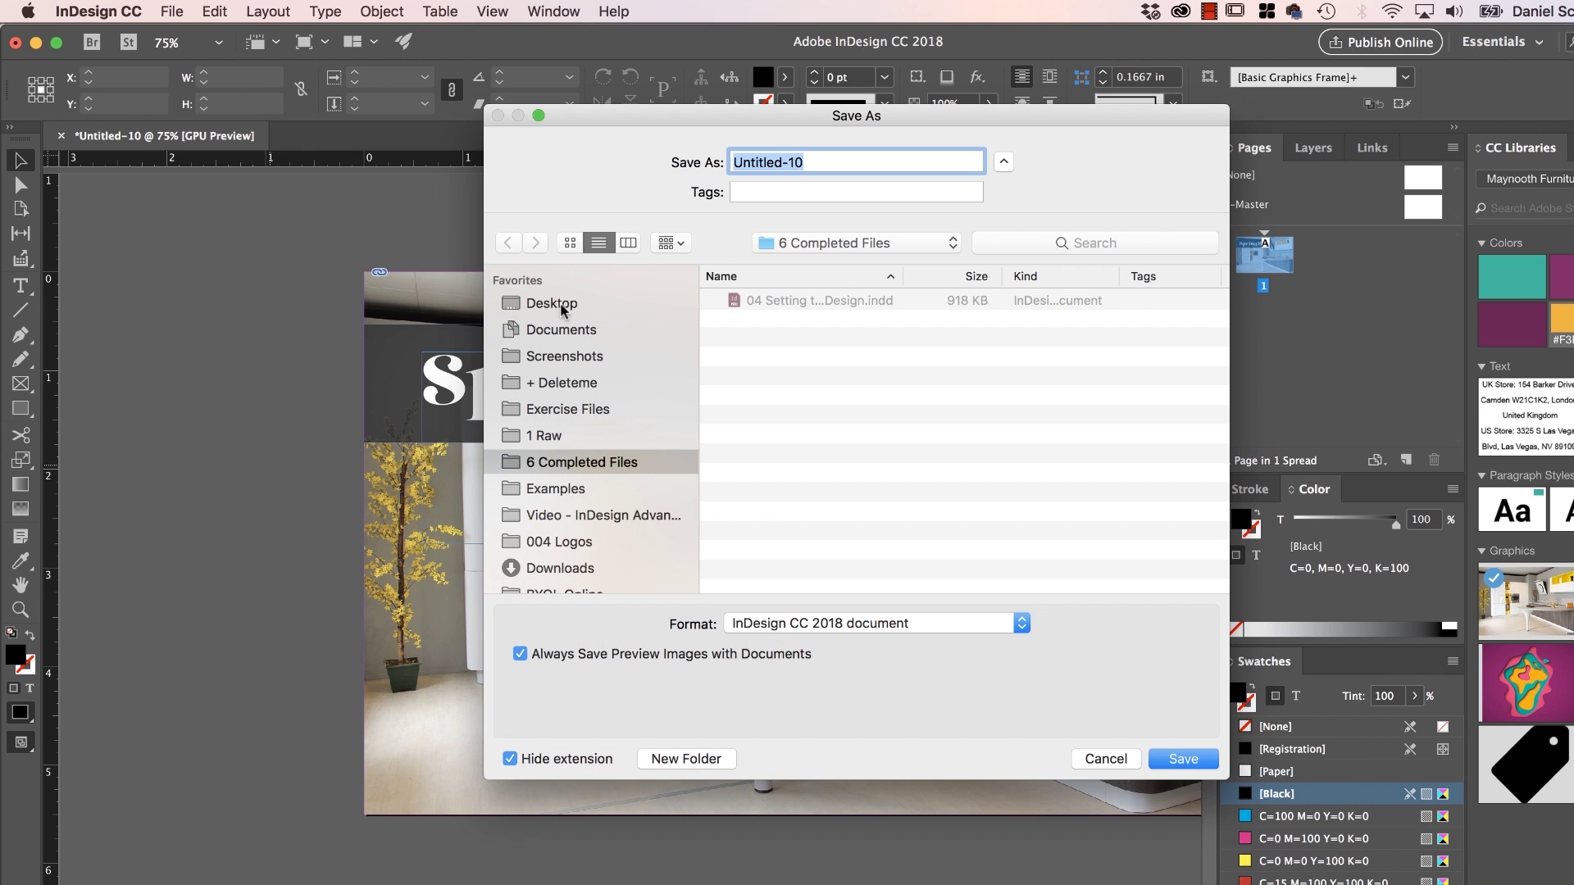
{"action": "left_click", "coordinate": [588, 306]}
{"action": "left_click", "coordinate": [687, 759]}
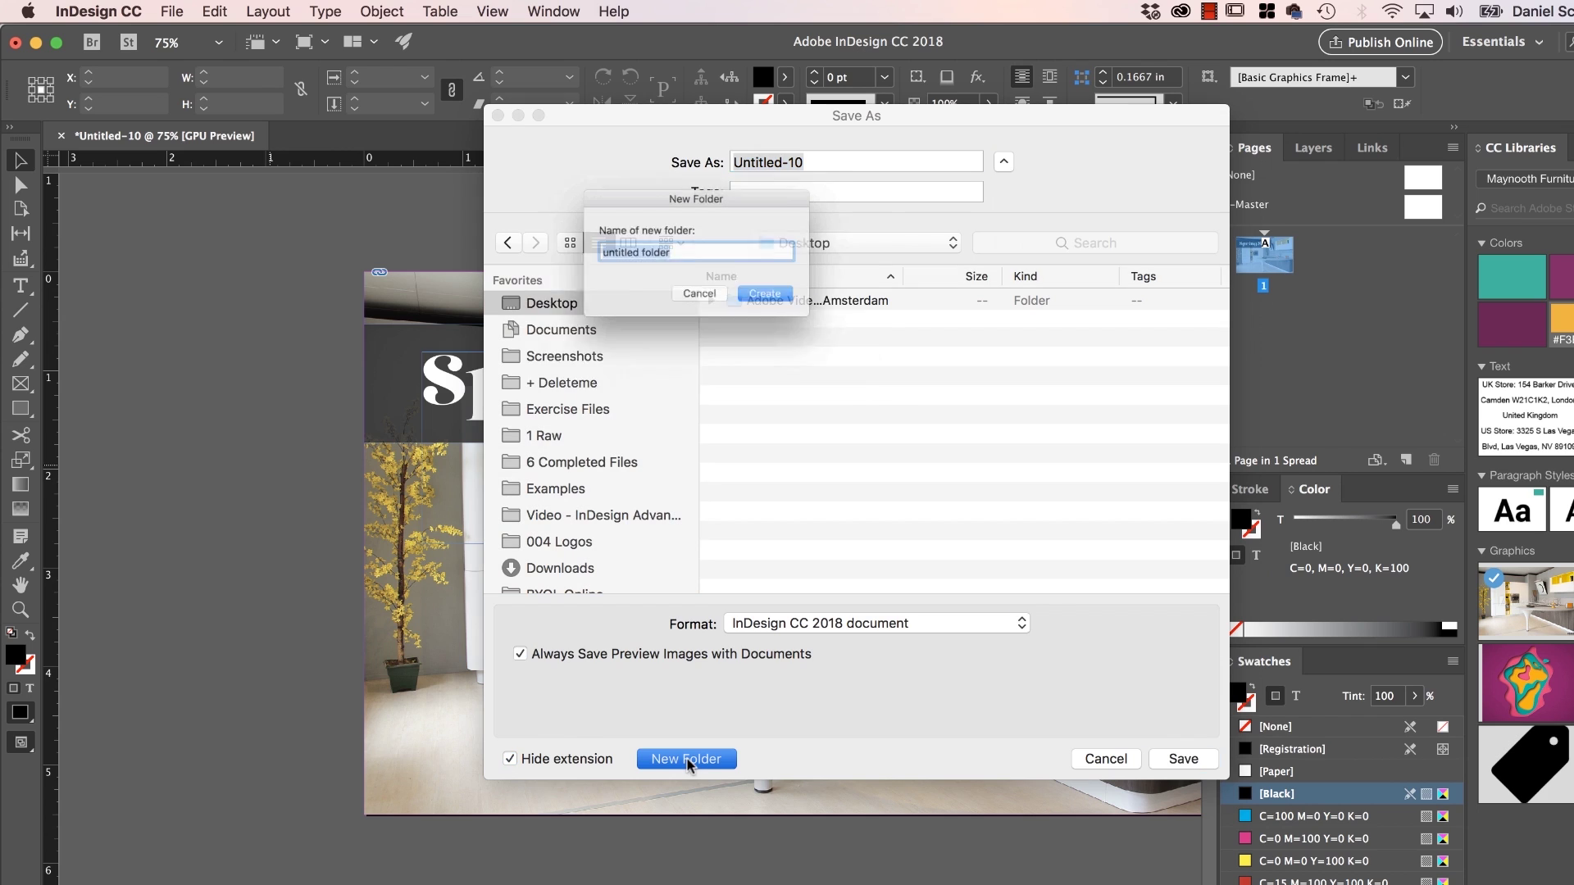
{"action": "type", "text": "InDesign Advan"}
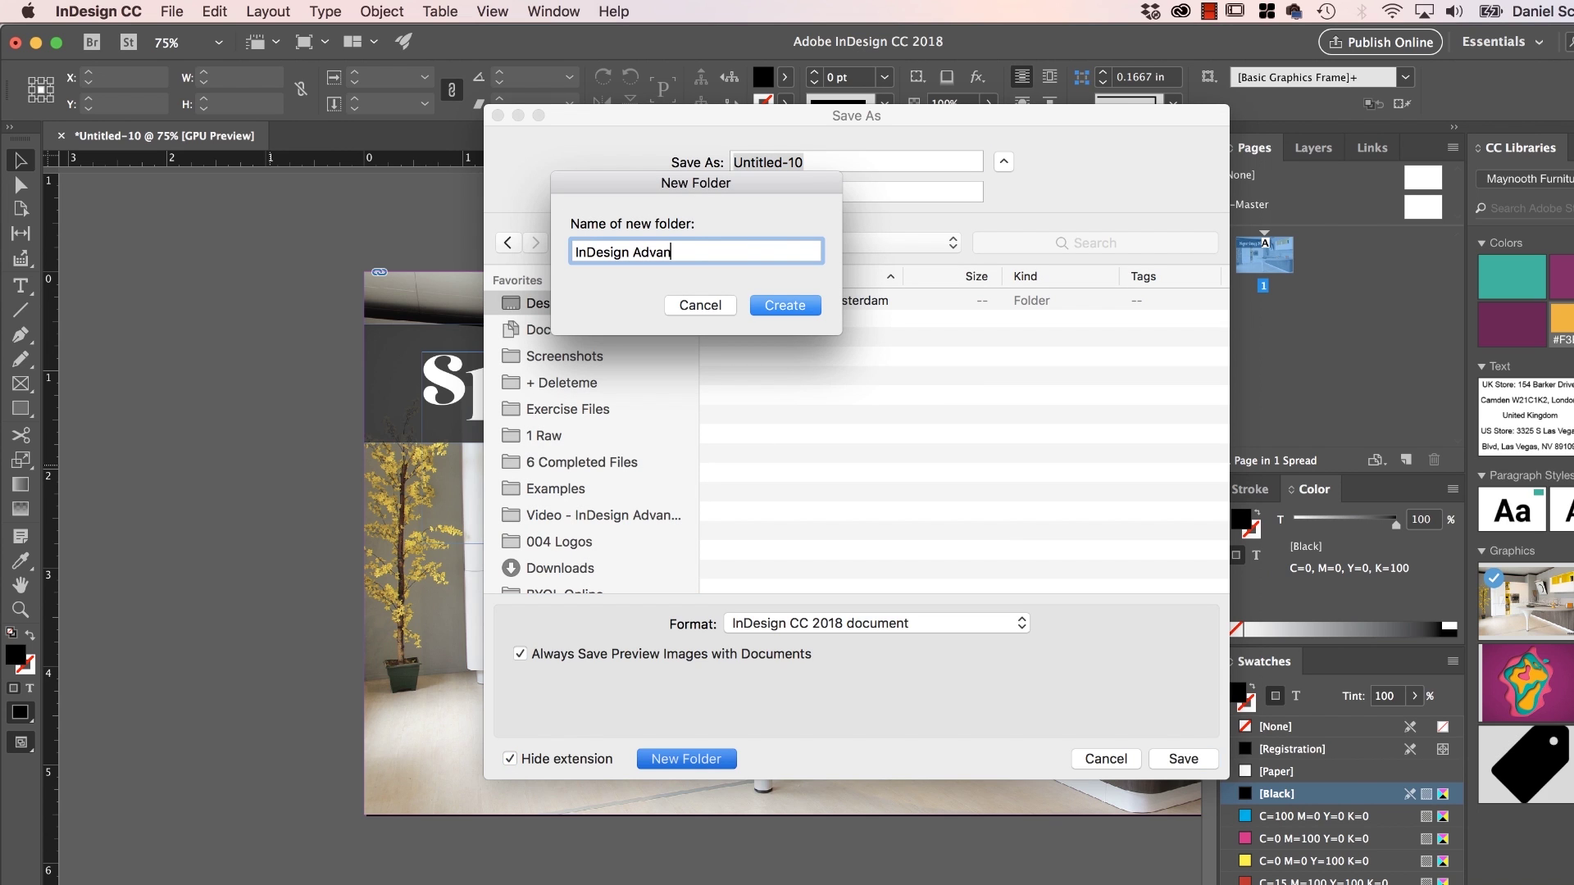
{"action": "type", "text": "ced Coursework"}
{"action": "key", "text": "Return"}
{"action": "type", "text": "Spring Flyer v1"}
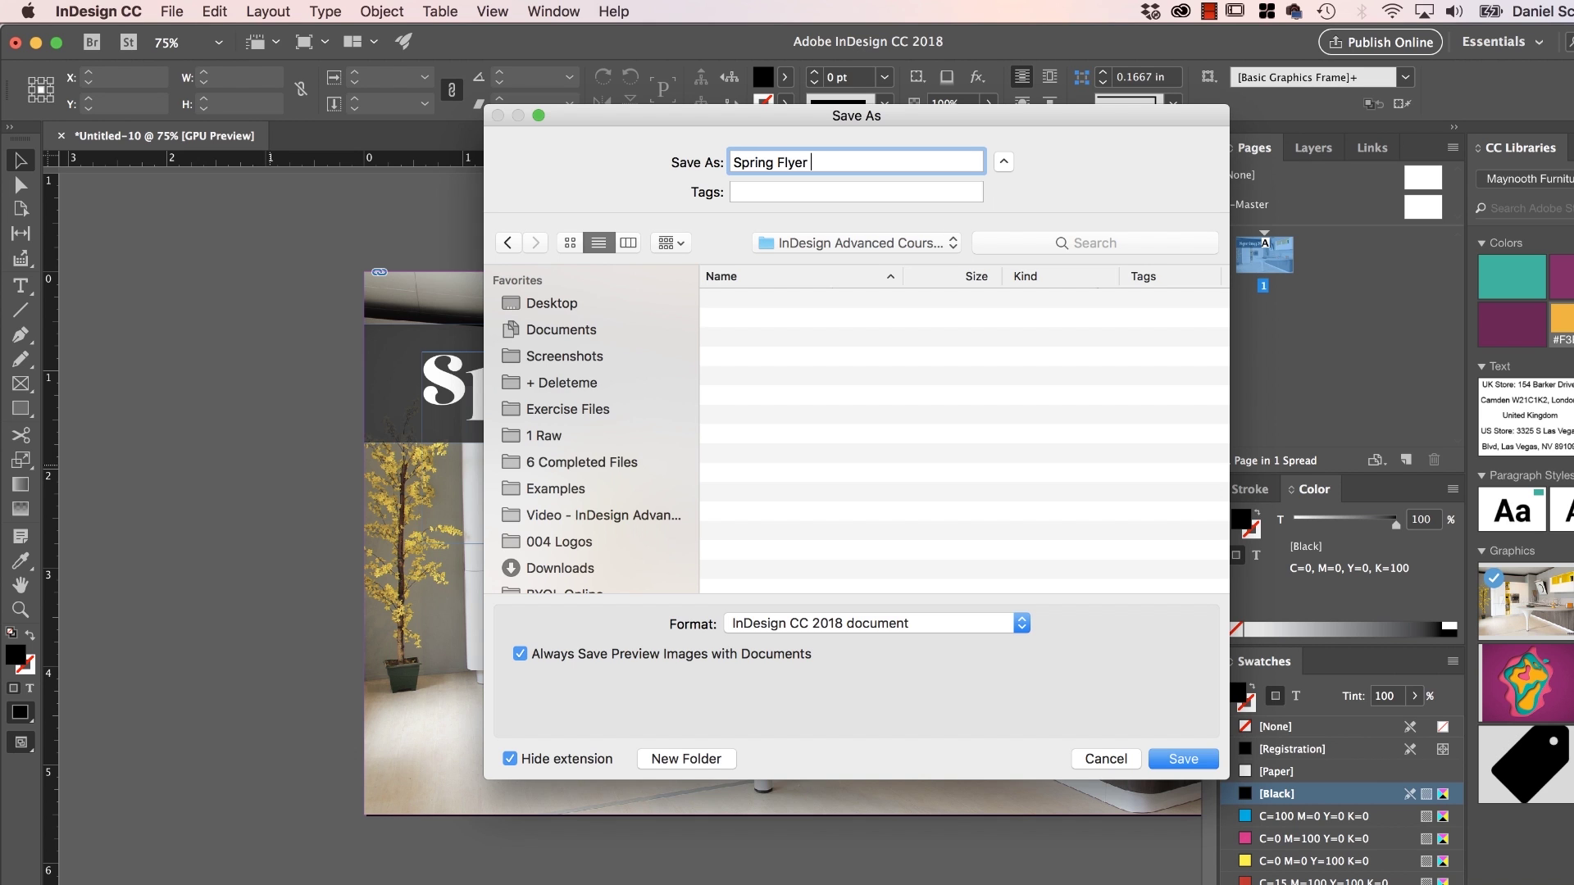
{"action": "key", "text": "Return"}
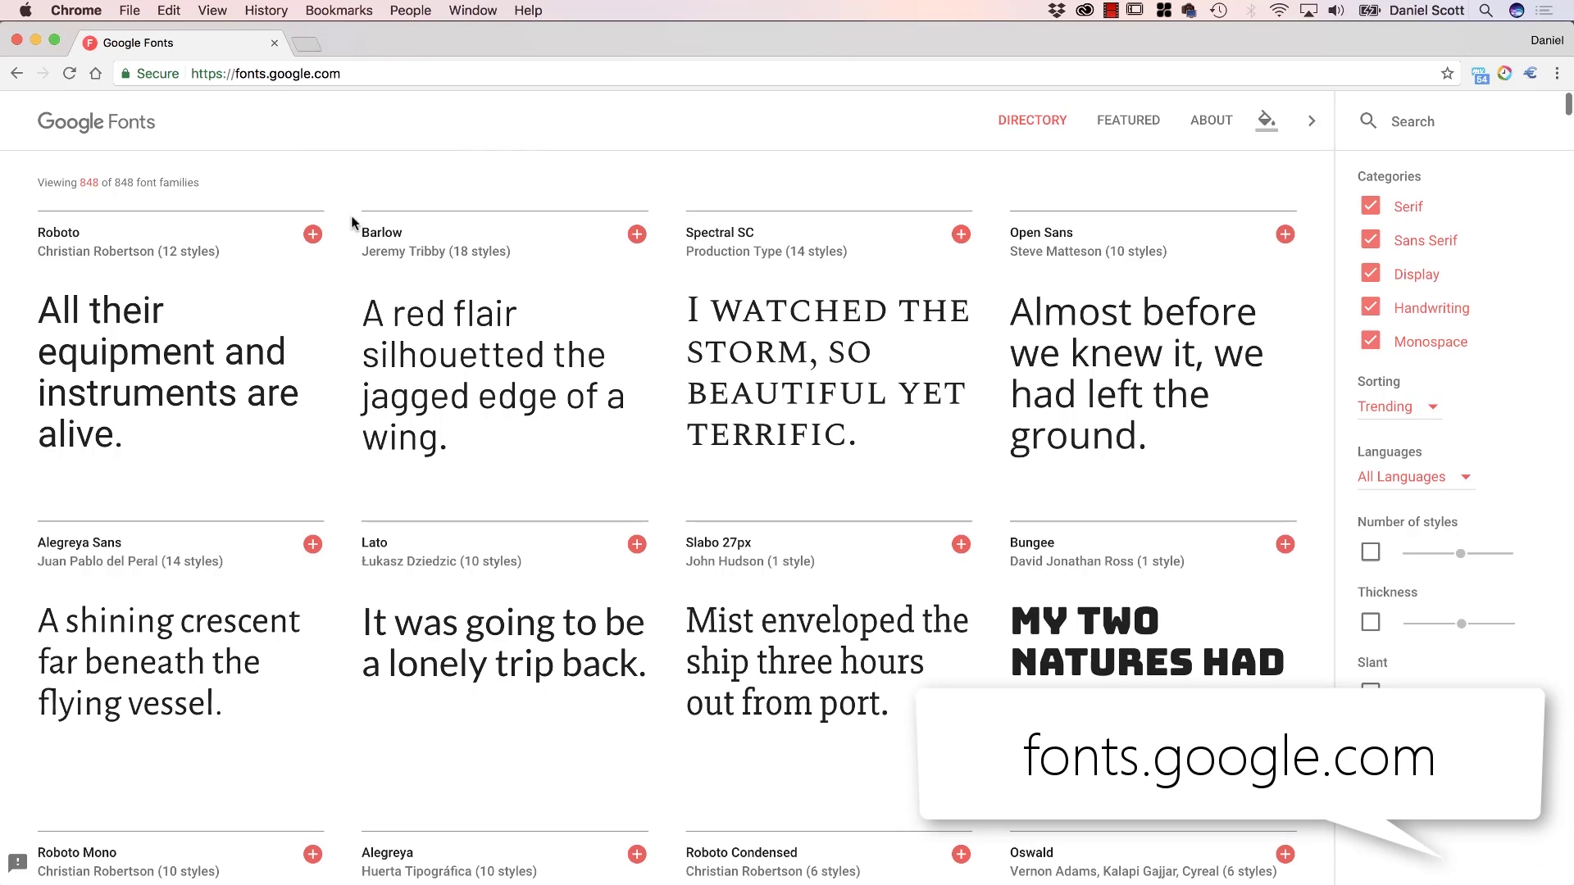
Switch to Google Fonts in Chrome and replace the Barlow sample text with Spring Sale
{"action": "triple_click", "coordinate": [454, 348]}
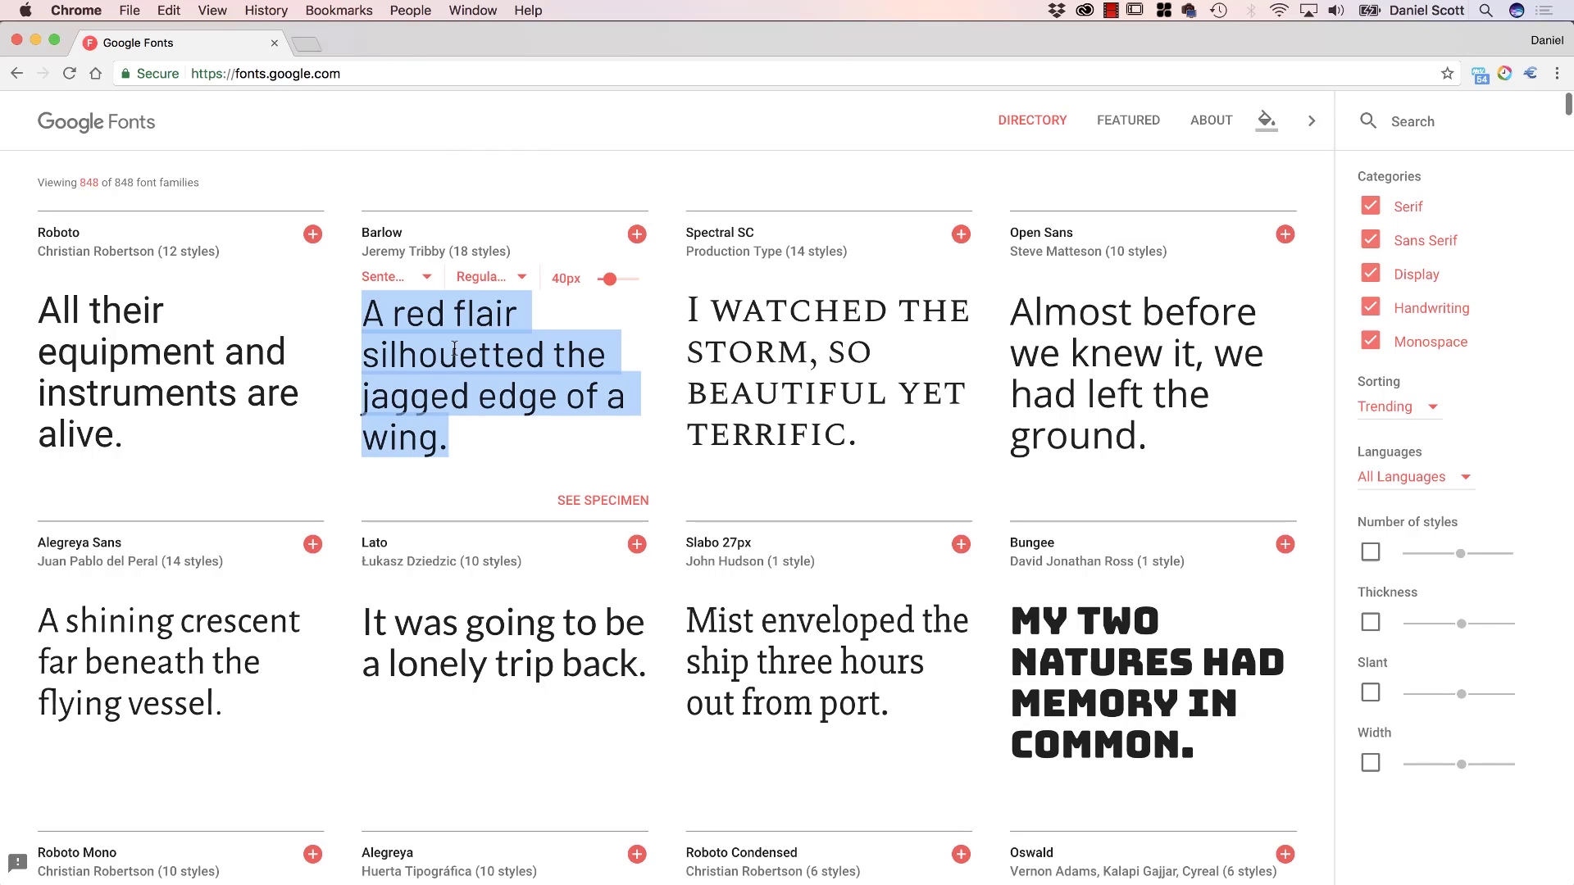
{"action": "type", "text": "Sprins"}
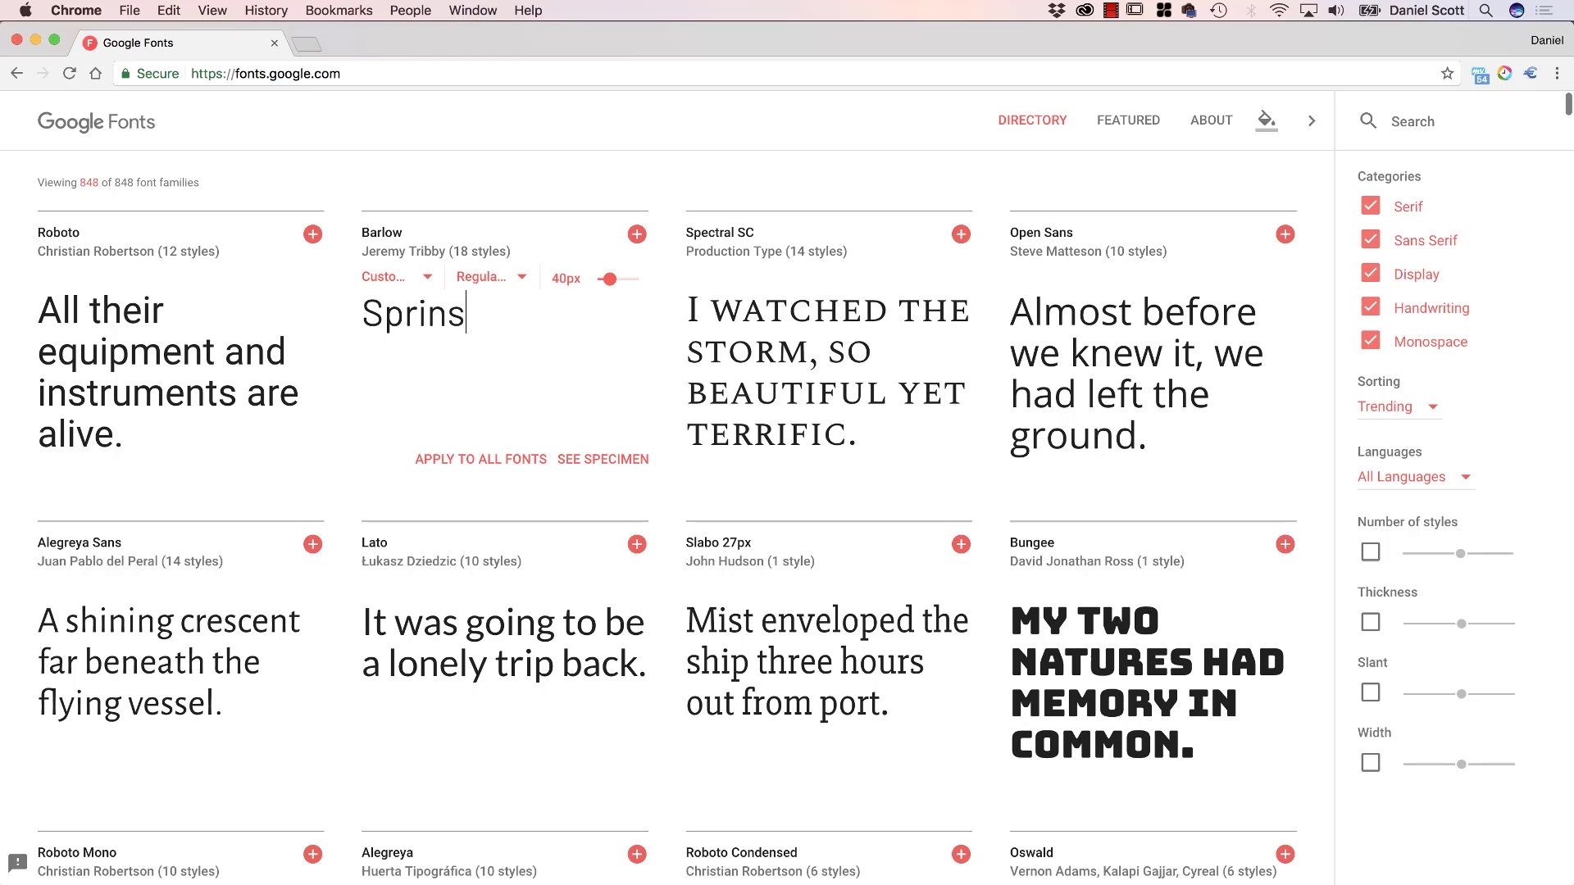
{"action": "key", "text": "BackSpace"}
{"action": "type", "text": "g Sale"}
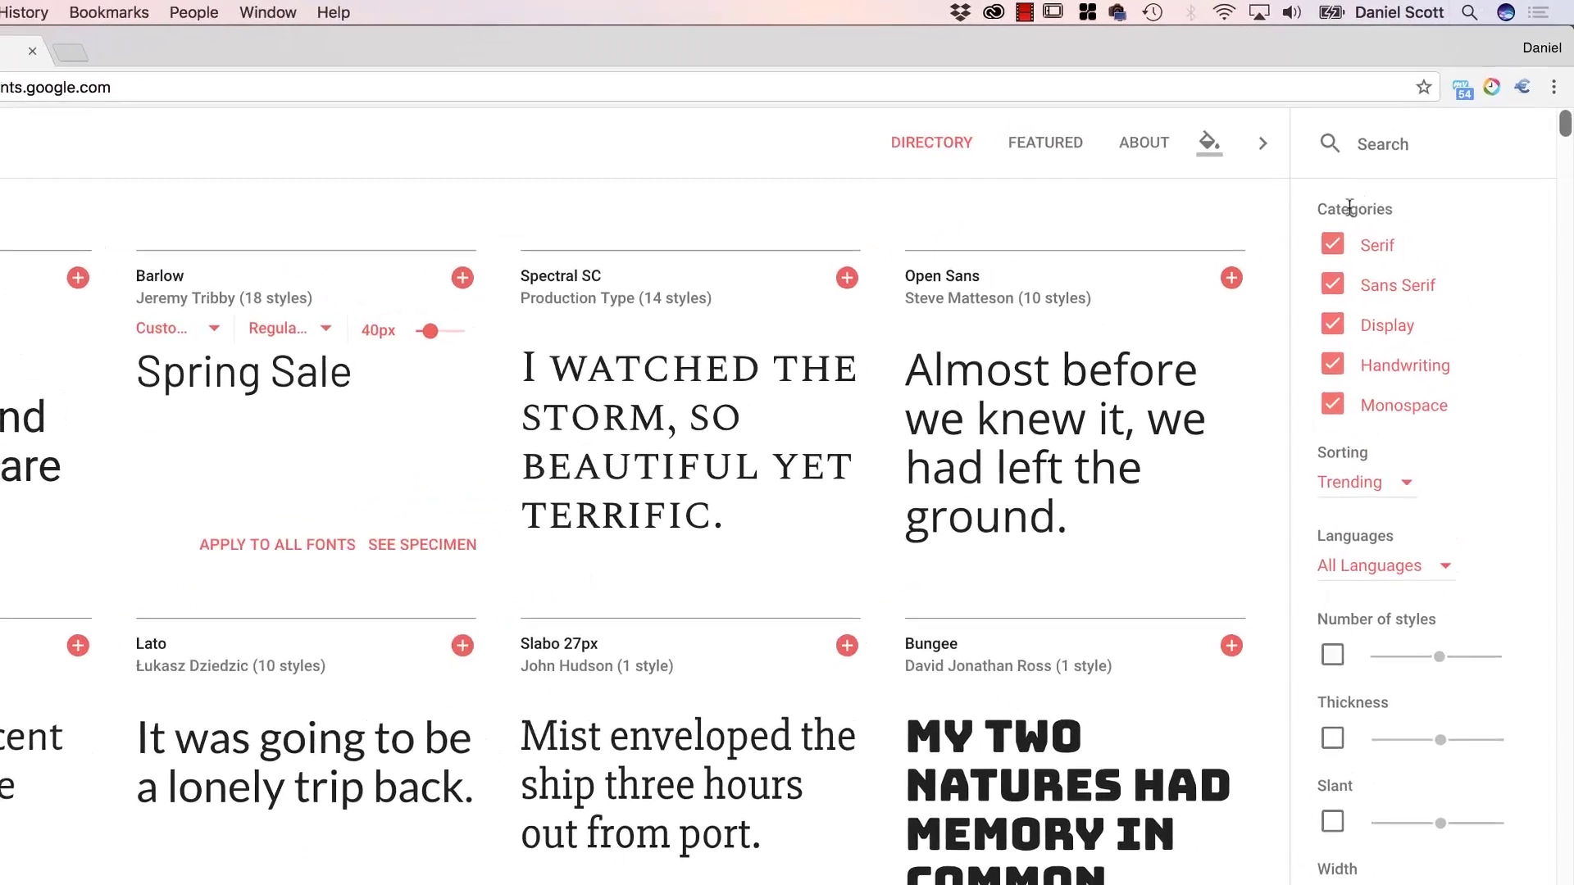
Filter the font directory to the Display category only, excluding Serif, Sans Serif, Handwriting and Monospace
{"action": "left_click", "coordinate": [1332, 284]}
{"action": "left_click", "coordinate": [1332, 244]}
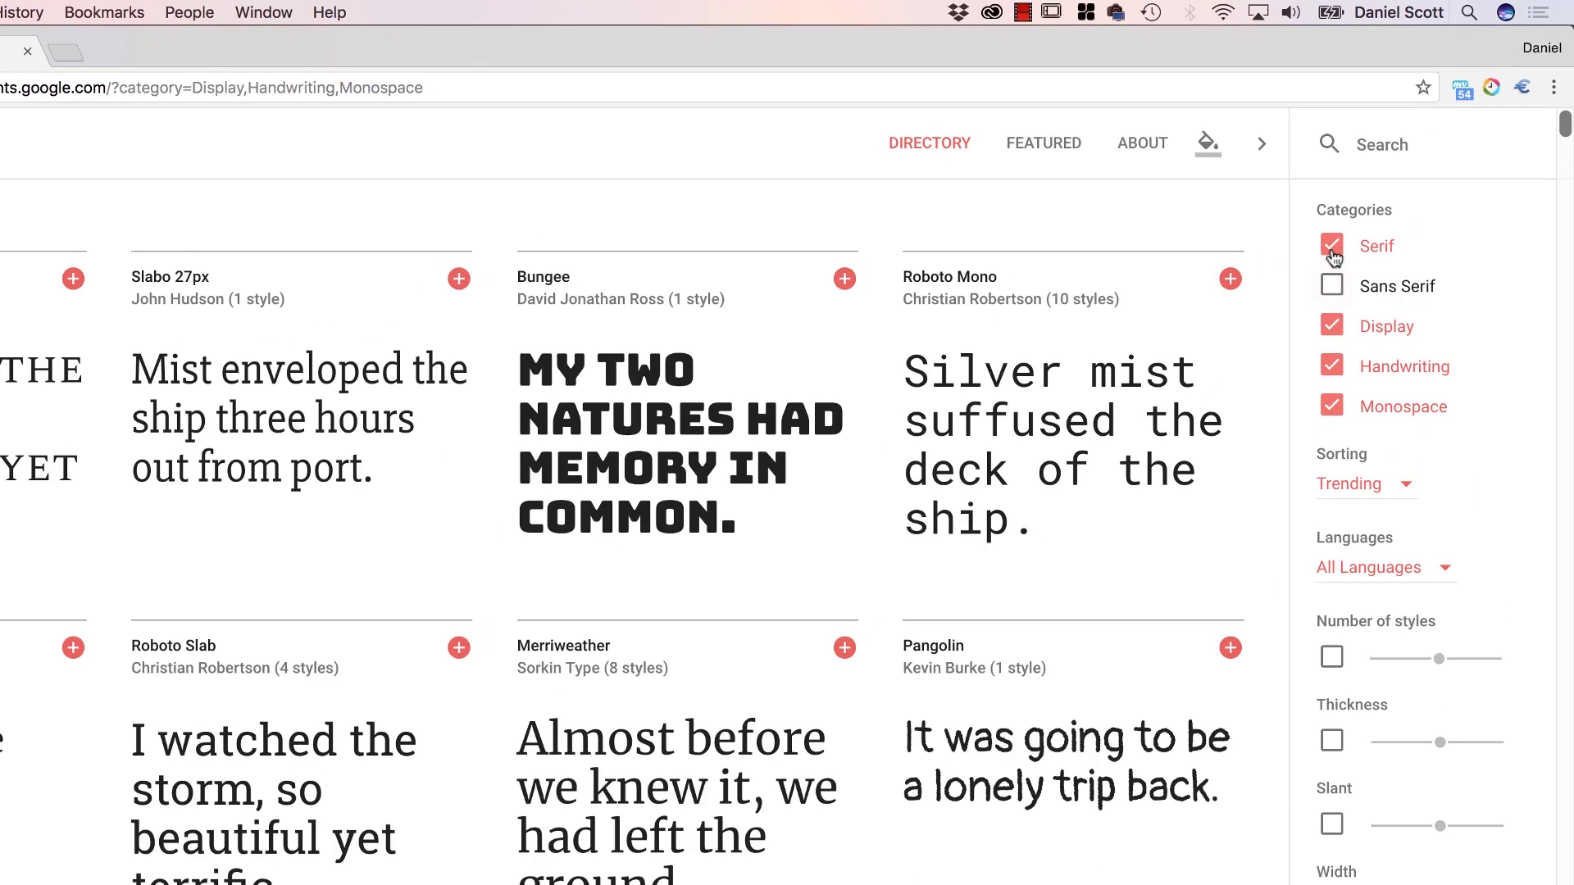
{"action": "left_click", "coordinate": [1332, 365]}
{"action": "left_click", "coordinate": [1332, 405]}
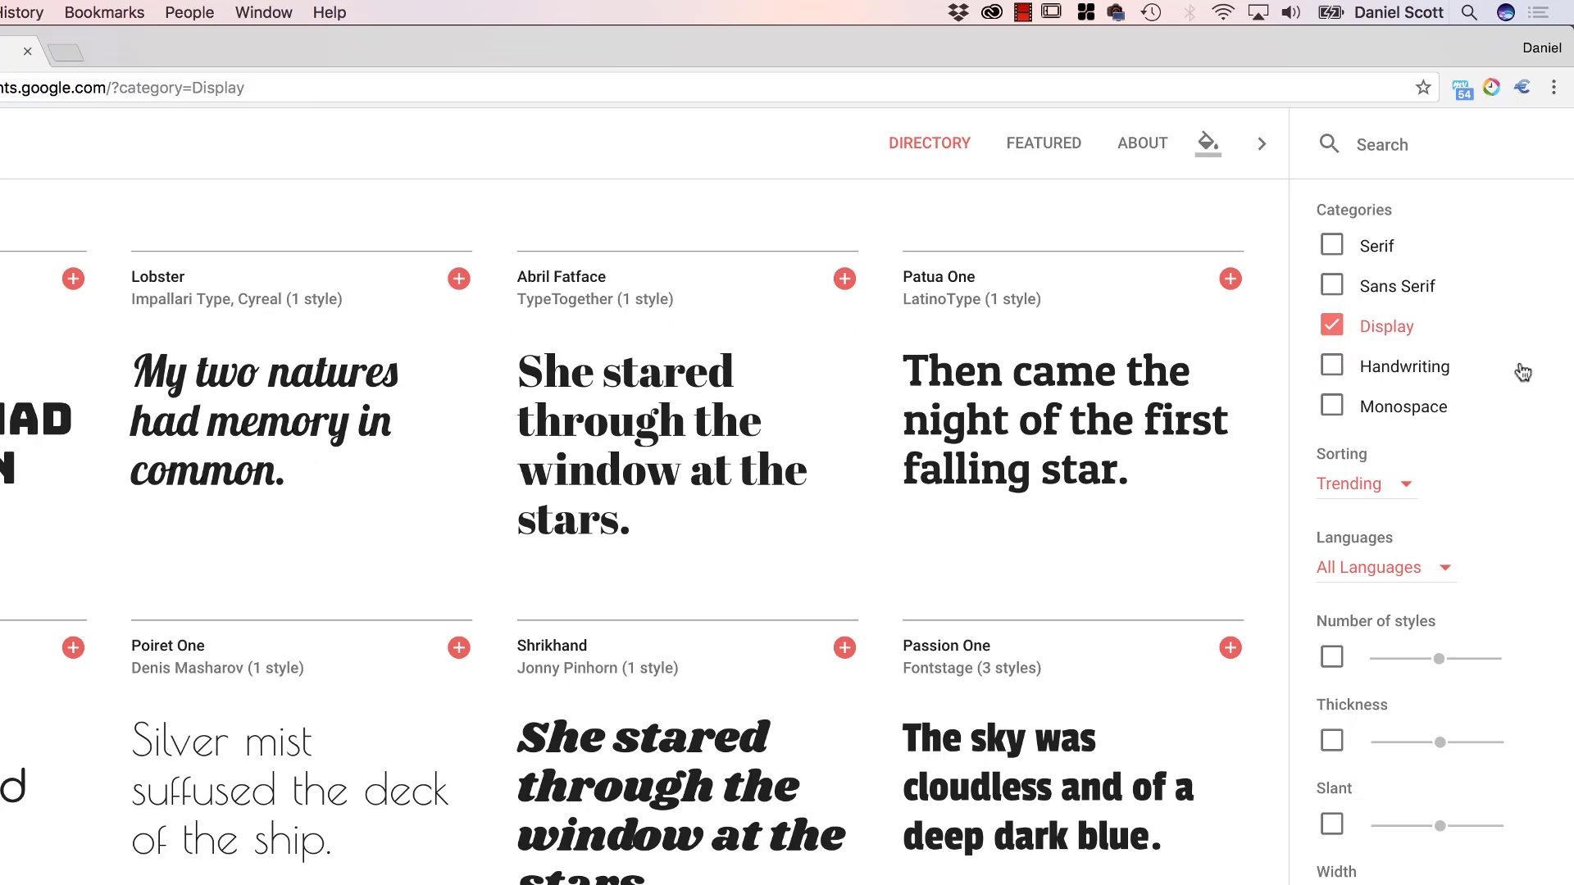
Include the Sans Serif, Serif, Handwriting and Monospace categories in the font directory again
{"action": "left_click", "coordinate": [1332, 285]}
{"action": "left_click", "coordinate": [1332, 244]}
{"action": "left_click", "coordinate": [1332, 365]}
{"action": "left_click", "coordinate": [1333, 406]}
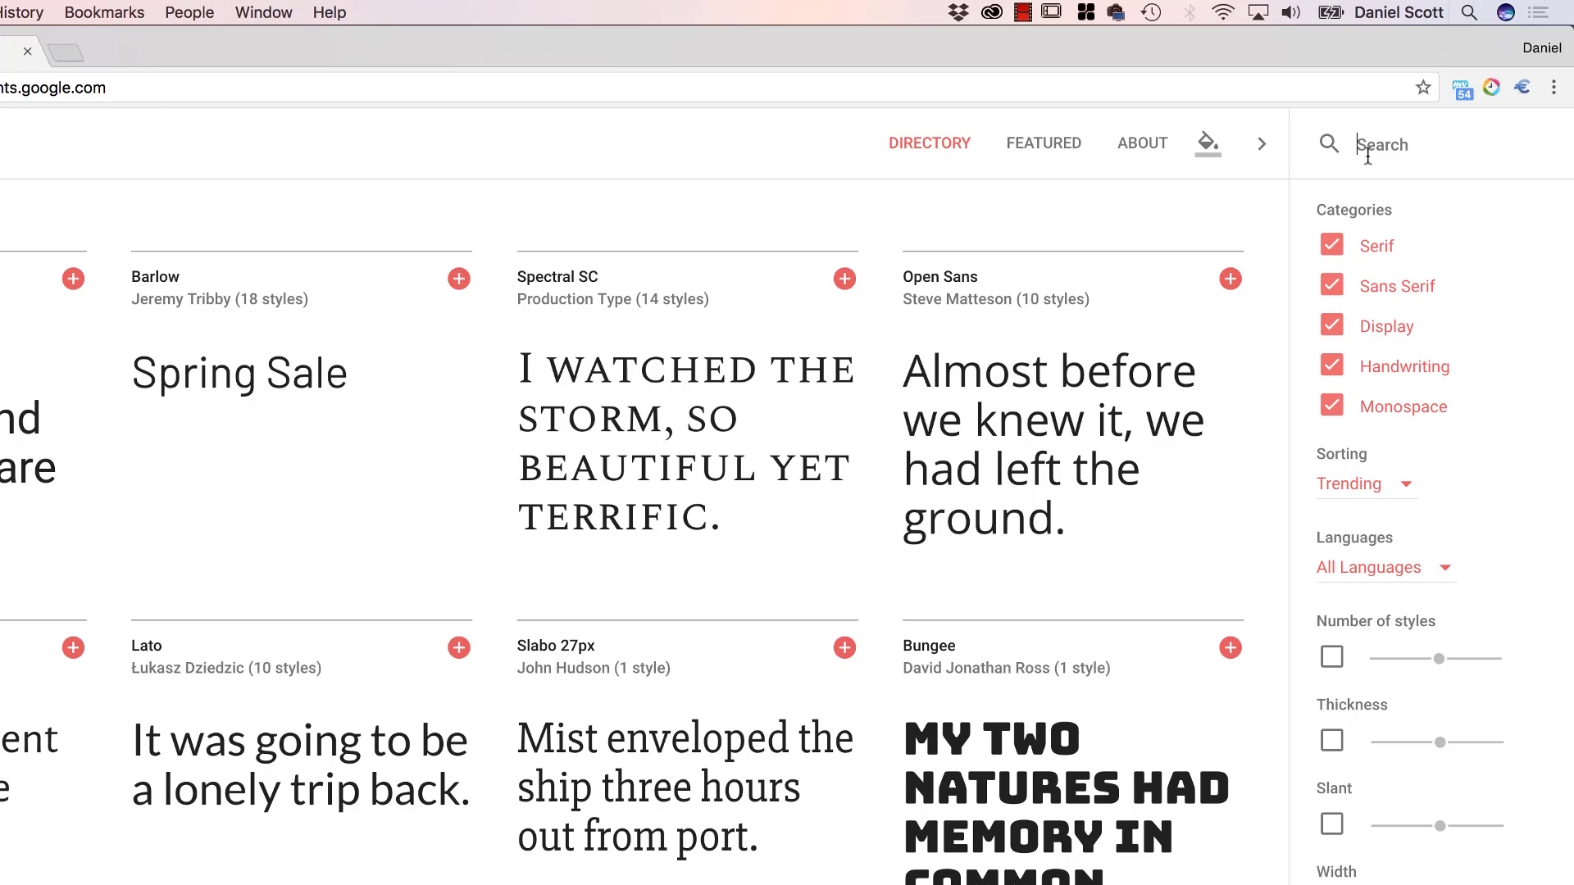
Search the font directory for robo and add the Roboto and Roboto Slab families to the selection
{"action": "type", "text": "robo"}
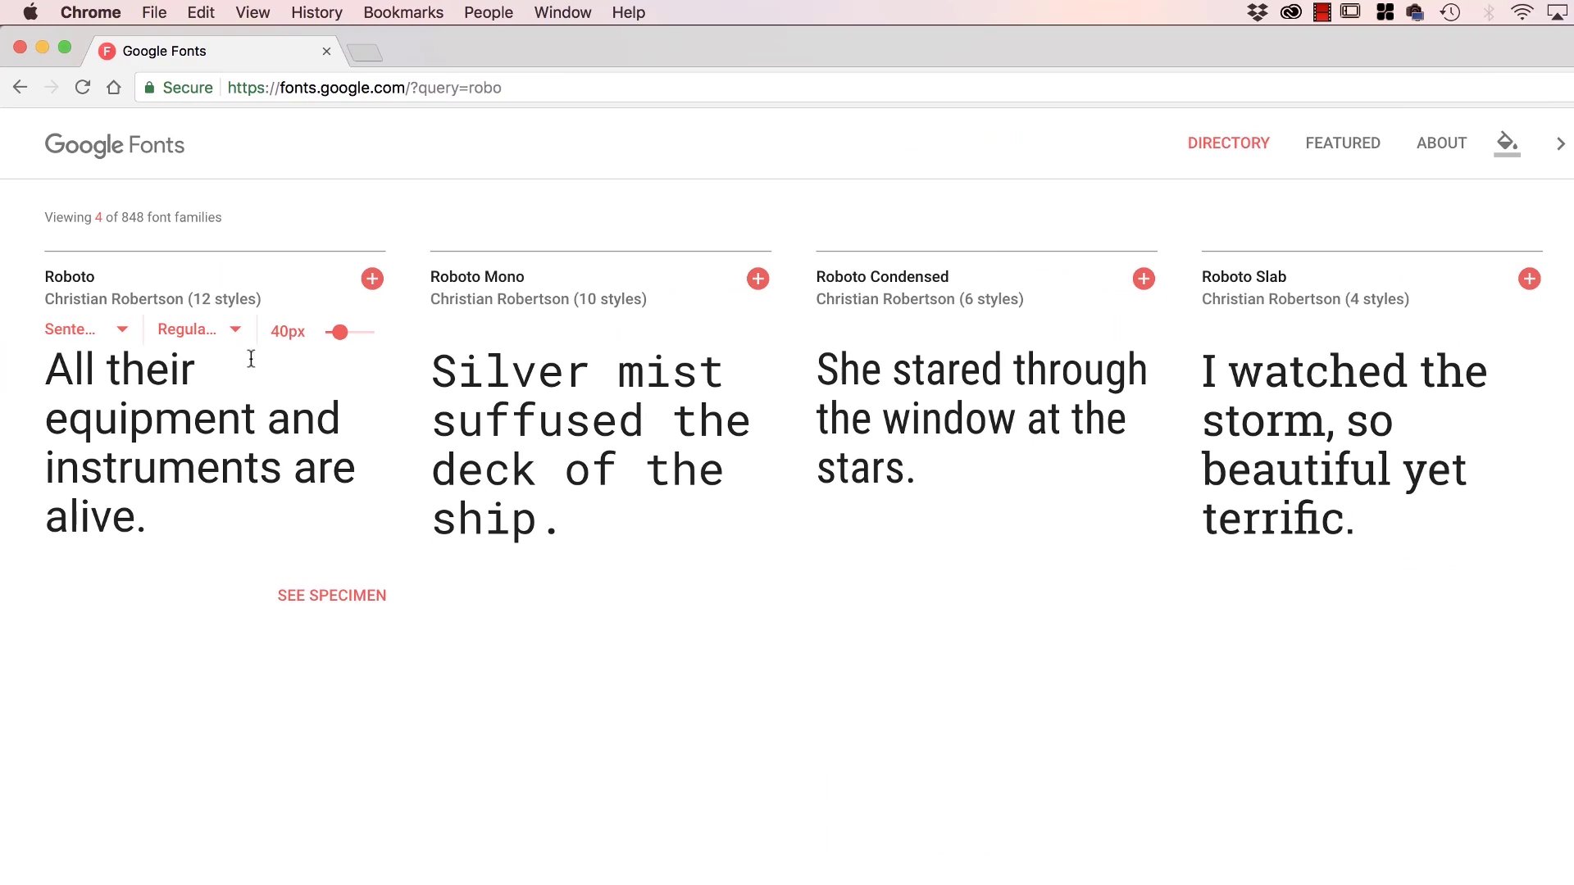
{"action": "left_click", "coordinate": [372, 280]}
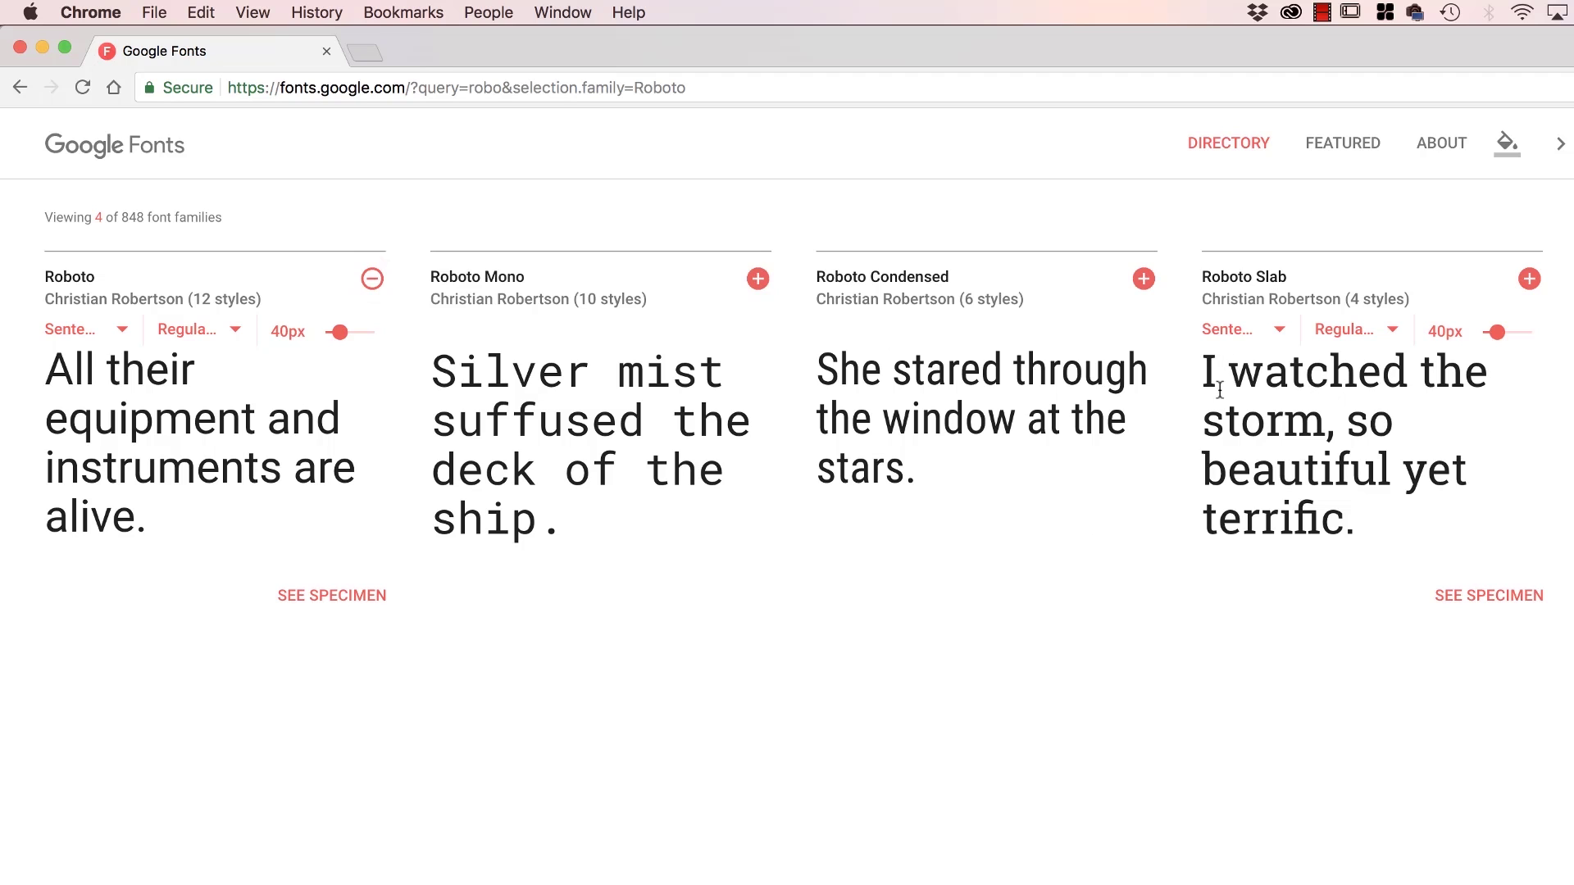
{"action": "left_click", "coordinate": [1530, 280]}
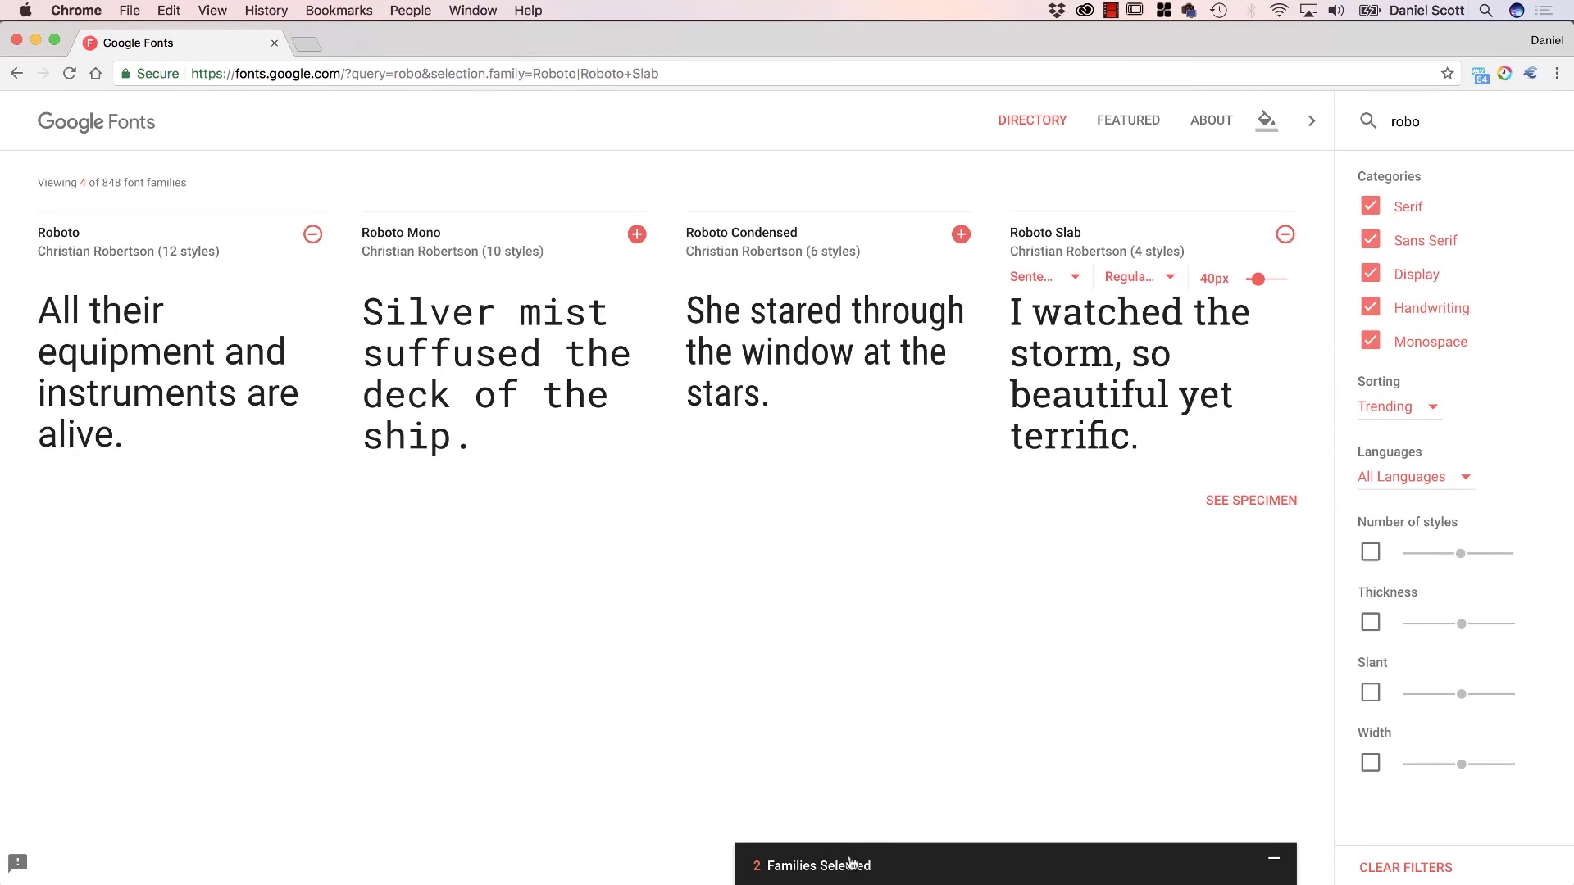
Open the selected families, check the embed code, and add the thin 100, light 300 and bold 700 styles of Roboto Slab
{"action": "left_click", "coordinate": [823, 866]}
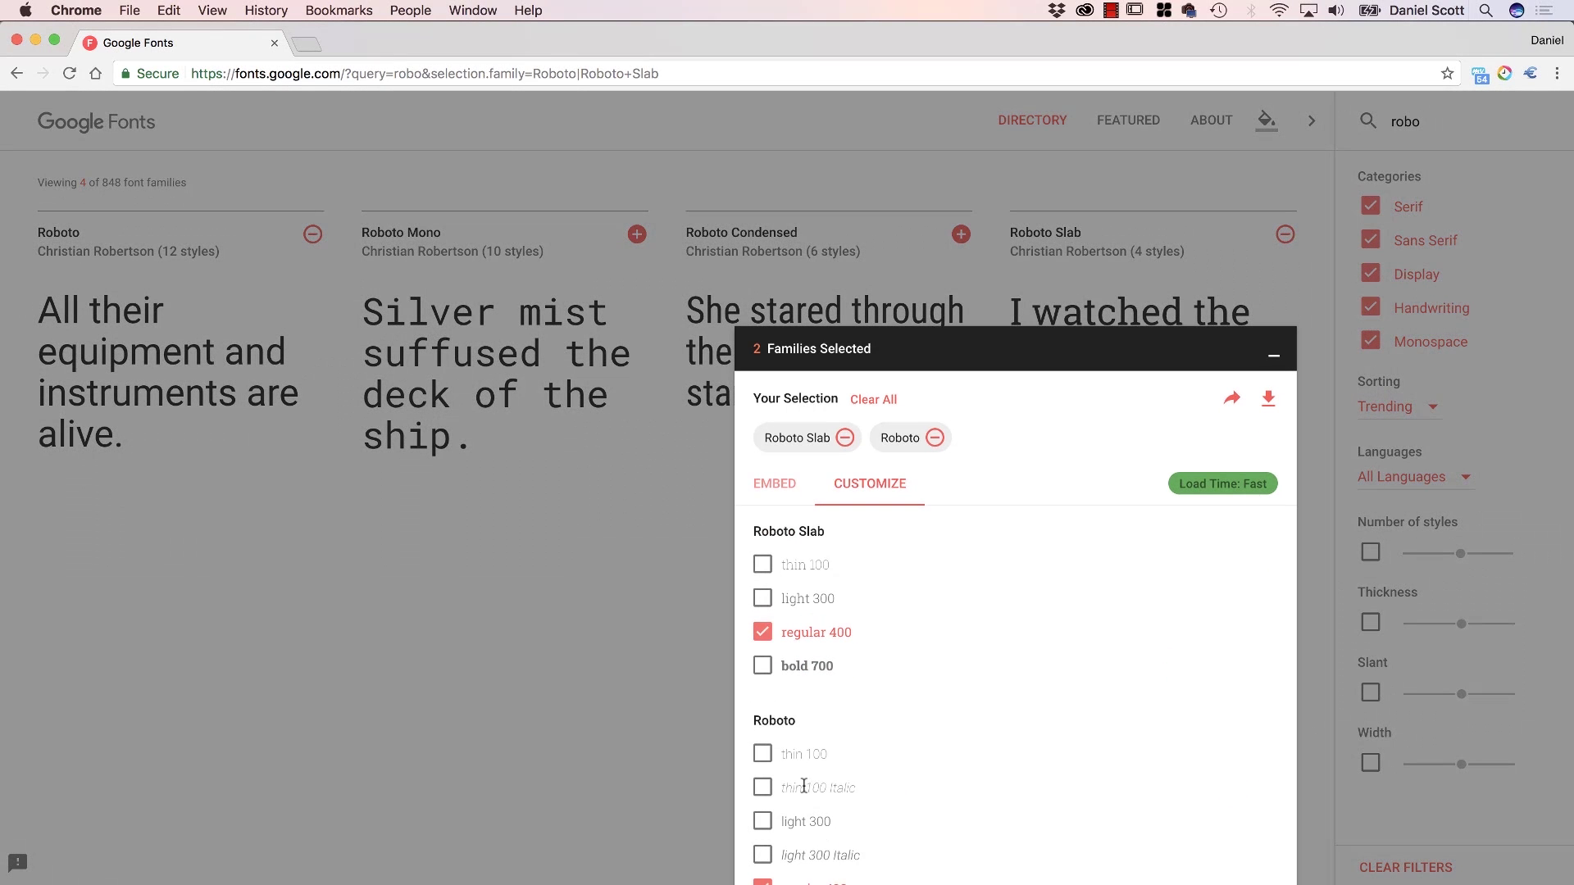
{"action": "left_click", "coordinate": [779, 492]}
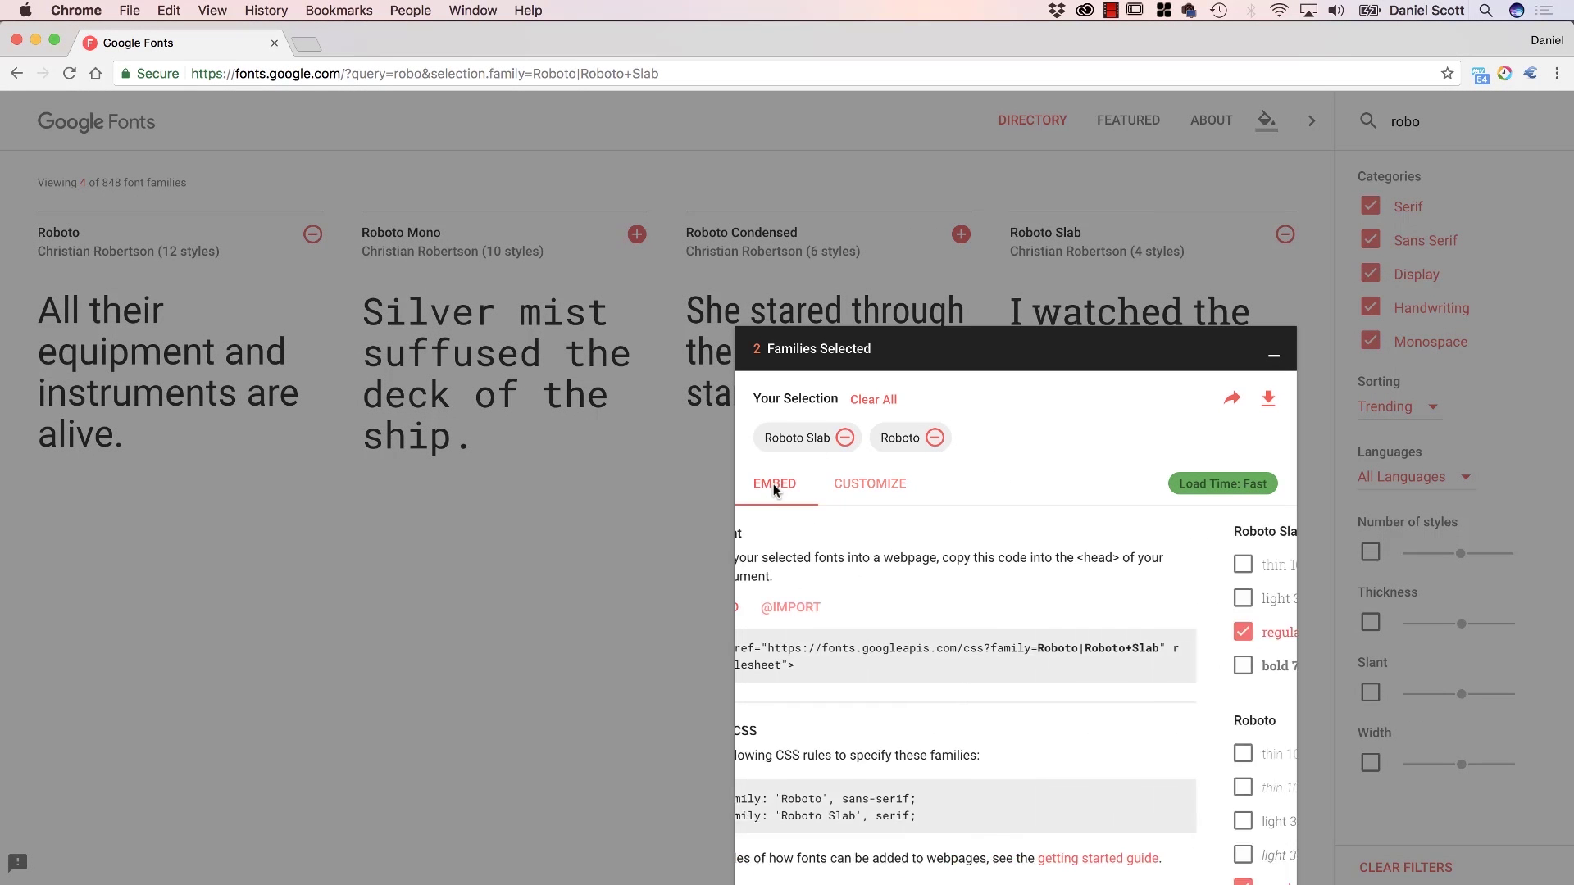
{"action": "left_click", "coordinate": [892, 485]}
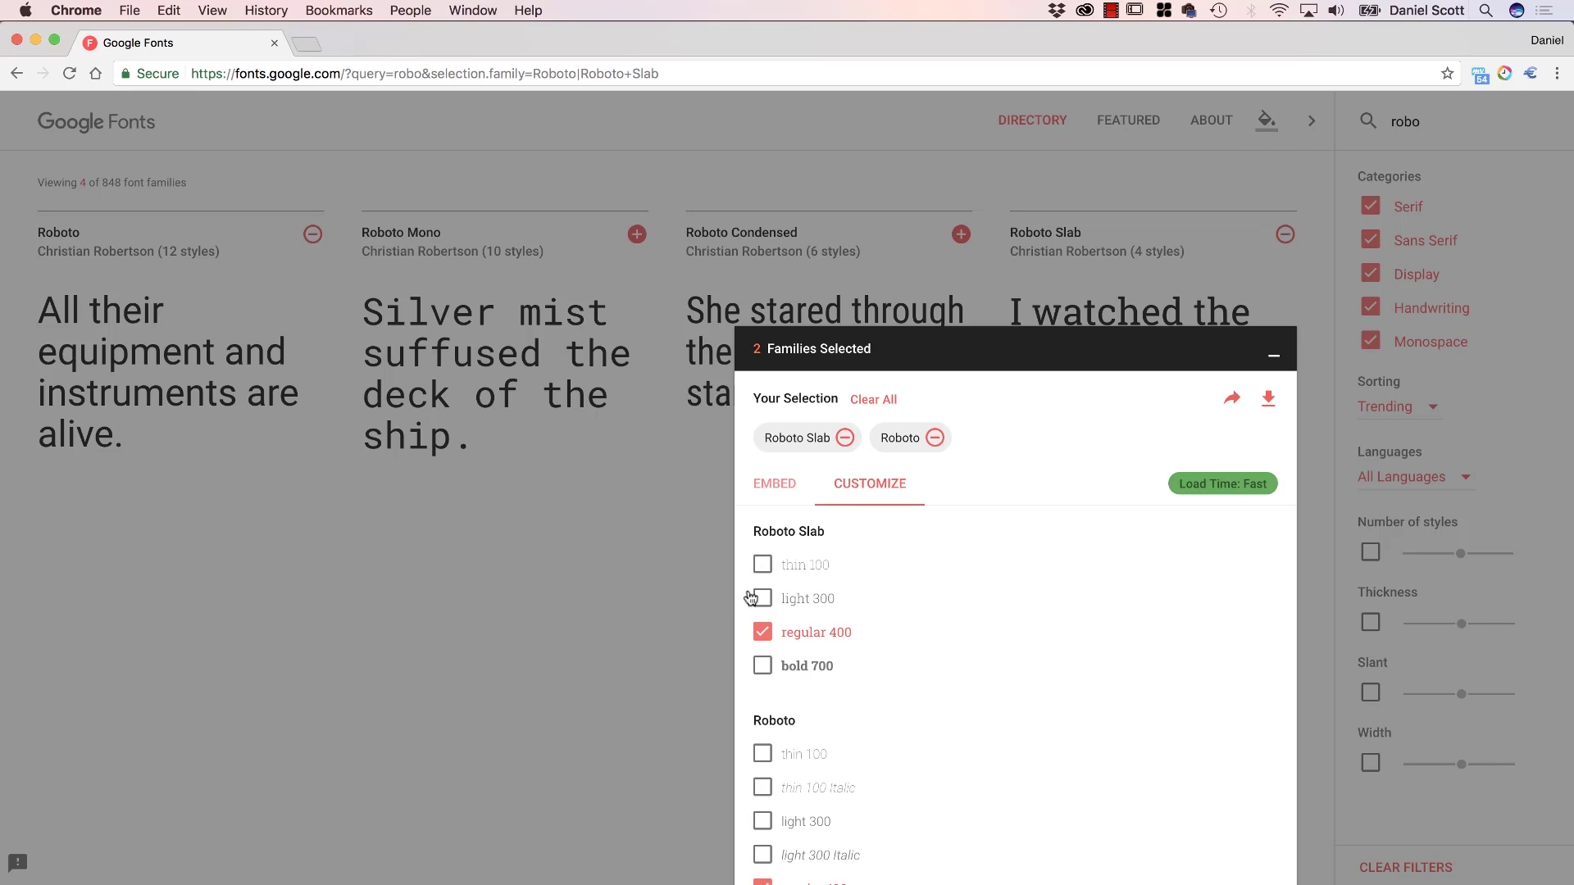
{"action": "left_click", "coordinate": [763, 564]}
{"action": "left_click", "coordinate": [762, 597]}
{"action": "left_click", "coordinate": [762, 665]}
Add all remaining Roboto styles, from thin 100 through black 900 Italic, to the font selection
{"action": "scroll", "coordinate": [861, 692], "scroll_direction": "down", "scroll_amount": 5}
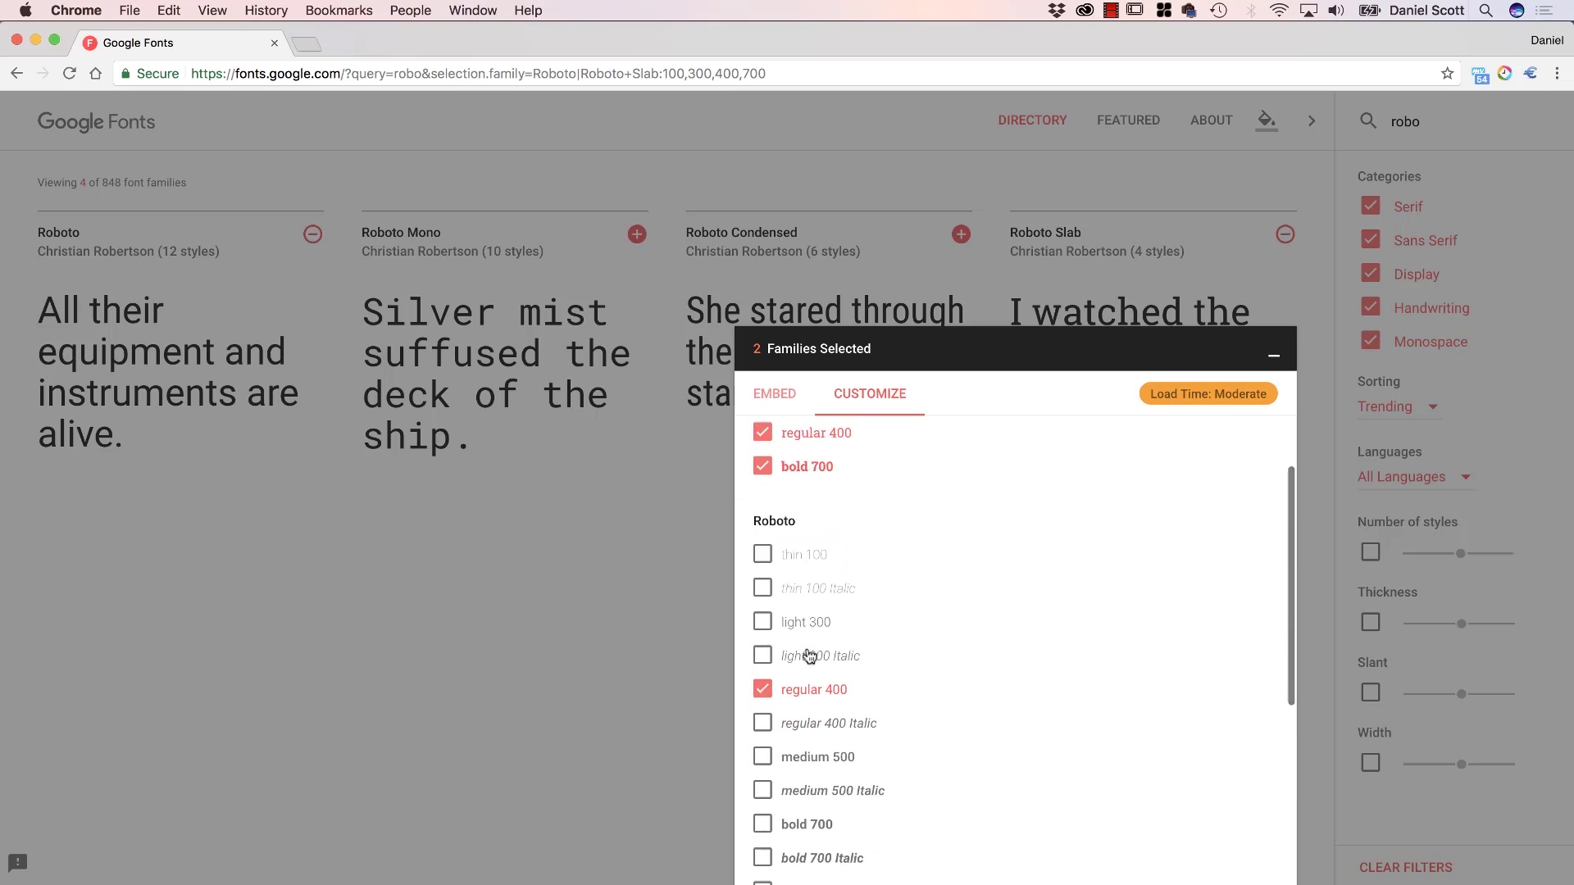
{"action": "scroll", "coordinate": [766, 515], "scroll_direction": "up", "scroll_amount": 1}
{"action": "left_click", "coordinate": [763, 453]}
{"action": "left_click", "coordinate": [763, 486]}
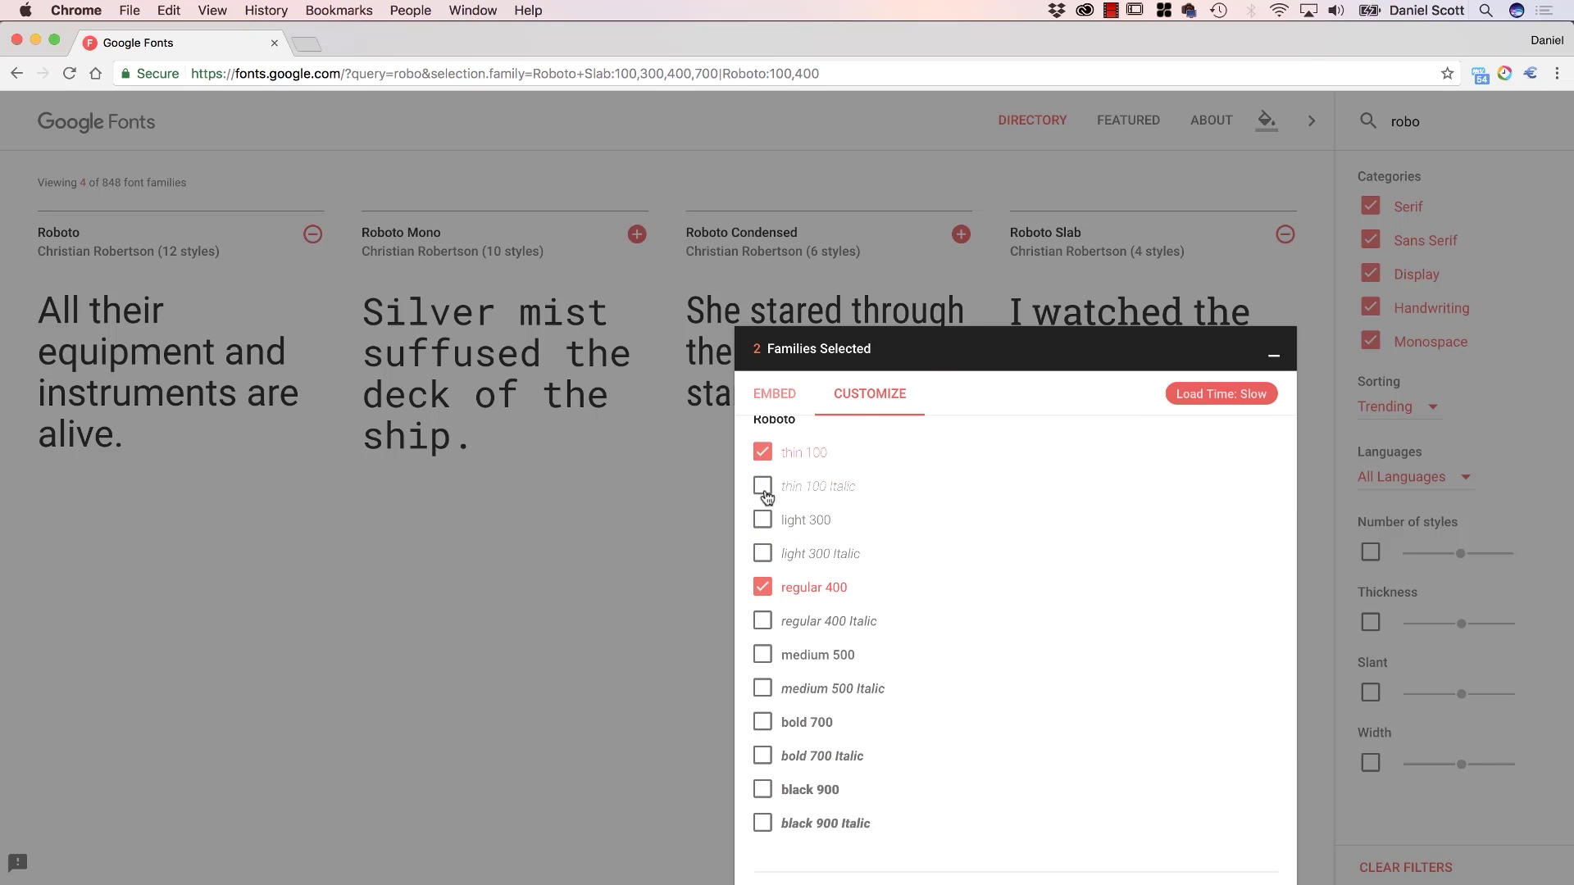
{"action": "left_click", "coordinate": [764, 521]}
{"action": "left_click", "coordinate": [764, 555]}
{"action": "left_click", "coordinate": [764, 623]}
{"action": "left_click", "coordinate": [764, 656]}
{"action": "left_click", "coordinate": [766, 690]}
{"action": "left_click", "coordinate": [763, 723]}
{"action": "left_click", "coordinate": [763, 756]}
{"action": "left_click", "coordinate": [763, 790]}
{"action": "left_click", "coordinate": [764, 824]}
Try to download the selected Roboto and Roboto Slab families as a zip archive
{"action": "scroll", "coordinate": [1054, 615], "scroll_direction": "up", "scroll_amount": 6}
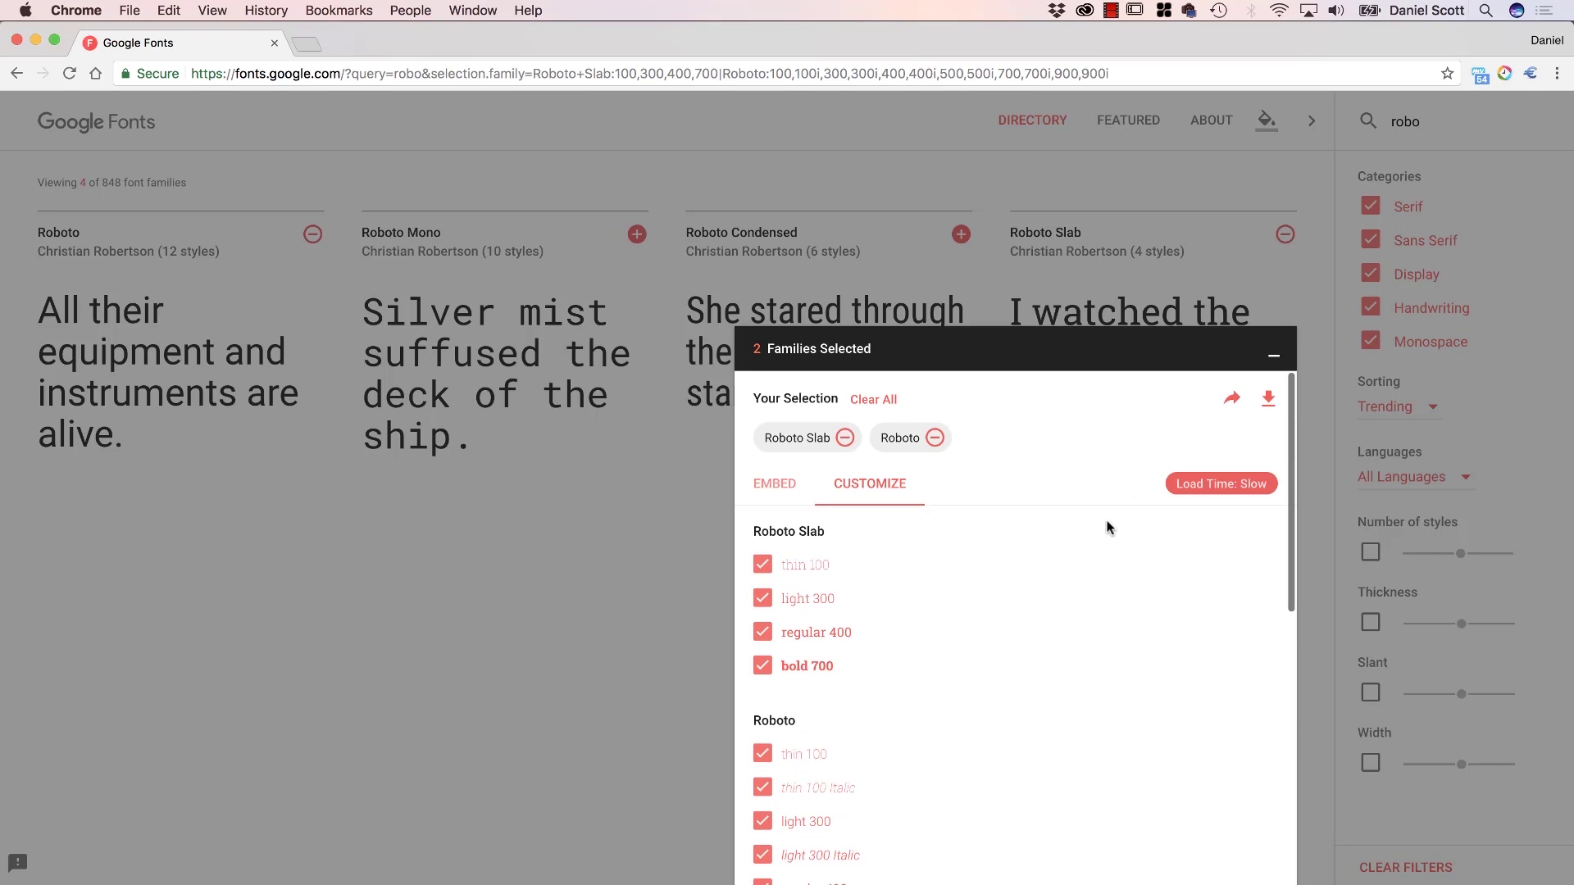
{"action": "left_click", "coordinate": [1269, 400]}
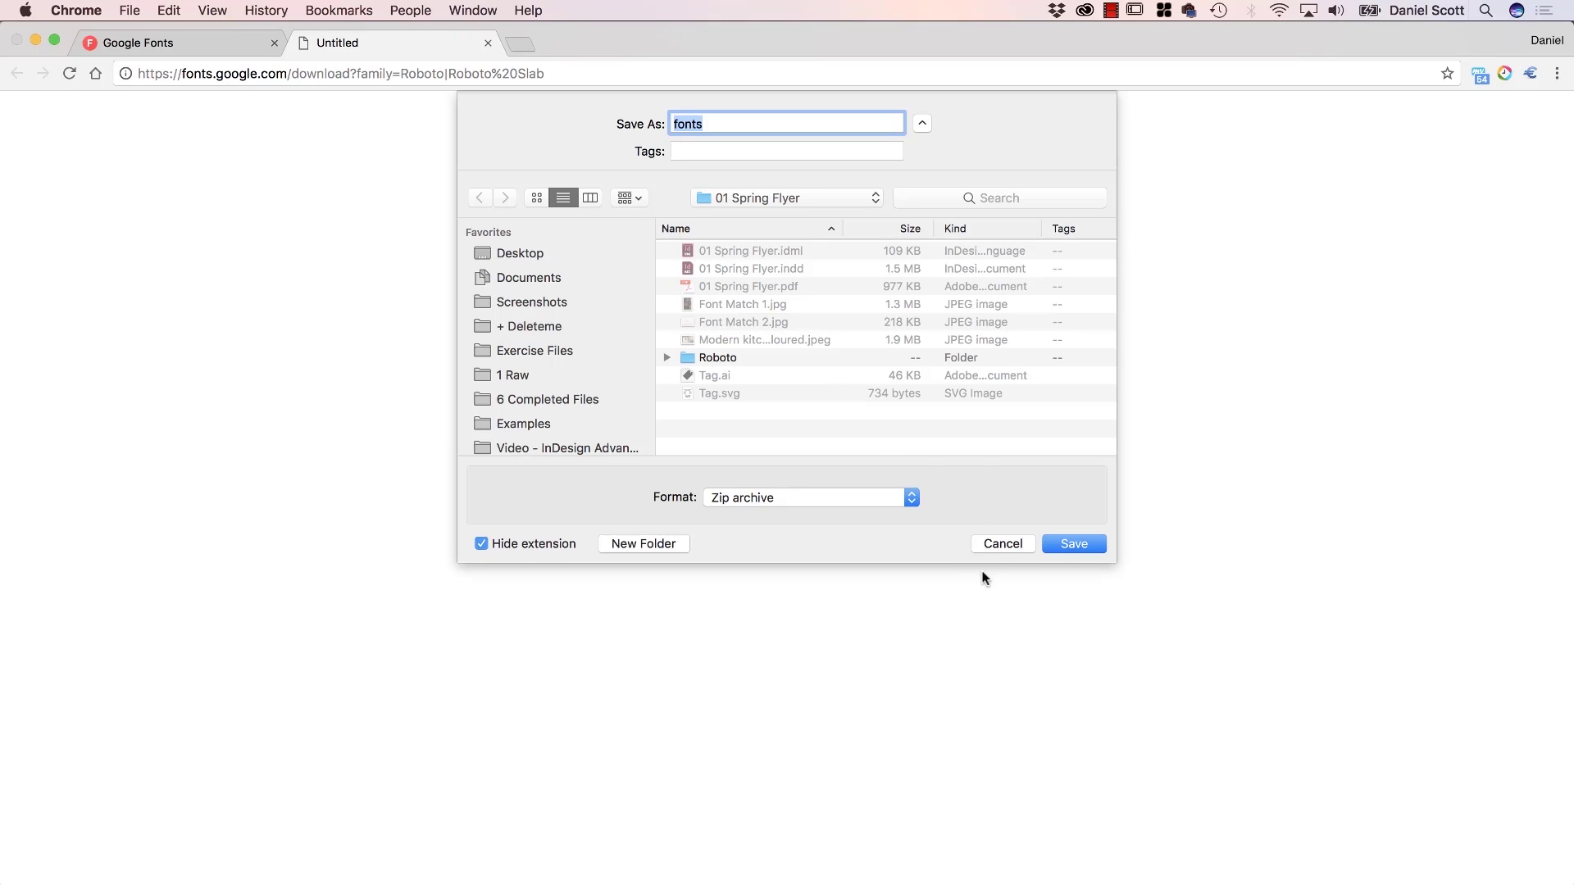
{"action": "left_click", "coordinate": [1011, 543]}
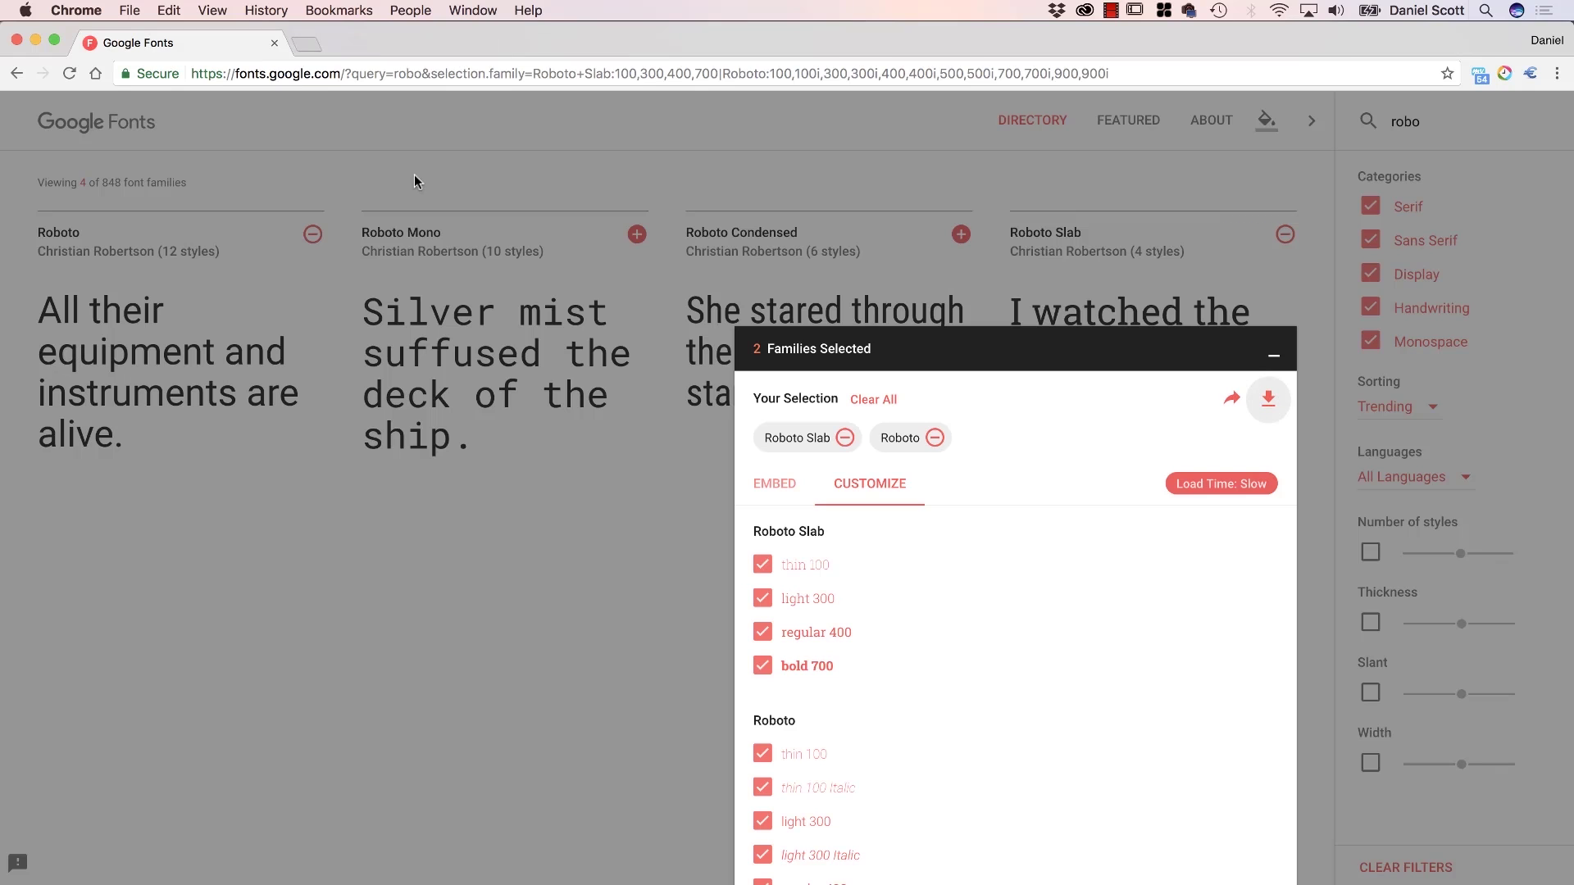
Switch to Finder, open the Roboto folder inside 01 Spring Flyer, and expand its Roboto subfolder
{"action": "key", "text": "super+Tab"}
{"action": "key", "text": "super+Tab"}
{"action": "key", "text": "super+Tab"}
{"action": "key", "text": "super+Tab"}
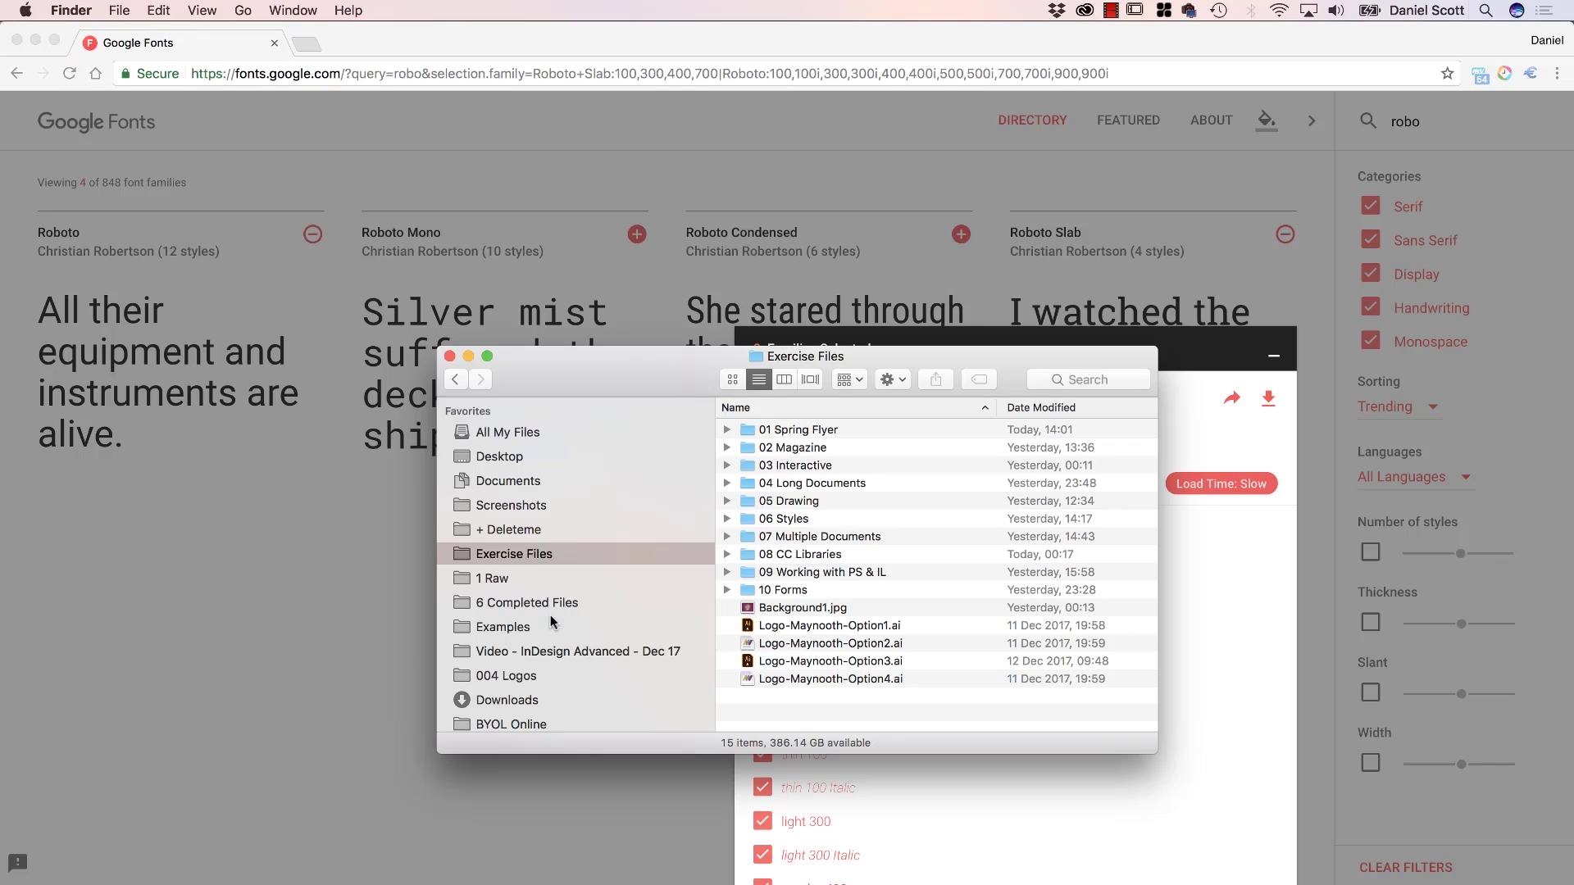
{"action": "left_click", "coordinate": [726, 430]}
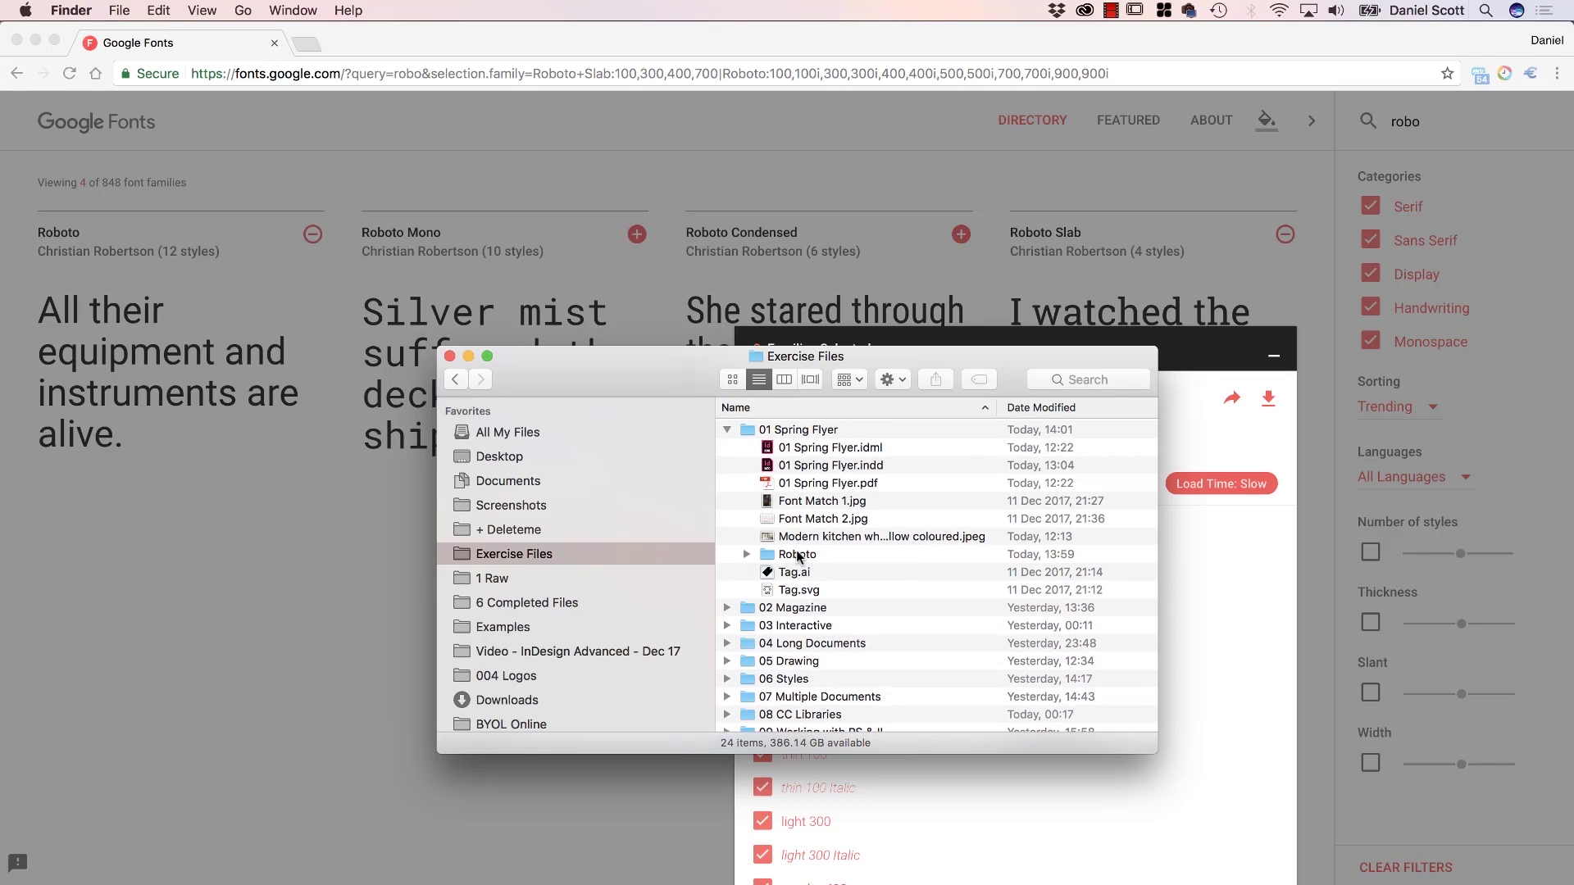
{"action": "double_click", "coordinate": [798, 556]}
{"action": "left_click", "coordinate": [728, 429]}
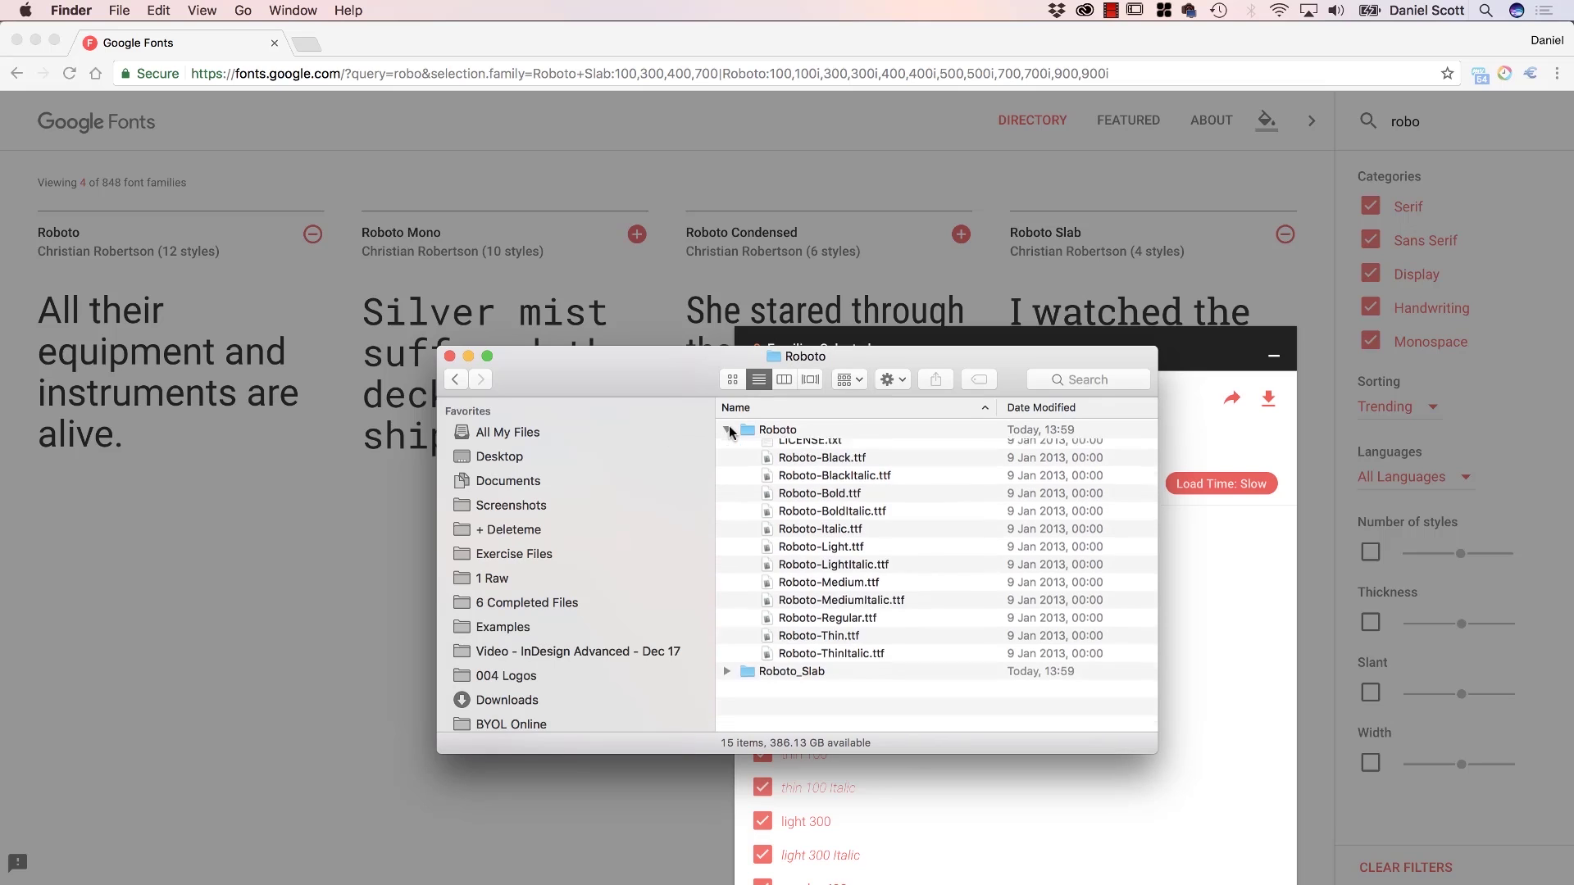
Select the font files from Roboto-Black.ttf through Roboto-ThinItalic.ttf, clear the selection, and collapse the Roboto subfolder
{"action": "left_click", "coordinate": [838, 467]}
{"action": "left_click", "coordinate": [853, 661], "text": "shift"}
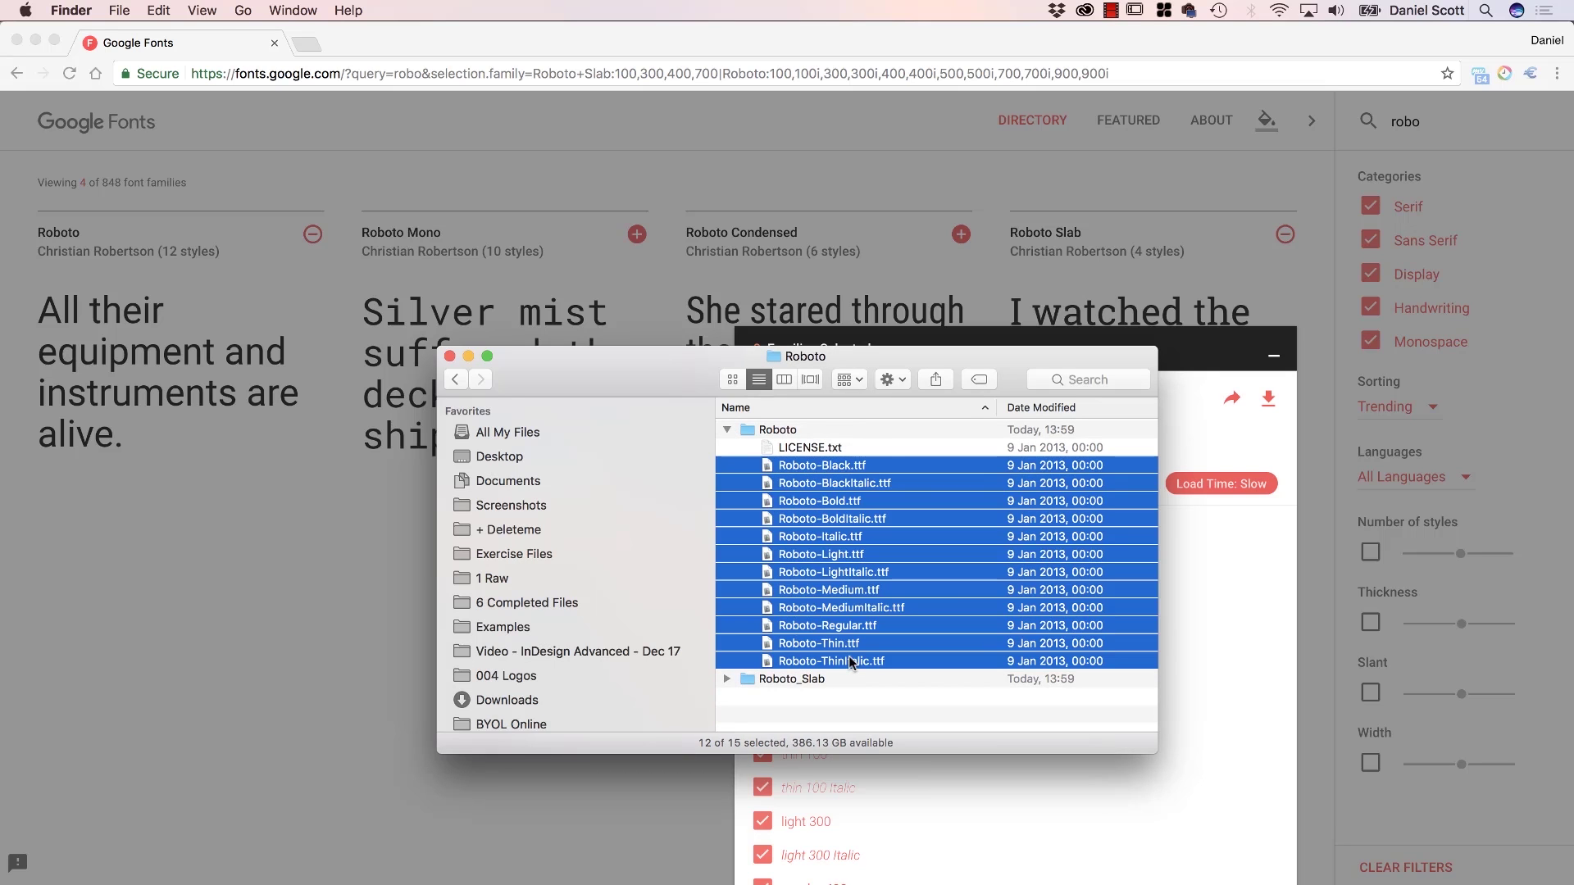
{"action": "left_click", "coordinate": [861, 702]}
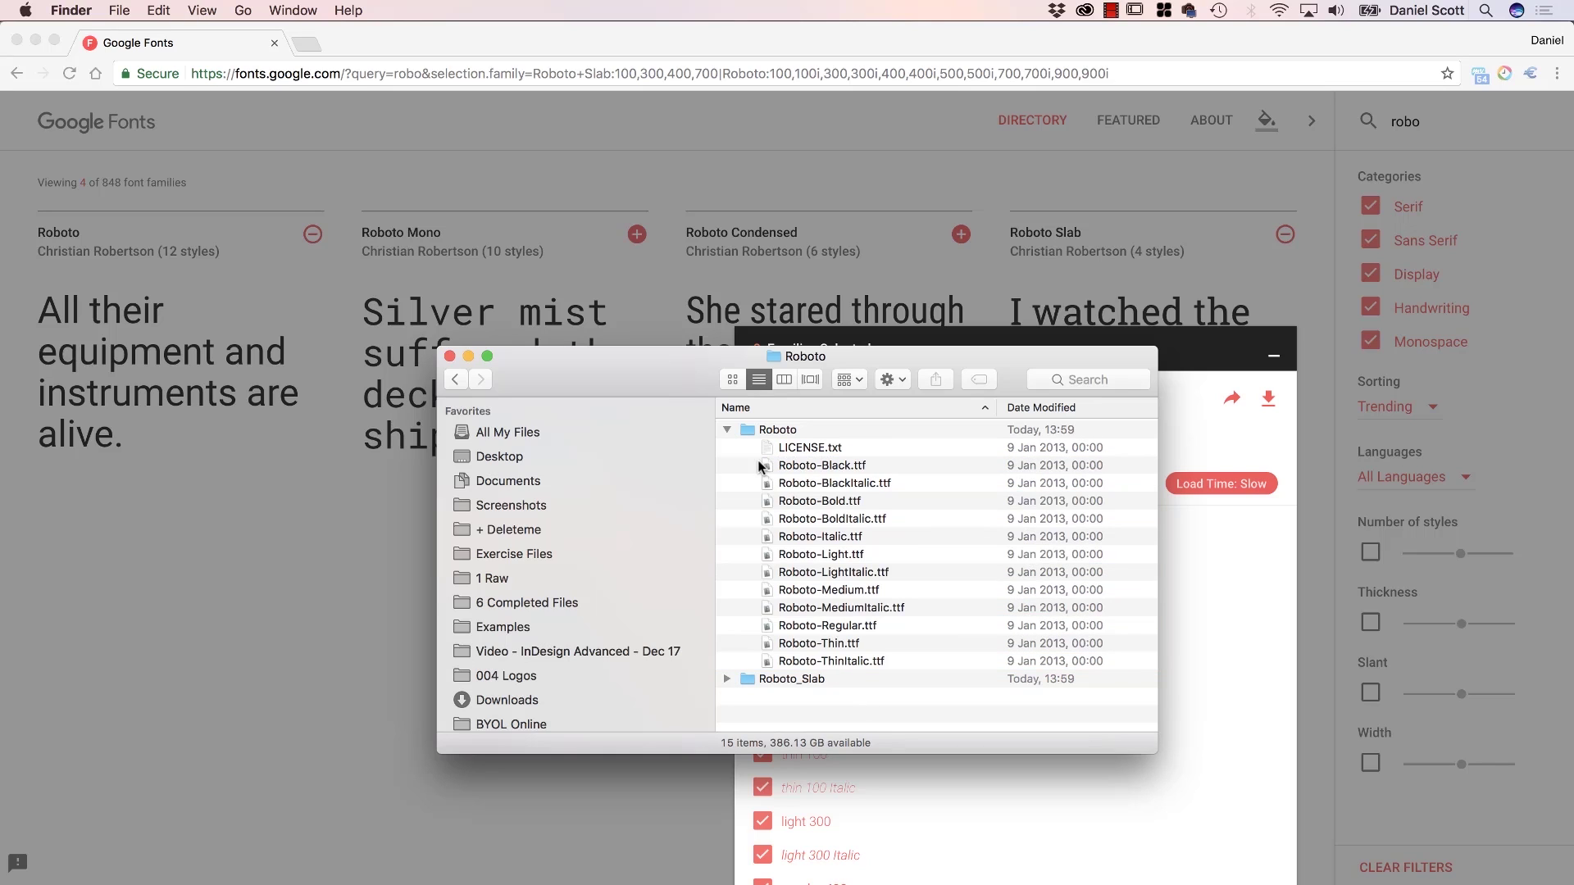
{"action": "left_click", "coordinate": [727, 429]}
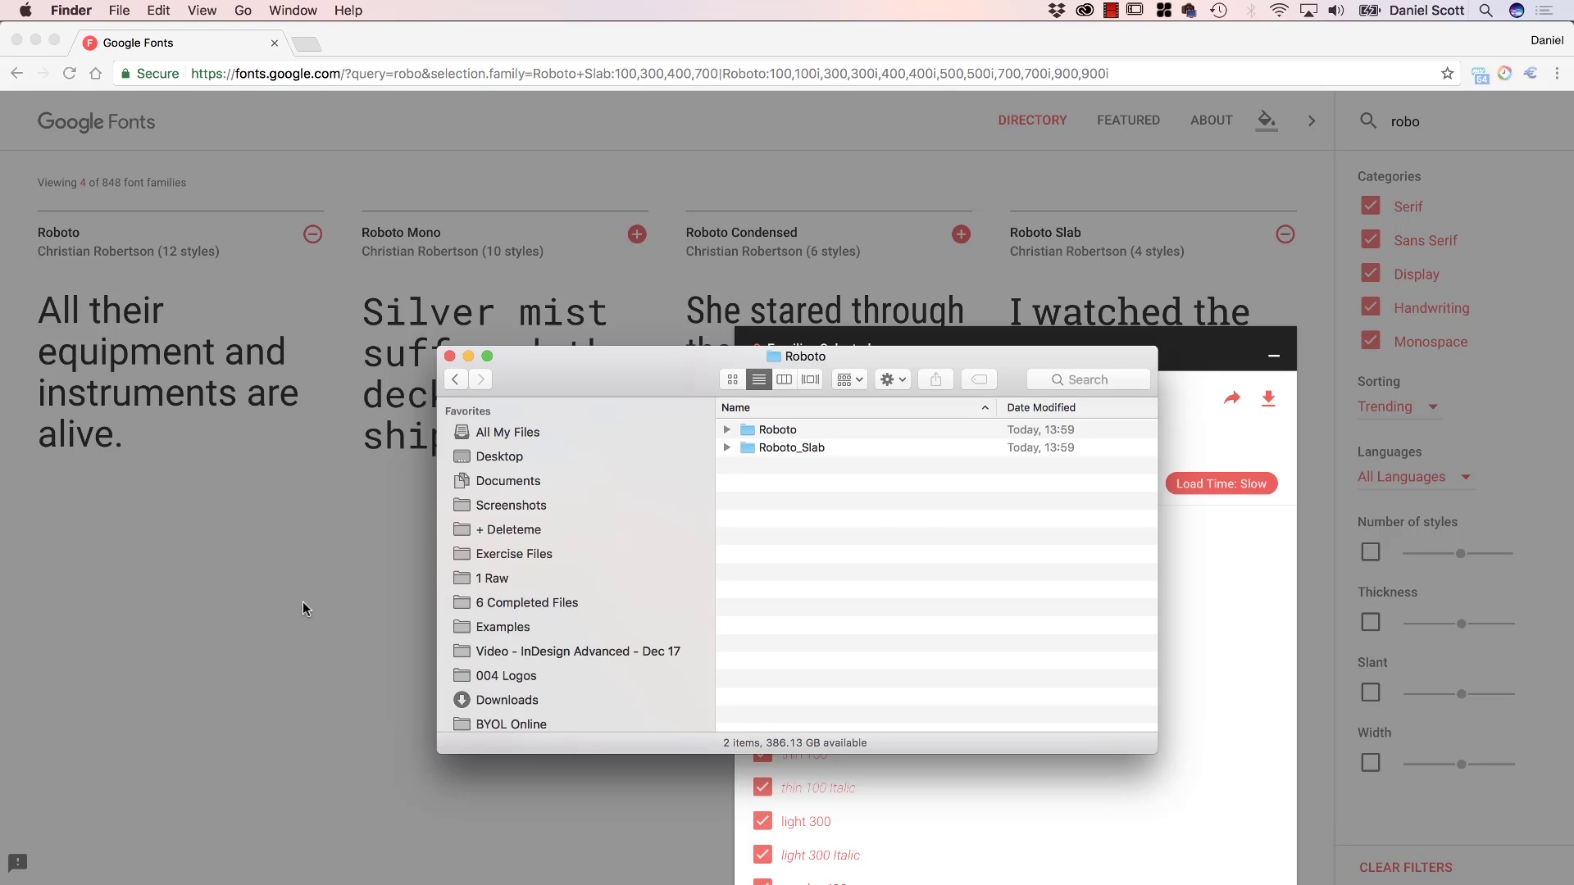
Switch to InDesign and draw a black rectangle about 8.45 by 0.73 in along the flyer page's bottom edge
{"action": "key", "text": "super+Tab"}
{"action": "left_click", "coordinate": [633, 520]}
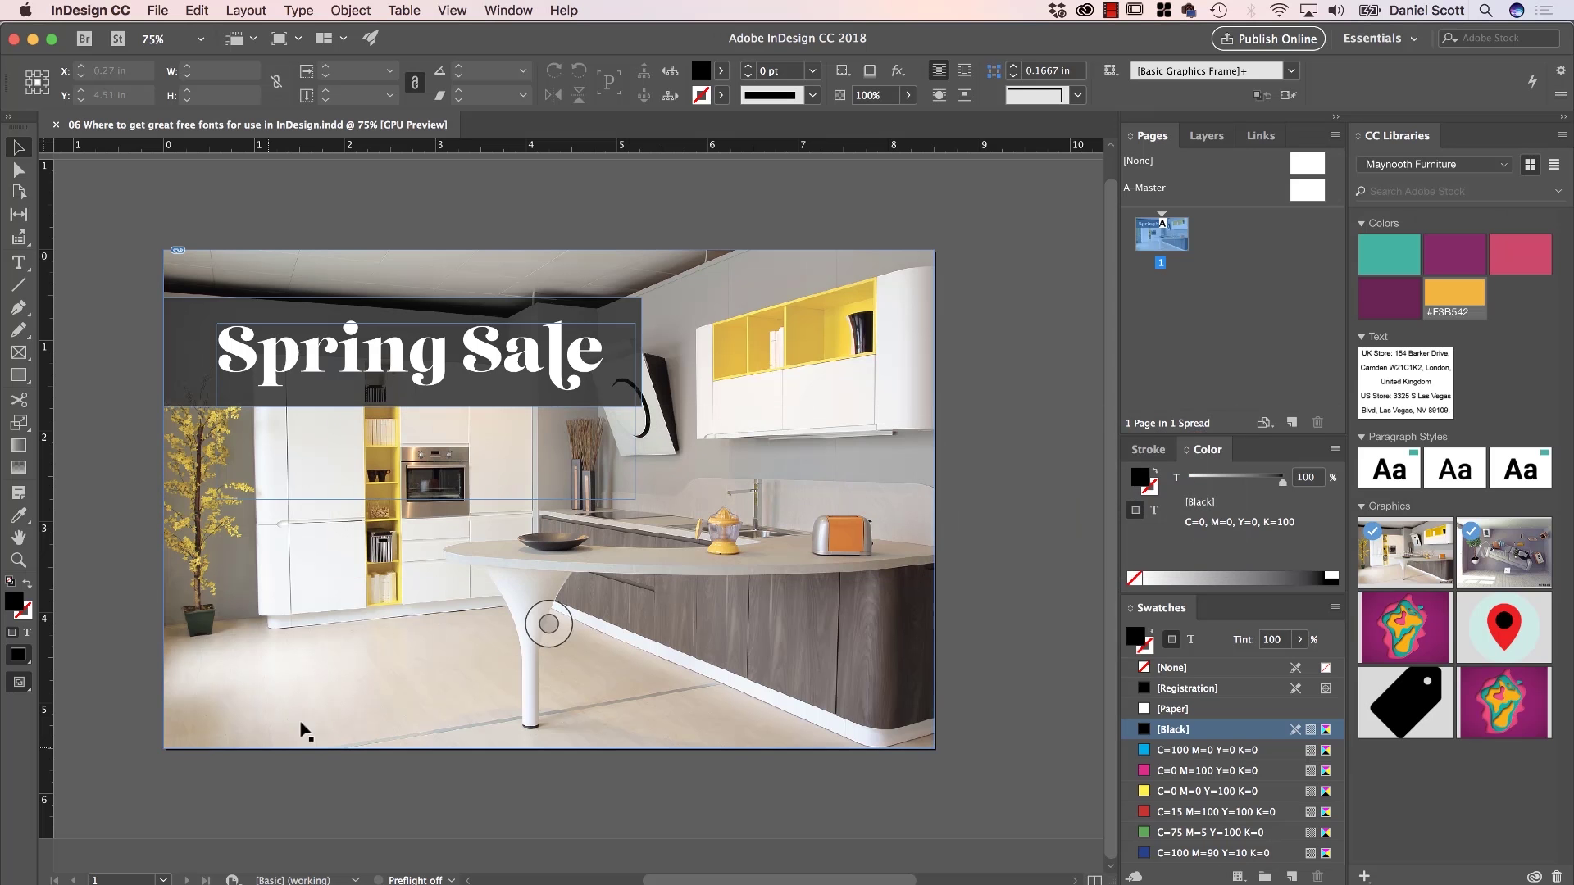
{"action": "left_click", "coordinate": [16, 377]}
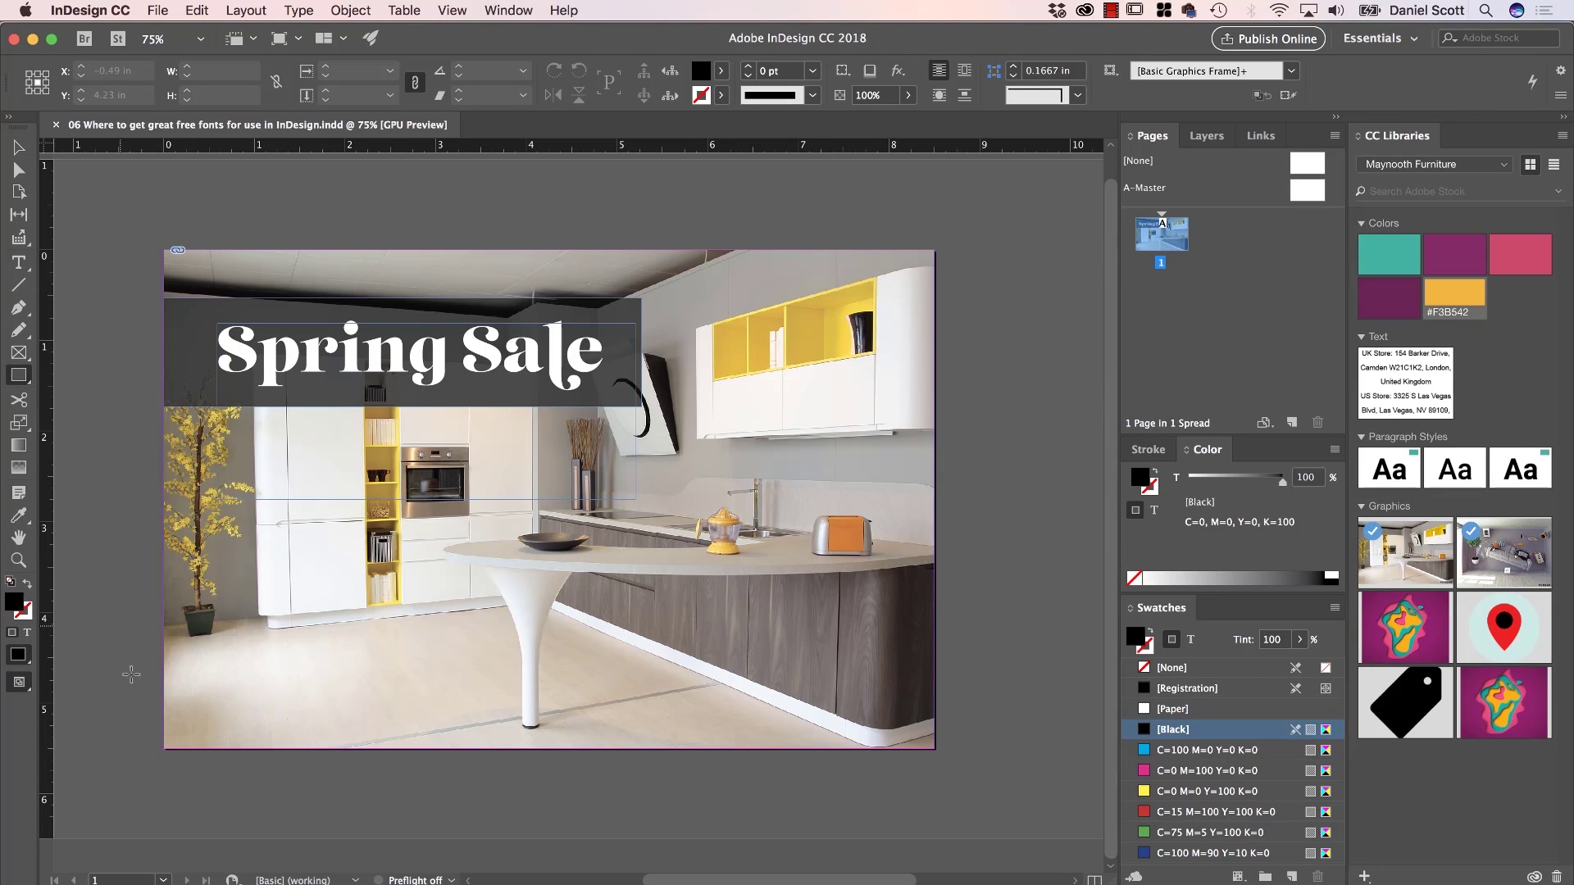
{"action": "left_click_drag", "start_coordinate": [171, 751], "coordinate": [935, 682]}
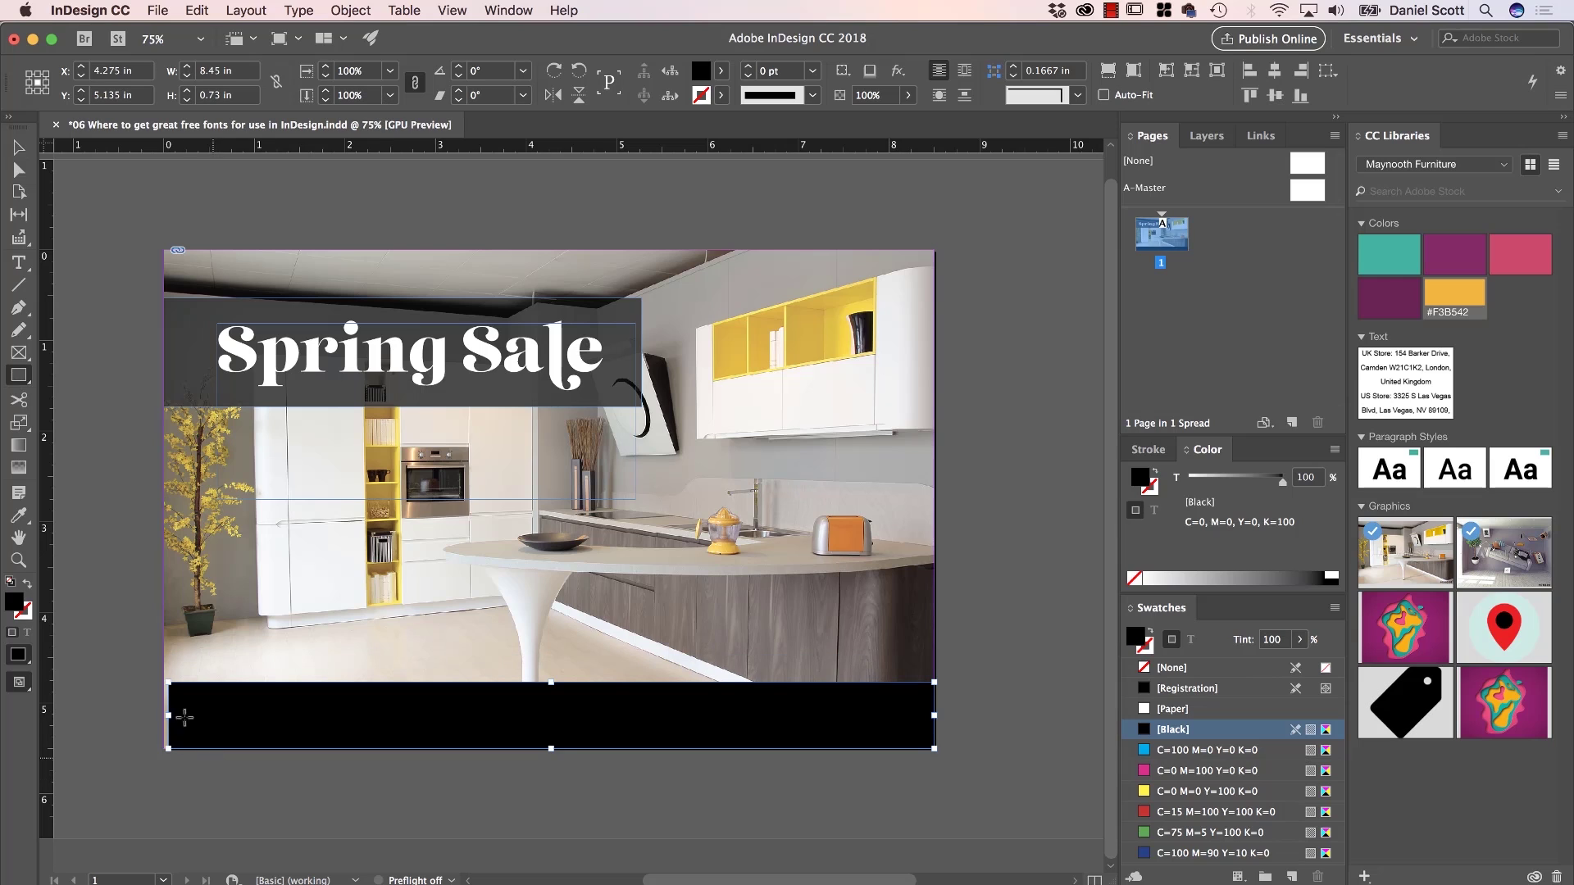
Extend the bottom rectangle to the page's left edge, making it 8.5 in wide, set its black tint to 86% and deselect it
{"action": "key", "text": "v"}
{"action": "left_click_drag", "start_coordinate": [172, 717], "coordinate": [168, 717]}
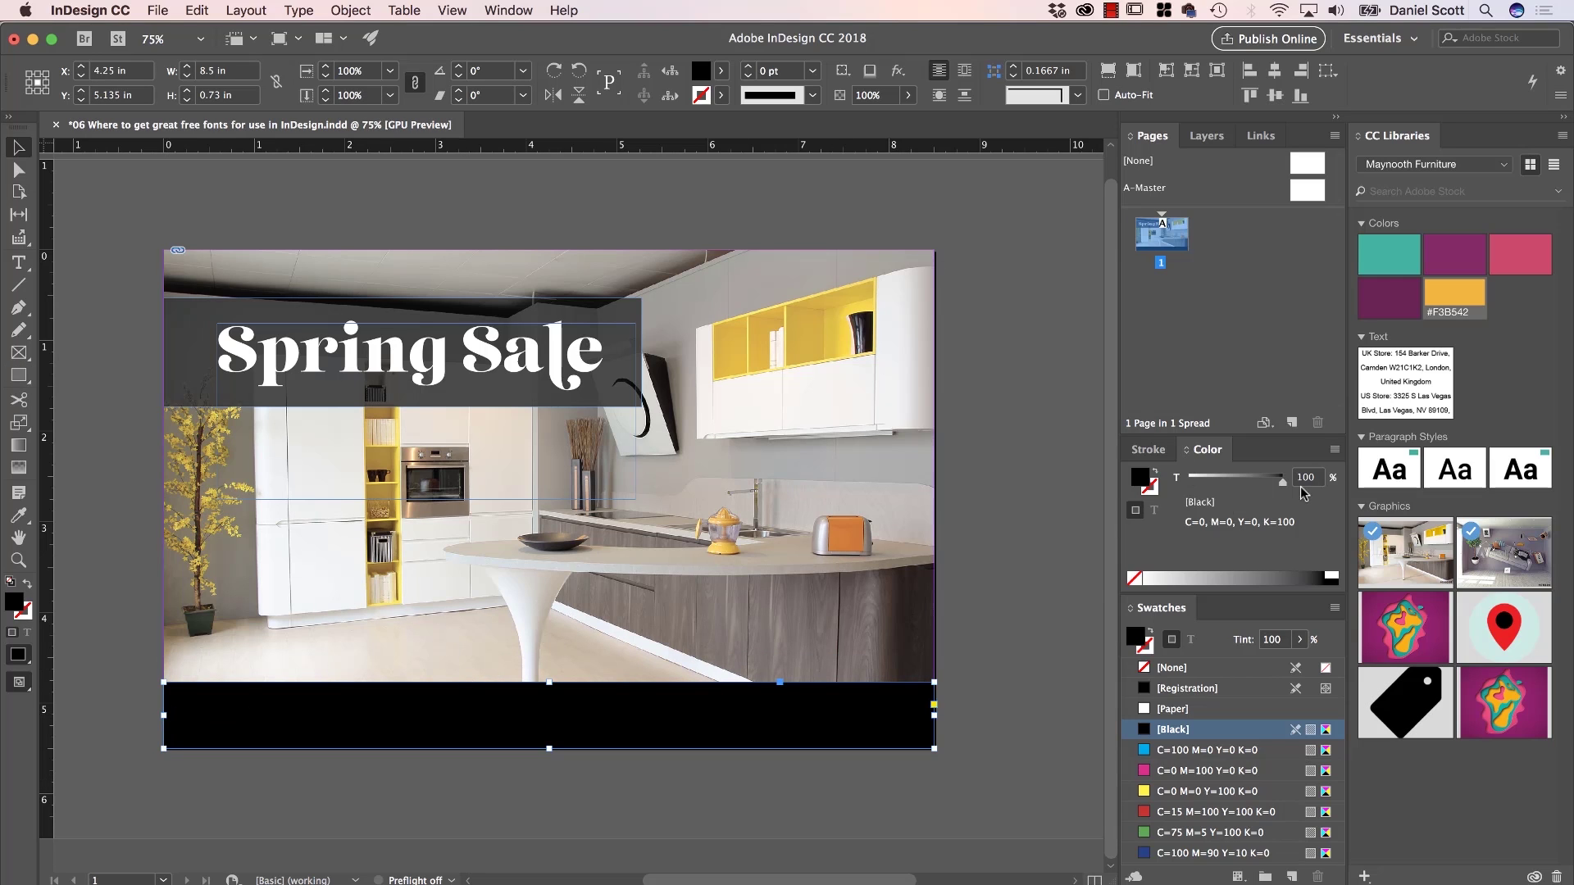
{"action": "left_click_drag", "start_coordinate": [1283, 482], "coordinate": [1270, 482]}
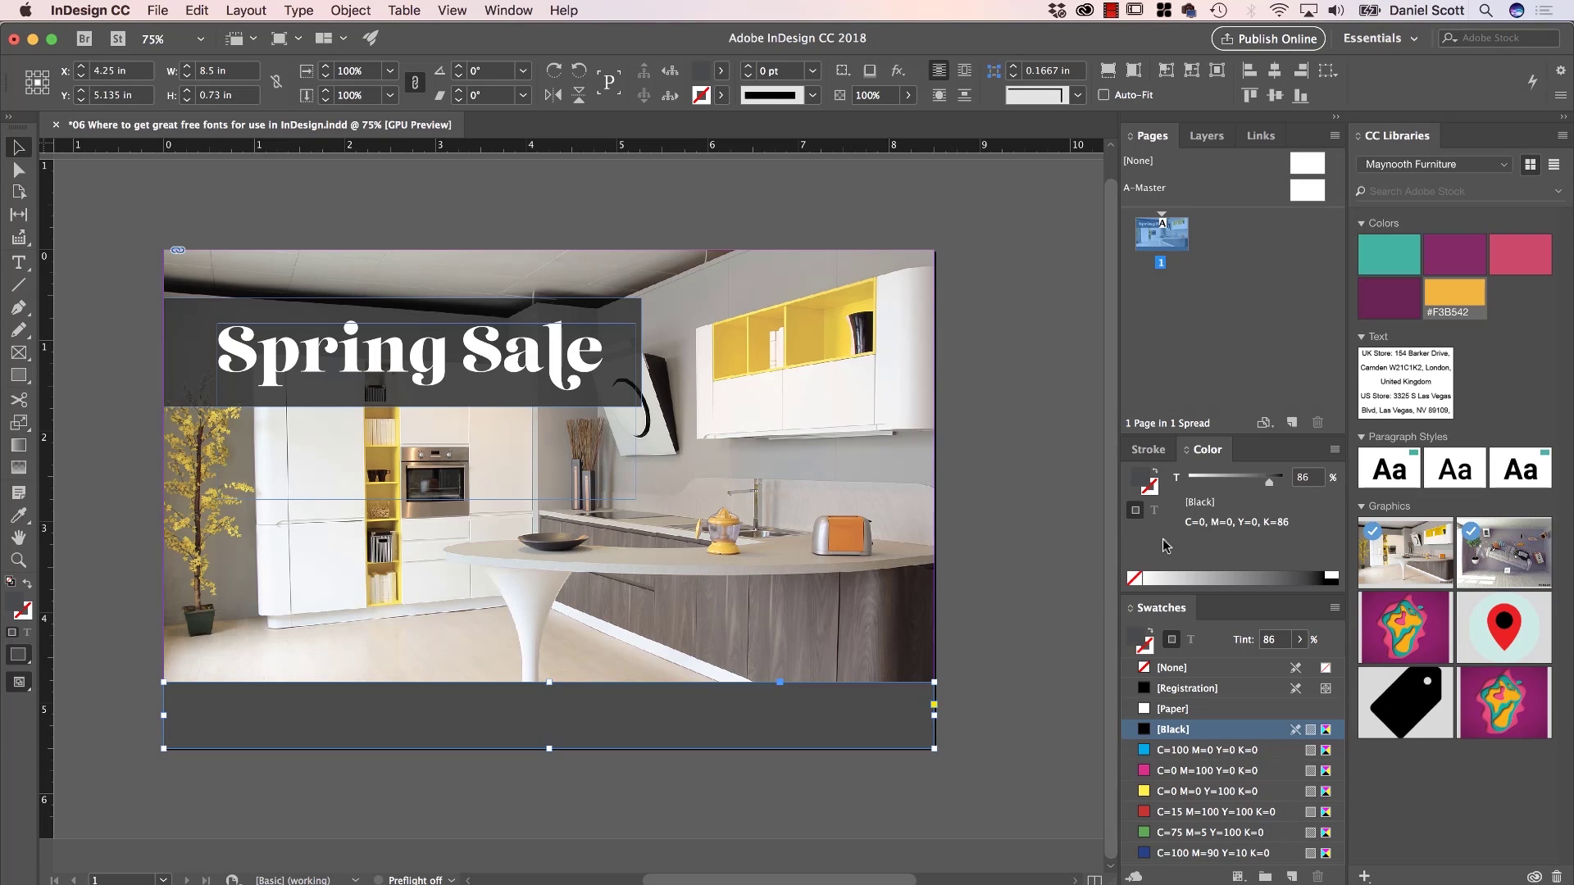
{"action": "left_click", "coordinate": [1038, 670]}
Create a text frame below the page, paste in Sale ends the last week of April 2019, and select all its text
{"action": "key", "text": "t"}
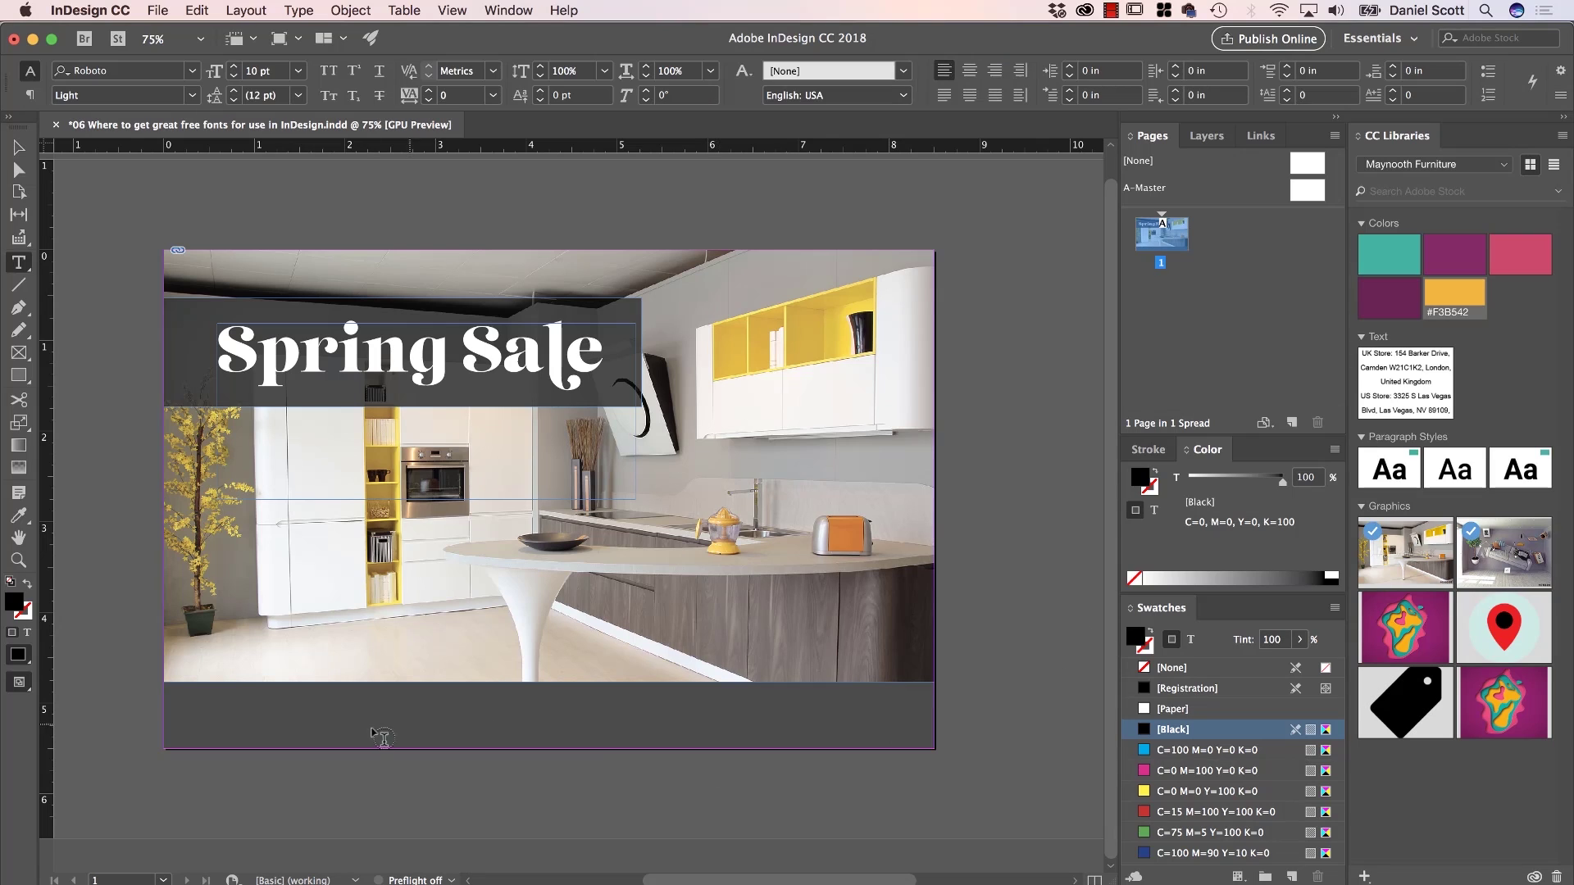
{"action": "left_click_drag", "start_coordinate": [506, 772], "coordinate": [844, 808]}
{"action": "key", "text": "super+v"}
{"action": "key", "text": "super+a"}
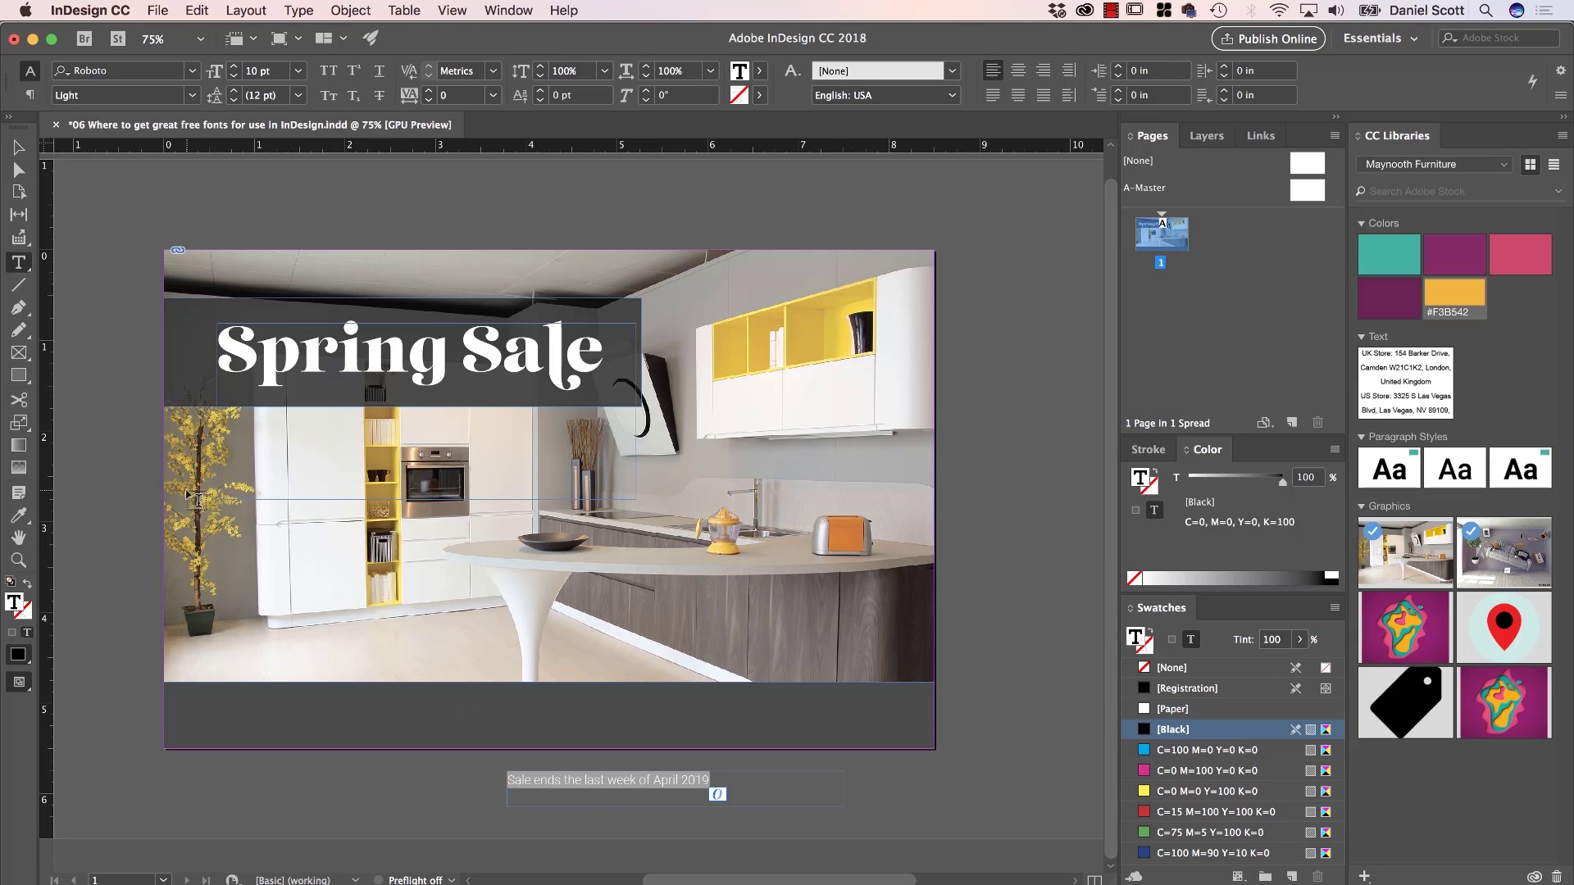
Move the sale end date text frame onto the dark footer's left side and set its text to Roboto Bold
{"action": "left_click", "coordinate": [18, 146]}
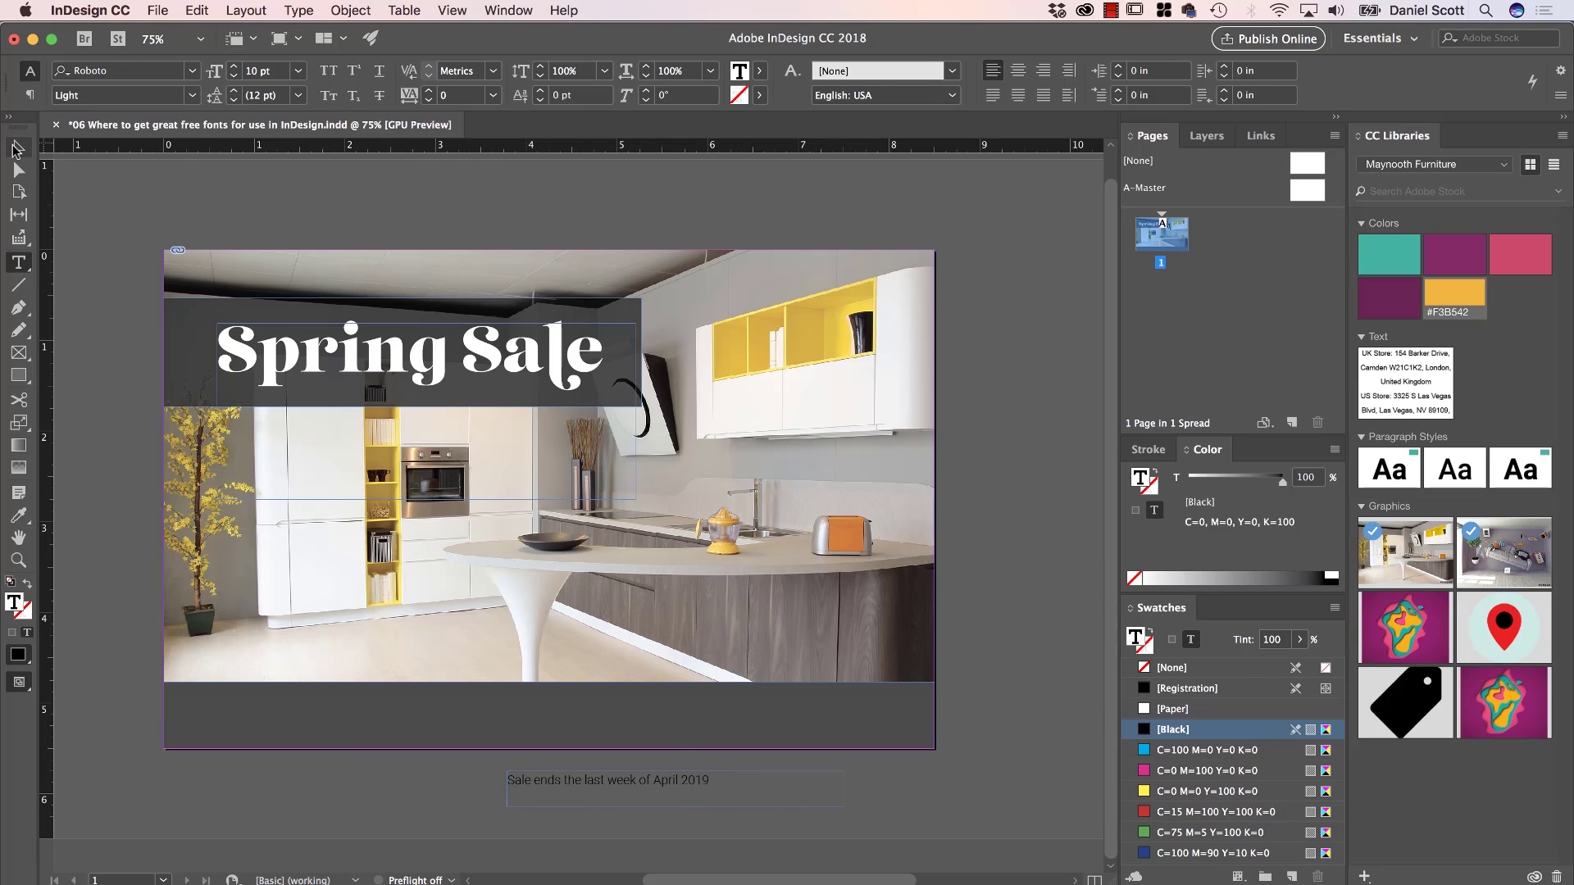
{"action": "left_click_drag", "start_coordinate": [648, 783], "coordinate": [343, 720]}
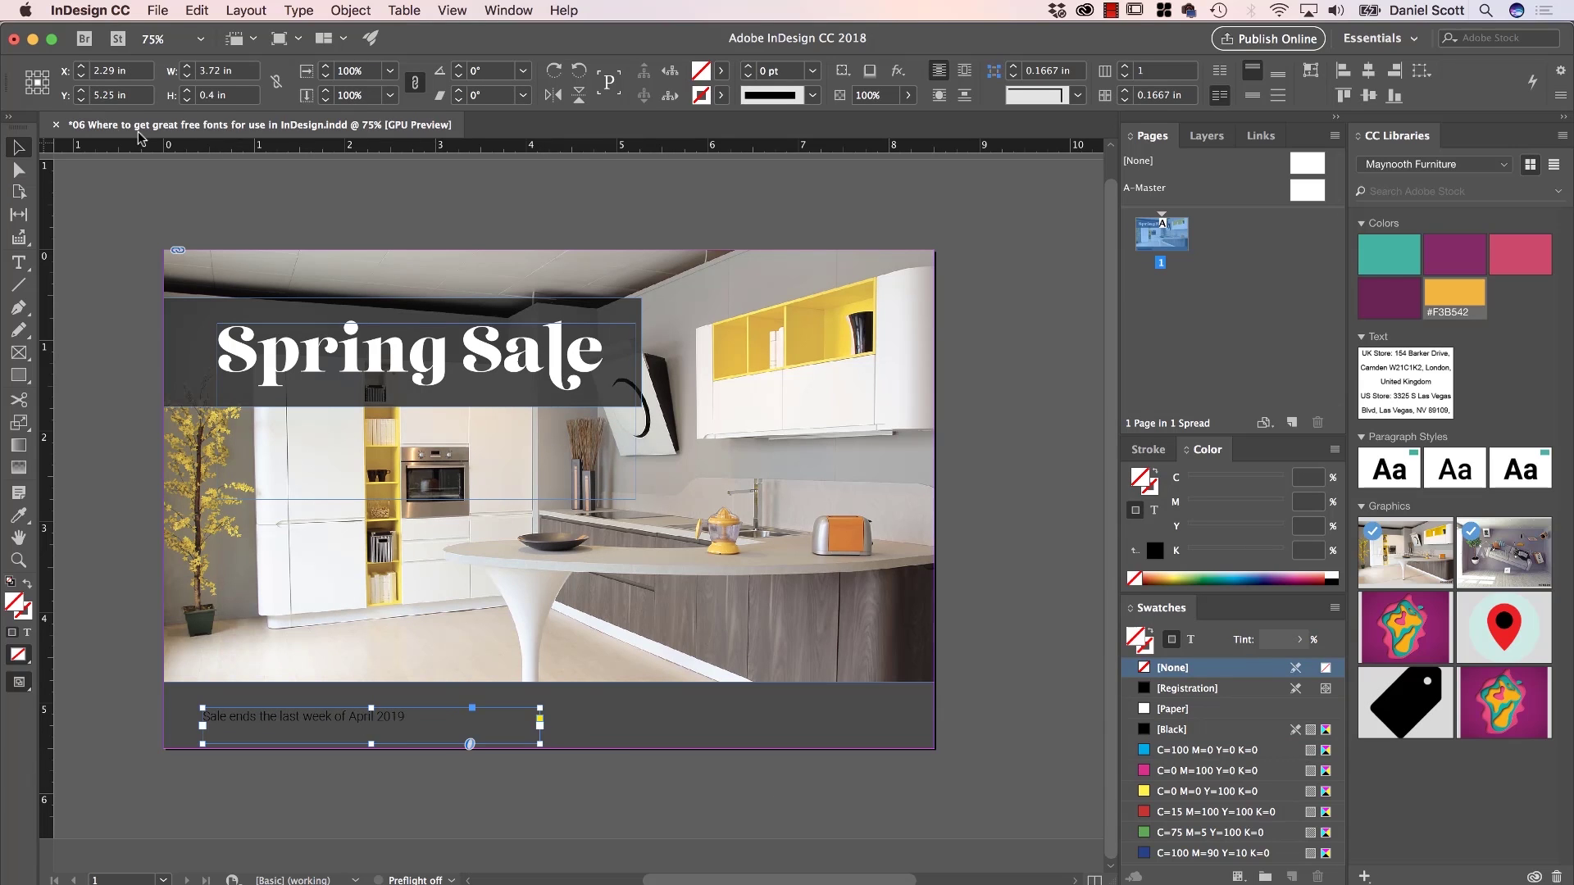
{"action": "key", "text": "t"}
{"action": "key", "text": "super+a"}
{"action": "left_click", "coordinate": [123, 95]}
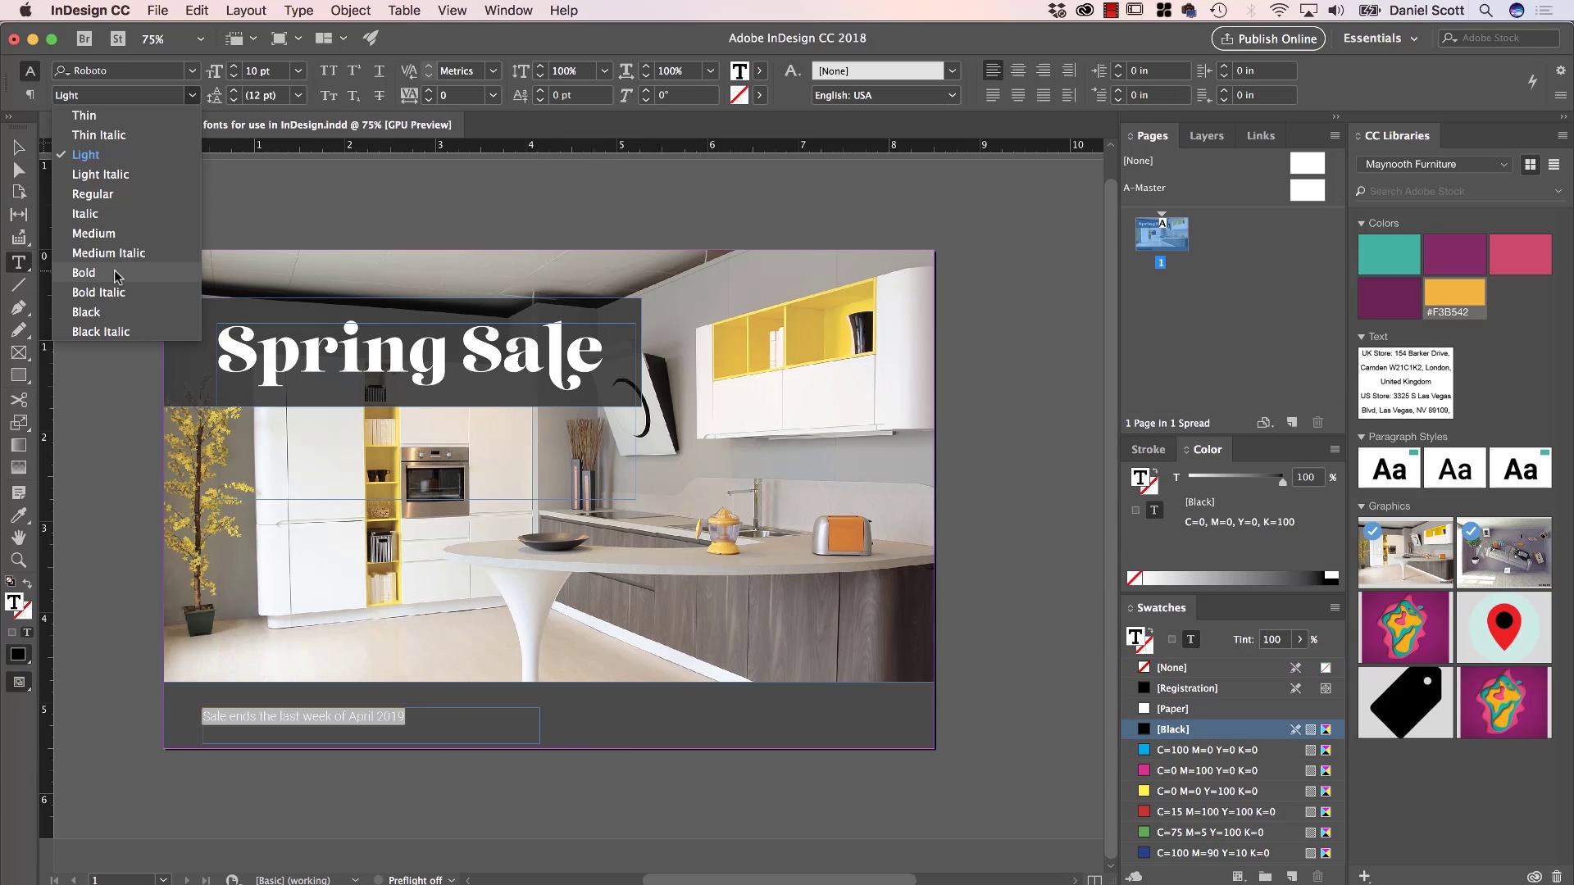
{"action": "left_click", "coordinate": [118, 276]}
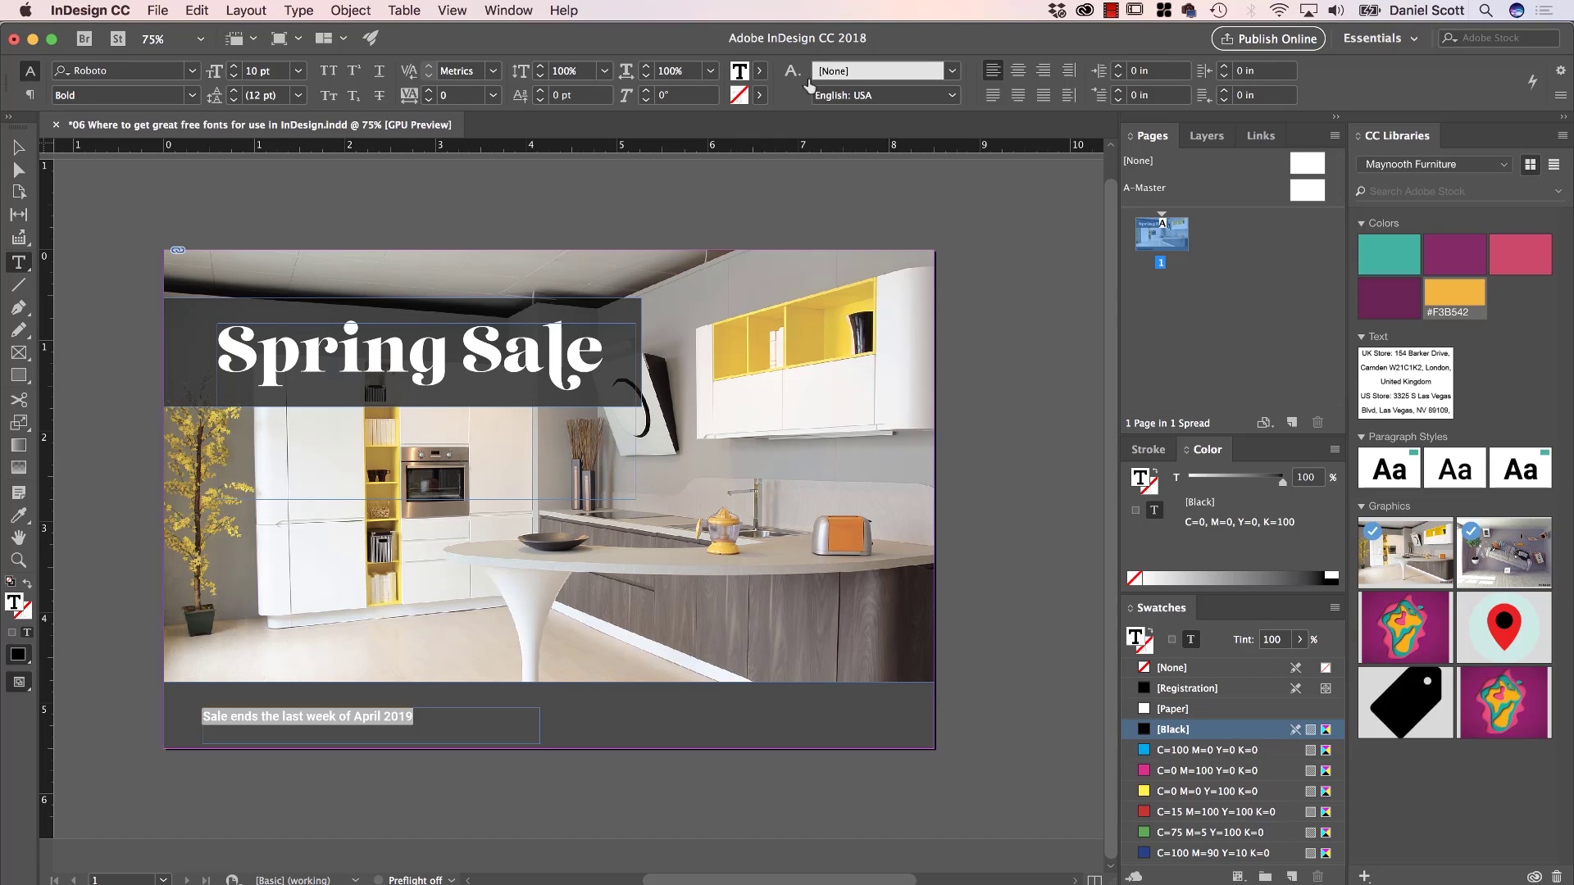
Colour the footer sale text with the Paper swatch and set it in all caps
{"action": "left_click", "coordinate": [760, 72]}
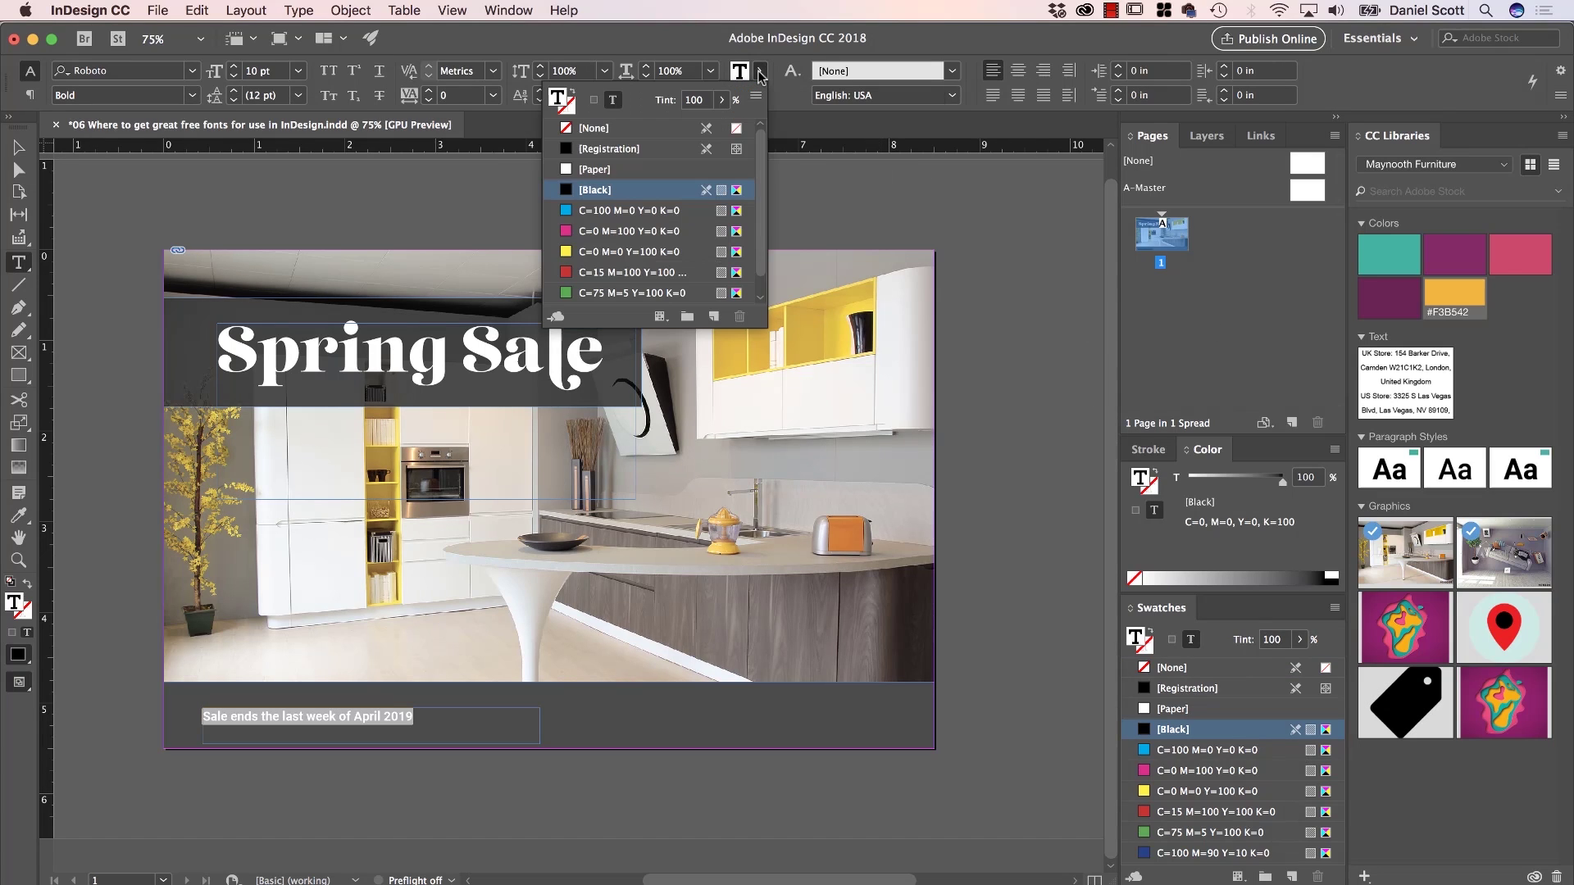
{"action": "left_click", "coordinate": [605, 168]}
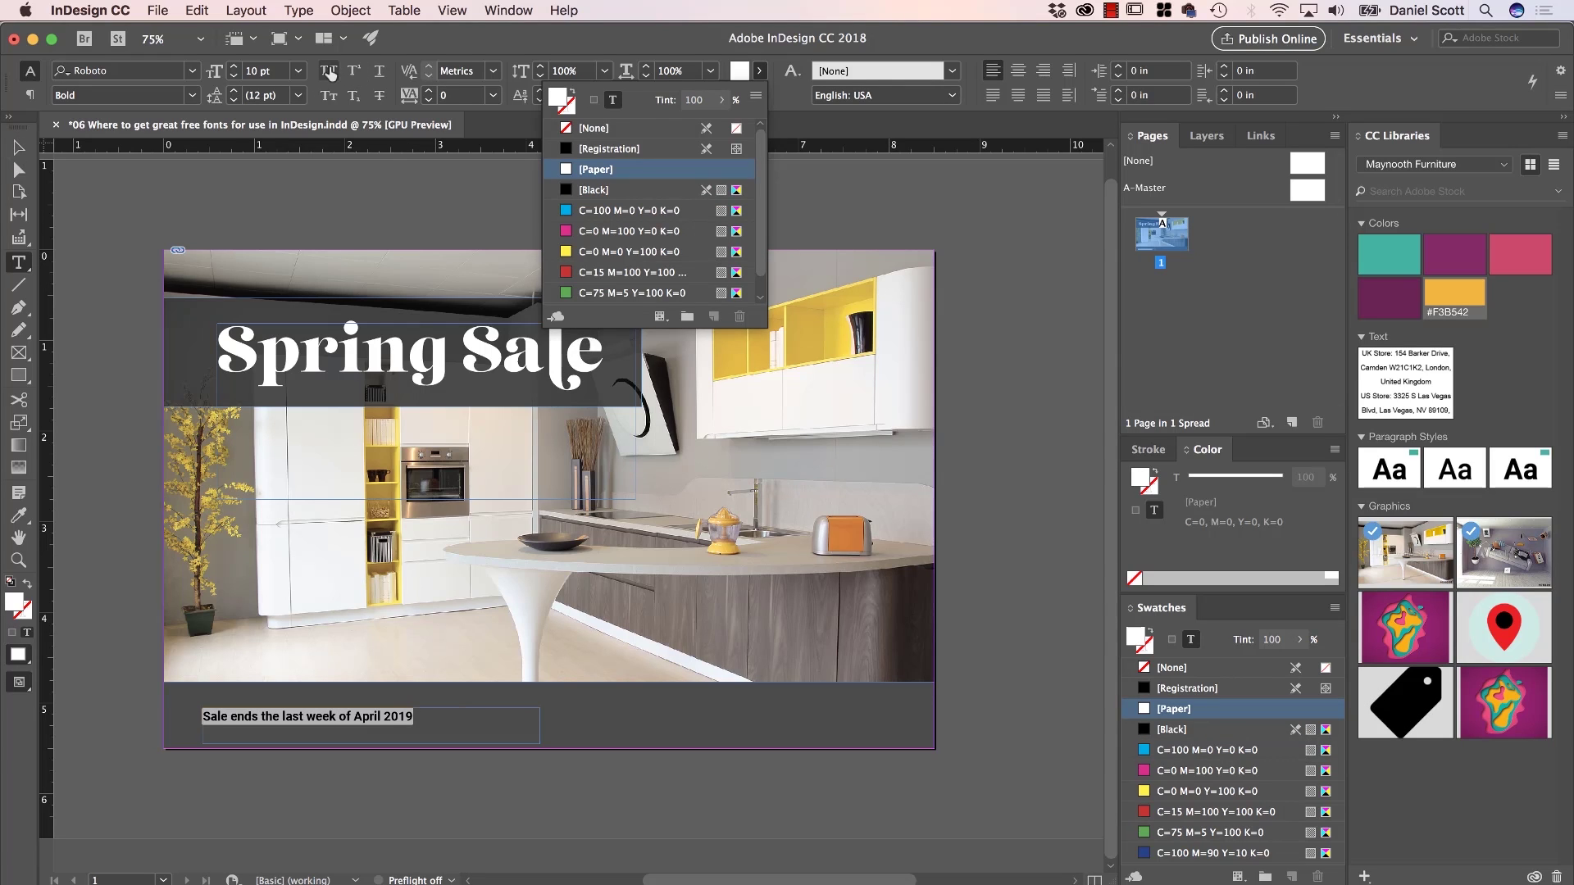
{"action": "left_click", "coordinate": [328, 73]}
{"action": "left_click", "coordinate": [18, 147]}
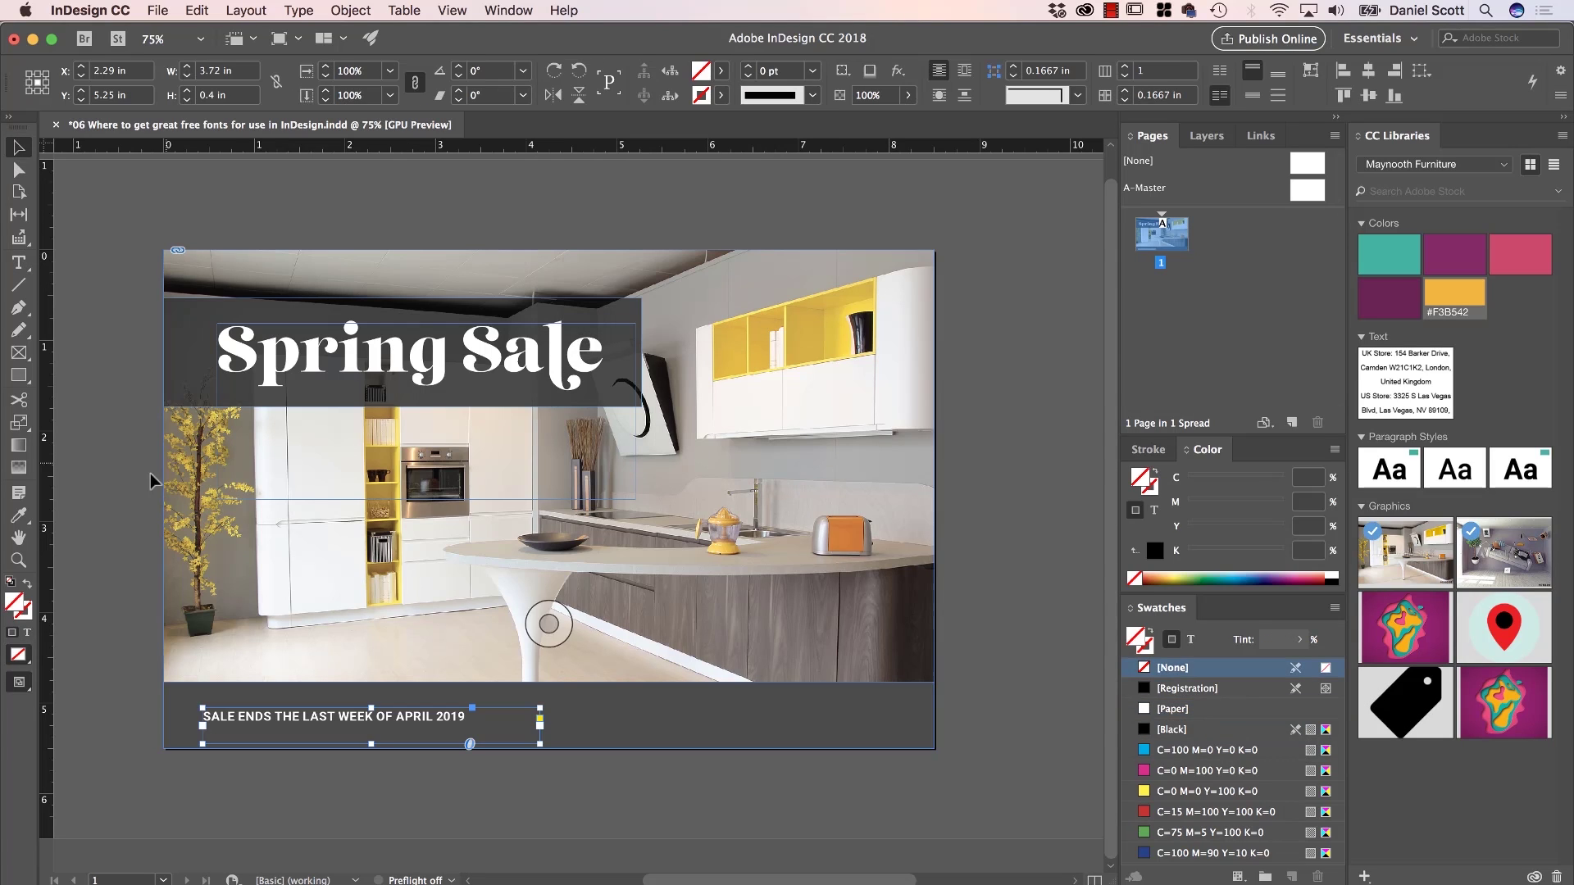
Preview the flyer without guides and set the footer sale text's font style to Regular
{"action": "left_click", "coordinate": [93, 539]}
{"action": "key", "text": "w"}
{"action": "left_click", "coordinate": [277, 718]}
{"action": "key", "text": "t"}
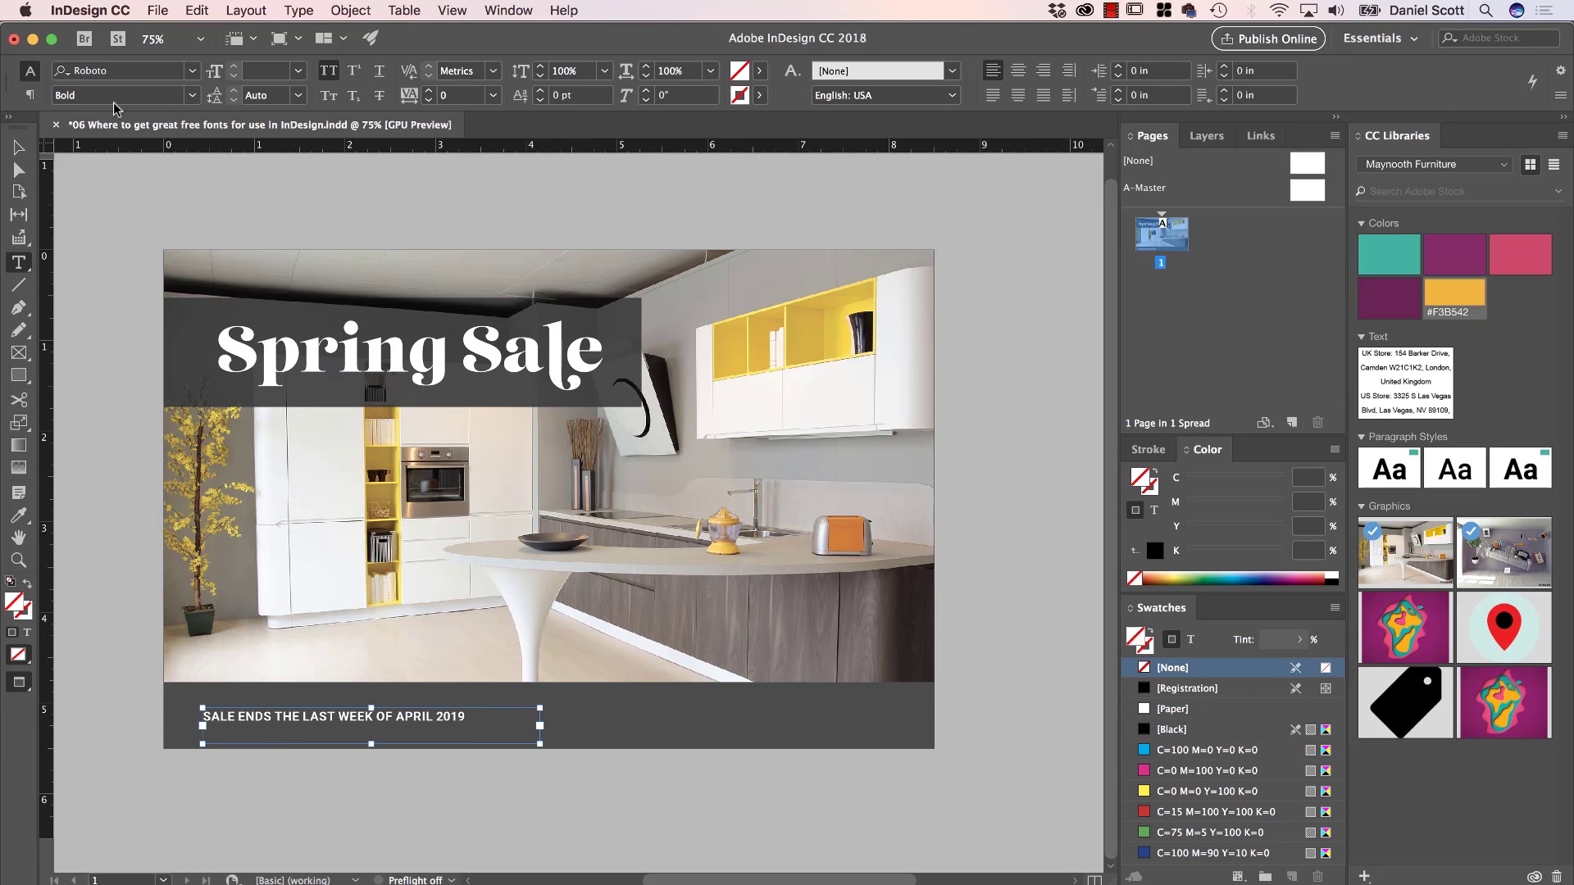
{"action": "left_click", "coordinate": [191, 96]}
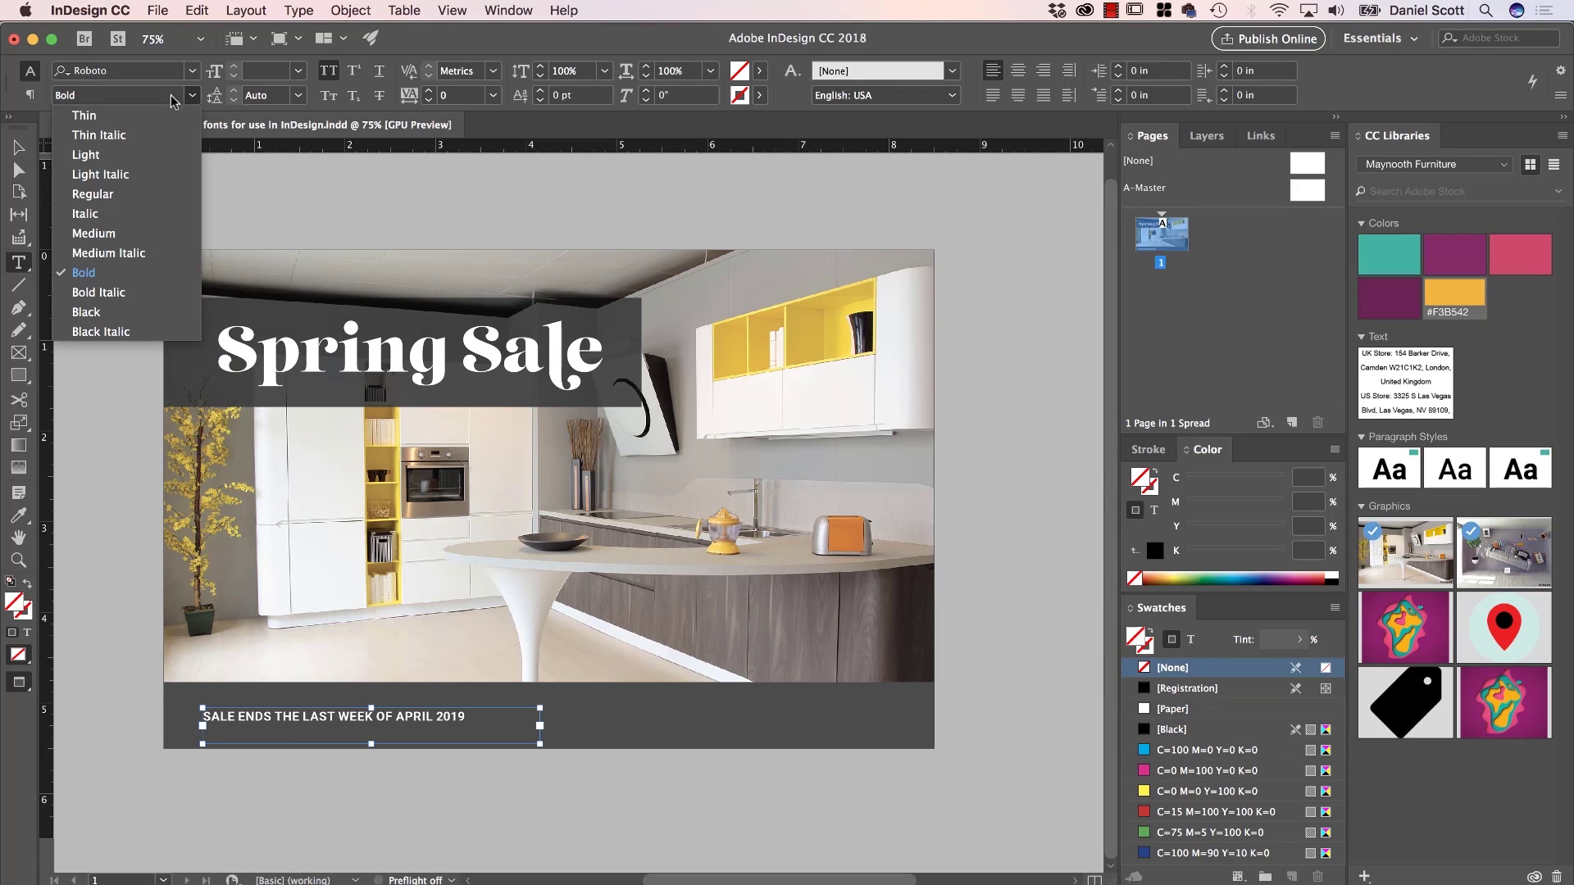
{"action": "left_click", "coordinate": [123, 195]}
{"action": "left_click", "coordinate": [20, 152]}
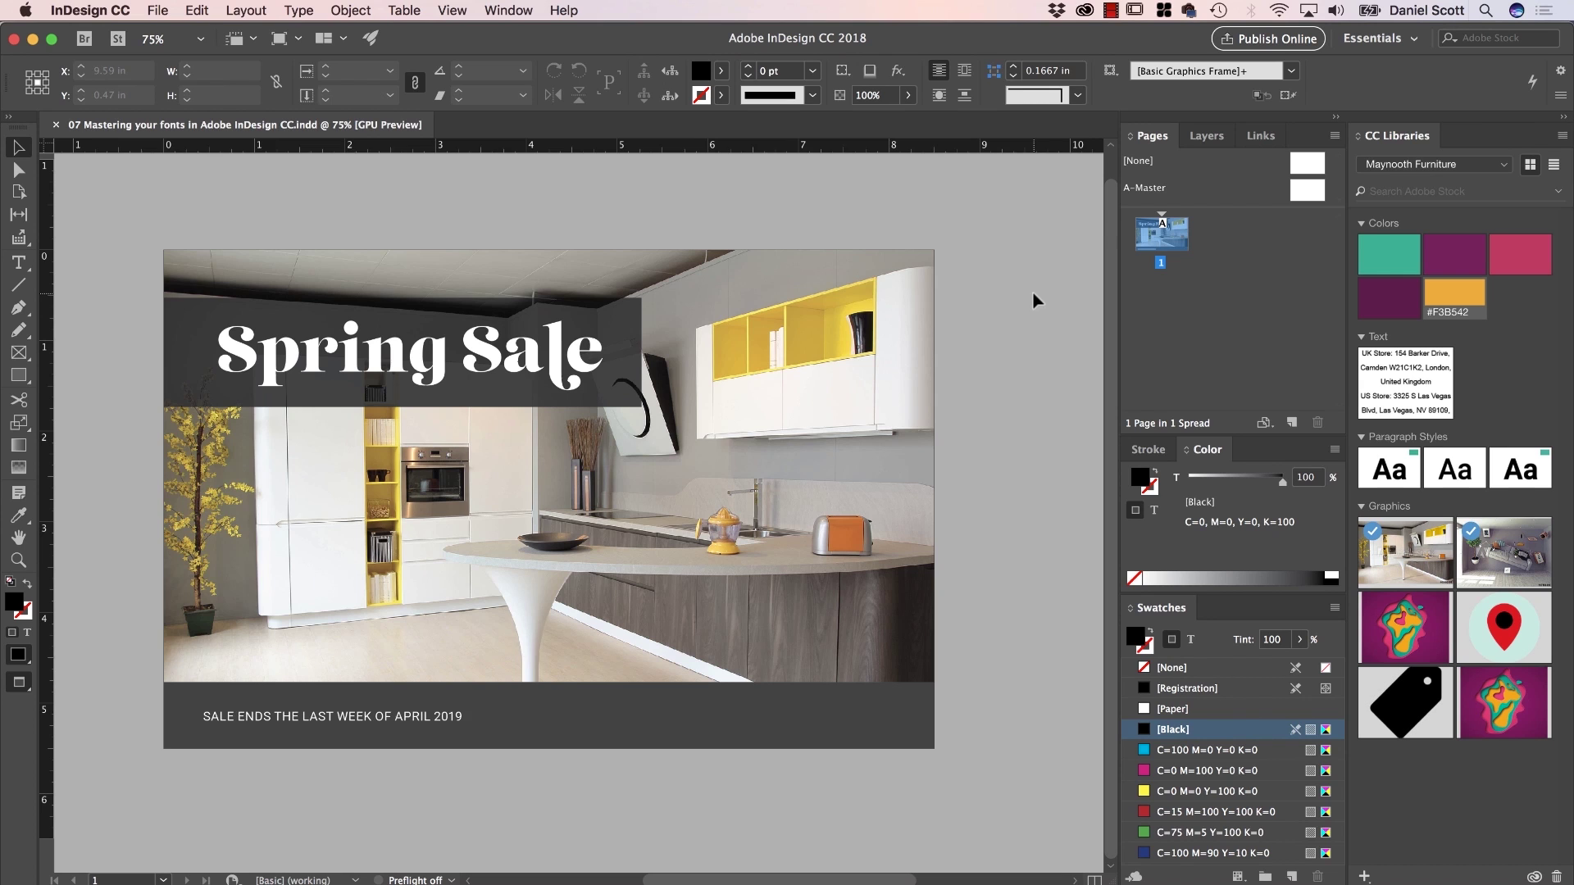
Create a text frame about 3.58 by 2.5 in beside the page with 35% off everything in store, and leave preview mode
{"action": "scroll", "coordinate": [1032, 292], "scroll_direction": "right", "scroll_amount": 10}
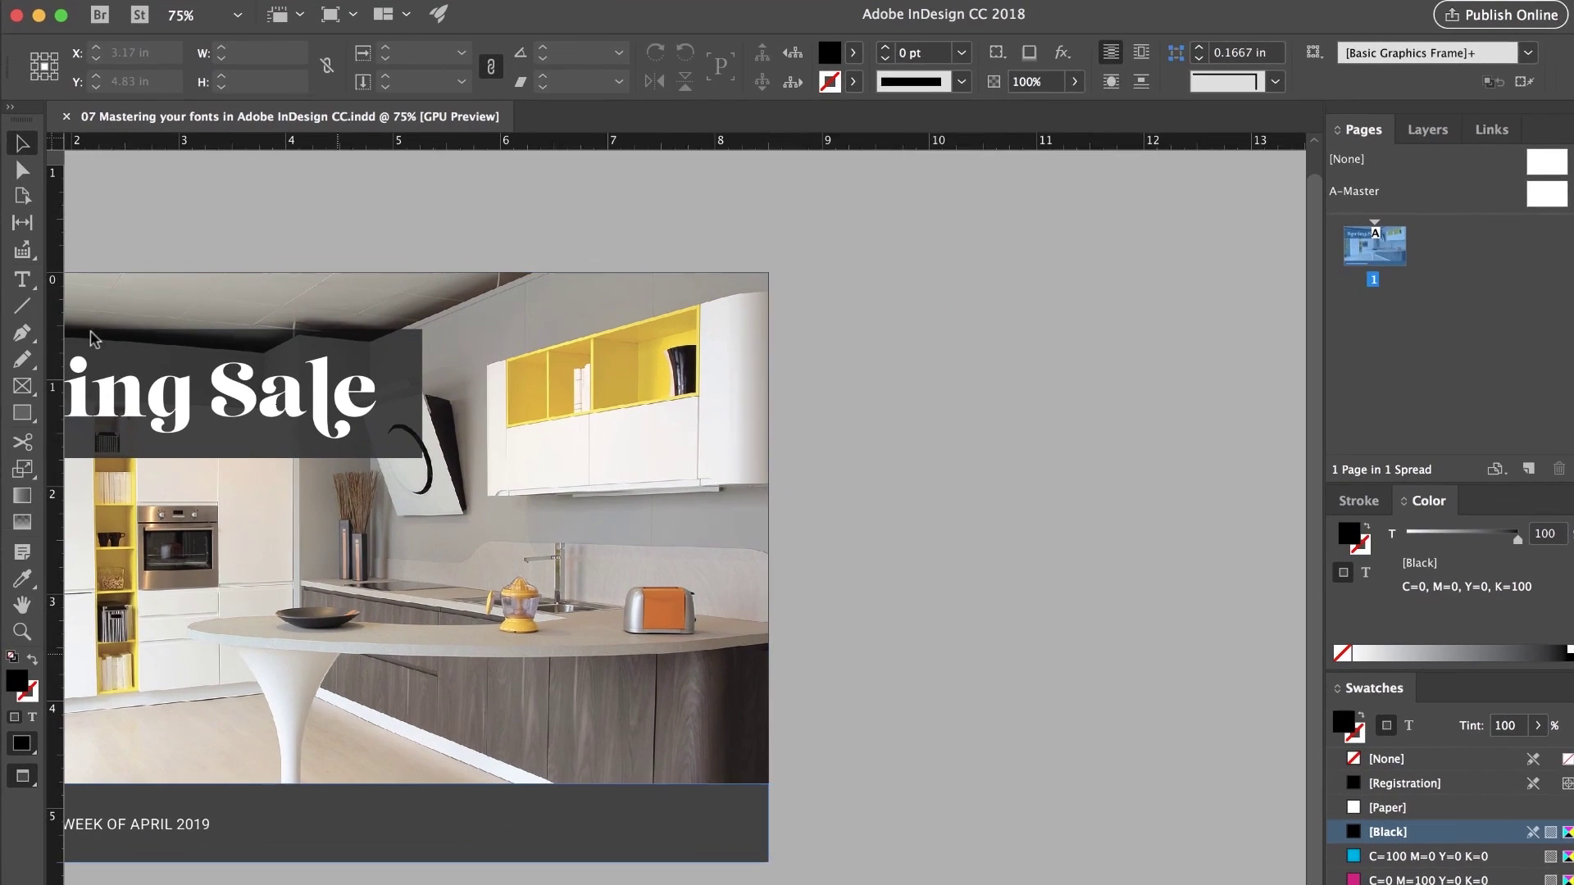
{"action": "key", "text": "t"}
{"action": "left_click_drag", "start_coordinate": [860, 323], "coordinate": [1180, 533]}
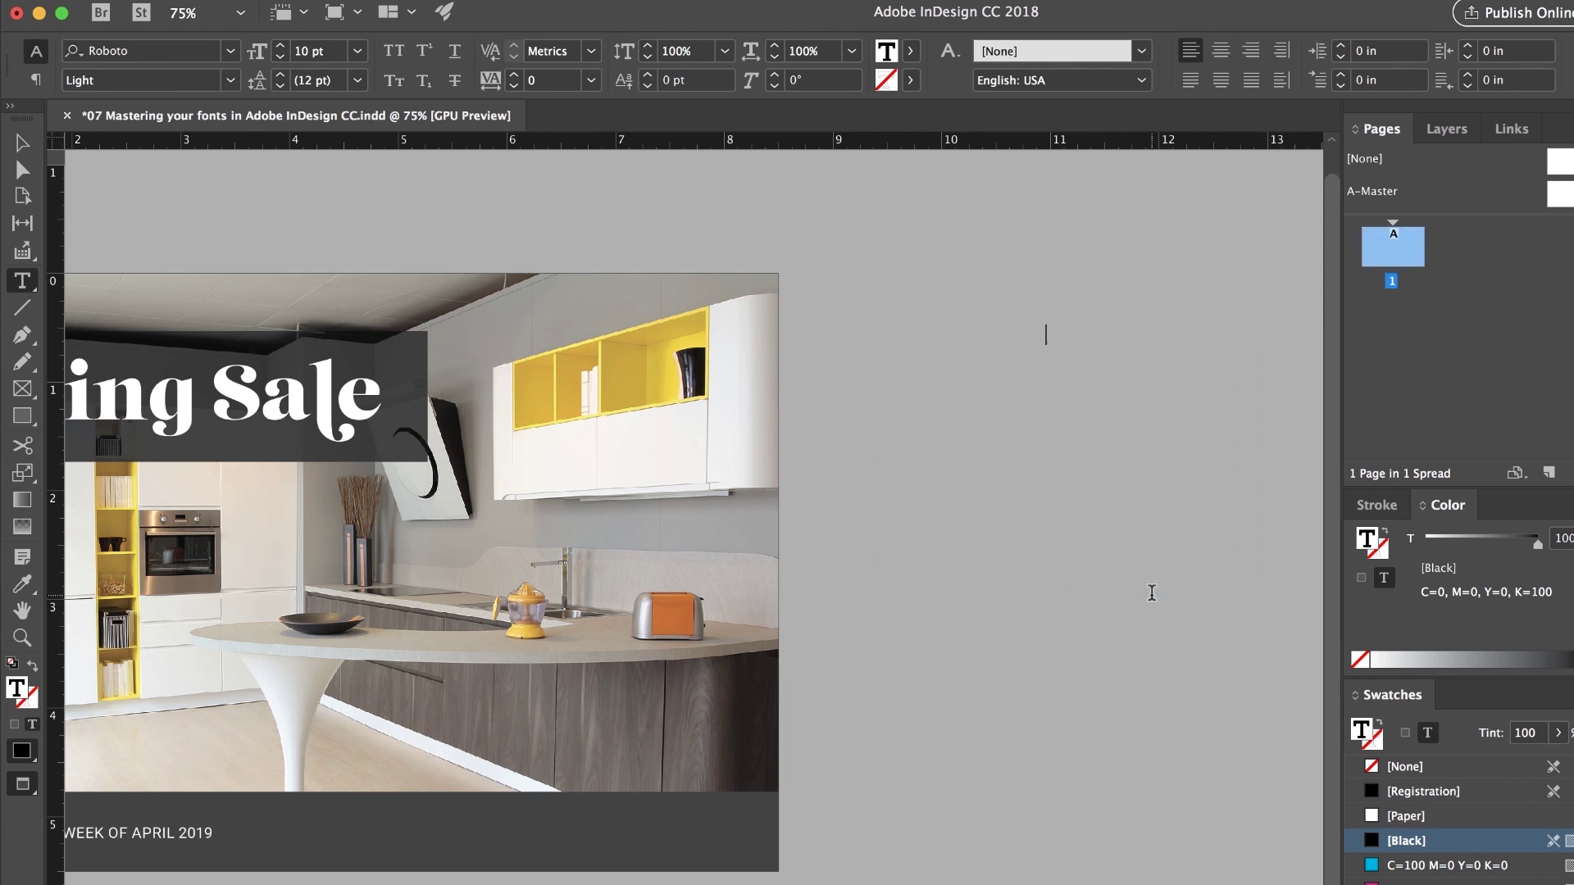
{"action": "key", "text": "Escape"}
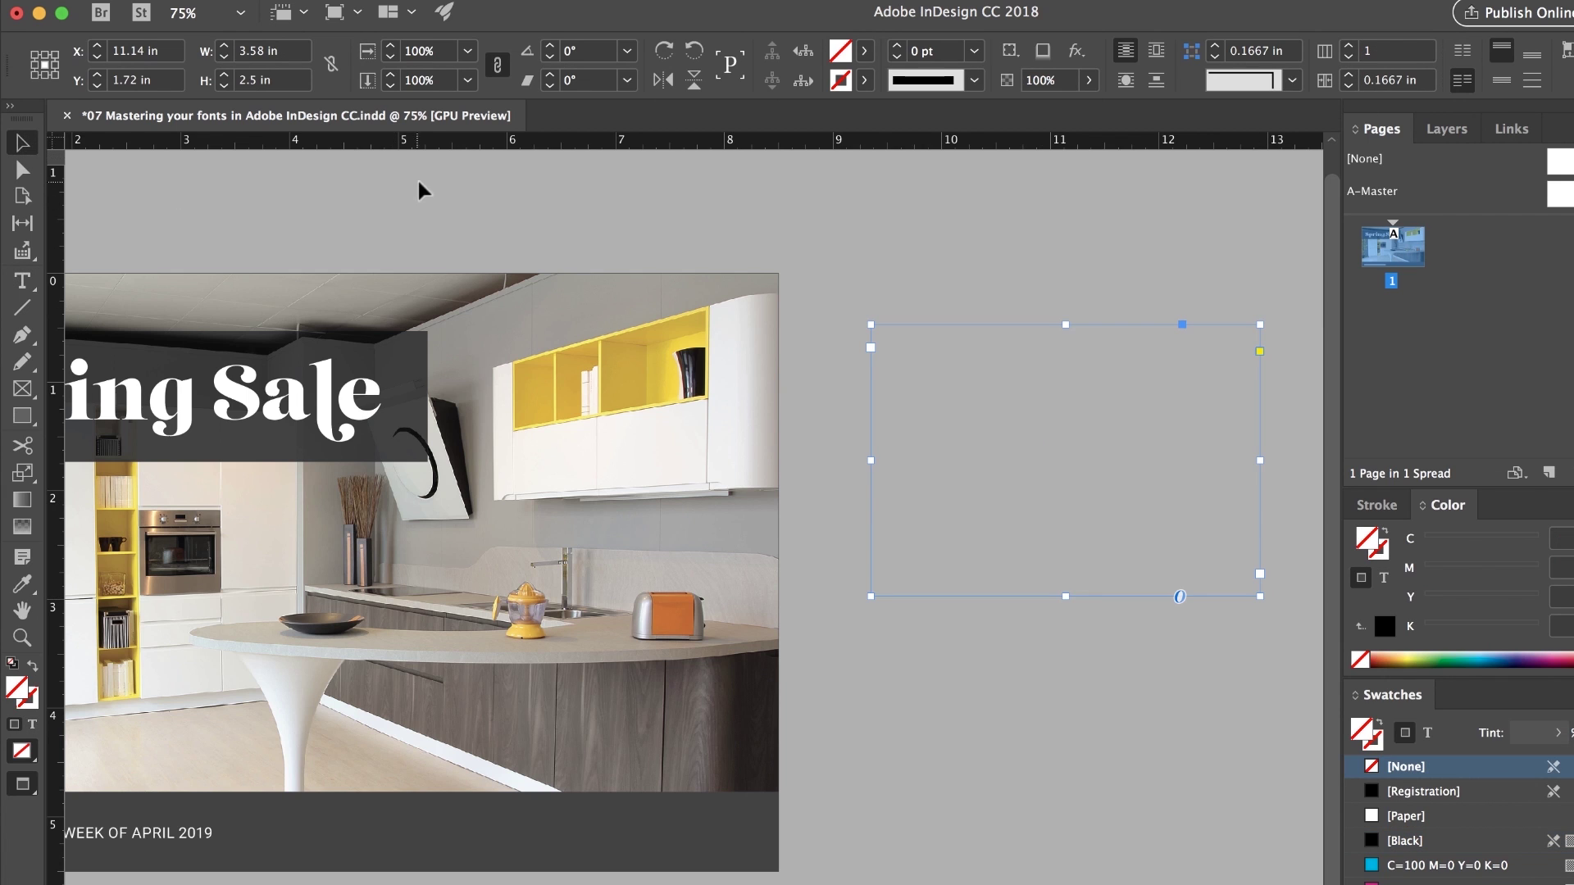
{"action": "left_click_drag", "start_coordinate": [16, 795], "coordinate": [78, 800]}
{"action": "left_click", "coordinate": [932, 279]}
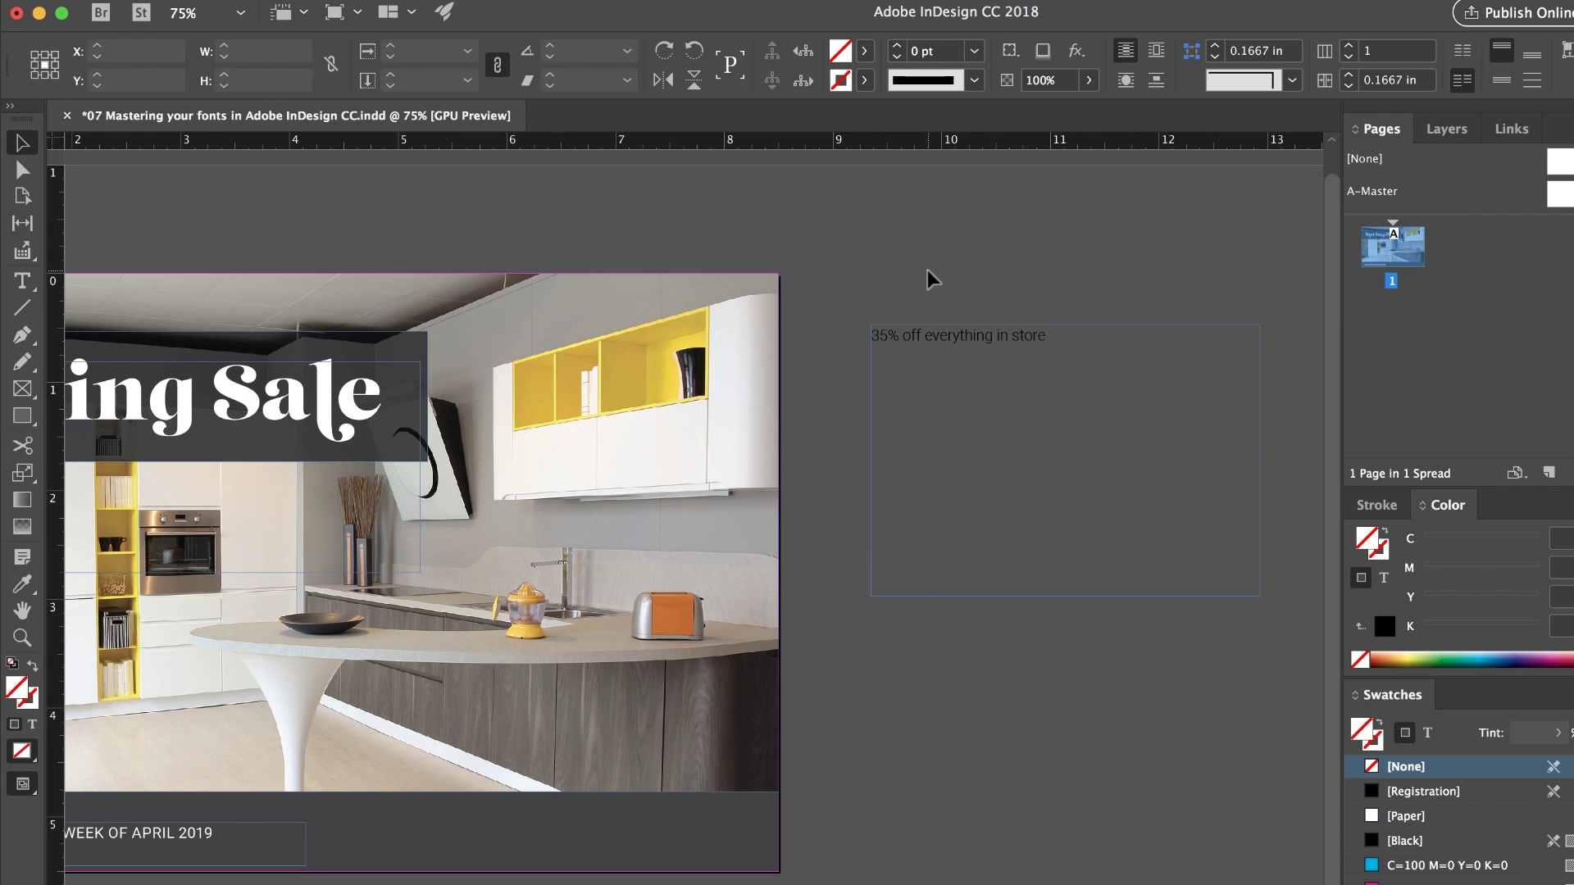
Select all the 35% off everything in store text and enlarge it to 32 pt
{"action": "left_click", "coordinate": [956, 376]}
{"action": "triple_click", "coordinate": [1016, 380]}
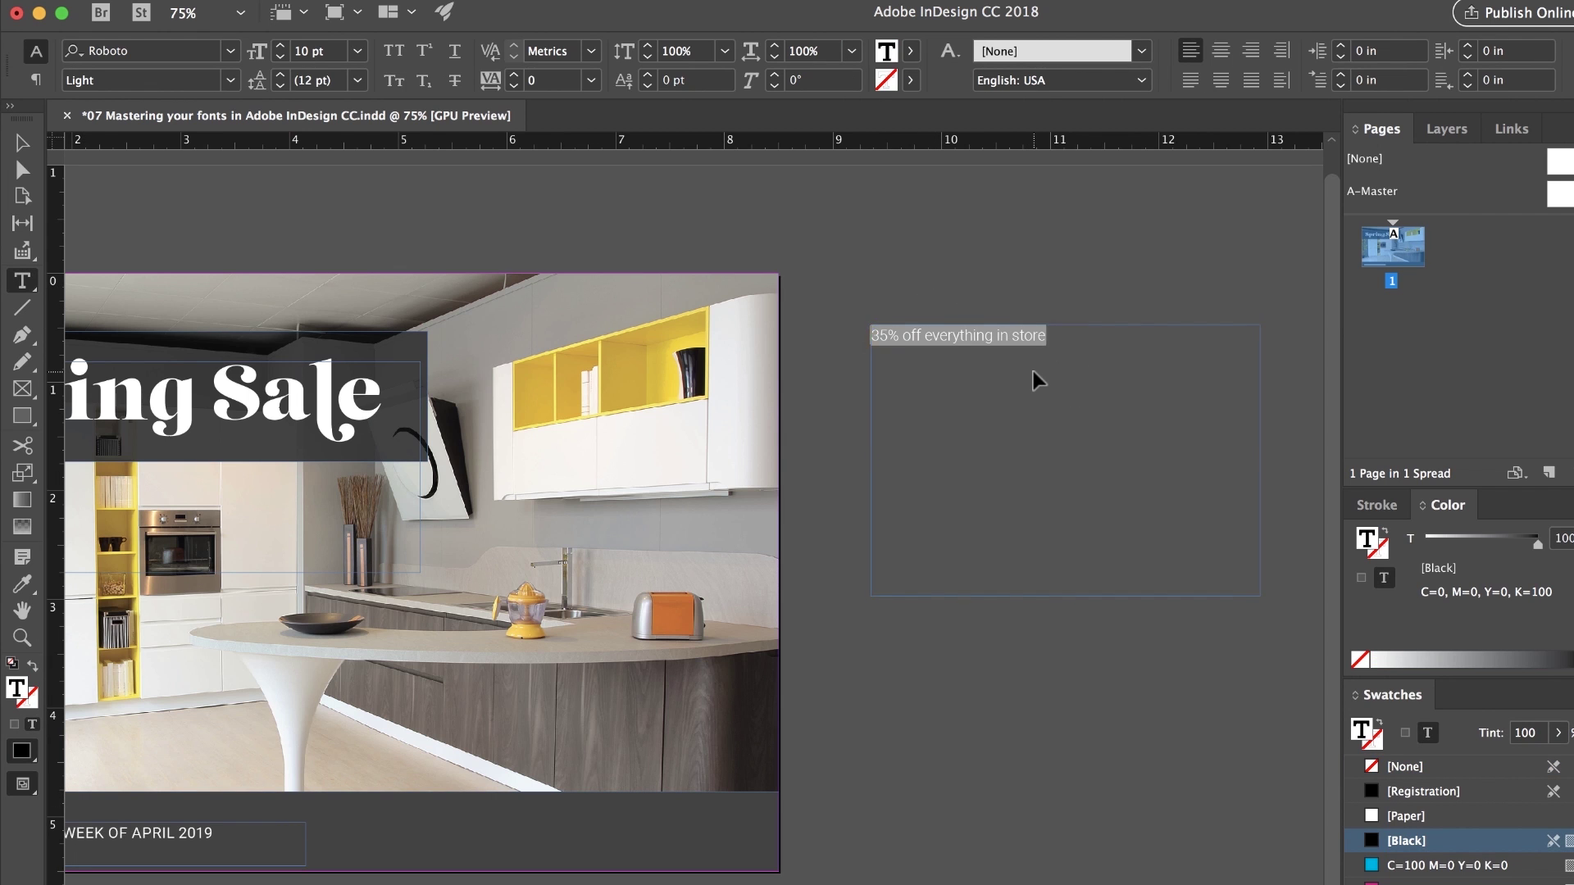
{"action": "key", "text": "super+shift+period"}
{"action": "key", "text": "super+shift+period"}
{"action": "key", "text": "super+shift+period"}
{"action": "key", "text": "super+shift+period"}
{"action": "key", "text": "super+shift+period"}
{"action": "key", "text": "super+shift+period"}
{"action": "key", "text": "super+shift+period"}
{"action": "key", "text": "super+shift+period"}
{"action": "key", "text": "super+shift+period"}
{"action": "key", "text": "super+shift+period"}
{"action": "key", "text": "super+shift+period"}
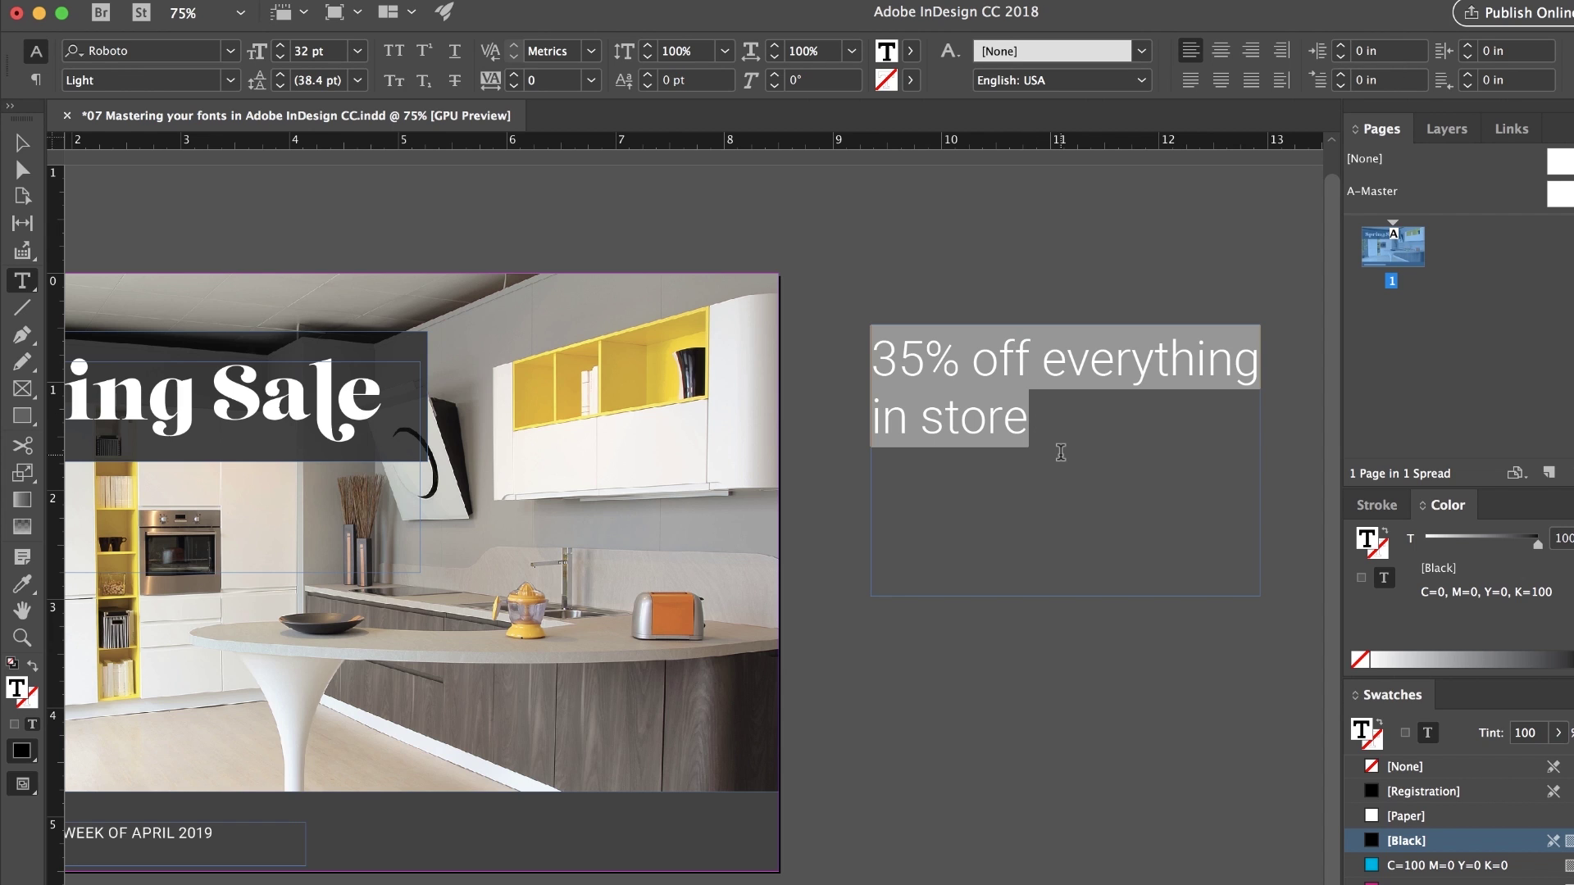
Shrink the selected promotional text in increments and enlarge it back to 32 pt
{"action": "key", "text": "super"}
{"action": "key", "text": "super+shift+comma"}
{"action": "key", "text": "super+shift+comma"}
{"action": "key", "text": "super+shift+comma"}
{"action": "key", "text": "super+shift+comma"}
{"action": "key", "text": "super+shift+comma"}
{"action": "key", "text": "super+shift+period"}
{"action": "key", "text": "super+shift+period"}
{"action": "key", "text": "super+shift+period"}
{"action": "key", "text": "super+shift+period"}
{"action": "key", "text": "super+shift+period"}
Select the promotional text's frame as a whole and set its font to Lust
{"action": "key", "text": "Escape"}
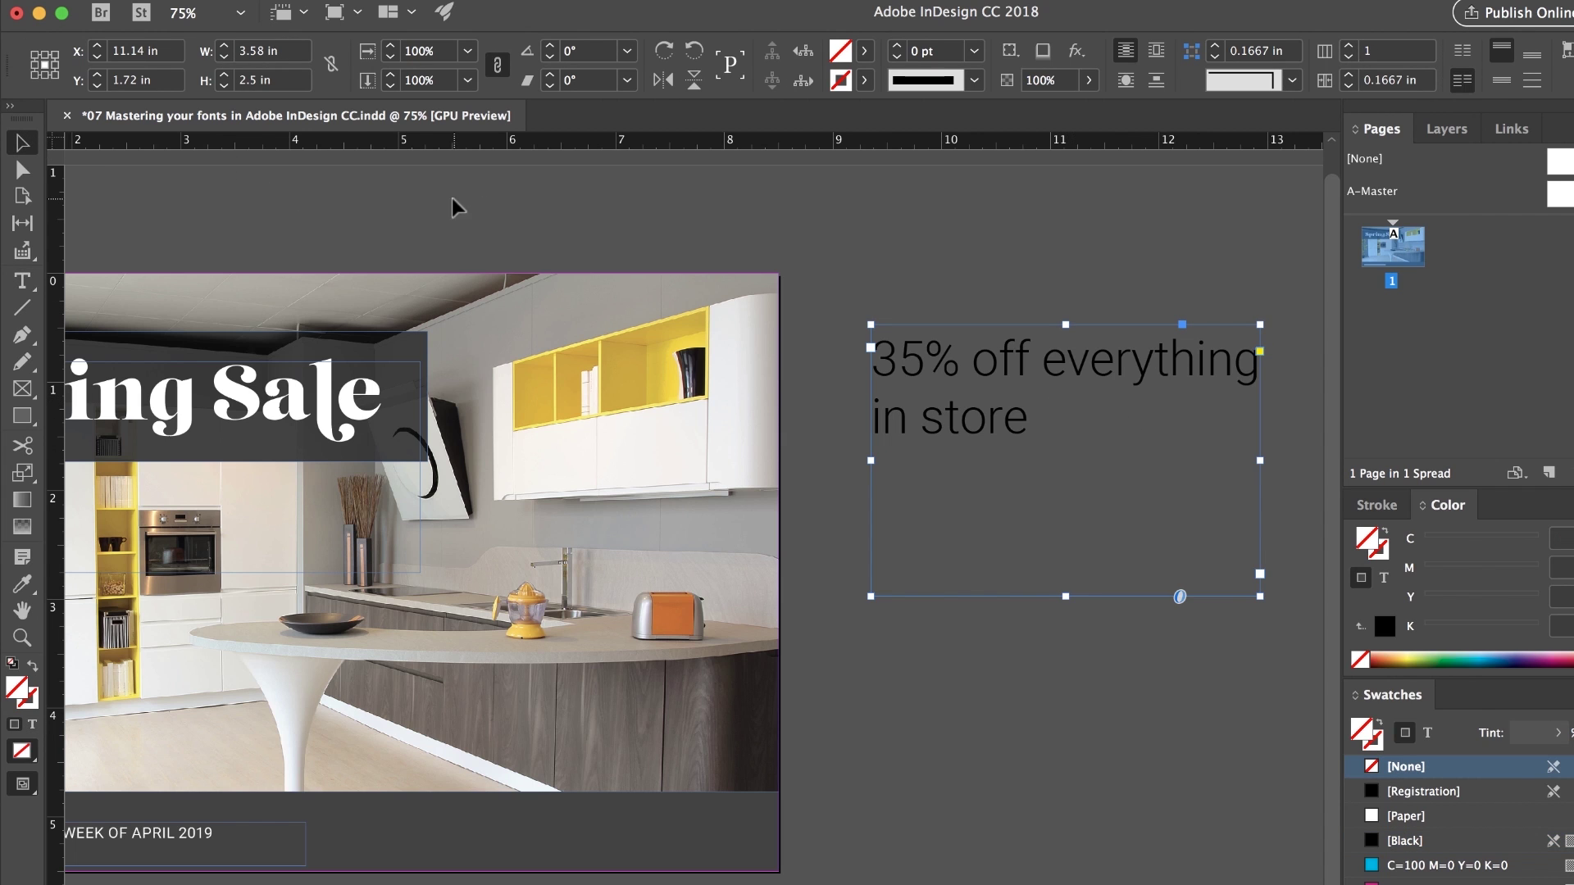
{"action": "left_click", "coordinate": [22, 280]}
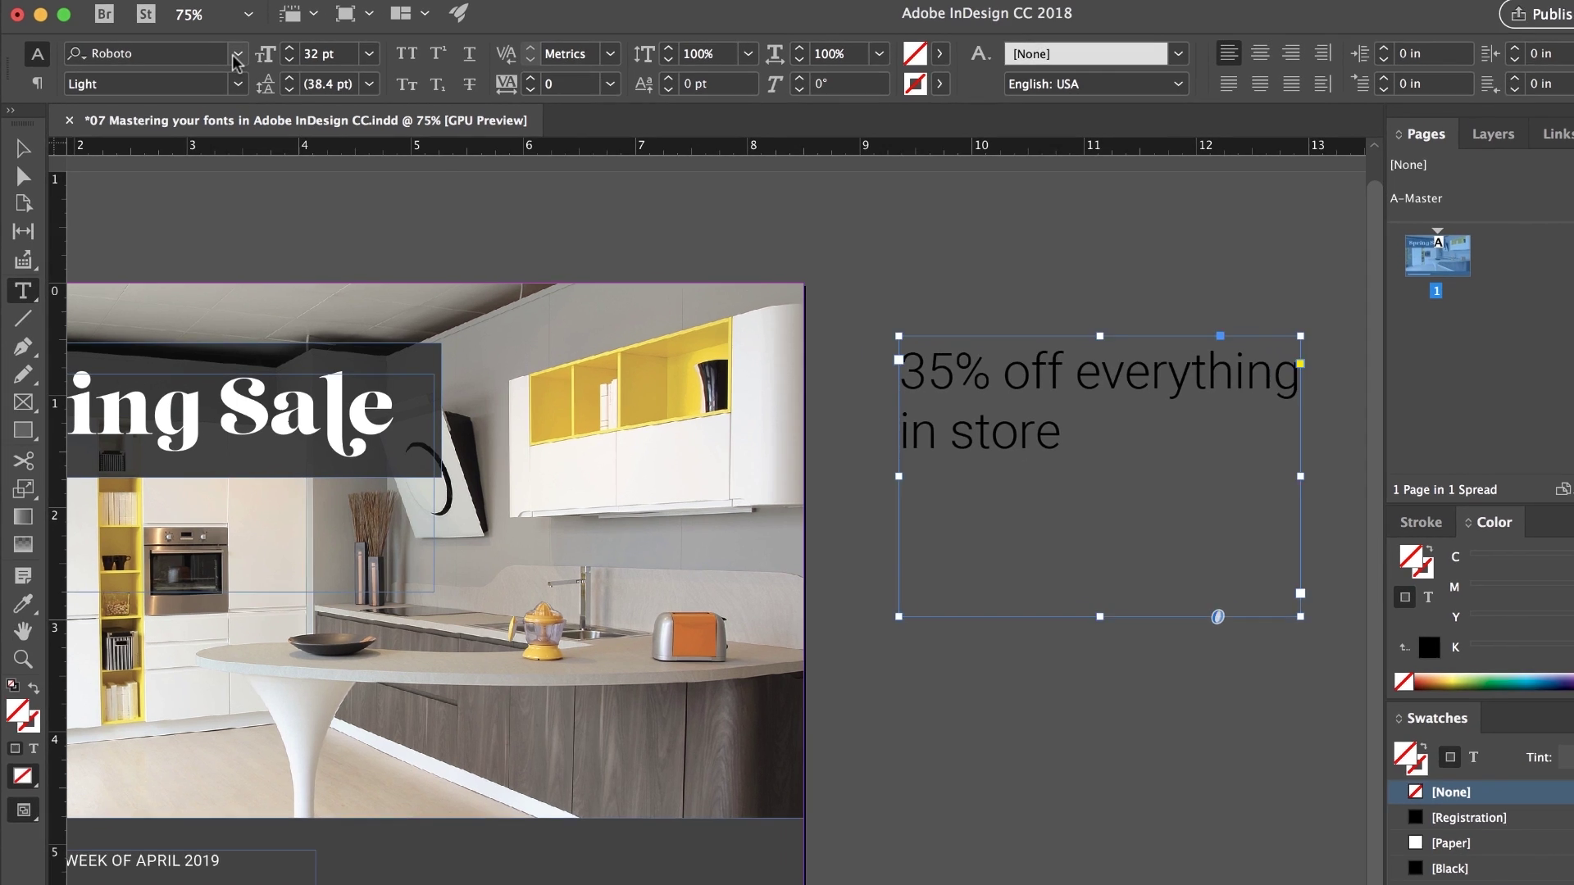
{"action": "left_click", "coordinate": [231, 51]}
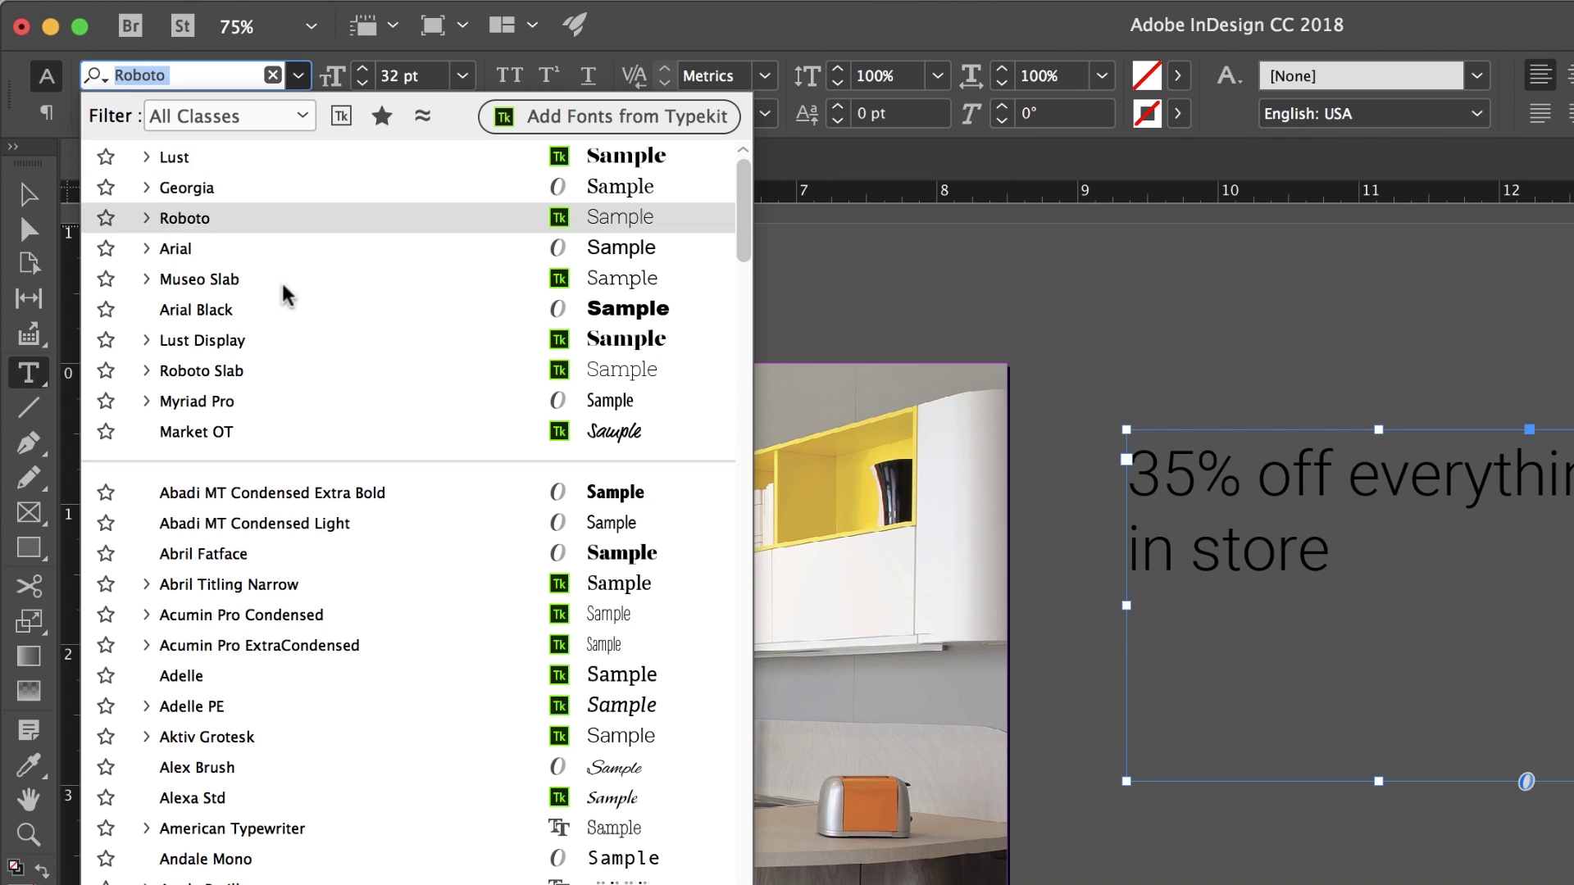
{"action": "left_click", "coordinate": [182, 158]}
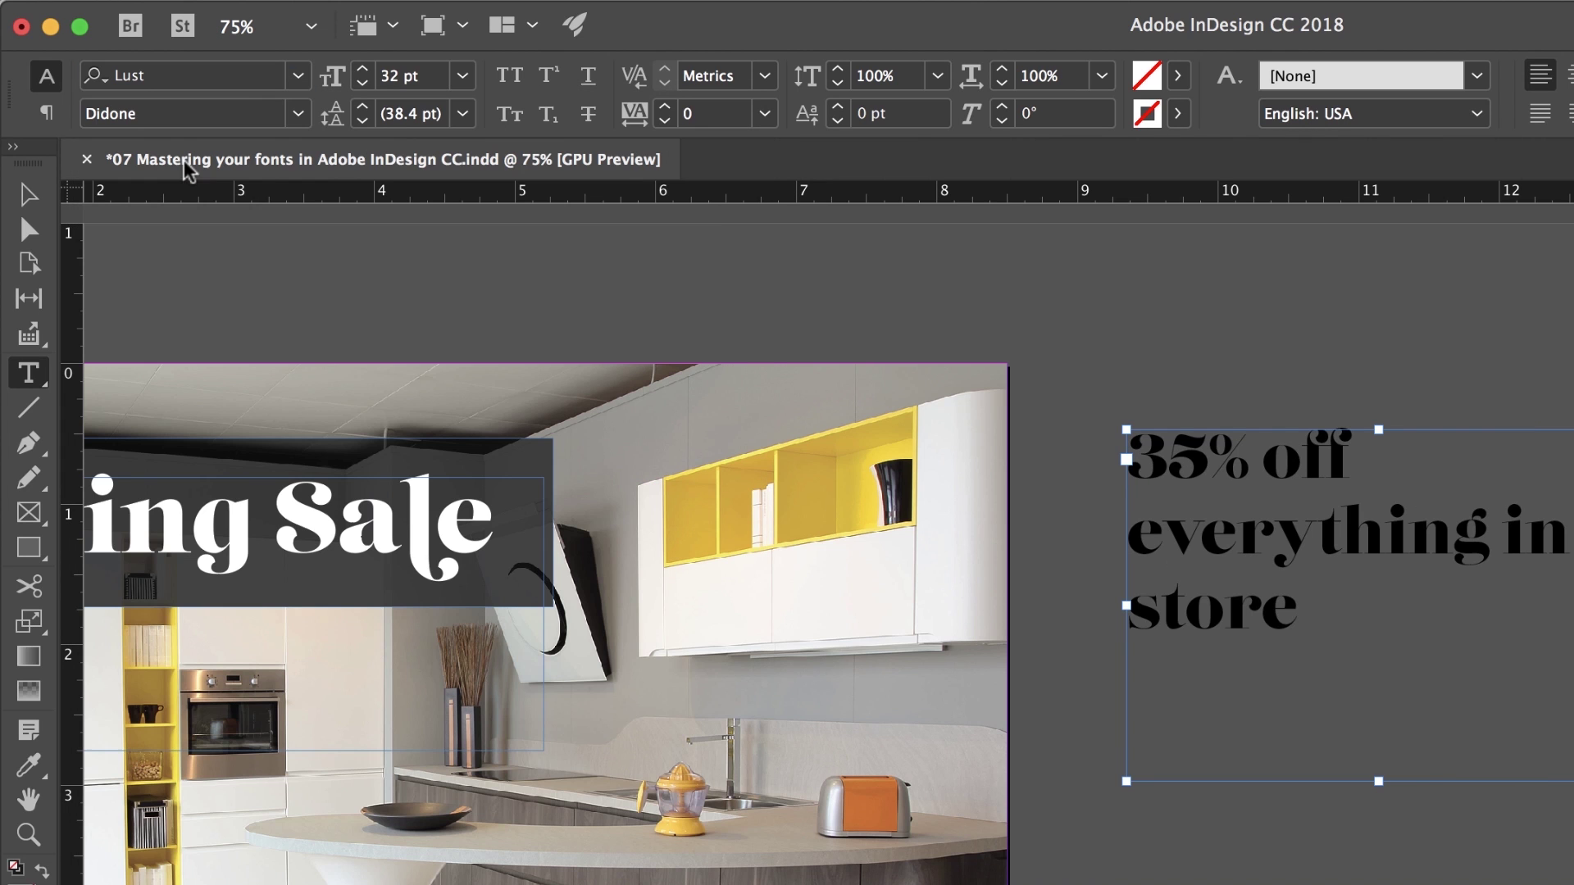
Filter the fonts to those similar to Lust Didone and apply Carina Pro to the promotional text
{"action": "left_click", "coordinate": [297, 75]}
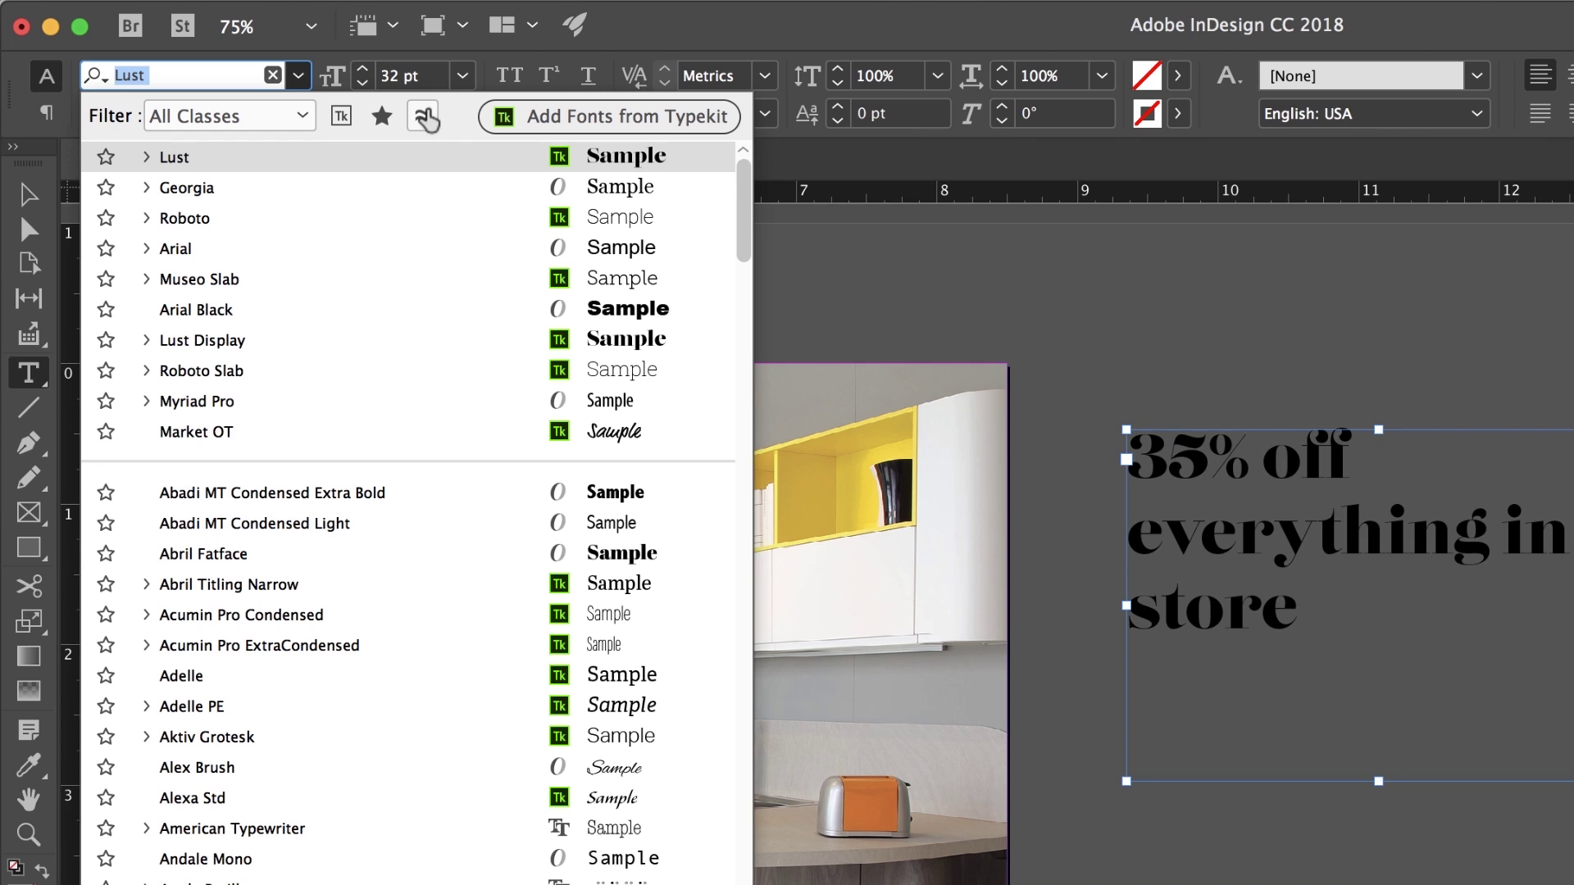
{"action": "left_click", "coordinate": [421, 123]}
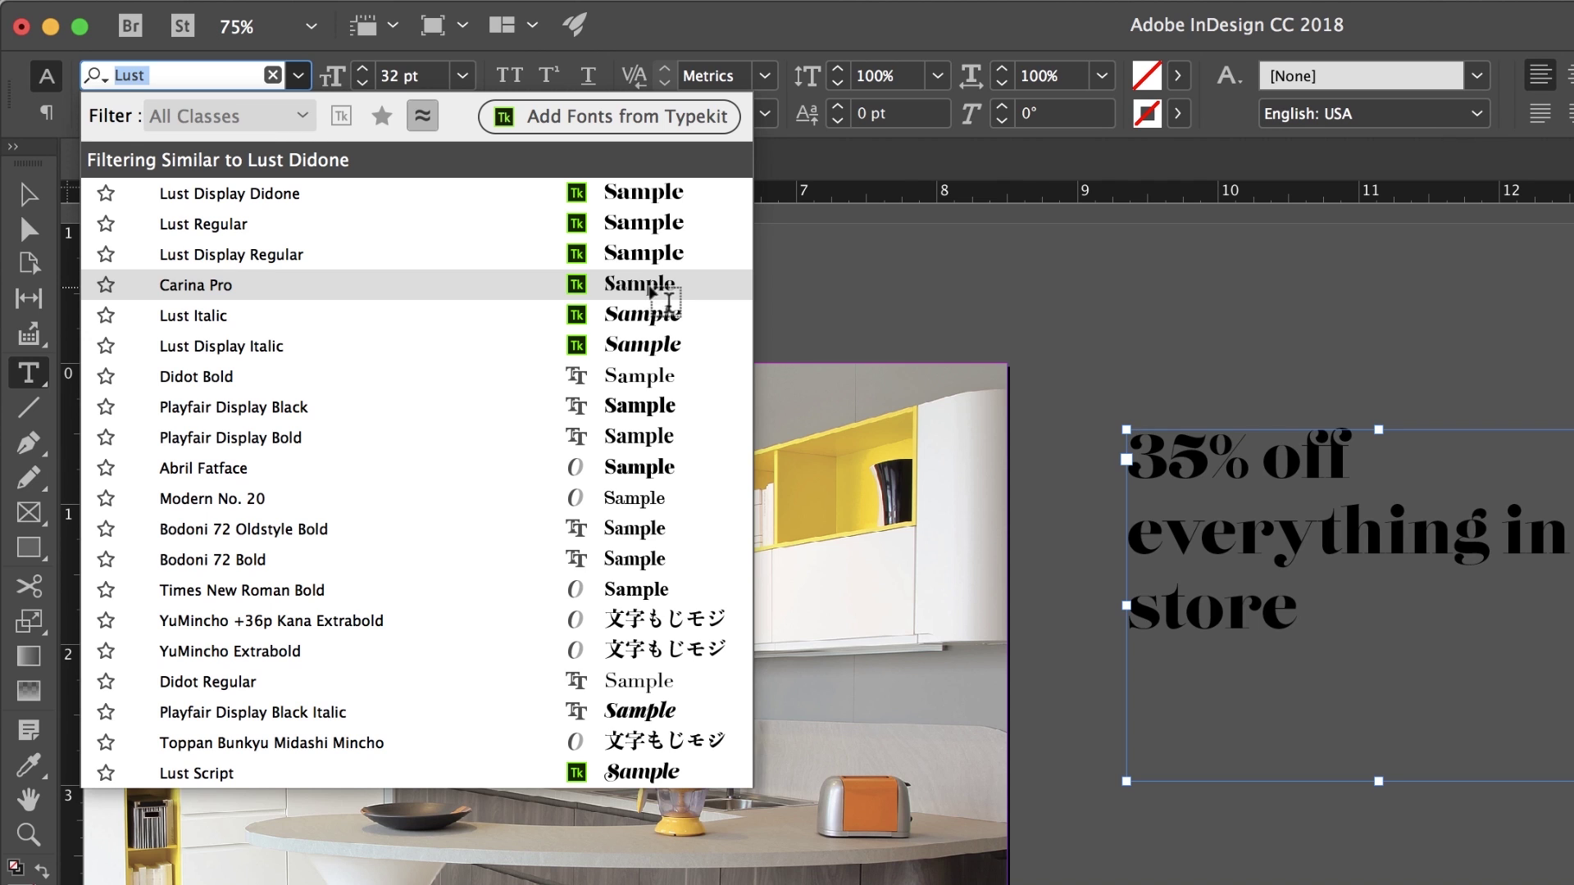
{"action": "left_click", "coordinate": [647, 291]}
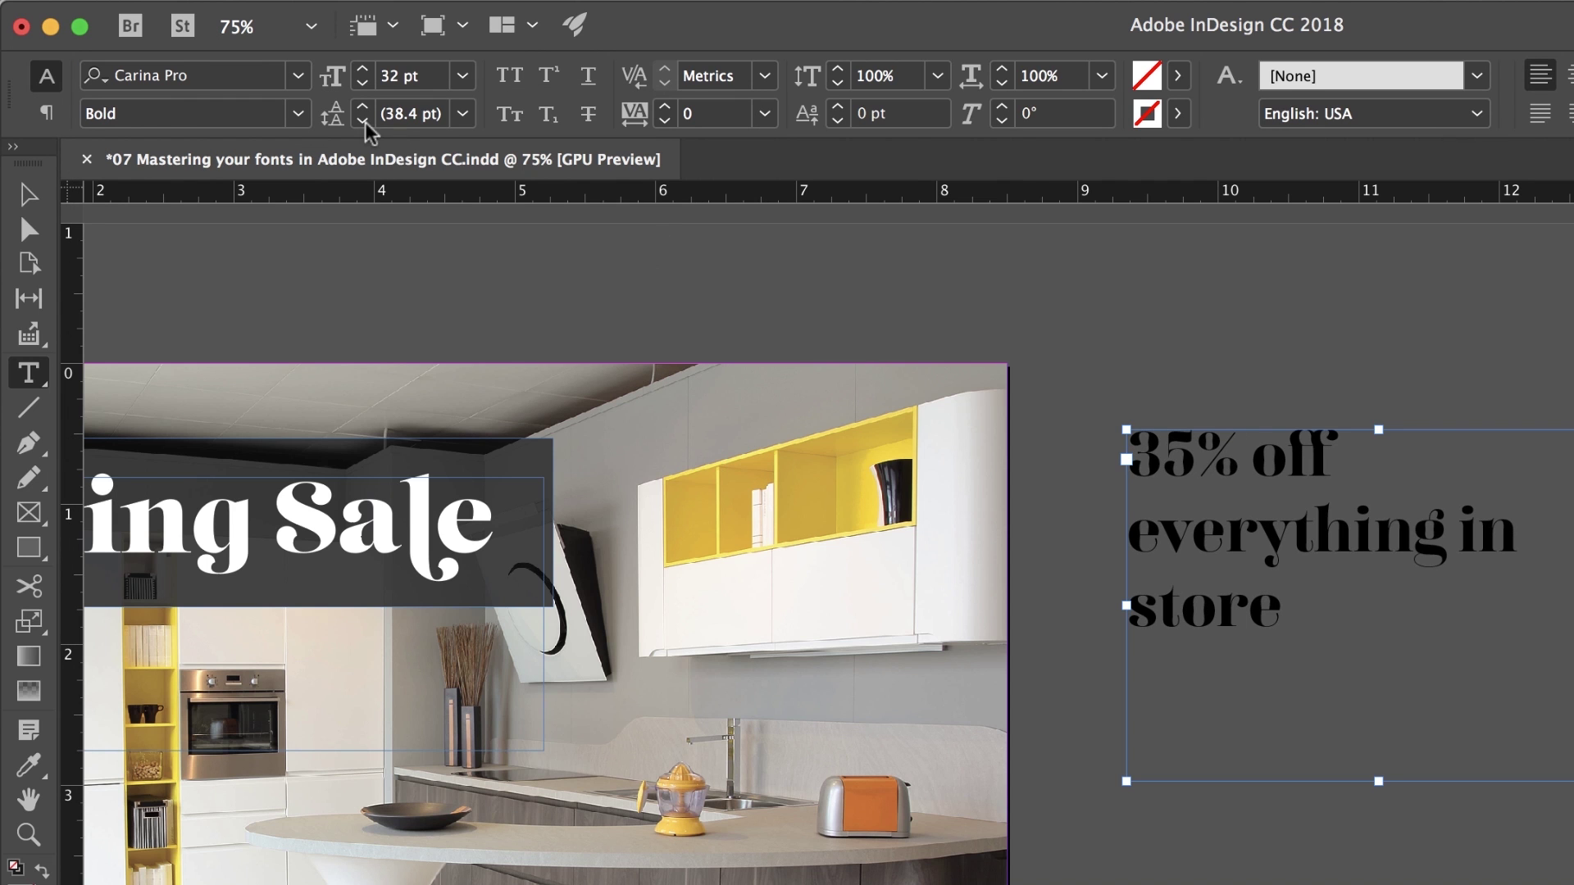
List the fonts similar to Carina Pro Bold and turn the similar-fonts filter off
{"action": "left_click", "coordinate": [299, 76]}
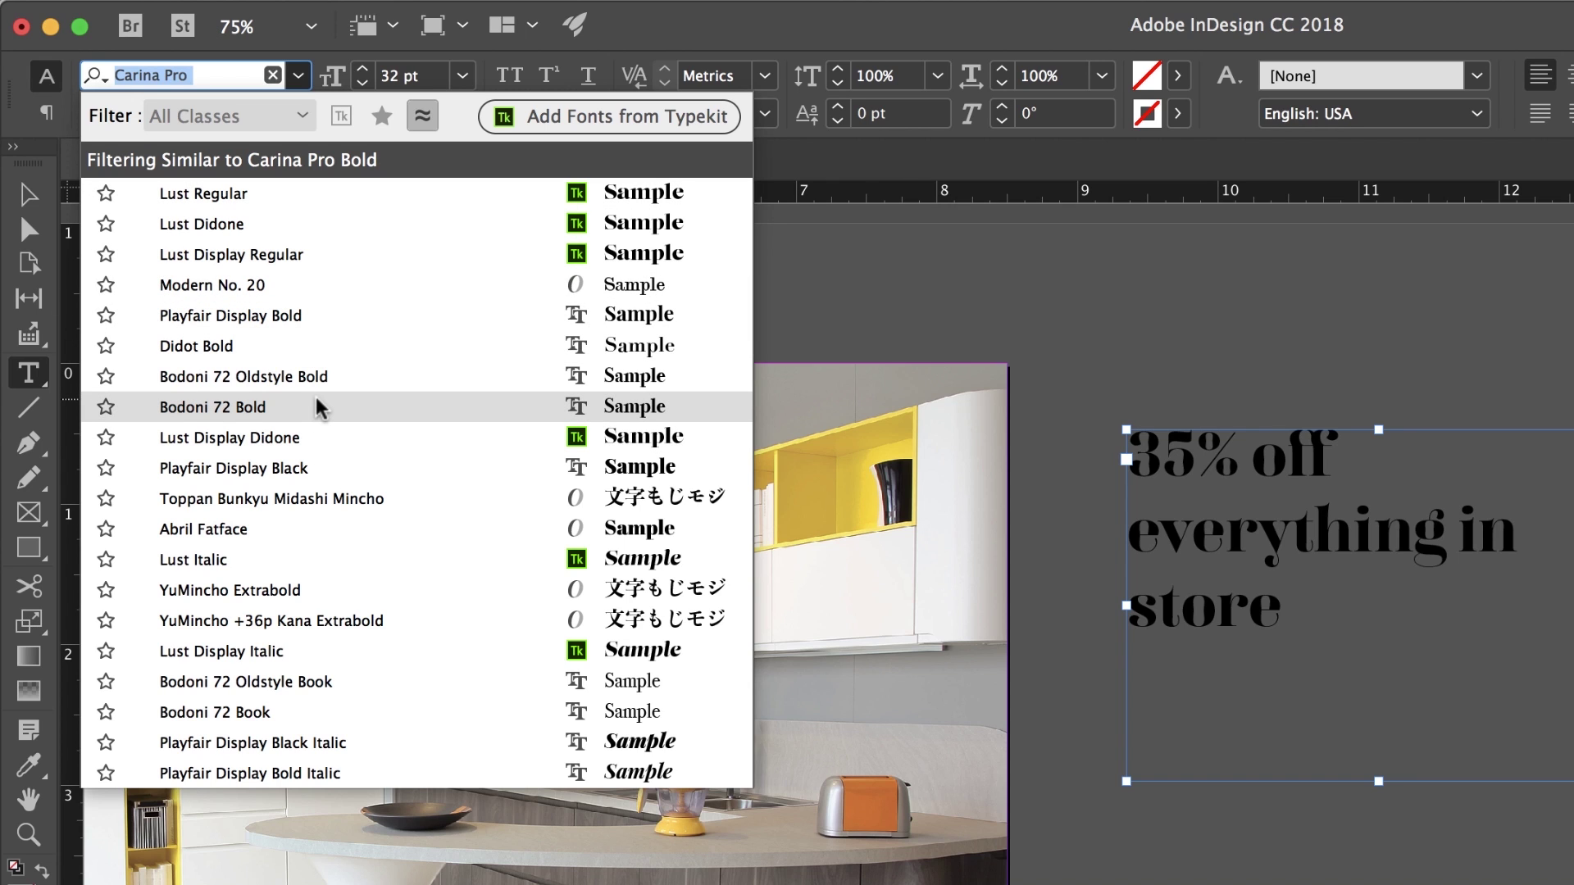
{"action": "left_click", "coordinate": [422, 119]}
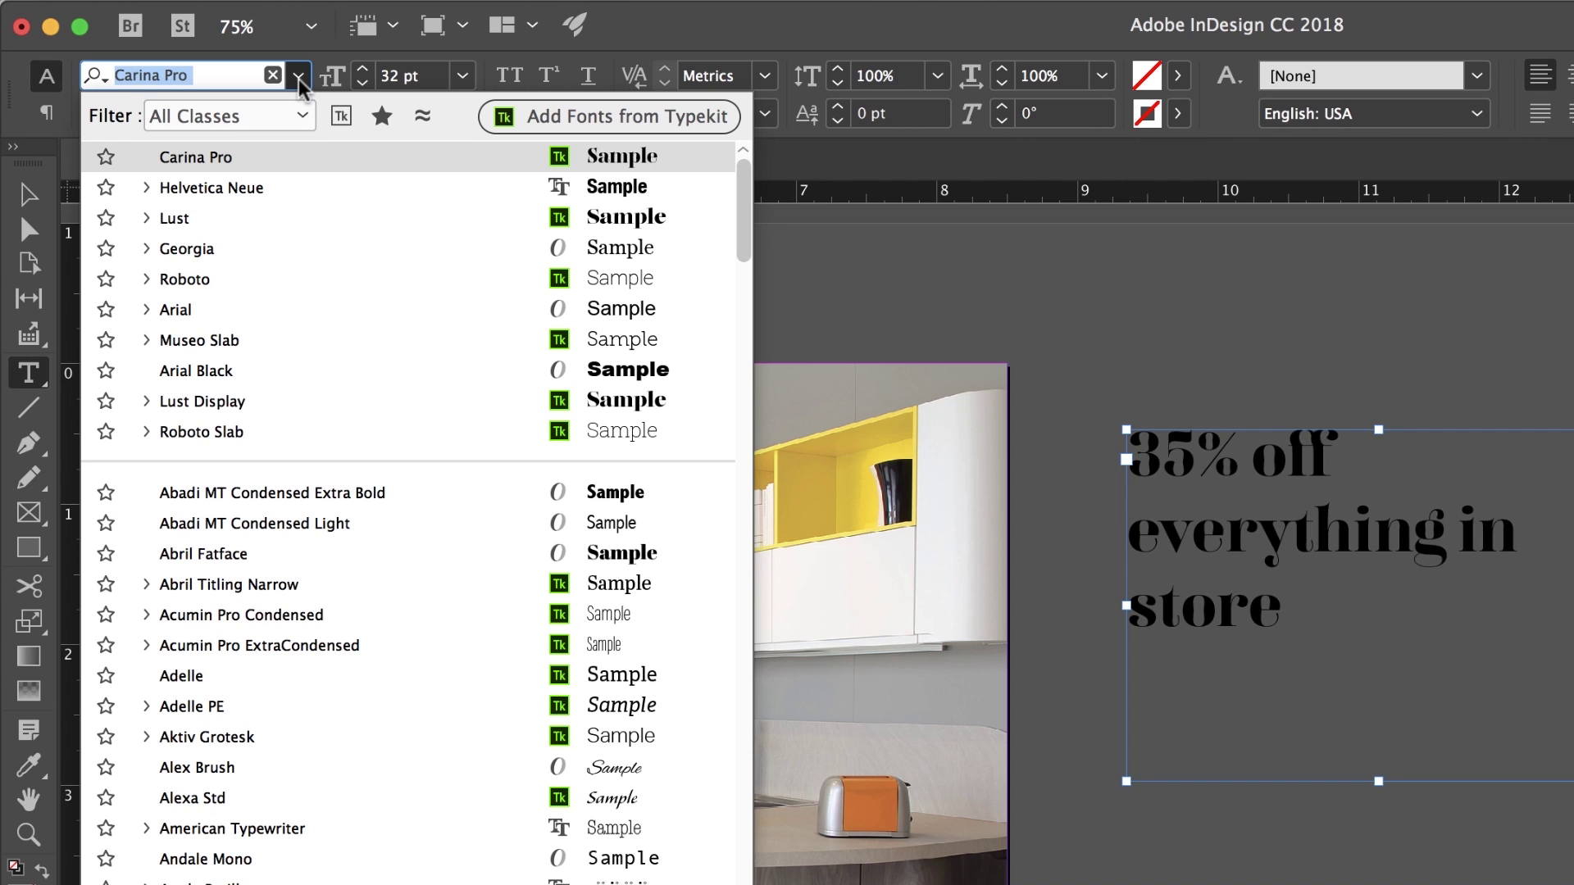
Mark Roboto, Roboto Slab and Lust as favorite fonts in the font list
{"action": "scroll", "coordinate": [284, 647], "scroll_direction": "down", "scroll_amount": 20}
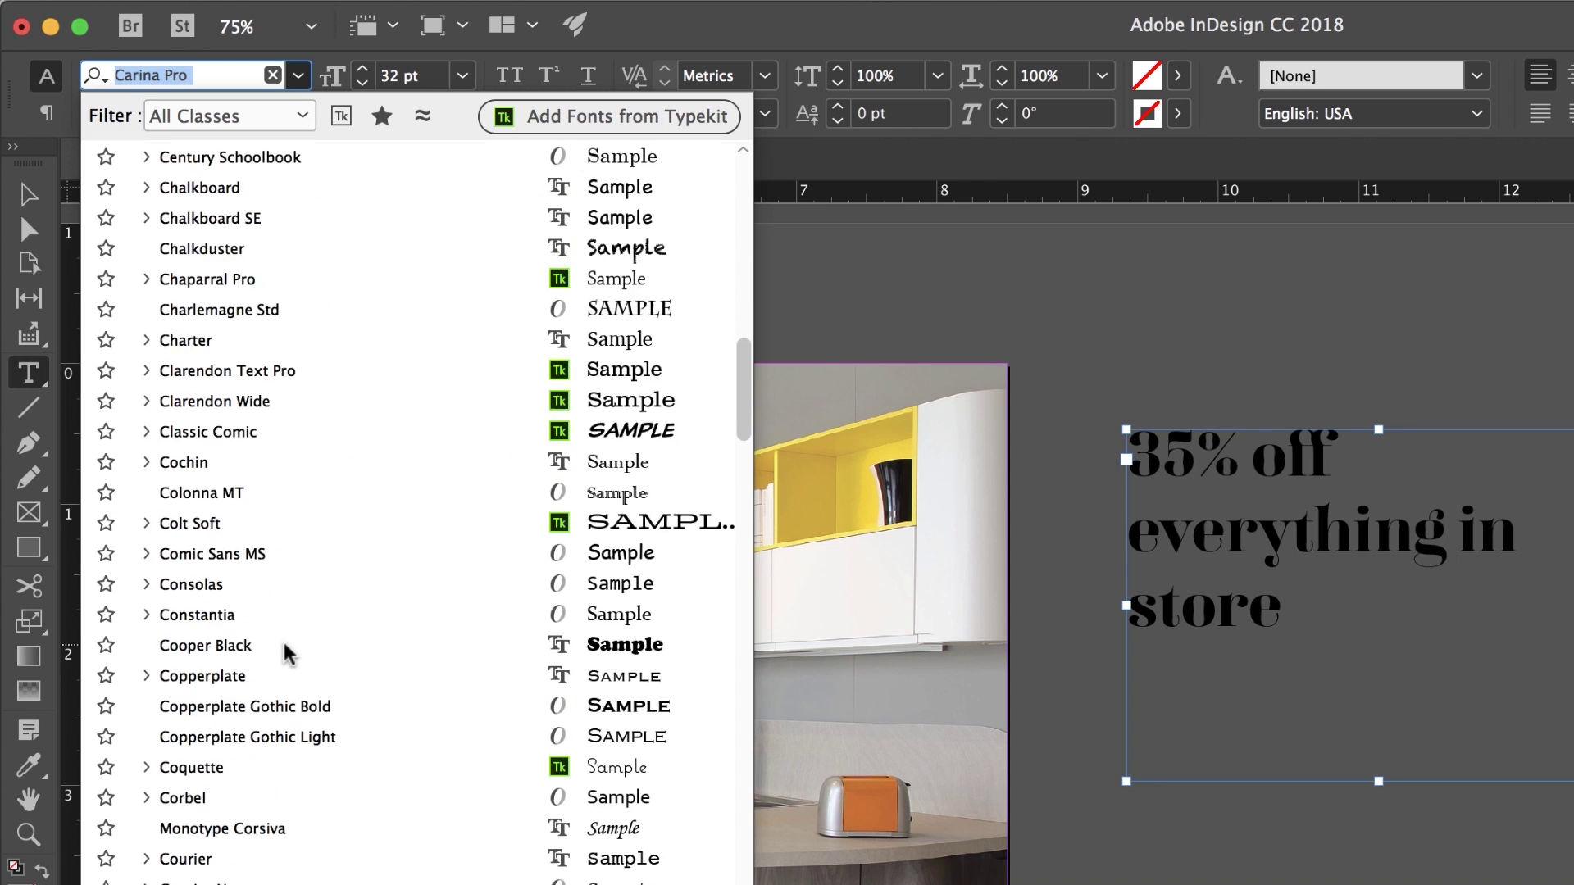
{"action": "scroll", "coordinate": [287, 651], "scroll_direction": "up", "scroll_amount": 3}
{"action": "scroll", "coordinate": [286, 652], "scroll_direction": "up", "scroll_amount": 20}
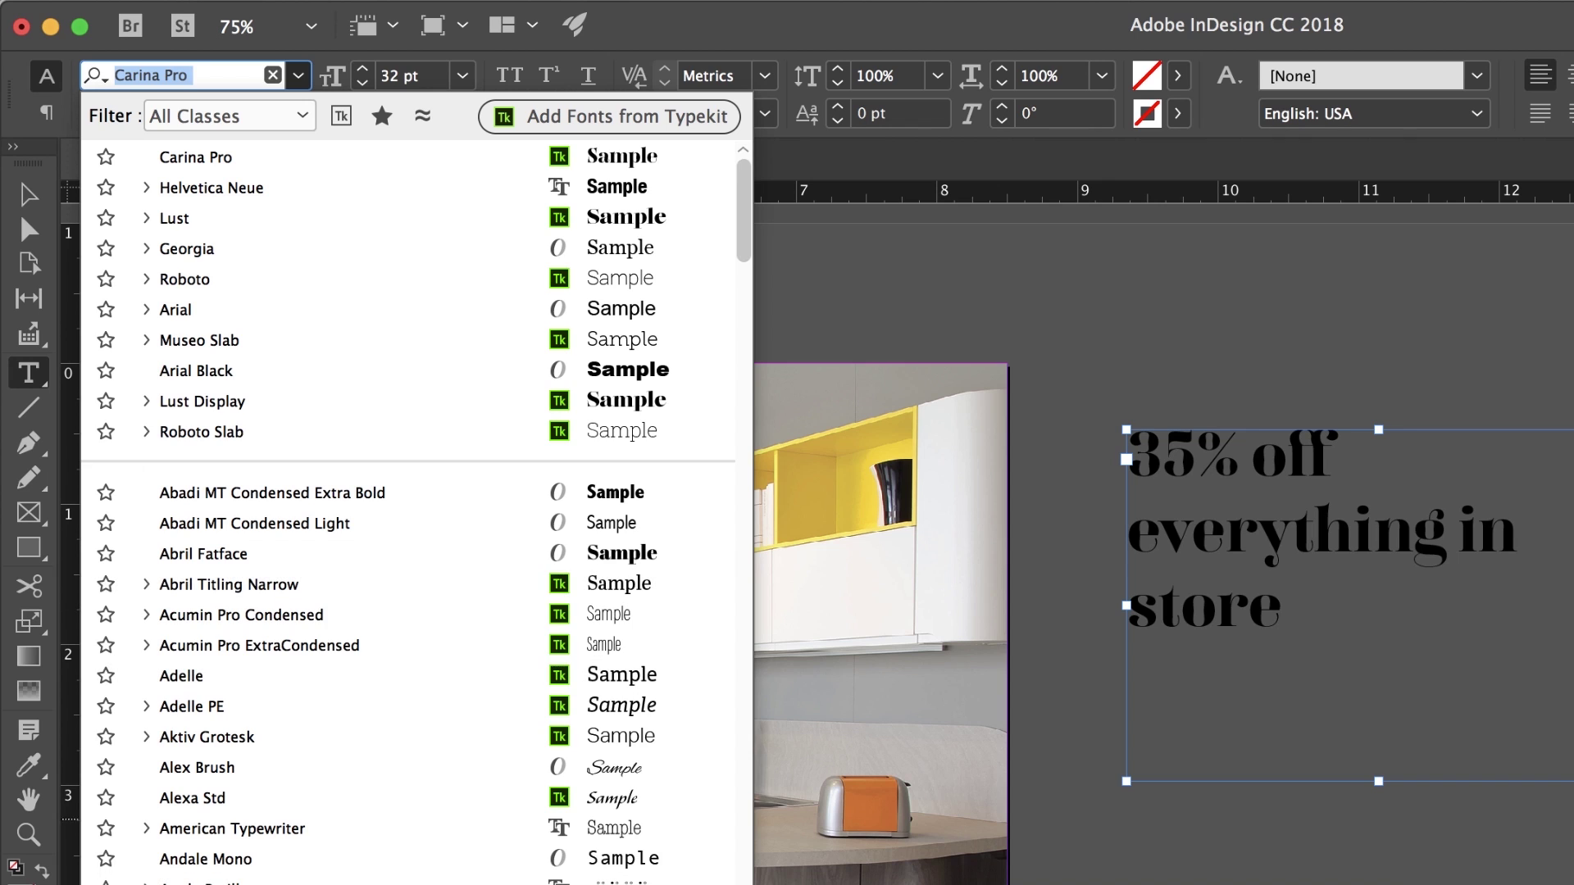
{"action": "left_click", "coordinate": [106, 279]}
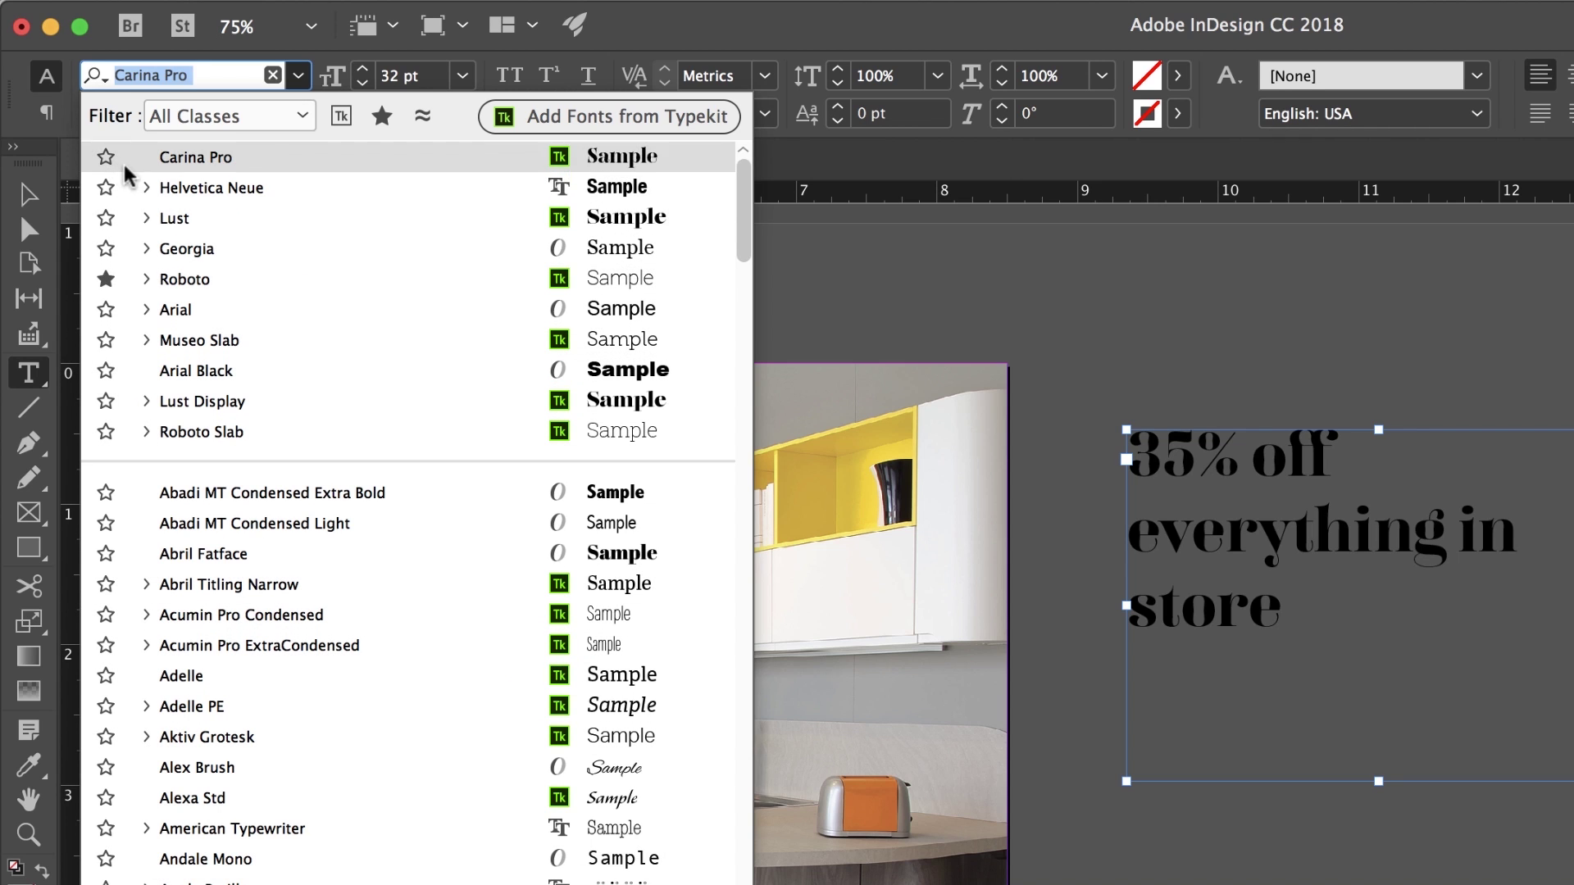
{"action": "left_click", "coordinate": [105, 432]}
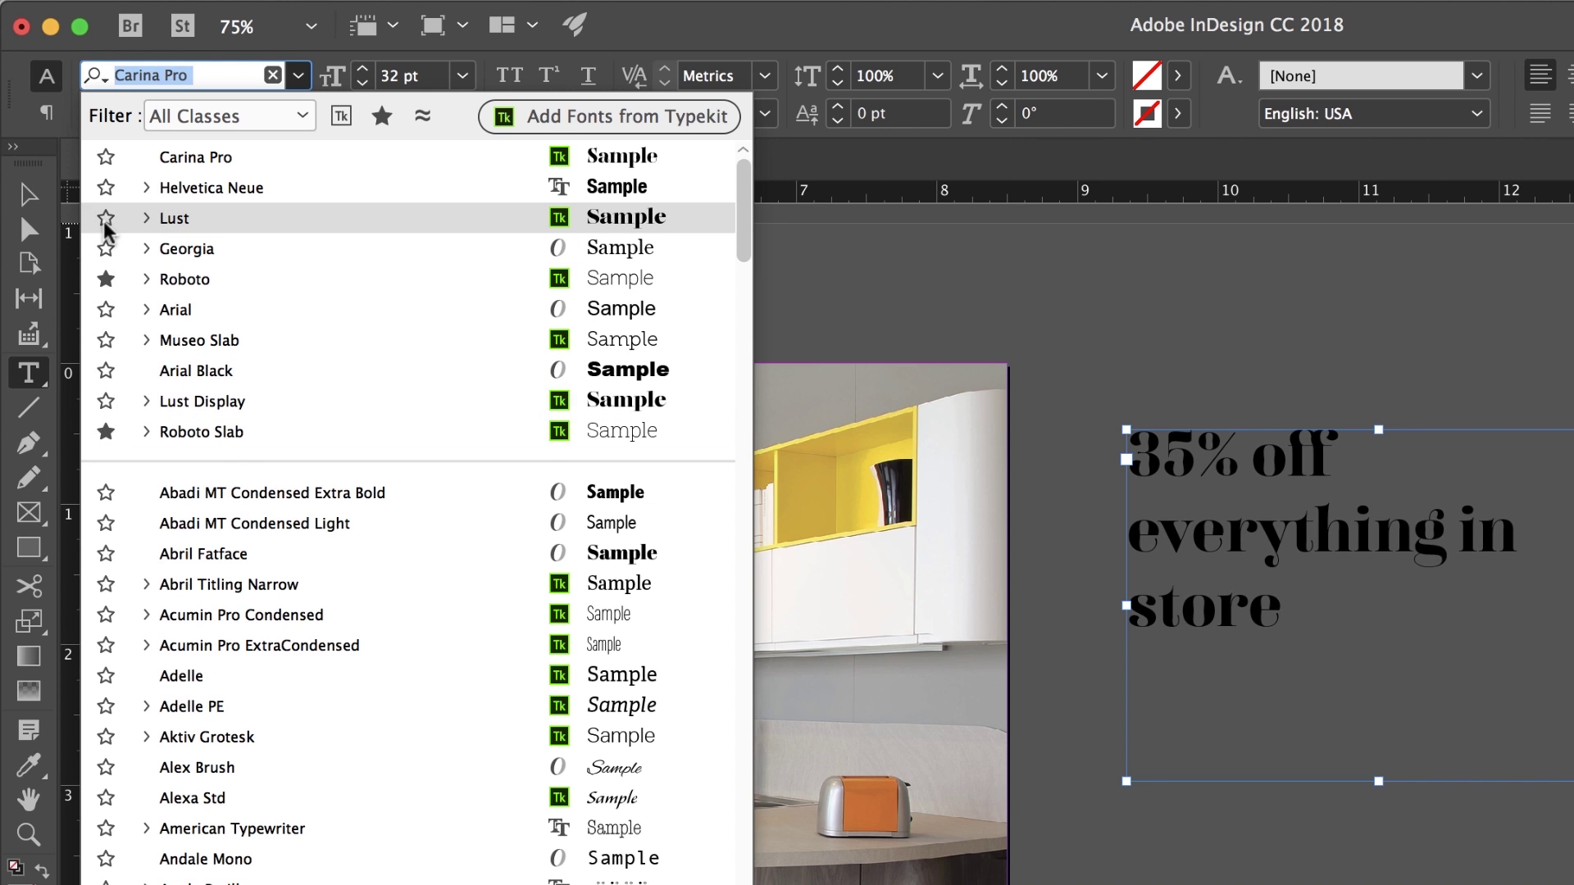
Find Helvetica in the font list, mark it as a favorite and close the list
{"action": "scroll", "coordinate": [105, 228], "scroll_direction": "down", "scroll_amount": 1}
{"action": "scroll", "coordinate": [264, 736], "scroll_direction": "down", "scroll_amount": 10}
{"action": "scroll", "coordinate": [264, 737], "scroll_direction": "down", "scroll_amount": 20}
{"action": "scroll", "coordinate": [264, 736], "scroll_direction": "up", "scroll_amount": 15}
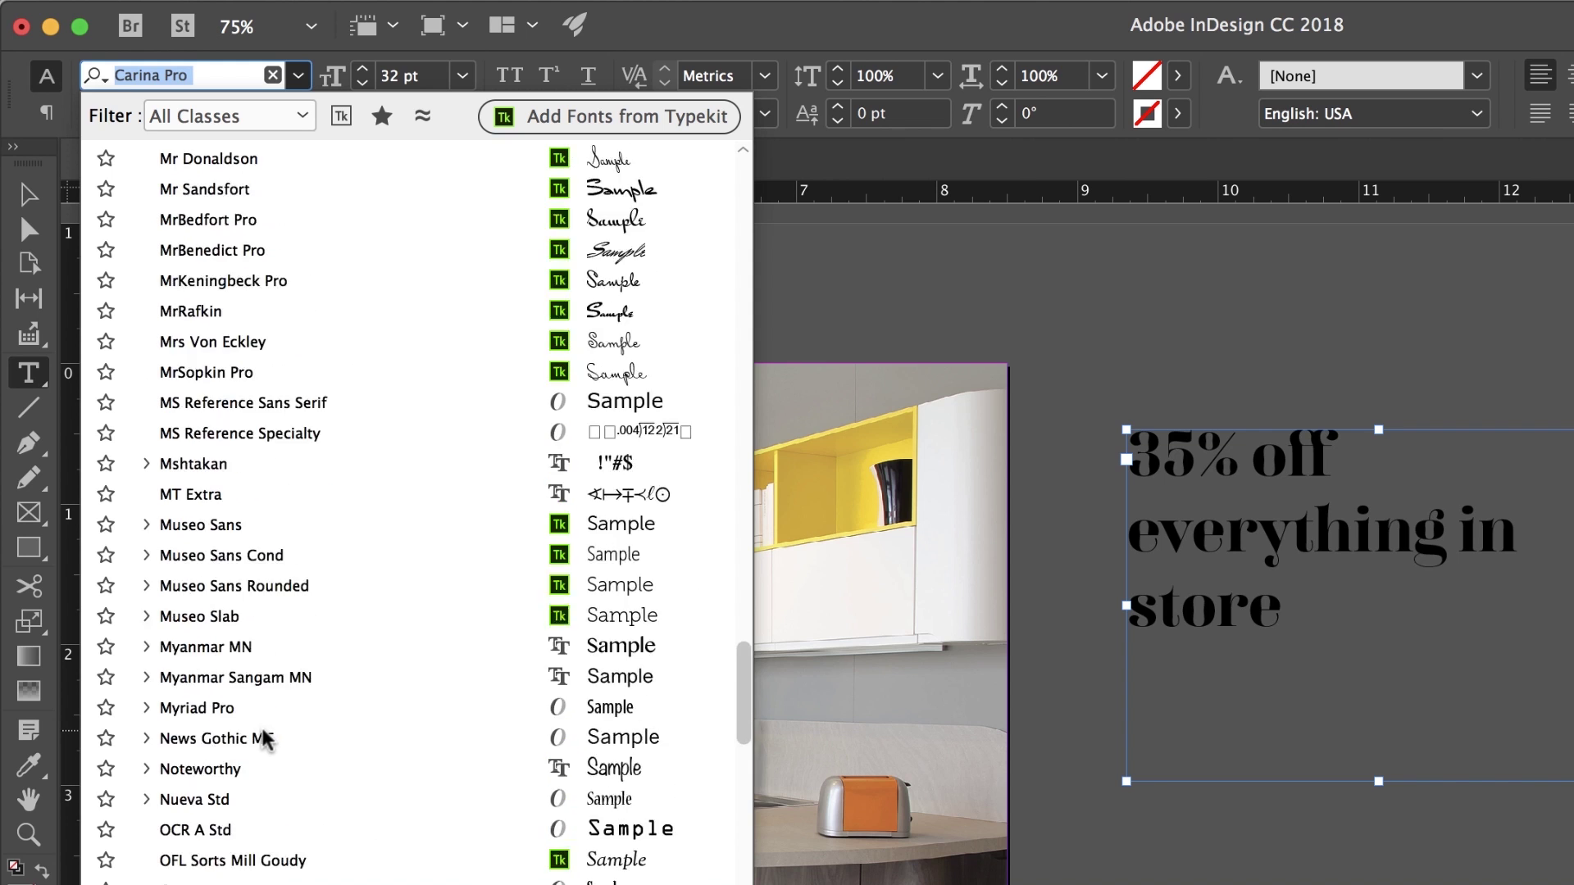
{"action": "scroll", "coordinate": [264, 736], "scroll_direction": "up", "scroll_amount": 3}
{"action": "scroll", "coordinate": [264, 736], "scroll_direction": "down", "scroll_amount": 1}
{"action": "scroll", "coordinate": [264, 736], "scroll_direction": "up", "scroll_amount": 15}
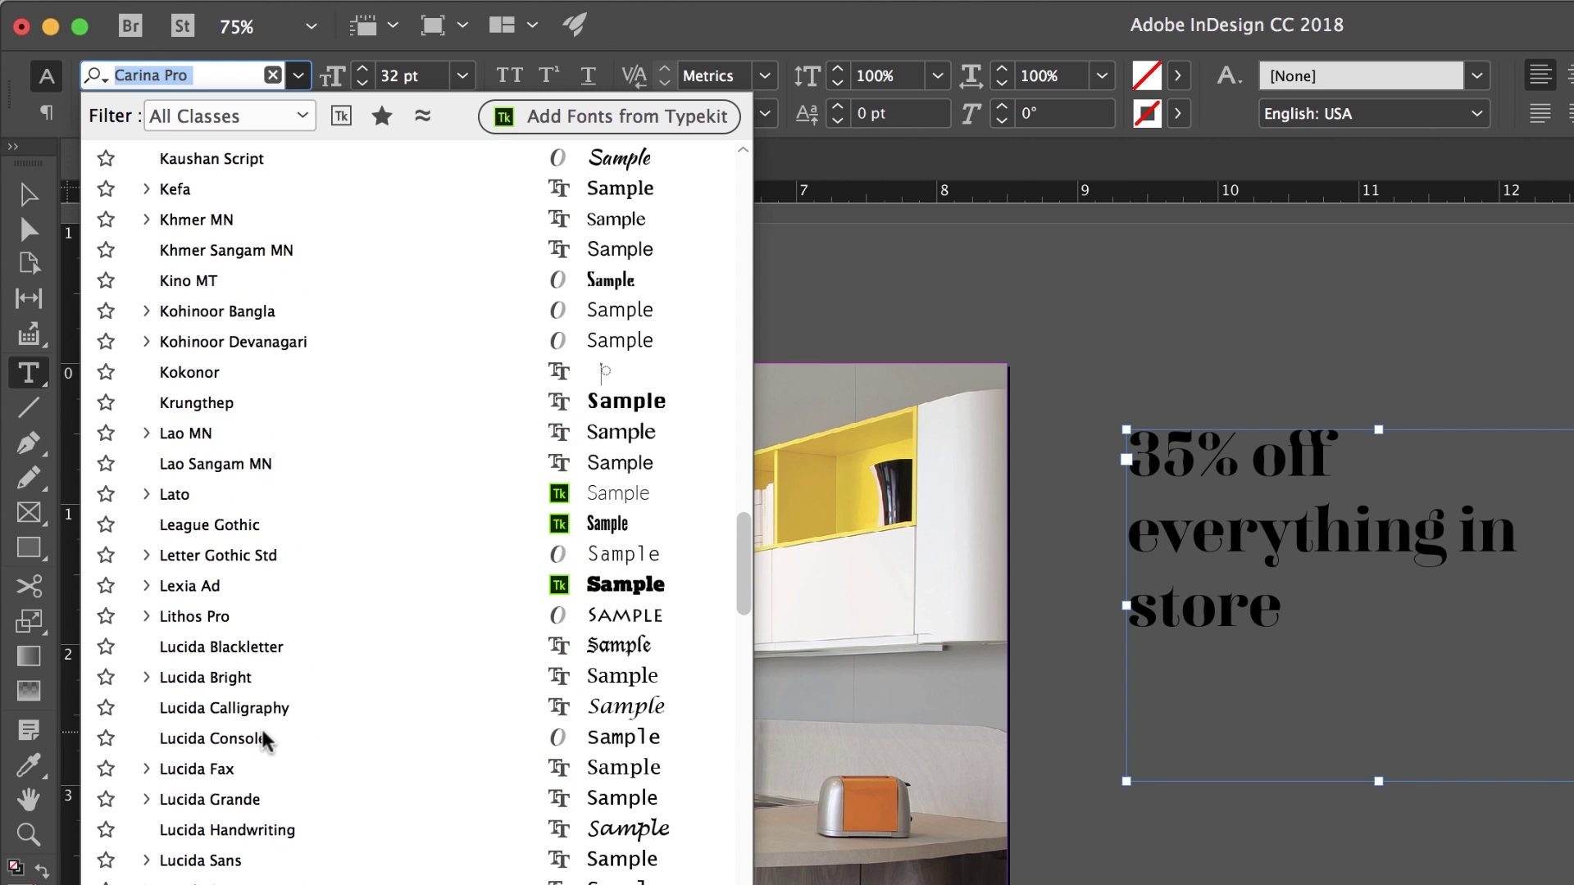
{"action": "scroll", "coordinate": [263, 736], "scroll_direction": "up", "scroll_amount": 10}
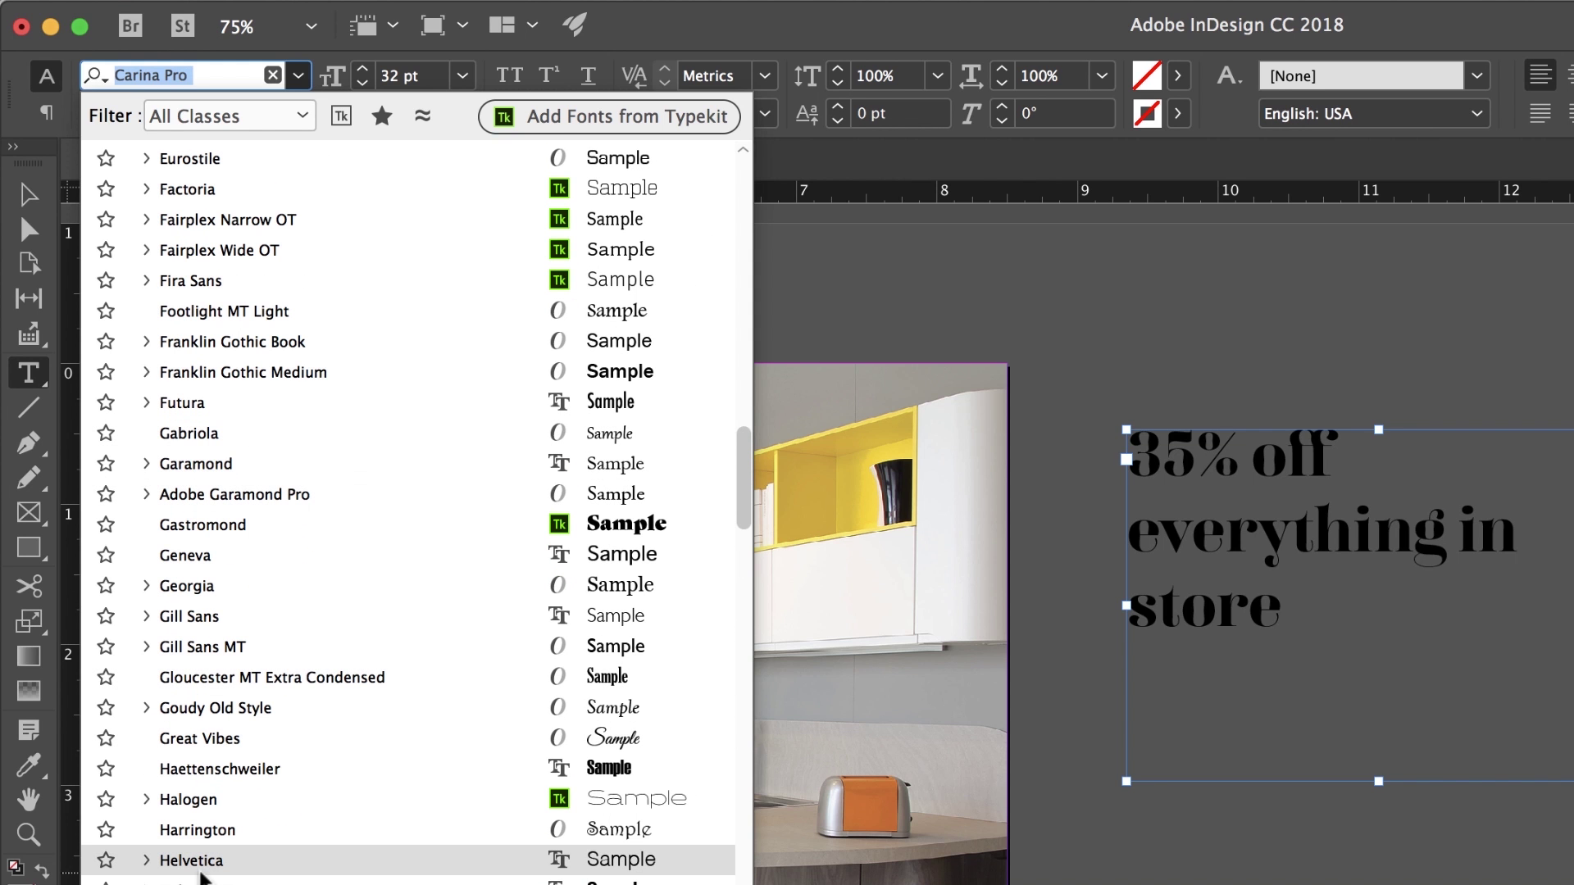
{"action": "left_click", "coordinate": [106, 860]}
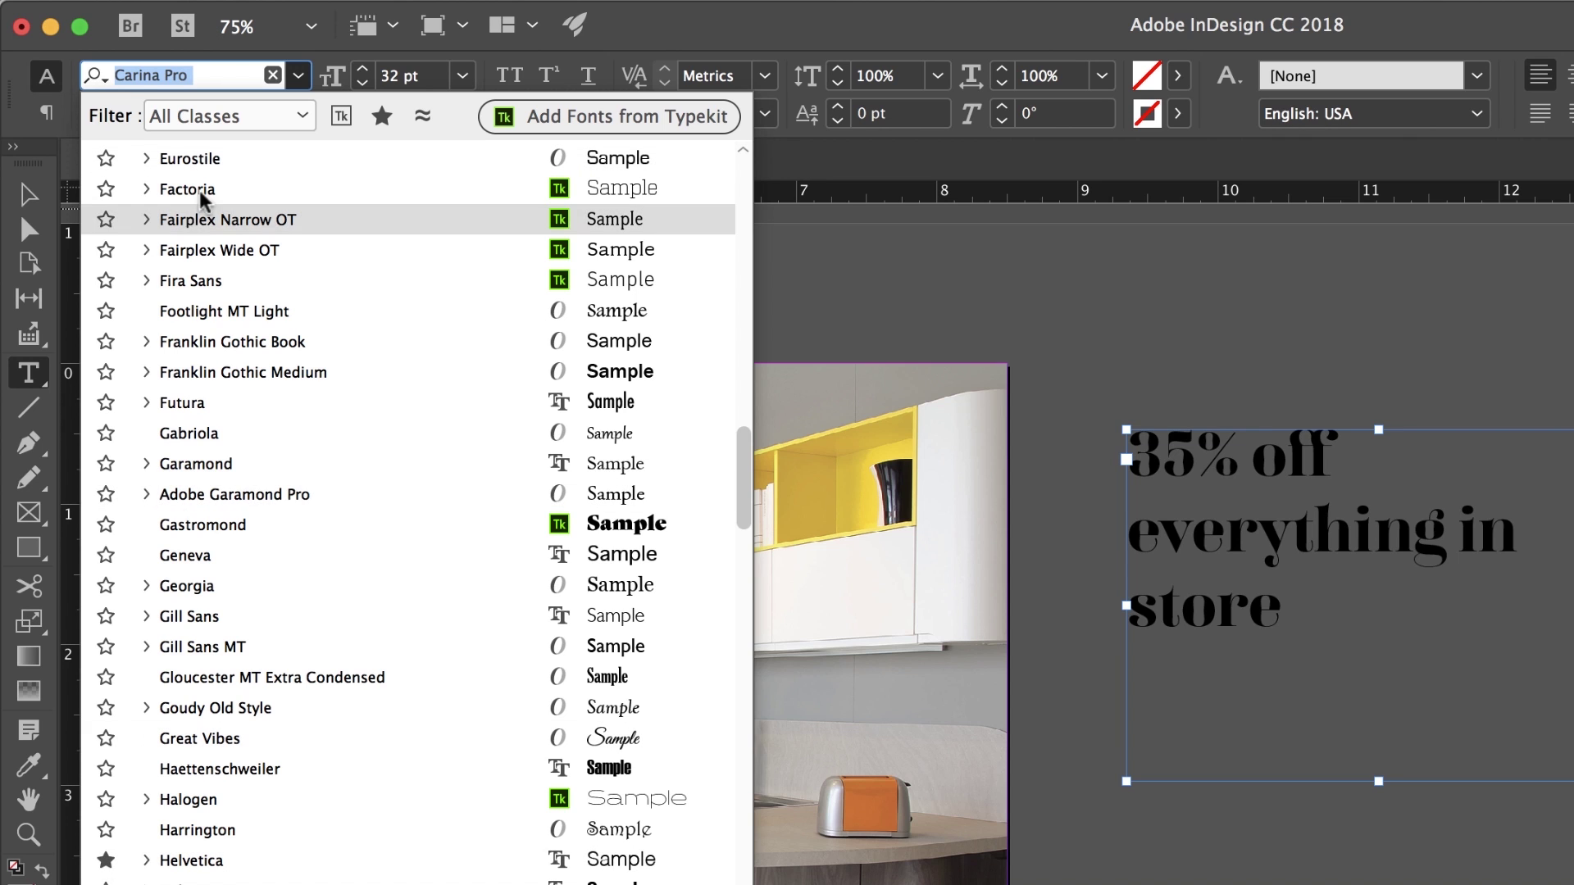
{"action": "left_click", "coordinate": [300, 78]}
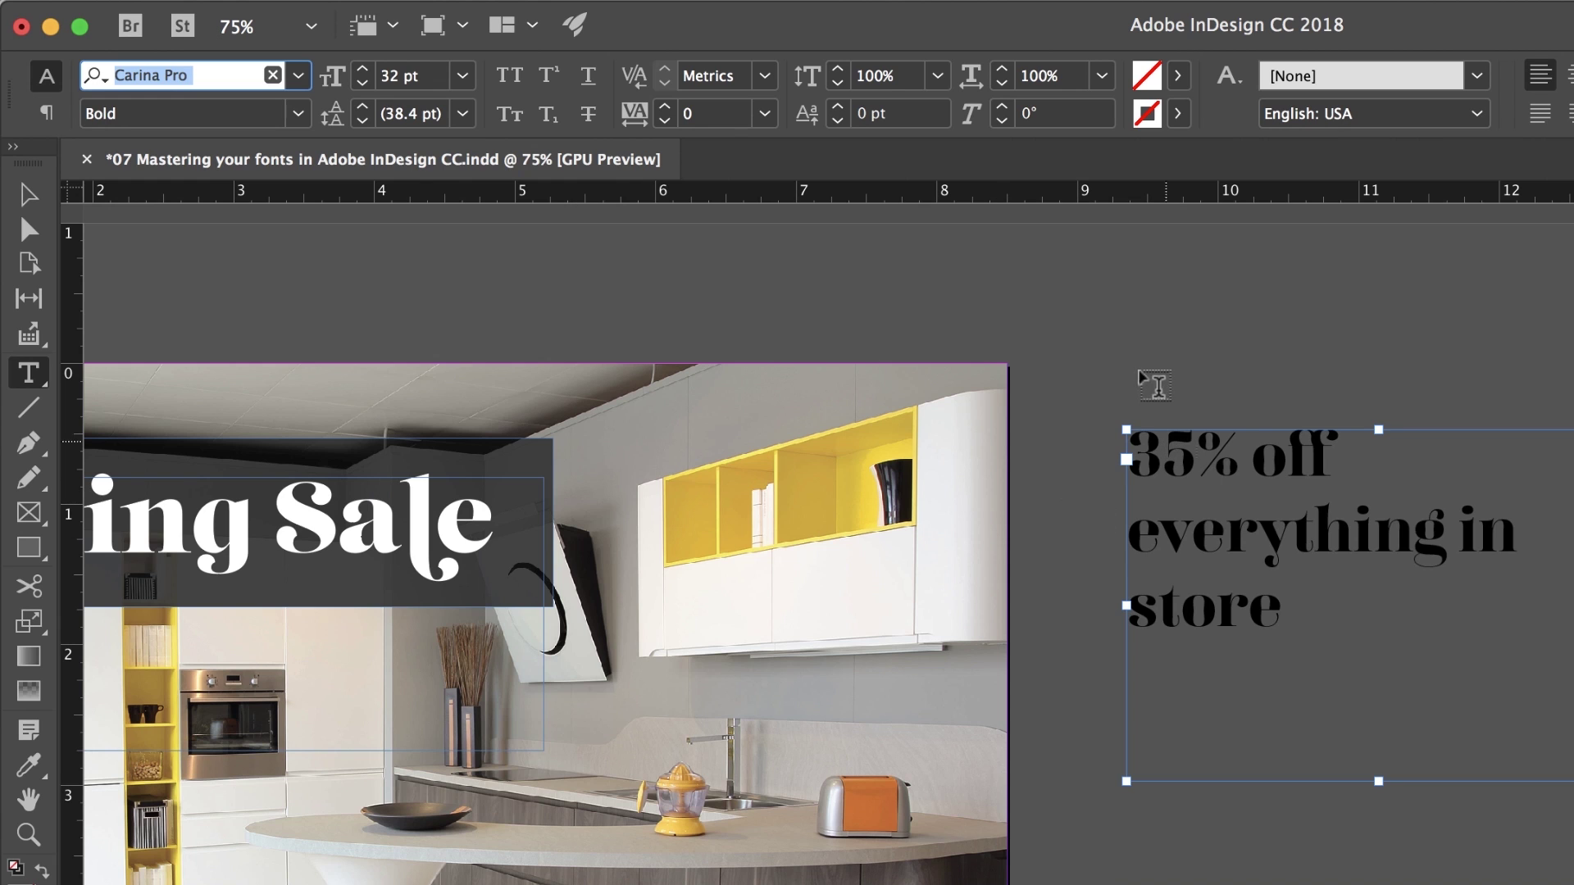
Filter the font list to show only favorite fonts and close it
{"action": "left_click", "coordinate": [28, 195]}
{"action": "left_click", "coordinate": [28, 373]}
{"action": "left_click", "coordinate": [297, 75]}
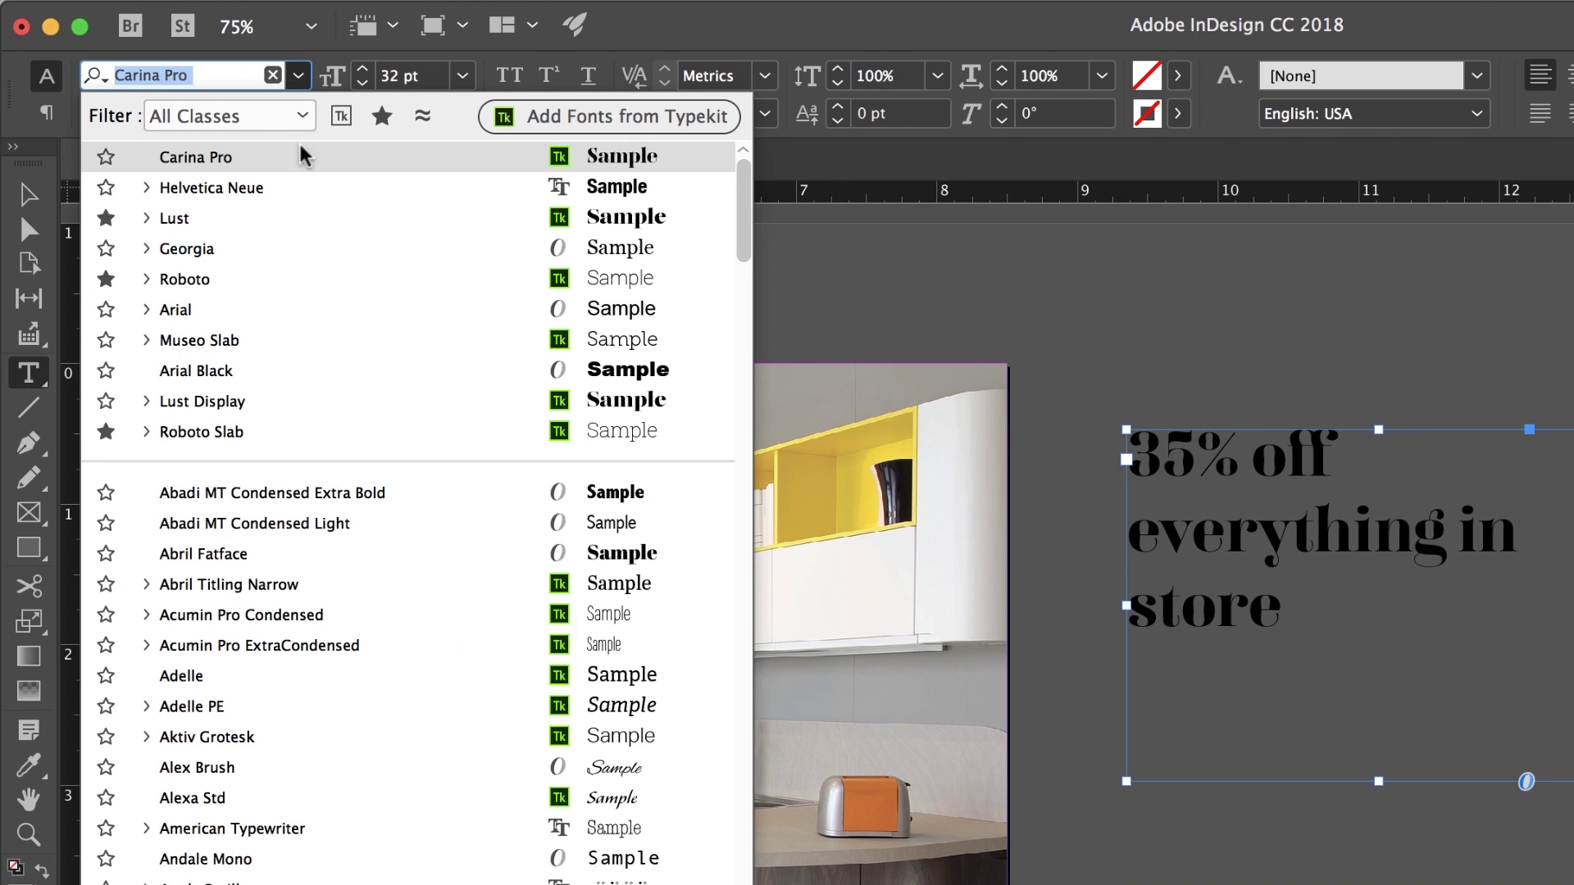
{"action": "left_click", "coordinate": [381, 119]}
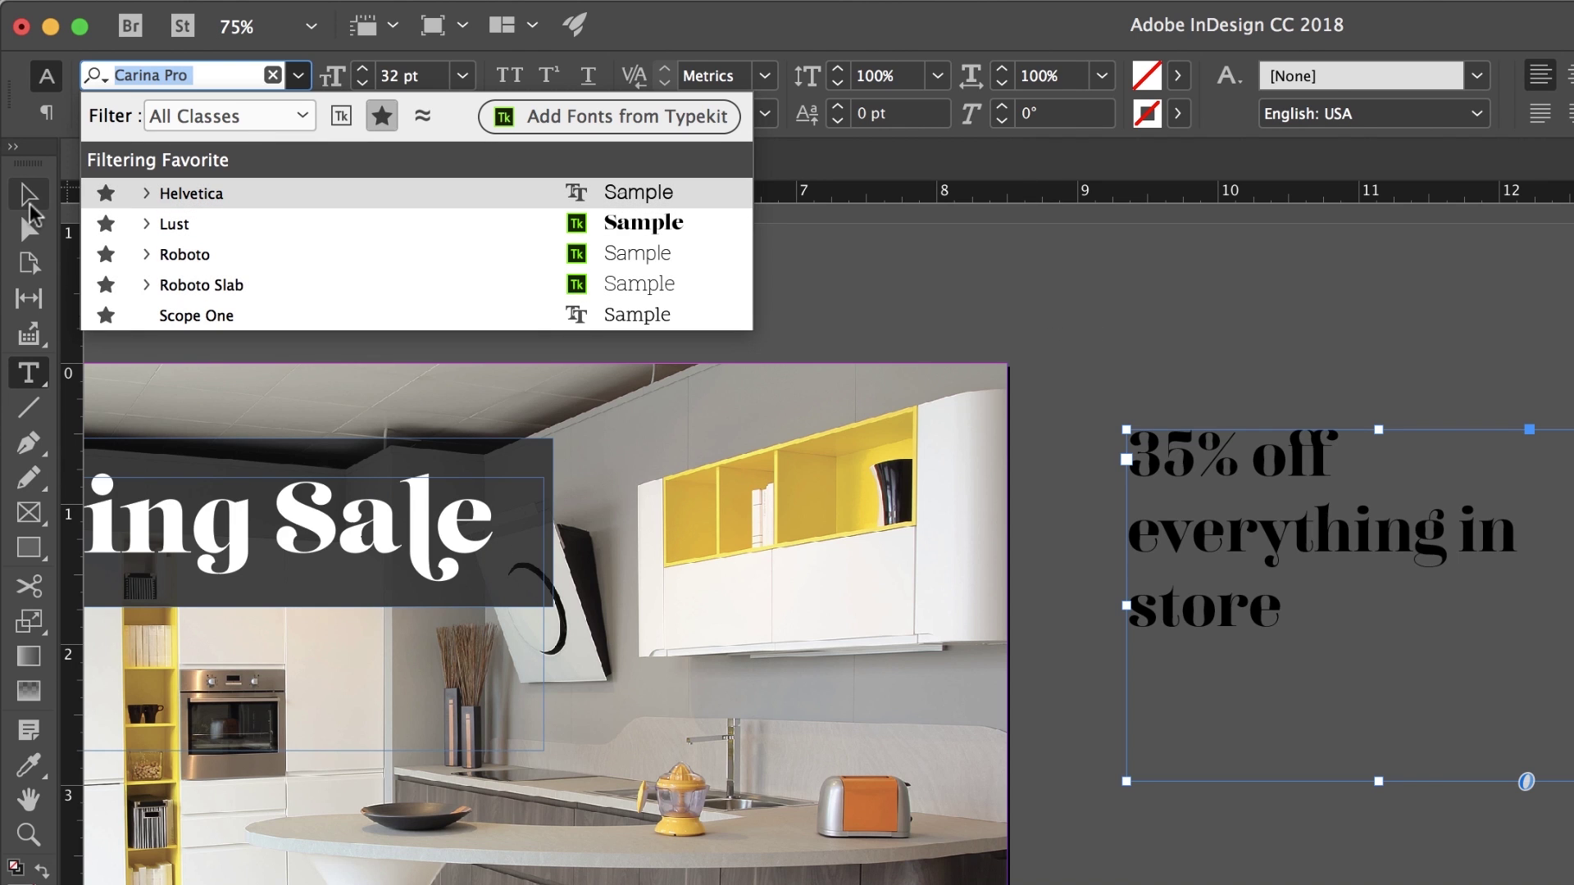
{"action": "key", "text": "Escape"}
Select the "35% off everything in store" text frame and apply the favorite font Roboto to its text
{"action": "left_click", "coordinate": [1110, 257]}
{"action": "left_click", "coordinate": [1221, 457]}
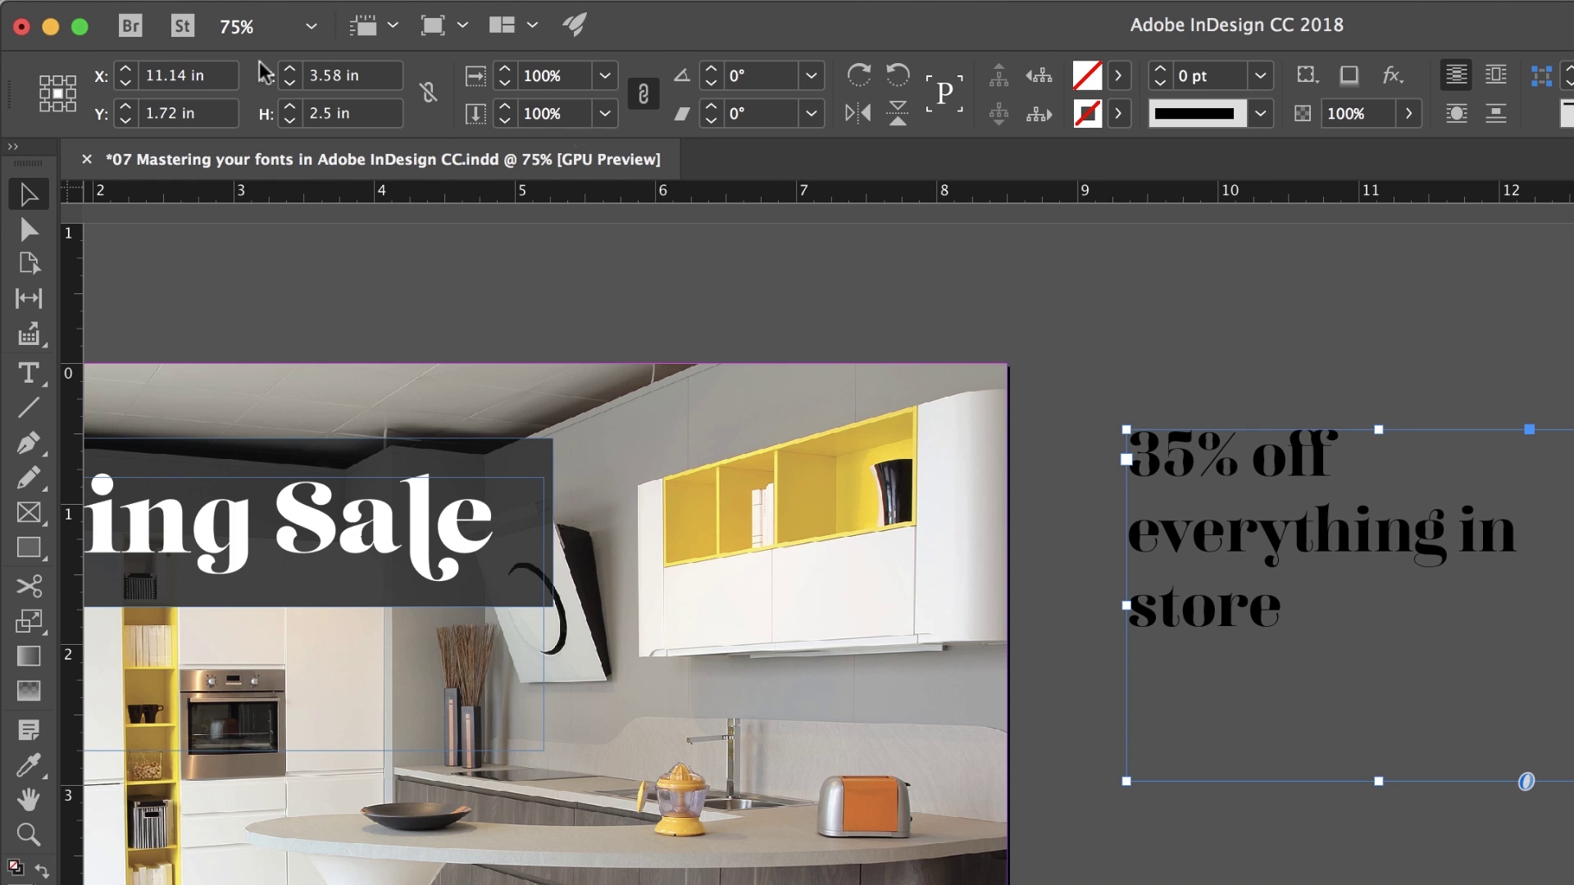
{"action": "key", "text": "t"}
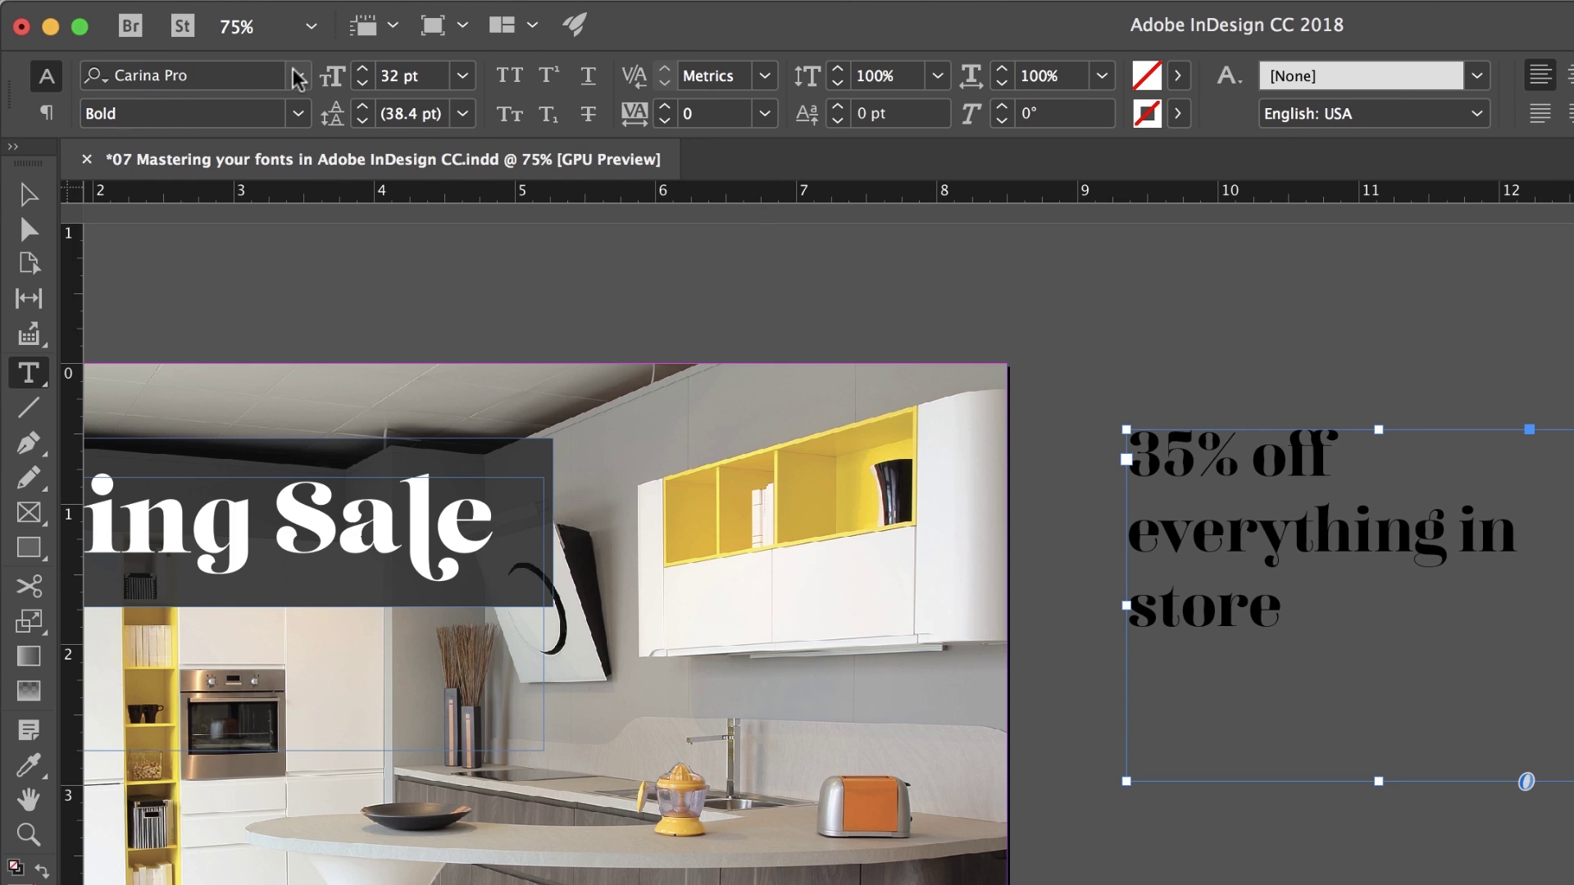
{"action": "left_click", "coordinate": [298, 75]}
{"action": "left_click", "coordinate": [178, 263]}
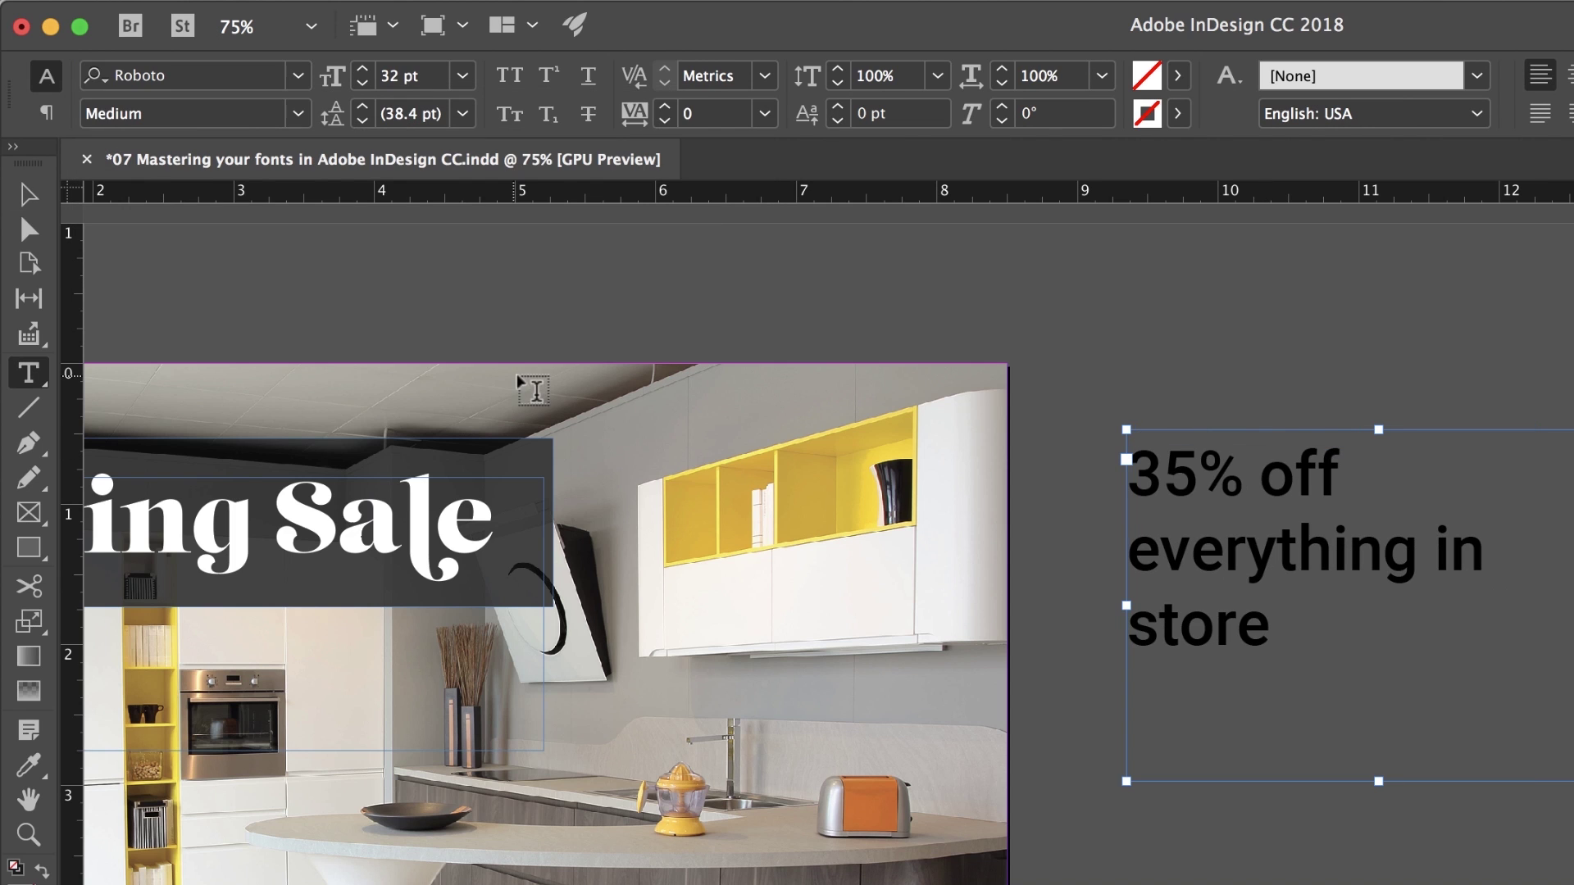
Expand the Roboto family among the favorites and apply its Thin style to the "35% off" text
{"action": "left_click", "coordinate": [293, 76]}
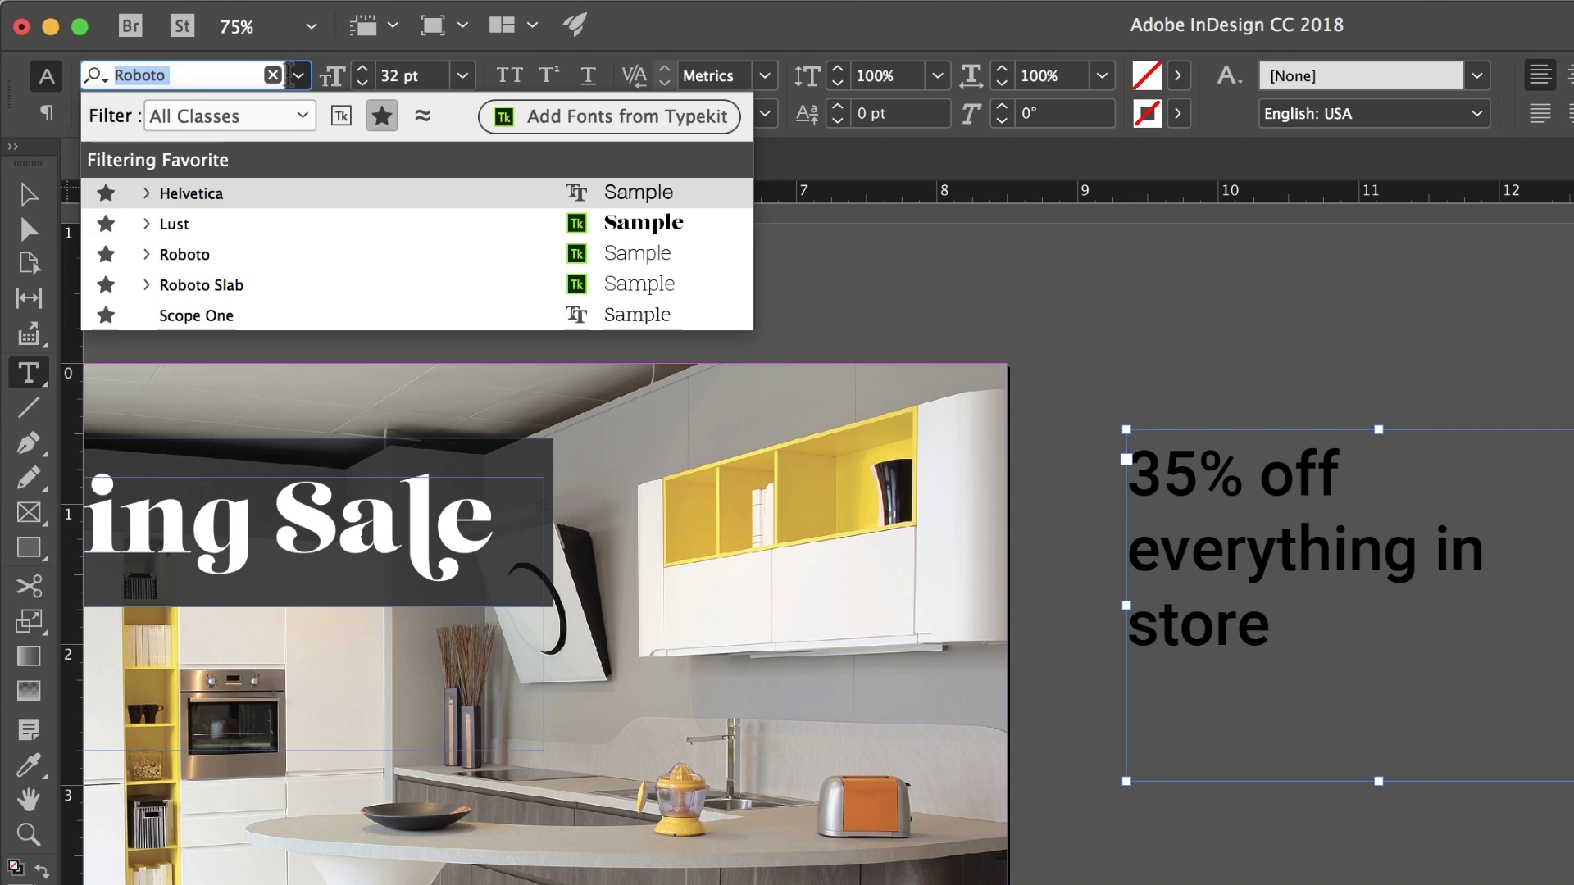
{"action": "left_click", "coordinate": [145, 255]}
{"action": "left_click", "coordinate": [208, 287]}
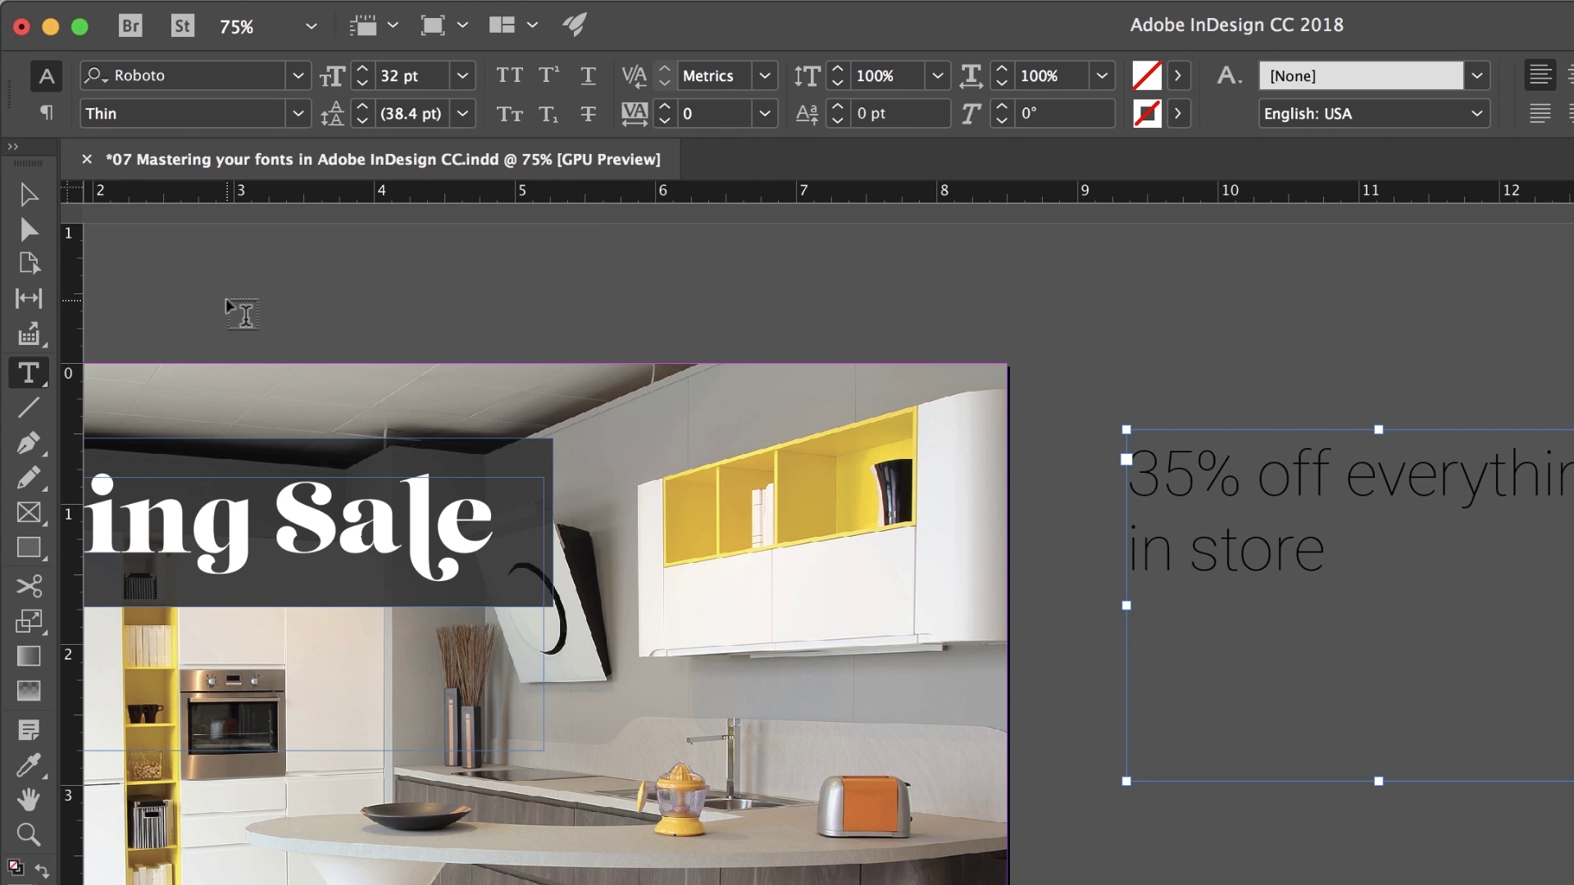
Look over the favorite fonts and turn off the favorites filter so the full font list is shown
{"action": "left_click", "coordinate": [297, 75]}
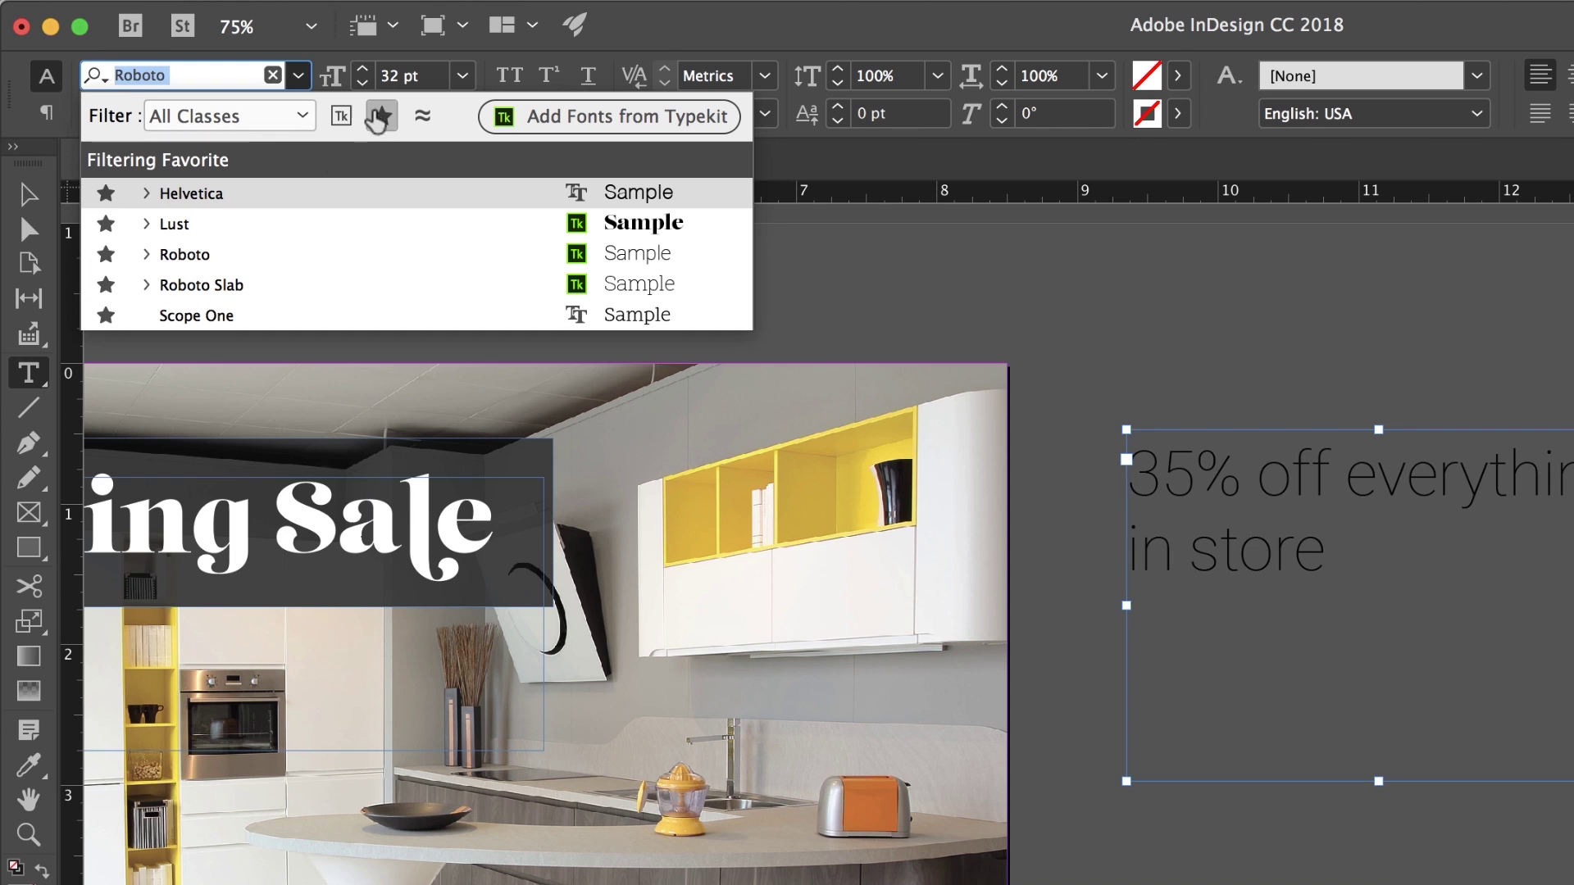
{"action": "key", "text": "Up"}
{"action": "key", "text": "Down"}
{"action": "key", "text": "Down"}
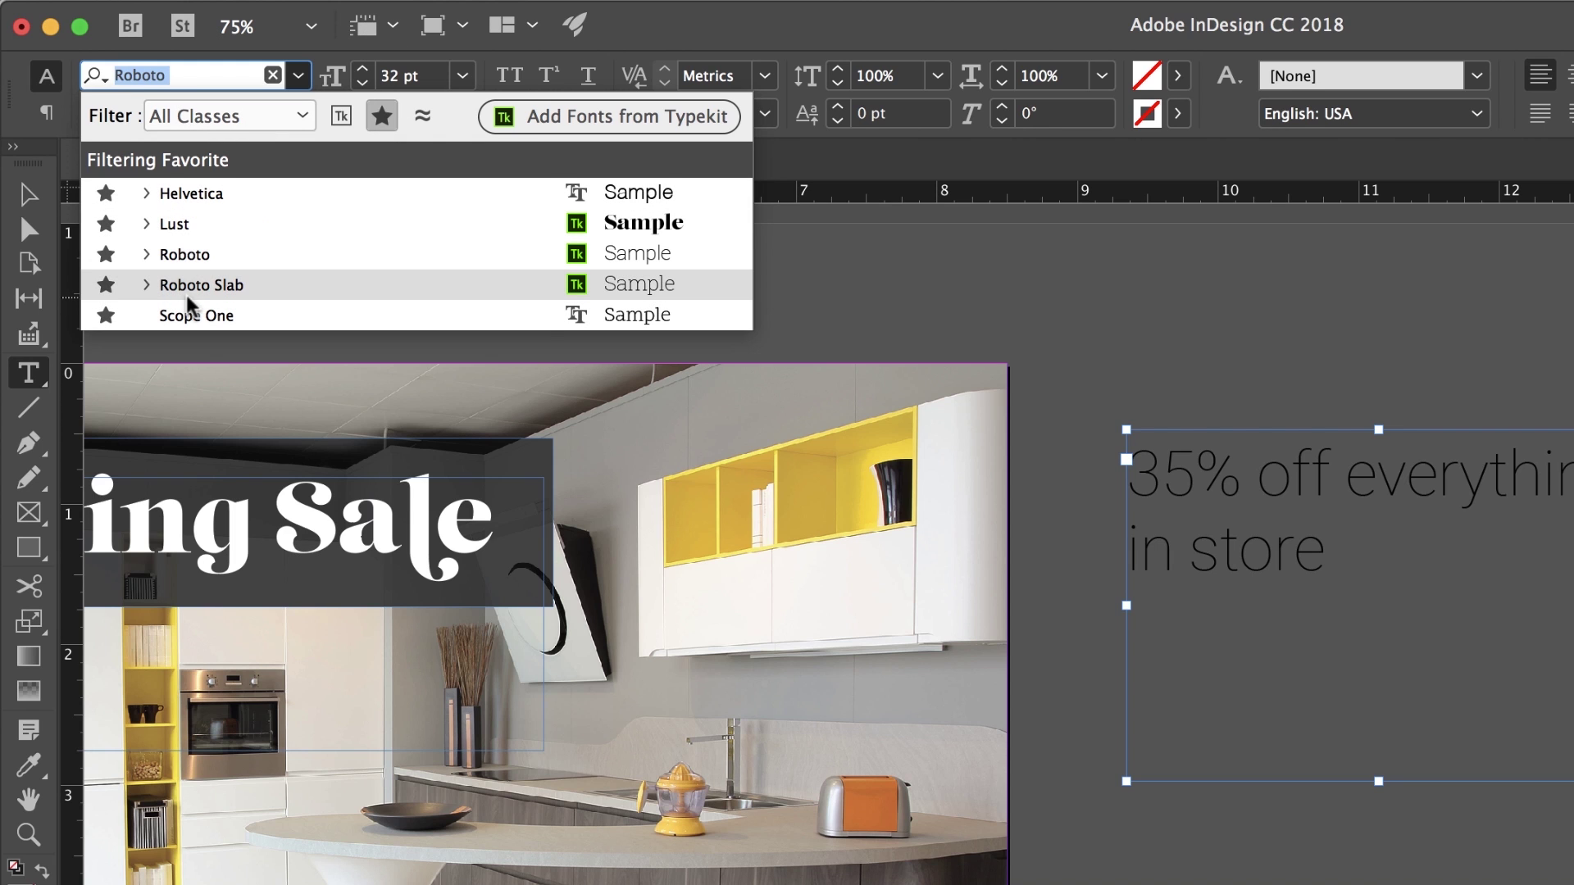
{"action": "left_click", "coordinate": [381, 115]}
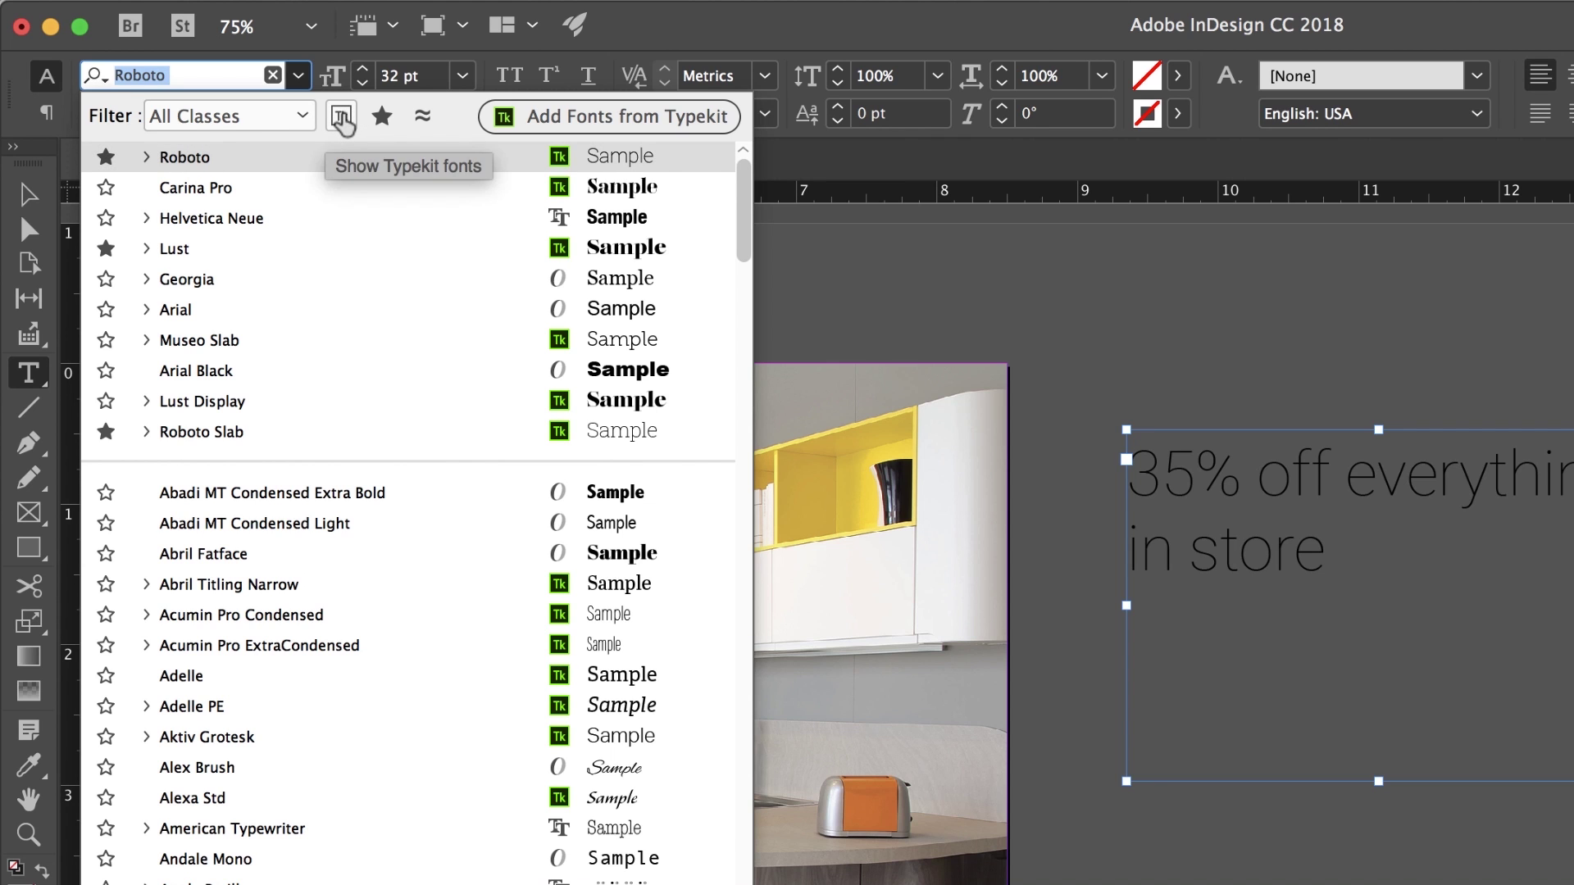
Filter the font list to Typekit fonts, browse them and clear the filter again
{"action": "left_click", "coordinate": [343, 117]}
{"action": "scroll", "coordinate": [432, 749], "scroll_direction": "down", "scroll_amount": 10}
{"action": "scroll", "coordinate": [437, 752], "scroll_direction": "up", "scroll_amount": 1}
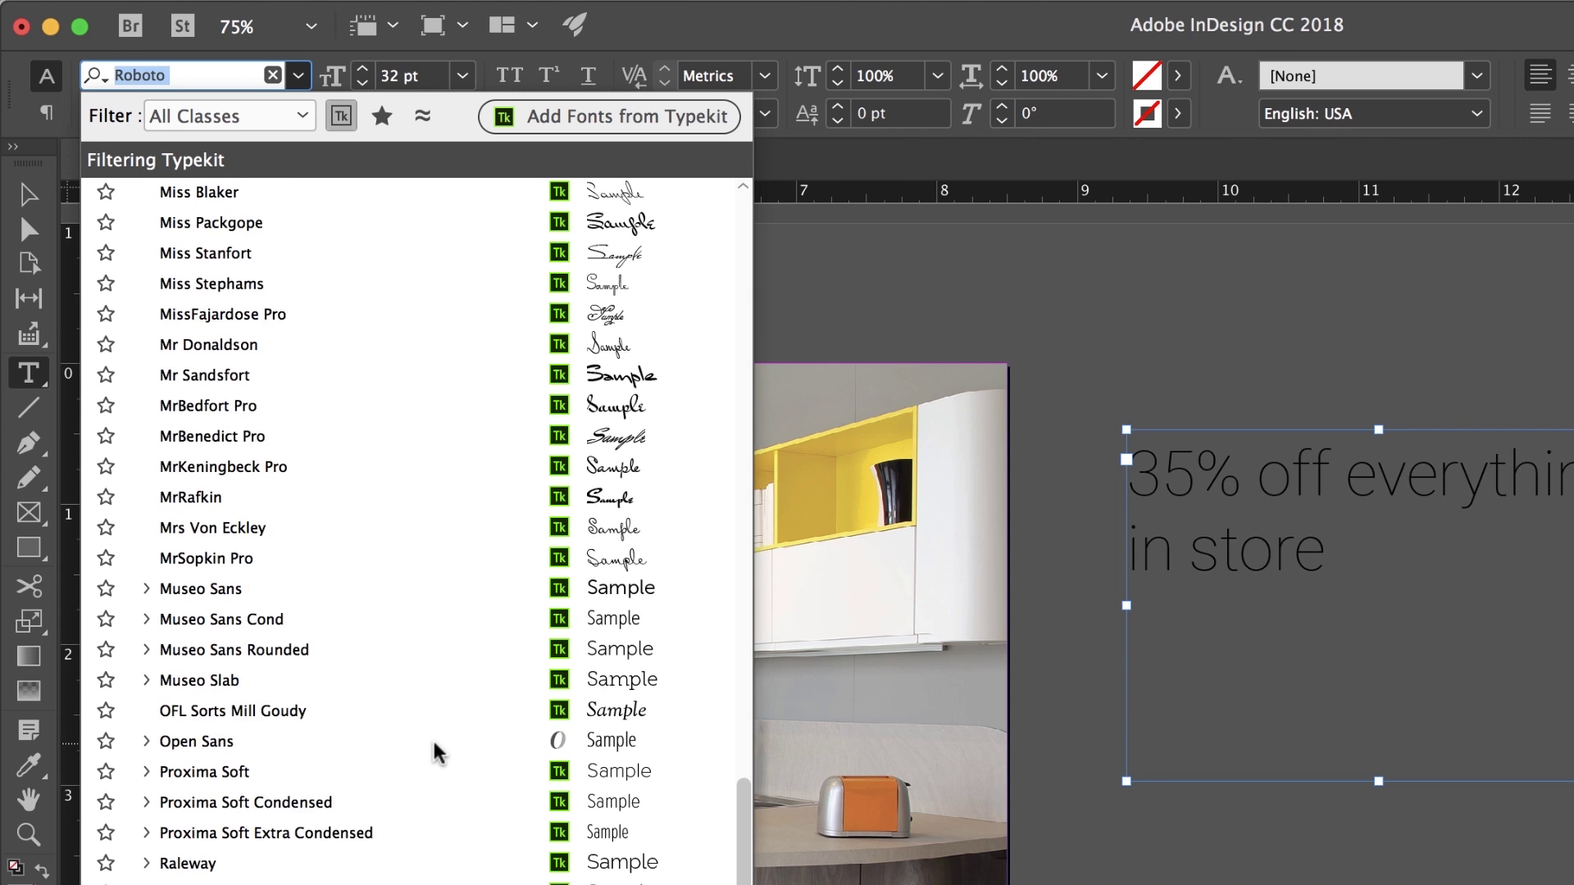
{"action": "scroll", "coordinate": [437, 752], "scroll_direction": "up", "scroll_amount": 10}
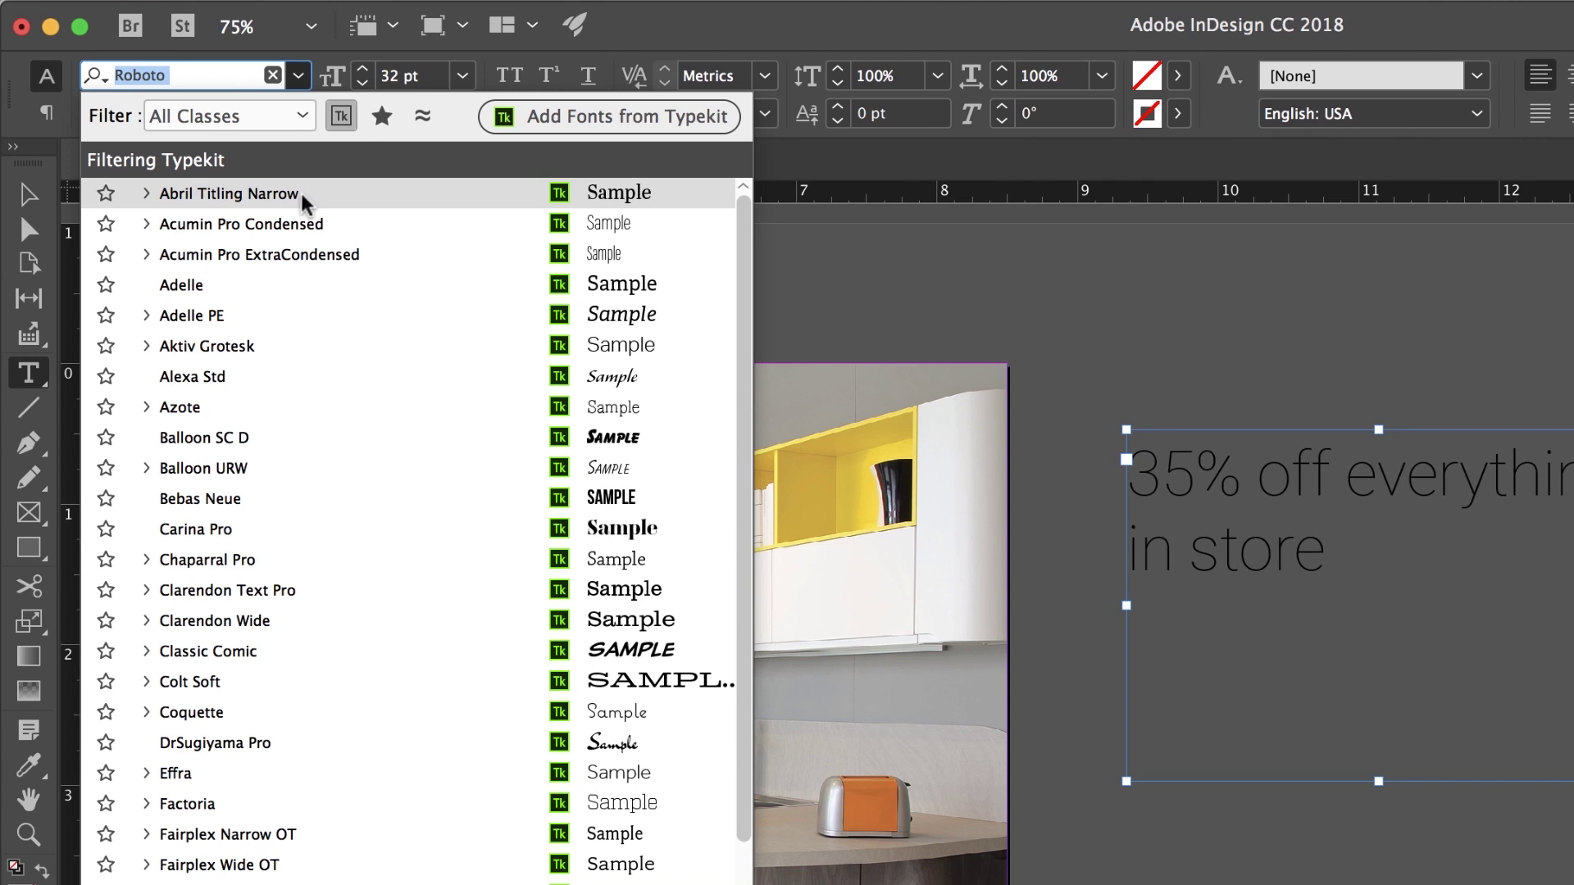
{"action": "left_click", "coordinate": [342, 117]}
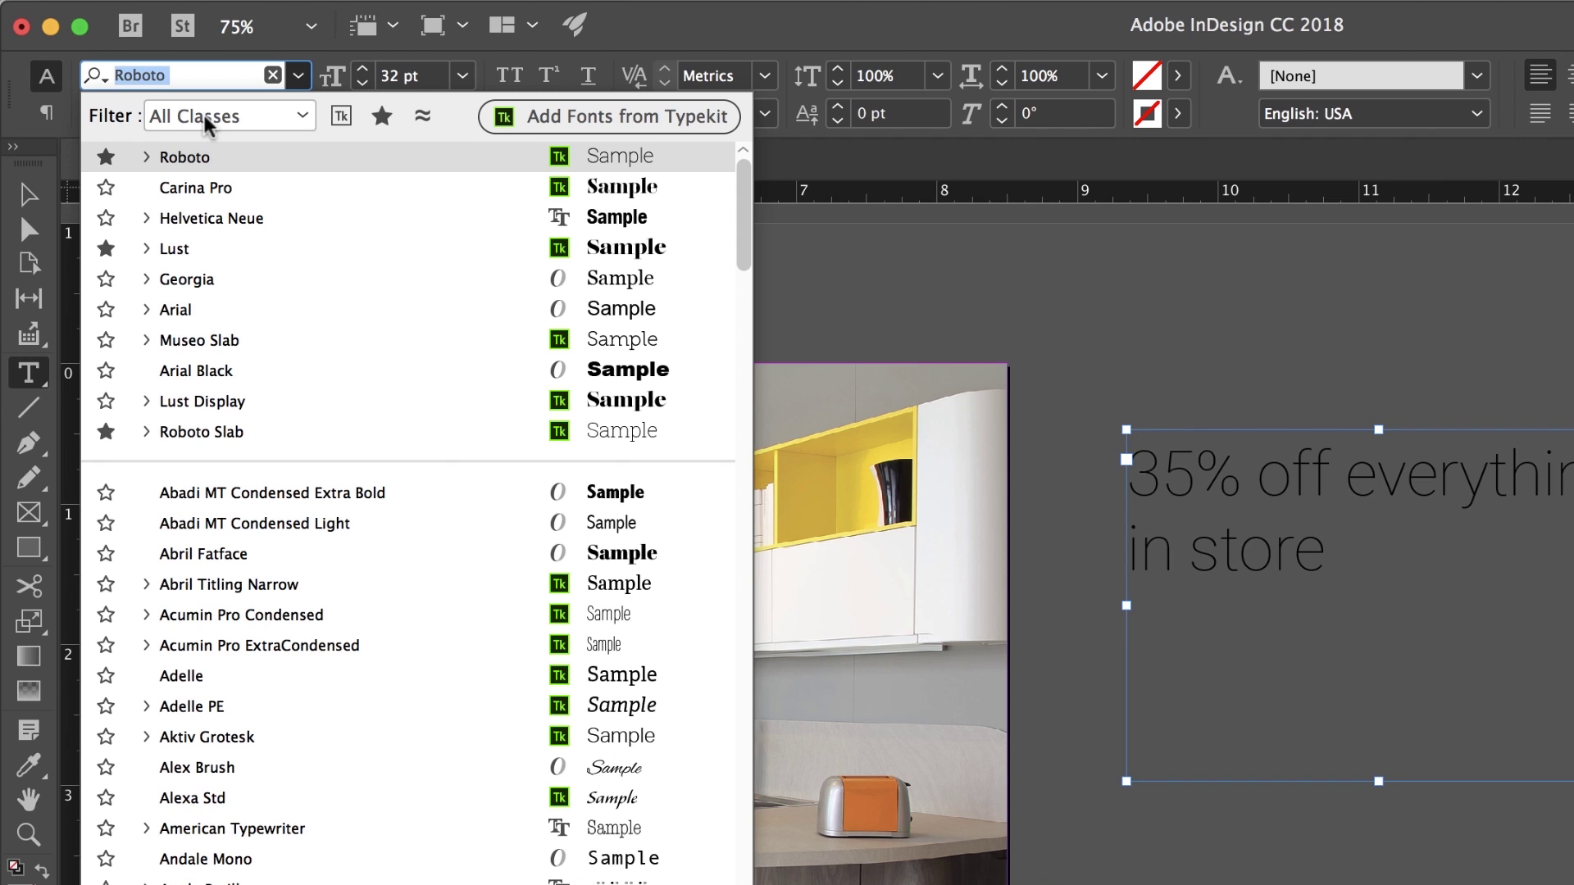
Filter the fonts by the Script class and apply Great Vibes to the "35% off" text
{"action": "left_click", "coordinate": [166, 120]}
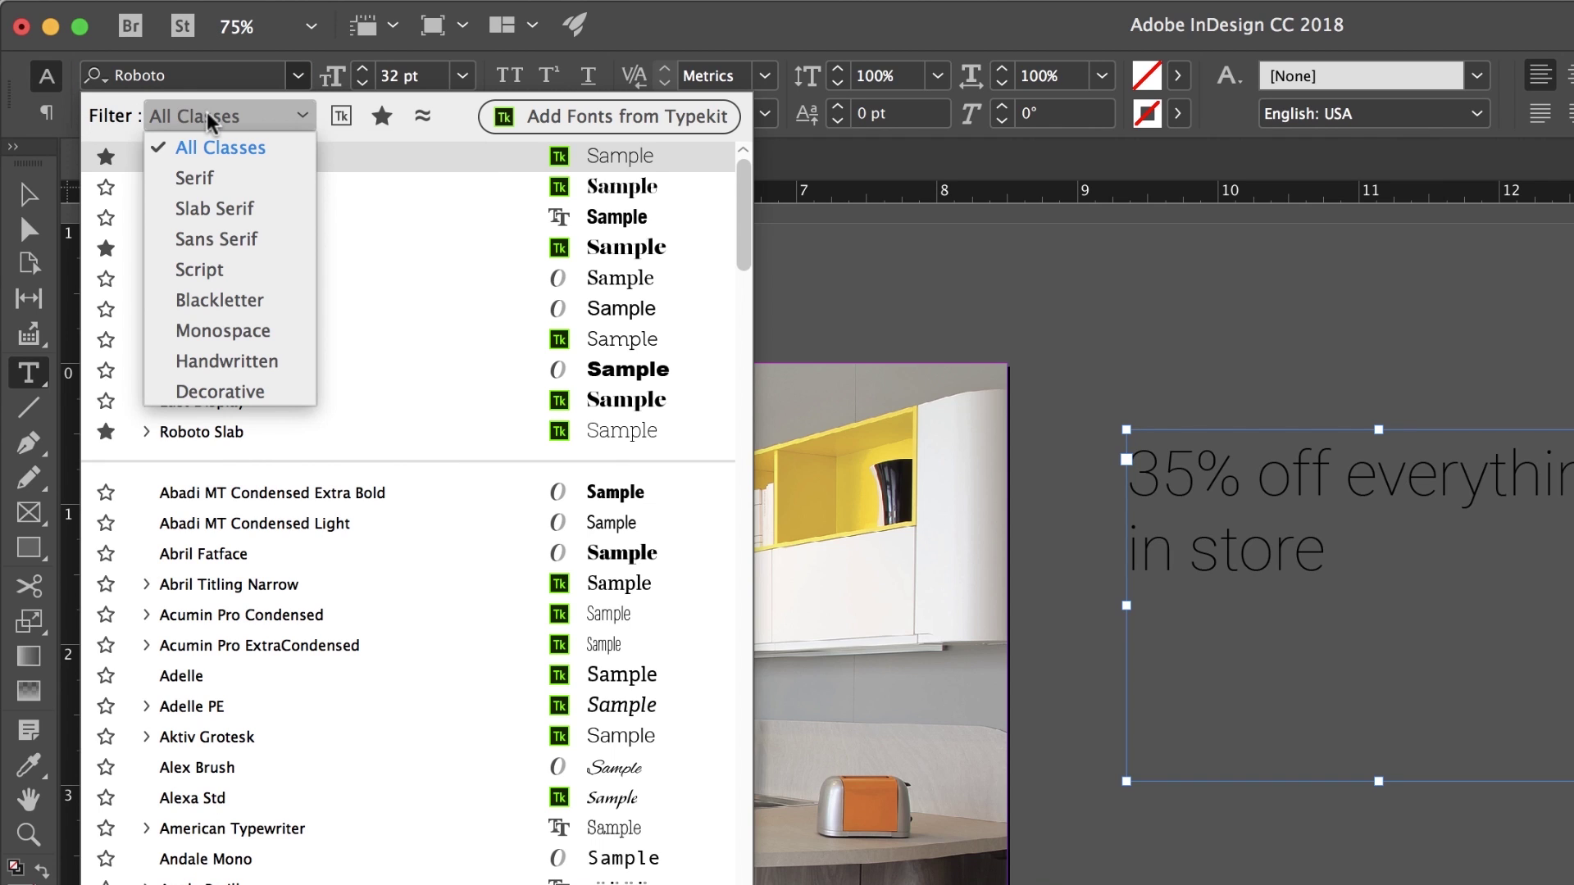
{"action": "left_click", "coordinate": [210, 277]}
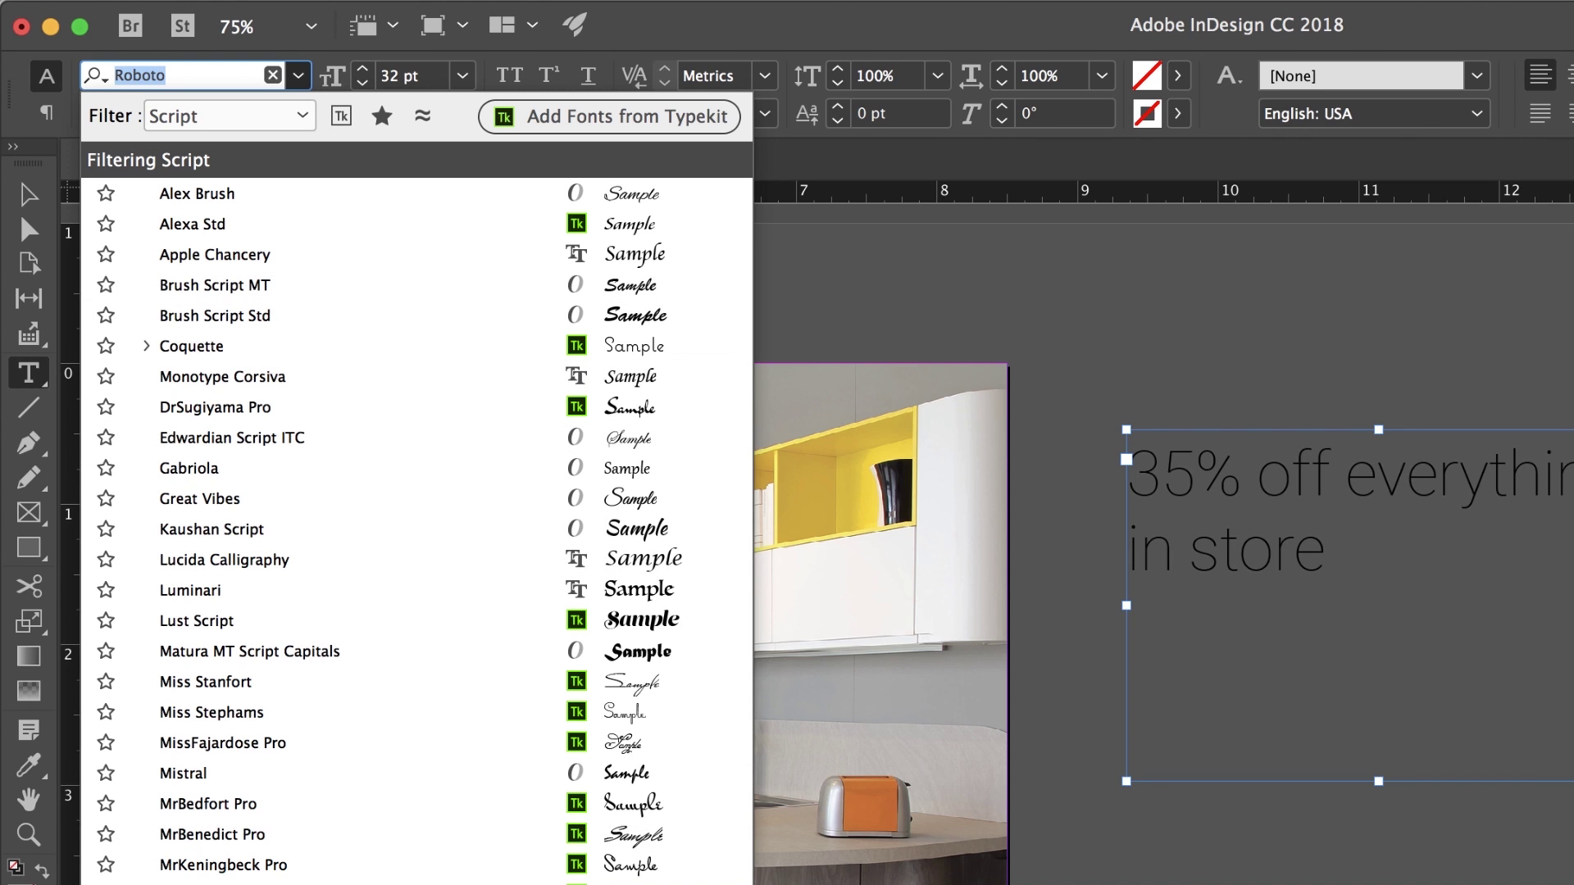
{"action": "left_click", "coordinate": [328, 502]}
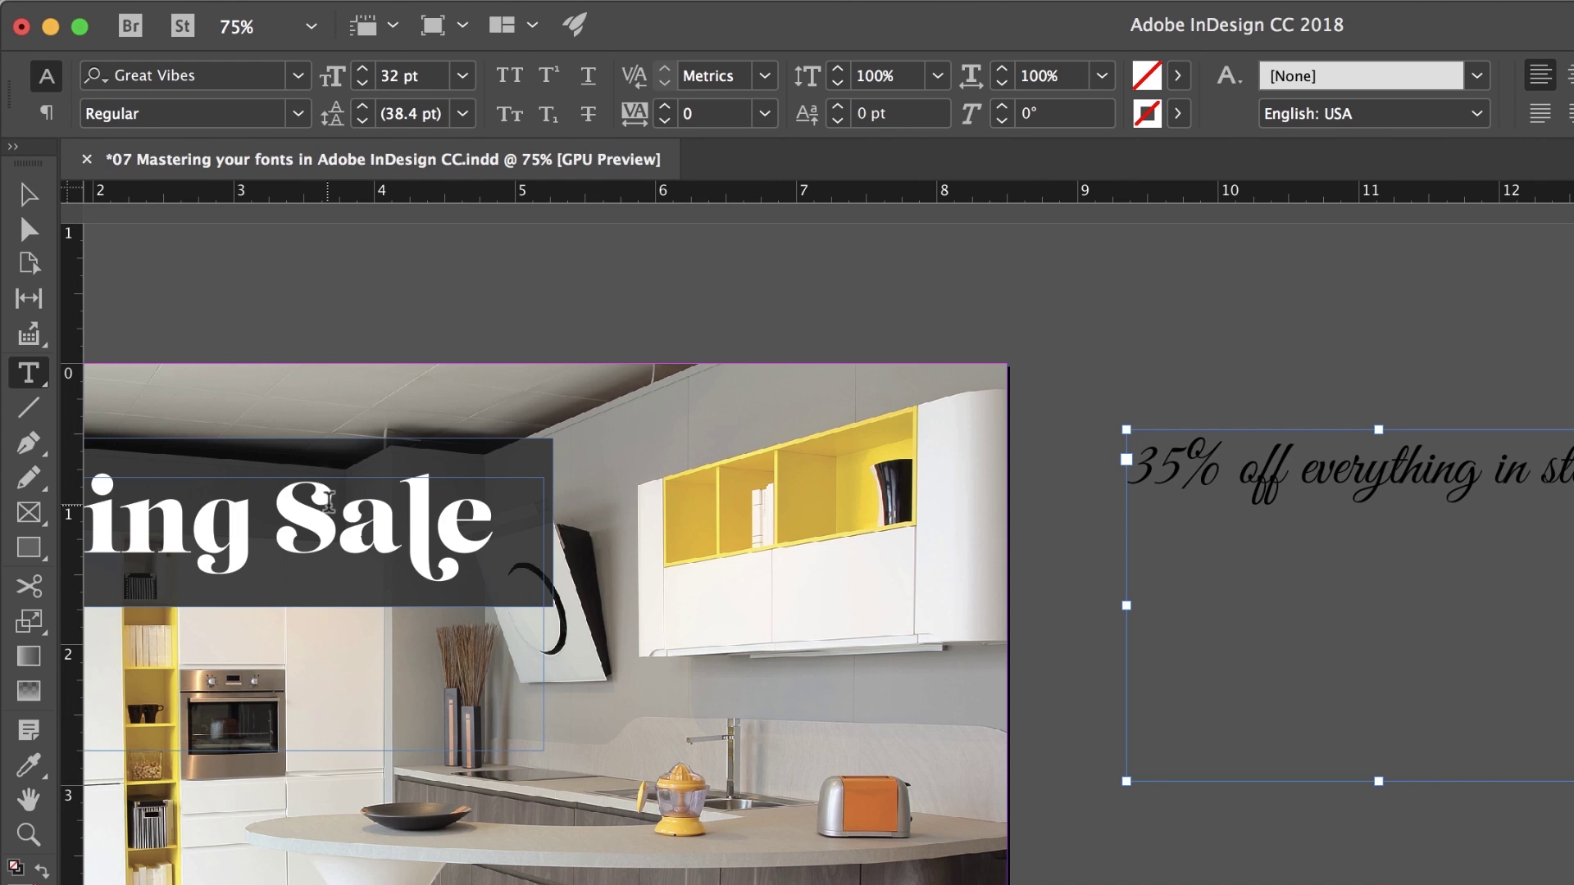
Browse the Slab Serif, Handwritten and Decorative font classes by changing the font list's class filter
{"action": "left_click", "coordinate": [298, 75]}
{"action": "left_click", "coordinate": [214, 119]}
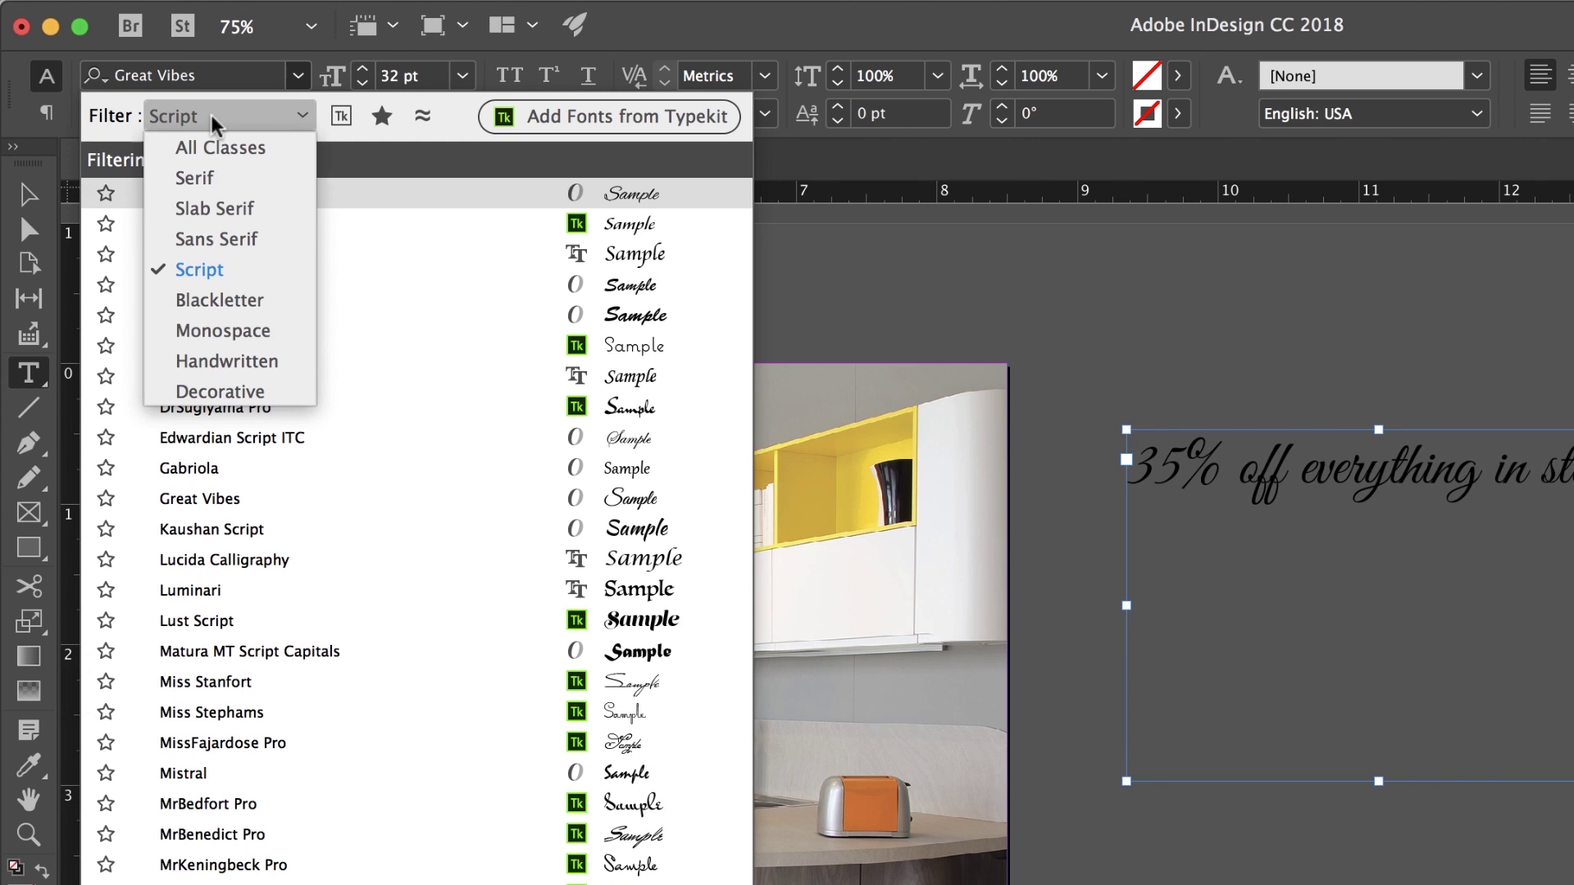
{"action": "left_click", "coordinate": [210, 209]}
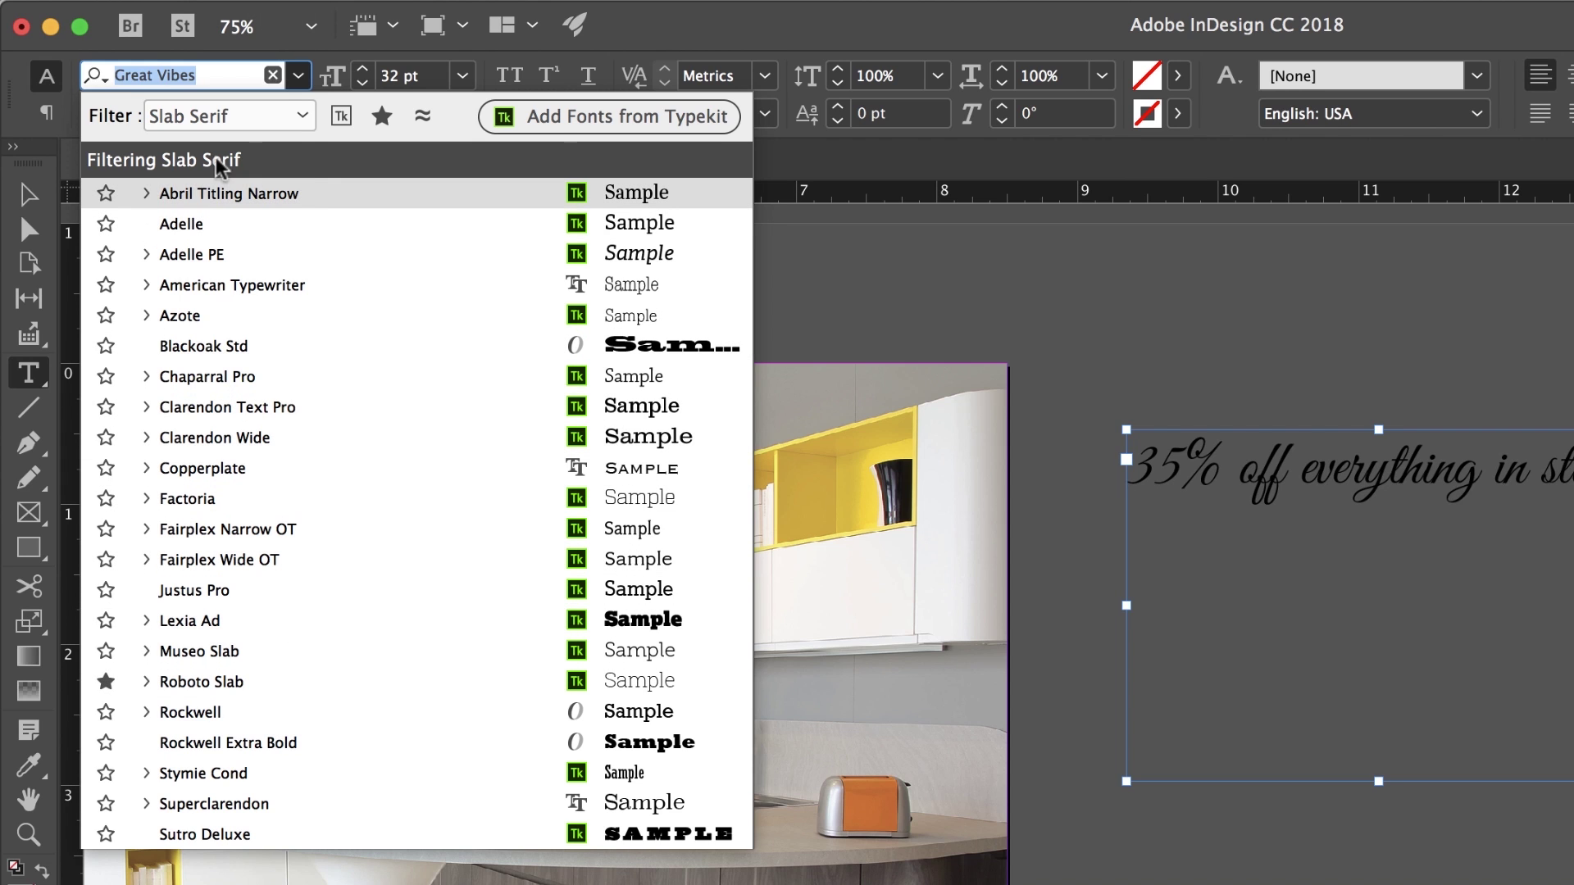
{"action": "left_click", "coordinate": [282, 110]}
{"action": "left_click", "coordinate": [220, 362]}
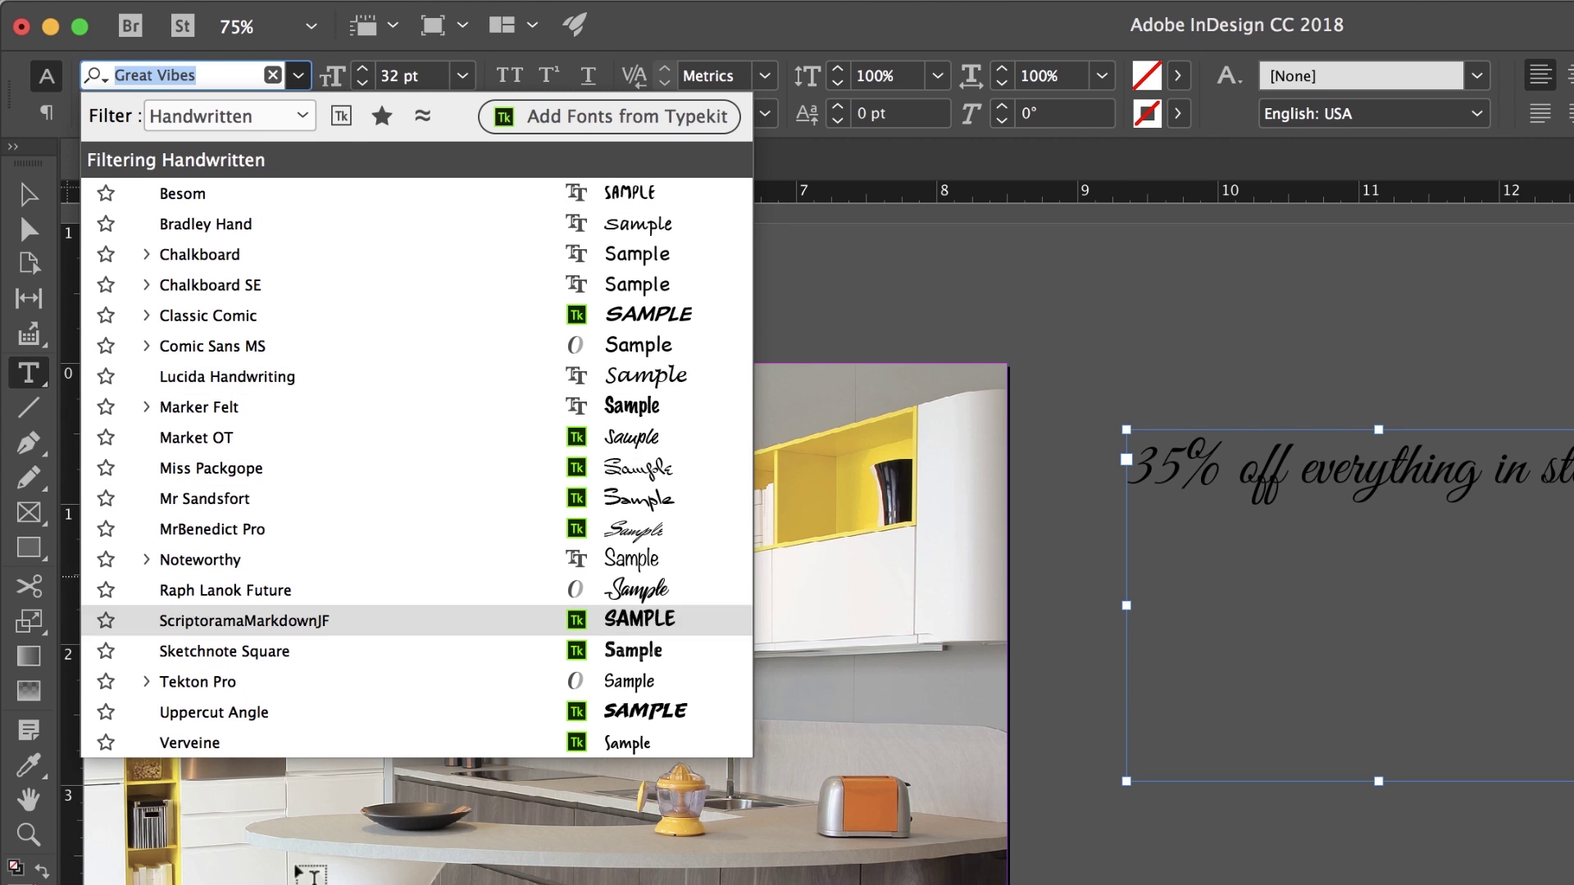
{"action": "left_click", "coordinate": [283, 116]}
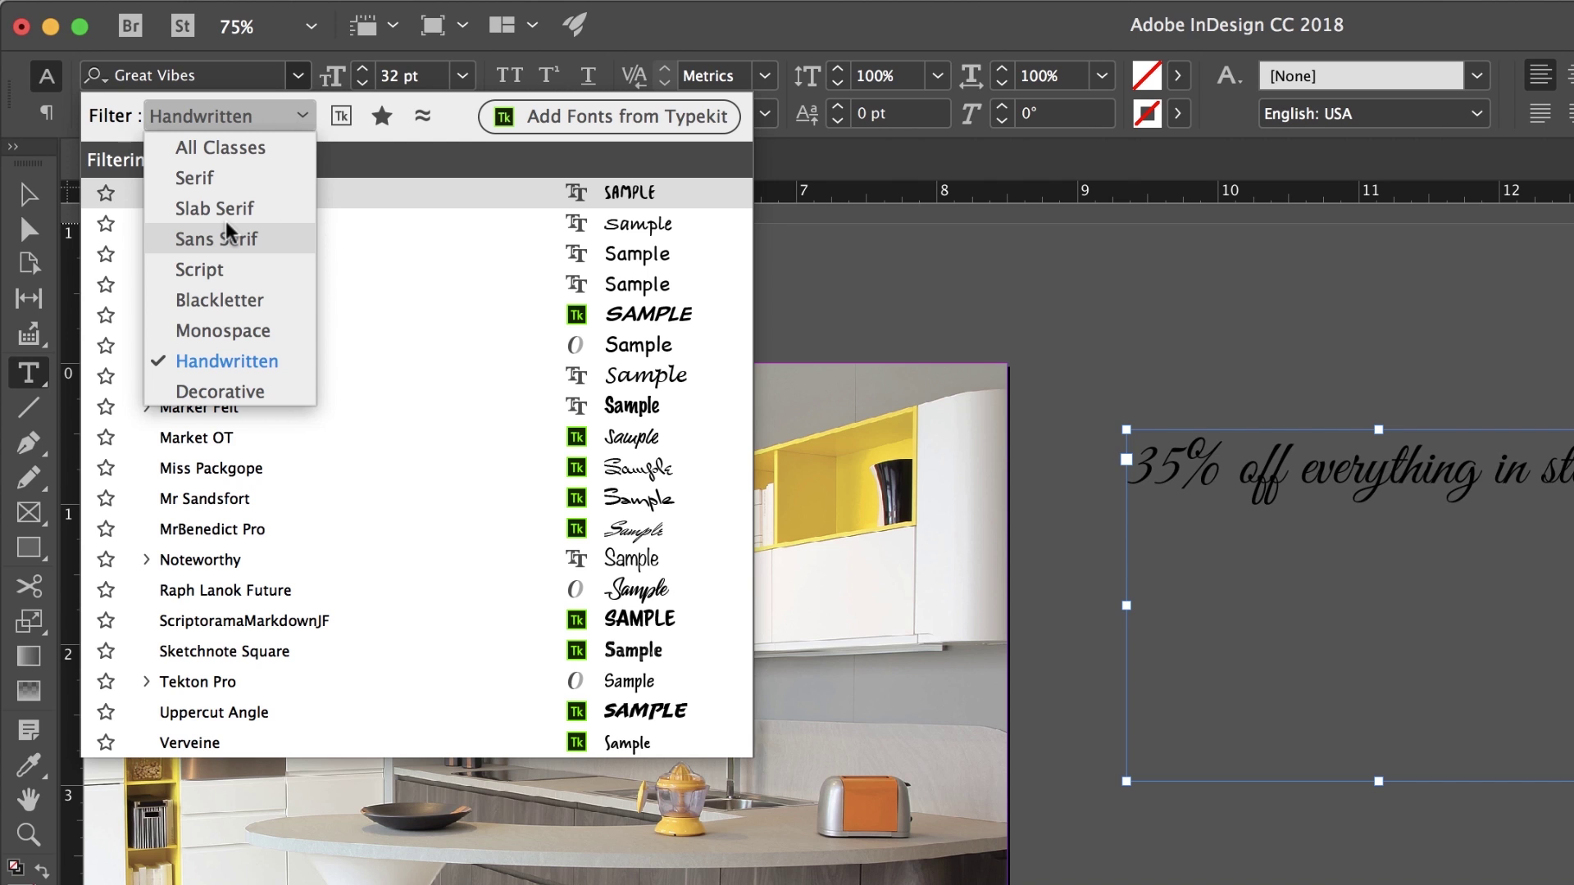
{"action": "left_click", "coordinate": [241, 391]}
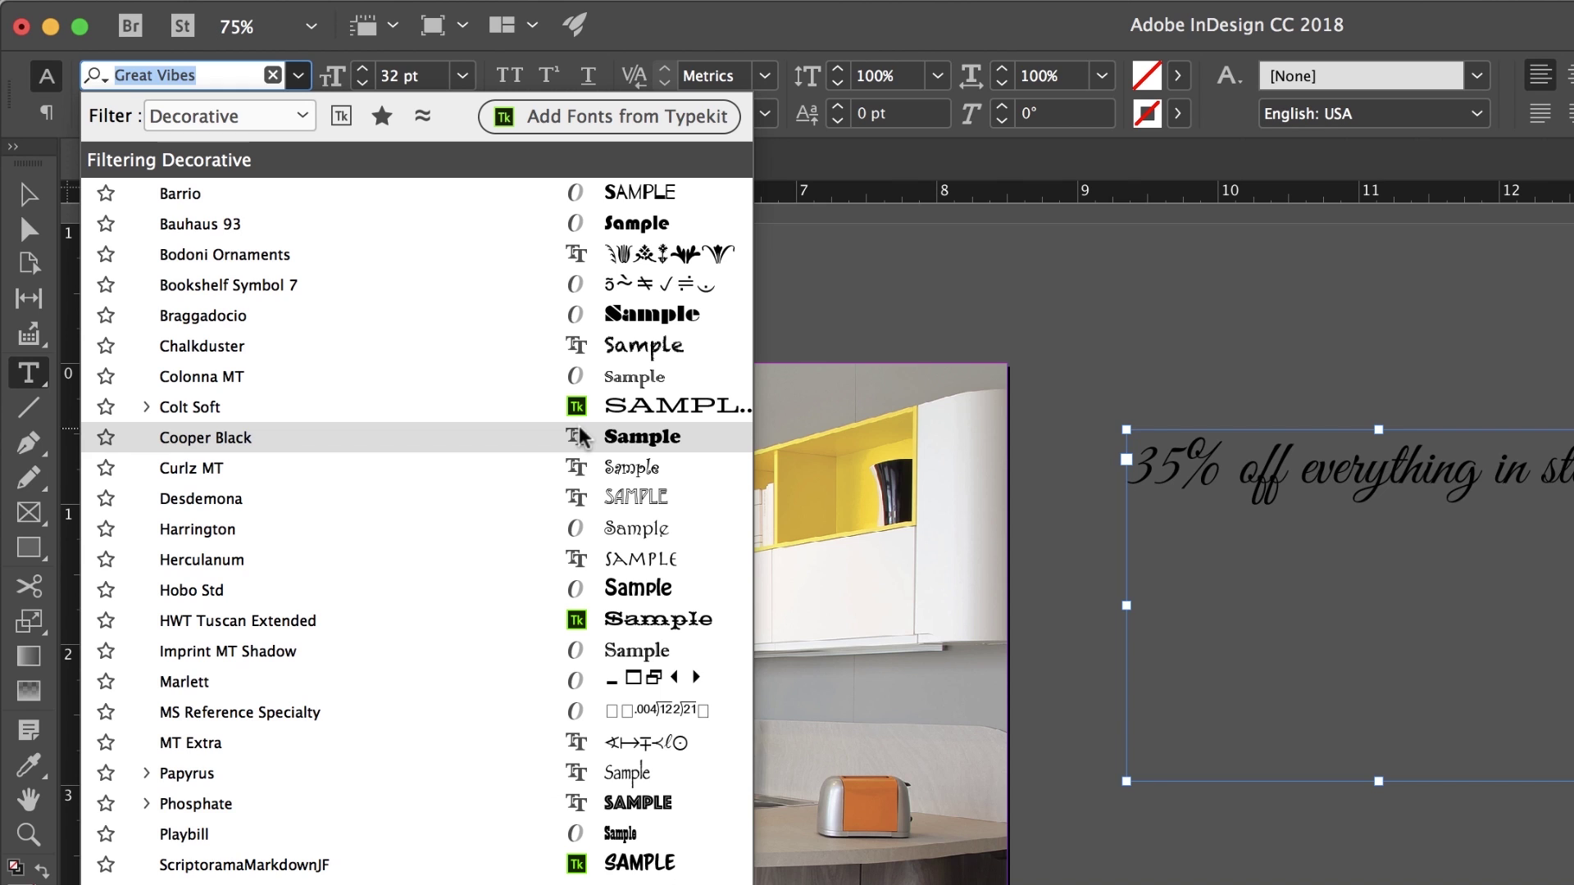
Filter the fonts by the Handwritten class and set the "35% off" text first in Marker Felt and finally in Market OT
{"action": "left_click", "coordinate": [270, 121]}
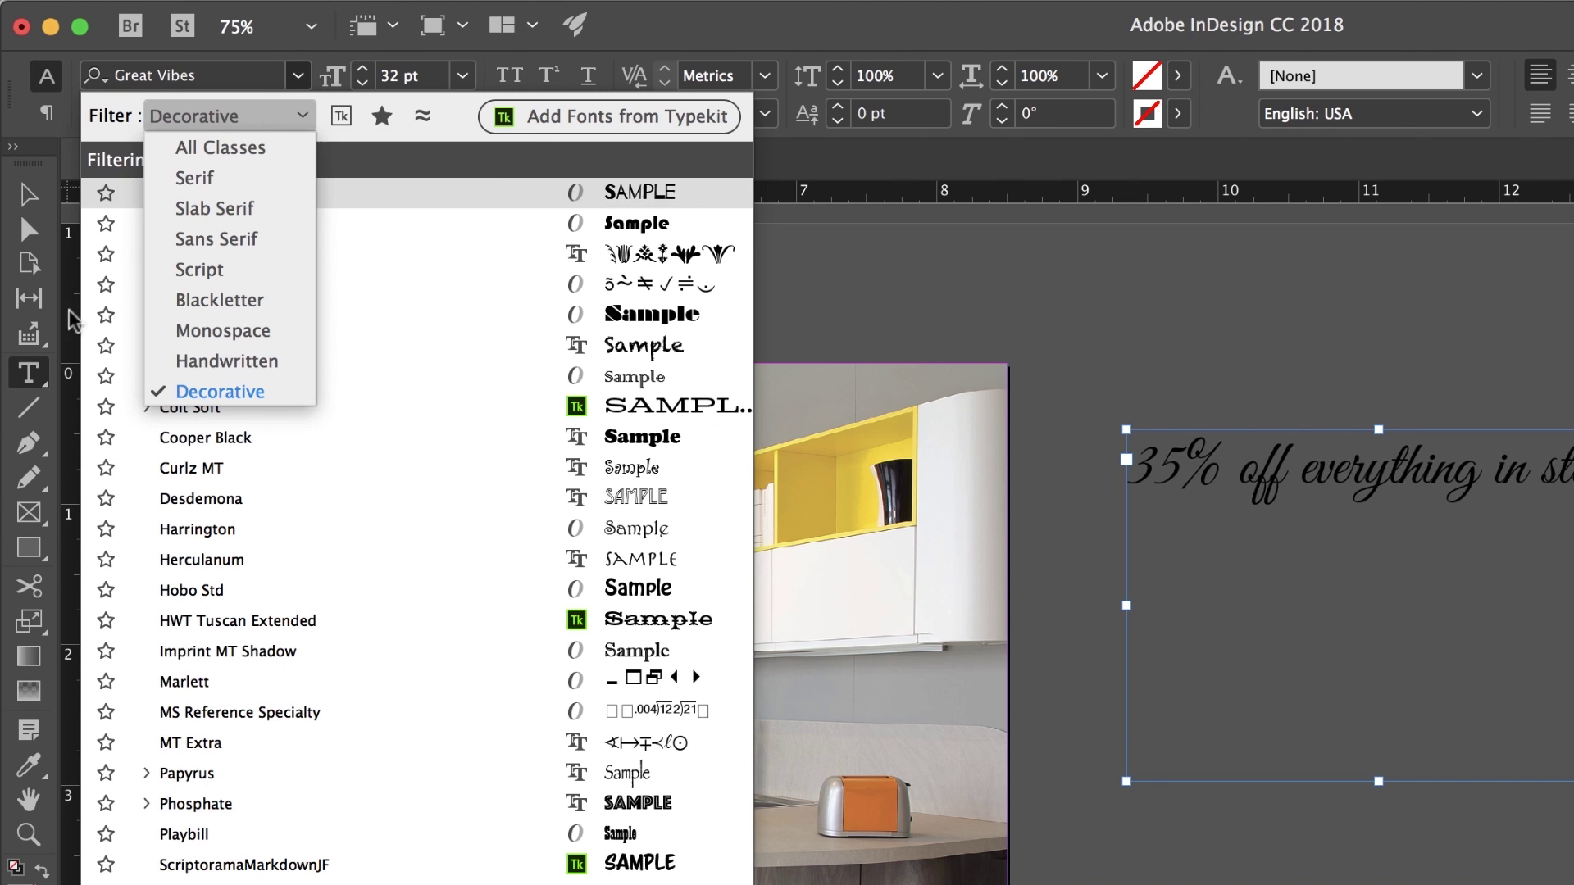
{"action": "left_click", "coordinate": [217, 359]}
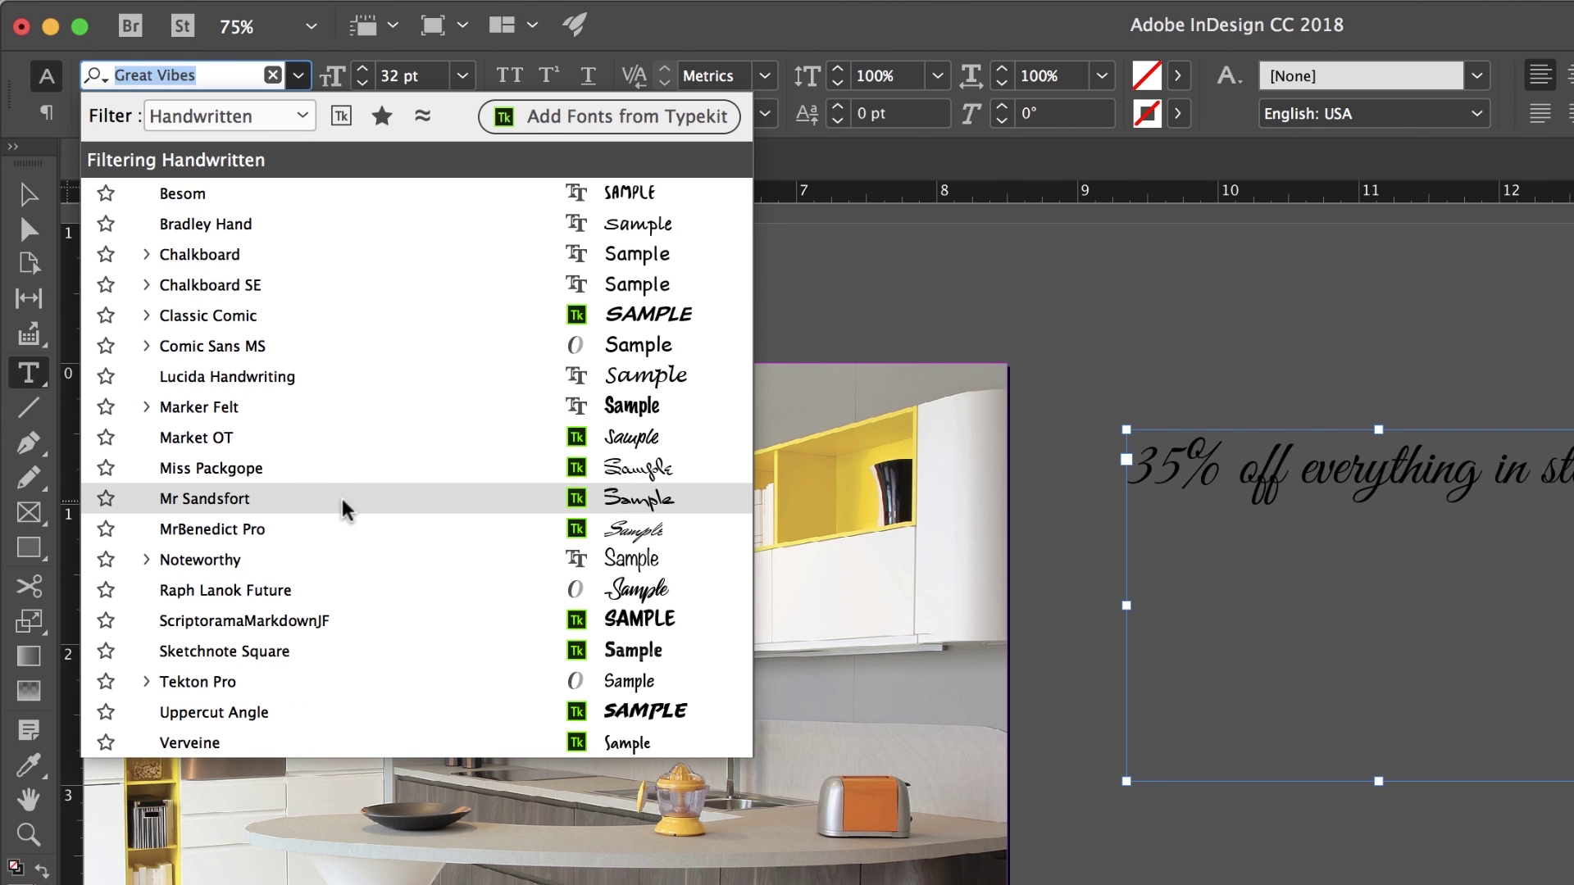
{"action": "left_click", "coordinate": [197, 407]}
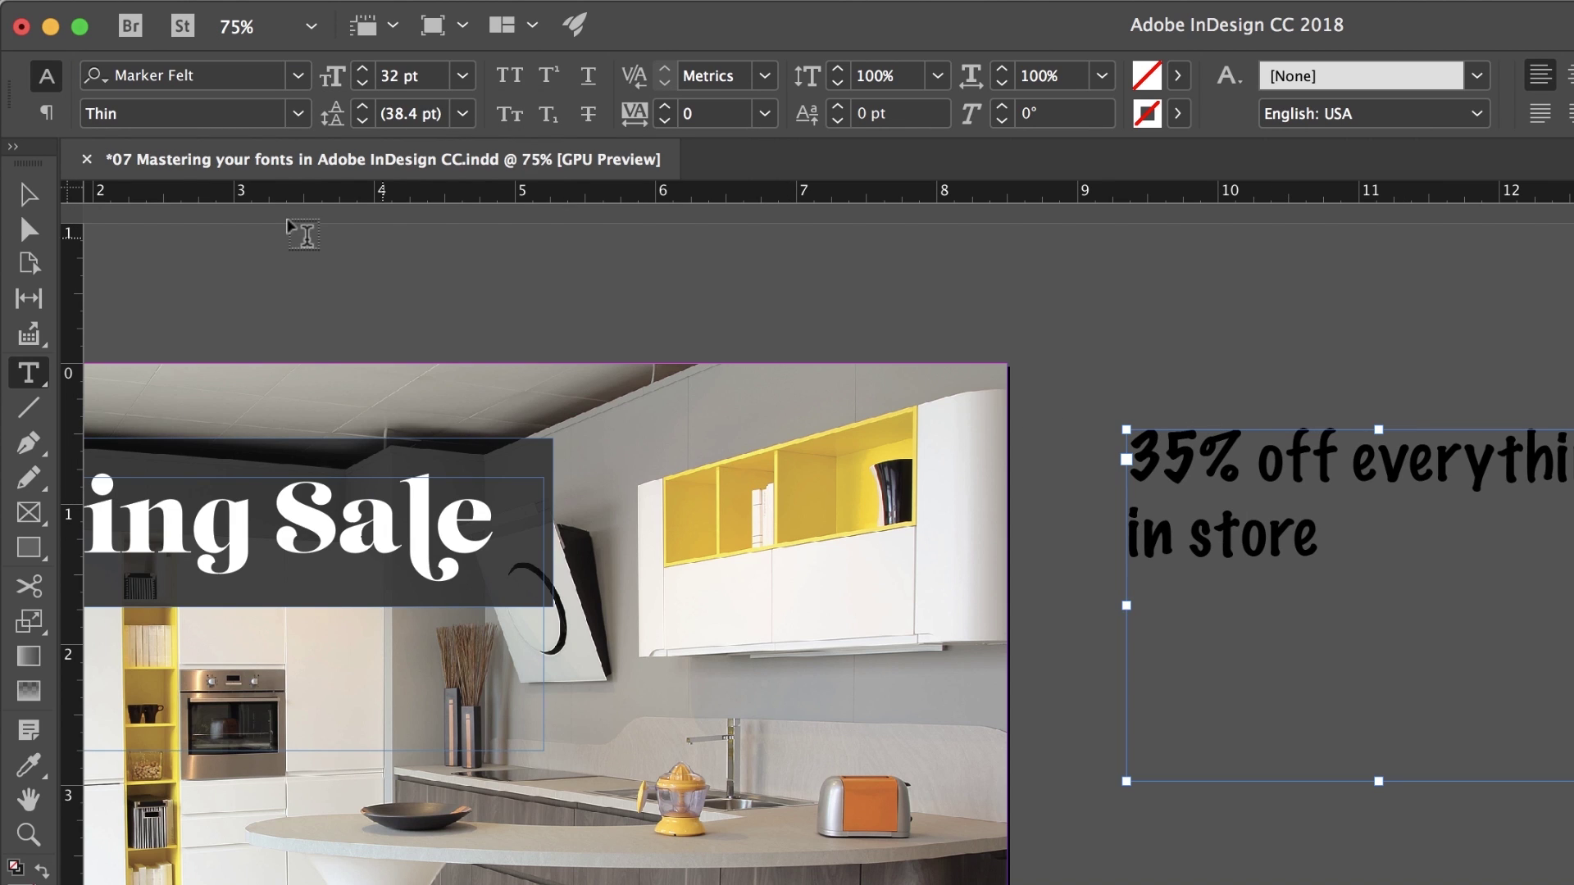
{"action": "left_click", "coordinate": [298, 75]}
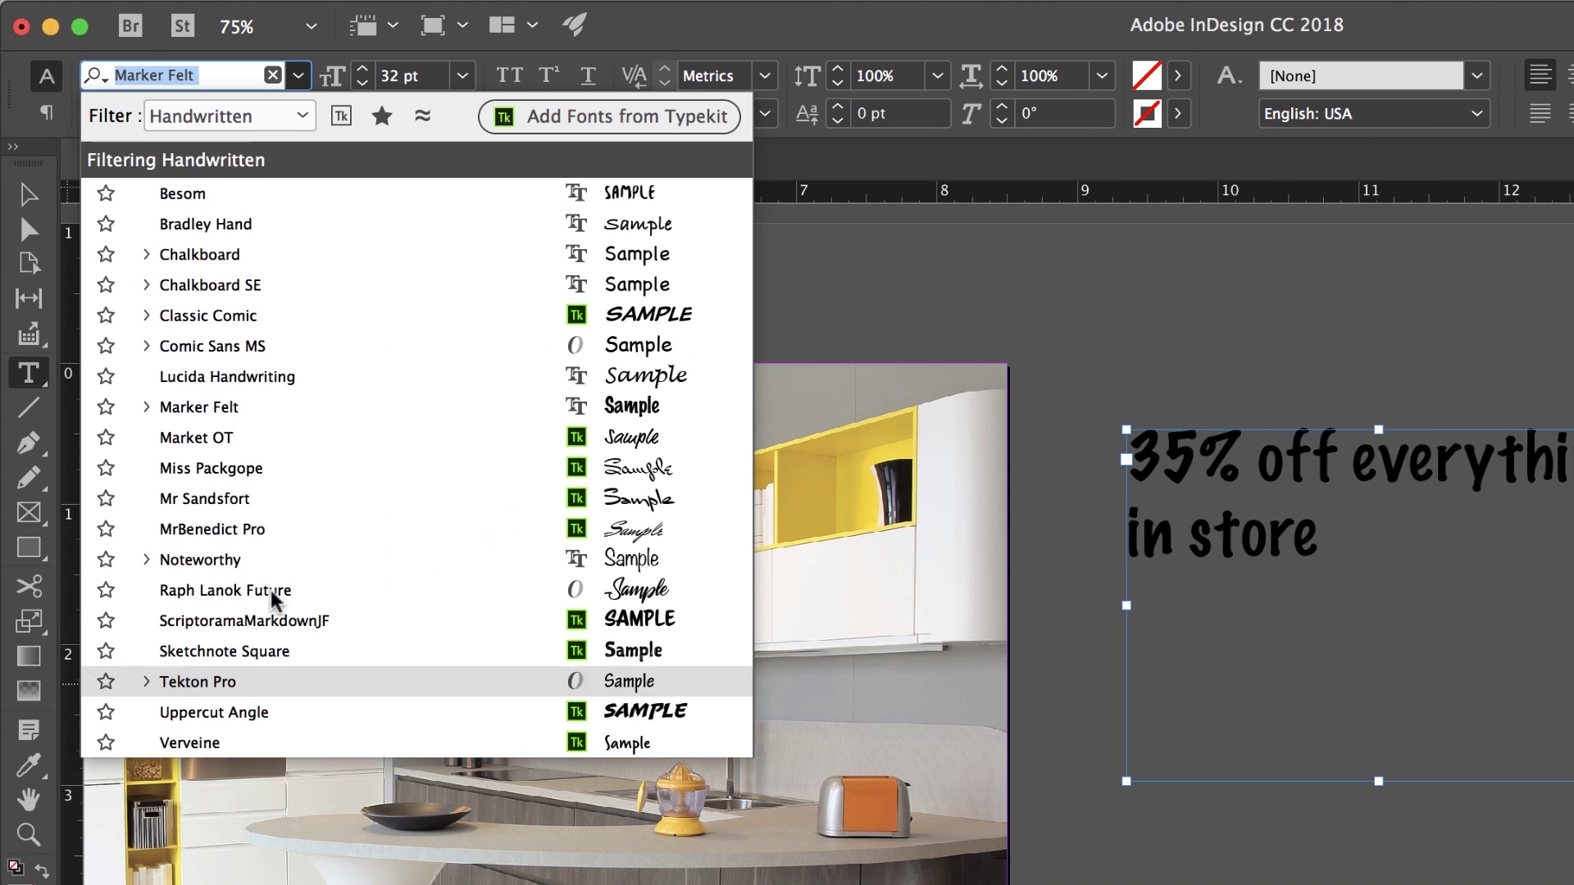
{"action": "left_click", "coordinate": [220, 440]}
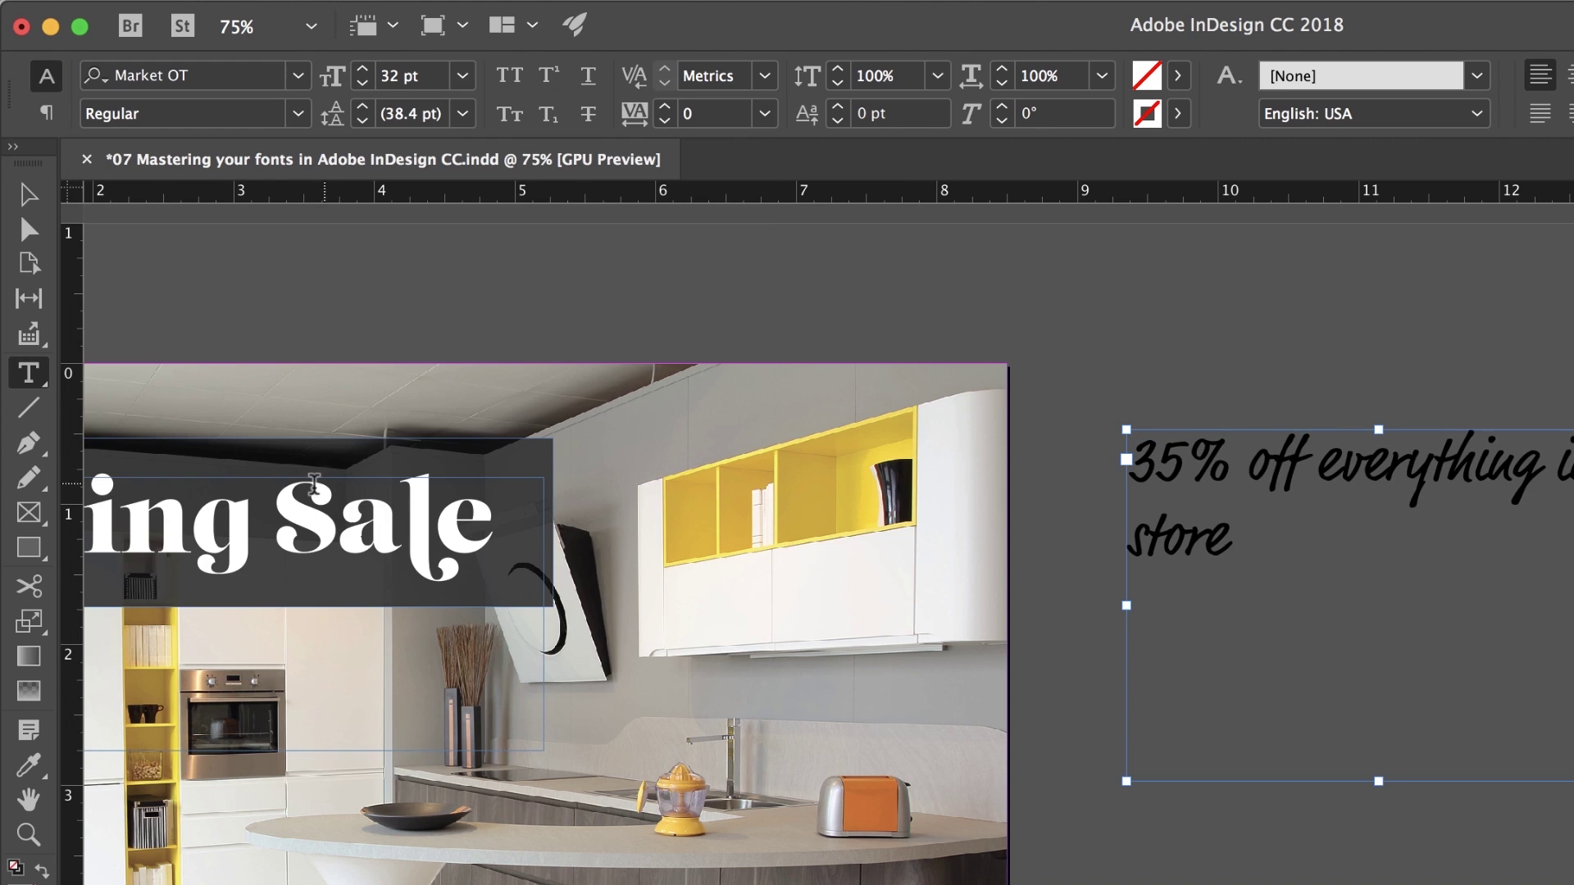
Reset the font list's class filter to All Classes
{"action": "left_click", "coordinate": [298, 75]}
{"action": "left_click", "coordinate": [279, 117]}
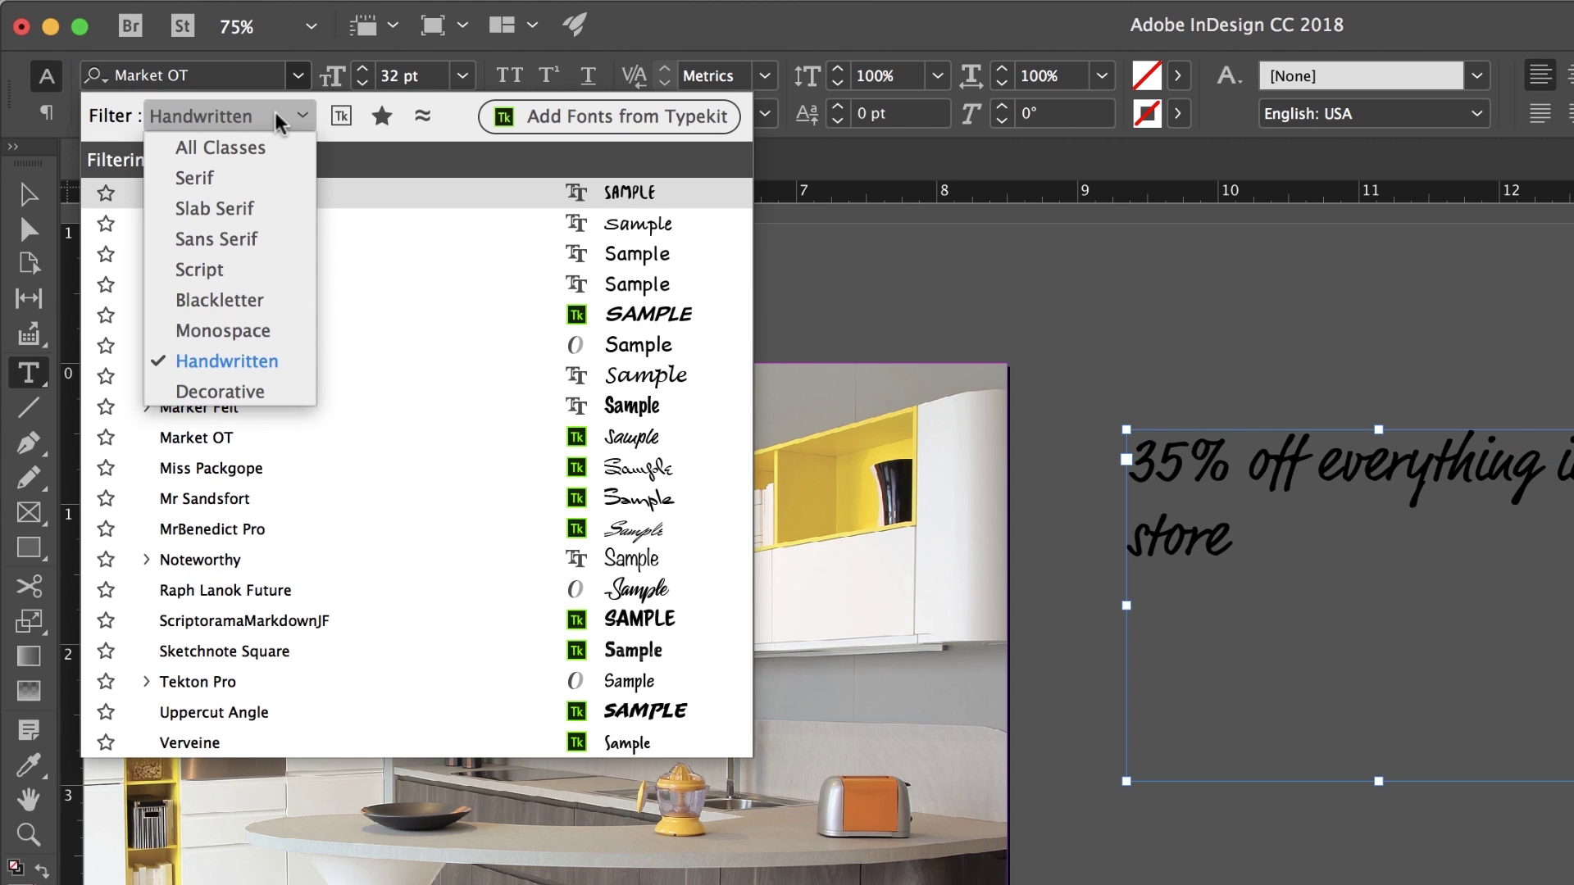
{"action": "left_click", "coordinate": [219, 147]}
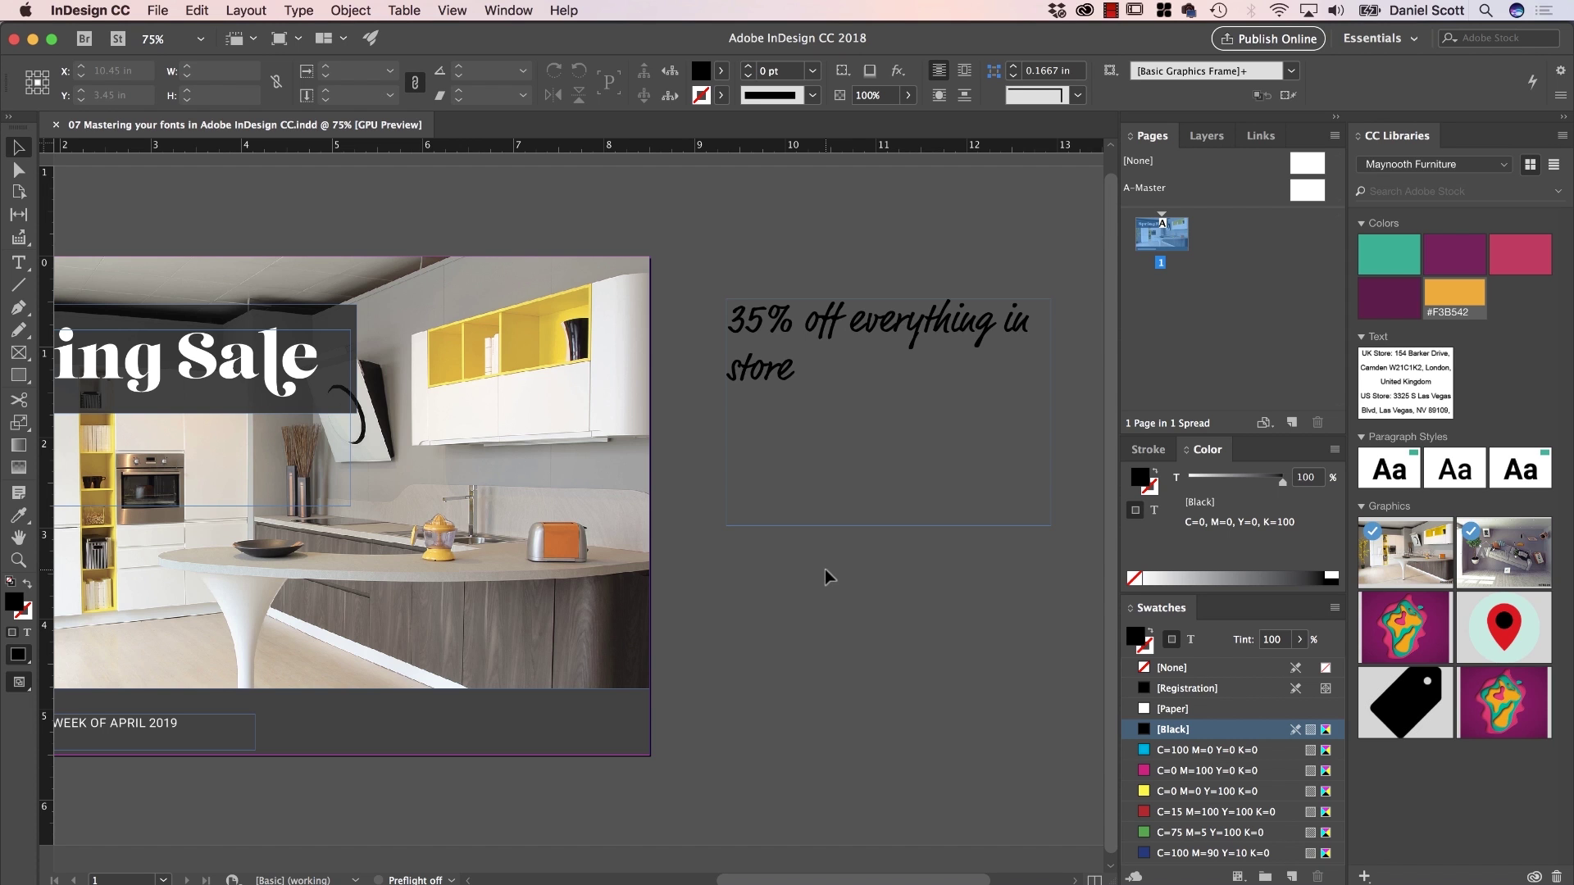
Switch to Photoshop and open Font Match 1.jpg from the 01 Spring Flyer folder in Exercise Files
{"action": "key", "text": "super+Tab"}
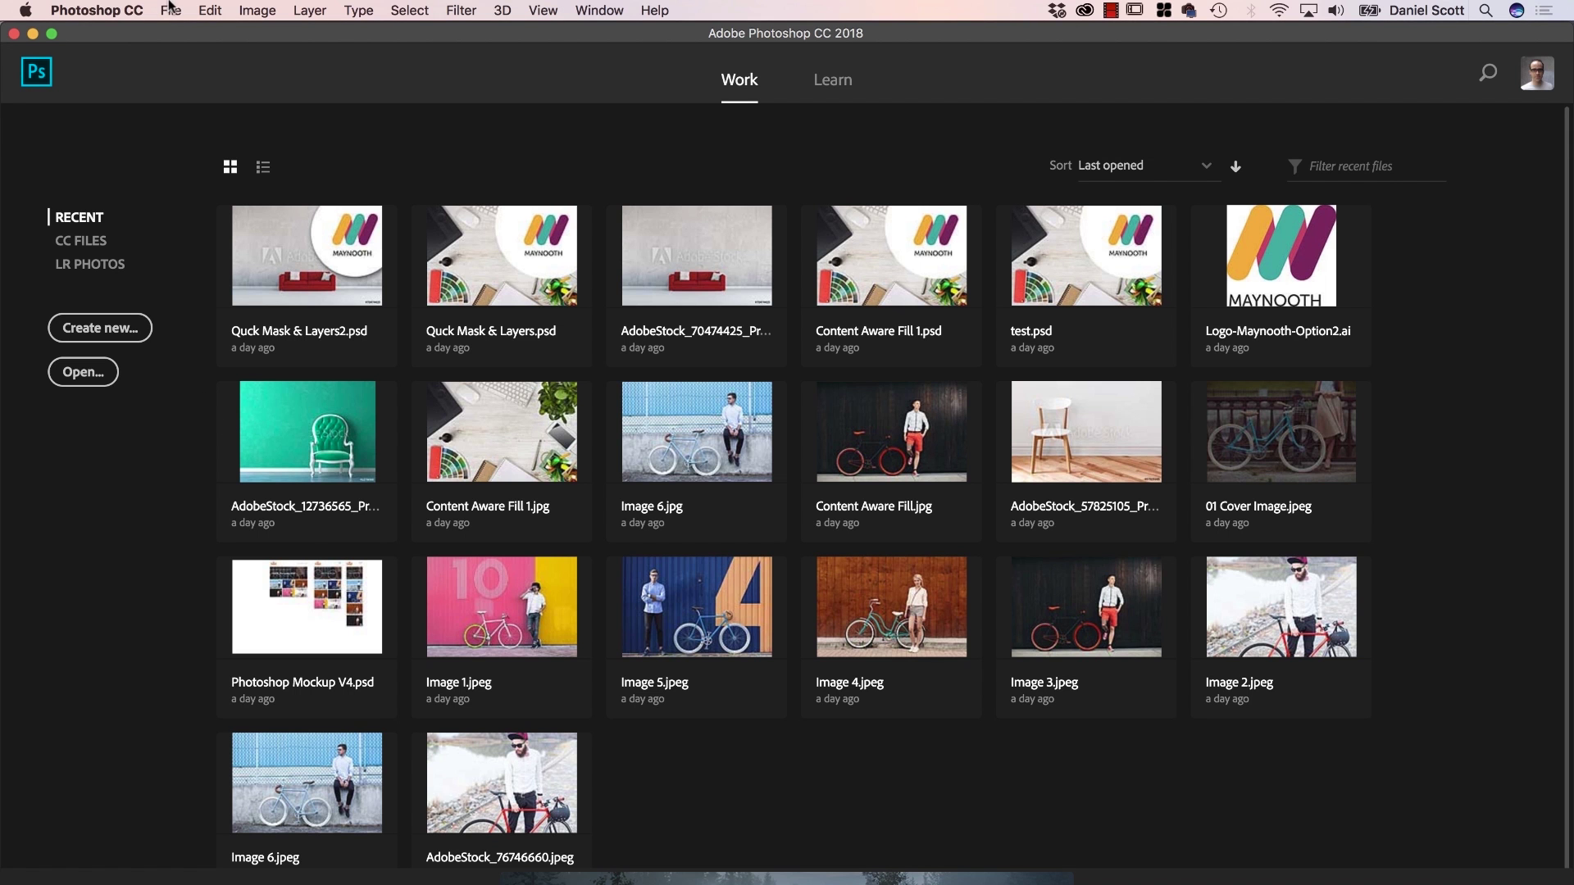
{"action": "left_click", "coordinate": [83, 372]}
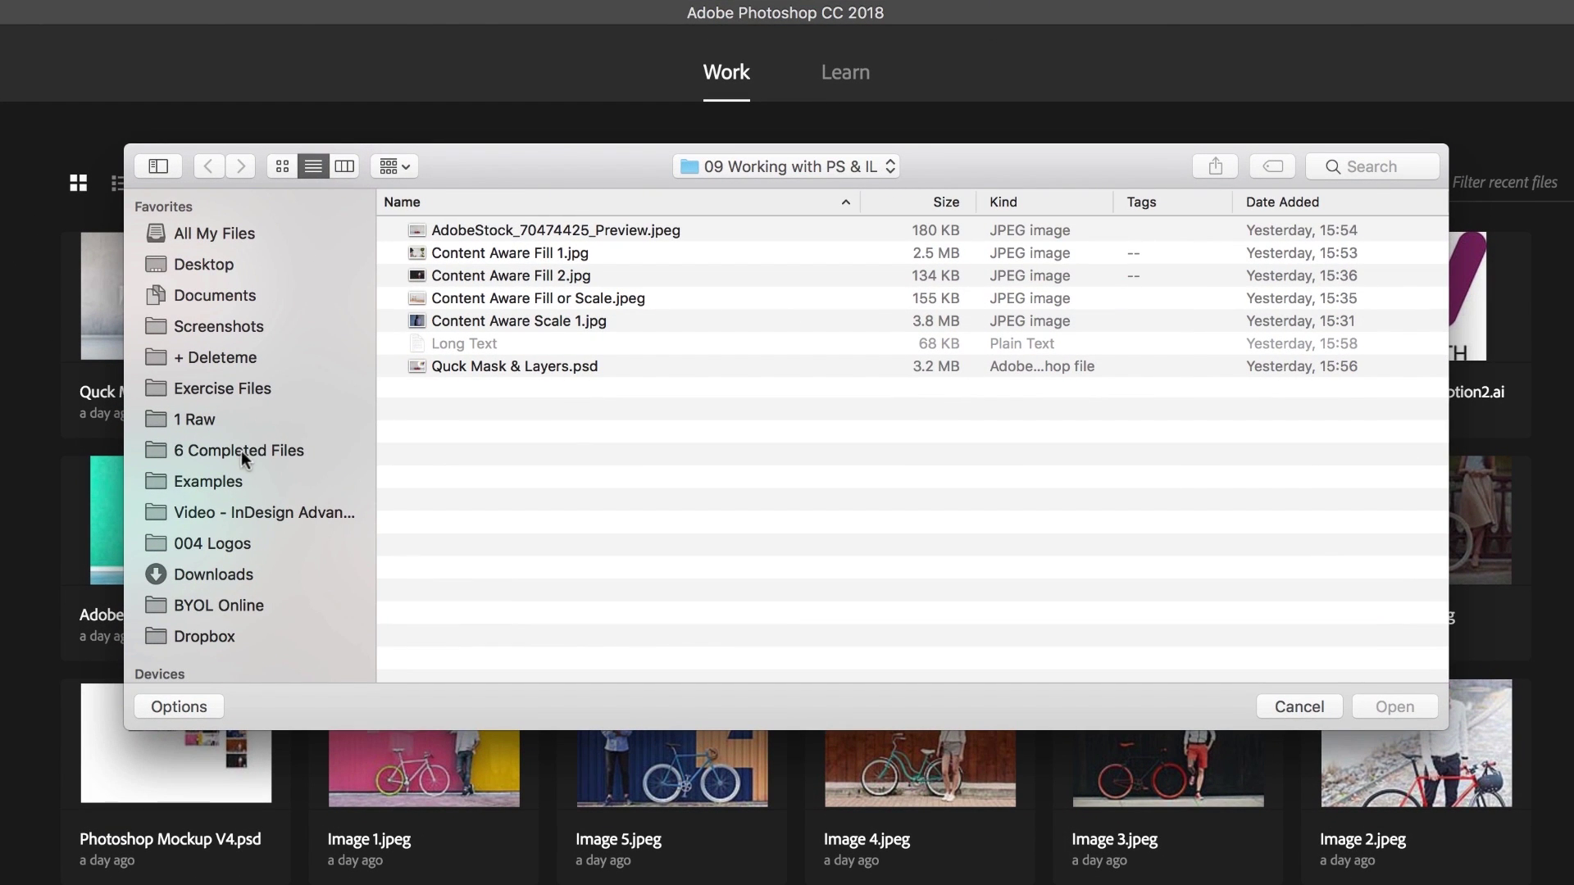
{"action": "left_click", "coordinate": [245, 388]}
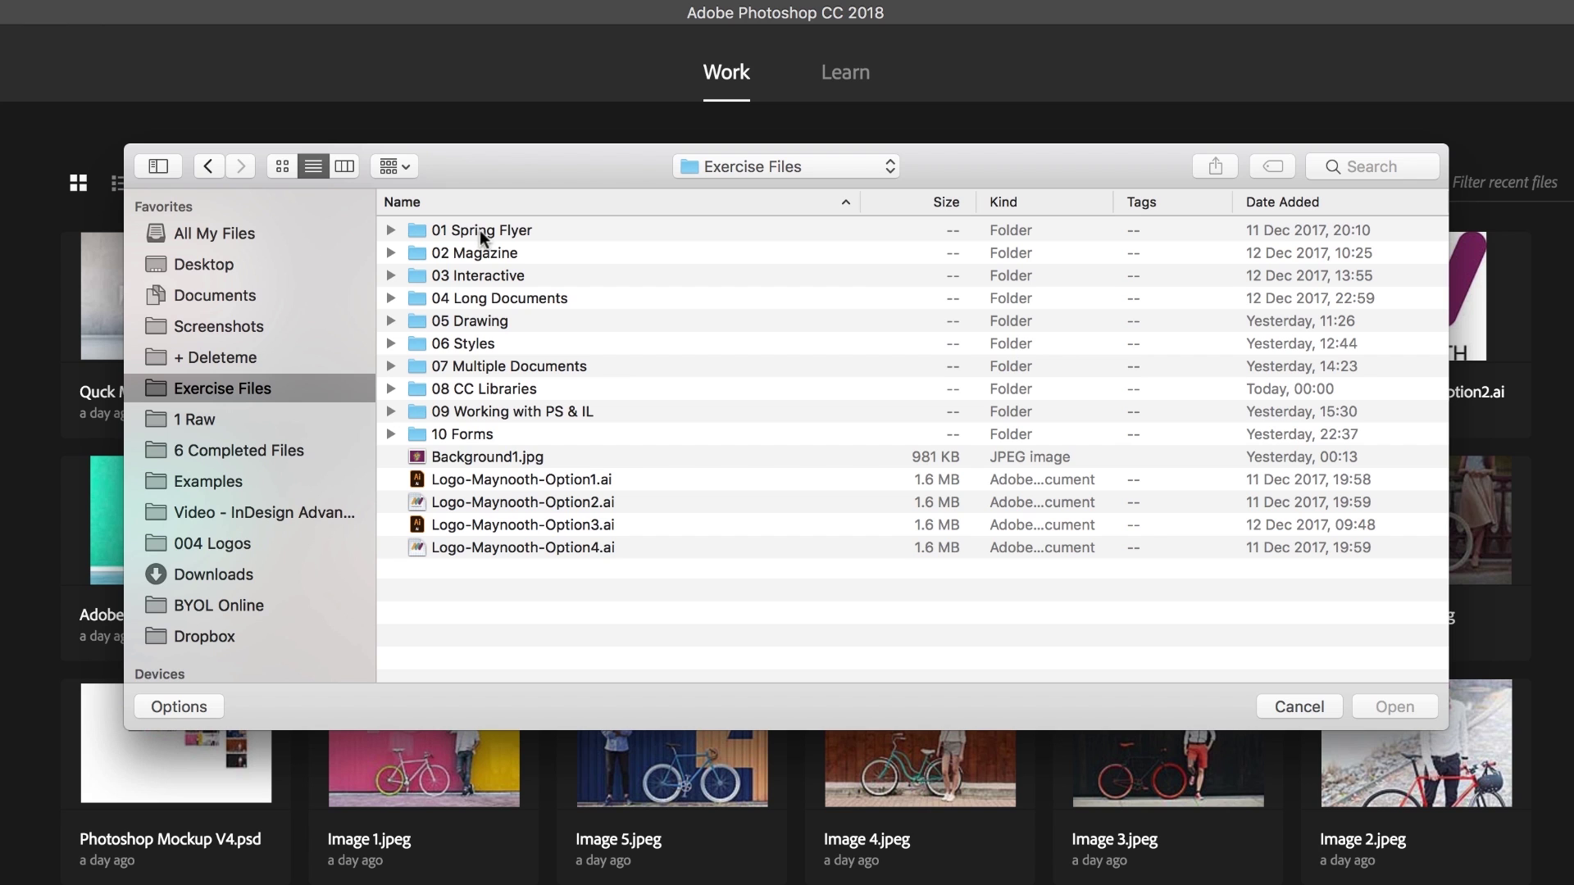
{"action": "double_click", "coordinate": [480, 230]}
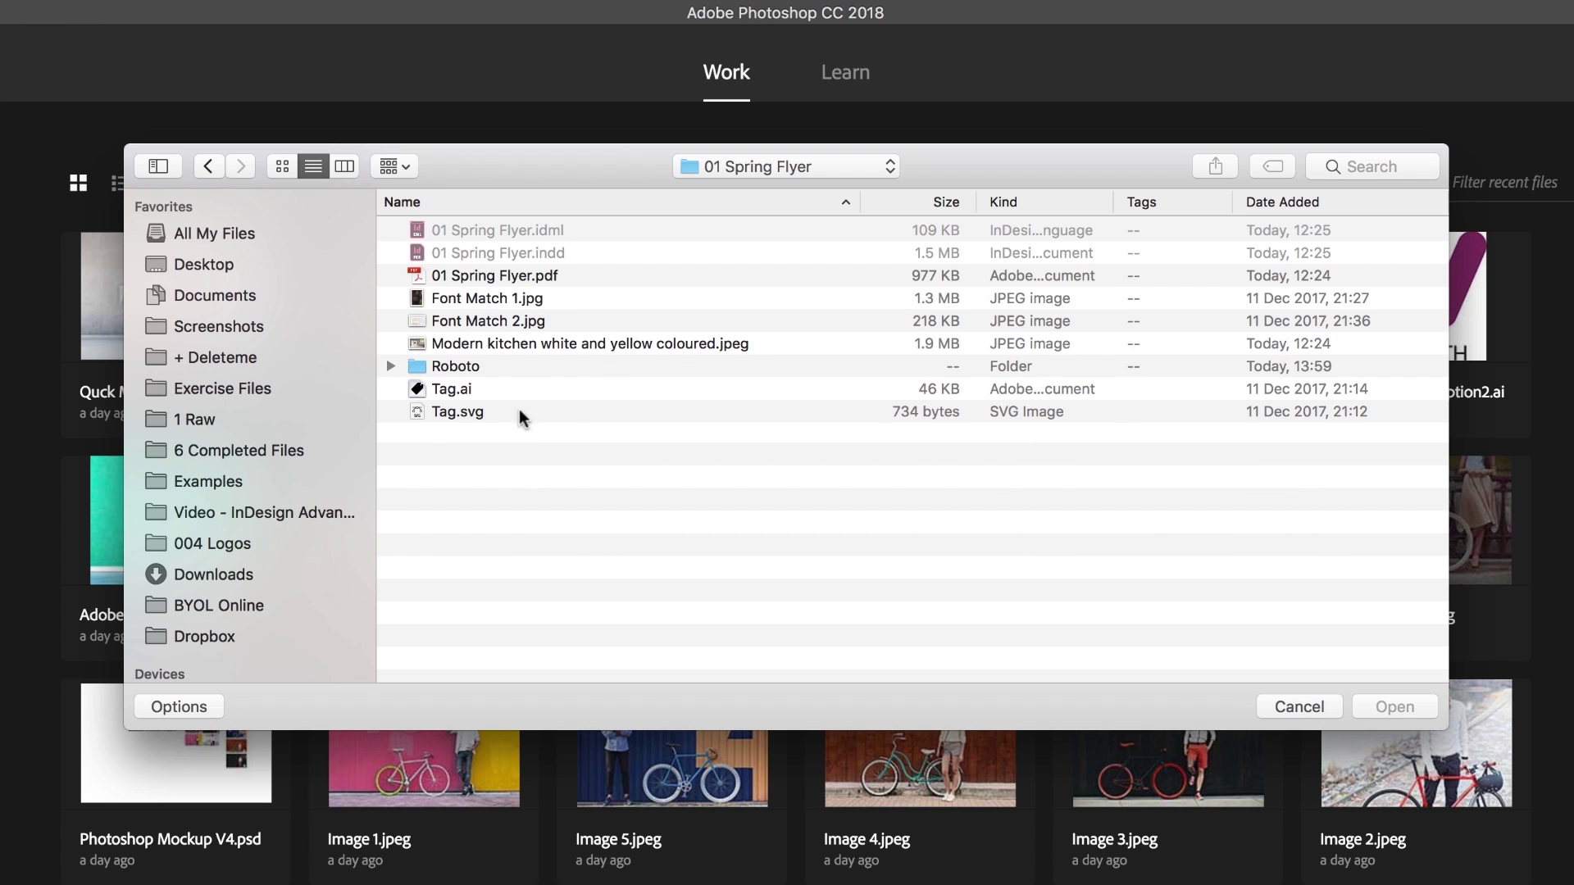
{"action": "double_click", "coordinate": [487, 300]}
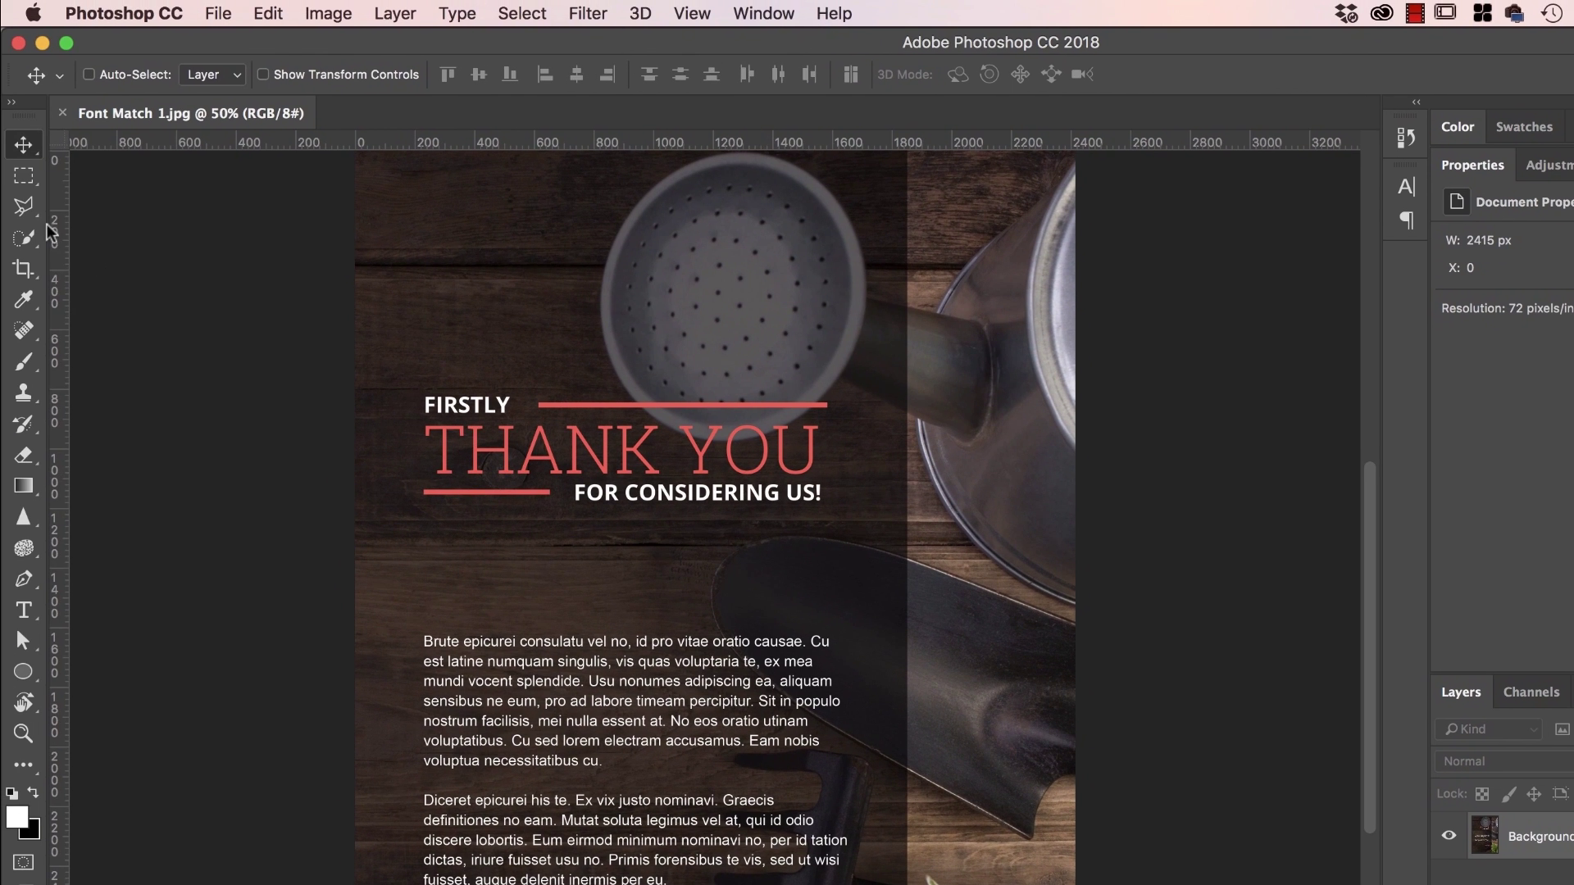
Select a rectangle around the "THANK YOU" heading and run Match Font, moving the results dialog clear of the artwork
{"action": "left_click", "coordinate": [31, 175]}
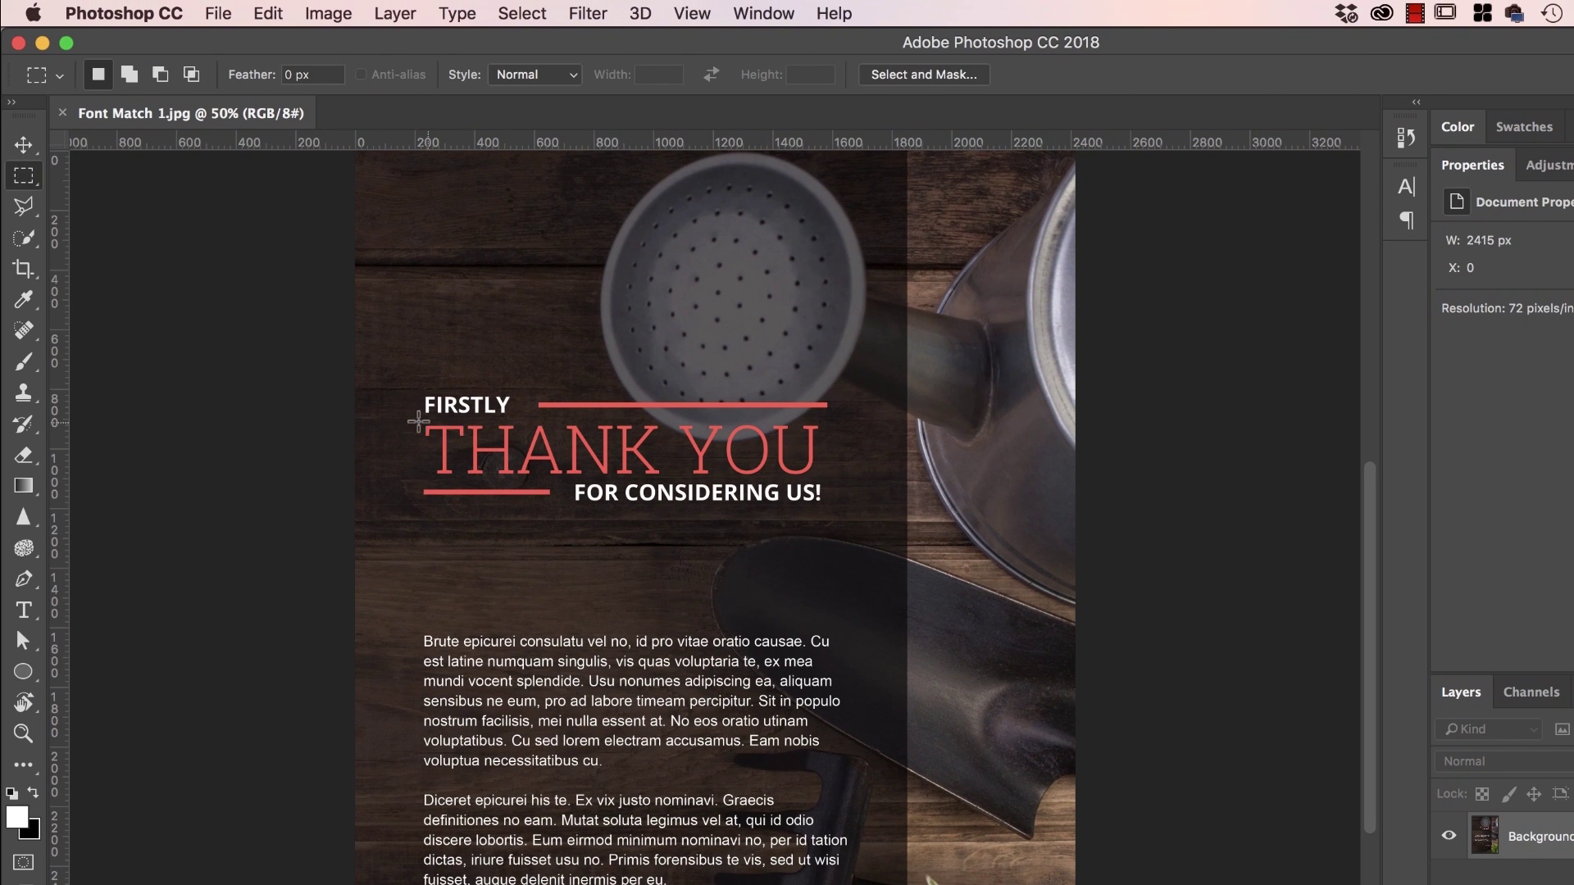
{"action": "left_click_drag", "start_coordinate": [420, 420], "coordinate": [829, 478]}
{"action": "left_click", "coordinate": [454, 13]}
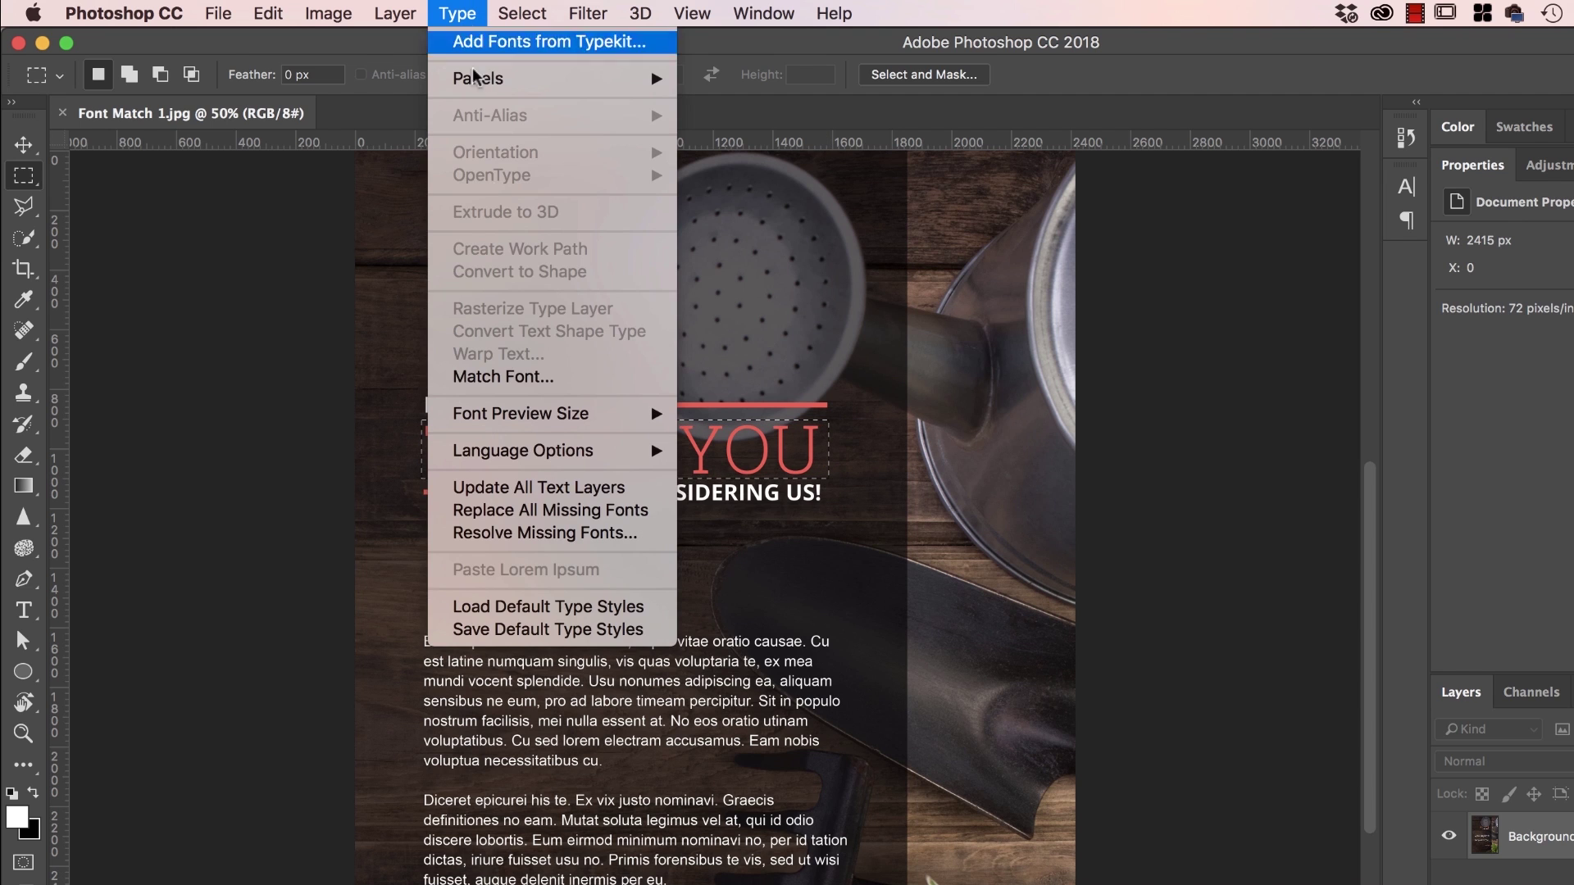
{"action": "left_click", "coordinate": [503, 379]}
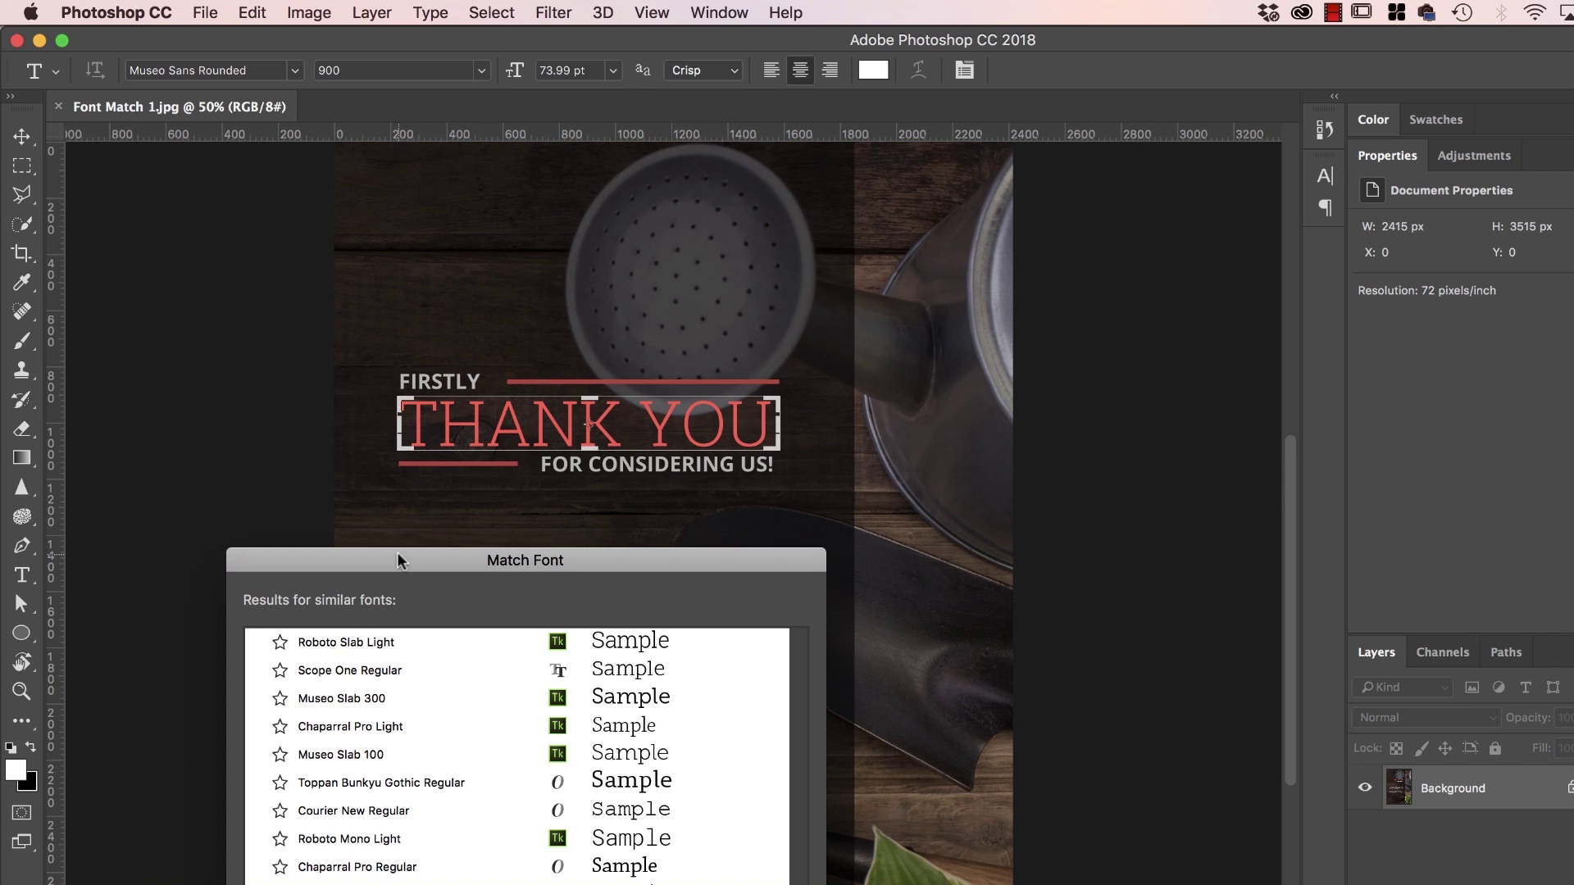
{"action": "left_click_drag", "start_coordinate": [399, 560], "coordinate": [1092, 328]}
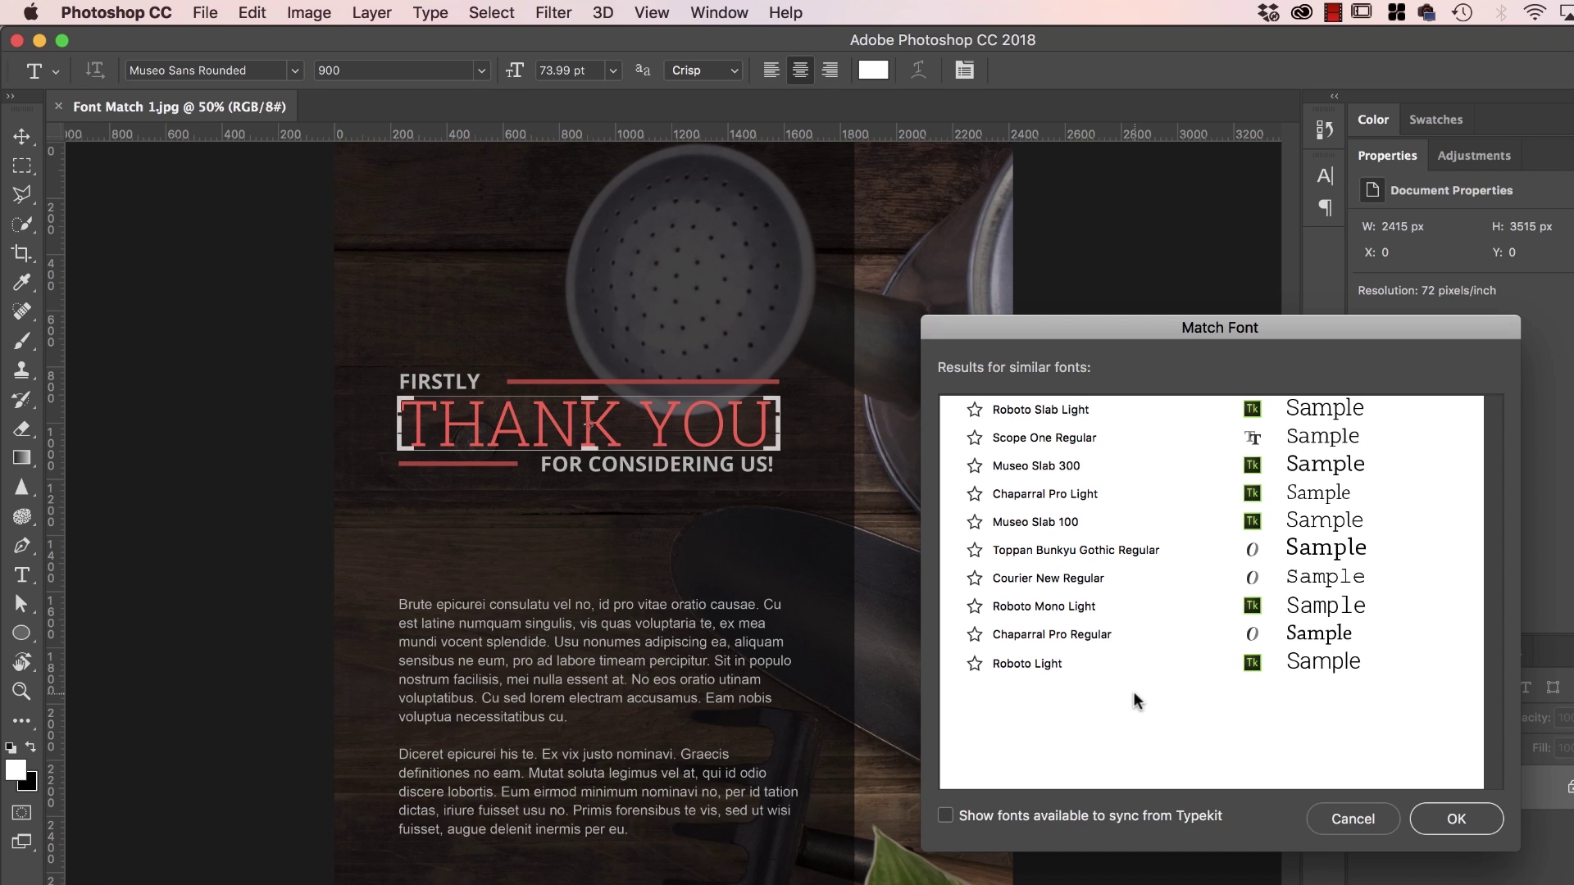
Try Chaparral Pro Regular from the similar fonts, cancel Match Font and clear the selection around the heading
{"action": "left_click", "coordinate": [1052, 634]}
{"action": "left_click", "coordinate": [1354, 819]}
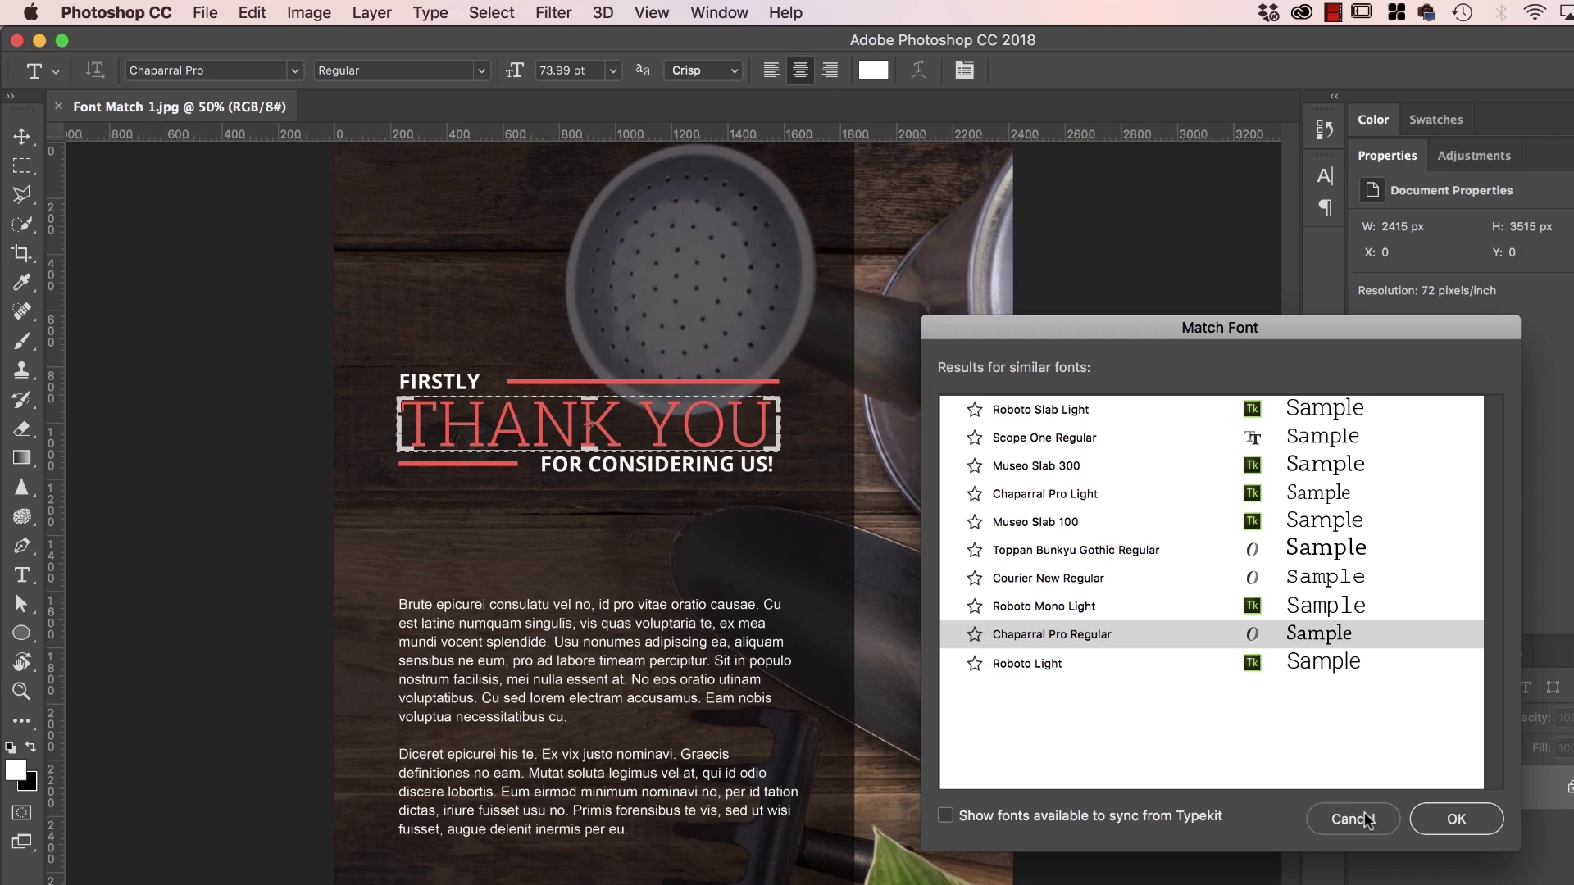
{"action": "left_click", "coordinate": [751, 433]}
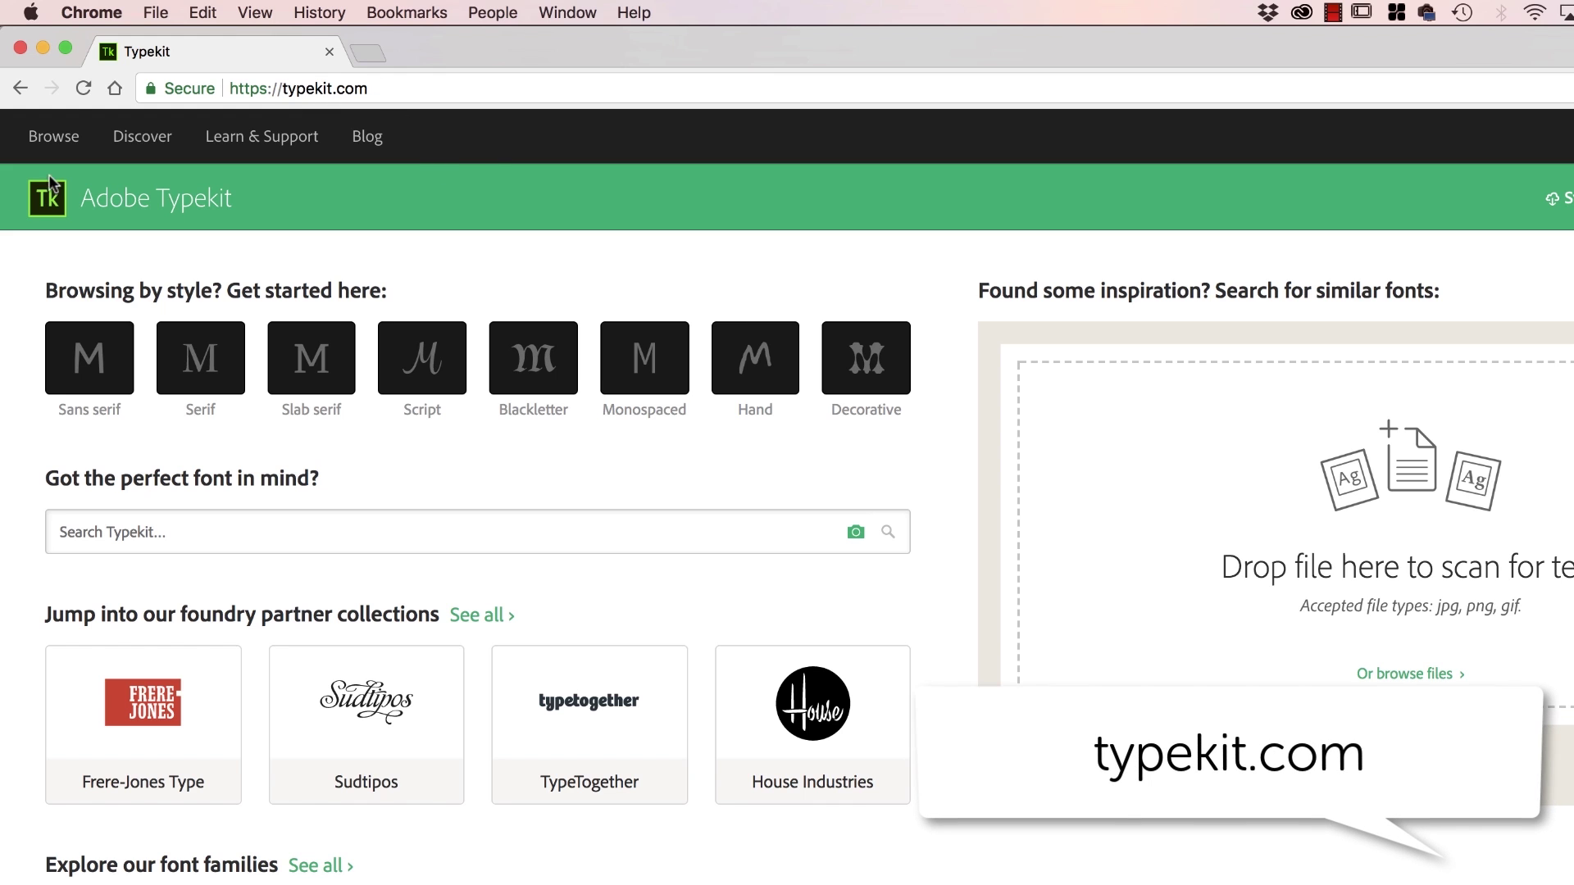
On typekit.com, upload Font Match 2.jpg from the 01 Spring Flyer folder to the similar-font search and preview the image file
{"action": "left_click", "coordinate": [189, 195]}
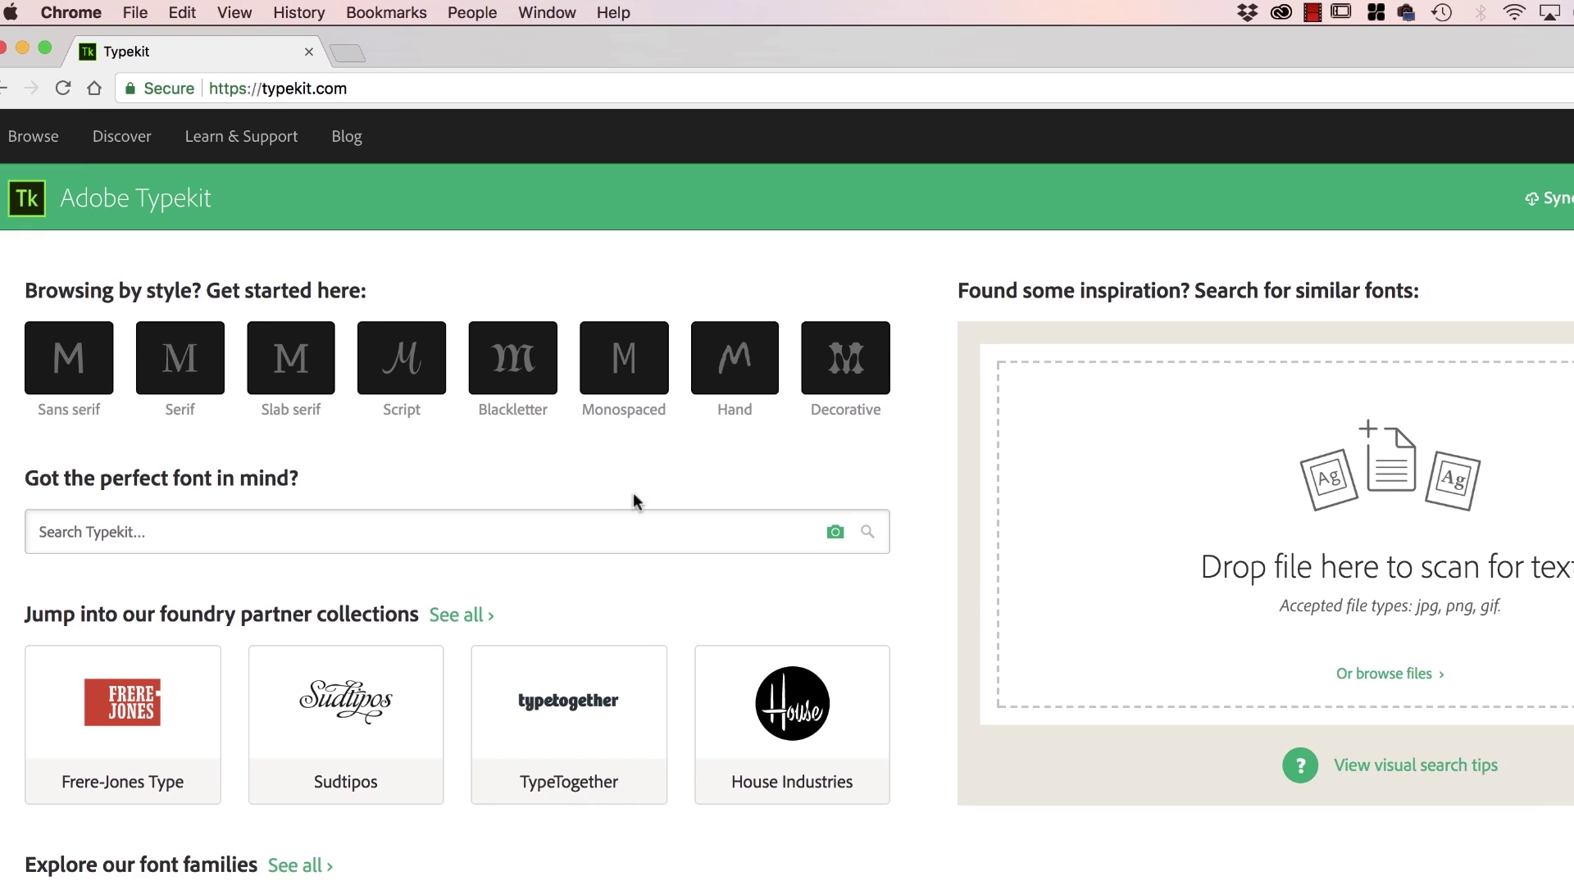
{"action": "key", "text": "super+Tab"}
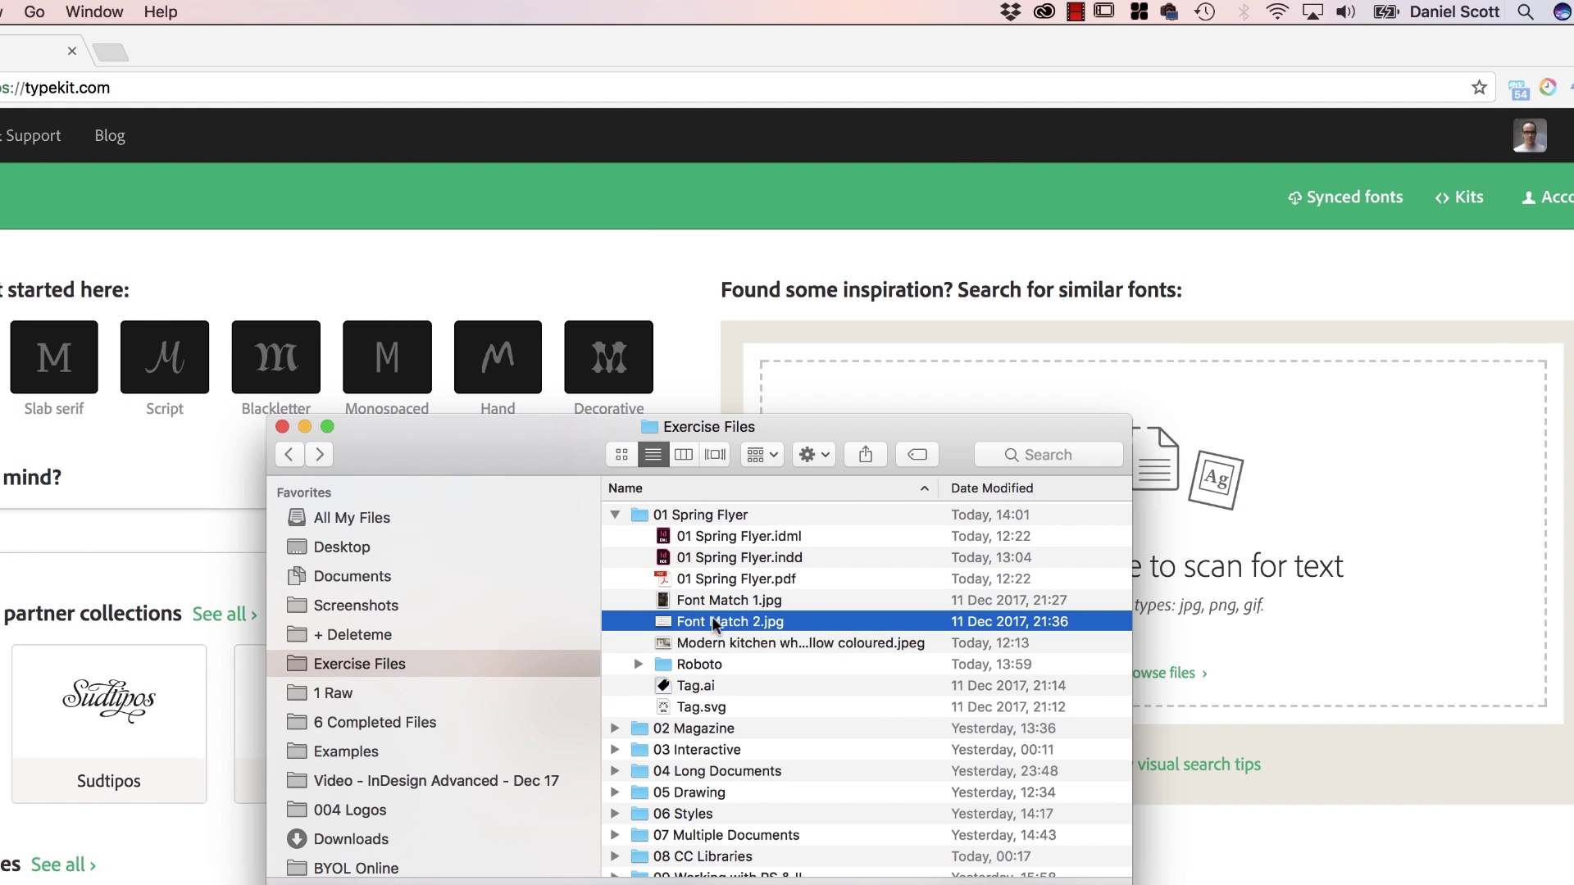
{"action": "left_click_drag", "start_coordinate": [725, 631], "coordinate": [1216, 503]}
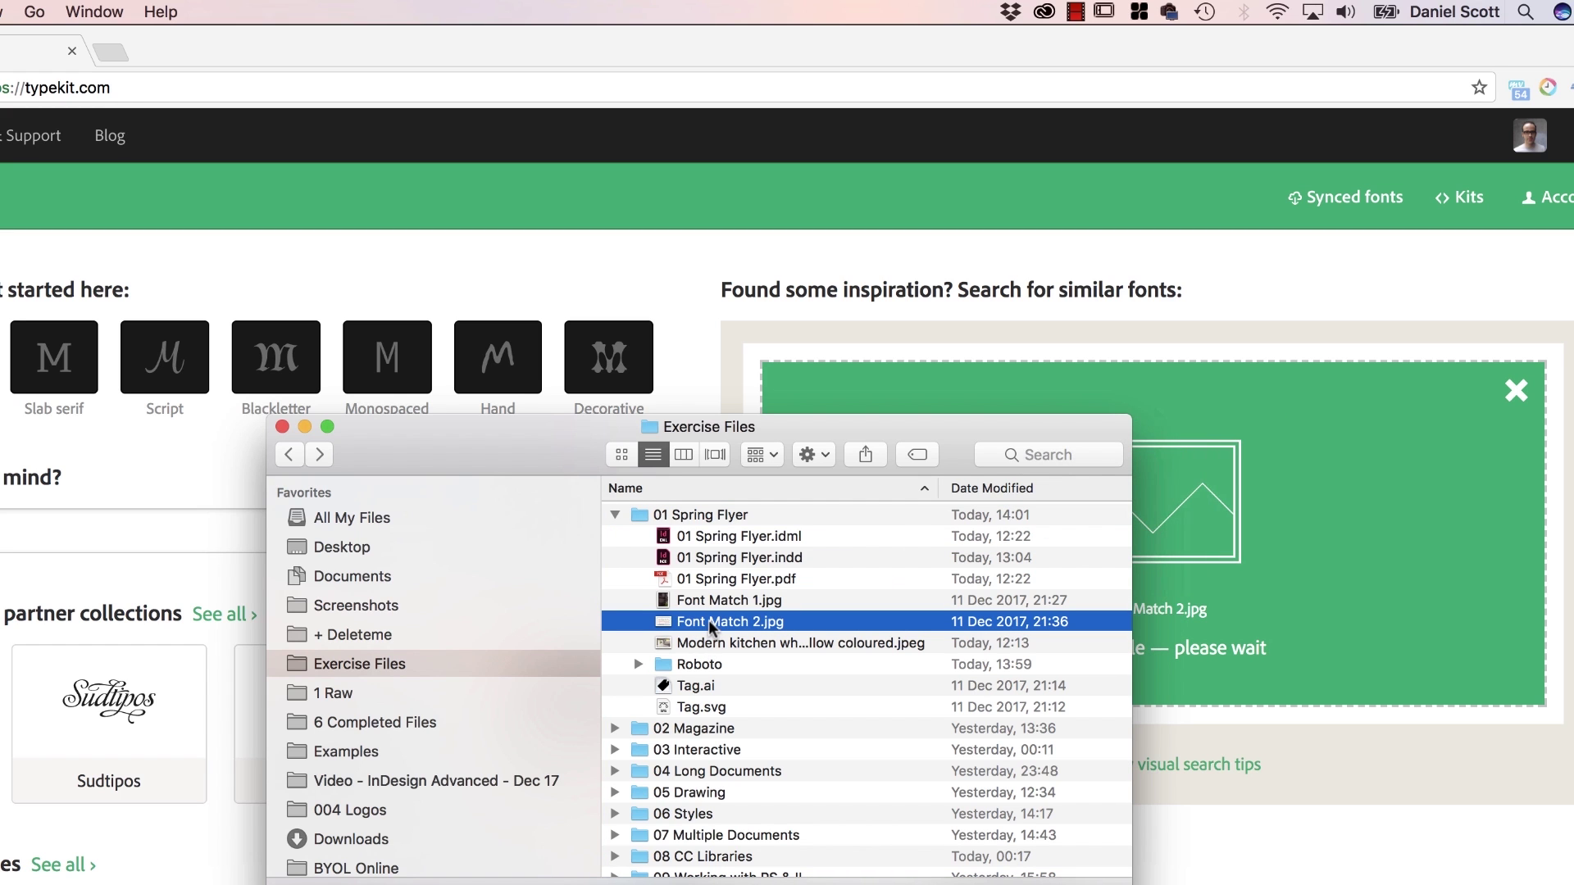
{"action": "key", "text": "space"}
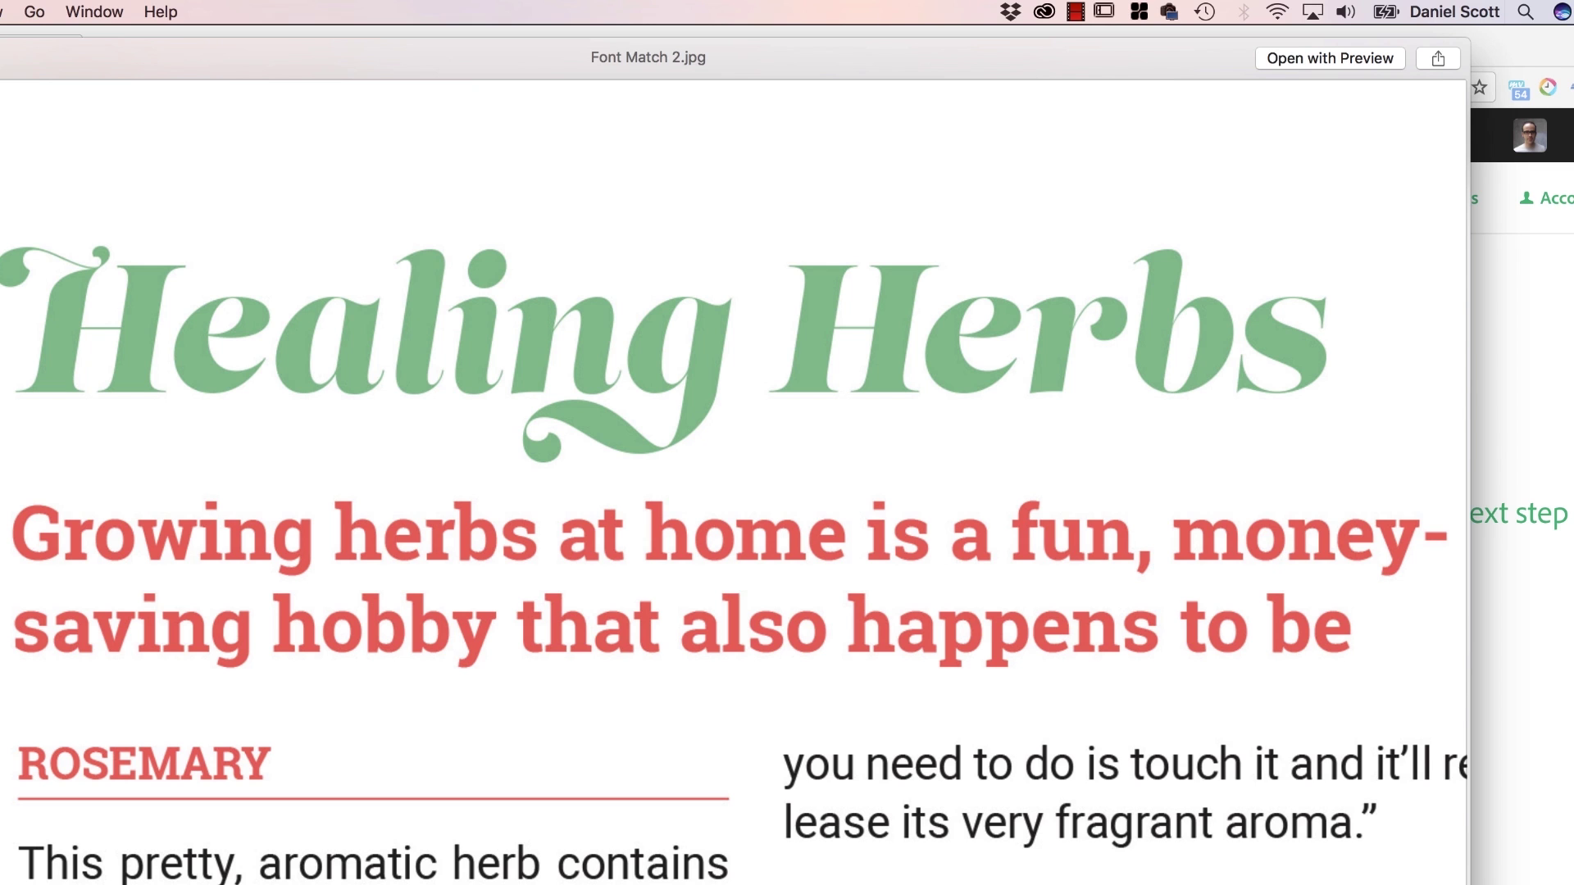
{"action": "key", "text": "space"}
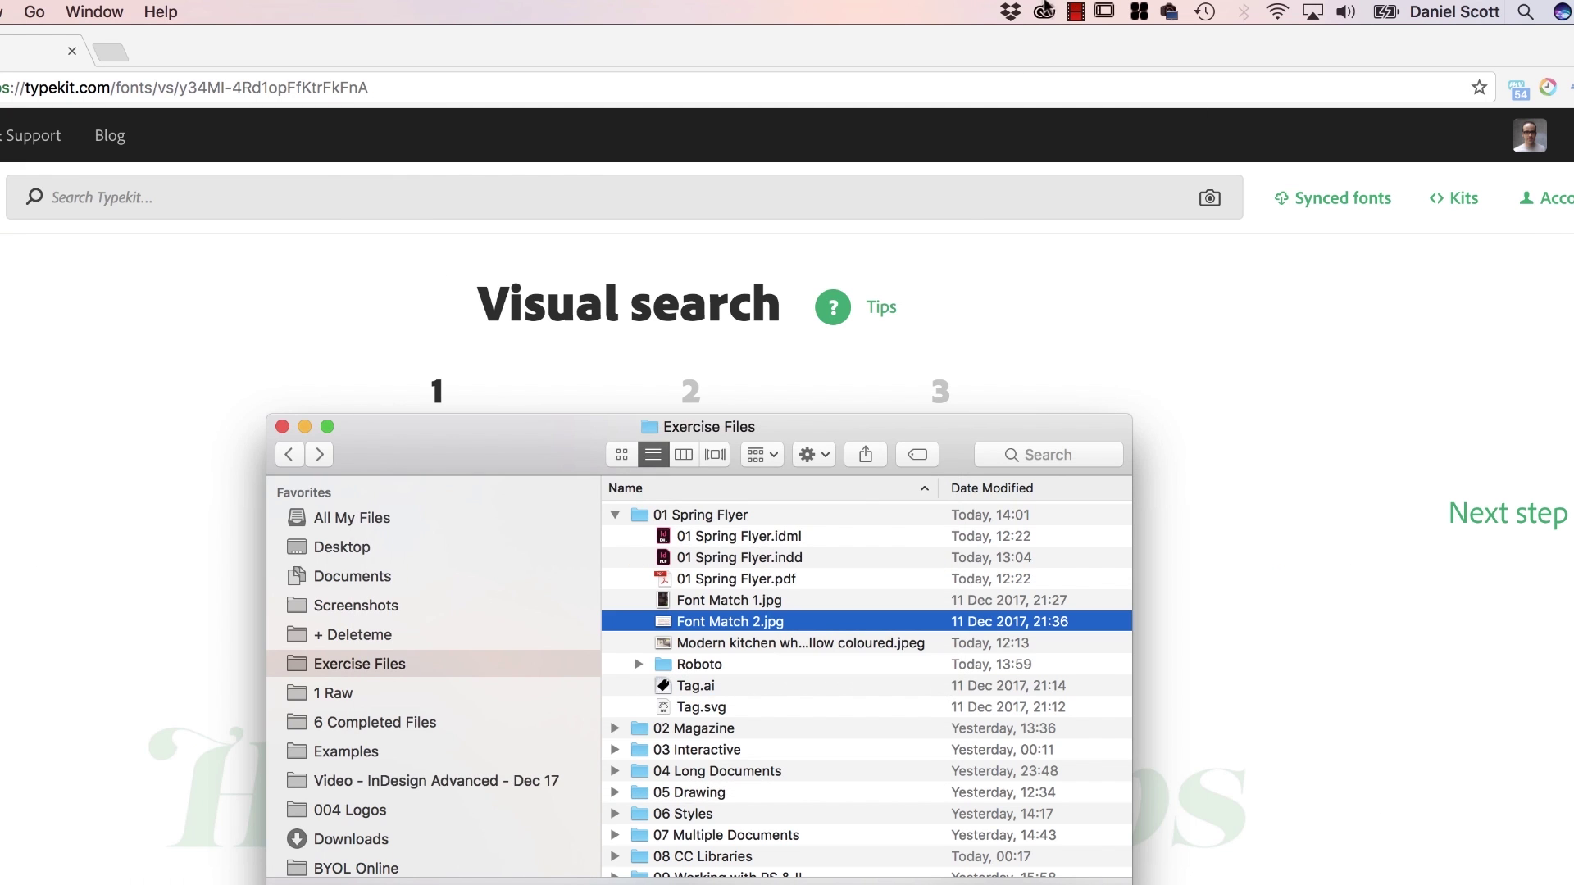
Fit the visual search region around the green "Healing Herbs" heading and proceed to confirming the text
{"action": "key", "text": "Return"}
{"action": "scroll", "coordinate": [660, 734], "scroll_direction": "down", "scroll_amount": 5}
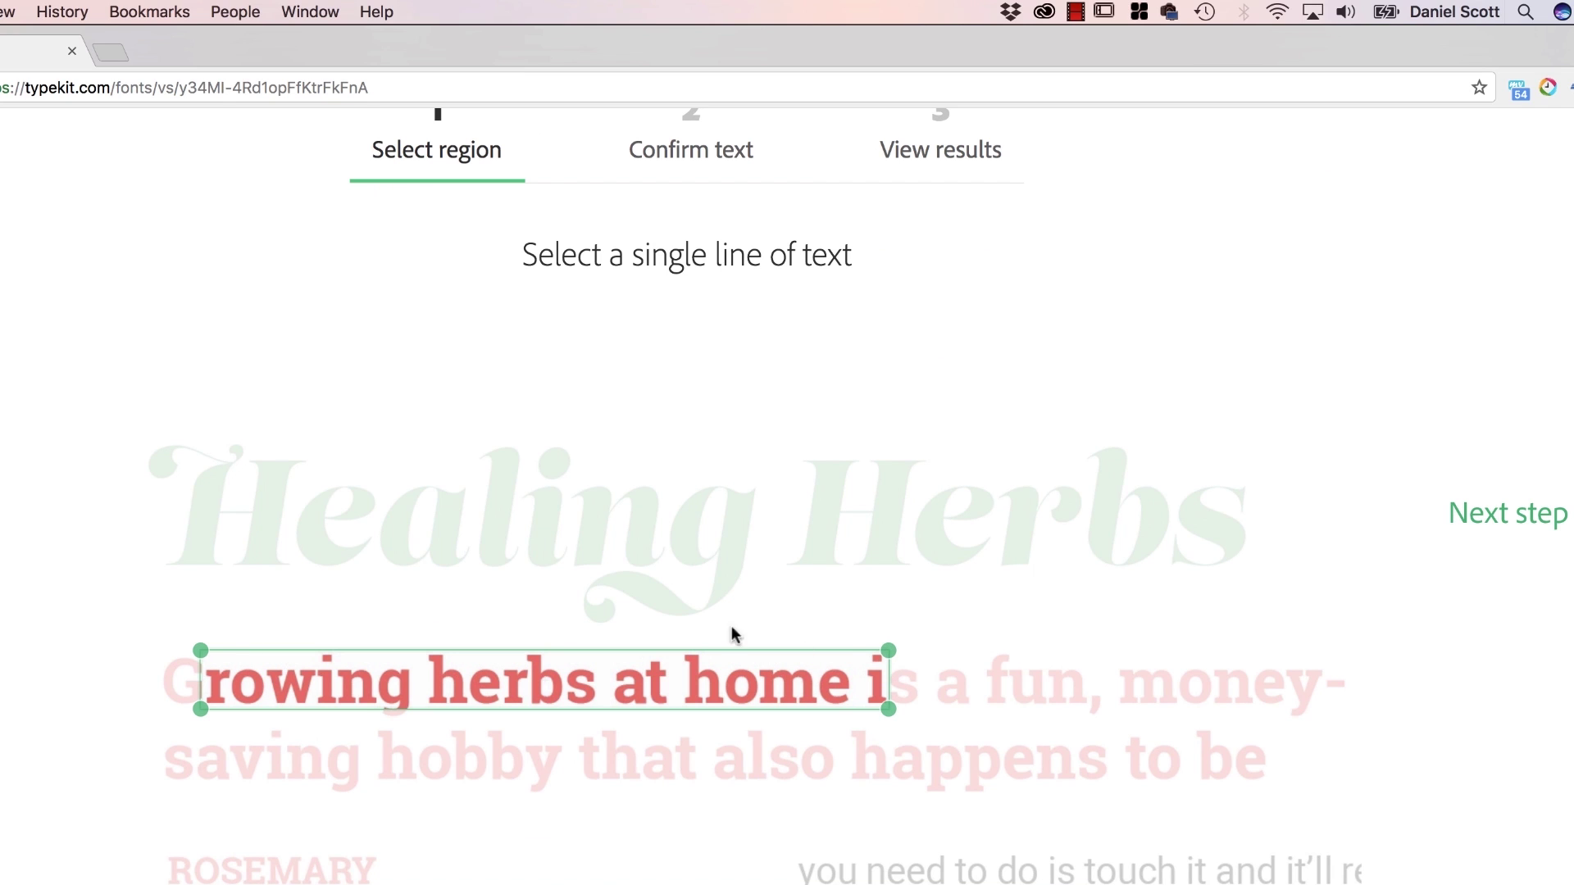
{"action": "mouse_move", "coordinate": [200, 647]}
{"action": "left_mouse_down"}
{"action": "mouse_move", "coordinate": [204, 534]}
{"action": "mouse_move", "coordinate": [139, 432]}
{"action": "left_mouse_up"}
{"action": "mouse_move", "coordinate": [889, 711]}
{"action": "left_mouse_down"}
{"action": "mouse_move", "coordinate": [1019, 650]}
{"action": "mouse_move", "coordinate": [1275, 631]}
{"action": "left_mouse_up"}
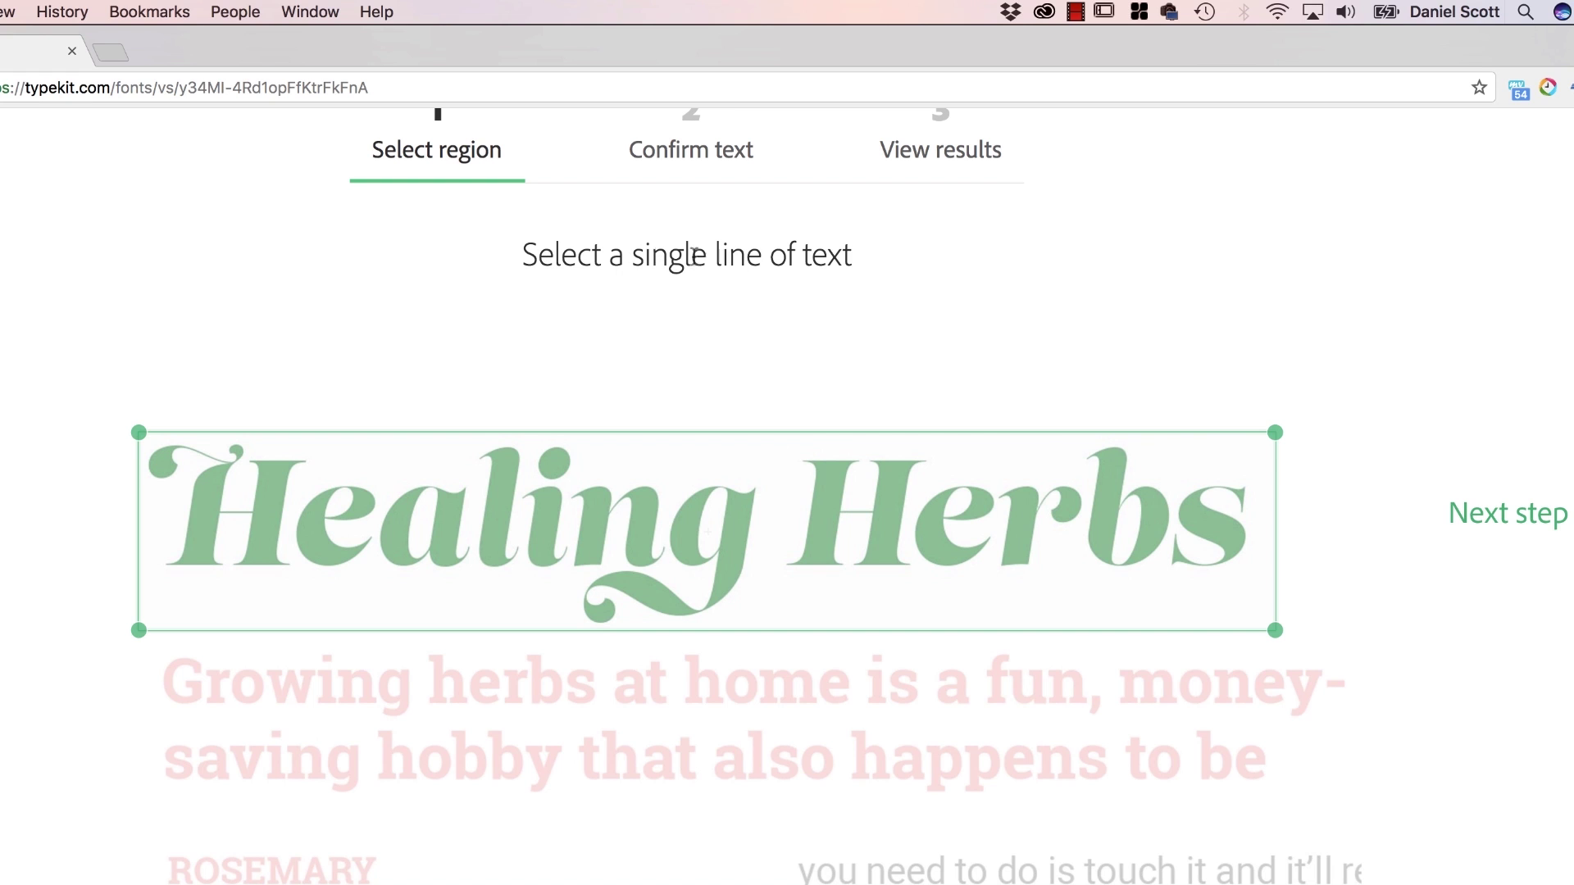
{"action": "left_click", "coordinate": [1539, 515]}
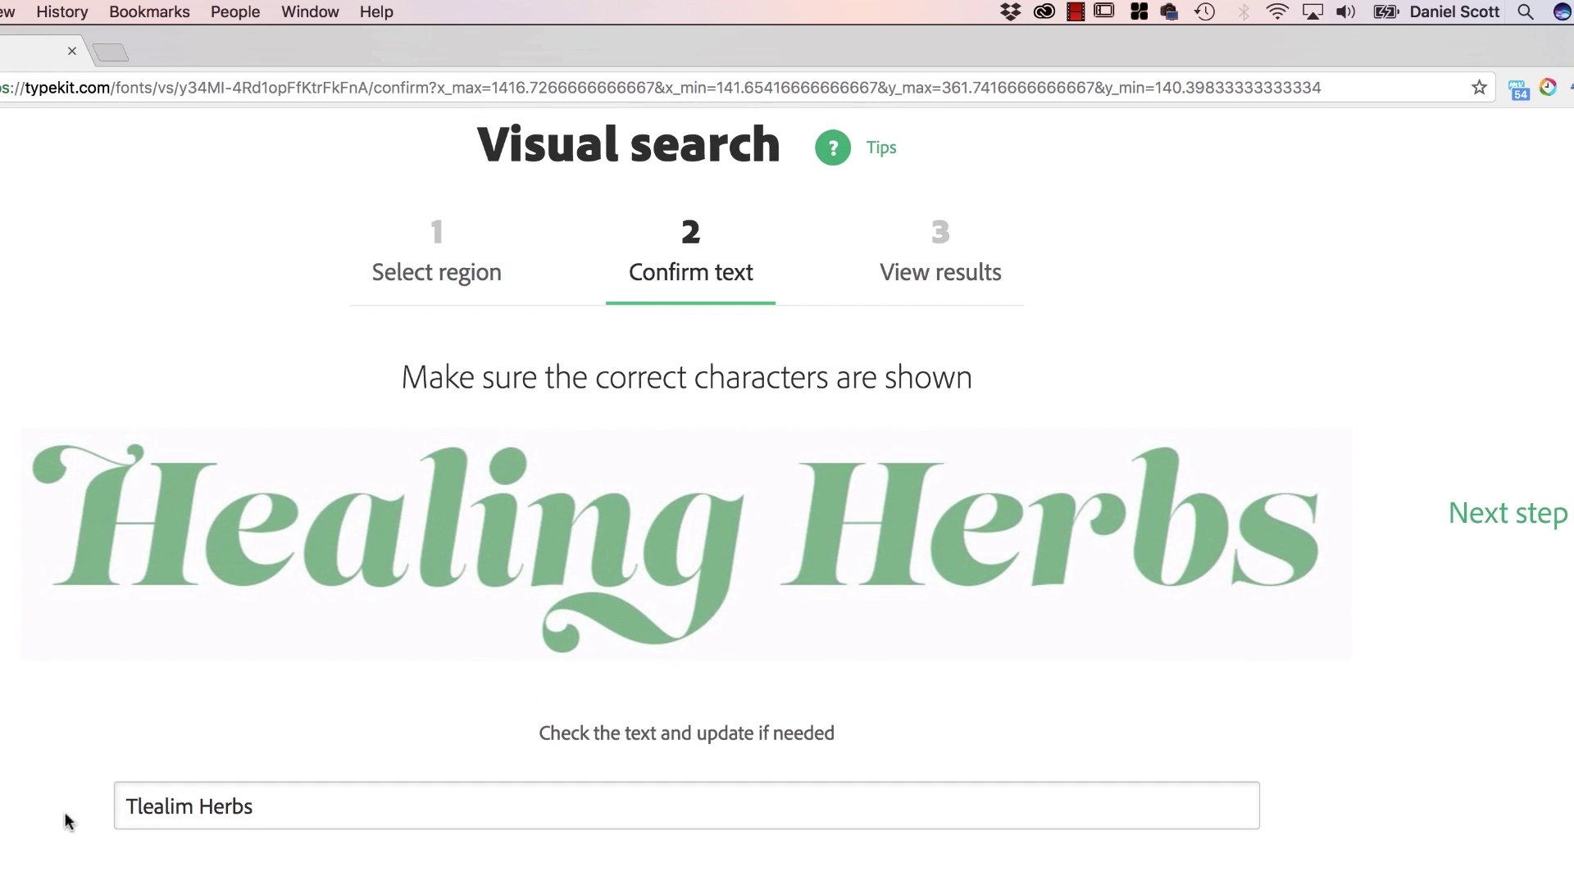
Correct the recognized text to "Healing Herbs" and proceed to the search results
{"action": "double_click", "coordinate": [190, 809]}
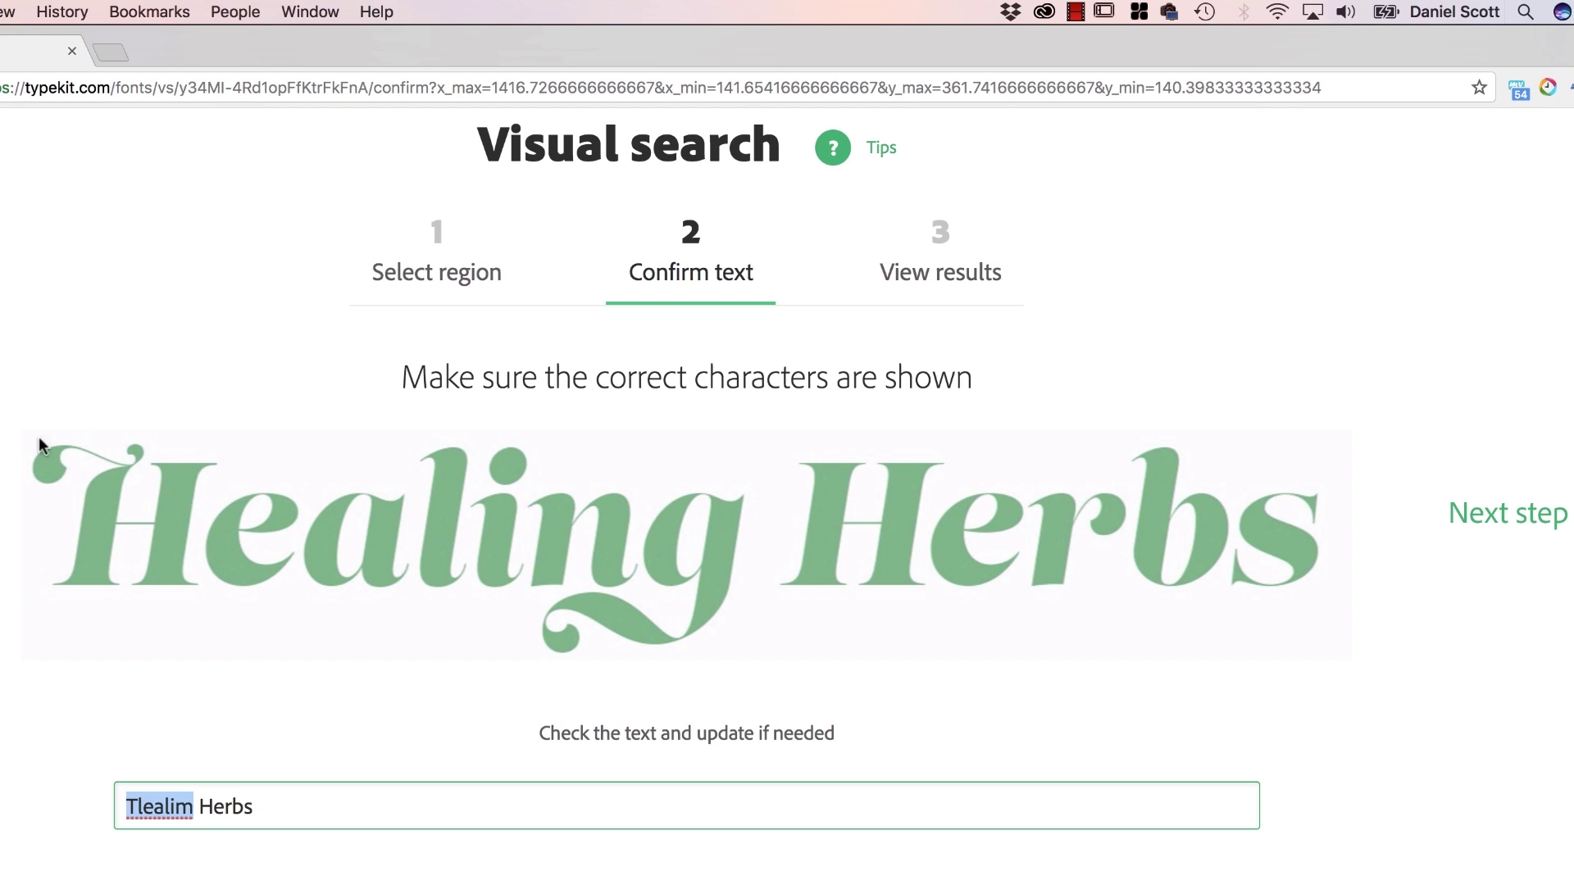
{"action": "type", "text": "Heal"}
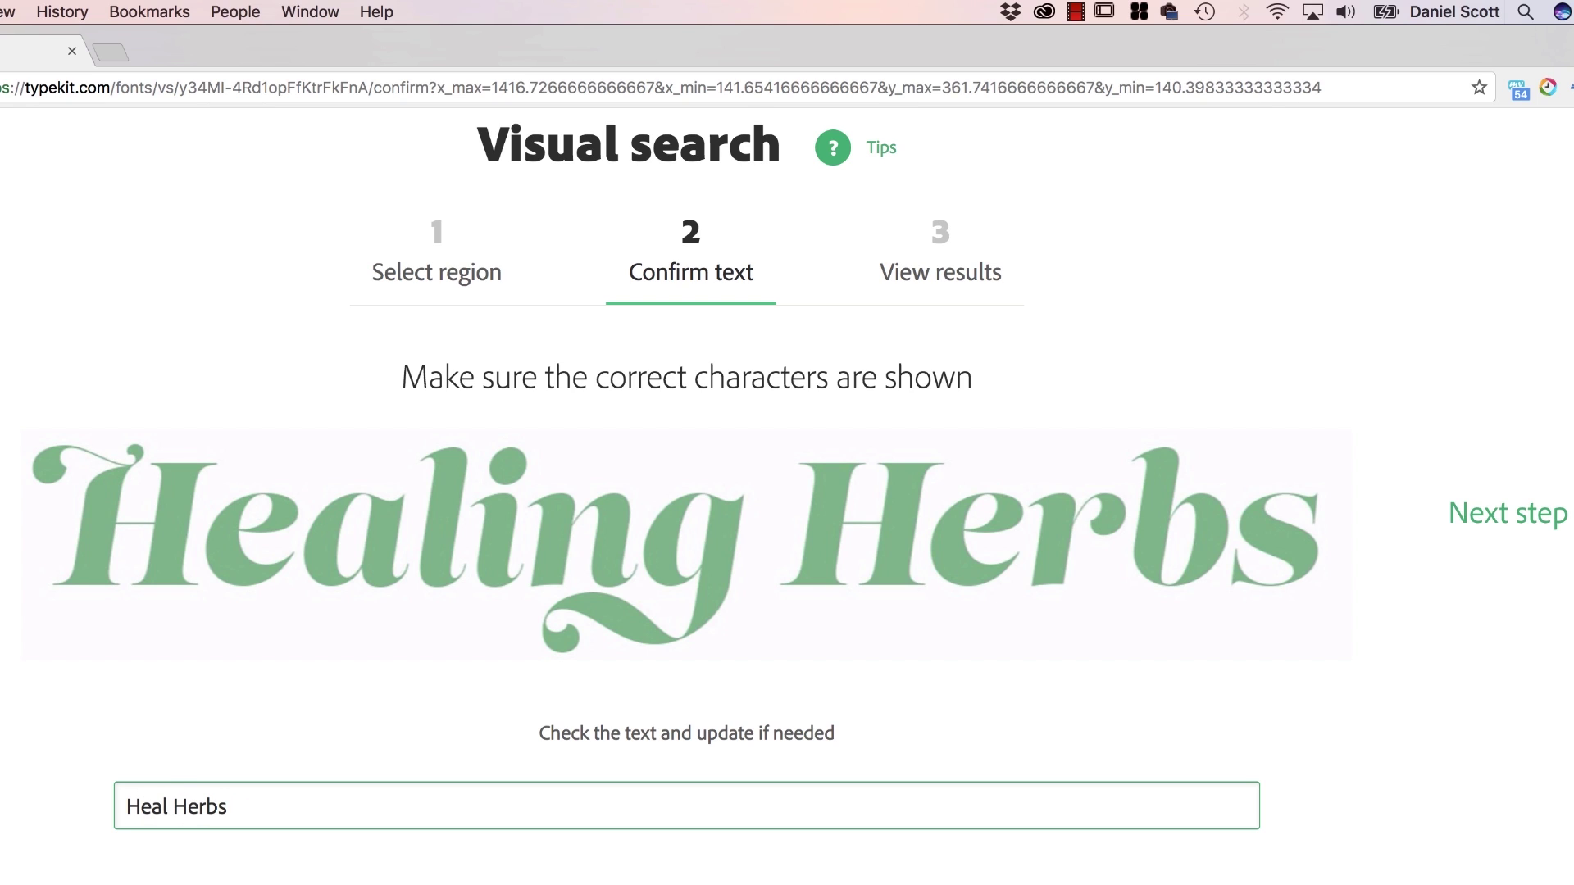
{"action": "type", "text": "ing"}
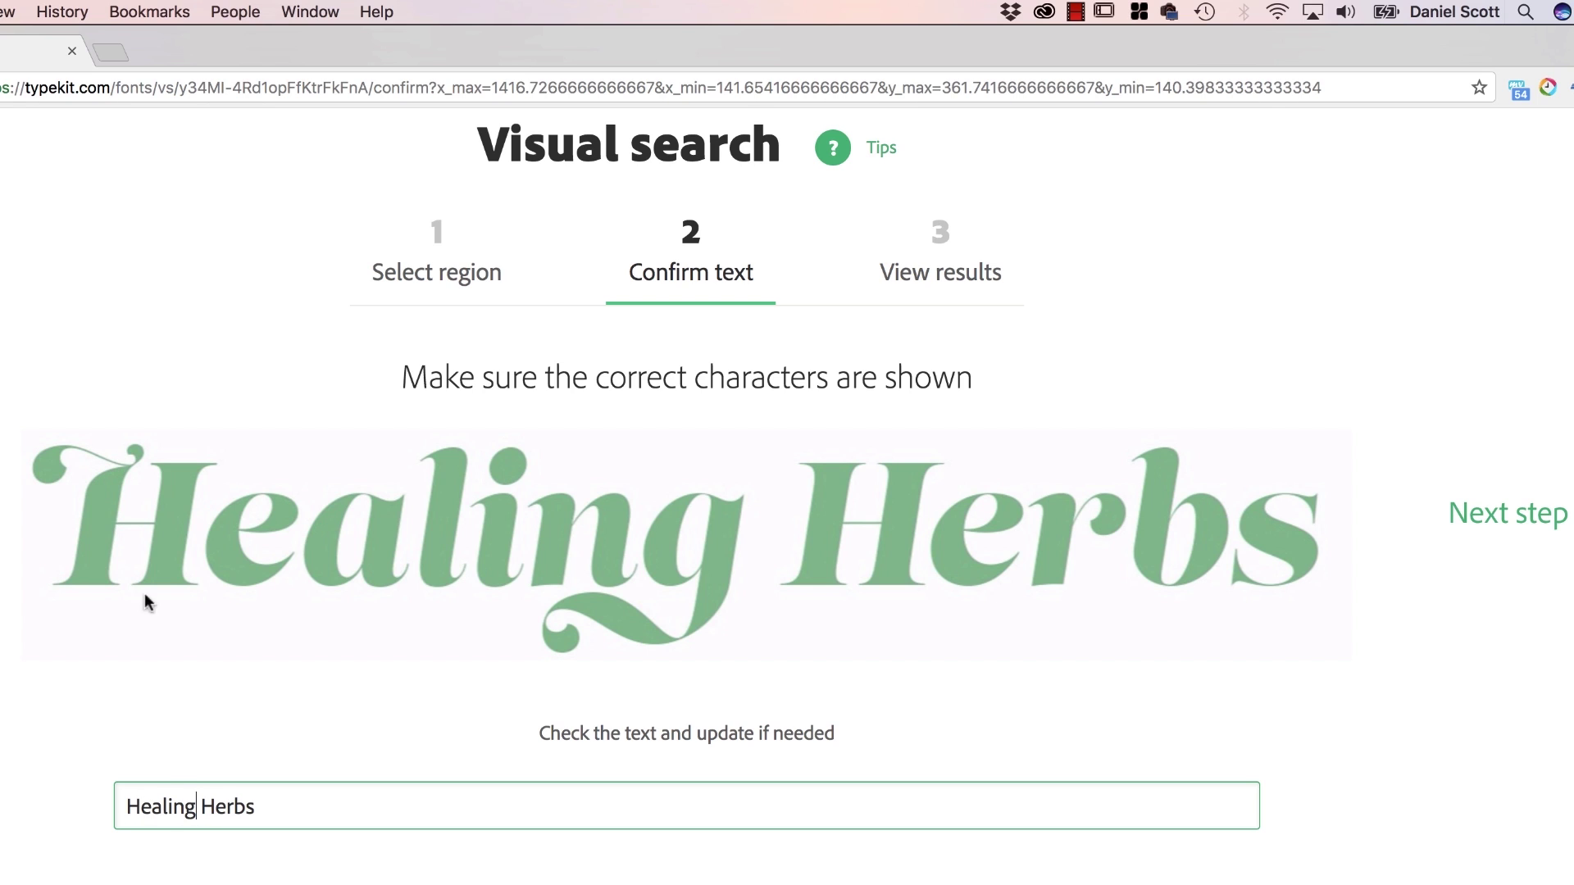
{"action": "left_click", "coordinate": [1492, 516]}
Browse the list of similar fonts, comparing the samples with the heading and checking which can be synced or bought
{"action": "scroll", "coordinate": [1112, 644], "scroll_direction": "down", "scroll_amount": 1}
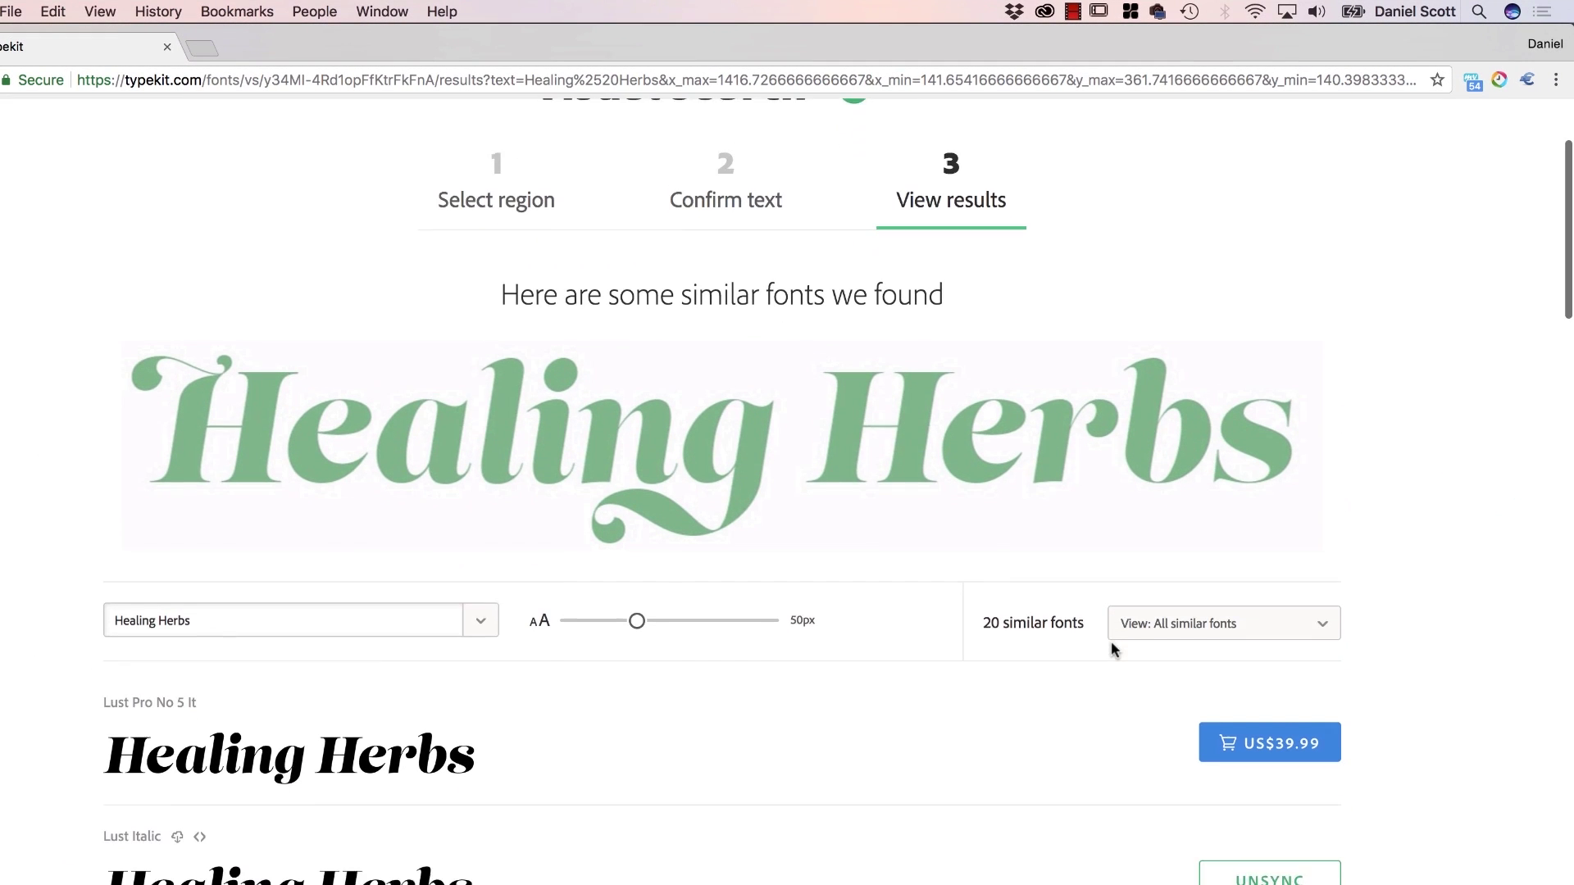
{"action": "scroll", "coordinate": [150, 630], "scroll_direction": "down", "scroll_amount": 3}
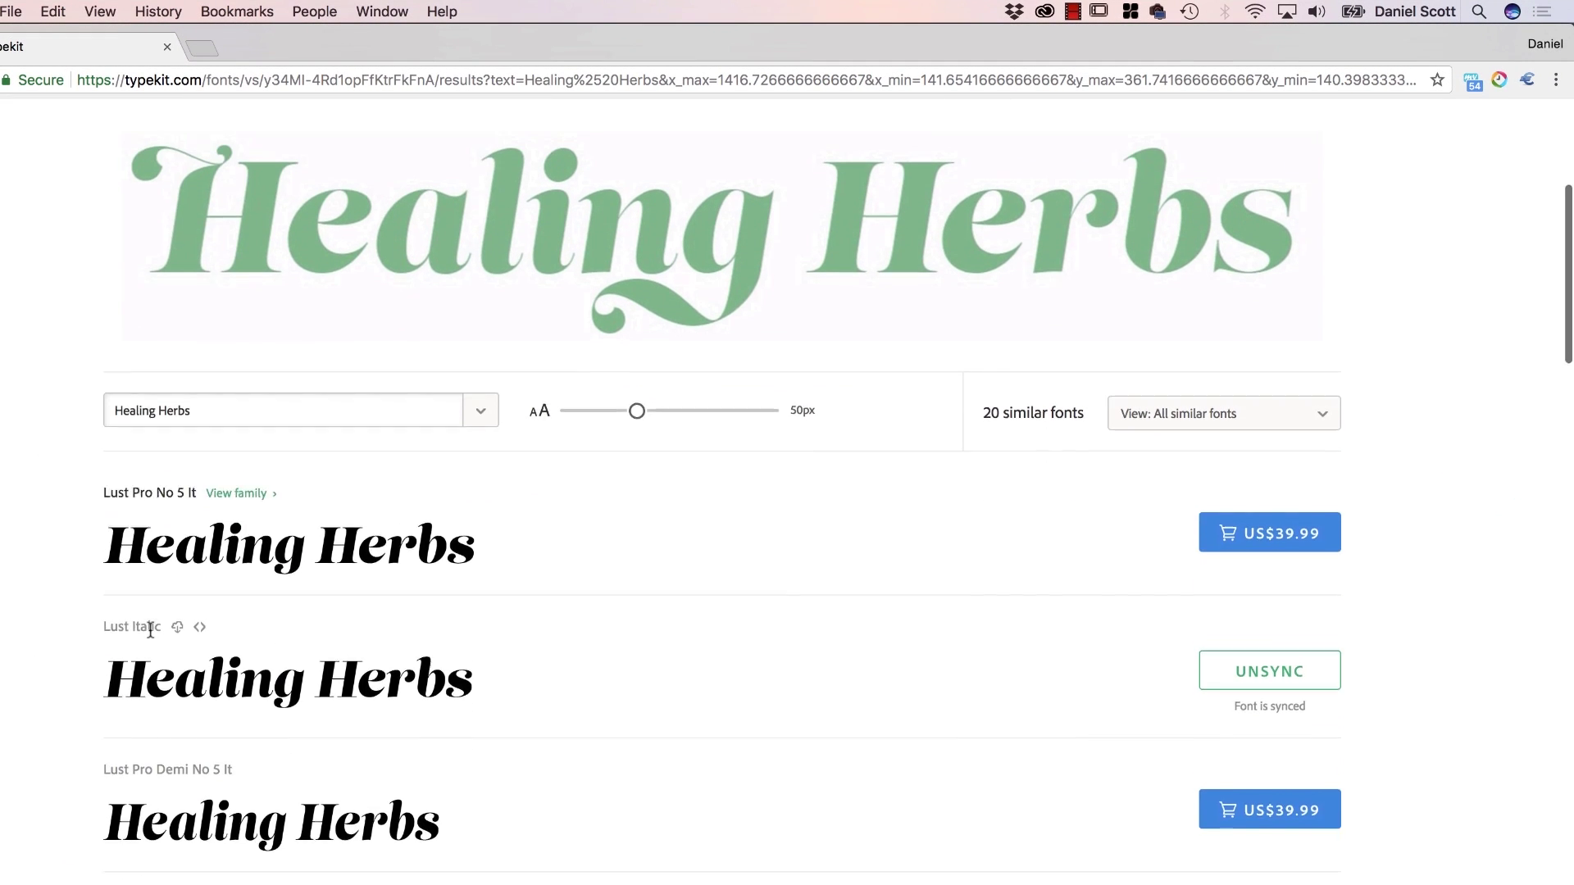
{"action": "scroll", "coordinate": [150, 629], "scroll_direction": "down", "scroll_amount": 5}
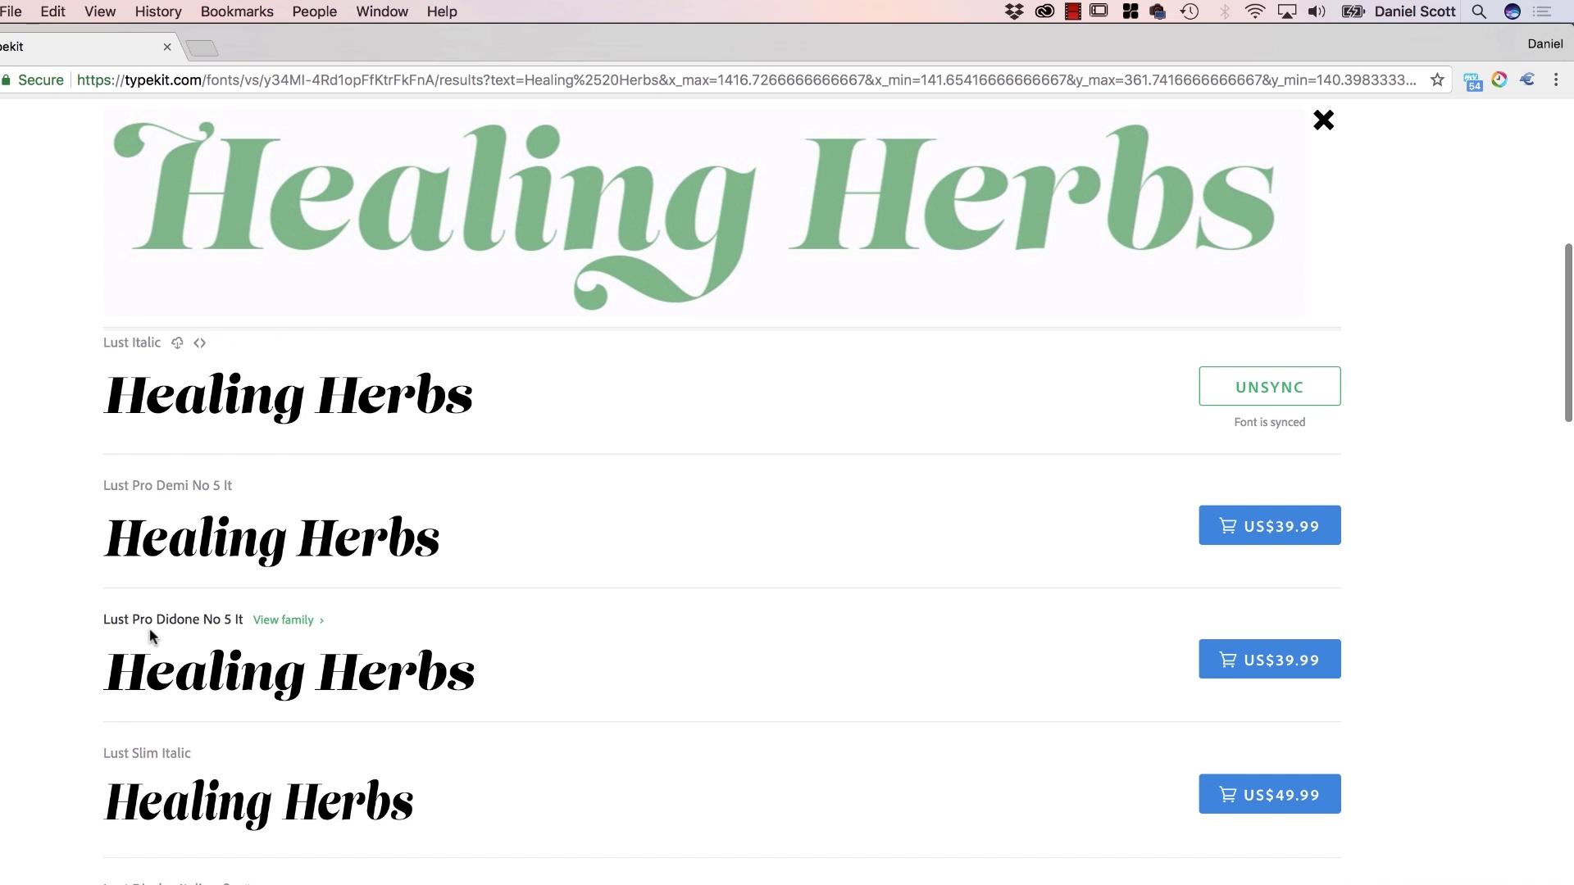
{"action": "scroll", "coordinate": [149, 628], "scroll_direction": "down", "scroll_amount": 10}
{"action": "scroll", "coordinate": [140, 697], "scroll_direction": "down", "scroll_amount": 15}
{"action": "scroll", "coordinate": [139, 697], "scroll_direction": "up", "scroll_amount": 4}
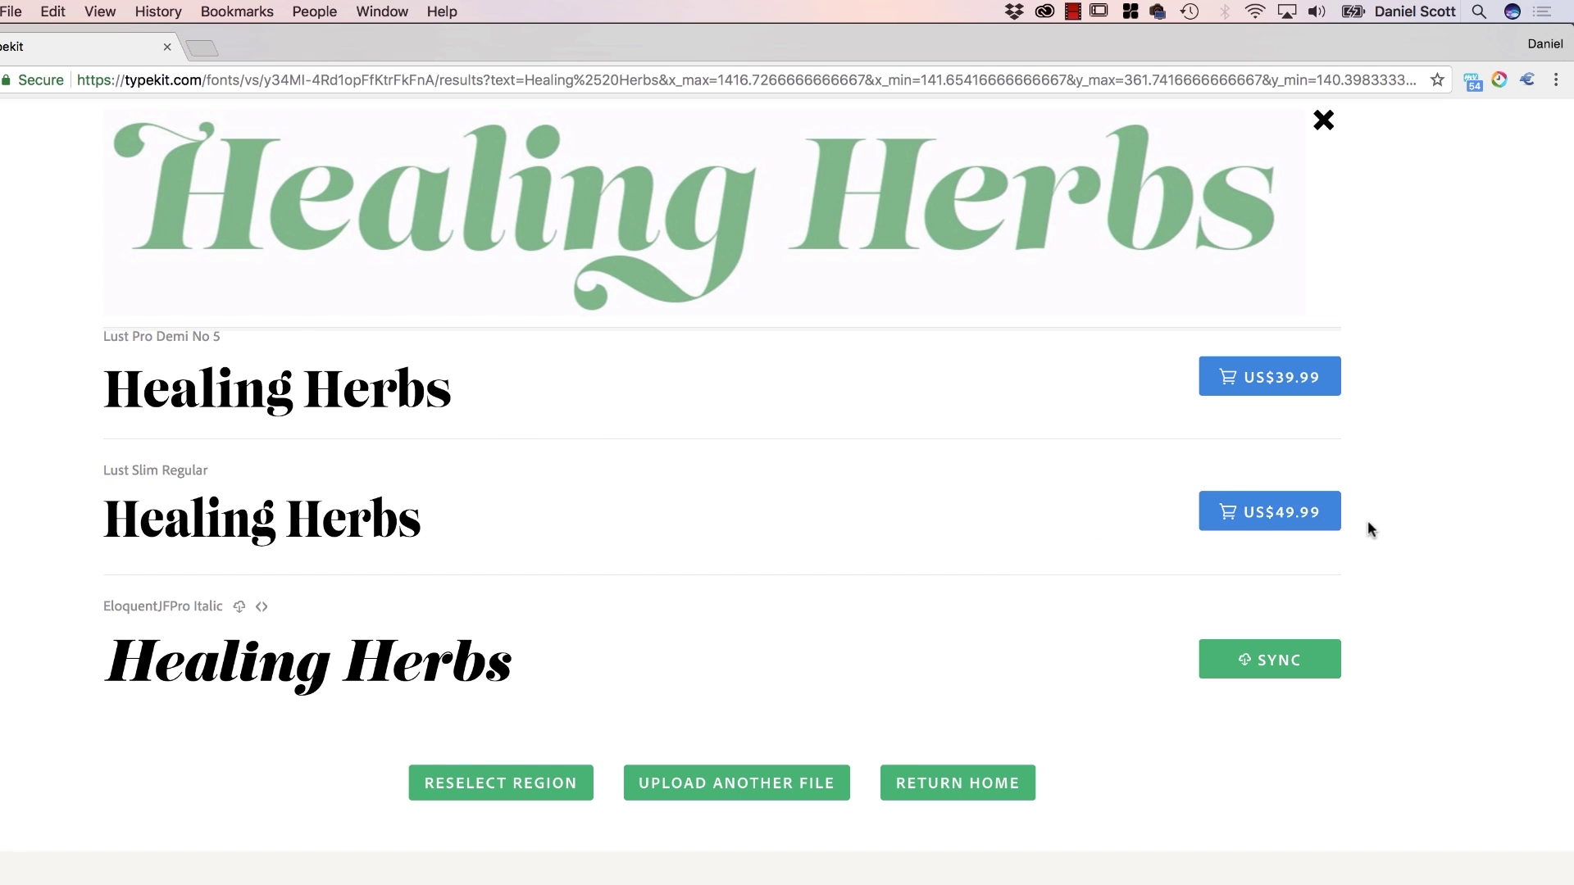
{"action": "scroll", "coordinate": [1367, 525], "scroll_direction": "down", "scroll_amount": 5}
{"action": "scroll", "coordinate": [1367, 527], "scroll_direction": "up", "scroll_amount": 3}
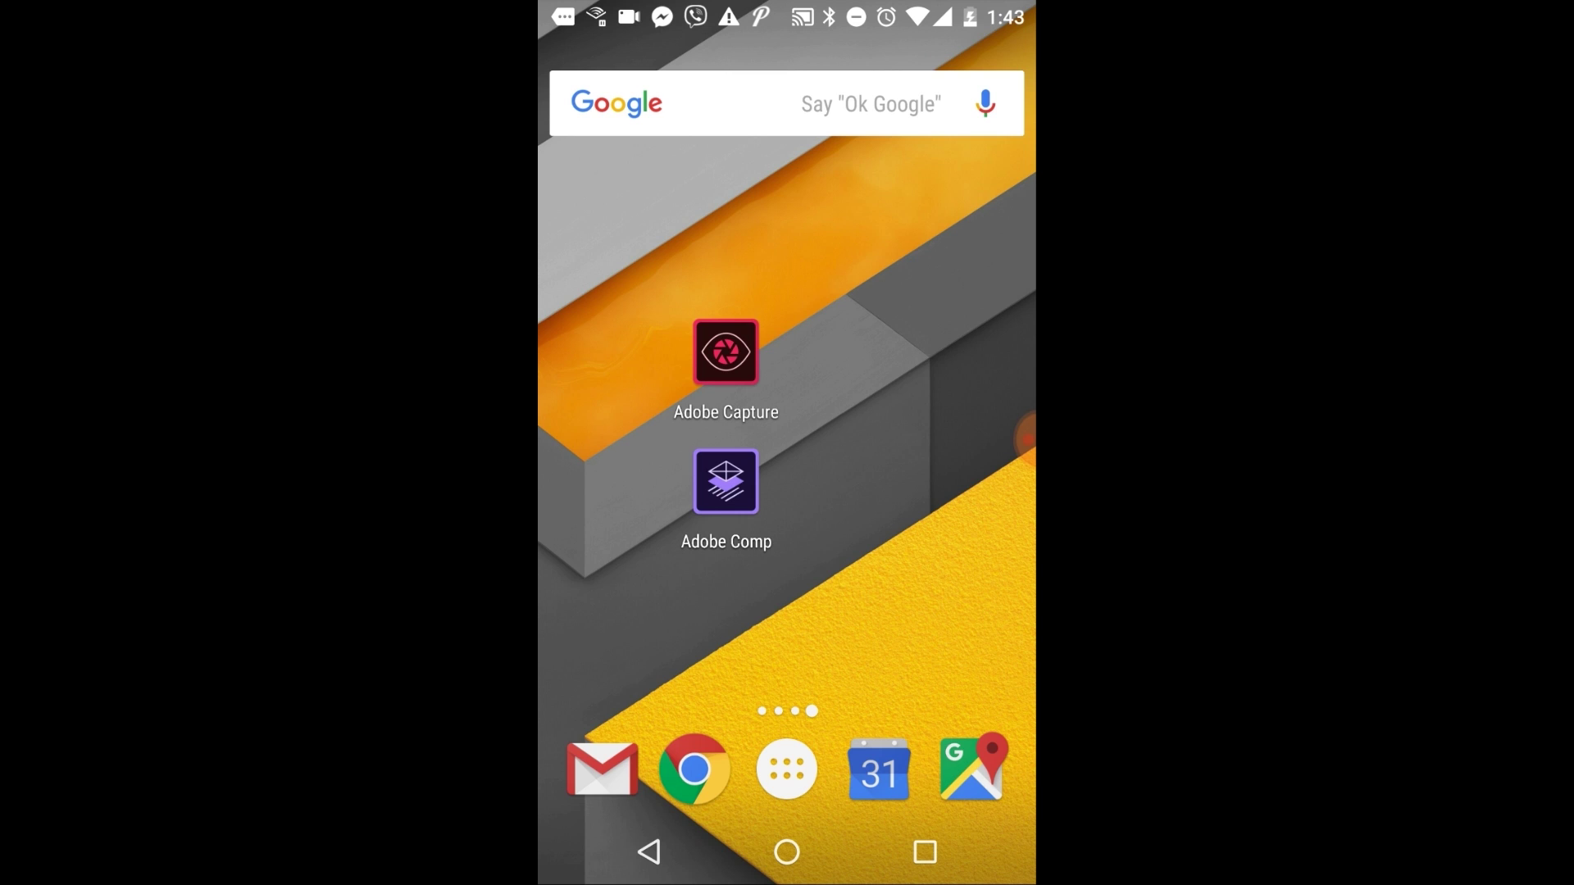
Switch to Adobe Capture on the phone and show the Type assets of My Library
{"action": "left_click", "coordinate": [726, 352]}
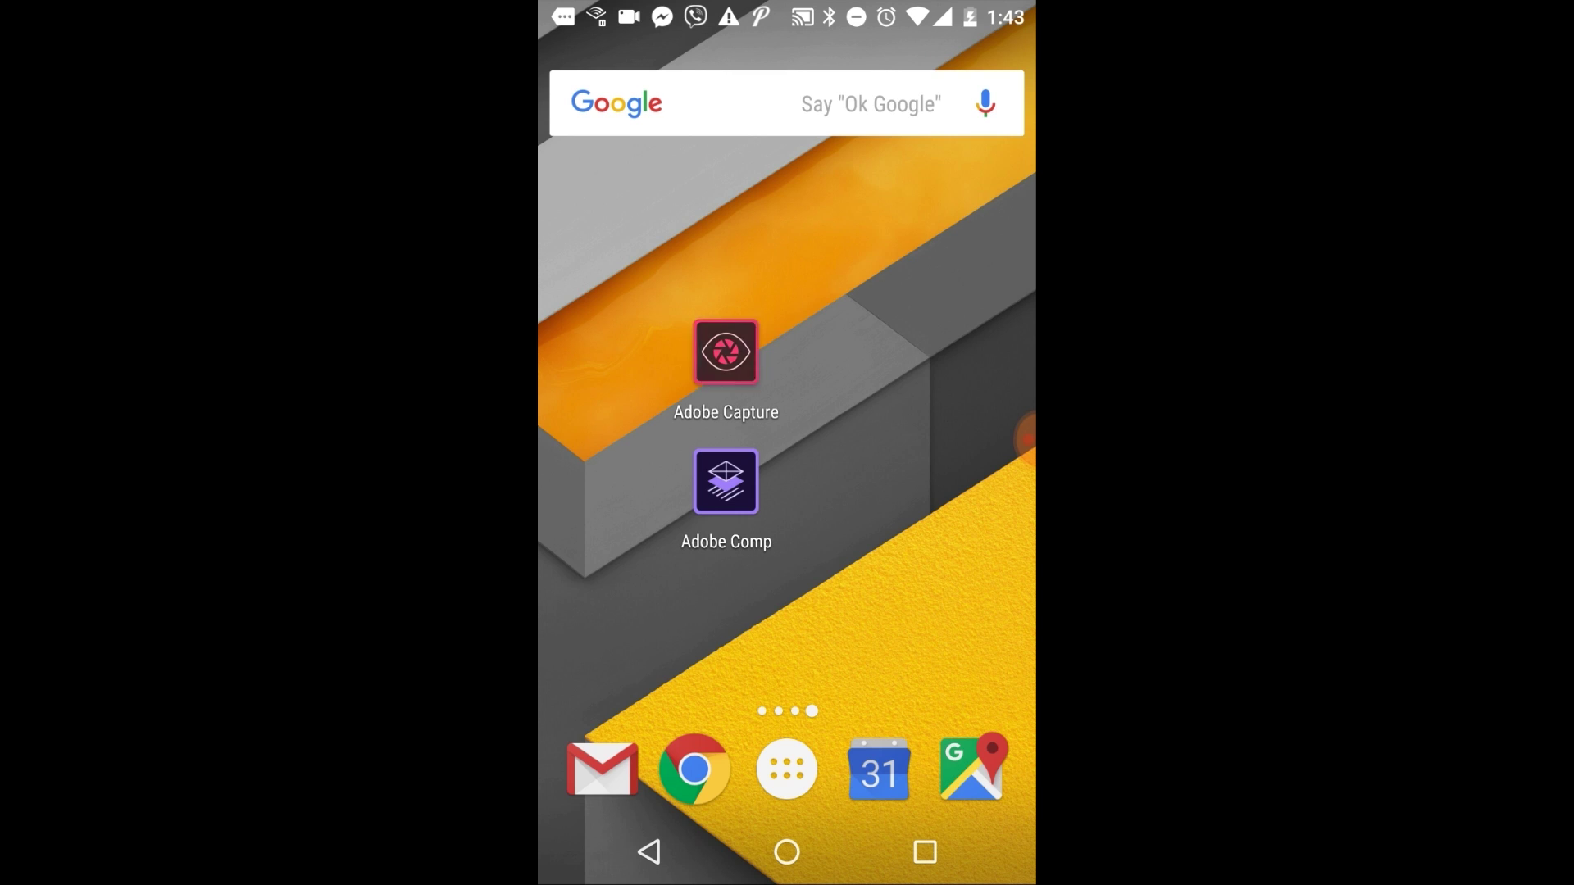
{"action": "left_click", "coordinate": [586, 149]}
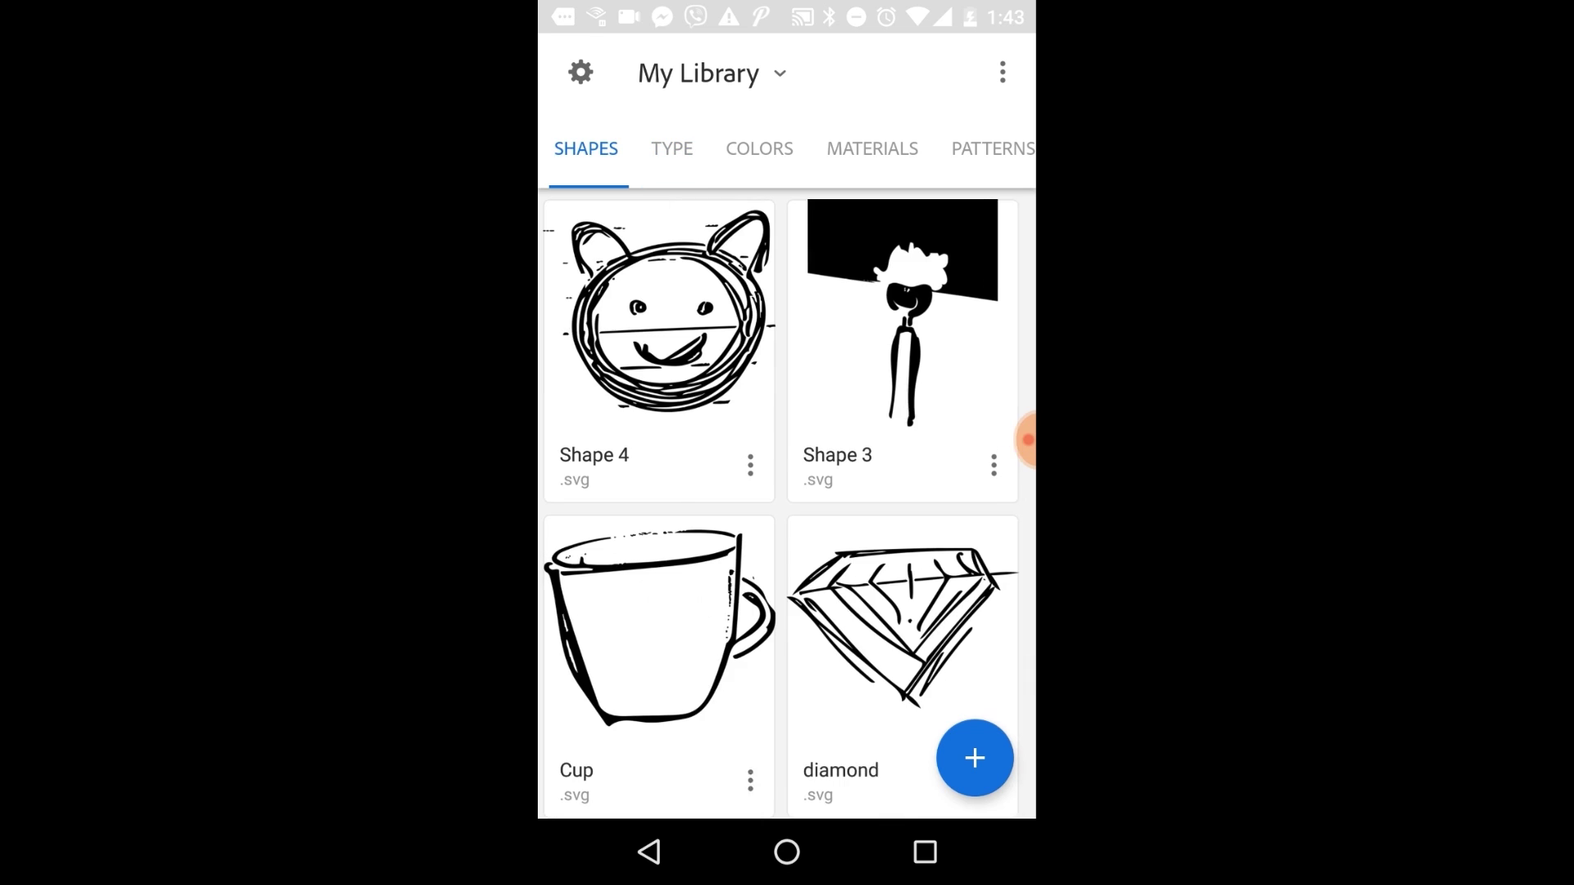
{"action": "left_click", "coordinate": [672, 149]}
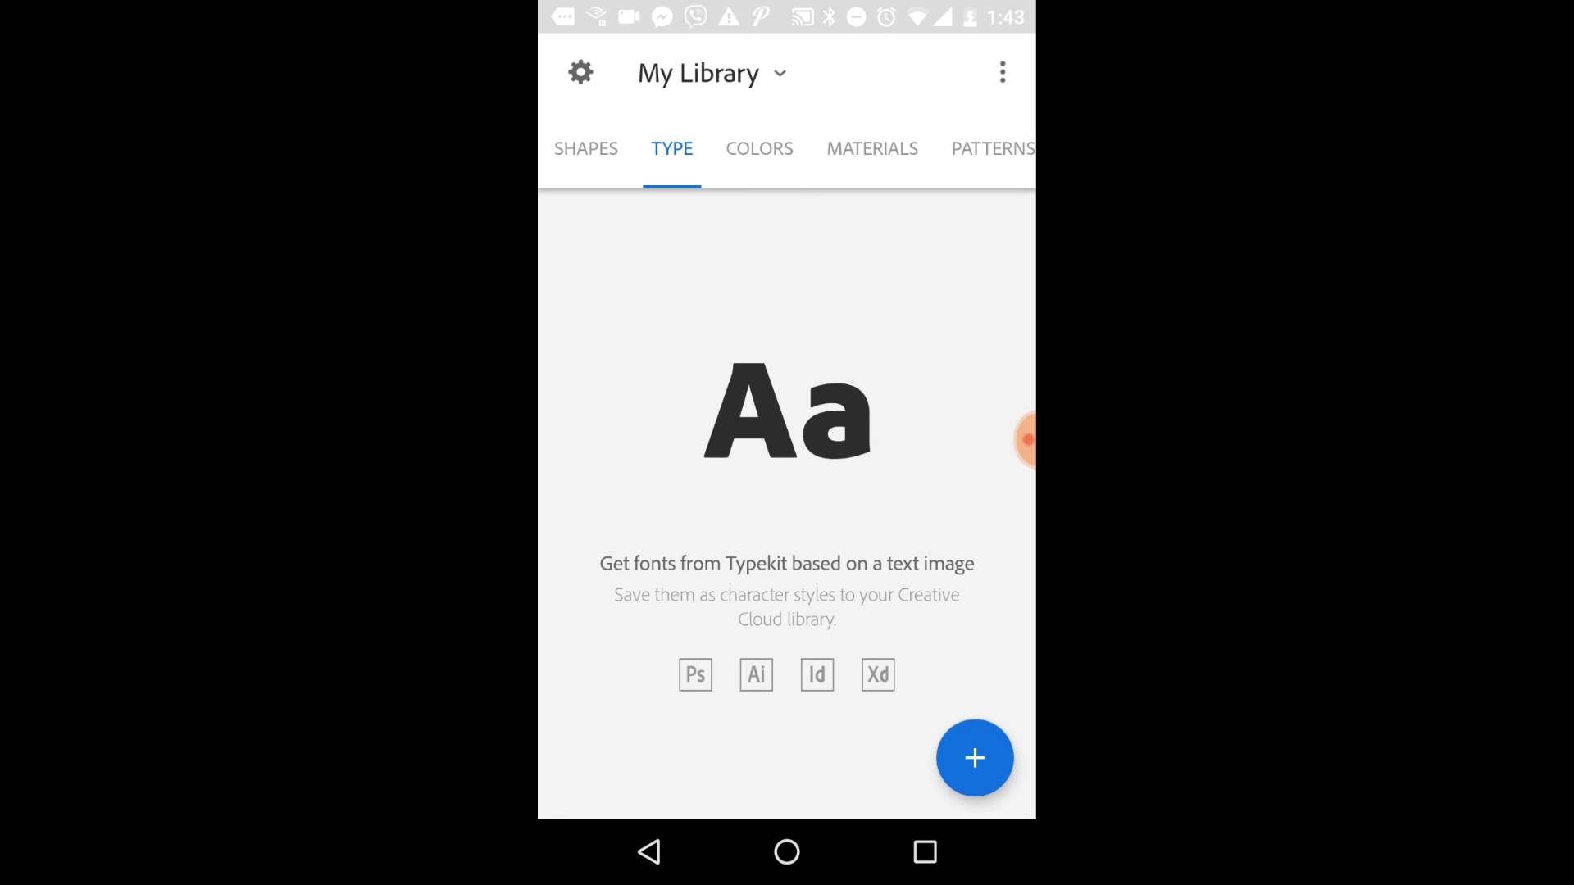
Start a new type capture, turn on the flash and photograph the name line on the business card
{"action": "left_click", "coordinate": [974, 758]}
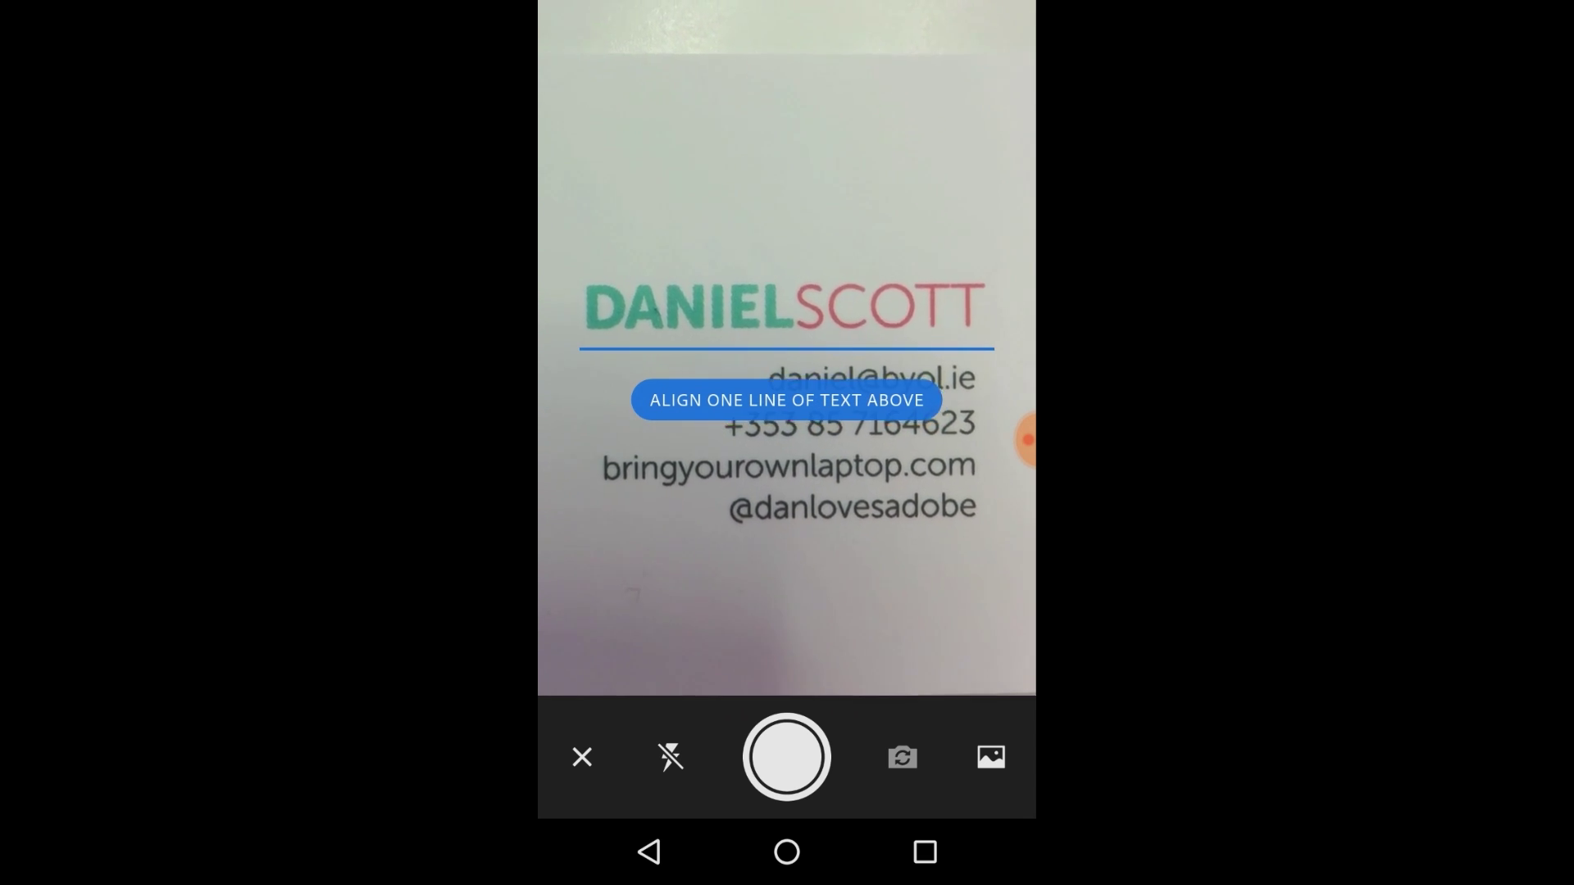
{"action": "left_click", "coordinate": [671, 756]}
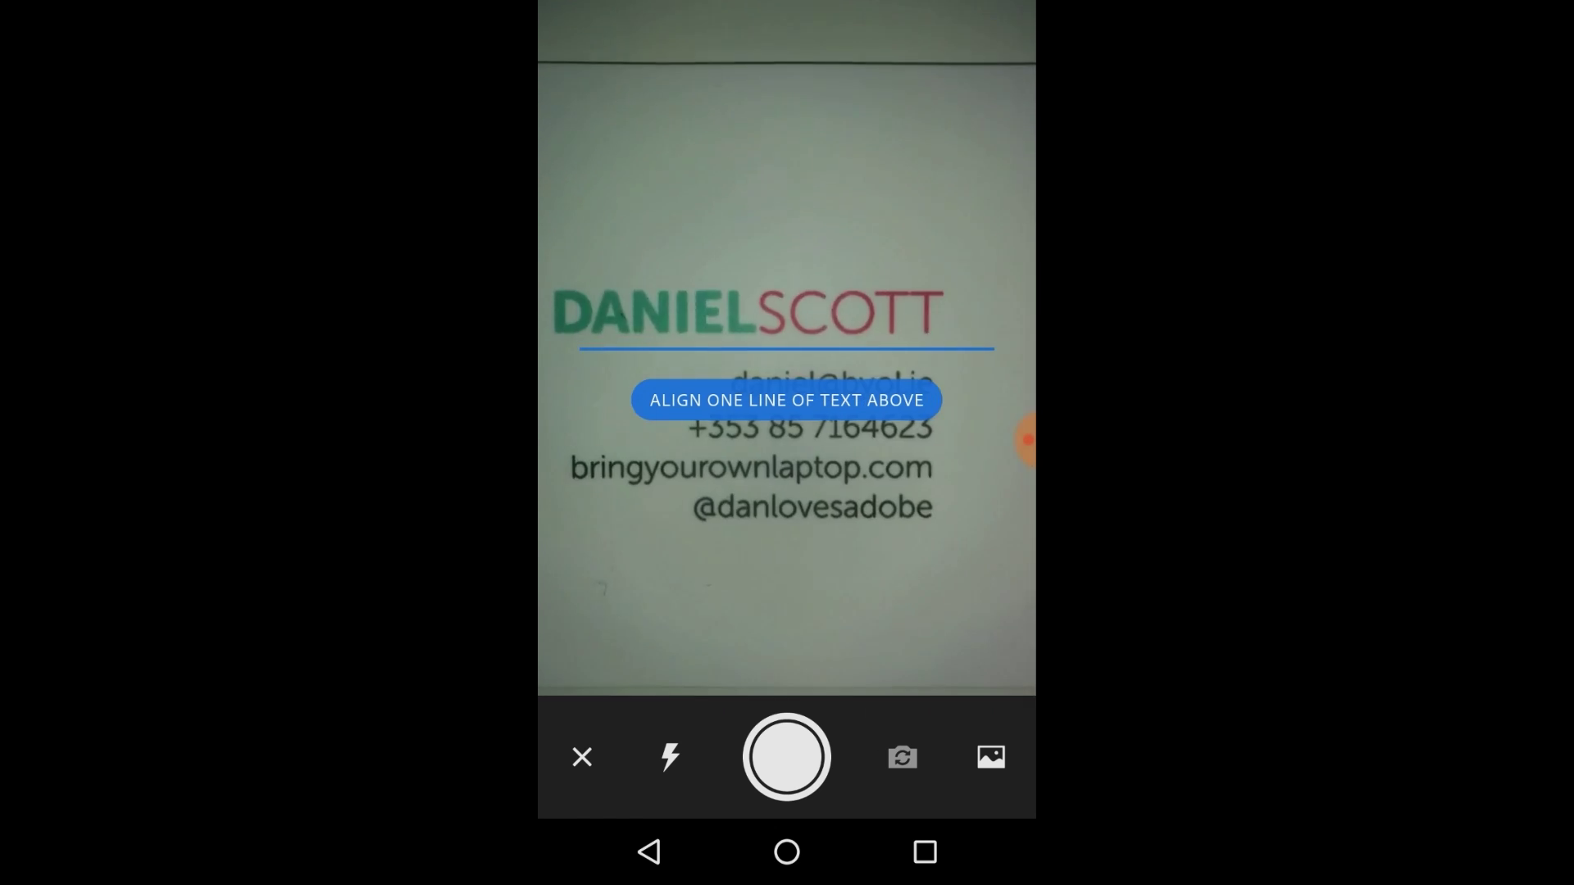
{"action": "left_click", "coordinate": [787, 757]}
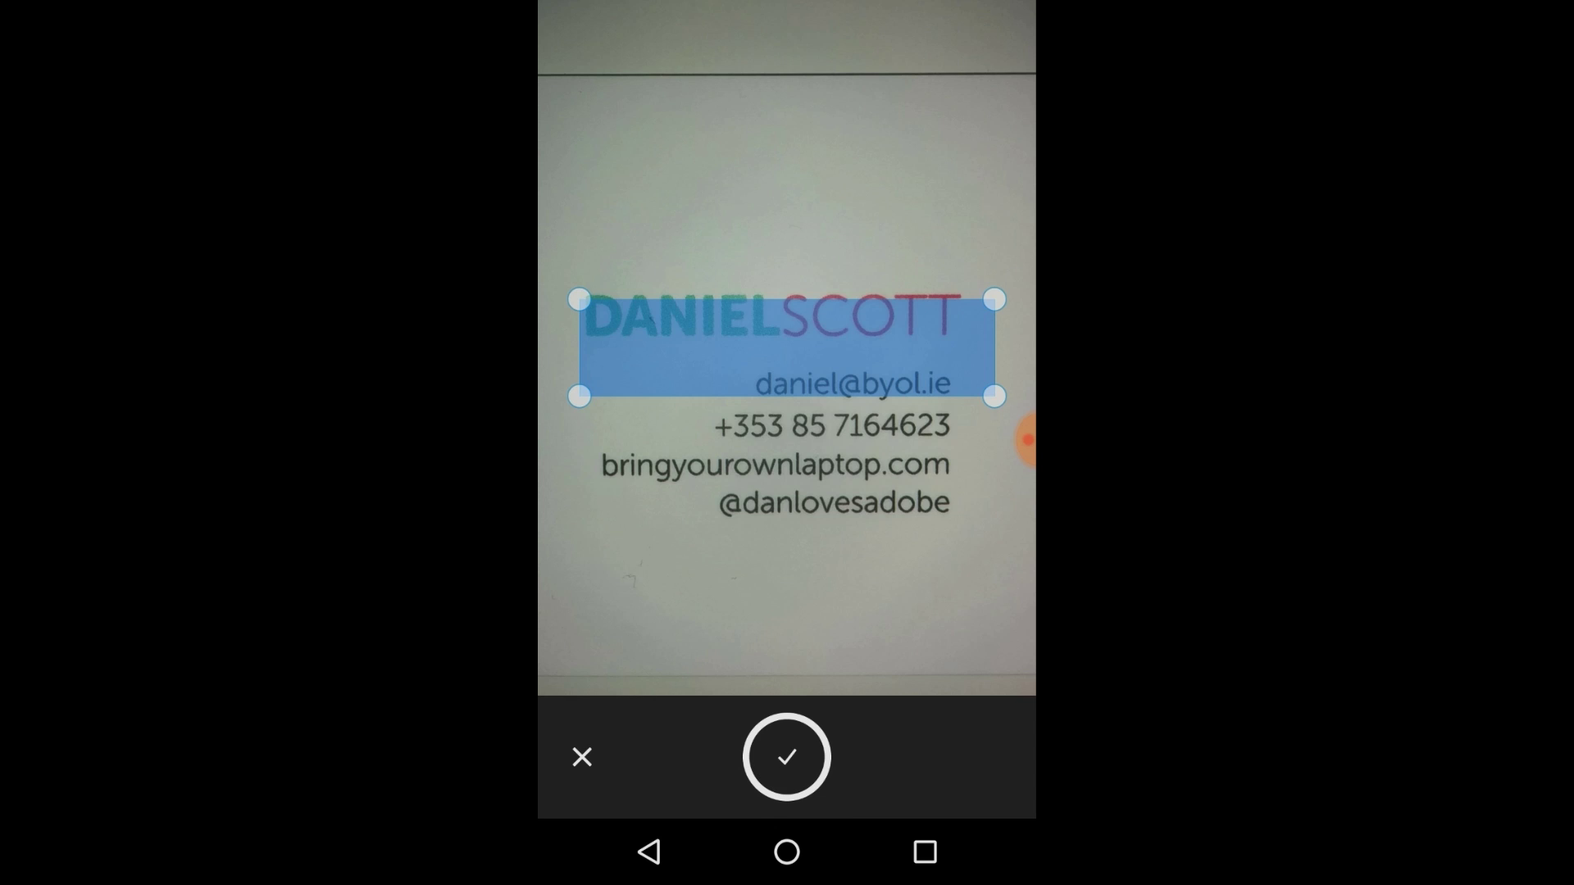
Crop the captured photo tightly around the bold first name on the business card and run the font match
{"action": "left_click_drag", "start_coordinate": [1028, 441], "coordinate": [815, 404]}
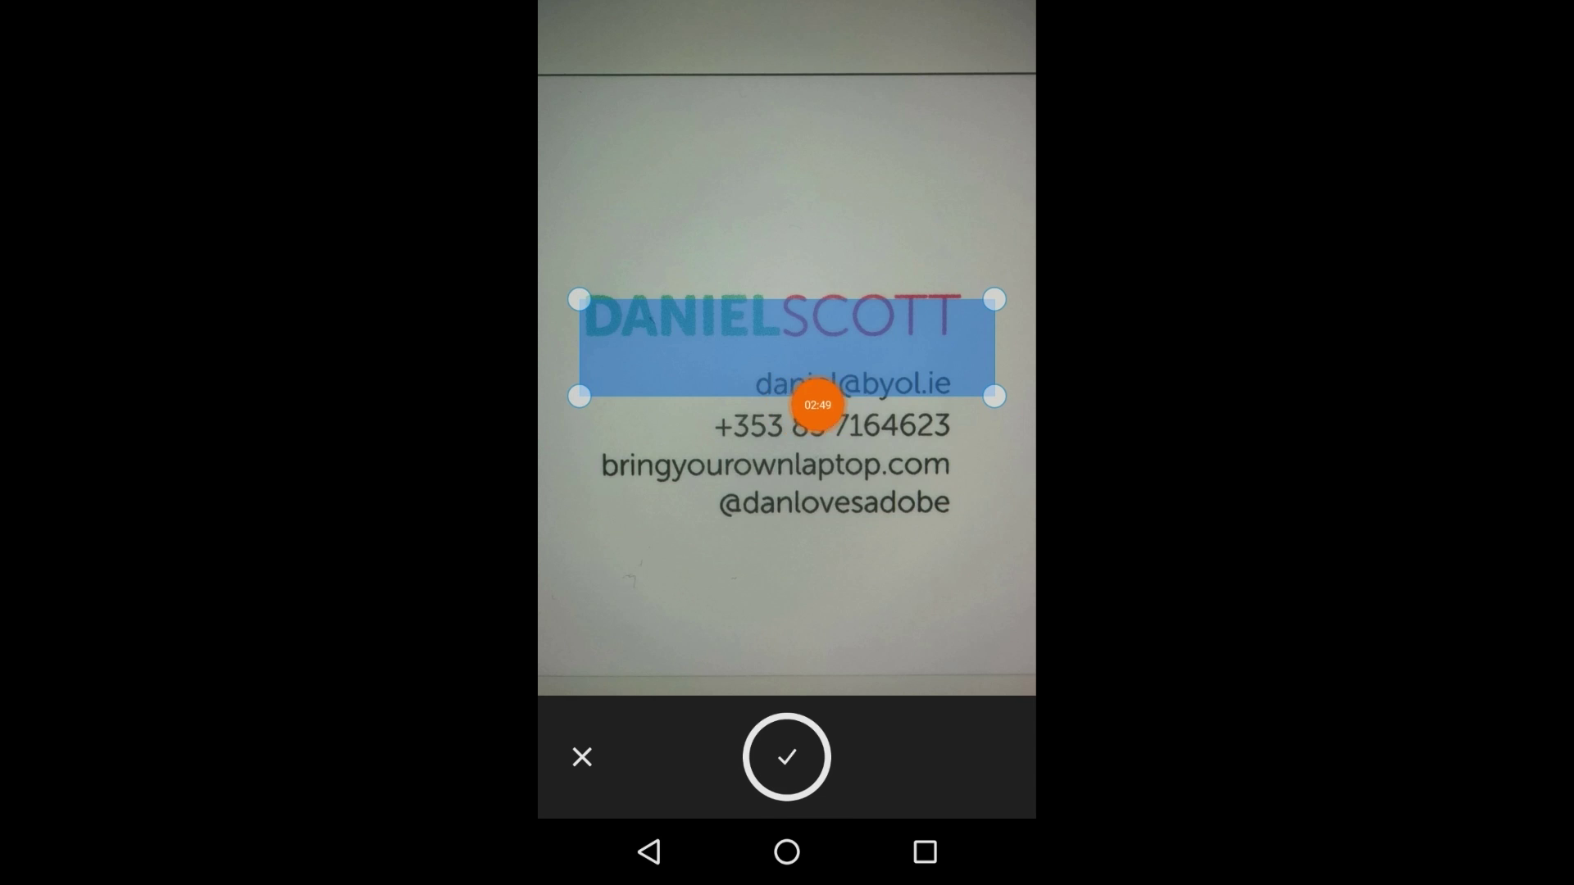
{"action": "left_click_drag", "start_coordinate": [1005, 405], "coordinate": [1005, 538]}
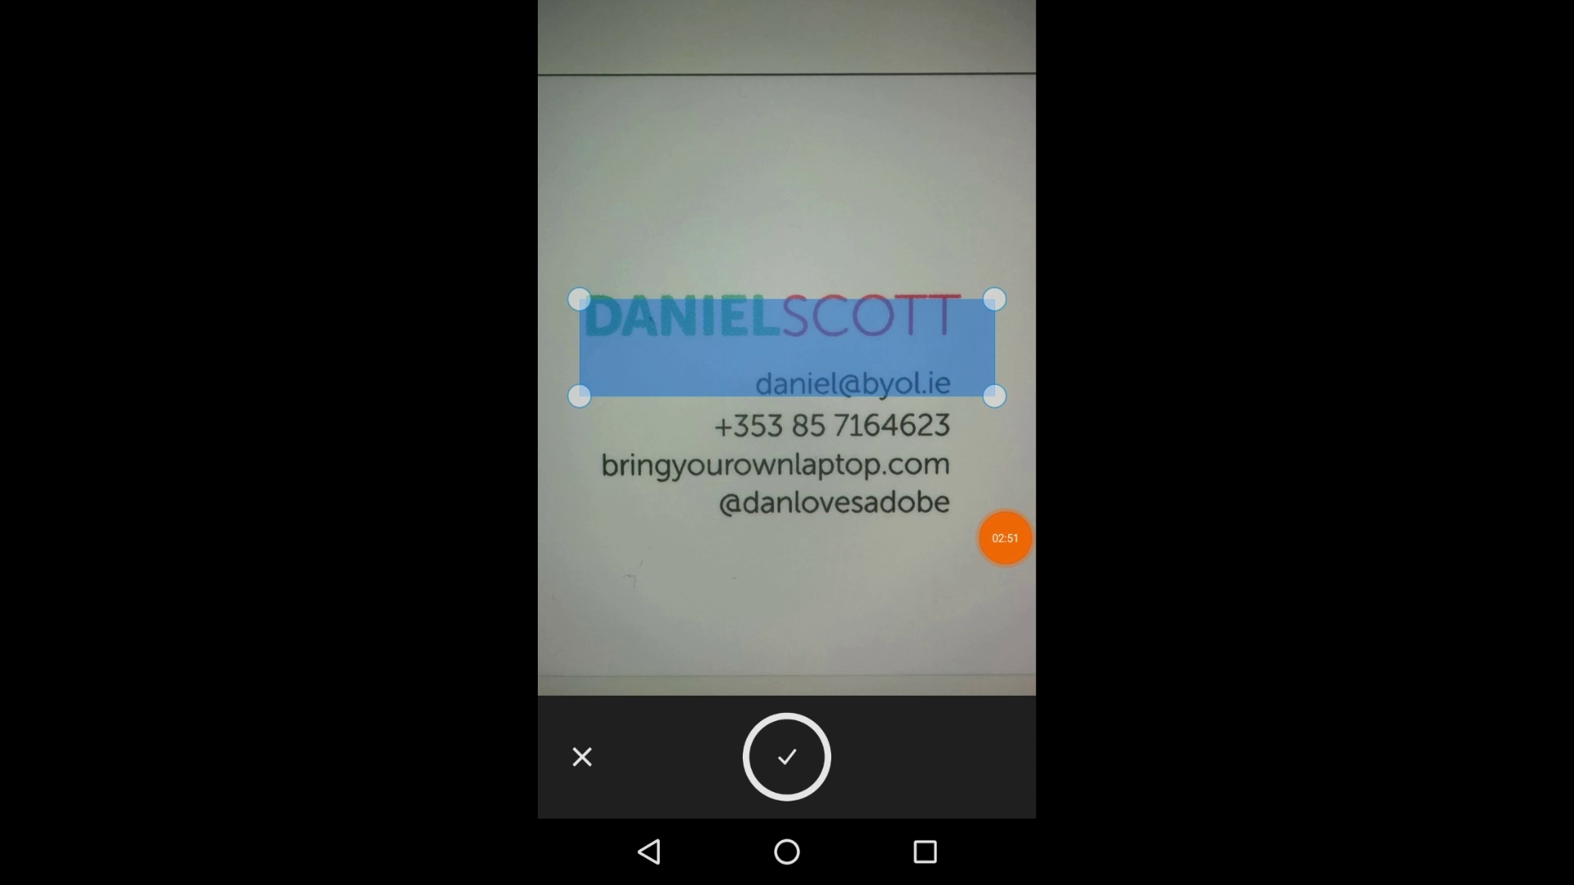
{"action": "left_click_drag", "start_coordinate": [994, 396], "coordinate": [783, 354]}
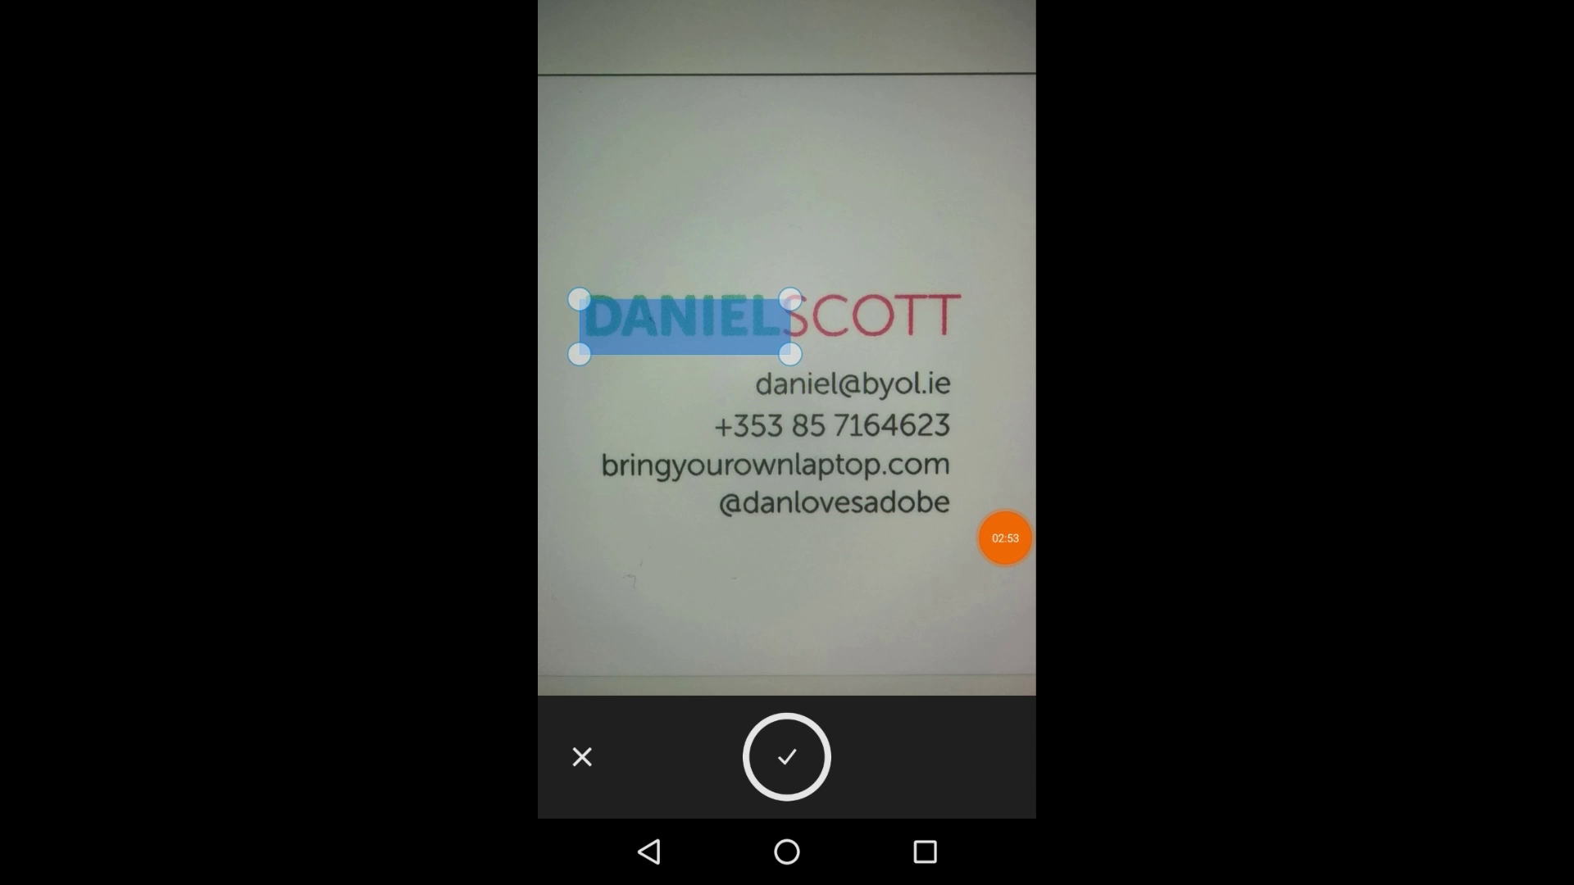
{"action": "left_click_drag", "start_coordinate": [779, 299], "coordinate": [776, 281]}
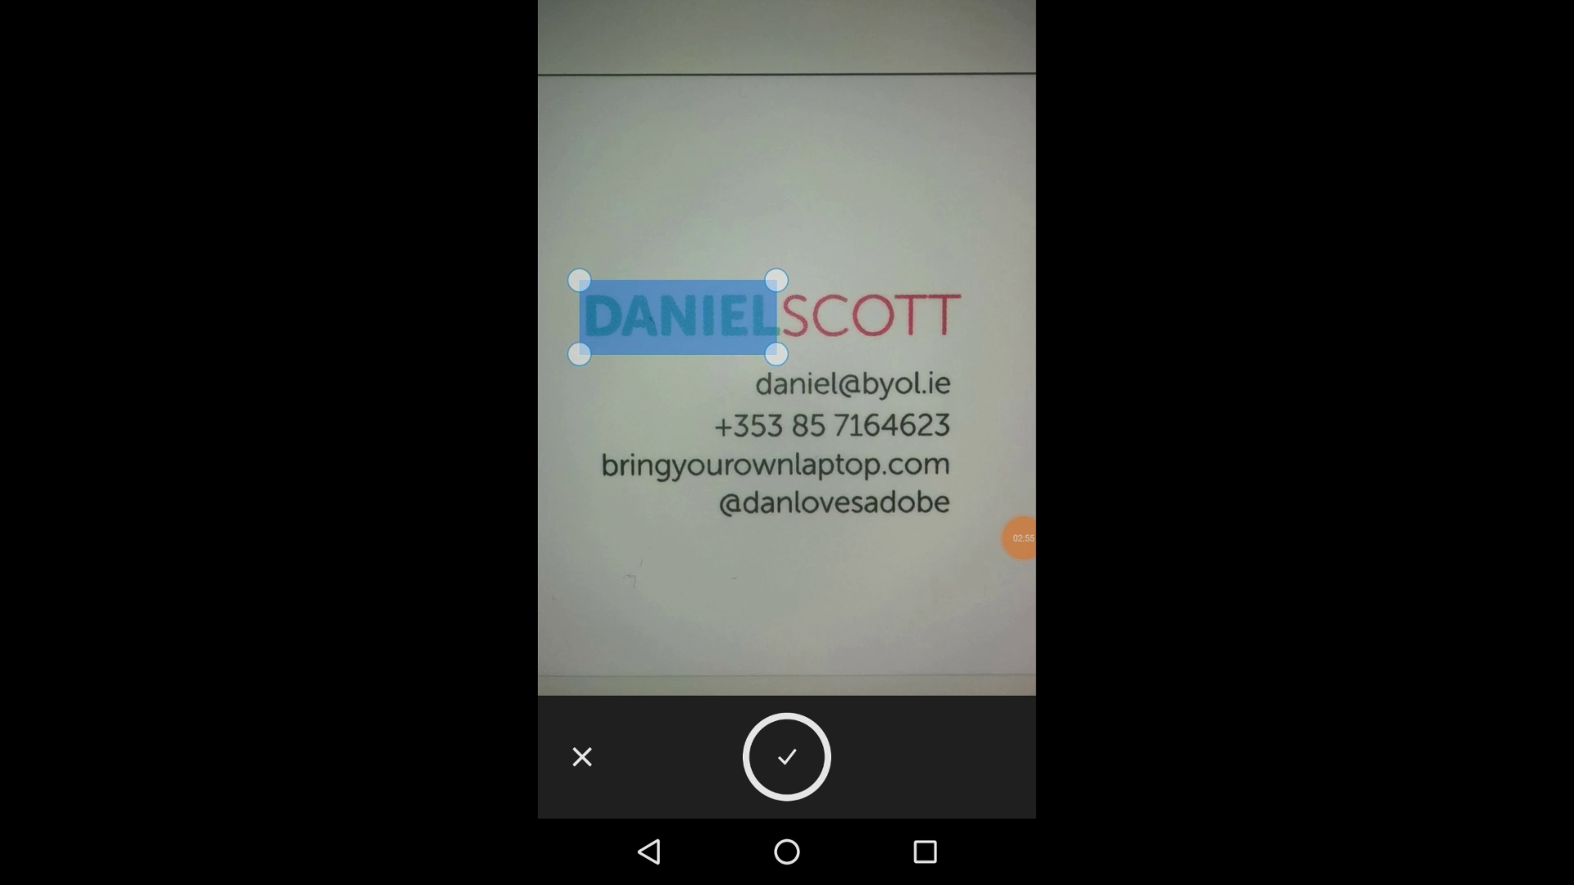
{"action": "left_click_drag", "start_coordinate": [776, 354], "coordinate": [782, 351]}
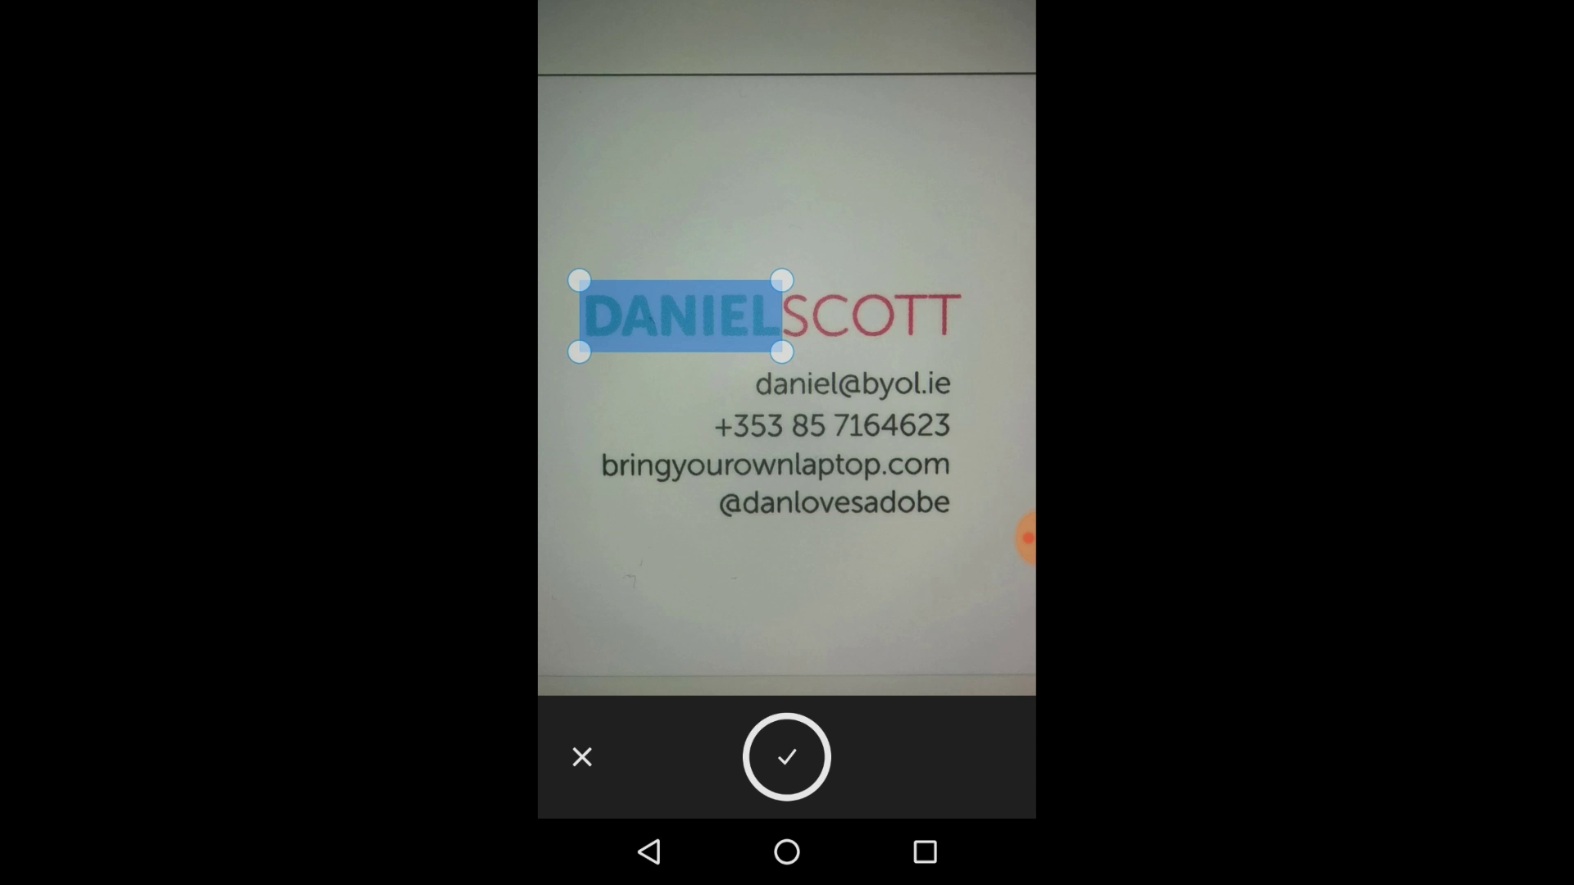
{"action": "left_click", "coordinate": [787, 757]}
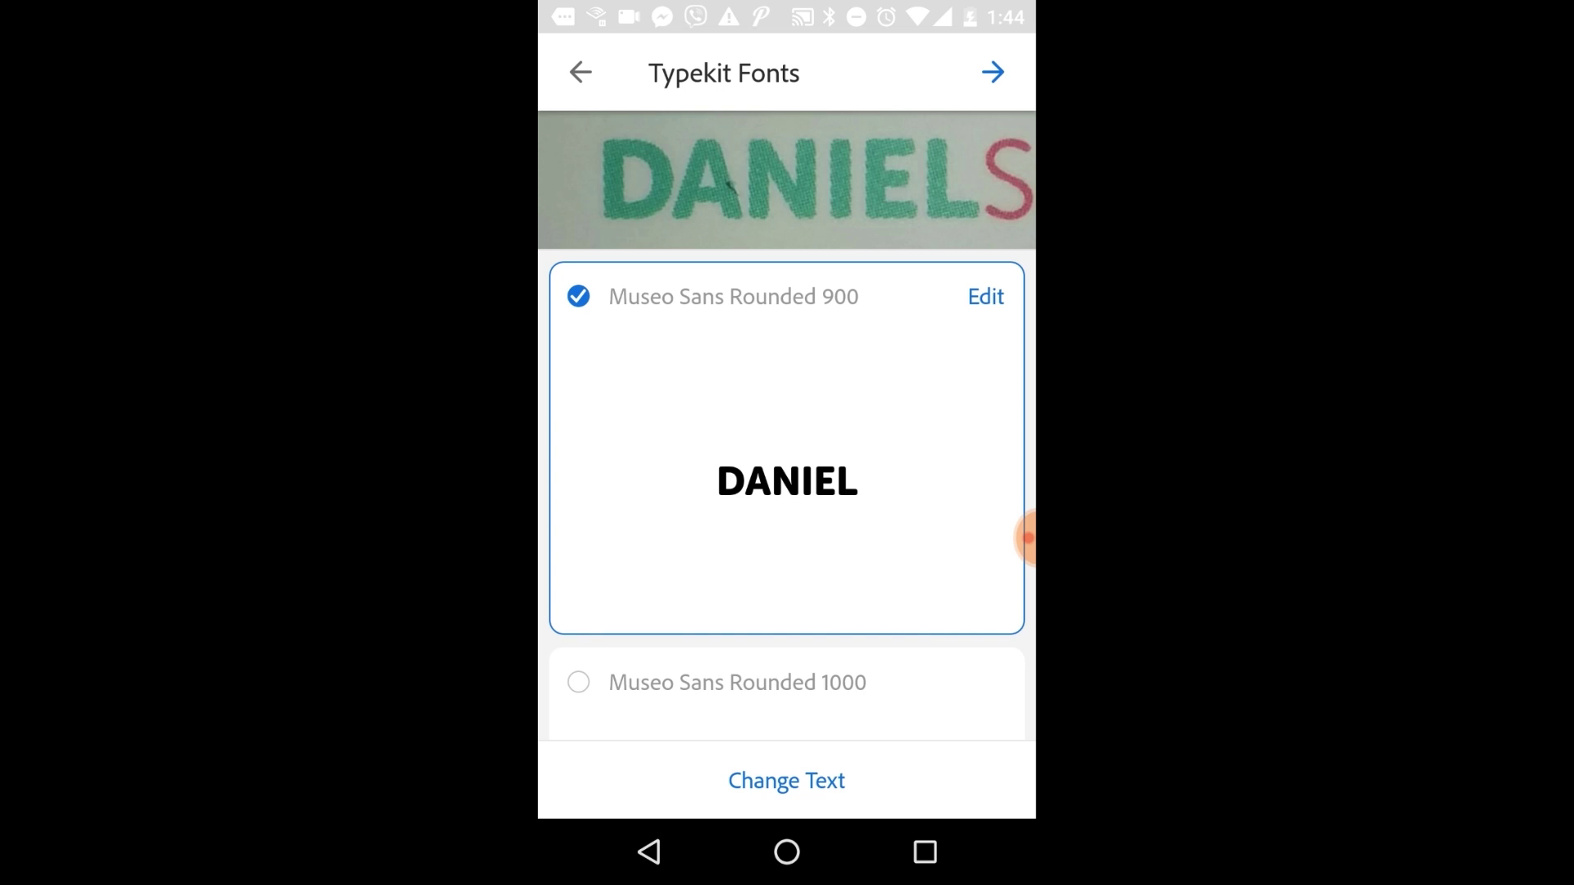
Browse the matching Typekit fonts, comparing each sample with the photographed lettering
{"action": "scroll", "coordinate": [787, 492], "scroll_direction": "down", "scroll_amount": 5}
{"action": "scroll", "coordinate": [787, 492], "scroll_direction": "down", "scroll_amount": 5}
{"action": "scroll", "coordinate": [787, 492], "scroll_direction": "down", "scroll_amount": 4}
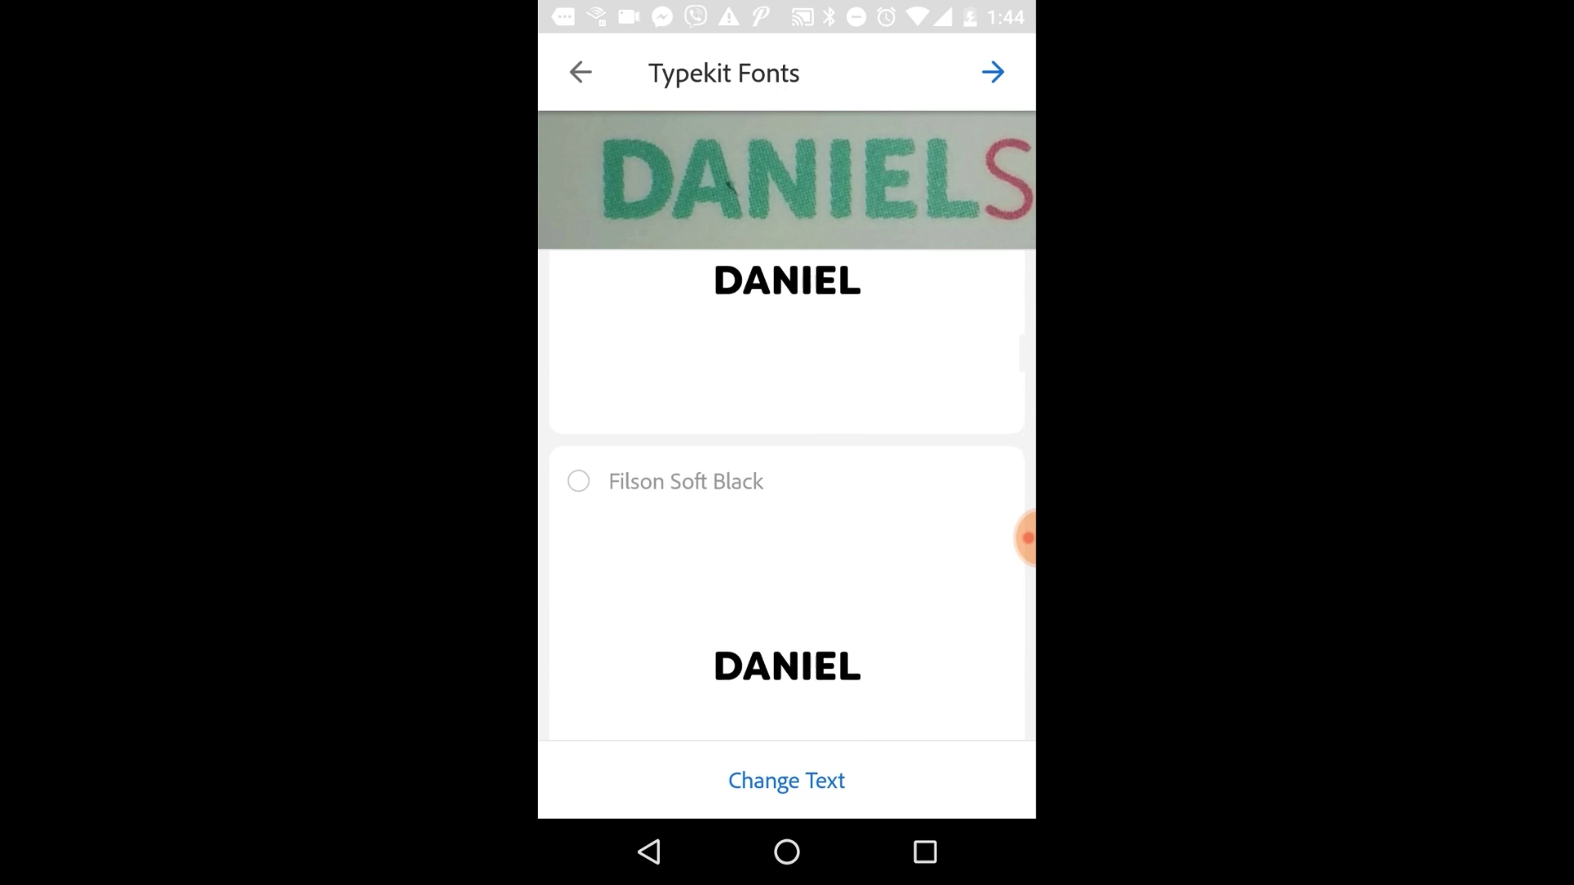
{"action": "scroll", "coordinate": [787, 492], "scroll_direction": "down", "scroll_amount": 4}
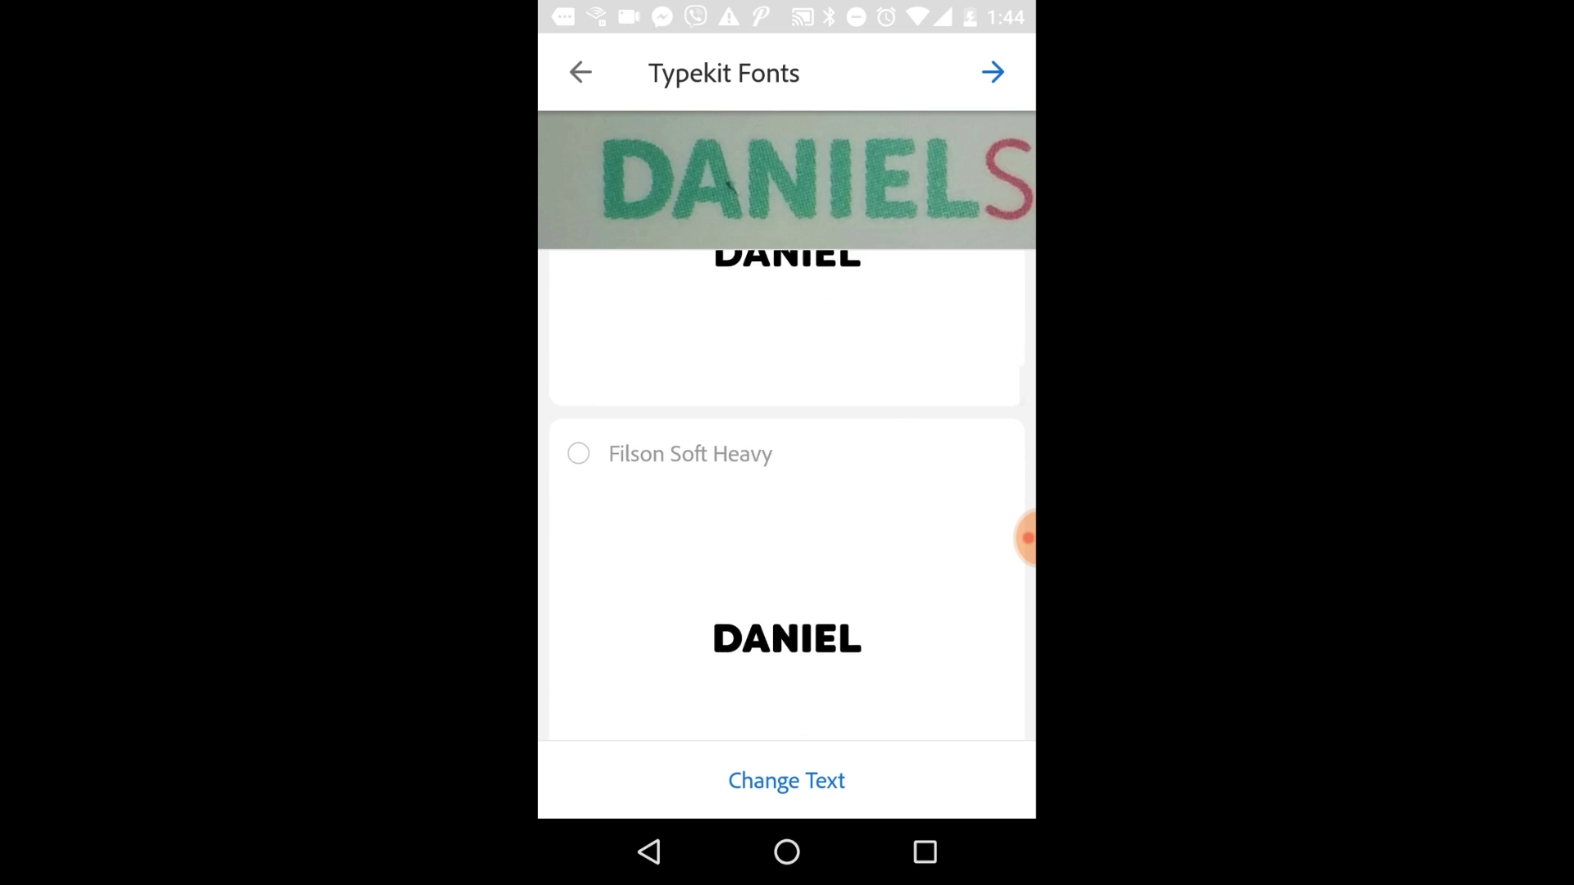
{"action": "scroll", "coordinate": [787, 492], "scroll_direction": "down", "scroll_amount": 10}
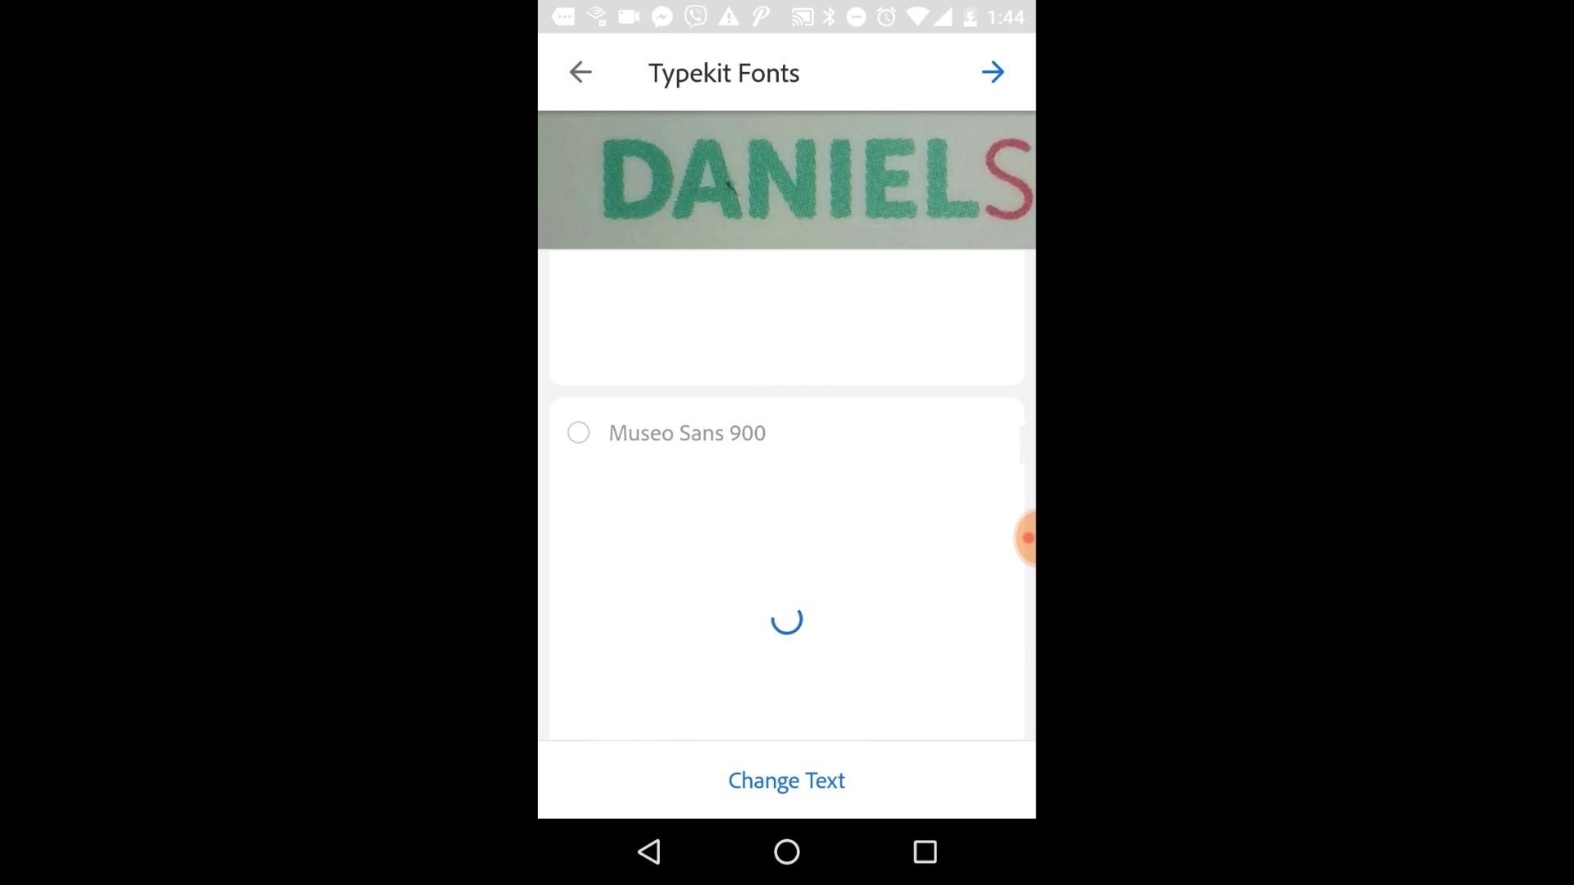
{"action": "scroll", "coordinate": [787, 491], "scroll_direction": "down", "scroll_amount": 10}
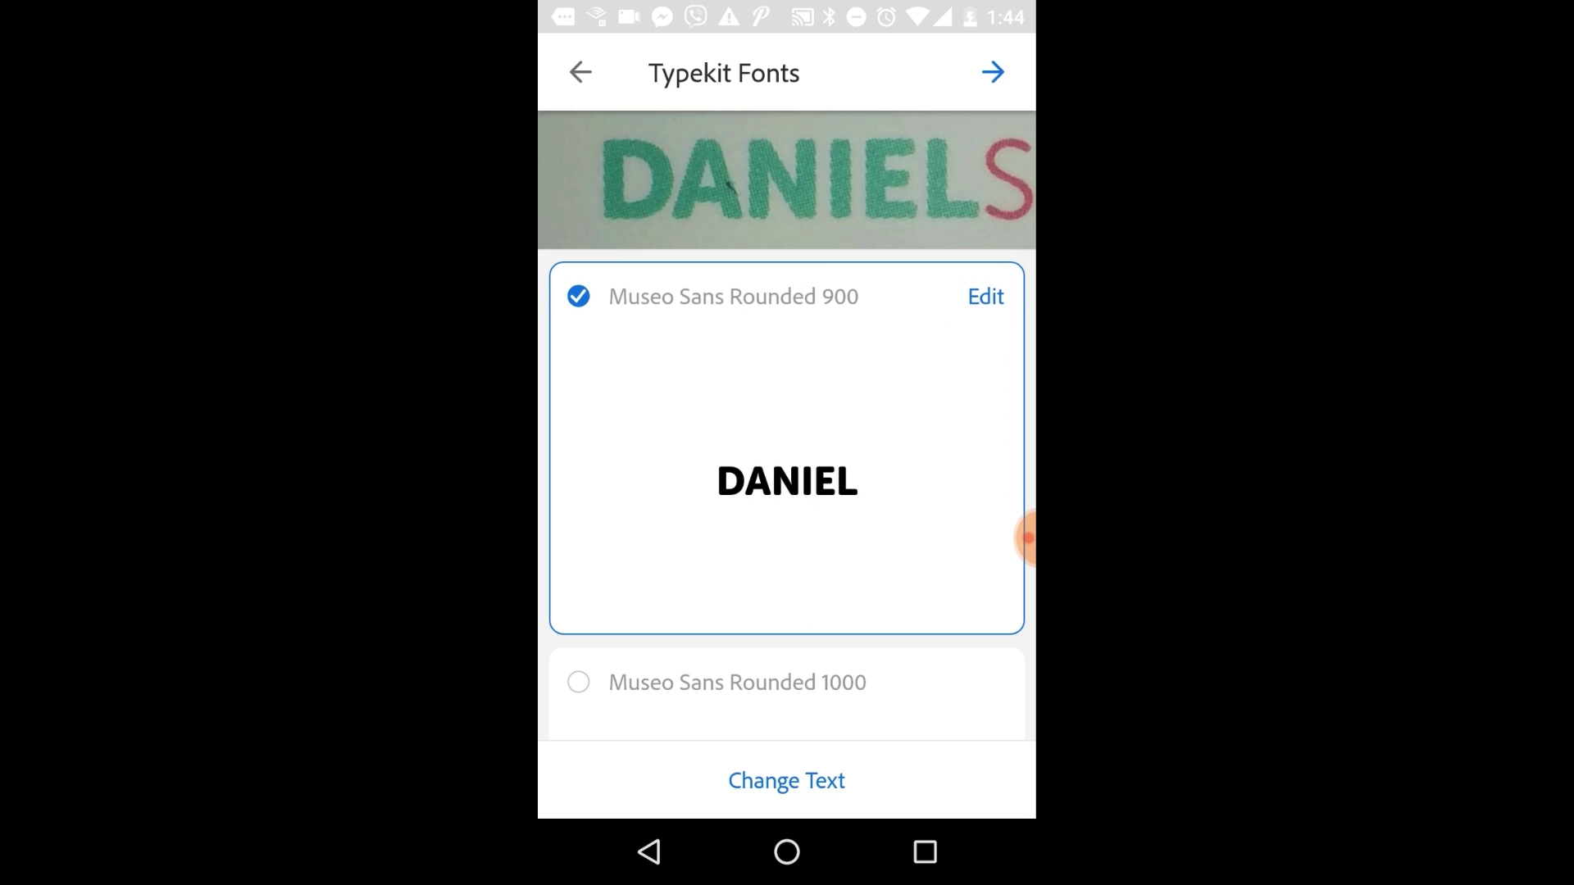
Open Museo Sans Rounded 900 for editing, set its size to 41 pt and view the available font styles
{"action": "left_click", "coordinate": [985, 296]}
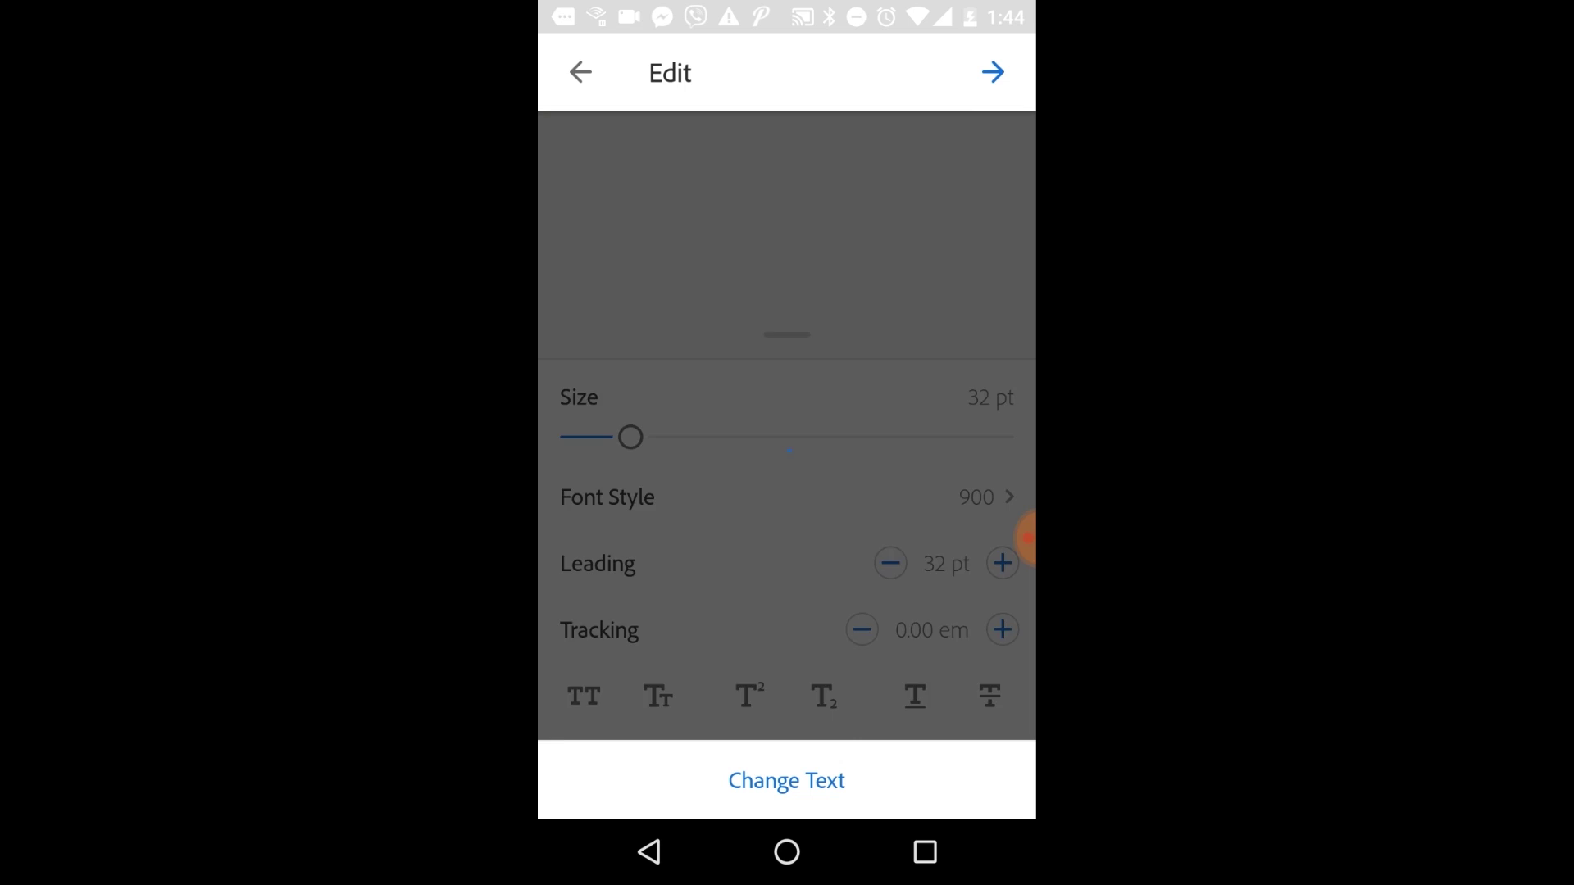
{"action": "mouse_move", "coordinate": [631, 437]}
{"action": "left_mouse_down"}
{"action": "mouse_move", "coordinate": [794, 437]}
{"action": "mouse_move", "coordinate": [652, 437]}
{"action": "left_mouse_up"}
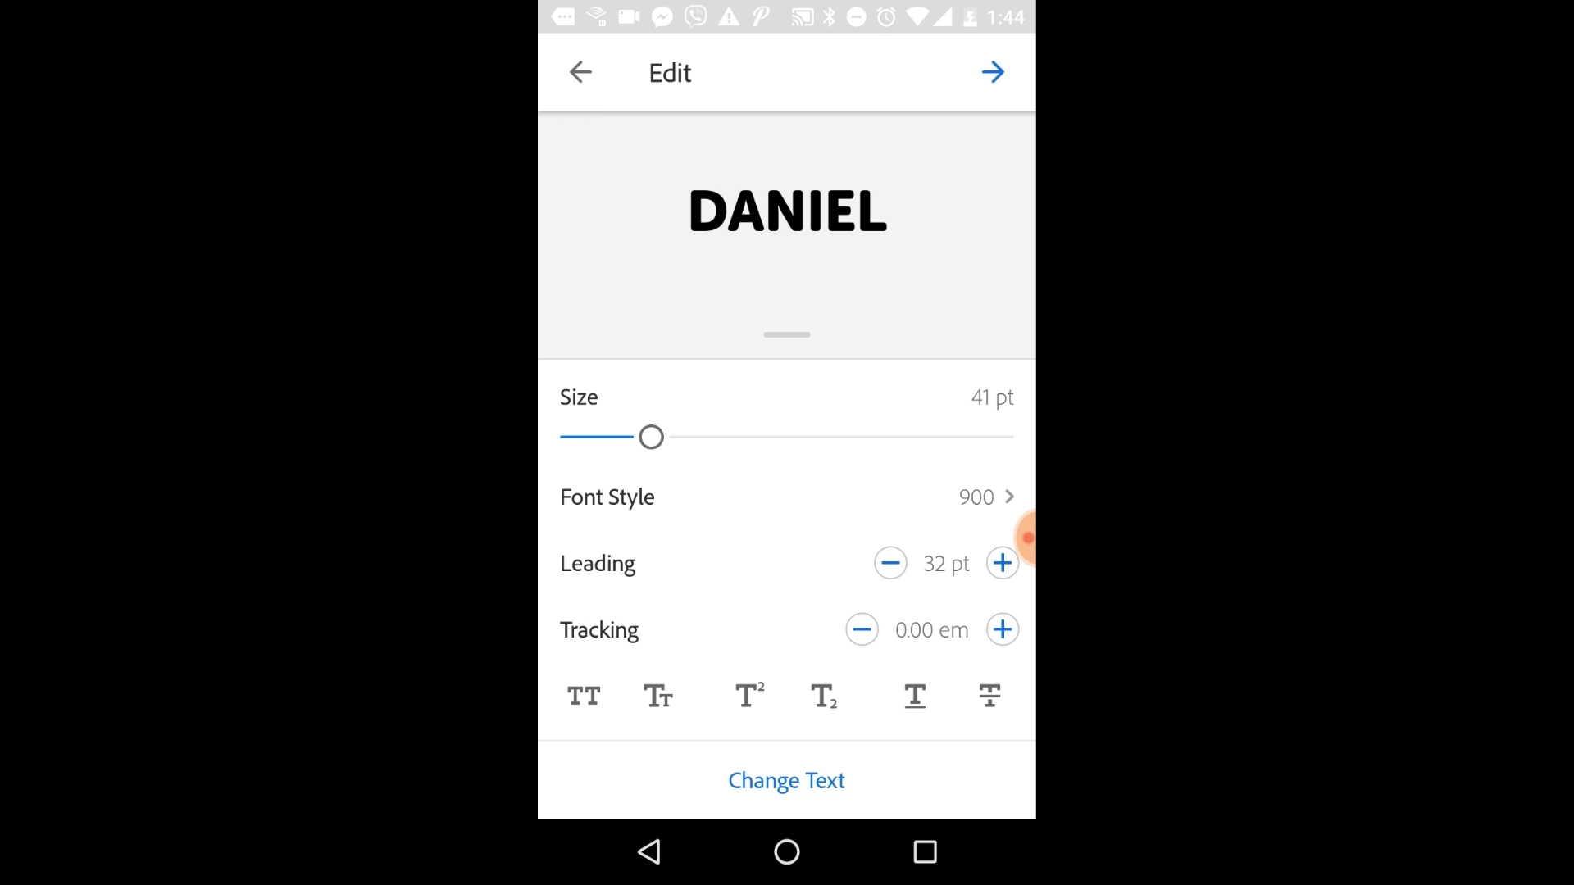
{"action": "left_click", "coordinate": [1004, 497]}
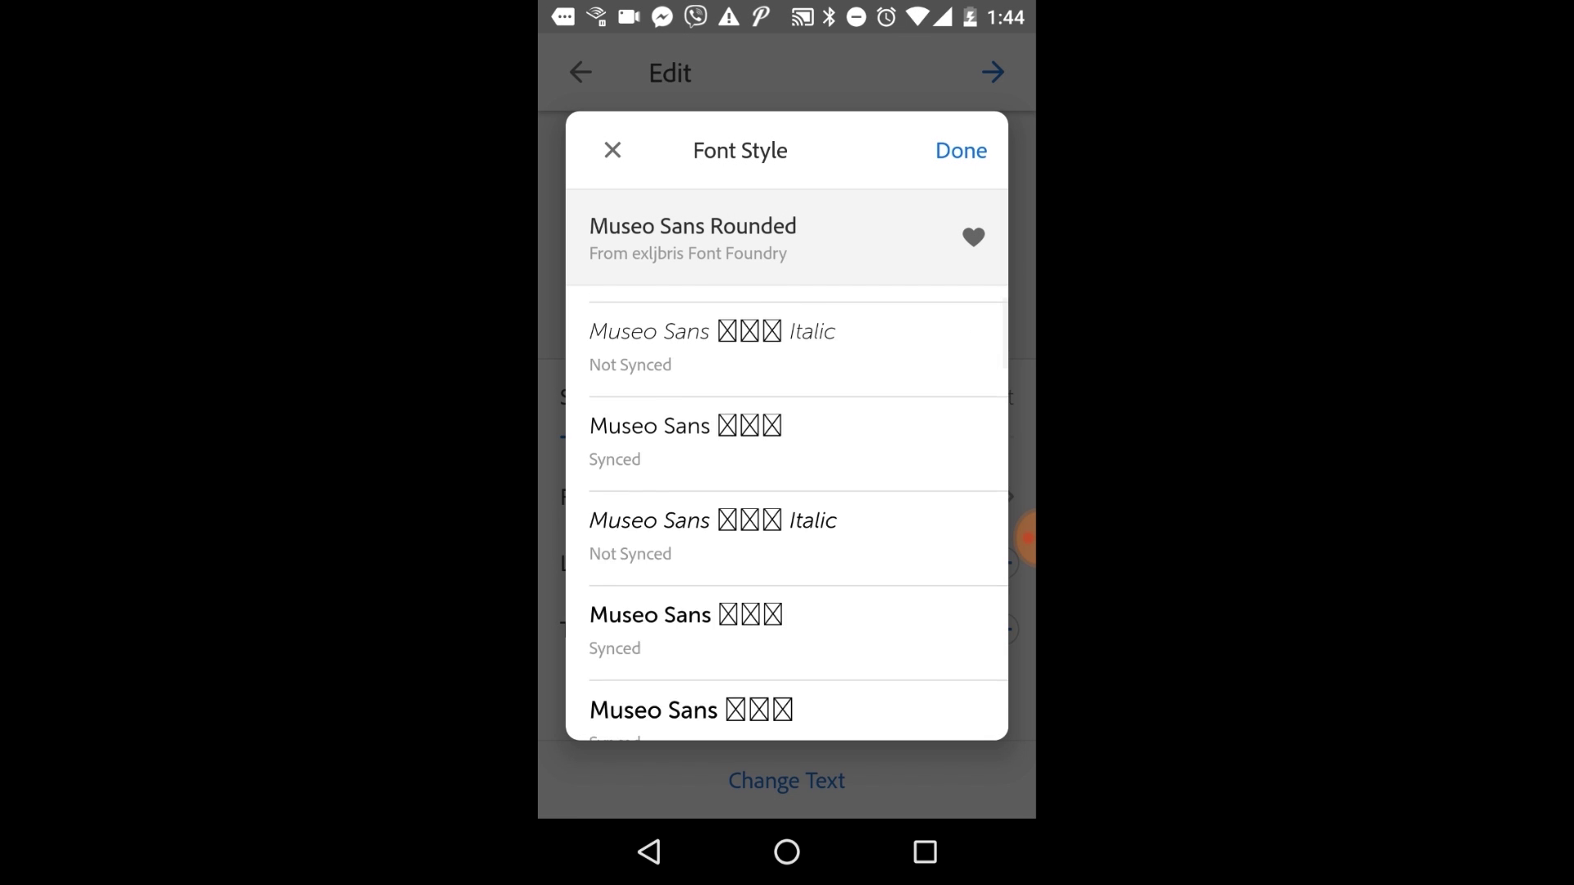
{"action": "key", "text": "Escape"}
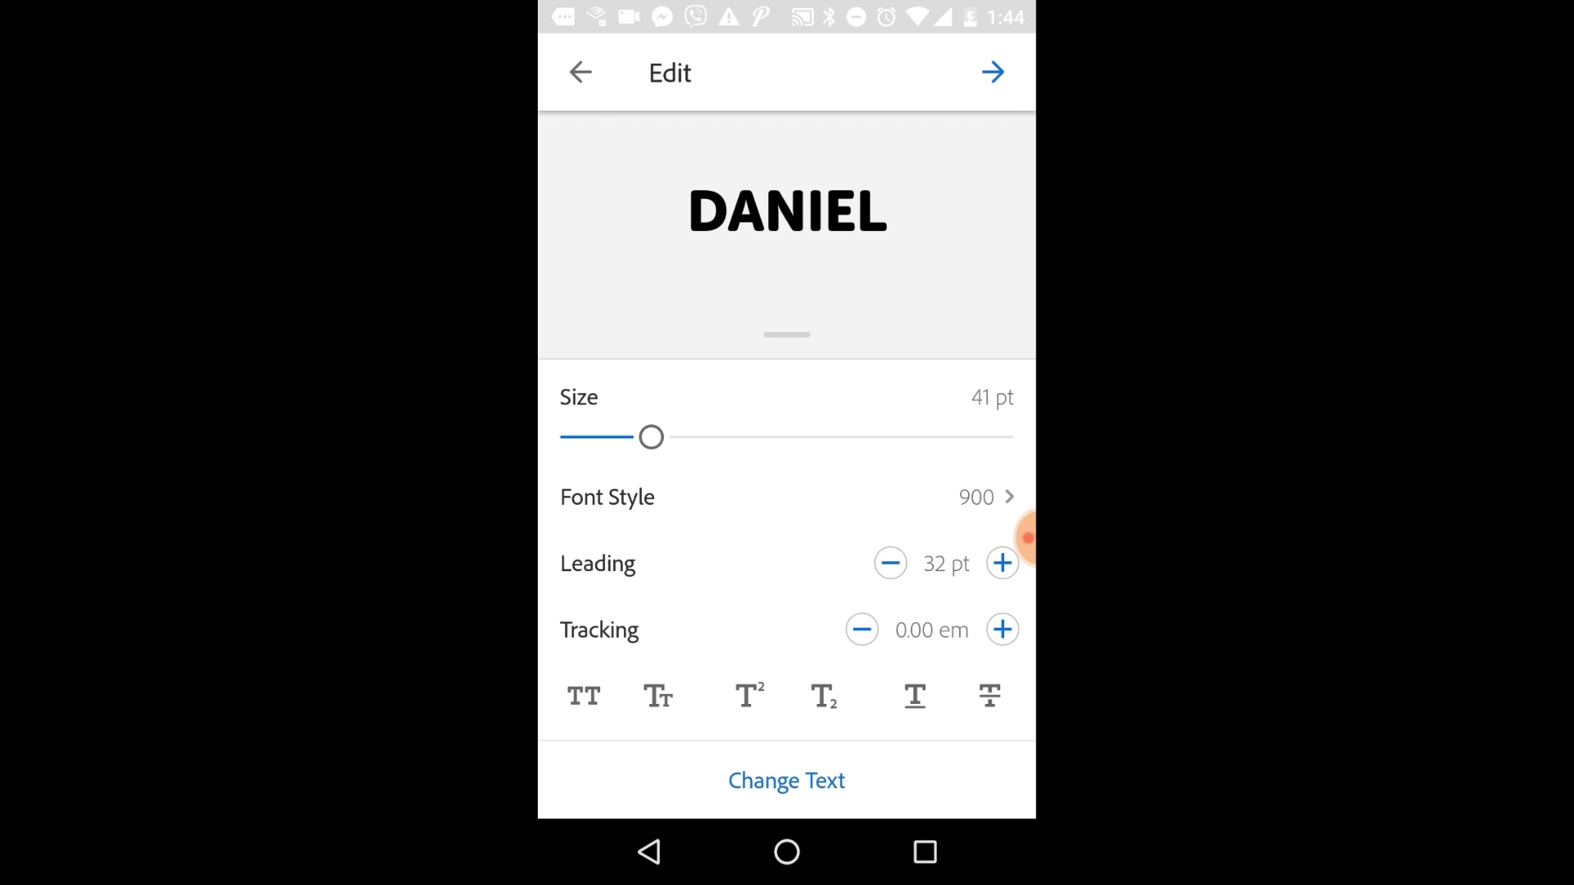
Reduce the leading of the sample text to 22 pt
{"action": "left_click", "coordinate": [891, 564]}
{"action": "left_click", "coordinate": [890, 563]}
{"action": "left_click", "coordinate": [890, 563]}
{"action": "left_click", "coordinate": [890, 564]}
Try tighter and looser tracking on the sample text, ending at 0.01 em
{"action": "left_click", "coordinate": [862, 629]}
{"action": "left_click", "coordinate": [857, 630]}
{"action": "left_click", "coordinate": [858, 629]}
{"action": "left_click", "coordinate": [858, 630]}
{"action": "left_click", "coordinate": [856, 630]}
{"action": "left_click", "coordinate": [857, 629]}
{"action": "left_click", "coordinate": [857, 630]}
{"action": "left_click", "coordinate": [855, 629]}
{"action": "left_click", "coordinate": [1002, 630]}
{"action": "left_click", "coordinate": [1001, 629]}
{"action": "left_click", "coordinate": [1002, 630]}
{"action": "left_click", "coordinate": [1002, 629]}
{"action": "left_click", "coordinate": [1002, 630]}
{"action": "left_click", "coordinate": [1002, 629]}
{"action": "left_click", "coordinate": [1001, 629]}
{"action": "left_click", "coordinate": [1002, 629]}
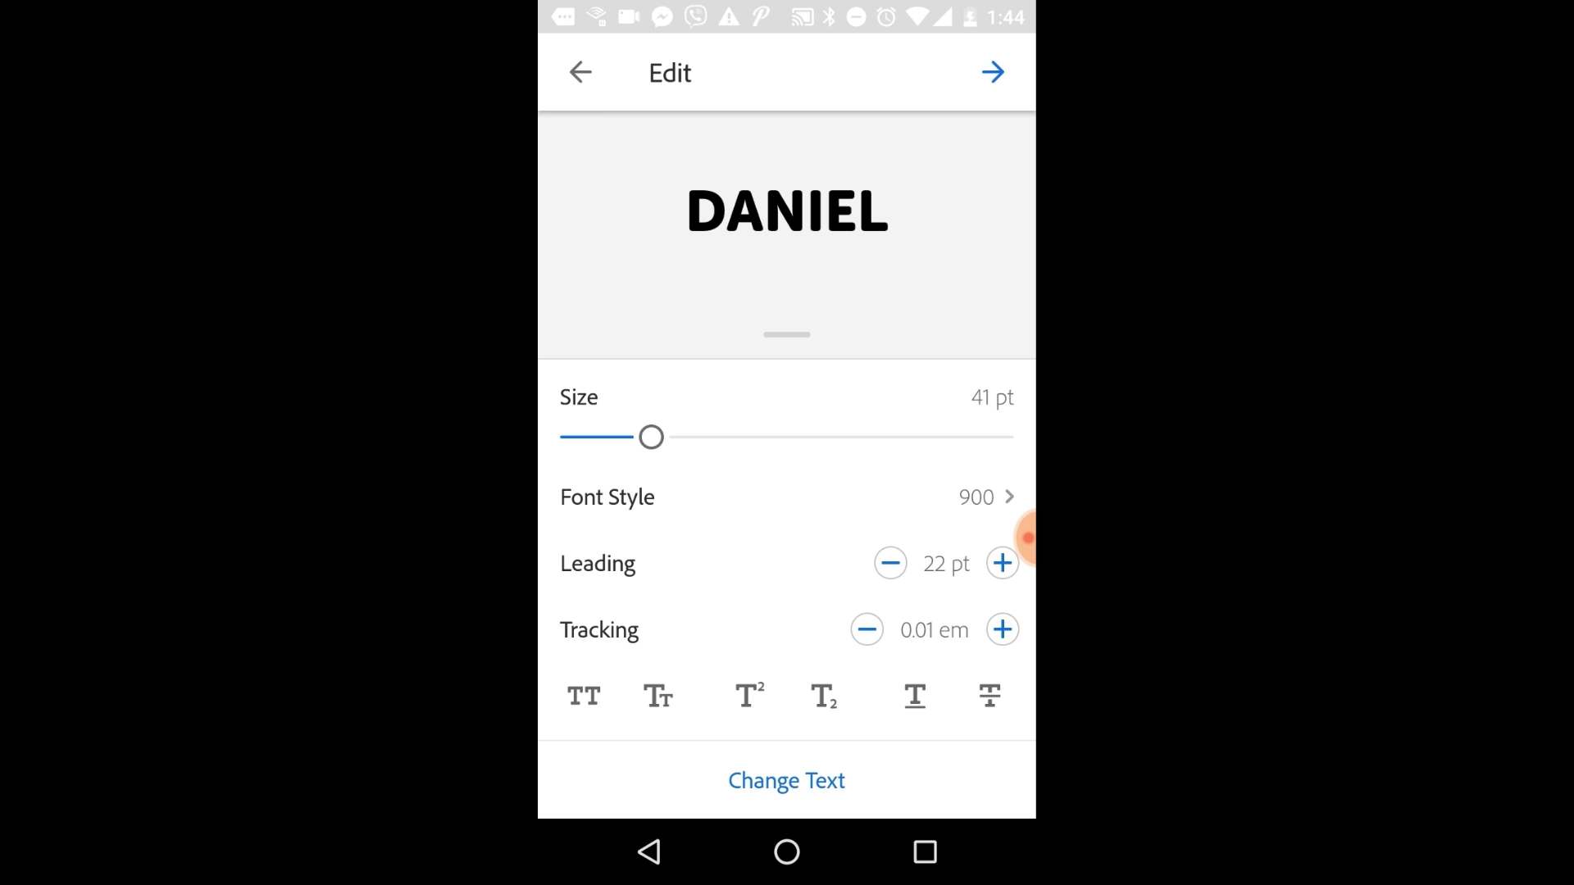
Apply all caps and change the sample text to "Realigned equestrian fez bewilders picky monarch"
{"action": "left_click", "coordinate": [584, 696]}
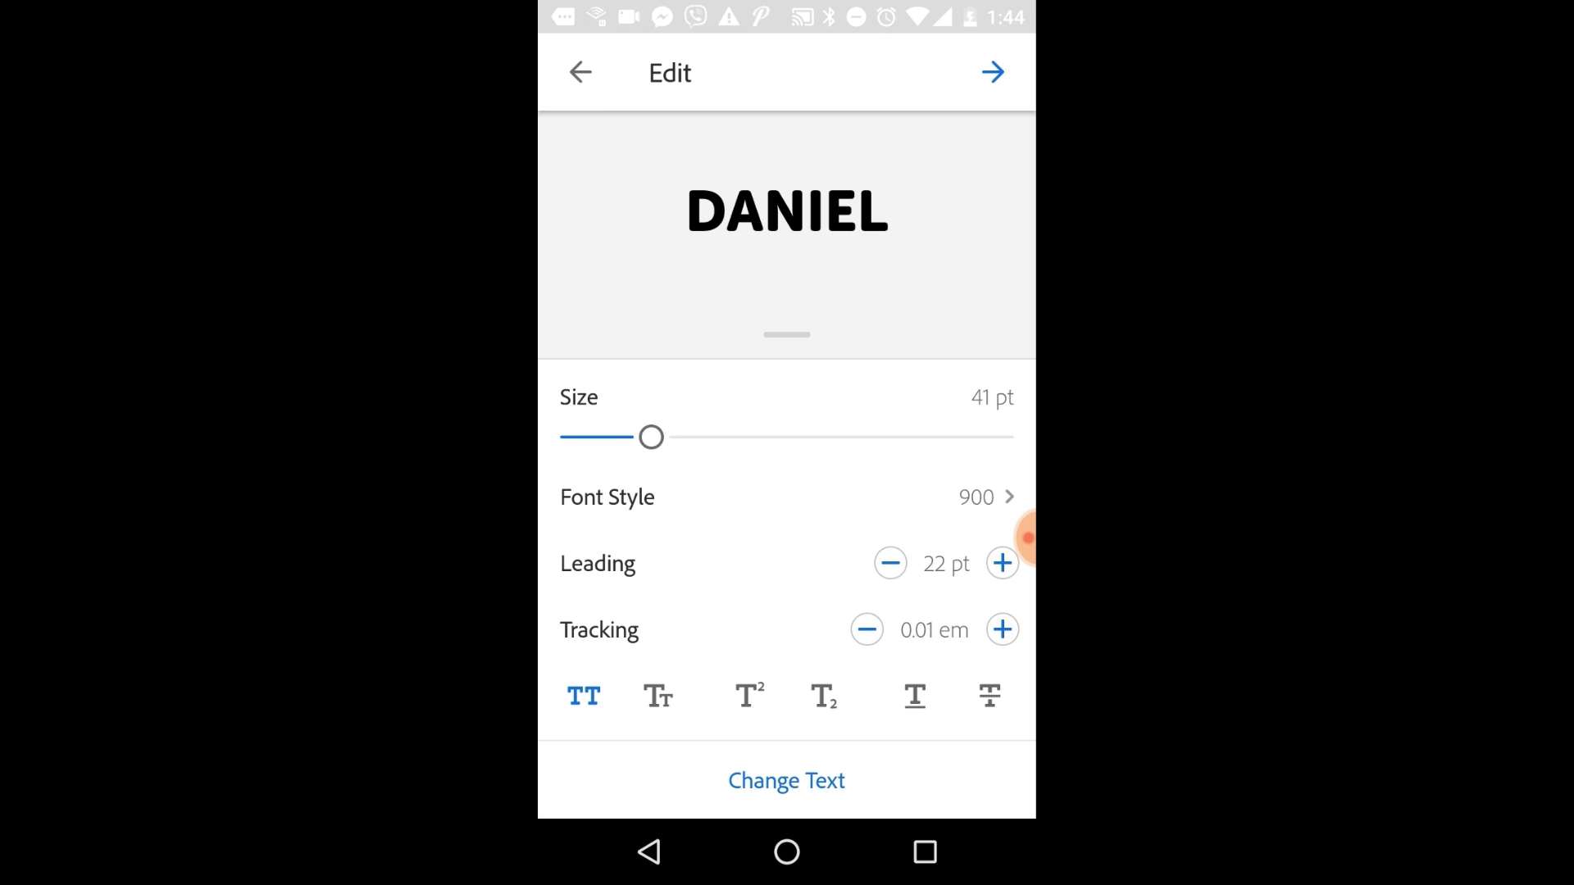
{"action": "left_click", "coordinate": [786, 781]}
{"action": "left_click", "coordinate": [768, 291]}
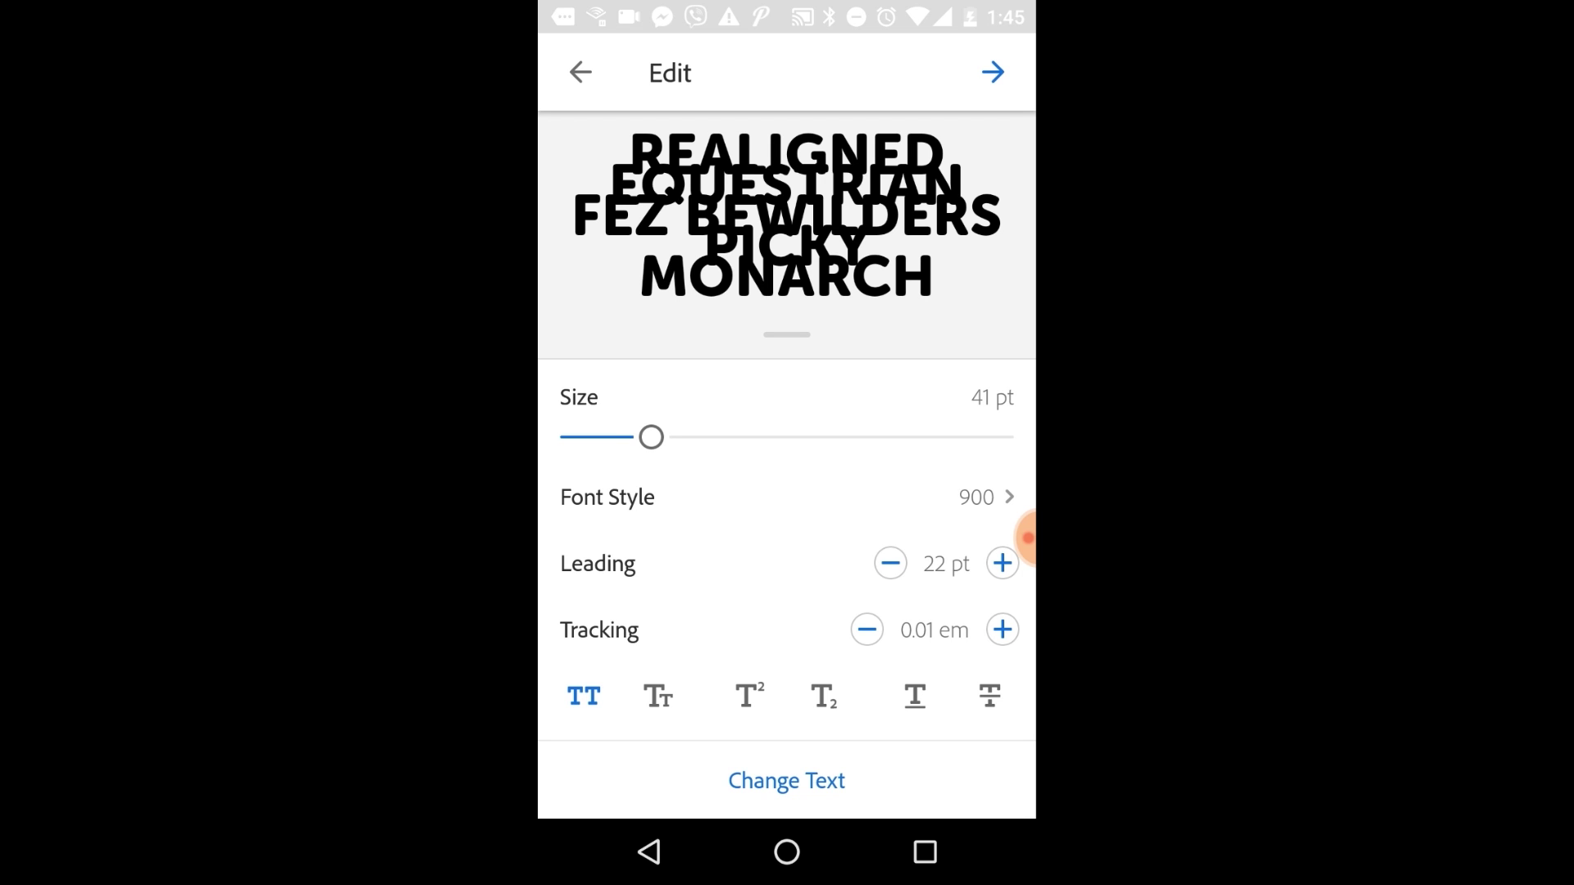
Set the leading of the multi-line sample text to 33 pt and turn off all caps
{"action": "left_click", "coordinate": [890, 564]}
{"action": "left_click", "coordinate": [890, 563]}
{"action": "left_click", "coordinate": [1002, 563]}
{"action": "left_click", "coordinate": [1002, 563]}
{"action": "left_click", "coordinate": [1002, 563]}
{"action": "left_click", "coordinate": [1002, 563]}
{"action": "left_click_drag", "start_coordinate": [1027, 538], "coordinate": [1027, 537]}
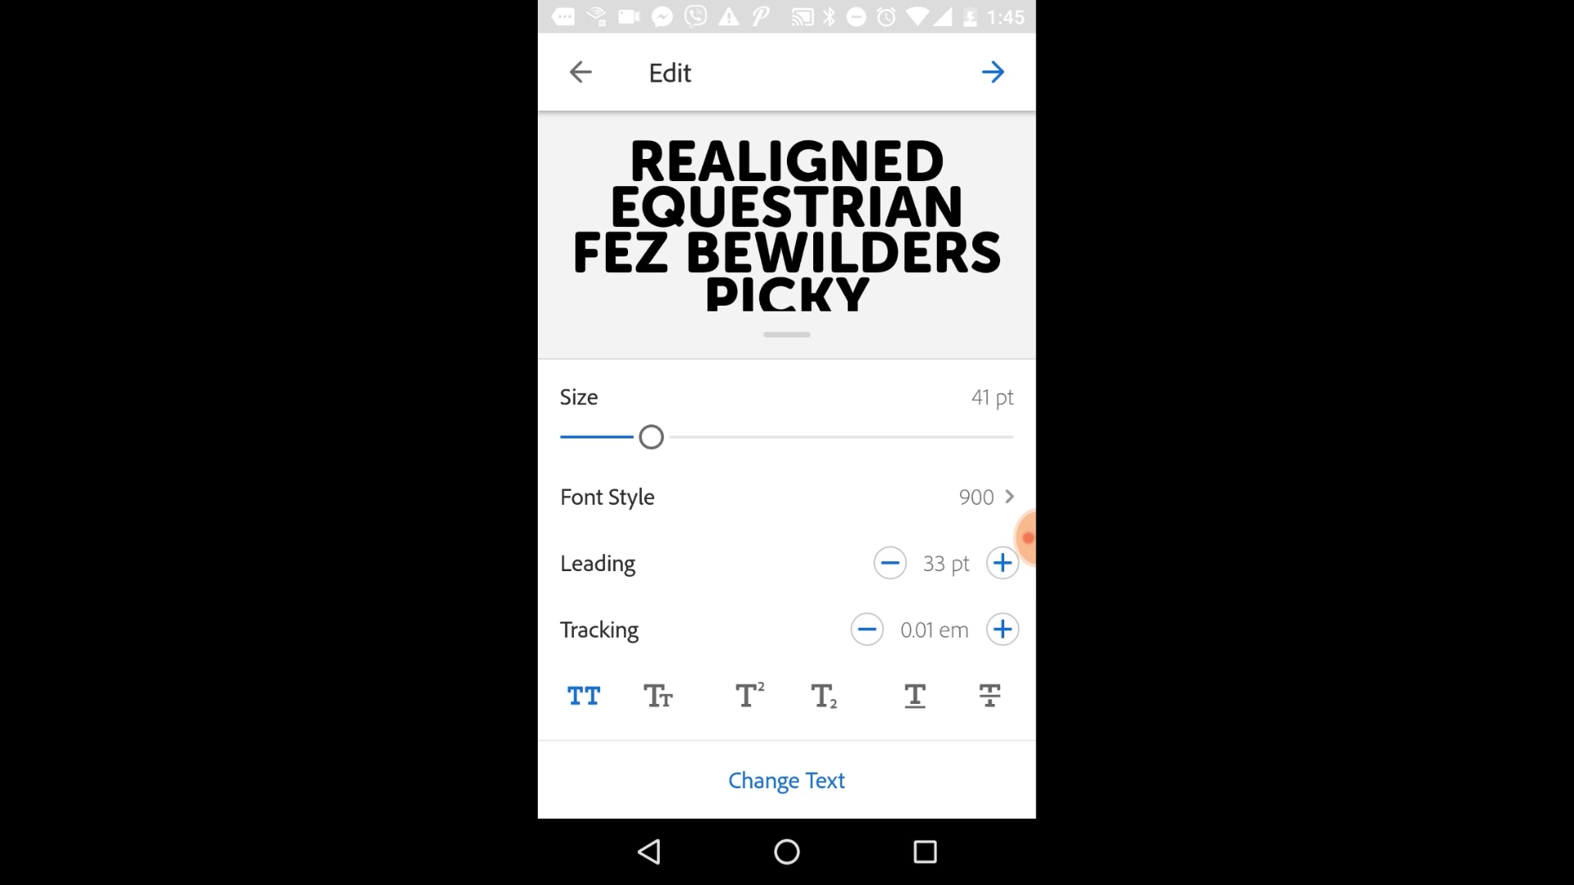
{"action": "left_click", "coordinate": [584, 696]}
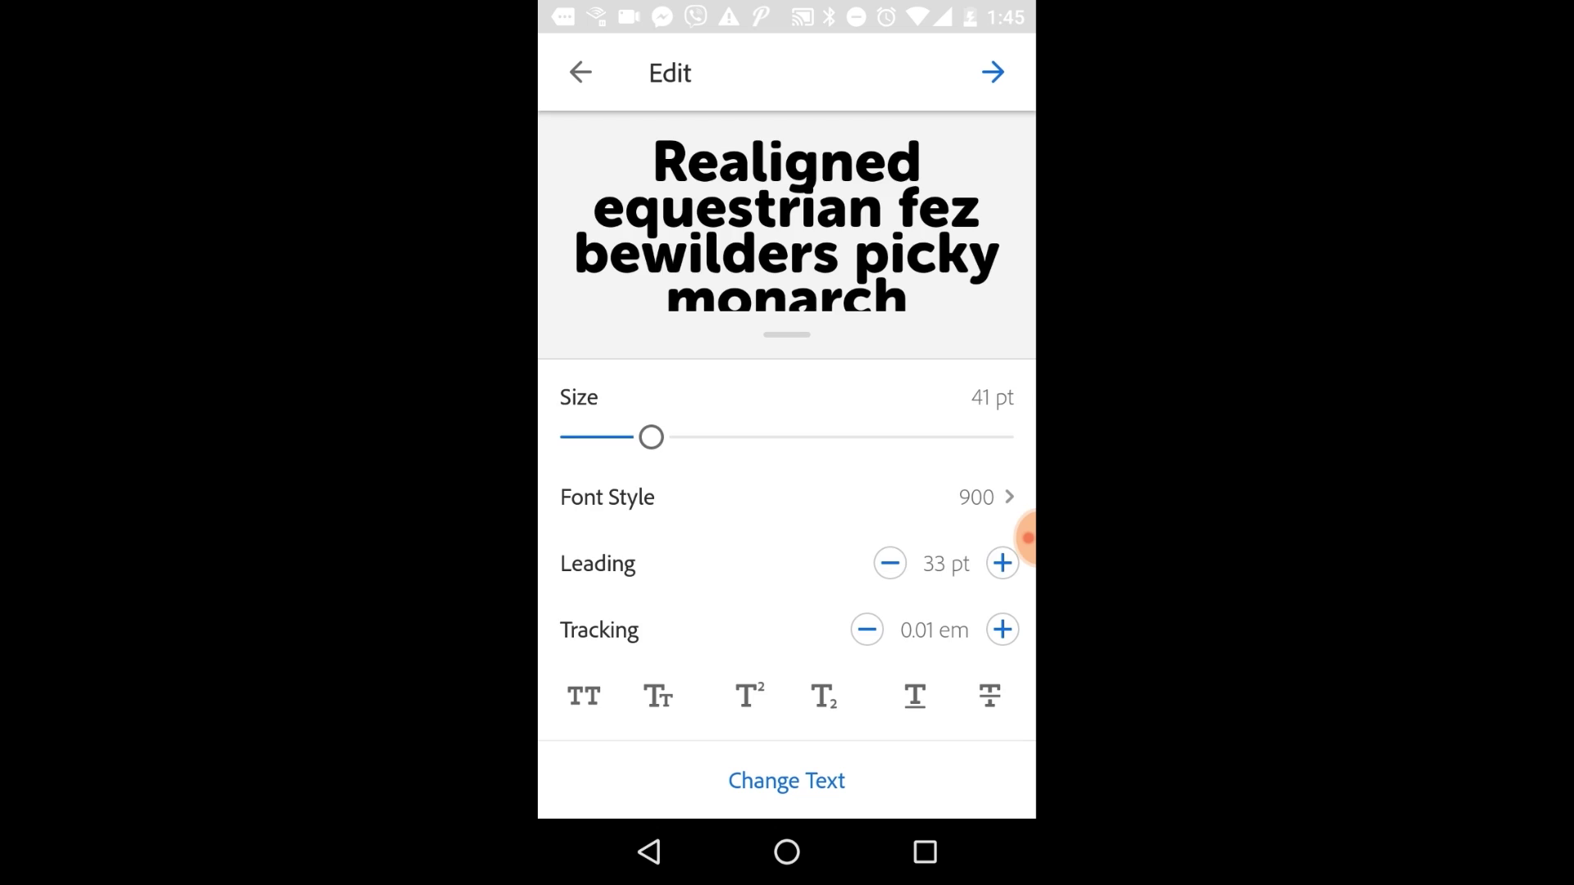
Proceed to saving the character style and name it "MF Headings"
{"action": "left_click", "coordinate": [992, 72]}
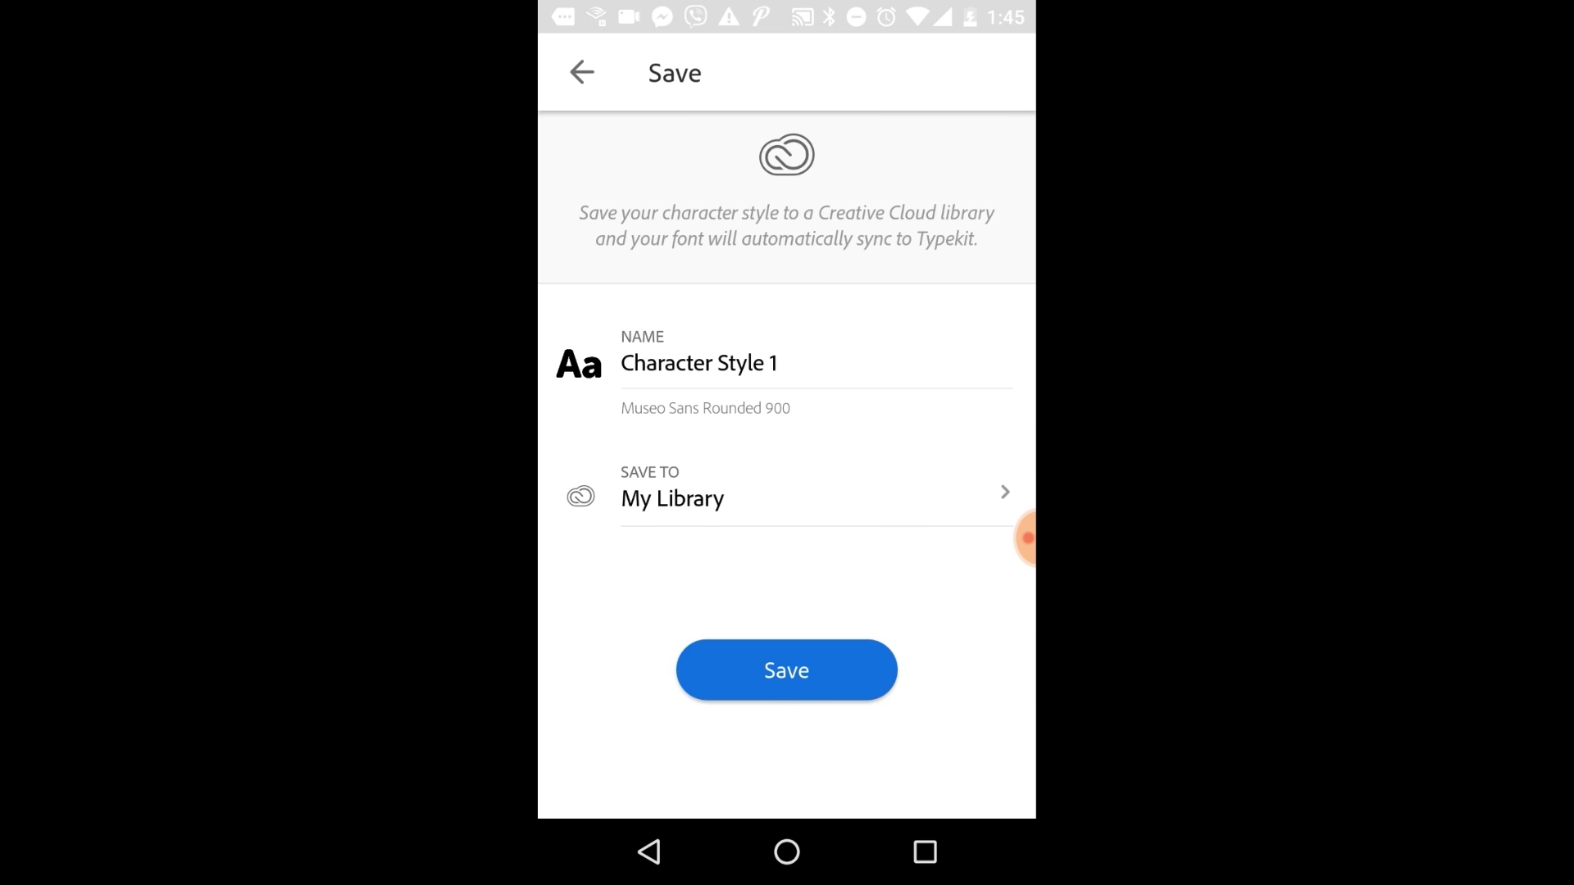
{"action": "left_click", "coordinate": [778, 363]}
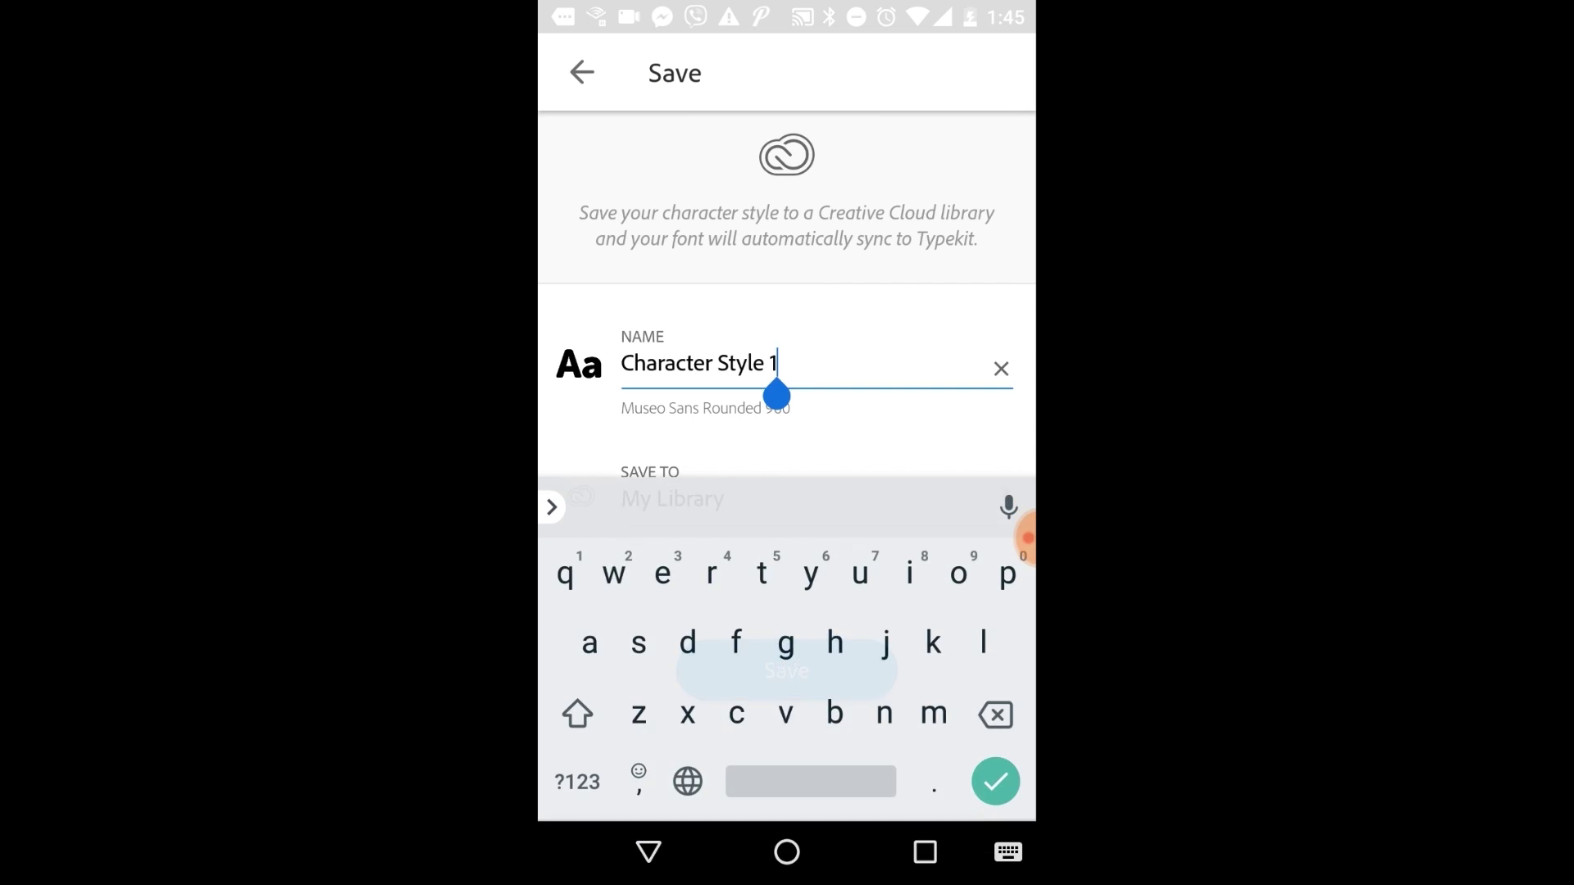
{"action": "left_click", "coordinate": [1001, 368]}
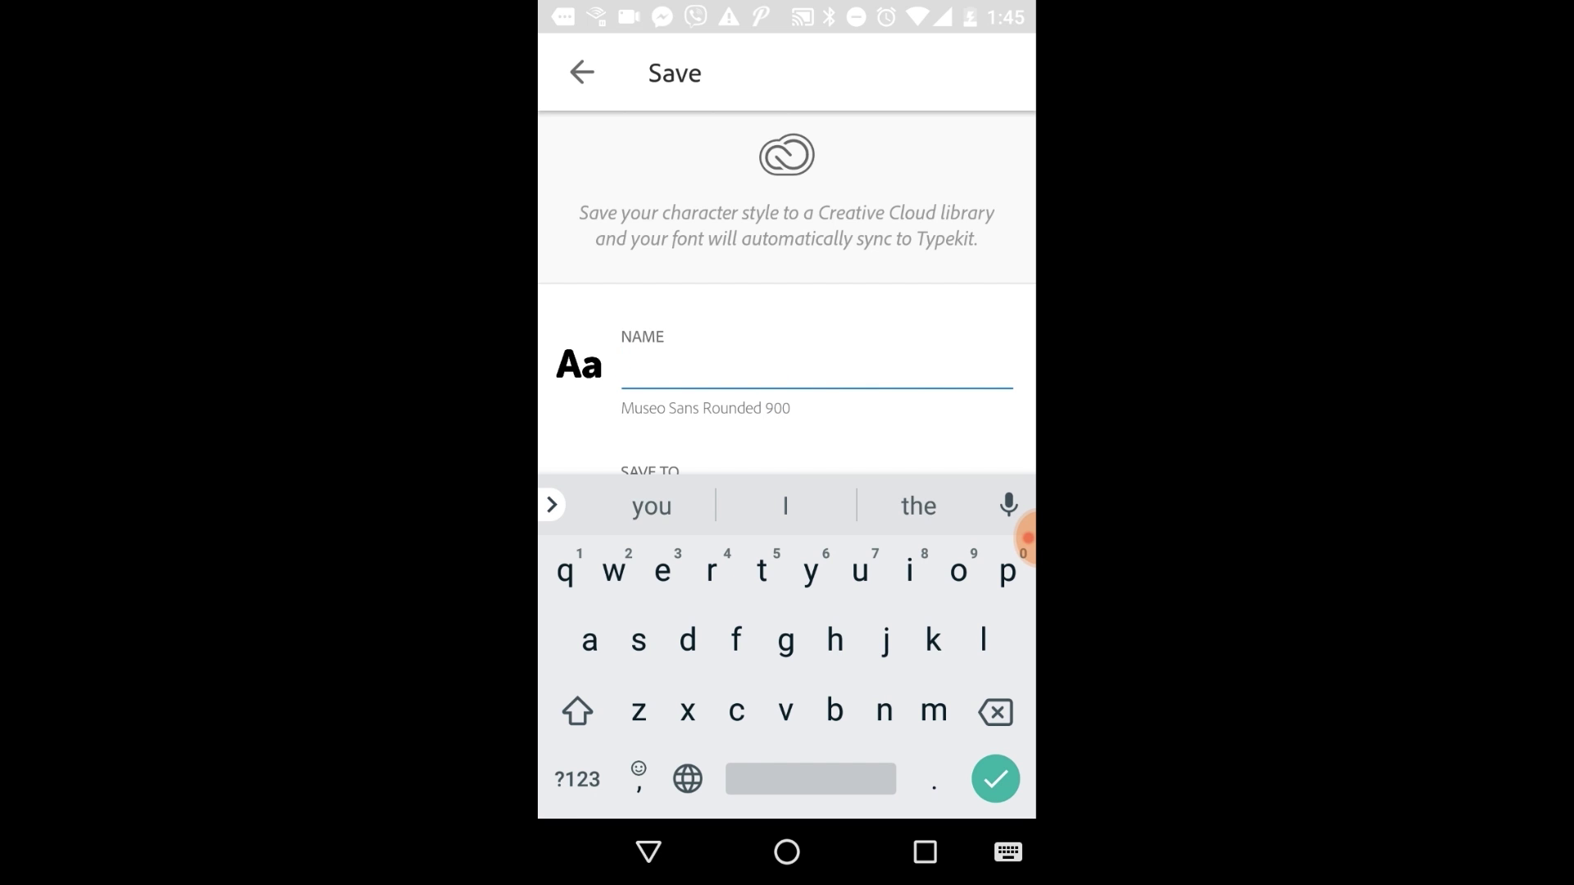
{"action": "type", "text": "m"}
{"action": "key", "text": "BackSpace"}
{"action": "type", "text": "MD"}
{"action": "key", "text": "BackSpace"}
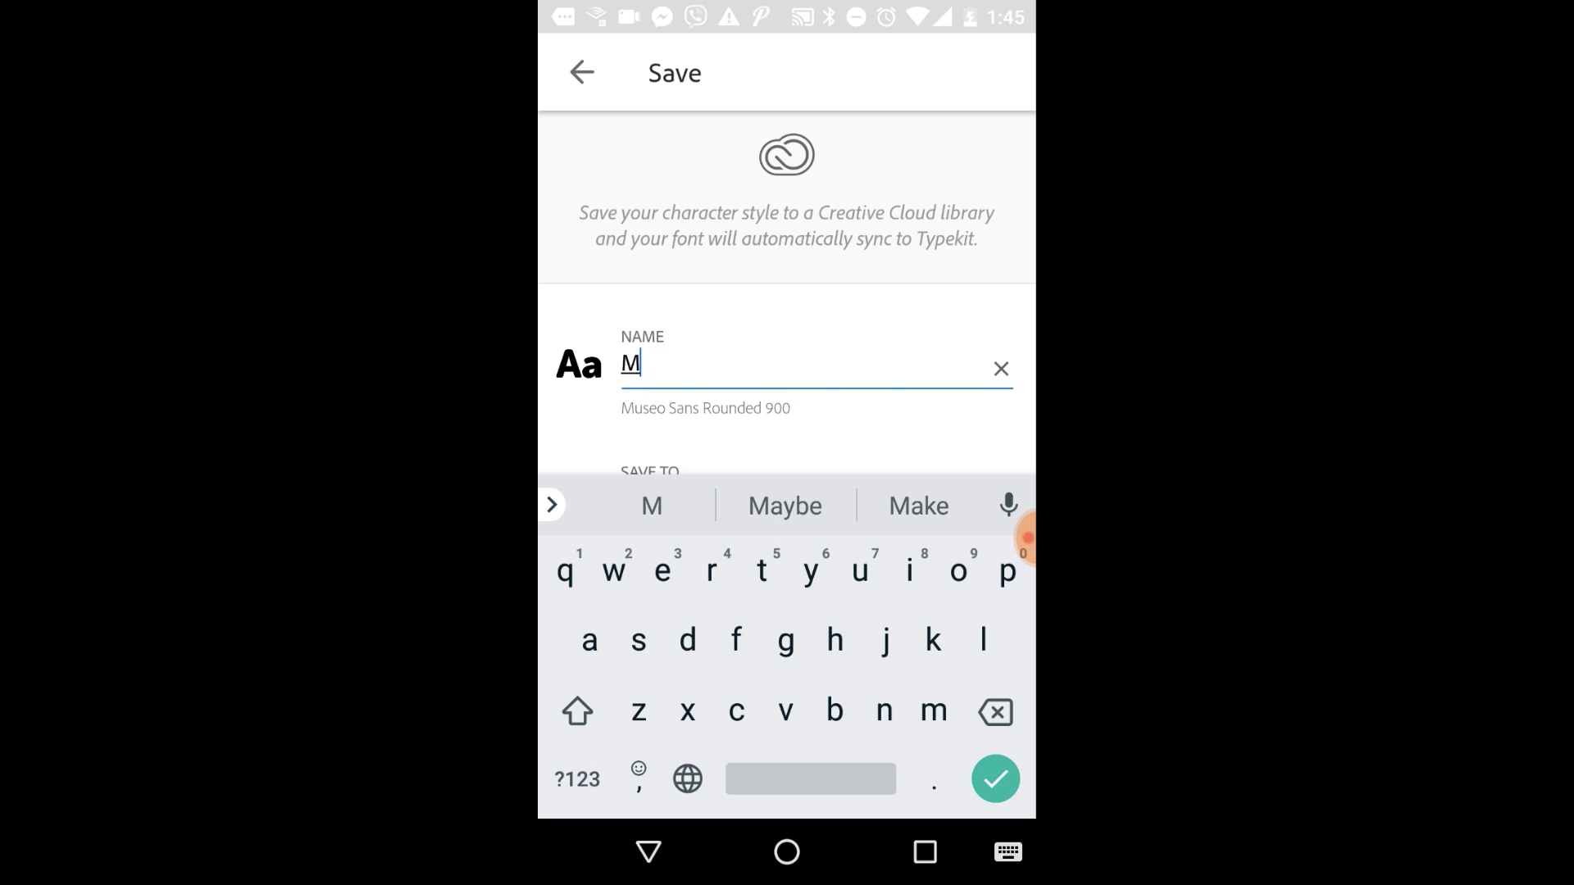
{"action": "type", "text": "F "}
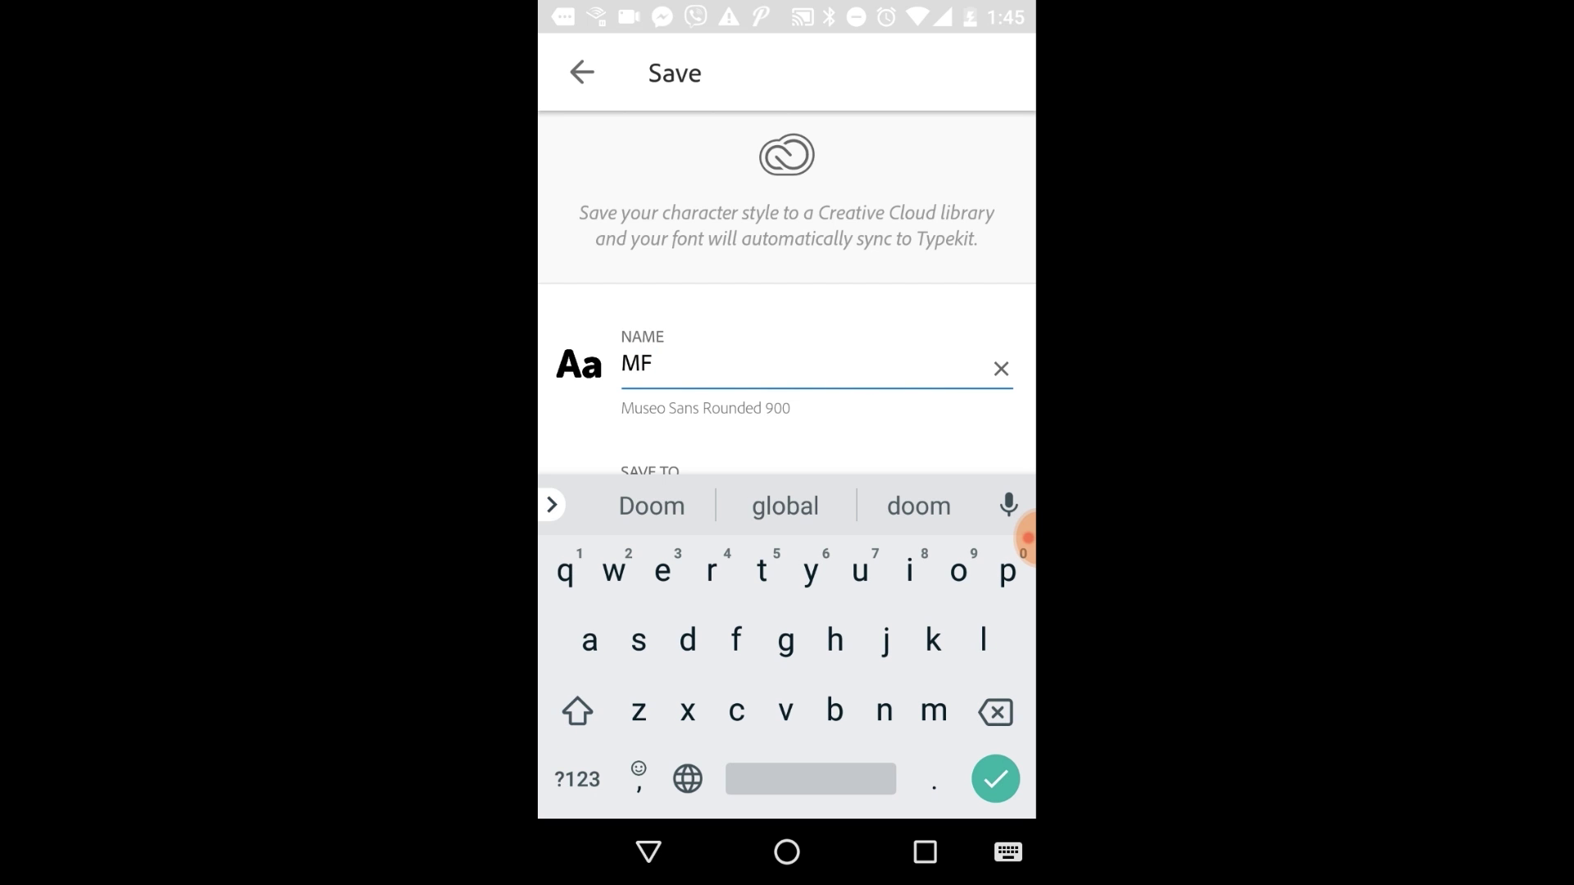
{"action": "type", "text": "Headings"}
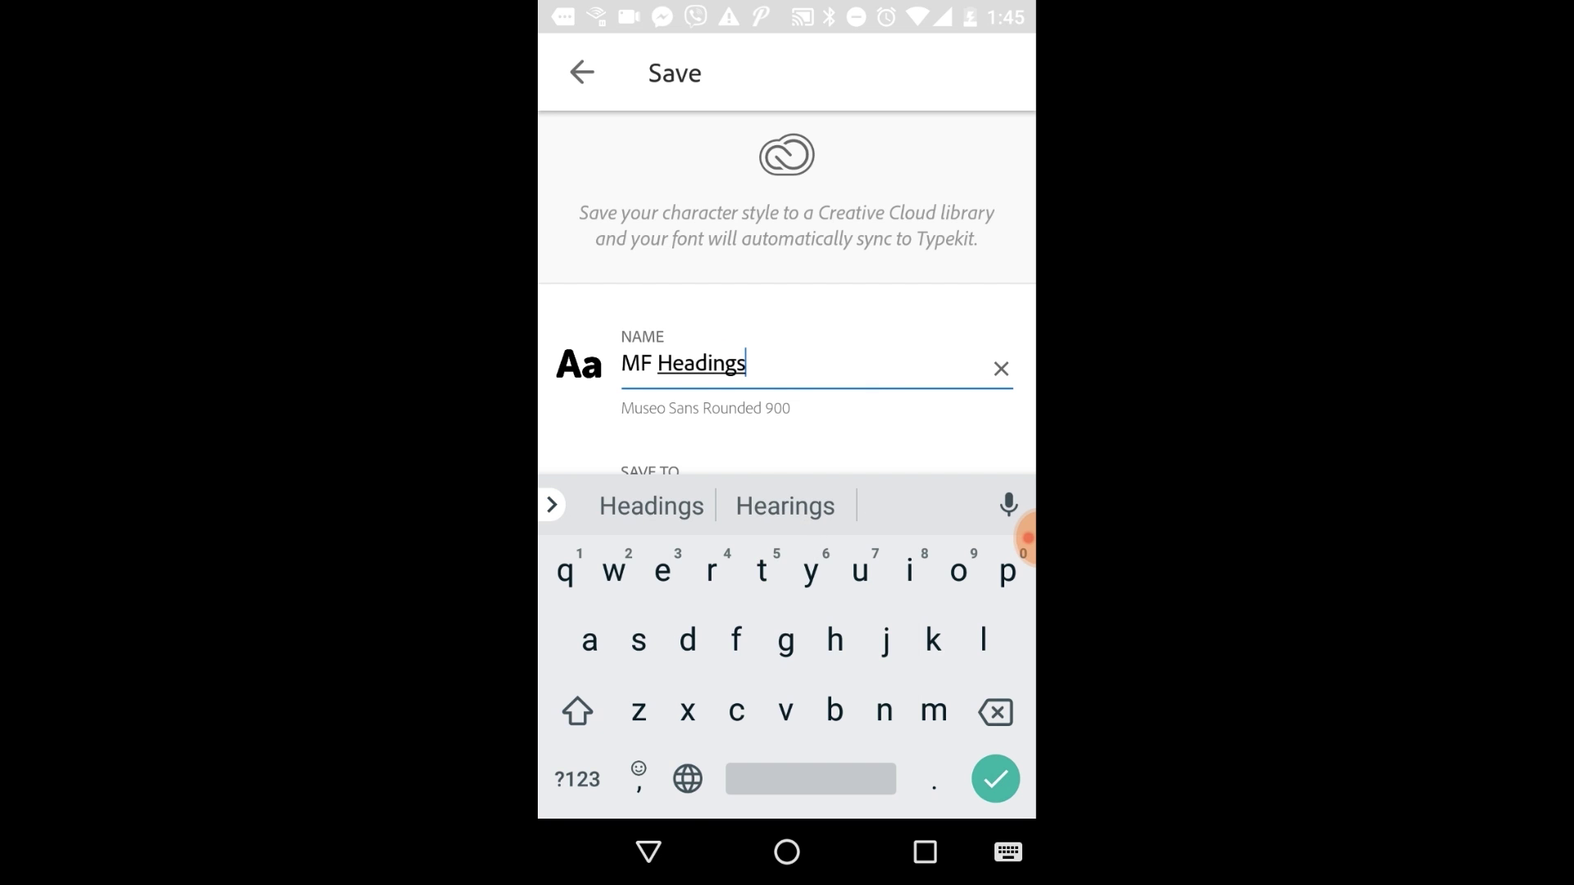
{"action": "key", "text": "Return"}
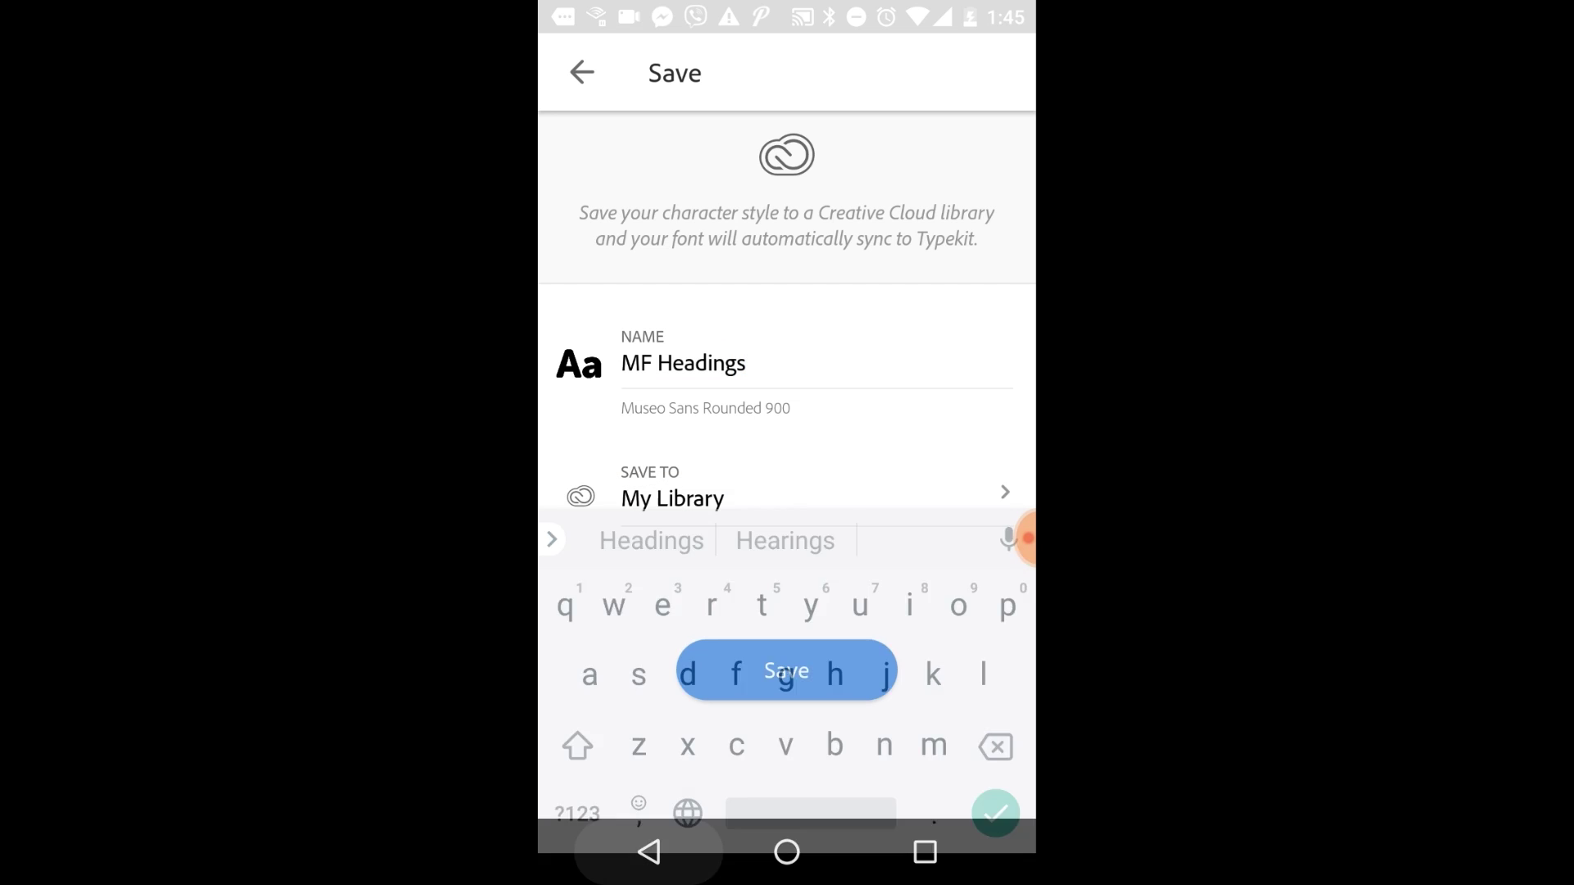
Choose the Maynooth Furniture library as the destination and save the character style
{"action": "left_click", "coordinate": [812, 497]}
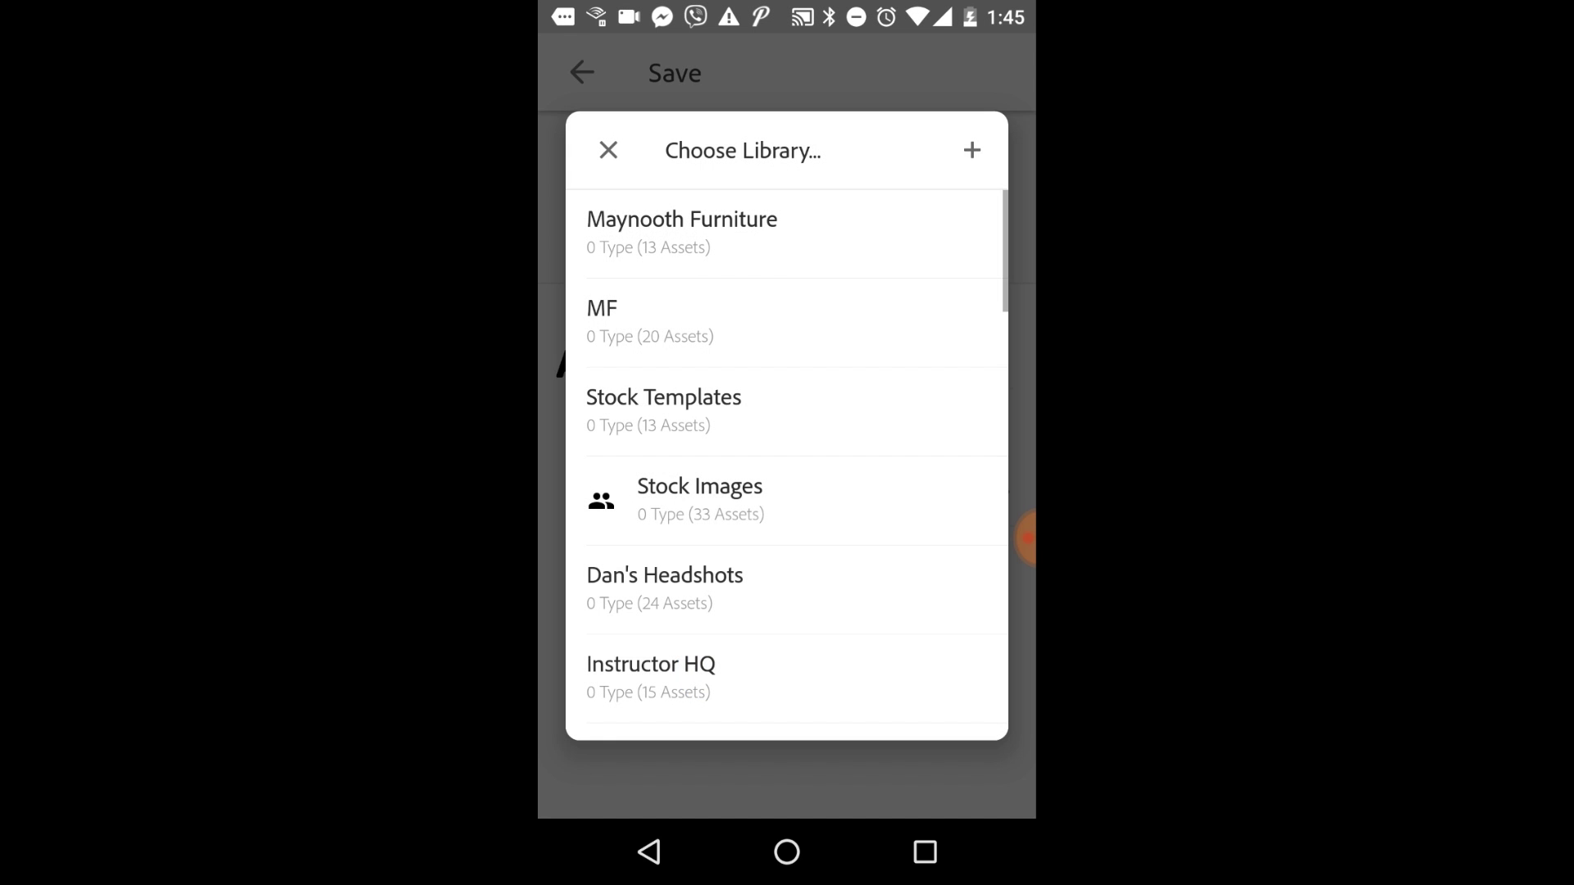
{"action": "left_click", "coordinate": [682, 232]}
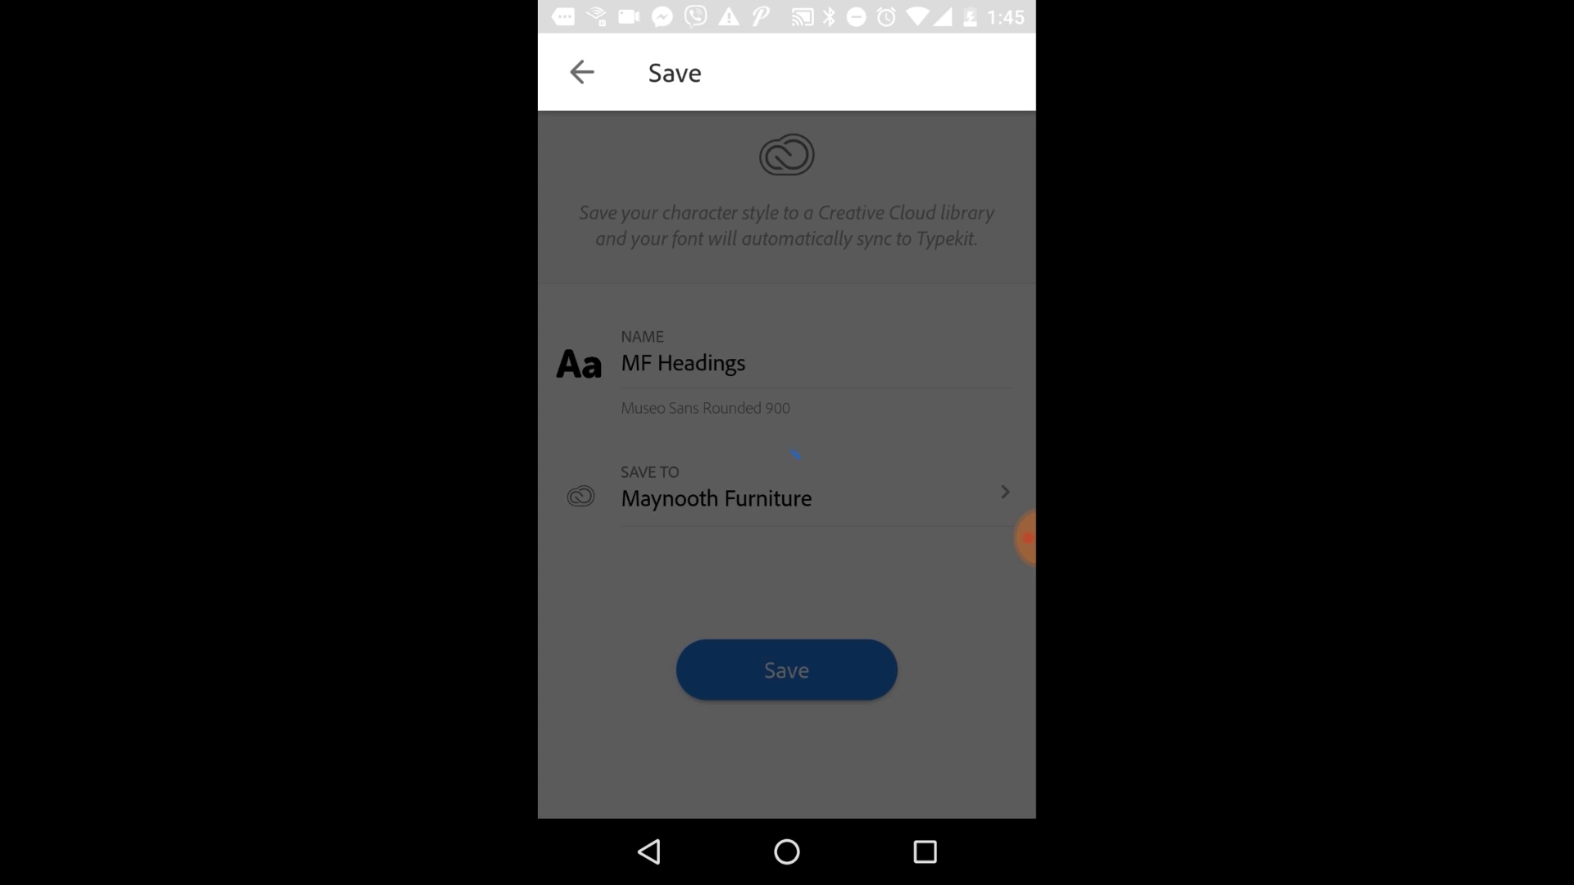
{"action": "left_click", "coordinate": [786, 669]}
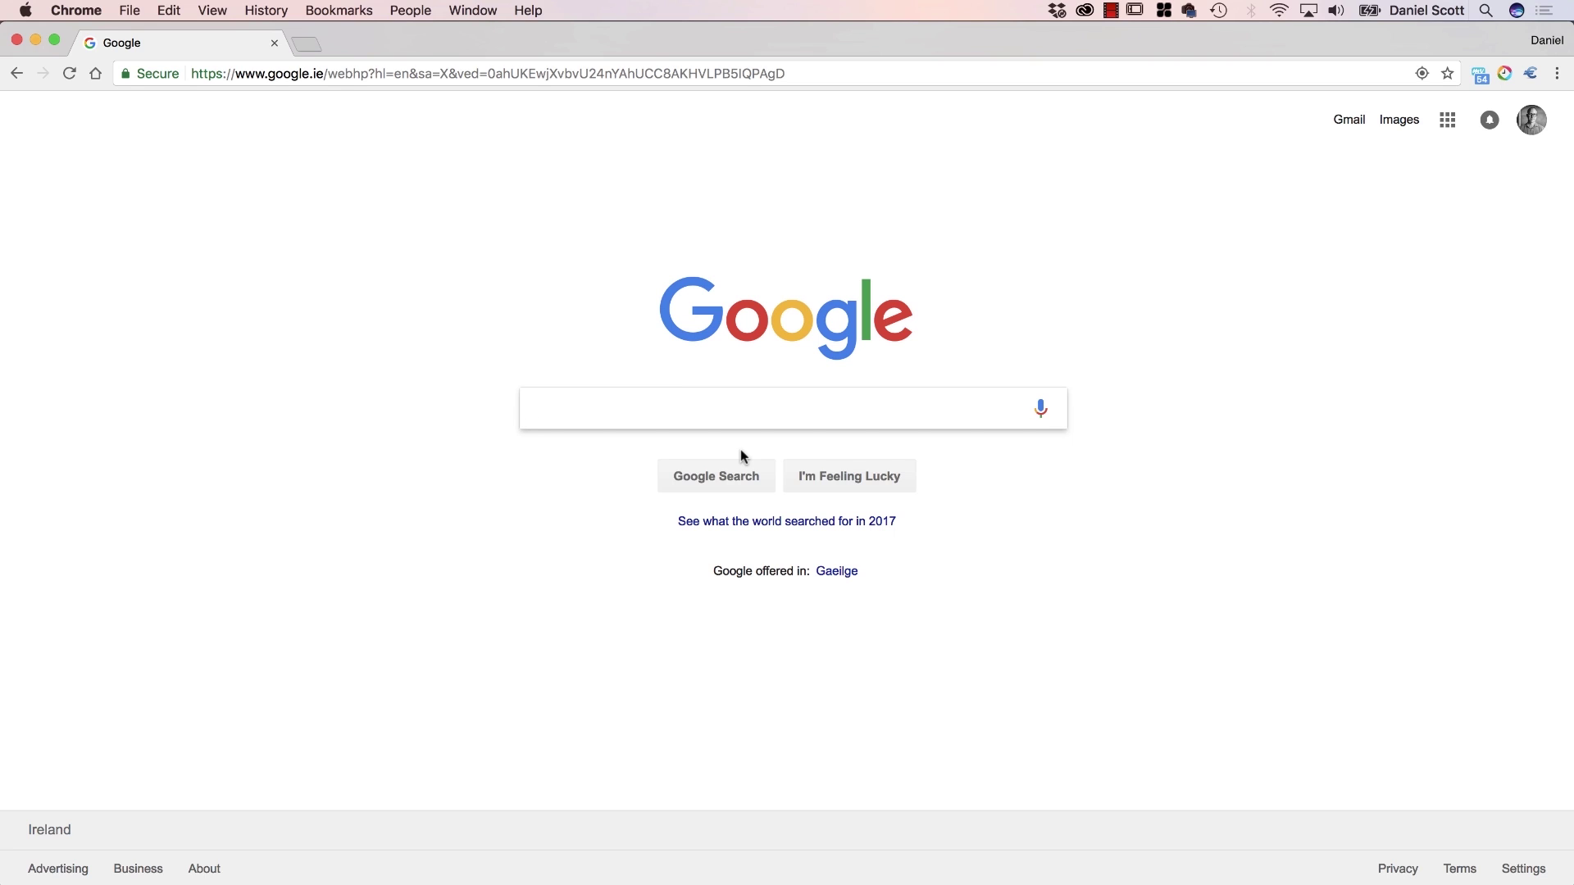
Switch to Chrome and search Google for "font pairings typekit"
{"action": "type", "text": "font p"}
{"action": "type", "text": "air"}
{"action": "key", "text": "BackSpace"}
{"action": "type", "text": "irings"}
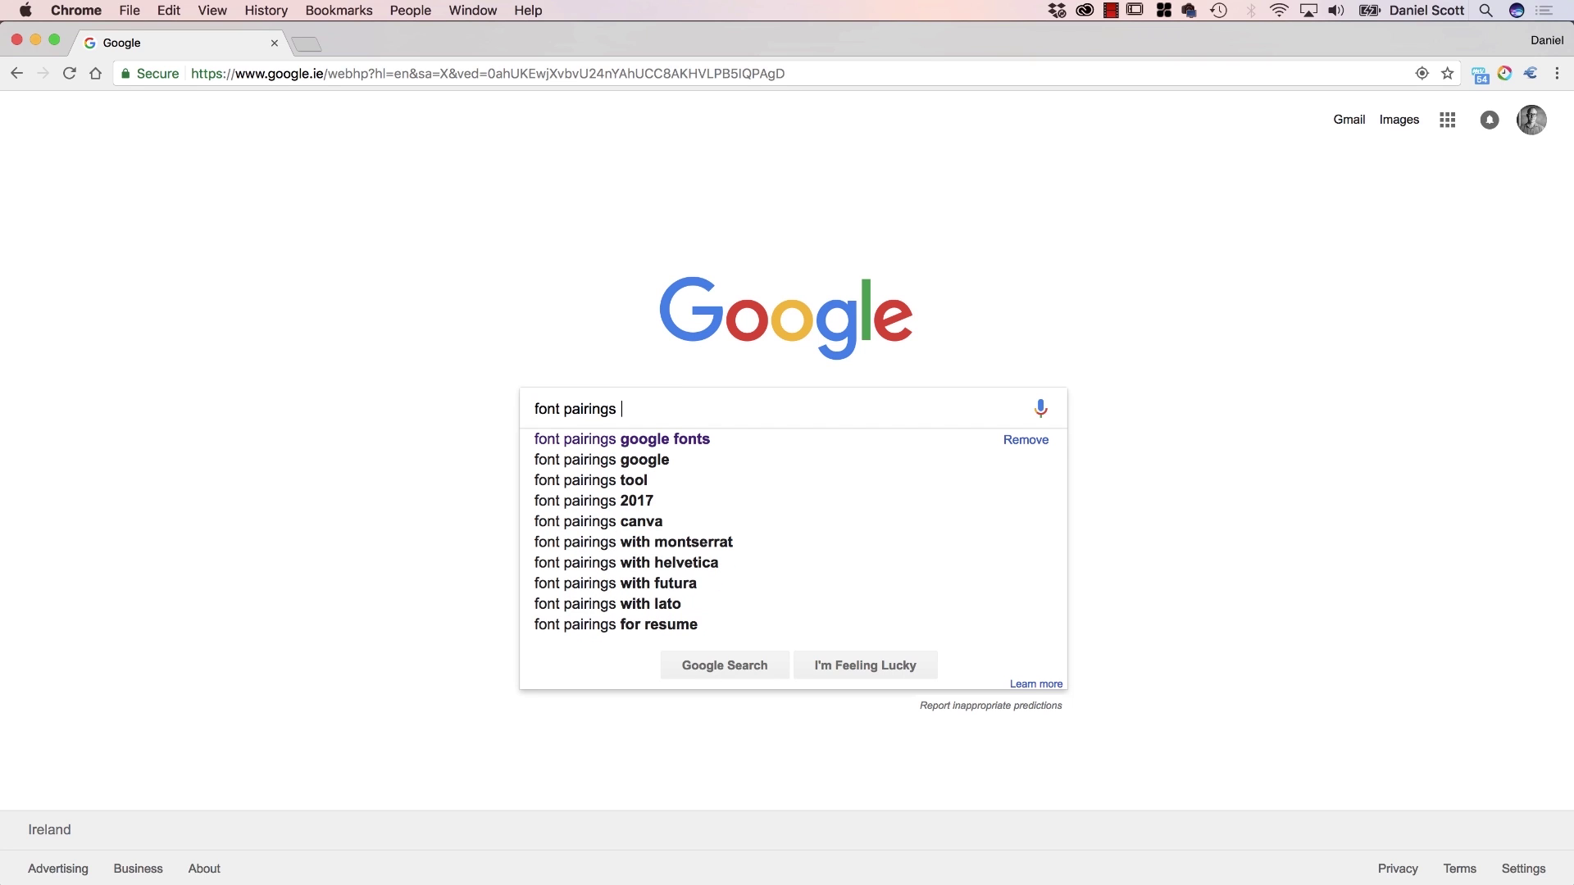
{"action": "type", "text": " typekit"}
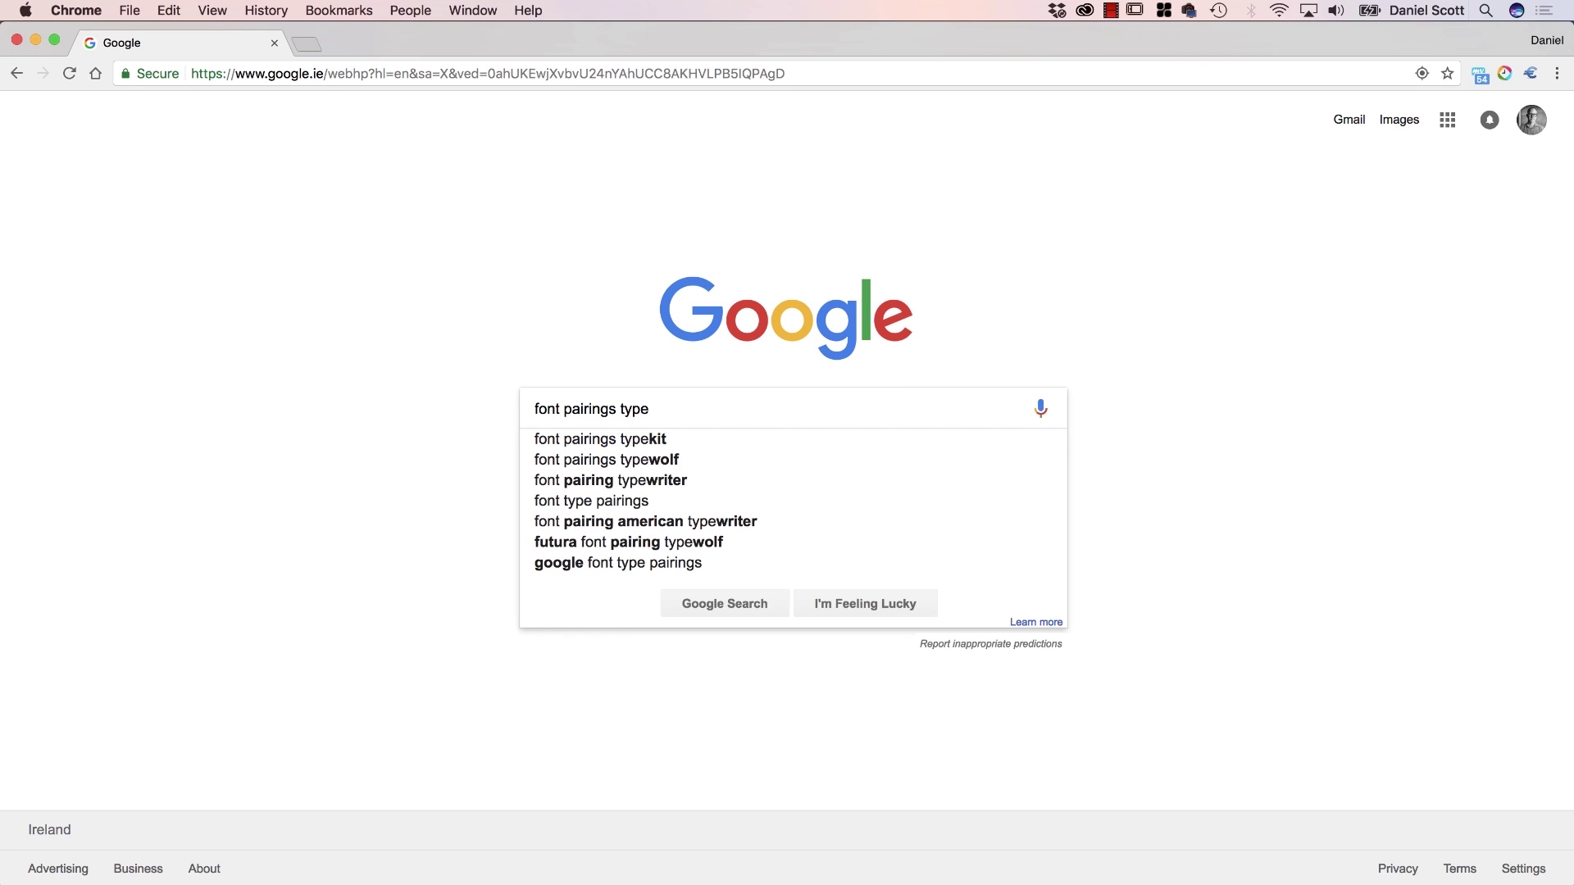
{"action": "key", "text": "Return"}
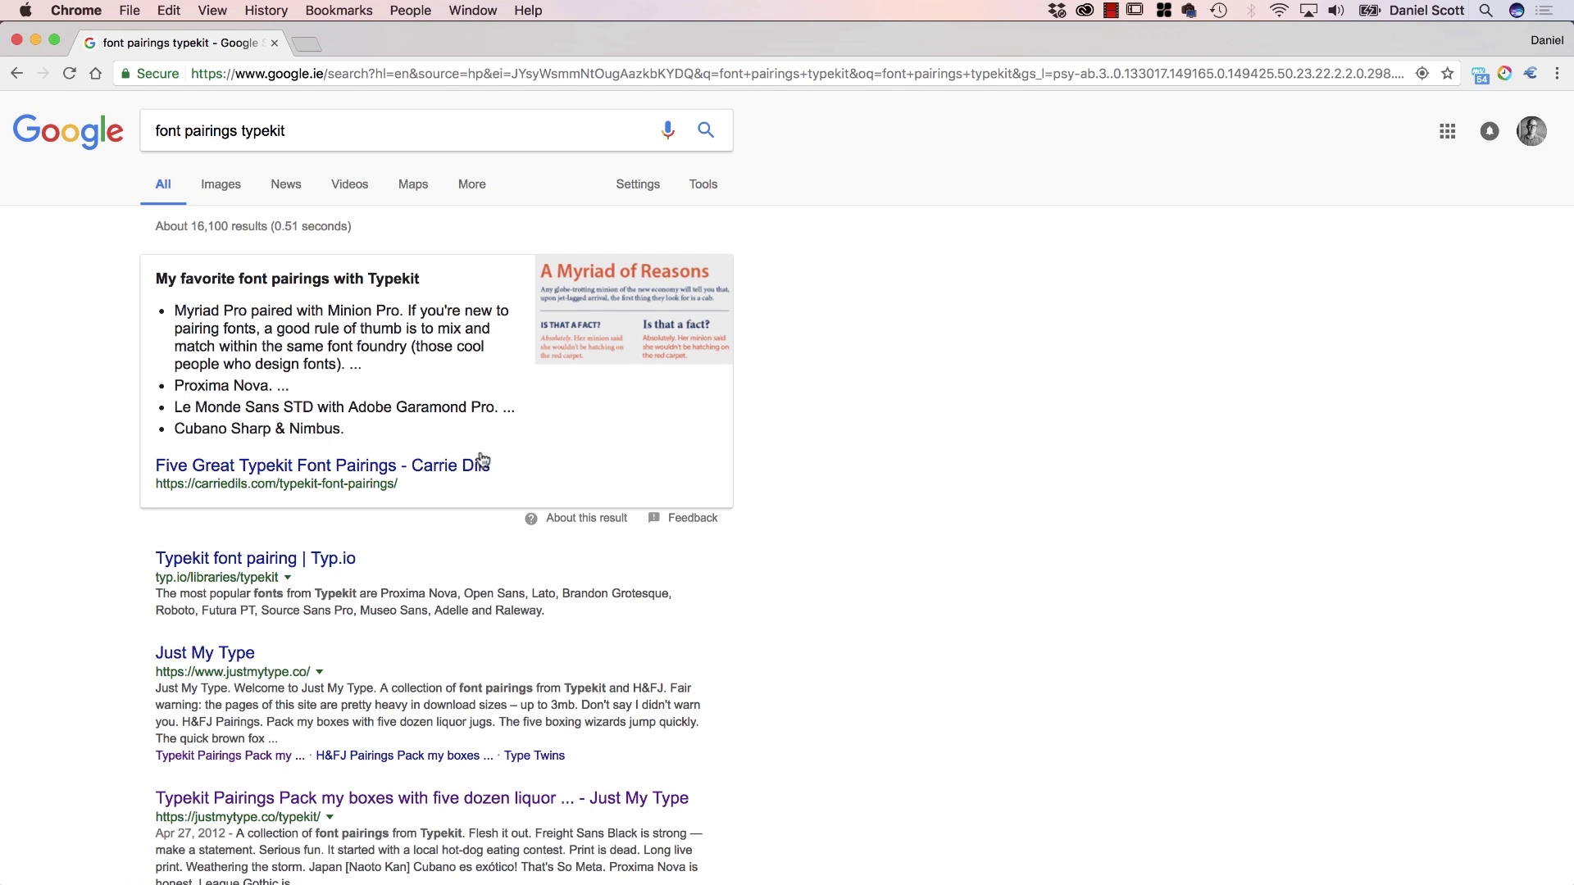
Show the image results and examine the serif + sans-serif "Trust" font pairings chart, returning to the image overview
{"action": "left_click", "coordinate": [218, 184]}
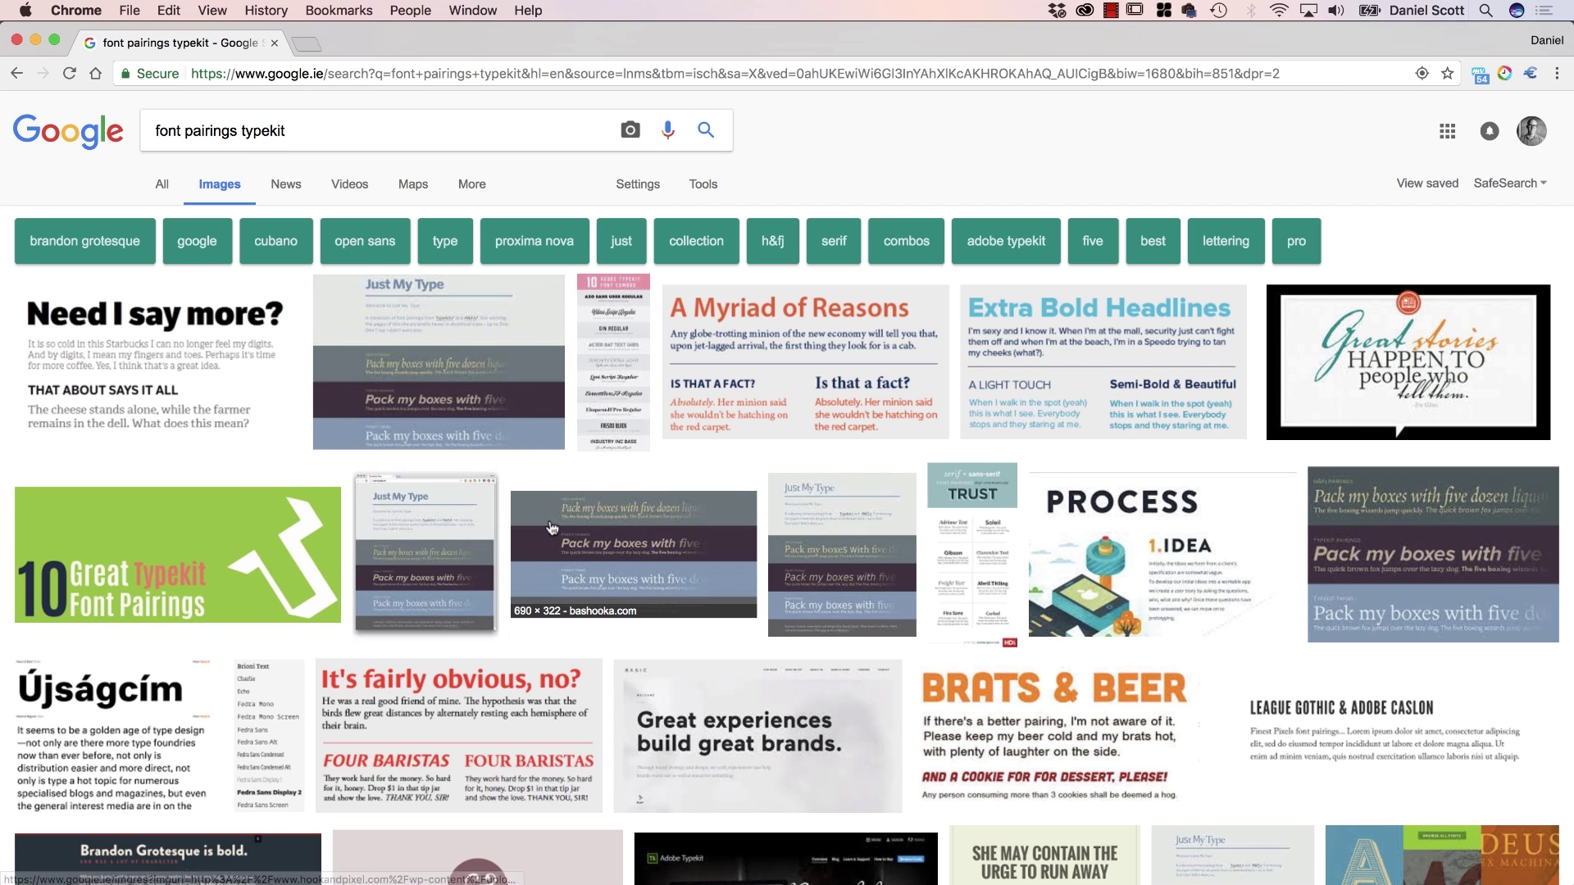
{"action": "left_click", "coordinate": [976, 547]}
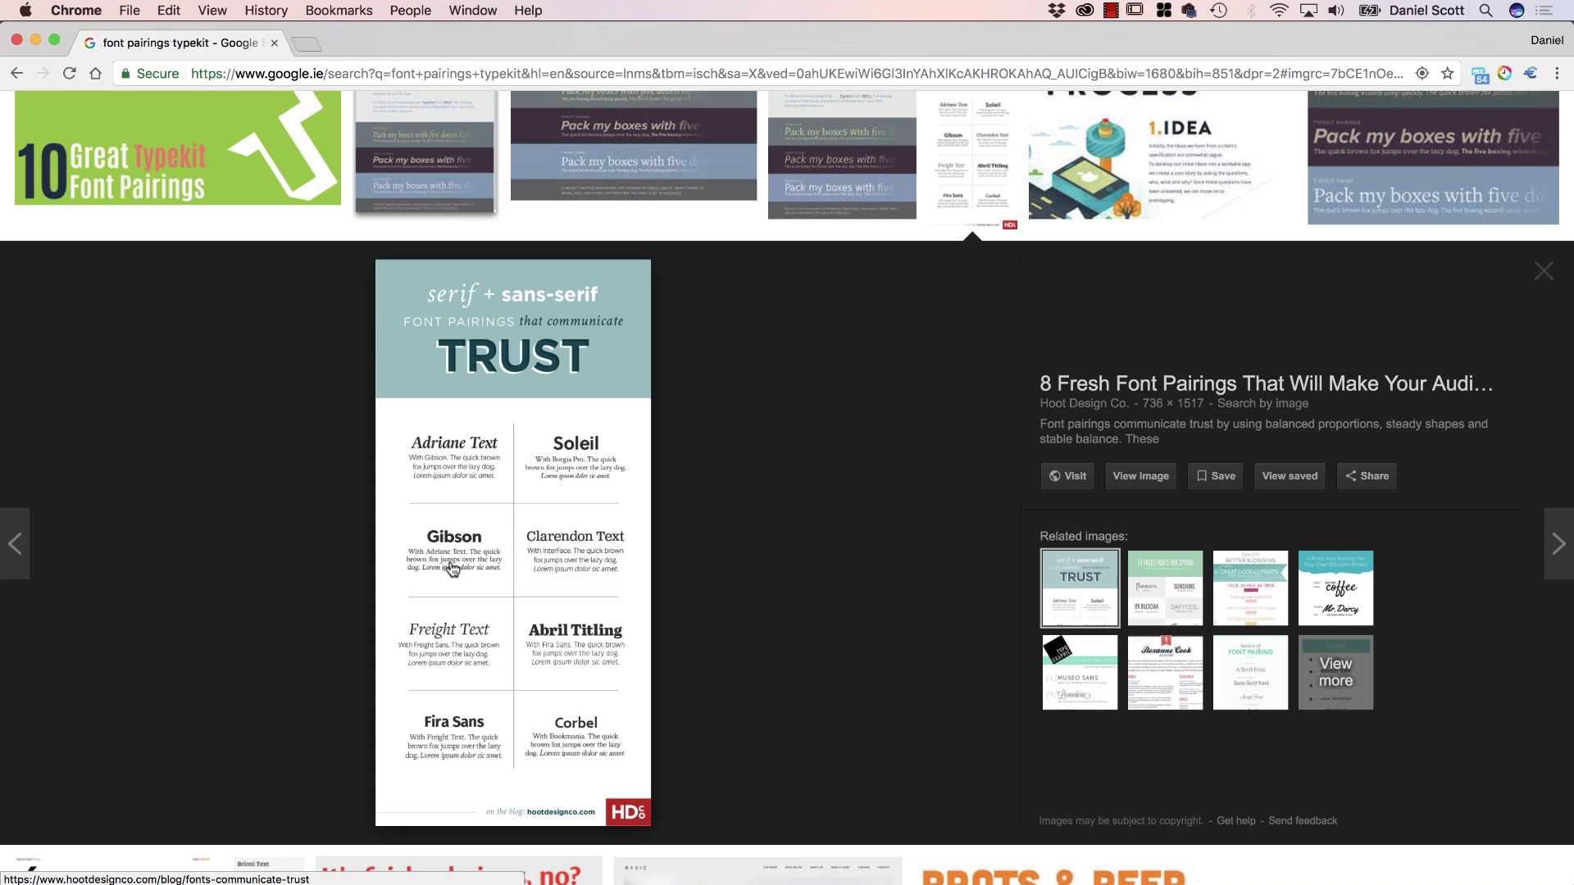
{"action": "left_click", "coordinate": [1543, 272]}
{"action": "scroll", "coordinate": [642, 390], "scroll_direction": "up", "scroll_amount": 5}
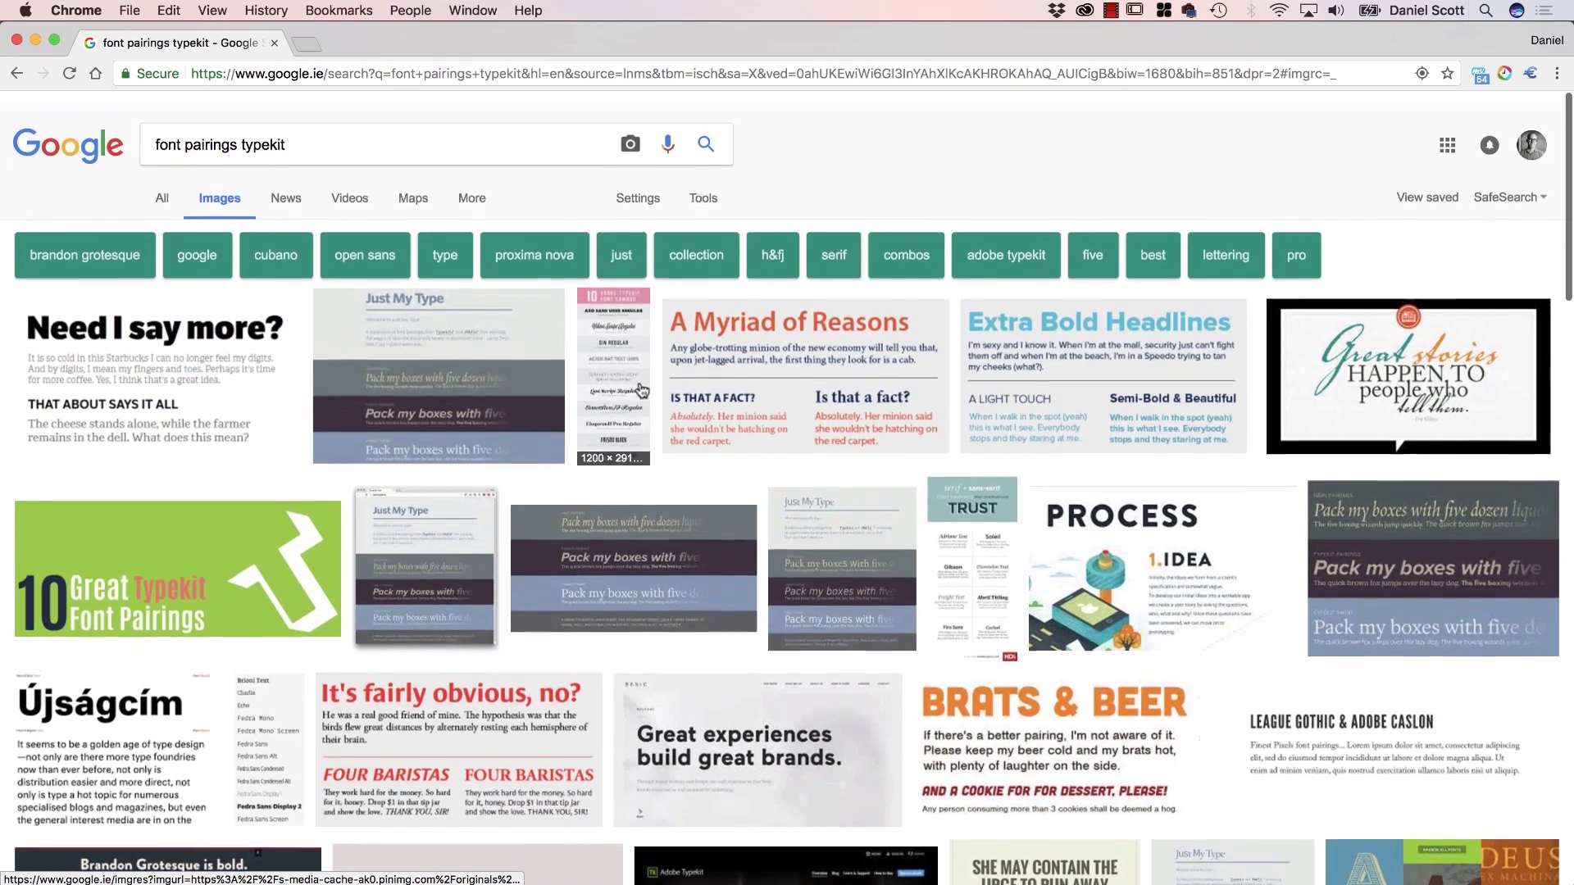
Change the image search to "font pairings google fonts" and enlarge the "The Fox and the Lion" pairing
{"action": "scroll", "coordinate": [642, 390], "scroll_direction": "down", "scroll_amount": 1}
{"action": "double_click", "coordinate": [263, 130]}
{"action": "type", "text": "google fonts"}
{"action": "key", "text": "Return"}
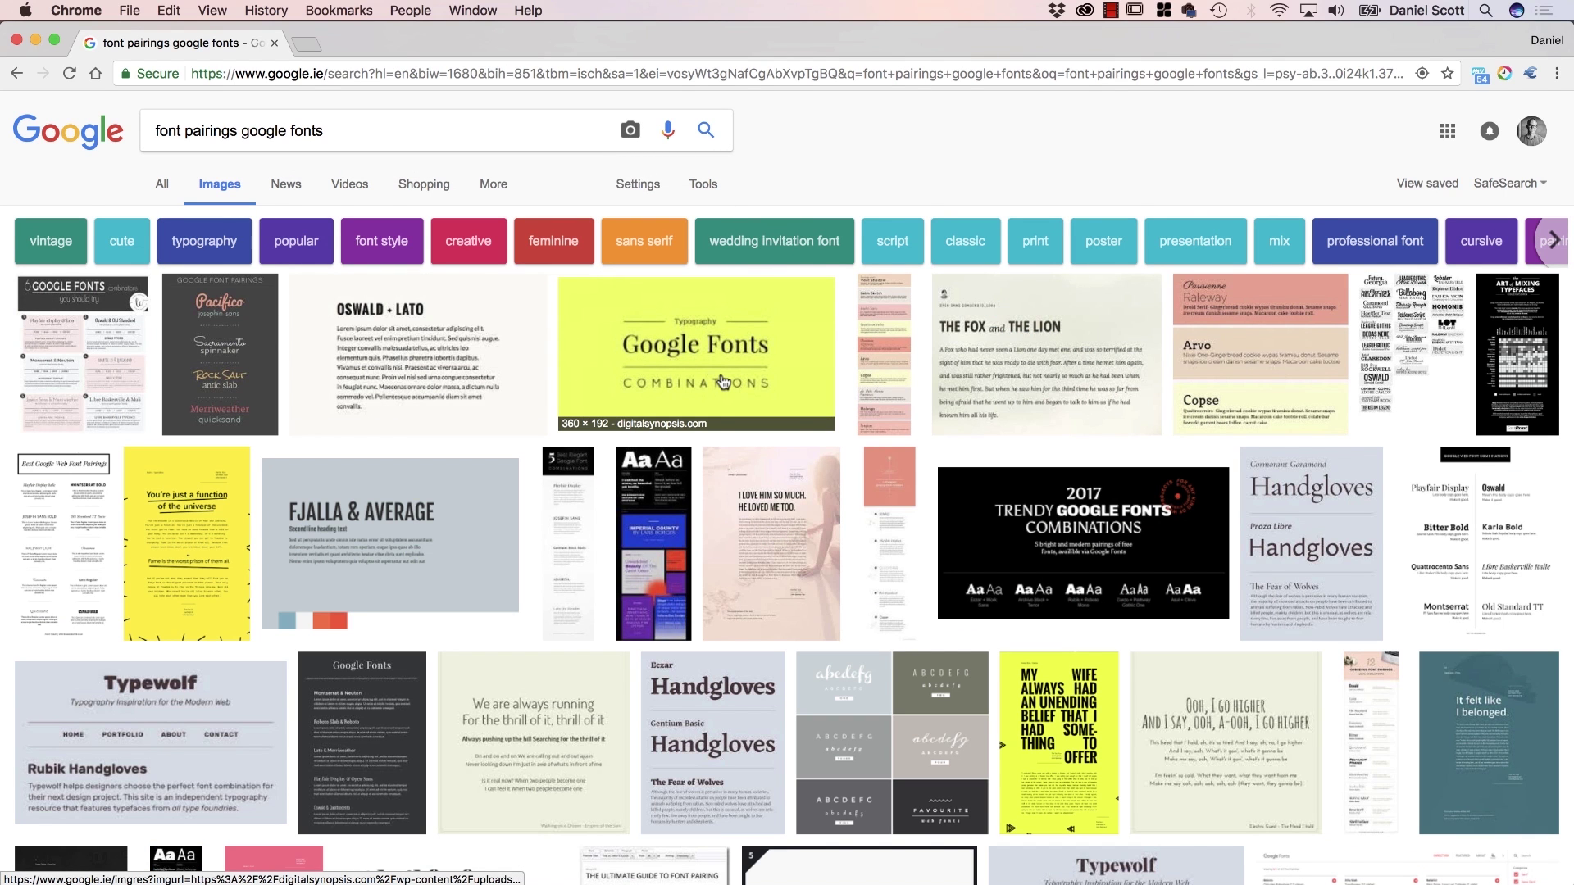
{"action": "left_click", "coordinate": [1099, 379]}
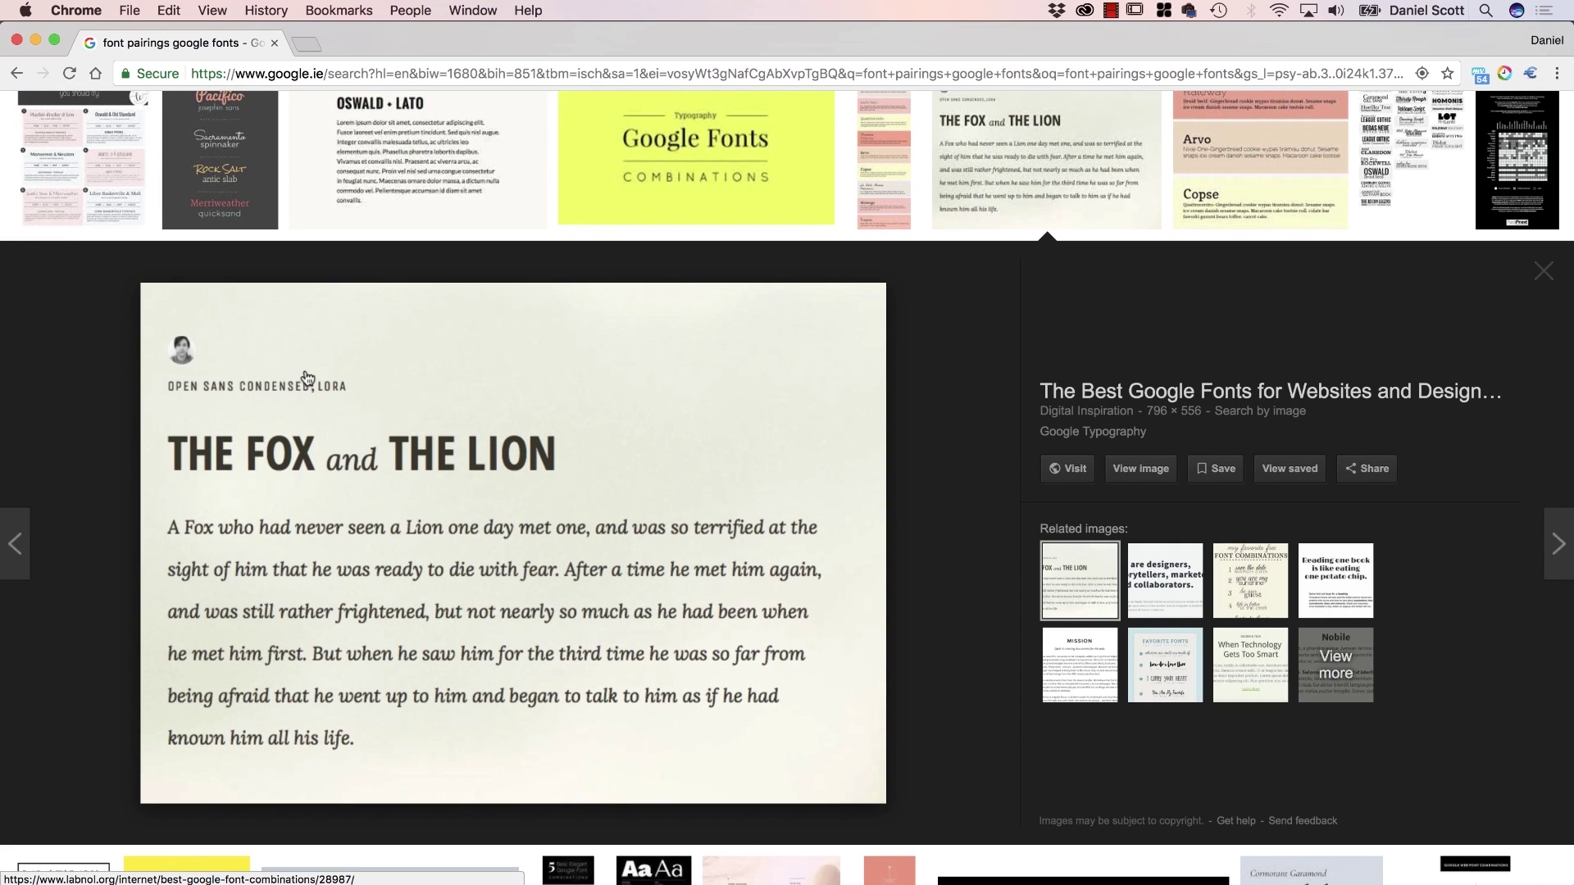
Open justmytype.co in a new browser tab and go to its Typekit Pairings collection
{"action": "key", "text": "super+t"}
{"action": "type", "text": "justmytype.co"}
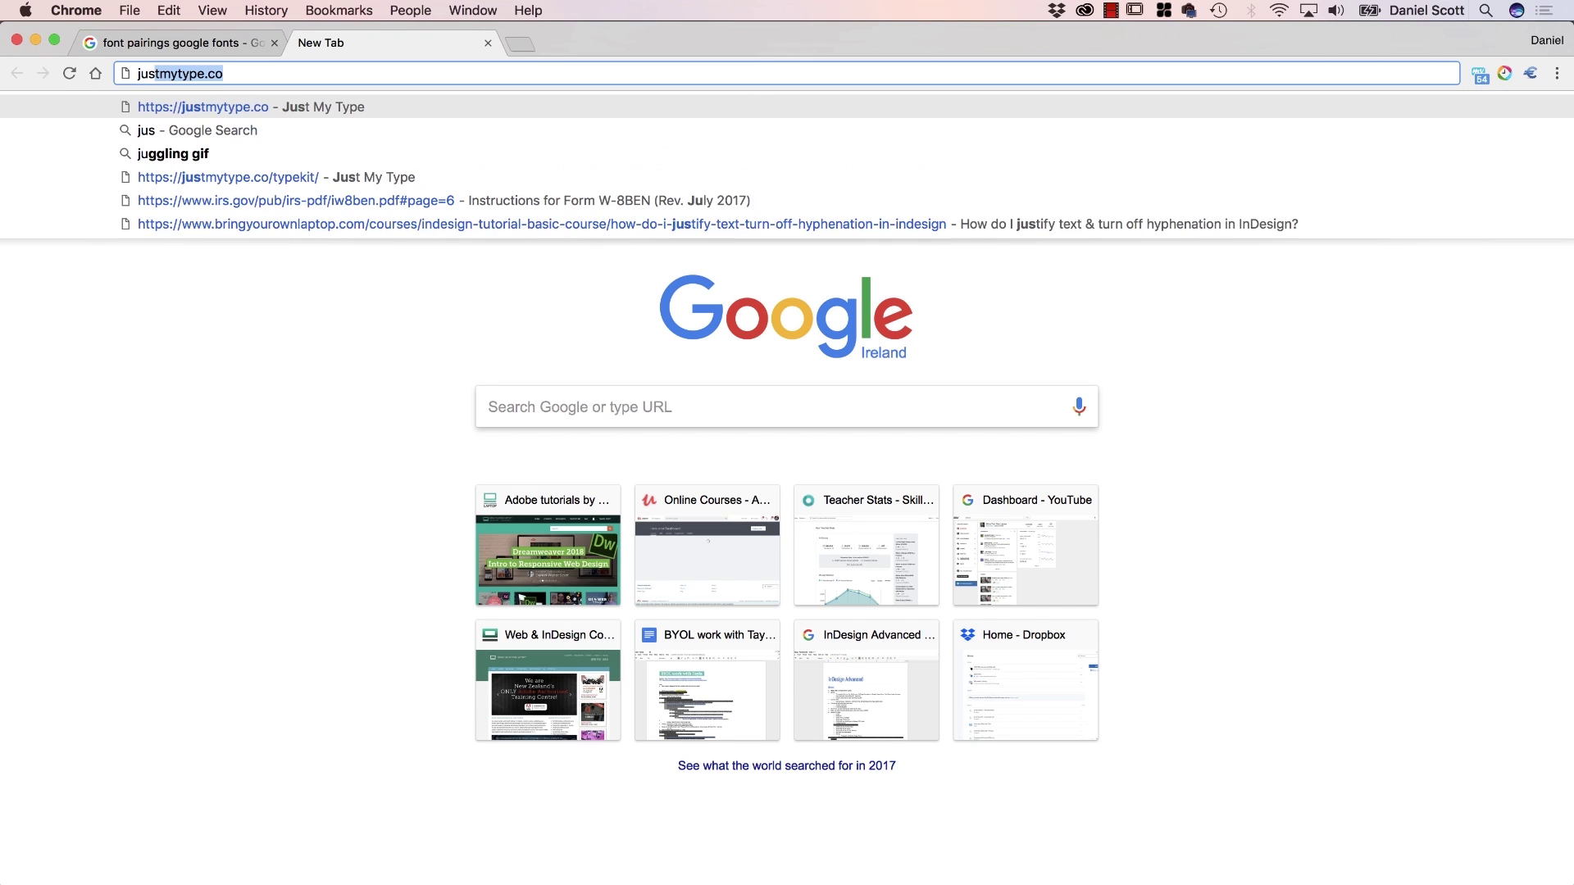
{"action": "key", "text": "Return"}
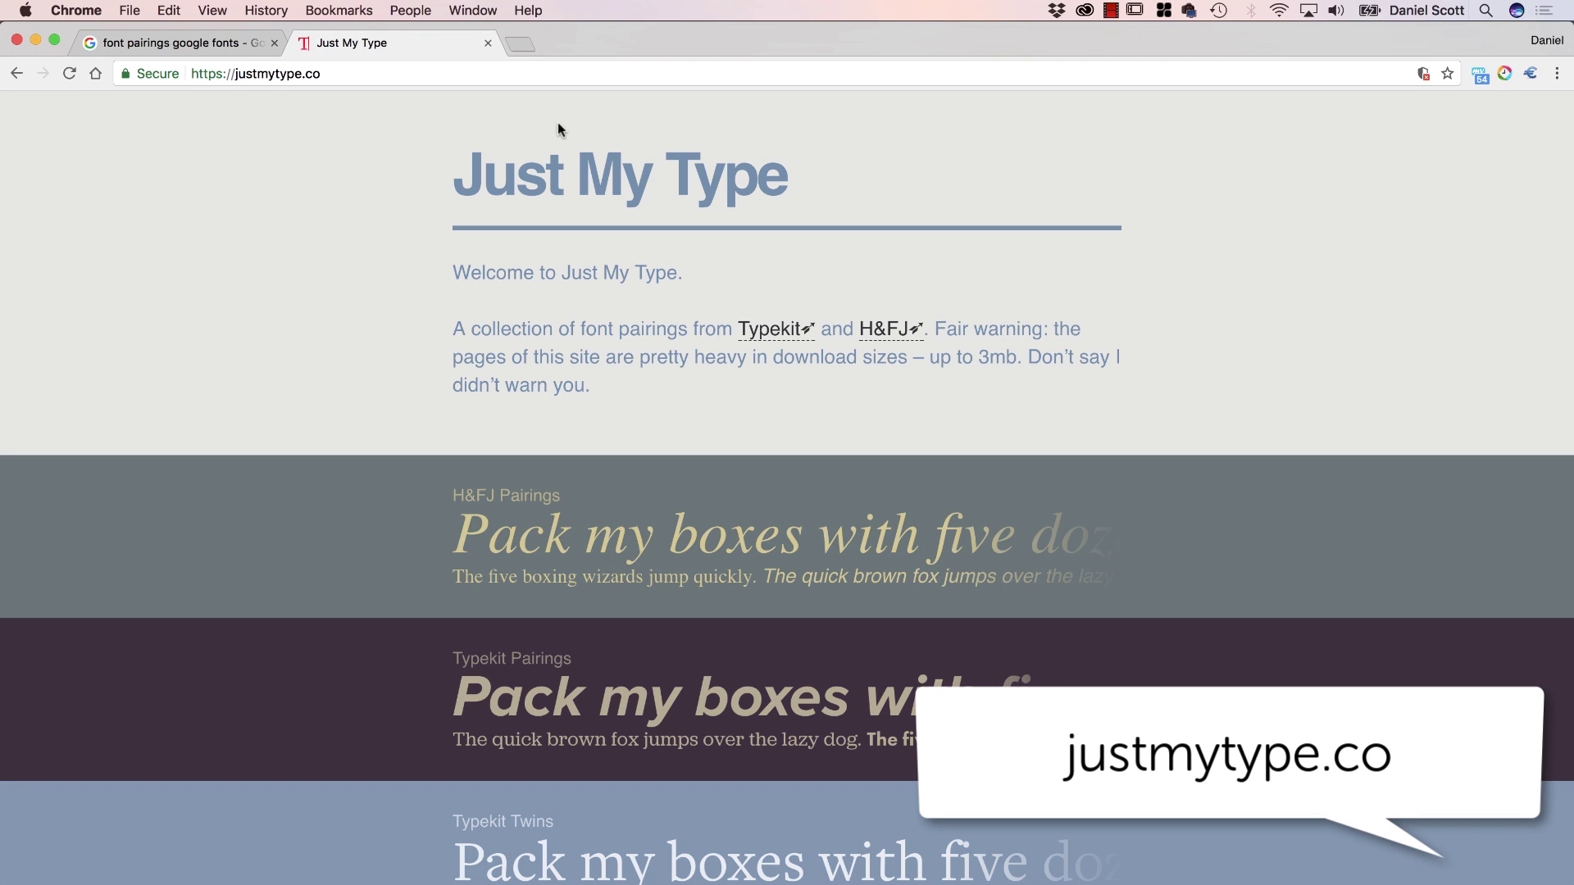
{"action": "scroll", "coordinate": [355, 351], "scroll_direction": "down", "scroll_amount": 3}
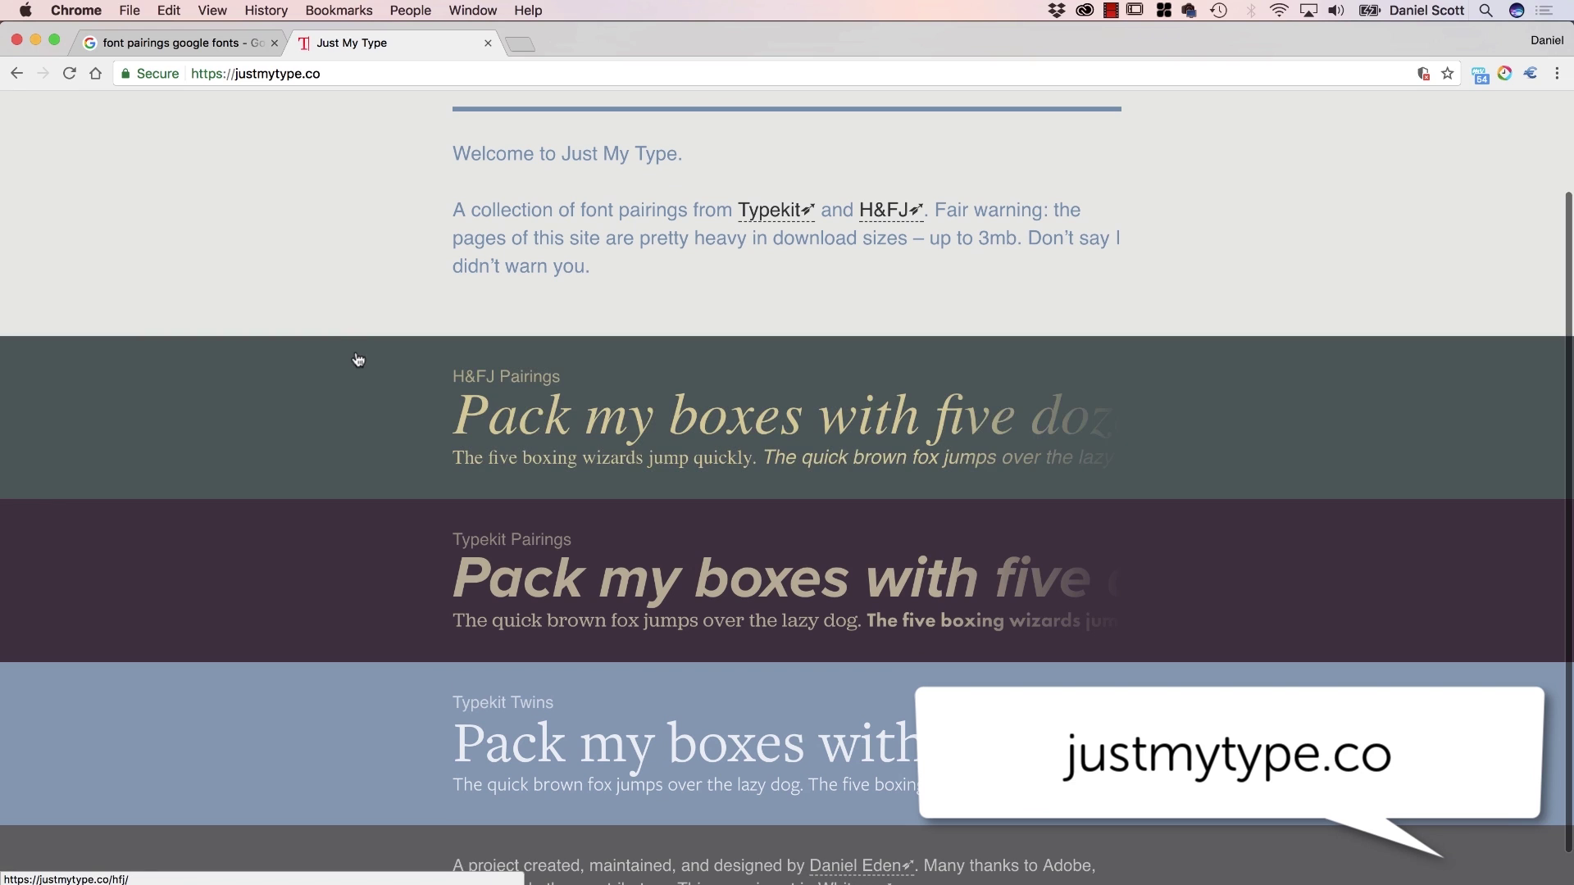
{"action": "scroll", "coordinate": [355, 369], "scroll_direction": "down", "scroll_amount": 1}
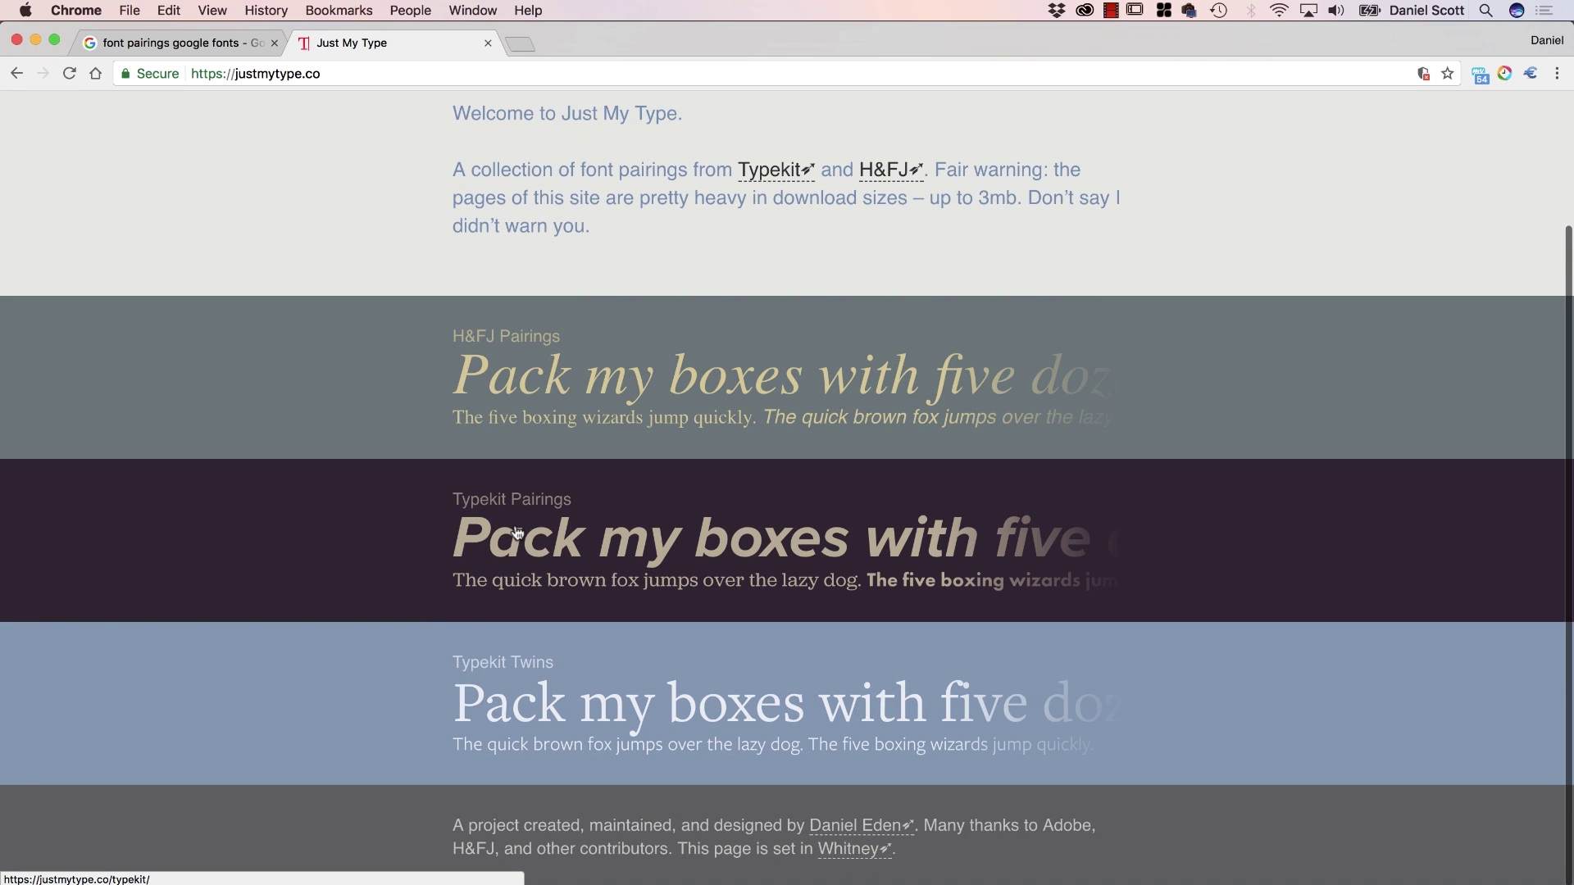
{"action": "left_click", "coordinate": [518, 534]}
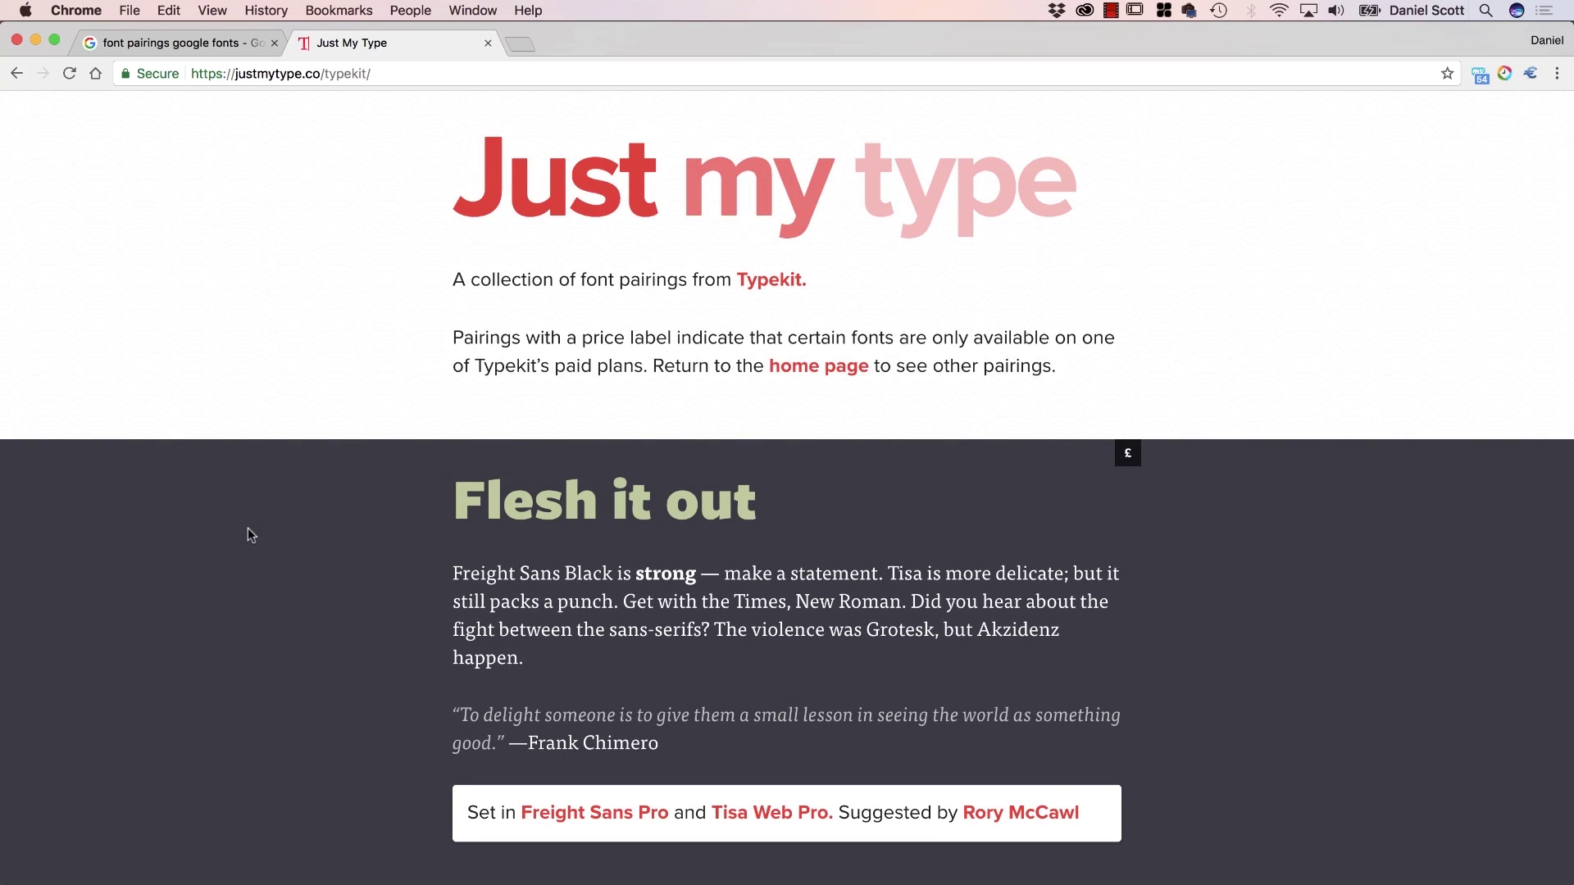
Examine the Typekit pairing samples, noting the fonts each is set in and whether it is free or paid
{"action": "scroll", "coordinate": [247, 529], "scroll_direction": "down", "scroll_amount": 20}
{"action": "scroll", "coordinate": [250, 534], "scroll_direction": "down", "scroll_amount": 20}
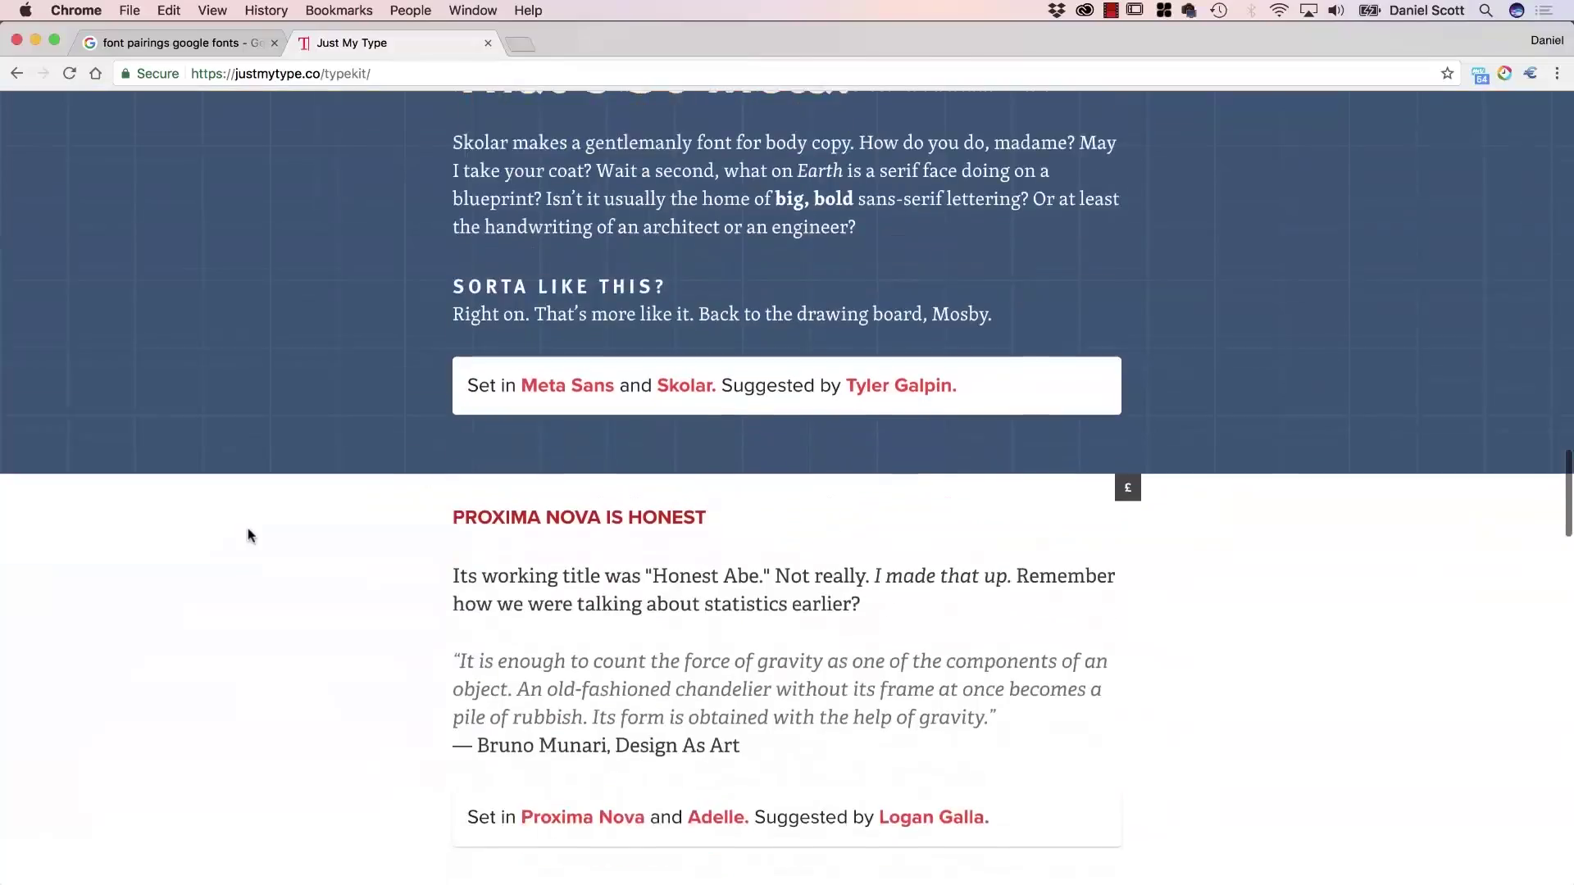
{"action": "scroll", "coordinate": [248, 530], "scroll_direction": "up", "scroll_amount": 20}
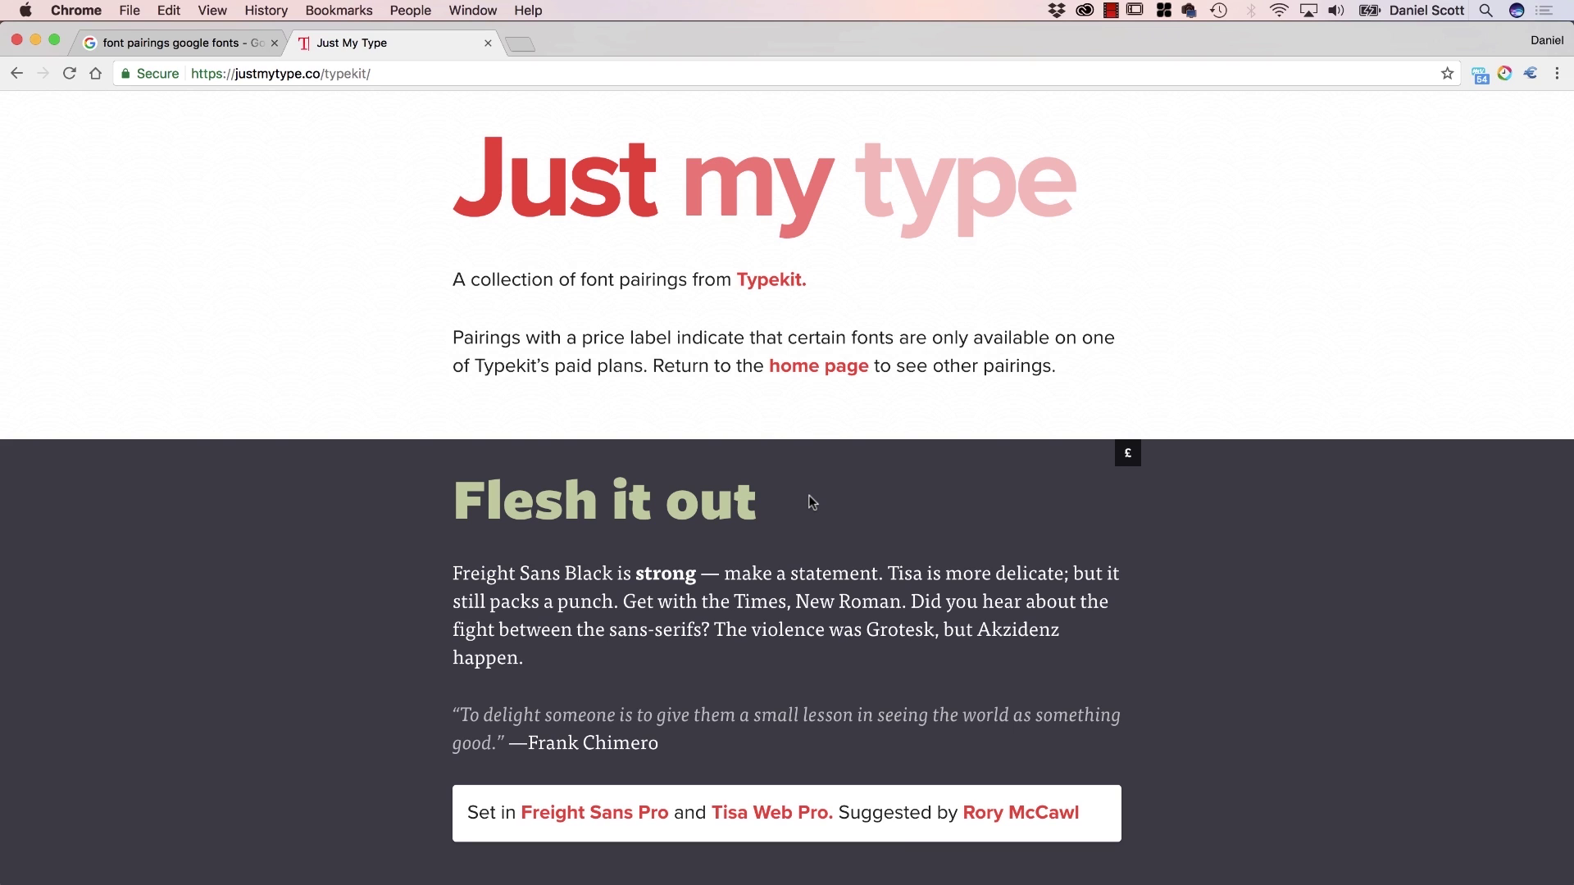
{"action": "scroll", "coordinate": [812, 501], "scroll_direction": "down", "scroll_amount": 1}
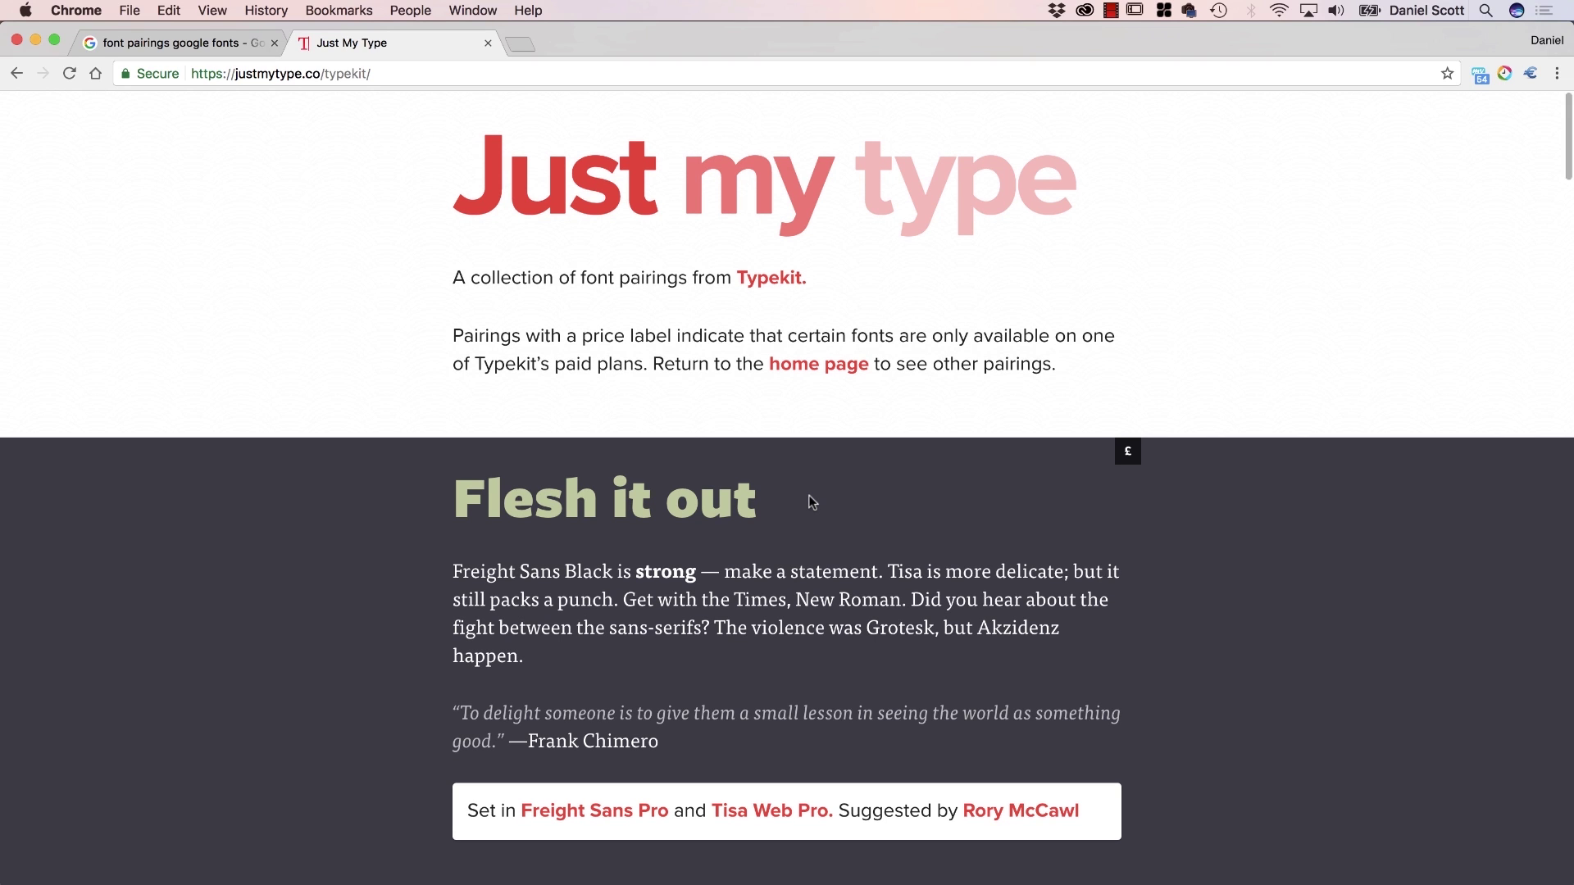
{"action": "scroll", "coordinate": [811, 581], "scroll_direction": "down", "scroll_amount": 1}
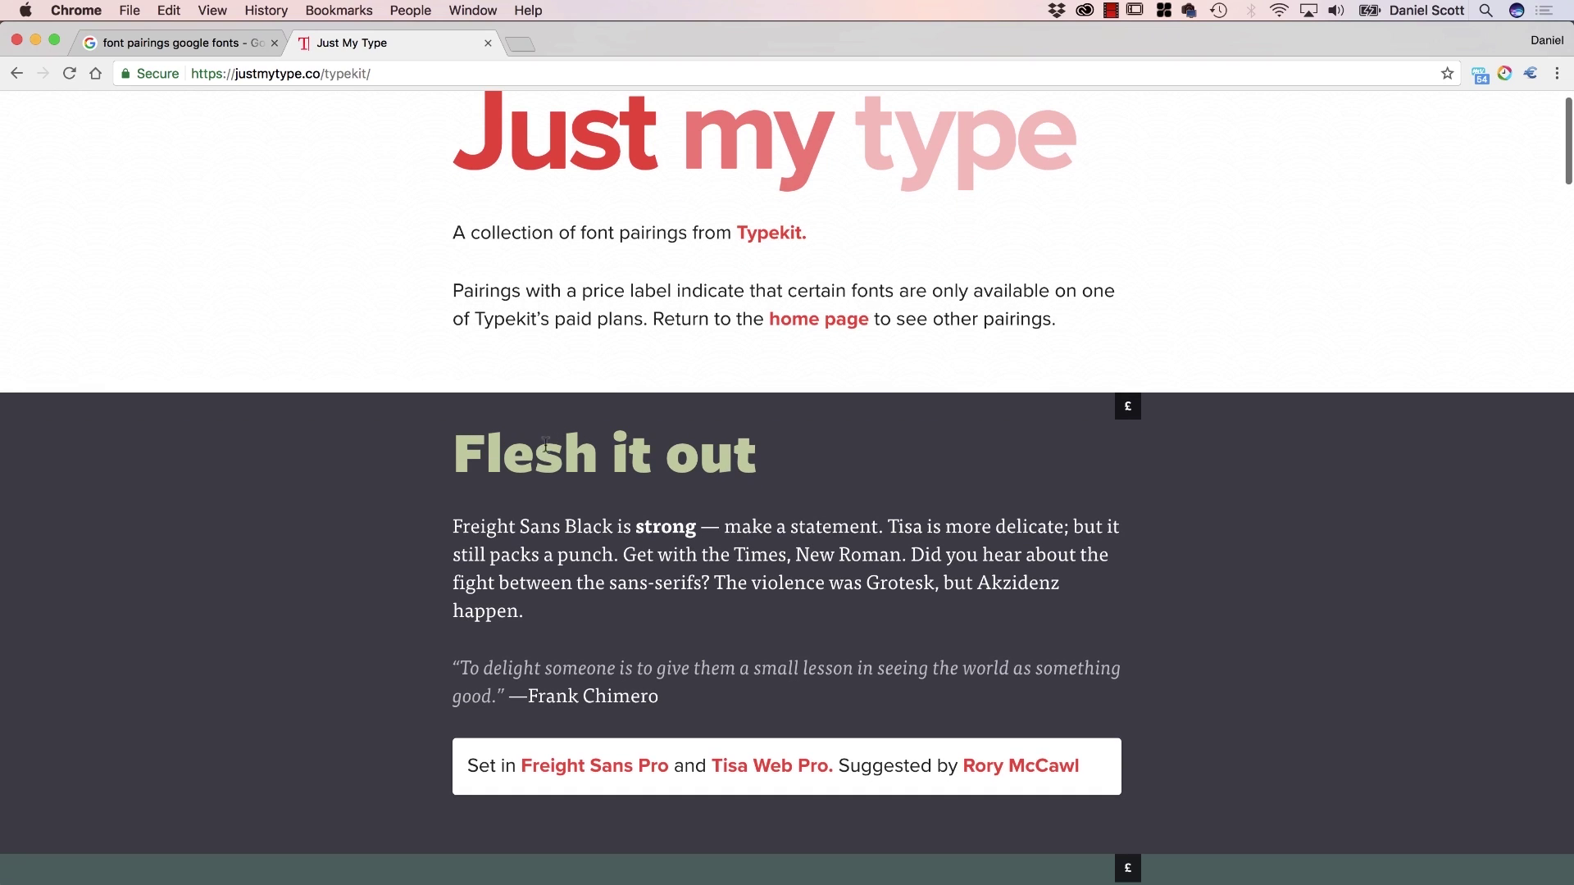
{"action": "scroll", "coordinate": [574, 512], "scroll_direction": "down", "scroll_amount": 4}
{"action": "scroll", "coordinate": [574, 511], "scroll_direction": "down", "scroll_amount": 5}
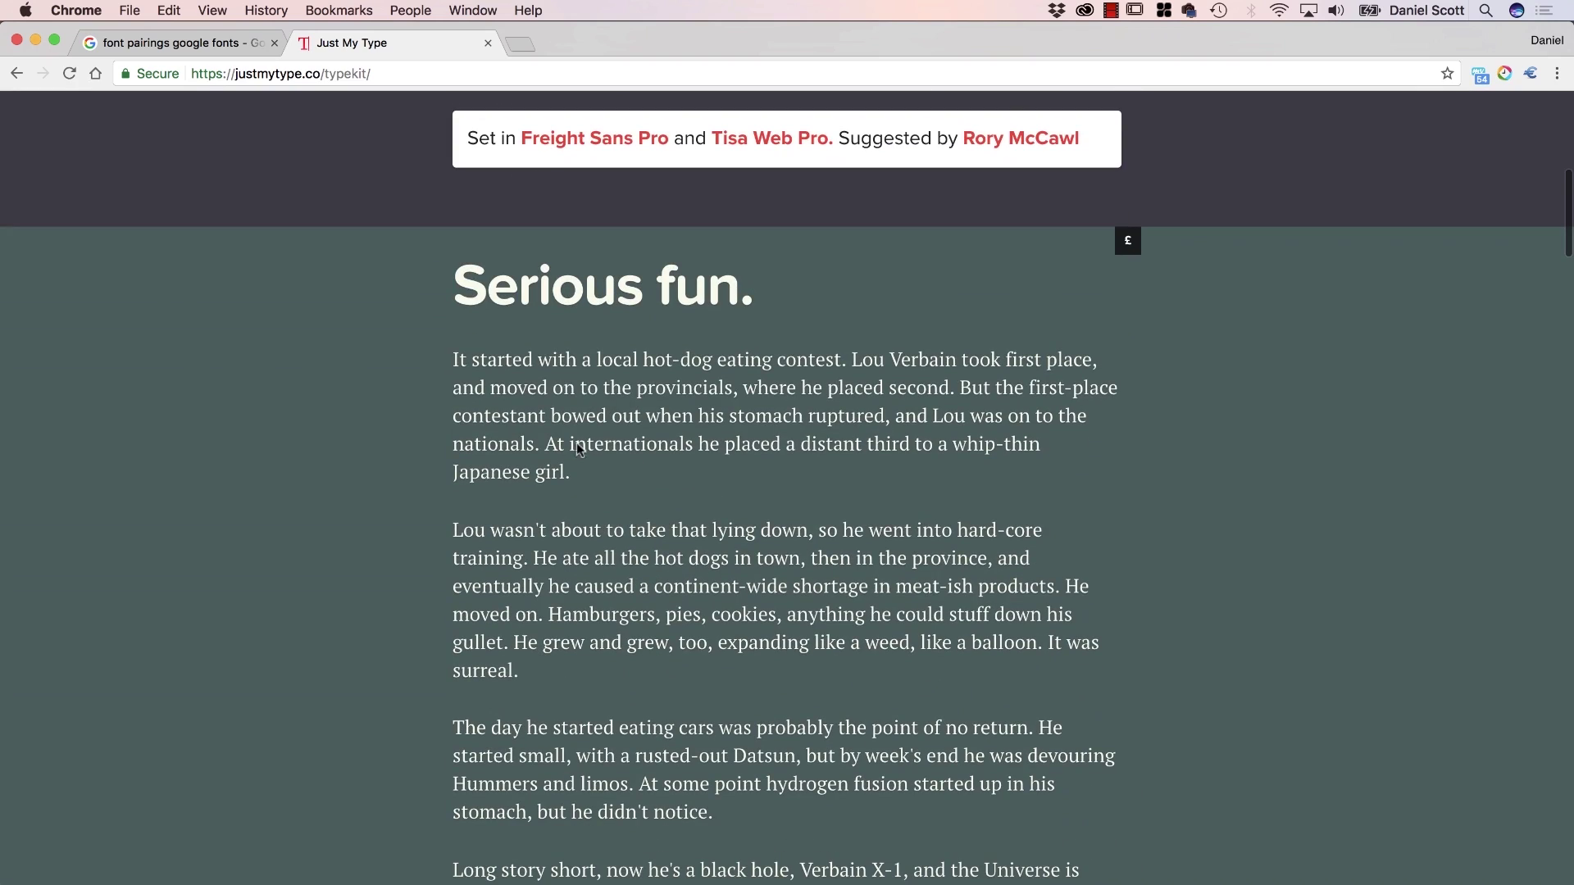
{"action": "scroll", "coordinate": [582, 460], "scroll_direction": "down", "scroll_amount": 6}
{"action": "scroll", "coordinate": [586, 545], "scroll_direction": "down", "scroll_amount": 14}
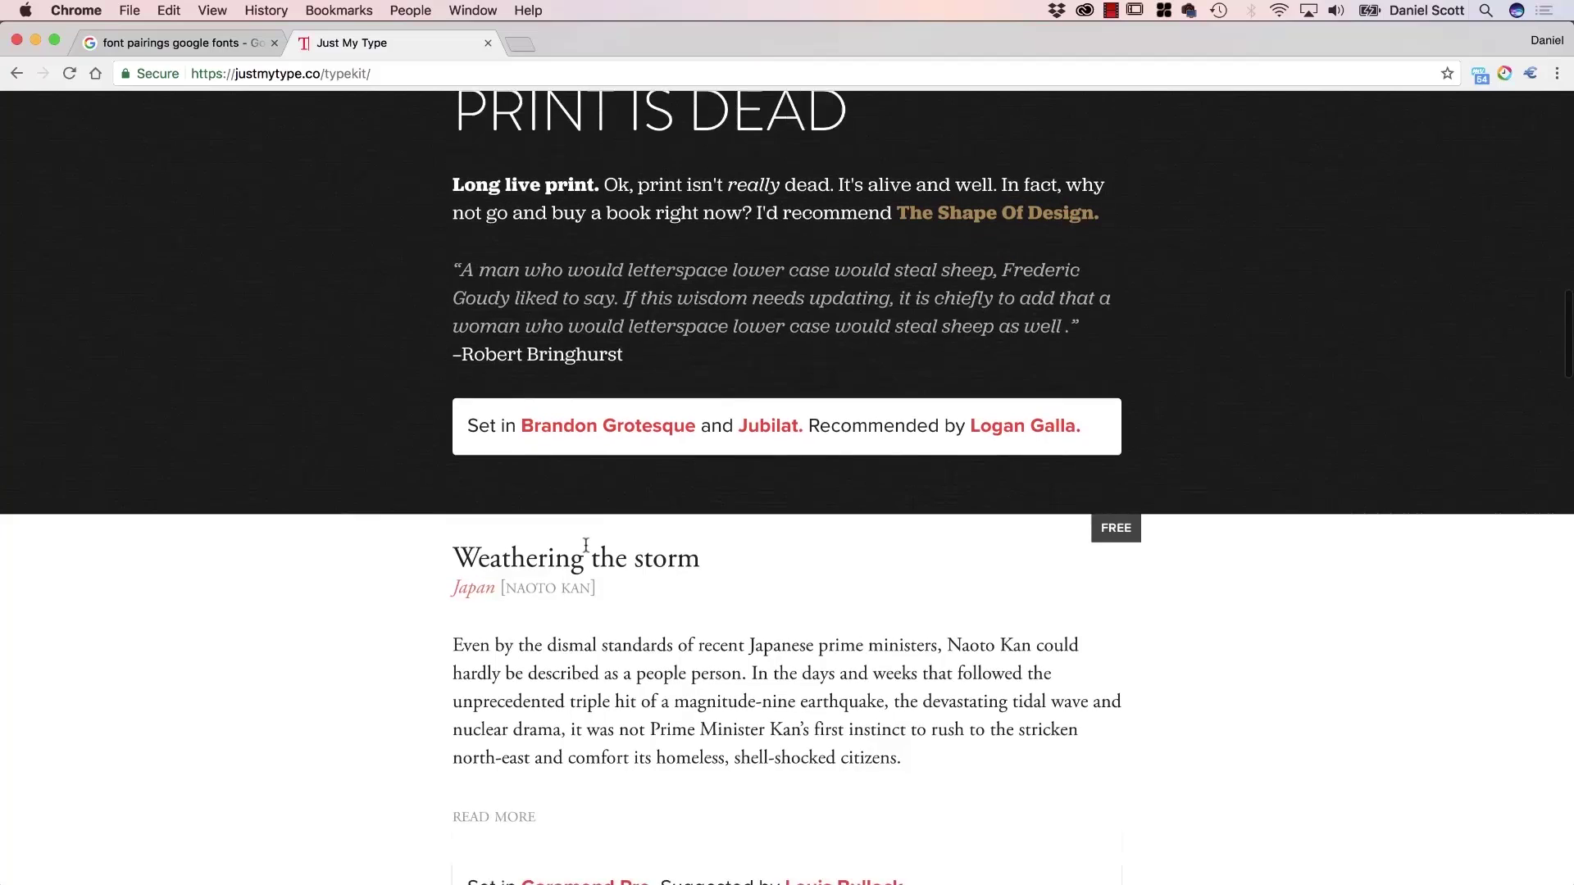
{"action": "scroll", "coordinate": [584, 544], "scroll_direction": "down", "scroll_amount": 3}
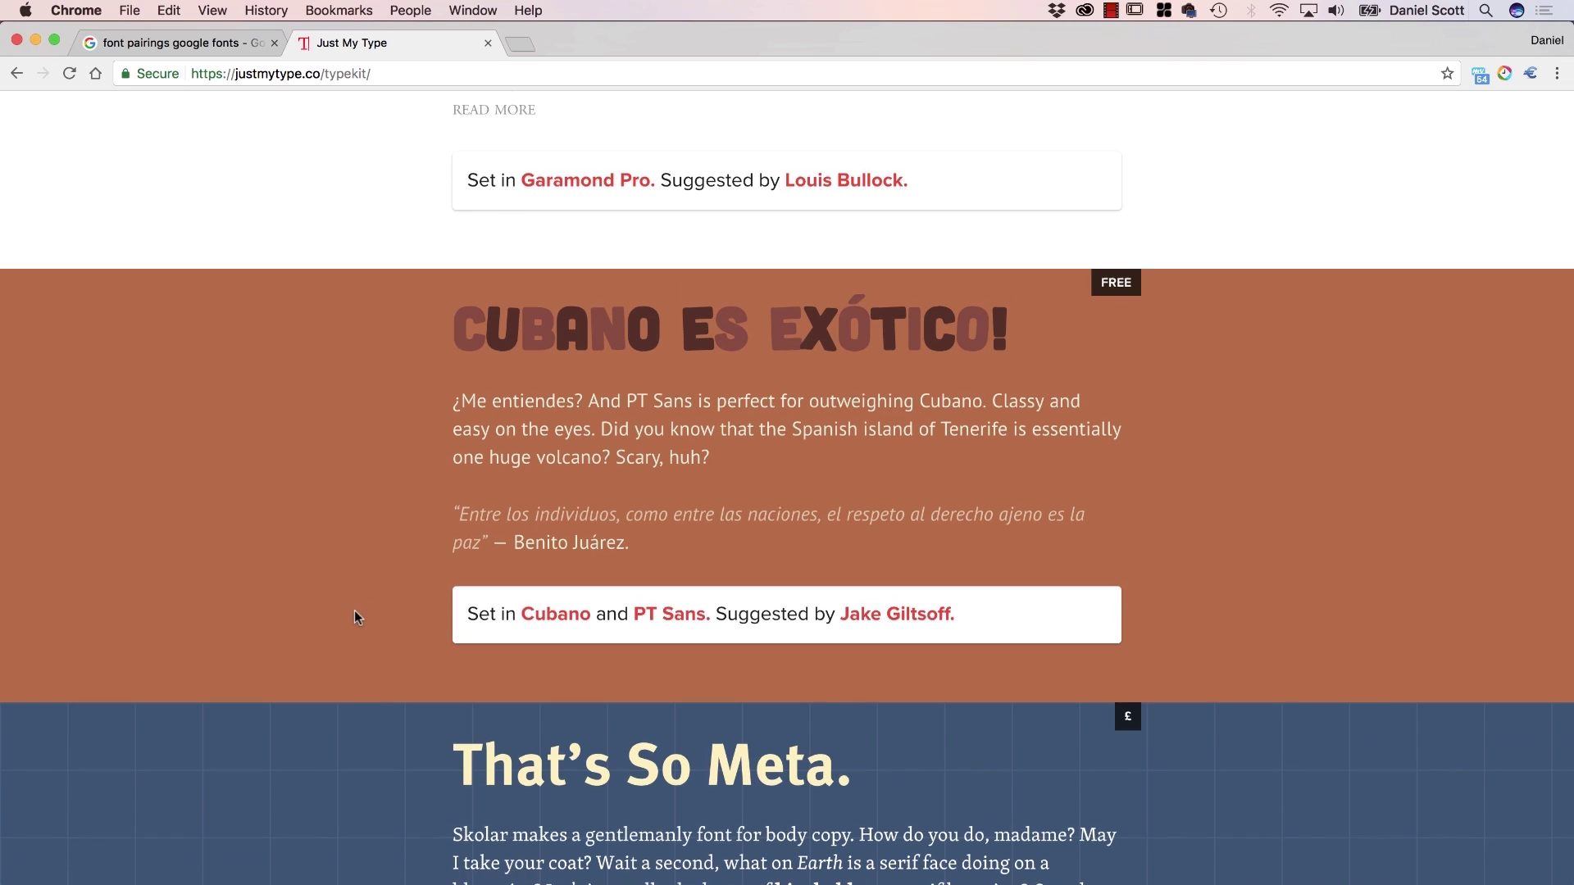
{"action": "scroll", "coordinate": [354, 610], "scroll_direction": "down", "scroll_amount": 20}
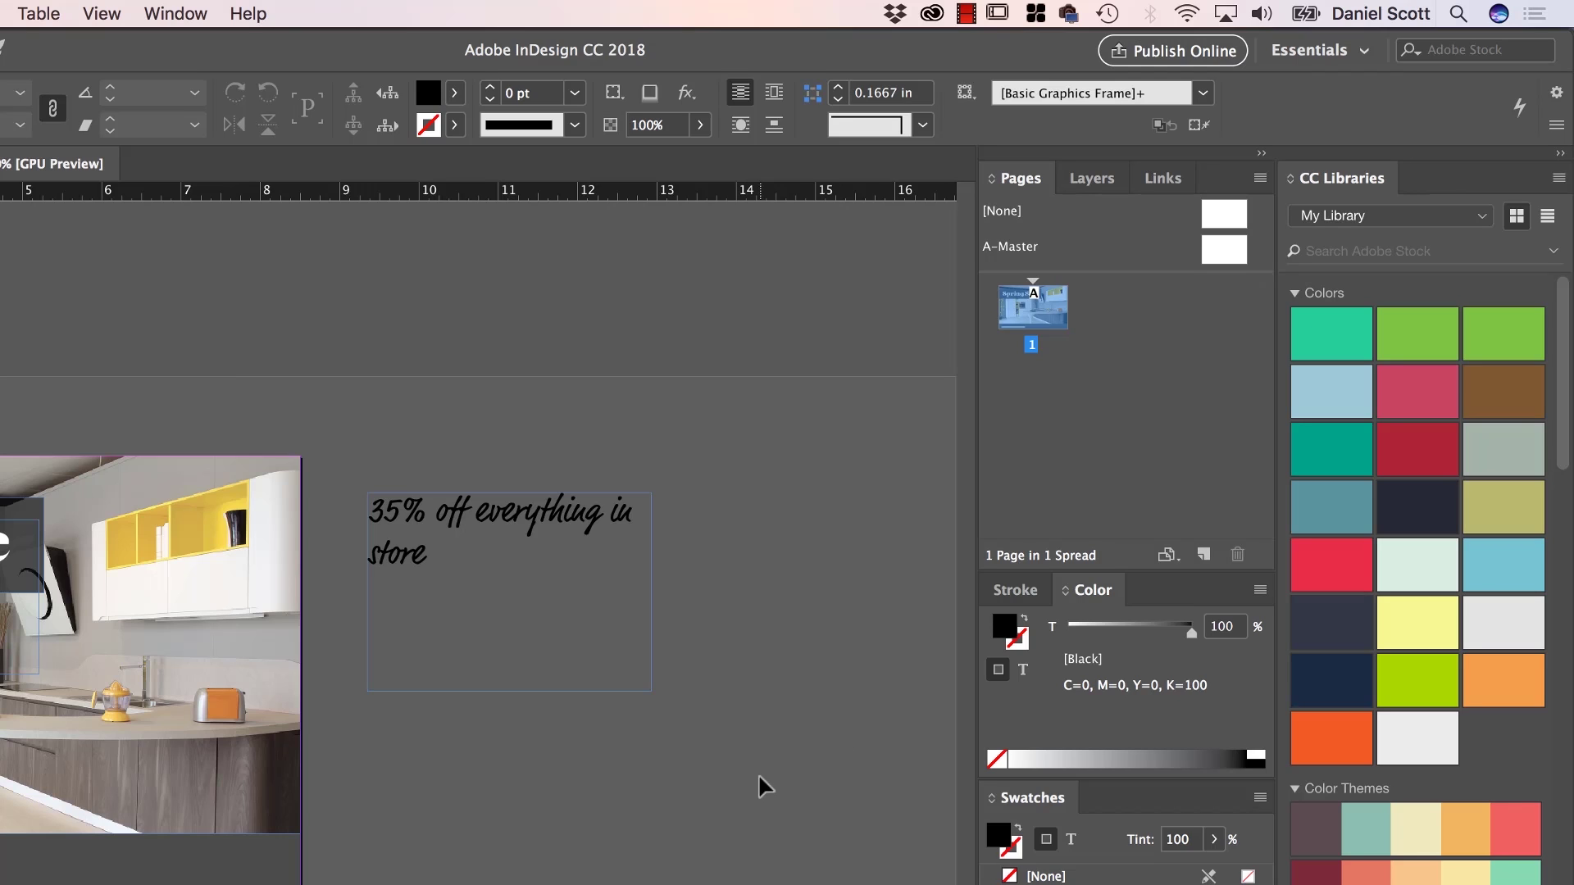
Switch to the Creative Cloud desktop app from InDesign, open the Market assets and browse the featured items
{"action": "left_click", "coordinate": [934, 14]}
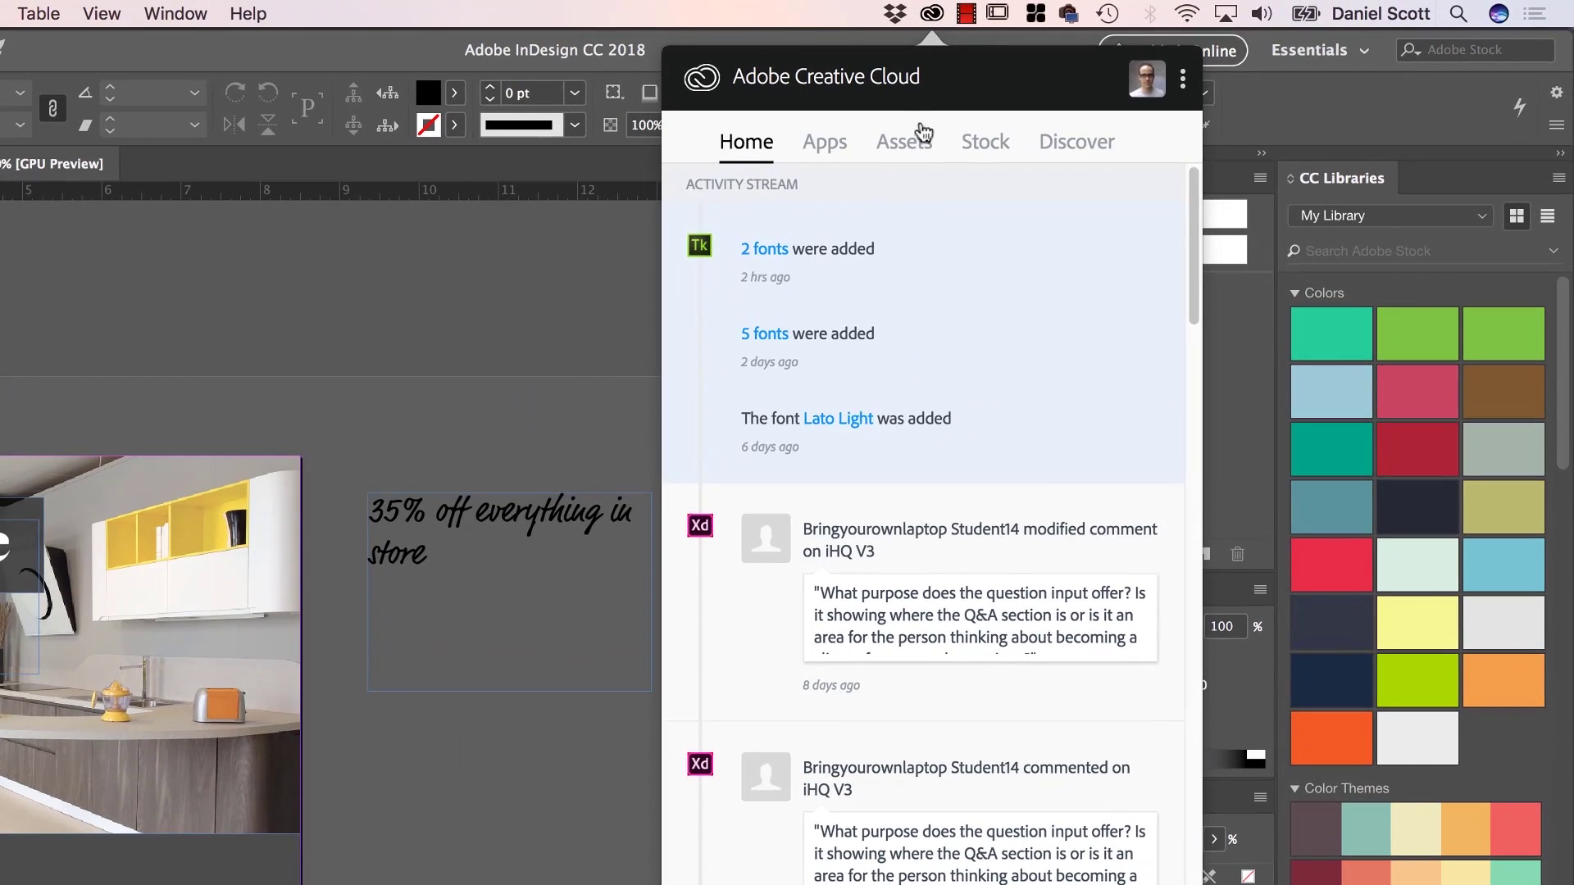
{"action": "left_click", "coordinate": [1066, 108]}
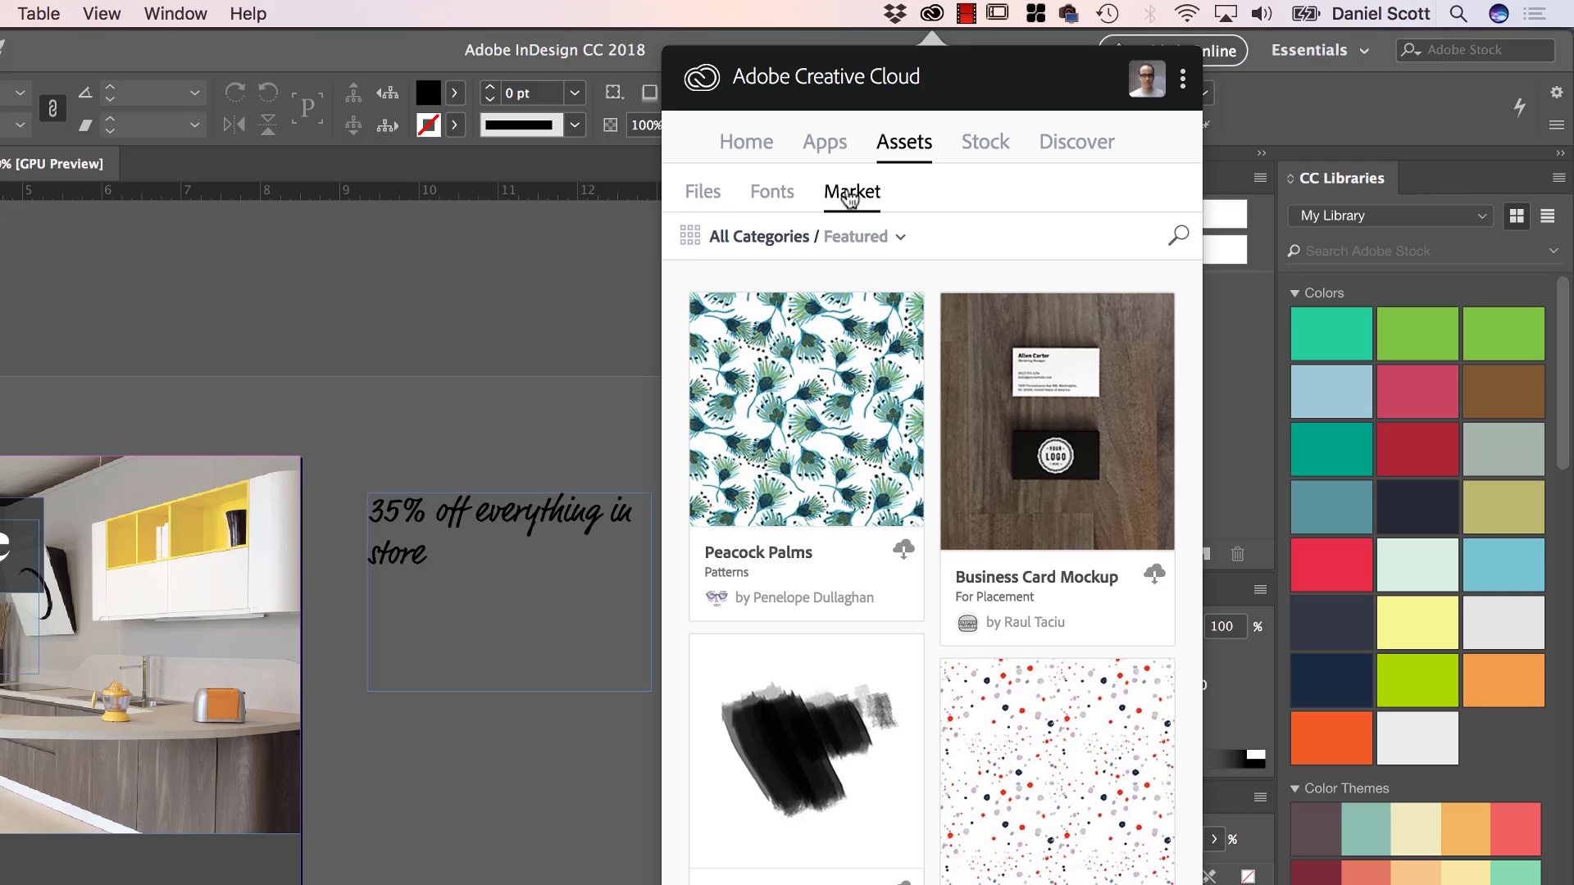
{"action": "scroll", "coordinate": [895, 742], "scroll_direction": "down", "scroll_amount": 10}
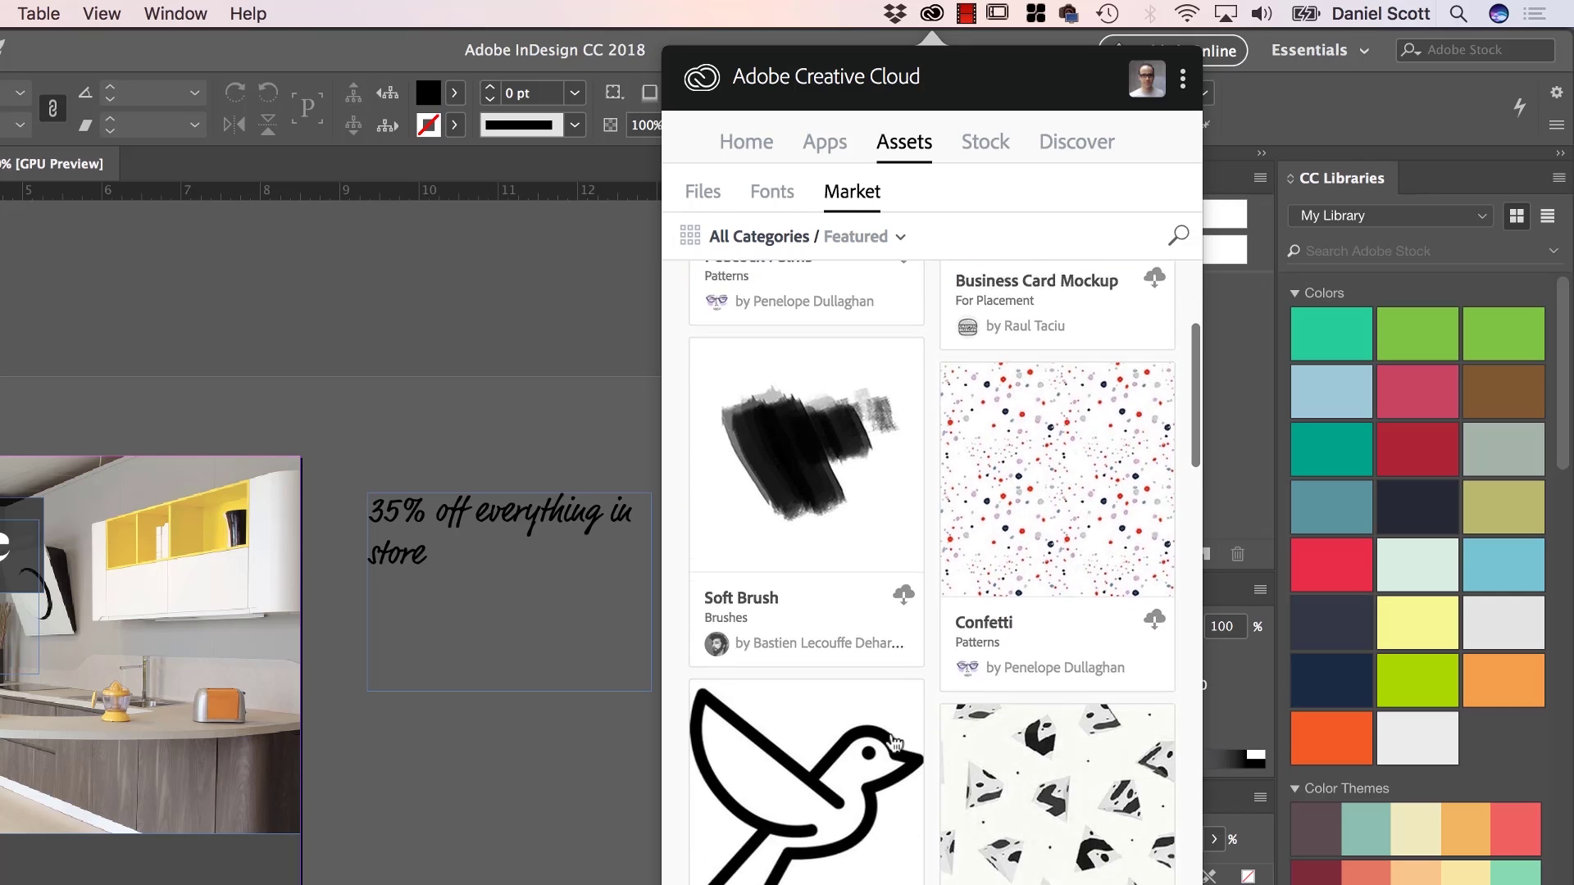
{"action": "scroll", "coordinate": [895, 741], "scroll_direction": "down", "scroll_amount": 10}
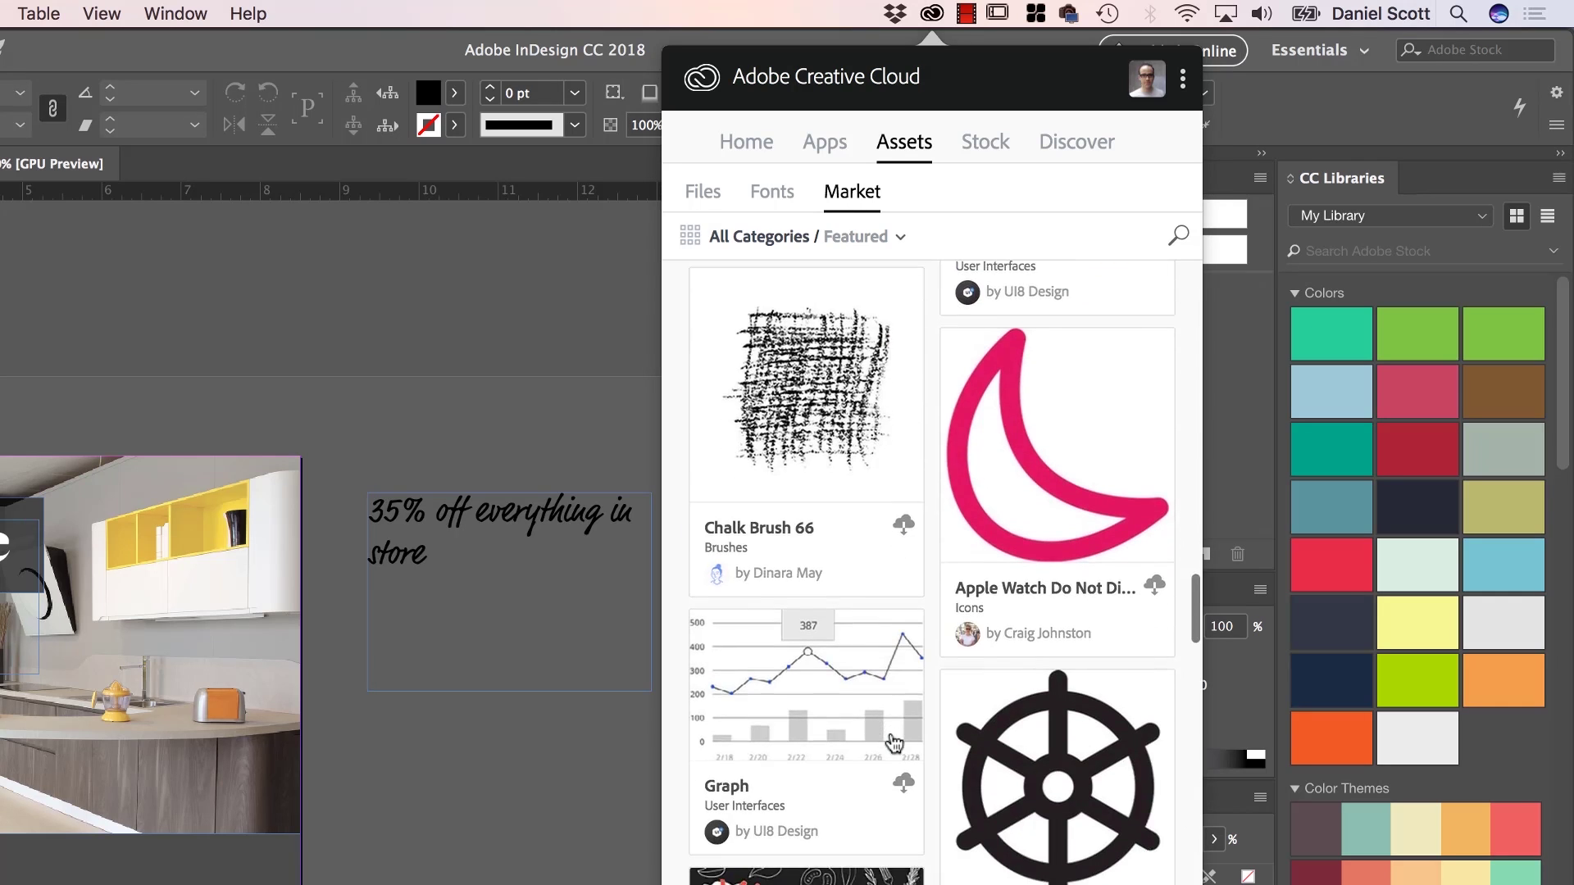
{"action": "scroll", "coordinate": [893, 744], "scroll_direction": "down", "scroll_amount": 10}
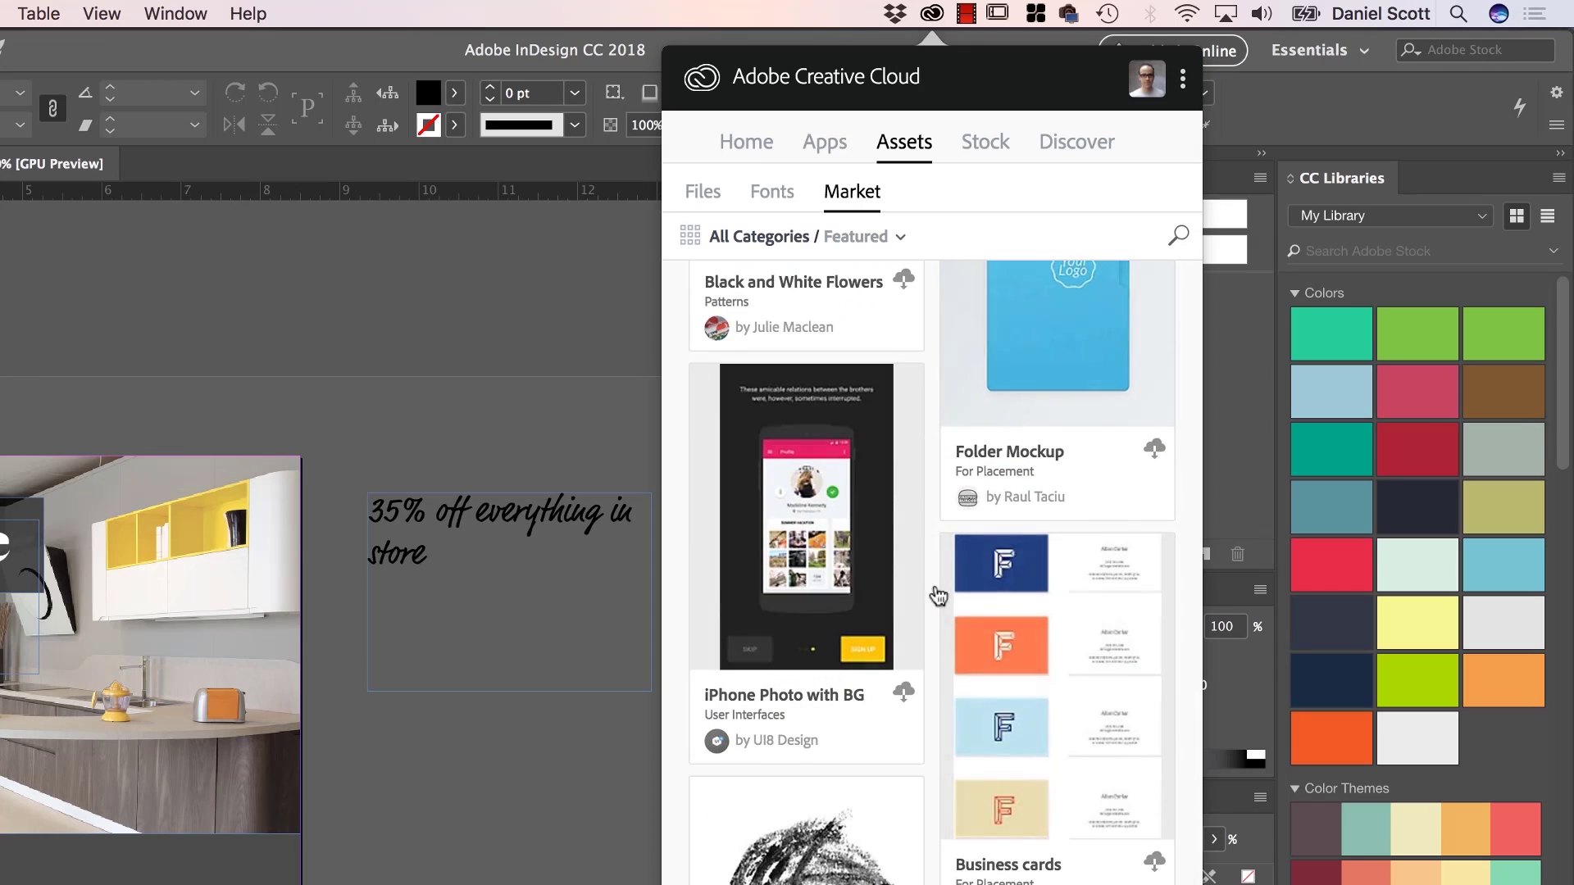
{"action": "scroll", "coordinate": [891, 743], "scroll_direction": "down", "scroll_amount": 10}
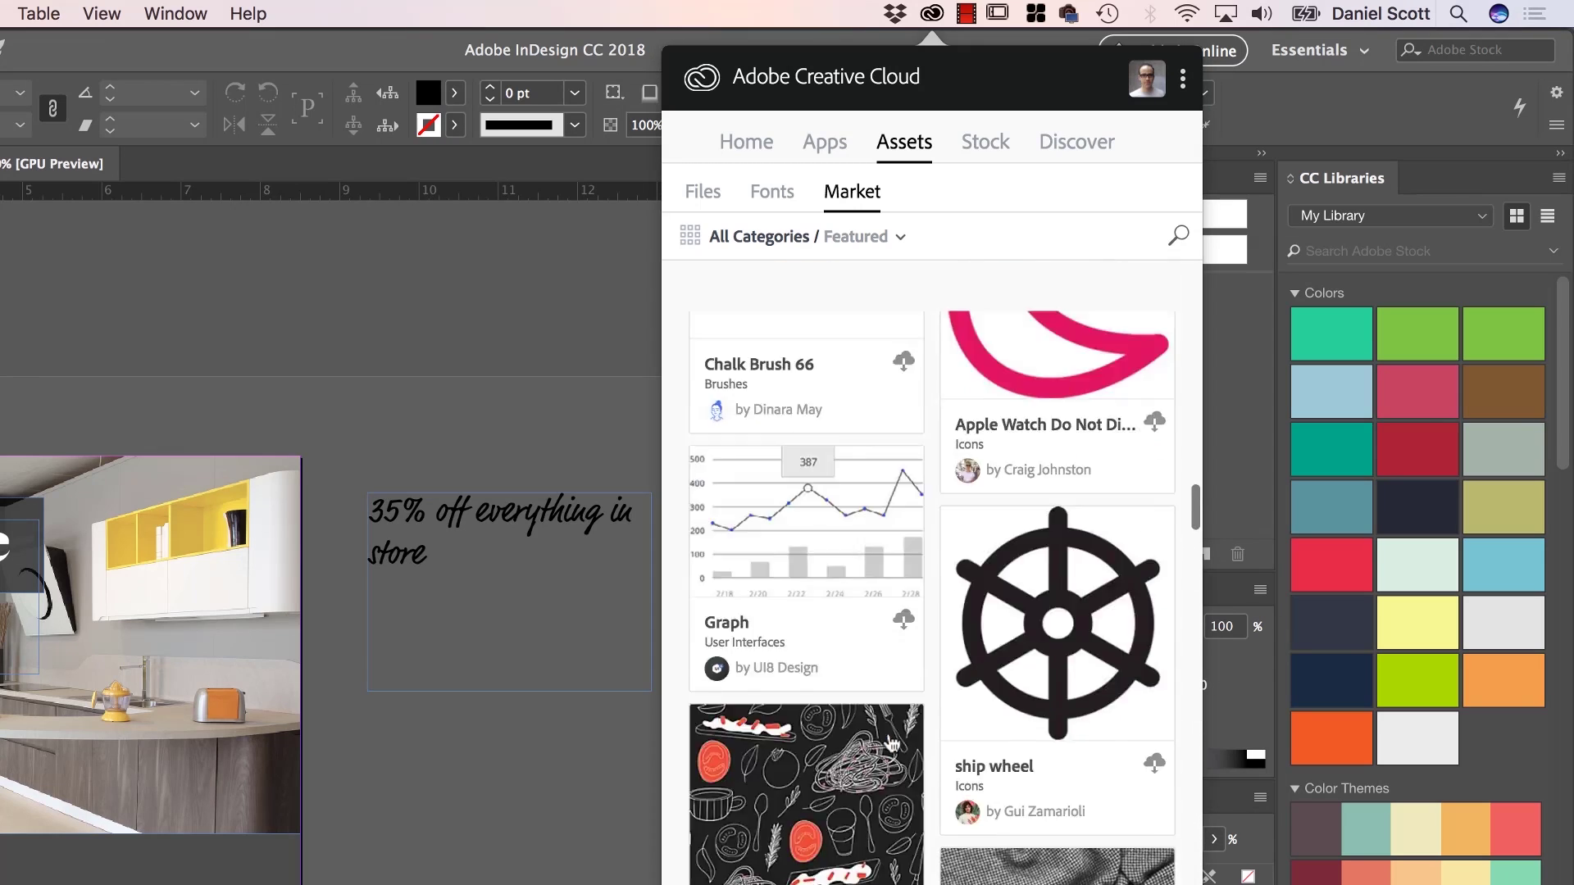
{"action": "scroll", "coordinate": [891, 744], "scroll_direction": "up", "scroll_amount": 3}
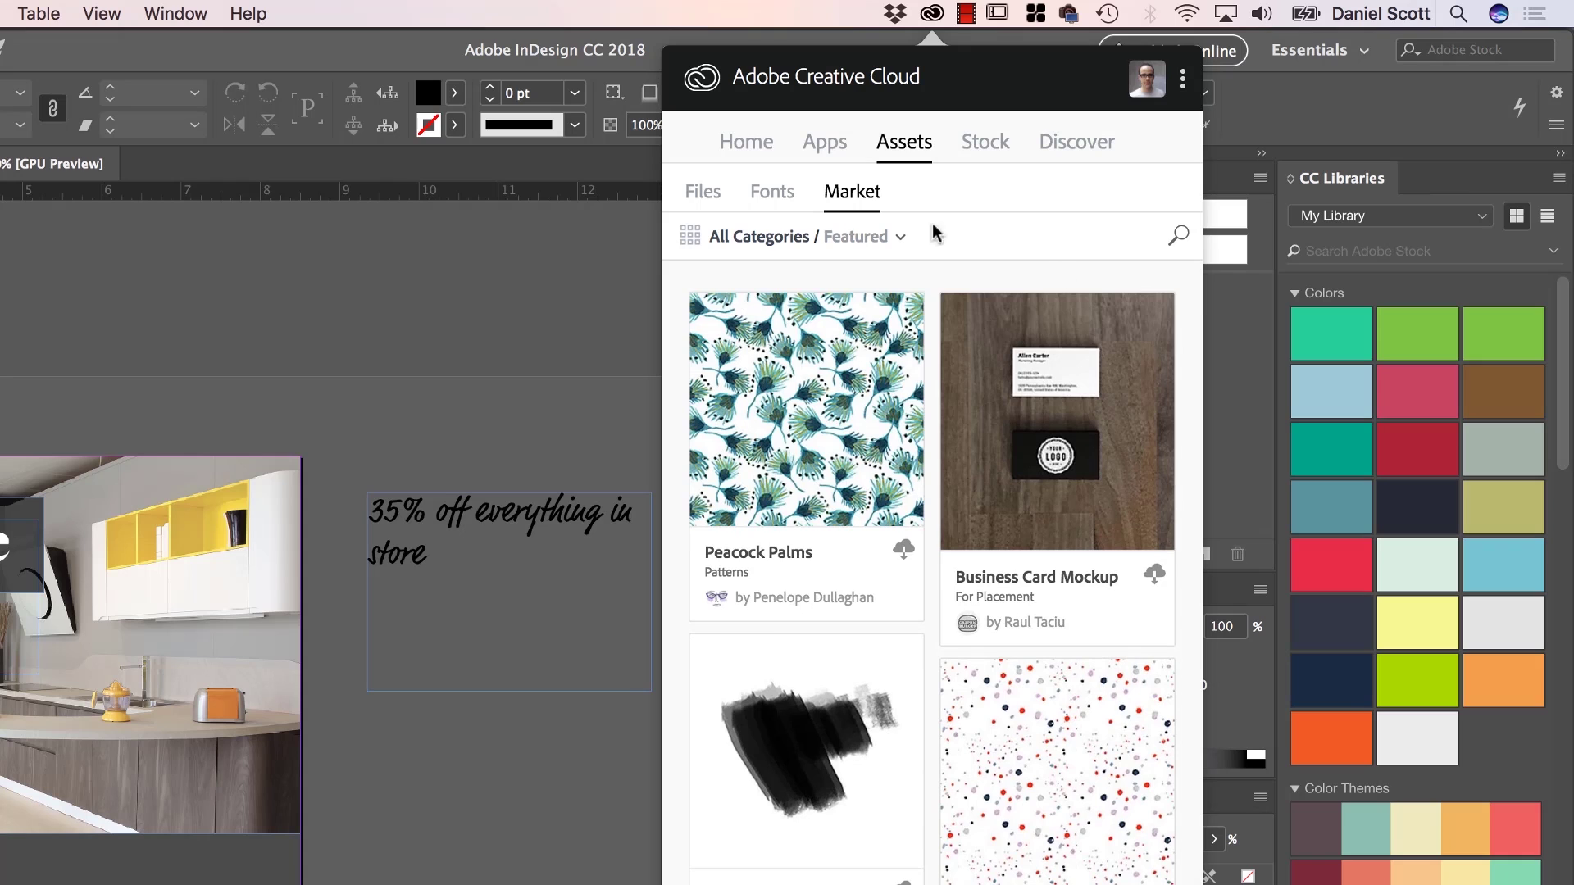
{"action": "scroll", "coordinate": [924, 576], "scroll_direction": "down", "scroll_amount": 5}
{"action": "scroll", "coordinate": [923, 573], "scroll_direction": "up", "scroll_amount": 5}
Search the Market assets for "tag" and open the solid black single tag icon
{"action": "left_click", "coordinate": [1179, 238]}
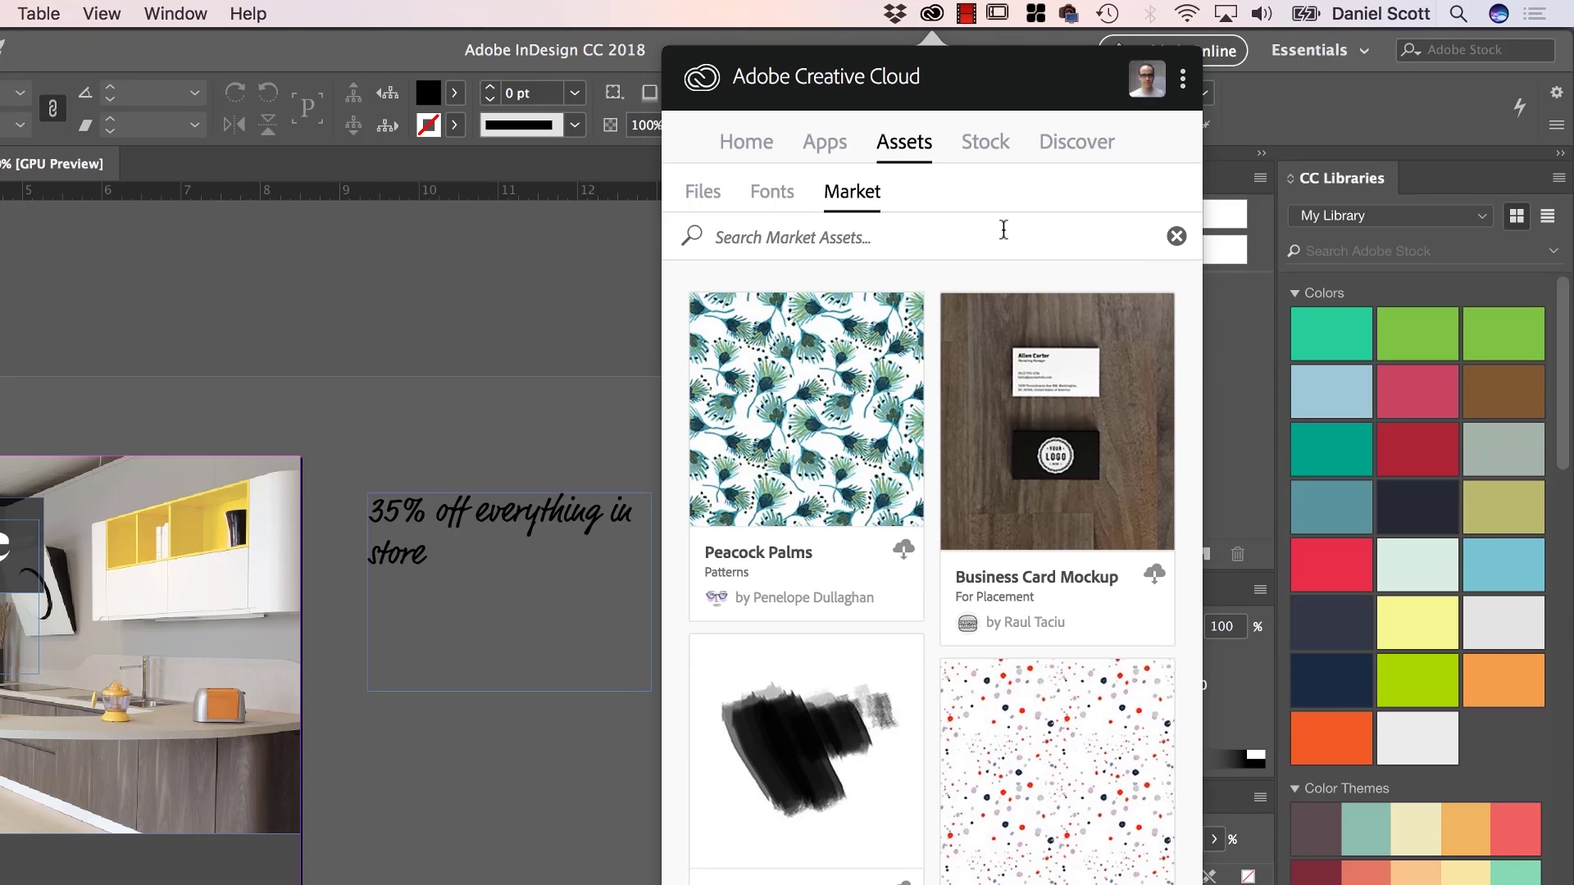
{"action": "type", "text": "tag"}
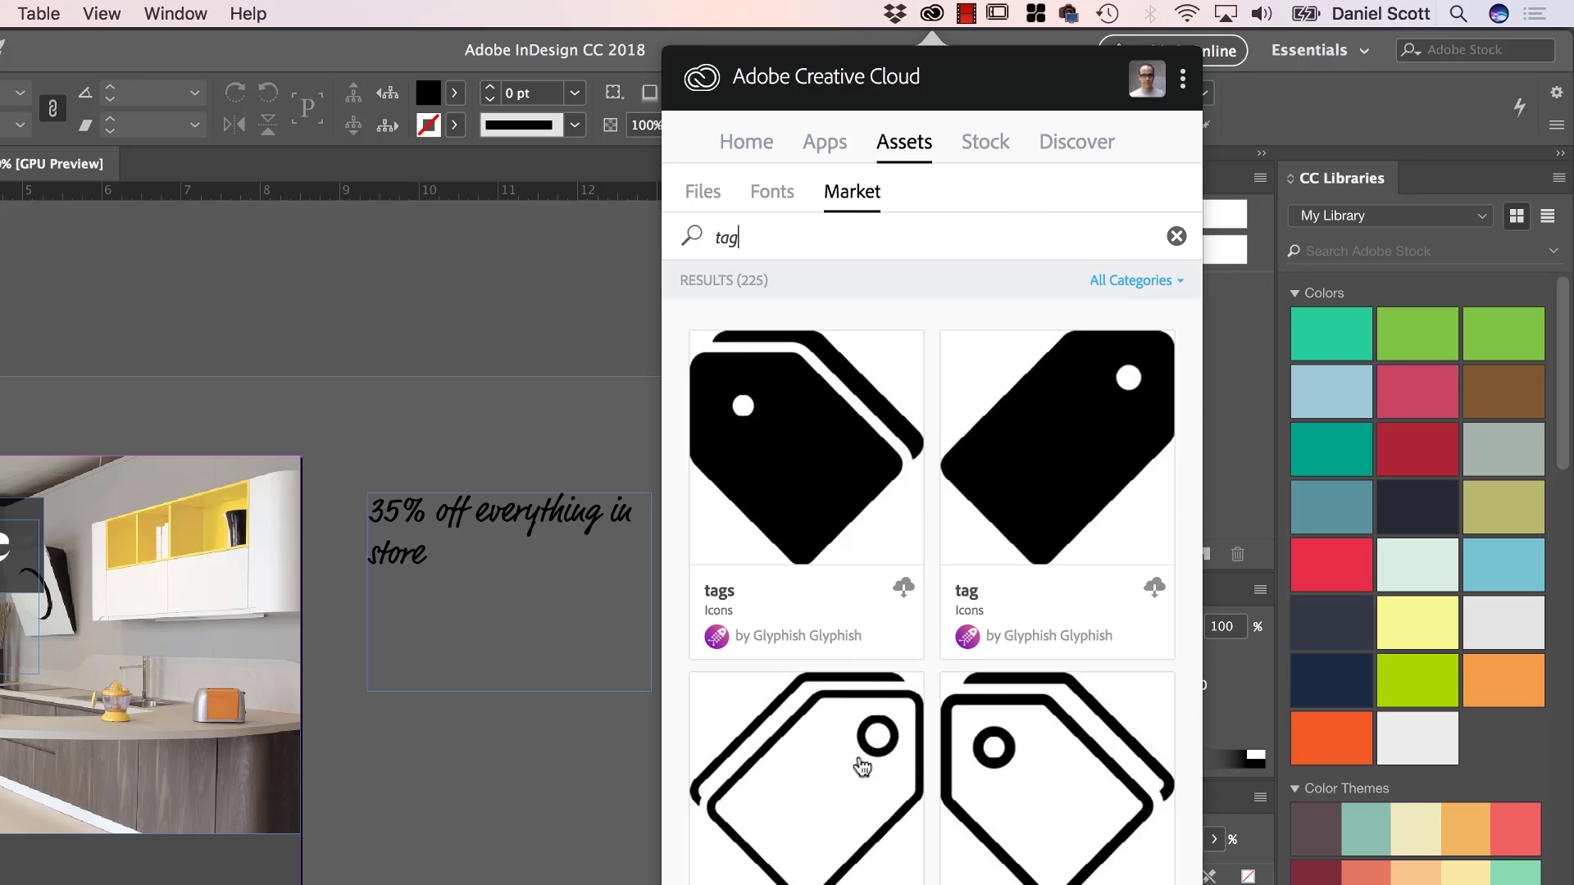
{"action": "scroll", "coordinate": [862, 768], "scroll_direction": "down", "scroll_amount": 10}
{"action": "scroll", "coordinate": [862, 768], "scroll_direction": "down", "scroll_amount": 10}
{"action": "scroll", "coordinate": [862, 769], "scroll_direction": "up", "scroll_amount": 20}
{"action": "left_click", "coordinate": [1071, 463]}
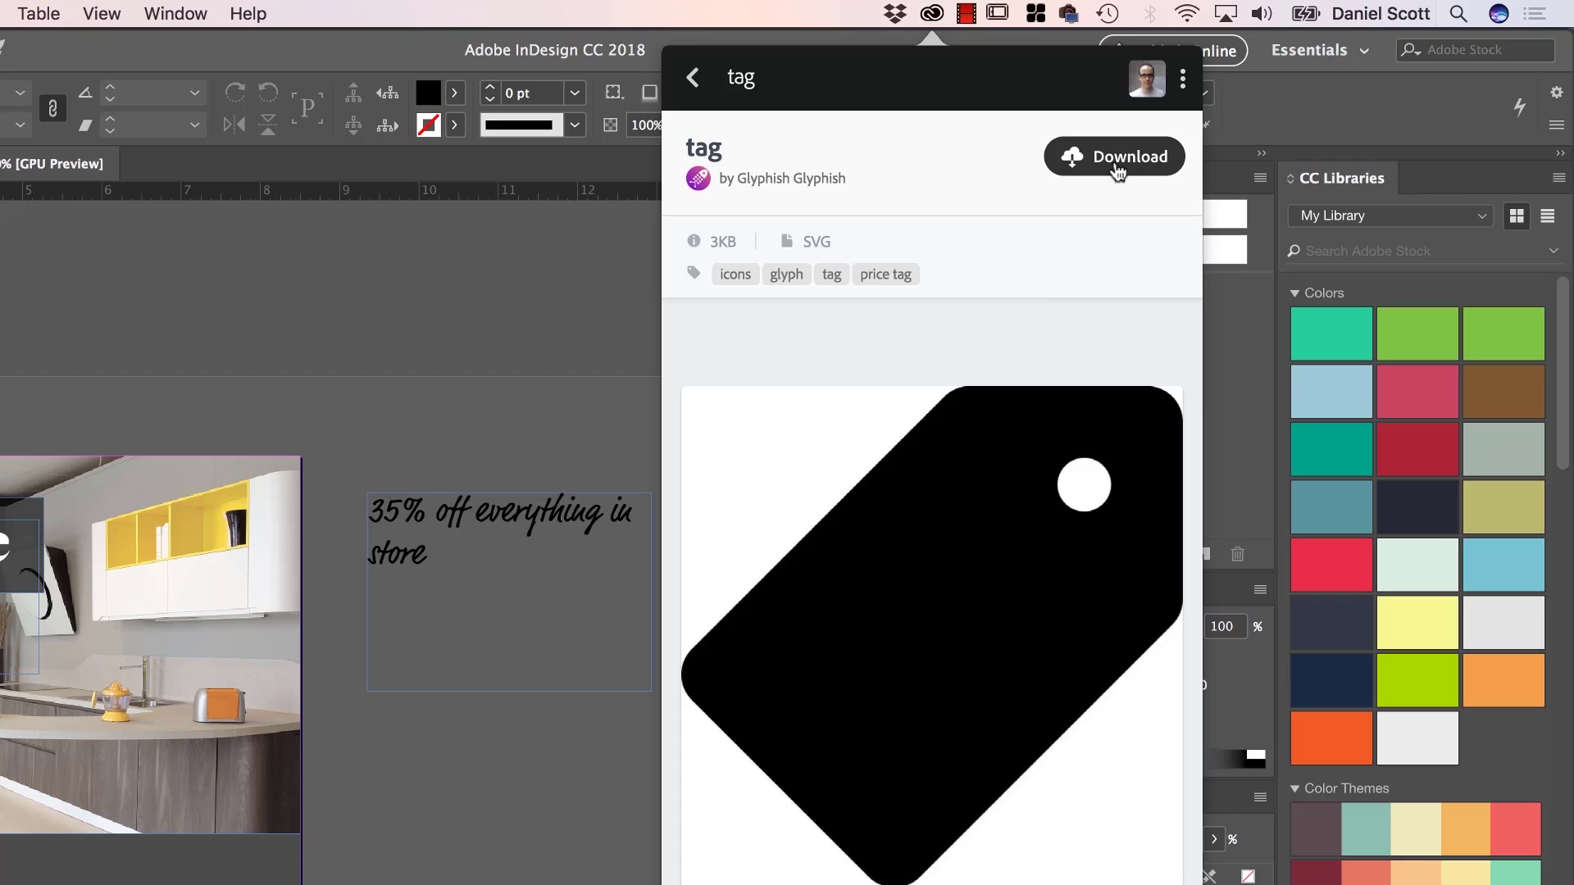
Create a library named "Maynooth Furniture" from the download options and download the tag icon into it
{"action": "left_click", "coordinate": [1117, 164]}
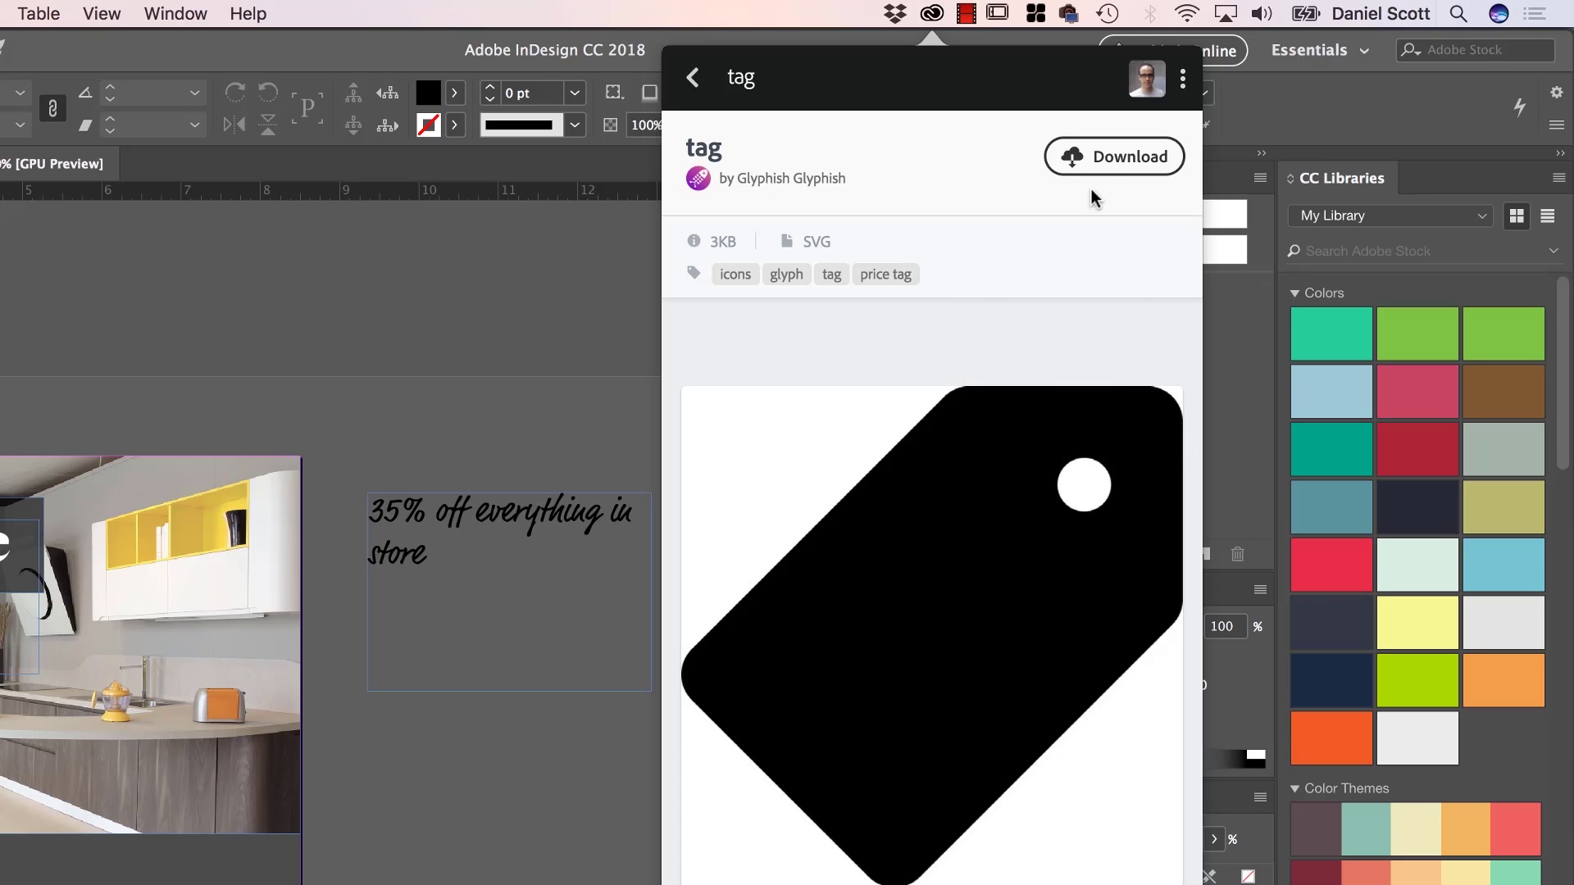
{"action": "left_click", "coordinate": [1115, 164]}
{"action": "left_click", "coordinate": [1059, 422]}
{"action": "type", "text": "Ma"}
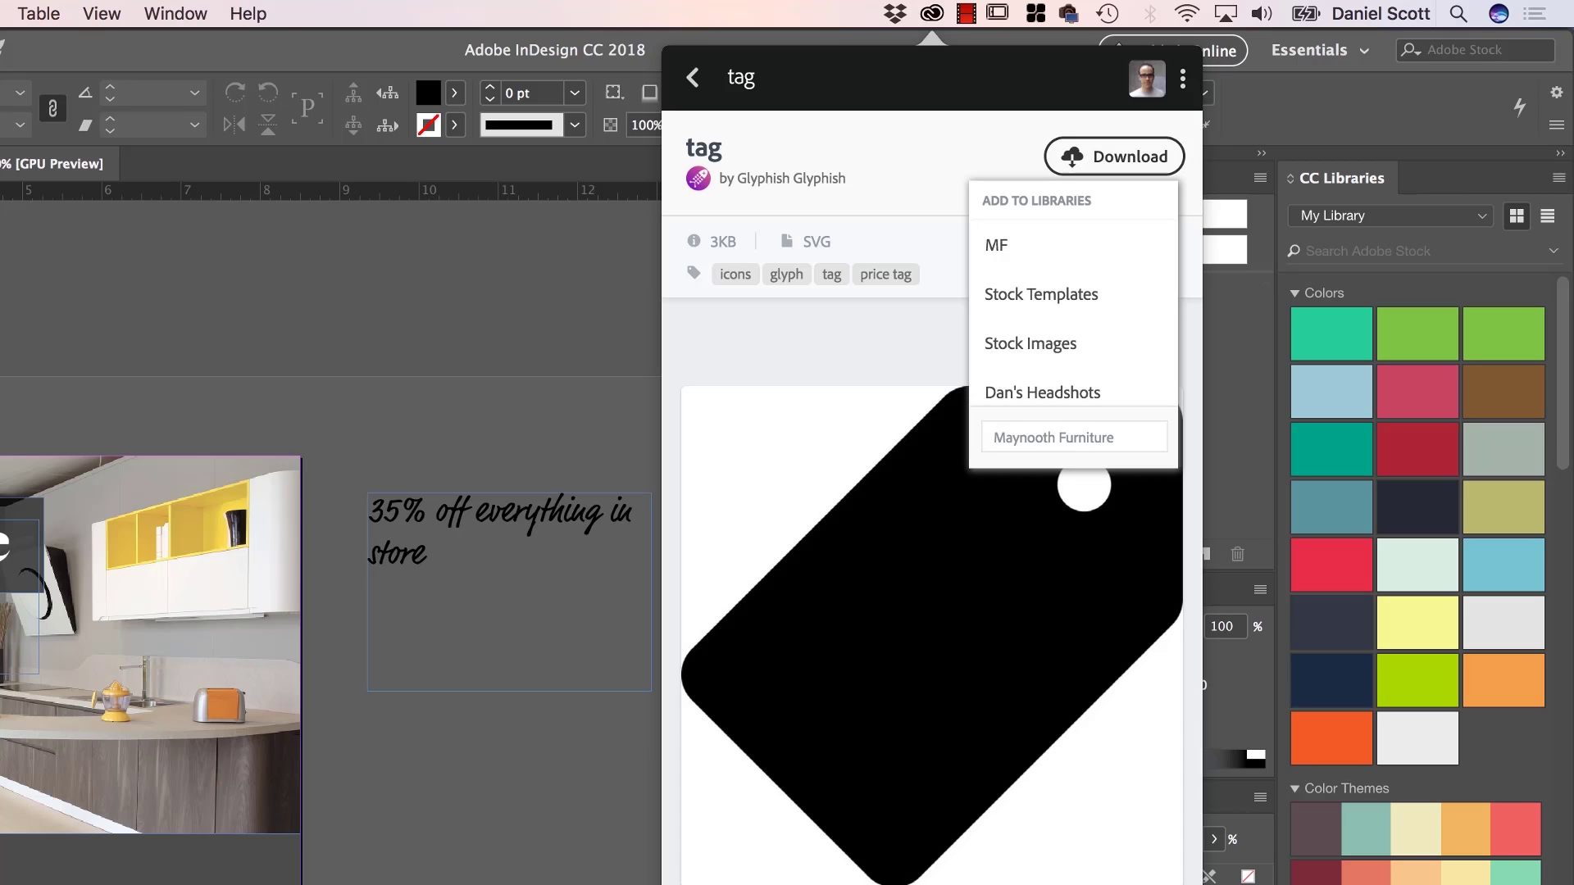
{"action": "type", "text": "ynooth Furniture"}
{"action": "key", "text": "Return"}
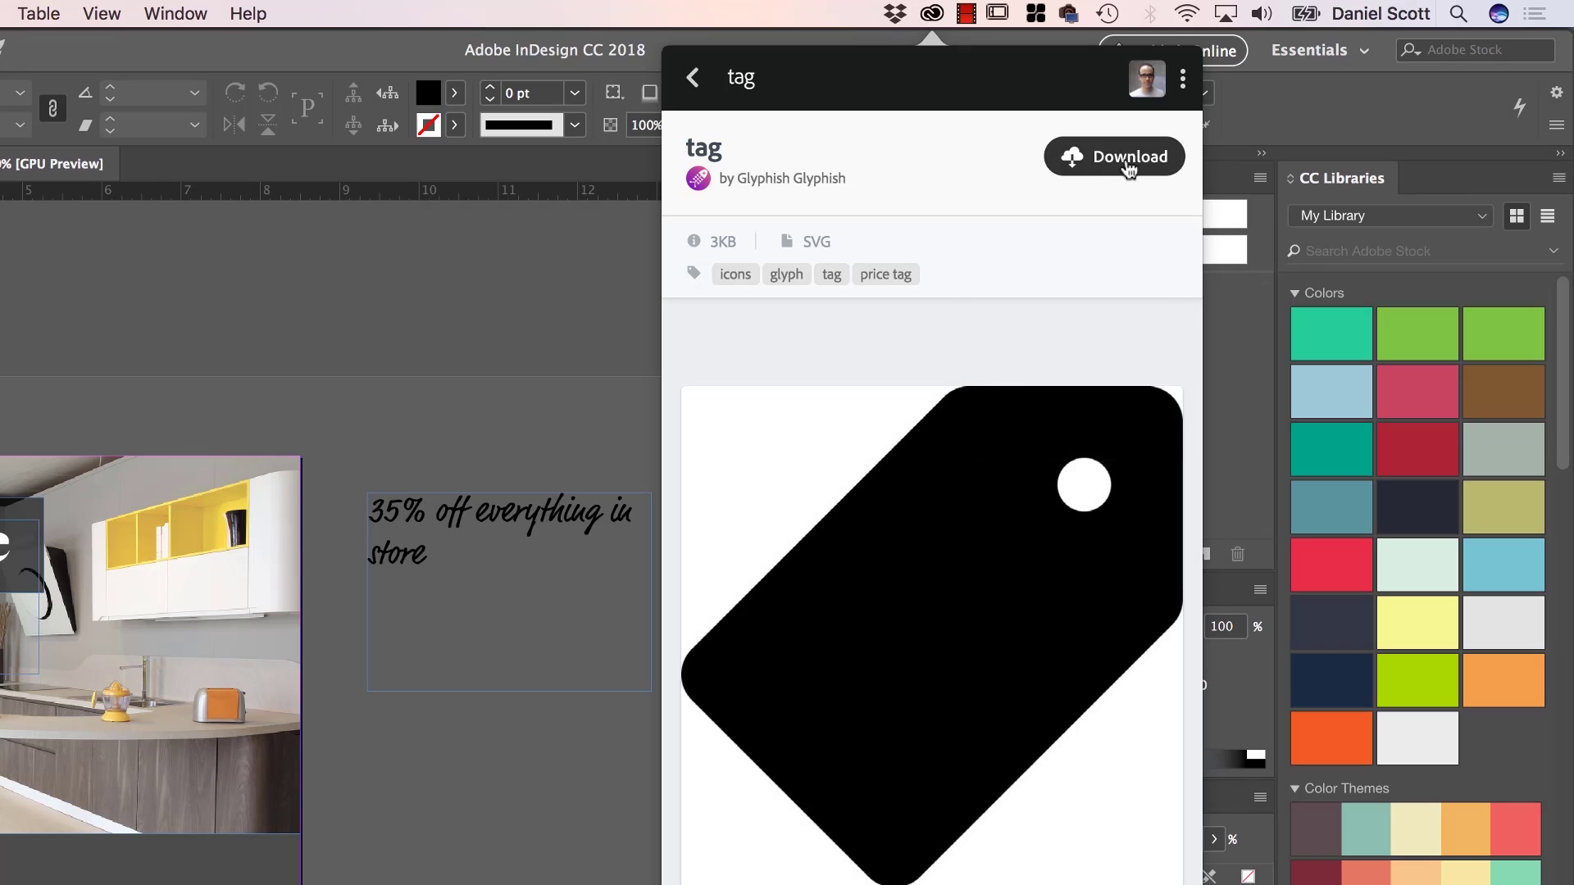
{"action": "left_click", "coordinate": [1128, 167]}
{"action": "left_click", "coordinate": [1057, 247]}
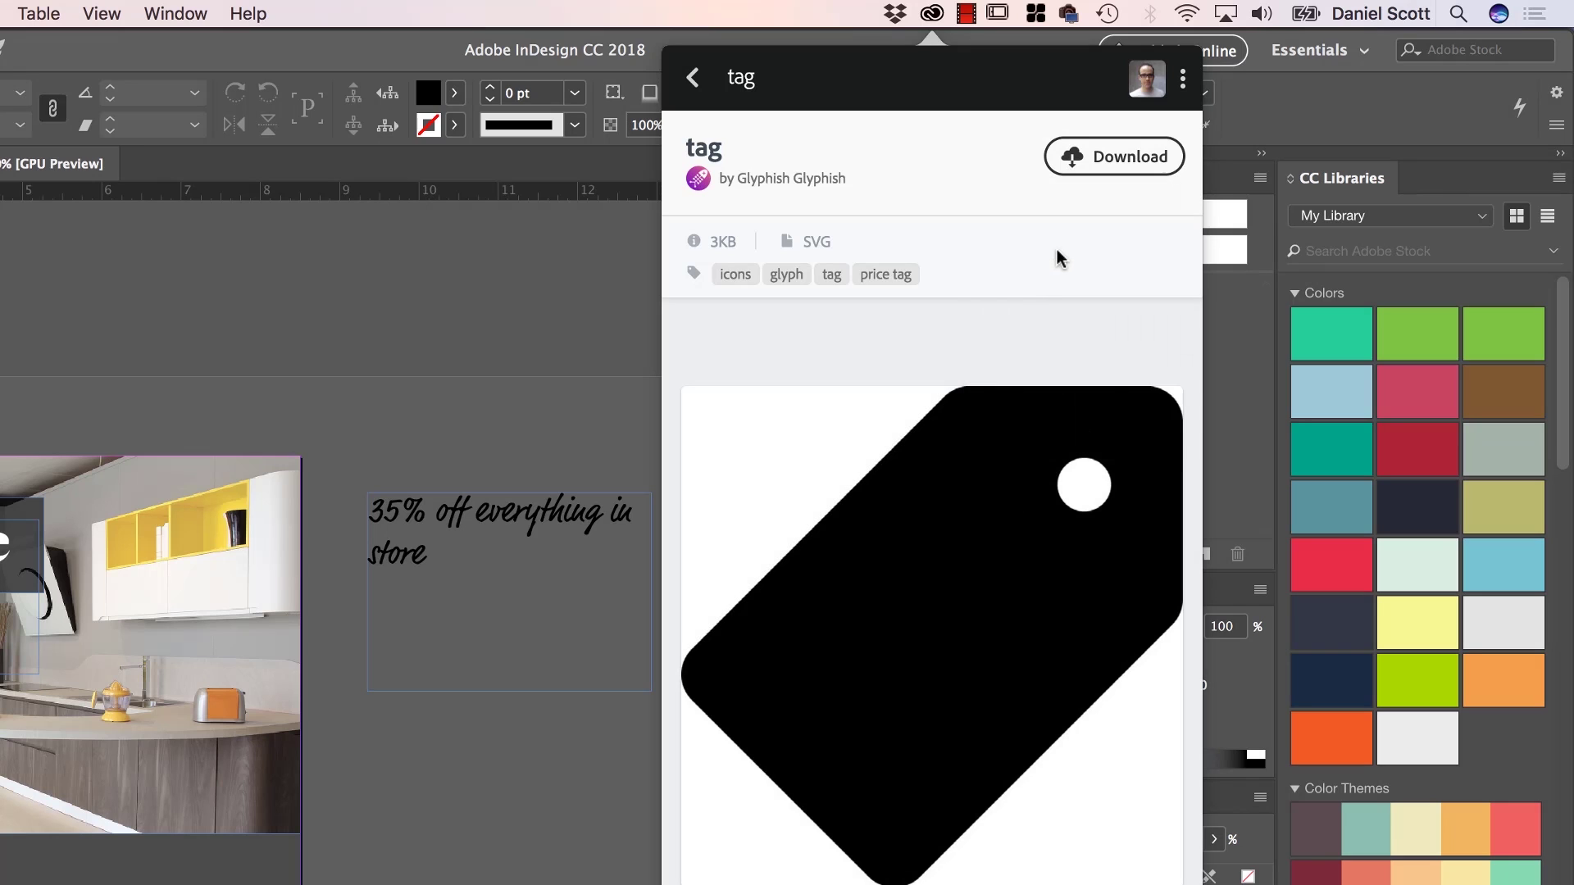
Back in InDesign, show the Maynooth Furniture library and place its tag graphic starting just above the page's upper-right area
{"action": "left_click", "coordinate": [932, 15]}
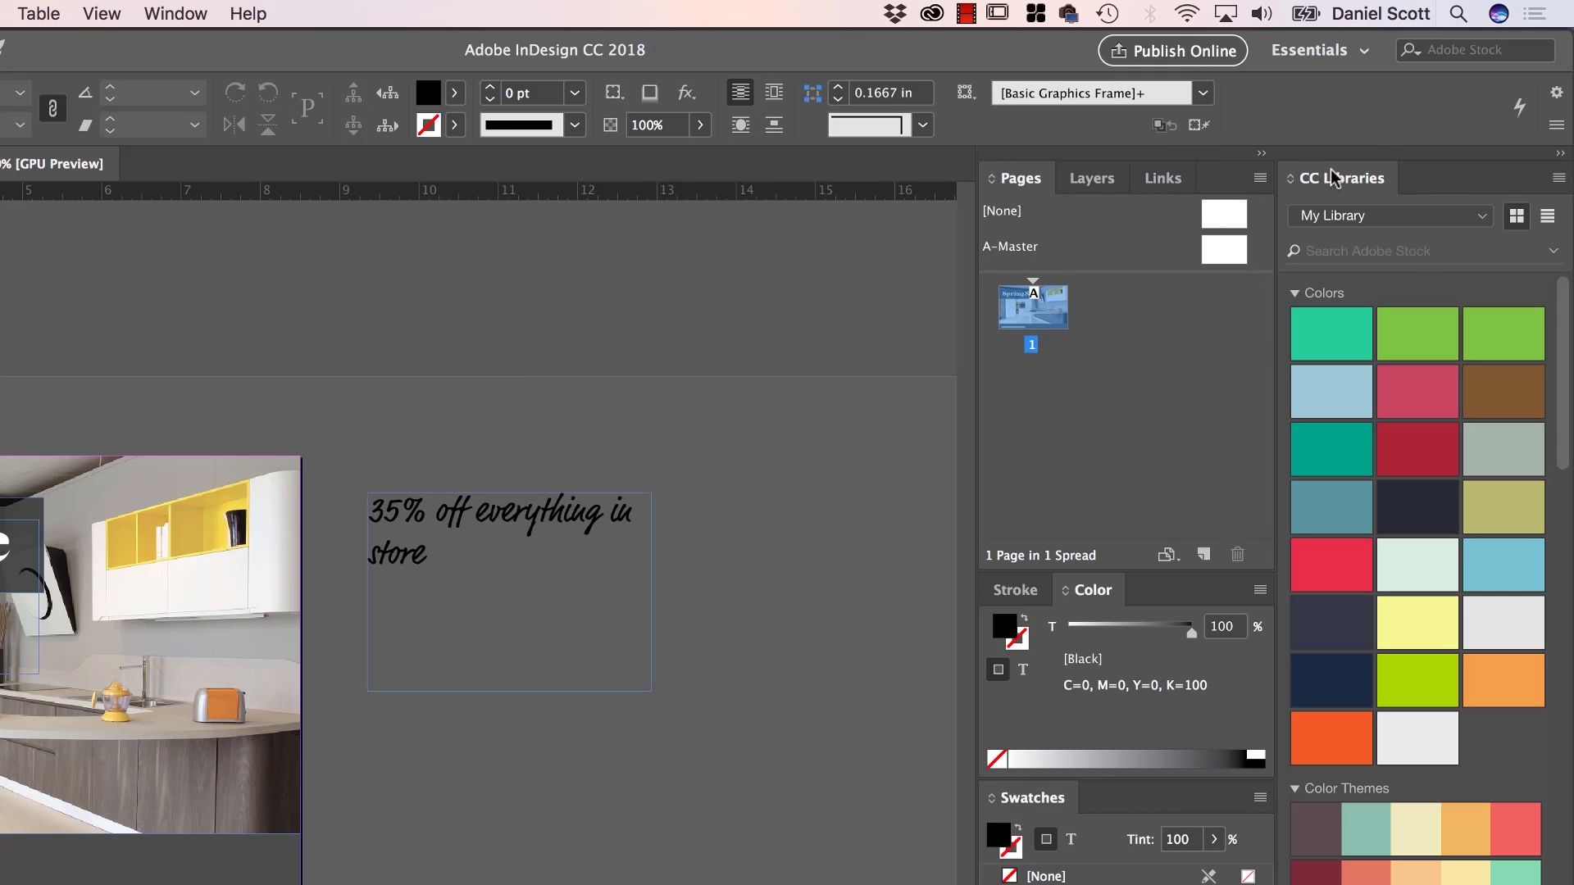
{"action": "left_click", "coordinate": [164, 13]}
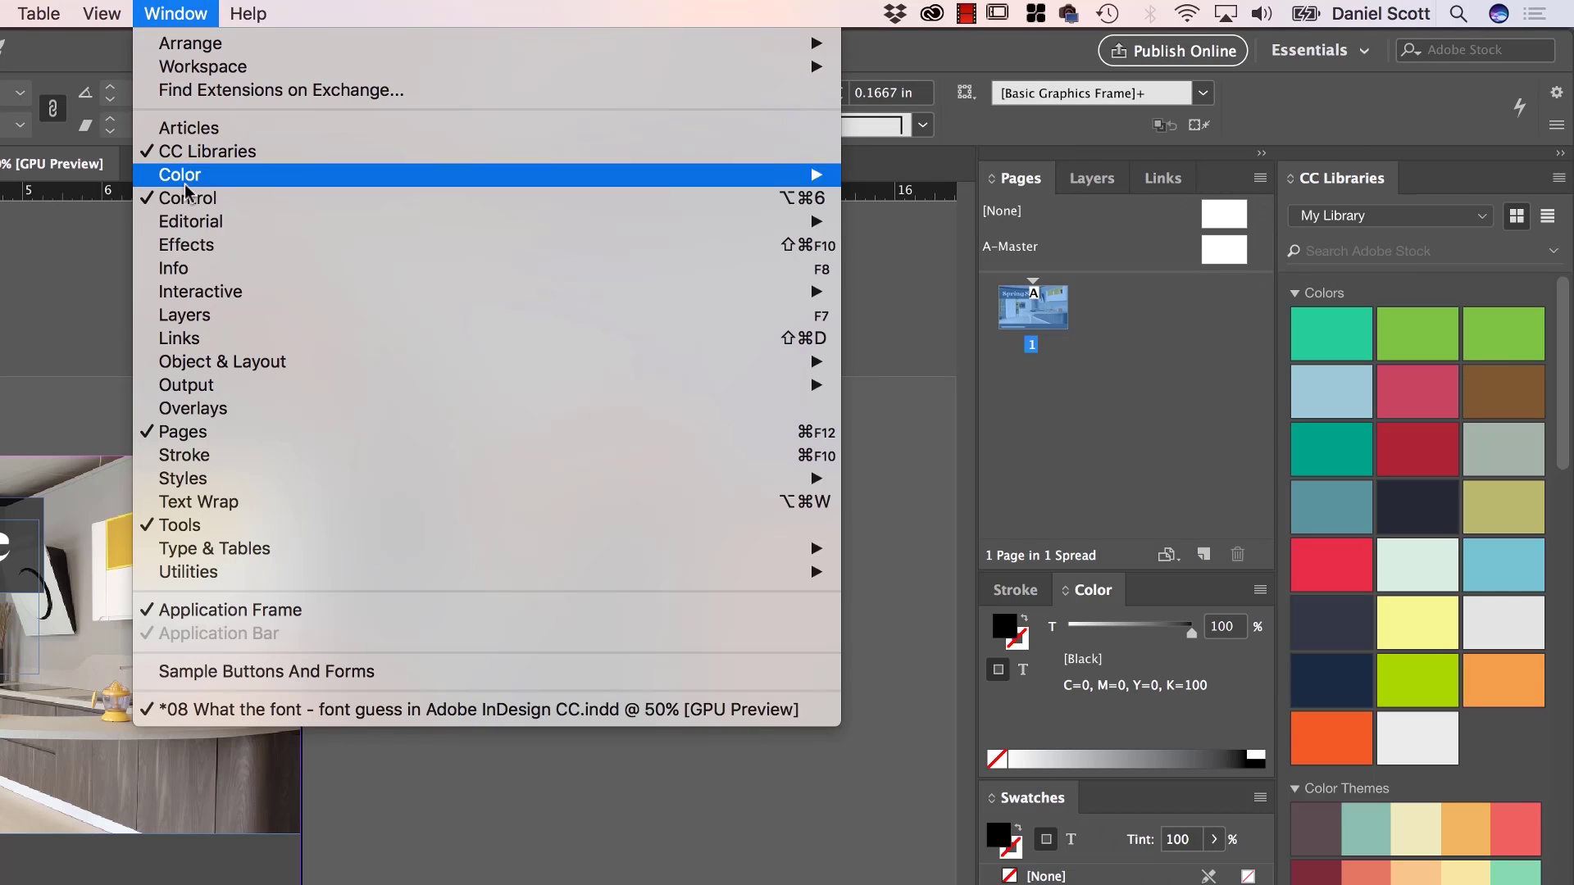
{"action": "left_click", "coordinate": [176, 11]}
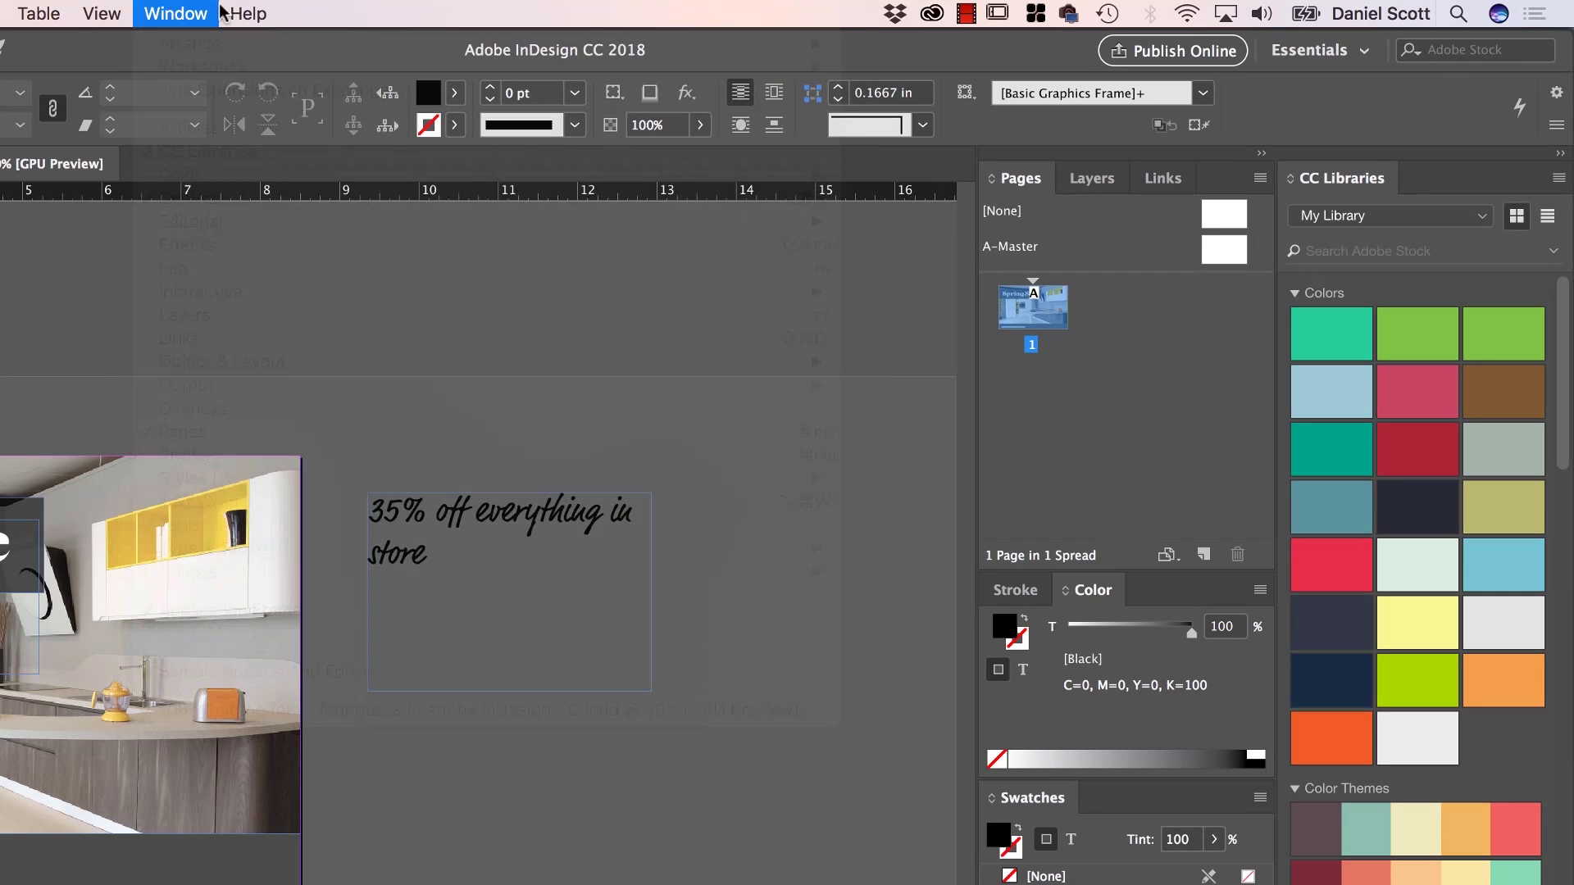
{"action": "left_click", "coordinate": [1369, 217]}
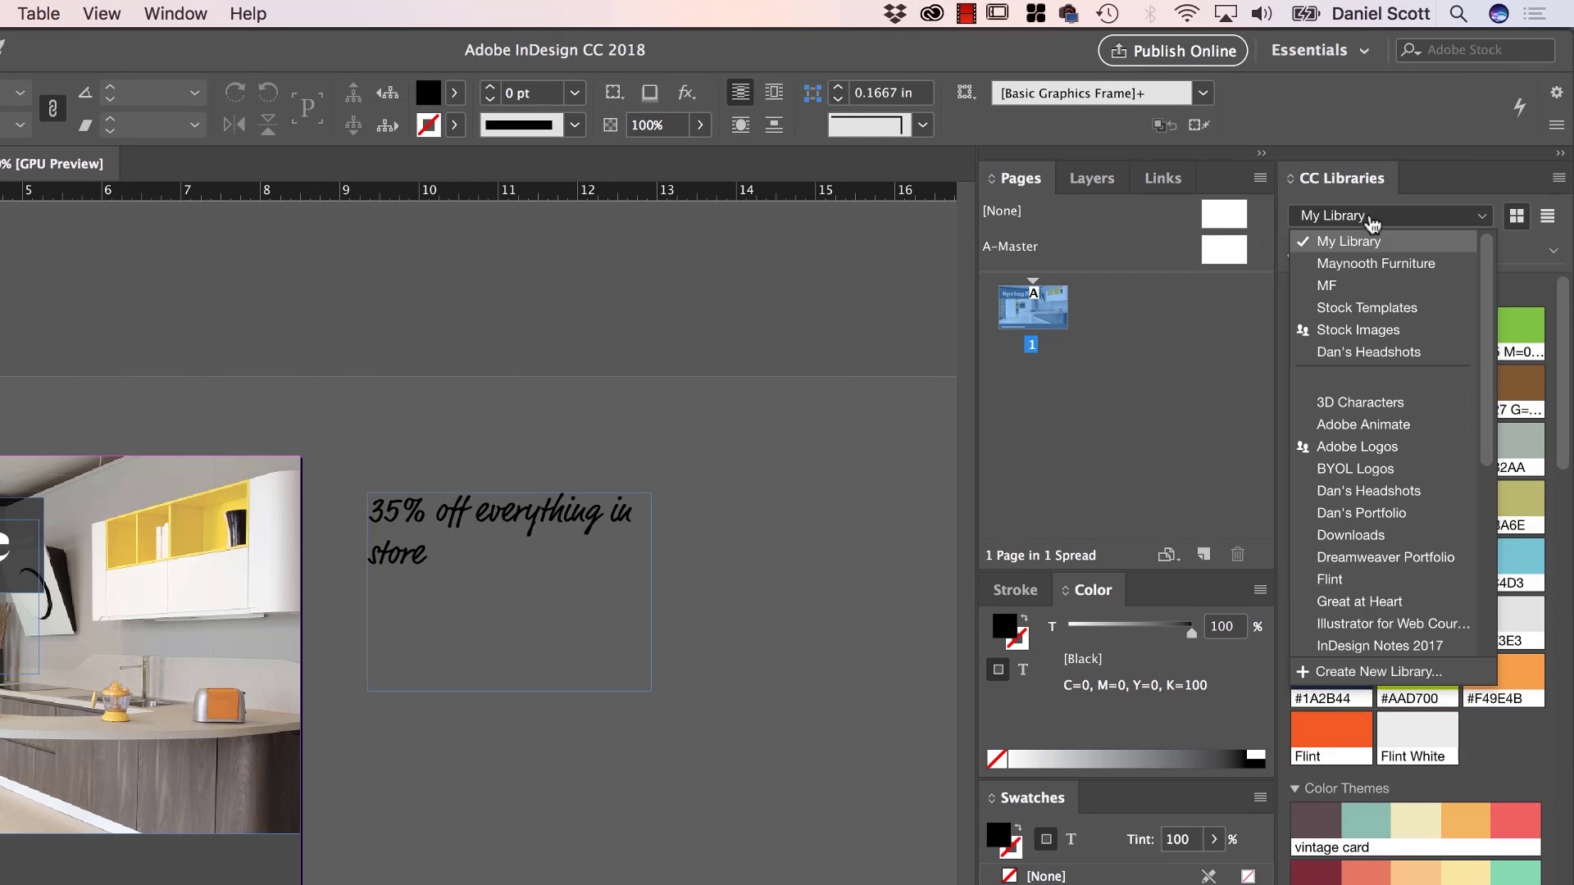
{"action": "left_click", "coordinate": [1355, 266]}
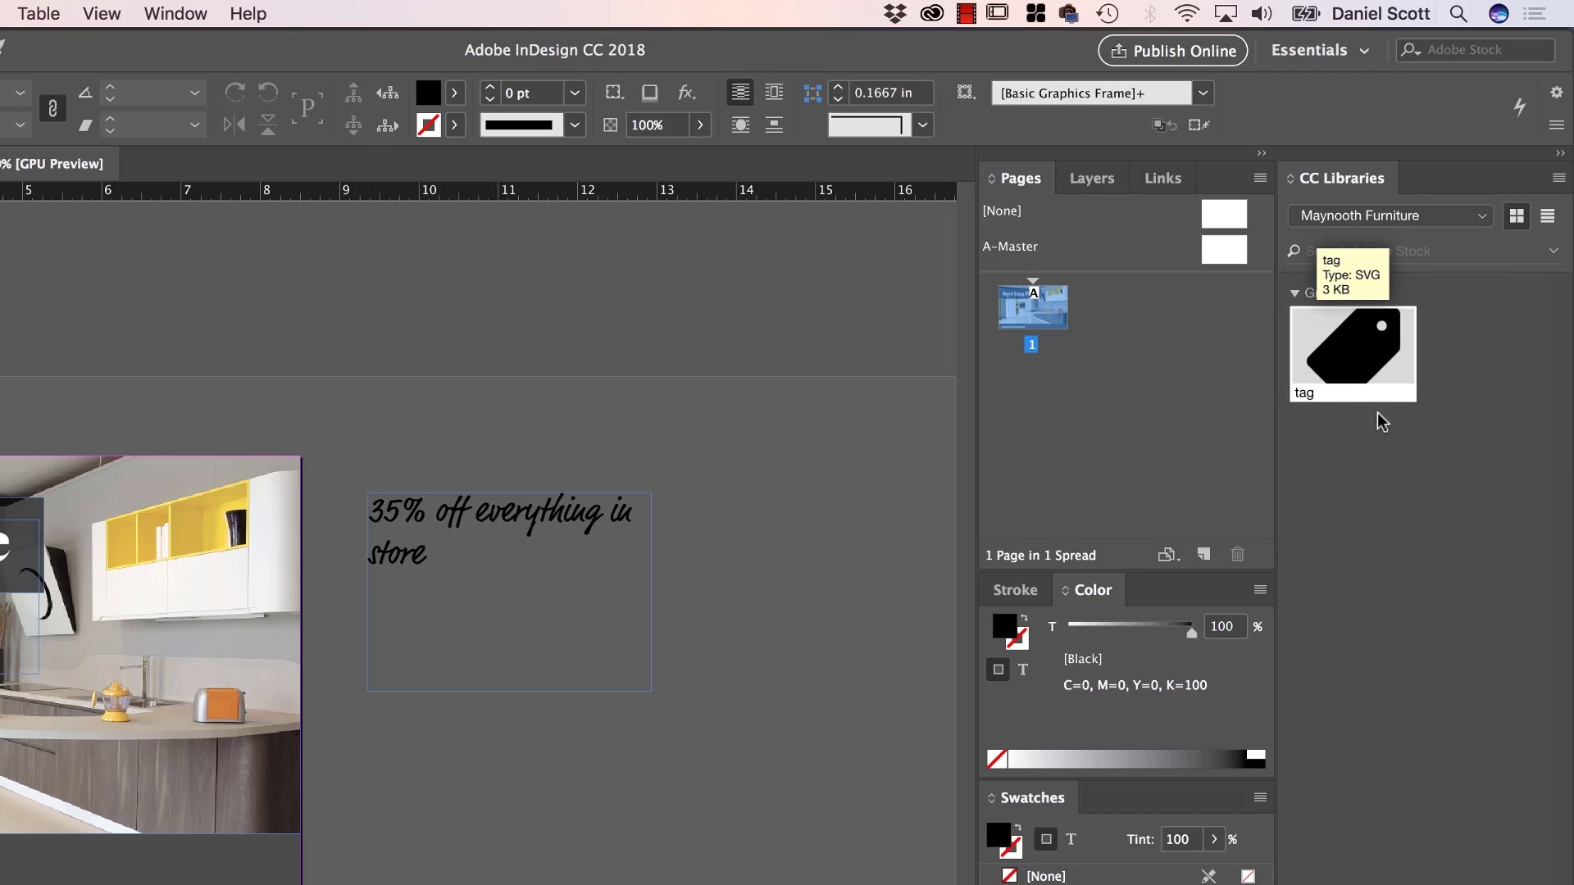
{"action": "left_click_drag", "start_coordinate": [1357, 392], "coordinate": [248, 404]}
{"action": "left_click", "coordinate": [249, 404]}
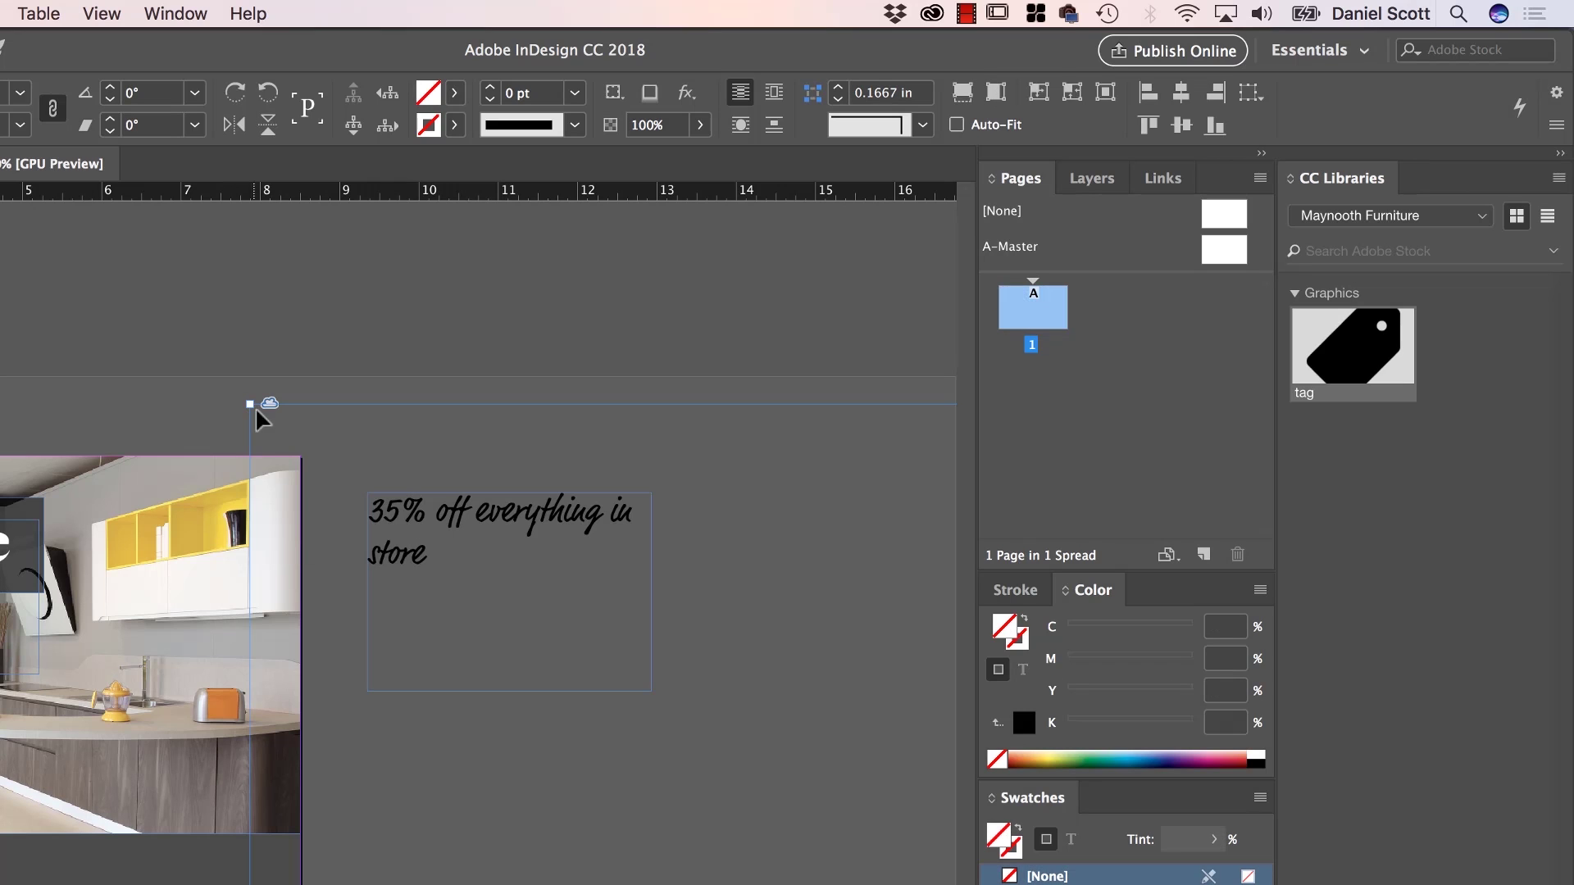
Remove the oversized tag graphic from the layout
{"action": "key", "text": "super+minus"}
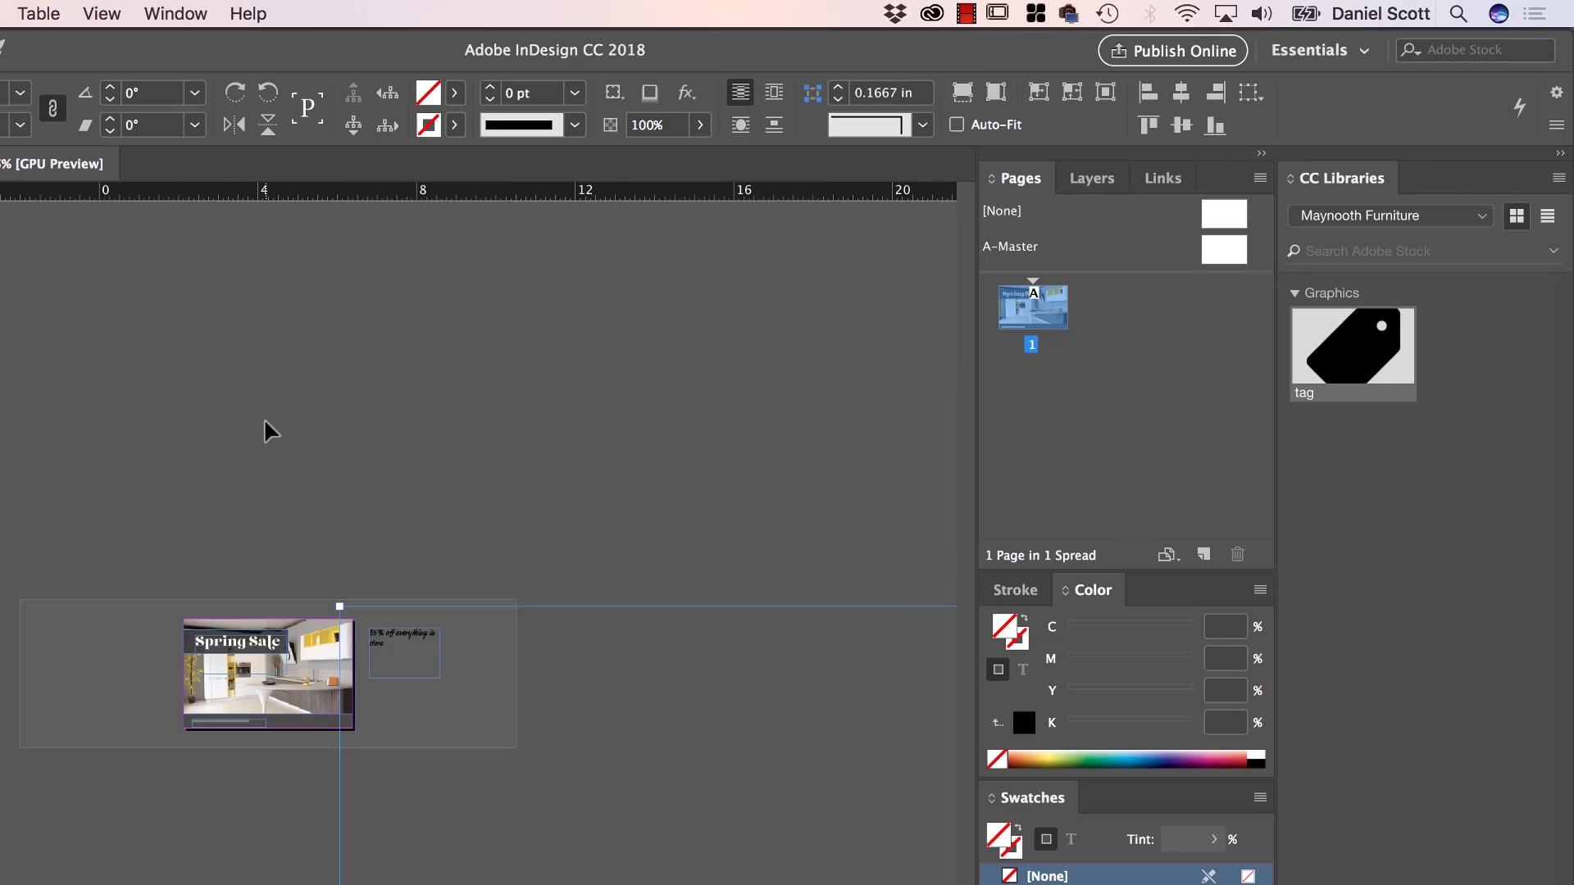
{"action": "left_click_drag", "start_coordinate": [828, 883], "coordinate": [295, 884]}
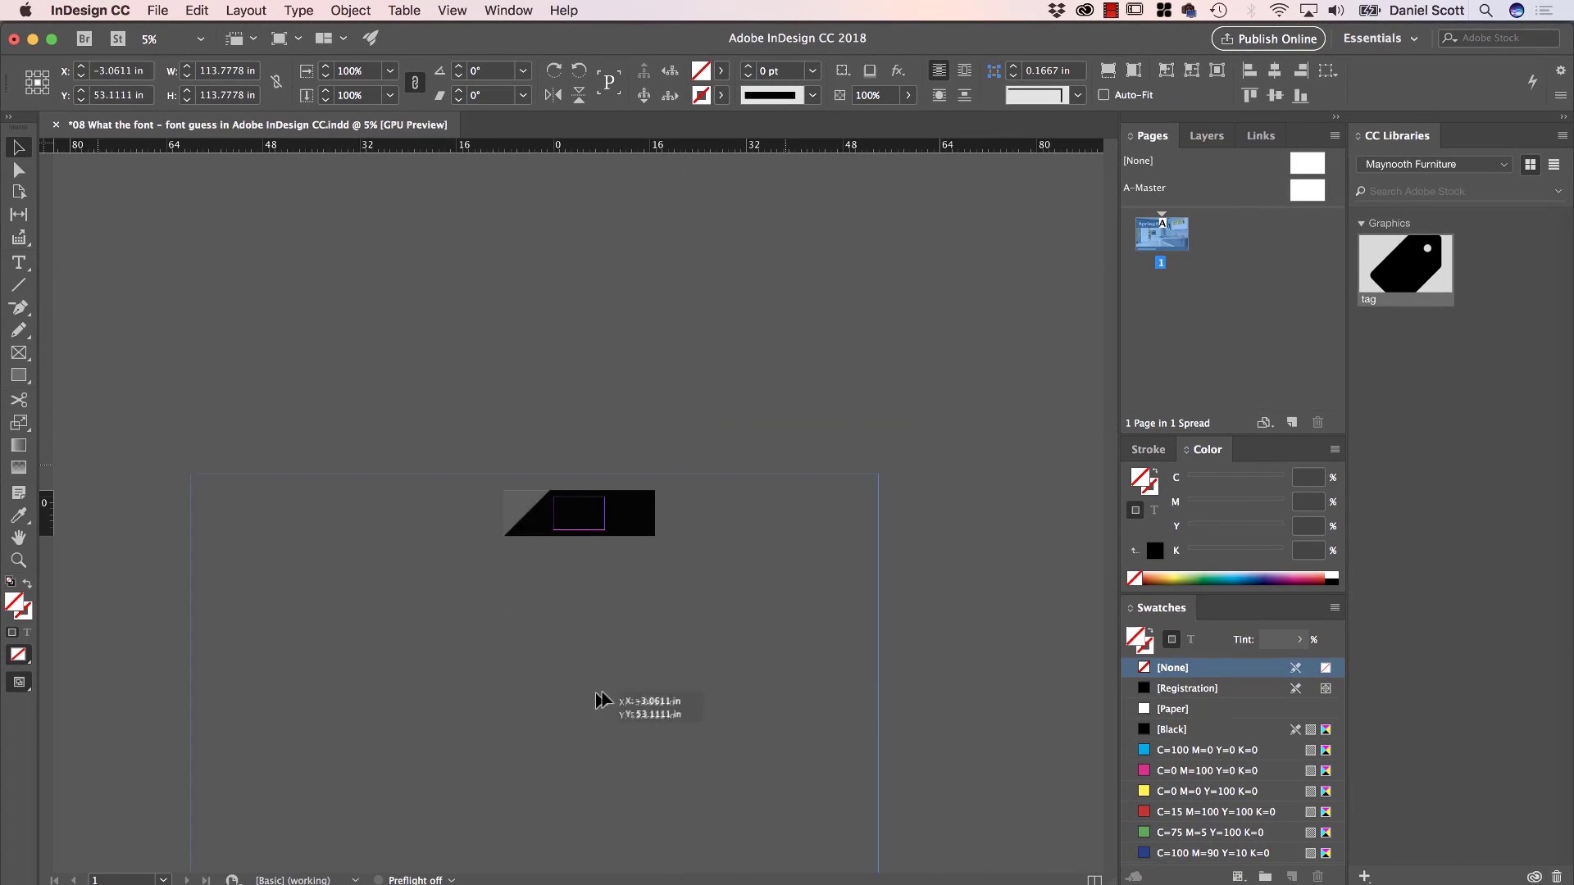
{"action": "left_click_drag", "start_coordinate": [599, 700], "coordinate": [706, 604]}
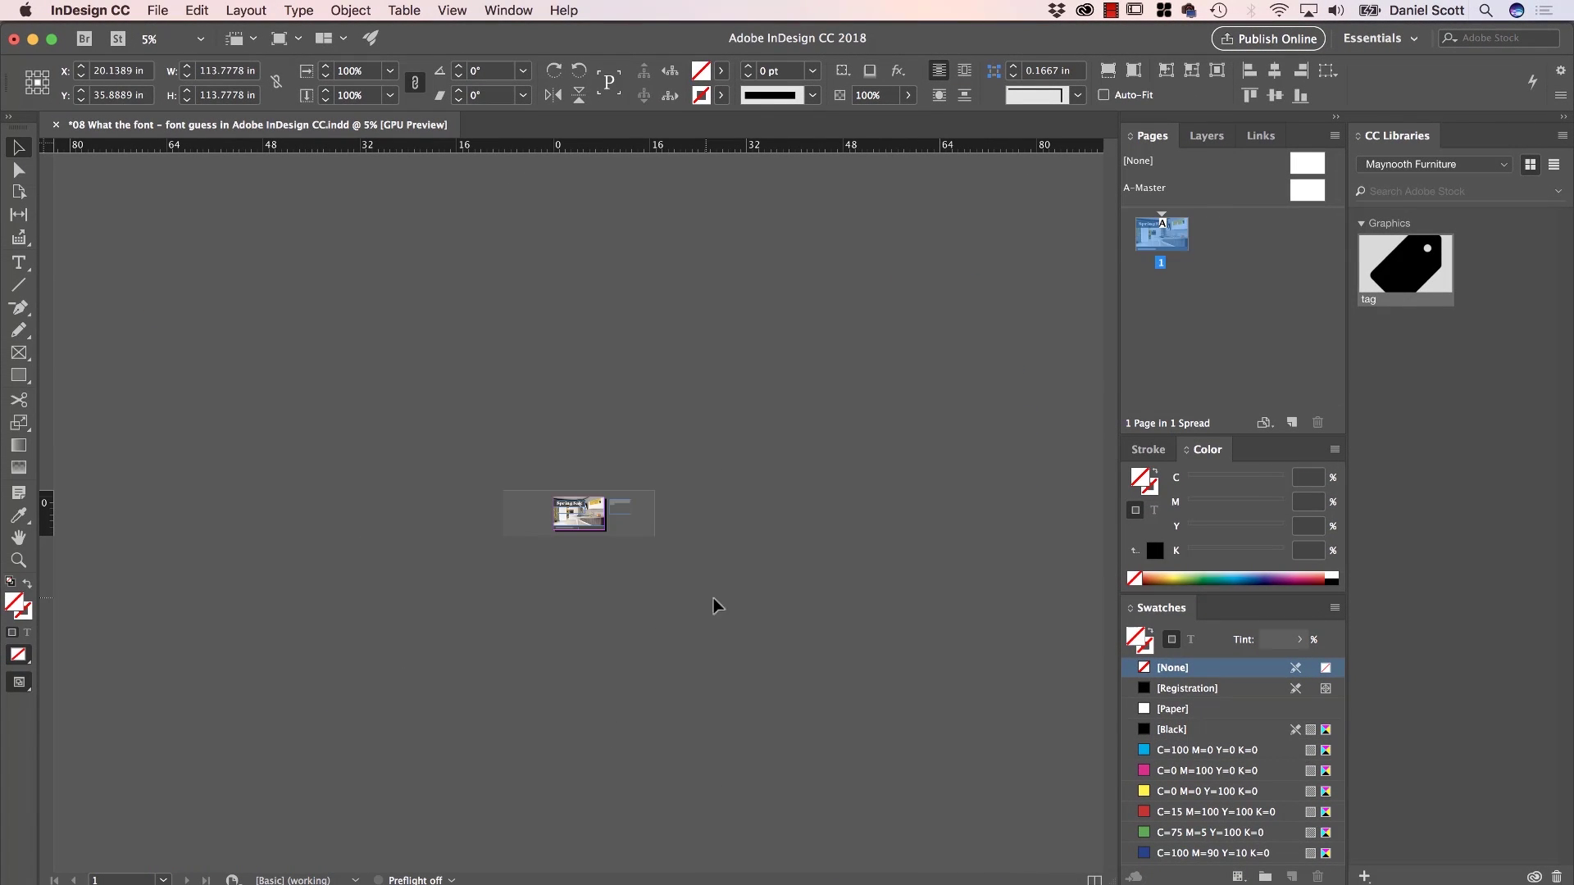
{"action": "left_click", "coordinate": [713, 606]}
{"action": "key", "text": "super+5"}
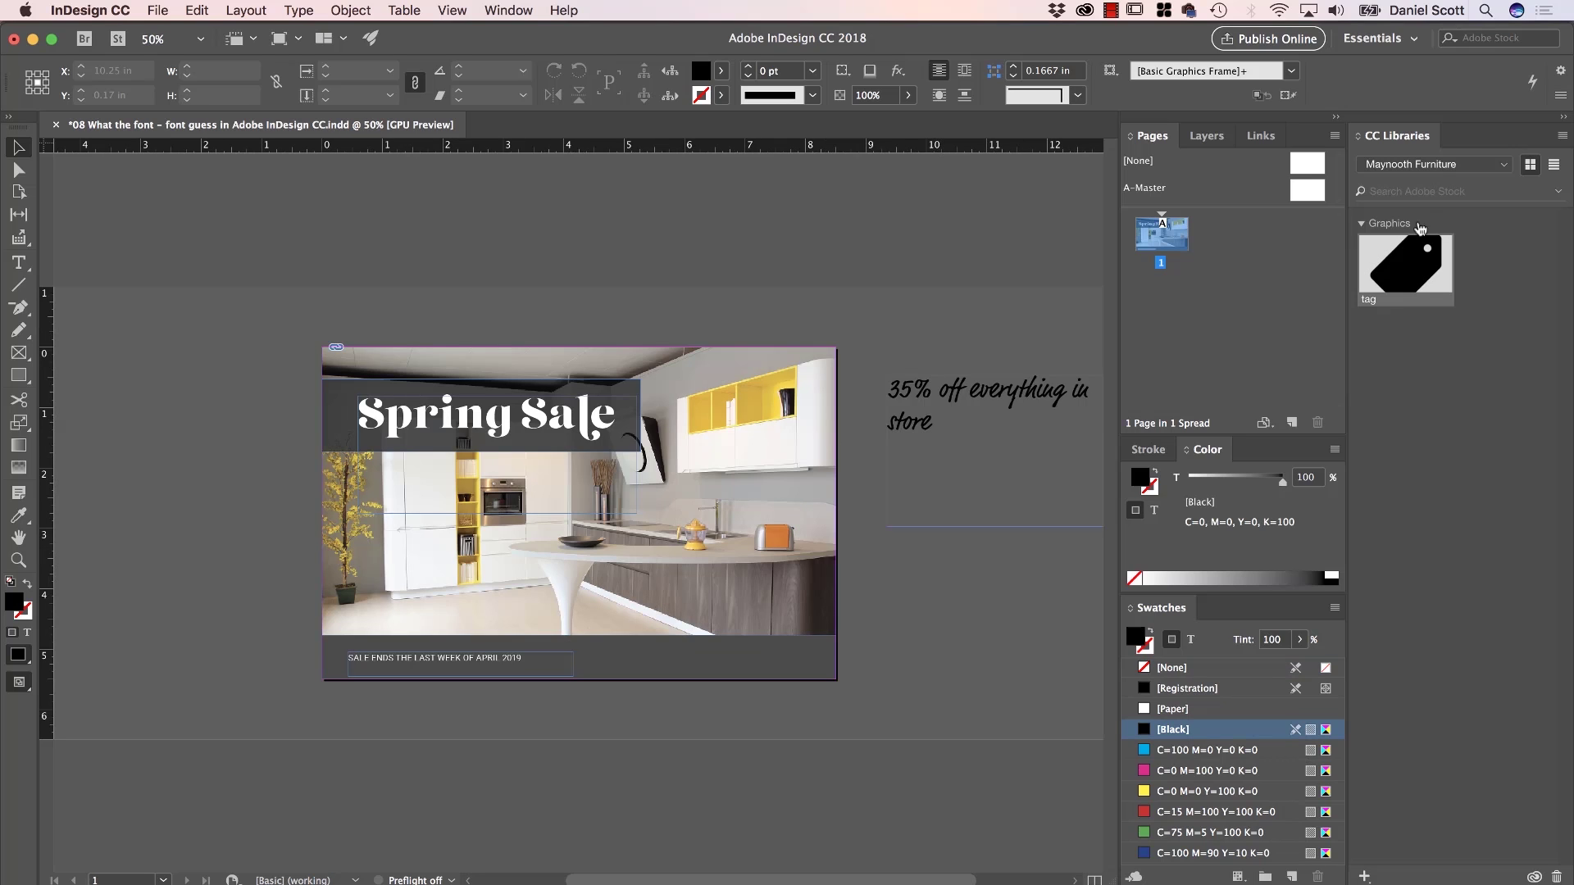
Place the library's tag graphic over the left part of the page again and shrink it to about 2.63 in square
{"action": "right_click", "coordinate": [1409, 261]}
{"action": "left_click", "coordinate": [1433, 293]}
{"action": "left_click", "coordinate": [814, 349]}
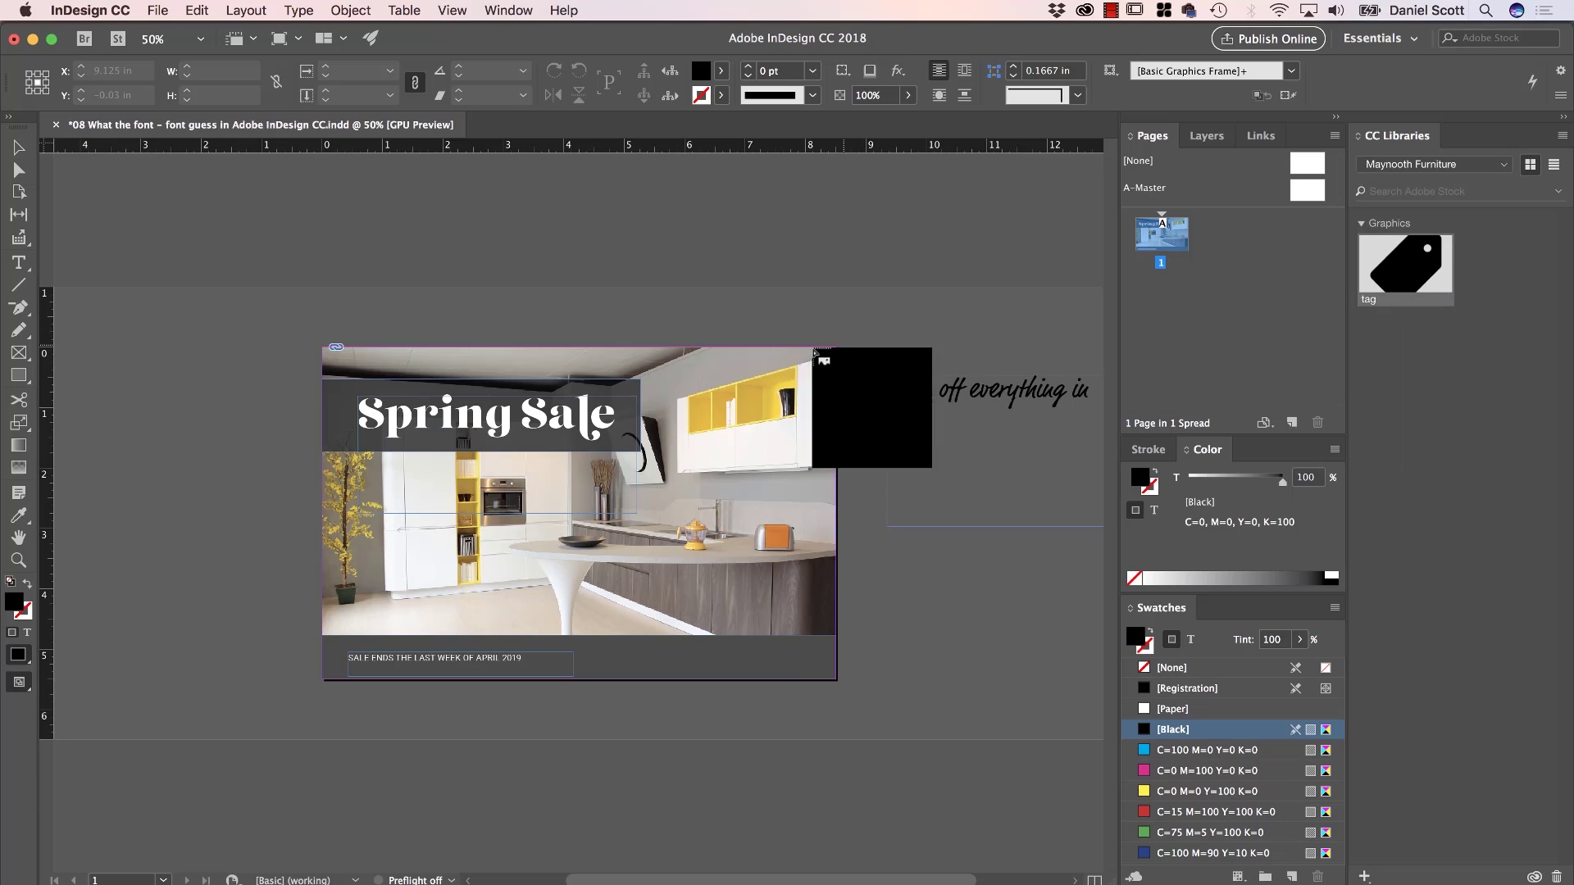
{"action": "left_click", "coordinate": [220, 349]}
{"action": "left_click_drag", "start_coordinate": [386, 477], "coordinate": [495, 623]}
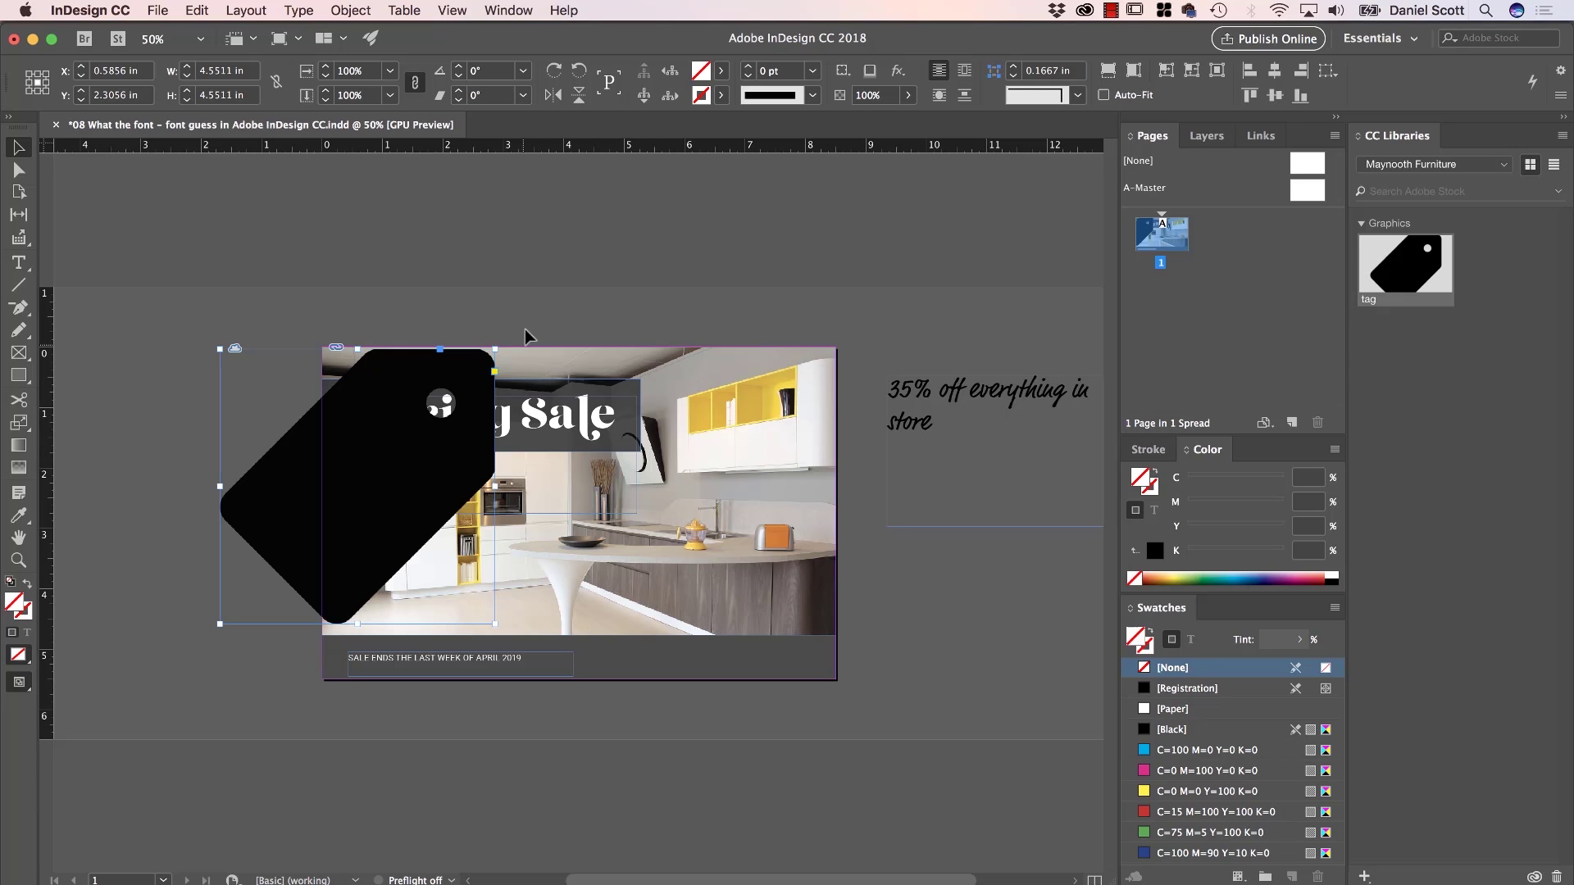
{"action": "left_click_drag", "start_coordinate": [496, 348], "coordinate": [379, 465]}
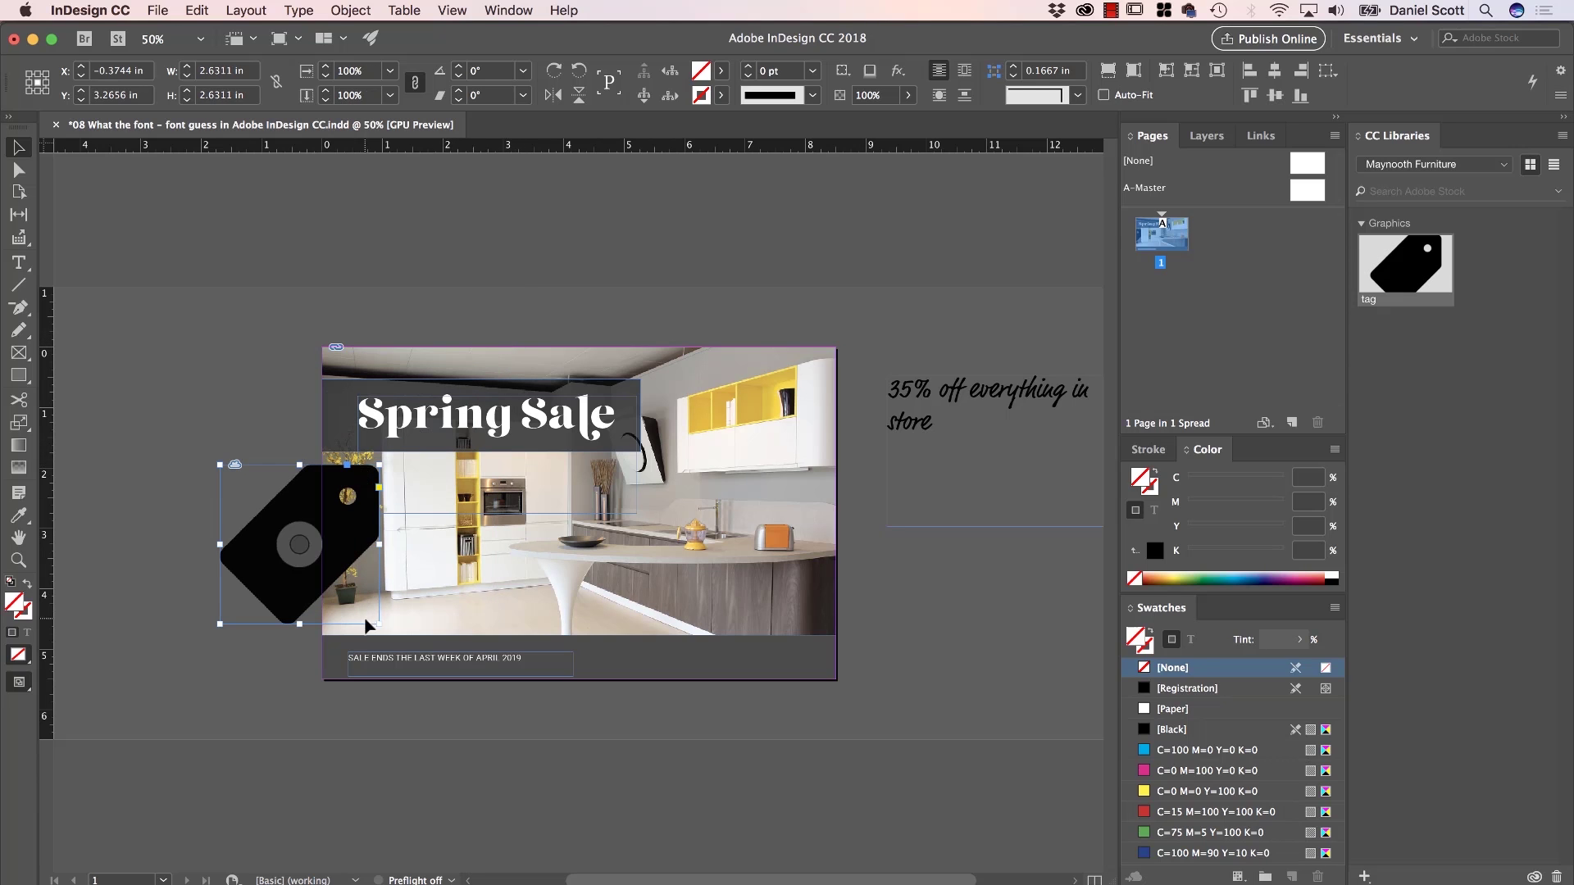
Rotate the tag to 105° and move it onto the kitchen photo below the Spring Sale heading
{"action": "left_click_drag", "start_coordinate": [401, 566], "coordinate": [371, 464]}
{"action": "left_click_drag", "start_coordinate": [303, 551], "coordinate": [621, 566]}
{"action": "key", "text": "super+z"}
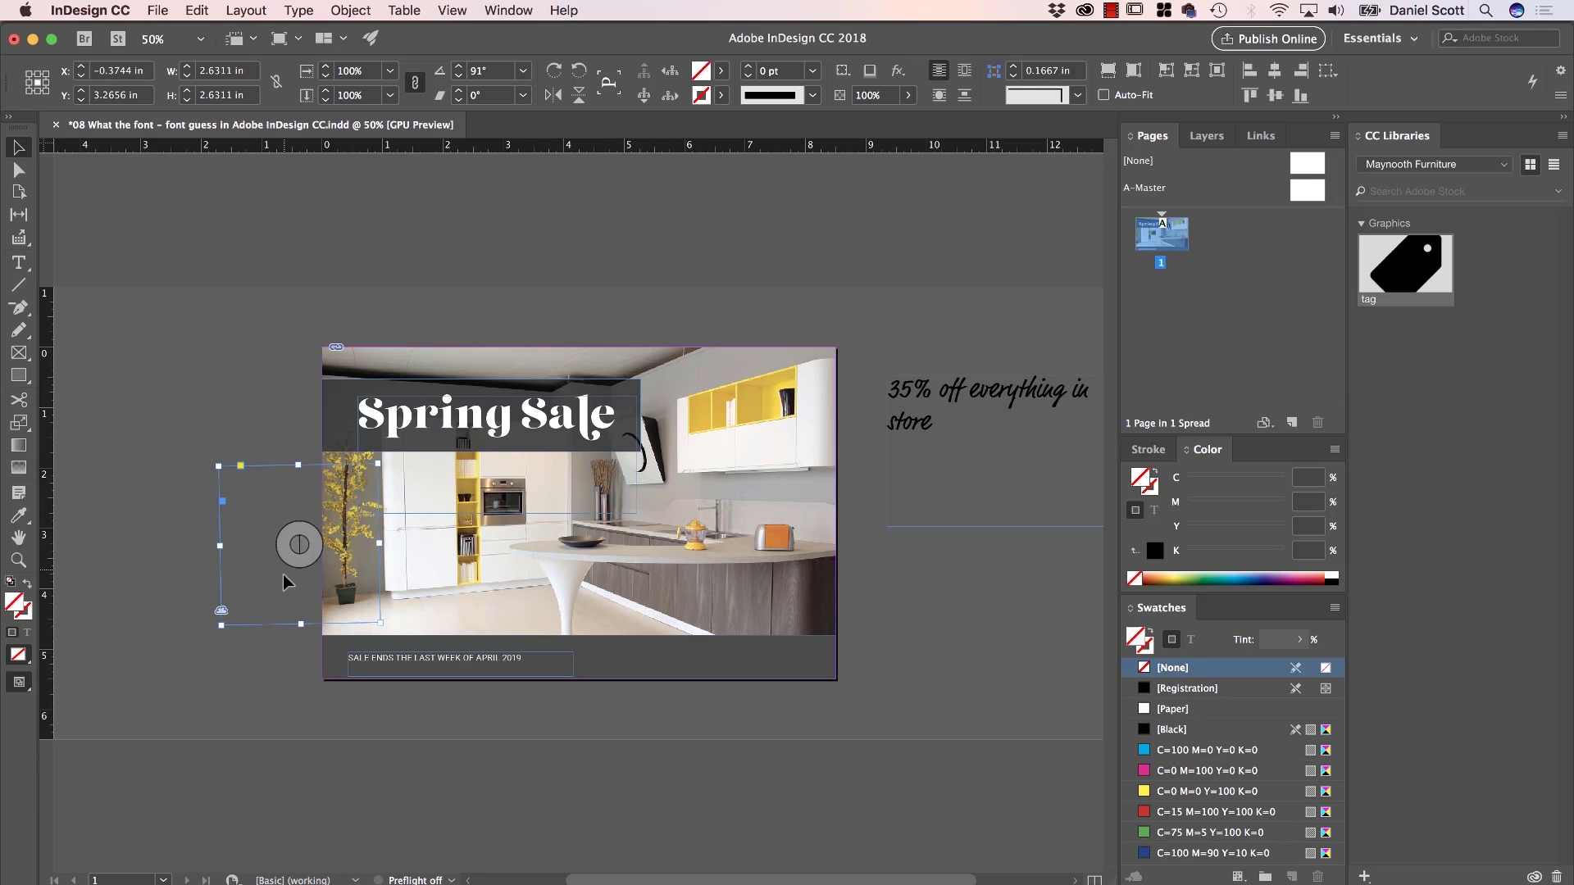
{"action": "left_click_drag", "start_coordinate": [293, 525], "coordinate": [648, 534]}
{"action": "left_click_drag", "start_coordinate": [744, 649], "coordinate": [742, 623]}
{"action": "left_click_drag", "start_coordinate": [656, 557], "coordinate": [690, 555]}
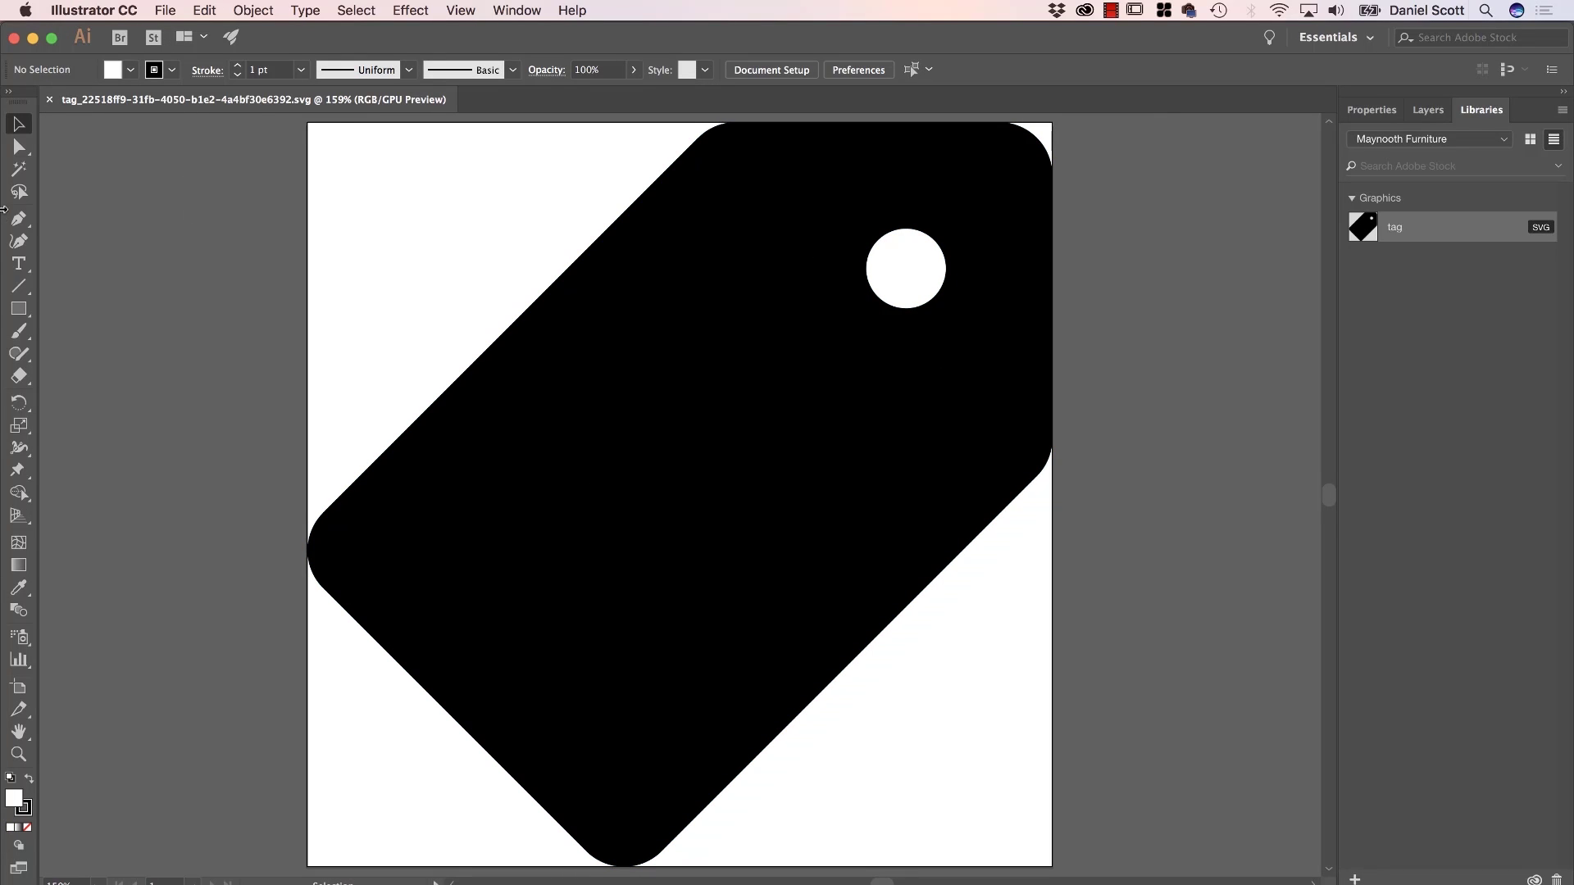
In Illustrator, fill the tag shape with green (C 61.96, M 0, Y 100, K 0), save the graphic and view the library
{"action": "left_click", "coordinate": [20, 145]}
{"action": "left_click", "coordinate": [703, 369]}
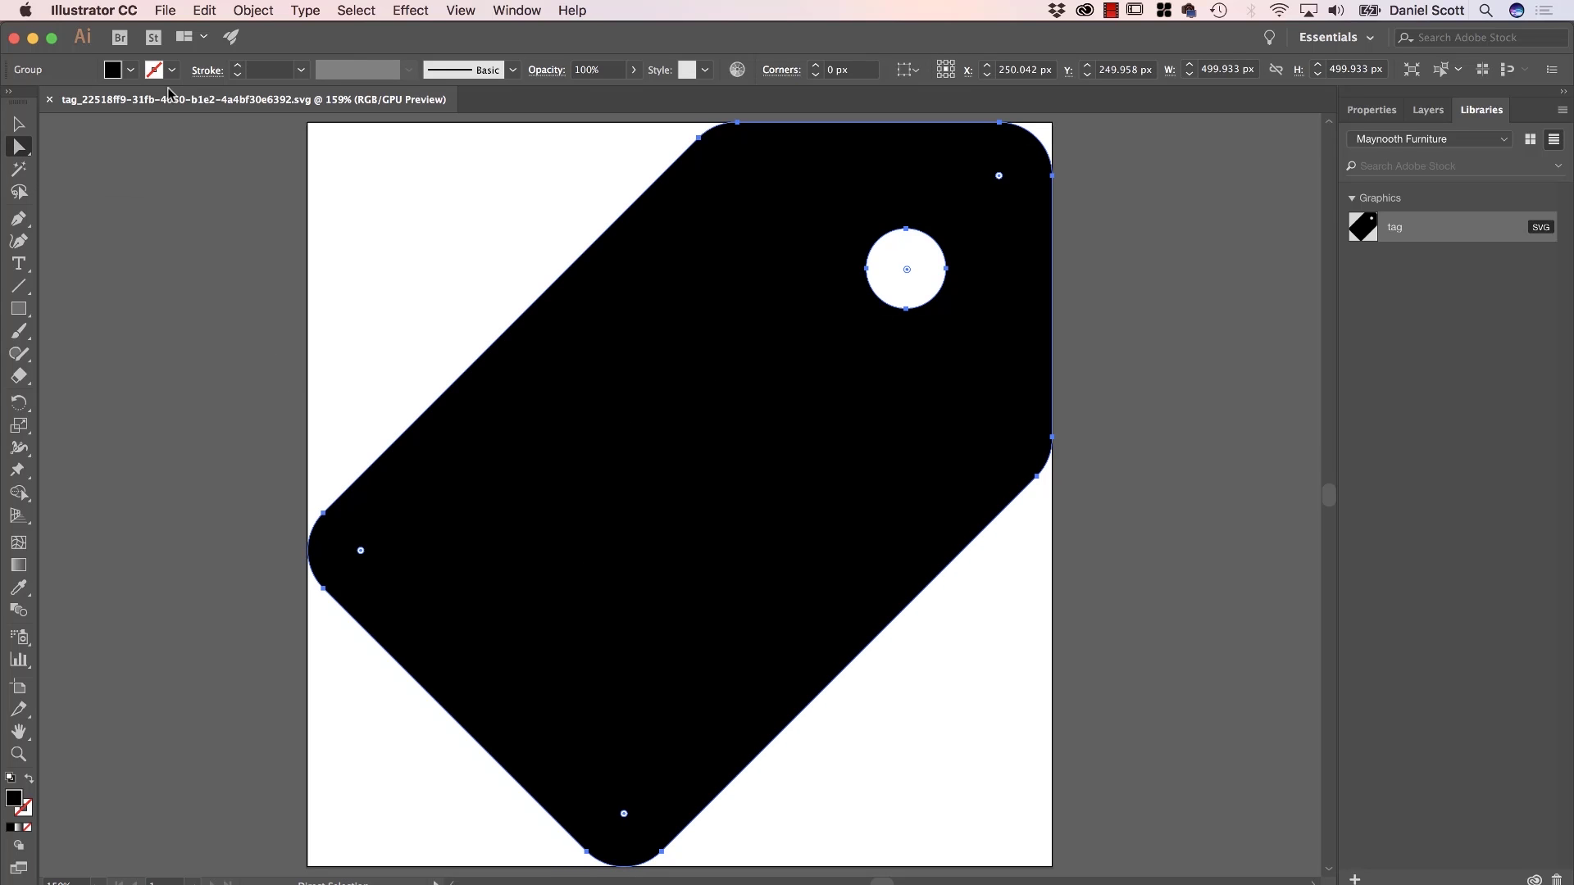
{"action": "left_click", "coordinate": [1367, 112]}
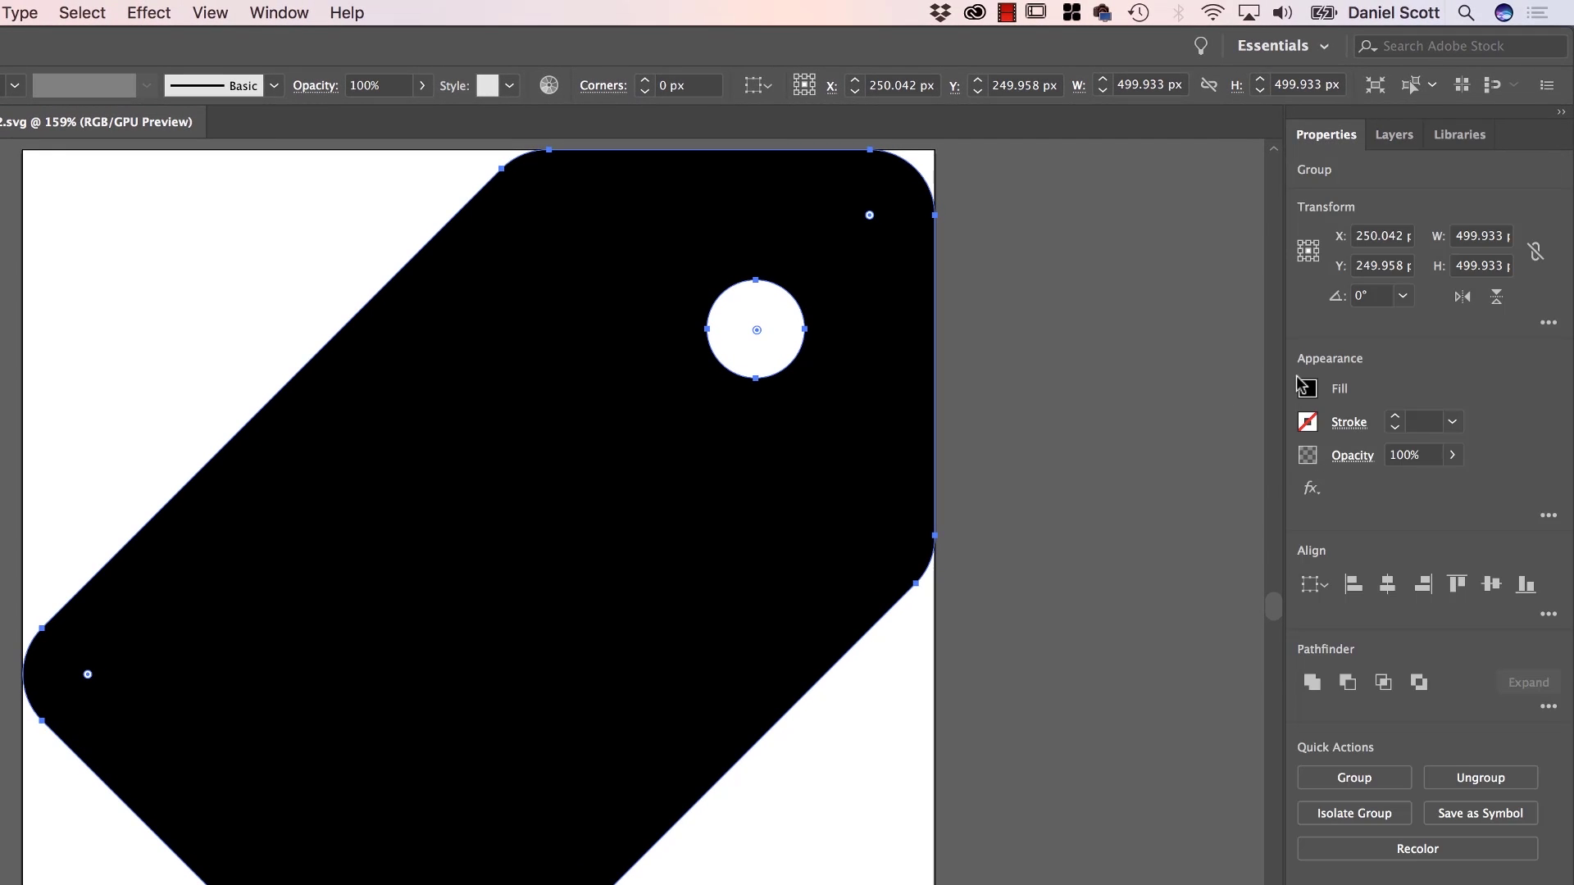
{"action": "left_click", "coordinate": [1310, 391]}
{"action": "left_click", "coordinate": [1143, 632]}
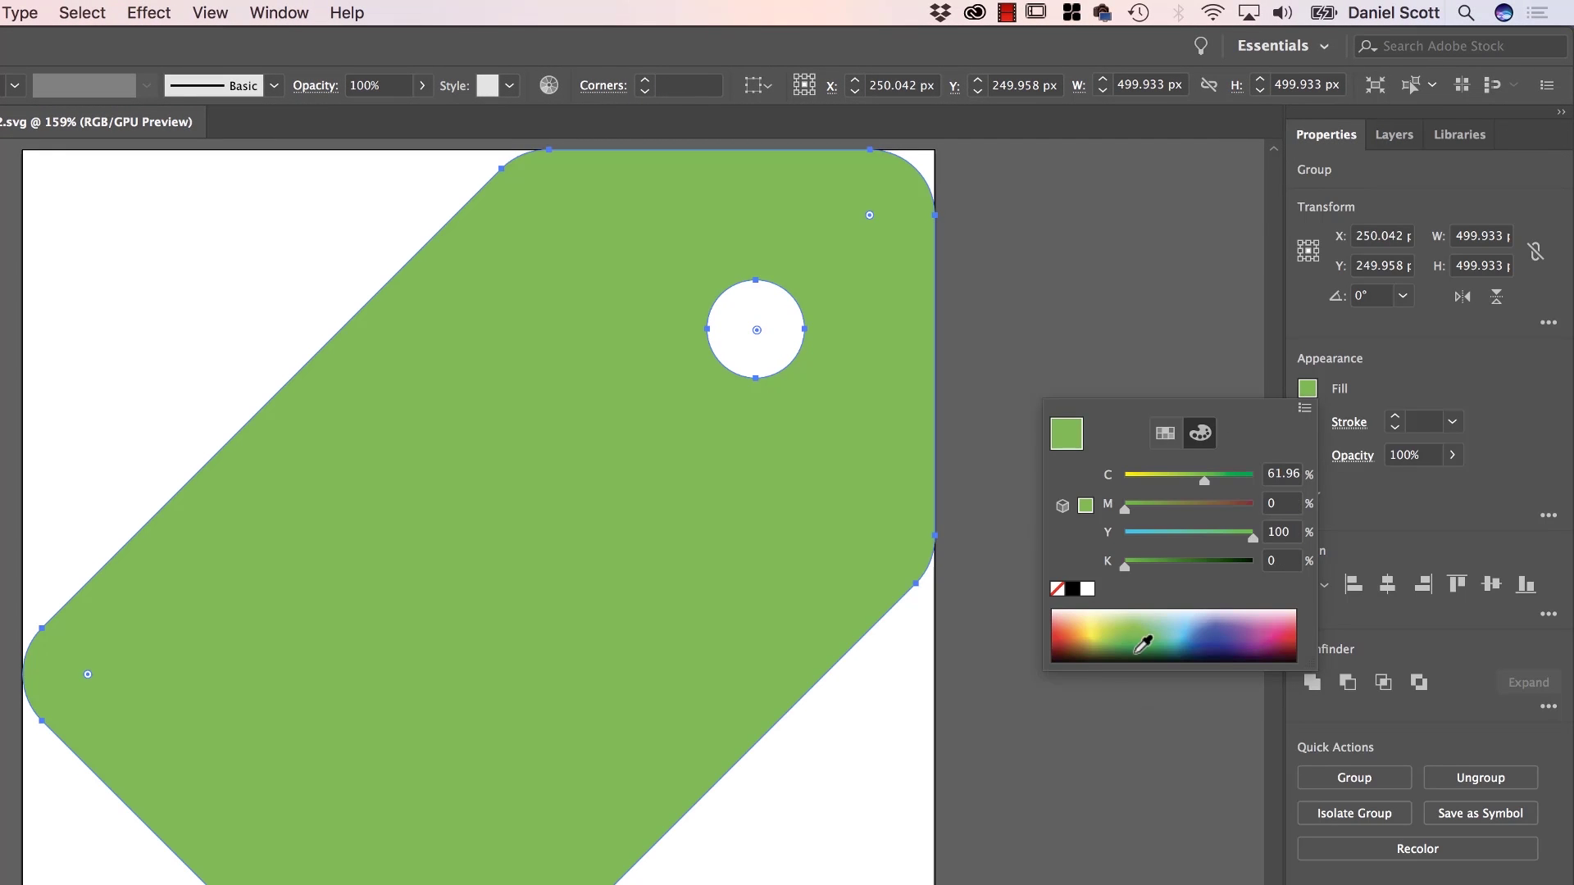
{"action": "left_click", "coordinate": [1380, 380]}
{"action": "key", "text": "super+s"}
{"action": "left_click", "coordinate": [1461, 134]}
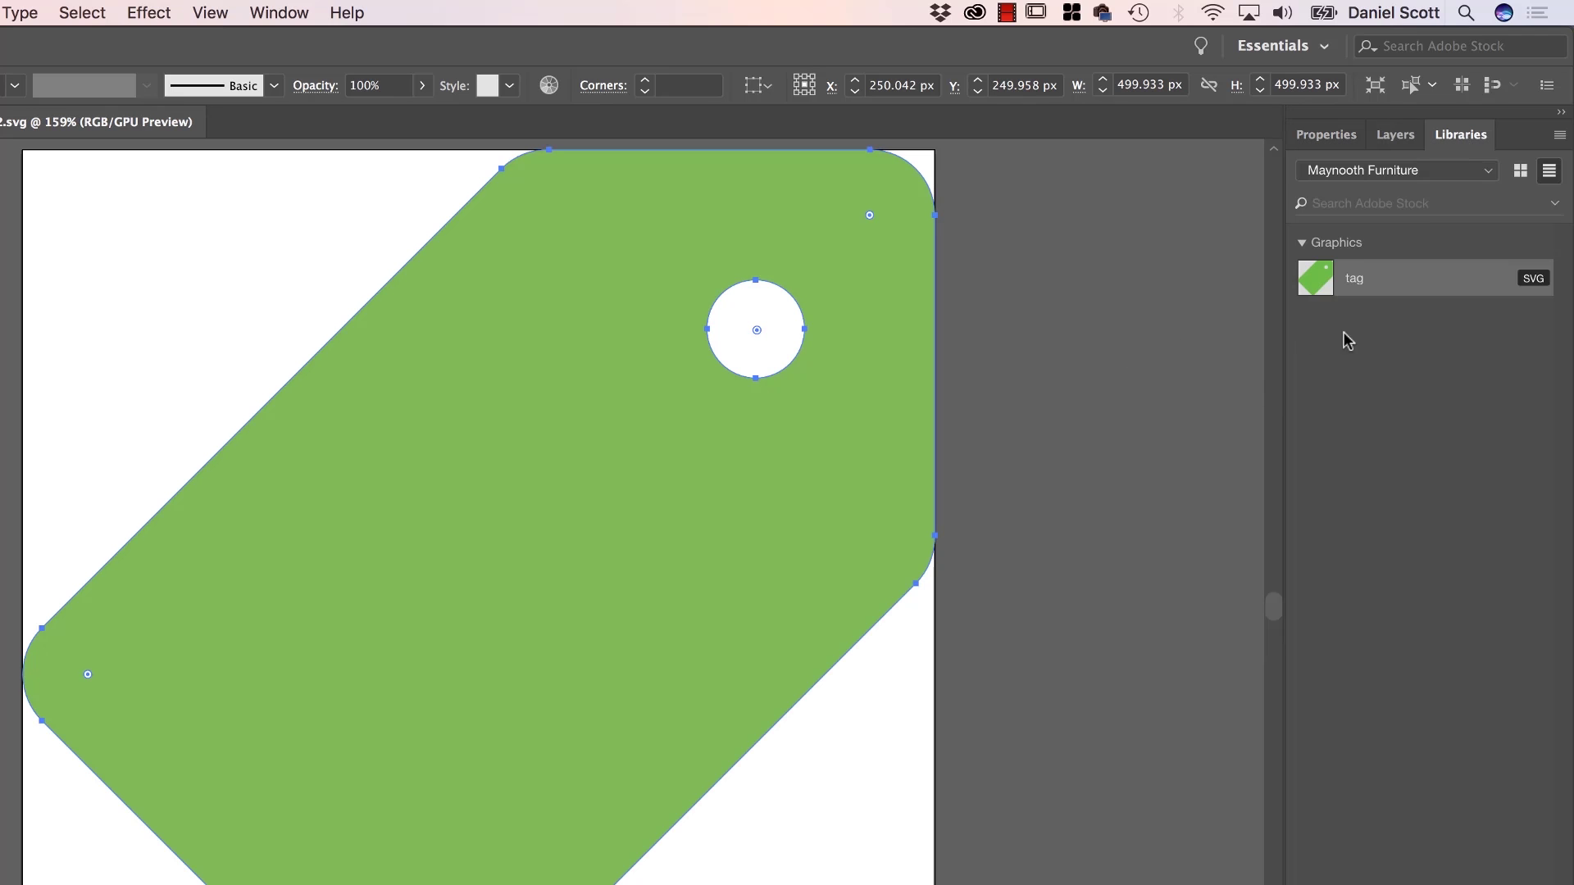
Switch back to InDesign, check the document's linked files and select the green tag on the page
{"action": "key", "text": "super+Tab"}
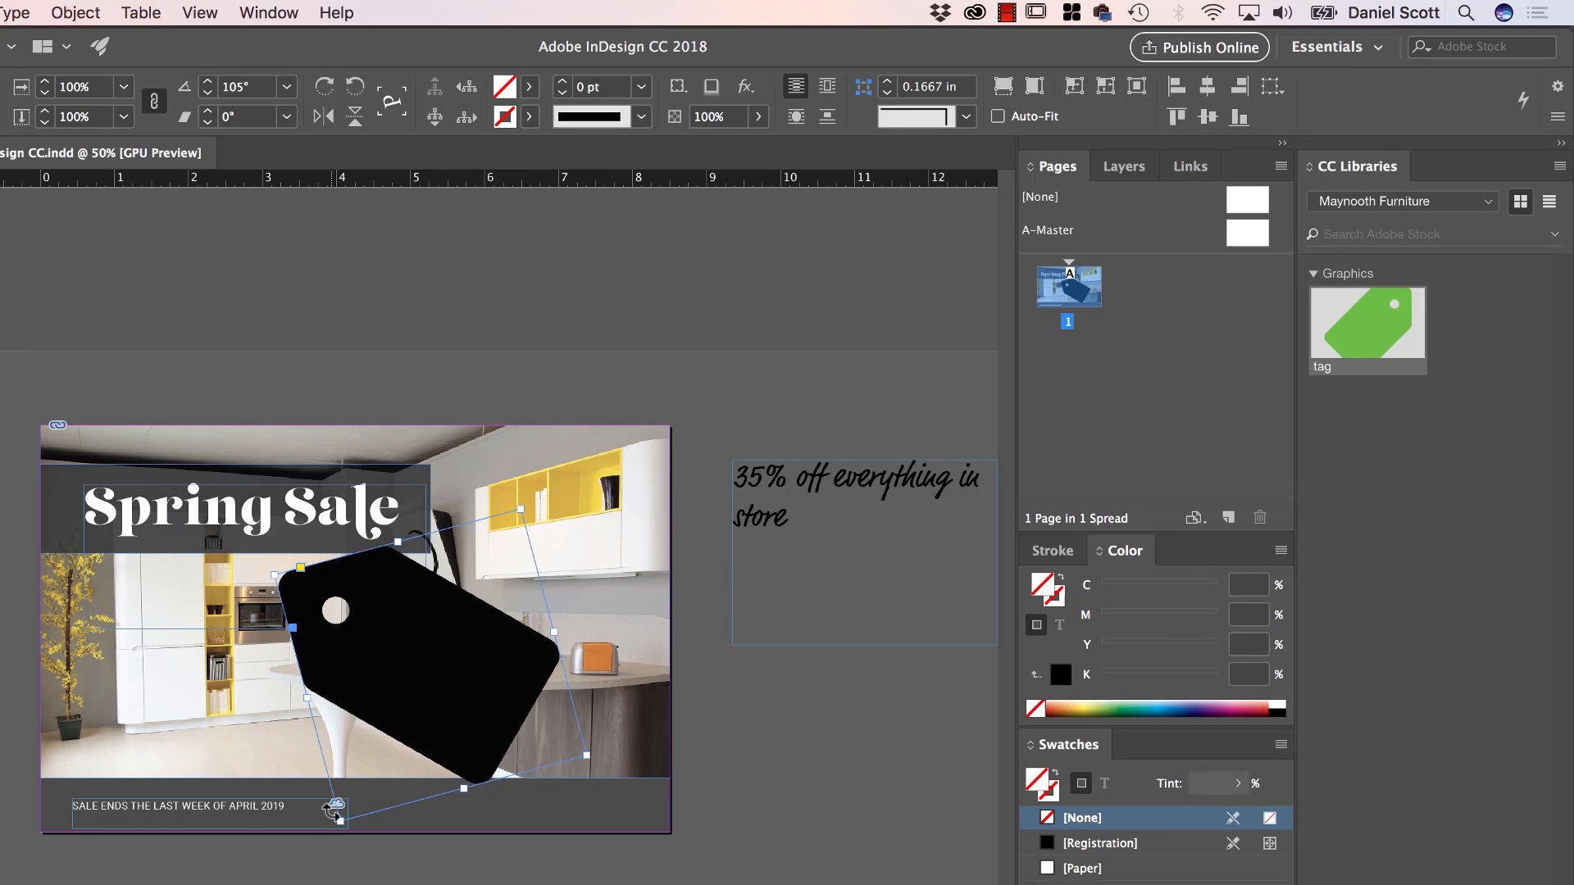
{"action": "left_click", "coordinate": [1190, 167]}
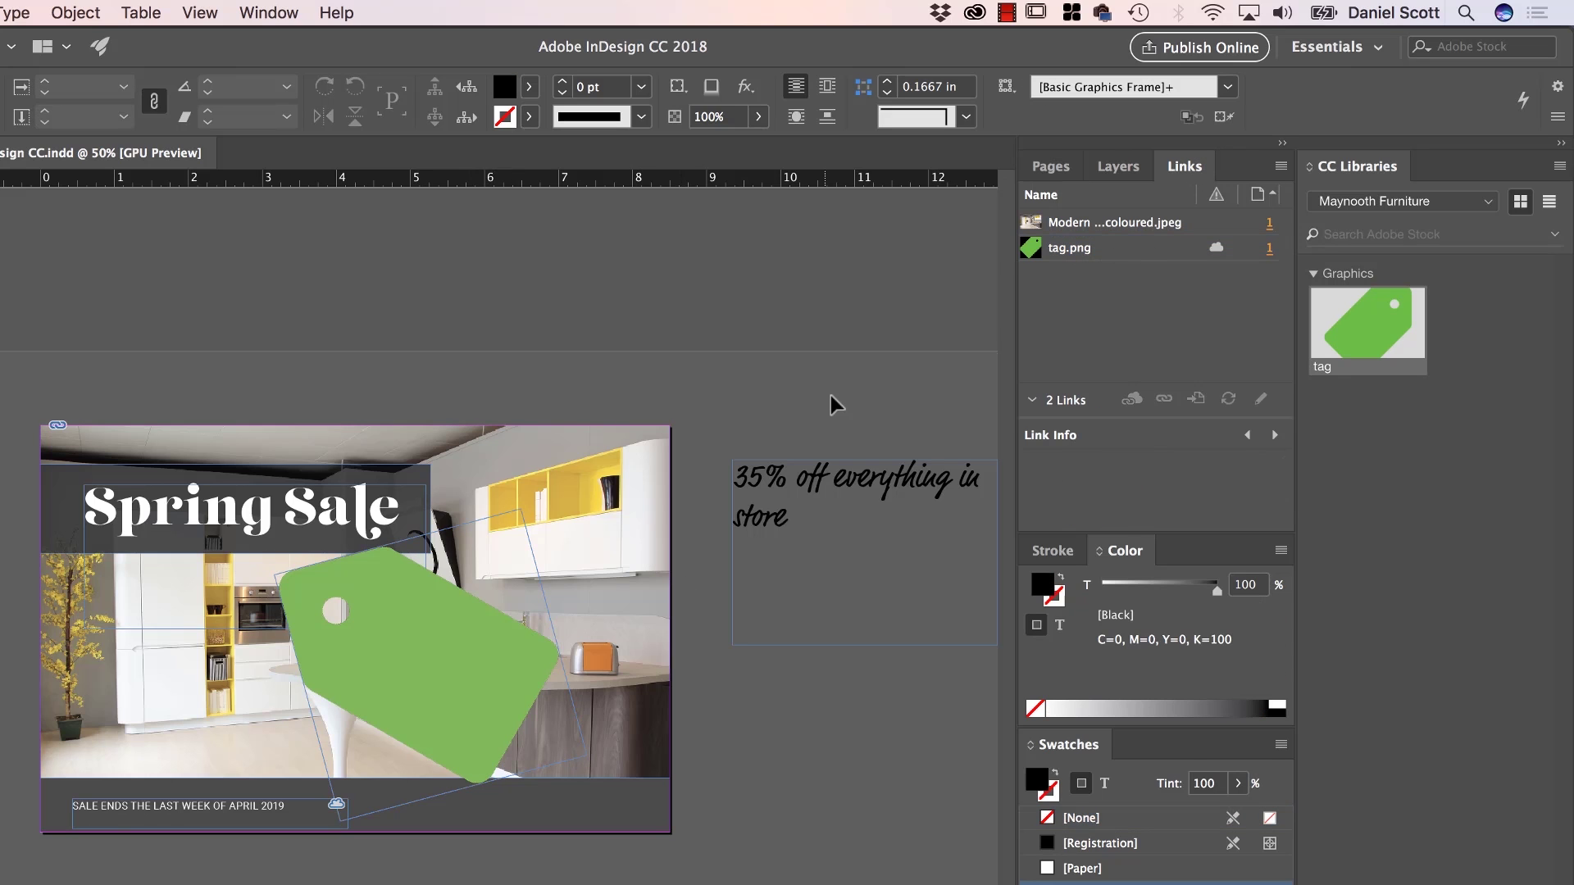
{"action": "left_click", "coordinate": [1036, 169]}
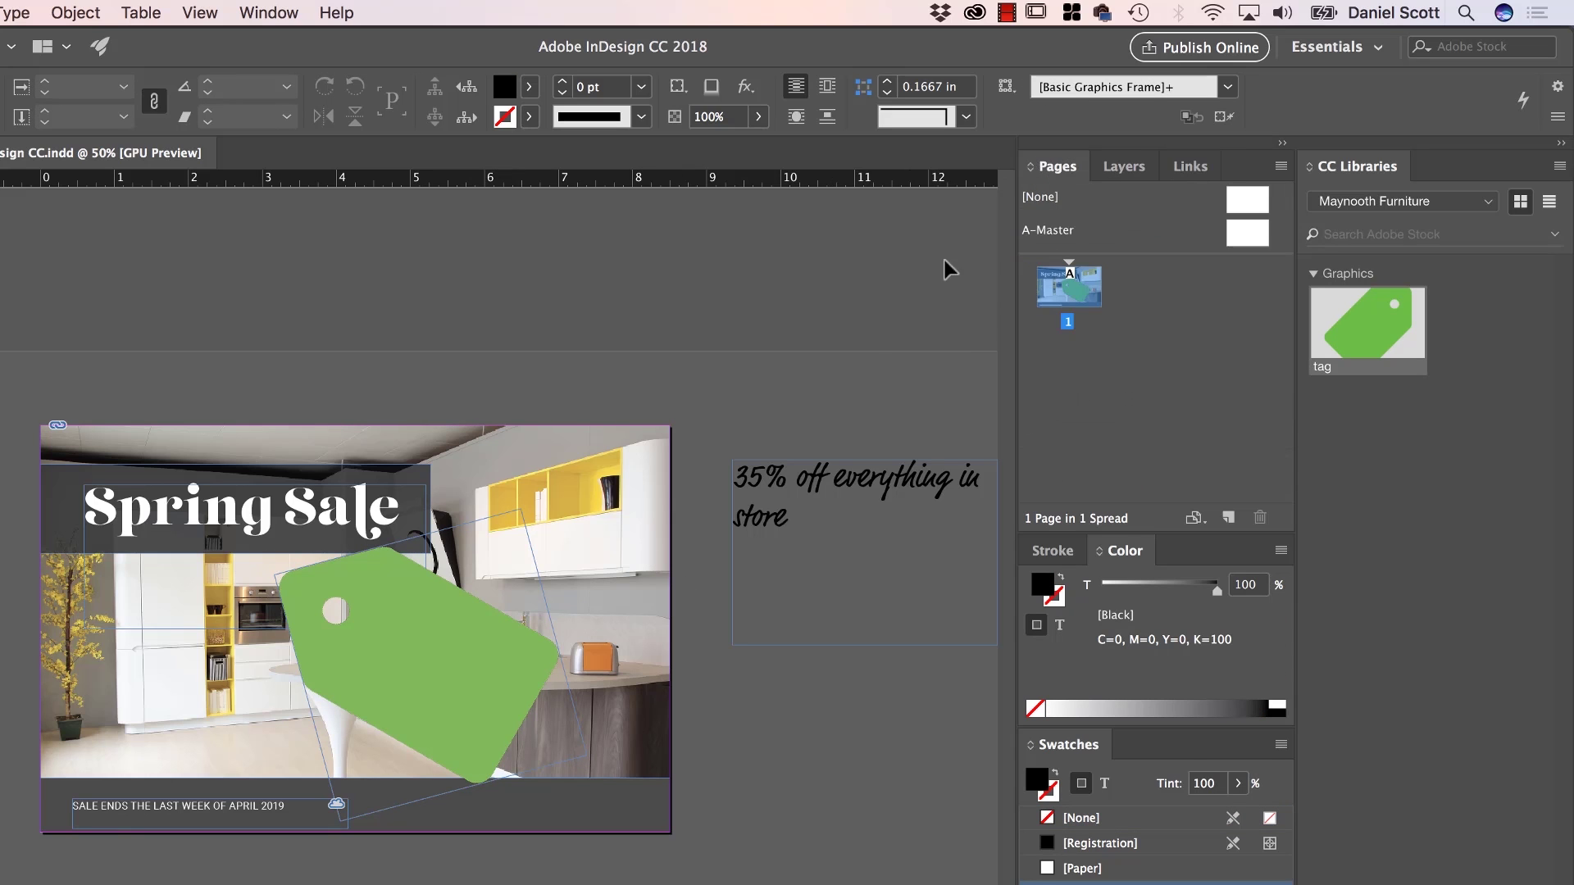
{"action": "left_click", "coordinate": [477, 752]}
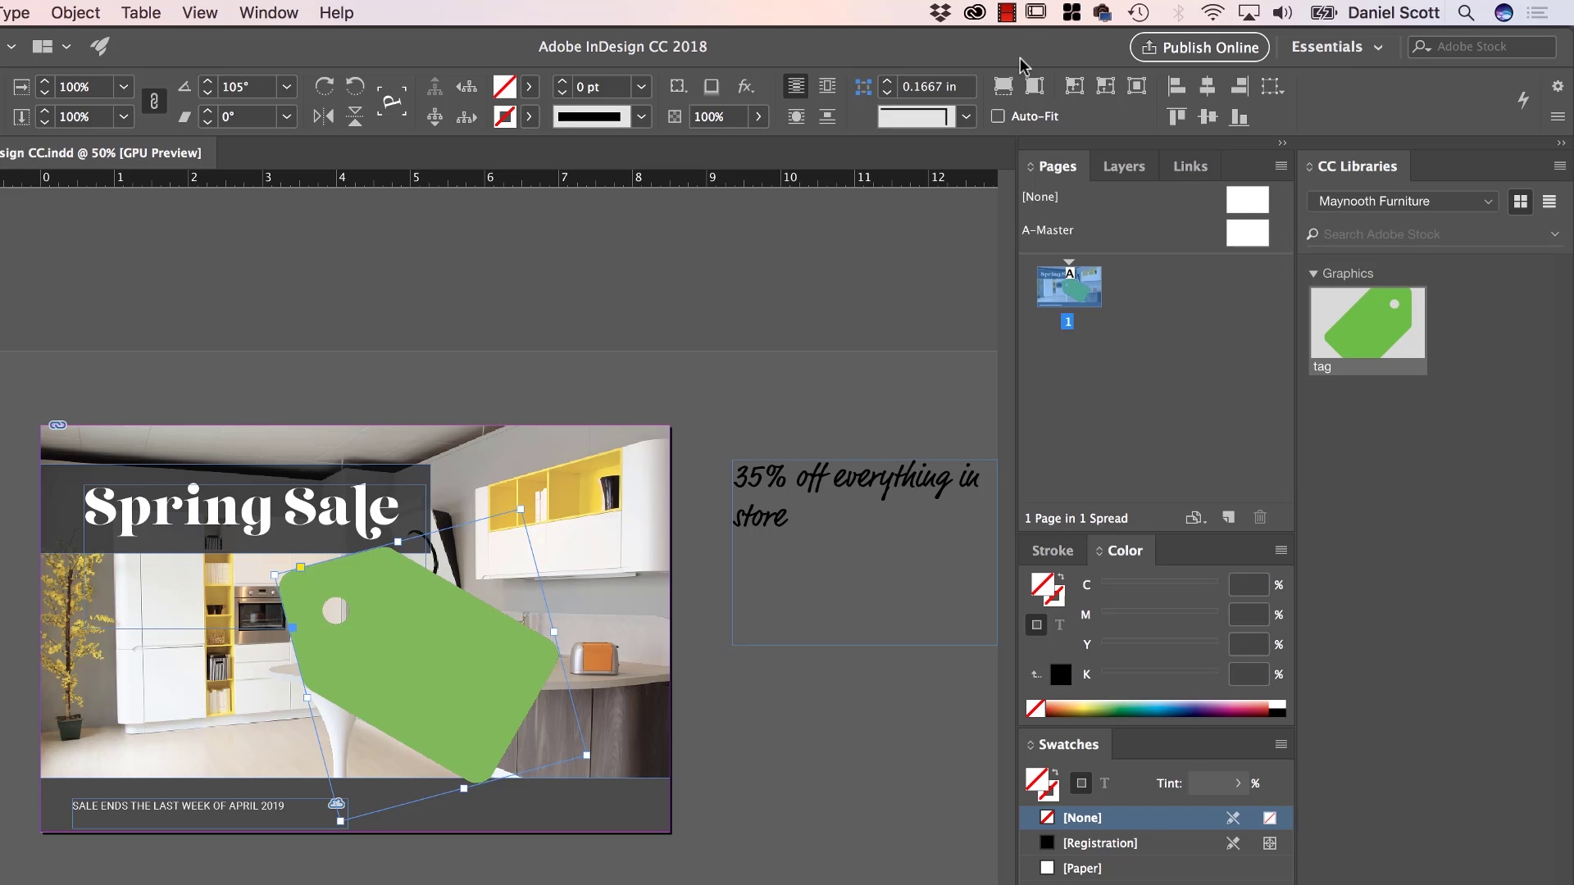
Open the Creative Cloud desktop app and search the Market assets for "ui"
{"action": "left_click", "coordinate": [972, 15]}
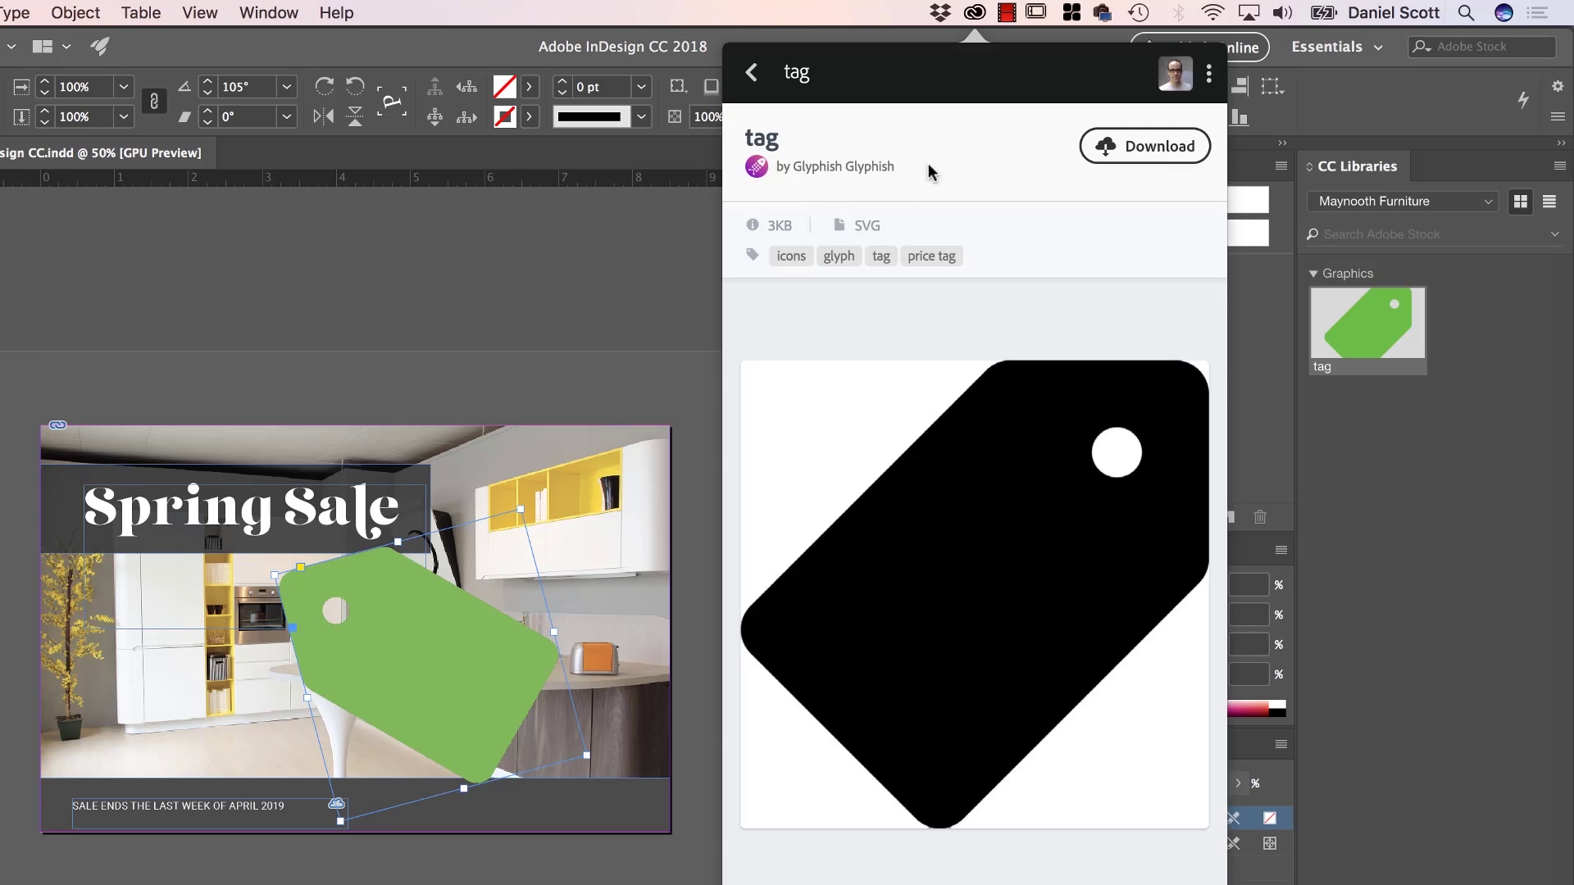
{"action": "left_click", "coordinate": [759, 75]}
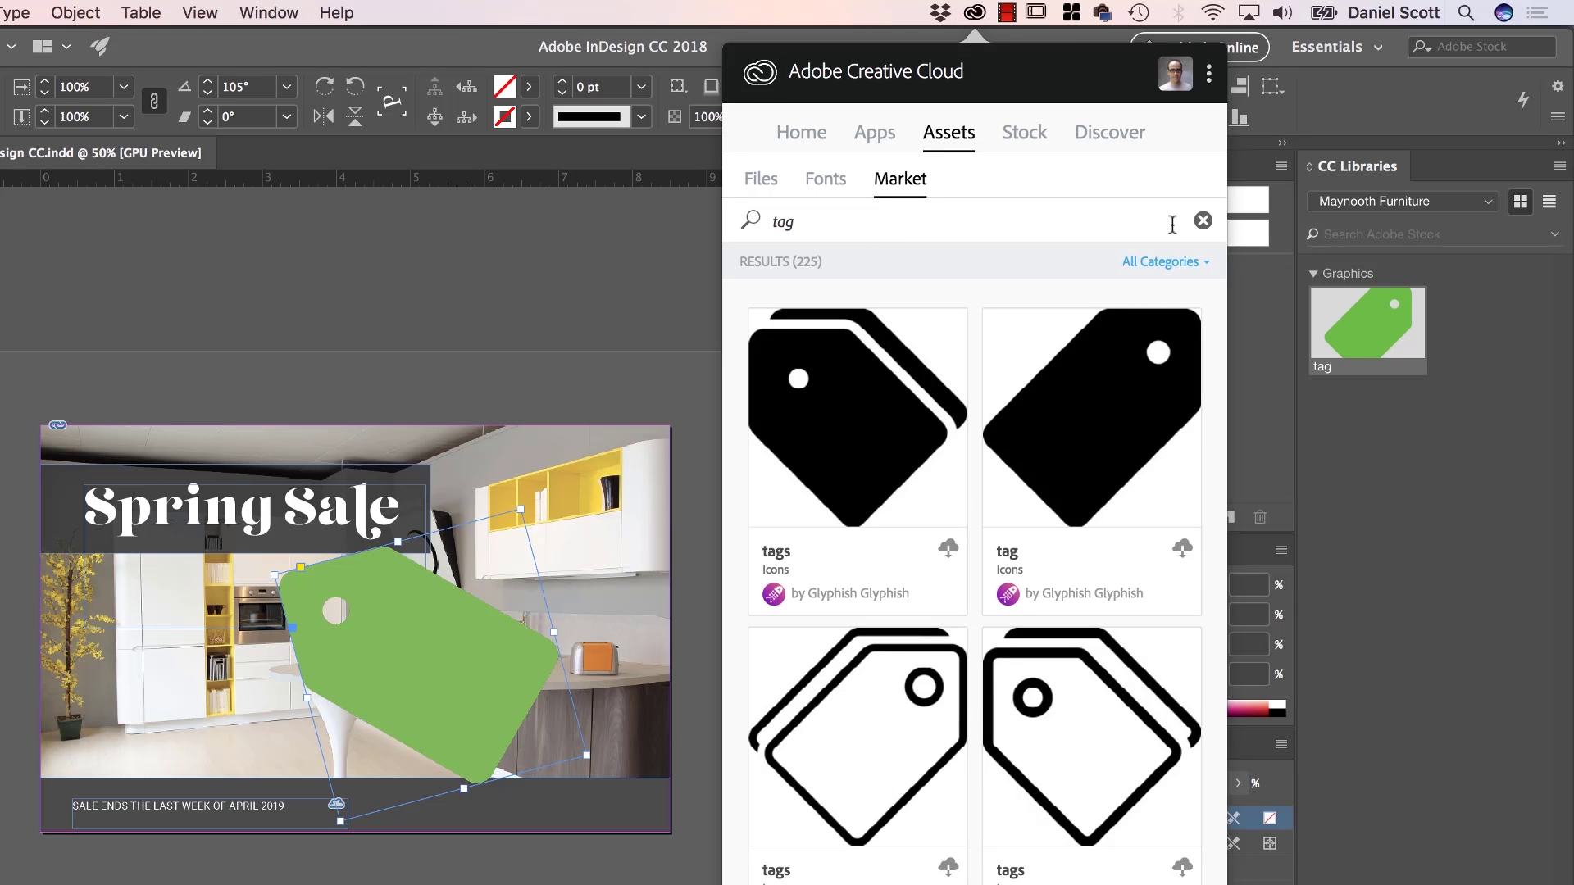
{"action": "left_click", "coordinate": [1203, 220]}
{"action": "left_click", "coordinate": [1202, 223]}
{"action": "type", "text": "ui"}
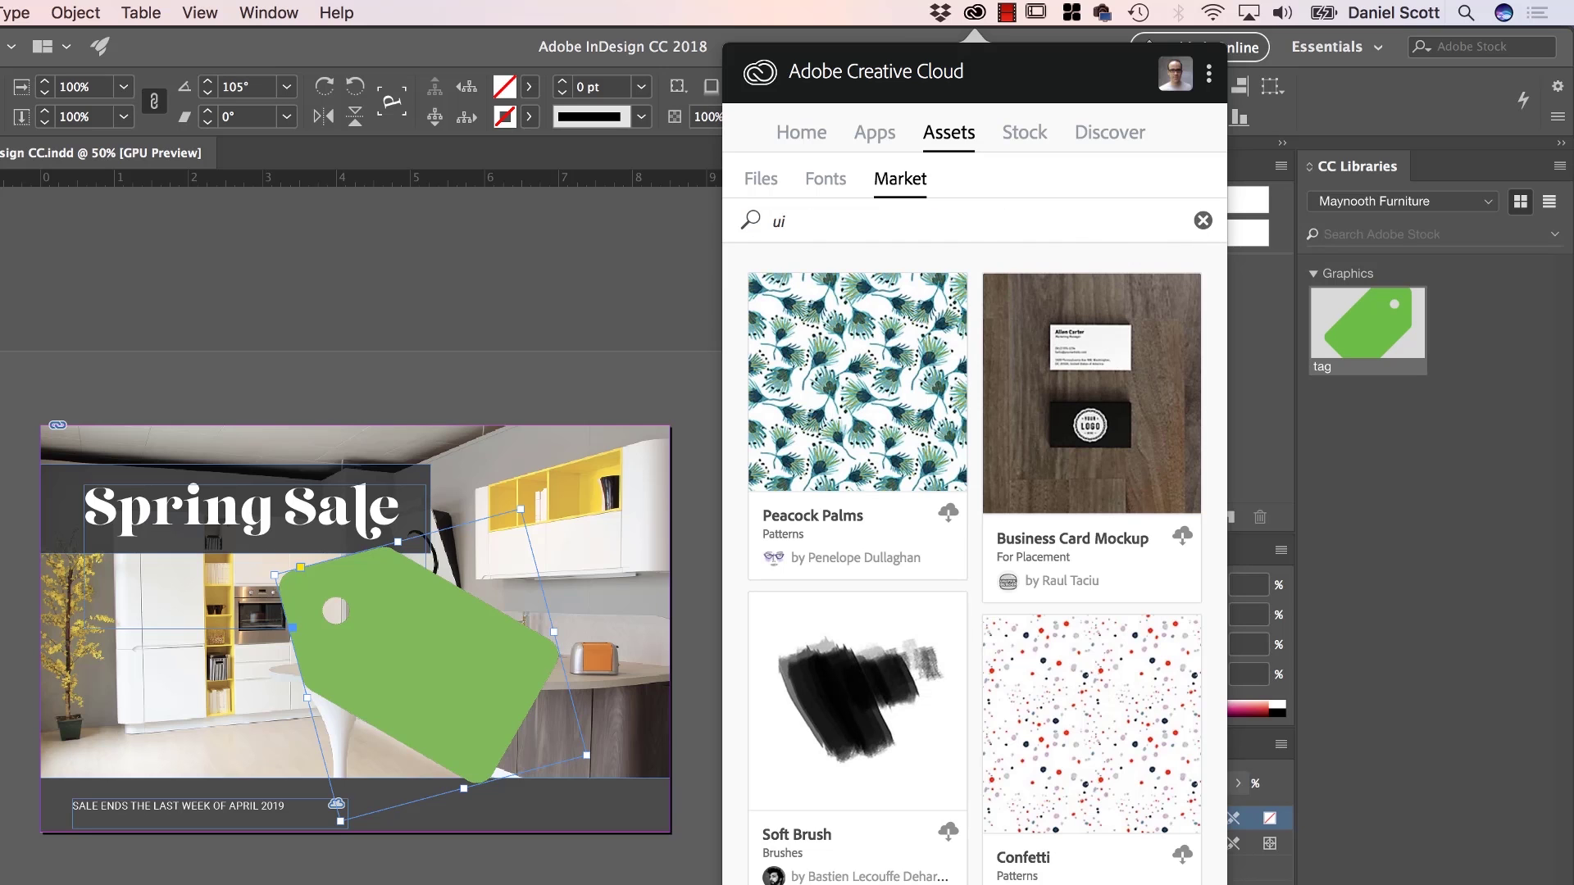
{"action": "key", "text": "Return"}
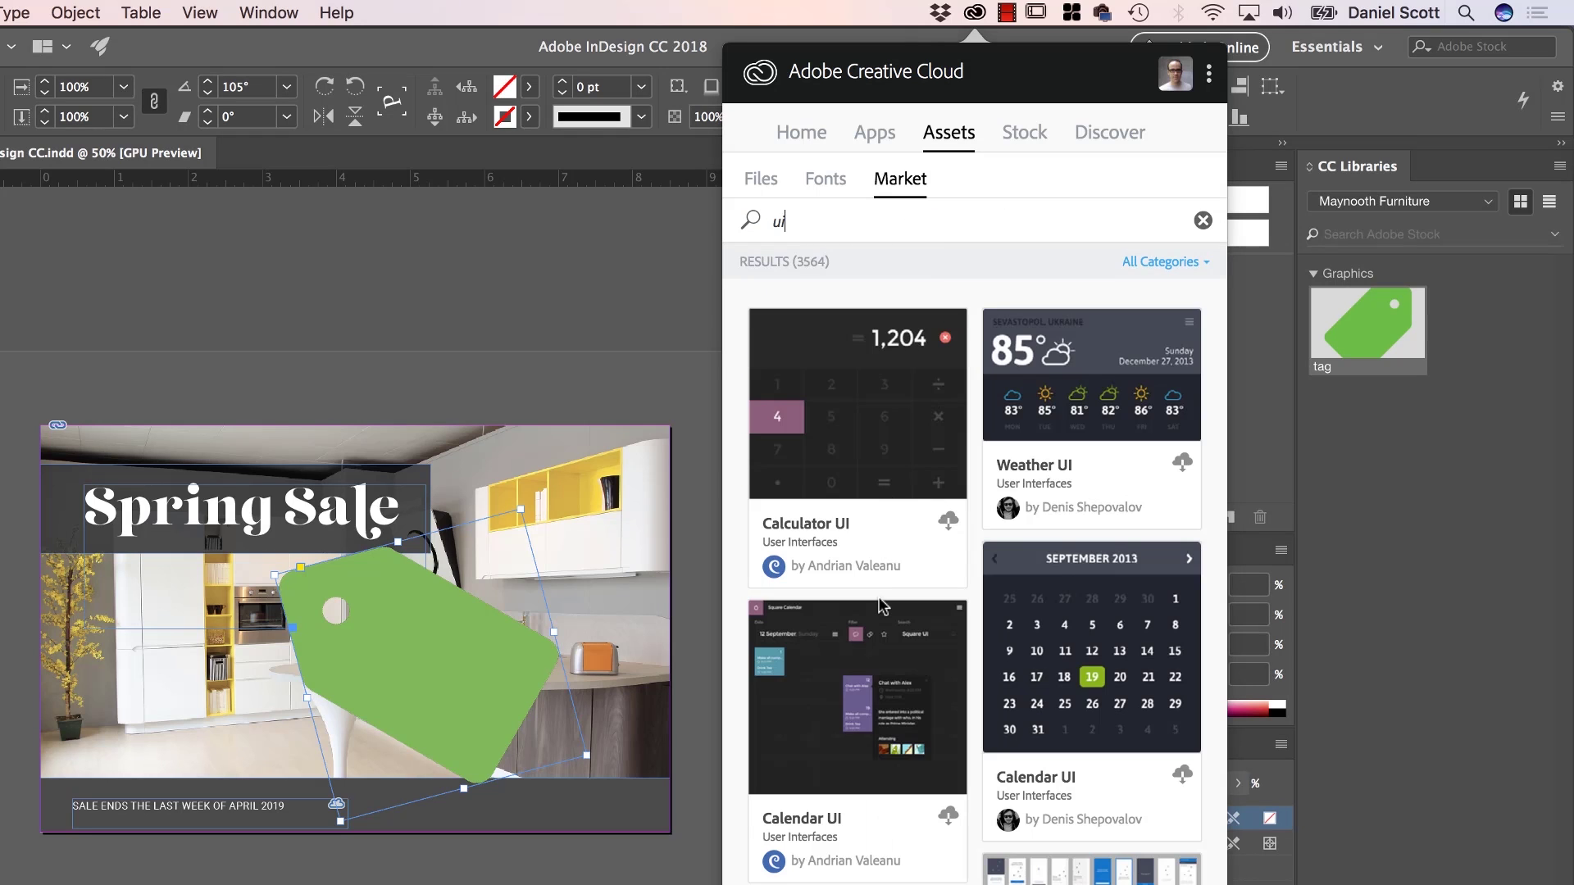
Browse the user interface assets in the Market search results
{"action": "scroll", "coordinate": [881, 607], "scroll_direction": "down", "scroll_amount": 5}
{"action": "scroll", "coordinate": [941, 811], "scroll_direction": "down", "scroll_amount": 4}
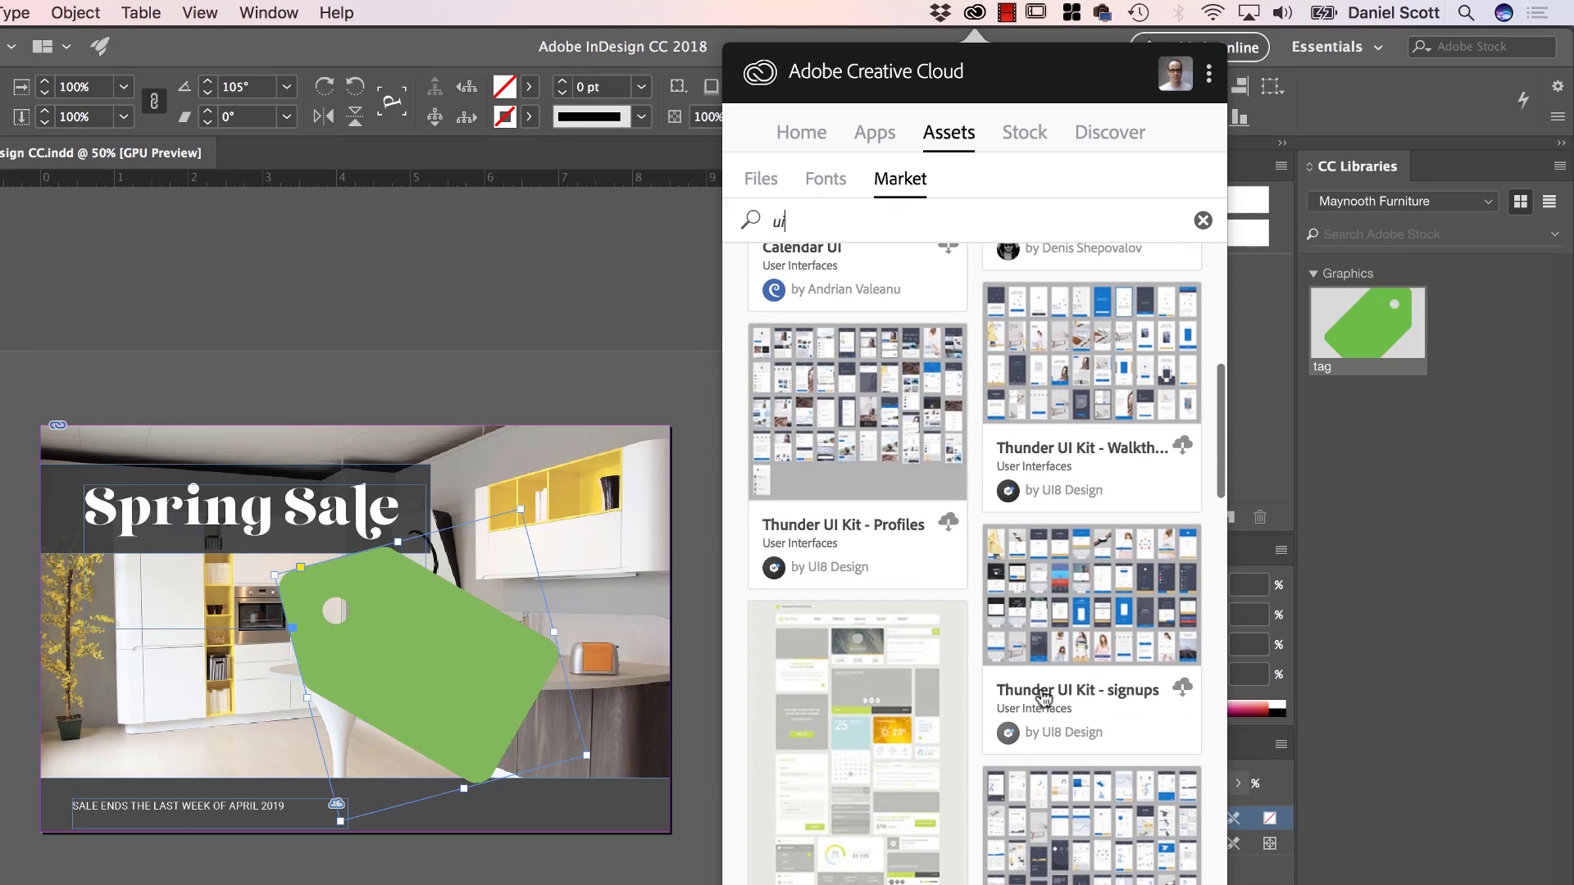
{"action": "scroll", "coordinate": [941, 604], "scroll_direction": "down", "scroll_amount": 3}
{"action": "scroll", "coordinate": [941, 604], "scroll_direction": "up", "scroll_amount": 10}
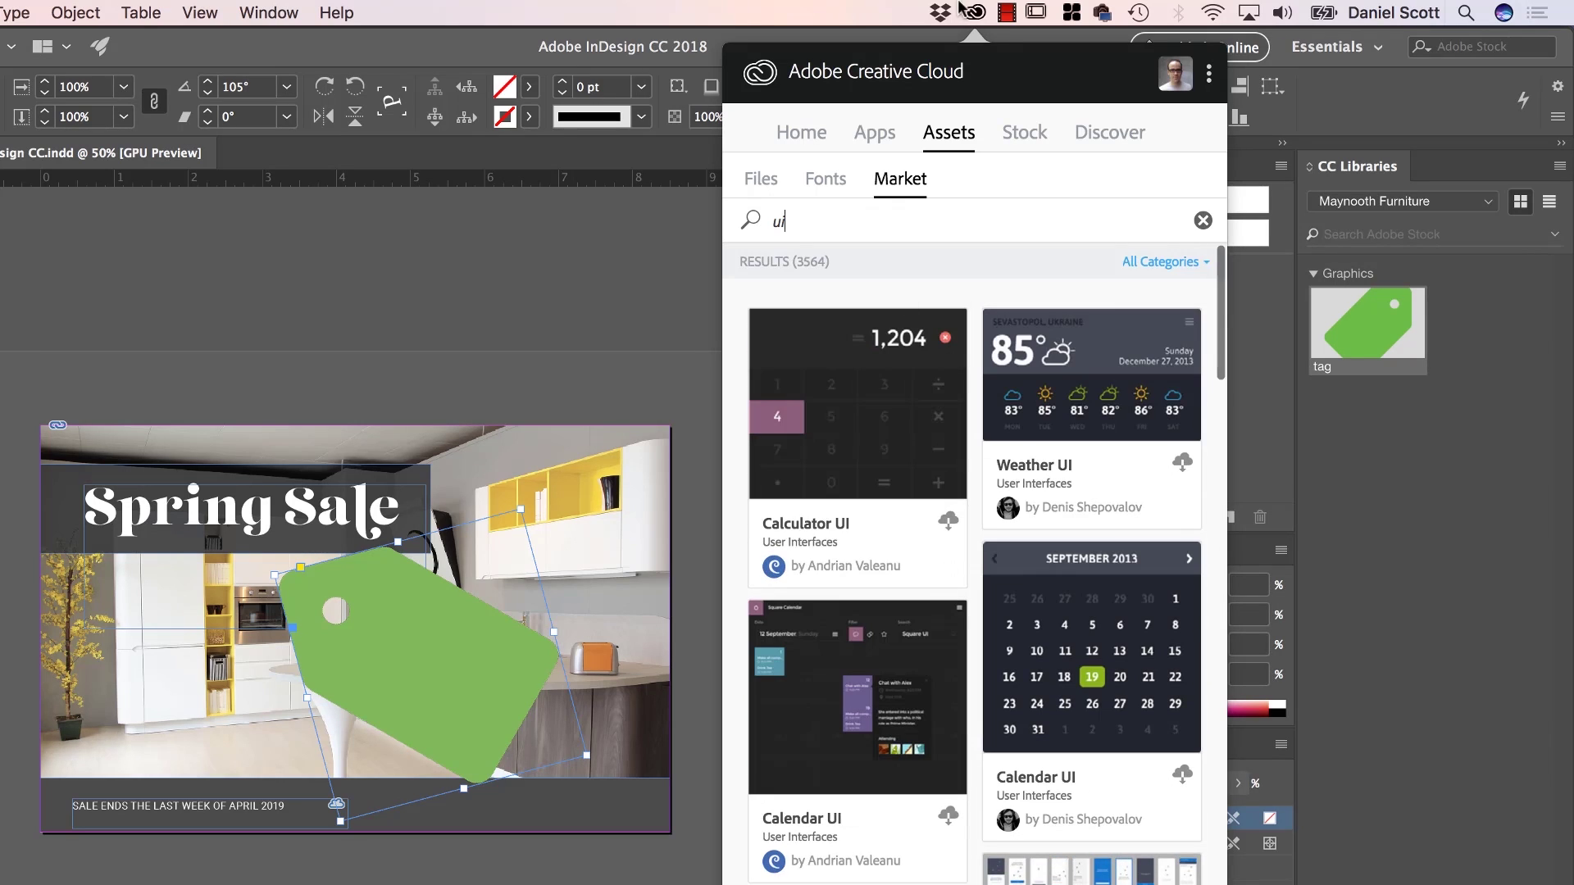
{"action": "left_click", "coordinate": [974, 12]}
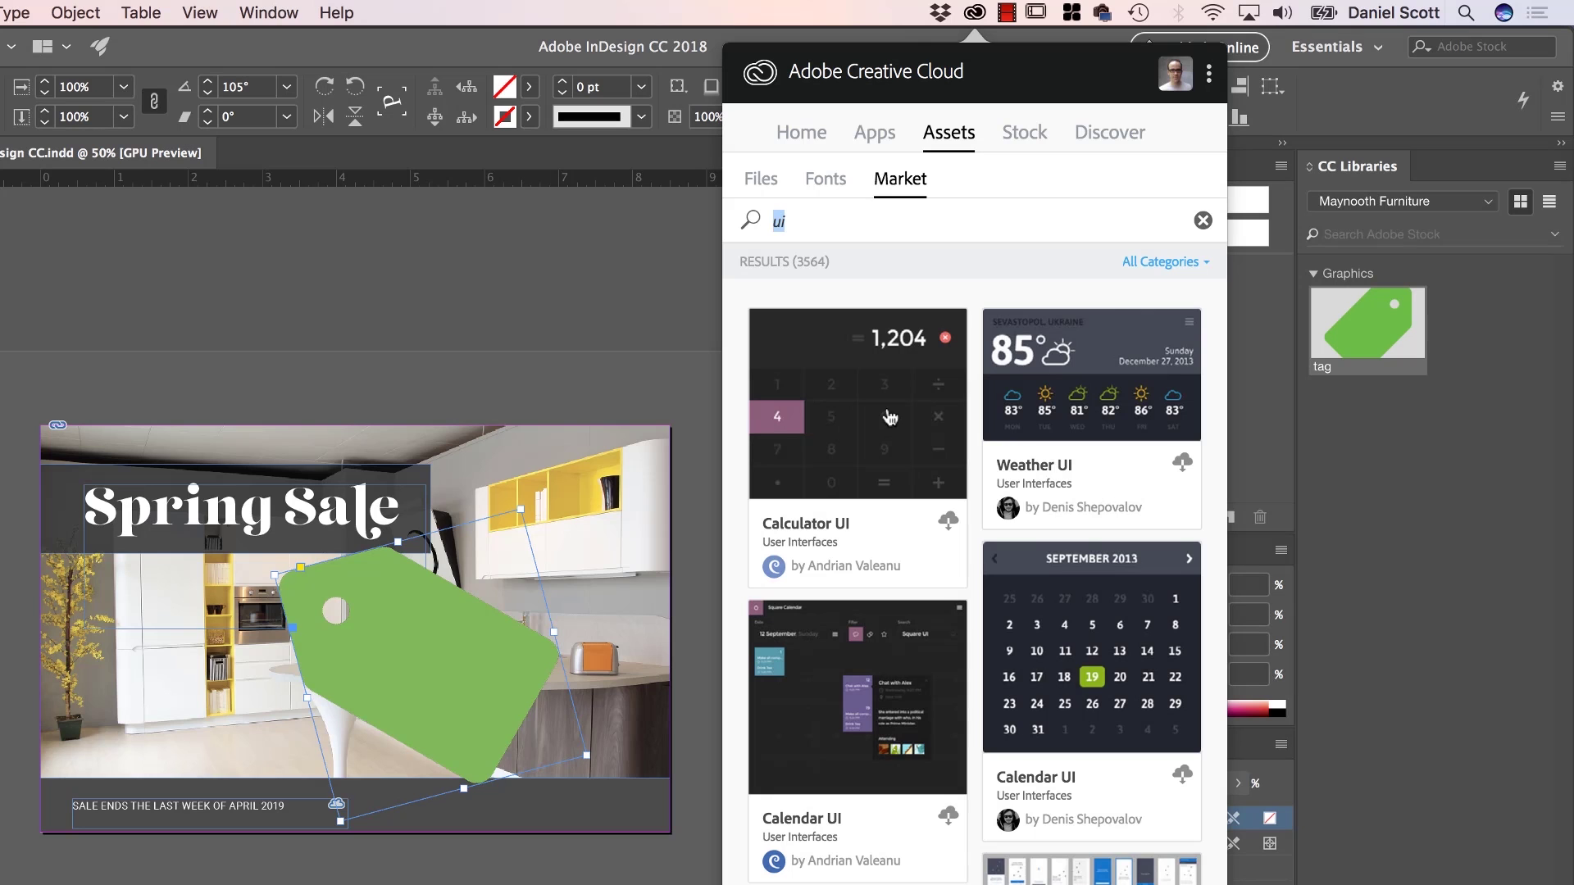
{"action": "scroll", "coordinate": [961, 631], "scroll_direction": "down", "scroll_amount": 5}
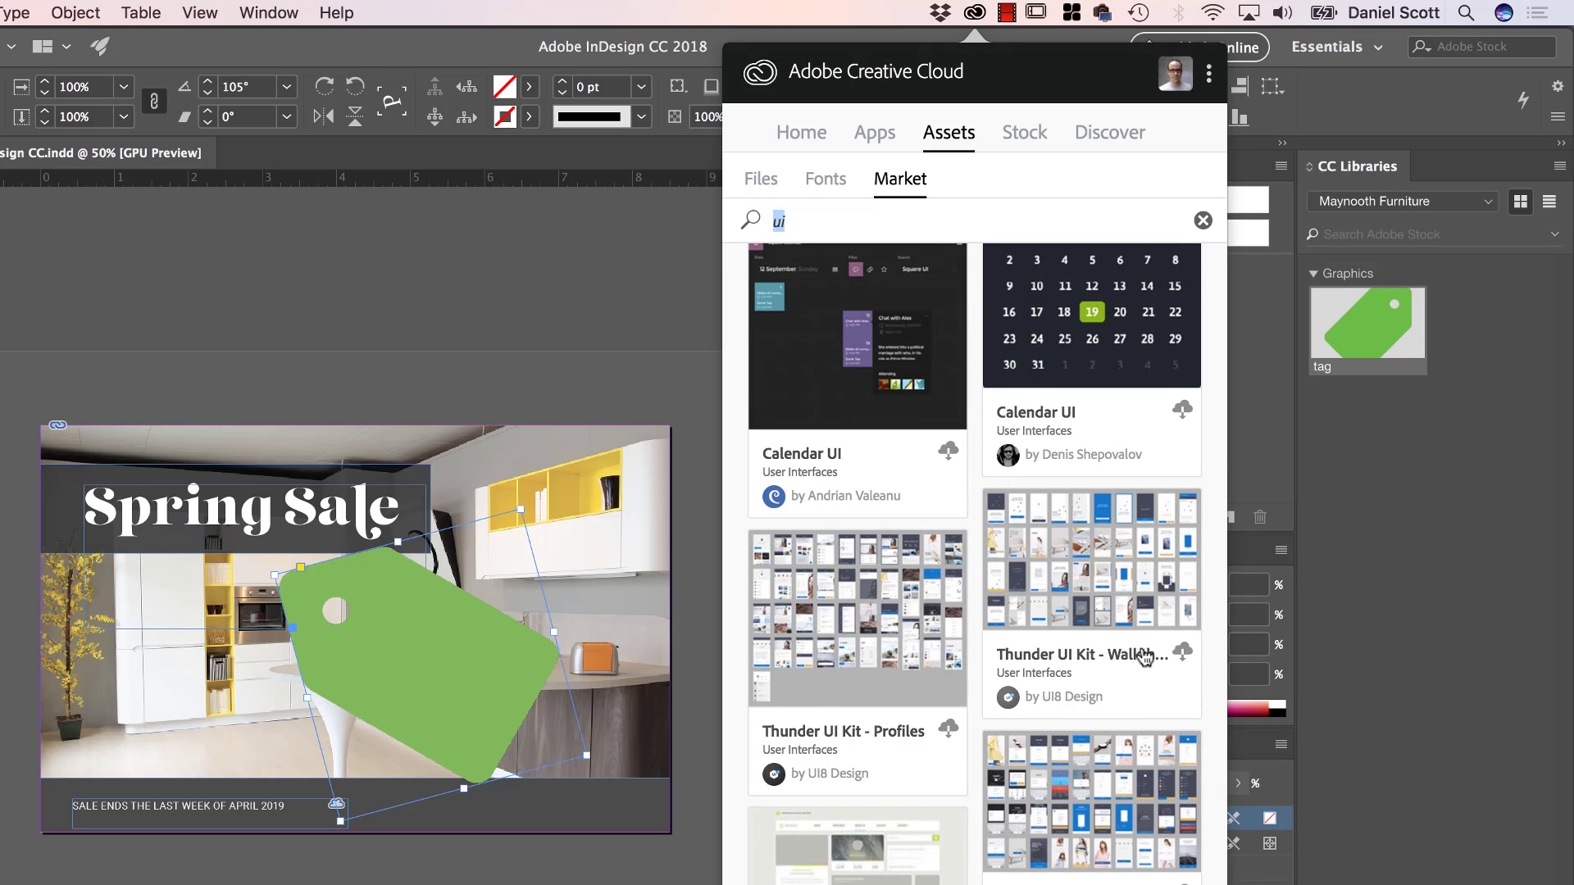
{"action": "scroll", "coordinate": [1144, 656], "scroll_direction": "down", "scroll_amount": 6}
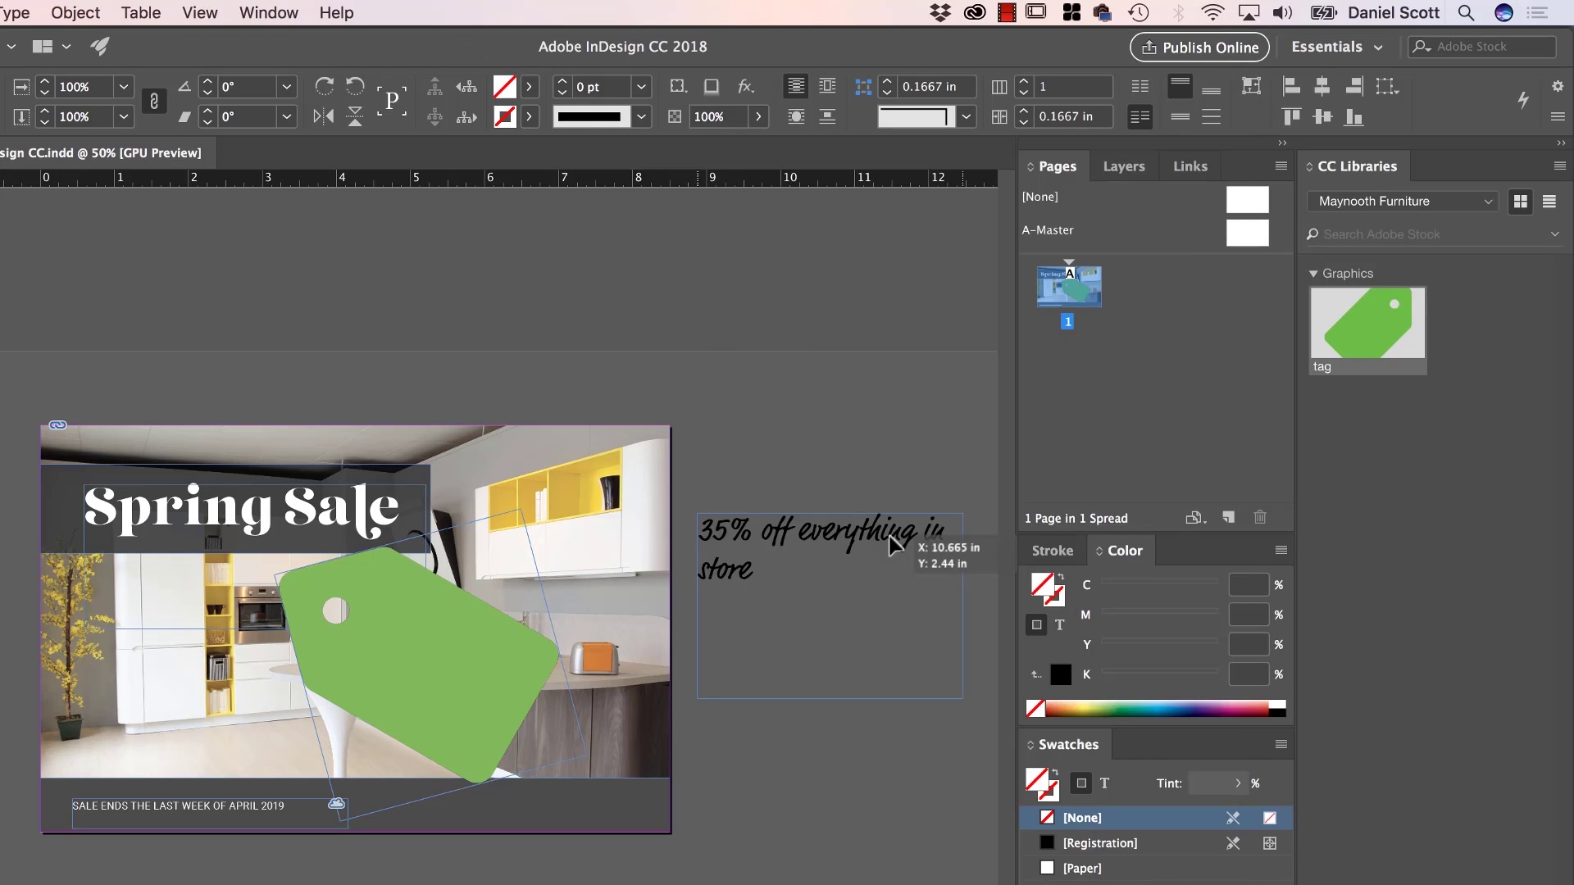
Back in InDesign, move the "35% off everything in store" text frame onto the green tag and check its Arrange options
{"action": "left_click_drag", "start_coordinate": [897, 545], "coordinate": [828, 721]}
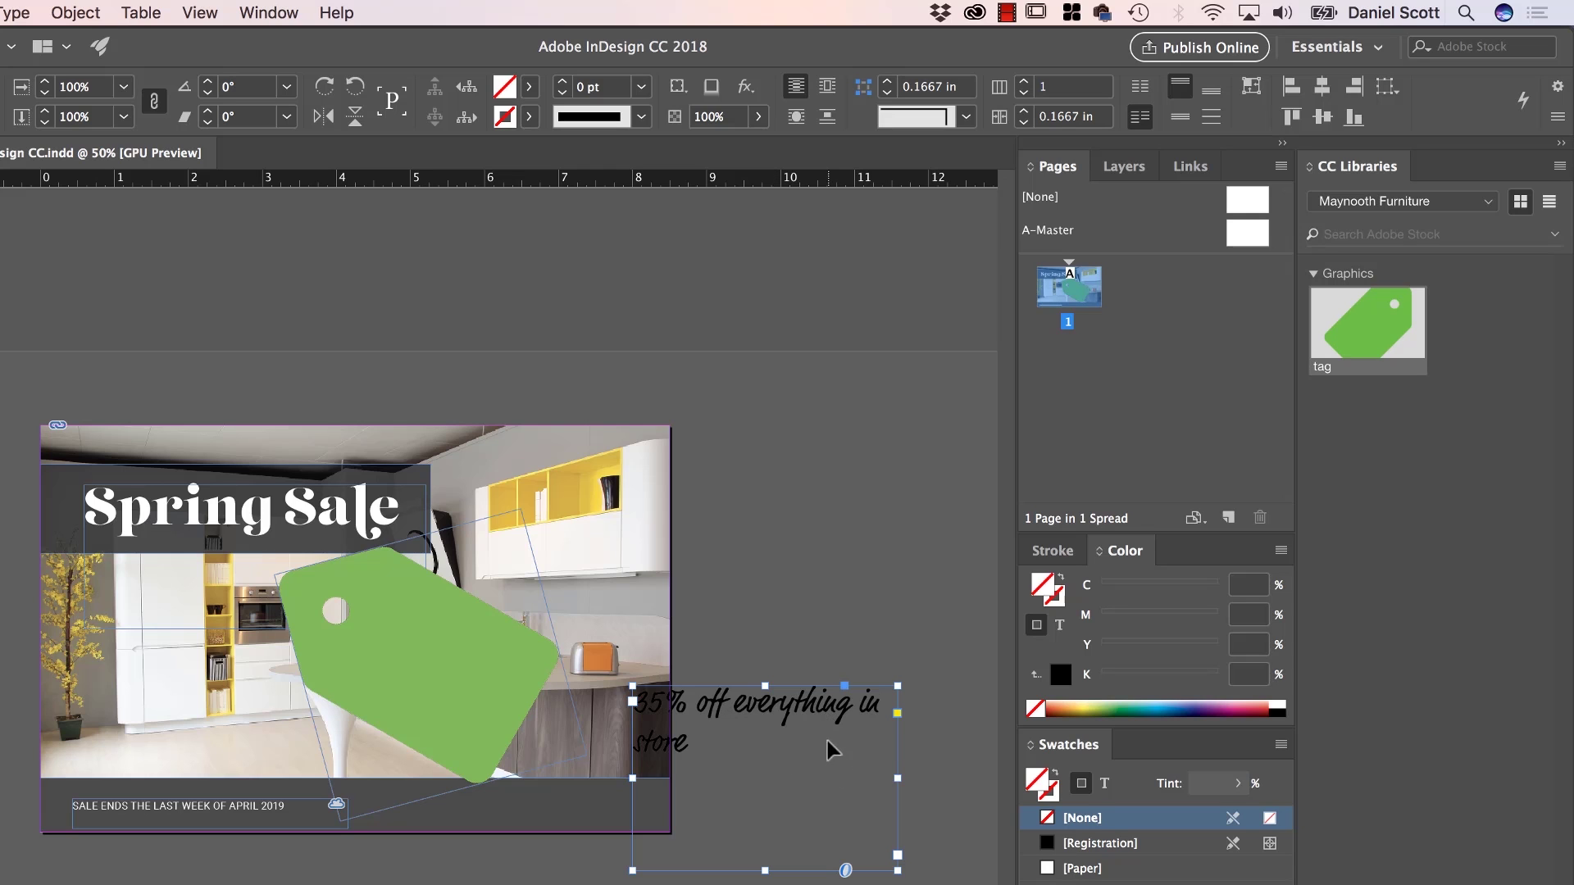
{"action": "left_click_drag", "start_coordinate": [840, 705], "coordinate": [510, 620]}
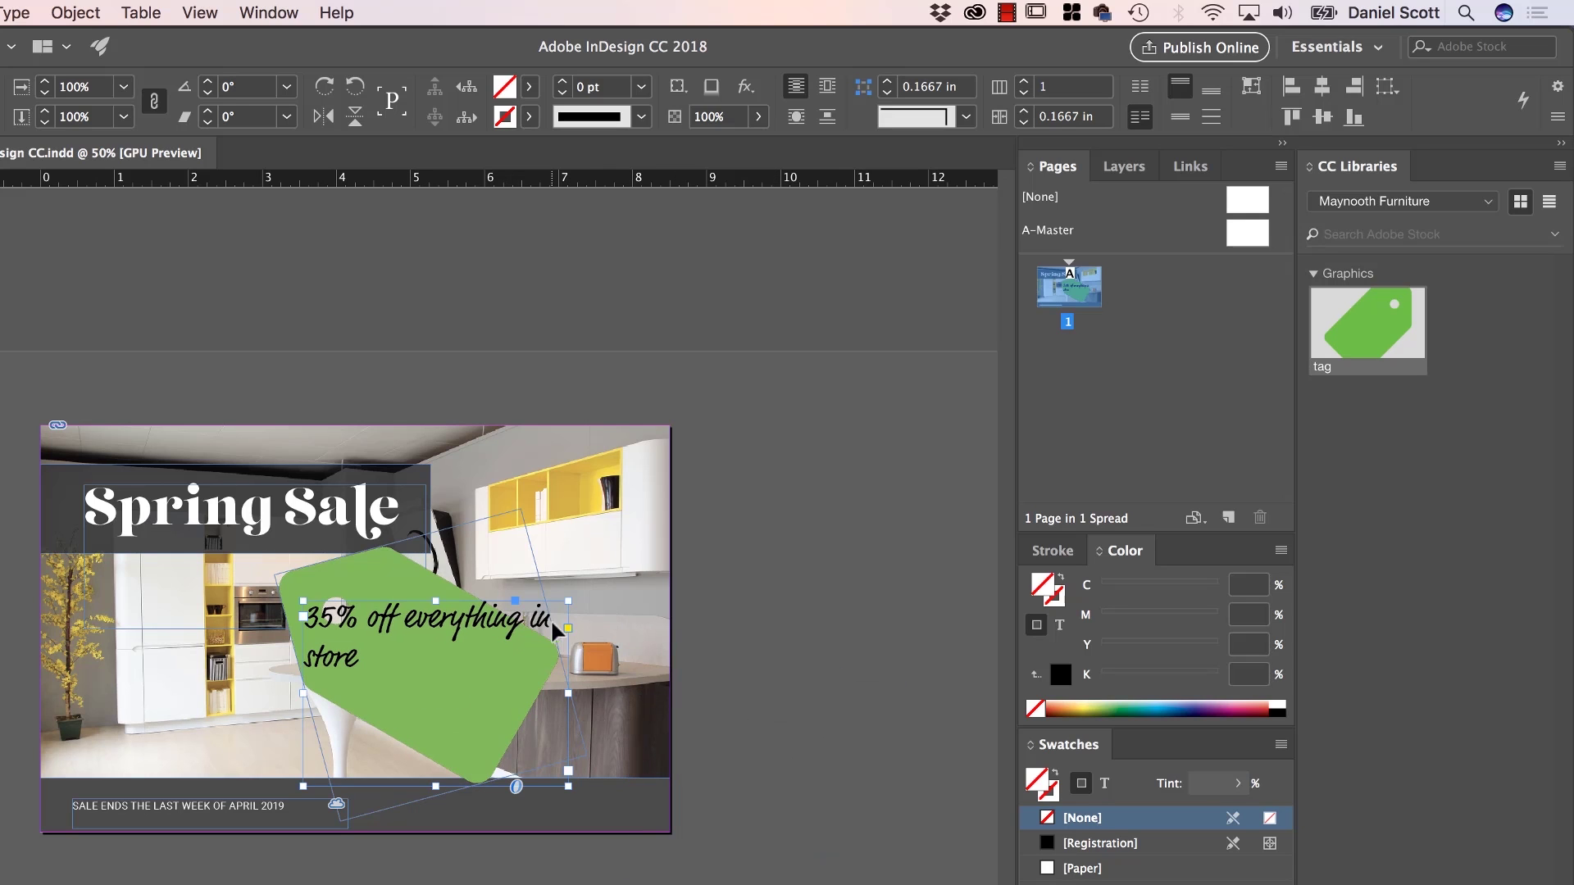
{"action": "right_click", "coordinate": [520, 630]}
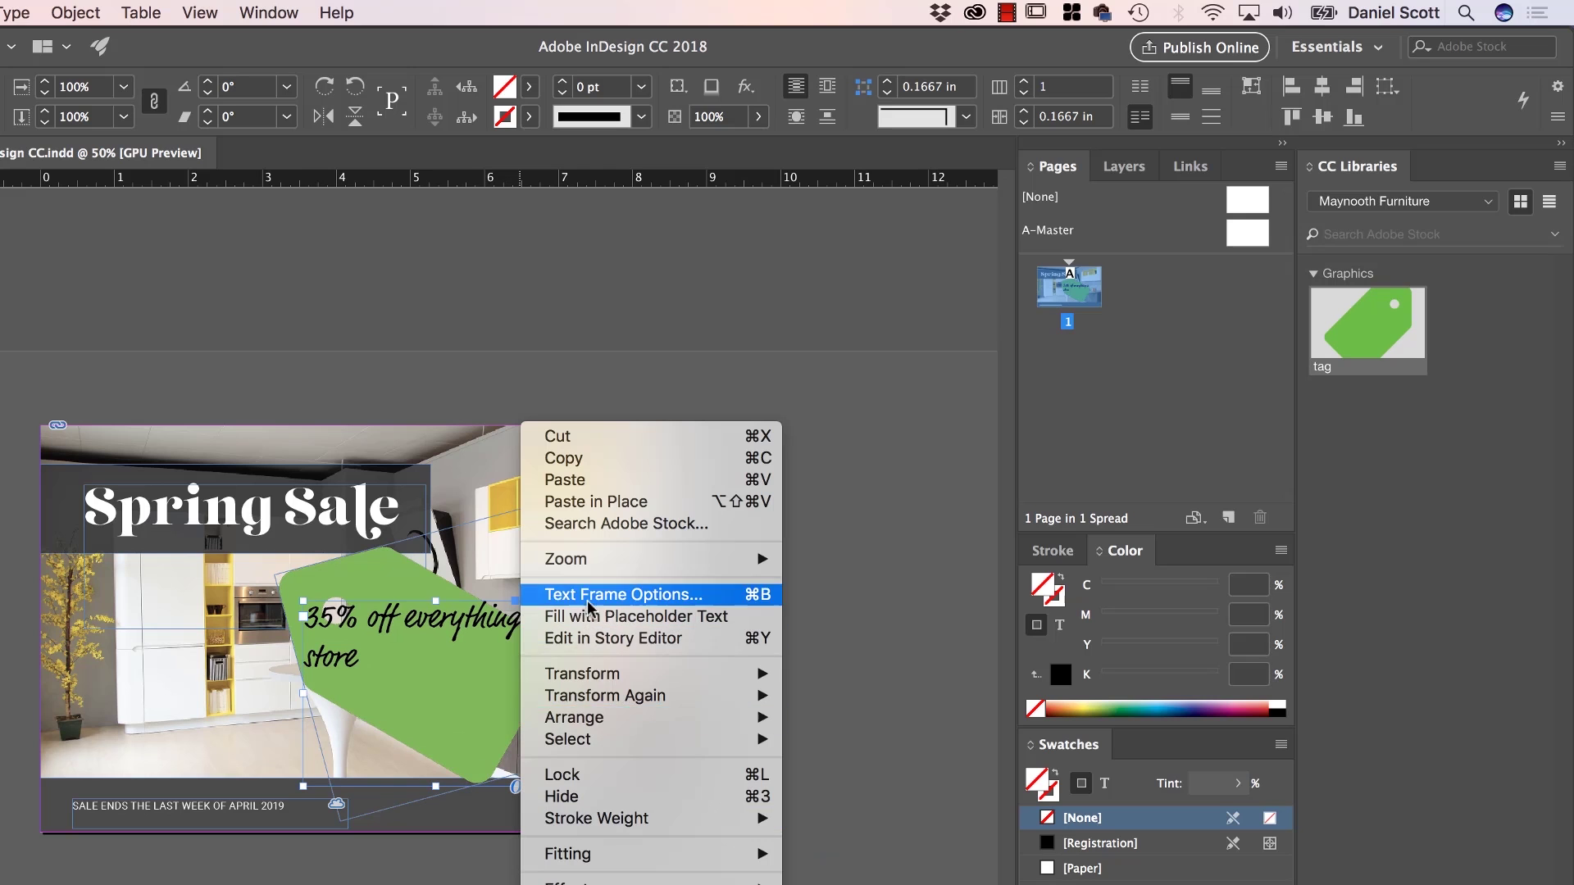
{"action": "mouse_move", "coordinate": [590, 722]}
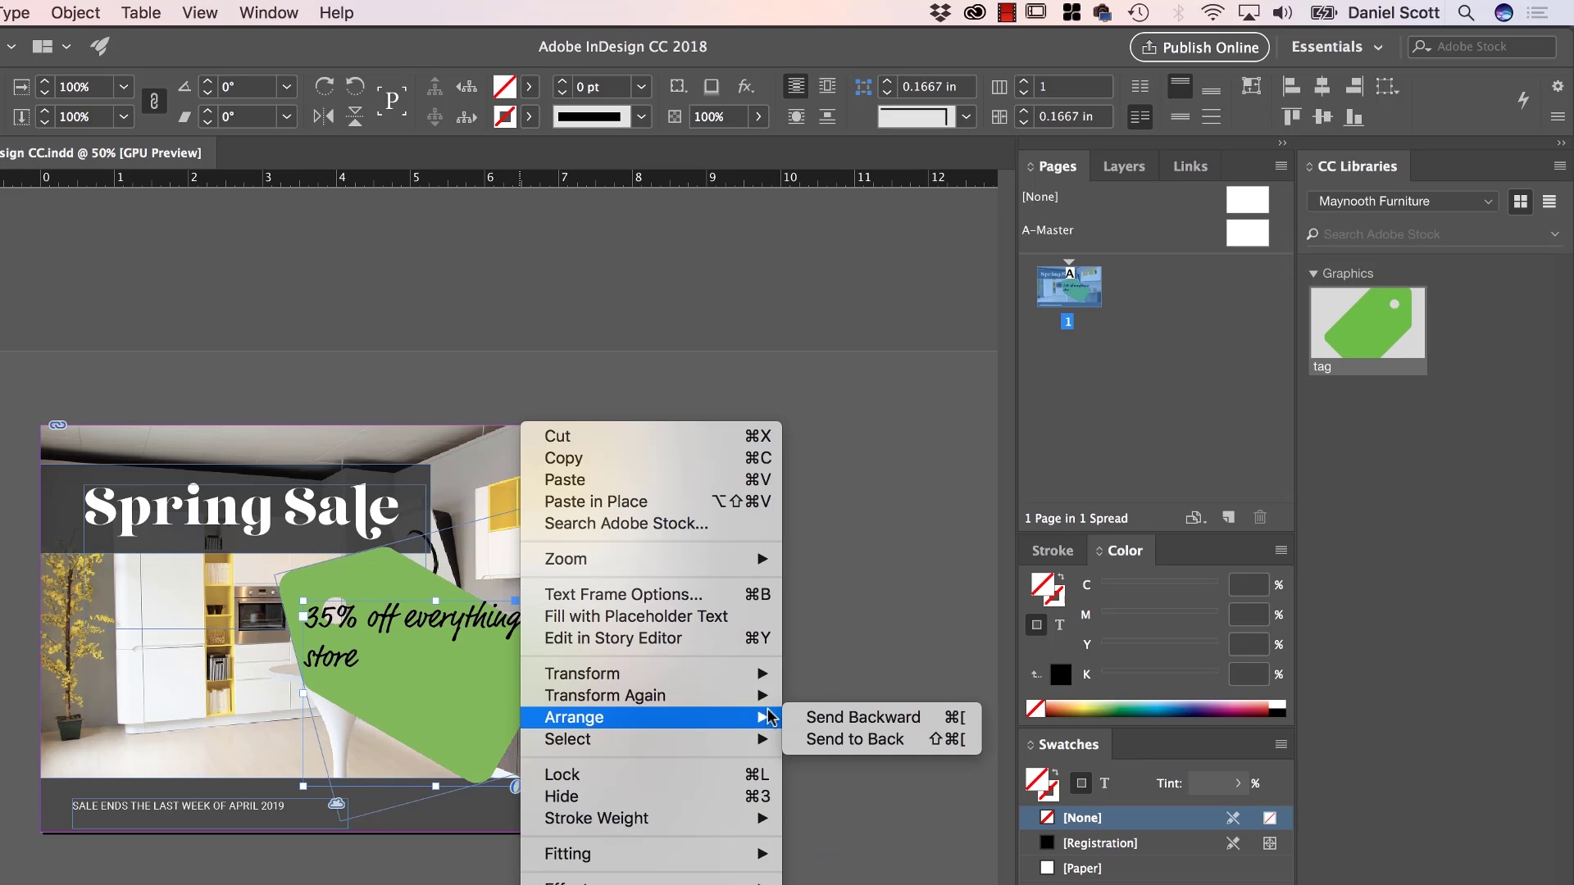
{"action": "left_click", "coordinate": [837, 718]}
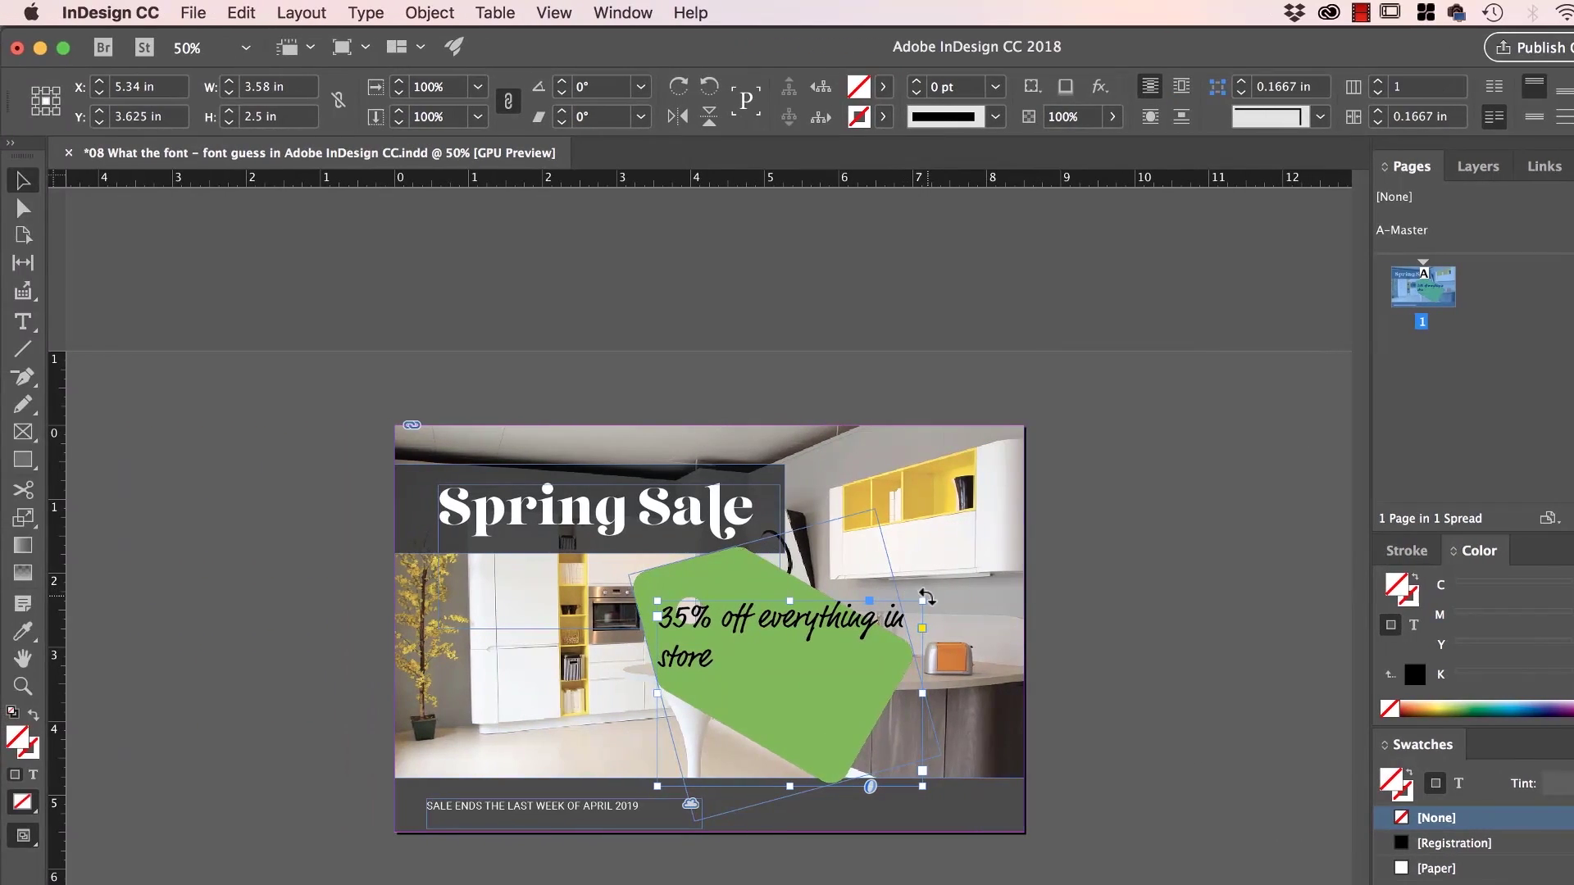
Rotate the text frame to follow the tag's slant and break its lines after "35%" and "off everything"
{"action": "left_click_drag", "start_coordinate": [927, 597], "coordinate": [951, 688]}
{"action": "left_click_drag", "start_coordinate": [845, 648], "coordinate": [871, 698]}
{"action": "double_click", "coordinate": [794, 638]}
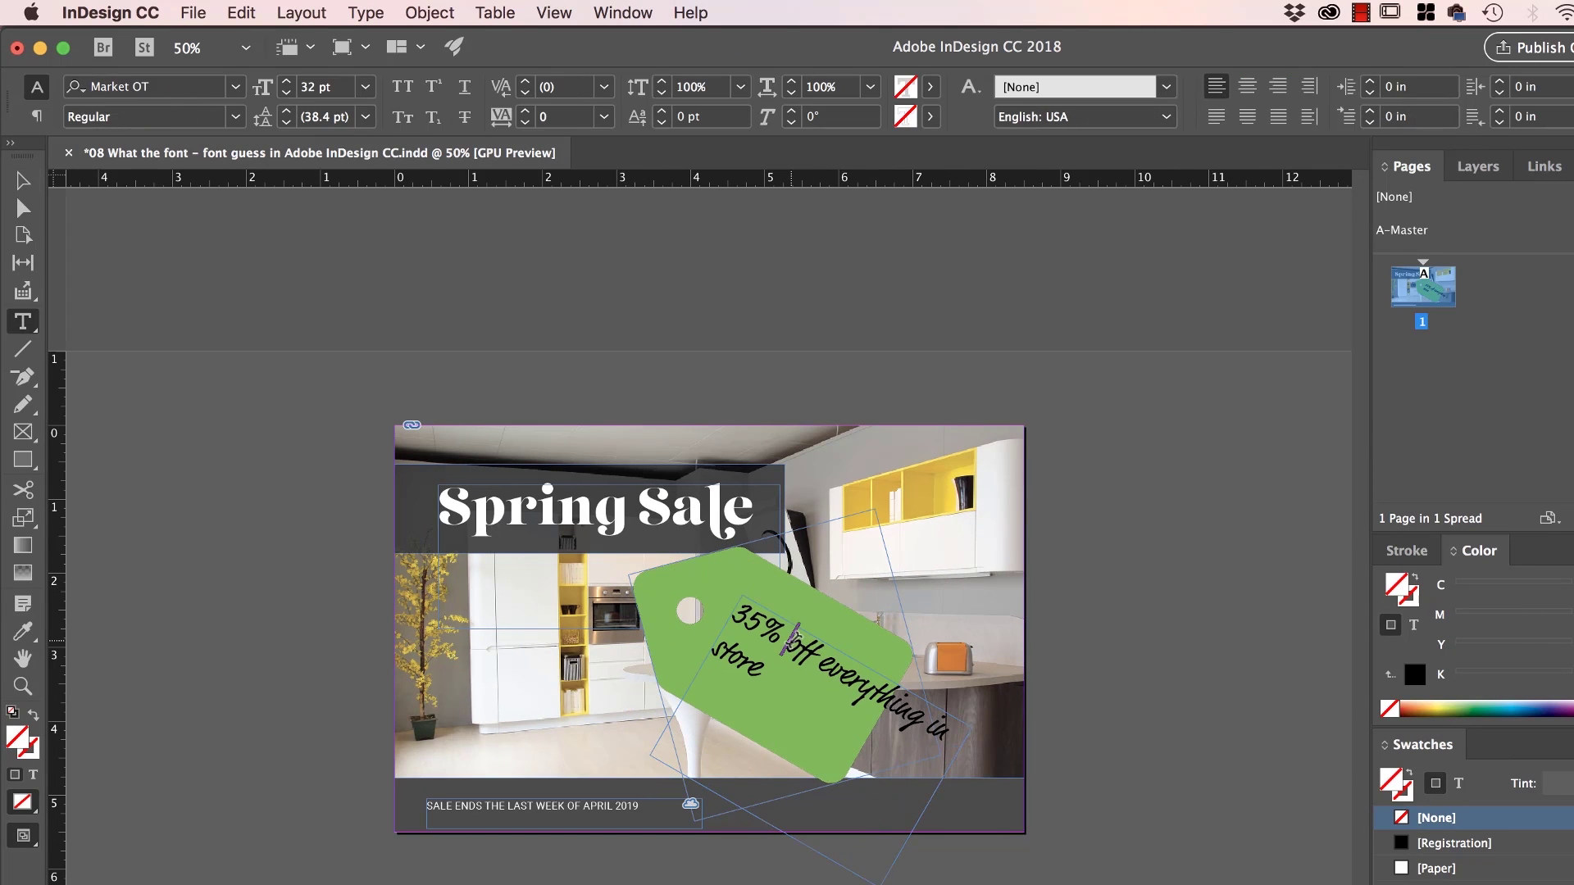
{"action": "key", "text": "Return"}
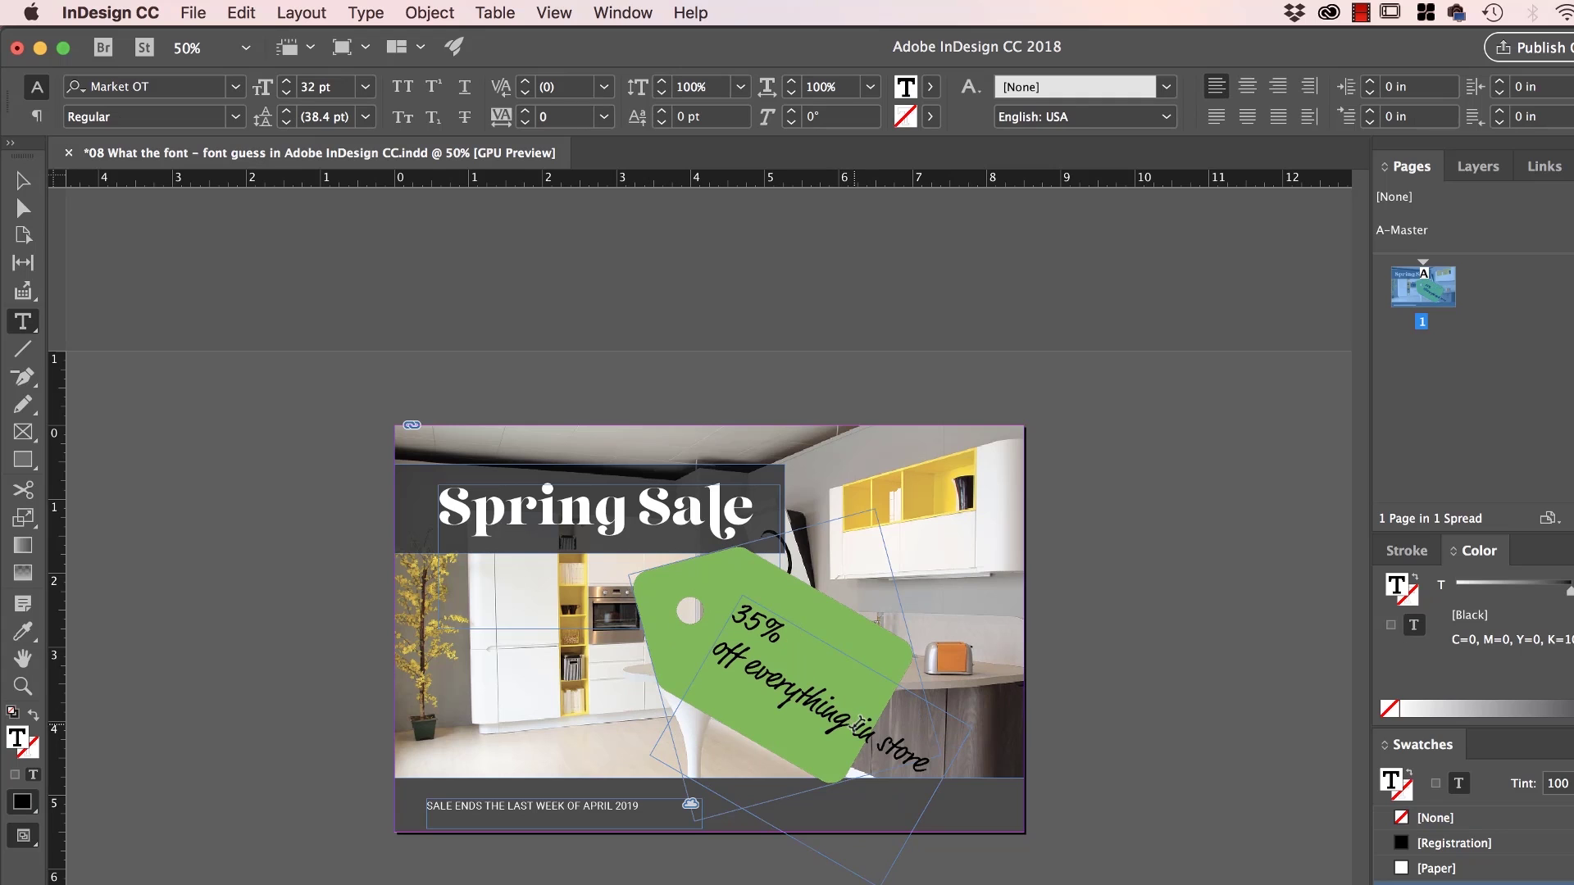
{"action": "key", "text": "Return"}
Enlarge the "35%" text on the tag to 56 pt
{"action": "left_click_drag", "start_coordinate": [794, 640], "coordinate": [720, 613]}
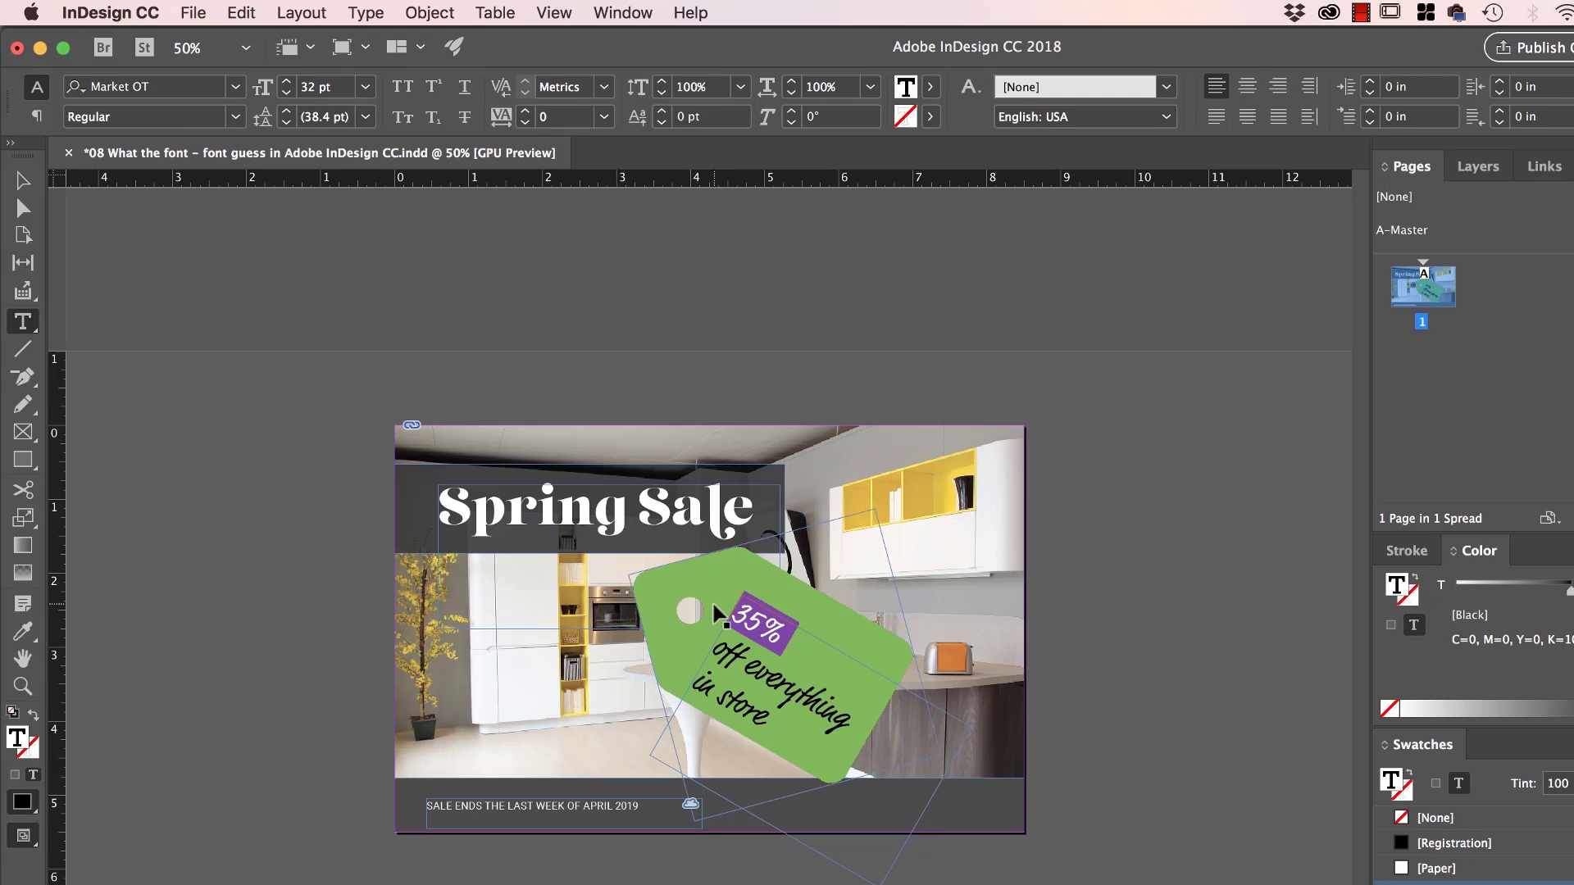
{"action": "key", "text": "super+shift+period"}
{"action": "key", "text": "super+shift+period"}
{"action": "key", "text": "super+shift+period"}
{"action": "key", "text": "super+shift+period"}
{"action": "key", "text": "super+shift+period"}
{"action": "key", "text": "super+shift+period"}
{"action": "key", "text": "super+shift+period"}
{"action": "key", "text": "super+shift+period"}
{"action": "key", "text": "super+shift+period"}
{"action": "key", "text": "super+shift+period"}
{"action": "key", "text": "super+shift+period"}
{"action": "key", "text": "super+shift+period"}
{"action": "key", "text": "super+shift+period"}
{"action": "key", "text": "super+shift+period"}
{"action": "key", "text": "super+shift+period"}
{"action": "key", "text": "super+shift+comma"}
{"action": "key", "text": "super+shift+comma"}
{"action": "key", "text": "super+shift+comma"}
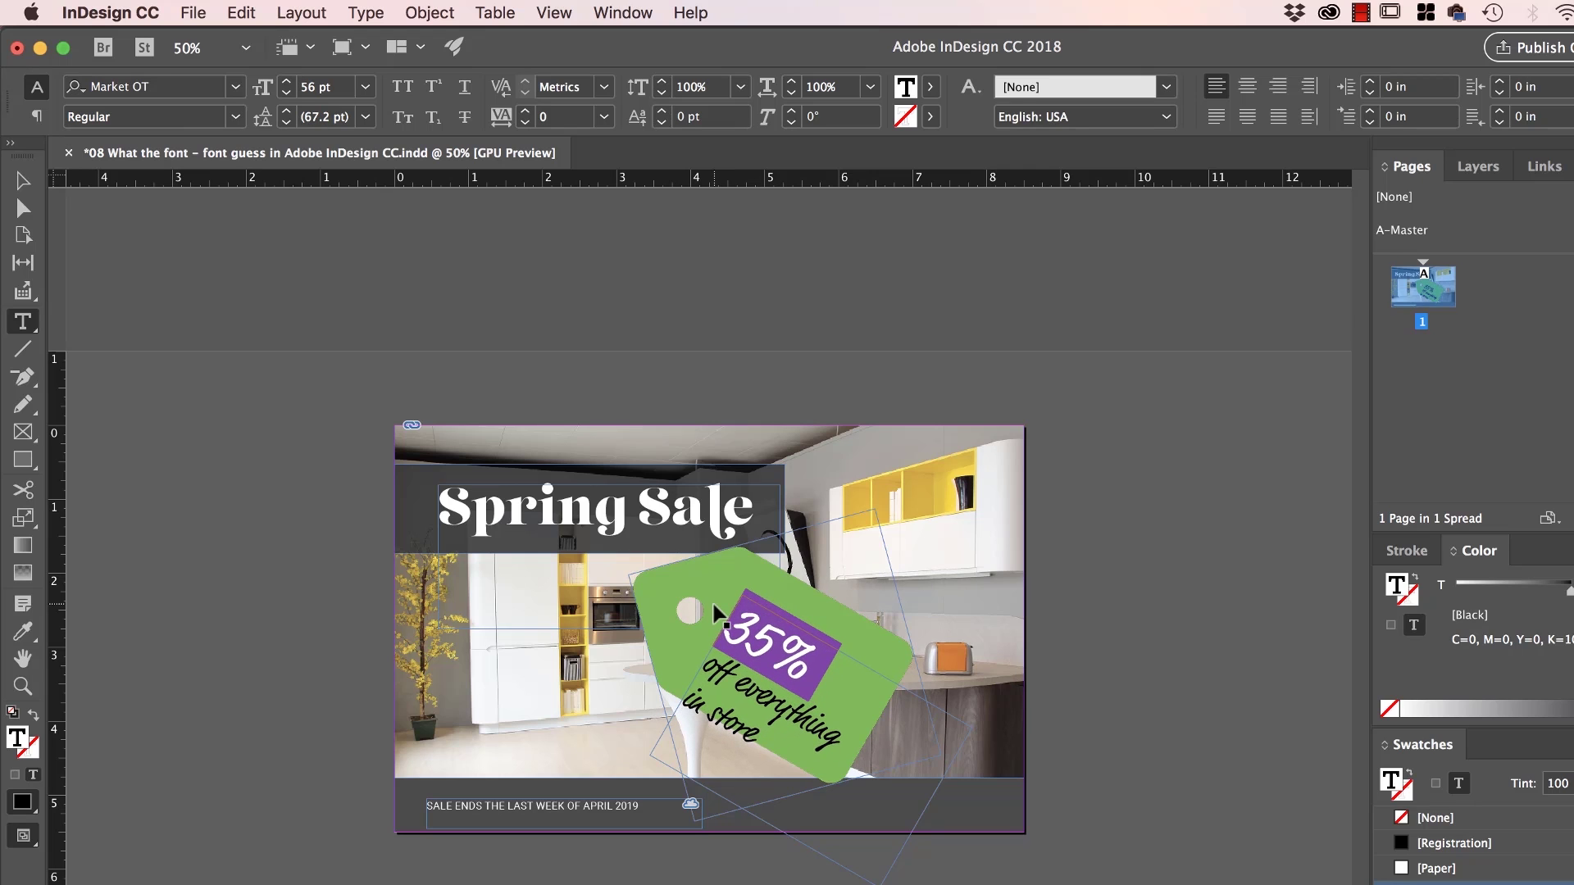
Nudge the sale text frame up and slightly to the right to recentre it on the green tag
{"action": "key", "text": "Escape"}
{"action": "key", "text": "Up"}
{"action": "key", "text": "Up"}
{"action": "key", "text": "Up"}
{"action": "key", "text": "Up"}
{"action": "key", "text": "Up"}
{"action": "key", "text": "Up"}
{"action": "key", "text": "Up"}
{"action": "key", "text": "Up"}
{"action": "key", "text": "Up"}
{"action": "key", "text": "Up"}
{"action": "key", "text": "Up"}
{"action": "key", "text": "Up"}
{"action": "key", "text": "Up"}
{"action": "key", "text": "Up"}
{"action": "key", "text": "Up"}
{"action": "key", "text": "Up"}
{"action": "key", "text": "Up"}
{"action": "key", "text": "Up"}
{"action": "key", "text": "Up"}
{"action": "key", "text": "Up"}
{"action": "key", "text": "Right"}
{"action": "key", "text": "Right"}
{"action": "key", "text": "Right"}
{"action": "key", "text": "Right"}
{"action": "key", "text": "Right"}
{"action": "key", "text": "Right"}
{"action": "key", "text": "Right"}
{"action": "key", "text": "Right"}
{"action": "key", "text": "Right"}
{"action": "key", "text": "Down"}
{"action": "key", "text": "Down"}
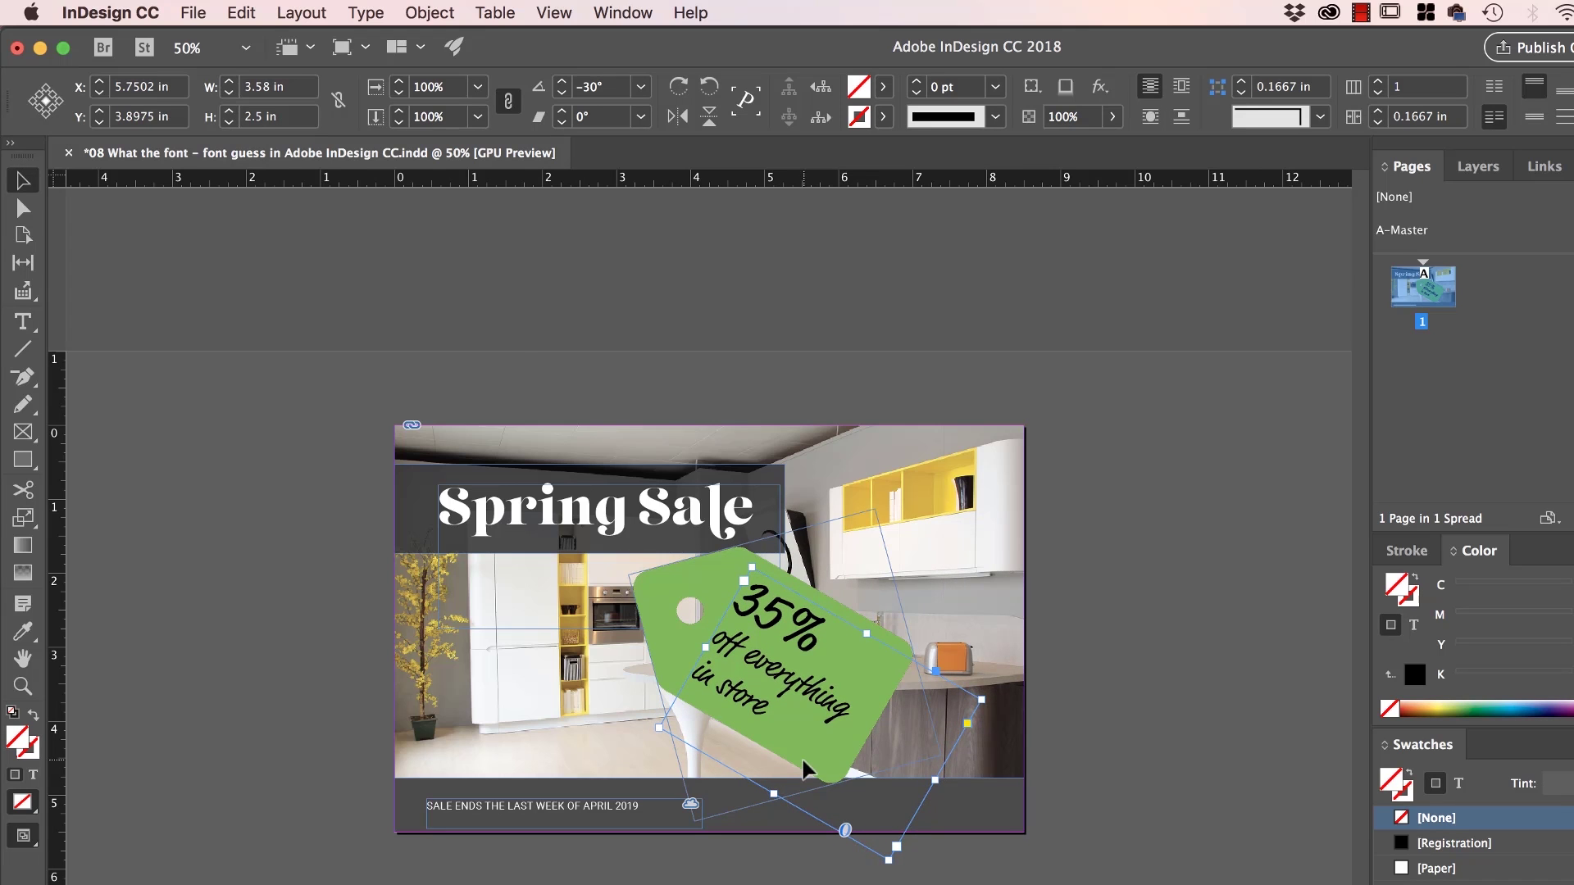
Adjust the leading of all the text on the tag until the lines sit closer together
{"action": "double_click", "coordinate": [808, 719]}
{"action": "key", "text": "super+a"}
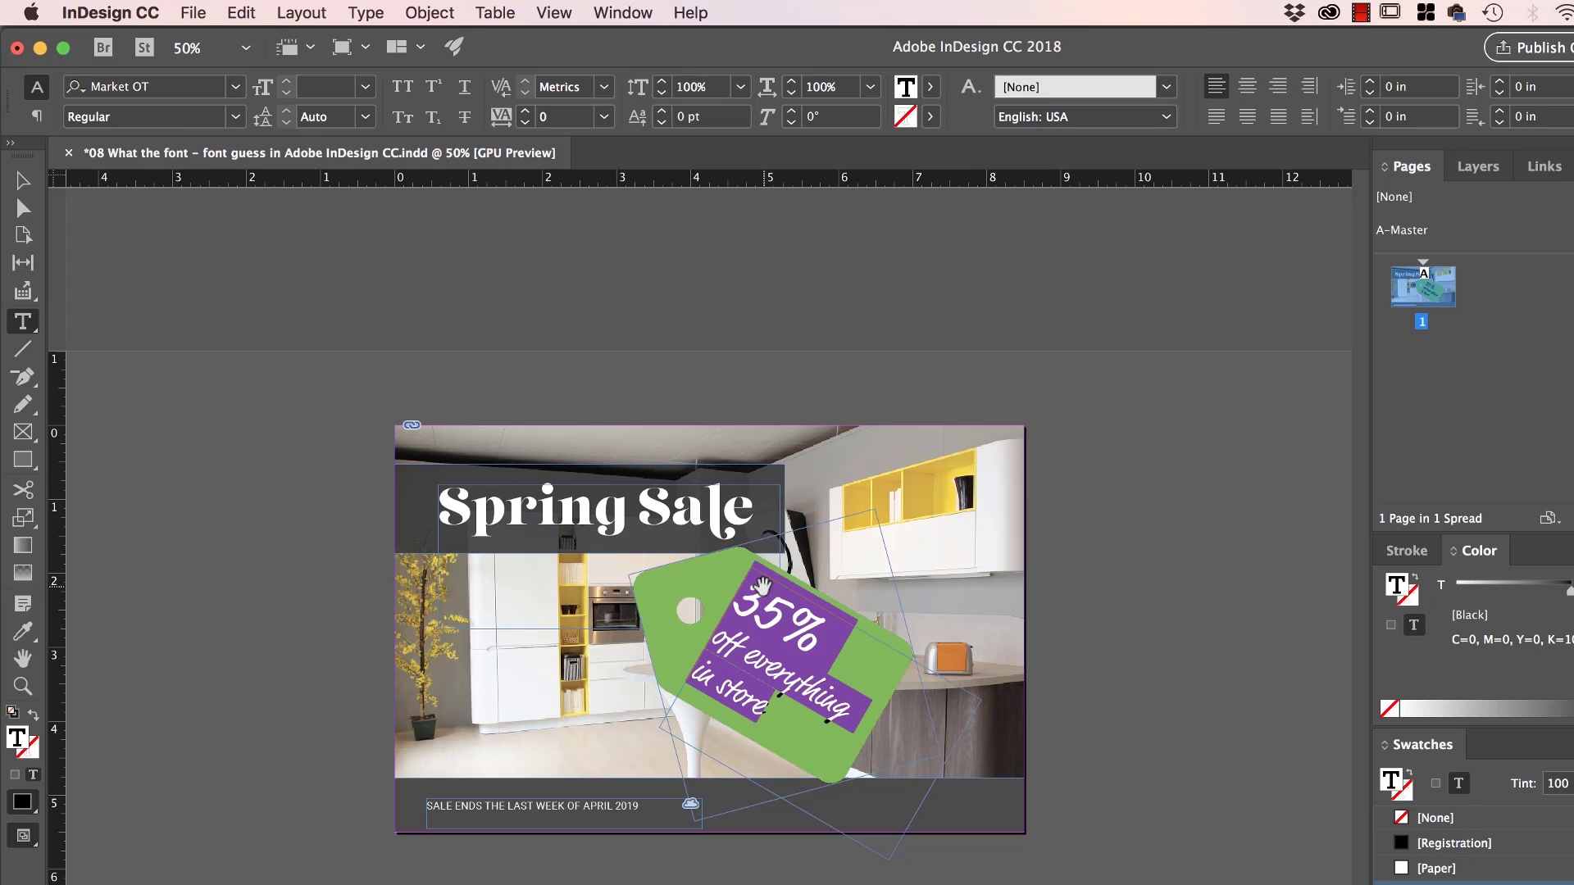
{"action": "key", "text": "alt+Down"}
{"action": "key", "text": "alt+Down"}
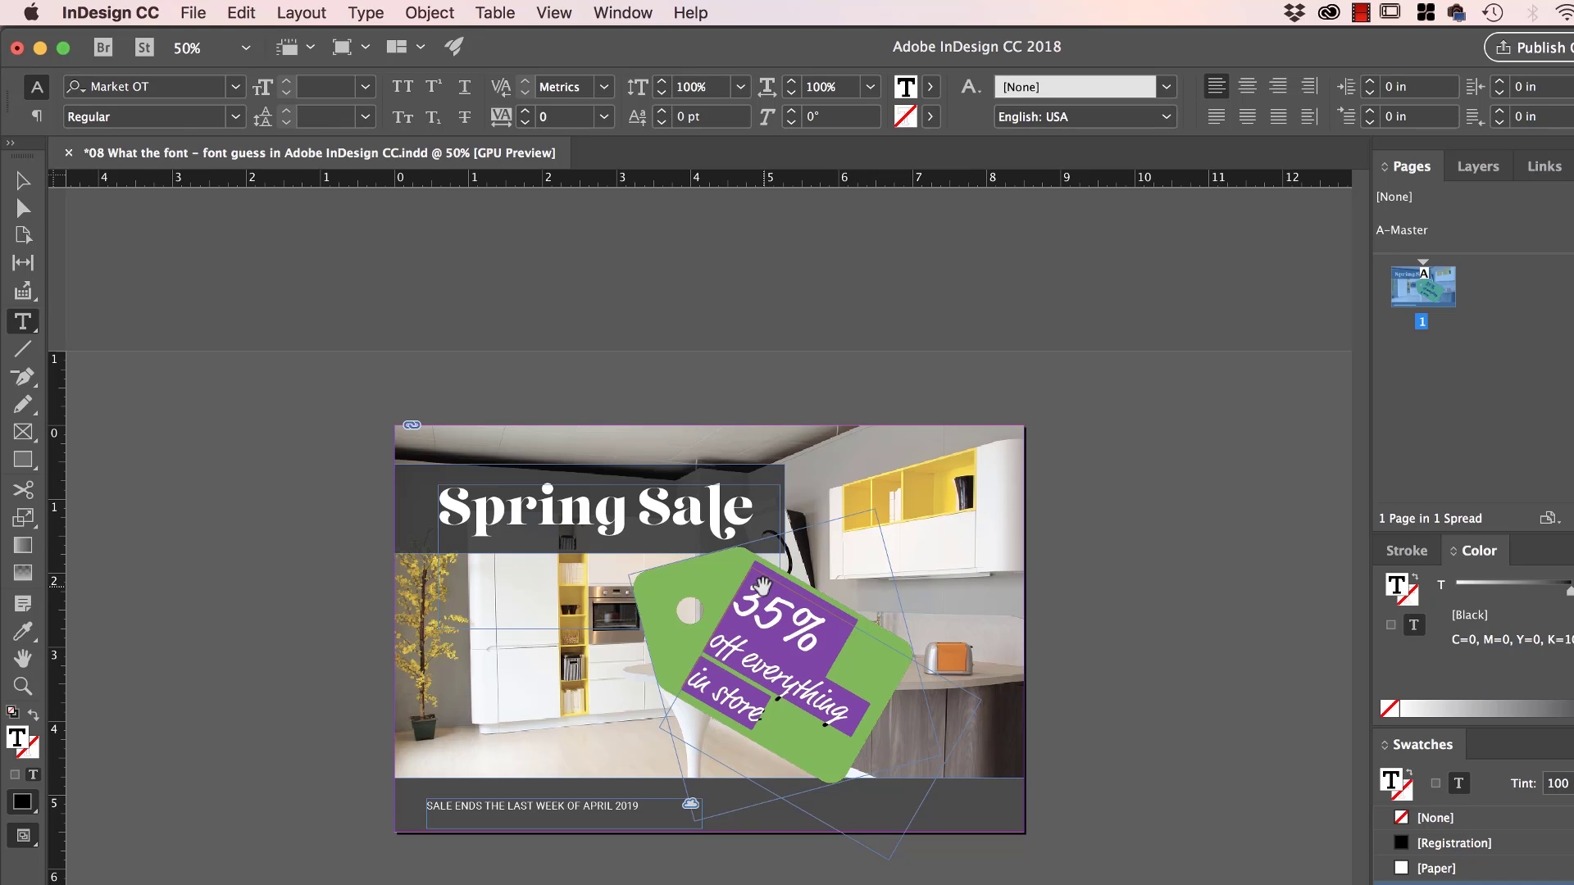
{"action": "key", "text": "alt+Up"}
{"action": "key", "text": "alt+Up"}
{"action": "key", "text": "alt+Up"}
{"action": "key", "text": "alt+Up"}
{"action": "key", "text": "alt+Up"}
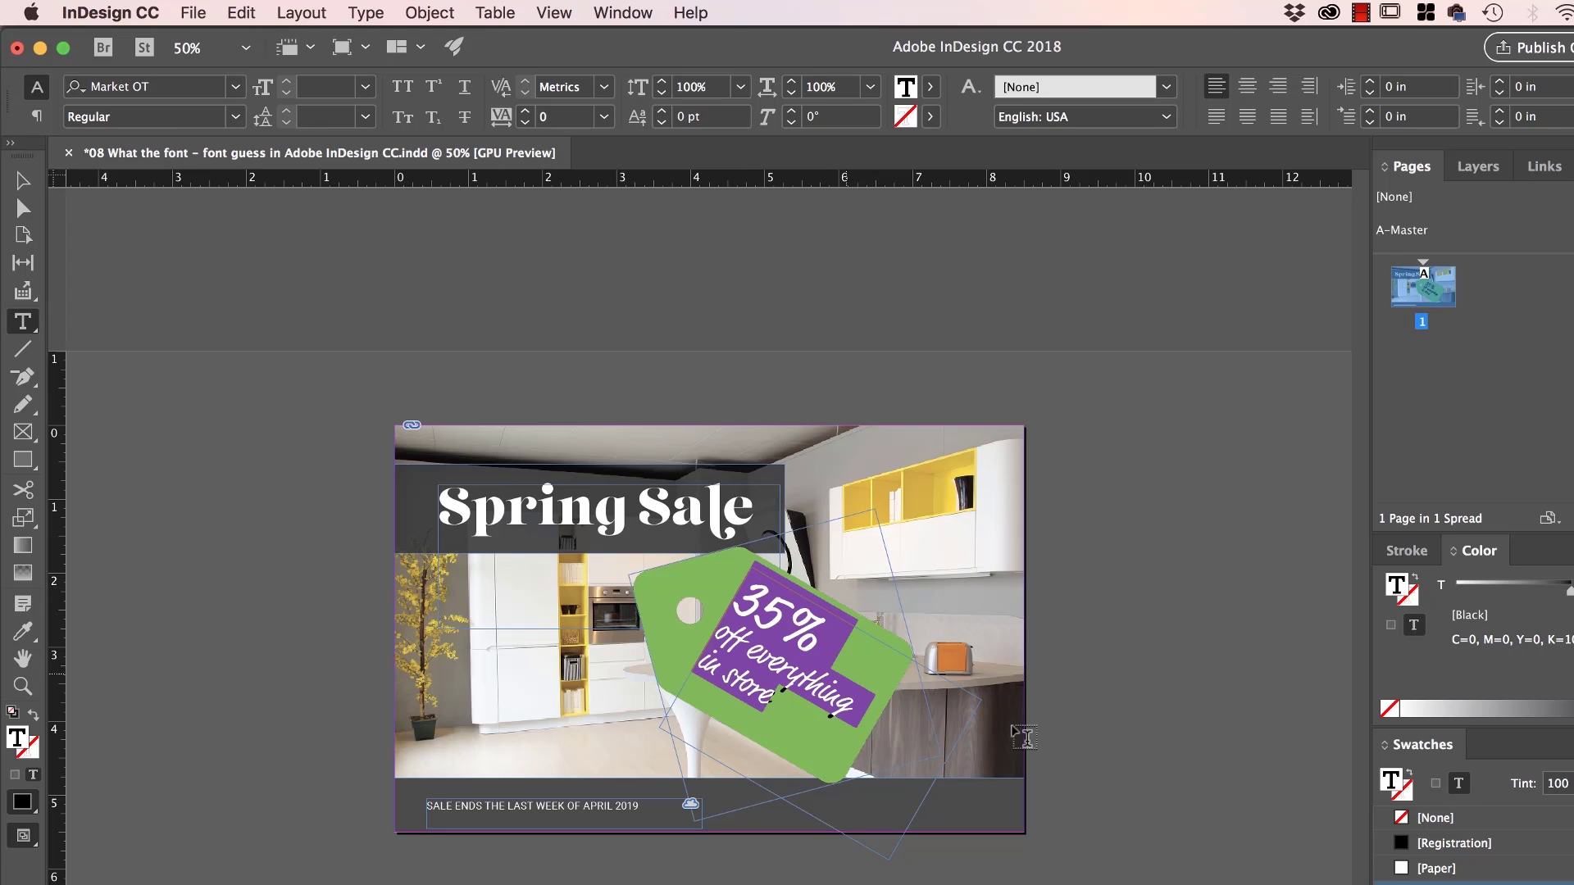
{"action": "left_click", "coordinate": [29, 118]}
{"action": "left_click", "coordinate": [36, 86]}
{"action": "key", "text": "Escape"}
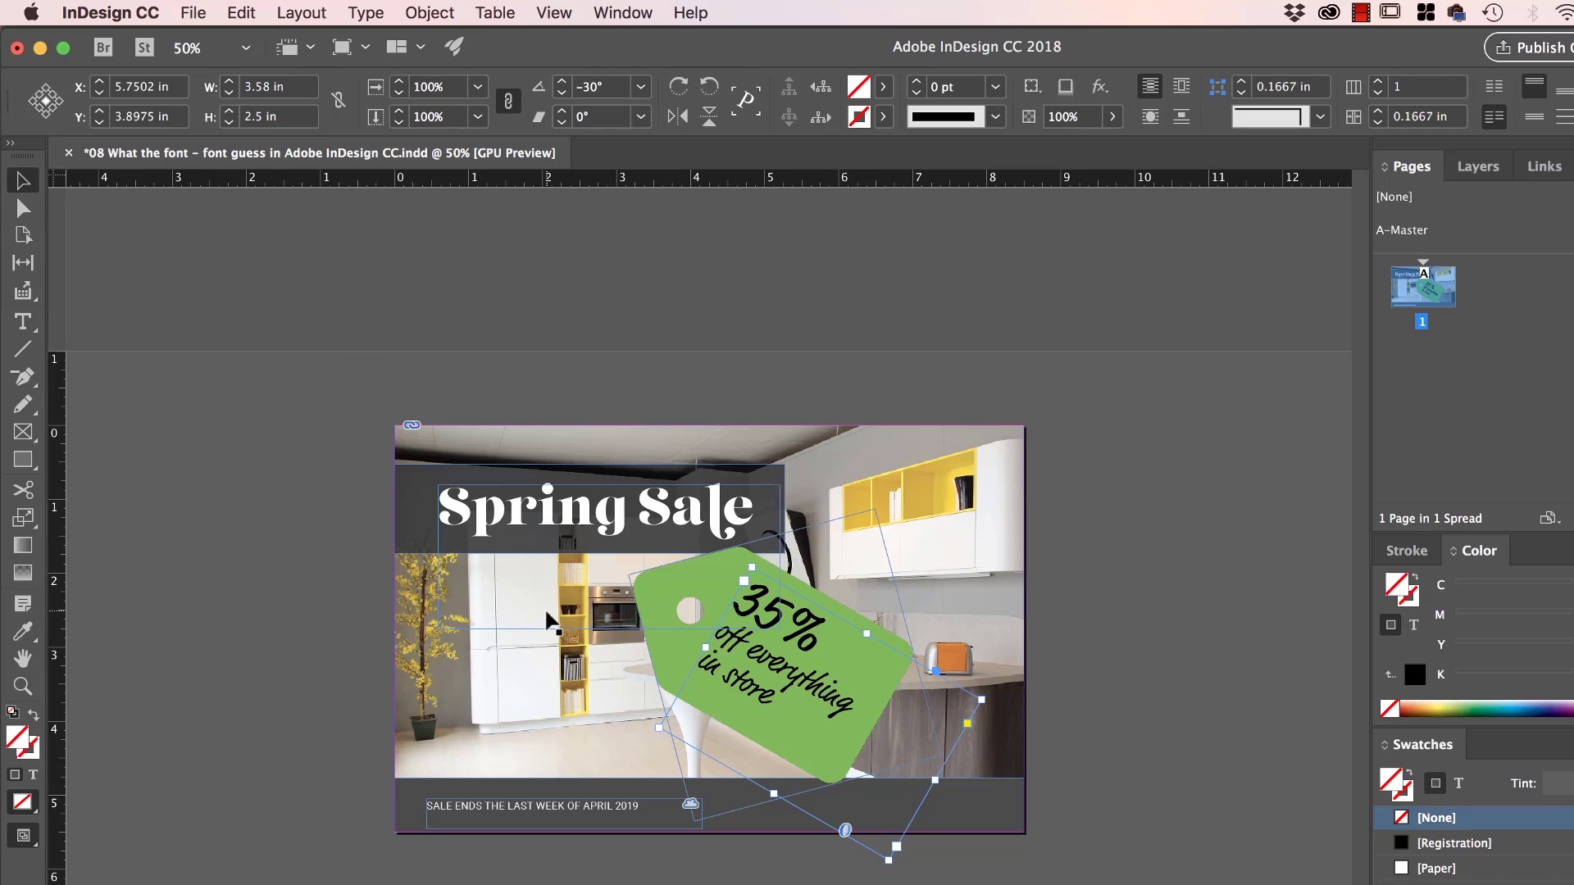
Nudge the text frame slightly down and shrink it to about 2.41 by 1.80 in to fit the tag
{"action": "key", "text": "Down"}
{"action": "key", "text": "Down"}
{"action": "key", "text": "Down"}
{"action": "key", "text": "Down"}
{"action": "key", "text": "Down"}
{"action": "key", "text": "Down"}
{"action": "key", "text": "Left"}
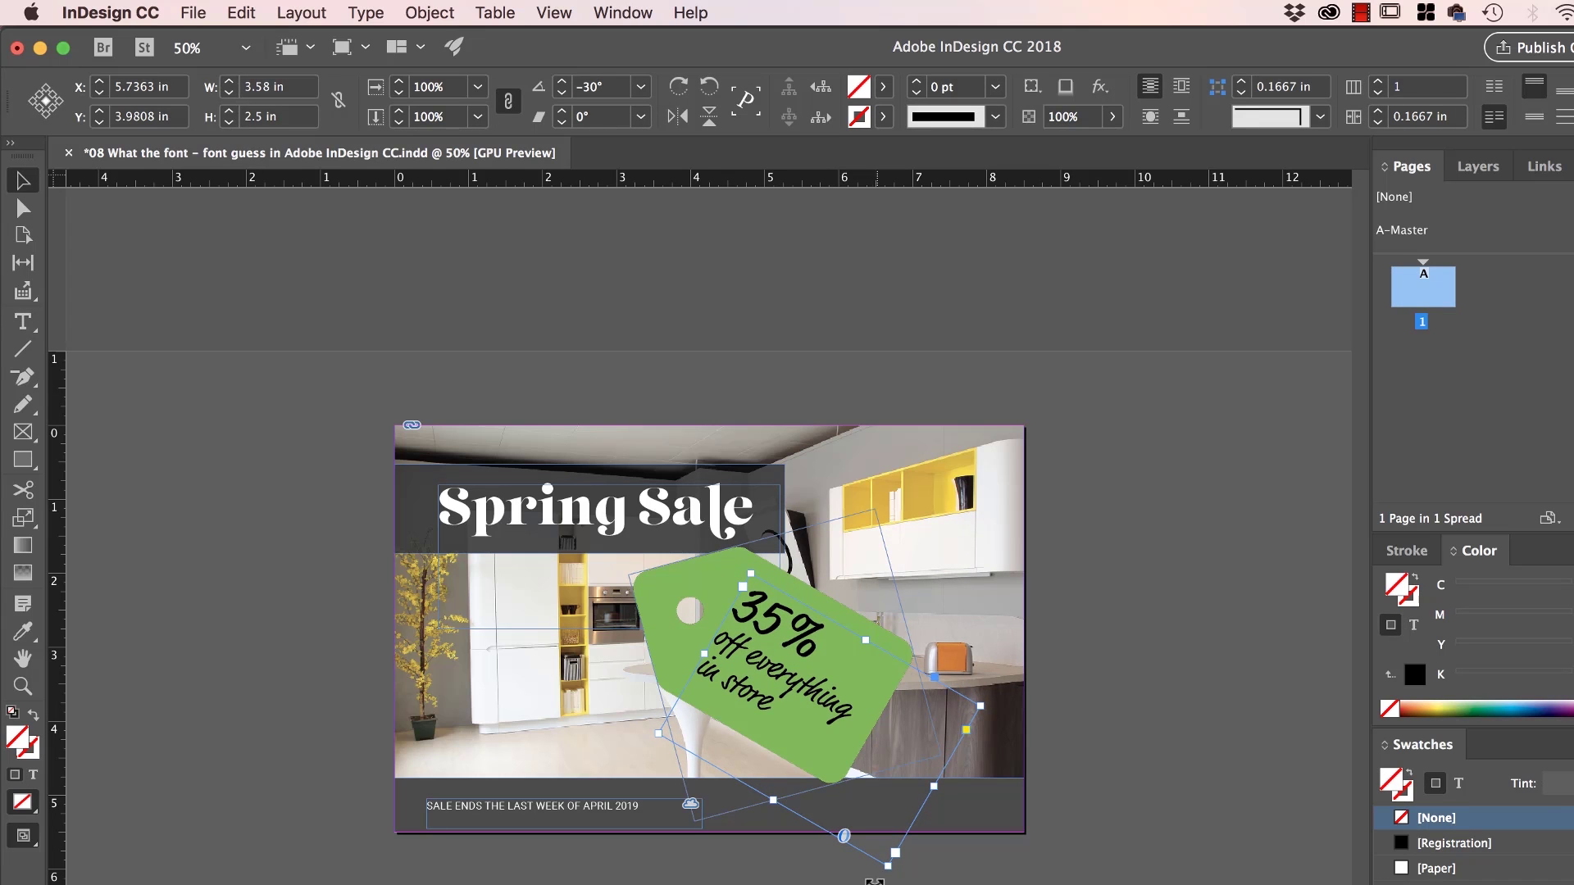
{"action": "left_click_drag", "start_coordinate": [890, 860], "coordinate": [844, 776]}
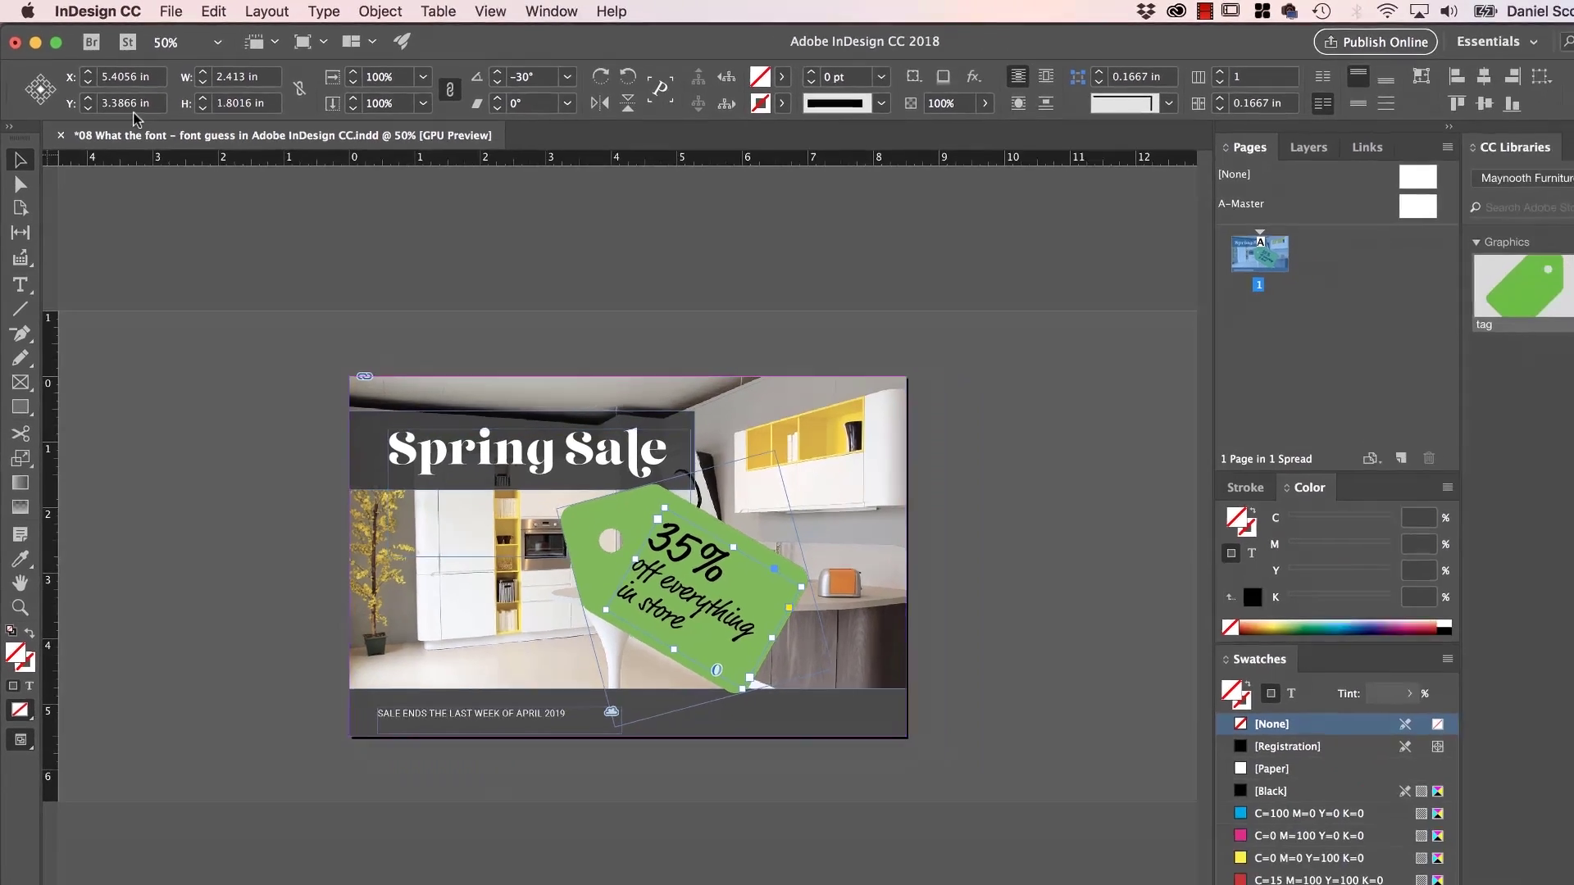
Review the recently used fonts and their samples for the tag's text frame
{"action": "key", "text": "t"}
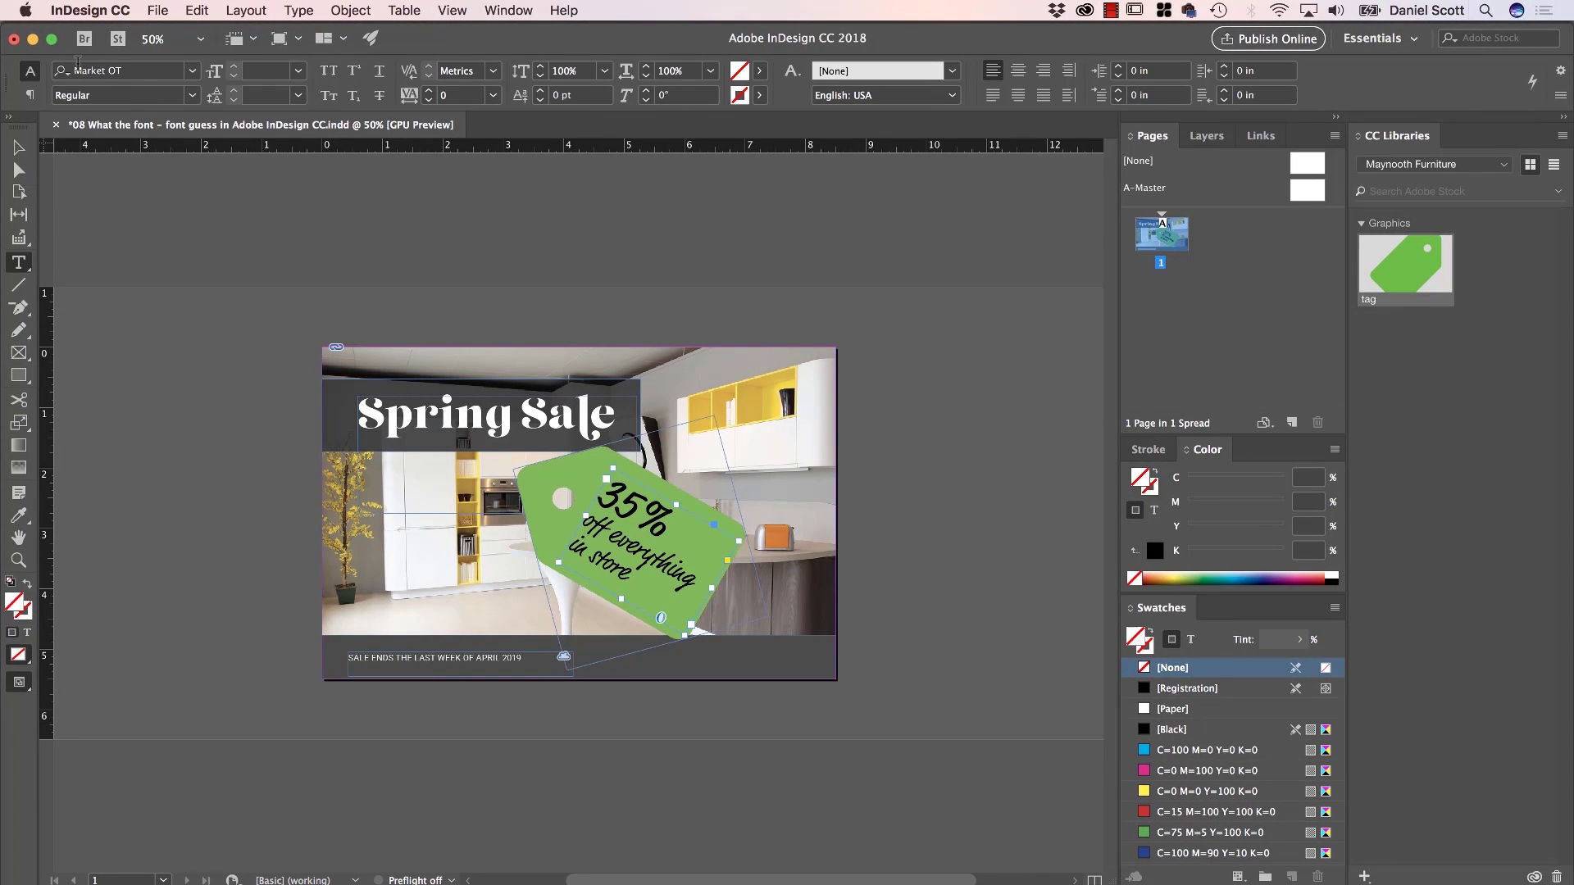
{"action": "left_click", "coordinate": [192, 72]}
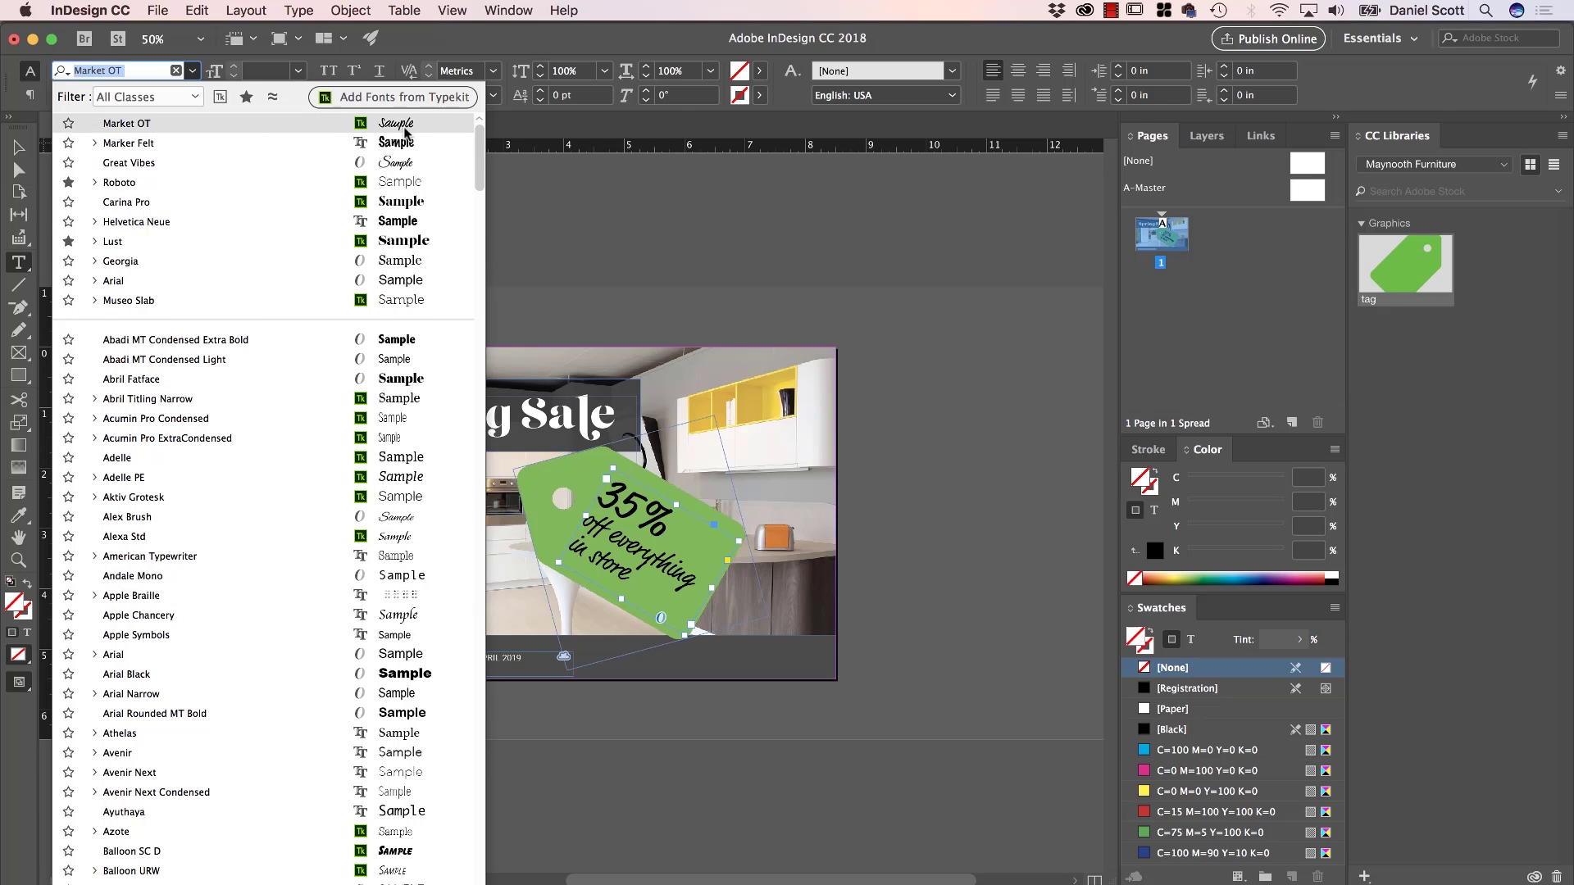
{"action": "left_click", "coordinate": [710, 271]}
{"action": "left_click", "coordinate": [29, 150]}
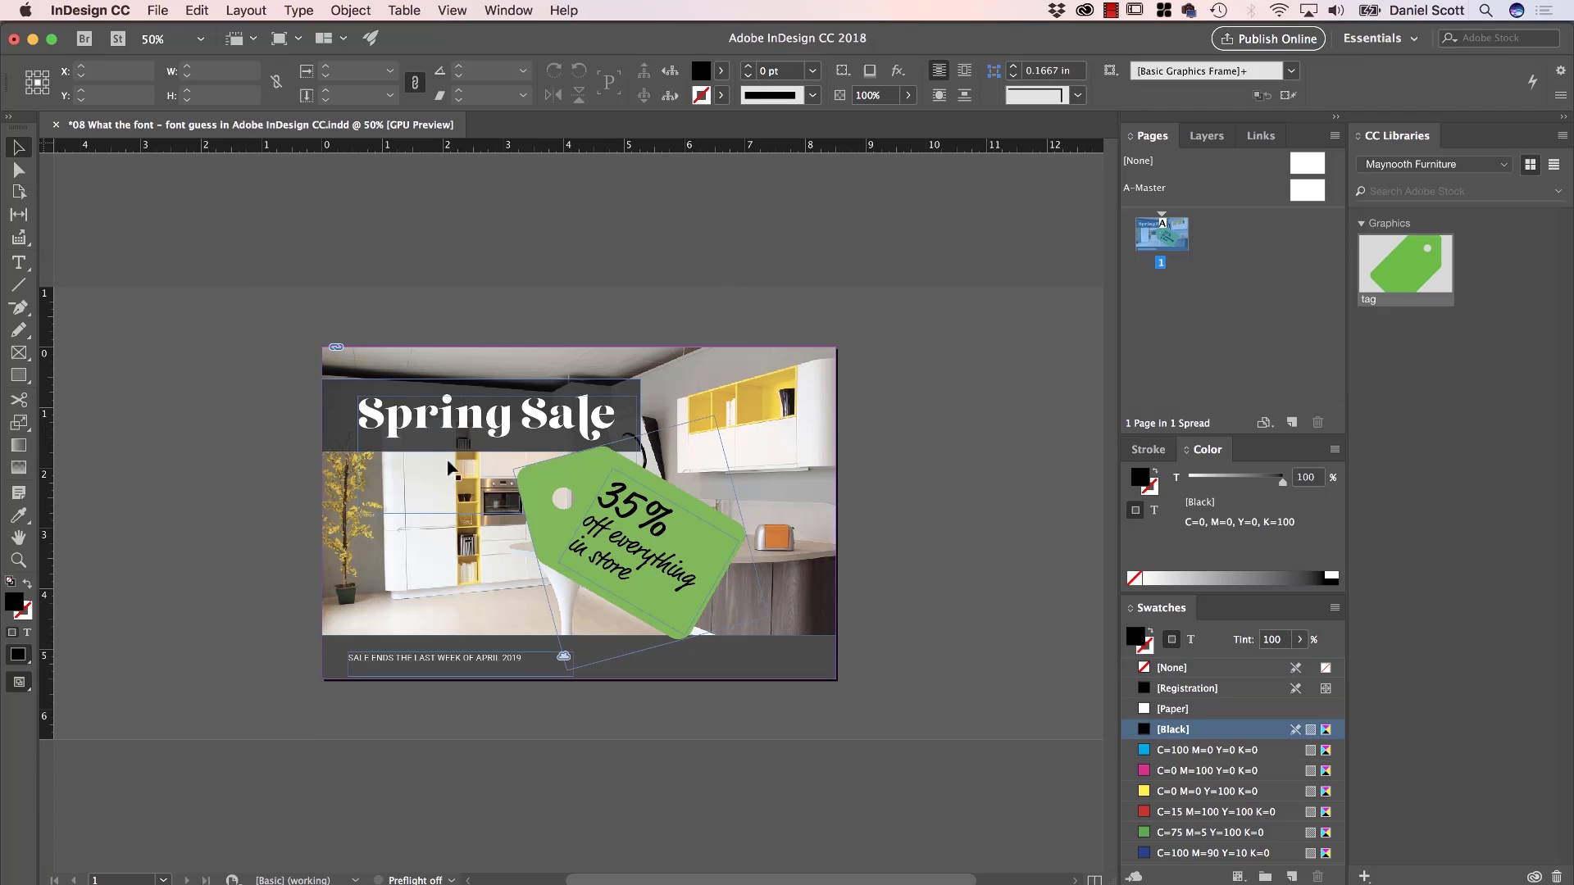
Apply the Set 8 stylistic set to the tag's text frame and deselect it
{"action": "left_click", "coordinate": [661, 622]}
{"action": "left_click", "coordinate": [661, 618]}
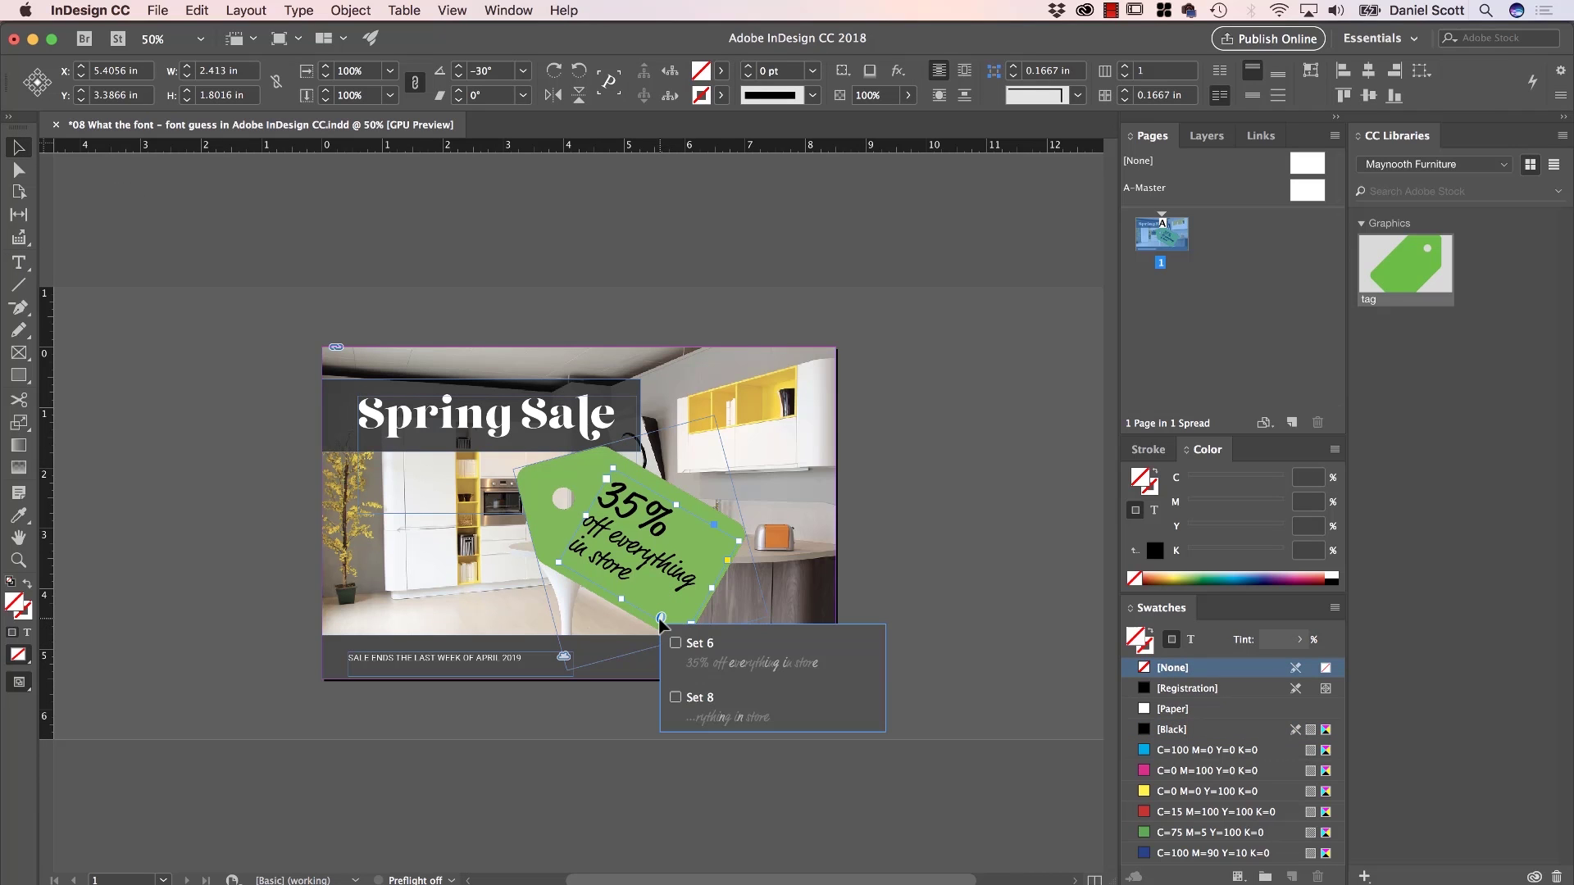
{"action": "left_click", "coordinate": [676, 699]}
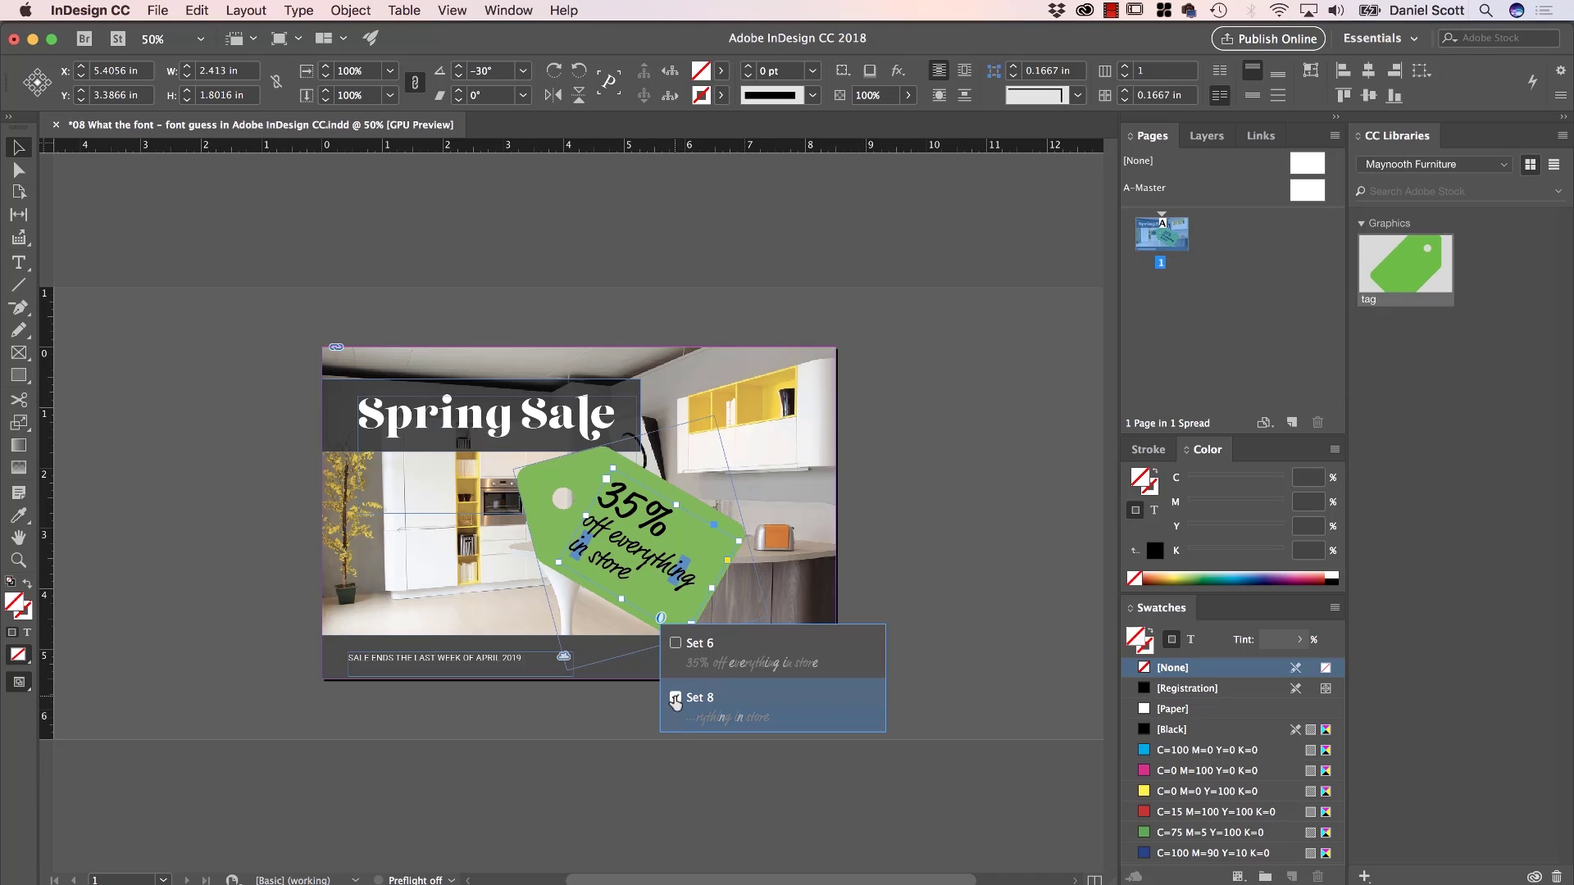
{"action": "left_click", "coordinate": [933, 506]}
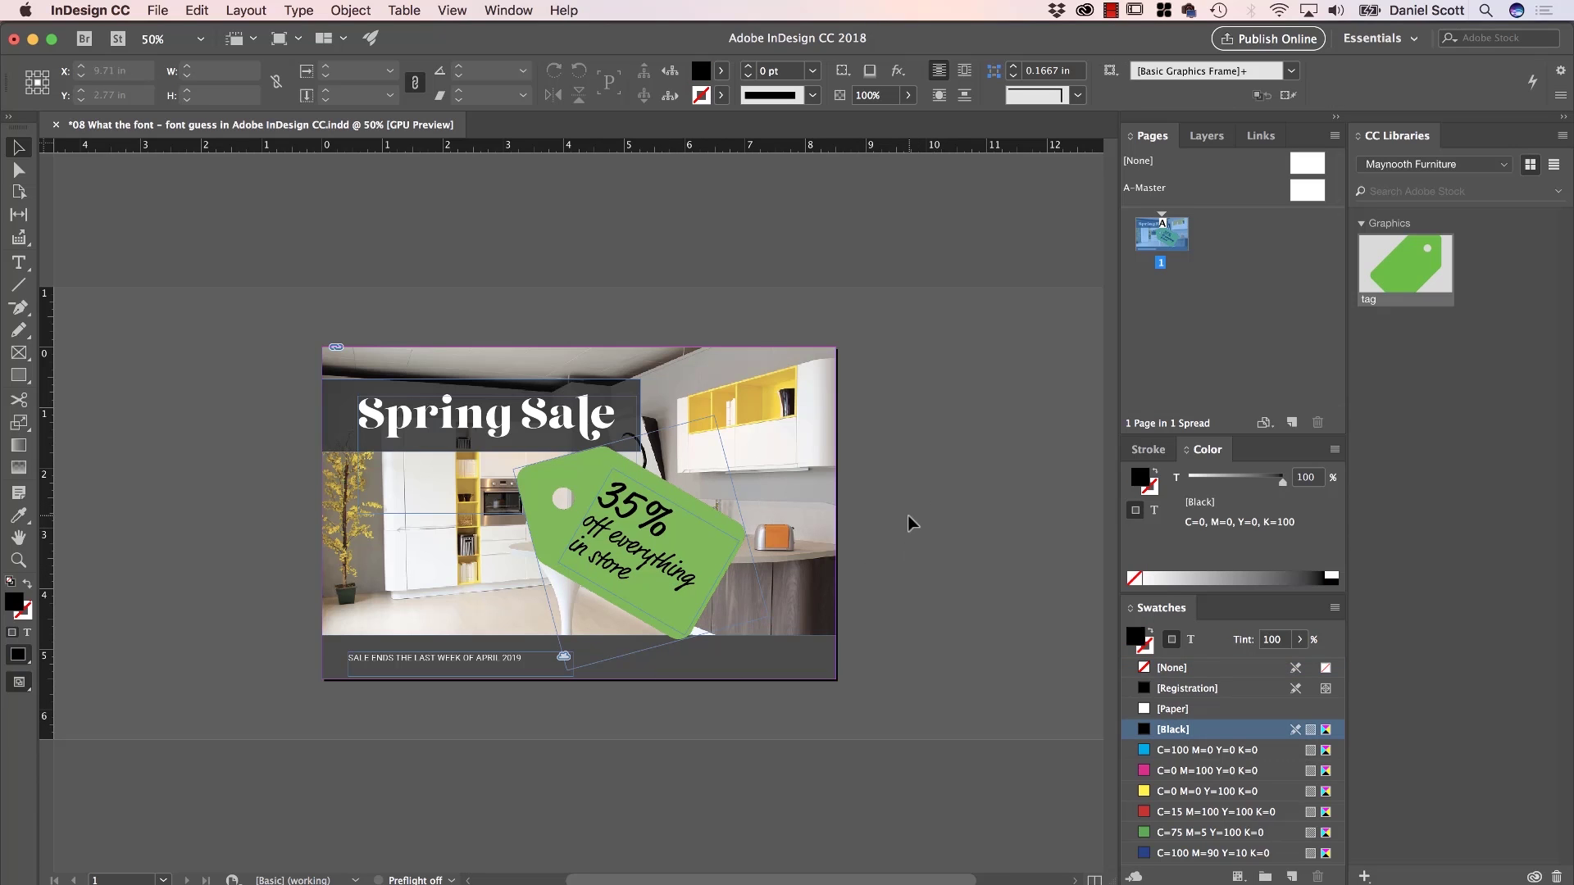
{"action": "left_click", "coordinate": [684, 590]}
{"action": "left_click", "coordinate": [250, 474]}
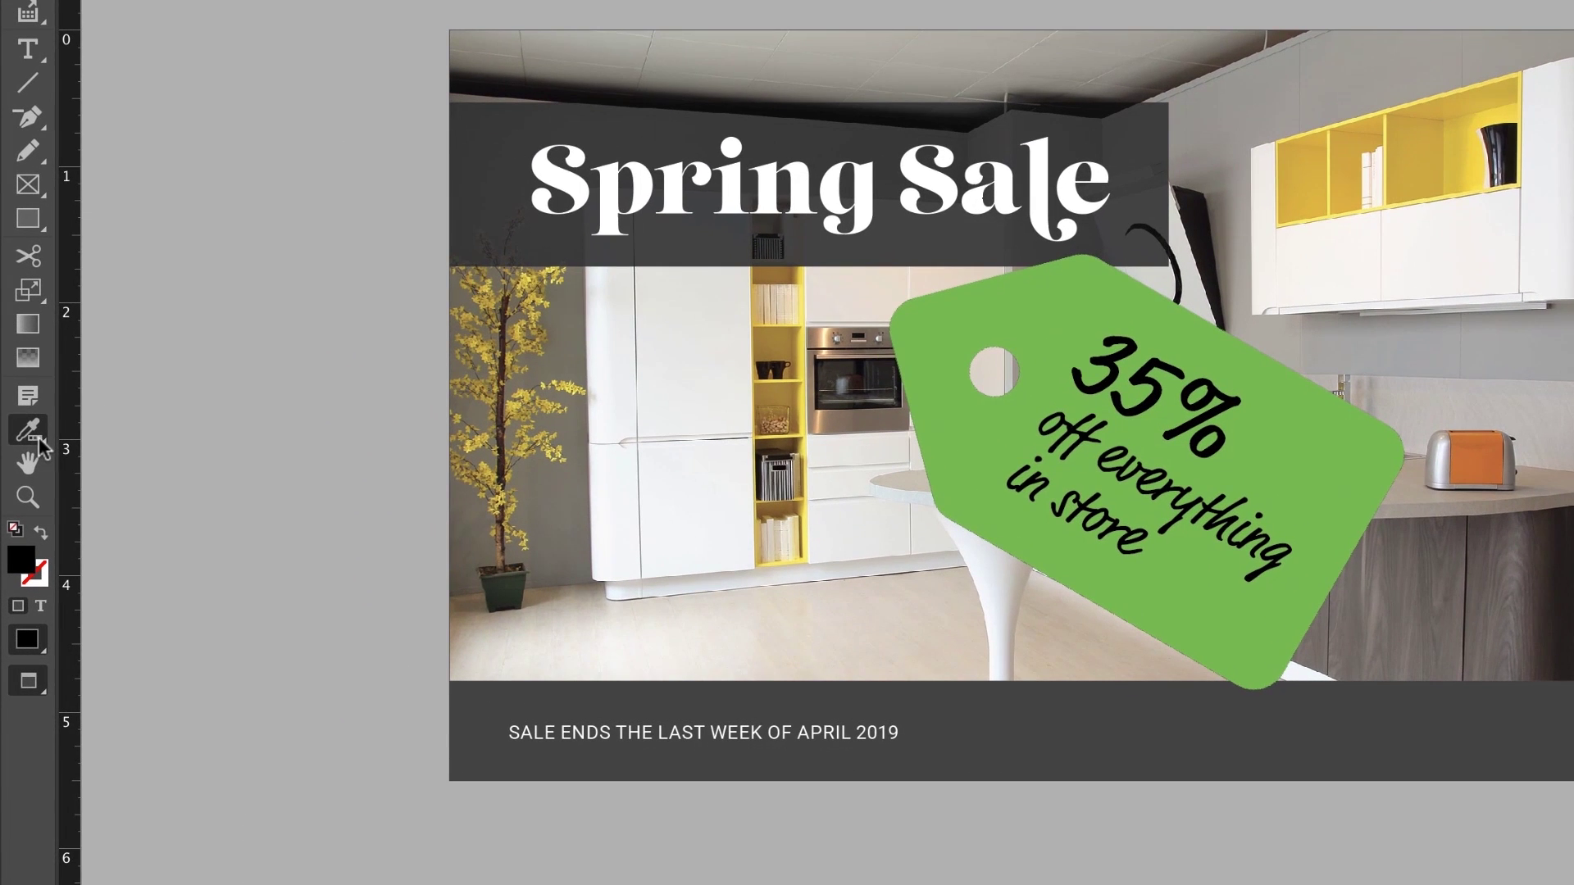
Extract a colour theme from the kitchen photo and green tag with the Color Theme Tool
{"action": "left_click", "coordinate": [24, 514]}
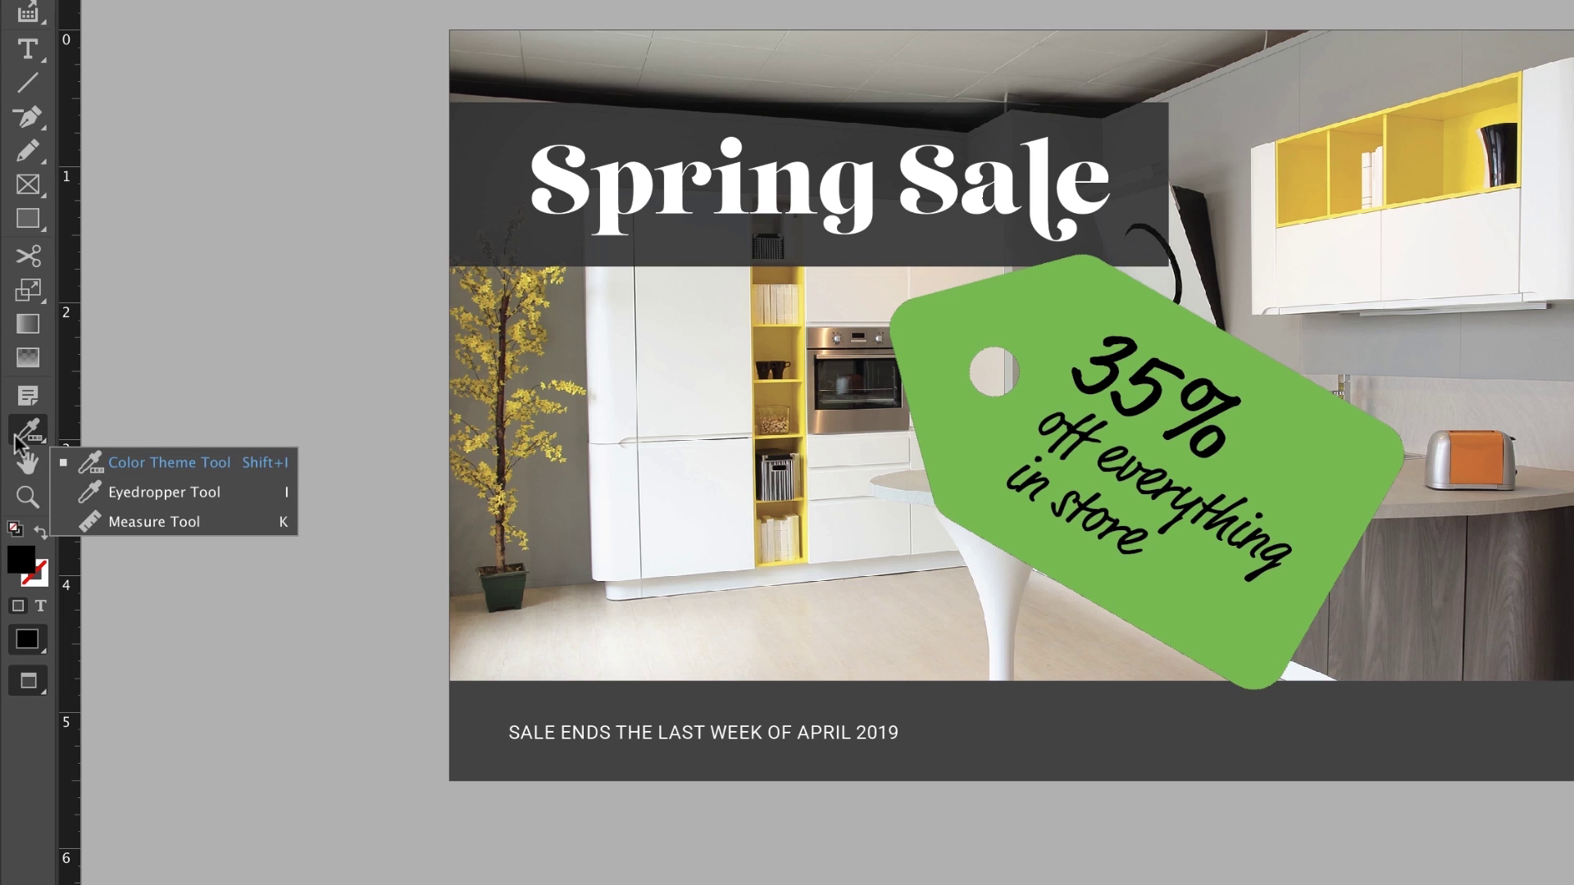
{"action": "left_click", "coordinate": [198, 466]}
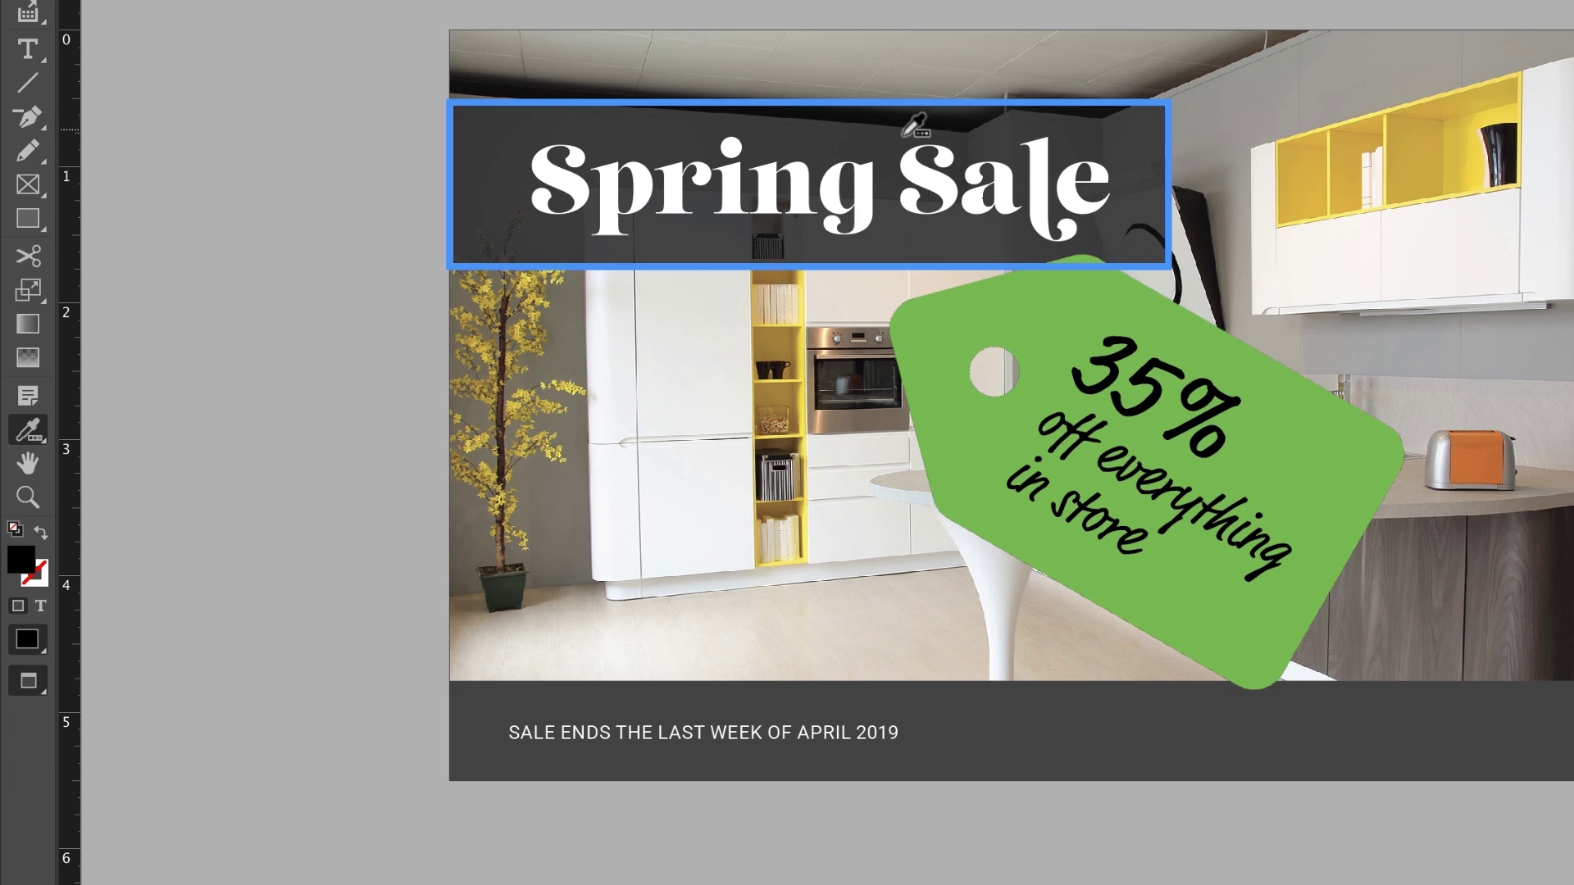
{"action": "left_click", "coordinate": [1418, 135]}
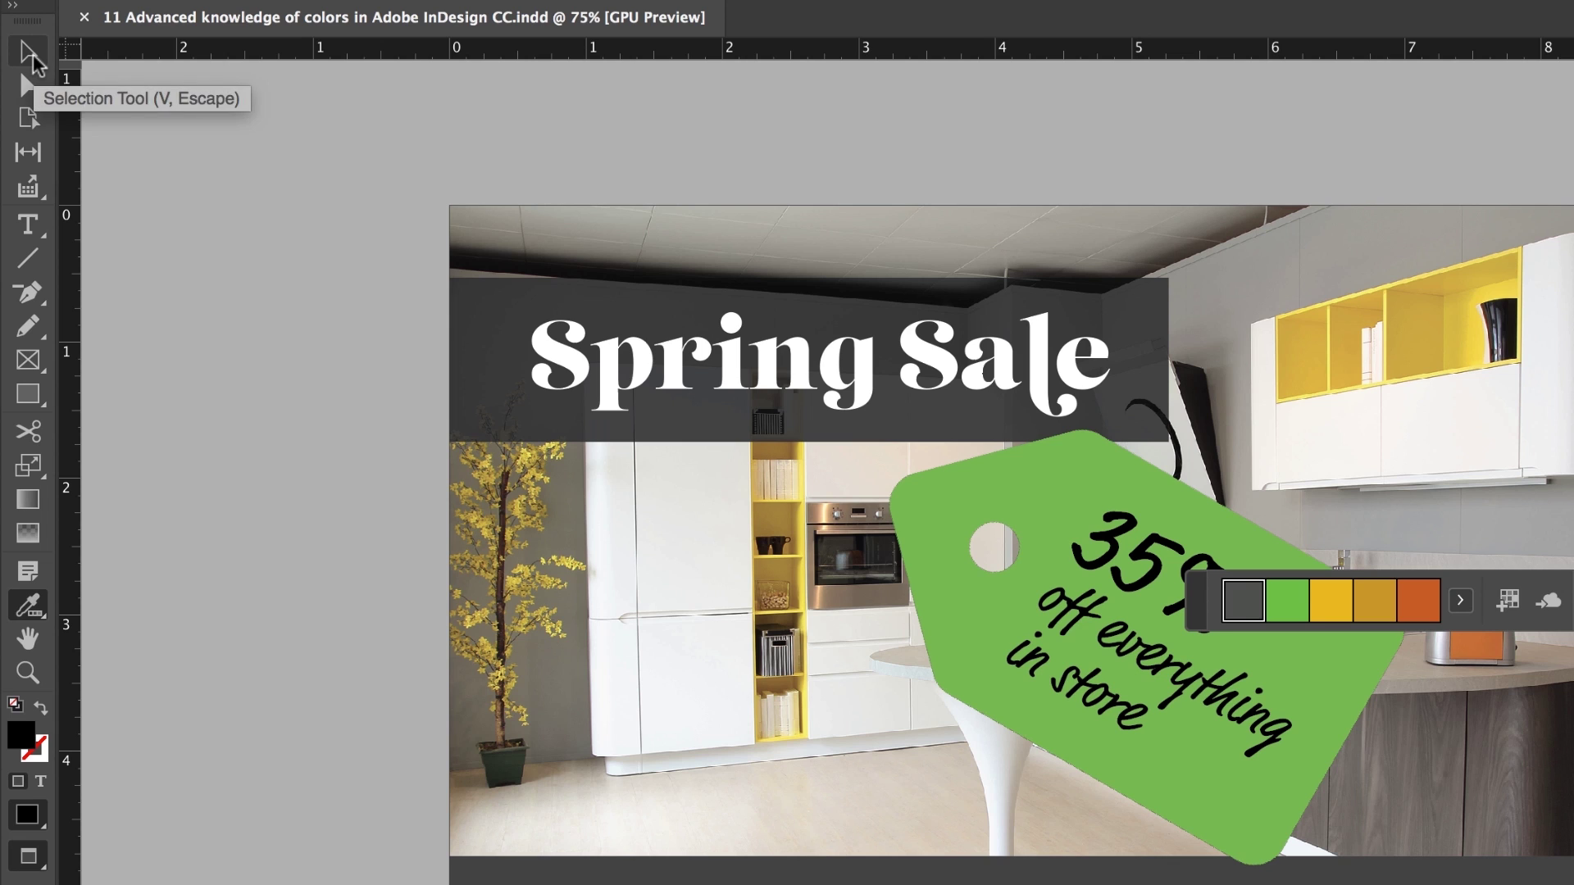
Cut the green tag from the layout and extract a new colour theme from the kitchen photo
{"action": "left_click", "coordinate": [35, 61]}
{"action": "left_click", "coordinate": [1357, 627]}
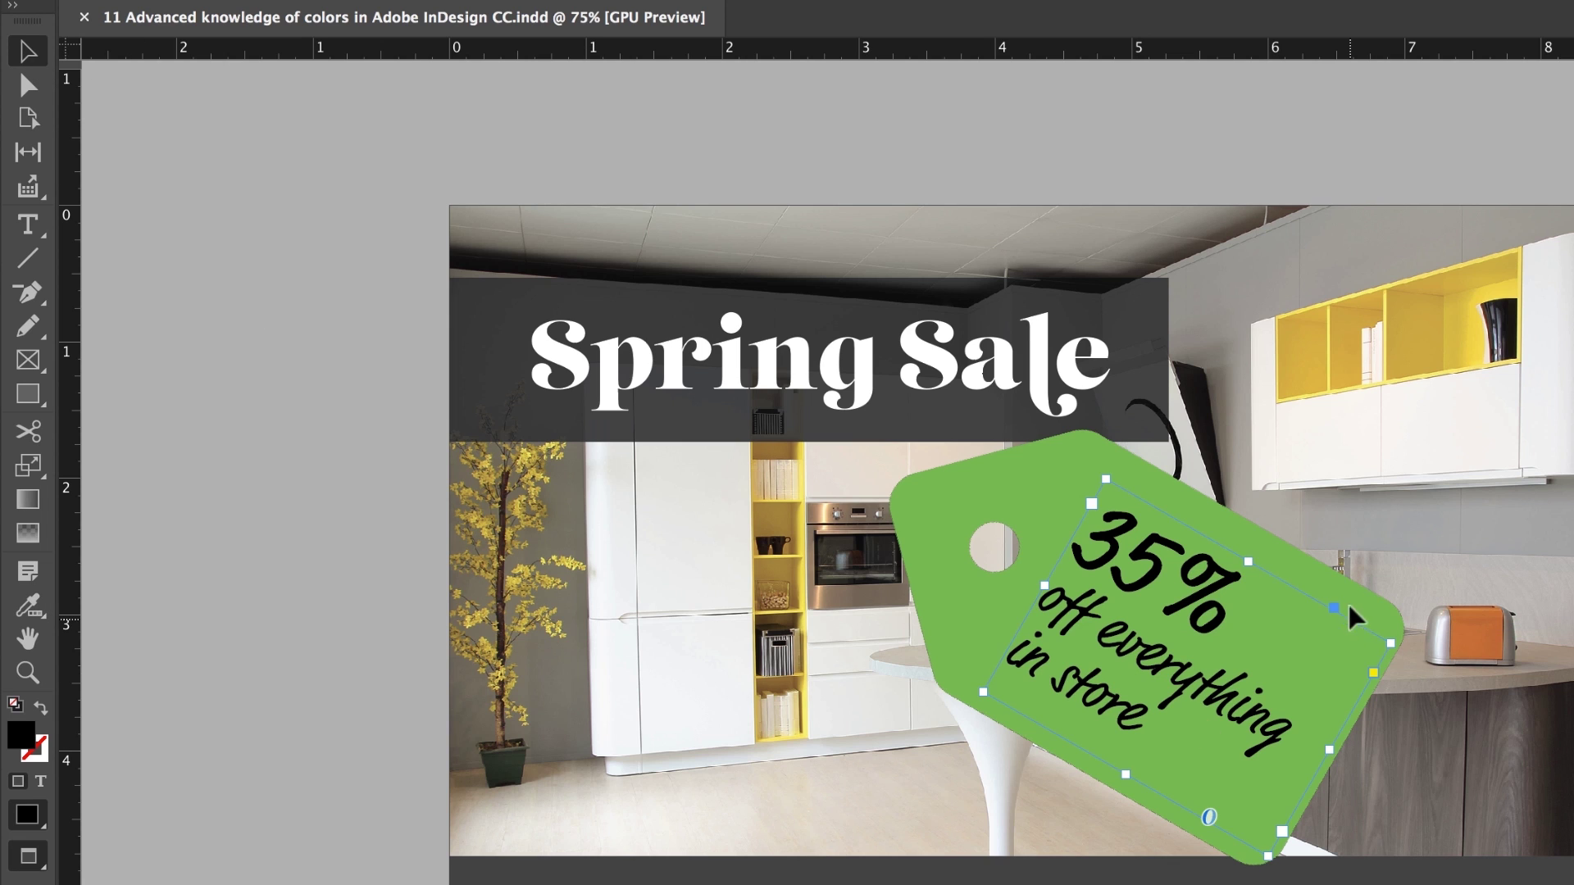
{"action": "key", "text": "Delete"}
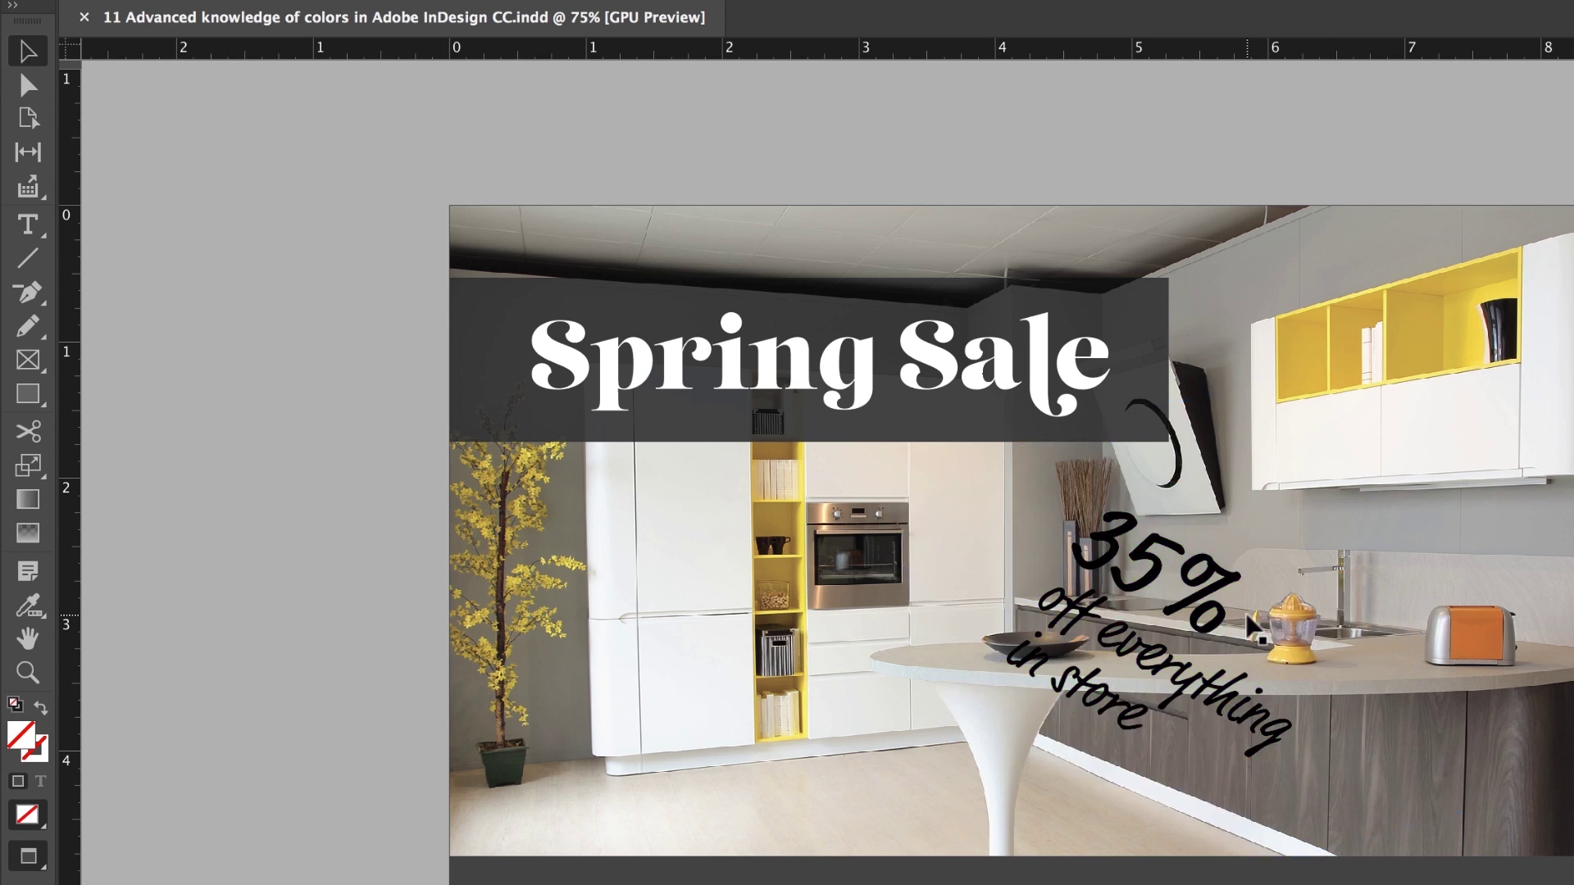
{"action": "left_click", "coordinate": [1029, 768]}
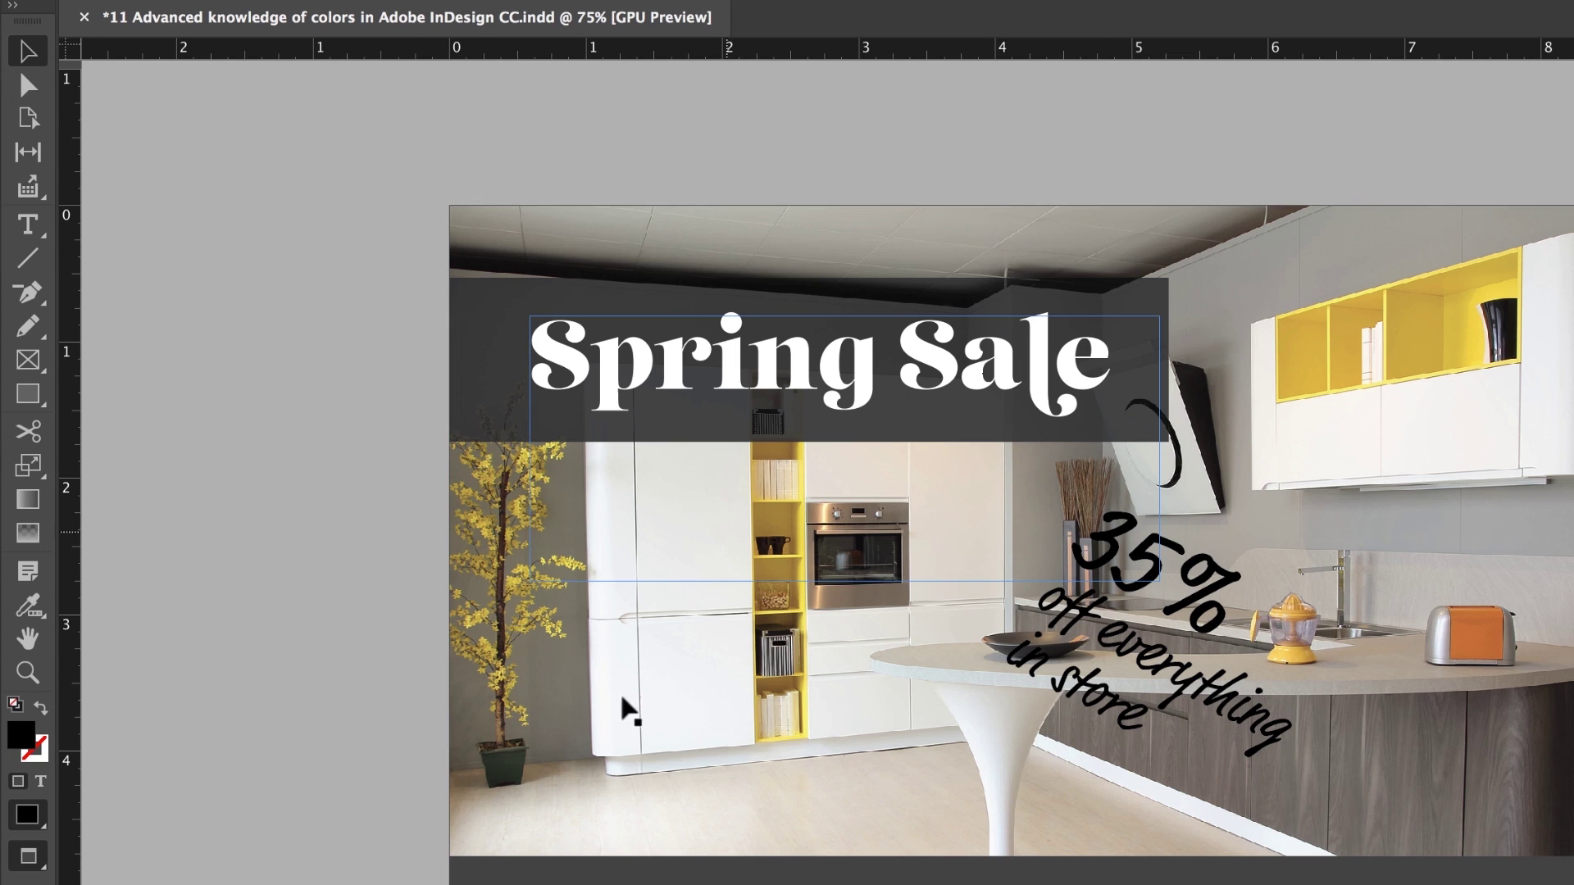
{"action": "left_click", "coordinate": [29, 607]}
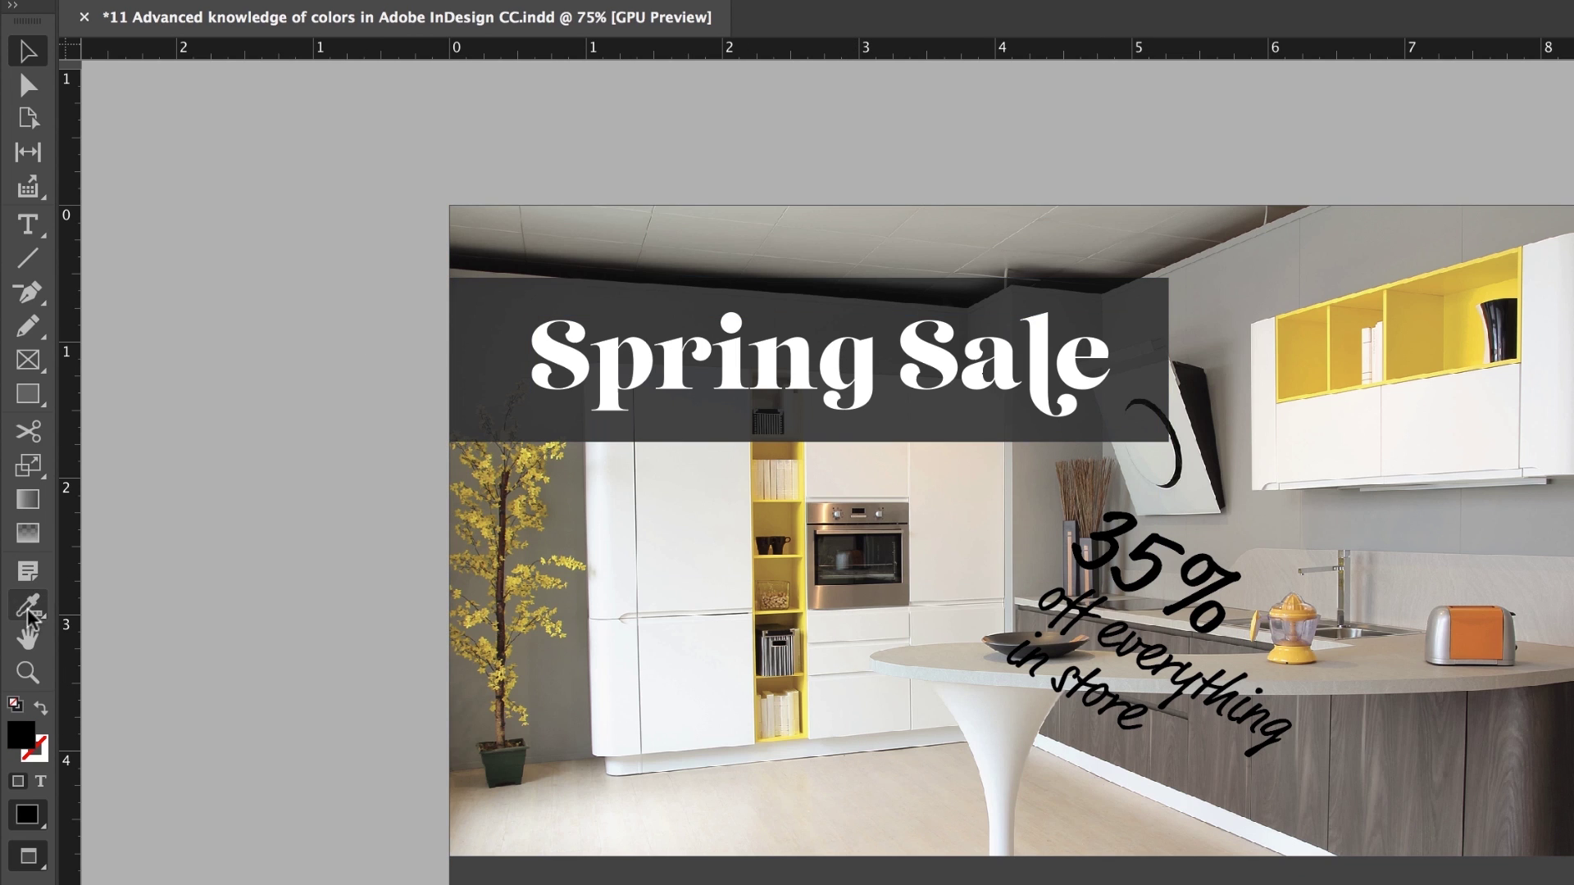
{"action": "left_click", "coordinate": [1348, 328]}
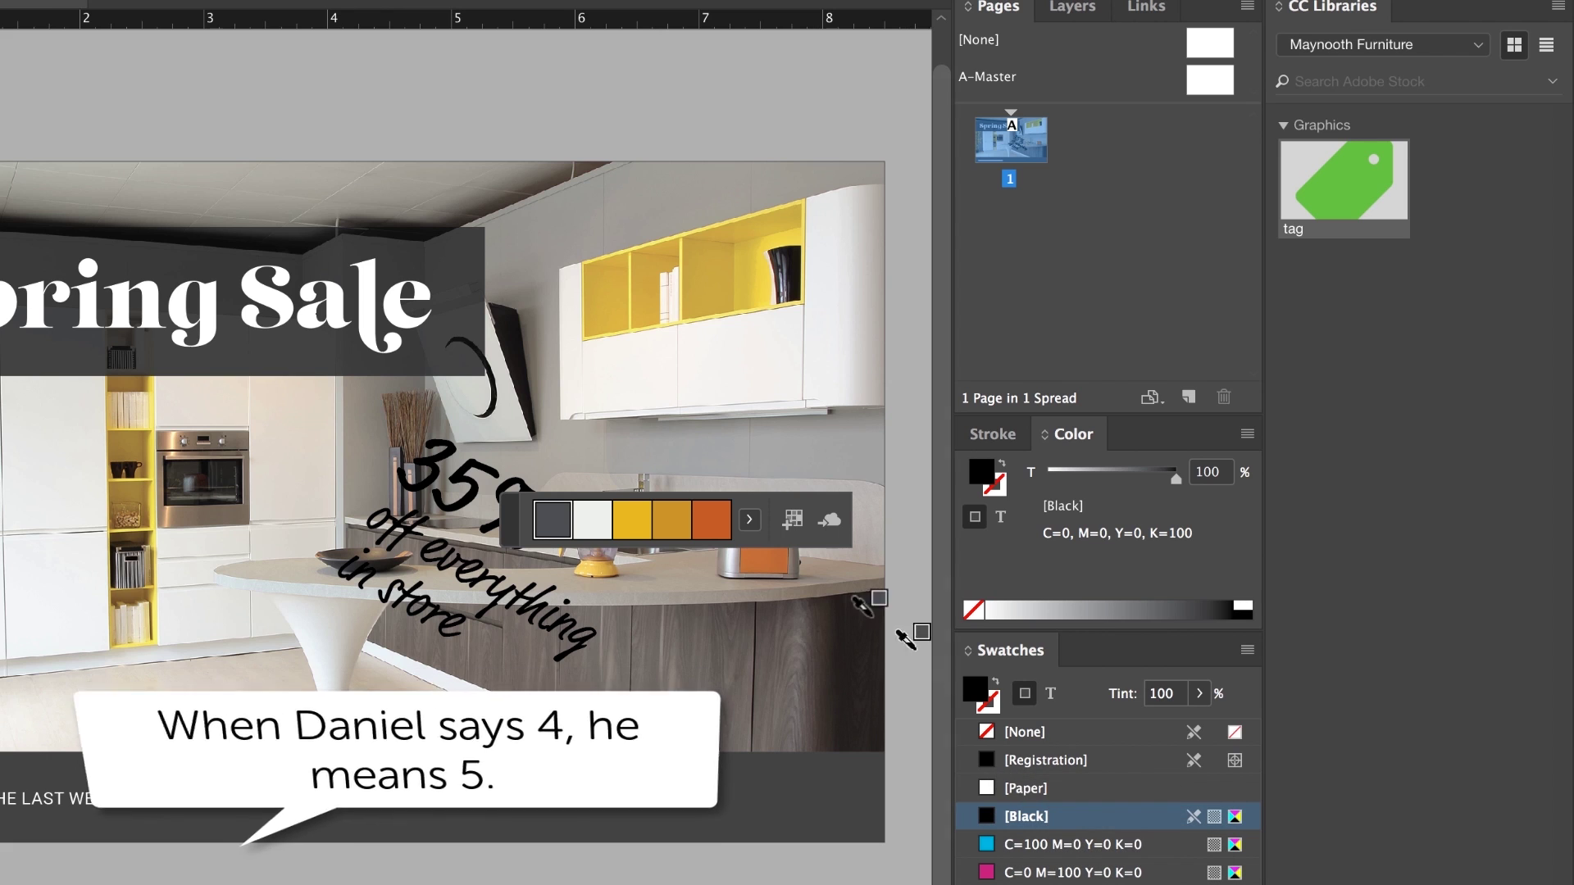
Compare the Deep and Muted variations of the extracted theme and return to Colorful
{"action": "left_click", "coordinate": [826, 522]}
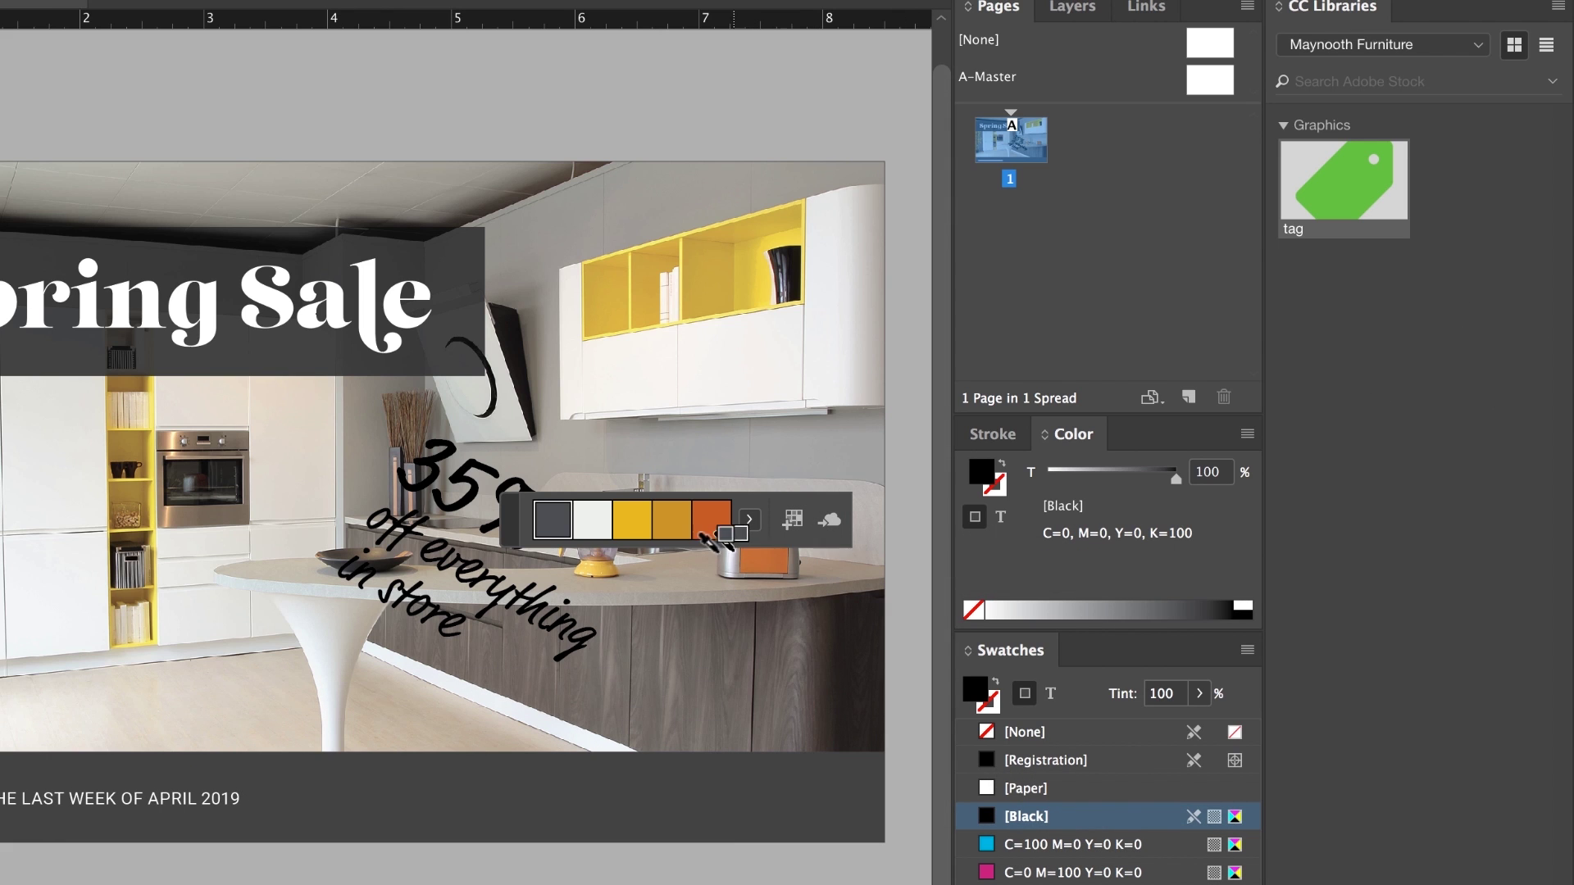
{"action": "left_click", "coordinate": [750, 522]}
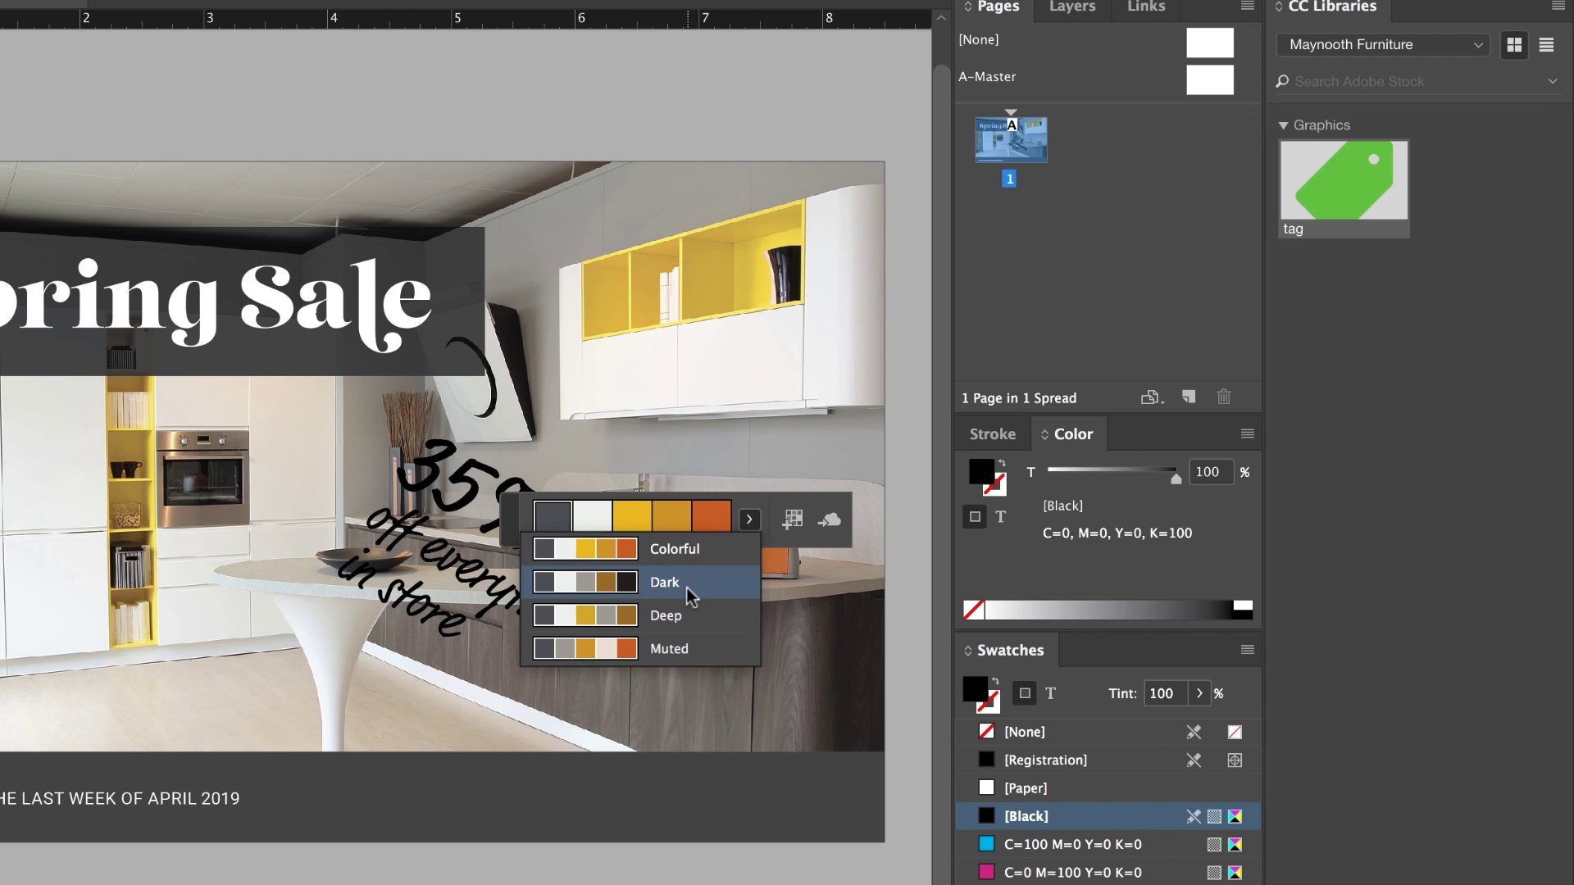
{"action": "left_click", "coordinate": [668, 615]}
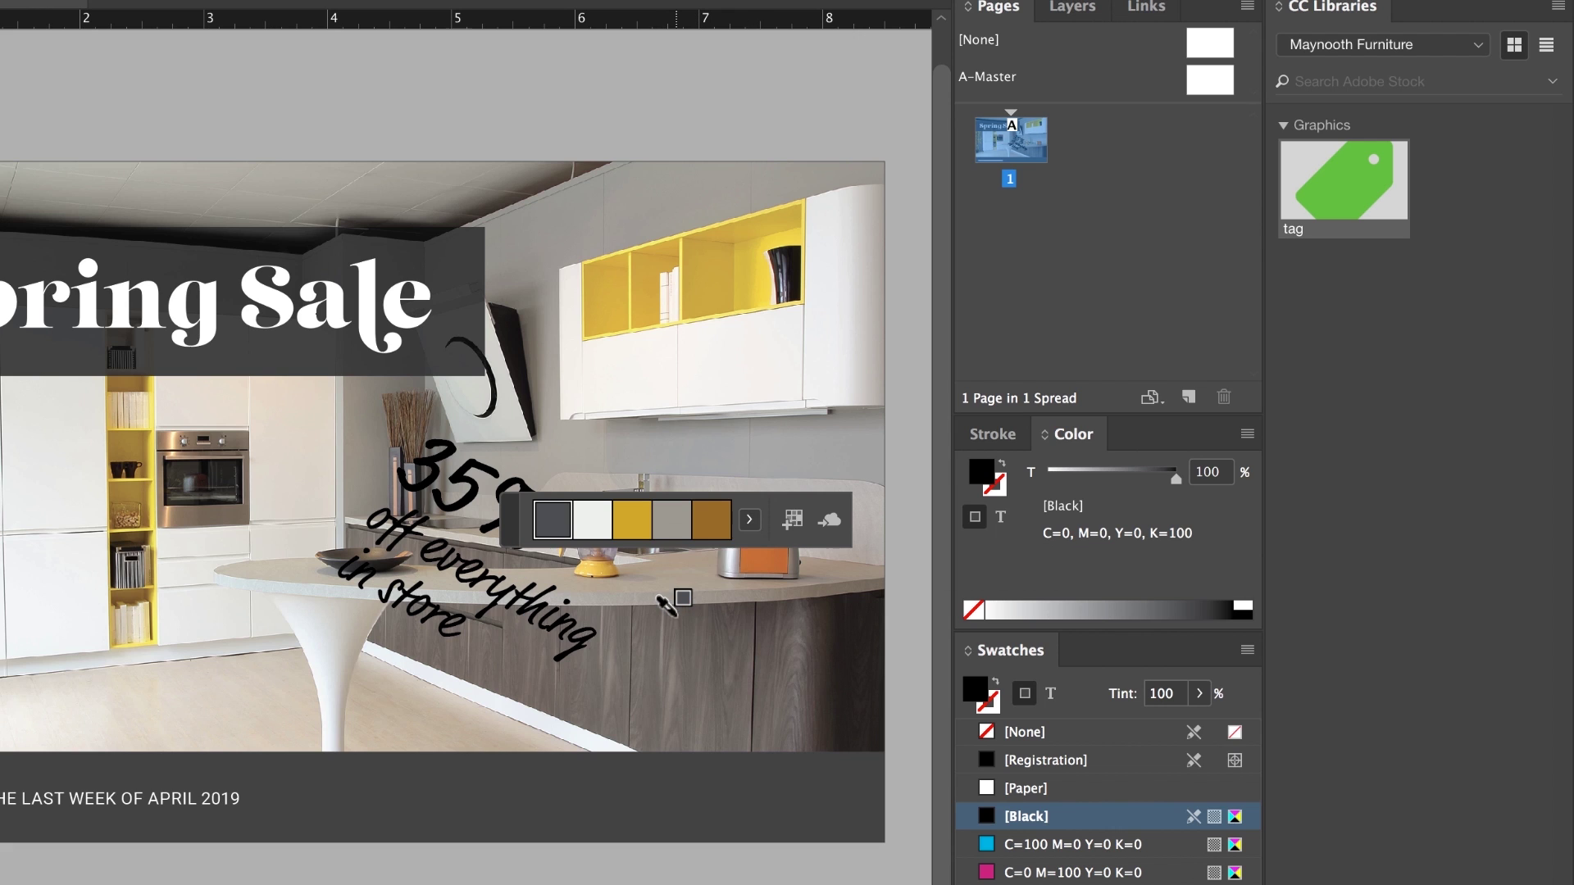
{"action": "left_click", "coordinate": [750, 520]}
{"action": "left_click", "coordinate": [656, 643]}
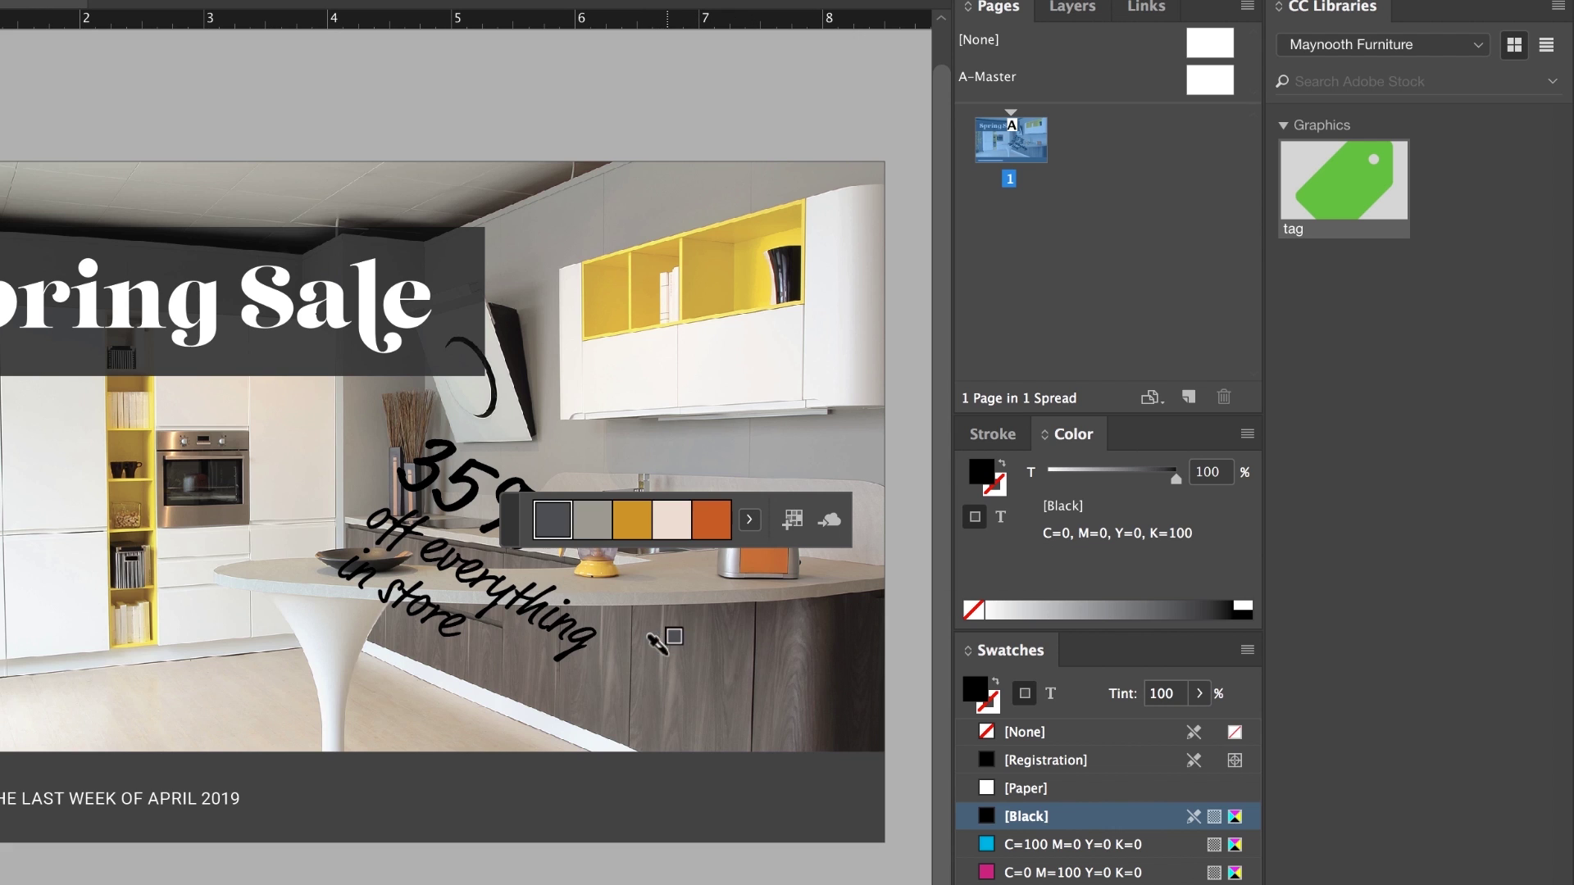
{"action": "left_click", "coordinate": [750, 519]}
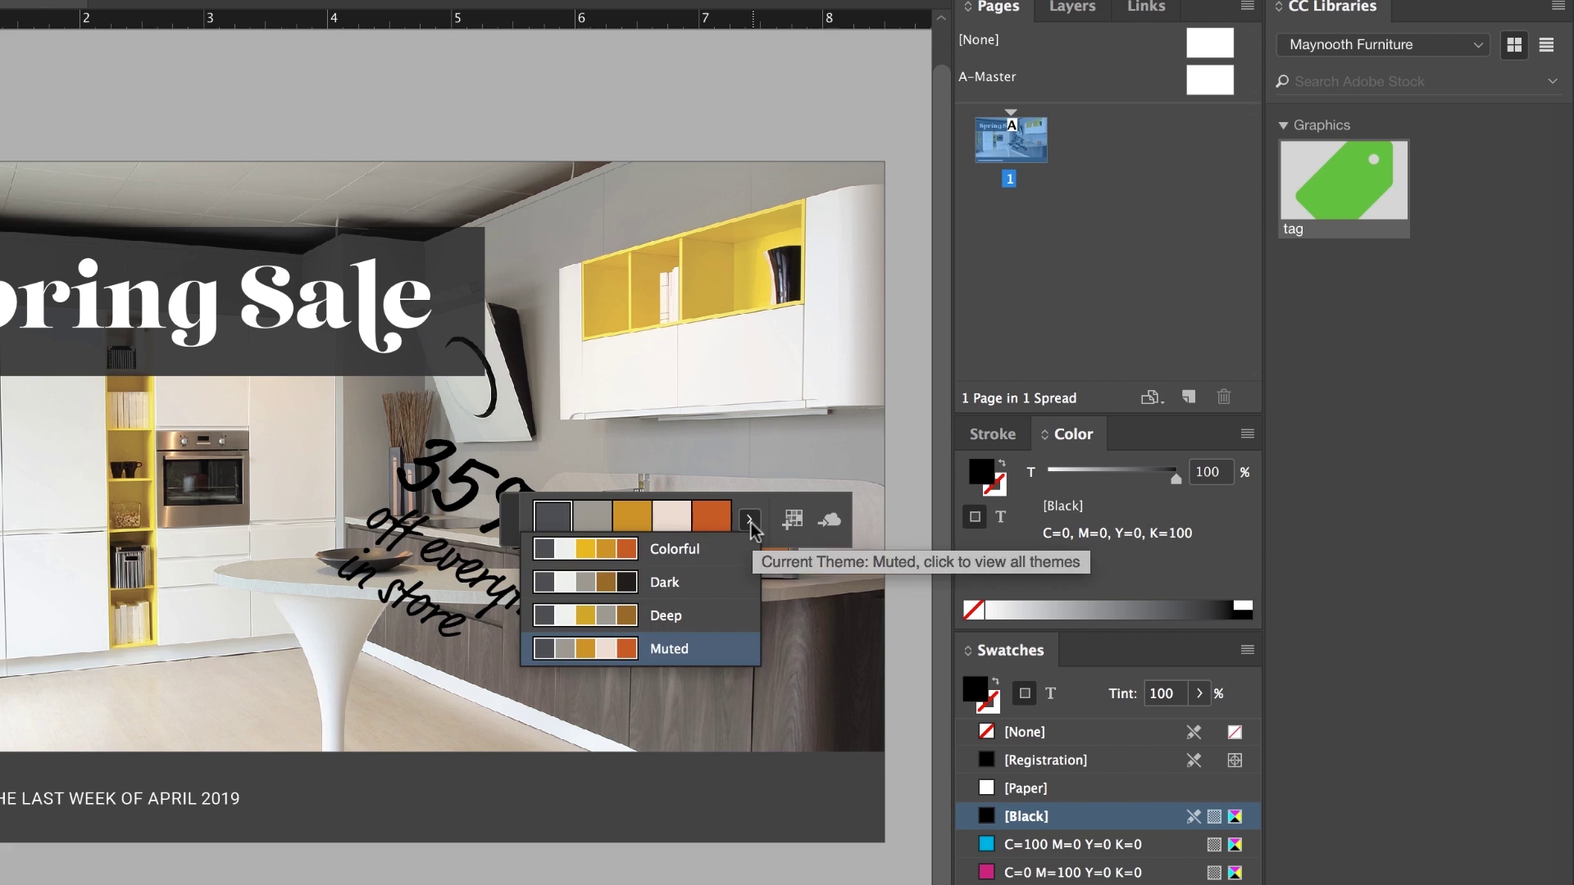
{"action": "left_click", "coordinate": [668, 549]}
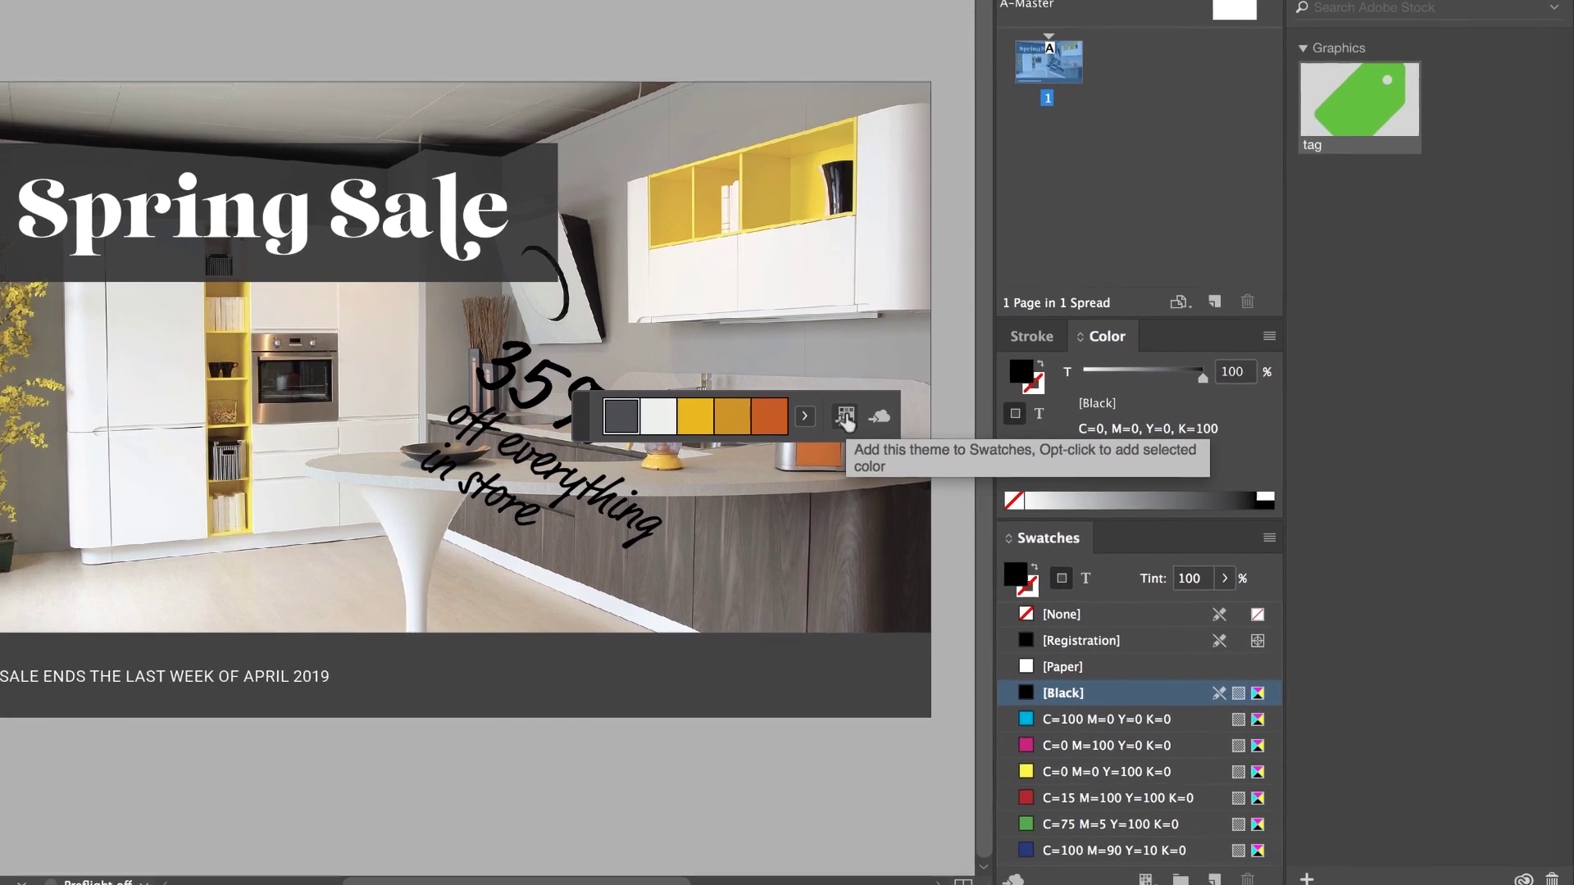
Add the Colorful theme to the swatches and save its five colours to the Maynooth Furniture library
{"action": "left_click", "coordinate": [794, 521]}
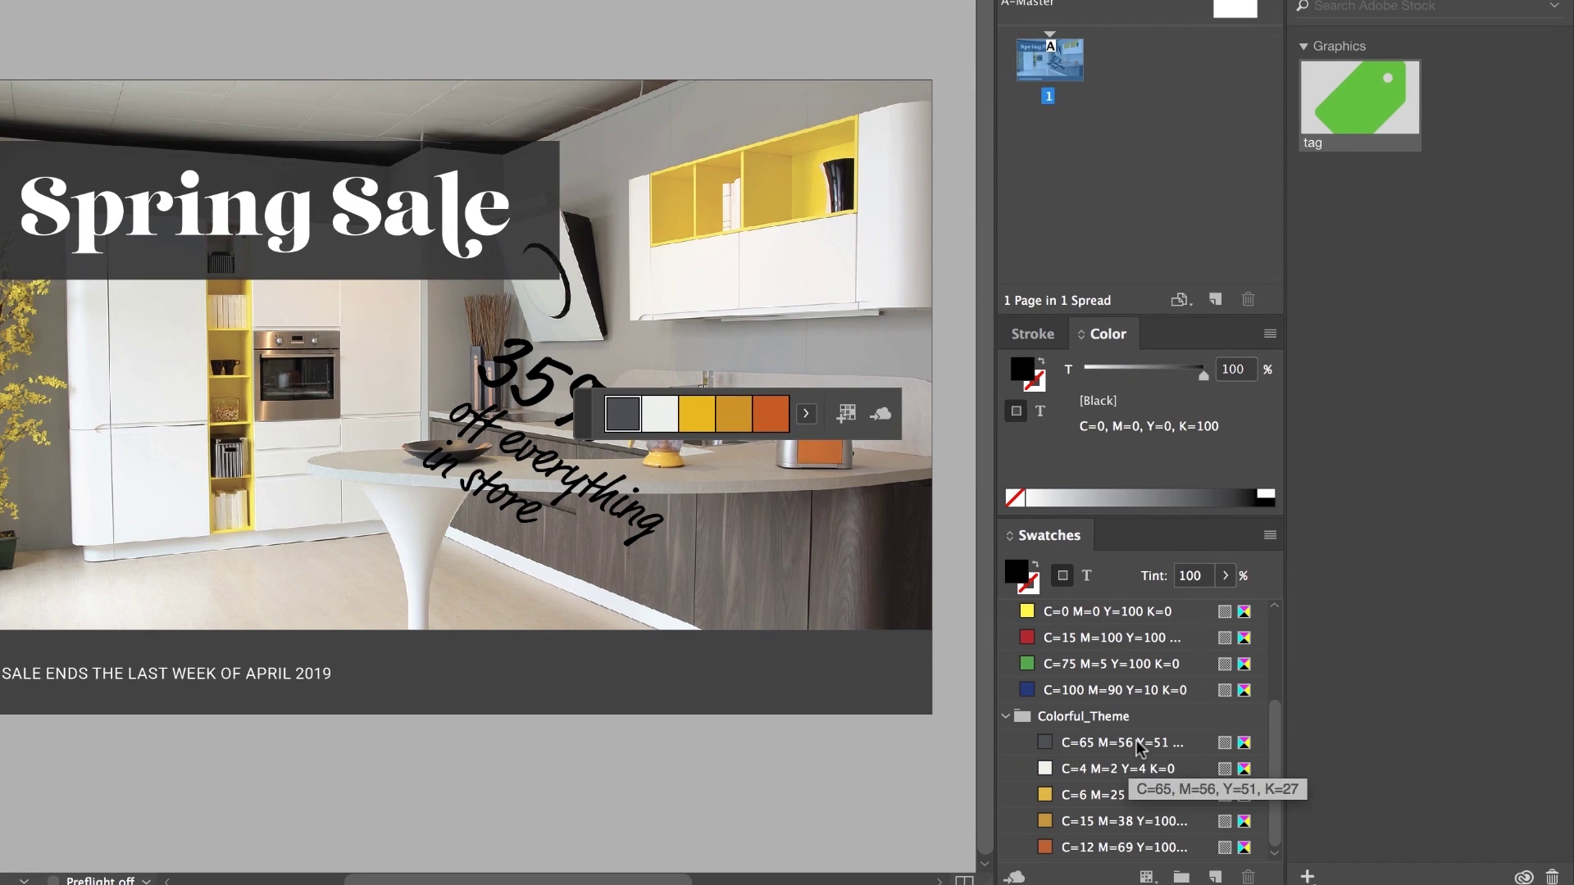
{"action": "left_click", "coordinate": [1119, 719]}
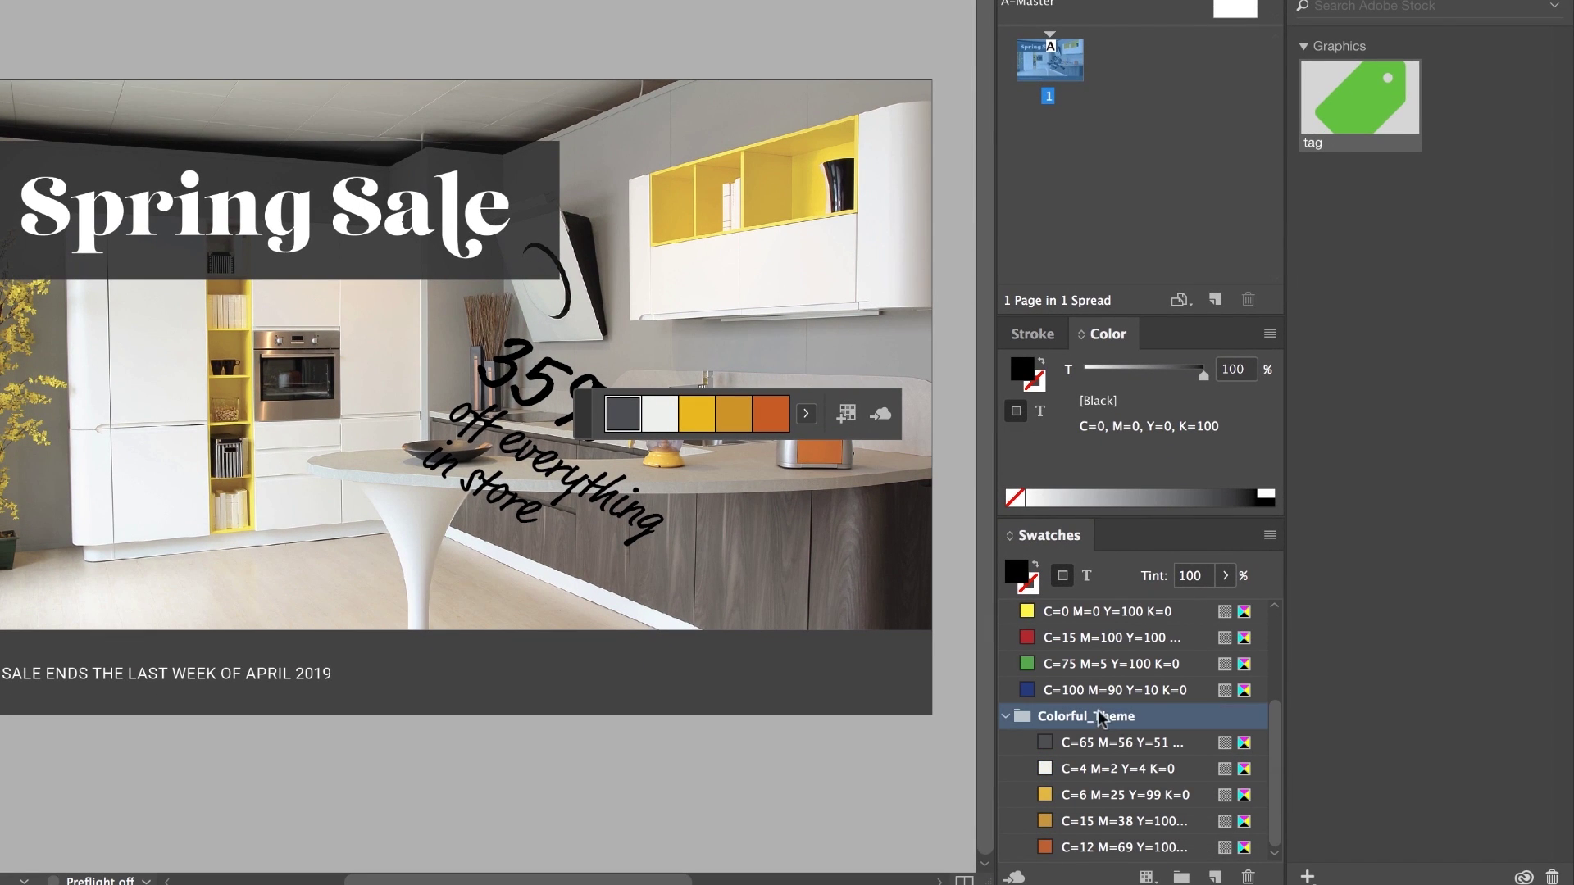
{"action": "left_click", "coordinate": [1133, 742]}
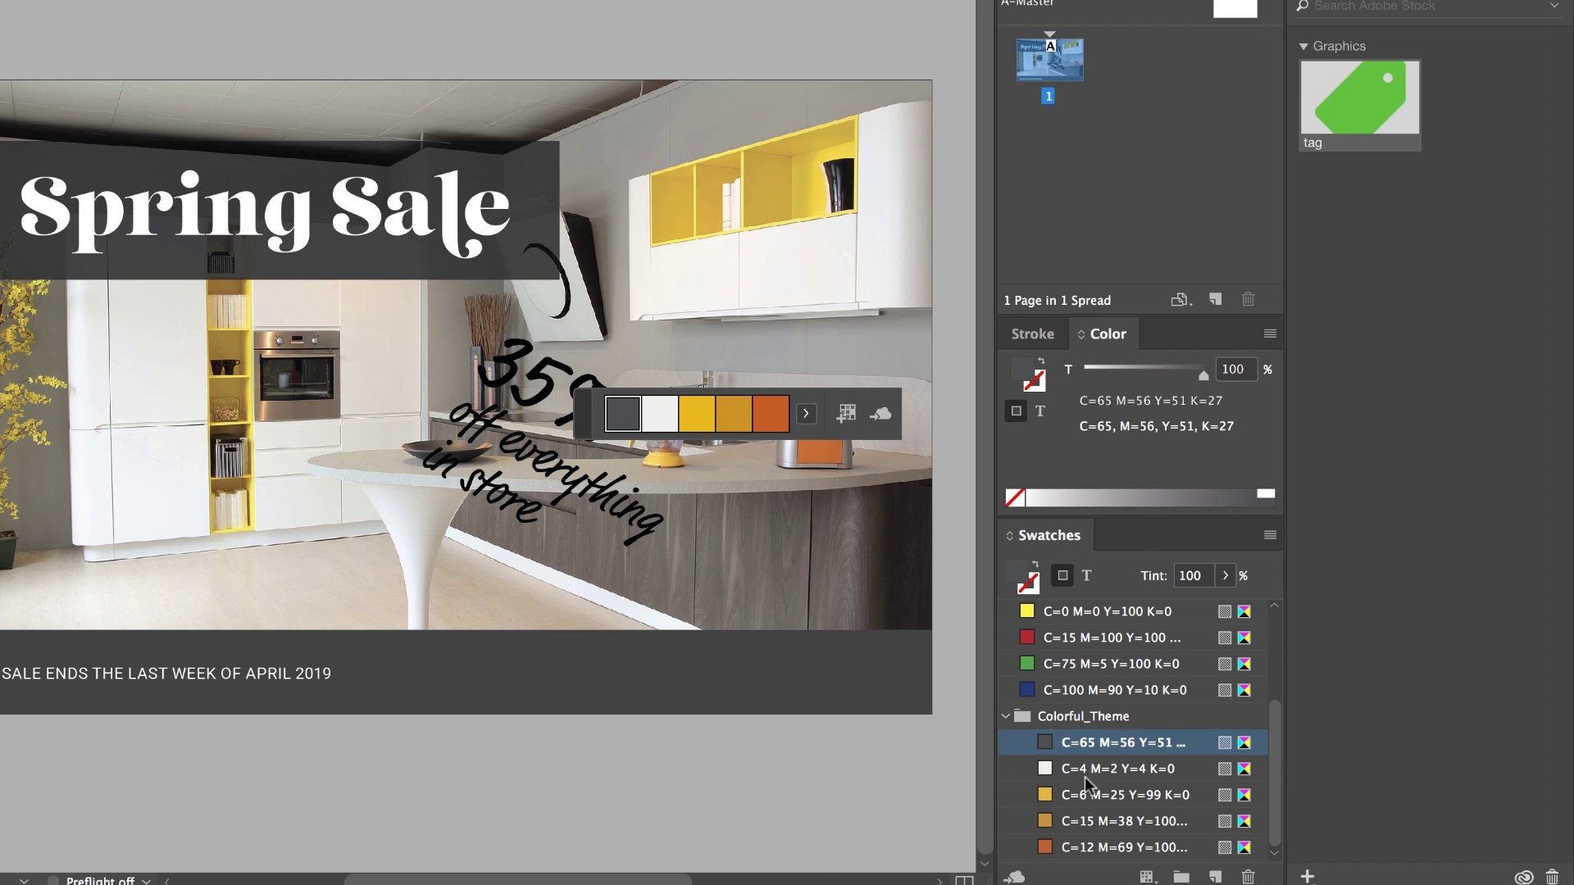
{"action": "left_click", "coordinate": [1081, 848], "text": "shift"}
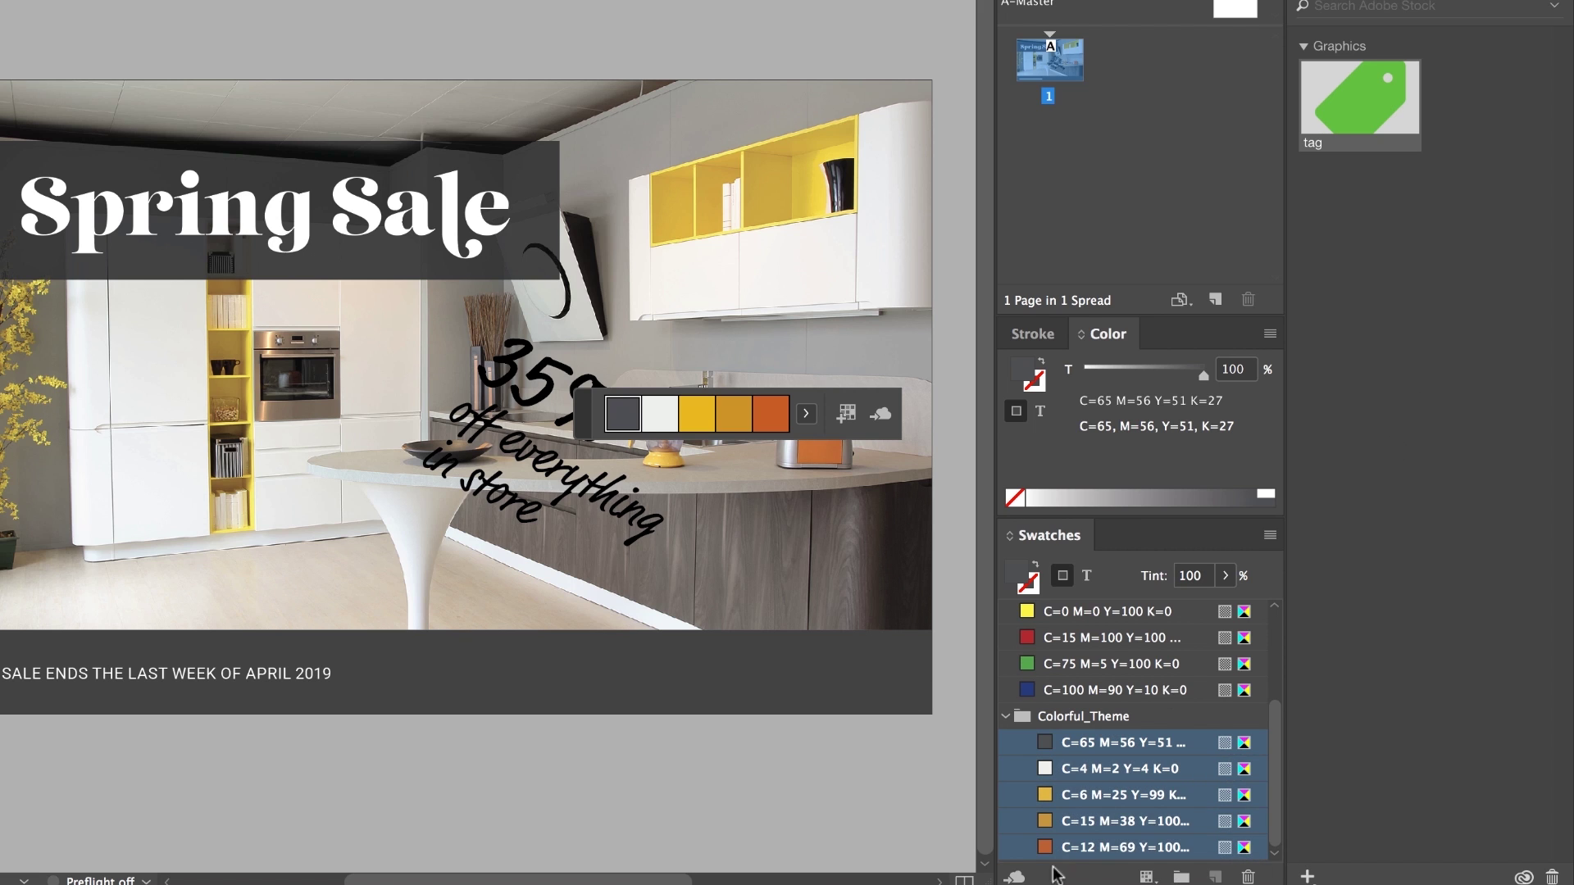
{"action": "left_click", "coordinate": [1015, 874]}
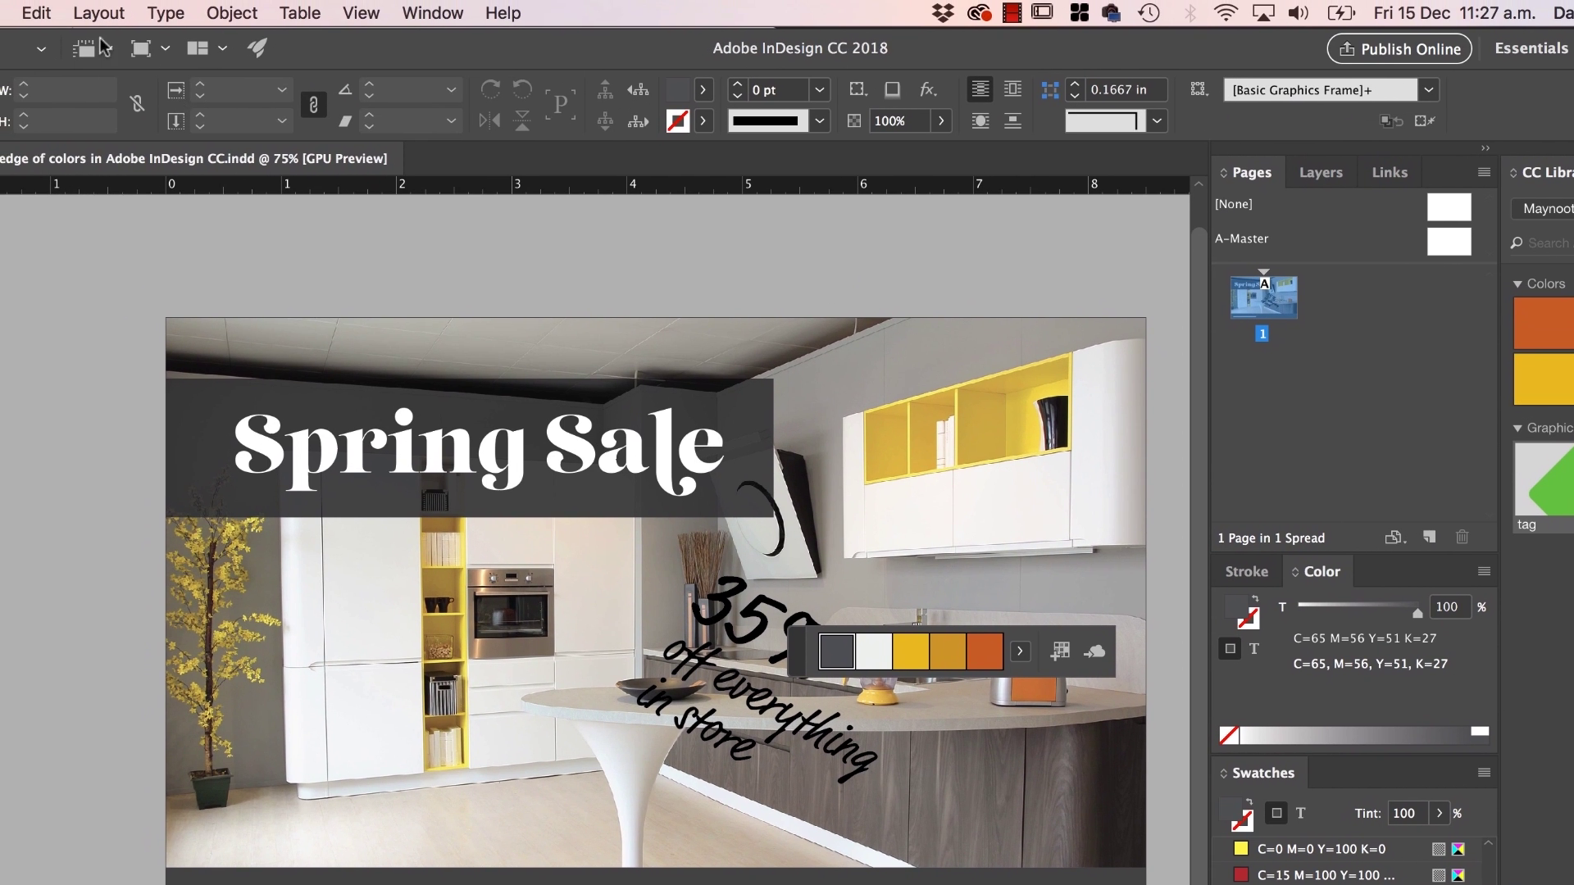
Paste the green tag back in place on the page
{"action": "left_click", "coordinate": [0, 0]}
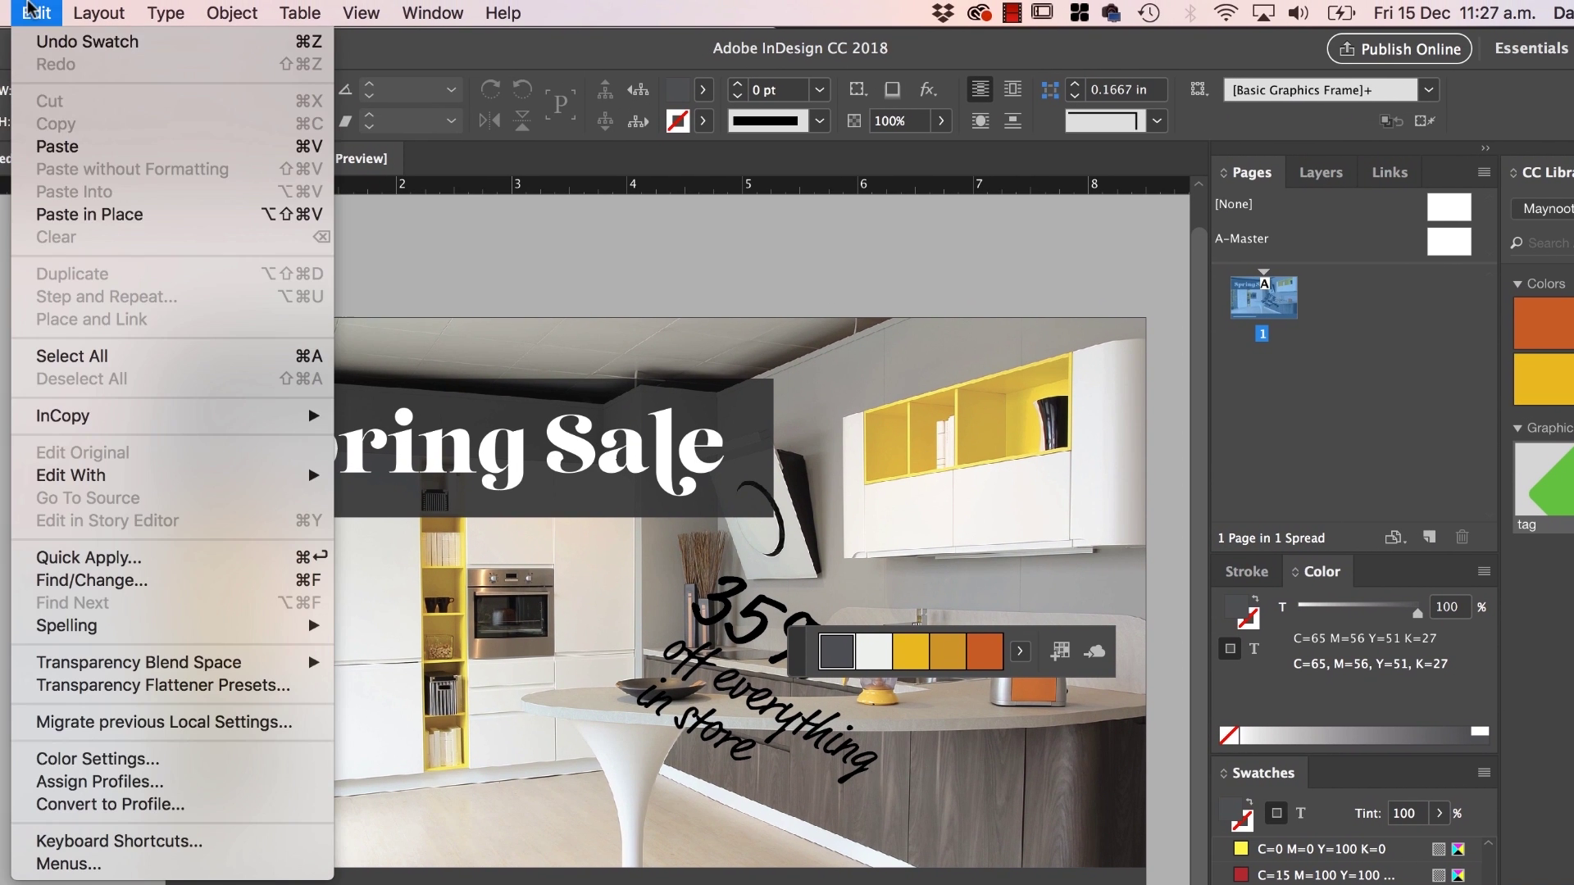
{"action": "left_click", "coordinate": [86, 214]}
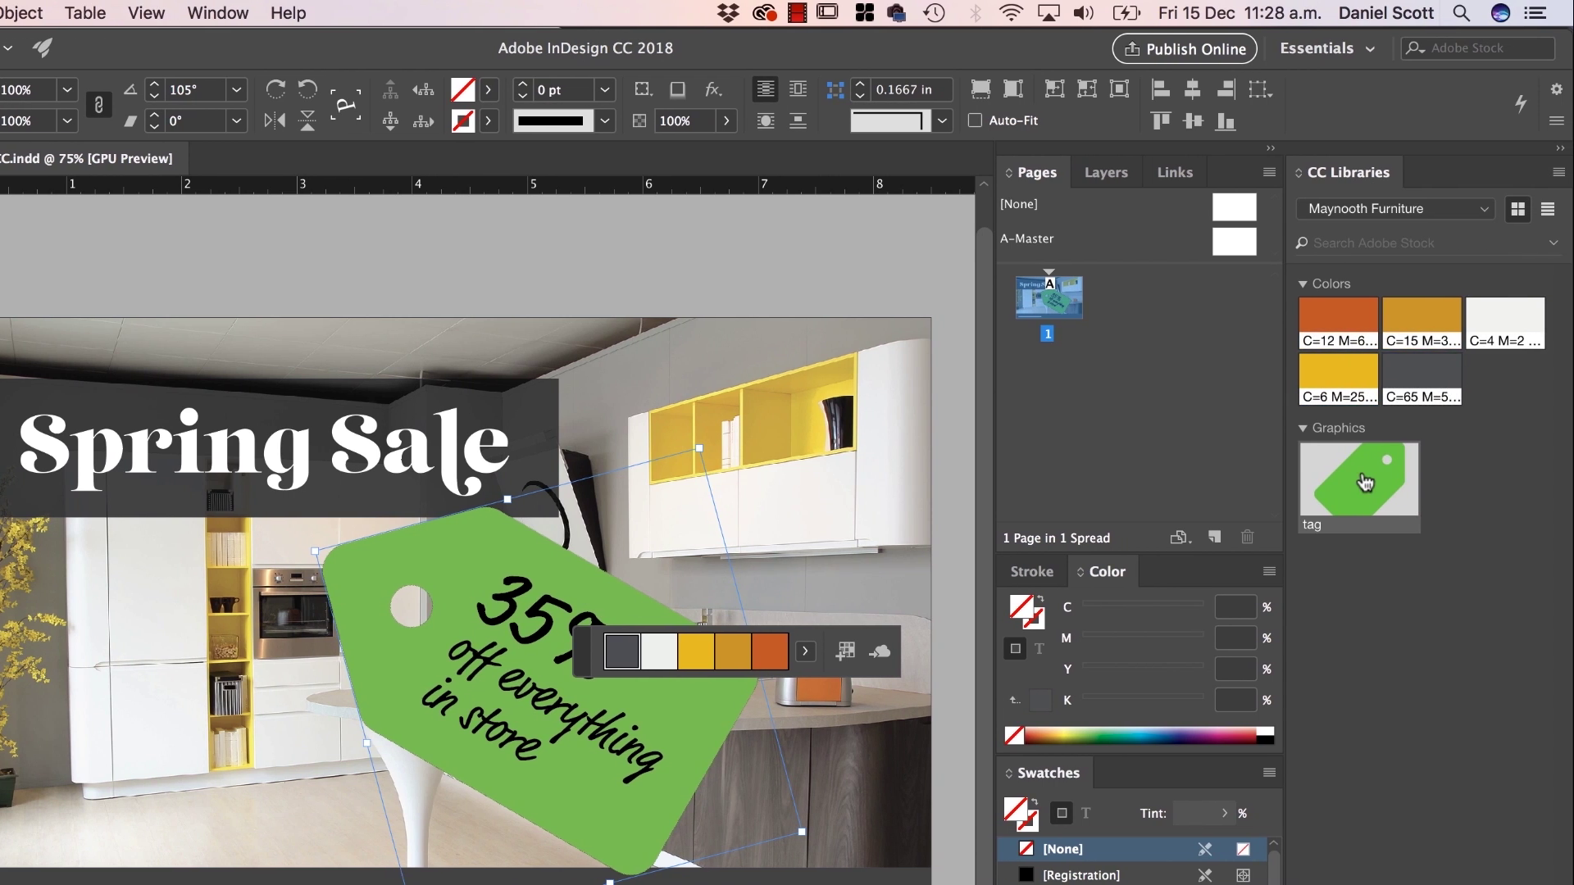
Open the library's tag graphic for editing in Illustrator and select the tag artwork
{"action": "left_click", "coordinate": [1355, 485]}
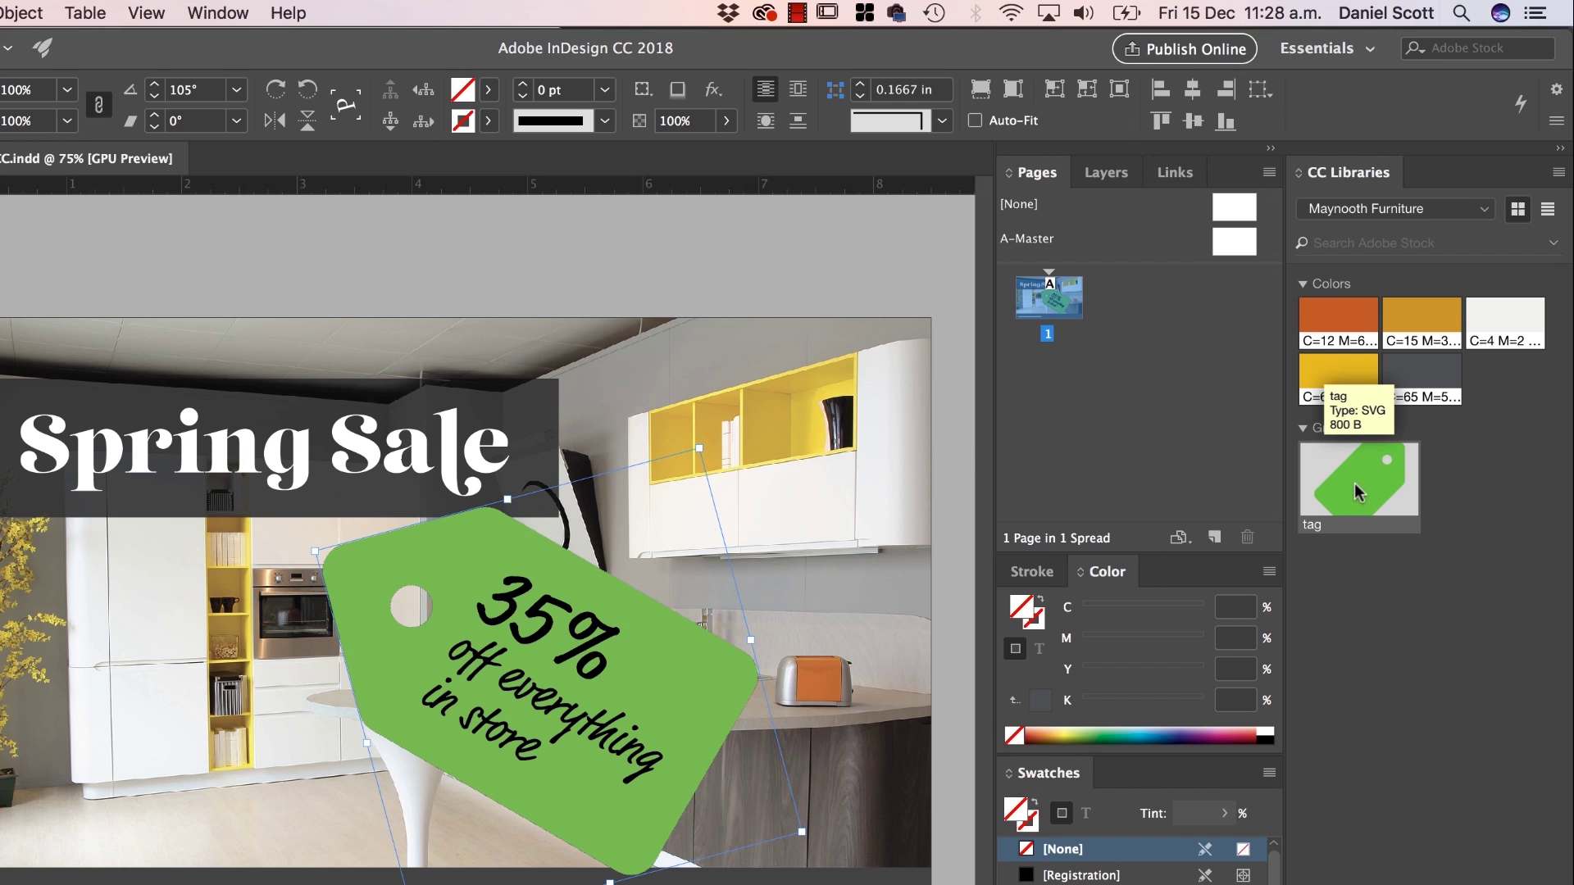
{"action": "double_click", "coordinate": [1354, 484]}
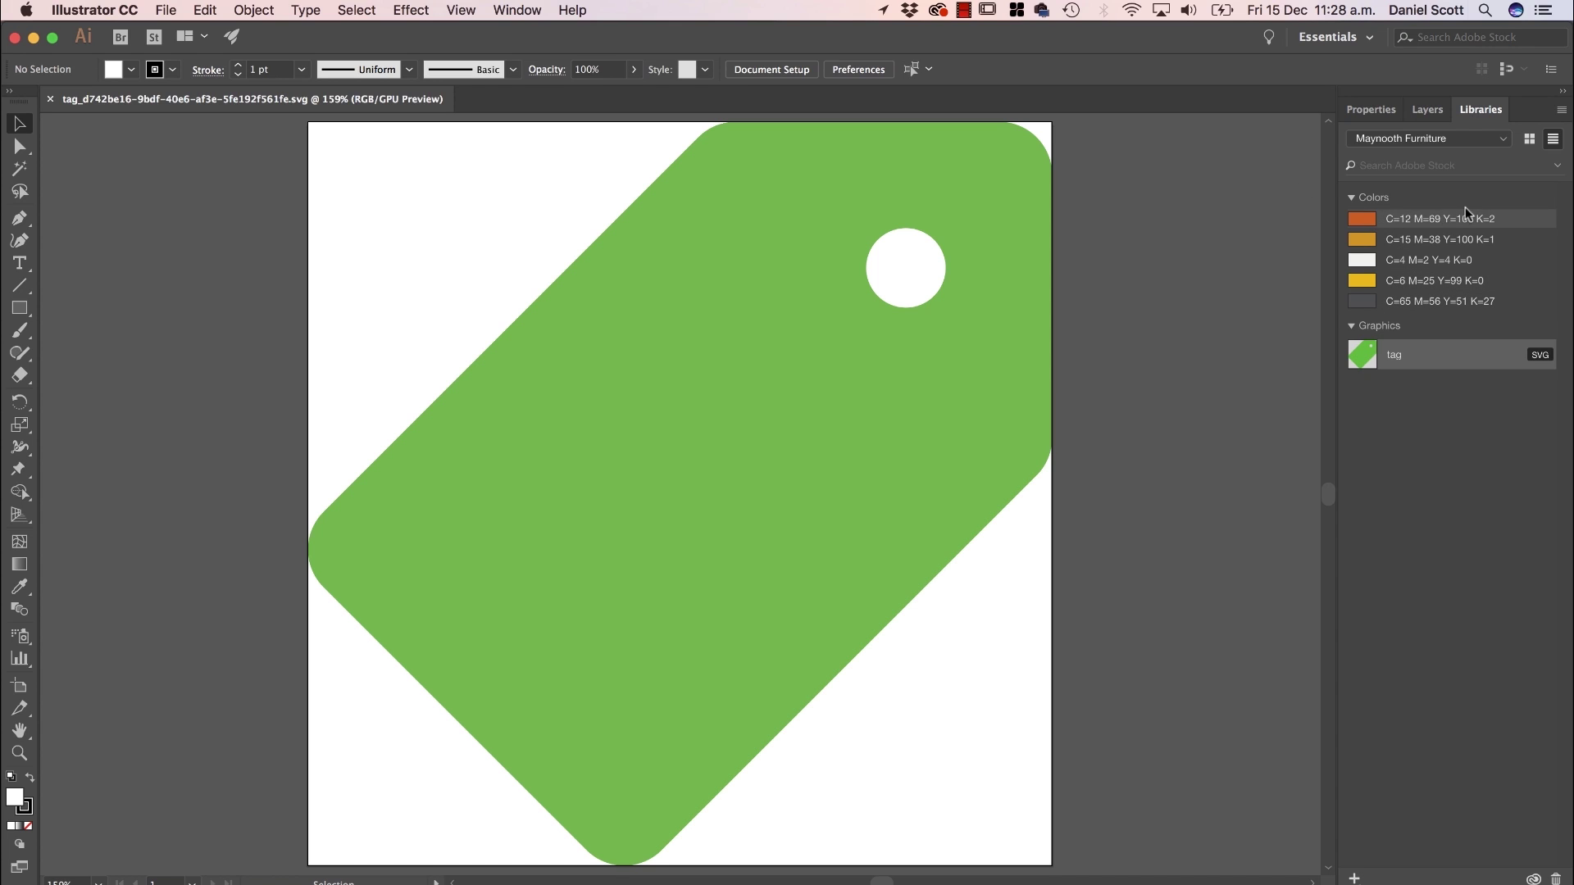
{"action": "left_click", "coordinate": [838, 465]}
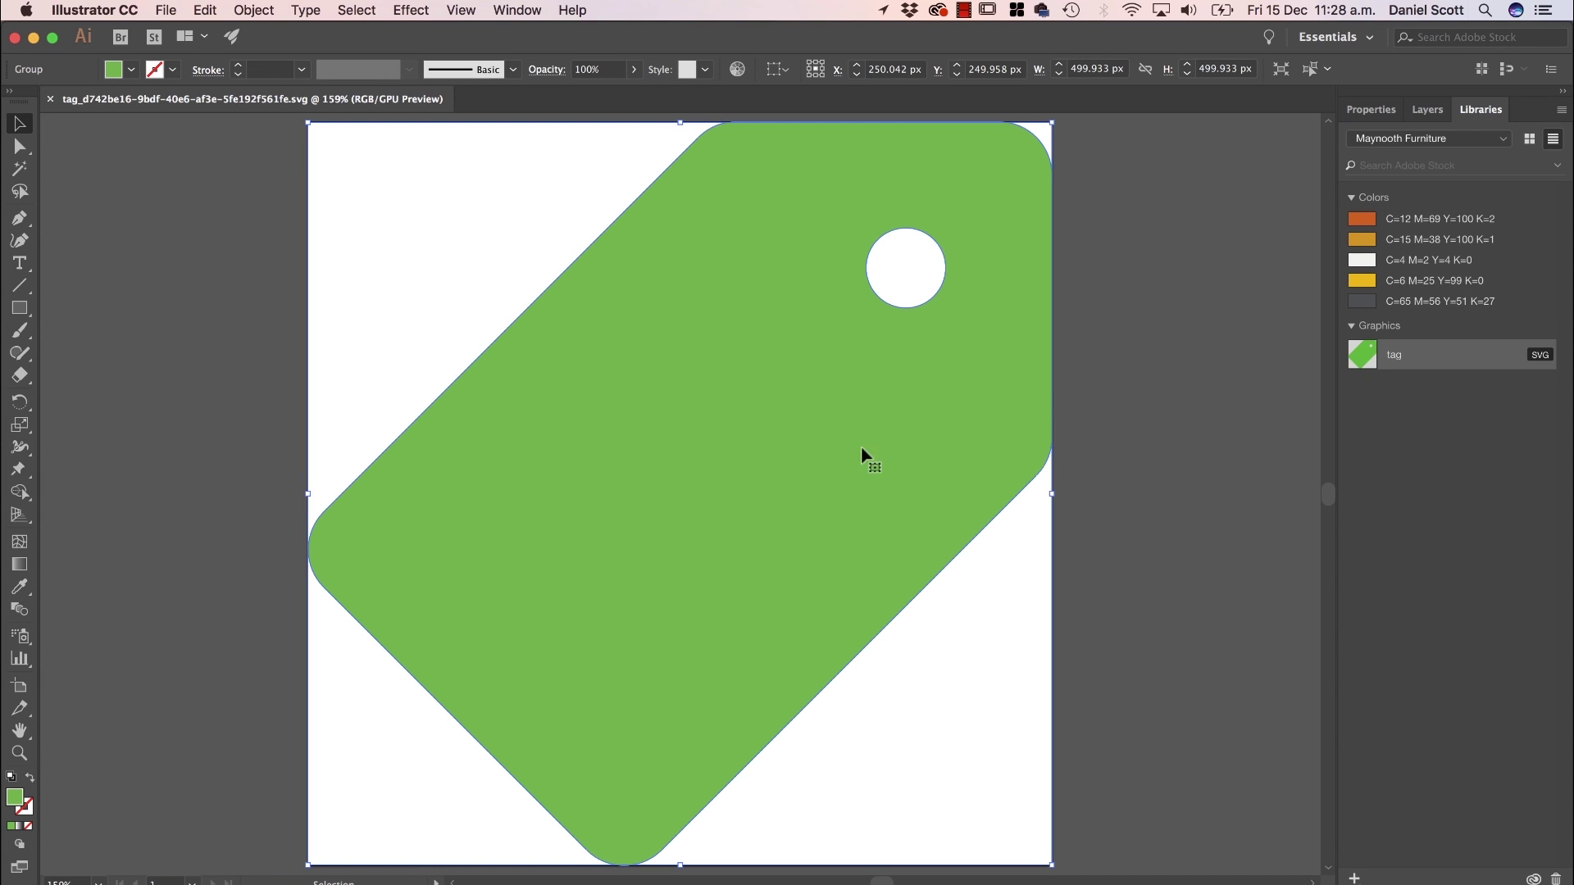
Recolour the tag with the library yellow C=6 M=25 Y=99 K=0, save the graphic and return to InDesign
{"action": "left_click", "coordinate": [1402, 218]}
{"action": "left_click", "coordinate": [1404, 239]}
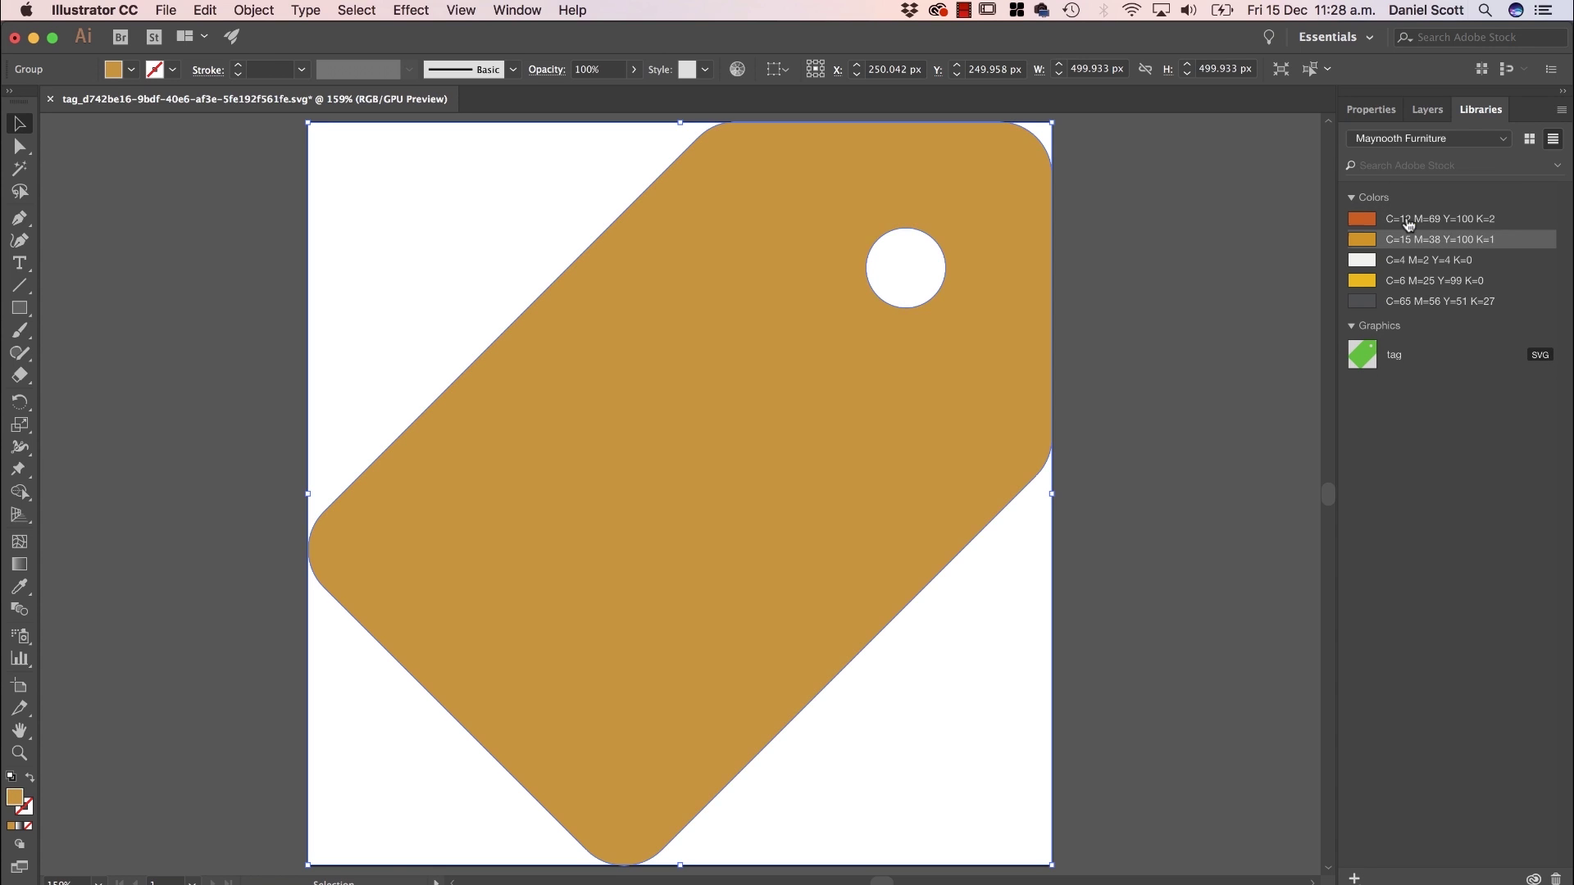
{"action": "left_click", "coordinate": [1404, 280]}
{"action": "key", "text": "super+s"}
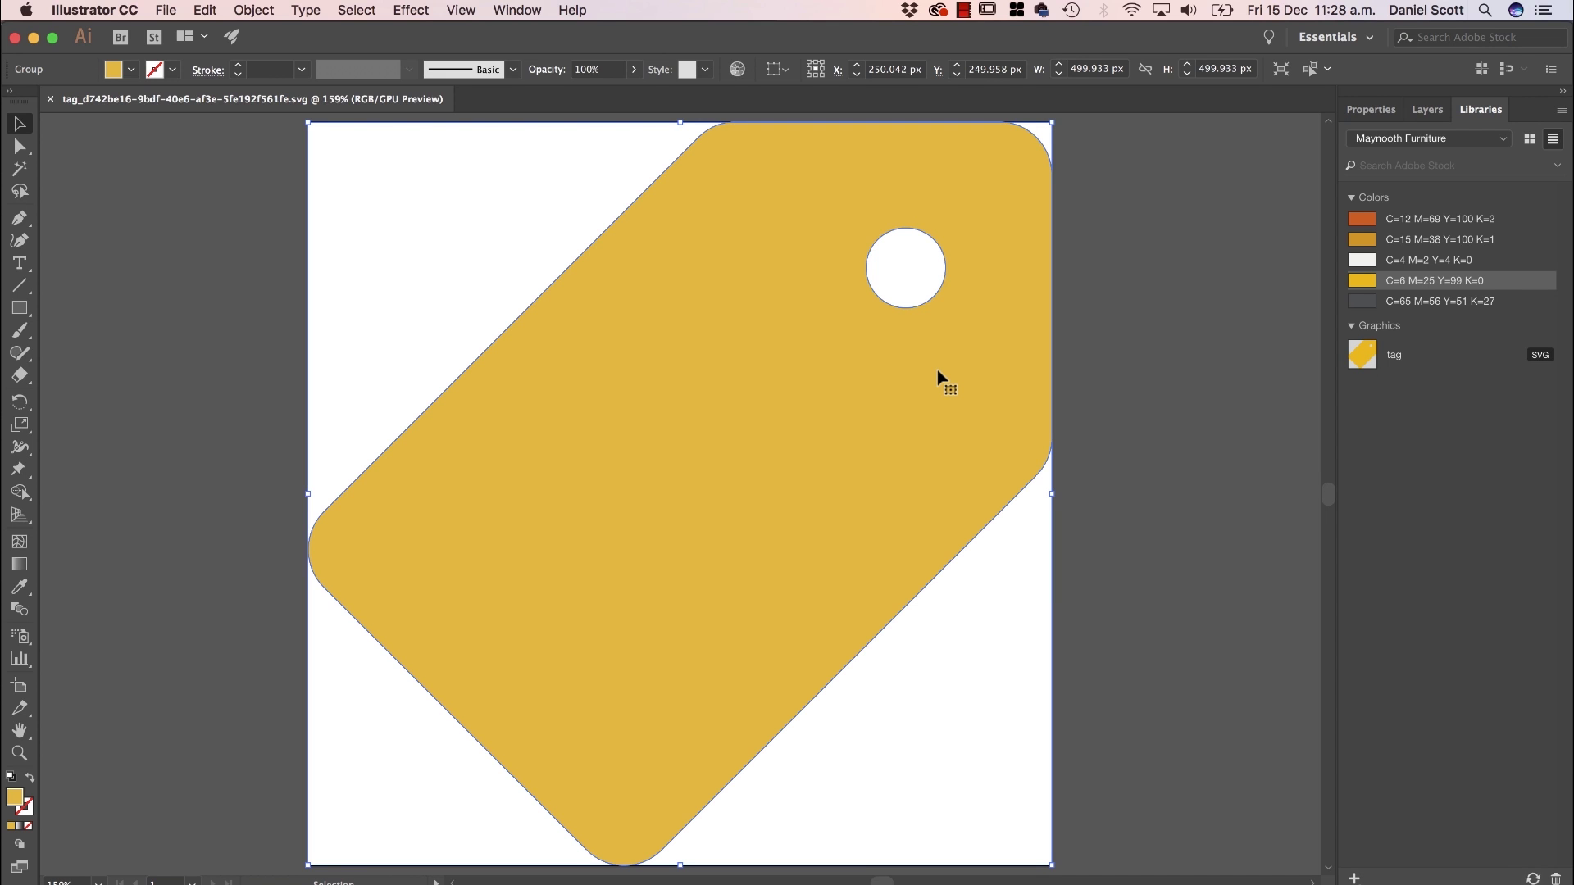
{"action": "key", "text": "super+w"}
{"action": "key", "text": "super+Tab"}
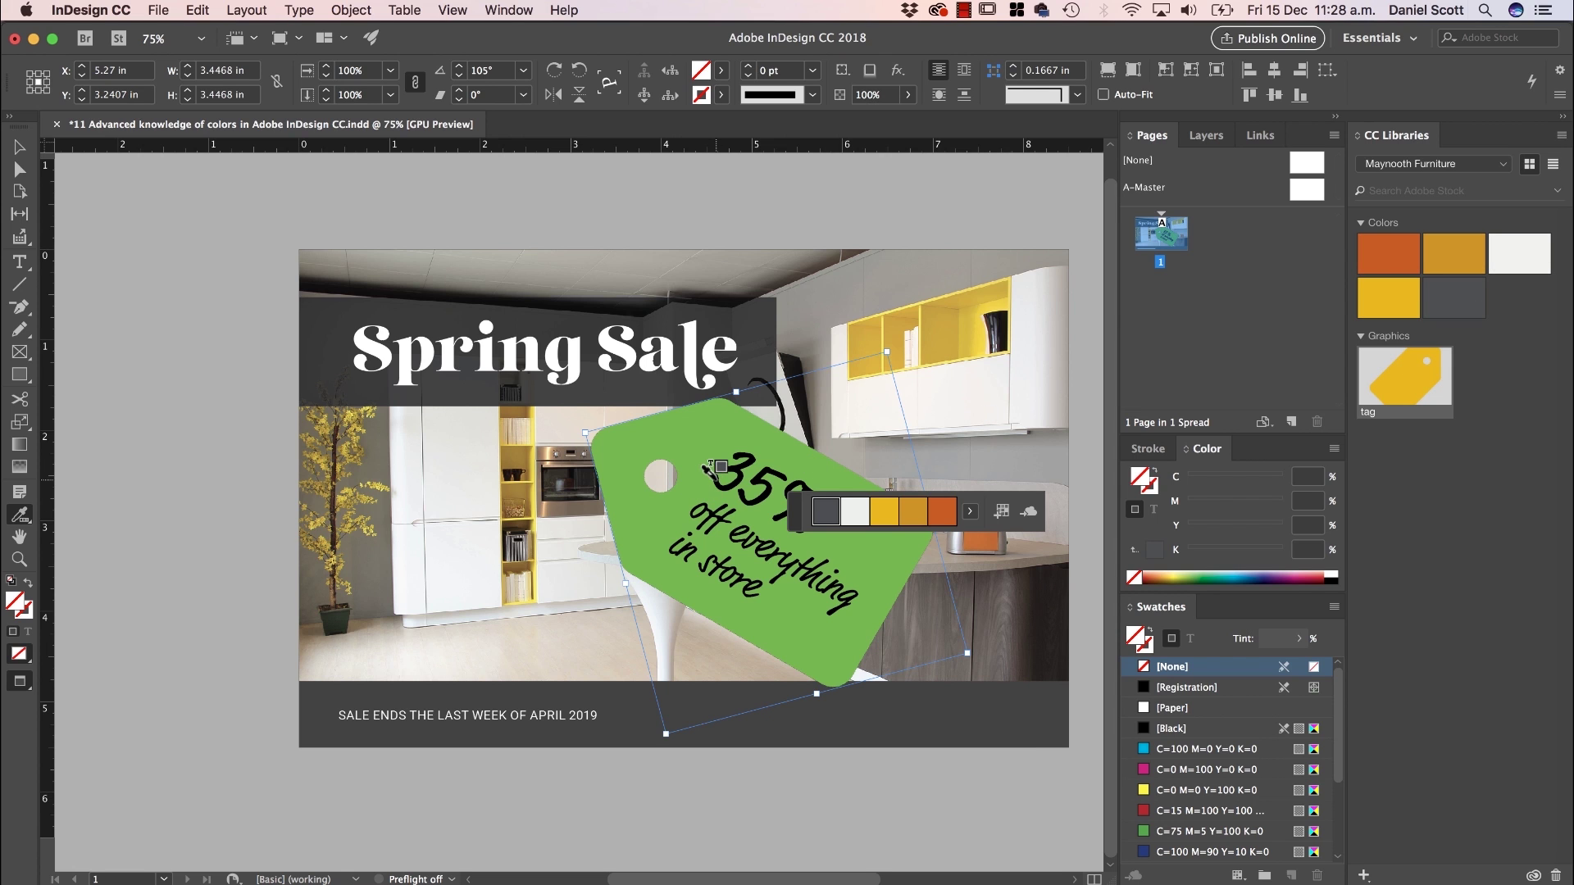
Apply the theme's orange to the footer bar and its dark grey to the Spring Sale banner
{"action": "left_click", "coordinate": [884, 516]}
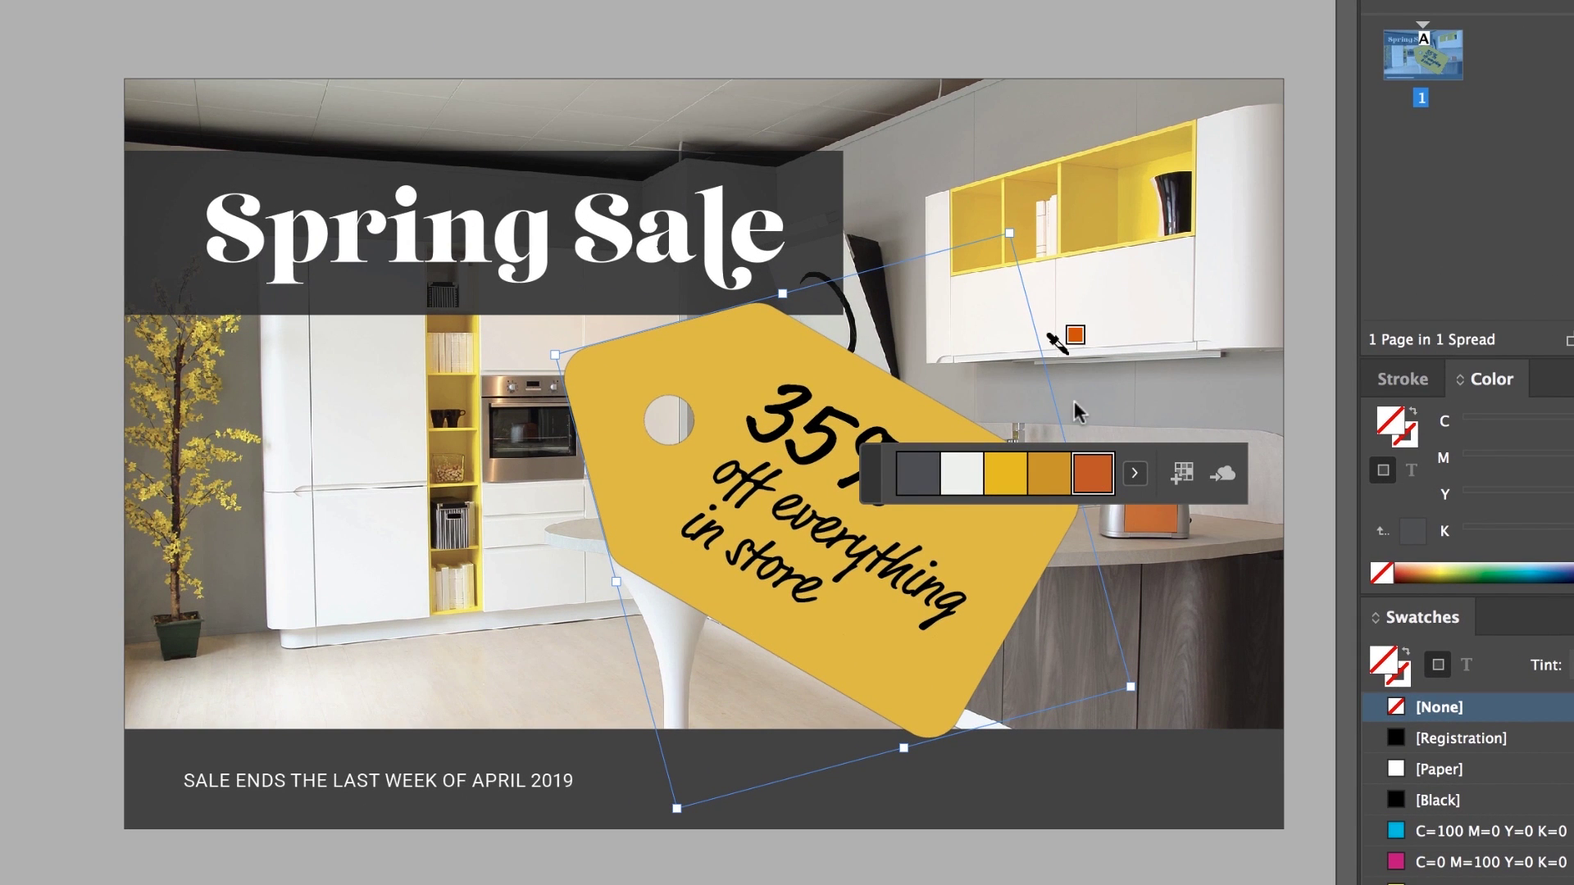
{"action": "left_click", "coordinate": [1098, 473]}
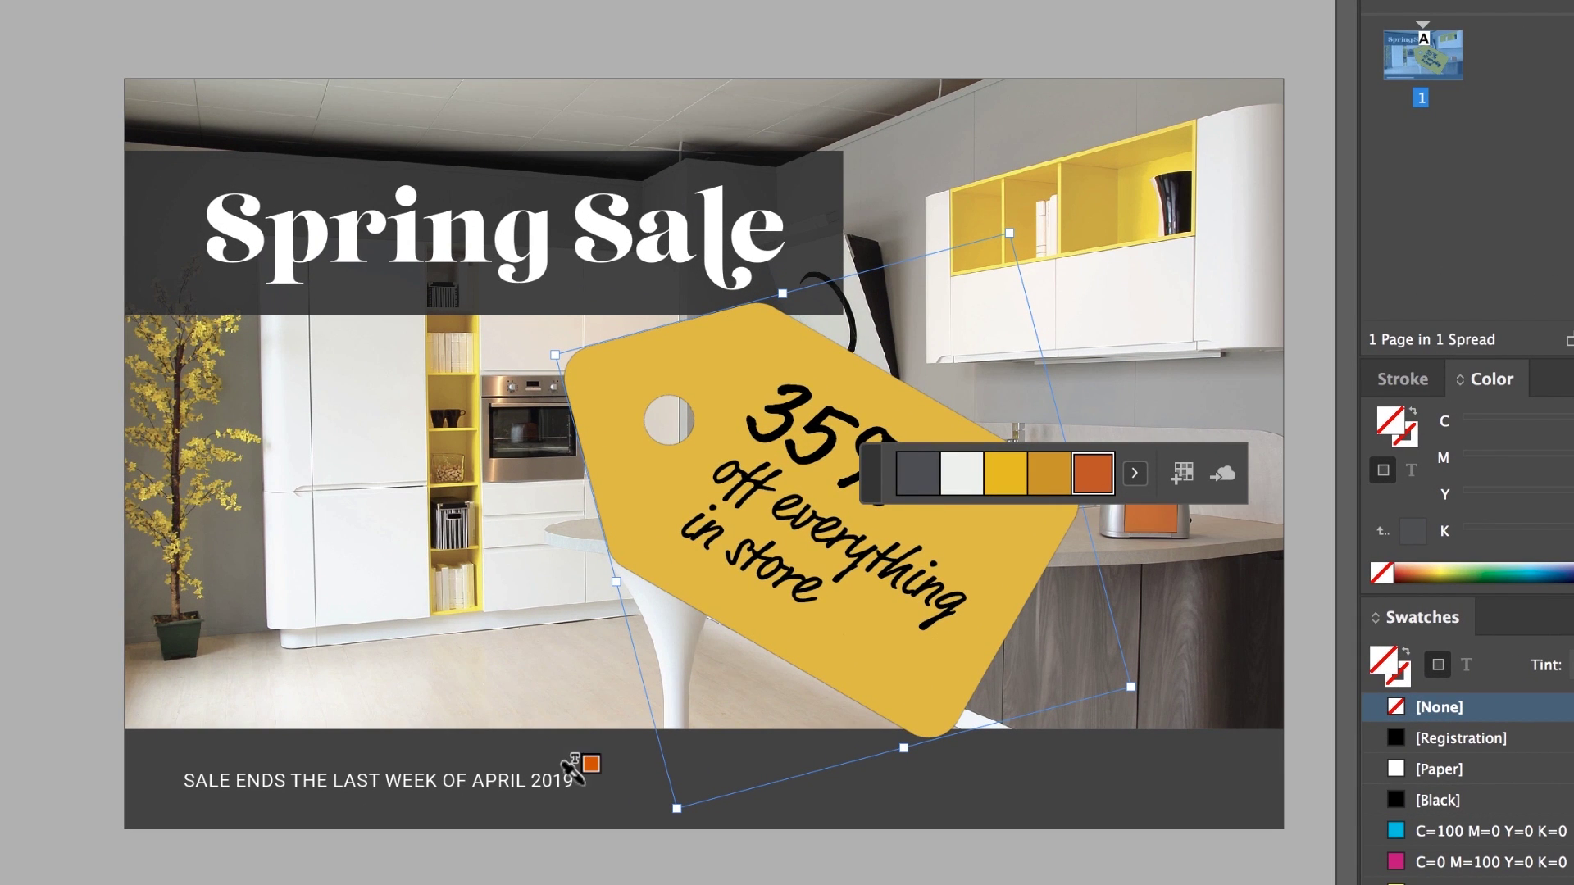
{"action": "left_click", "coordinate": [582, 751]}
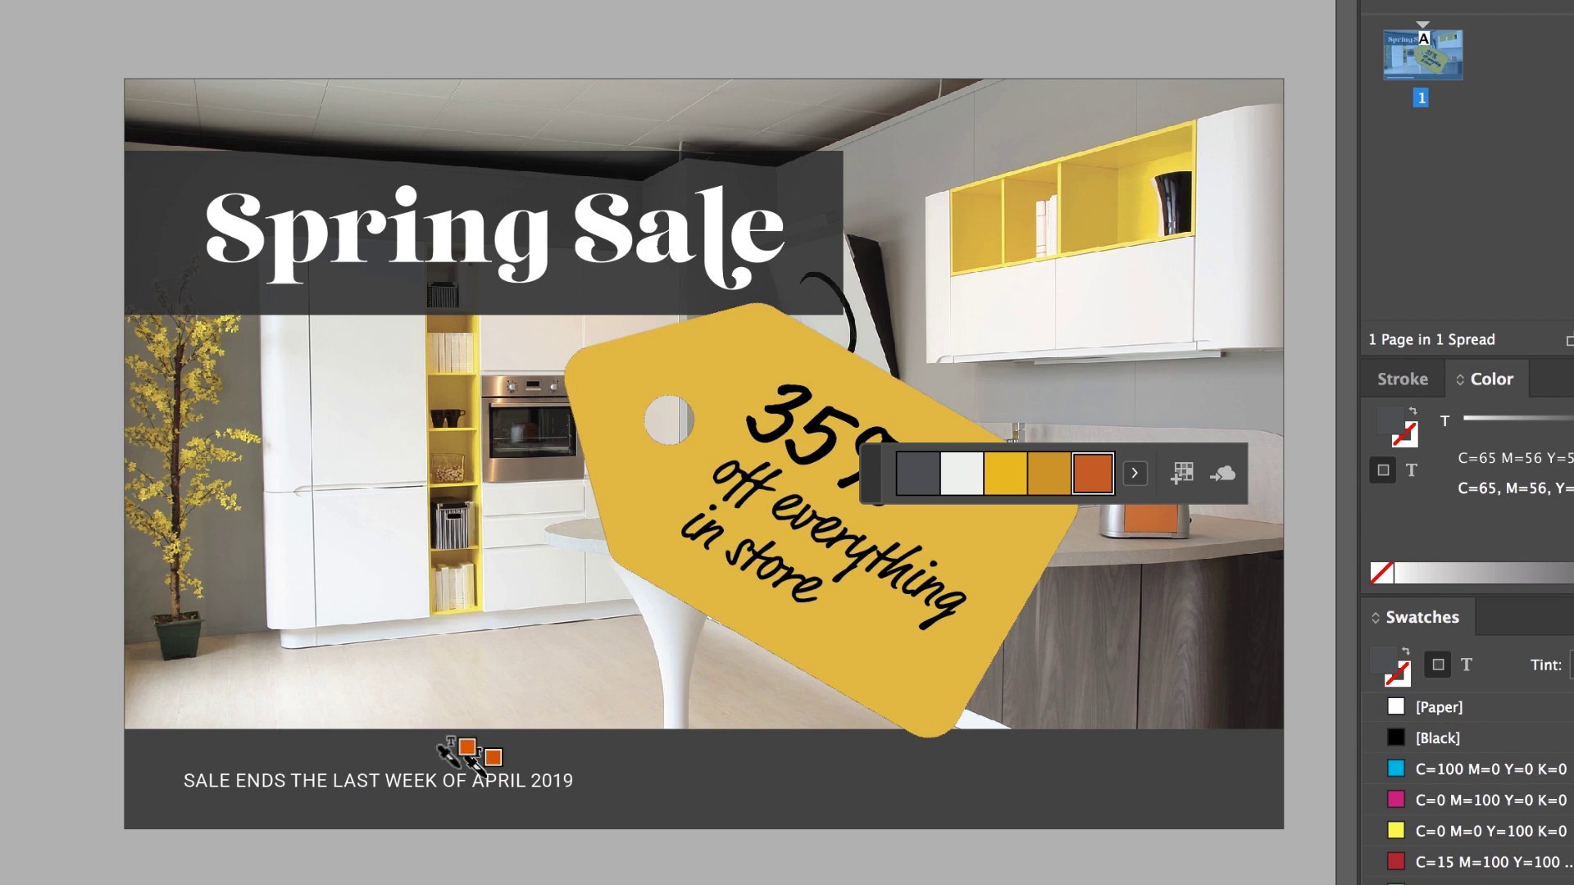
{"action": "left_click", "coordinate": [273, 734]}
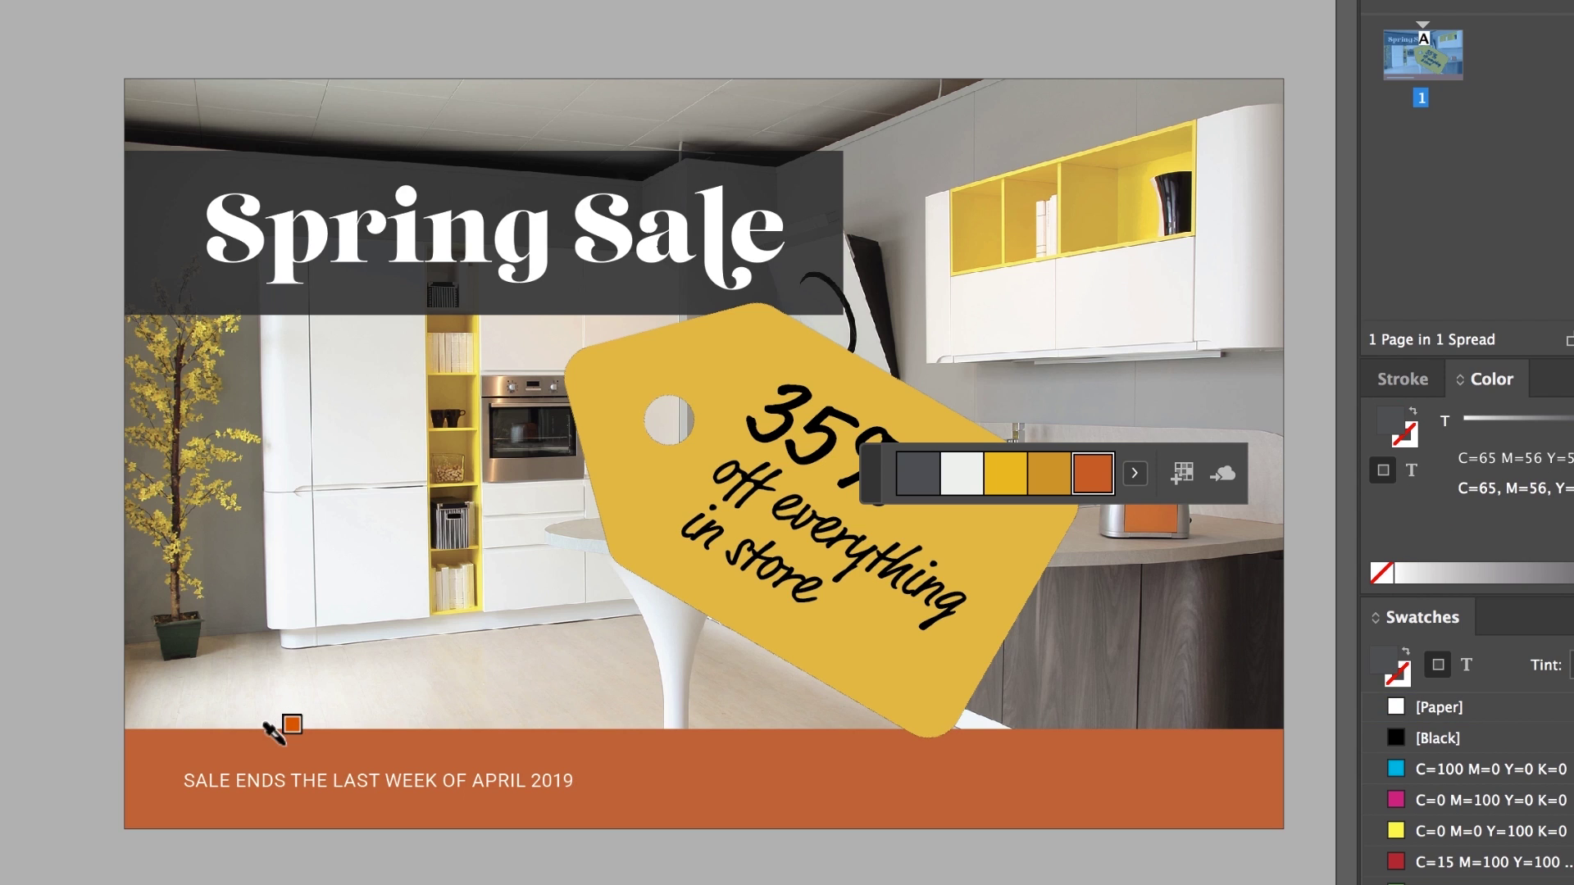
{"action": "left_click", "coordinate": [916, 489]}
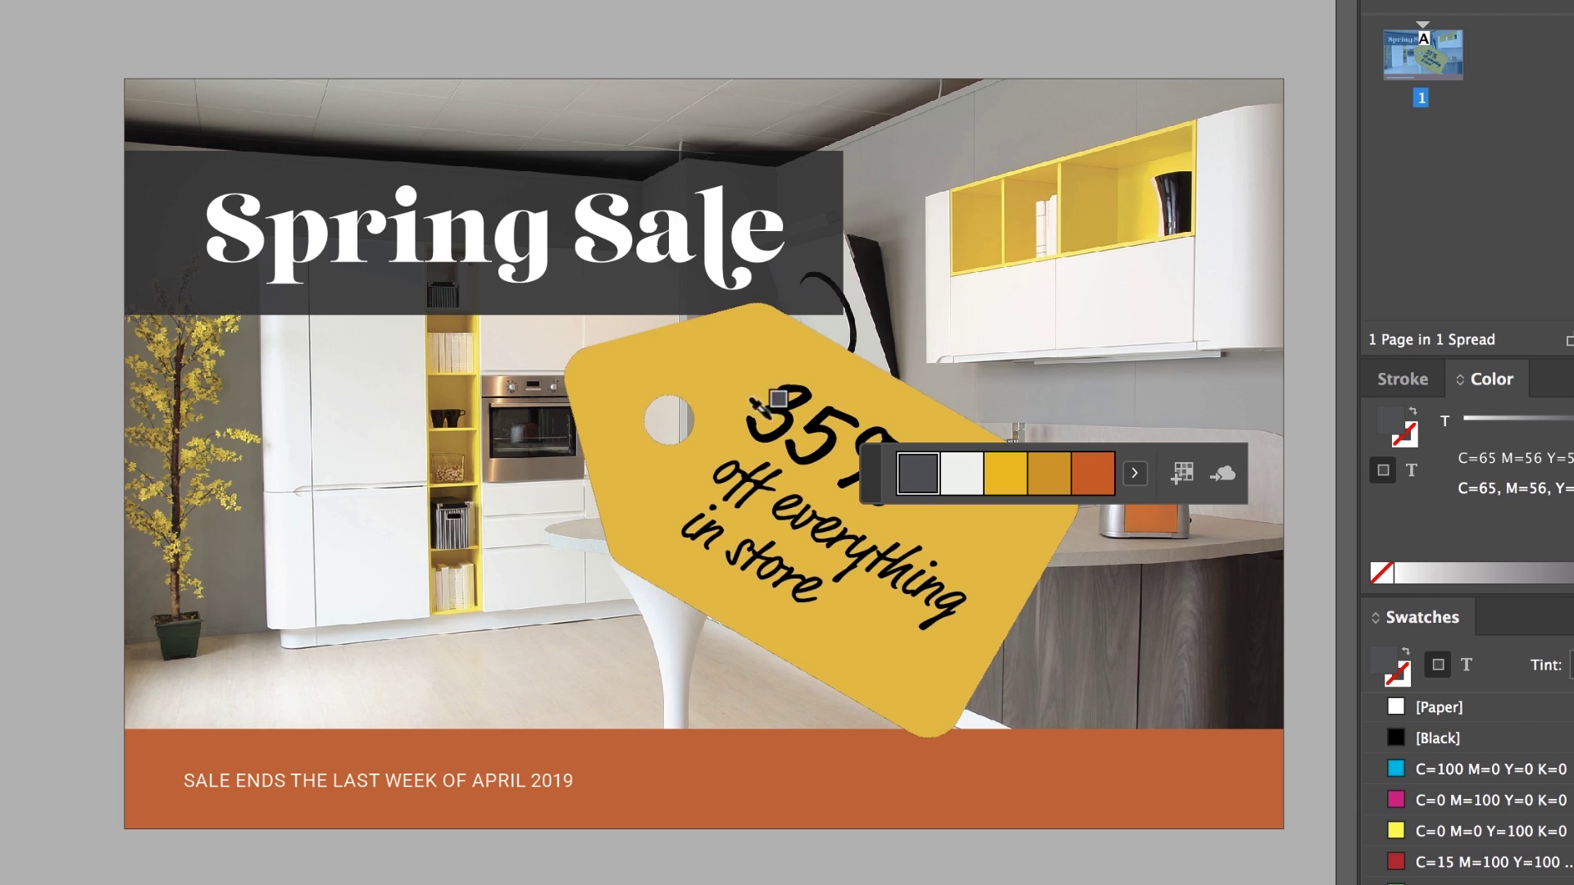
{"action": "left_click", "coordinate": [135, 176]}
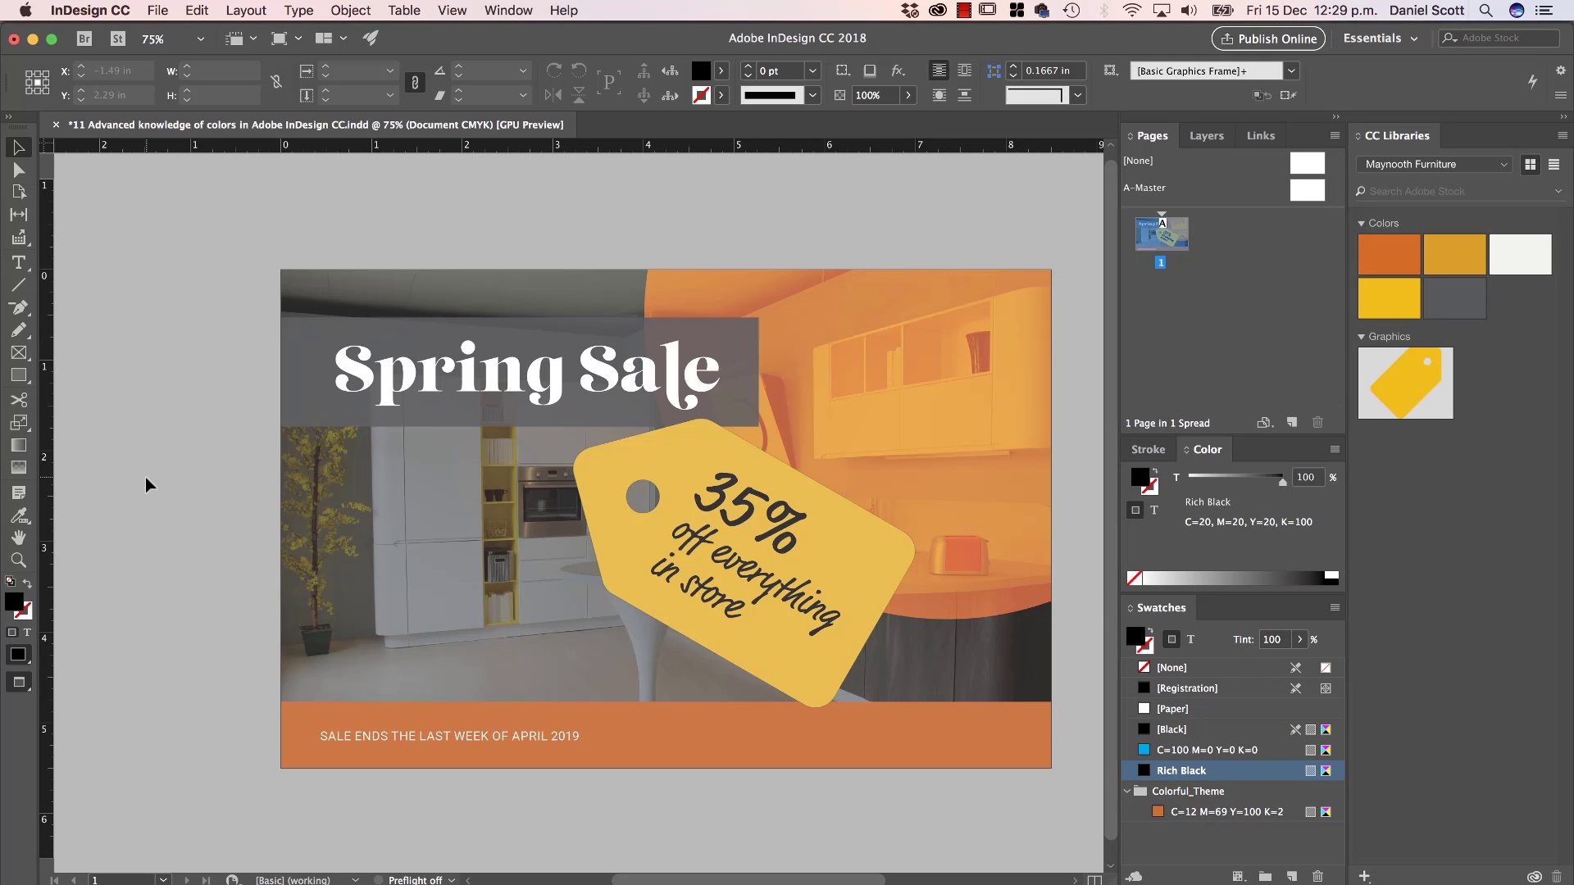
{"action": "left_click", "coordinate": [902, 355]}
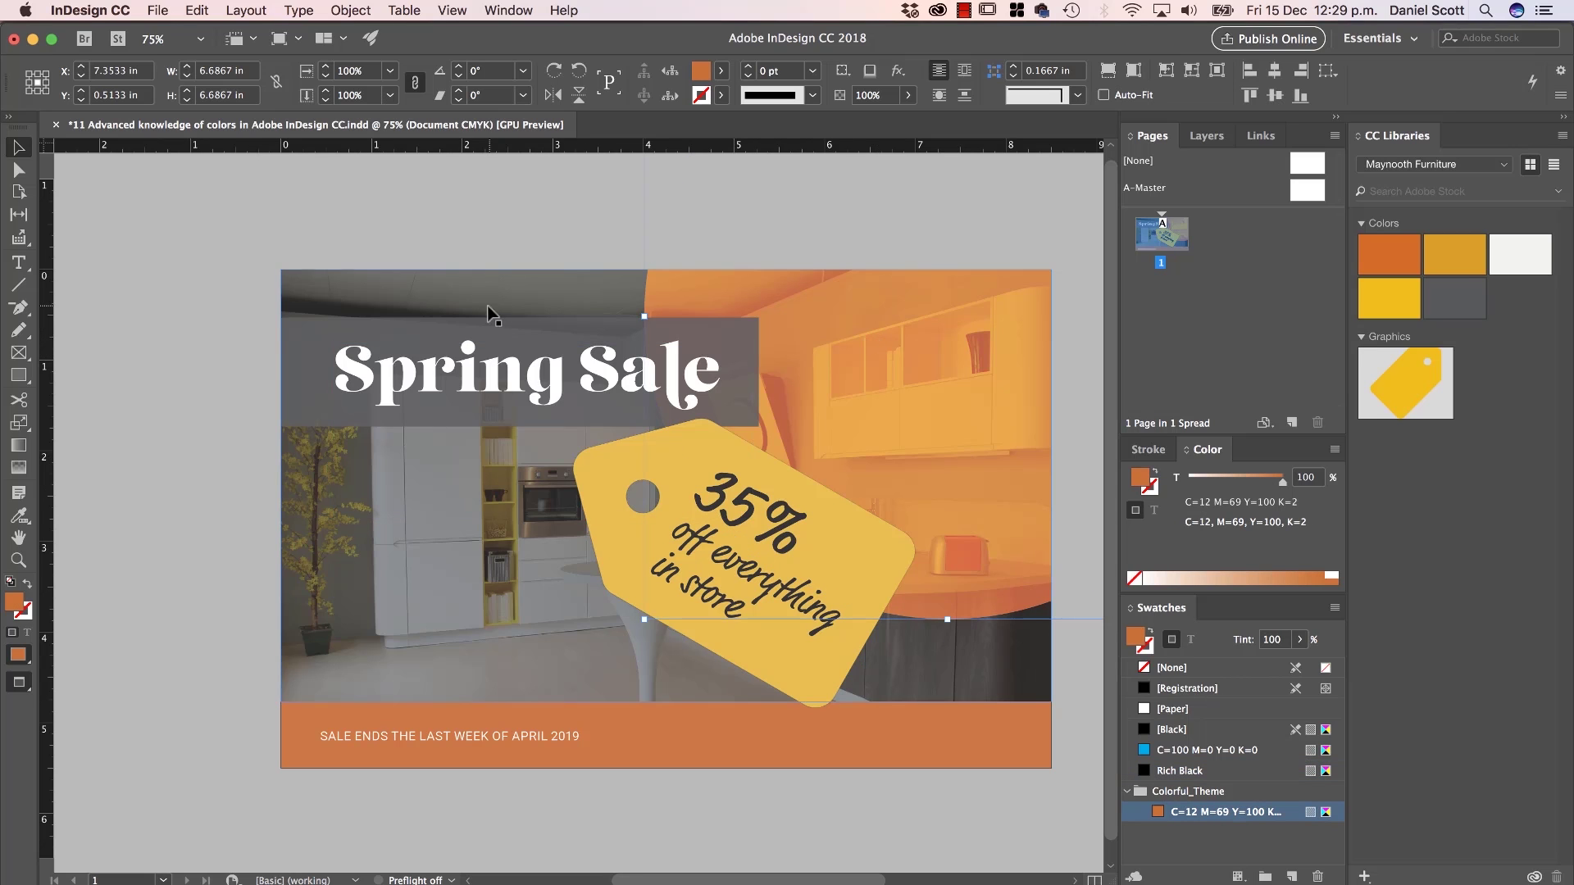
{"action": "left_click", "coordinate": [539, 293]}
{"action": "left_click_drag", "start_coordinate": [443, 326], "coordinate": [183, 697]}
{"action": "left_click", "coordinate": [971, 399]}
{"action": "mouse_move", "coordinate": [866, 400]}
{"action": "left_mouse_down"}
{"action": "mouse_move", "coordinate": [960, 366]}
{"action": "mouse_move", "coordinate": [1000, 309]}
{"action": "mouse_move", "coordinate": [803, 374]}
{"action": "mouse_move", "coordinate": [517, 578]}
{"action": "mouse_move", "coordinate": [780, 587]}
{"action": "mouse_move", "coordinate": [871, 370]}
{"action": "left_mouse_up"}
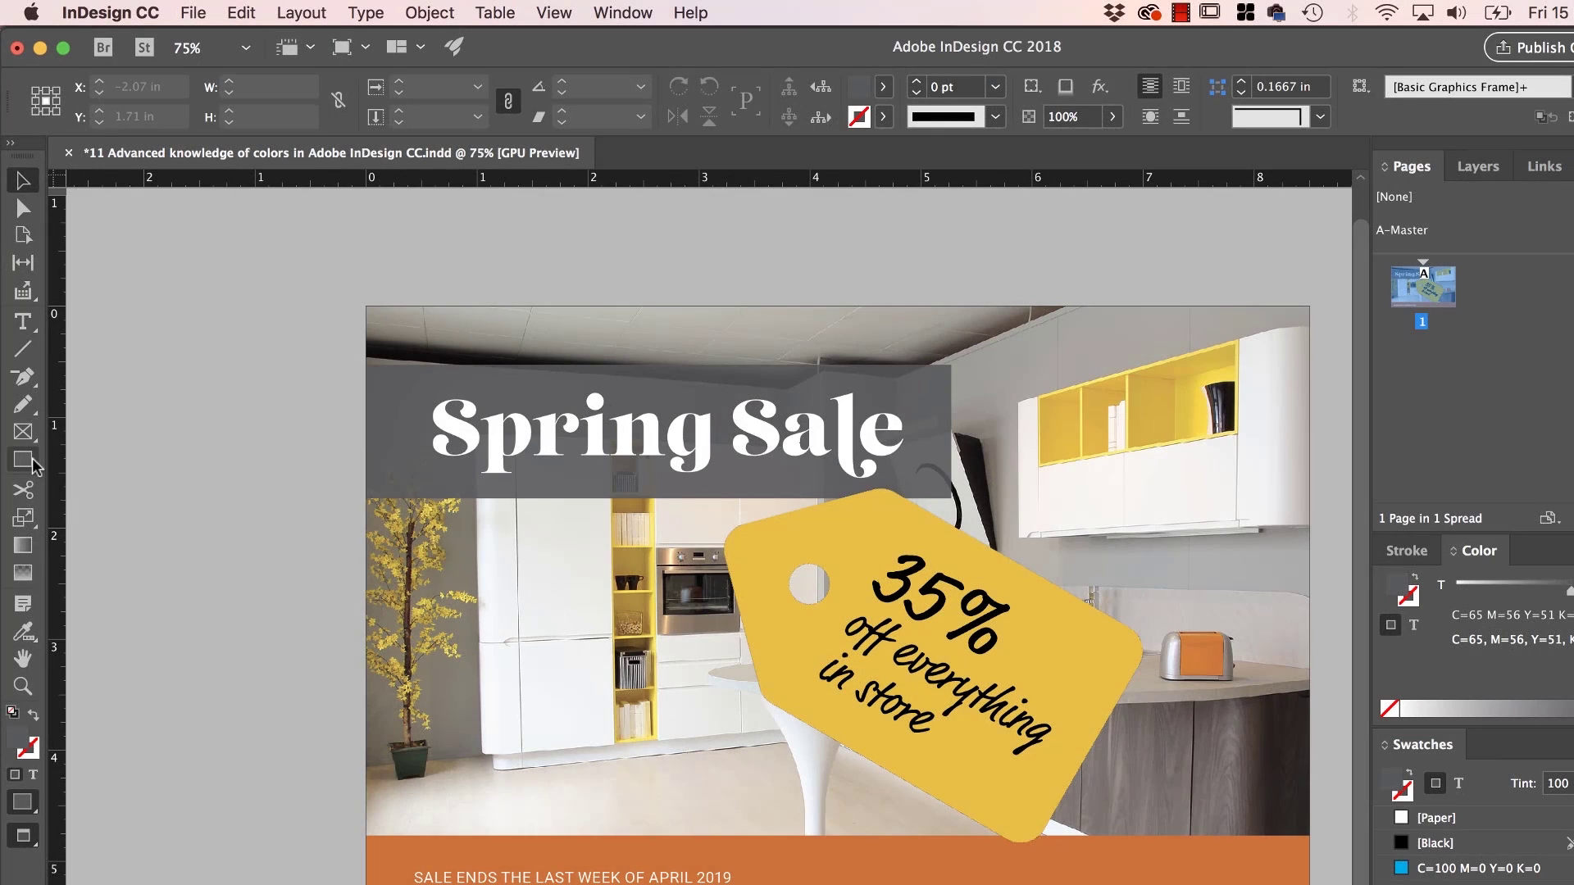
Draw a circle about 6.69 in across with the Ellipse Tool and place it over the page's upper-right corner
{"action": "left_click", "coordinate": [31, 463]}
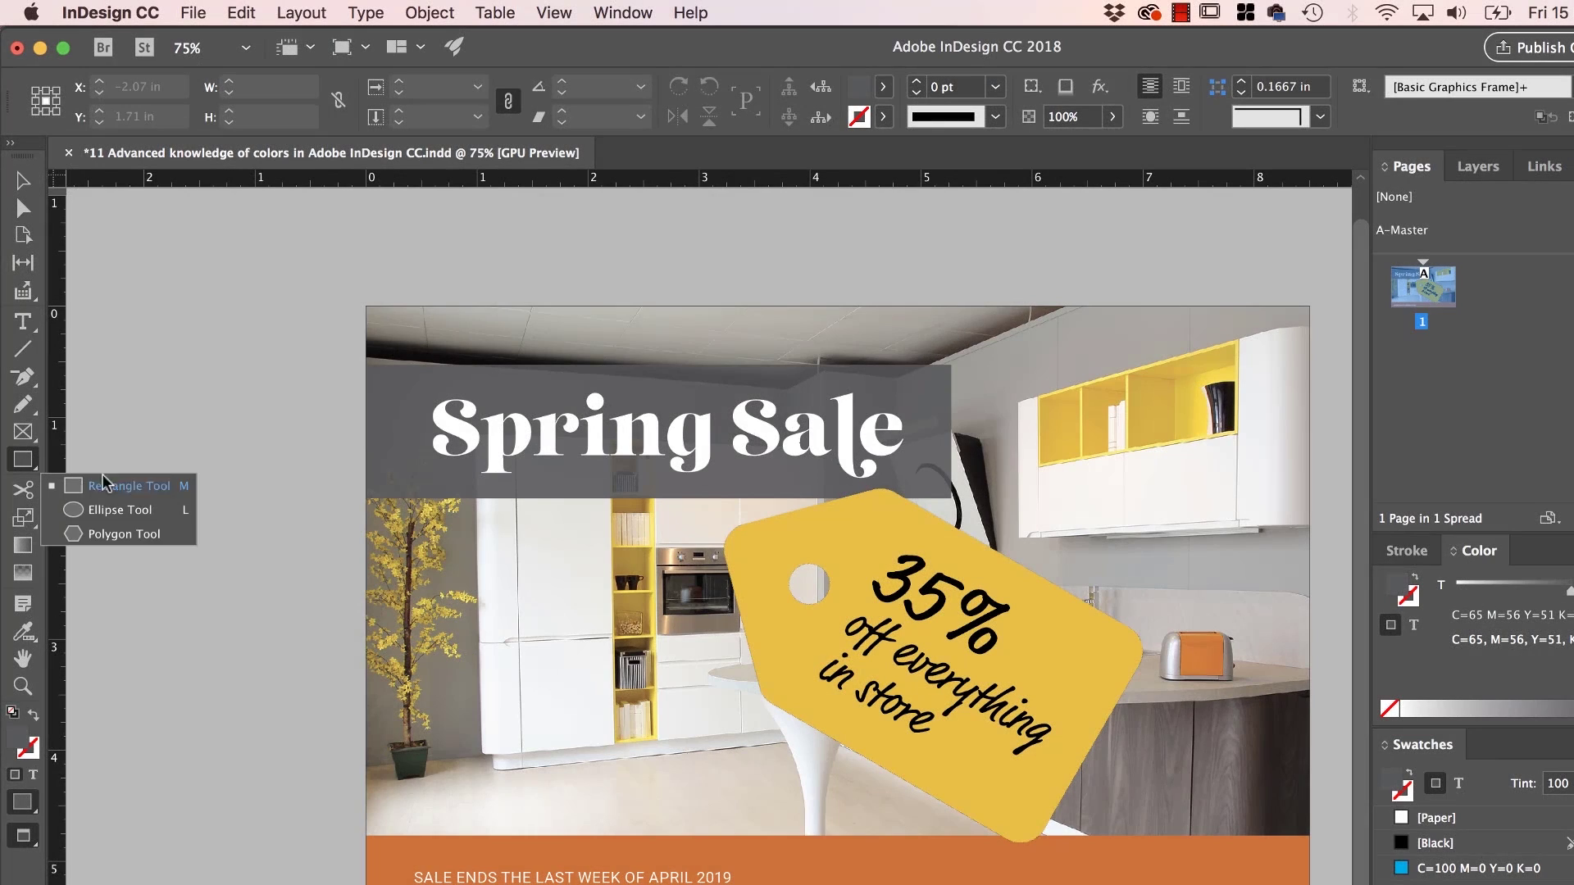
{"action": "left_click", "coordinate": [127, 517]}
{"action": "left_click_drag", "start_coordinate": [584, 259], "coordinate": [978, 710]}
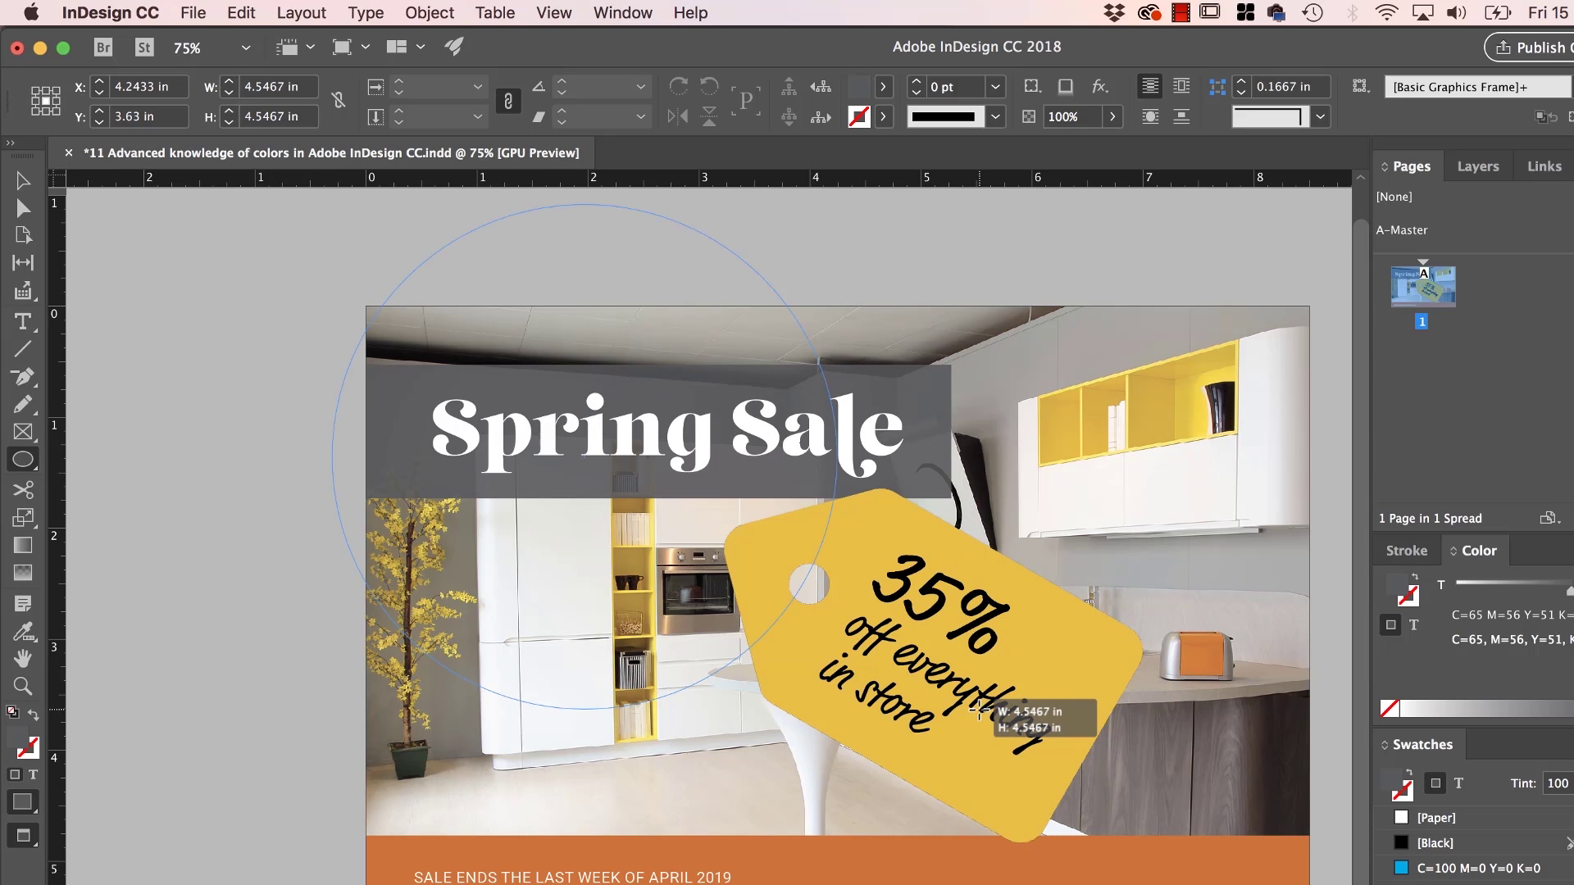
{"action": "left_click_drag", "start_coordinate": [980, 710], "coordinate": [730, 569]}
{"action": "key", "text": "v"}
{"action": "left_click_drag", "start_coordinate": [537, 640], "coordinate": [1075, 460]}
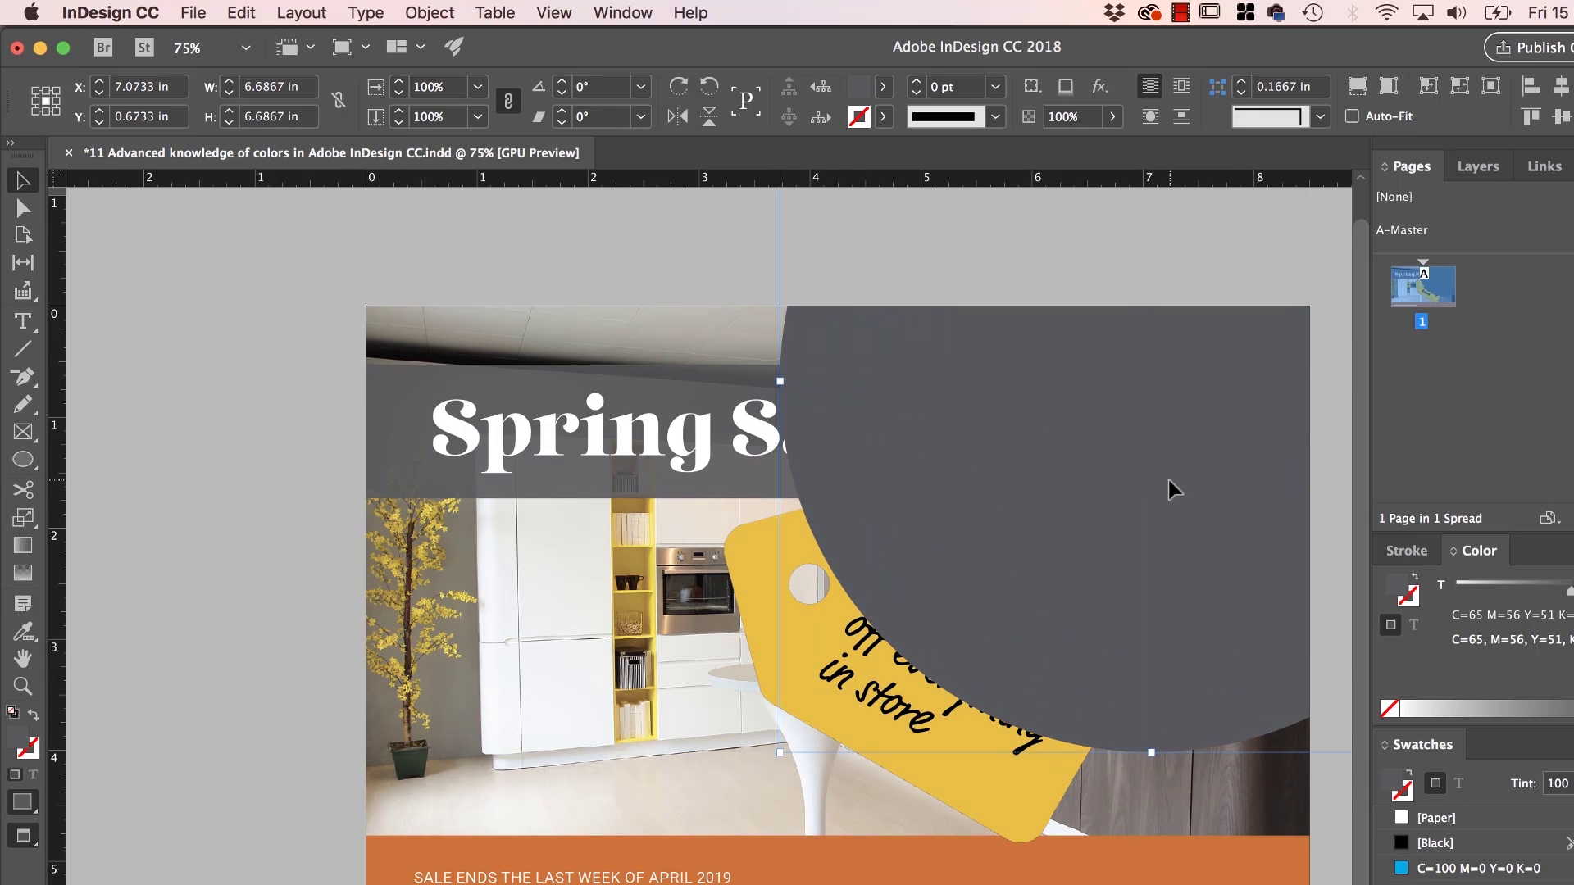
Send the circle behind the tag and the Spring Sale banner and fill it with the library orange C=12 M=69 Y=100 K=2
{"action": "key", "text": "super+["}
{"action": "key", "text": "super+["}
{"action": "key", "text": "super+]"}
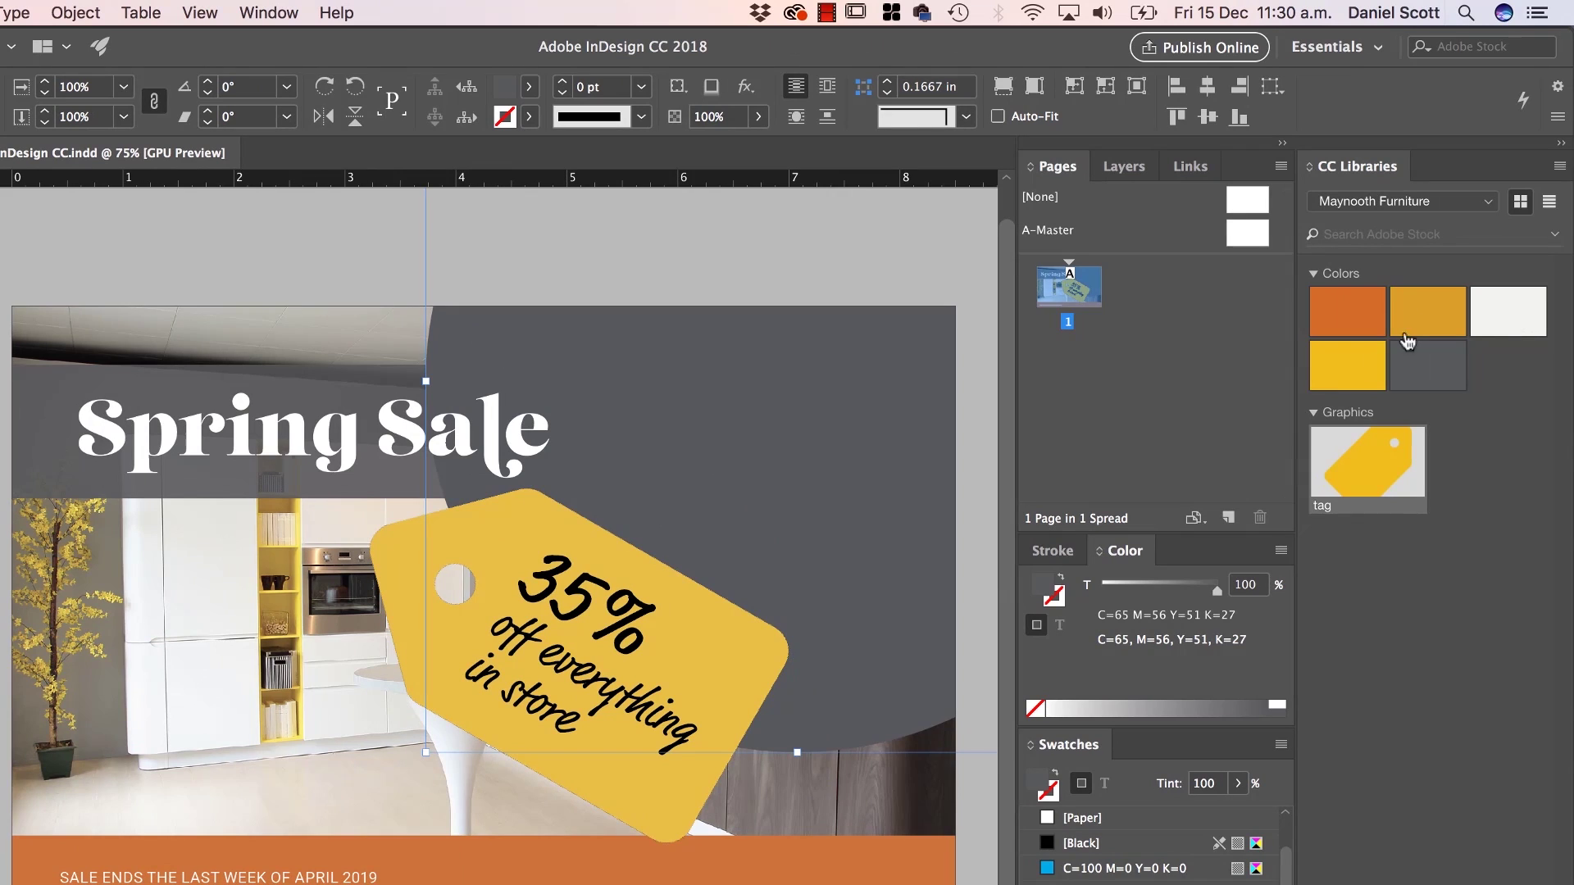
{"action": "left_click", "coordinate": [1348, 315]}
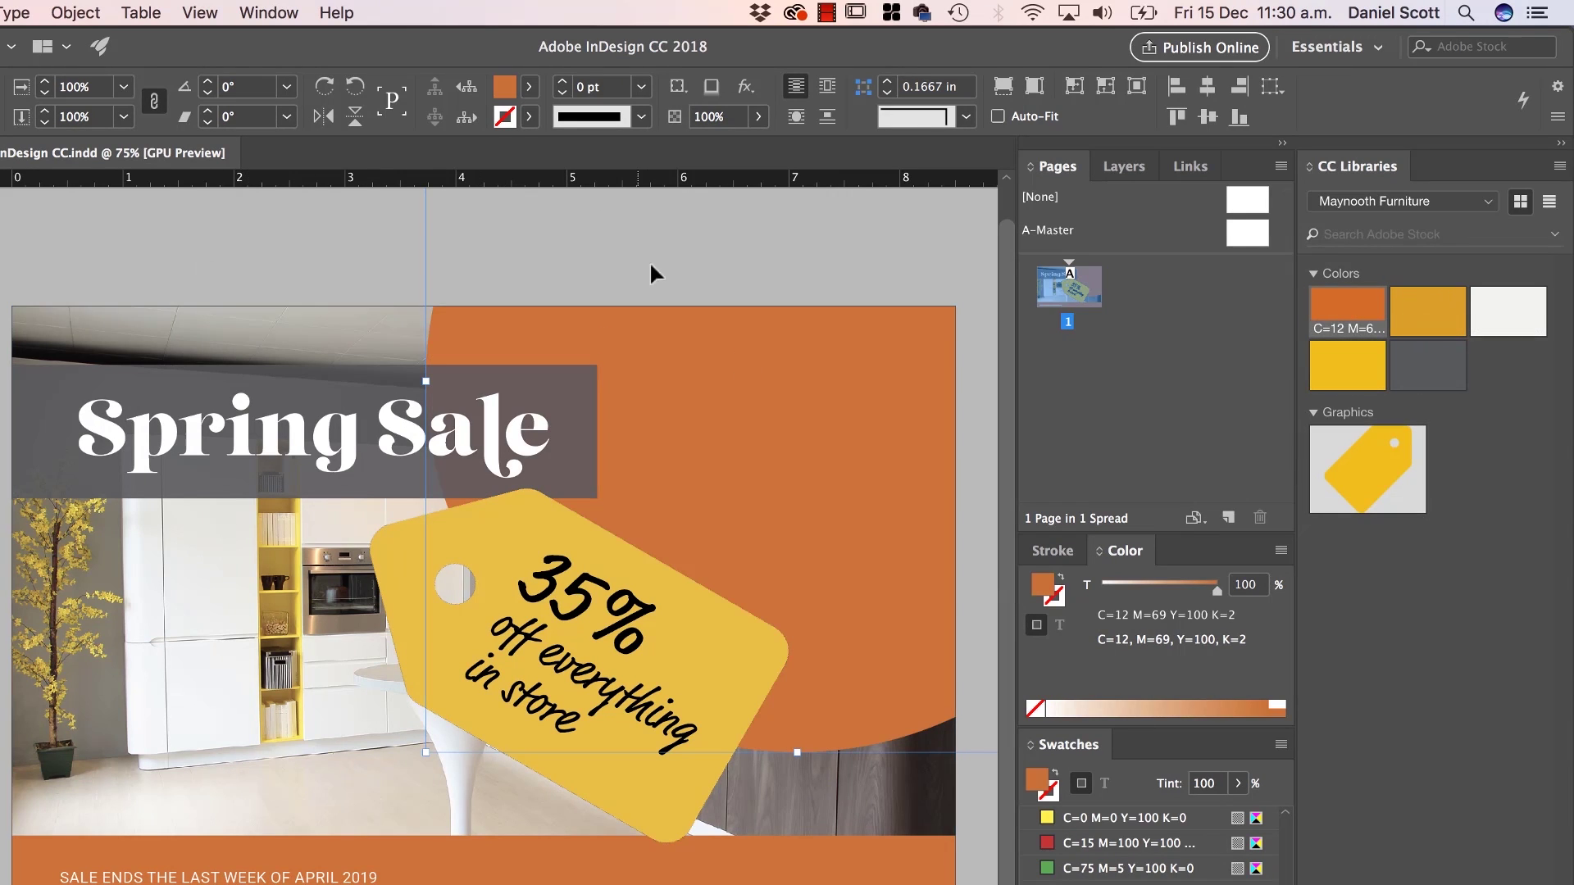
Open the orange circle's transparency effects and set the blending mode to Multiply
{"action": "left_click", "coordinate": [744, 86]}
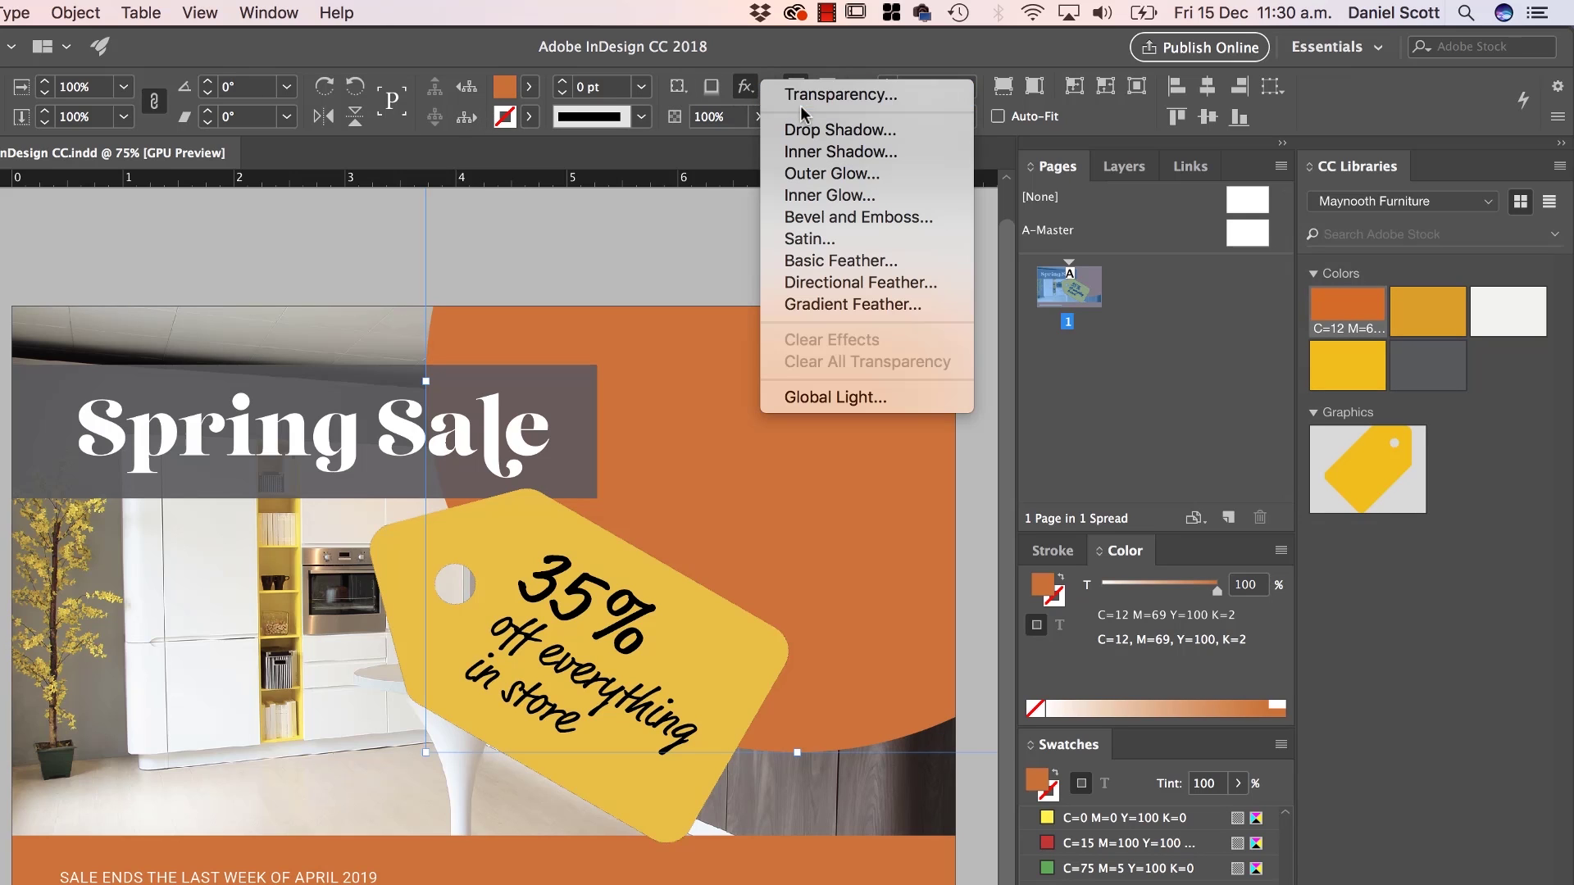
{"action": "left_click", "coordinate": [76, 13]}
{"action": "mouse_move", "coordinate": [115, 471]}
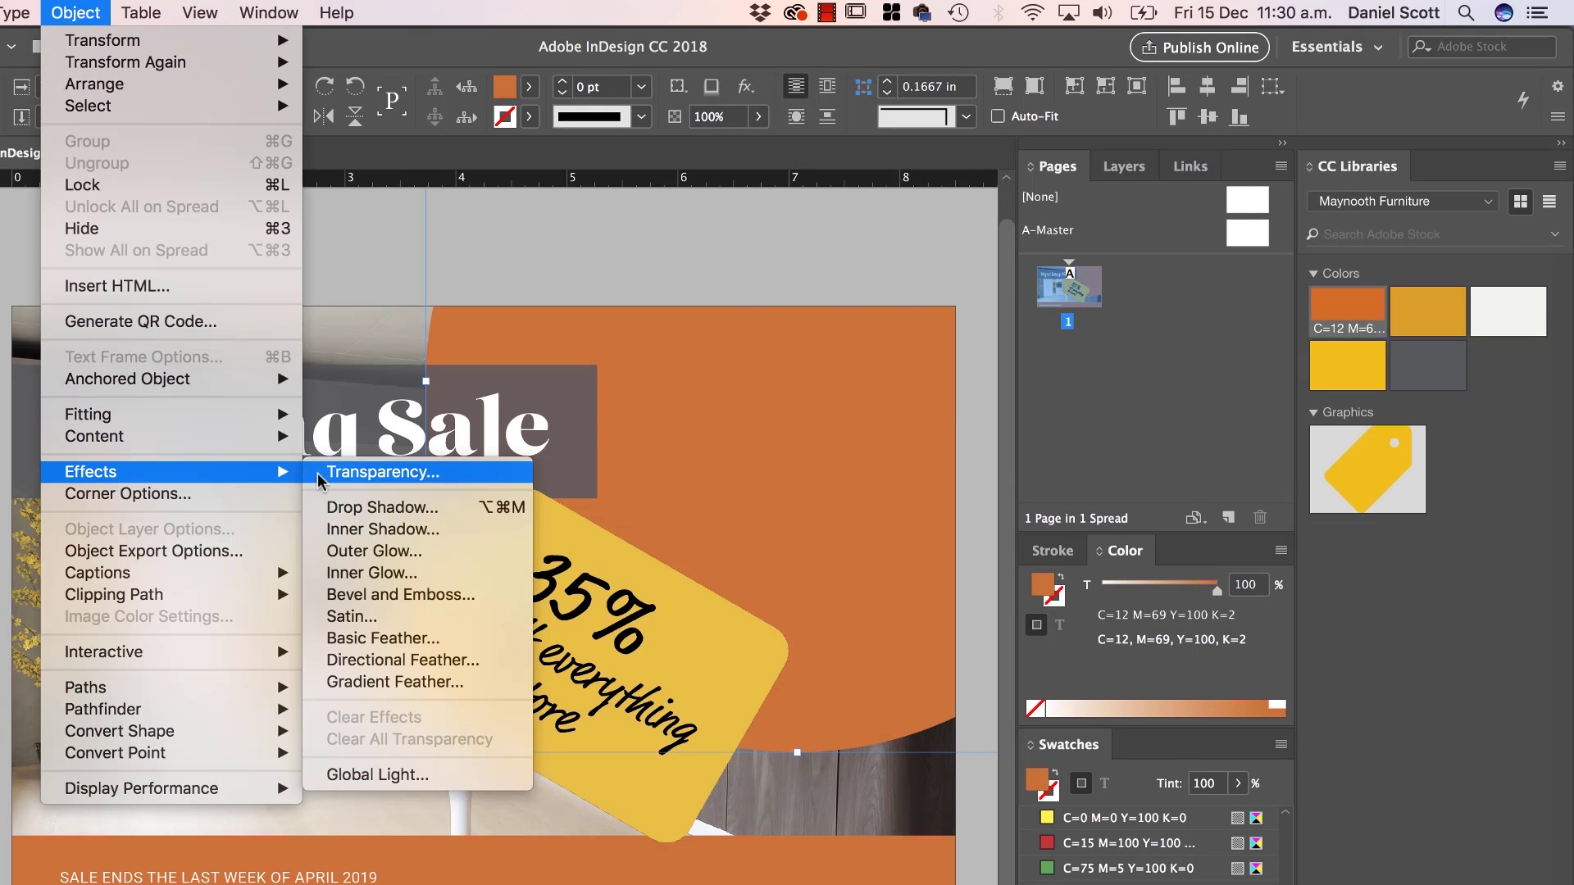
{"action": "left_click", "coordinate": [958, 62]}
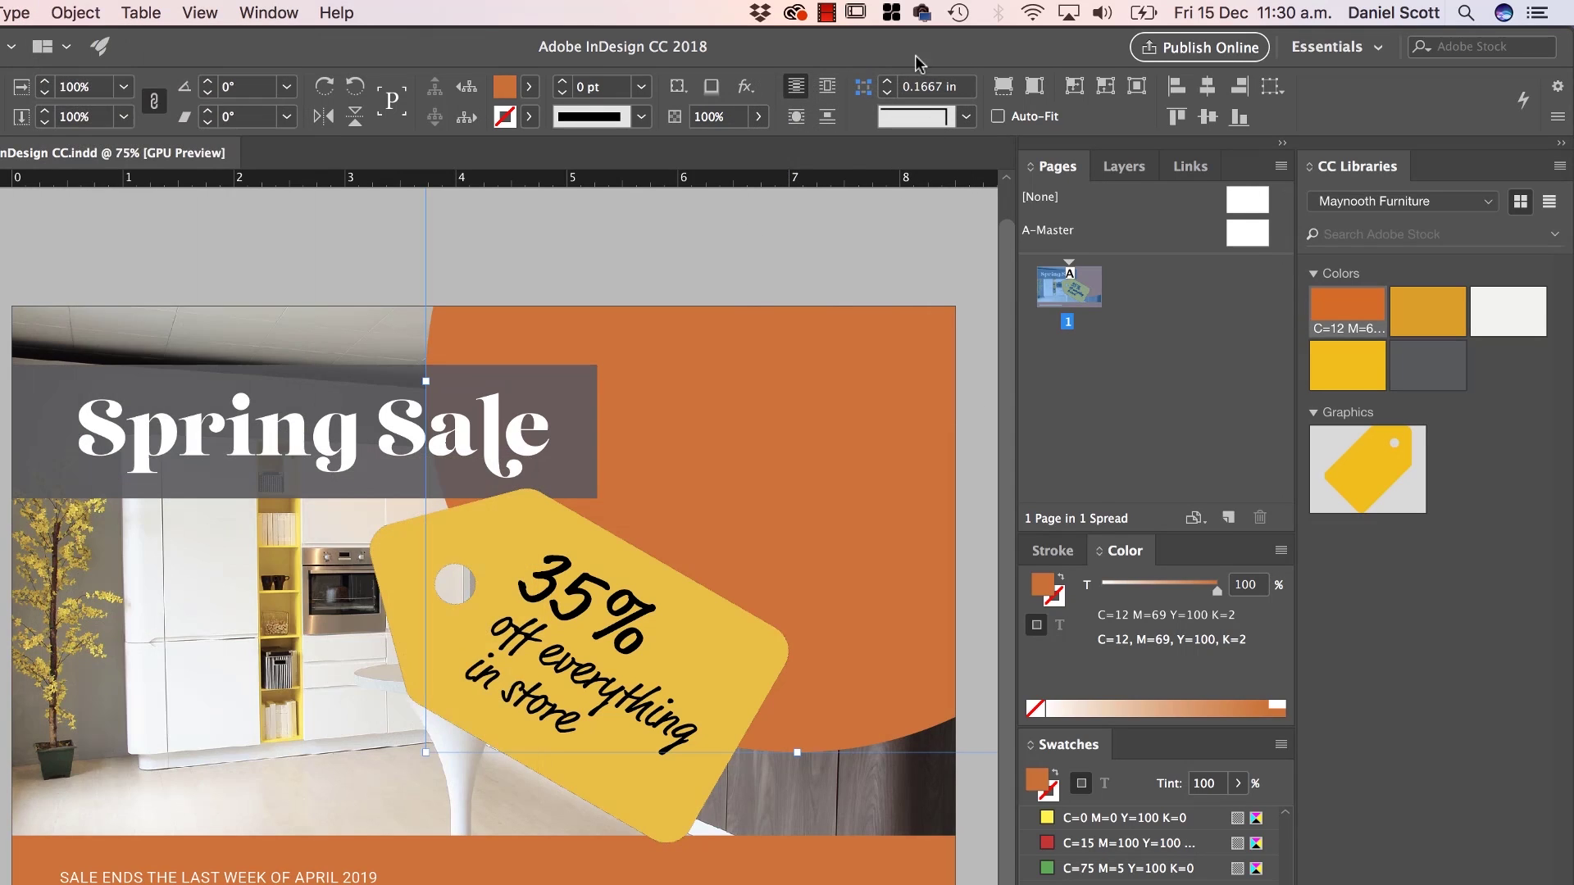
{"action": "left_click", "coordinate": [745, 86]}
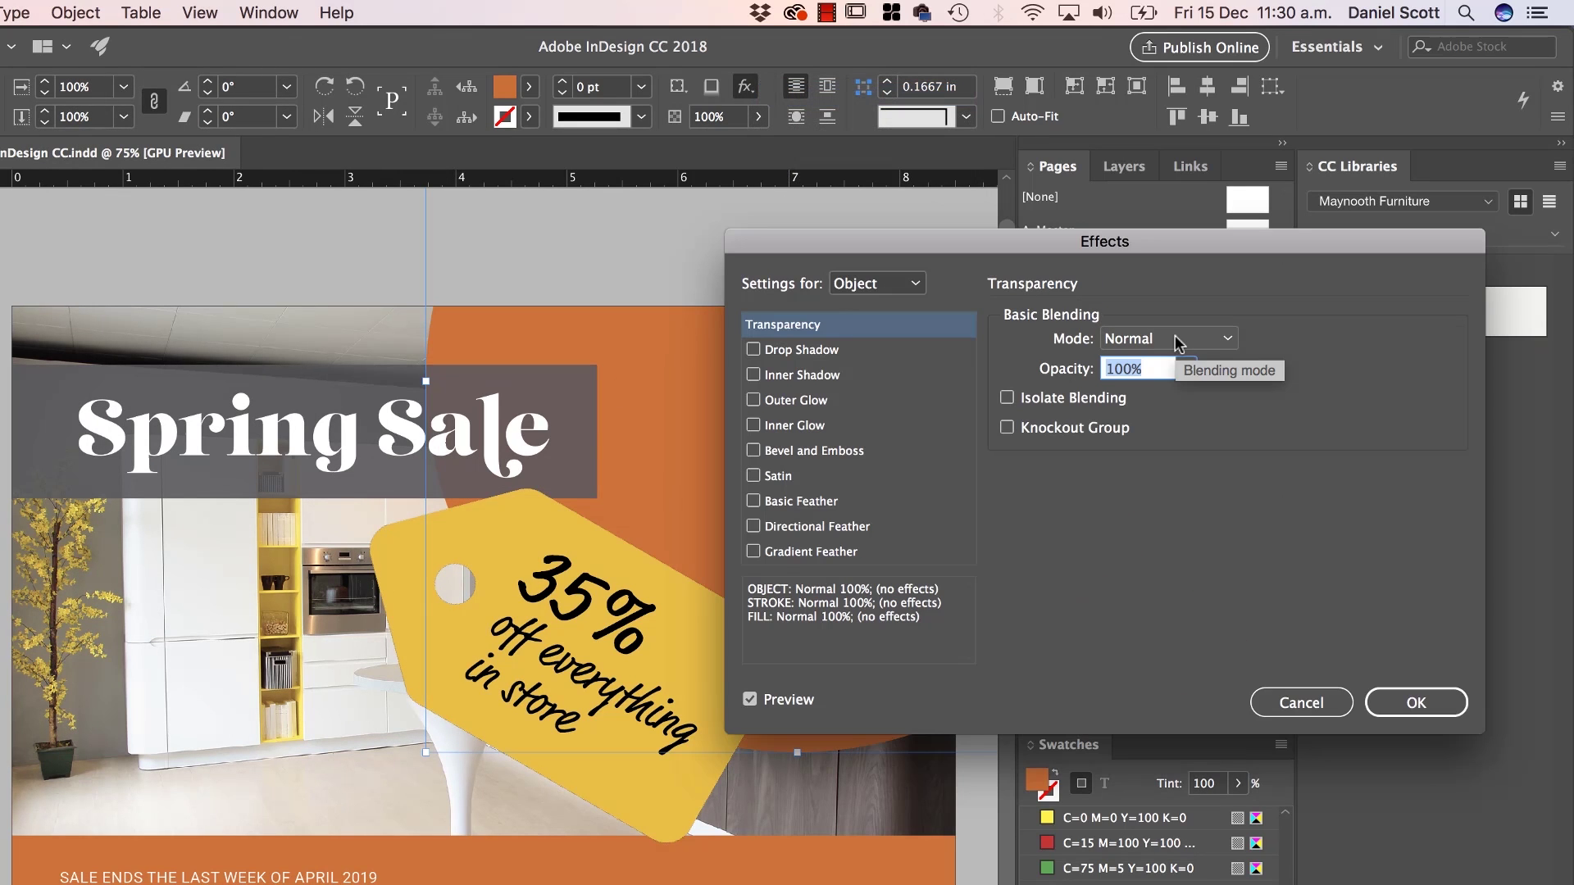
{"action": "left_click", "coordinate": [1177, 341]}
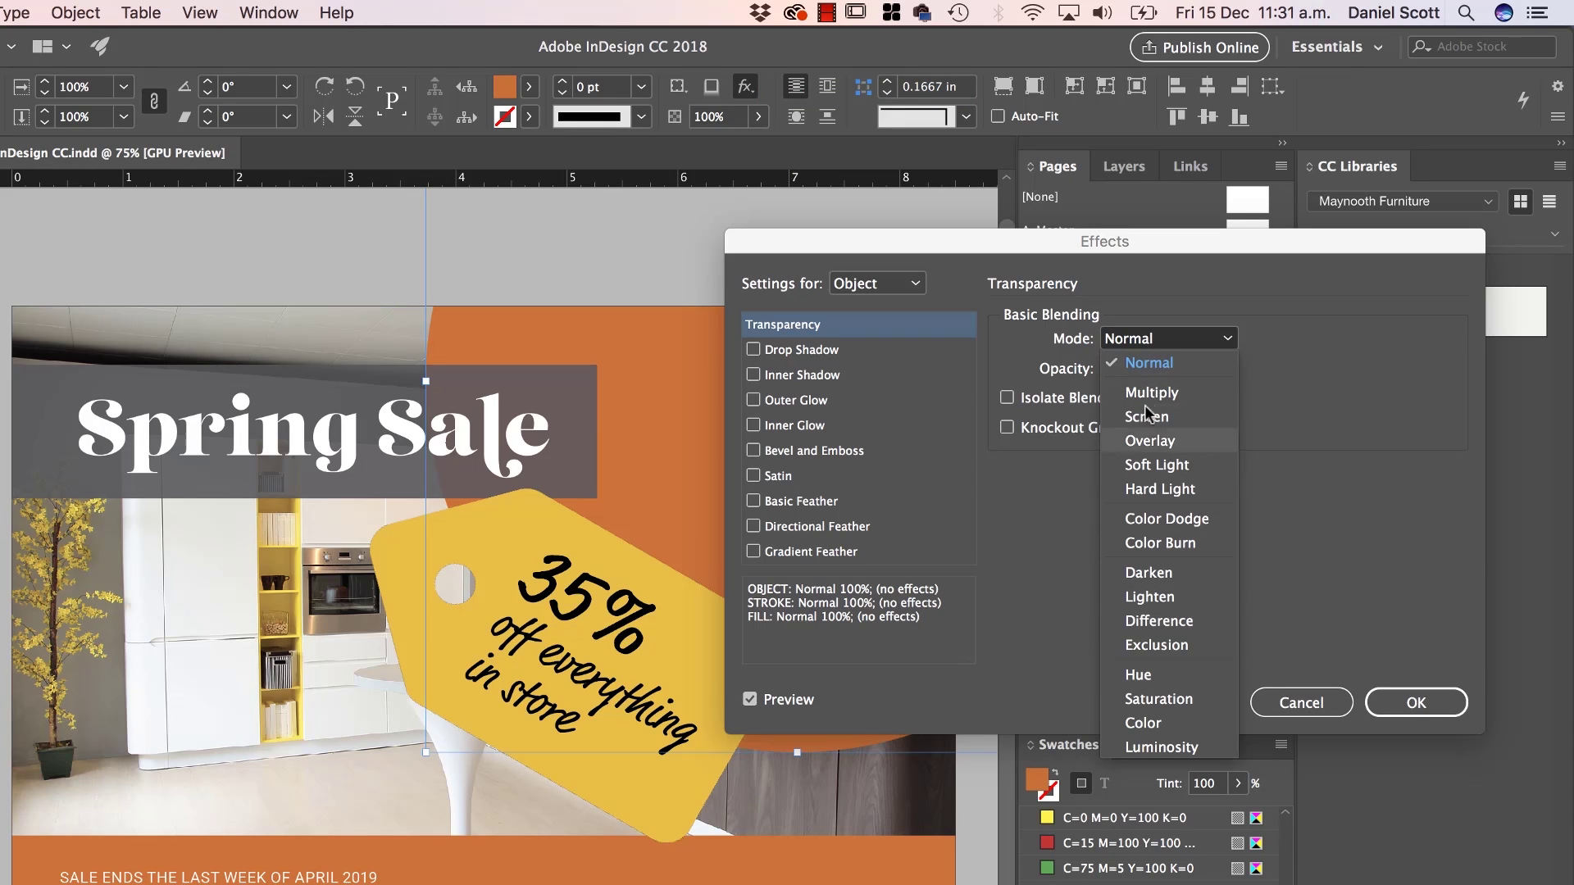
{"action": "left_click", "coordinate": [1152, 368]}
{"action": "left_click_drag", "start_coordinate": [968, 250], "coordinate": [1258, 99]}
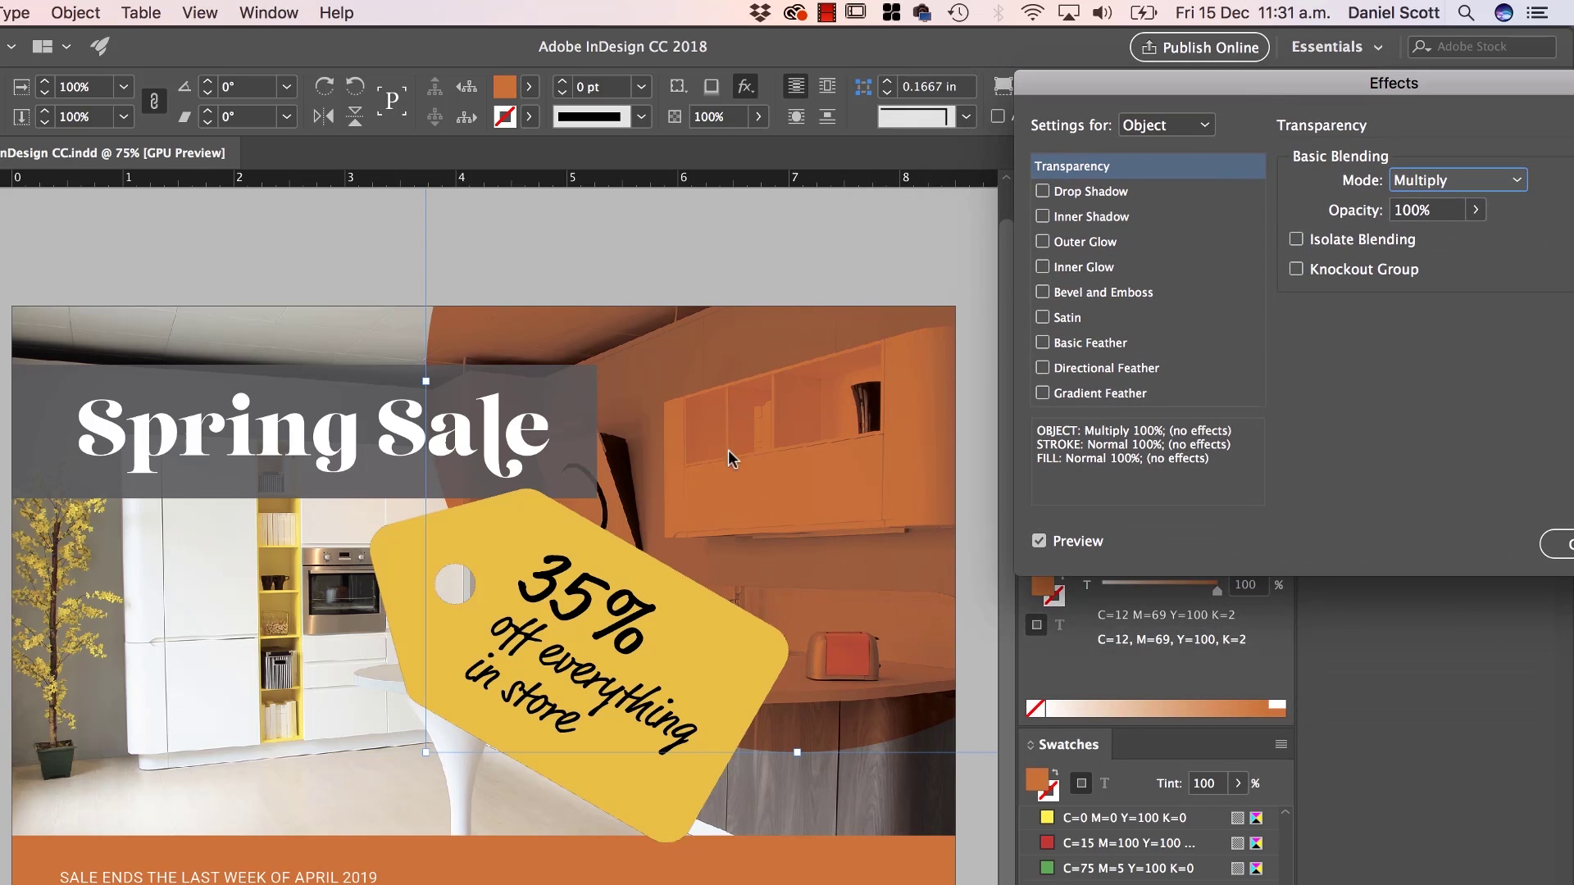
Compare the Normal blending mode with an adjusted opacity against Multiply on the orange circle
{"action": "left_click", "coordinate": [1492, 182]}
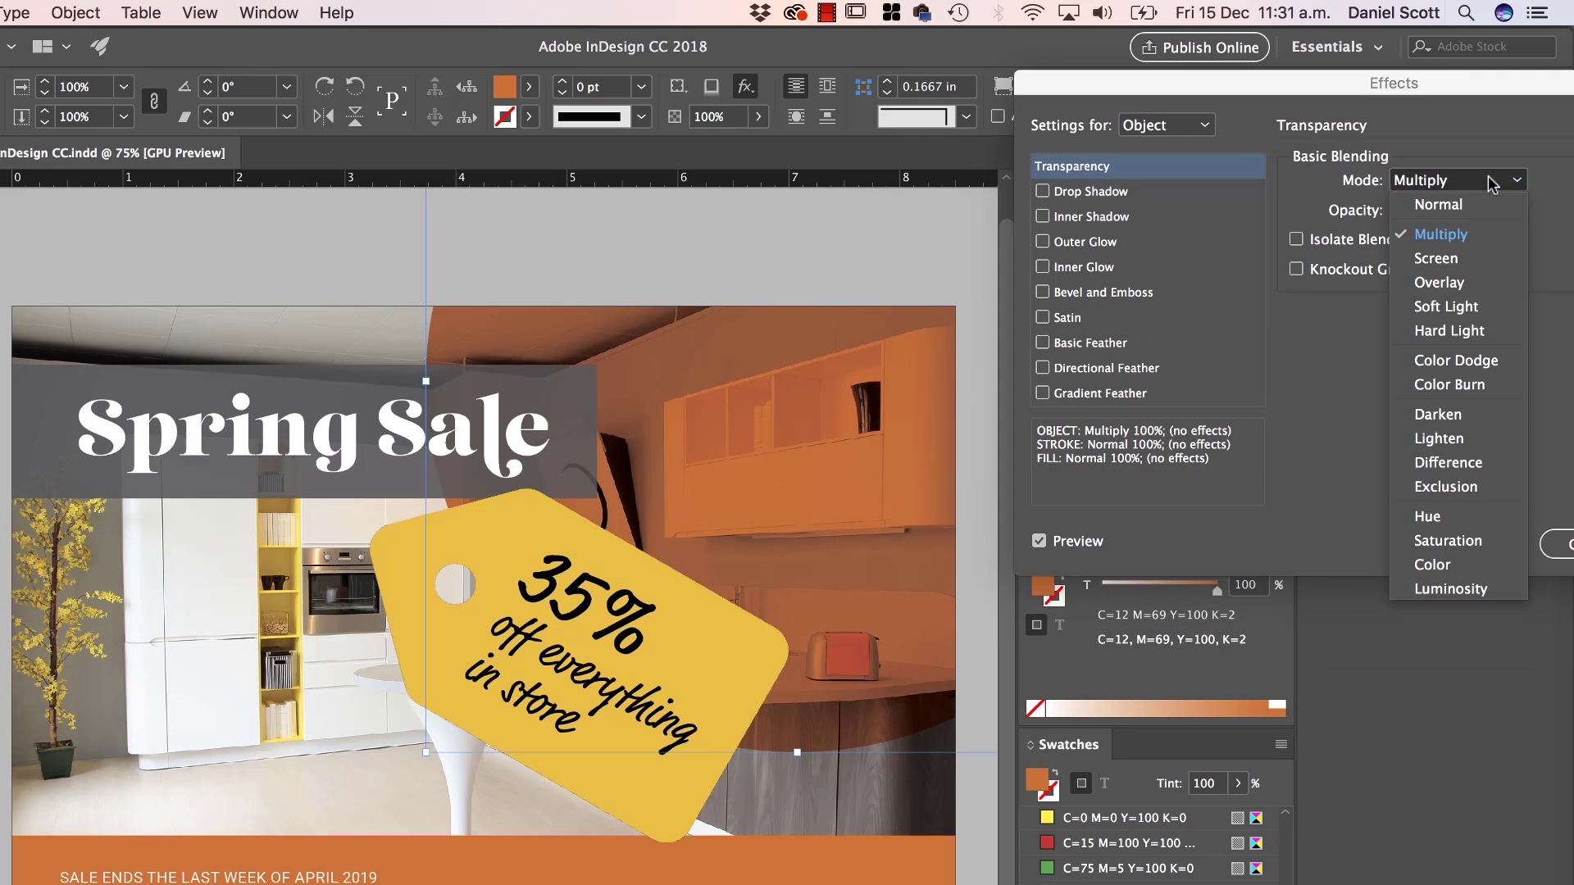
{"action": "left_click", "coordinate": [1443, 201]}
{"action": "left_click", "coordinate": [1475, 210]}
{"action": "mouse_move", "coordinate": [1476, 239]}
{"action": "left_mouse_down"}
{"action": "mouse_move", "coordinate": [1404, 252]}
{"action": "mouse_move", "coordinate": [1482, 240]}
{"action": "left_mouse_up"}
{"action": "left_click", "coordinate": [1459, 181]}
{"action": "left_click", "coordinate": [1430, 232]}
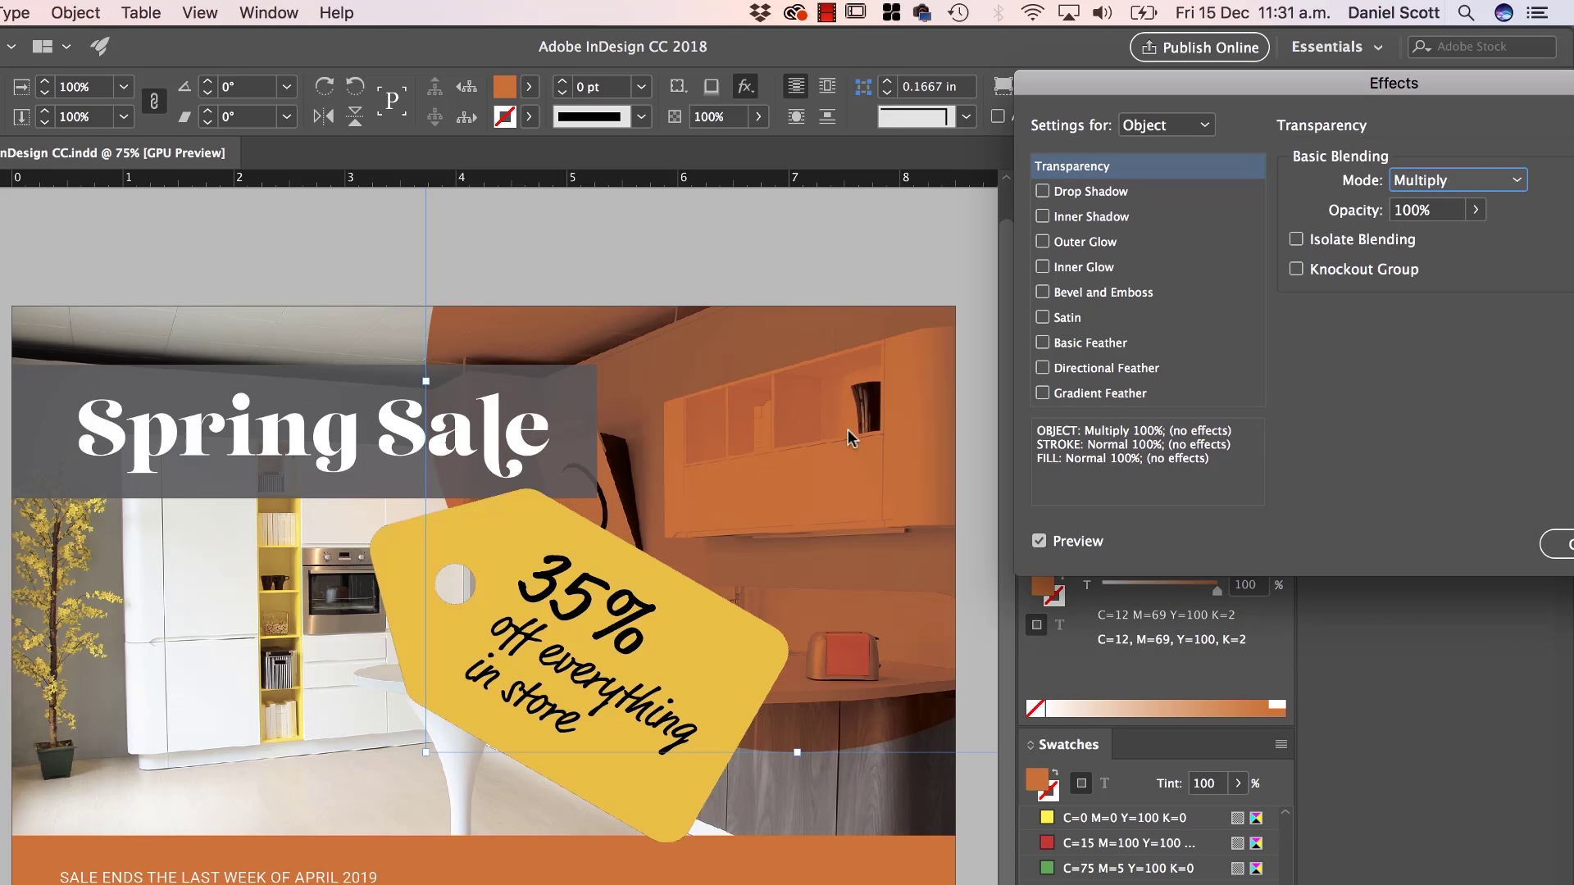
Try the Screen, Overlay and Soft Light blending modes on the orange circle
{"action": "left_click", "coordinate": [1476, 172]}
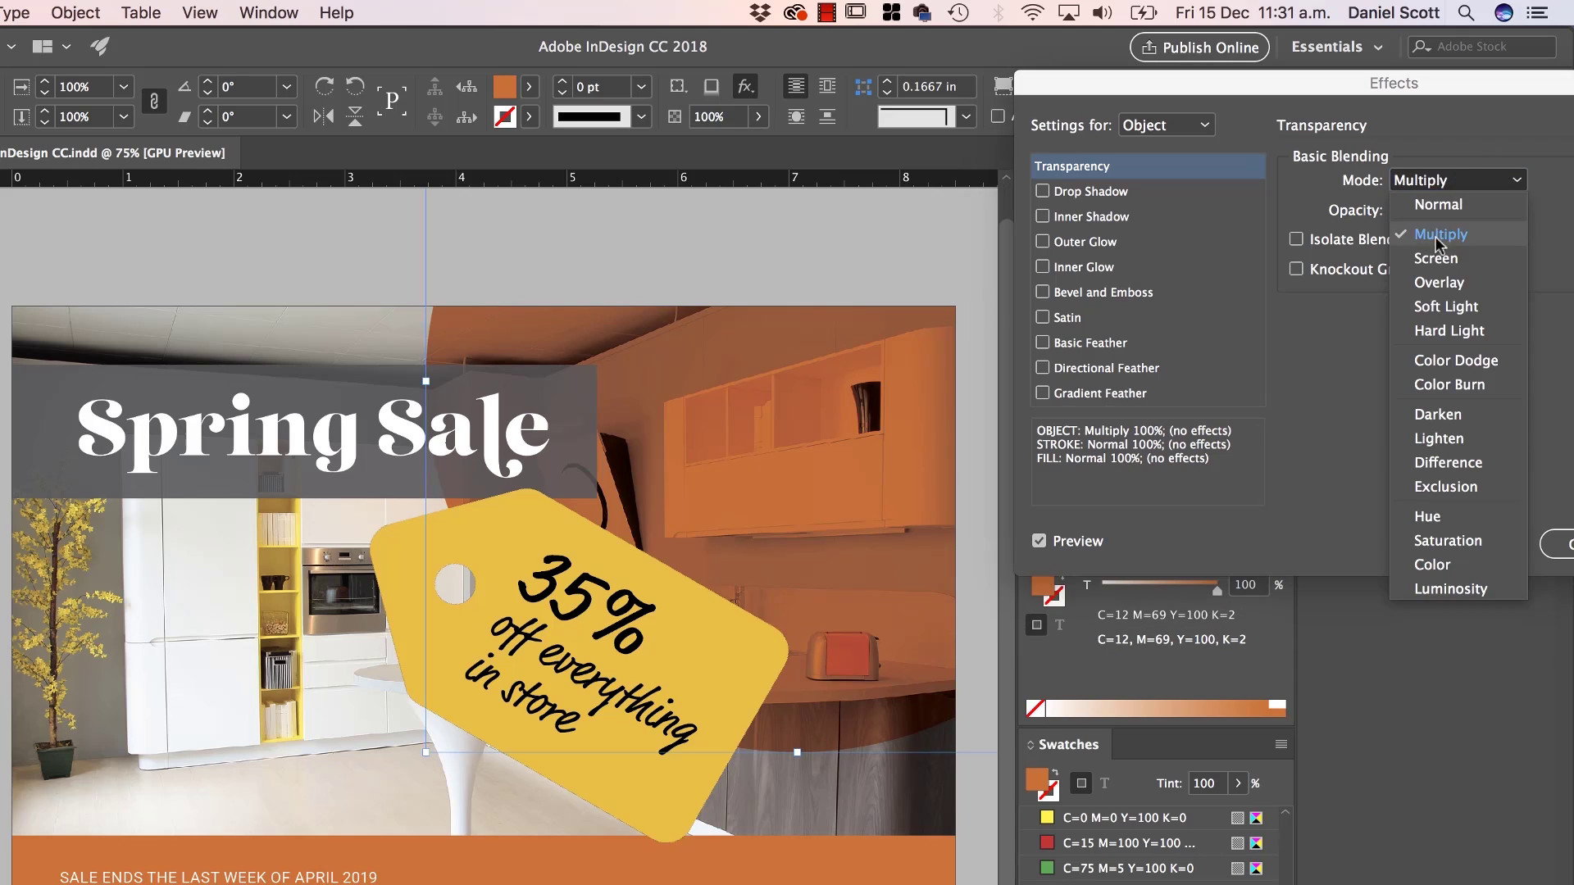
{"action": "left_click", "coordinate": [1440, 254]}
{"action": "left_click", "coordinate": [1456, 182]}
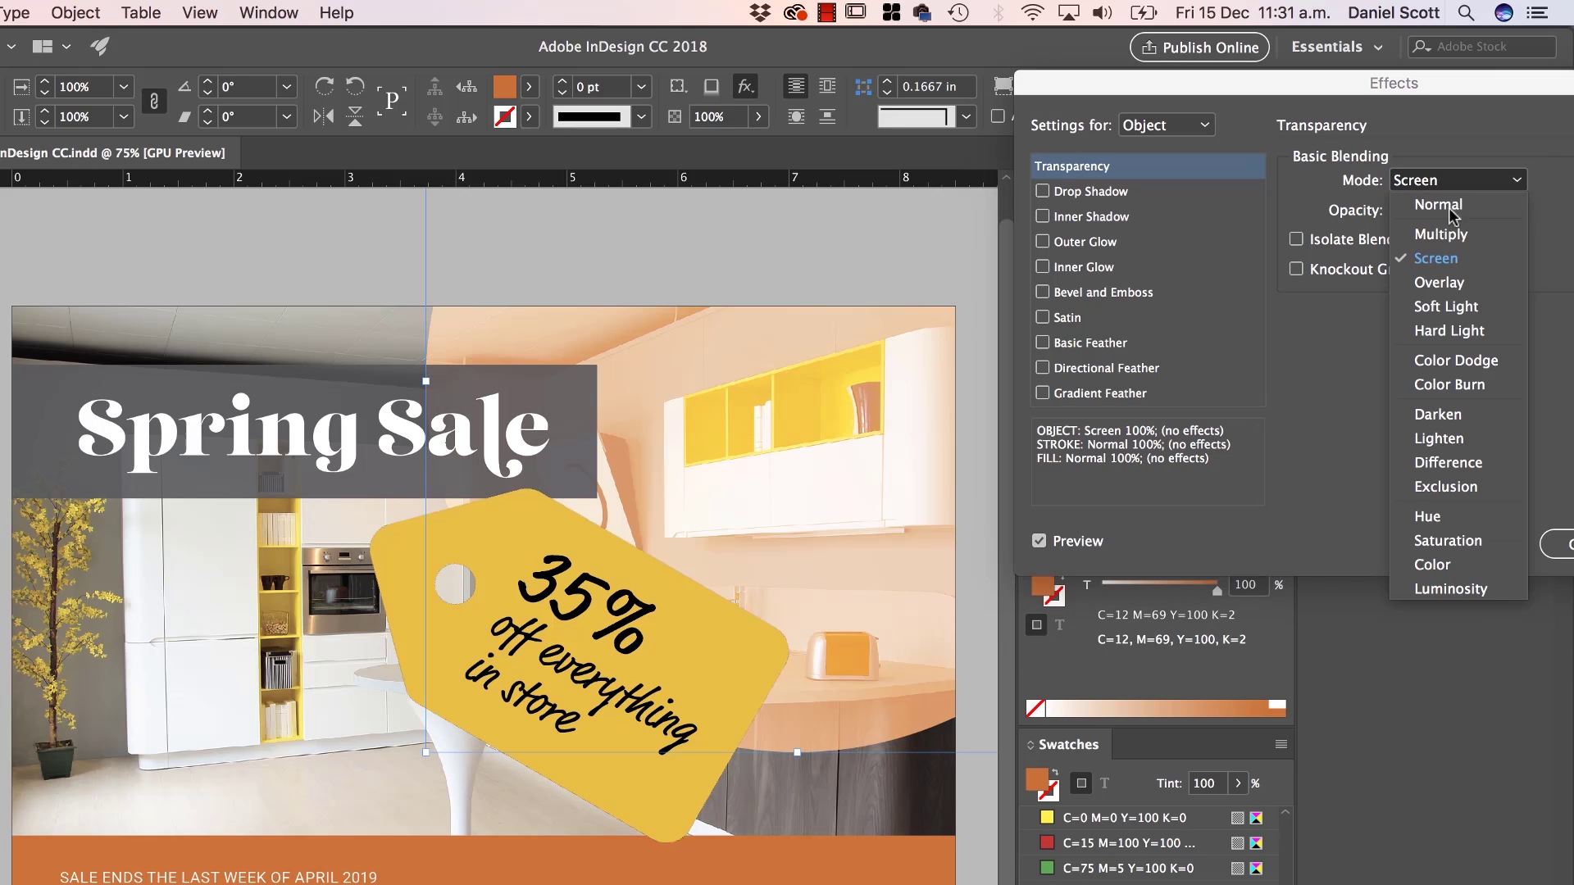
{"action": "left_click", "coordinate": [1443, 281]}
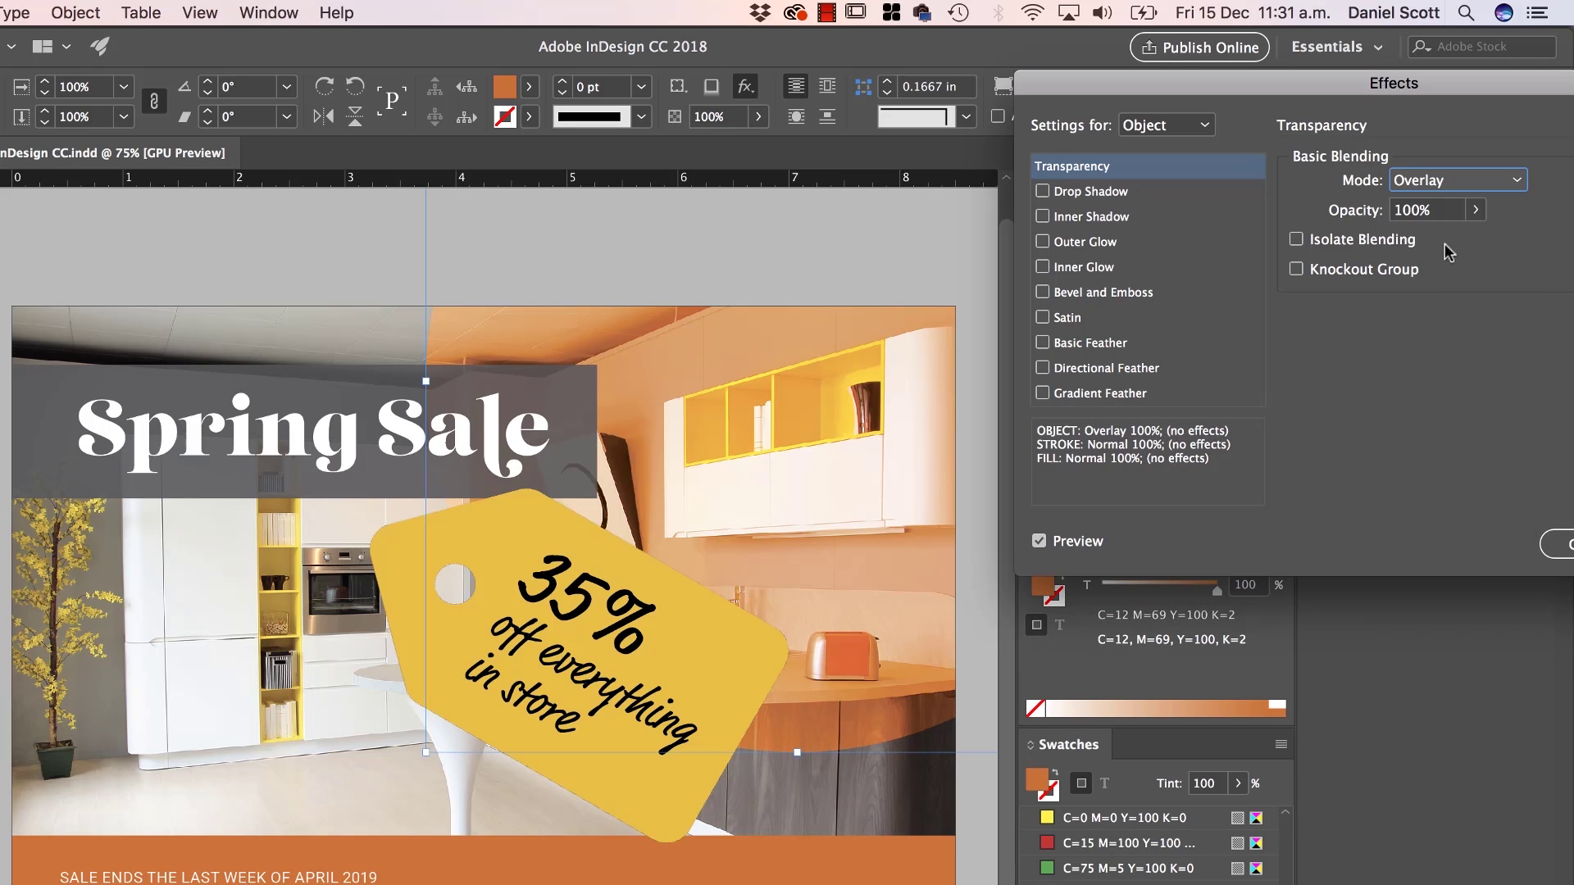
{"action": "left_click", "coordinate": [1476, 182]}
{"action": "left_click", "coordinate": [1447, 306]}
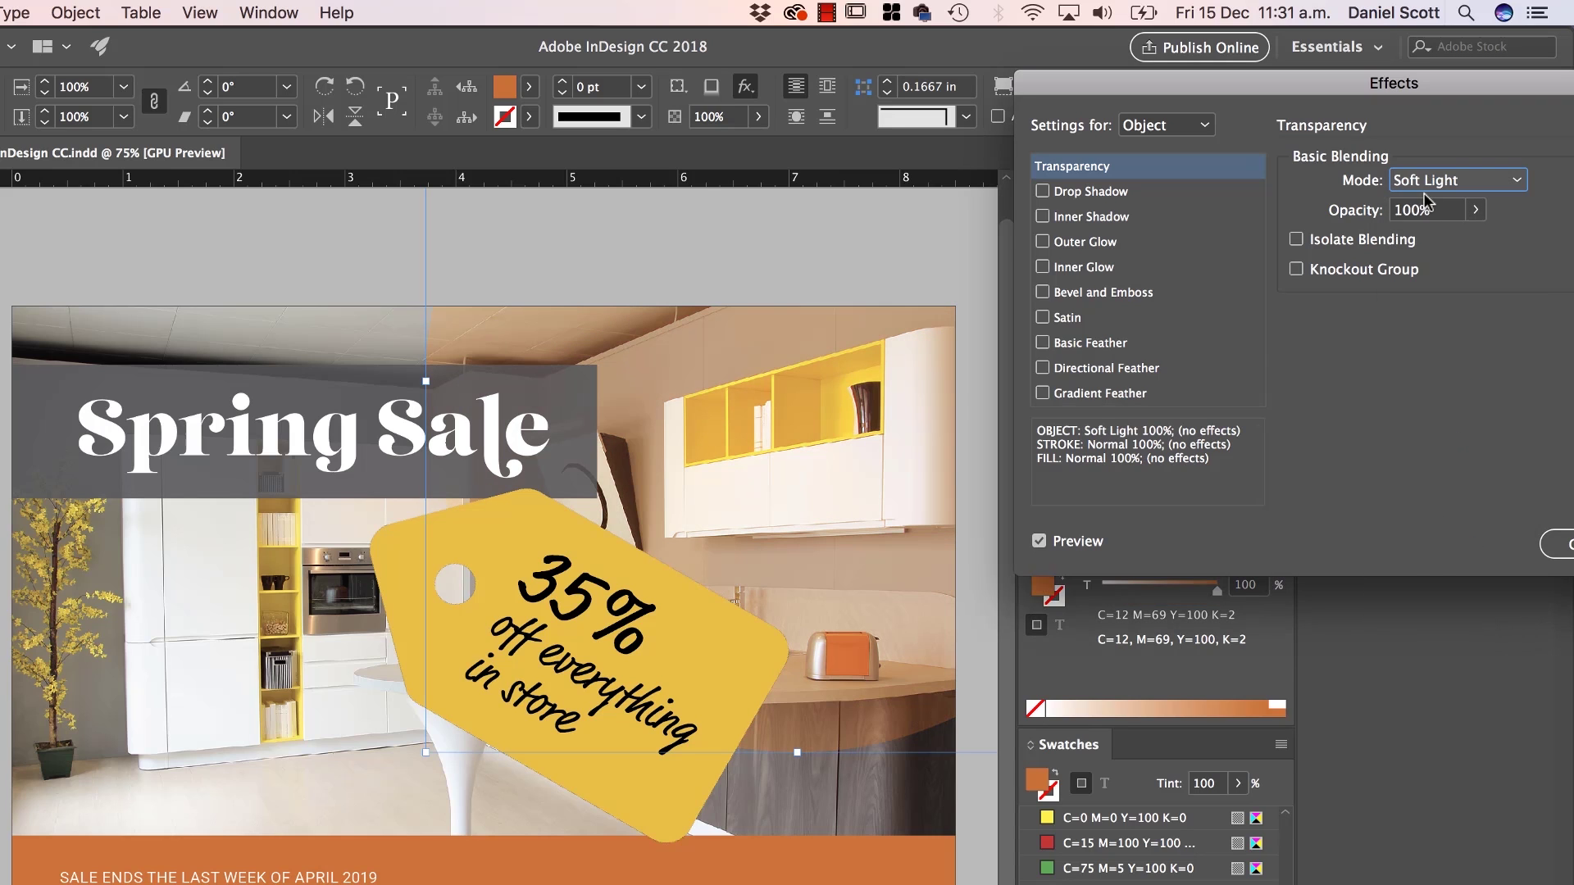
Set the orange circle's blending mode to Hard Light, accept the effect and deselect the circle
{"action": "left_click", "coordinate": [1452, 182]}
{"action": "left_click", "coordinate": [1440, 332]}
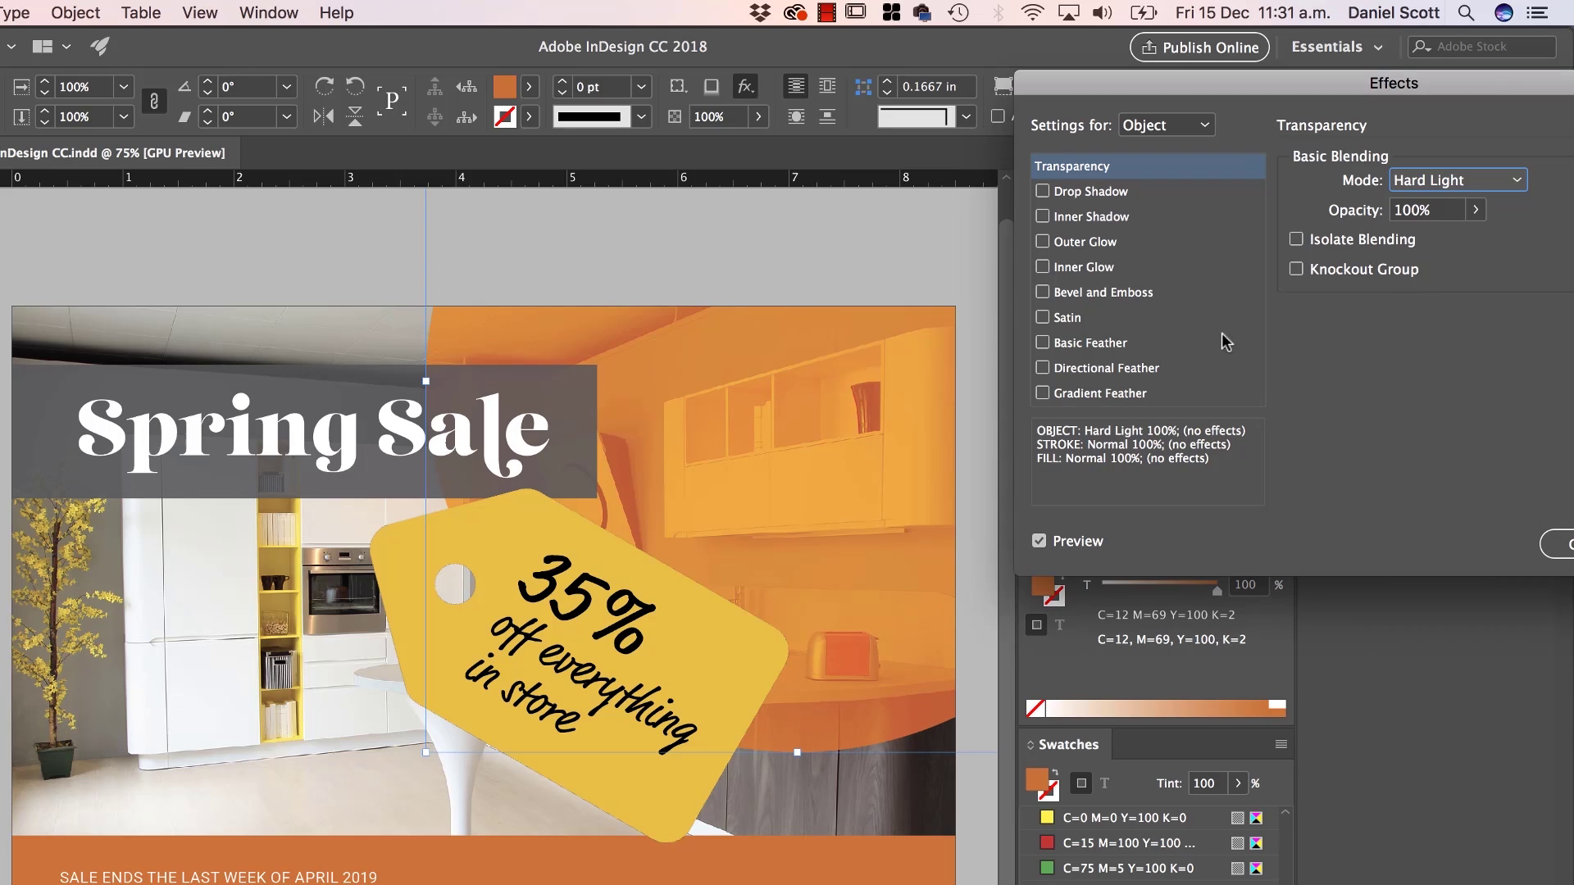
{"action": "left_click_drag", "start_coordinate": [1490, 83], "coordinate": [500, 223]}
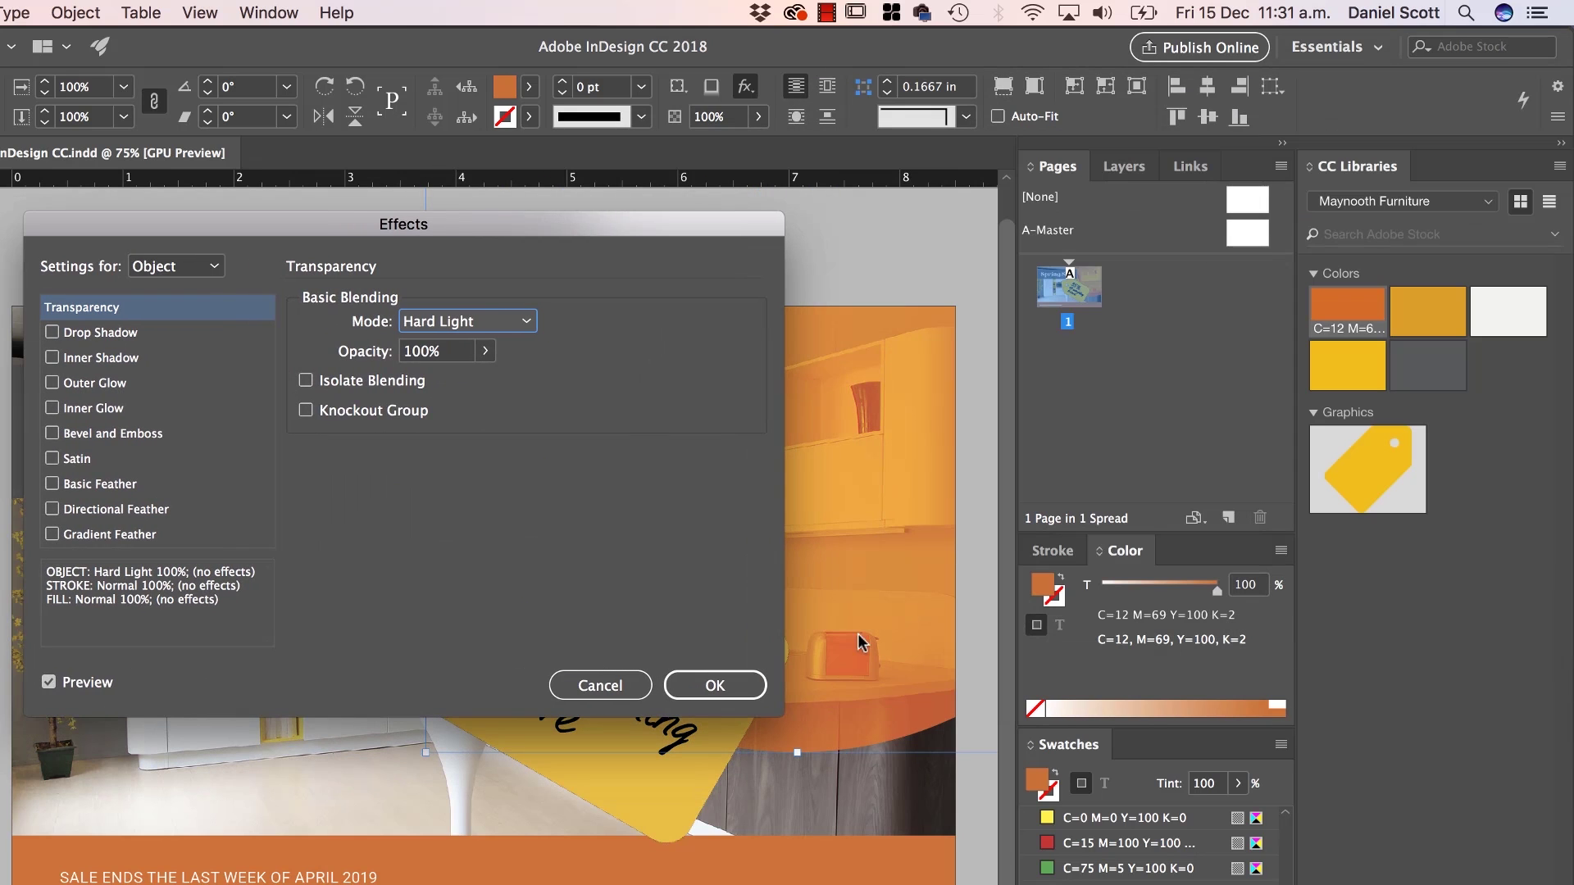
{"action": "left_click", "coordinate": [715, 685]}
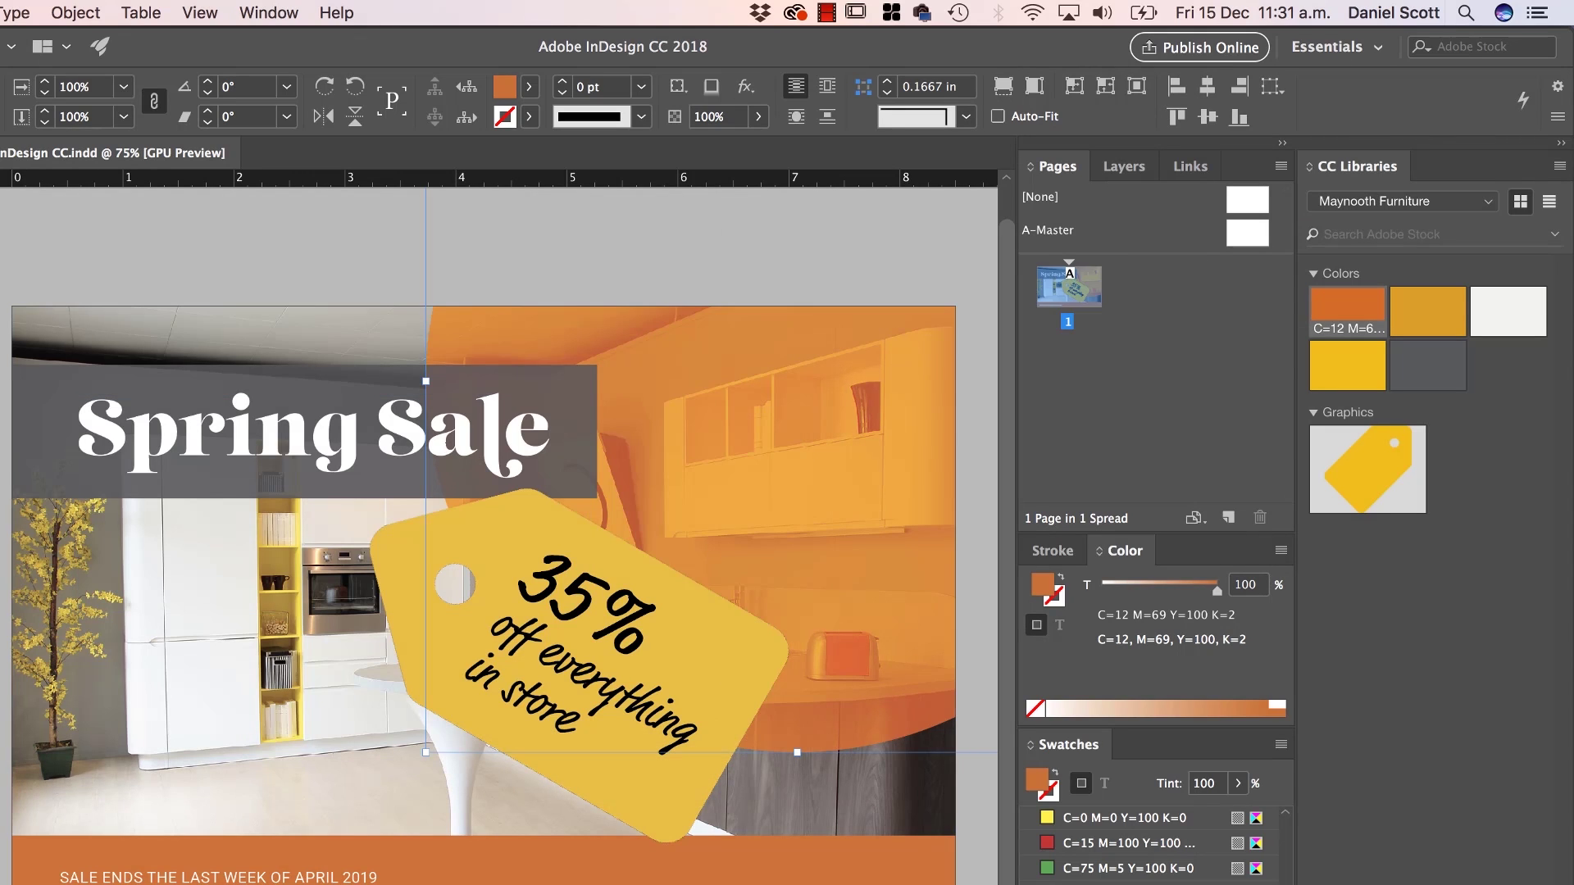
{"action": "left_click", "coordinate": [216, 712]}
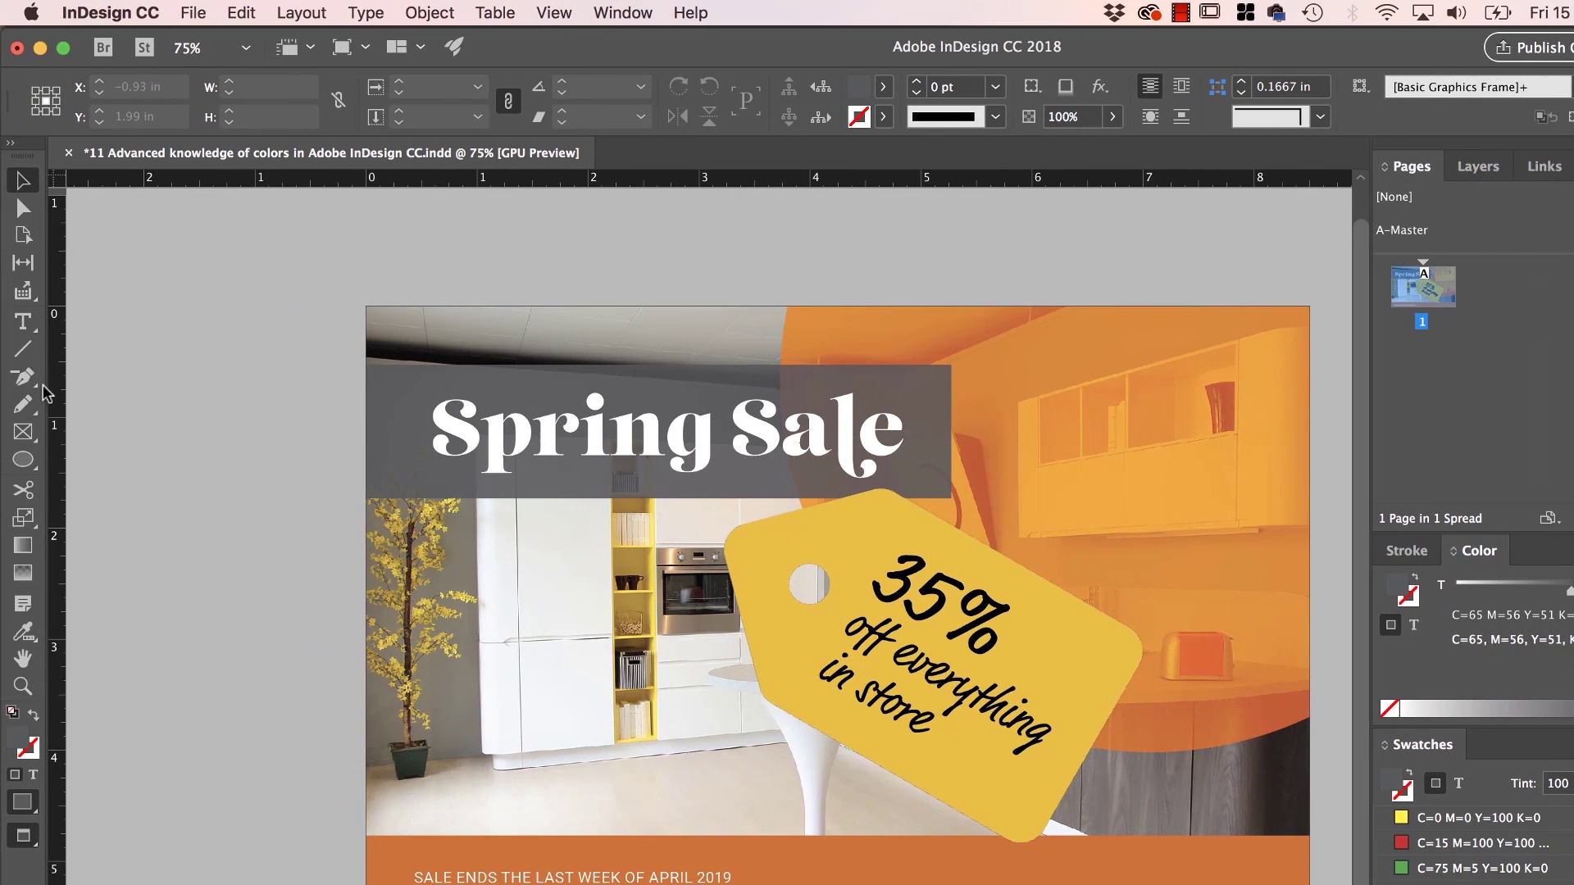
Draw a Black-filled 8.5 by 4.77 in rectangle covering the kitchen photo and stack it directly above the photo, behind the other artwork
{"action": "left_click", "coordinate": [24, 463]}
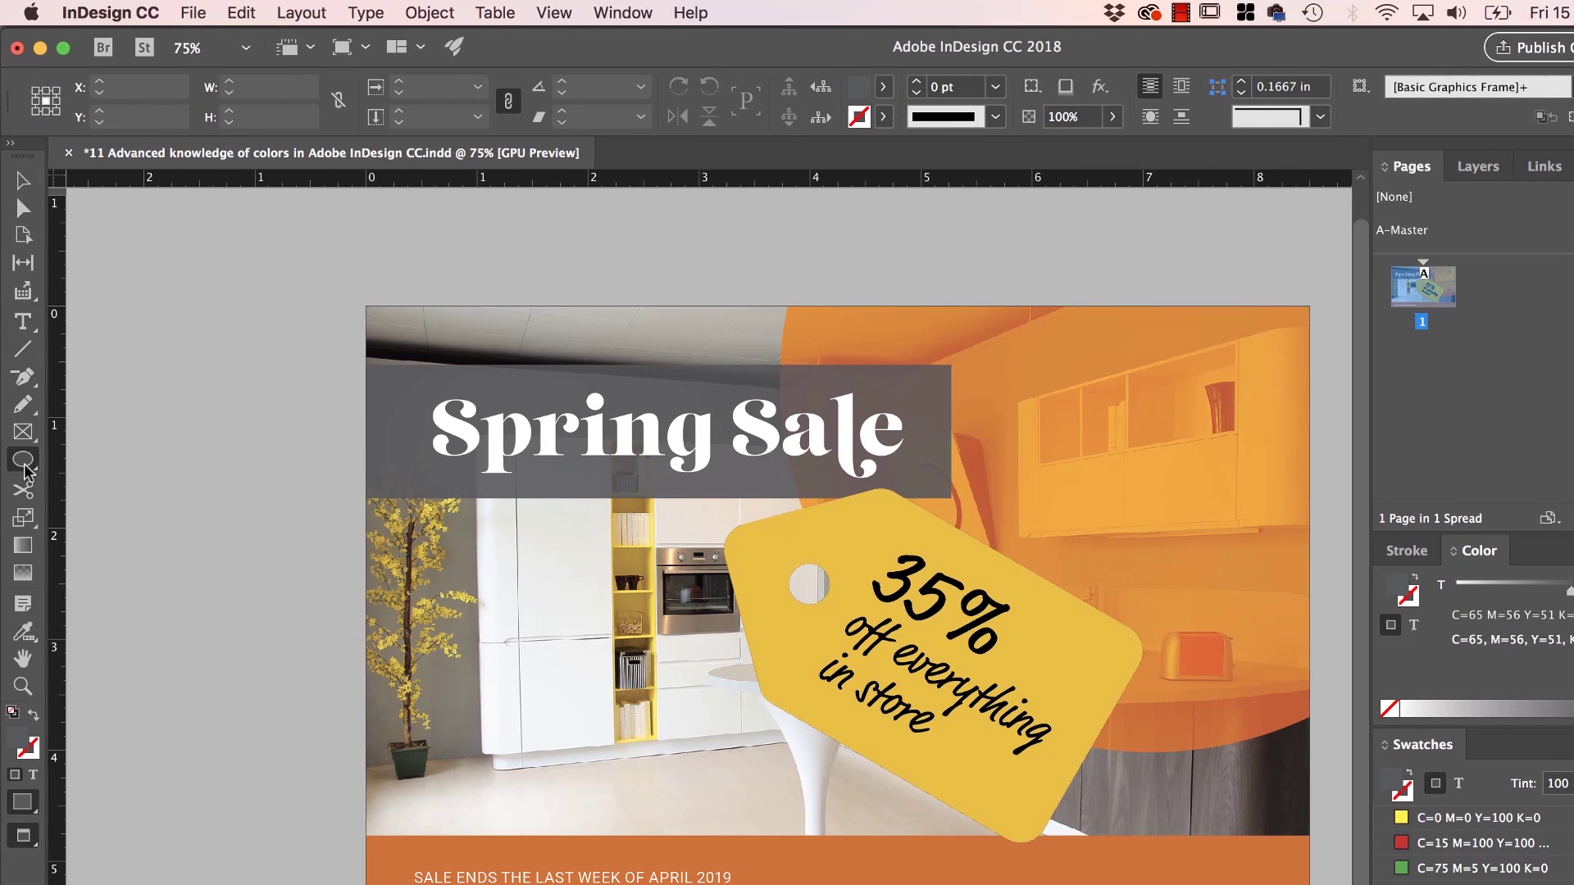
{"action": "left_click_drag", "start_coordinate": [25, 470], "coordinate": [113, 474]}
{"action": "left_click_drag", "start_coordinate": [368, 306], "coordinate": [1310, 836]}
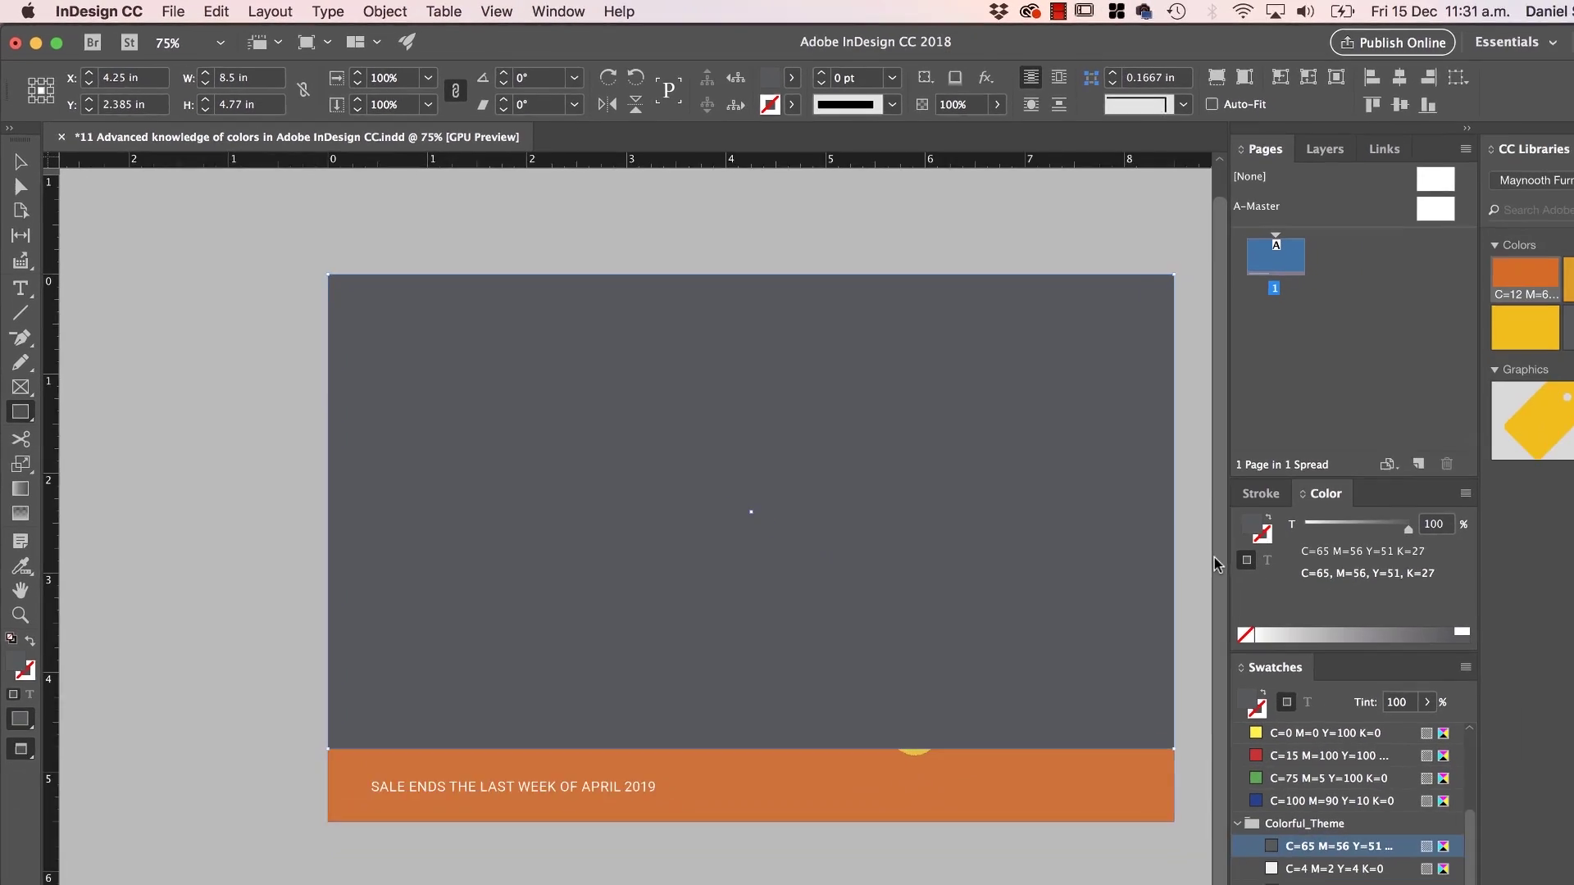
{"action": "left_click", "coordinate": [1288, 800]}
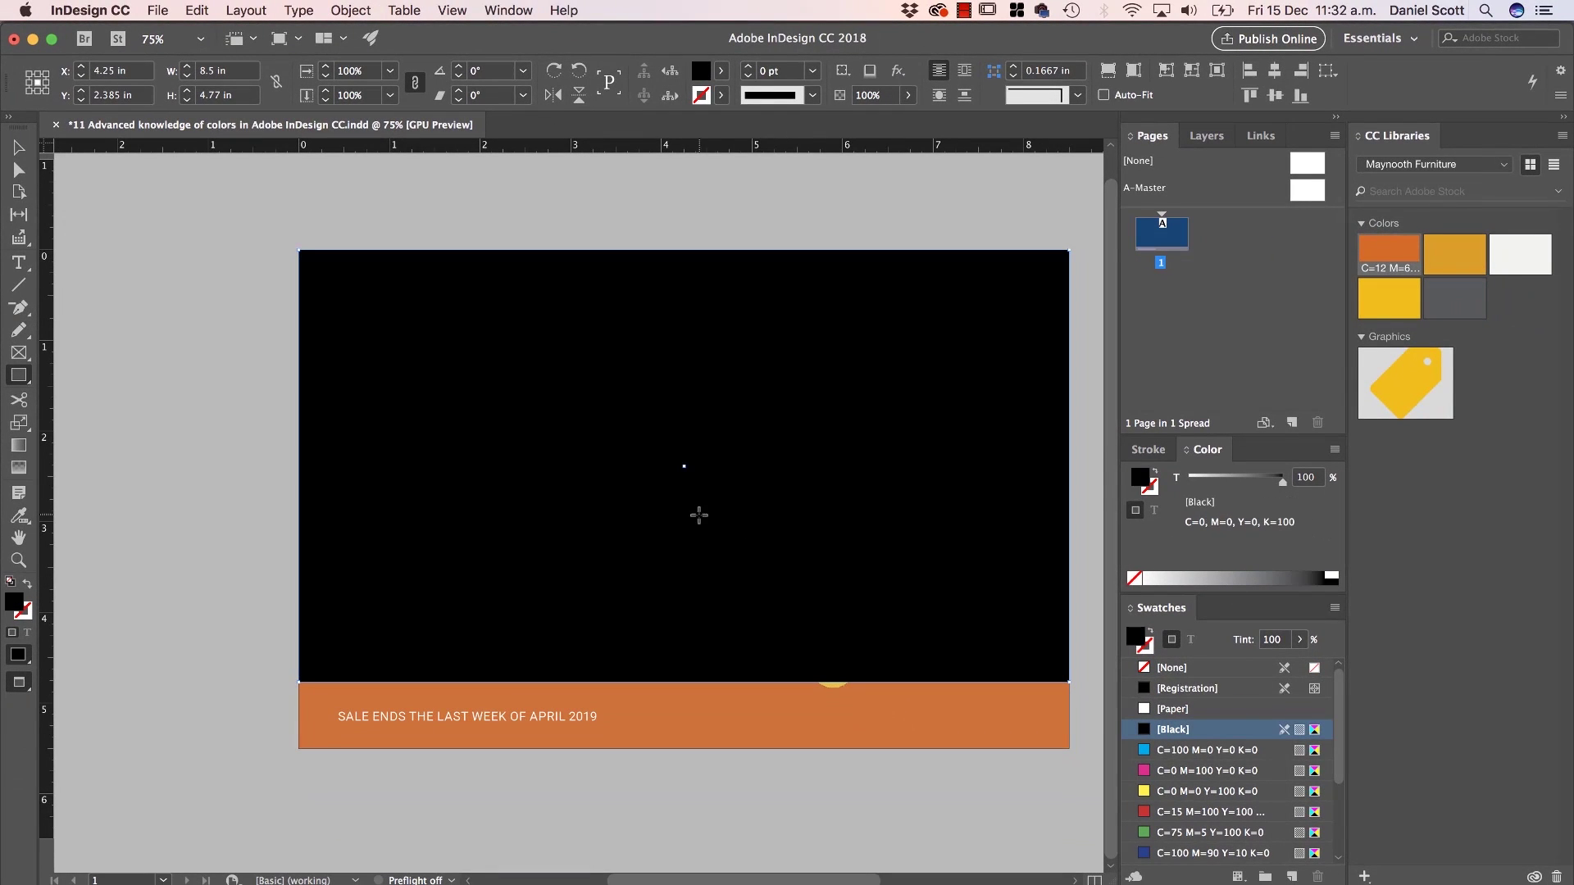
{"action": "key", "text": "super+shift+bracketleft"}
{"action": "key", "text": "super+bracketright"}
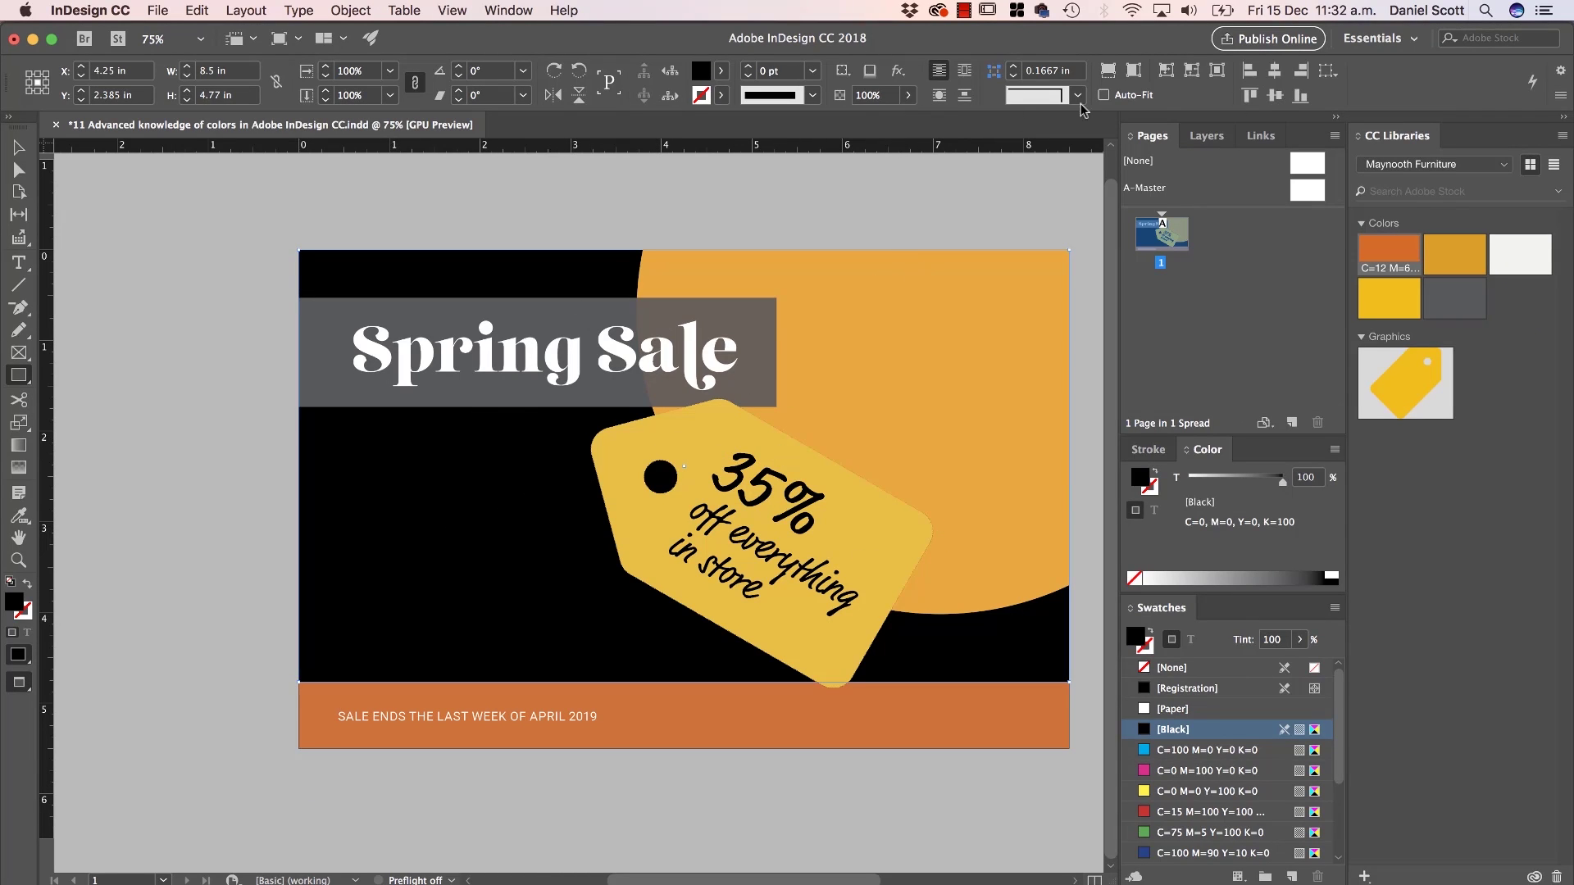
Set the black rectangle's transparency to Multiply blending at 53% opacity and accept the effect
{"action": "left_click", "coordinate": [898, 71]}
{"action": "left_click", "coordinate": [975, 78]}
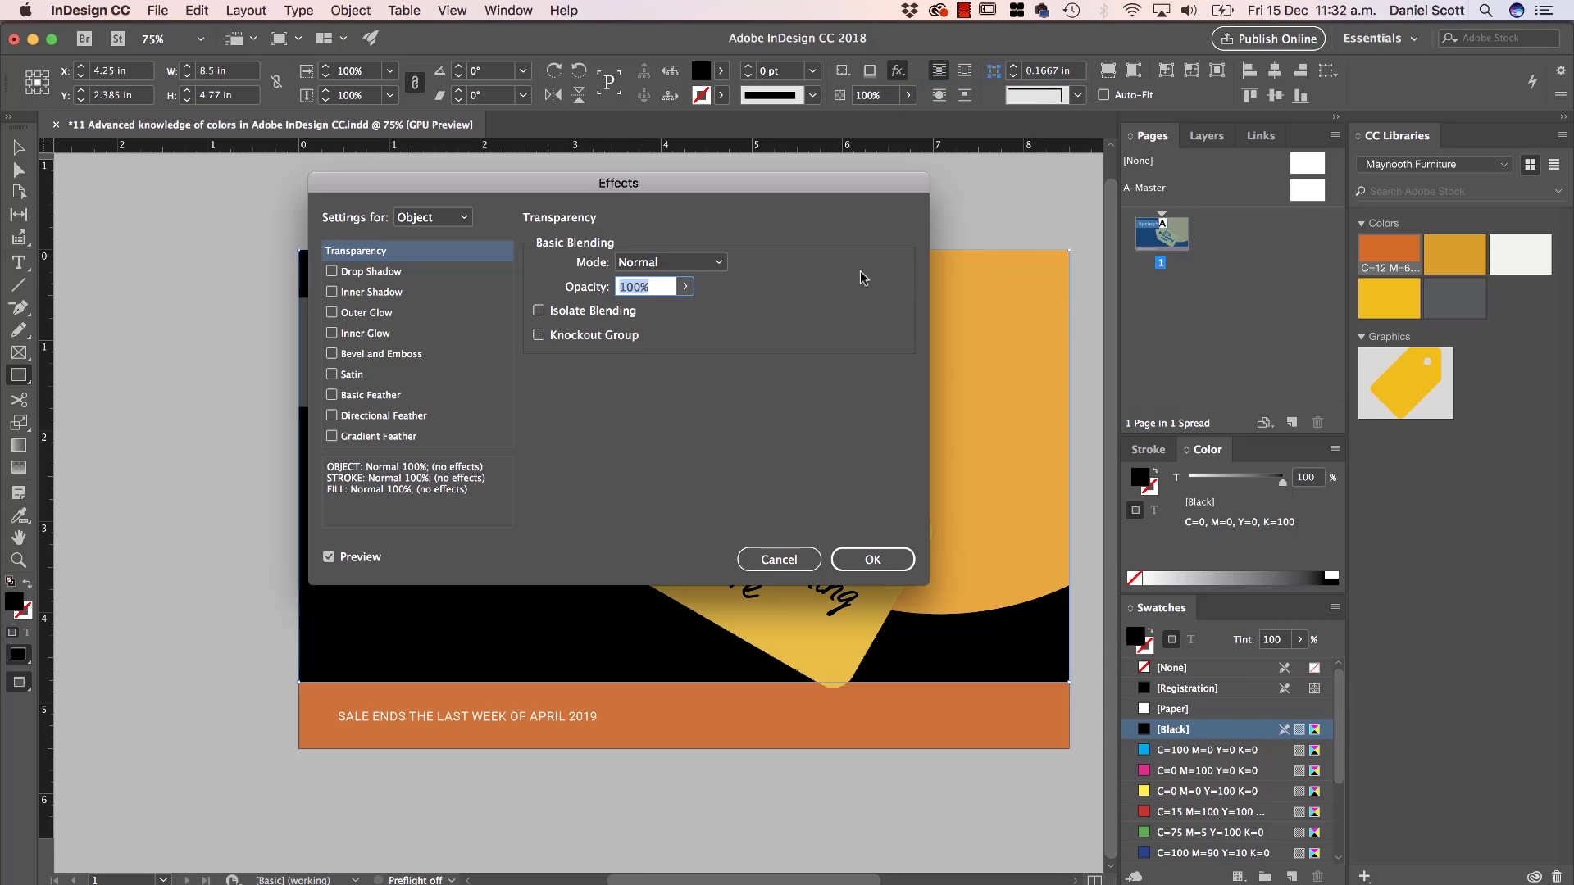
{"action": "left_click", "coordinate": [717, 264]}
{"action": "left_click", "coordinate": [656, 306]}
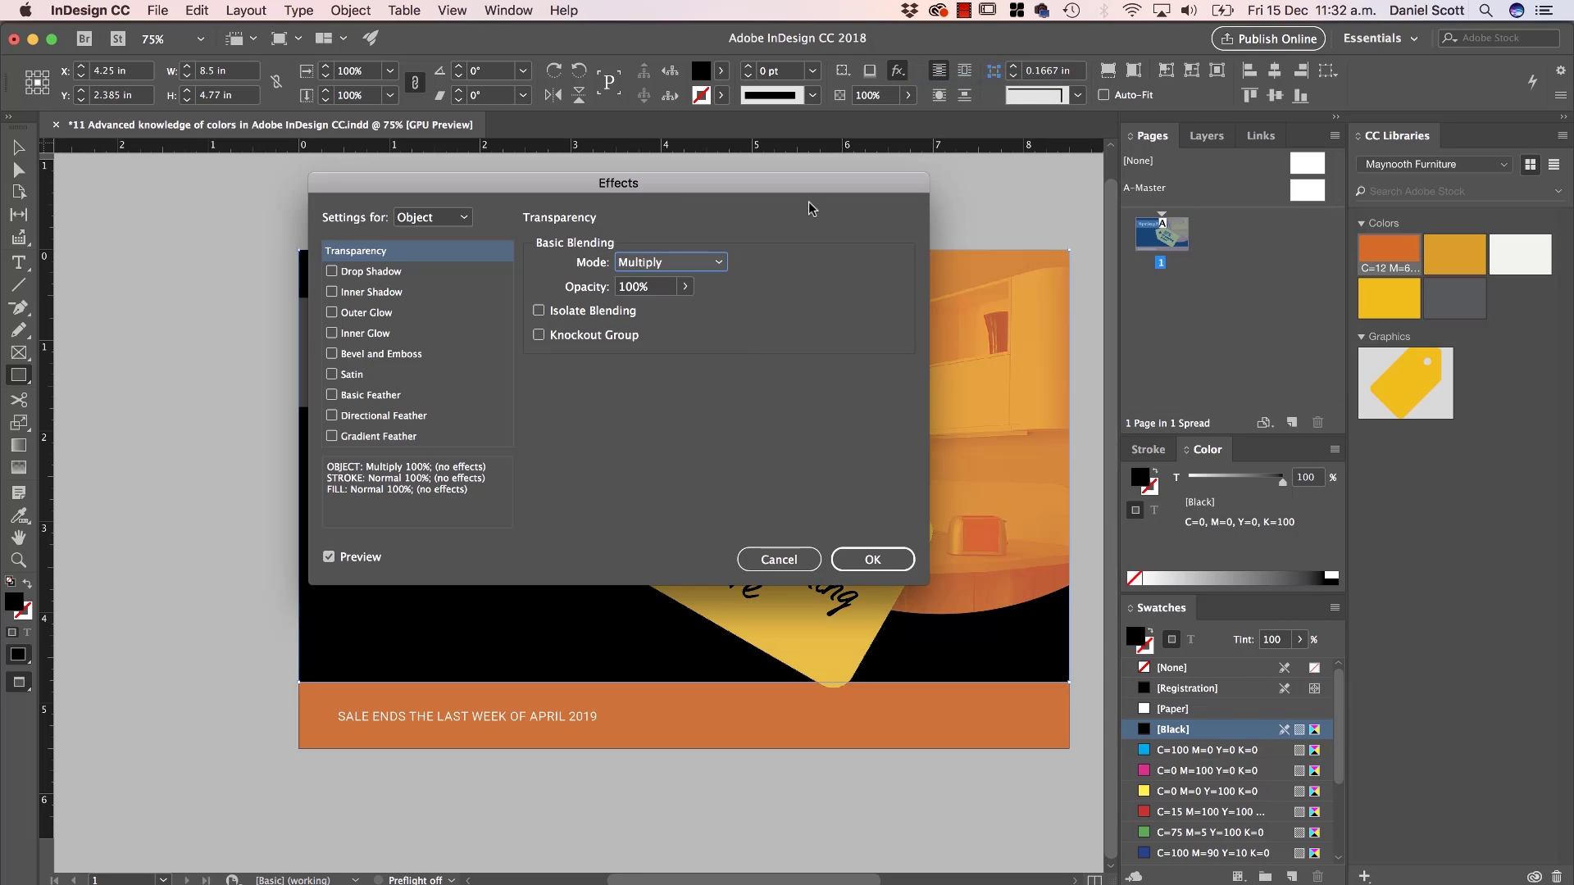
{"action": "left_click", "coordinate": [686, 286]}
{"action": "left_click_drag", "start_coordinate": [686, 310], "coordinate": [638, 311]}
{"action": "left_click_drag", "start_coordinate": [724, 190], "coordinate": [1457, 317]}
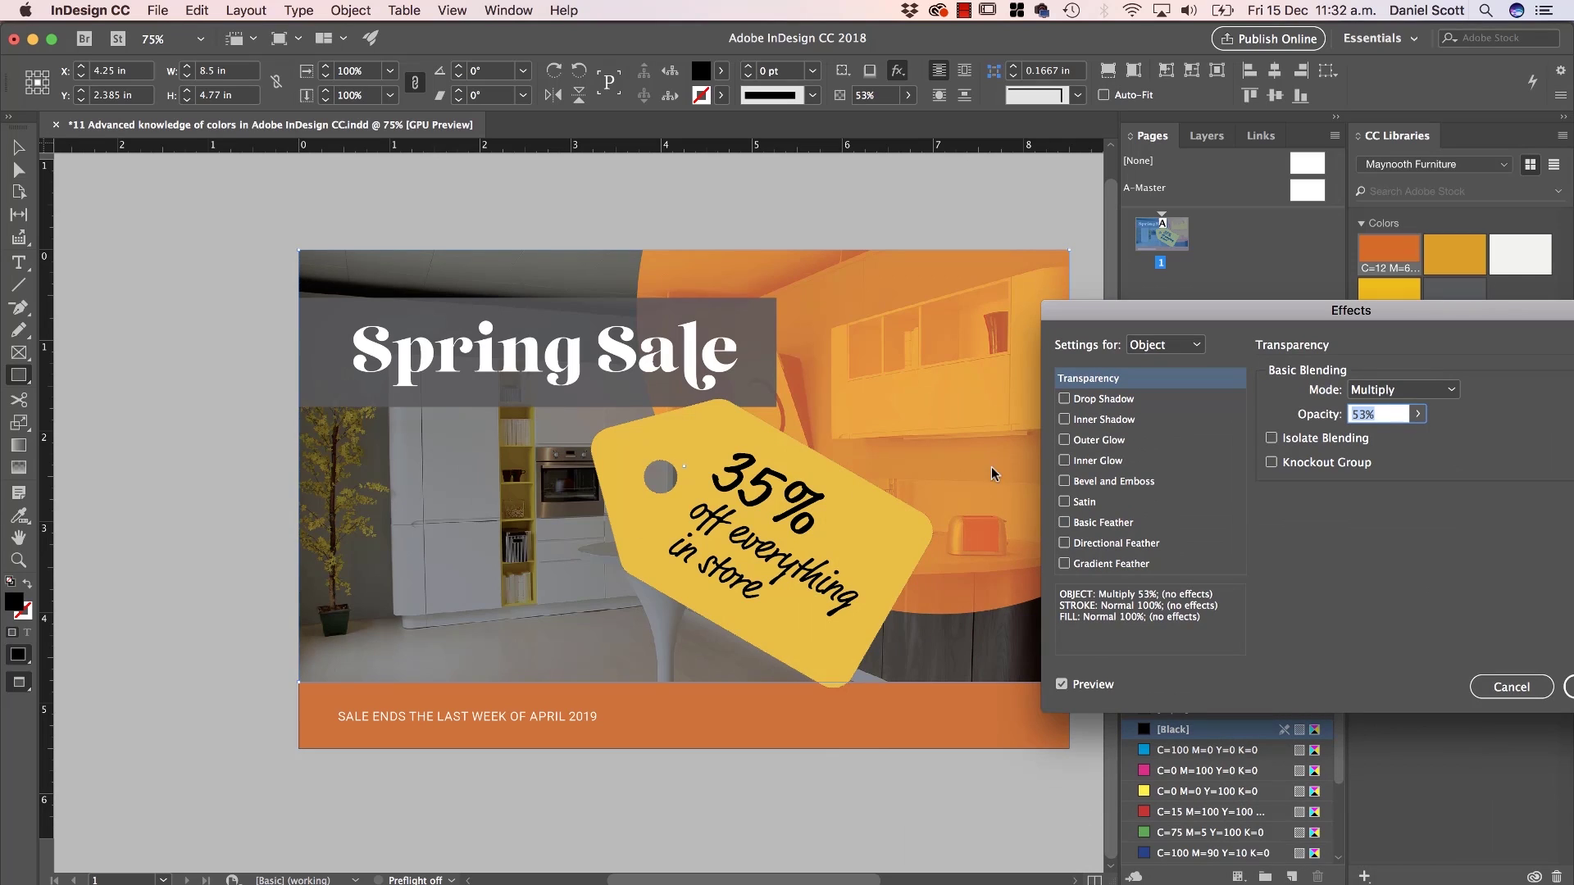
{"action": "key", "text": "Return"}
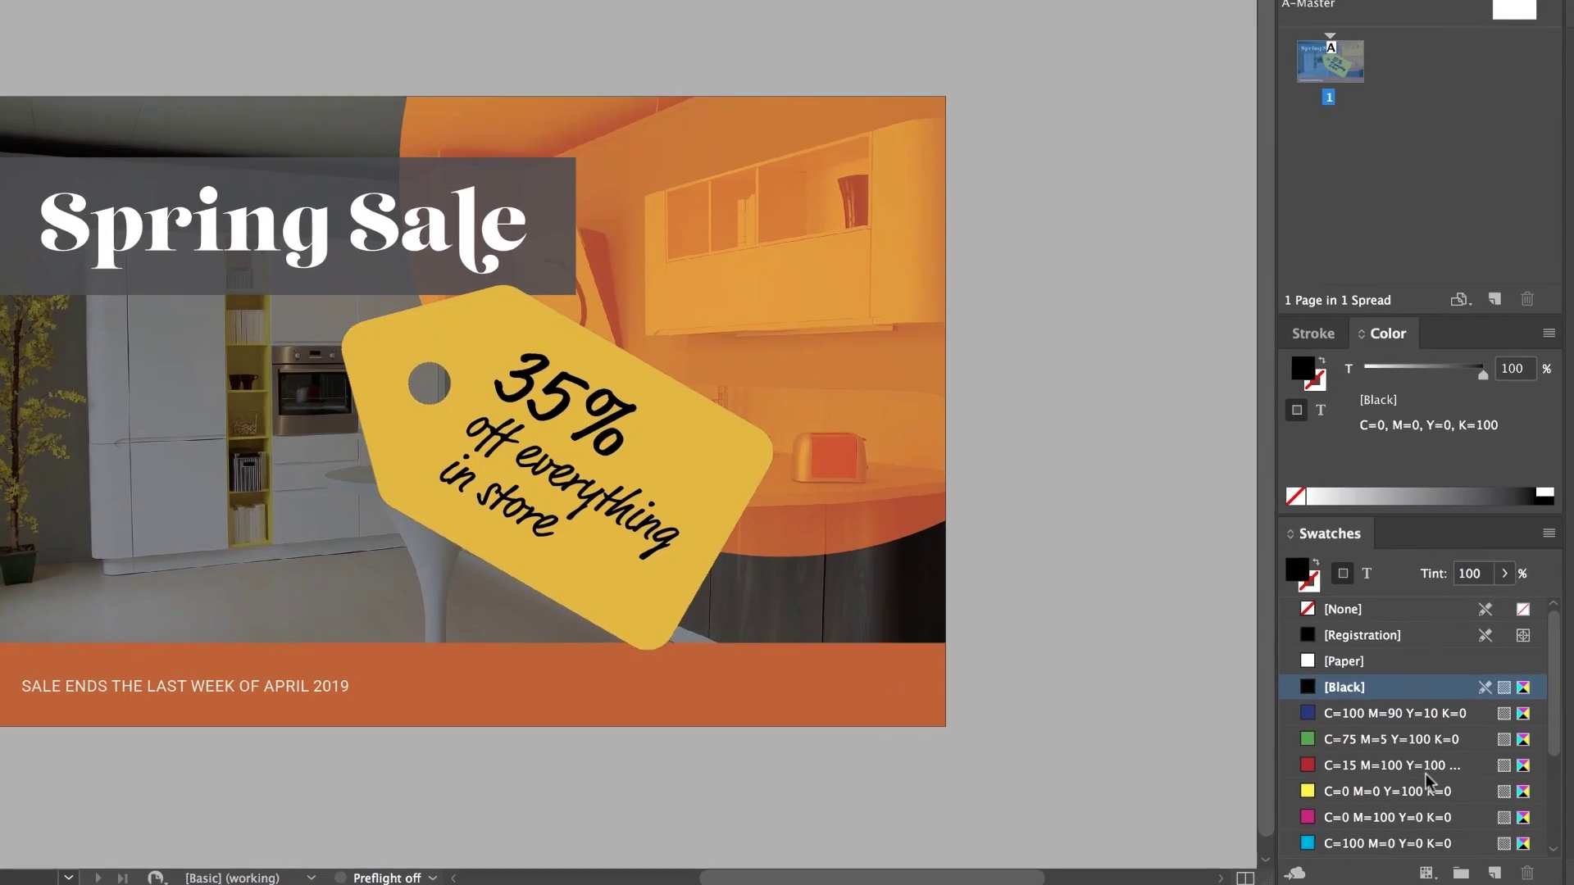
{"action": "scroll", "coordinate": [1227, 799], "scroll_direction": "down", "scroll_amount": 1}
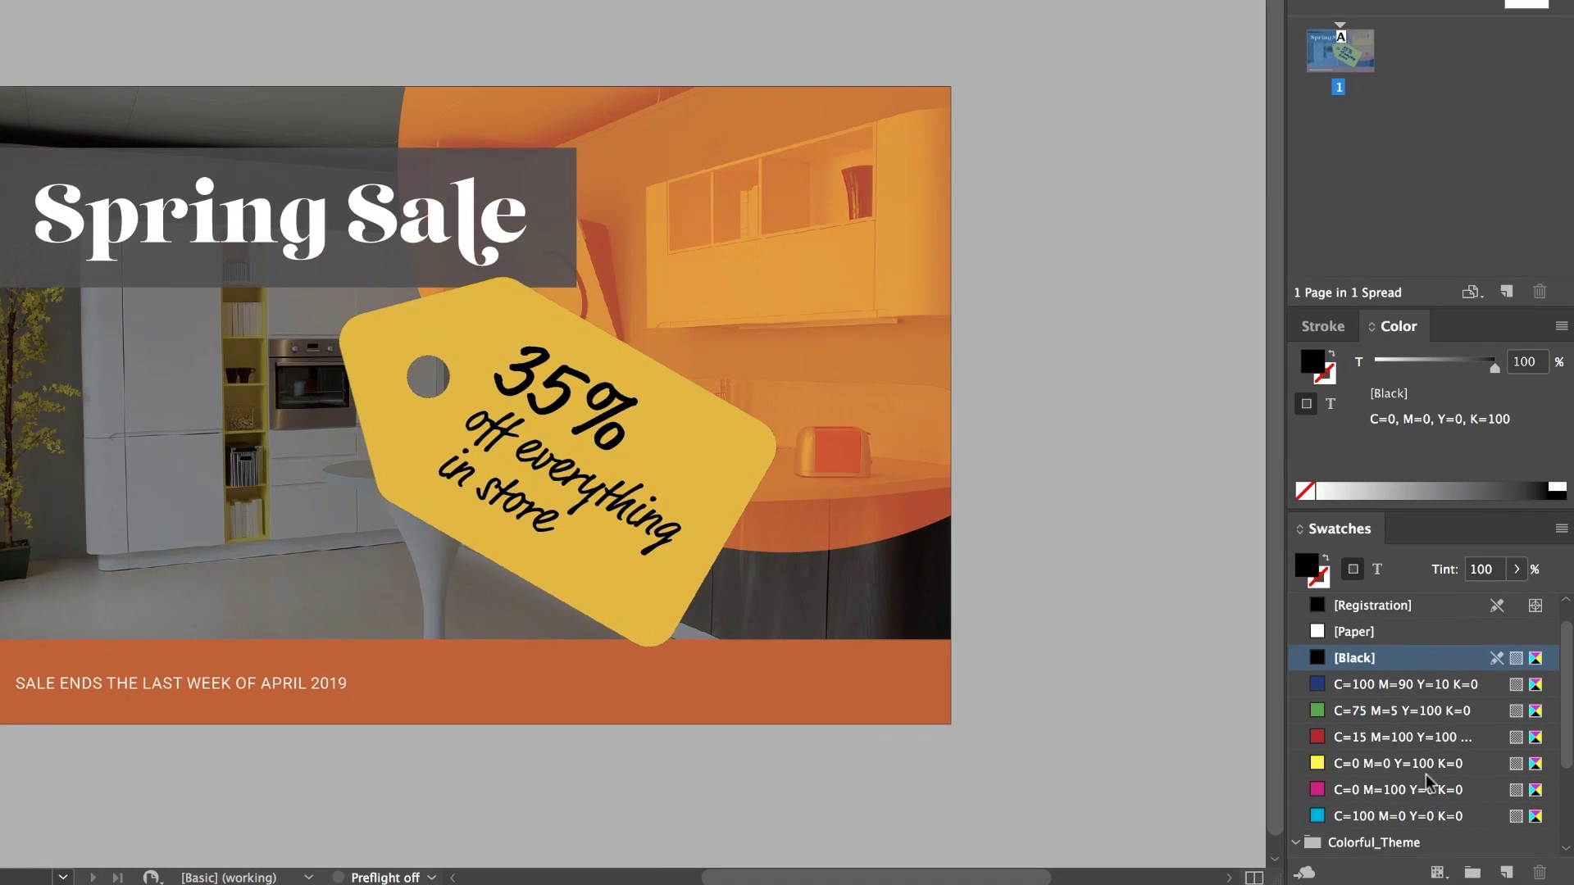
{"action": "left_click", "coordinate": [1508, 875]}
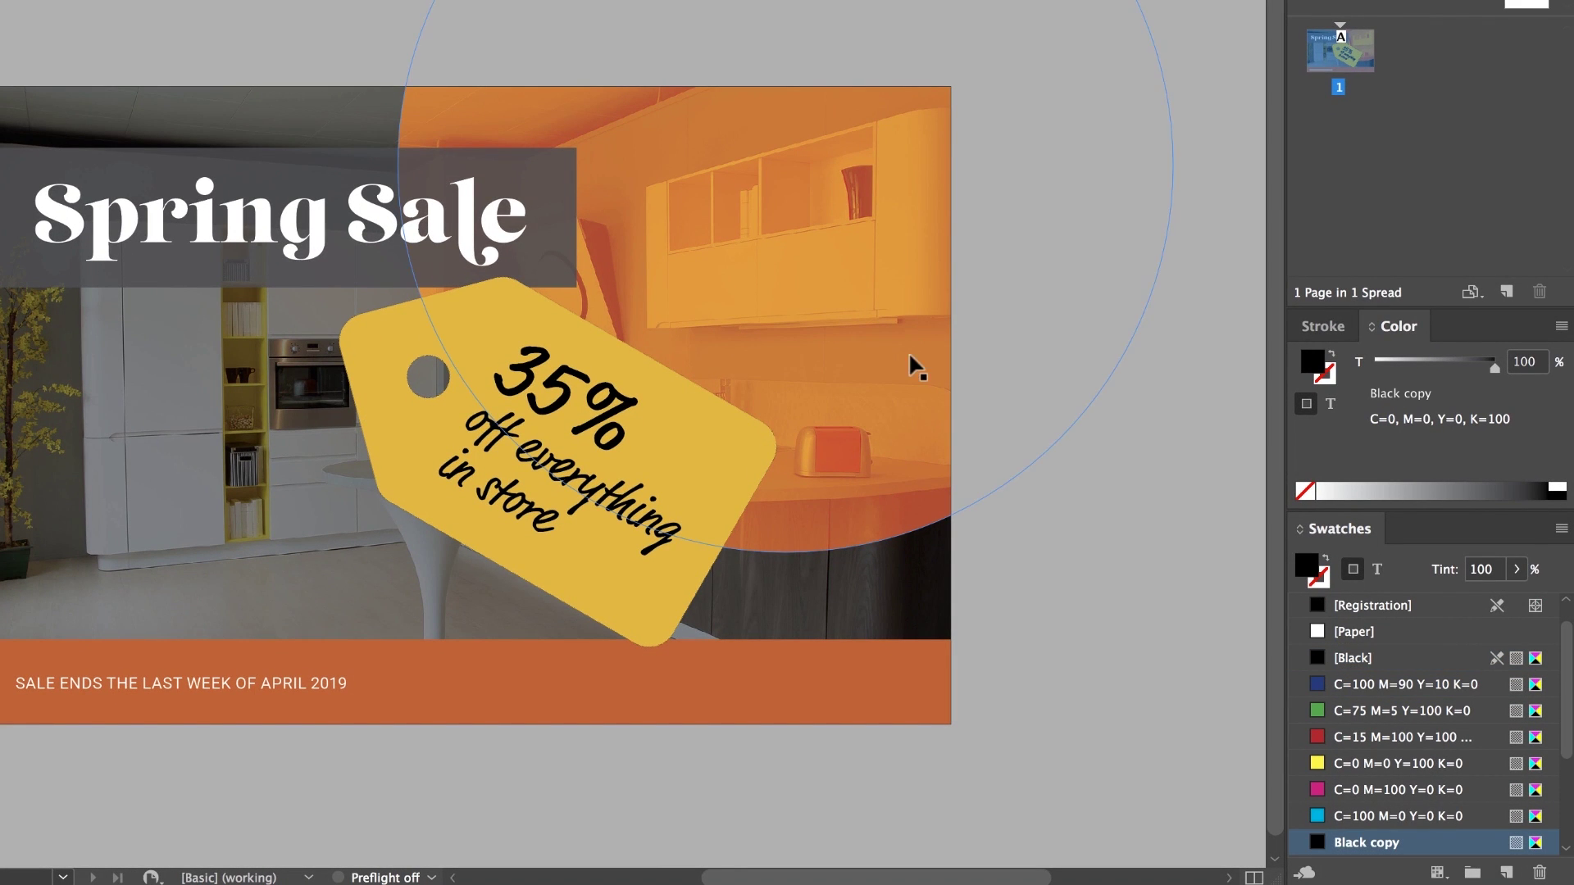
{"action": "double_click", "coordinate": [1361, 845]}
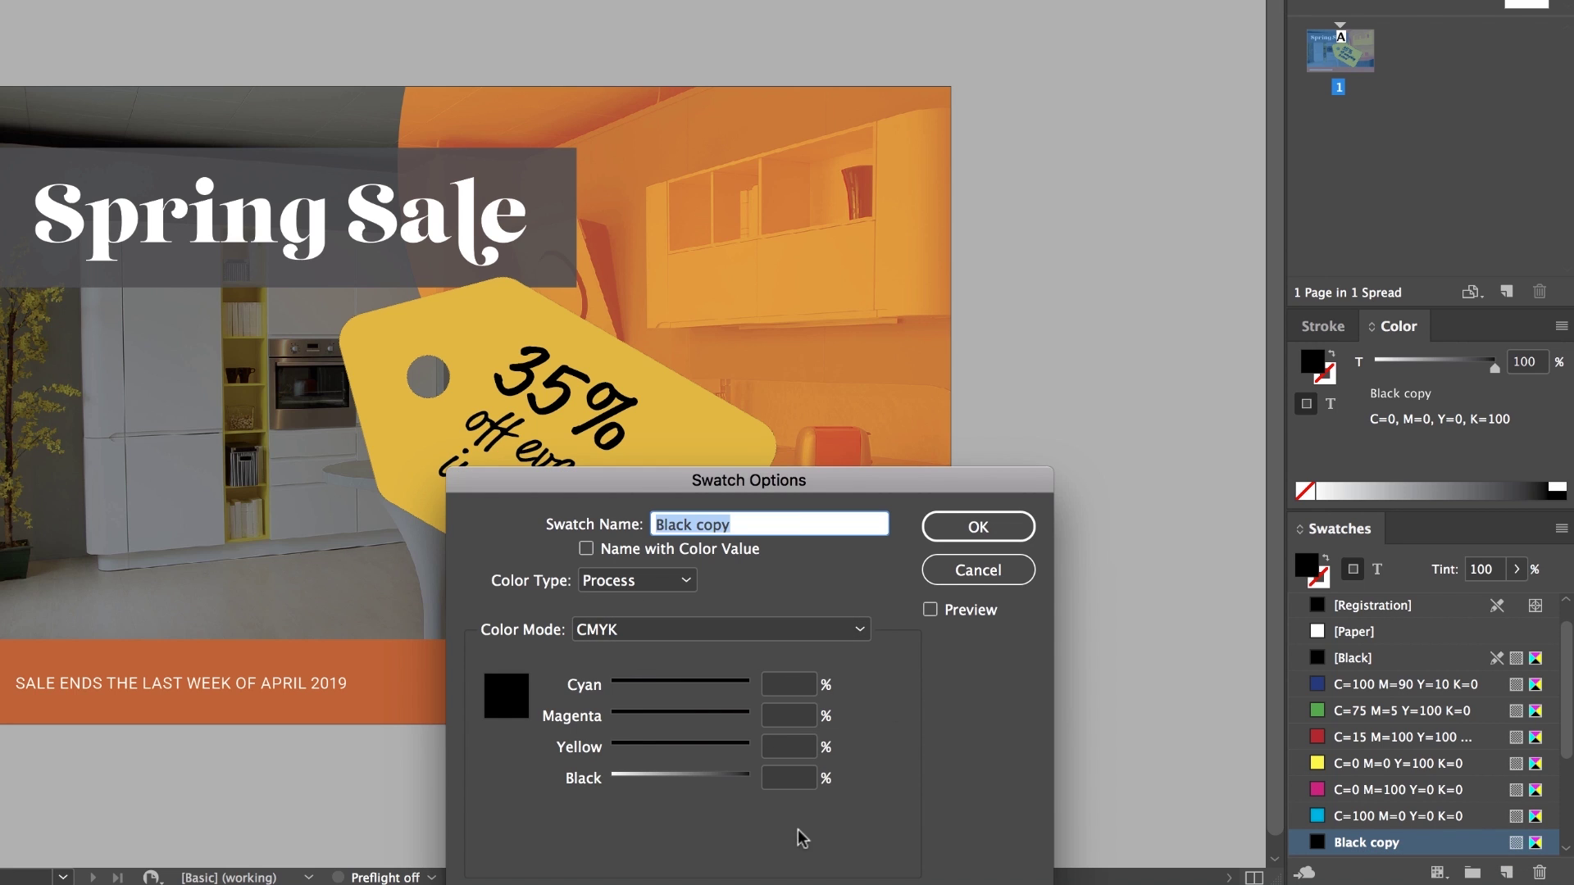
{"action": "left_click", "coordinate": [961, 570]}
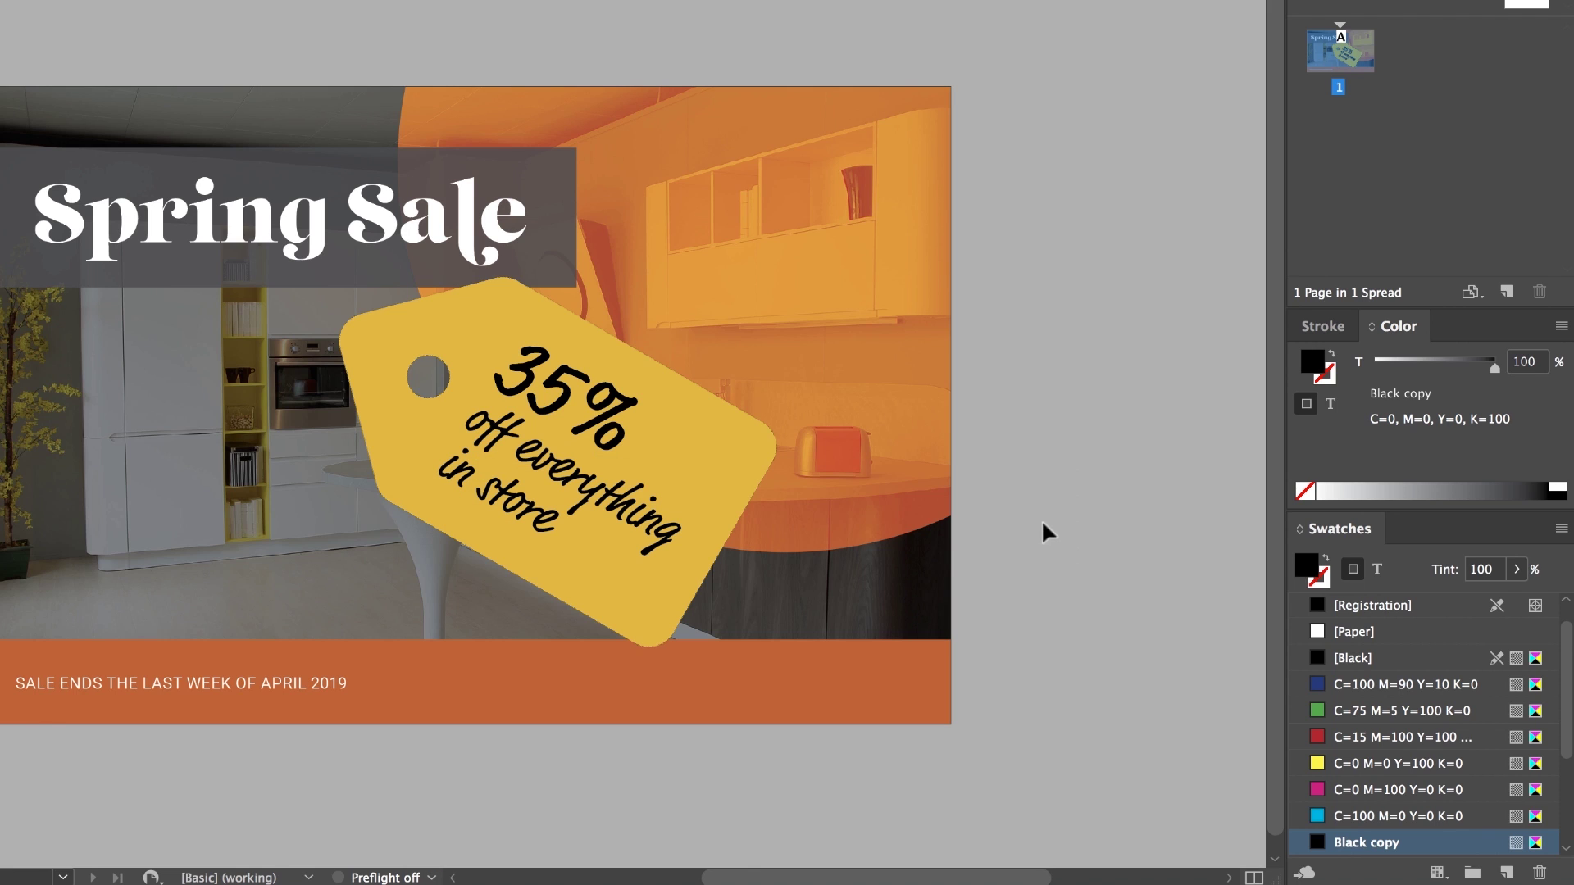
{"action": "key", "text": "ctrl+z"}
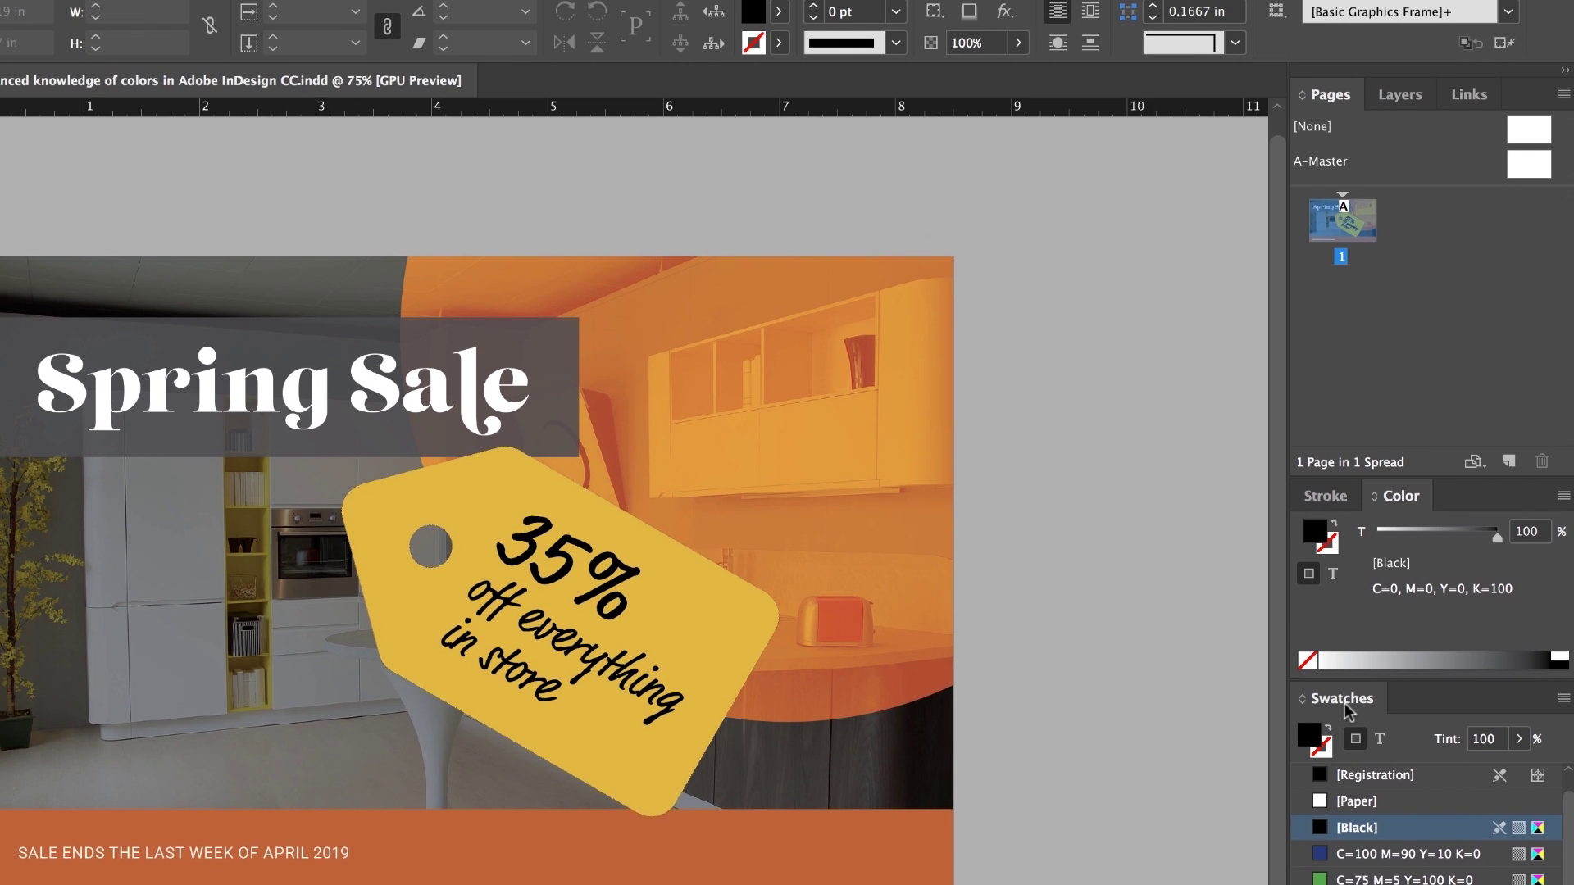
Bring up the available commands for managing the document's swatches
{"action": "left_click", "coordinate": [508, 14]}
{"action": "mouse_move", "coordinate": [530, 179]}
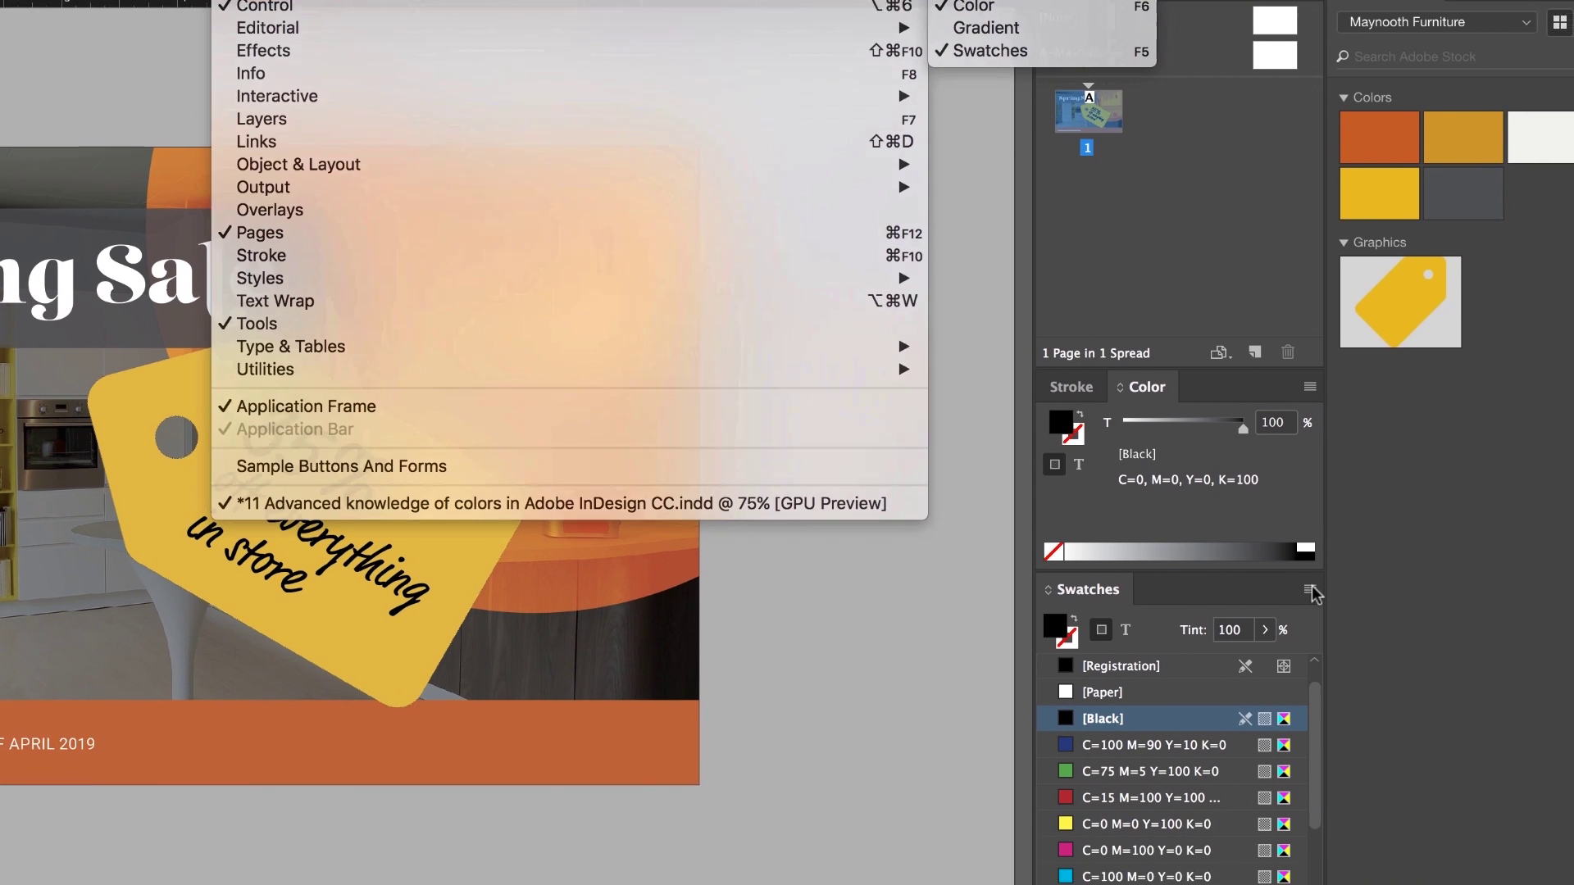
{"action": "left_click", "coordinate": [1315, 593]}
{"action": "left_click", "coordinate": [1268, 560]}
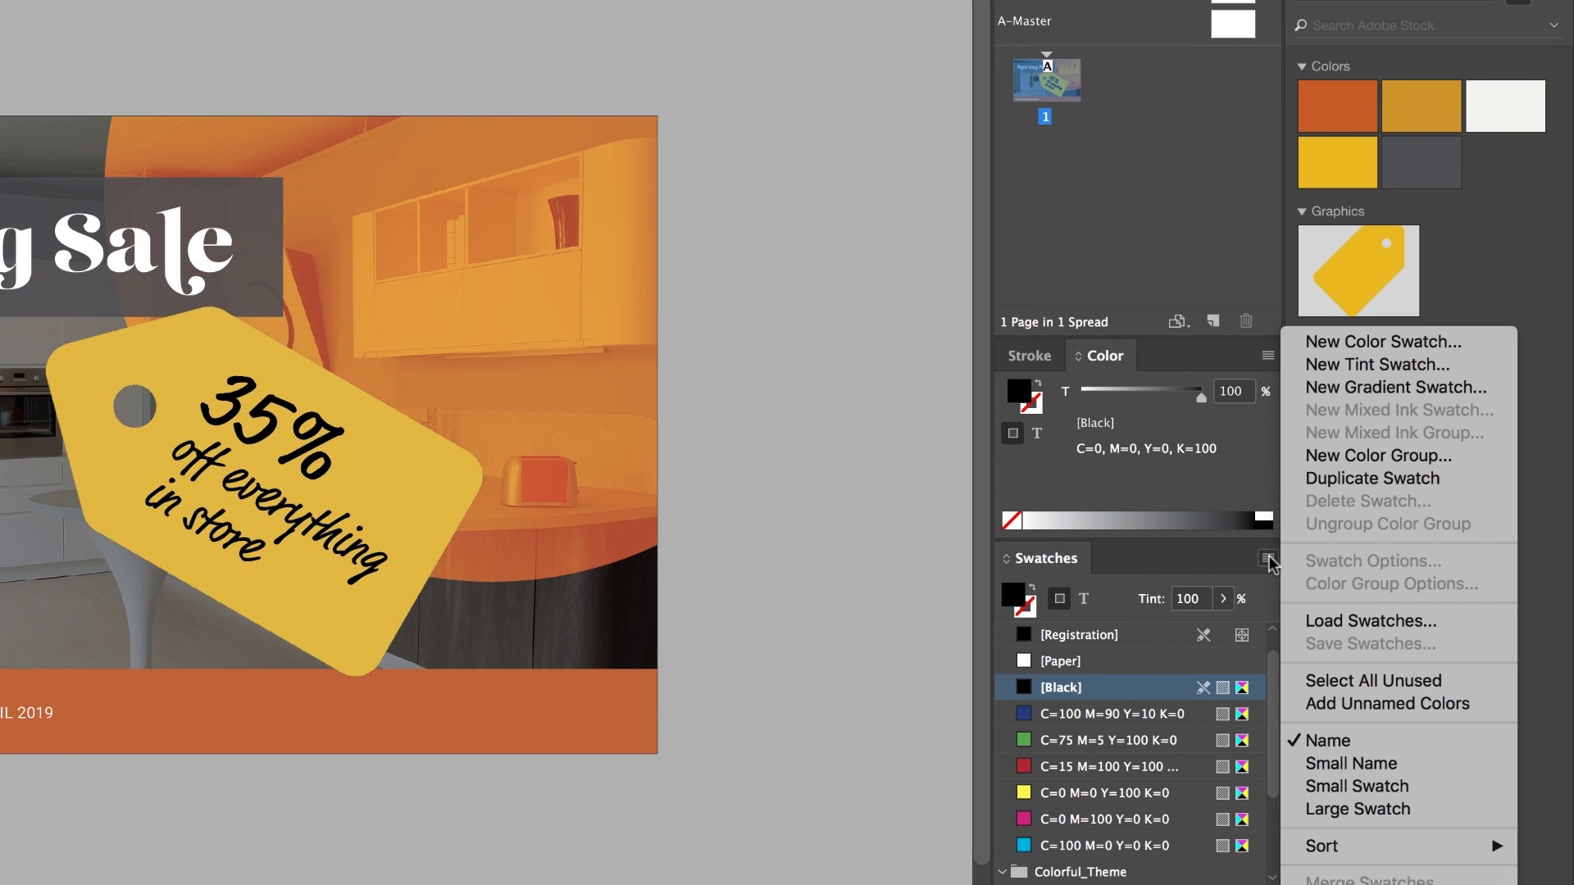